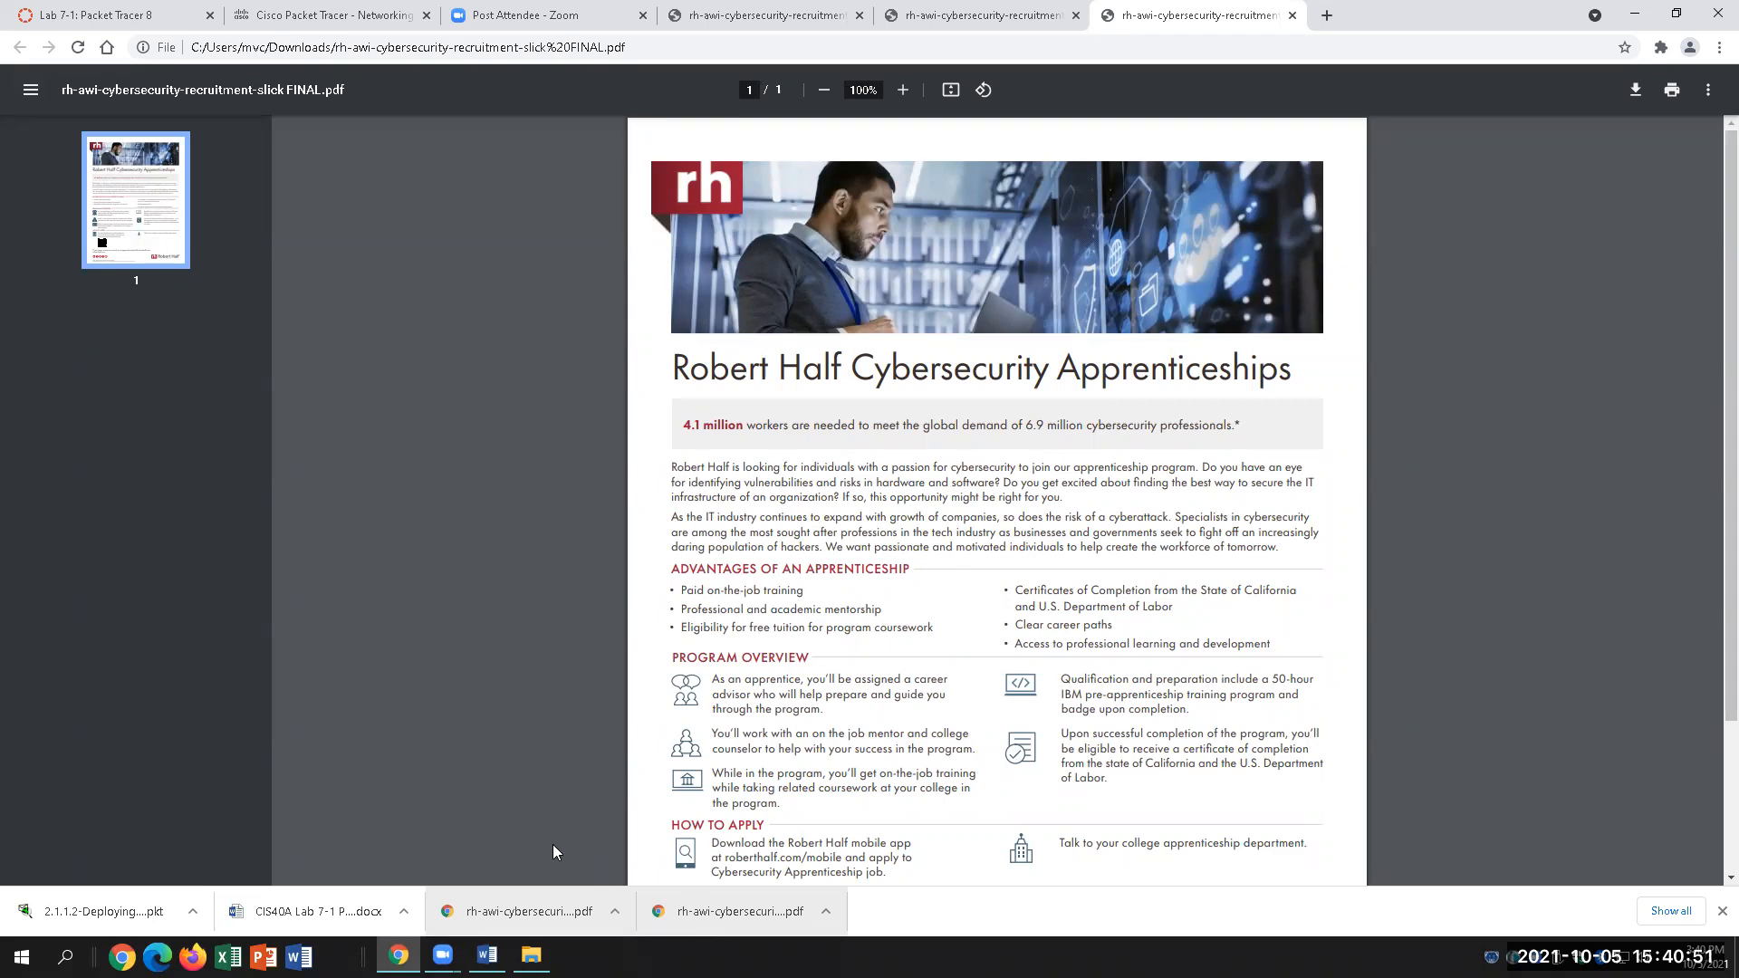
# Step: Scroll to the bottom of the flyer and briefly highlight the 50-hour IBM pre-apprenticeship training phrase
pyautogui.scroll(-2, 734, 562)
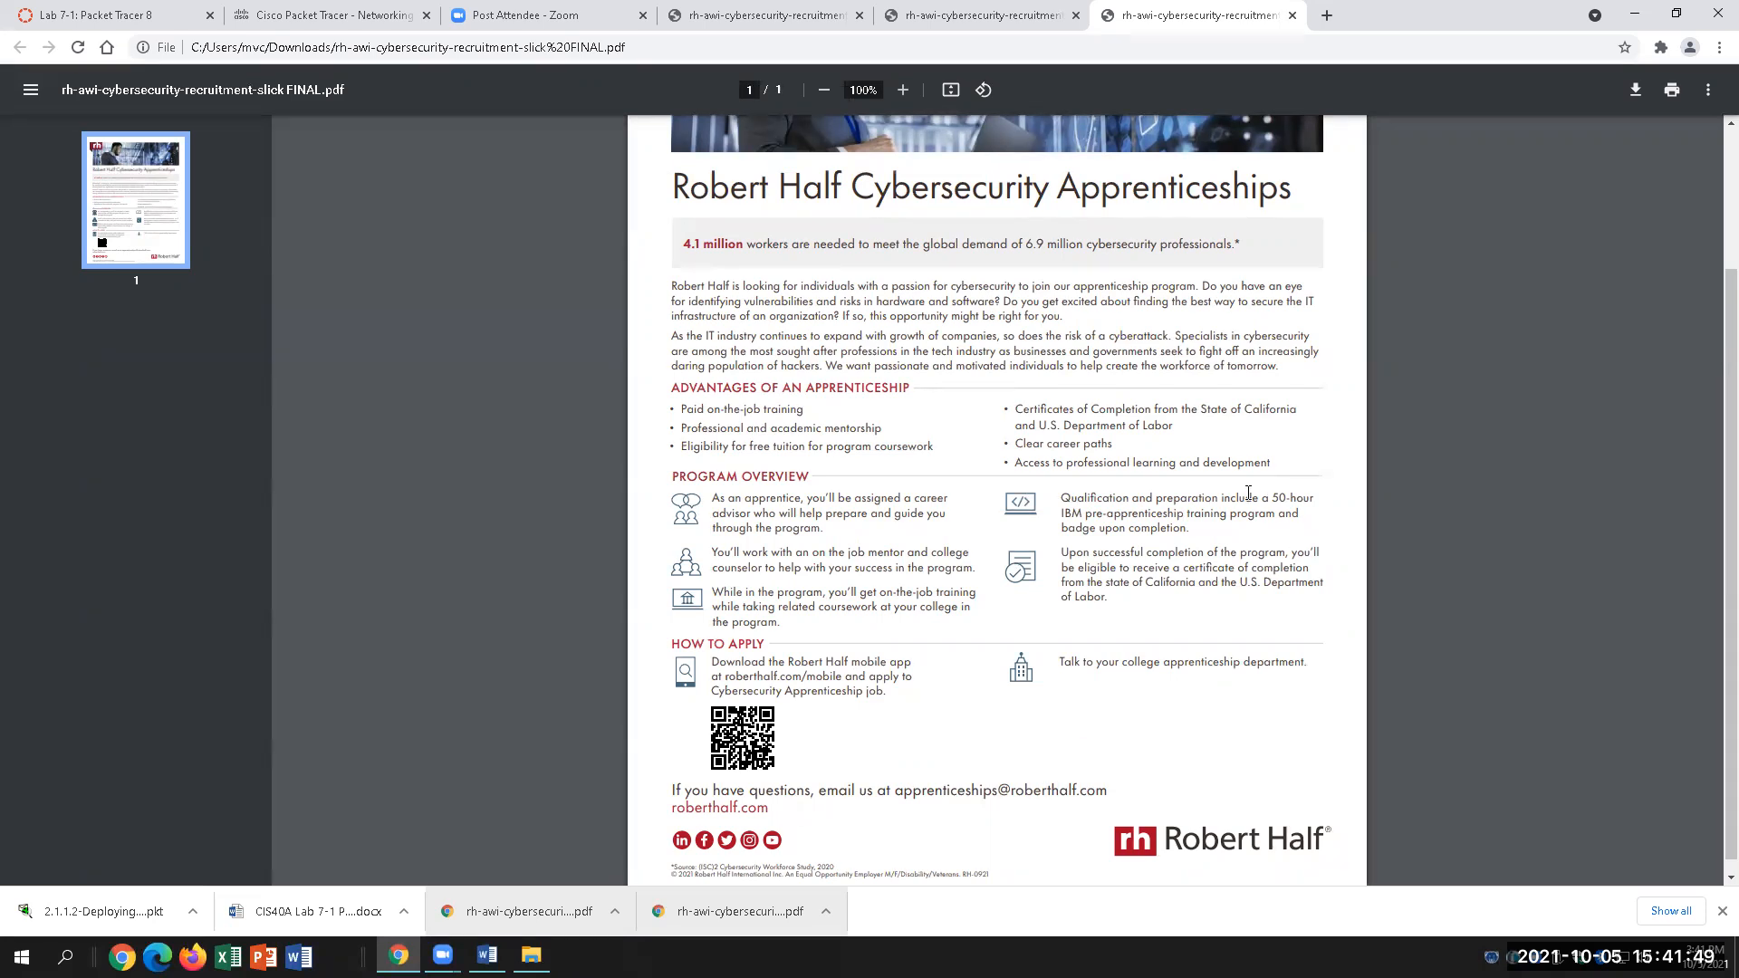
pyautogui.moveTo(1263, 497); pyautogui.dragTo(1275, 513)
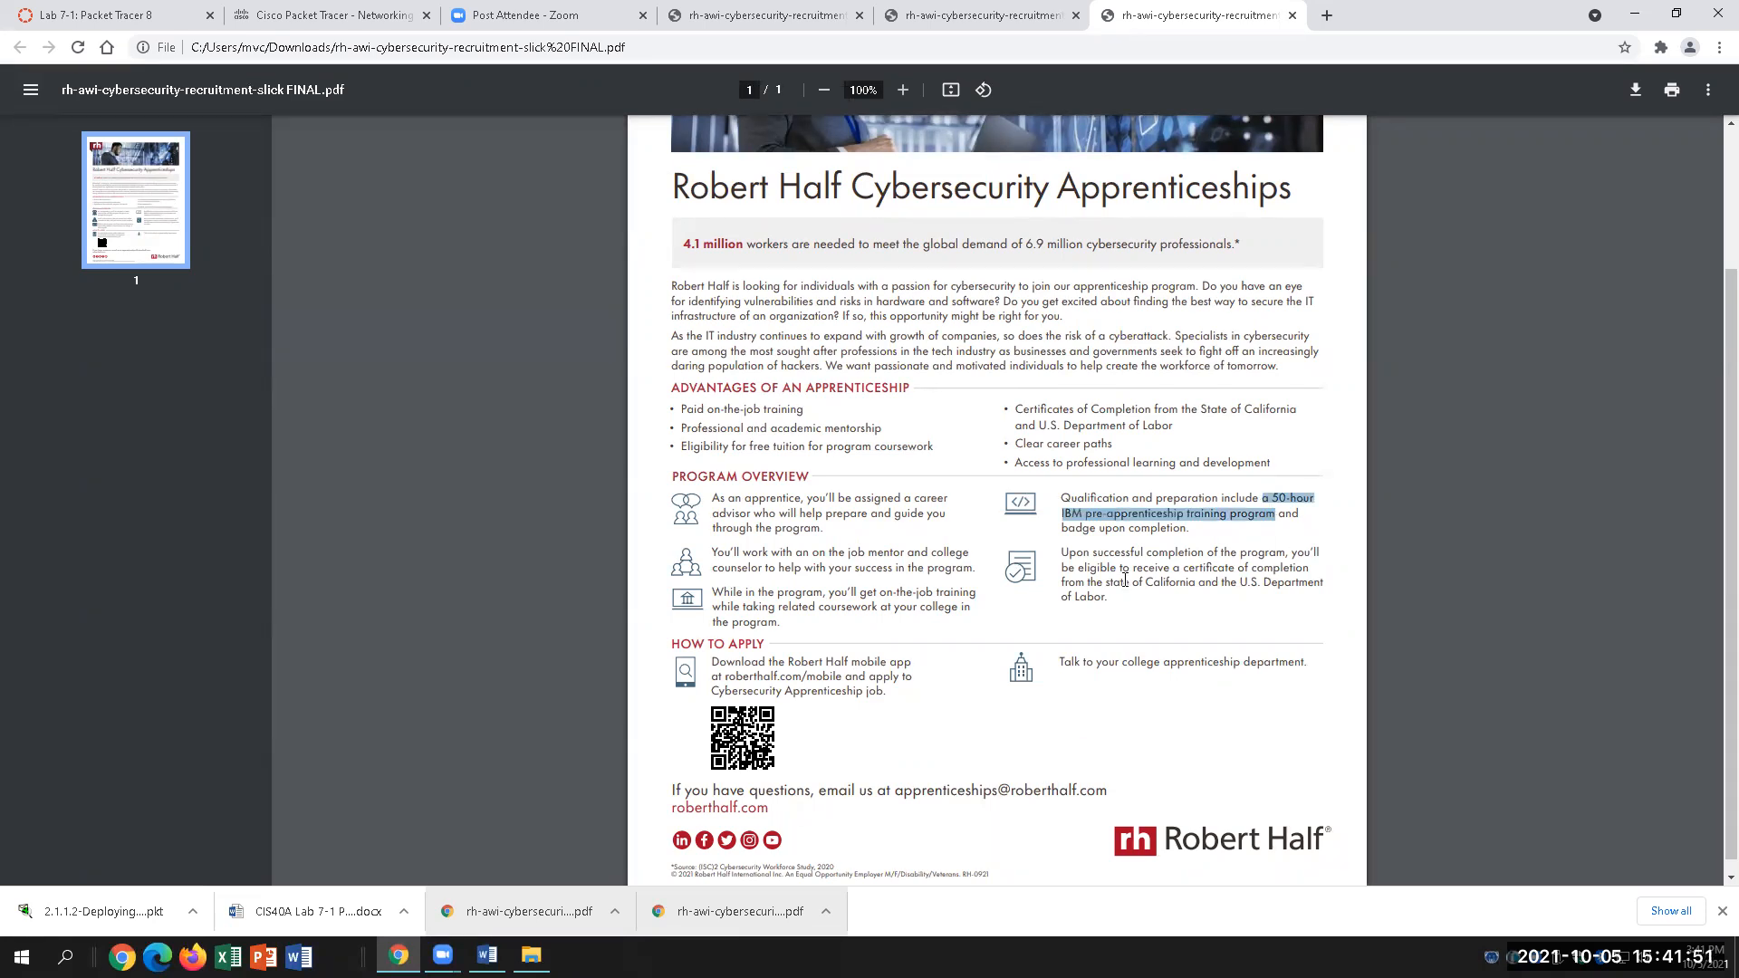
pyautogui.click(1223, 541)
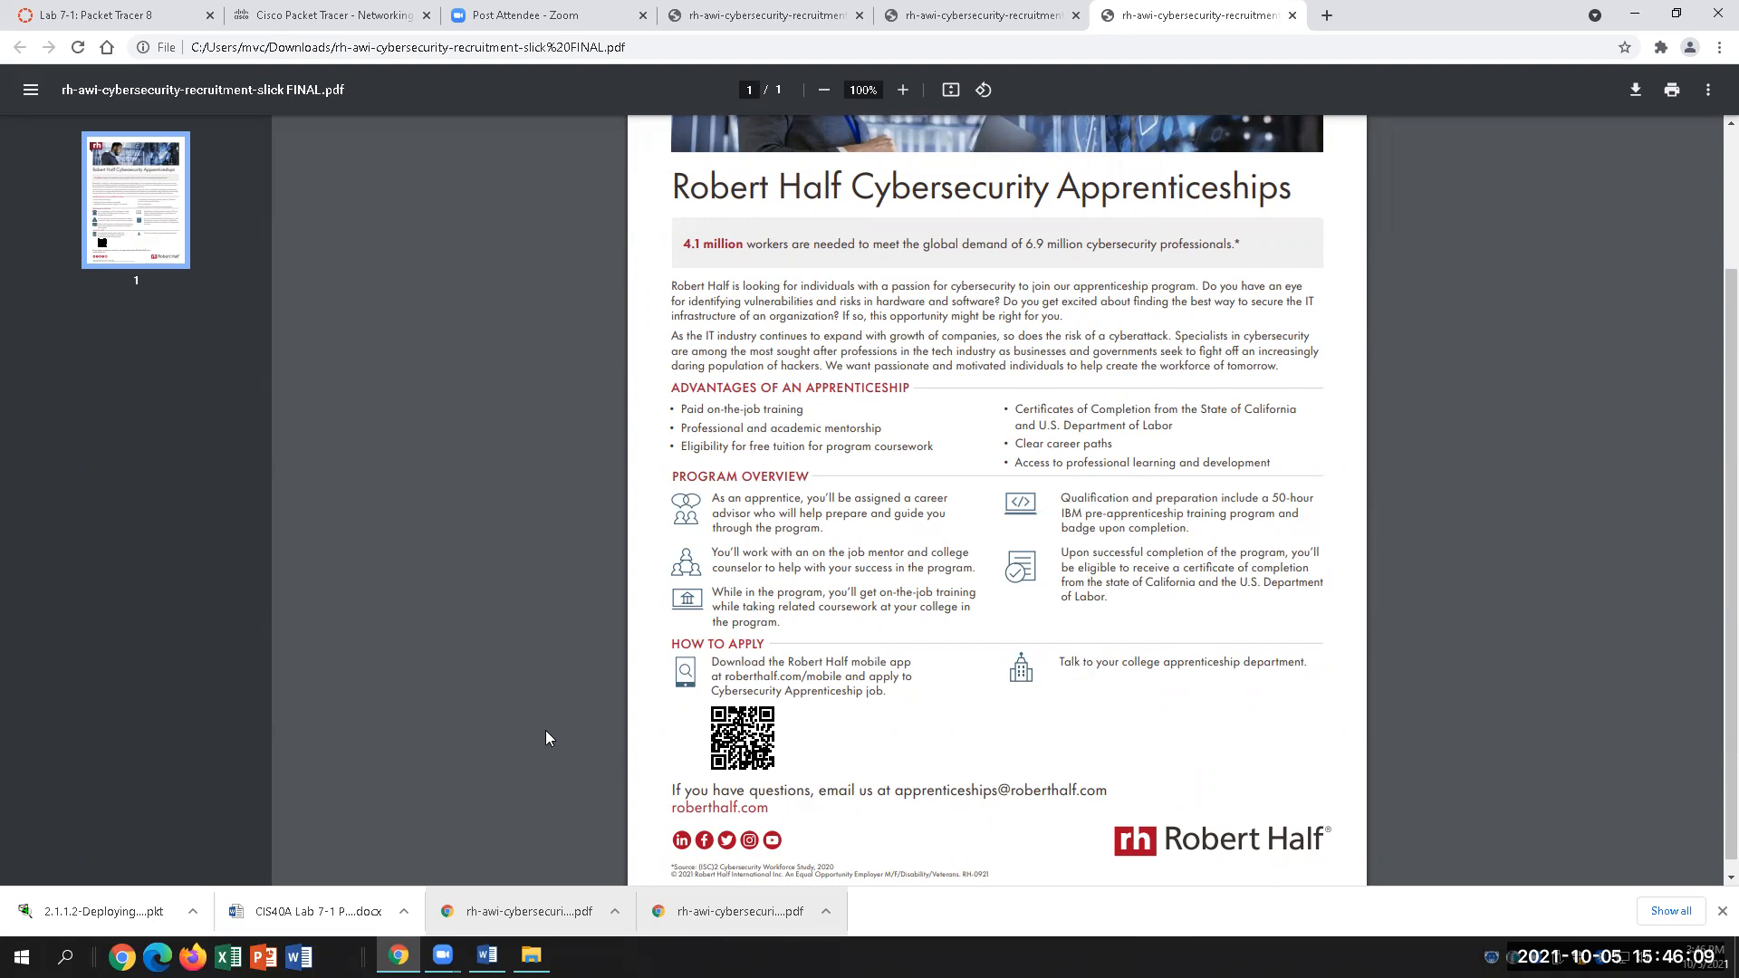
# Step: Check the Packet Tracer lab document in Word, then return to the Robert Half flyer in Chrome
pyautogui.click(487, 955)
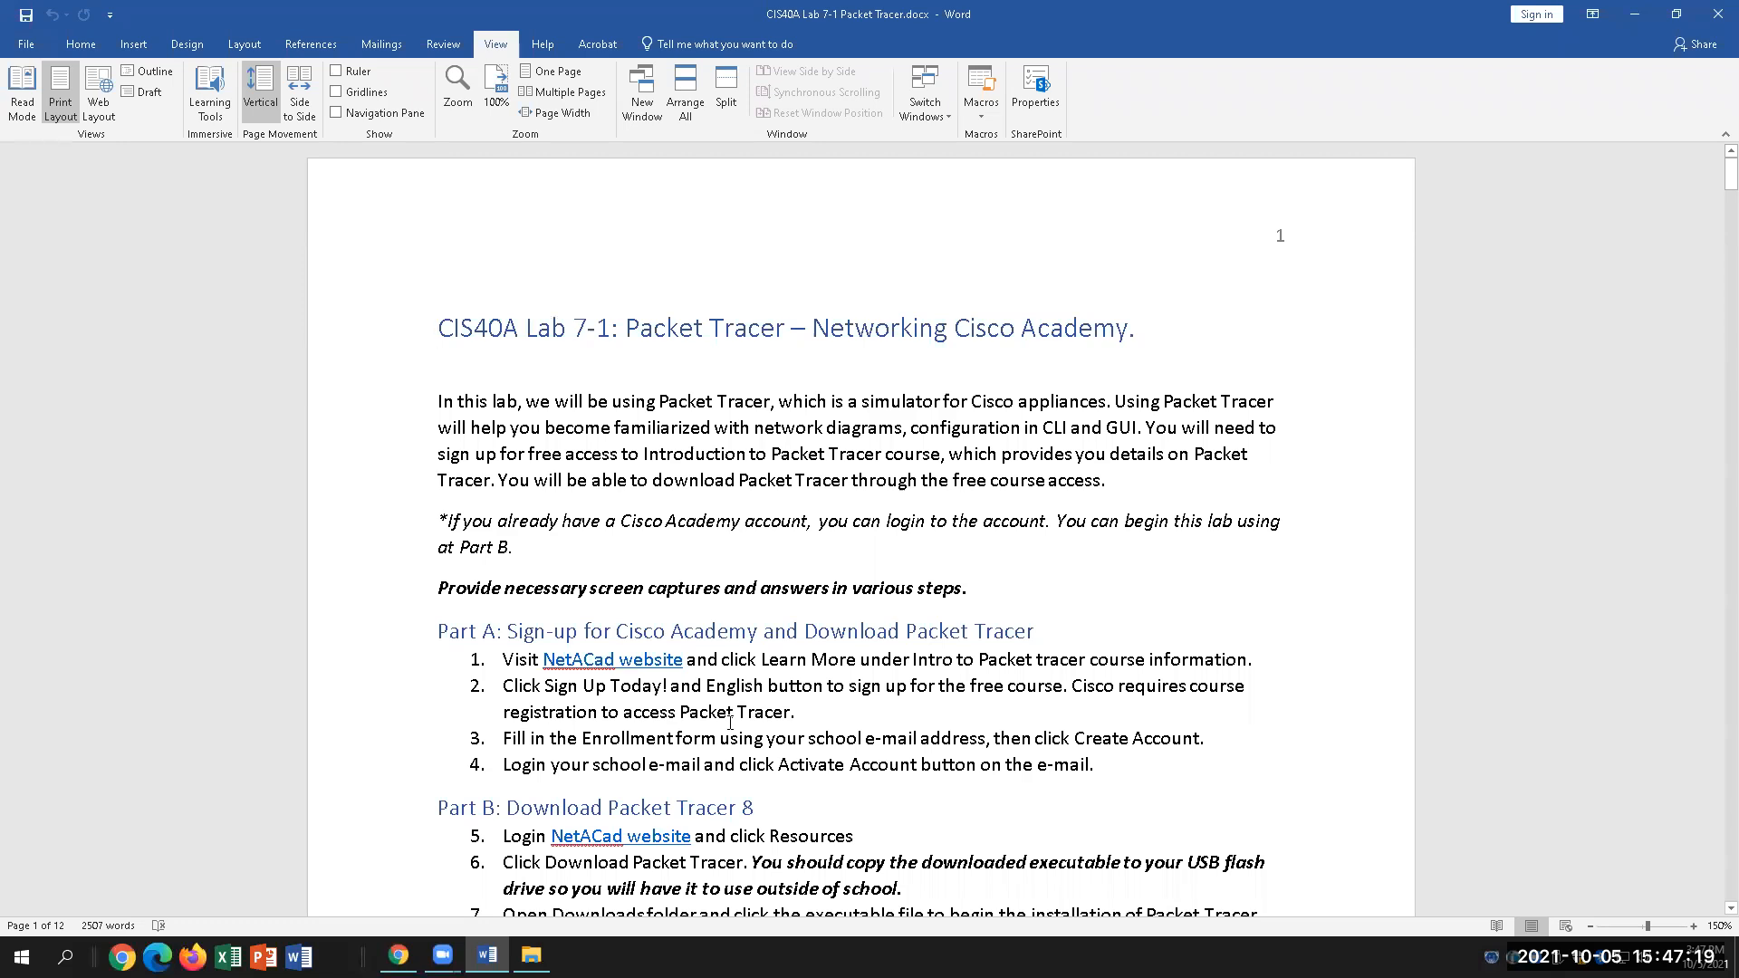
pyautogui.hotkey('alt', 'Tab')
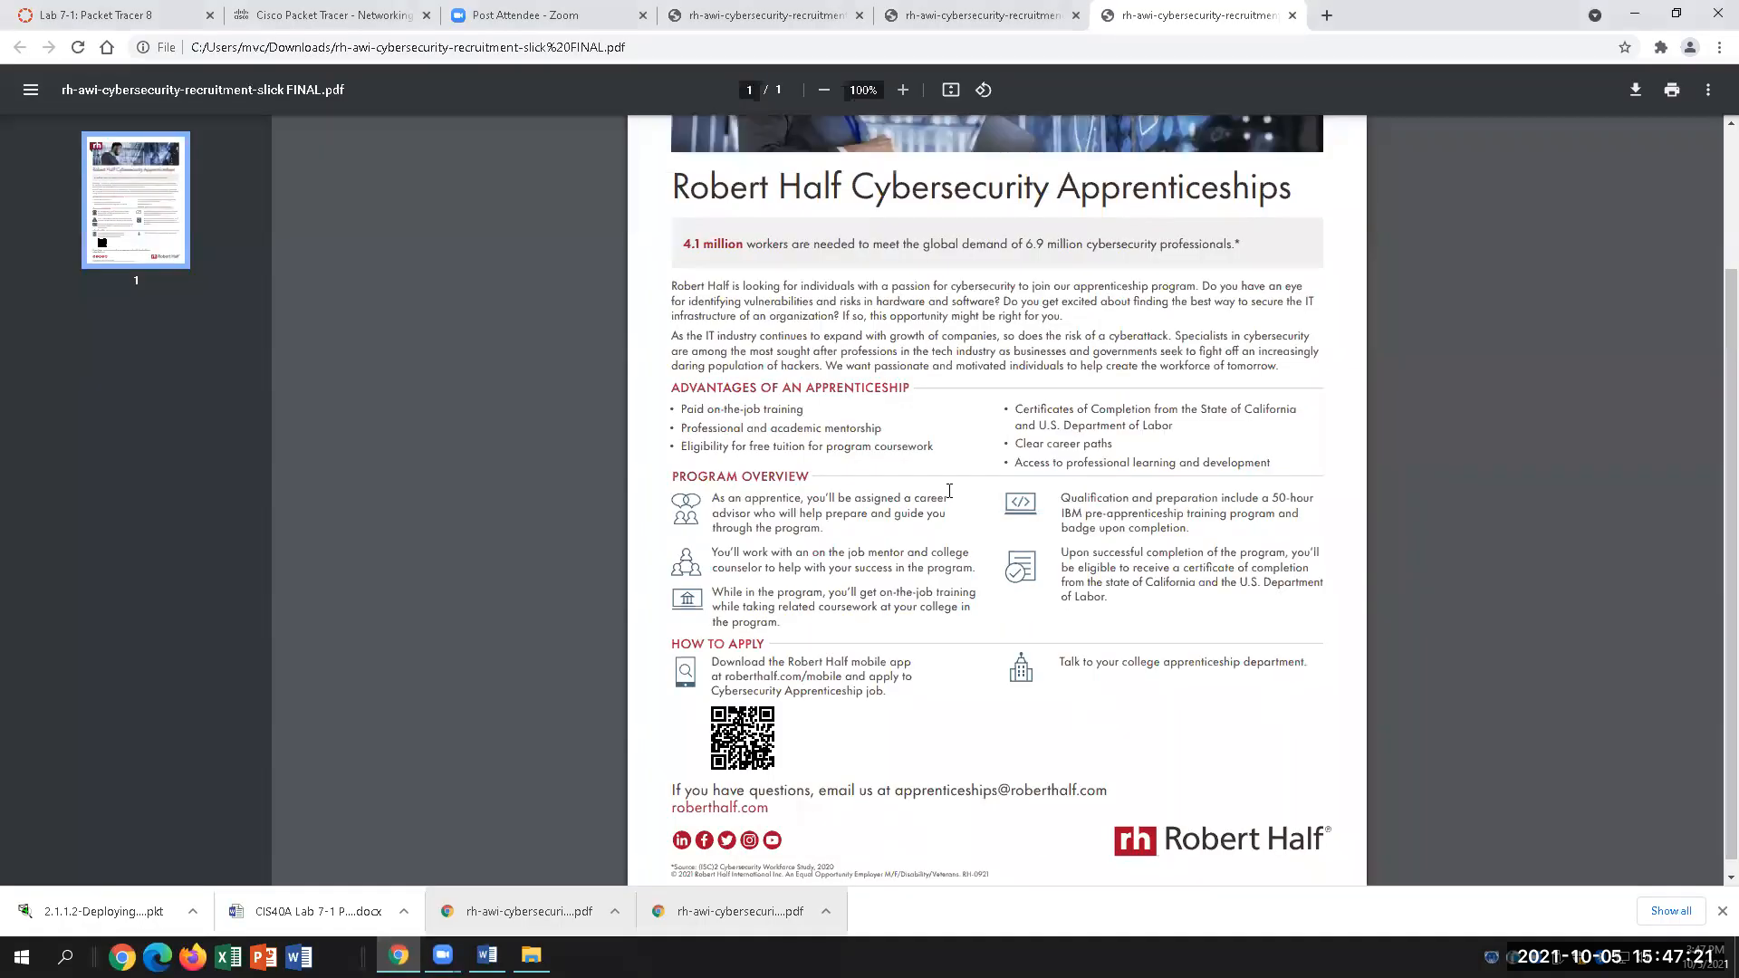
# Step: Go to the Cisco Packet Tracer - Networking tab and scroll down to the Intro to Packet Tracer offering
pyautogui.click(281, 9)
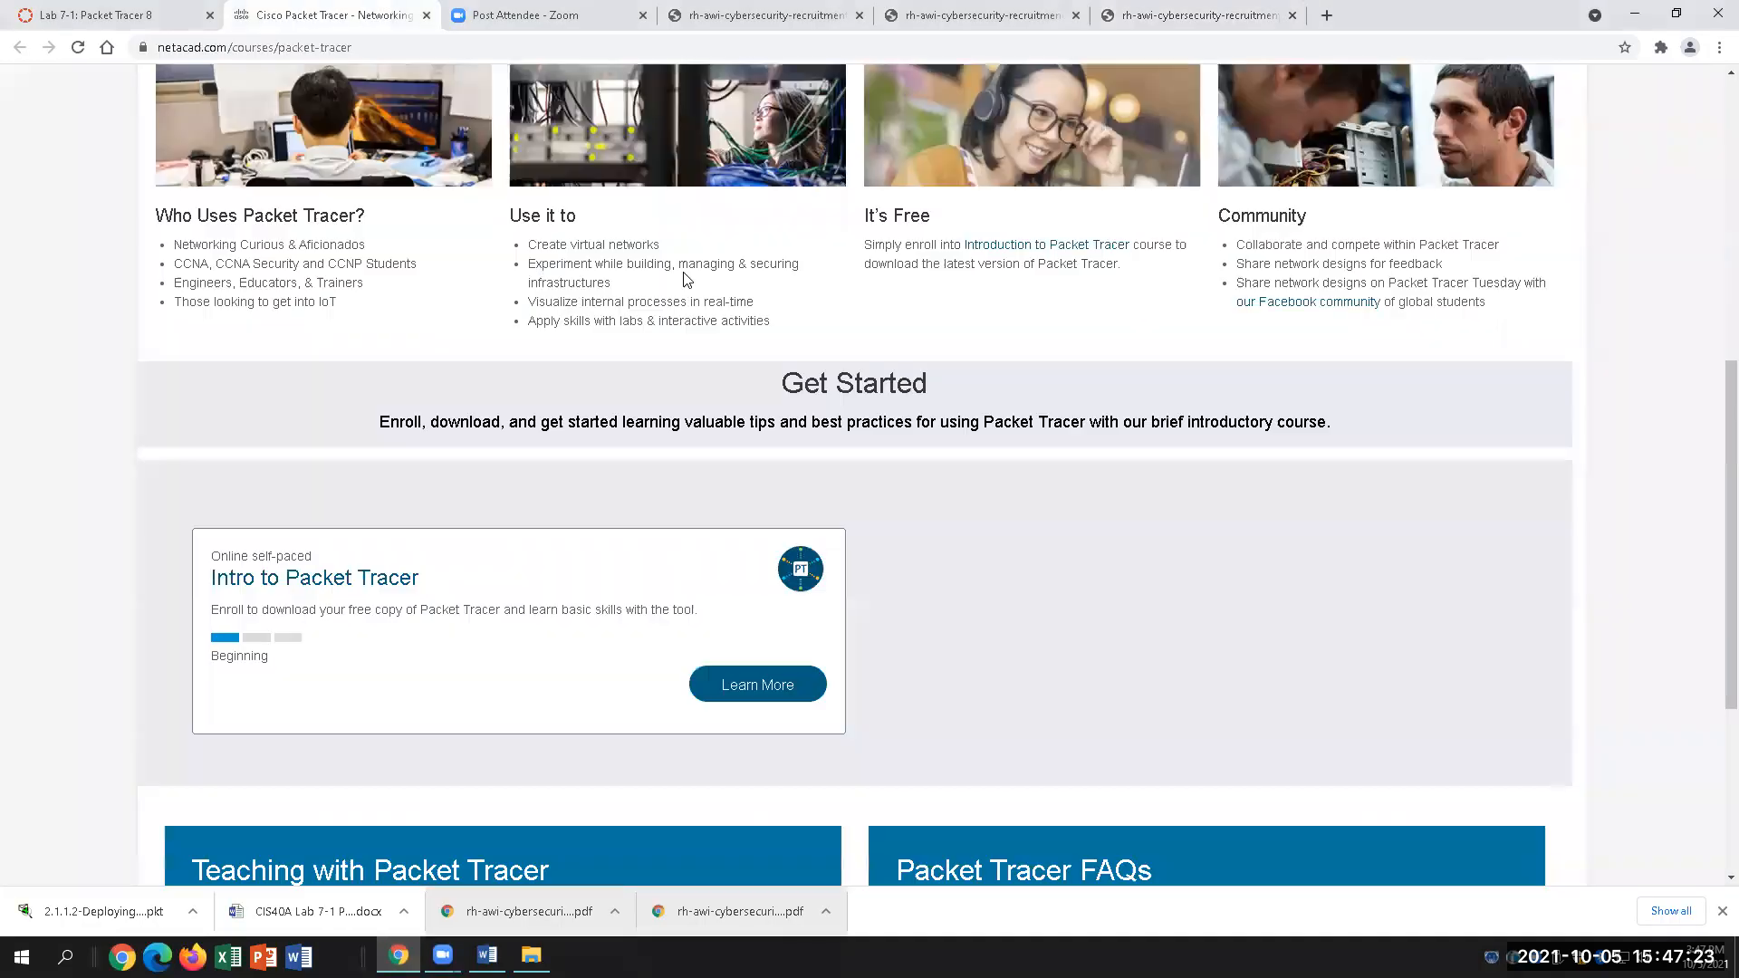
pyautogui.scroll(5, 1143, 610)
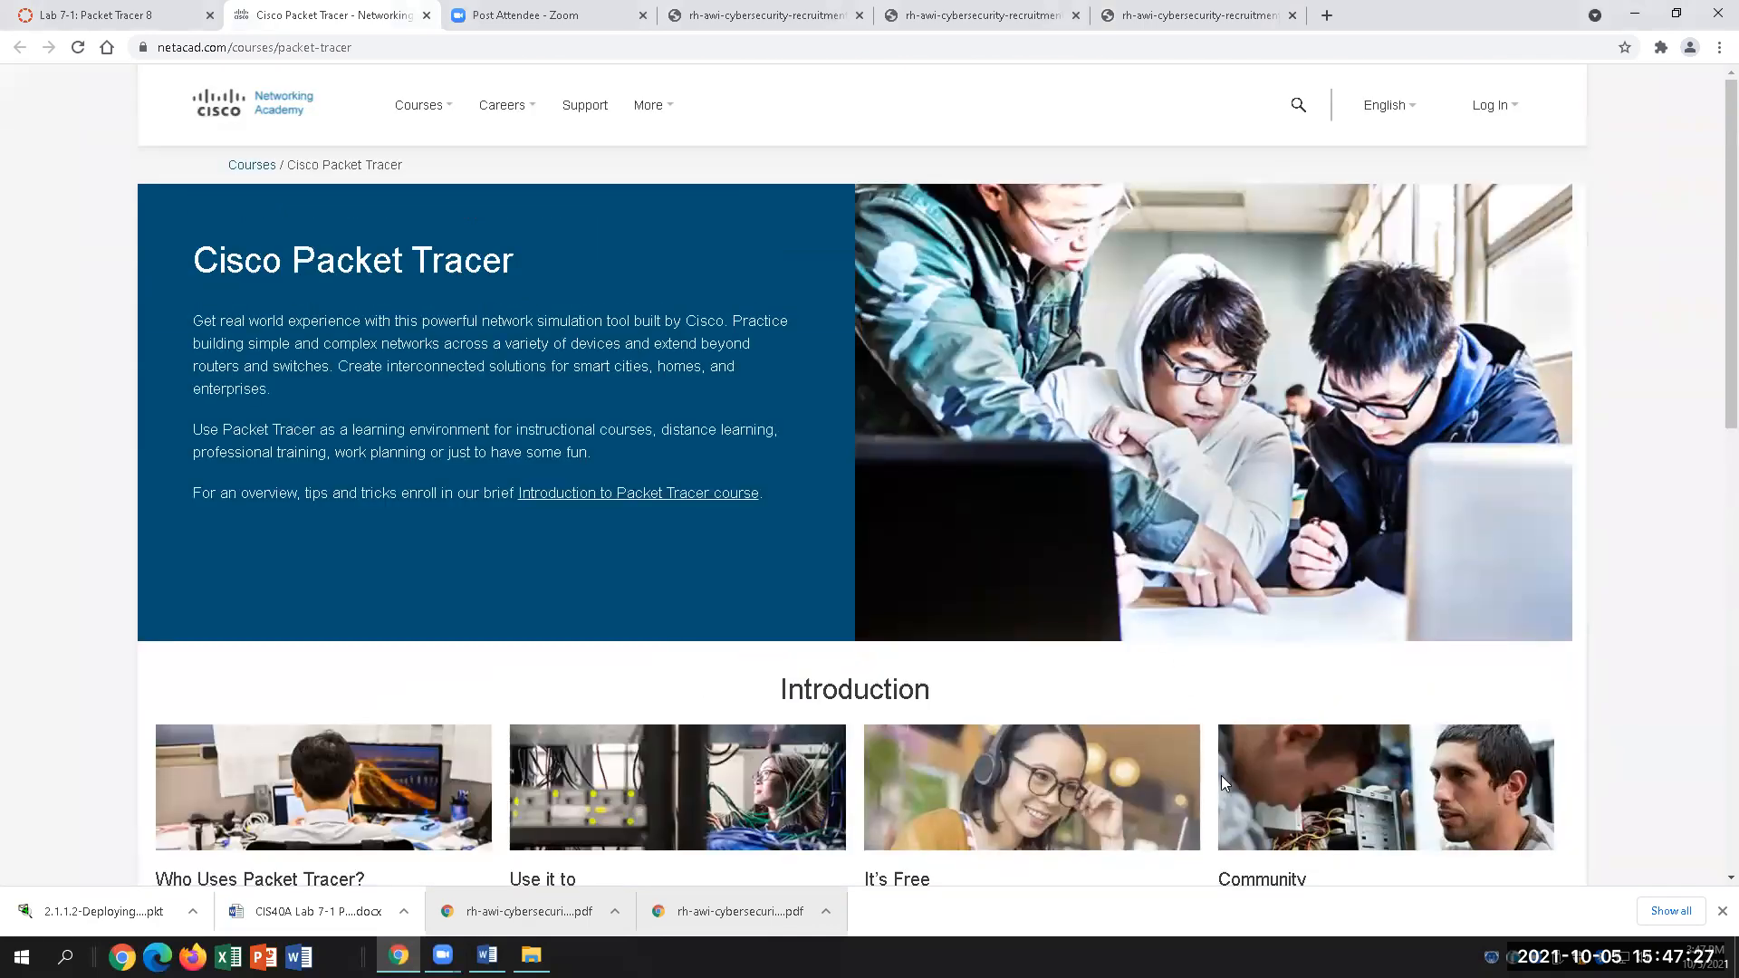
pyautogui.scroll(-7, 1182, 747)
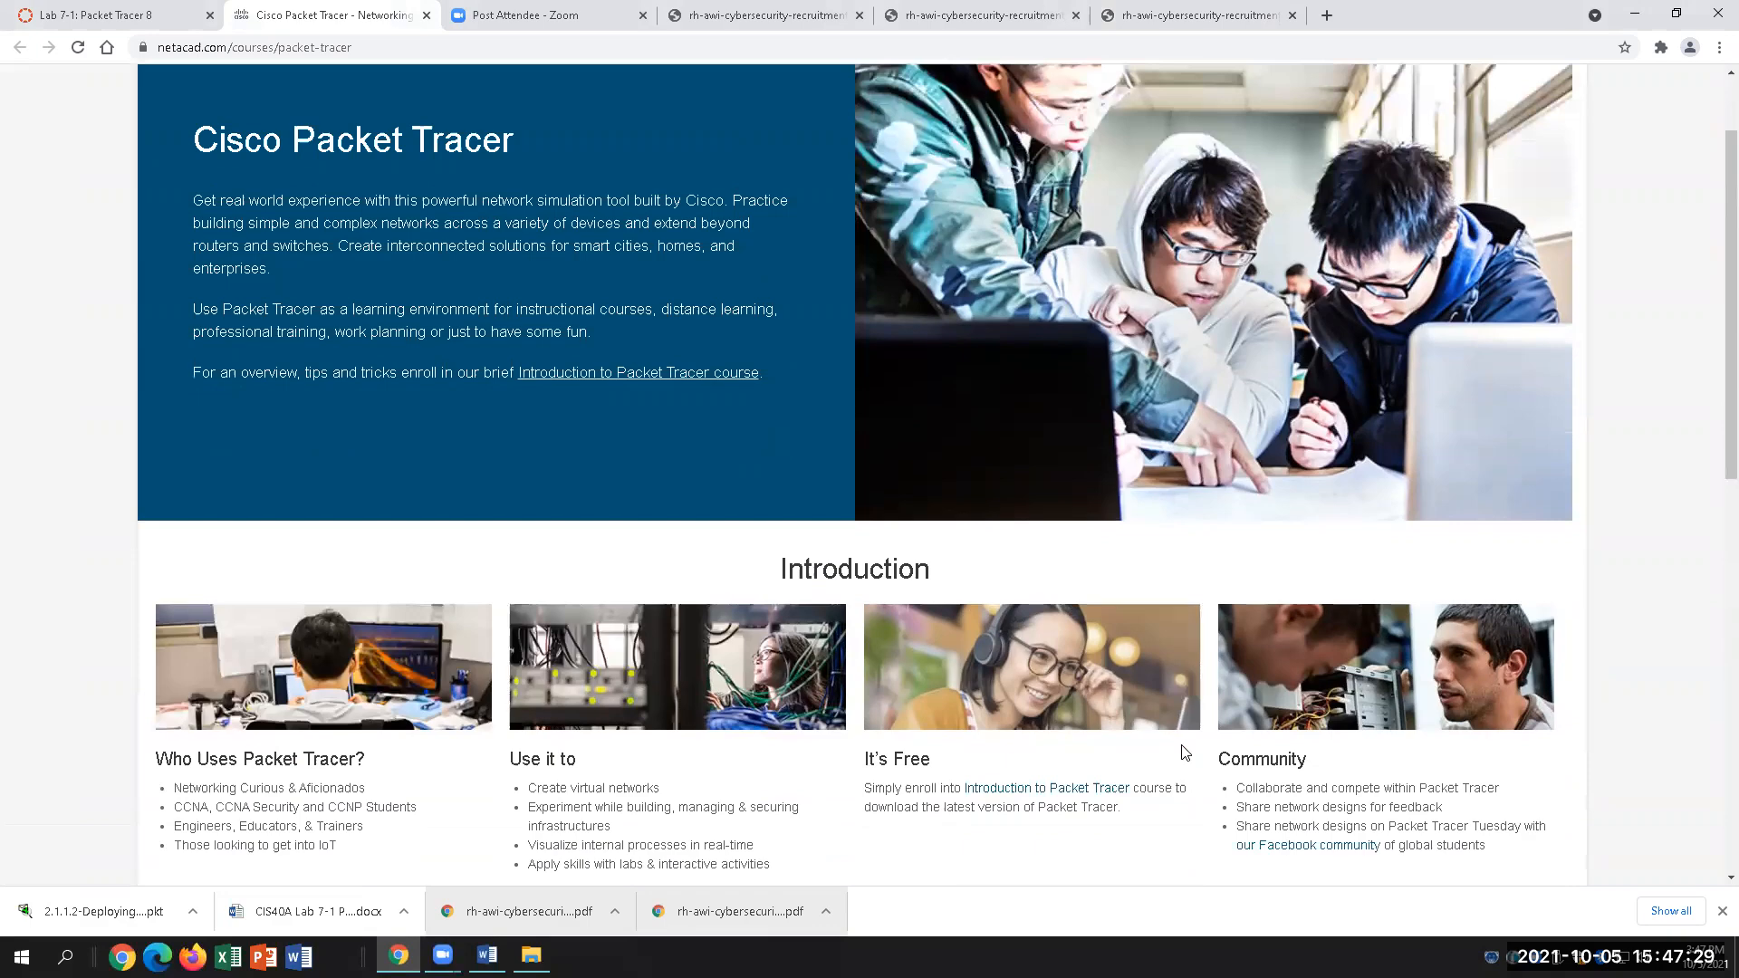
pyautogui.scroll(-1, 1182, 744)
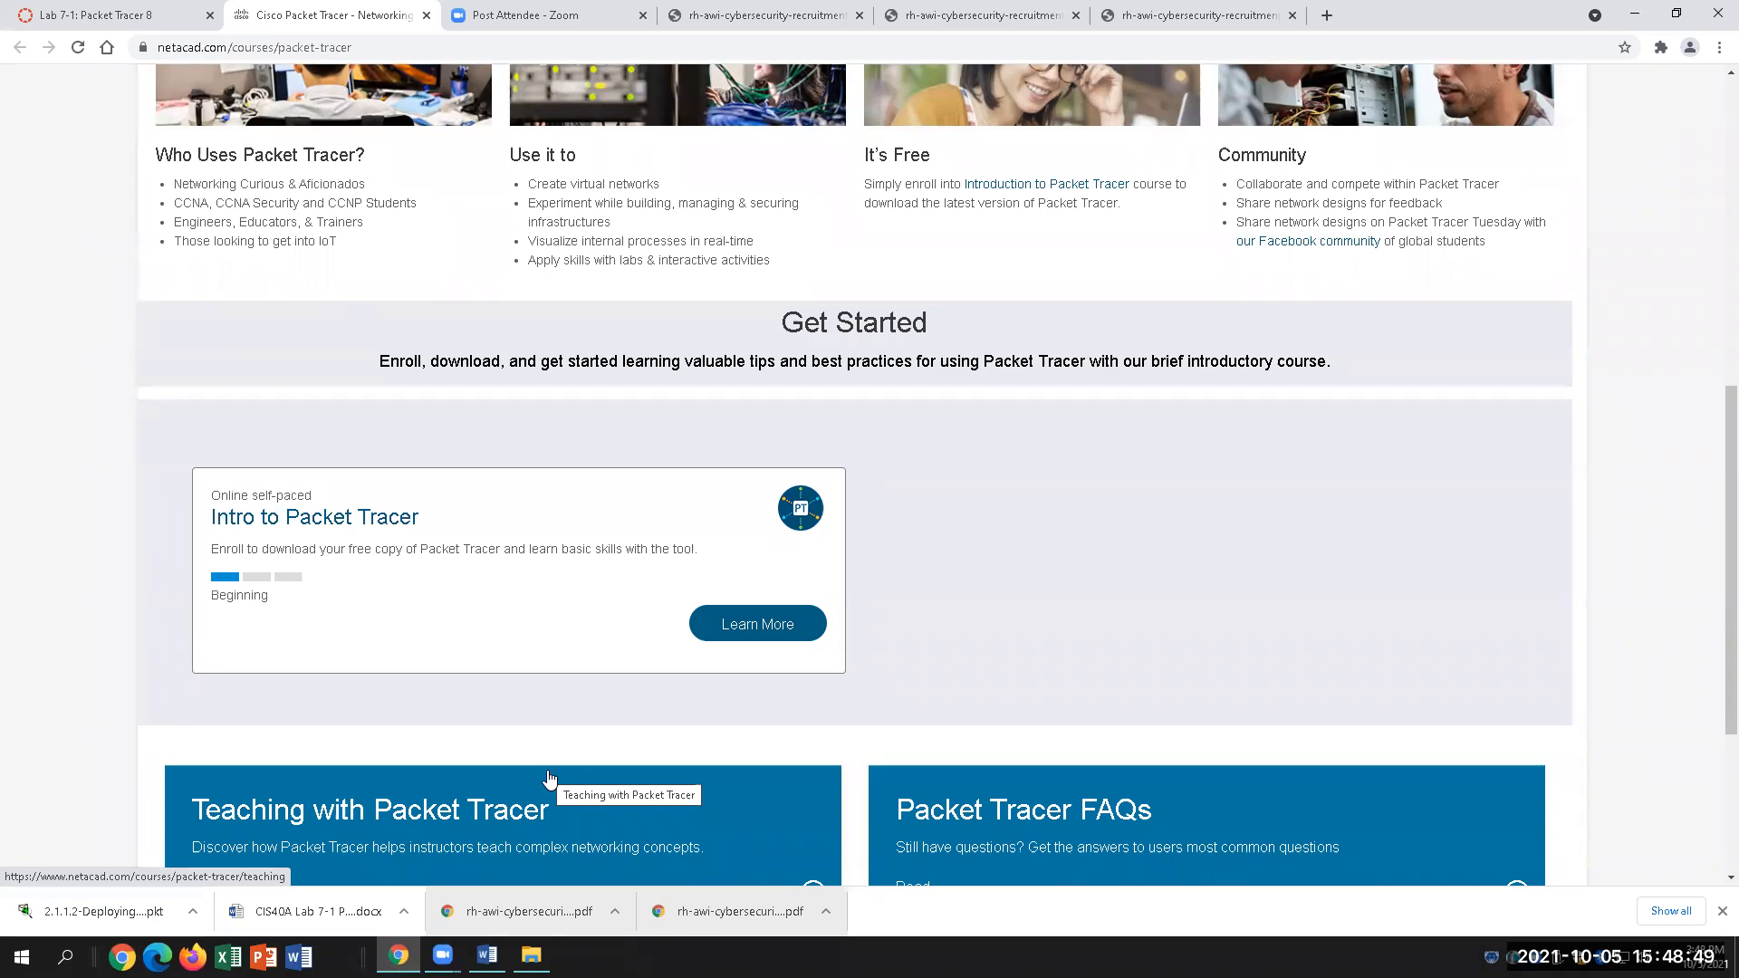
# Step: Open the Introduction to Packet Tracer course details and sign up for the English 1021a version
pyautogui.click(754, 635)
pyautogui.scroll(-5, 879, 851)
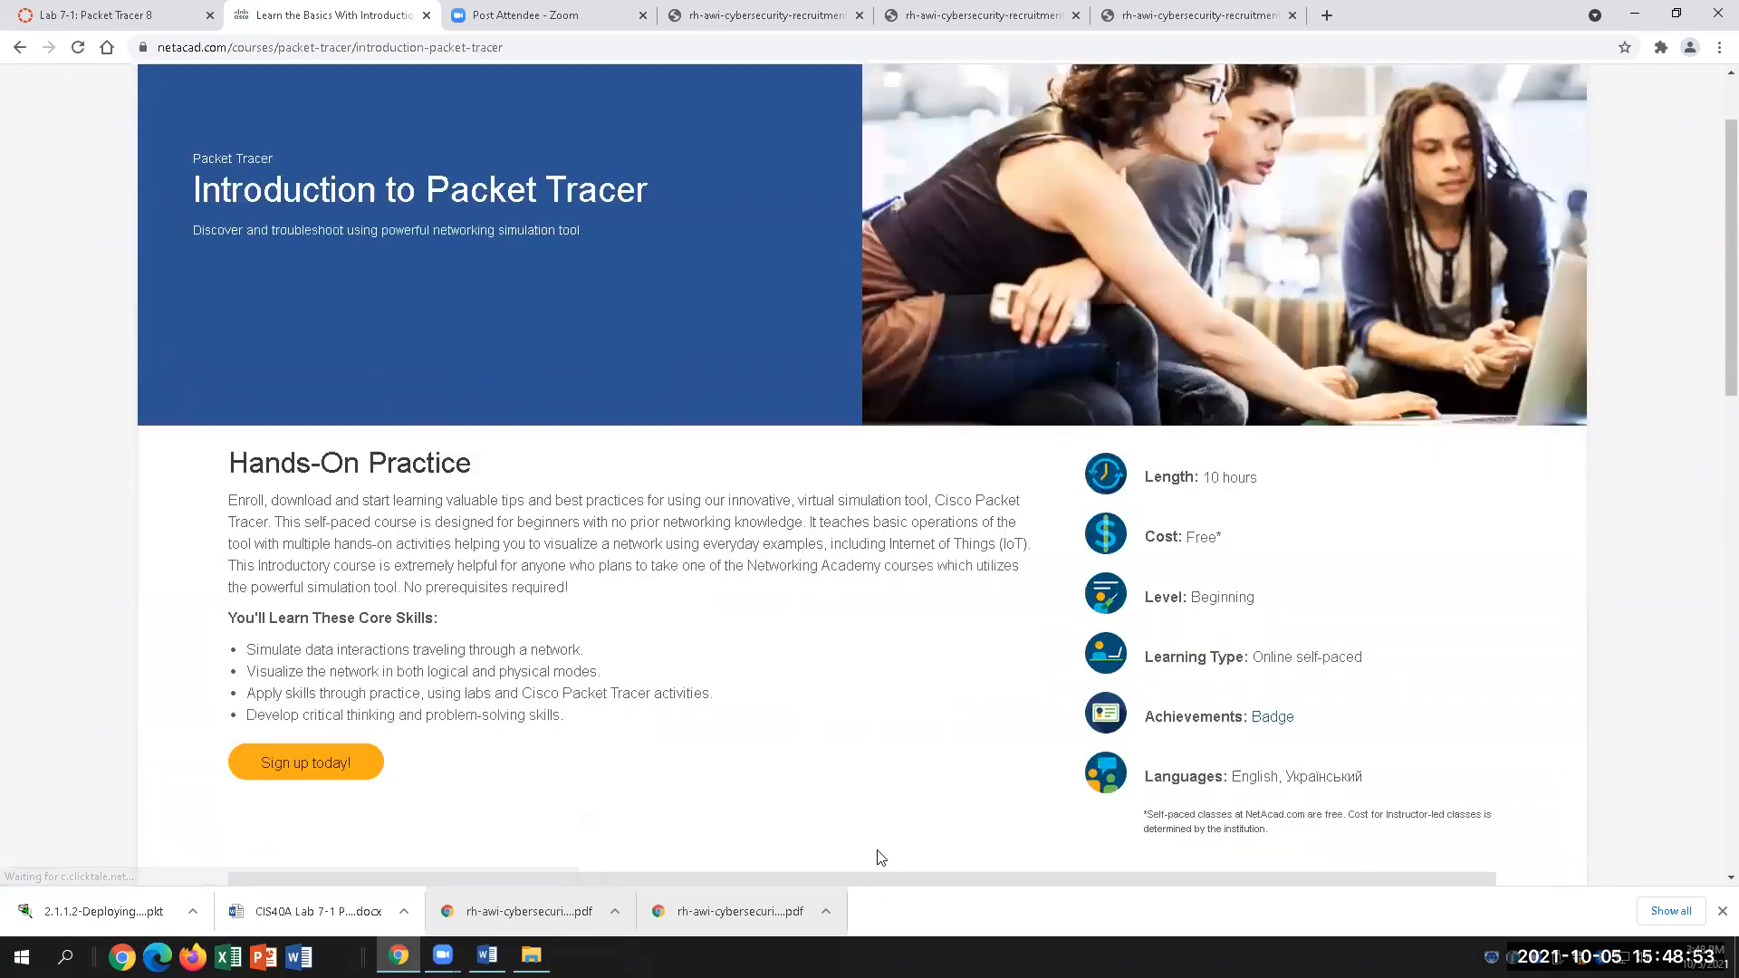
pyautogui.click(338, 457)
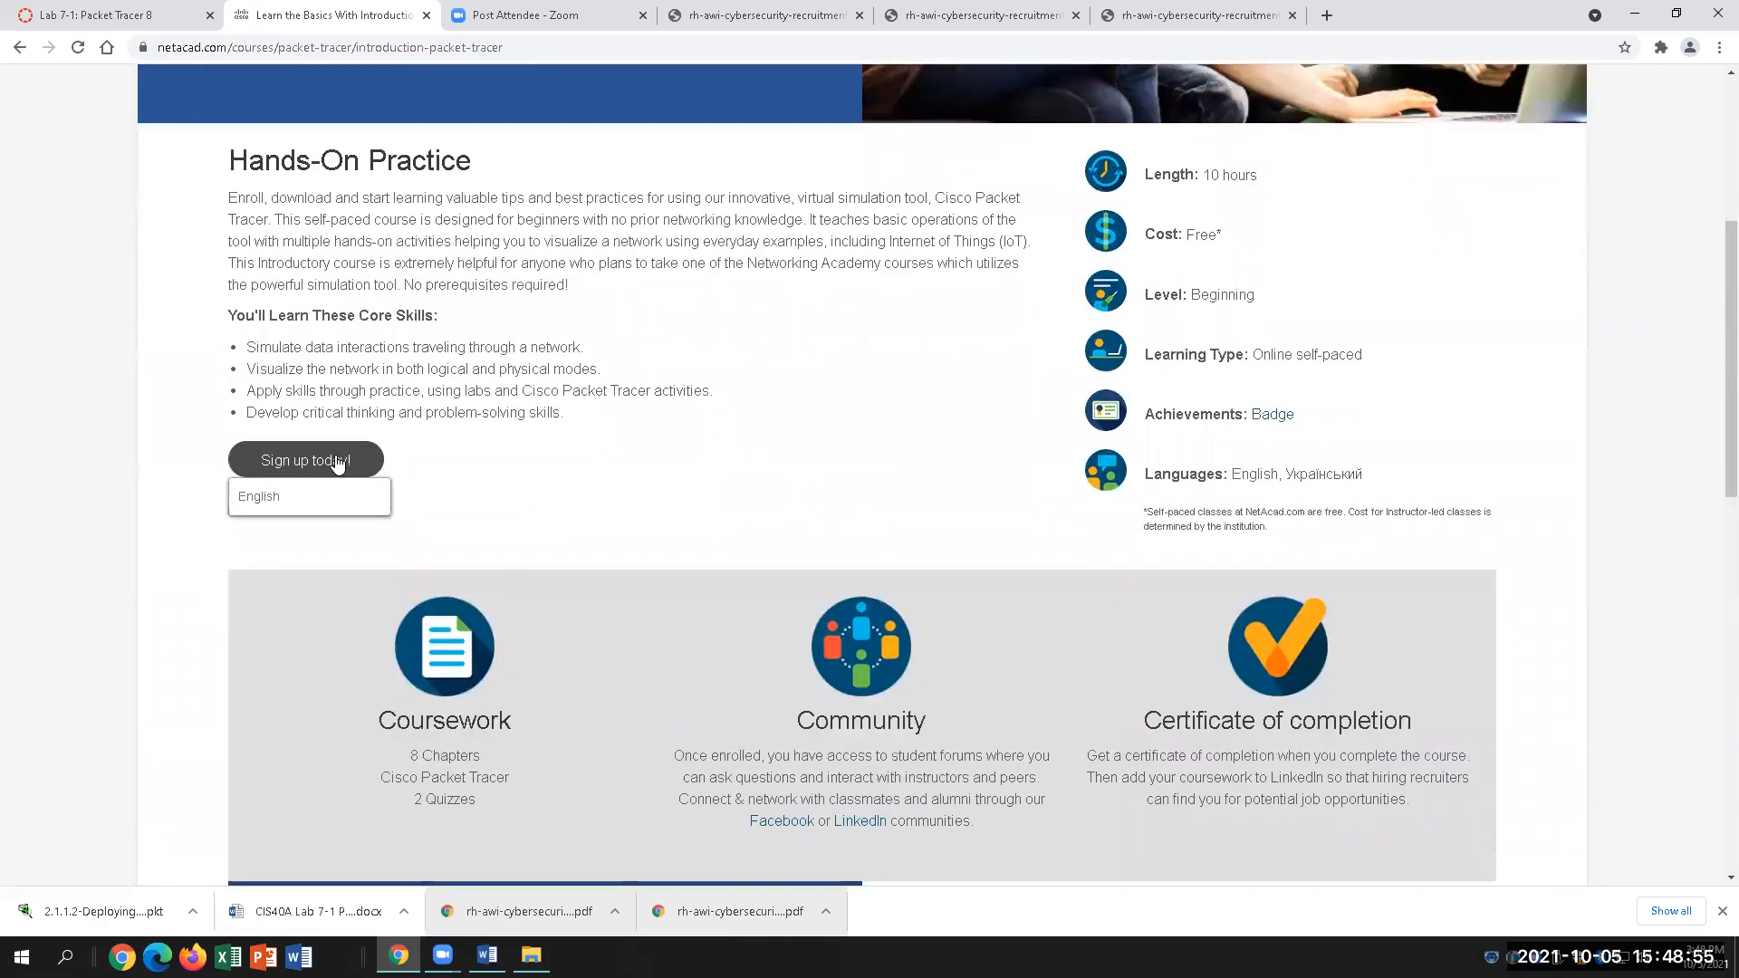
pyautogui.click(302, 498)
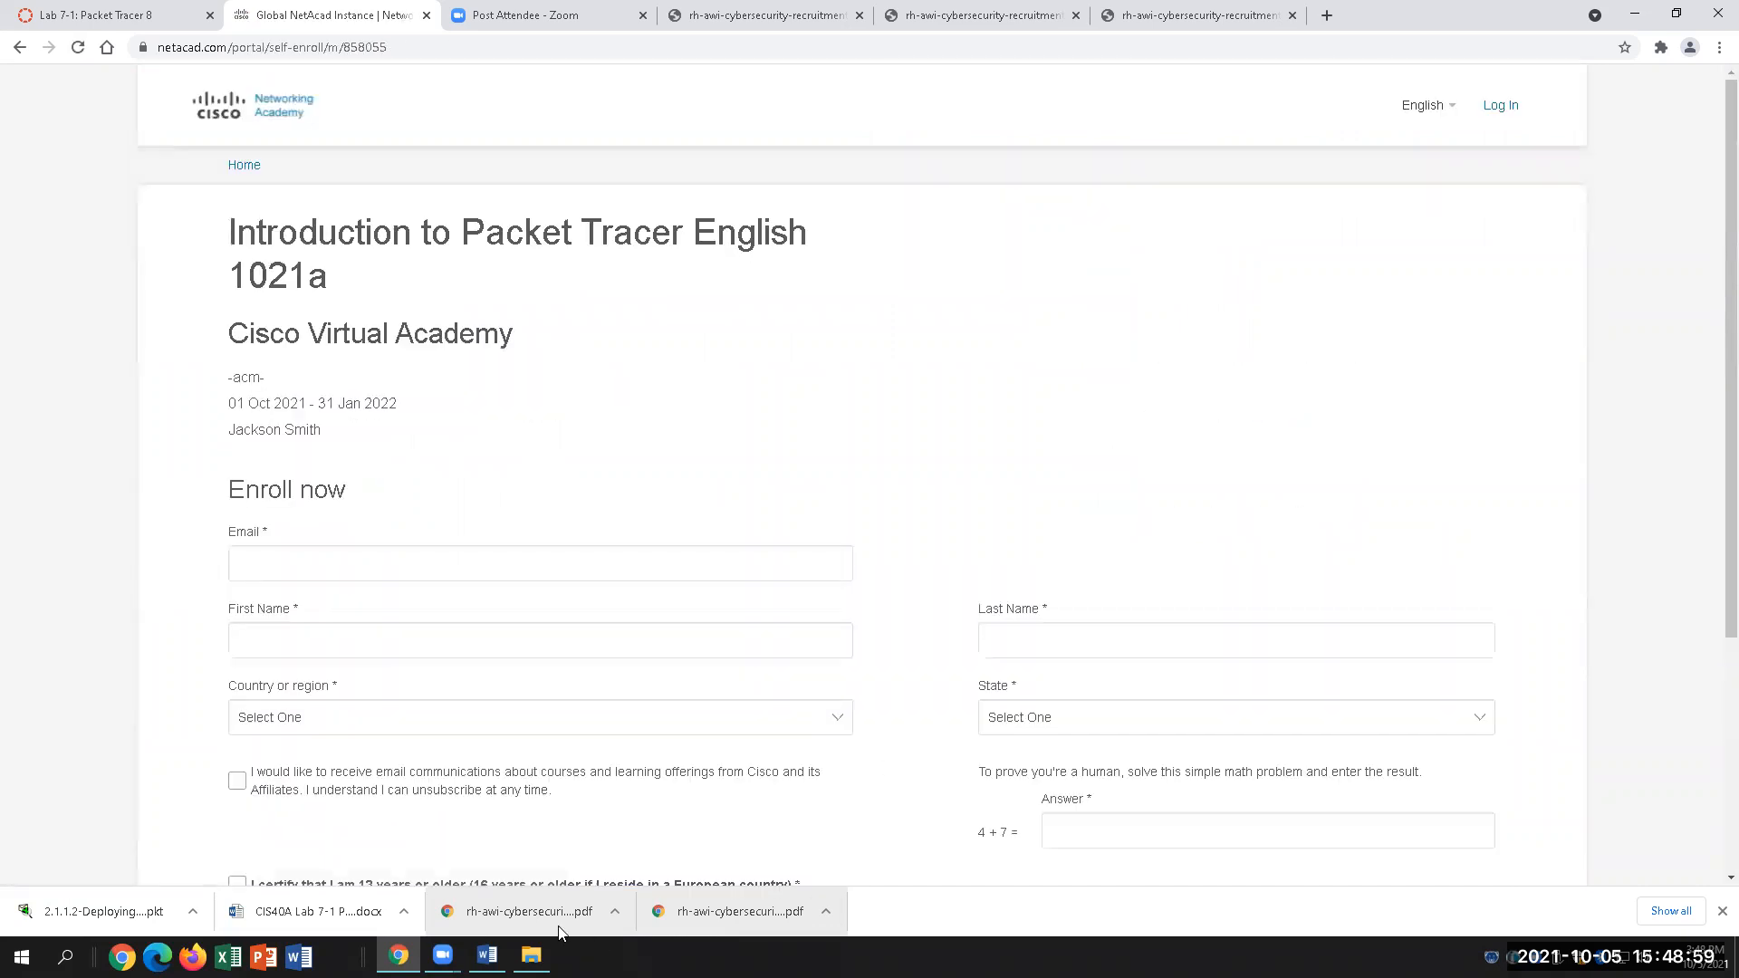
# Step: Begin the enrollment form, moving between the e-mail field and the math check question
pyautogui.click(716, 560)
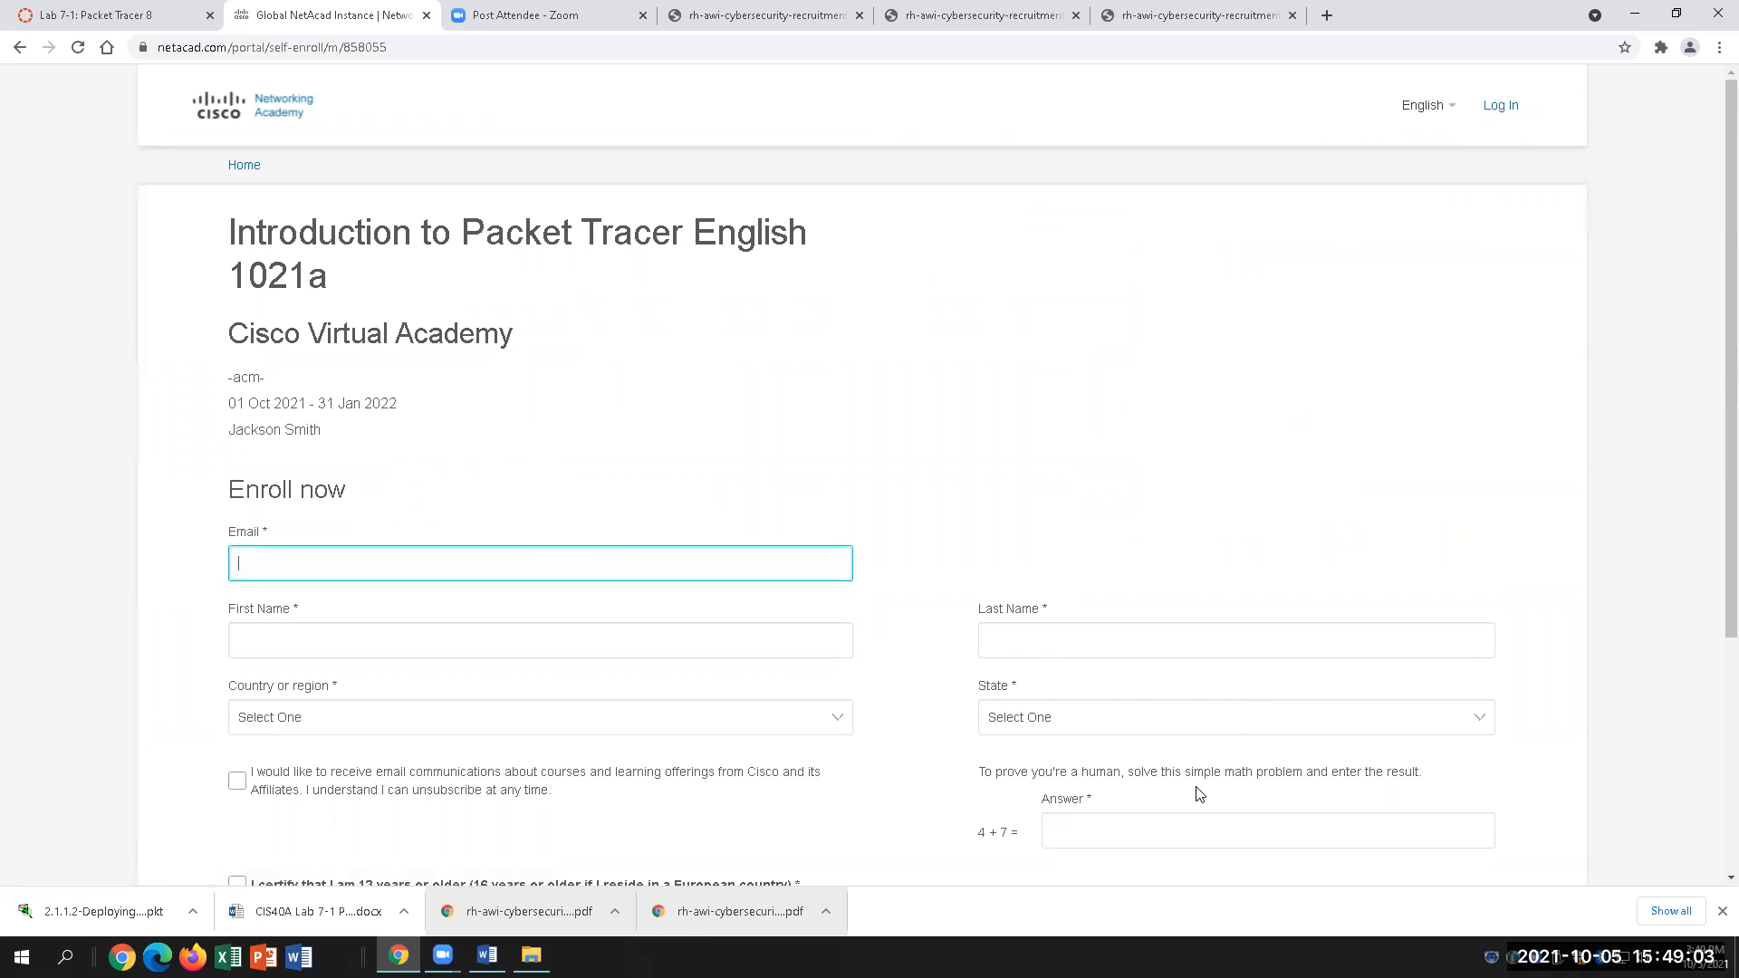
pyautogui.scroll(-2, 1200, 794)
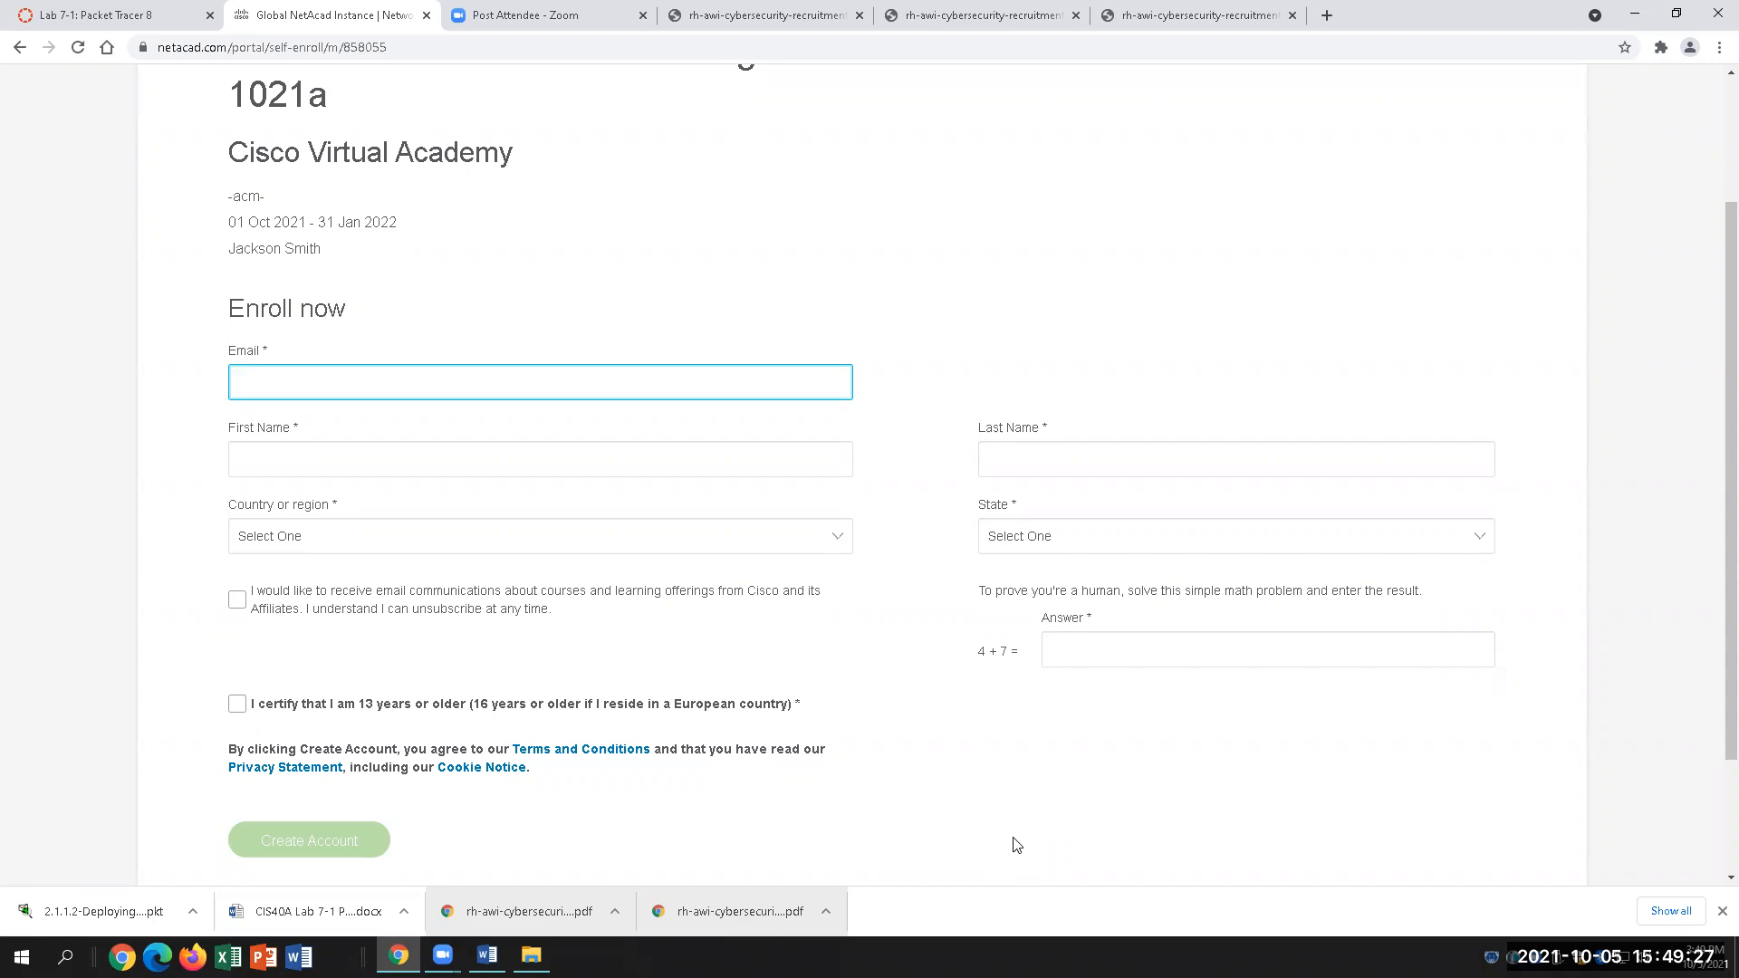
pyautogui.scroll(2, 1071, 824)
pyautogui.click(1073, 817)
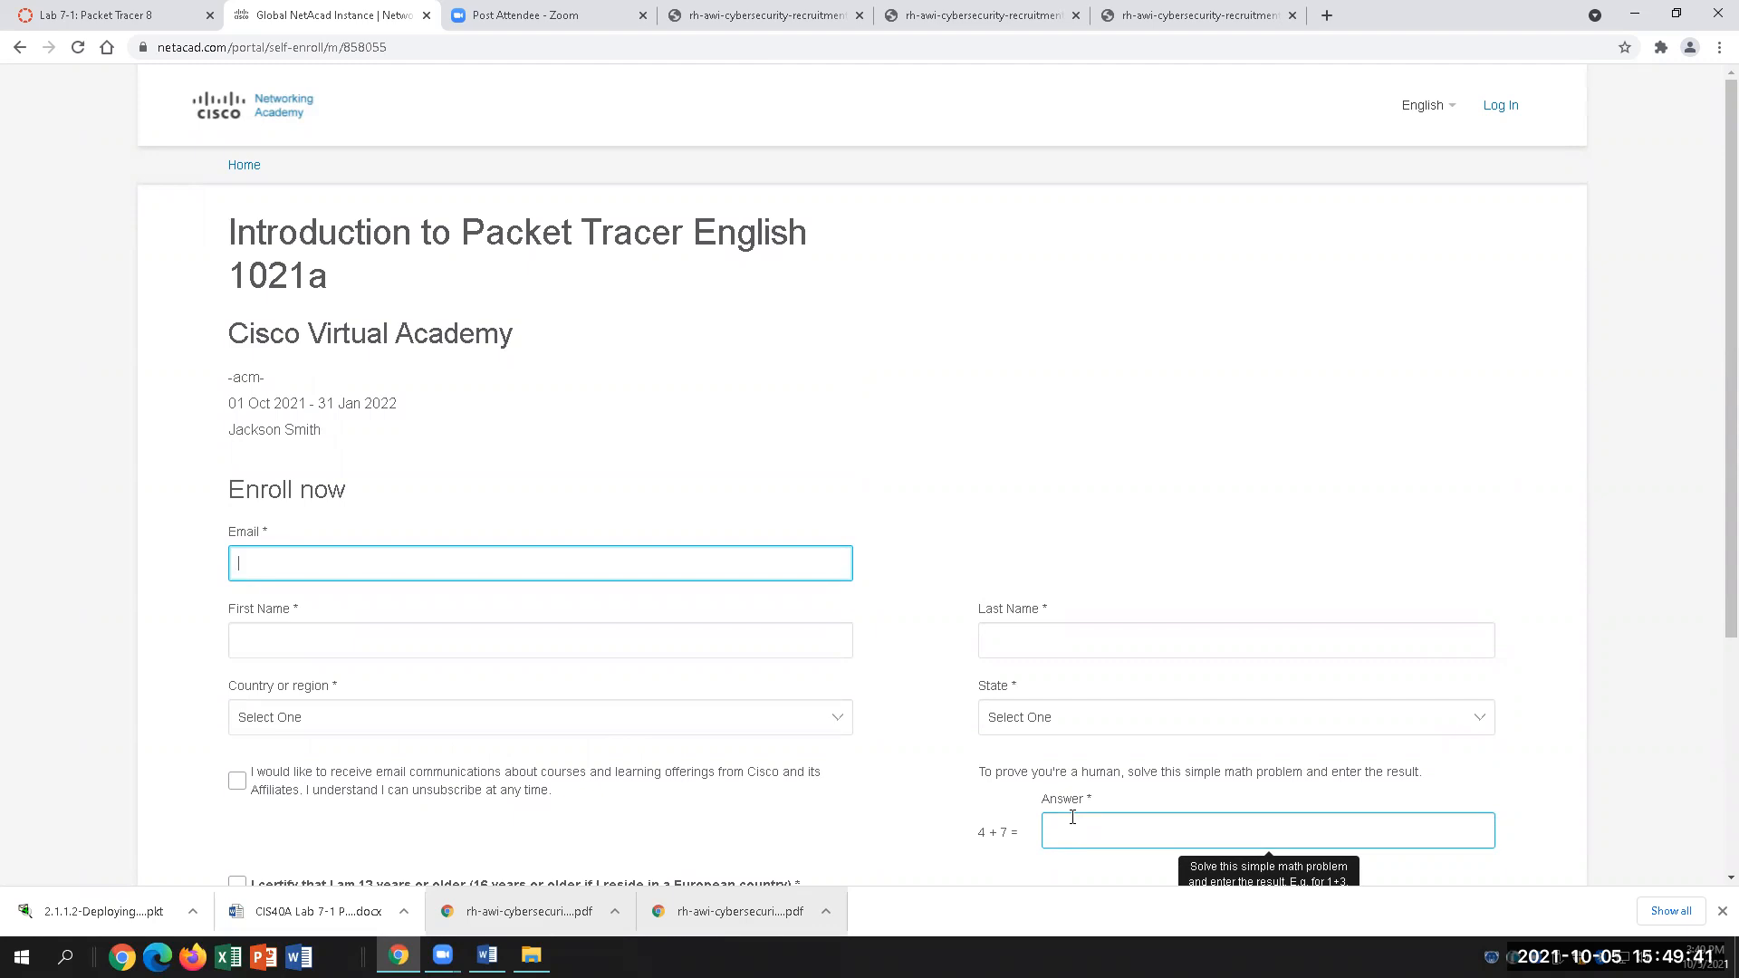
# Step: Log in to Cisco ID with the school e-mail address and account password
pyautogui.click(1501, 106)
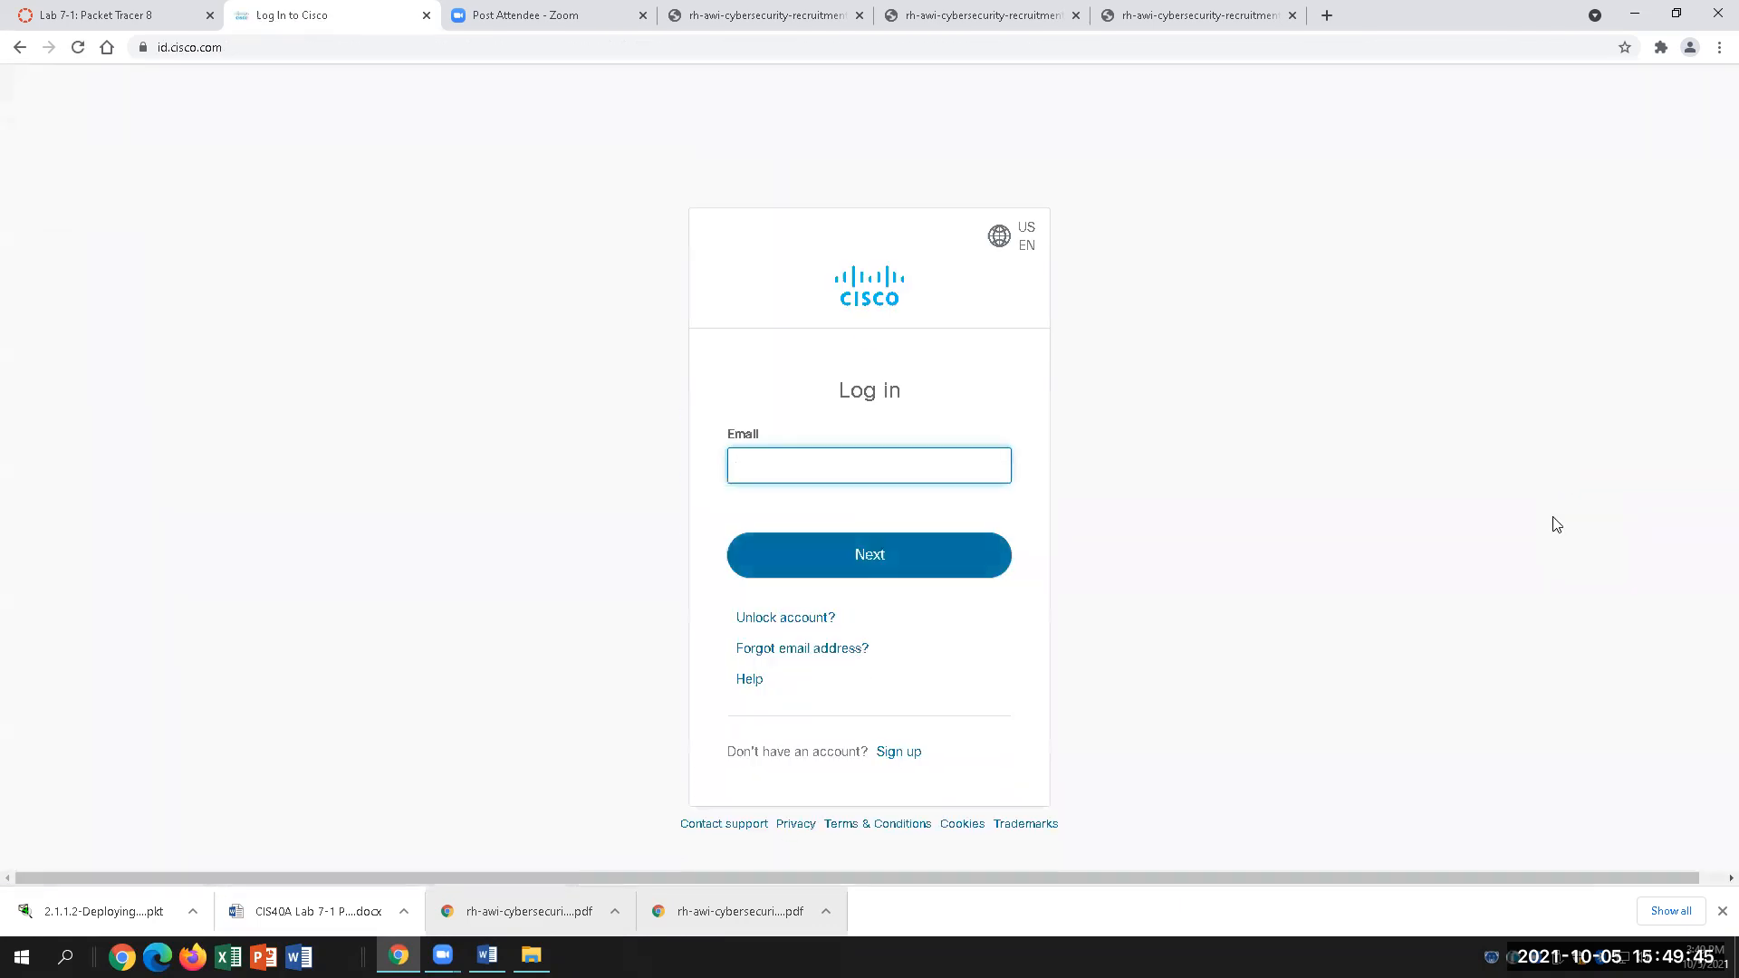
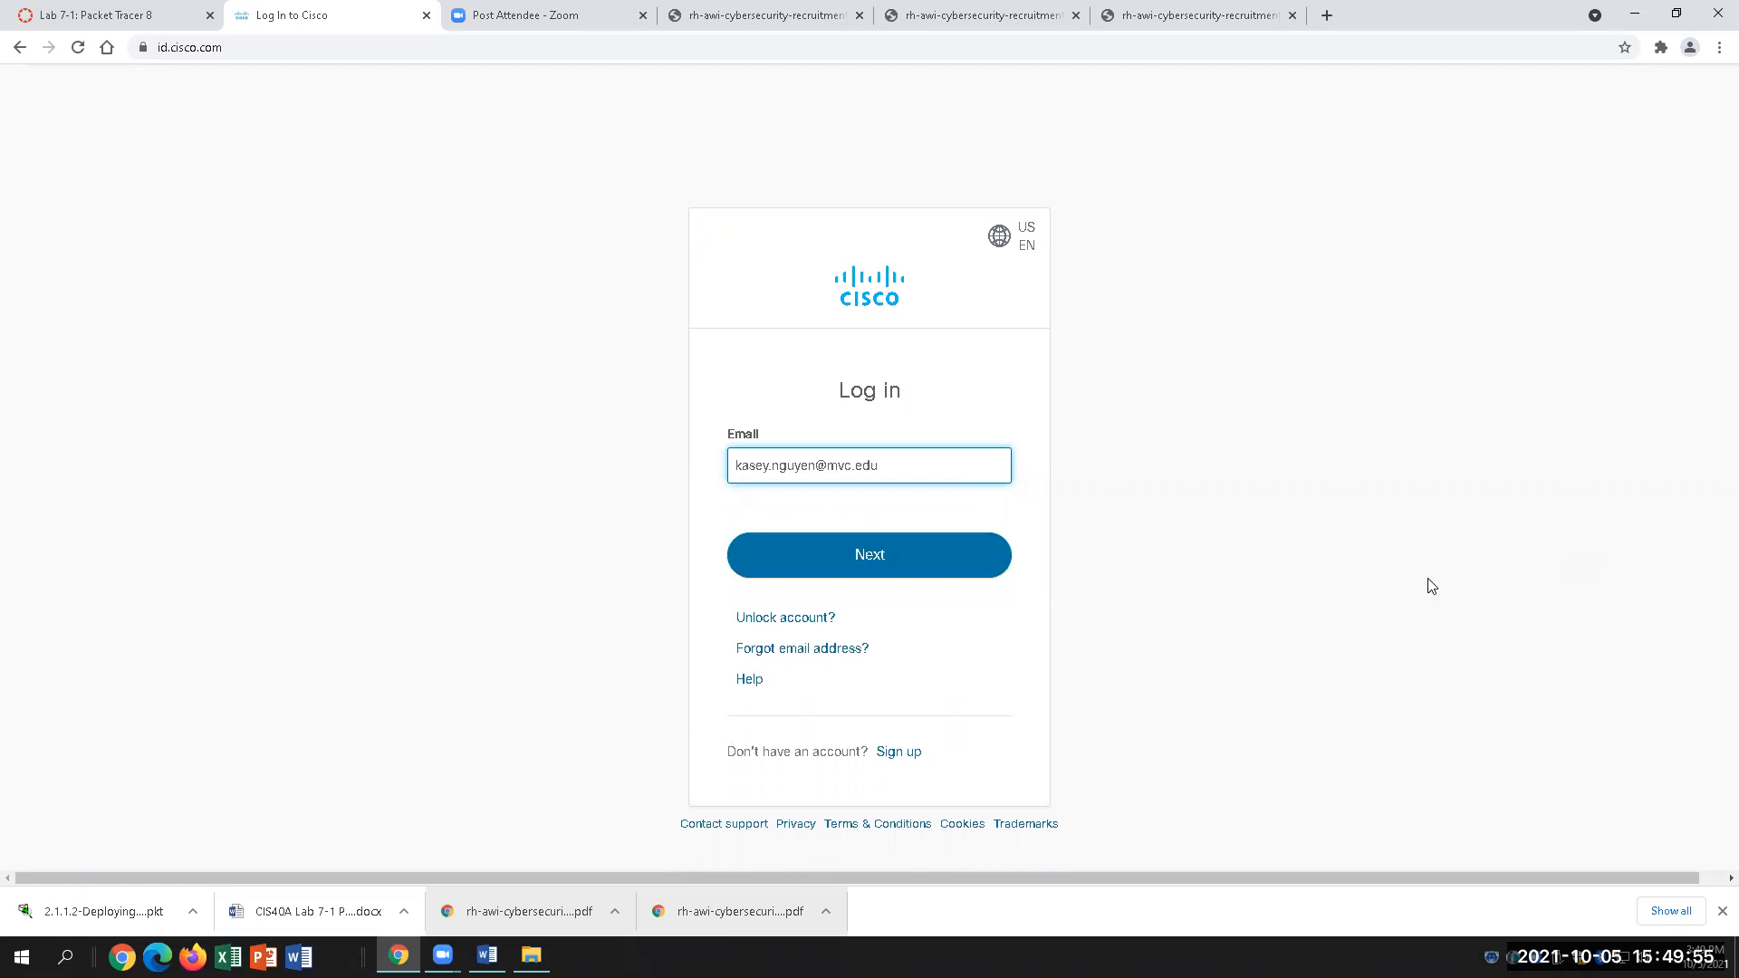
pyautogui.click(870, 554)
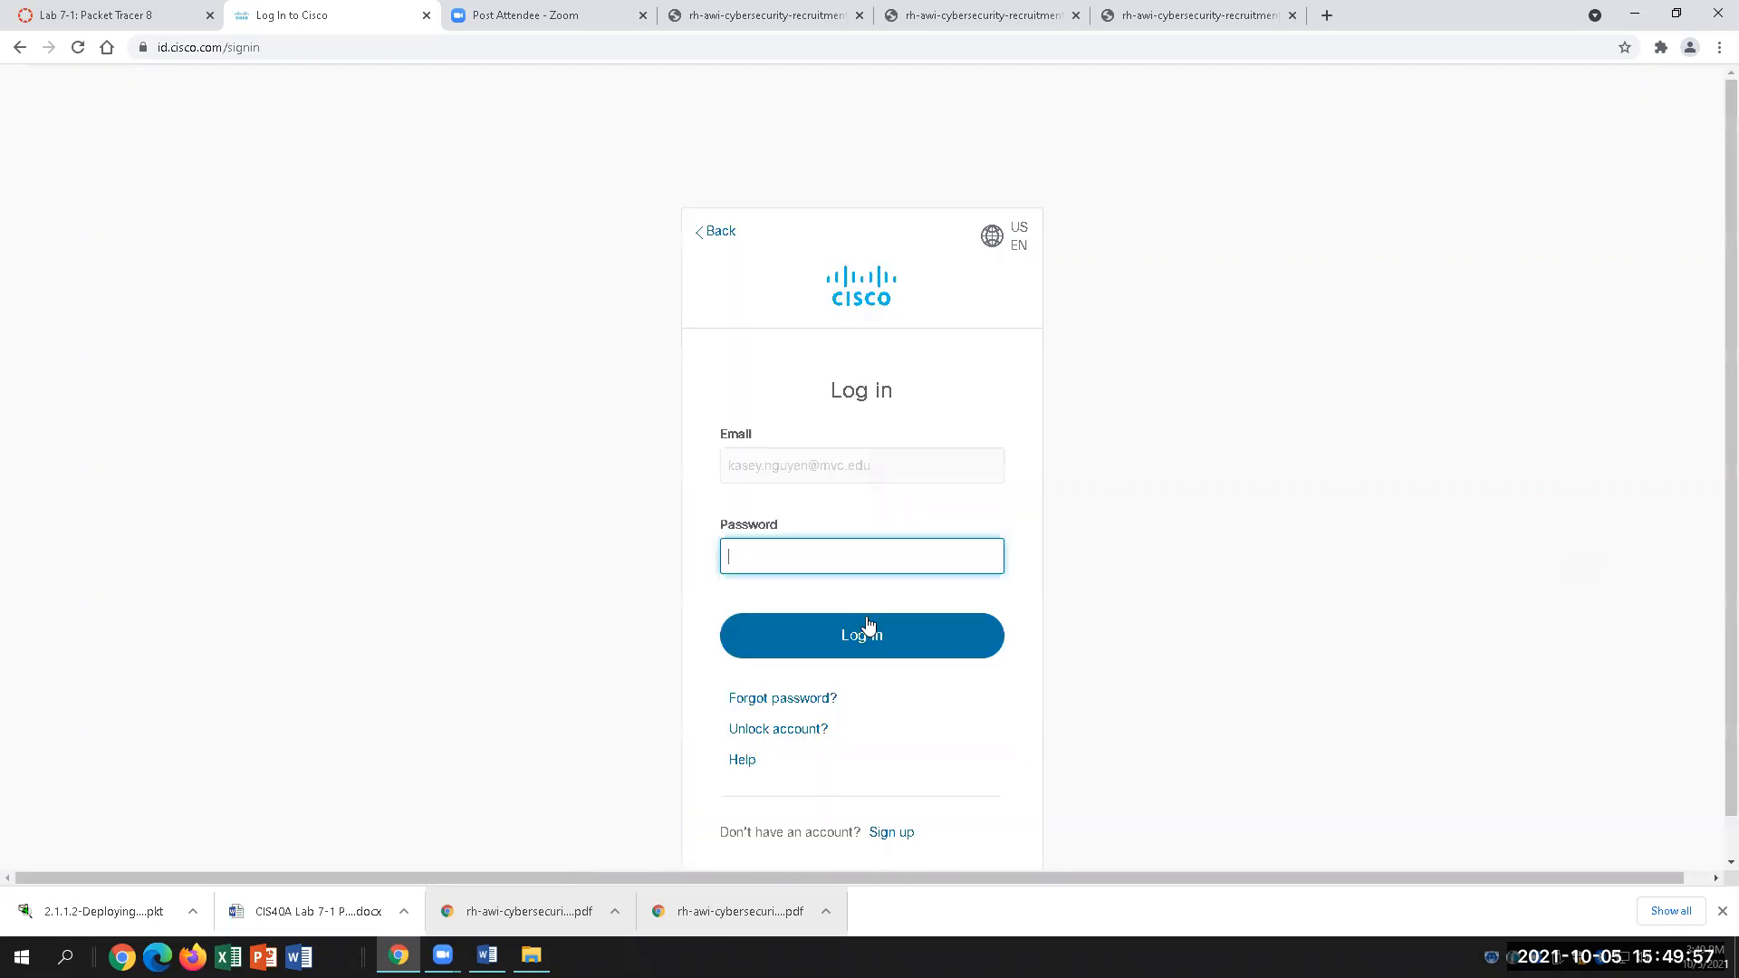
pyautogui.write('••••••••')
pyautogui.press('Return')
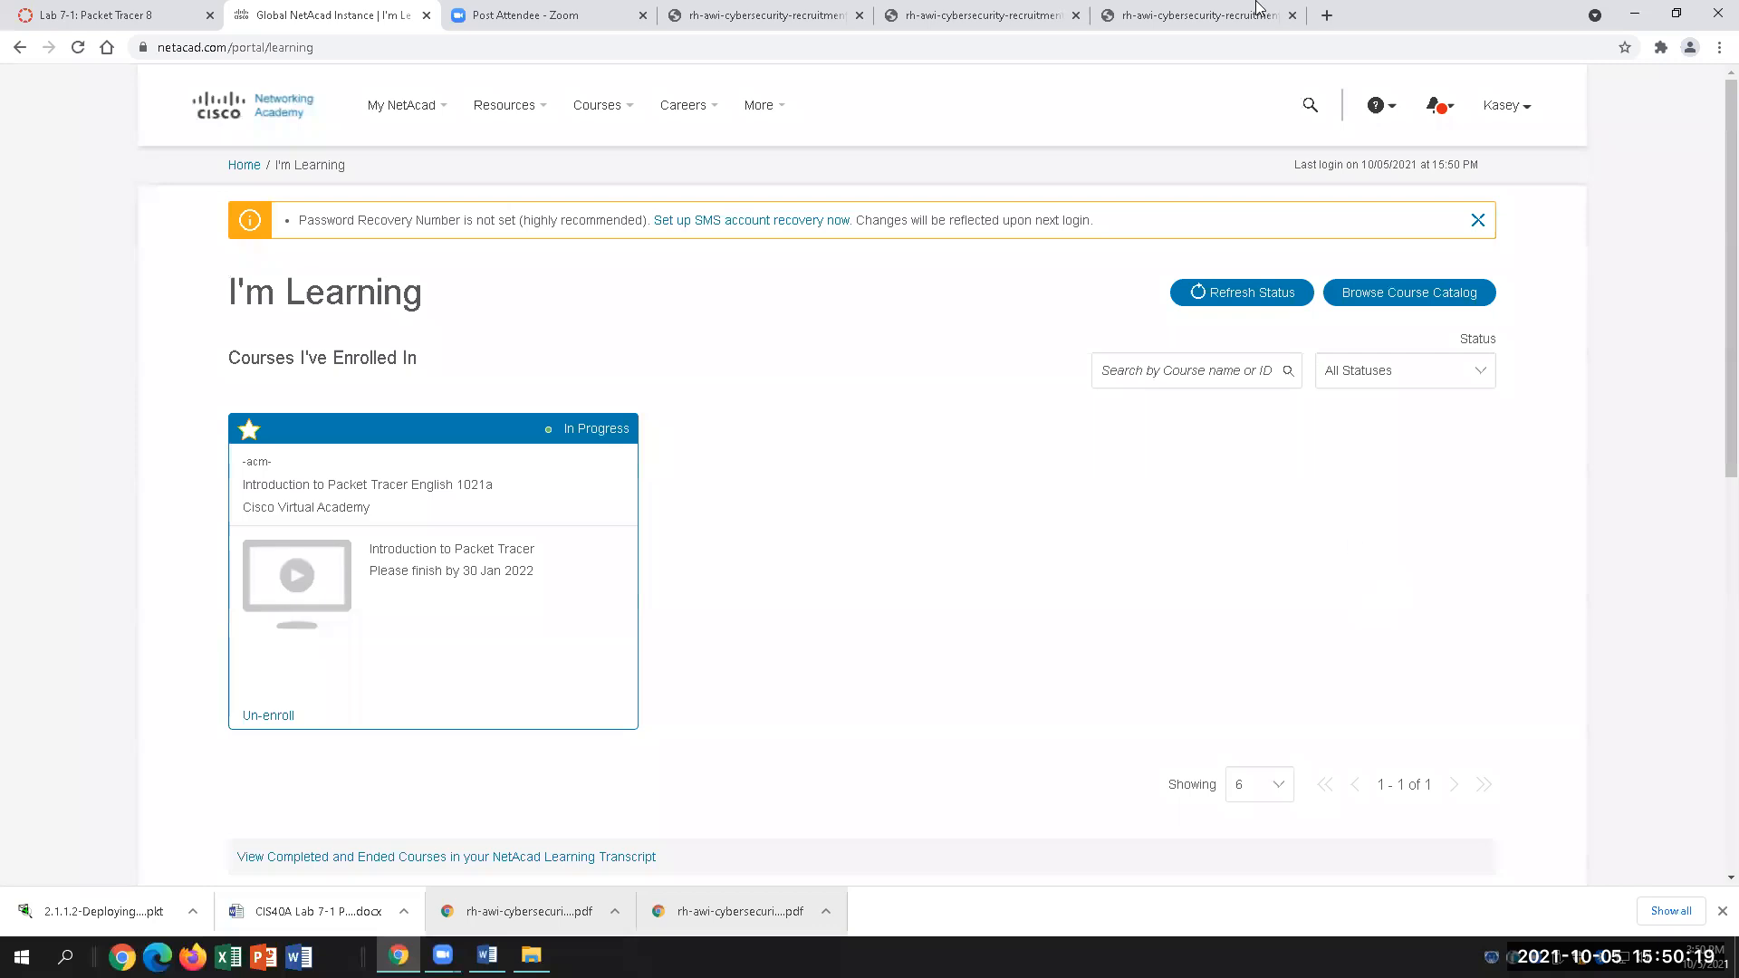
# Step: Show the Resources dropdown in the top navigation bar
pyautogui.moveTo(603, 106)
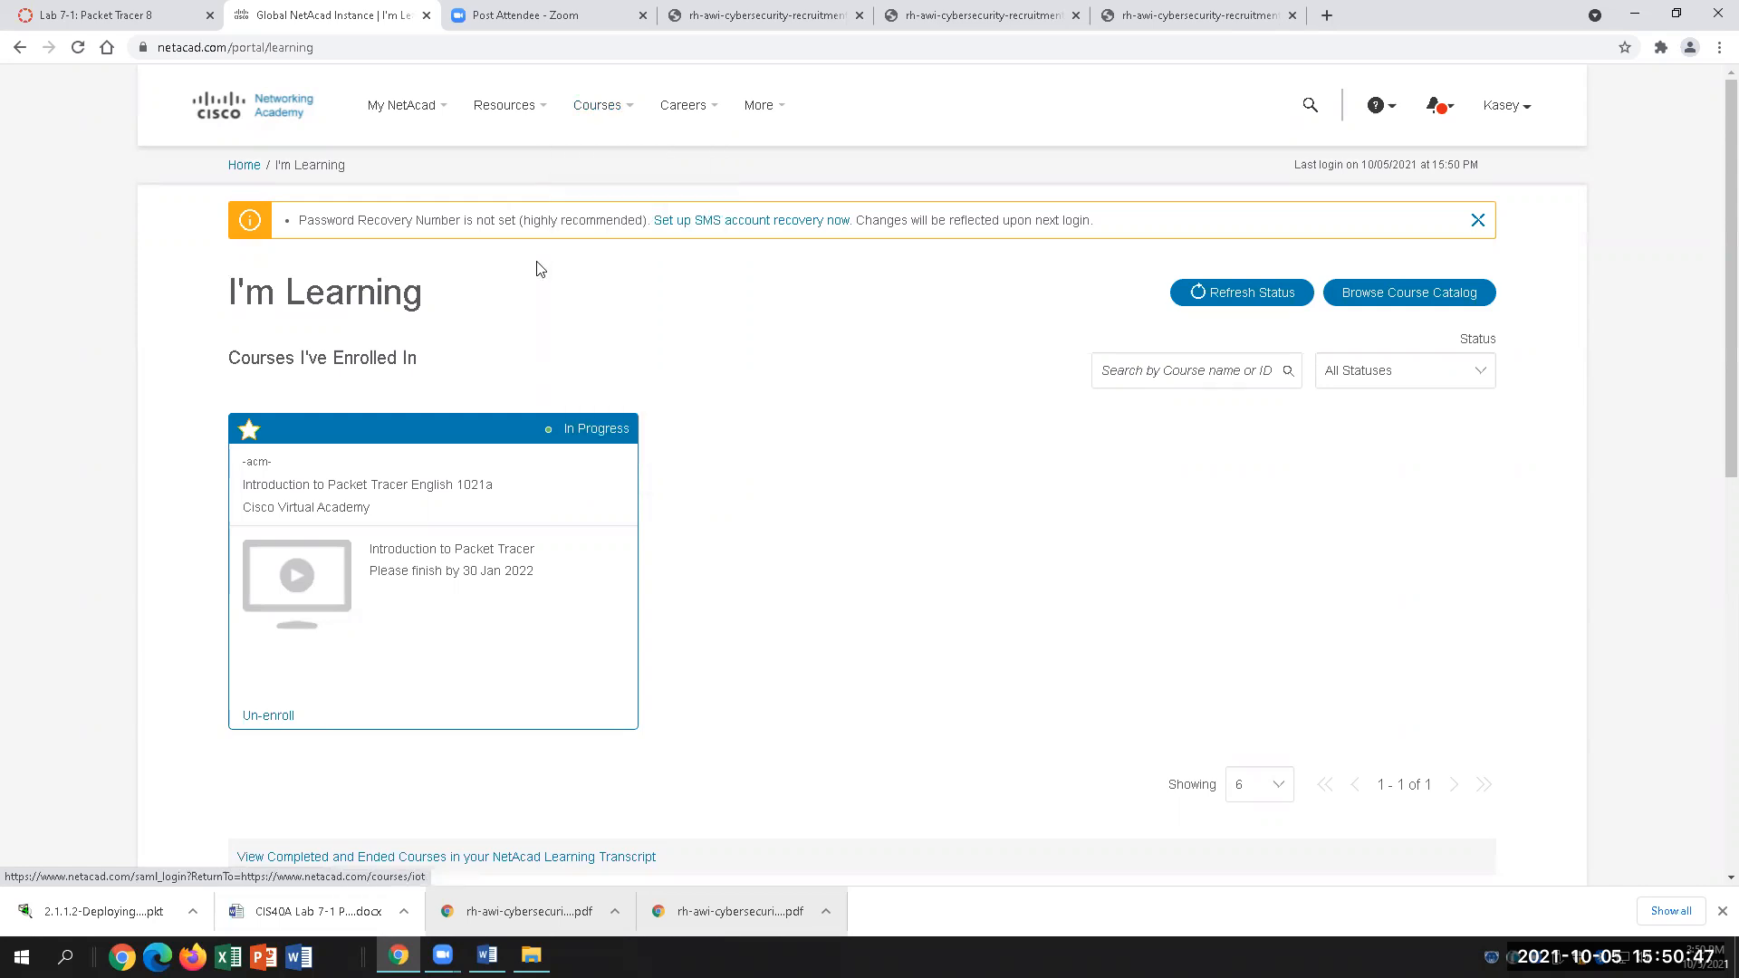
pyautogui.moveTo(533, 112)
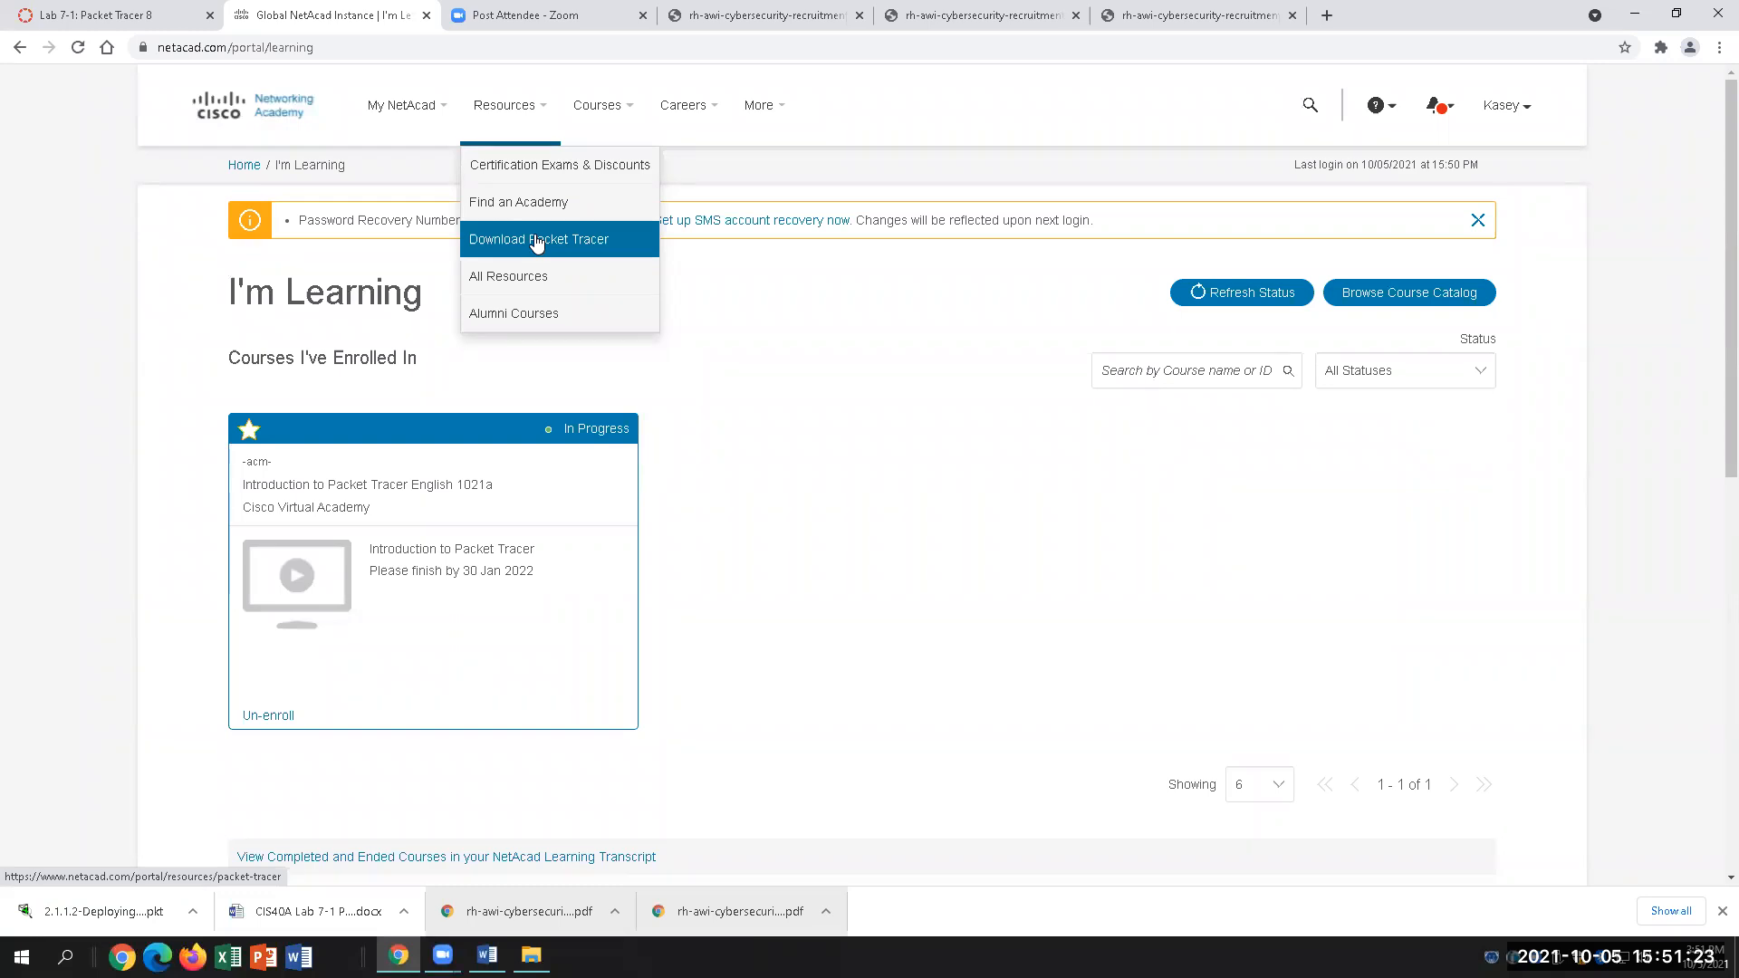
# Step: Open the Packet Tracer download page and scroll down to its Download section
pyautogui.click(537, 241)
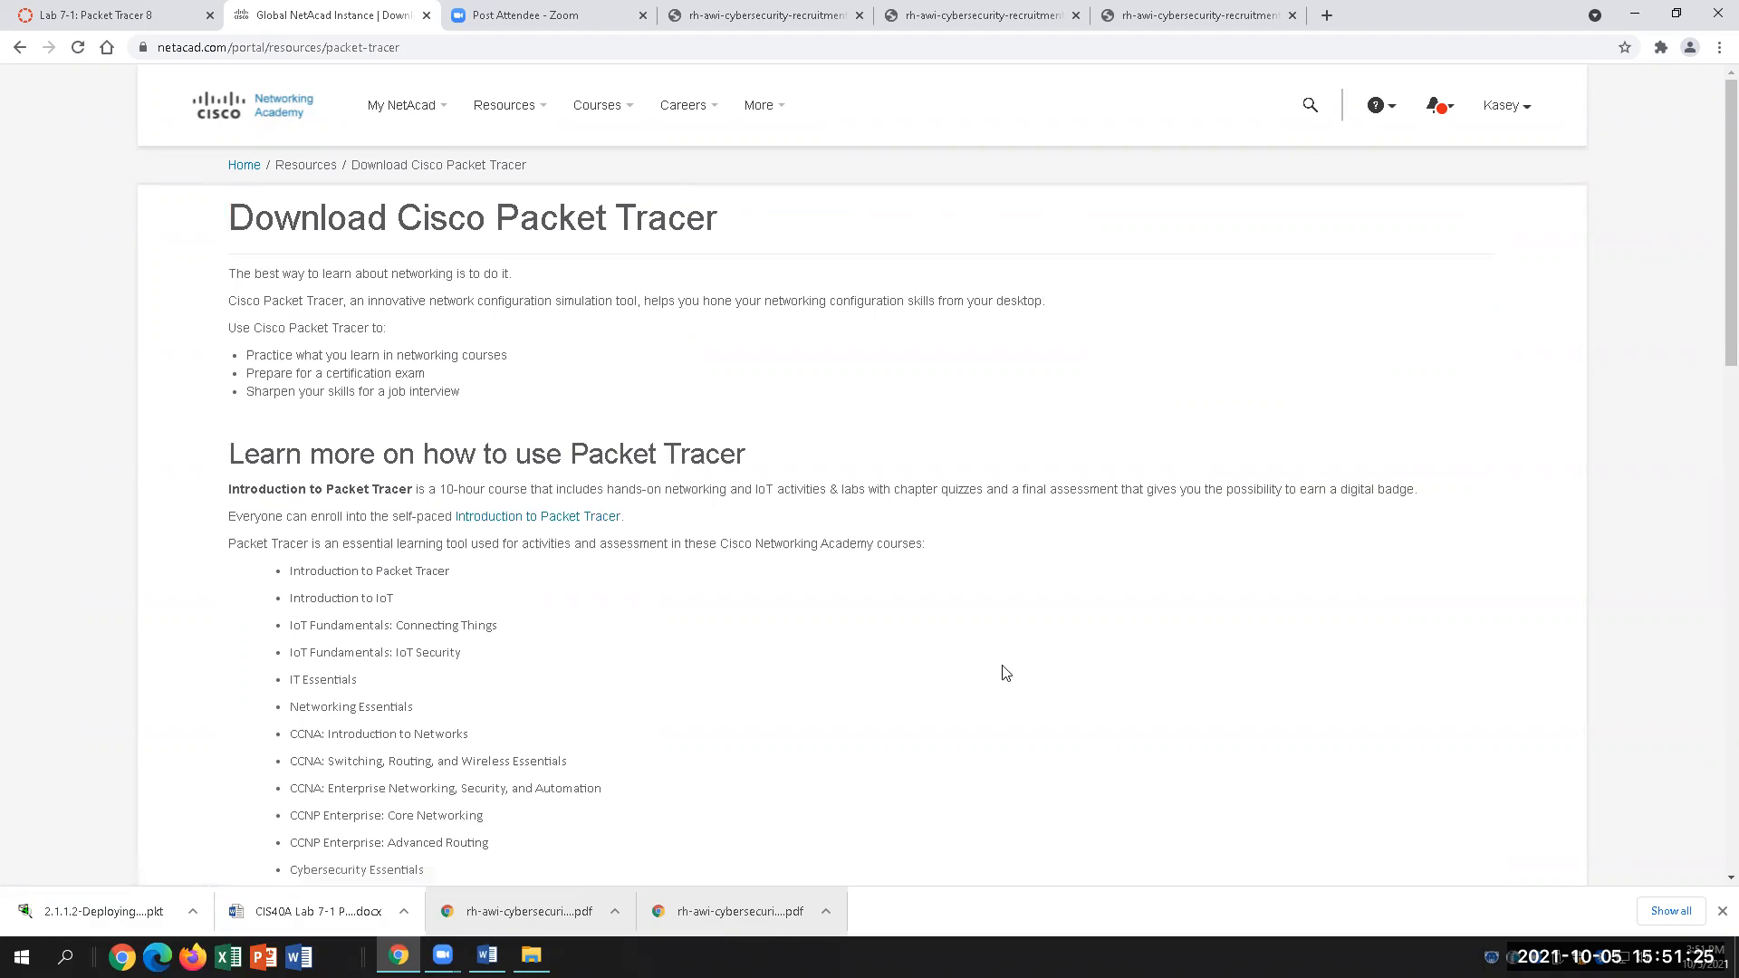
pyautogui.scroll(-6, 1004, 672)
pyautogui.scroll(-4, 1003, 672)
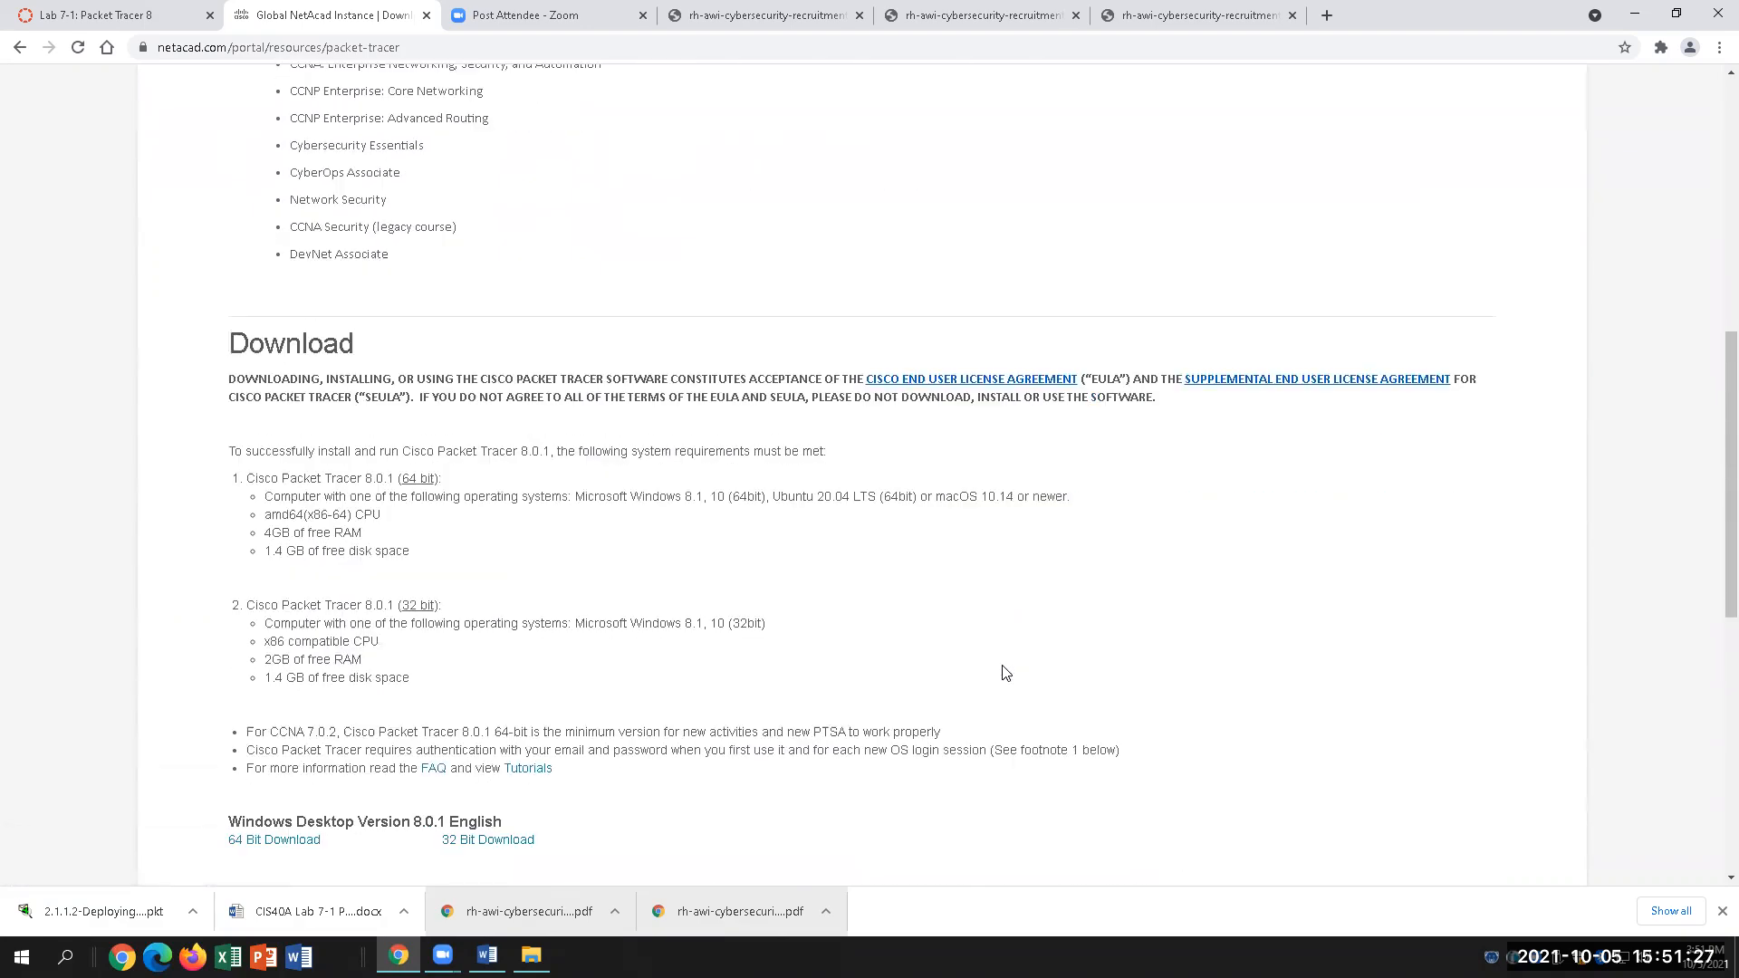
pyautogui.scroll(-1, 1004, 672)
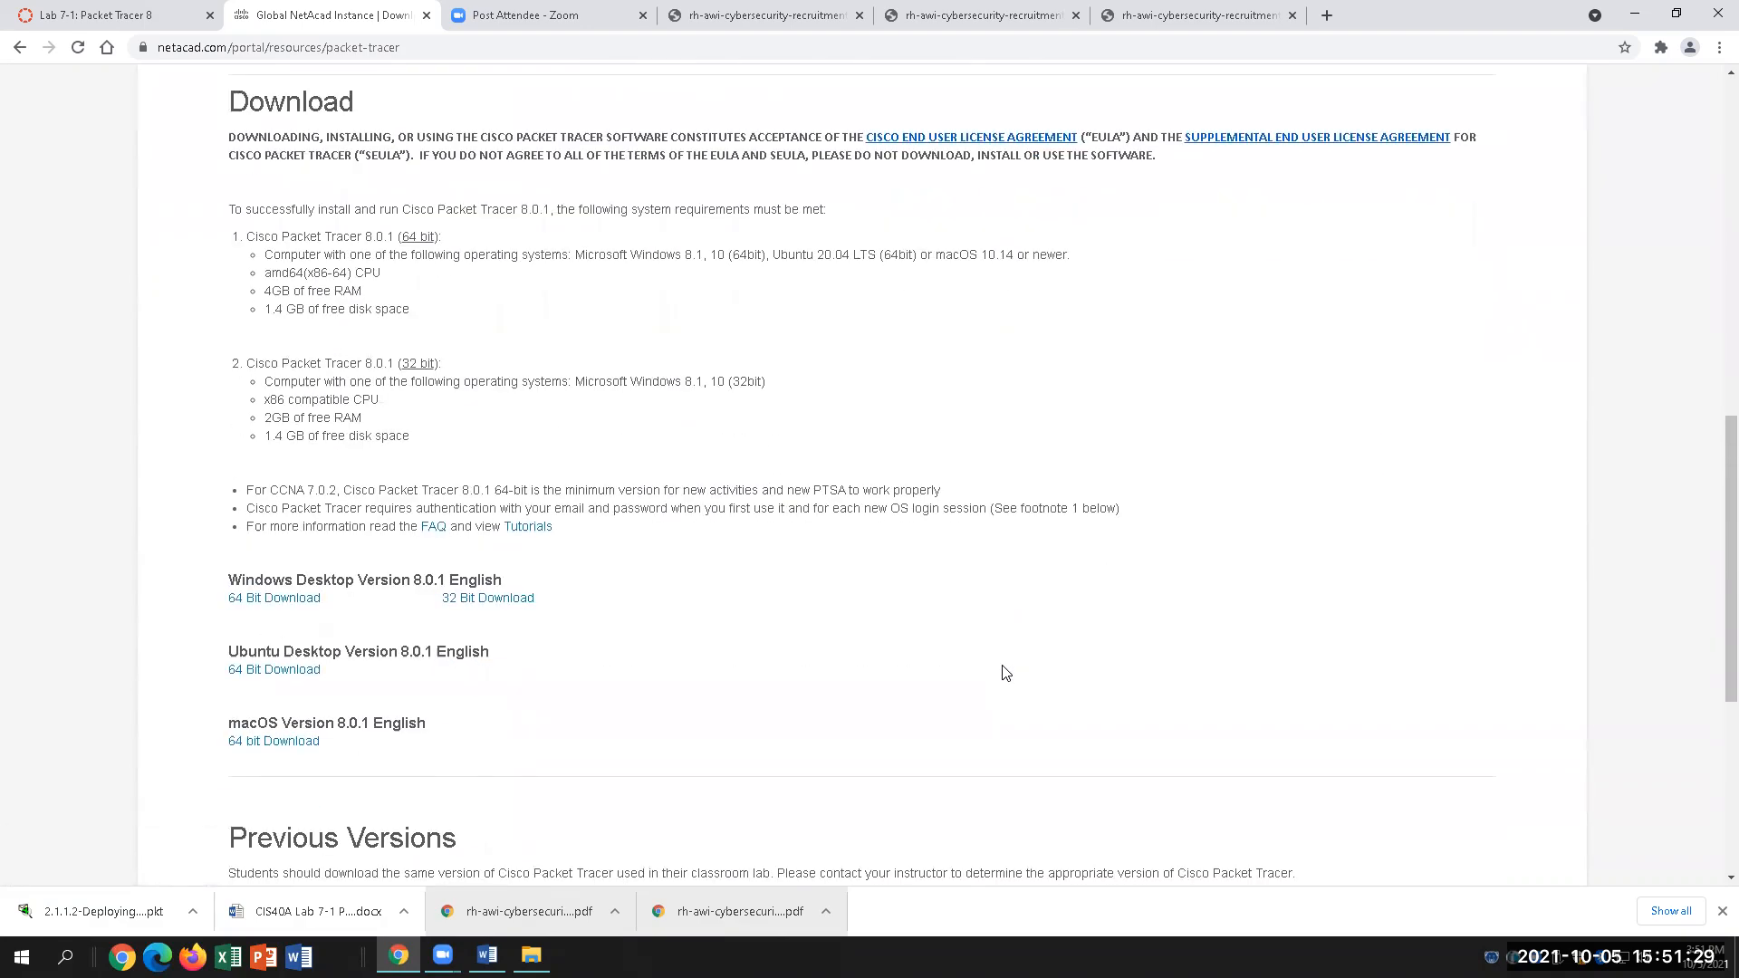
pyautogui.scroll(-1, 1004, 672)
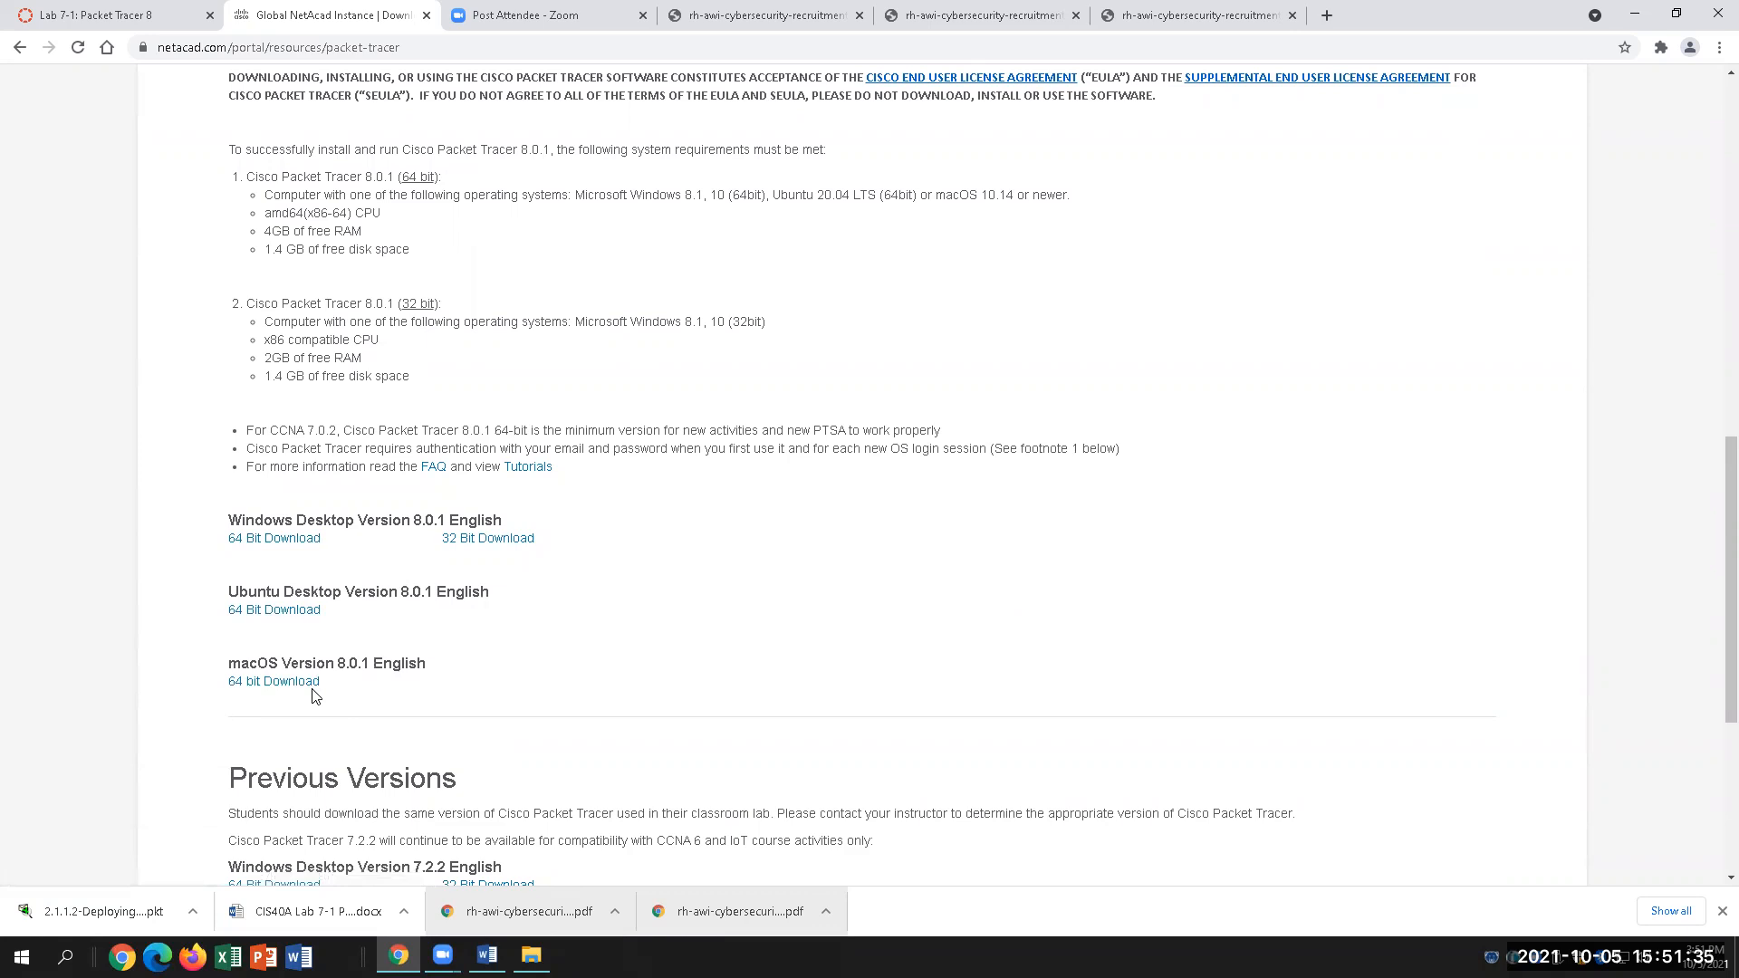
# Step: Save the Windows 64-bit Packet Tracer 8.0.1 installer and open the Downloads folder
pyautogui.click(275, 542)
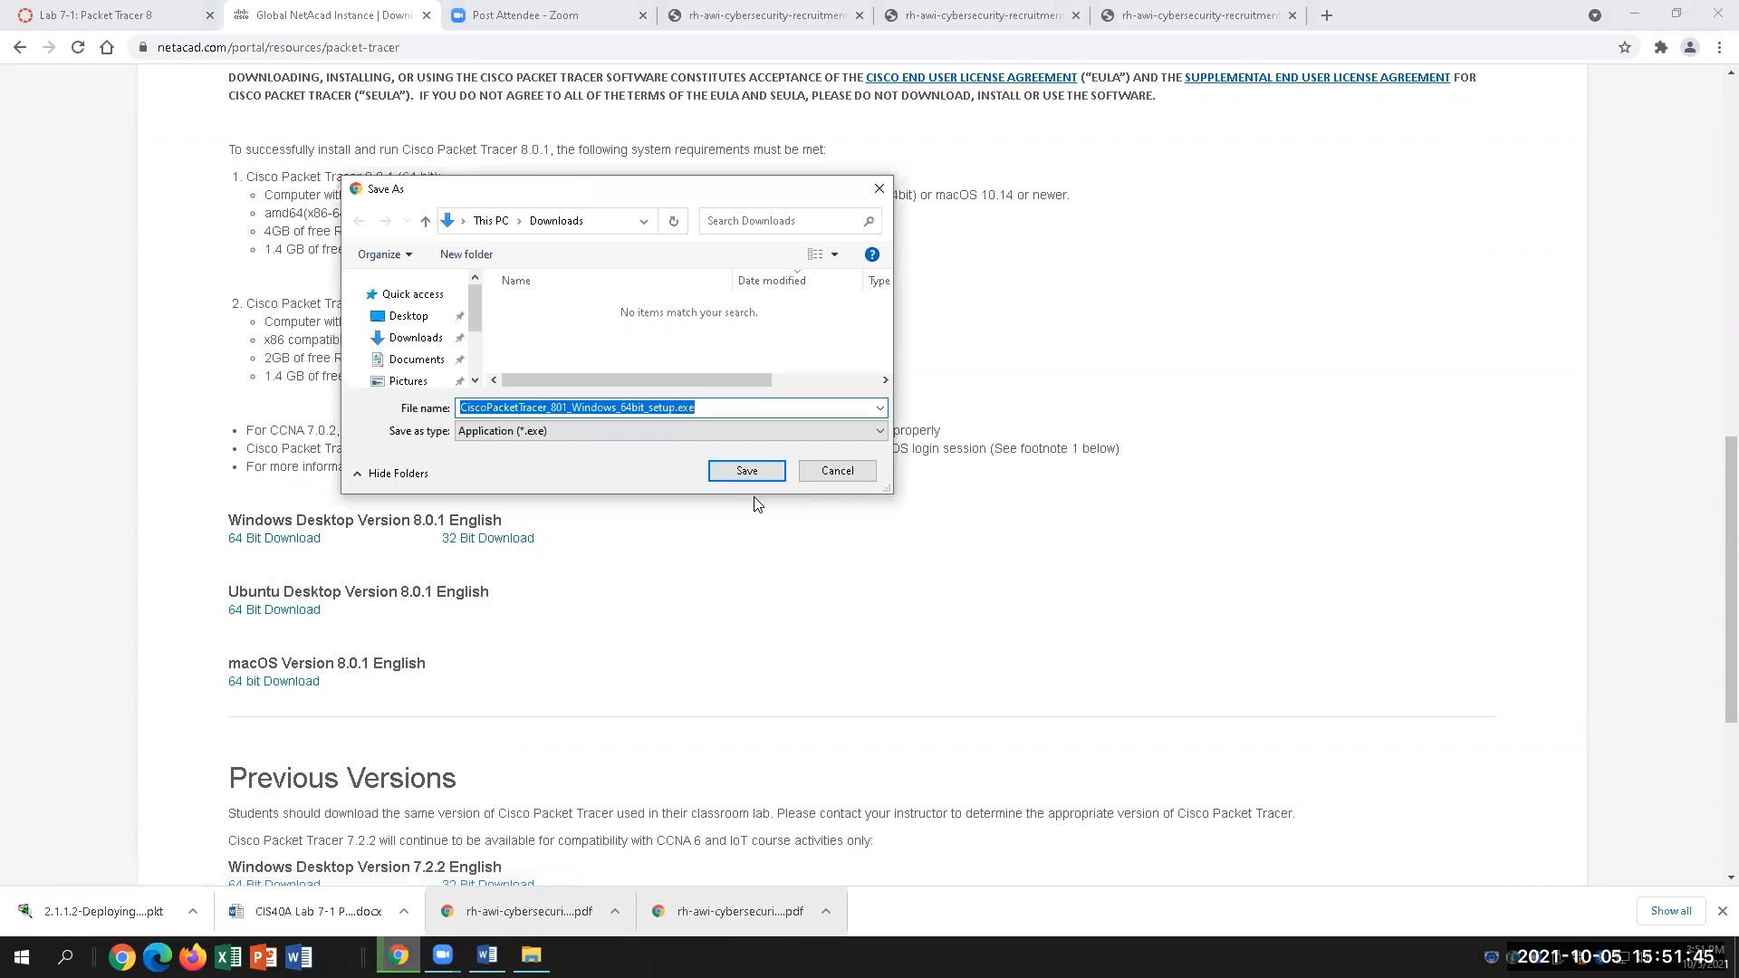
pyautogui.click(759, 473)
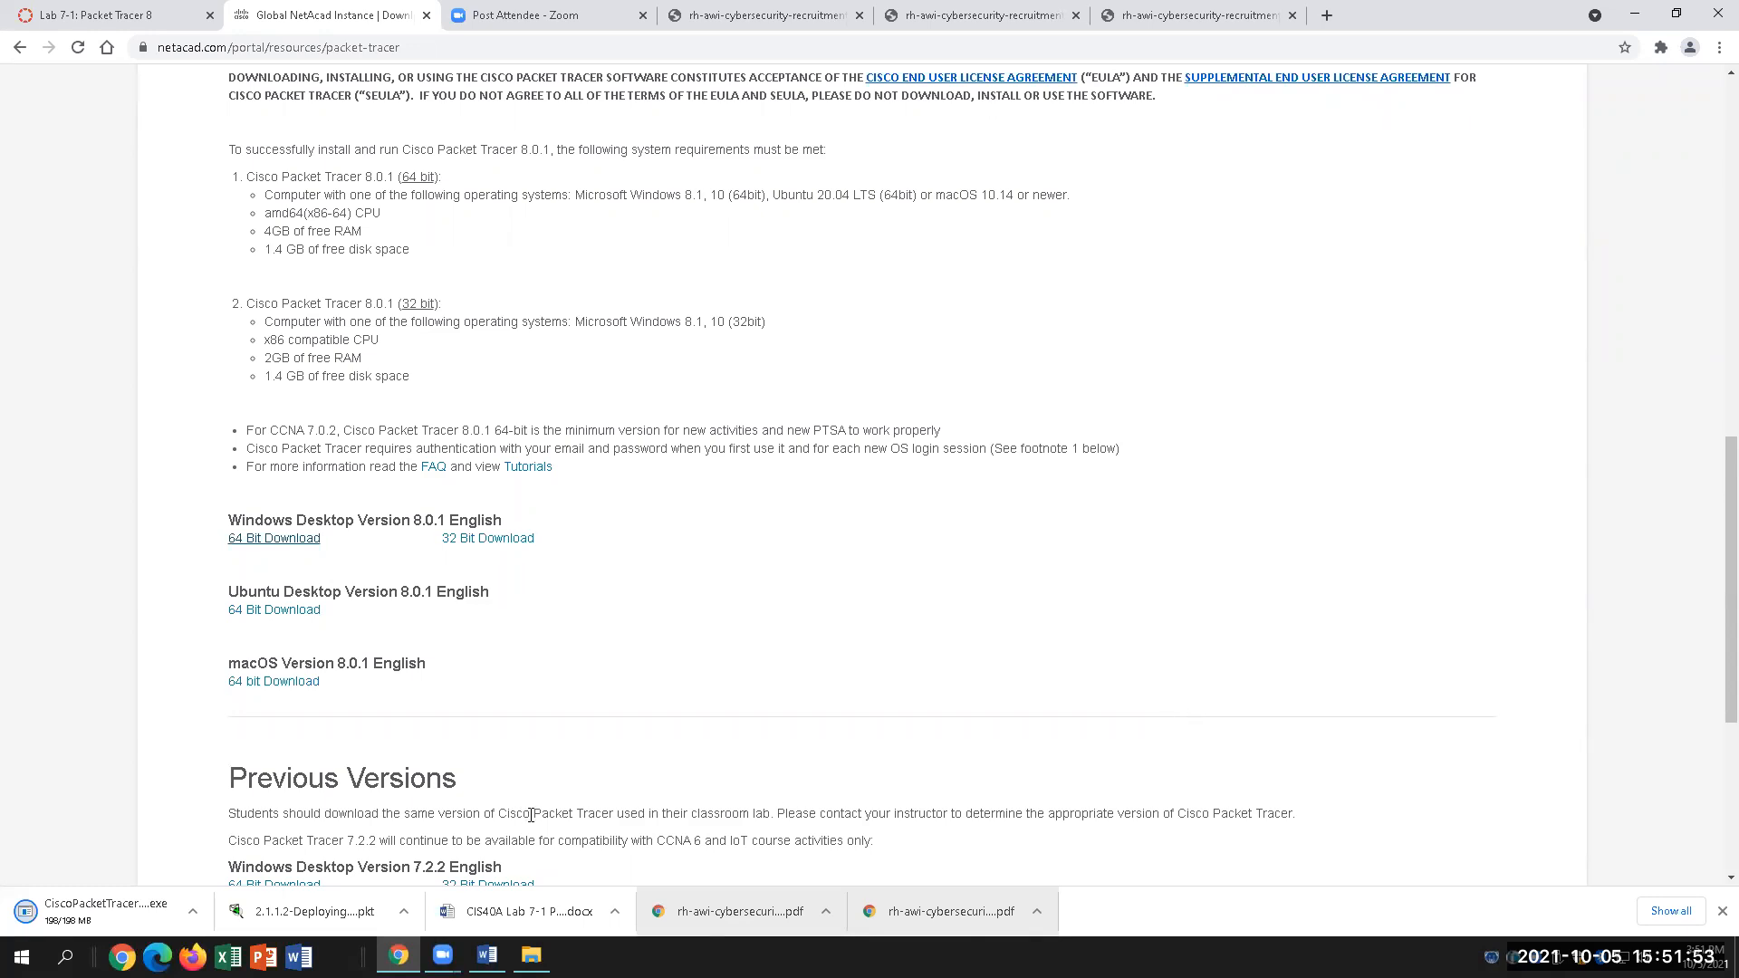
pyautogui.click(531, 955)
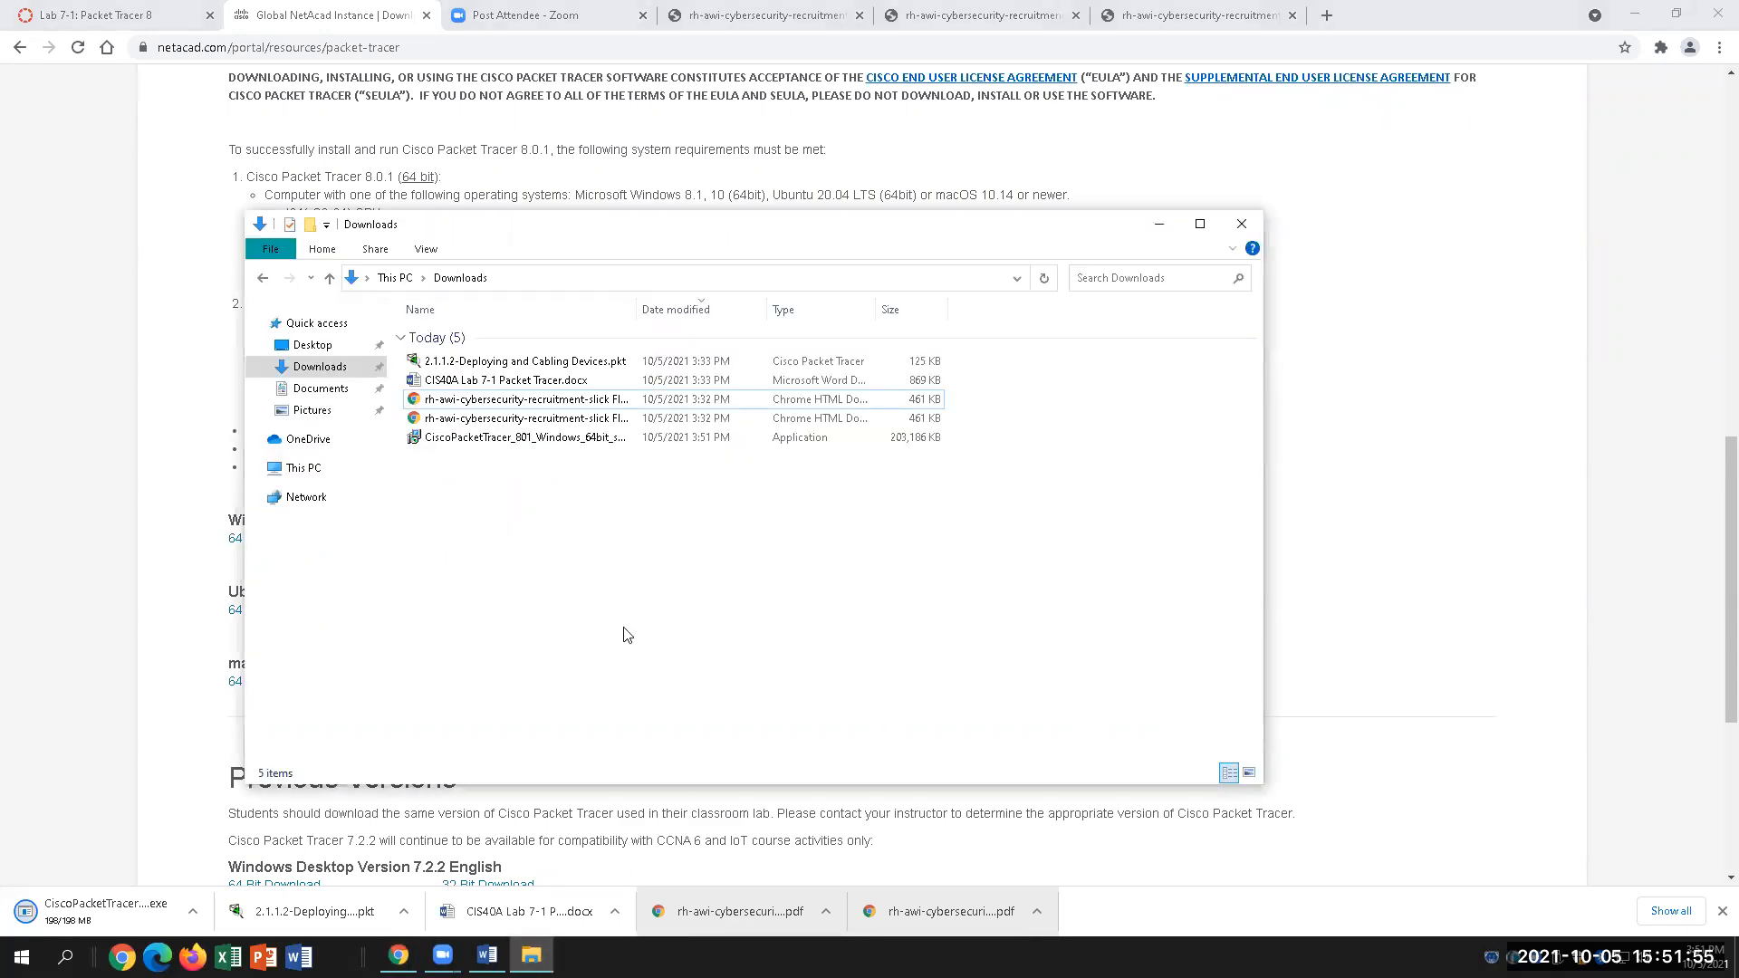
# Step: Run the Packet Tracer installer, accept the licence, and keep the default location and Start Menu folder
pyautogui.doubleClick(546, 439)
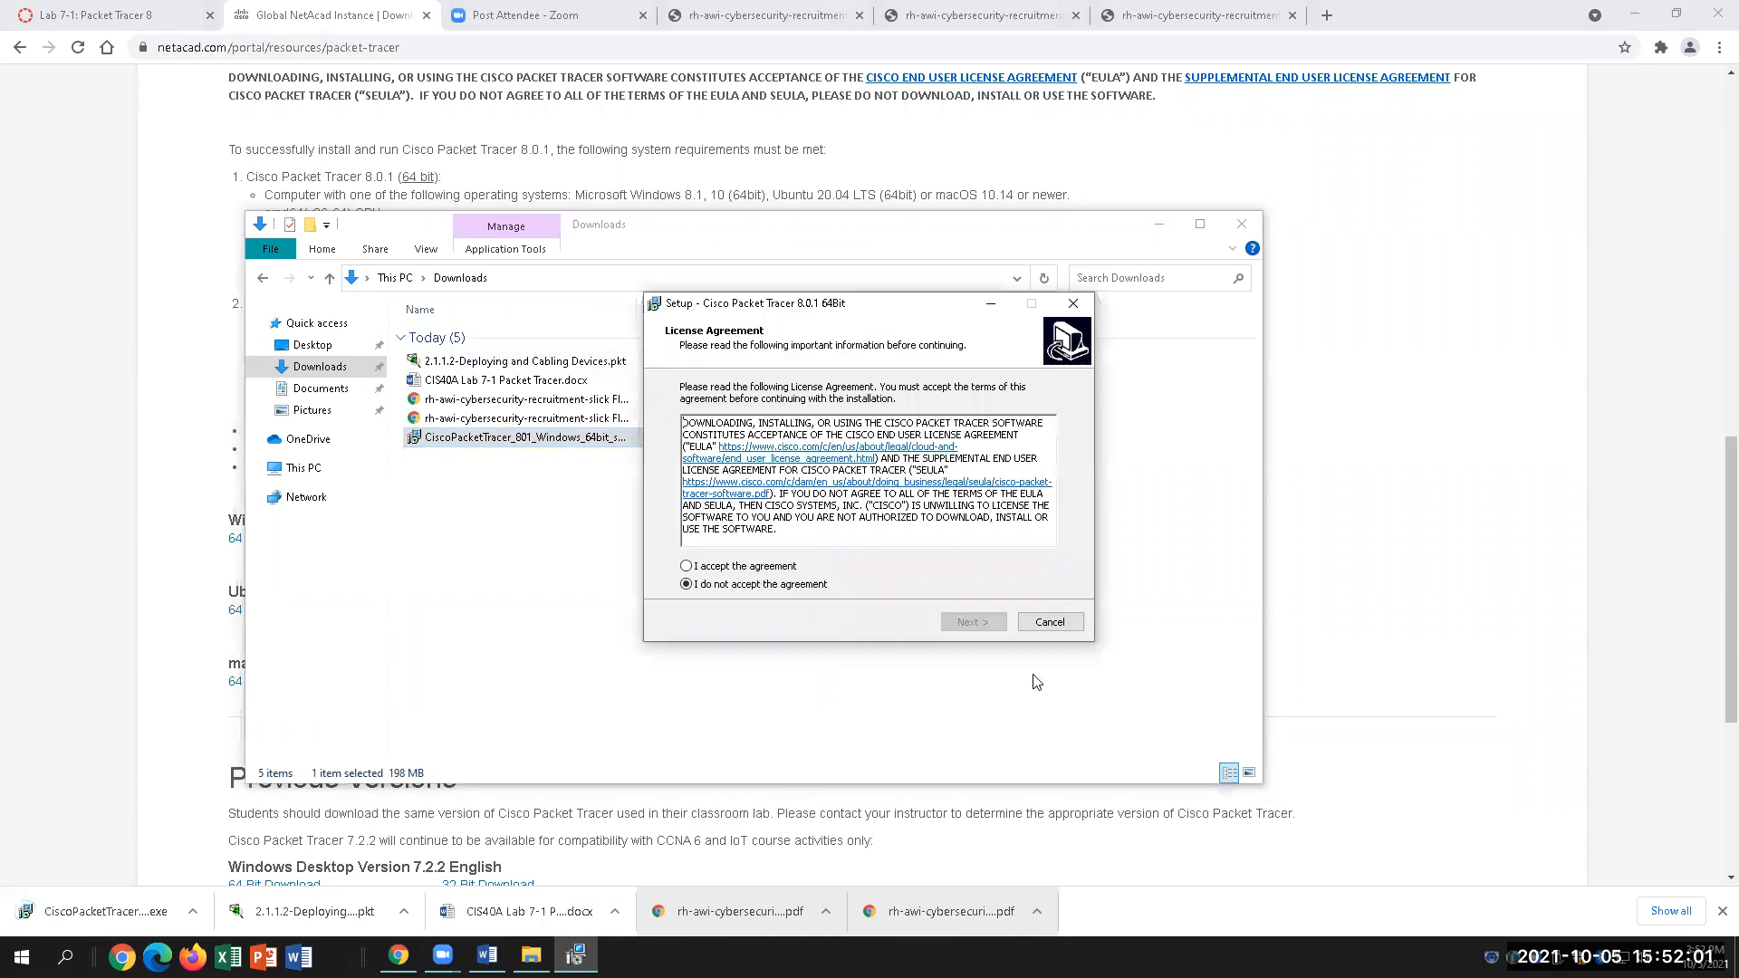
pyautogui.click(751, 569)
pyautogui.click(971, 623)
pyautogui.click(973, 622)
pyautogui.click(973, 621)
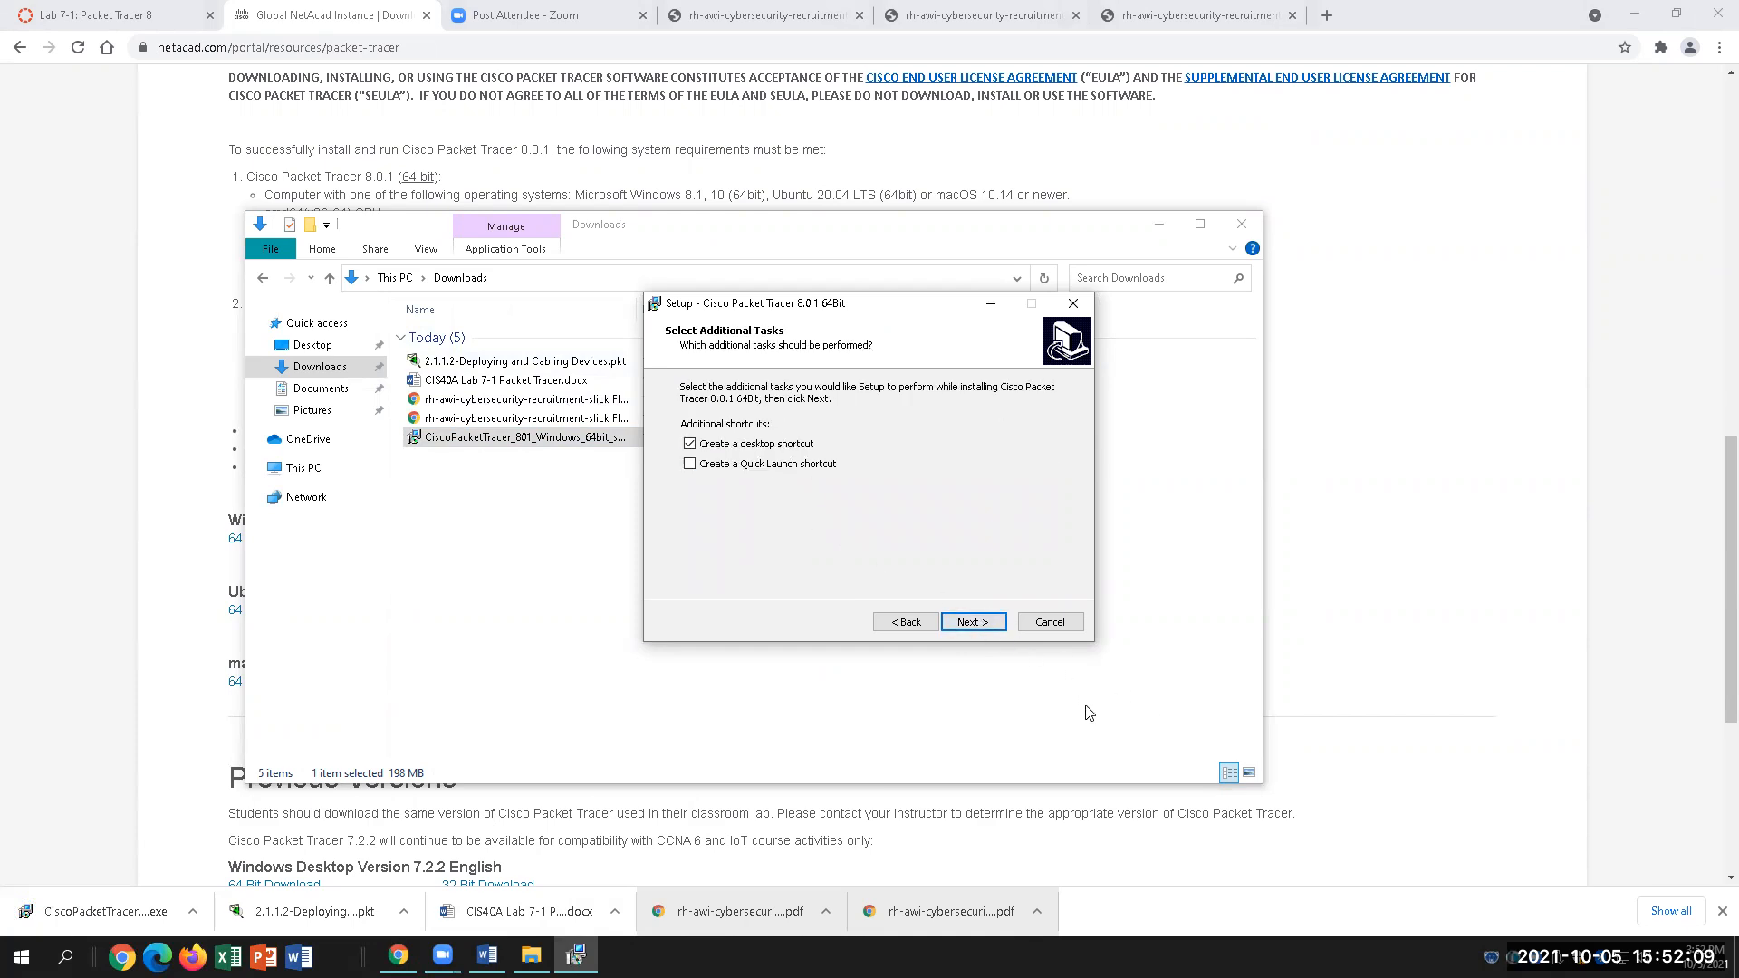
# Step: Add a Quick Launch shortcut, start the installation, and return to the lab document in Word
pyautogui.click(692, 464)
pyautogui.click(973, 621)
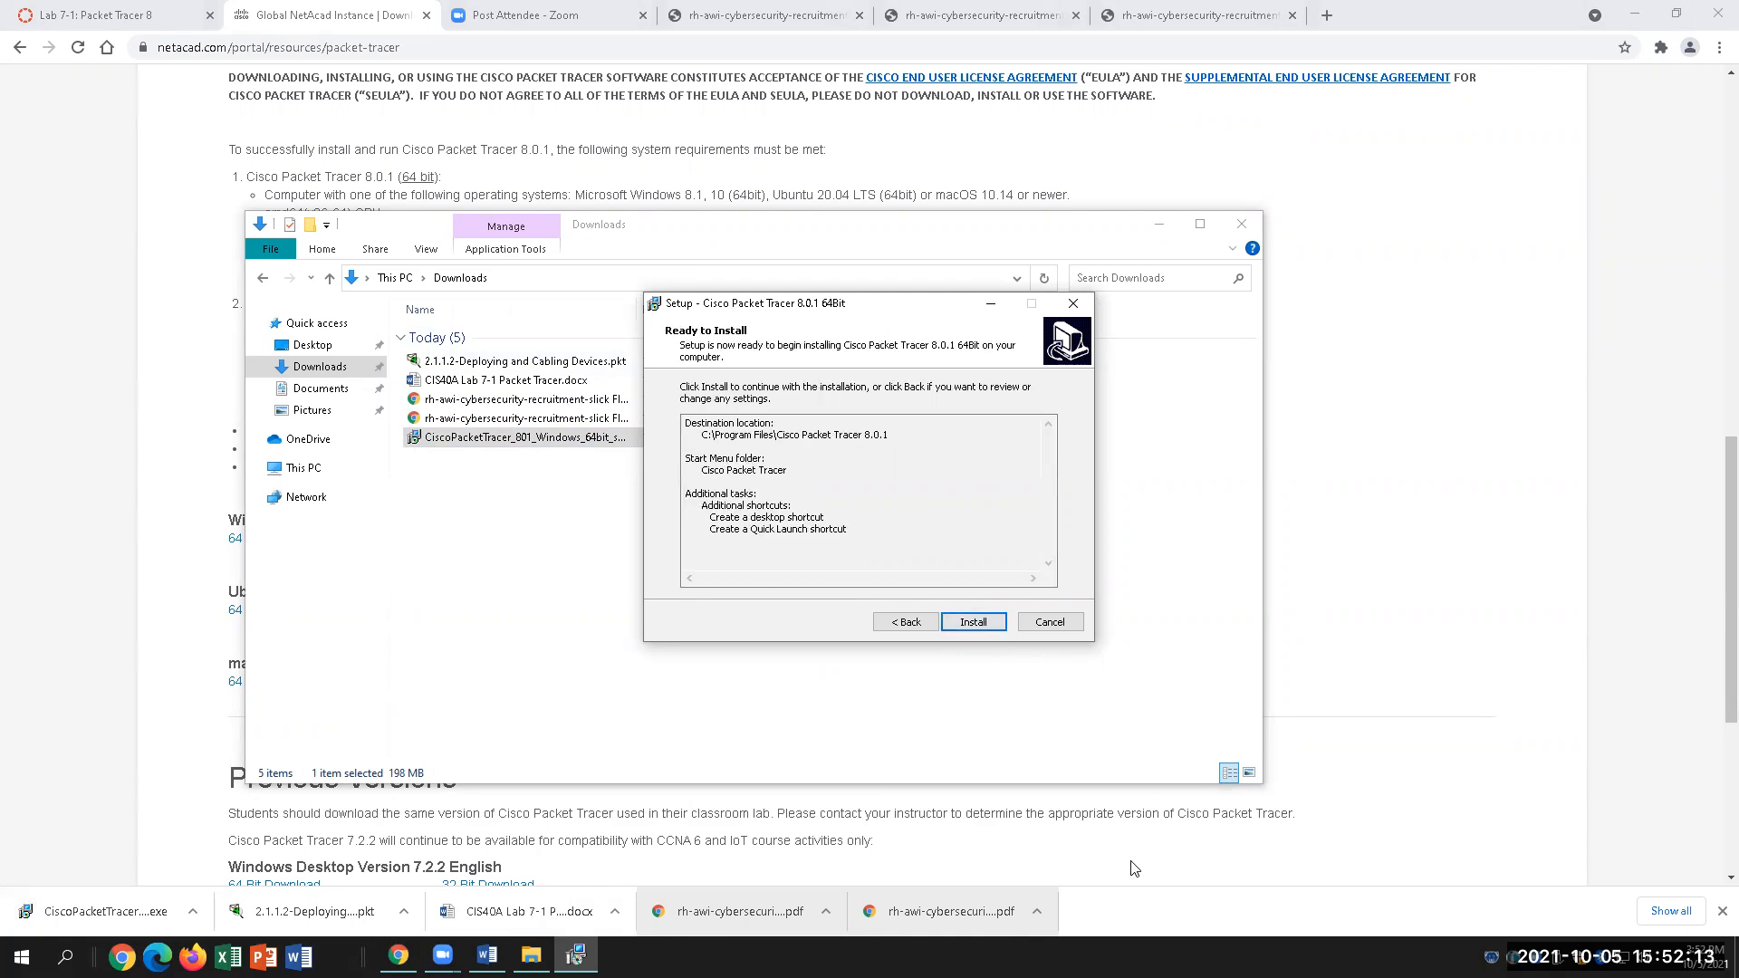
pyautogui.click(974, 624)
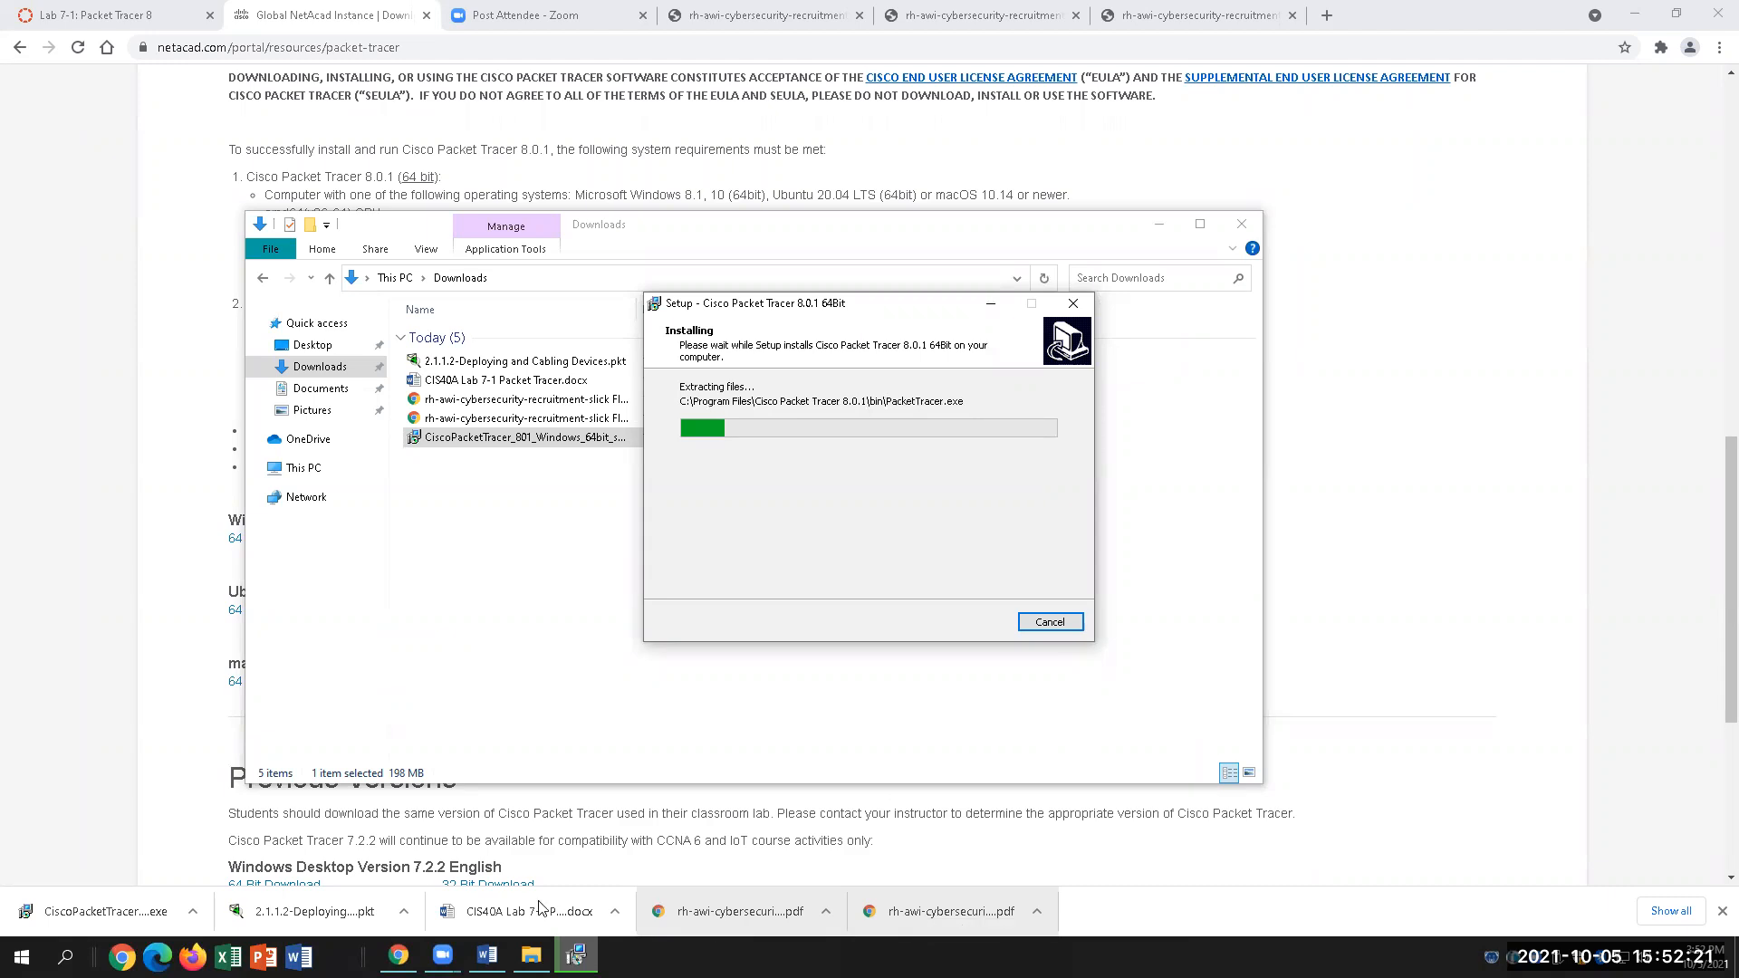
pyautogui.click(487, 955)
pyautogui.scroll(-2, 983, 761)
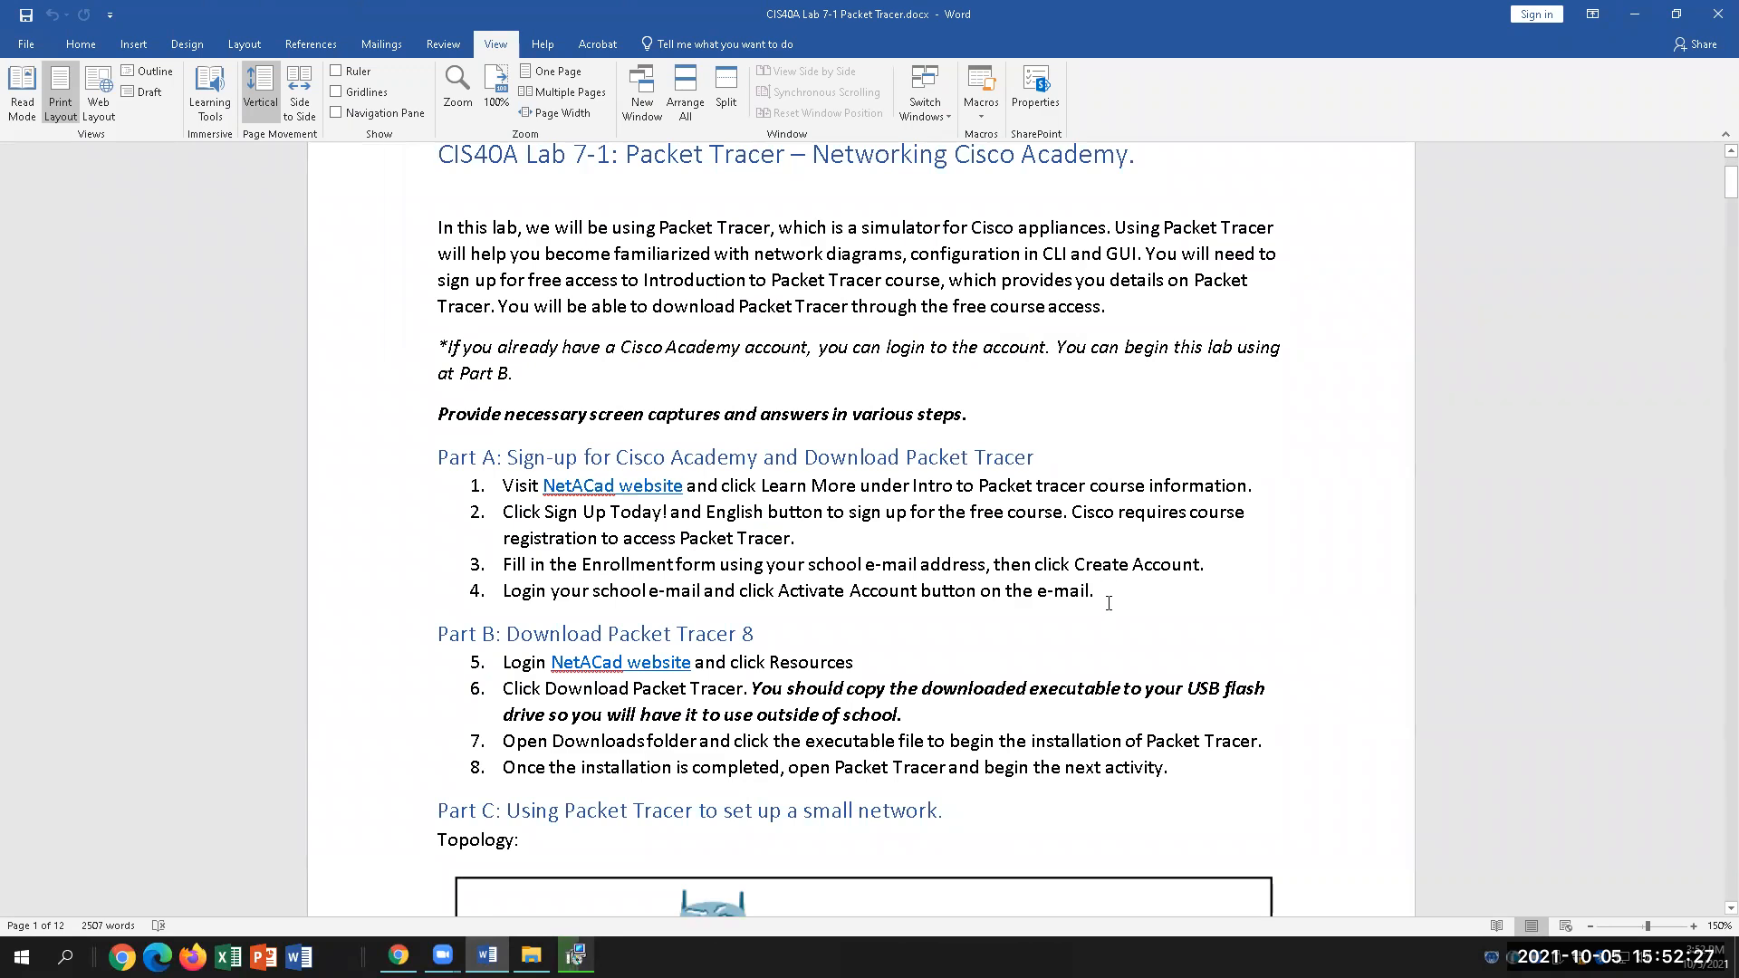
pyautogui.moveTo(1108, 603); pyautogui.dragTo(494, 462)
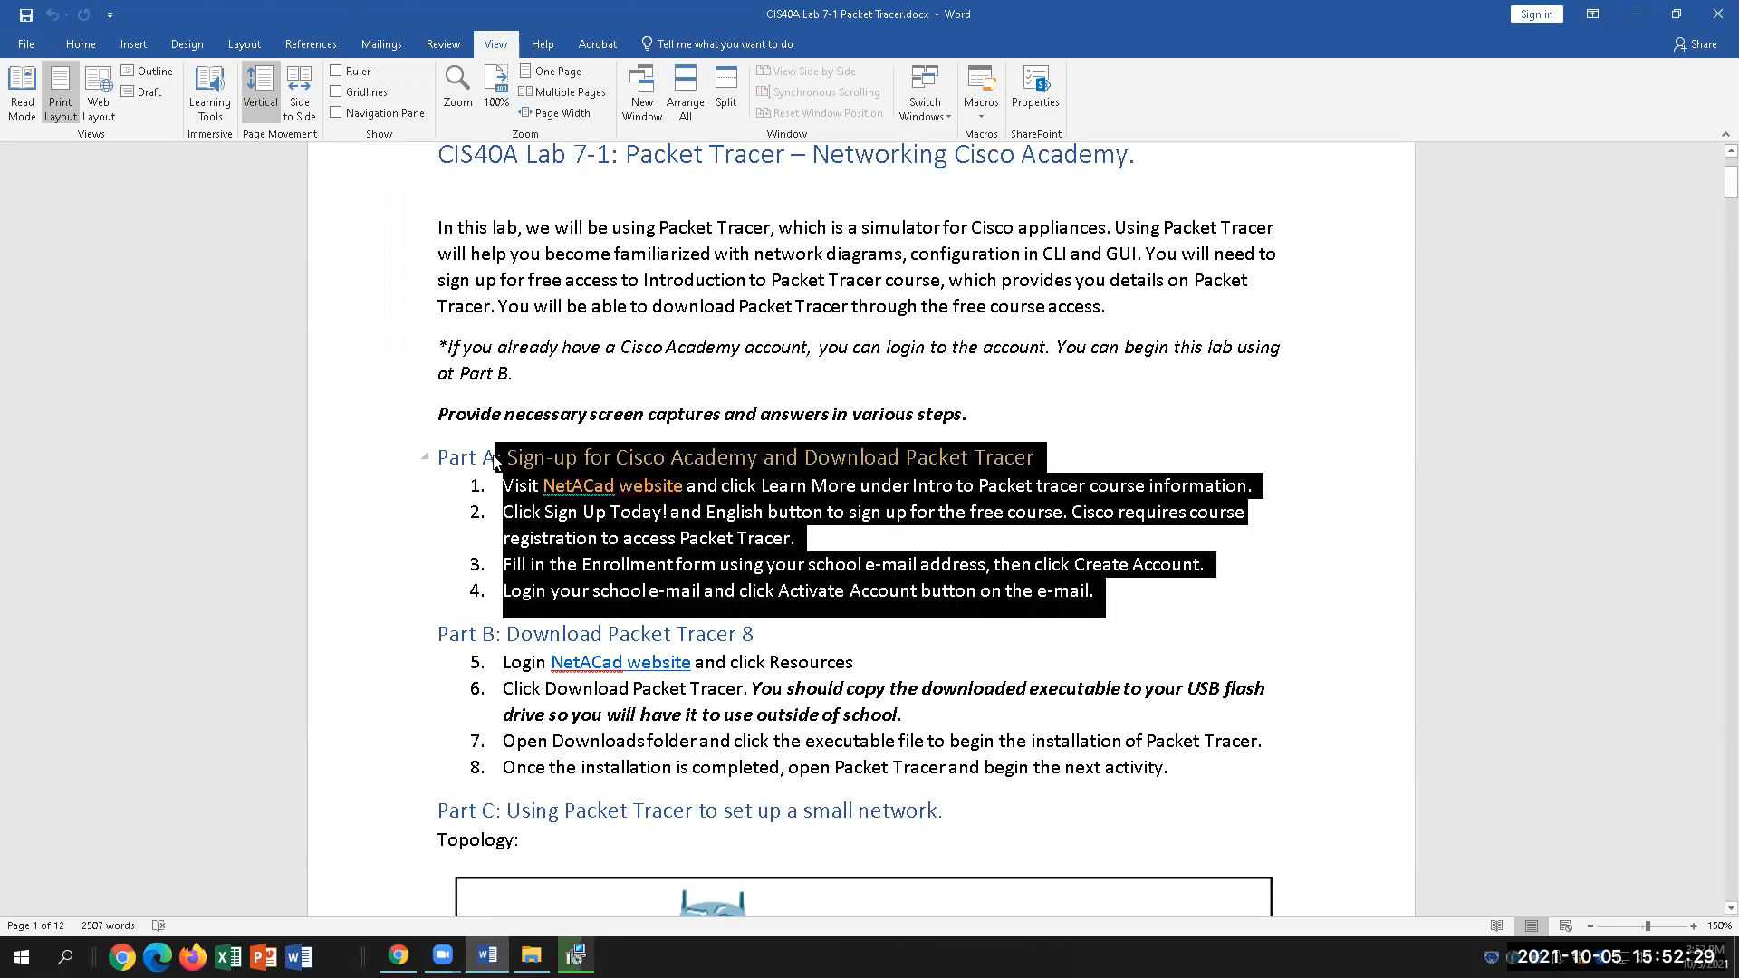
pyautogui.click(826, 690)
pyautogui.scroll(-1, 1208, 743)
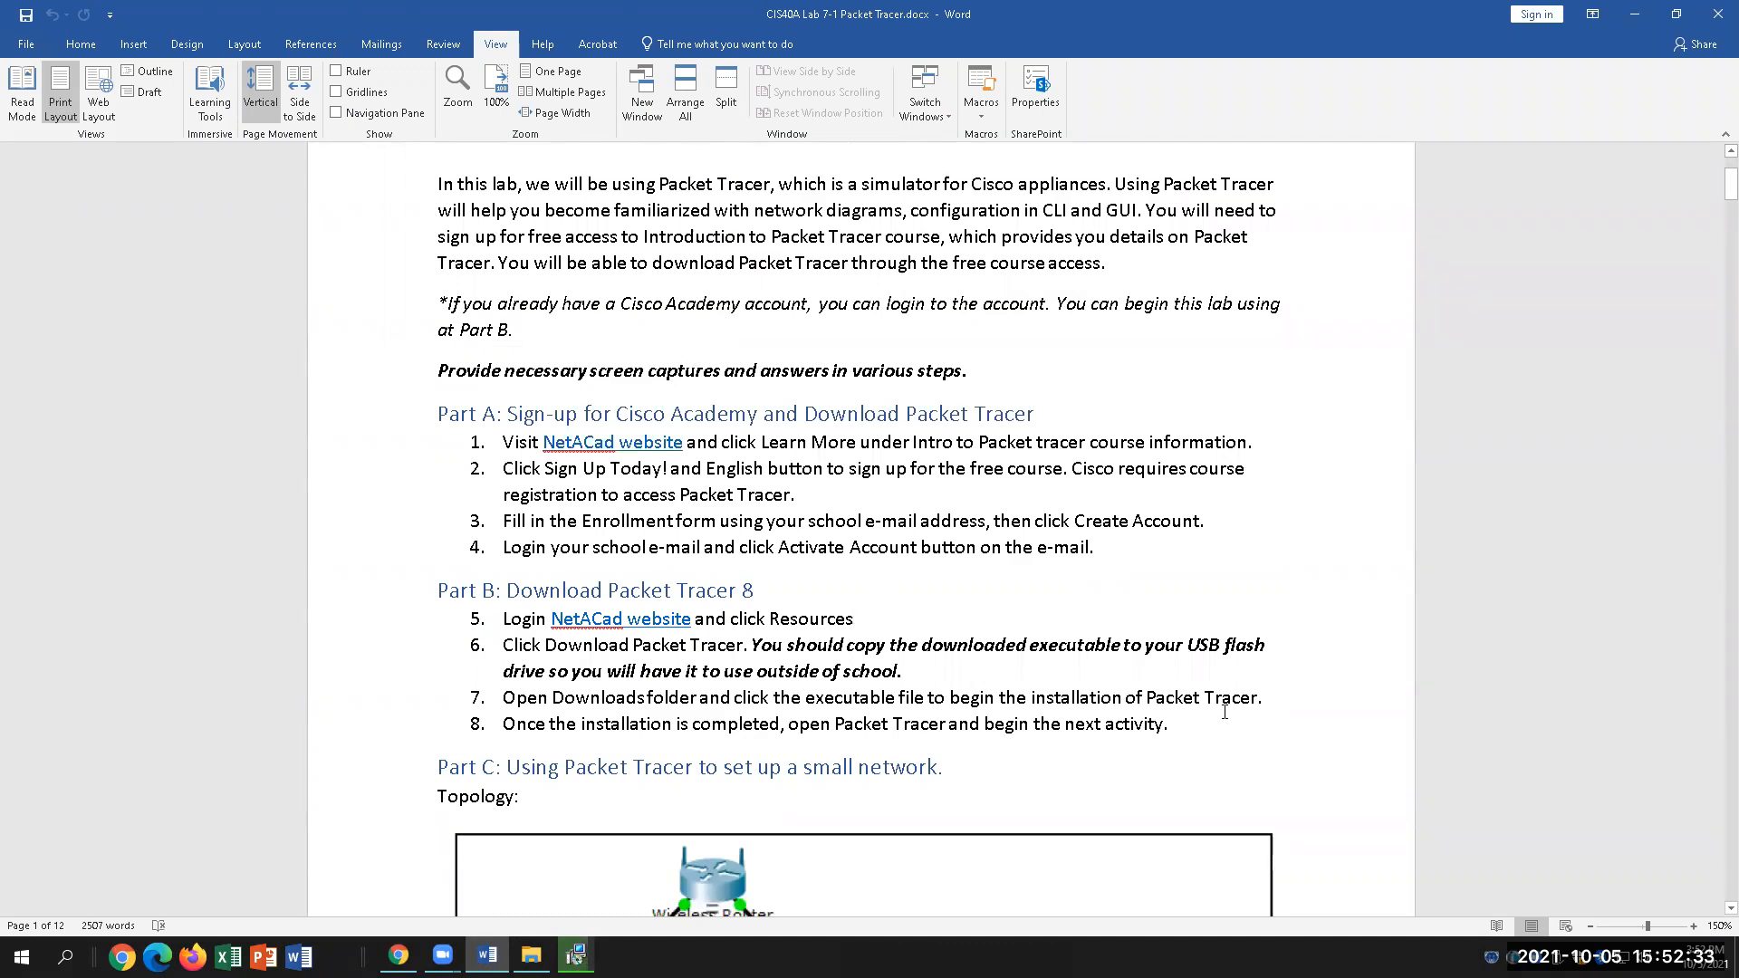
pyautogui.click(642, 646)
pyautogui.scroll(-1, 1187, 750)
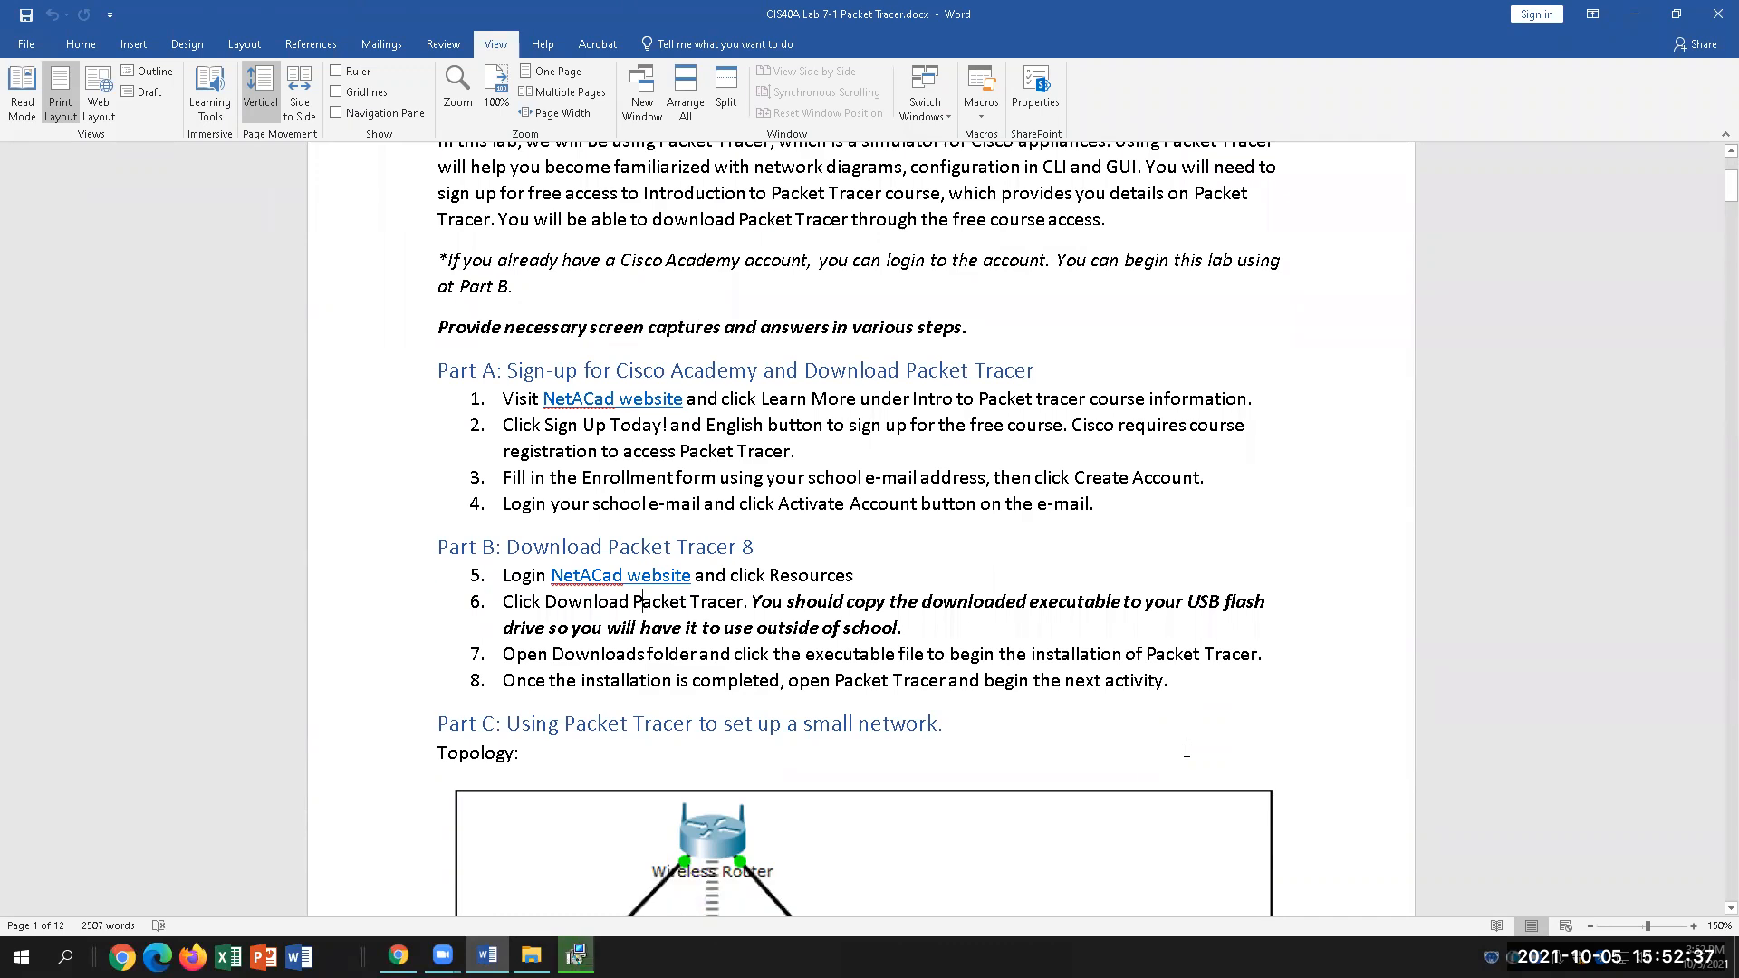
pyautogui.click(1177, 684)
pyautogui.scroll(-5, 1326, 744)
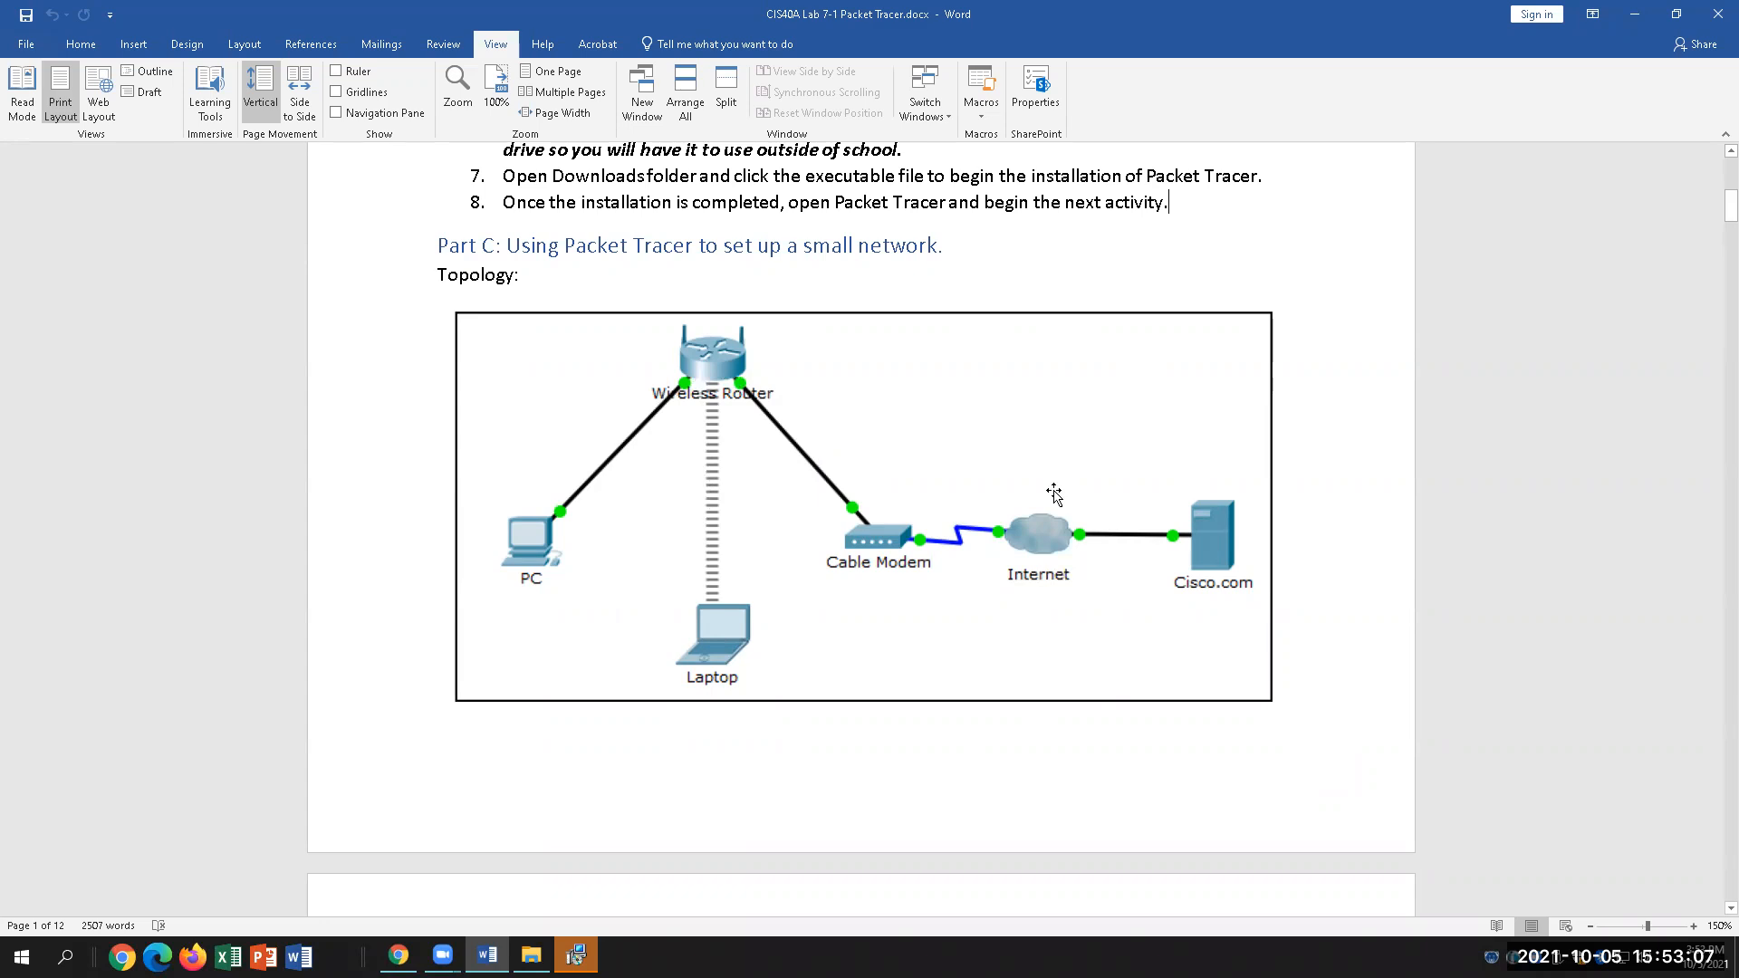
pyautogui.scroll(-10, 1033, 716)
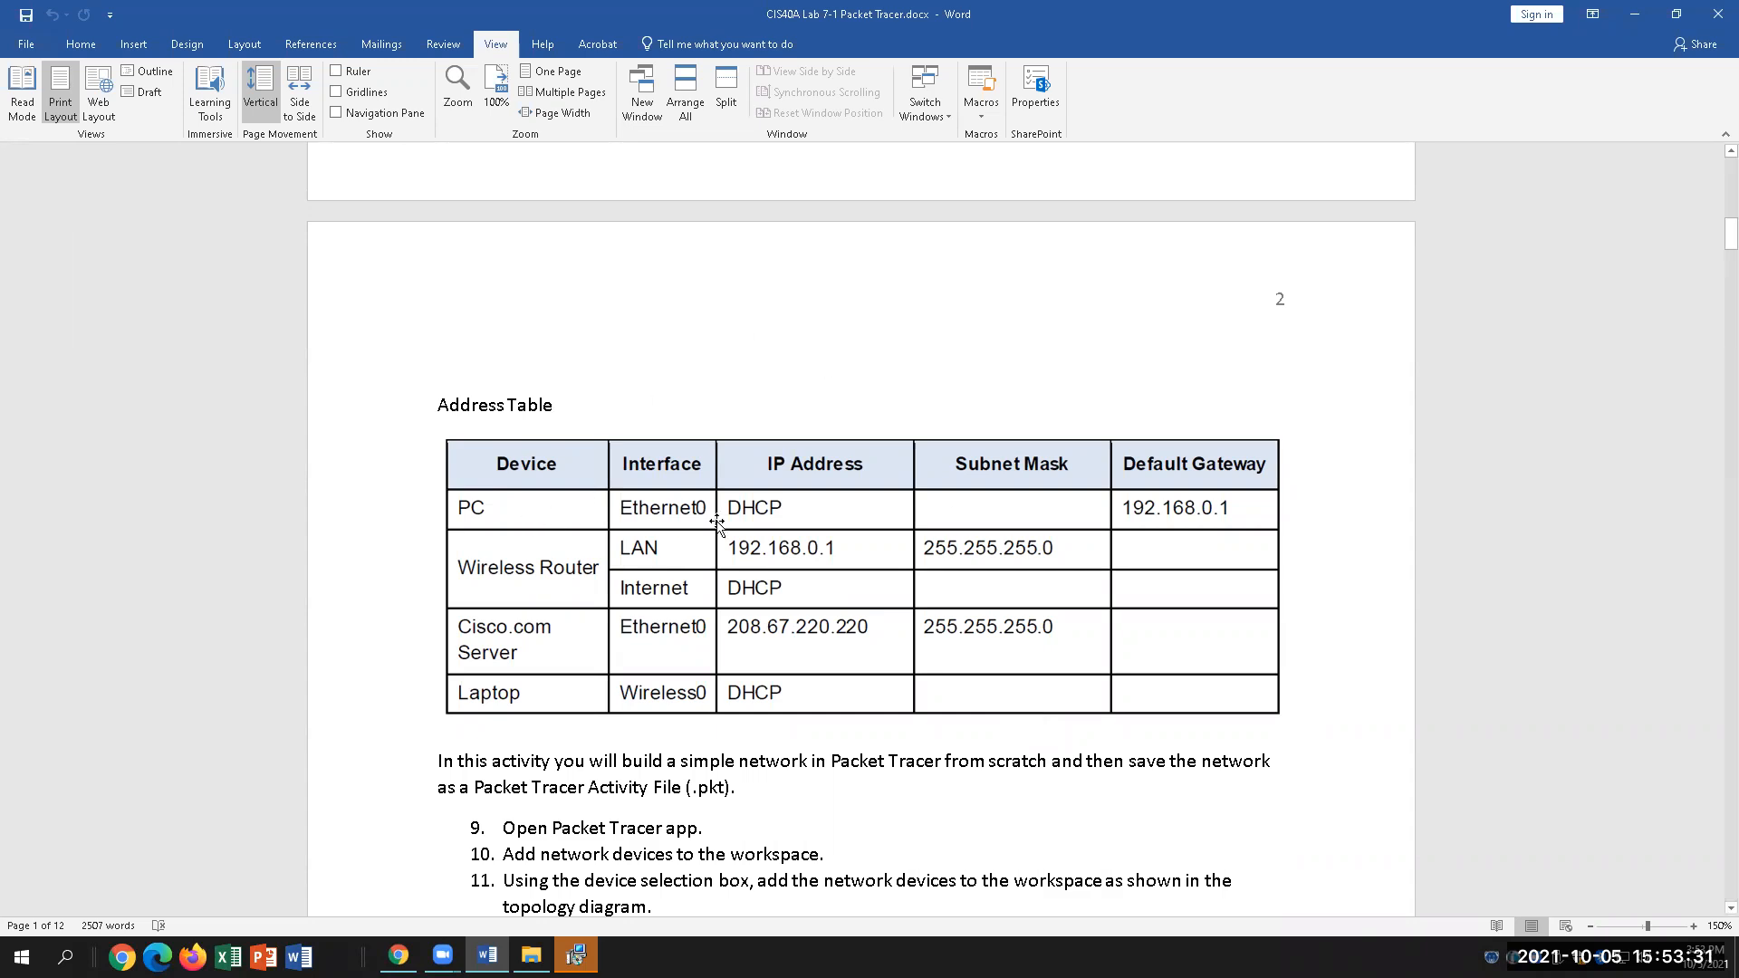
pyautogui.scroll(-1, 897, 709)
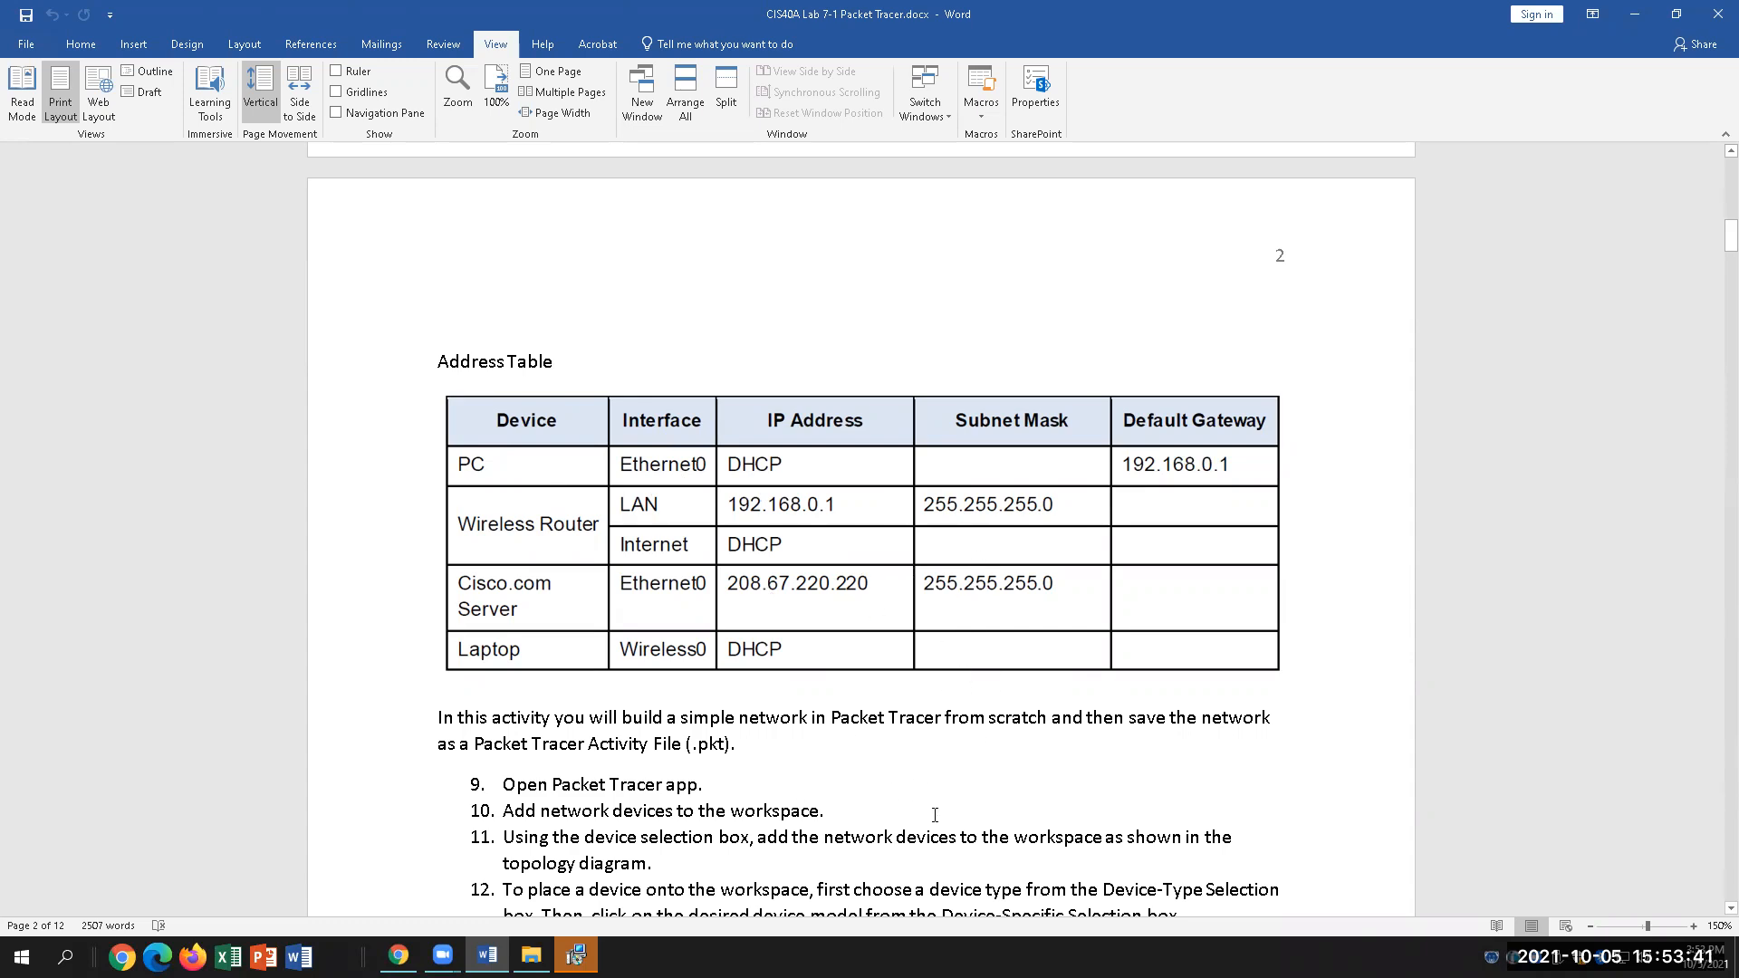
pyautogui.scroll(-3, 937, 820)
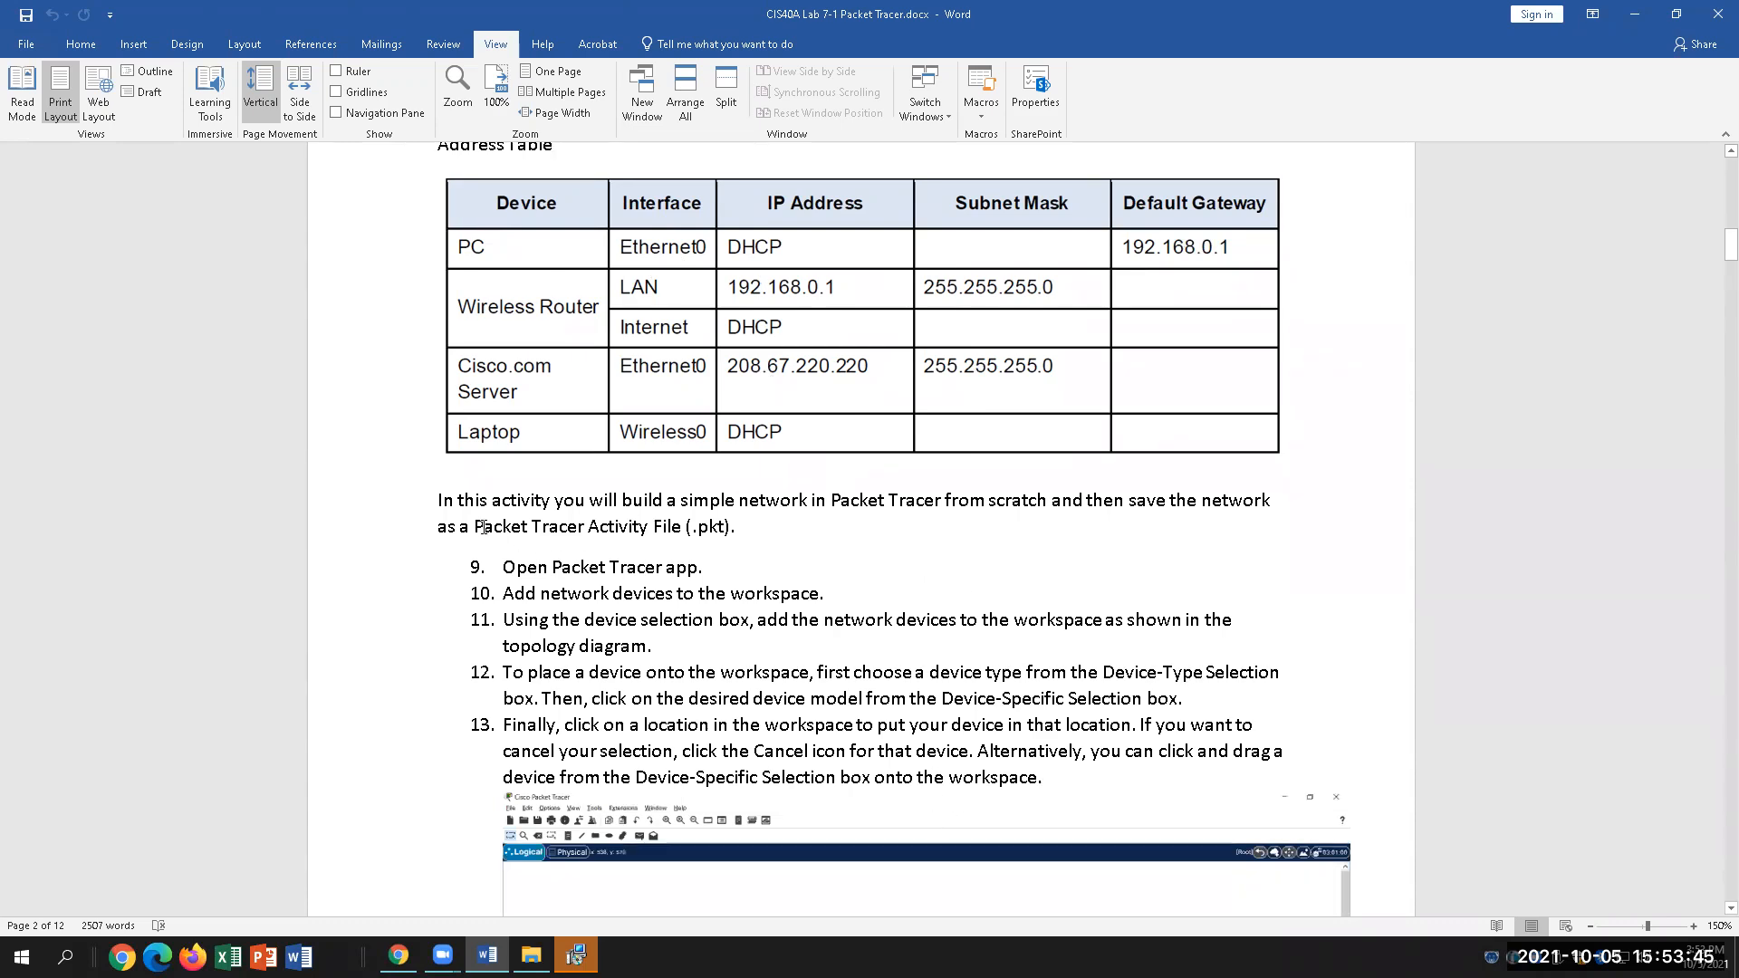
pyautogui.moveTo(747, 531); pyautogui.dragTo(653, 530)
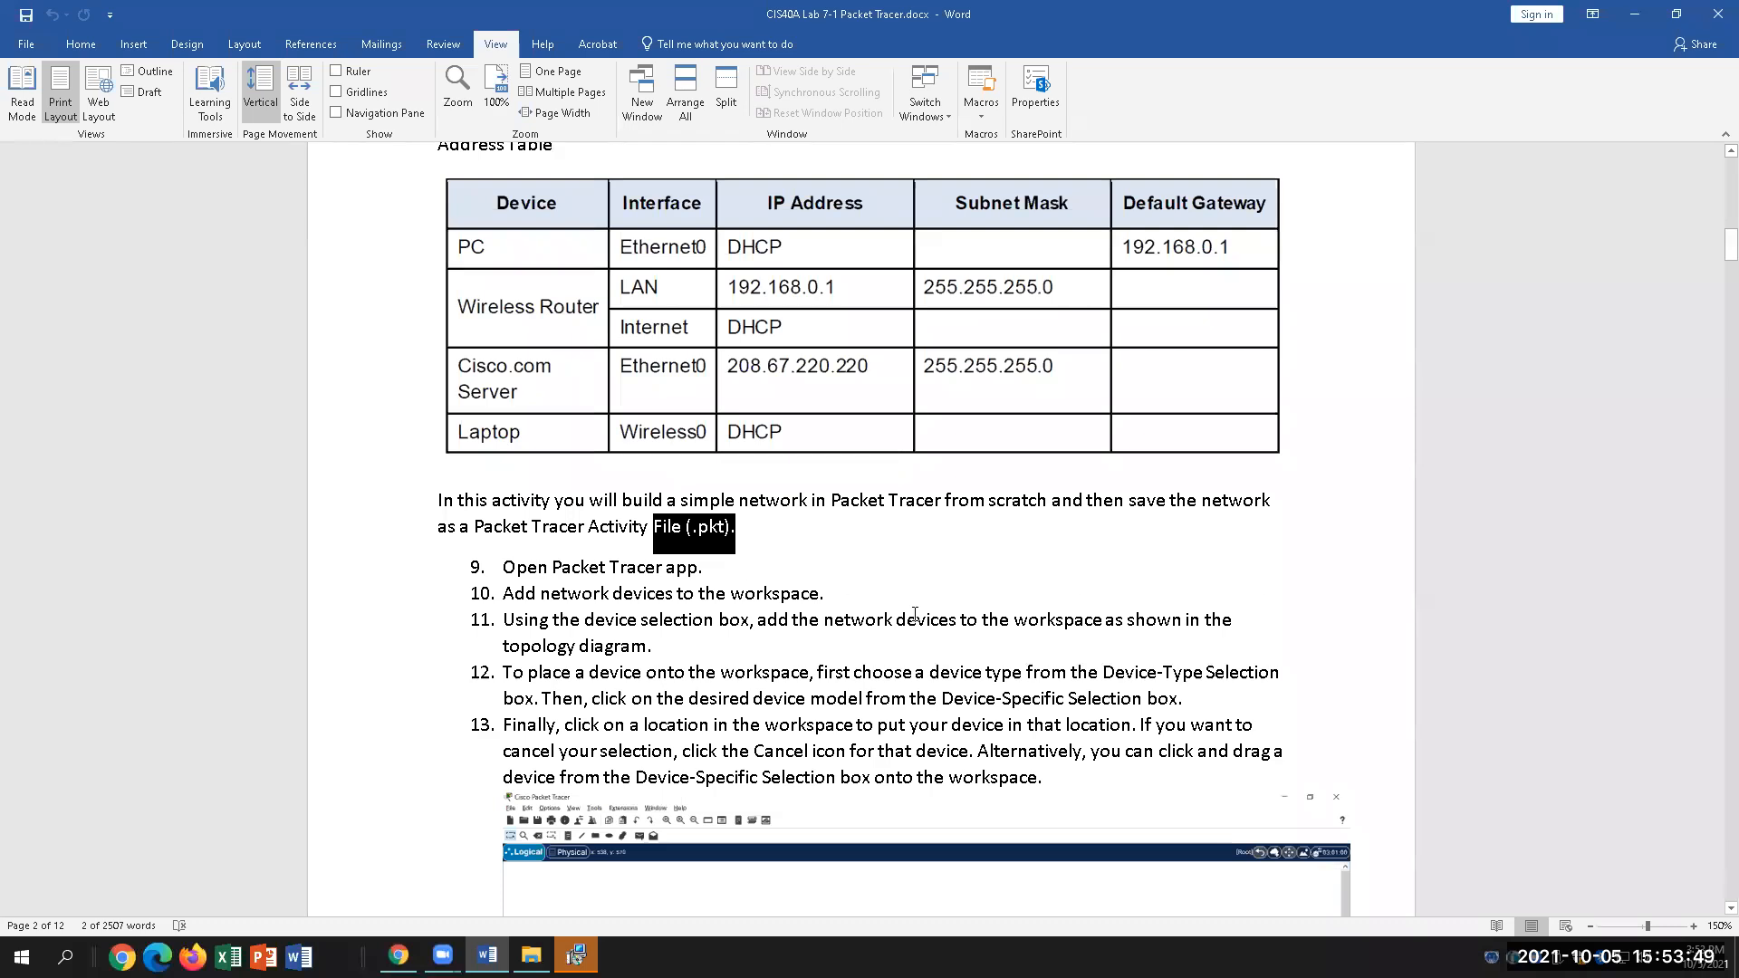
pyautogui.click(835, 537)
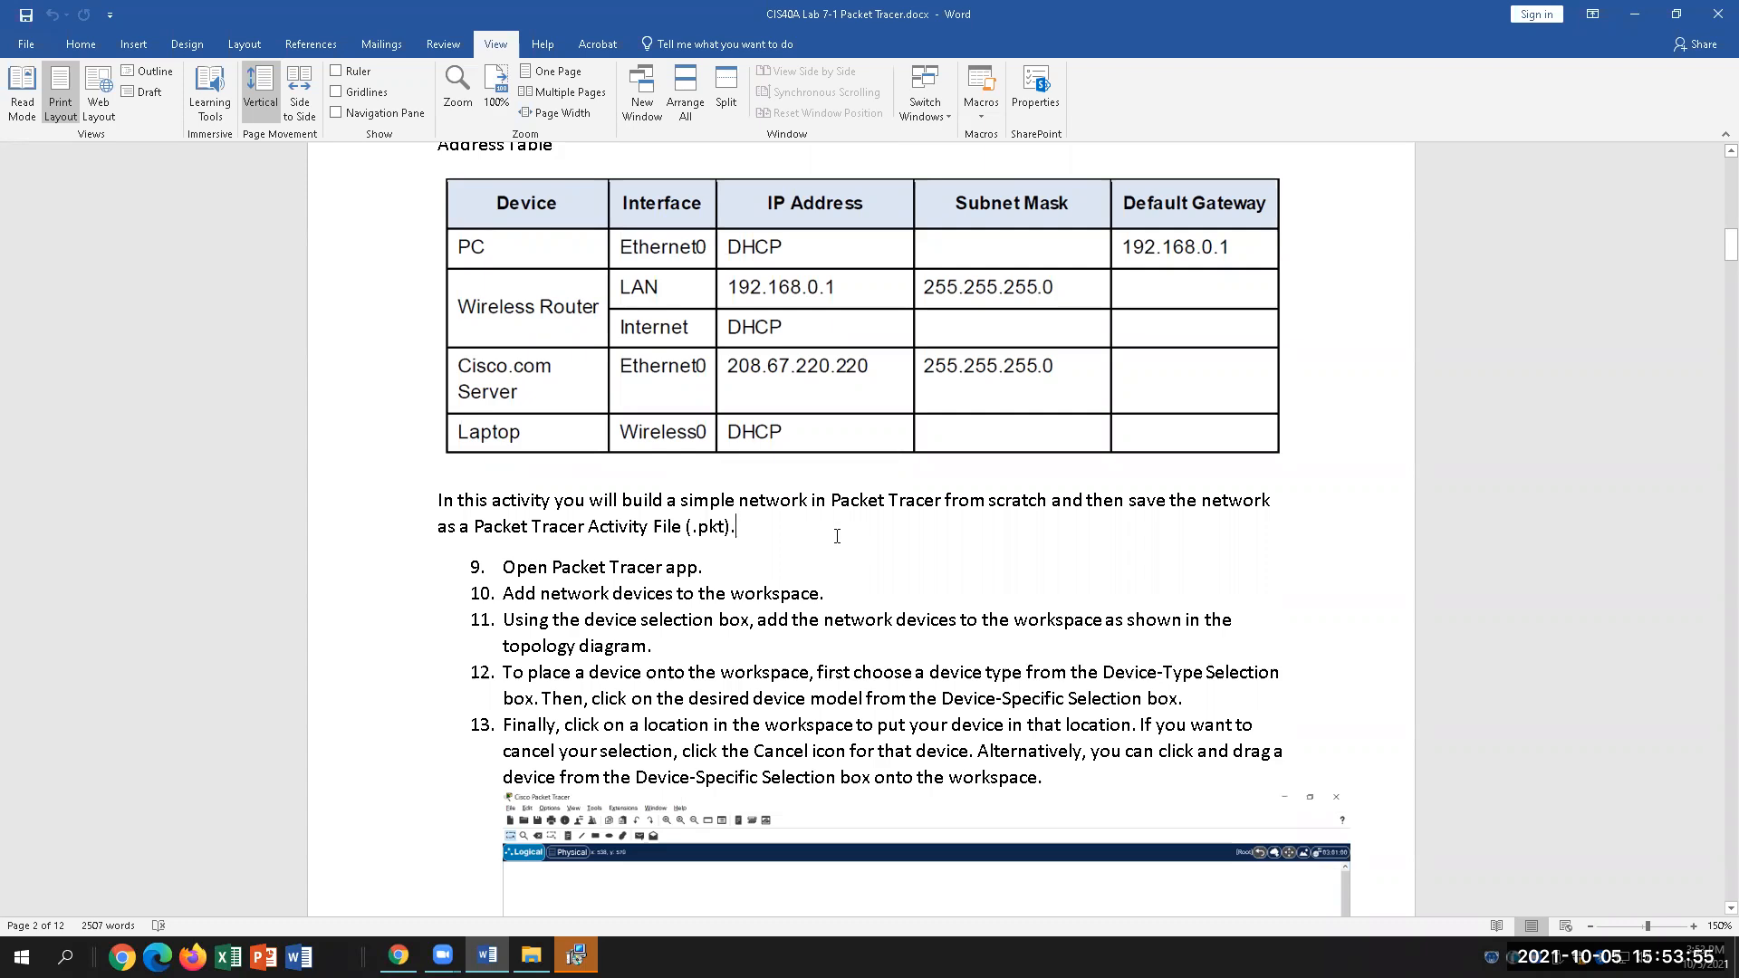
pyautogui.scroll(-1, 901, 675)
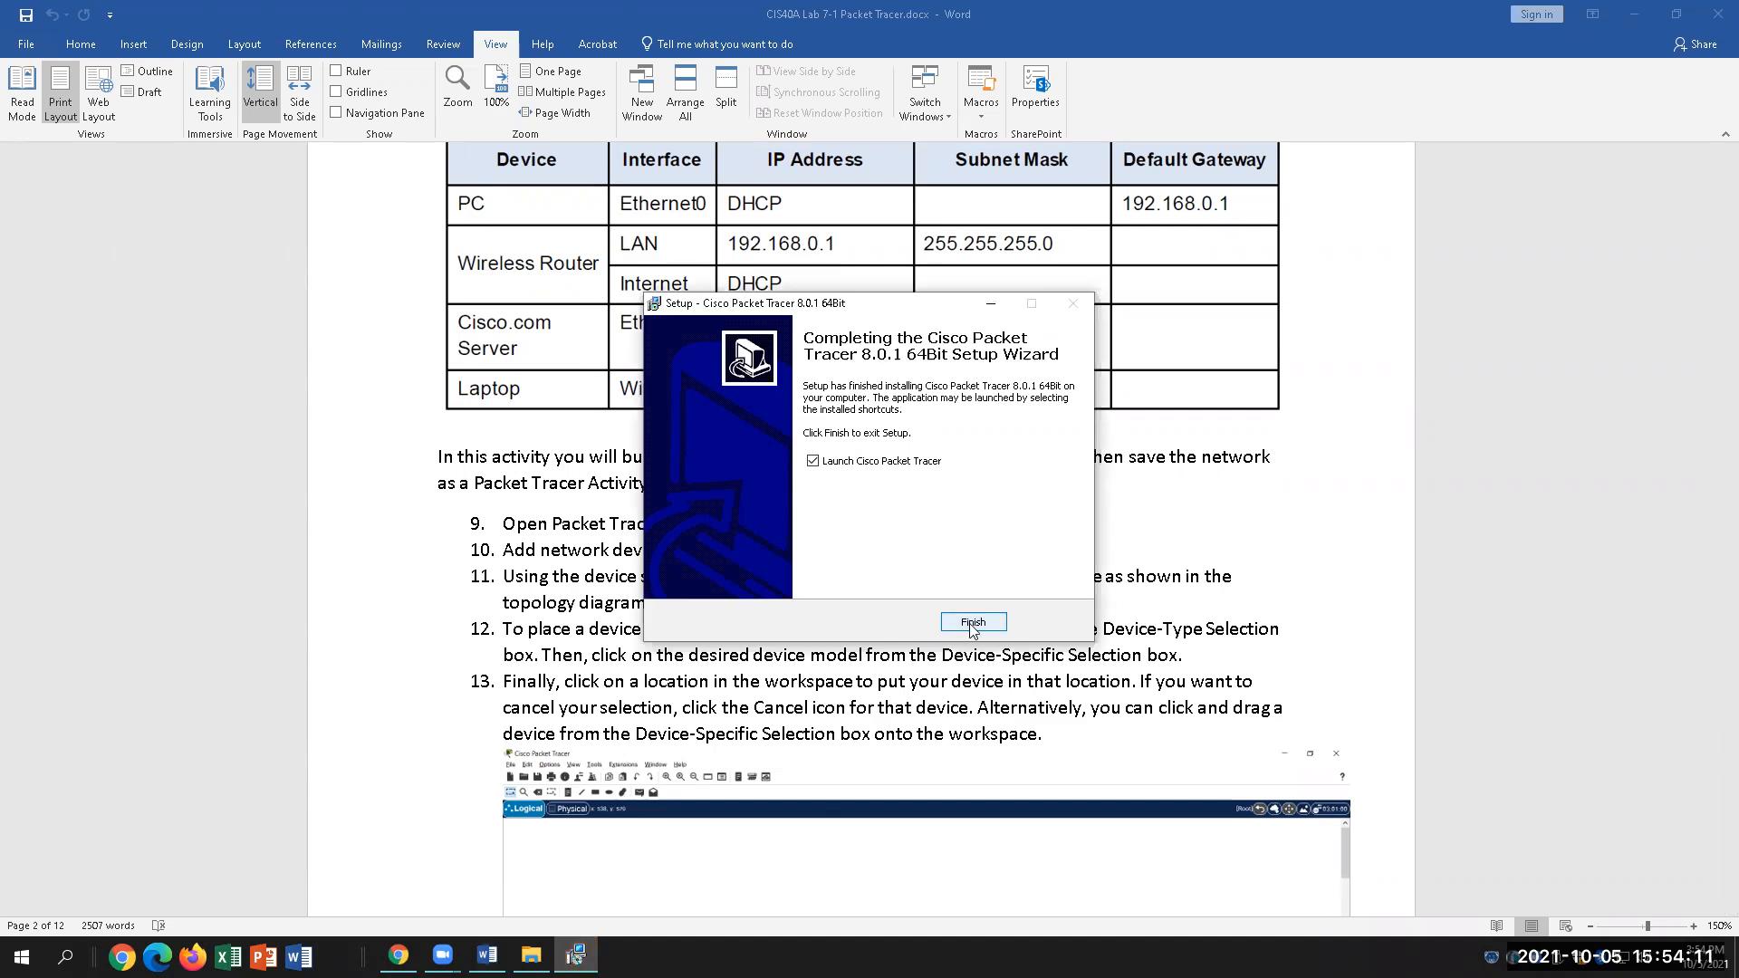
# Step: Finish setup to launch Packet Tracer, decline multi-user mode, and allow it through Windows Defender Firewall
pyautogui.click(970, 623)
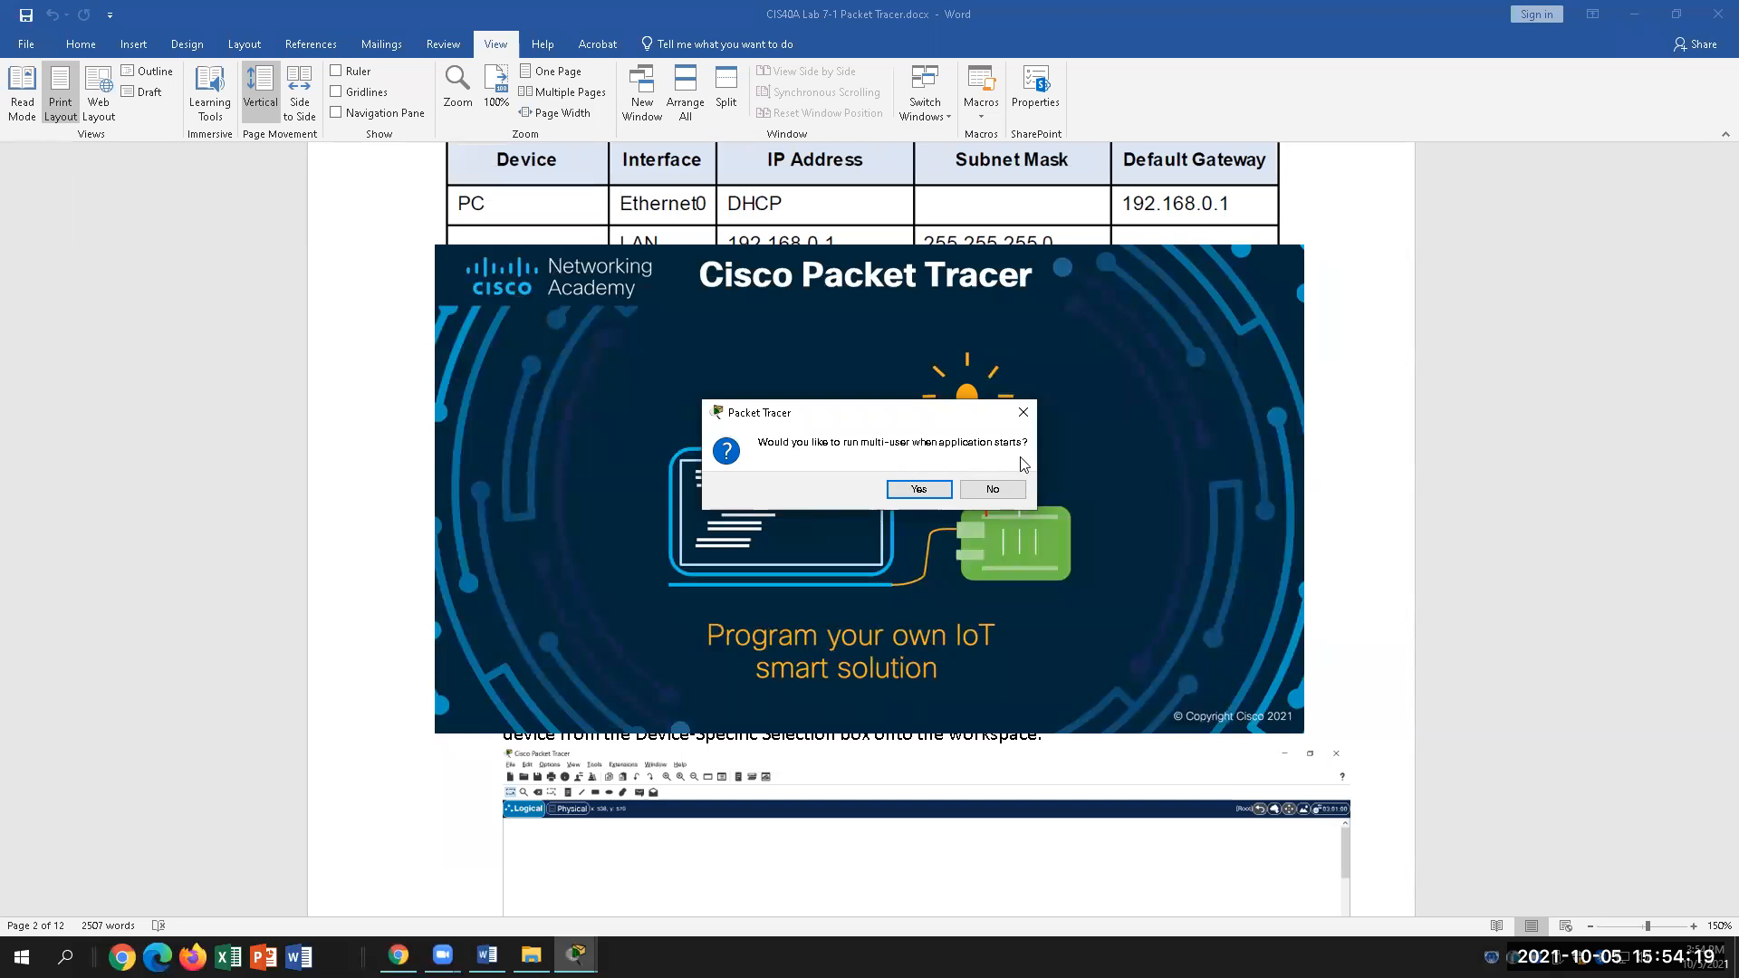
pyautogui.click(991, 493)
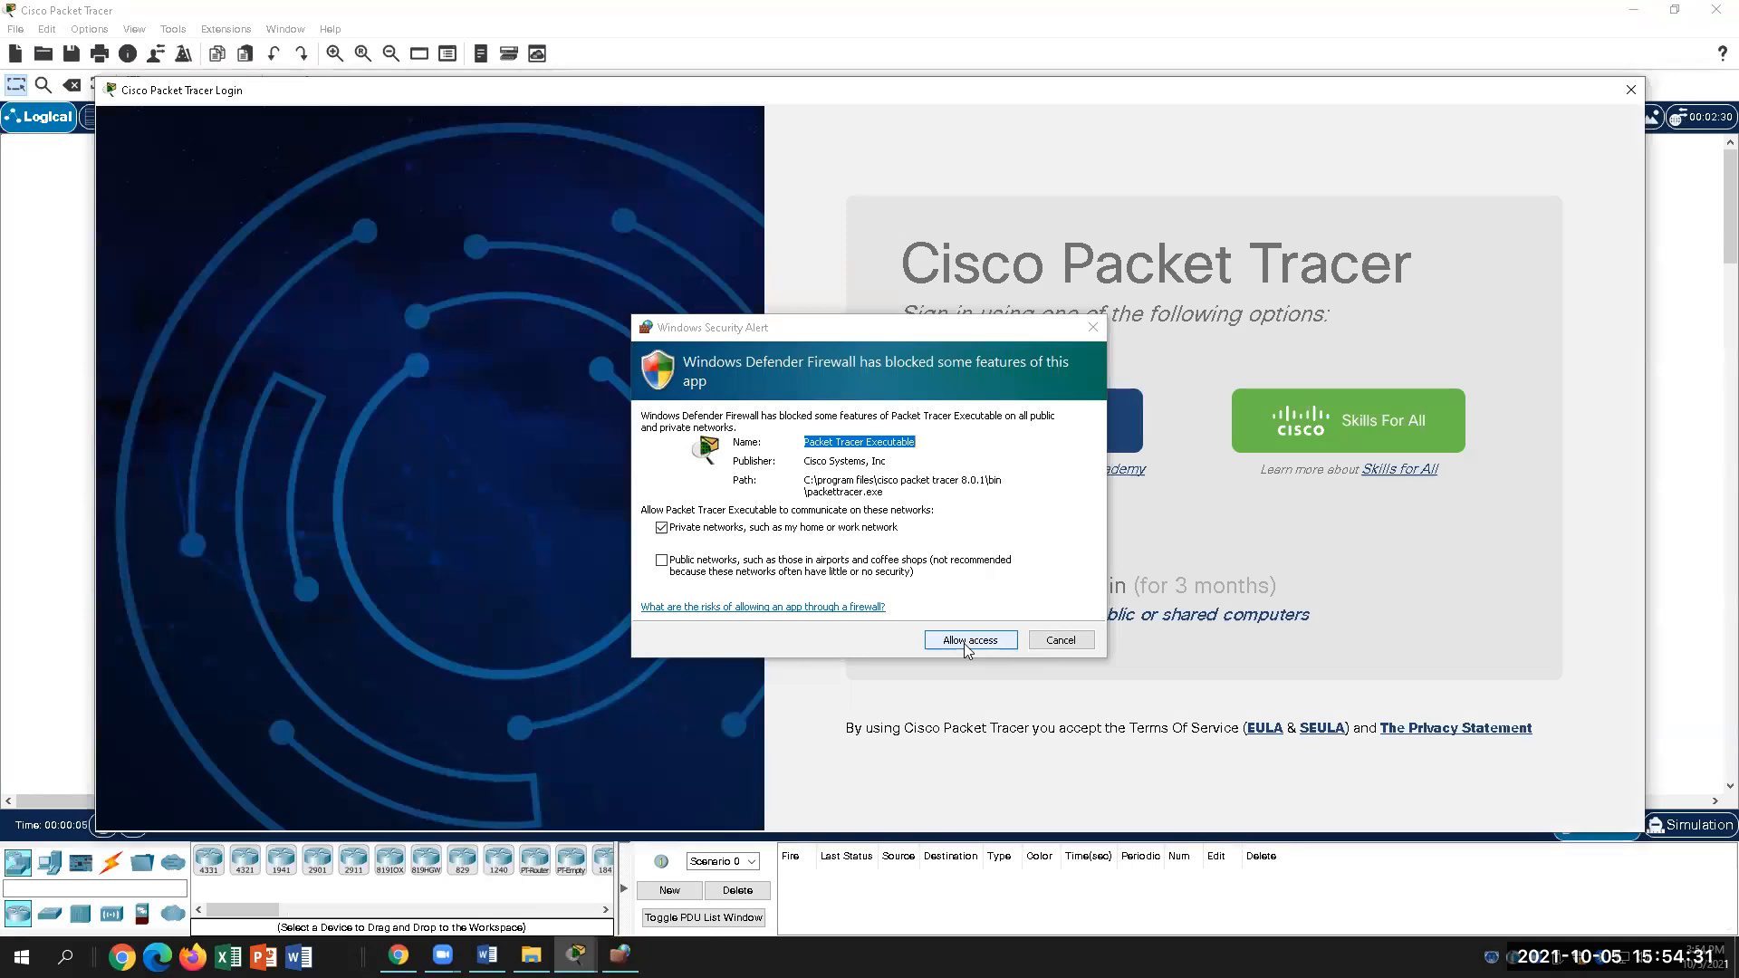
pyautogui.click(965, 644)
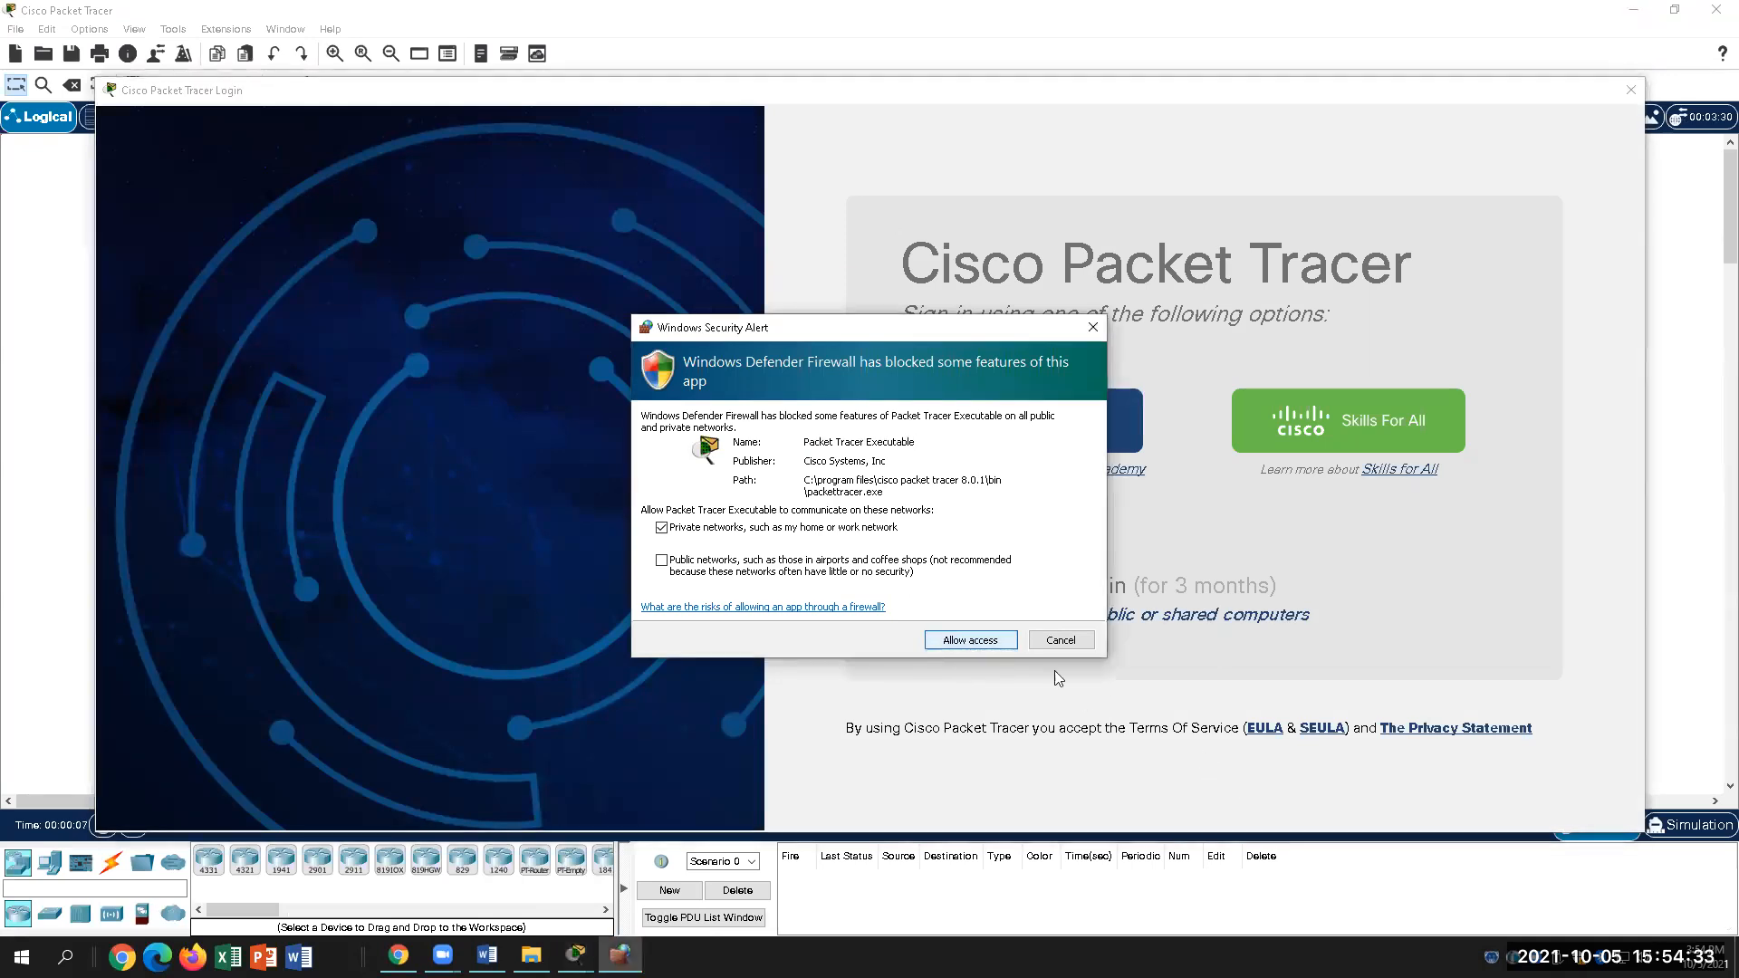
pyautogui.click(1006, 638)
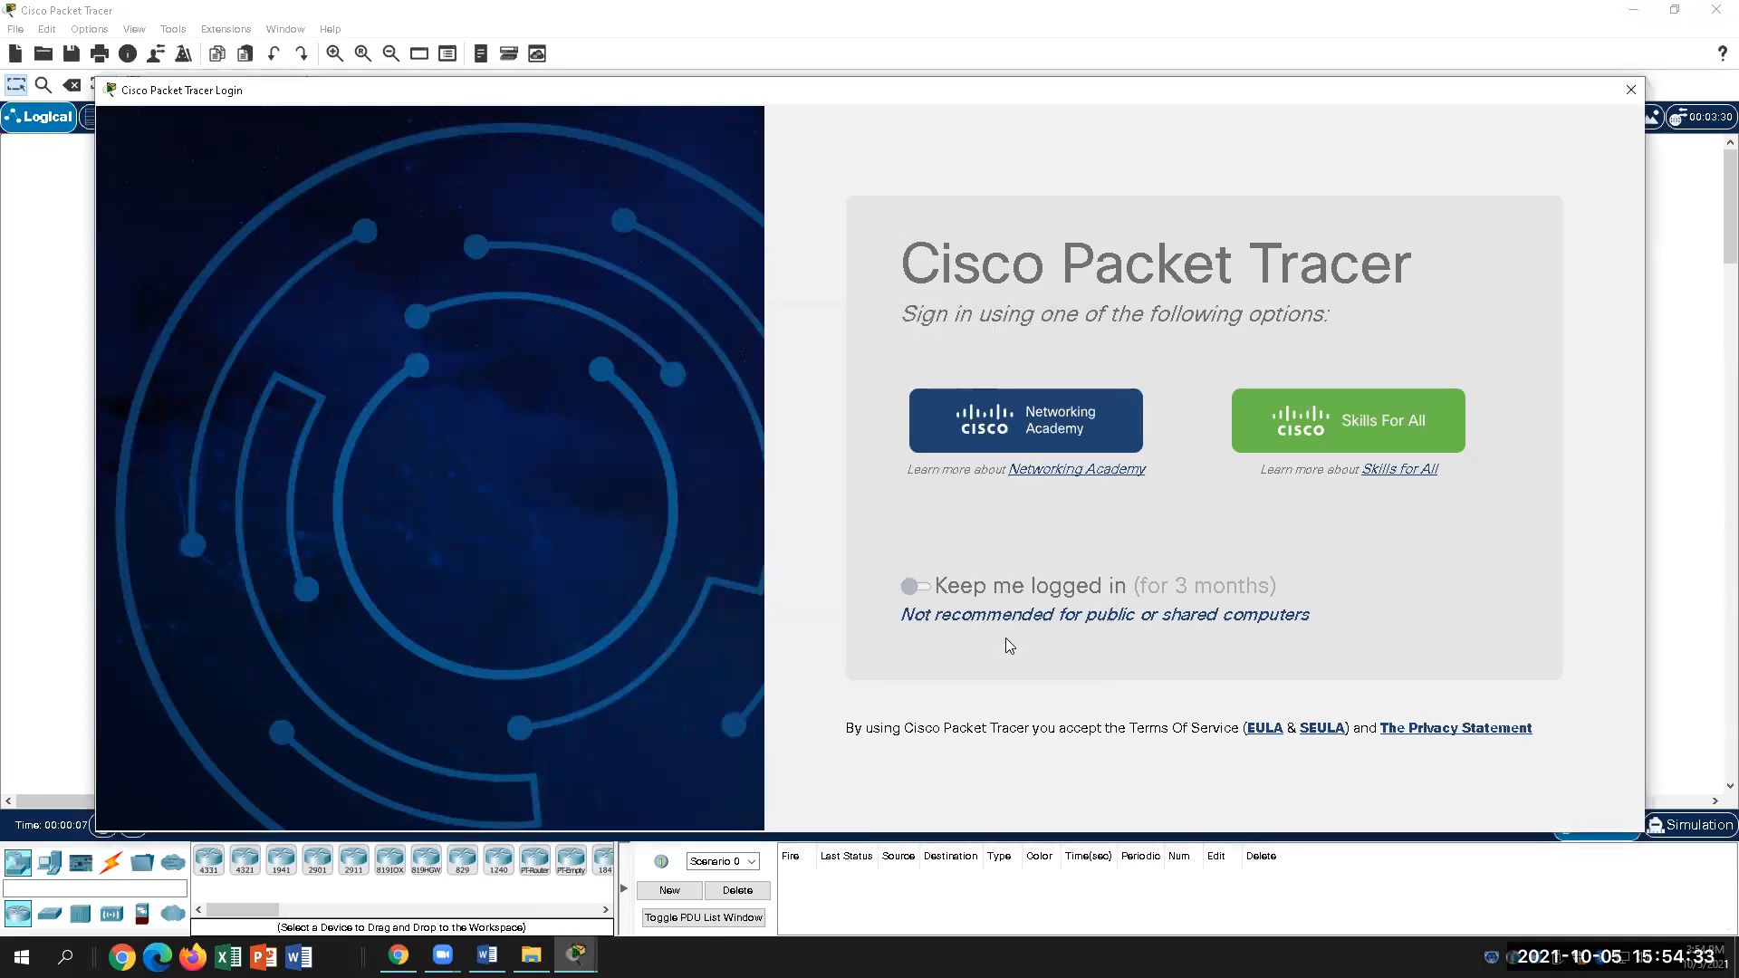
# Step: Sign in to Packet Tracer with the Networking Academy account e-mail and password
pyautogui.click(1055, 420)
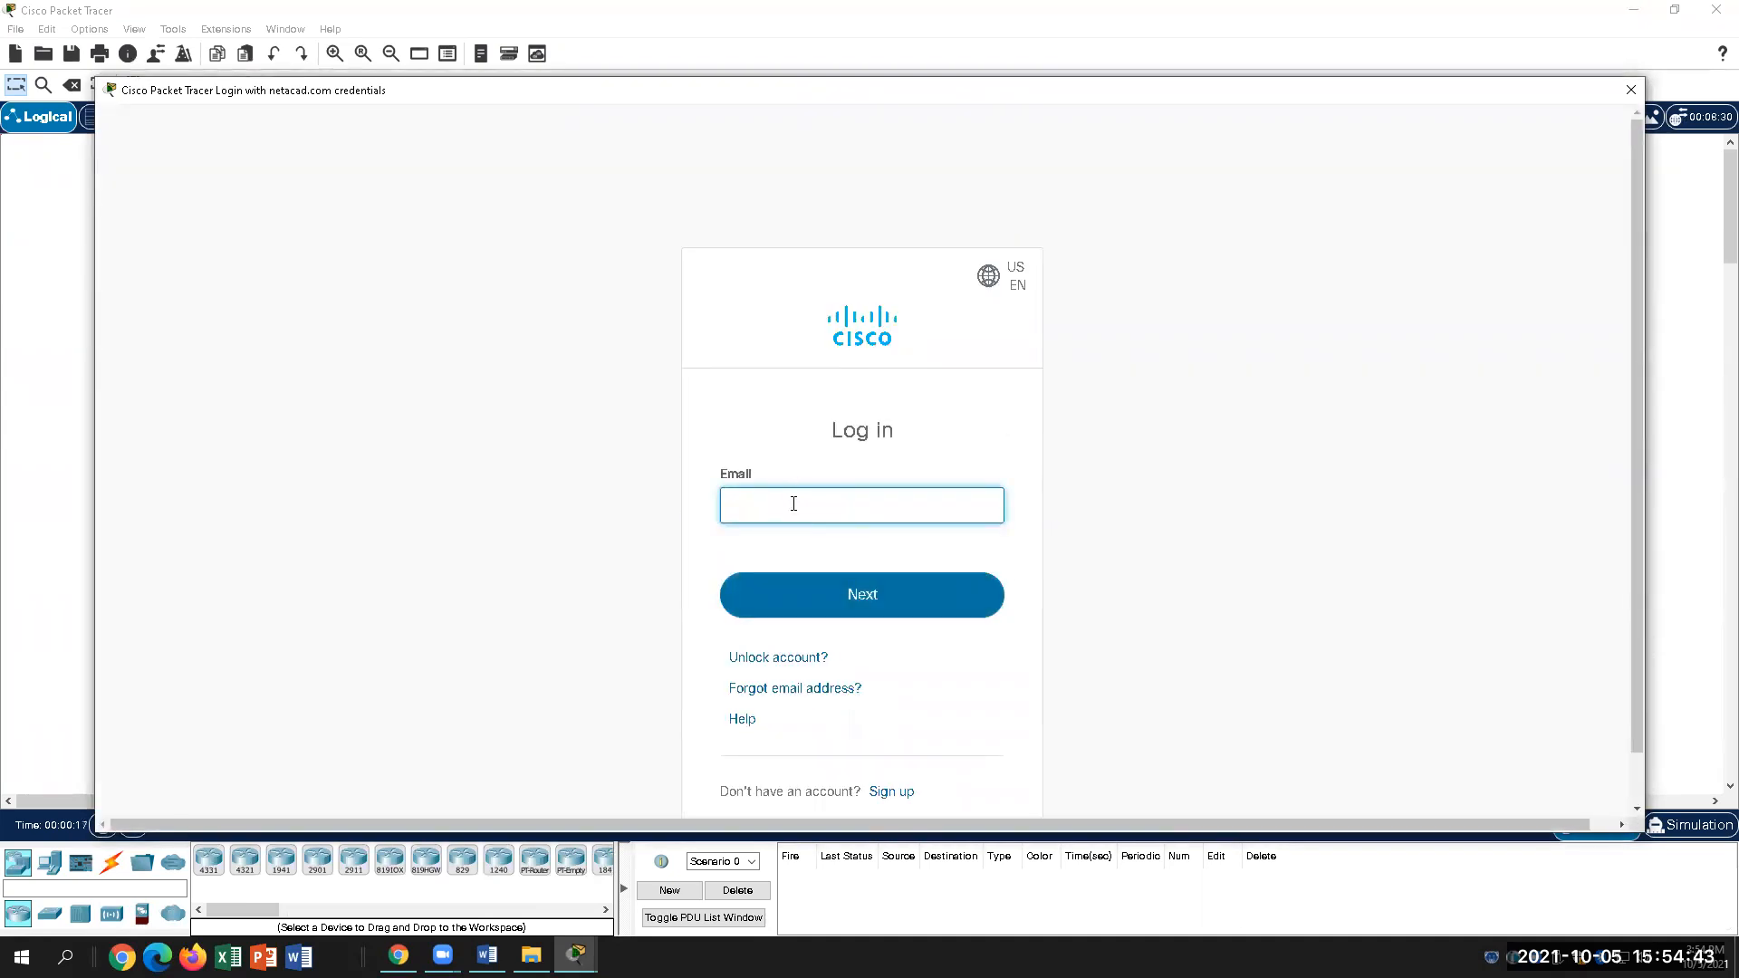
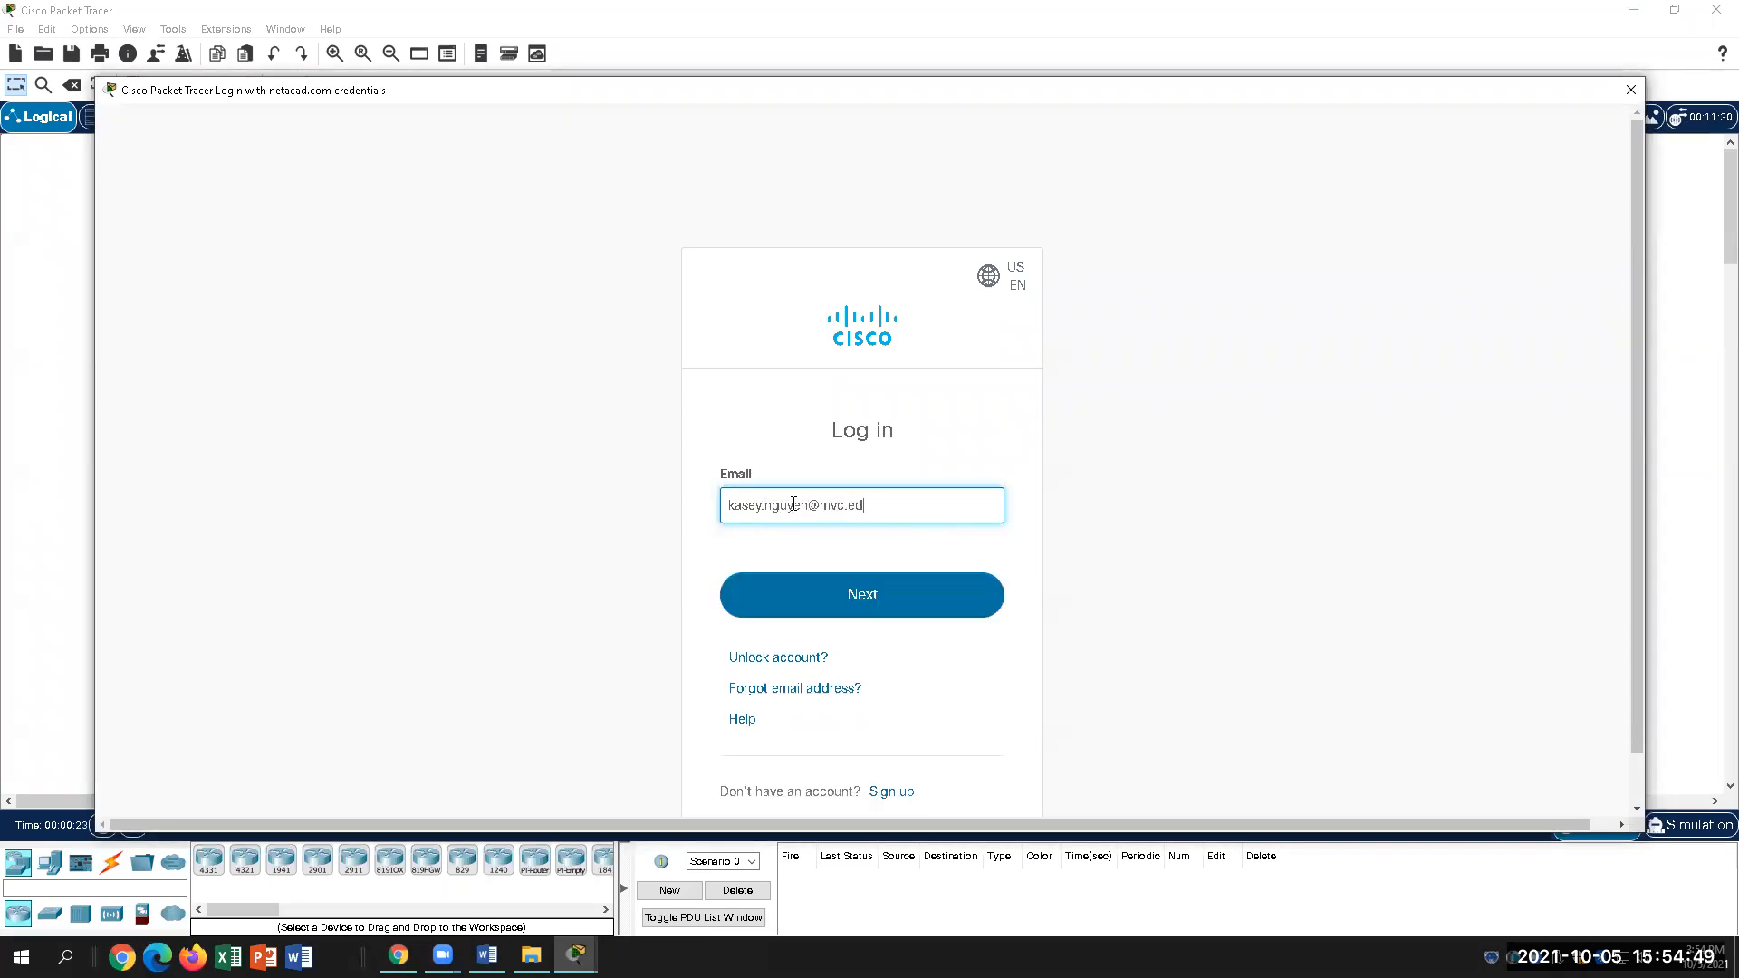
pyautogui.press('Return')
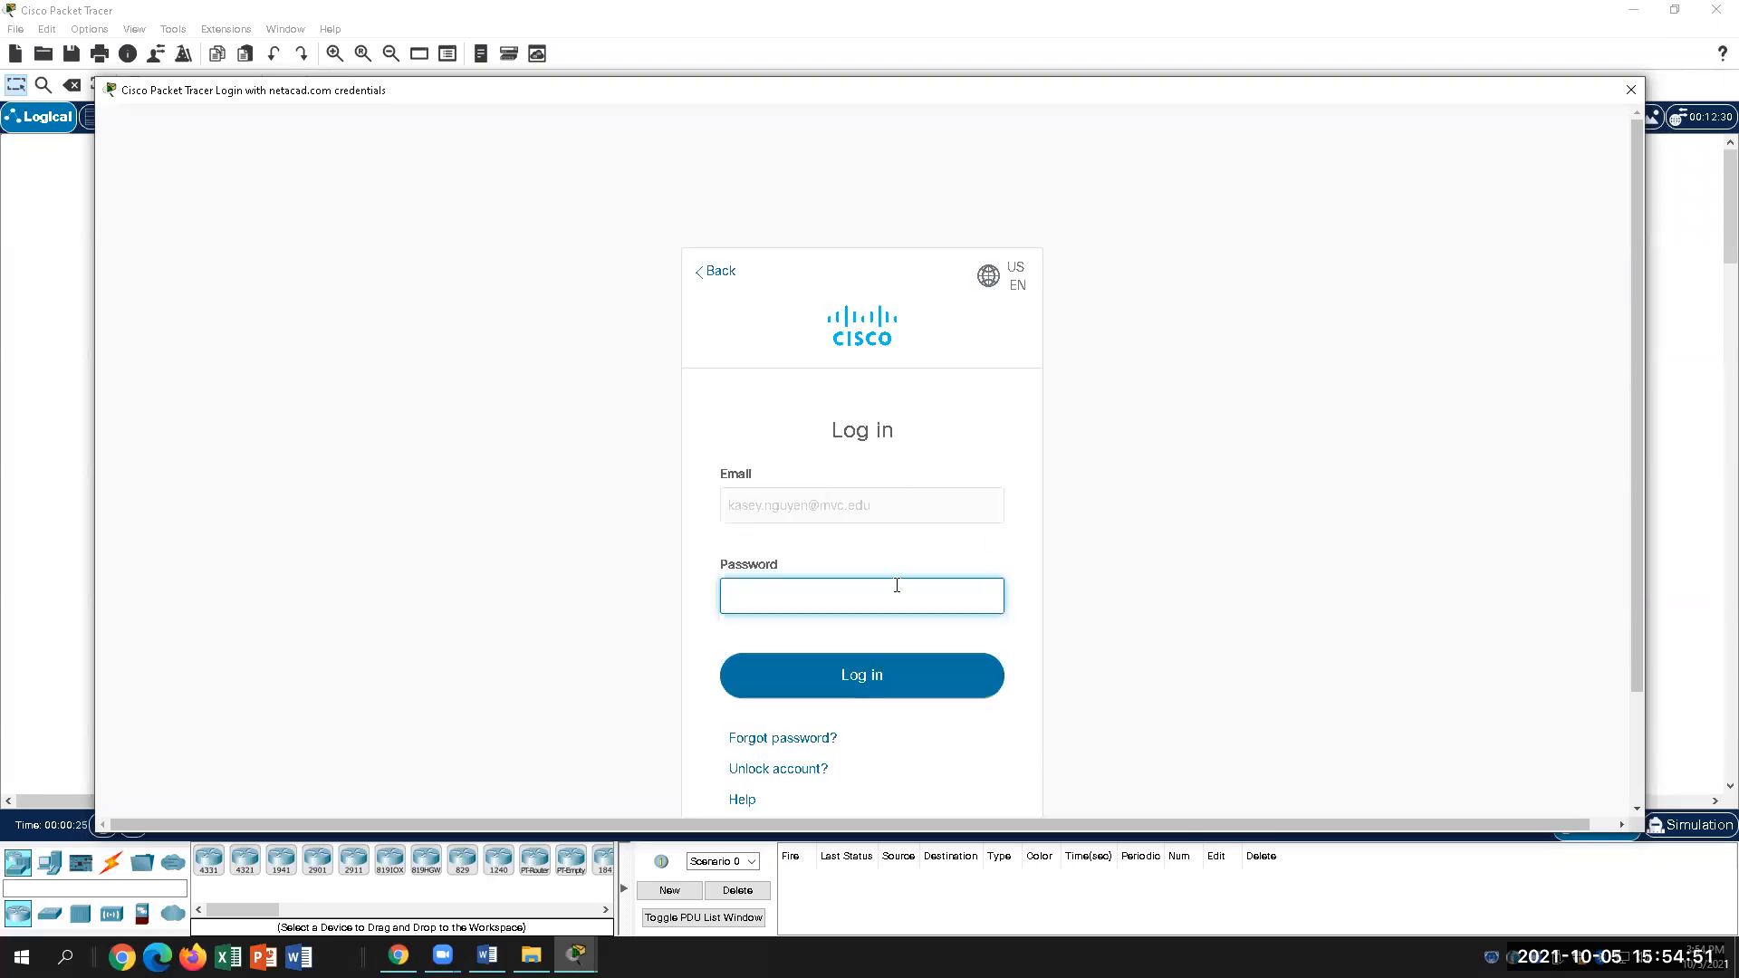
pyautogui.write('********')
pyautogui.press('Return')
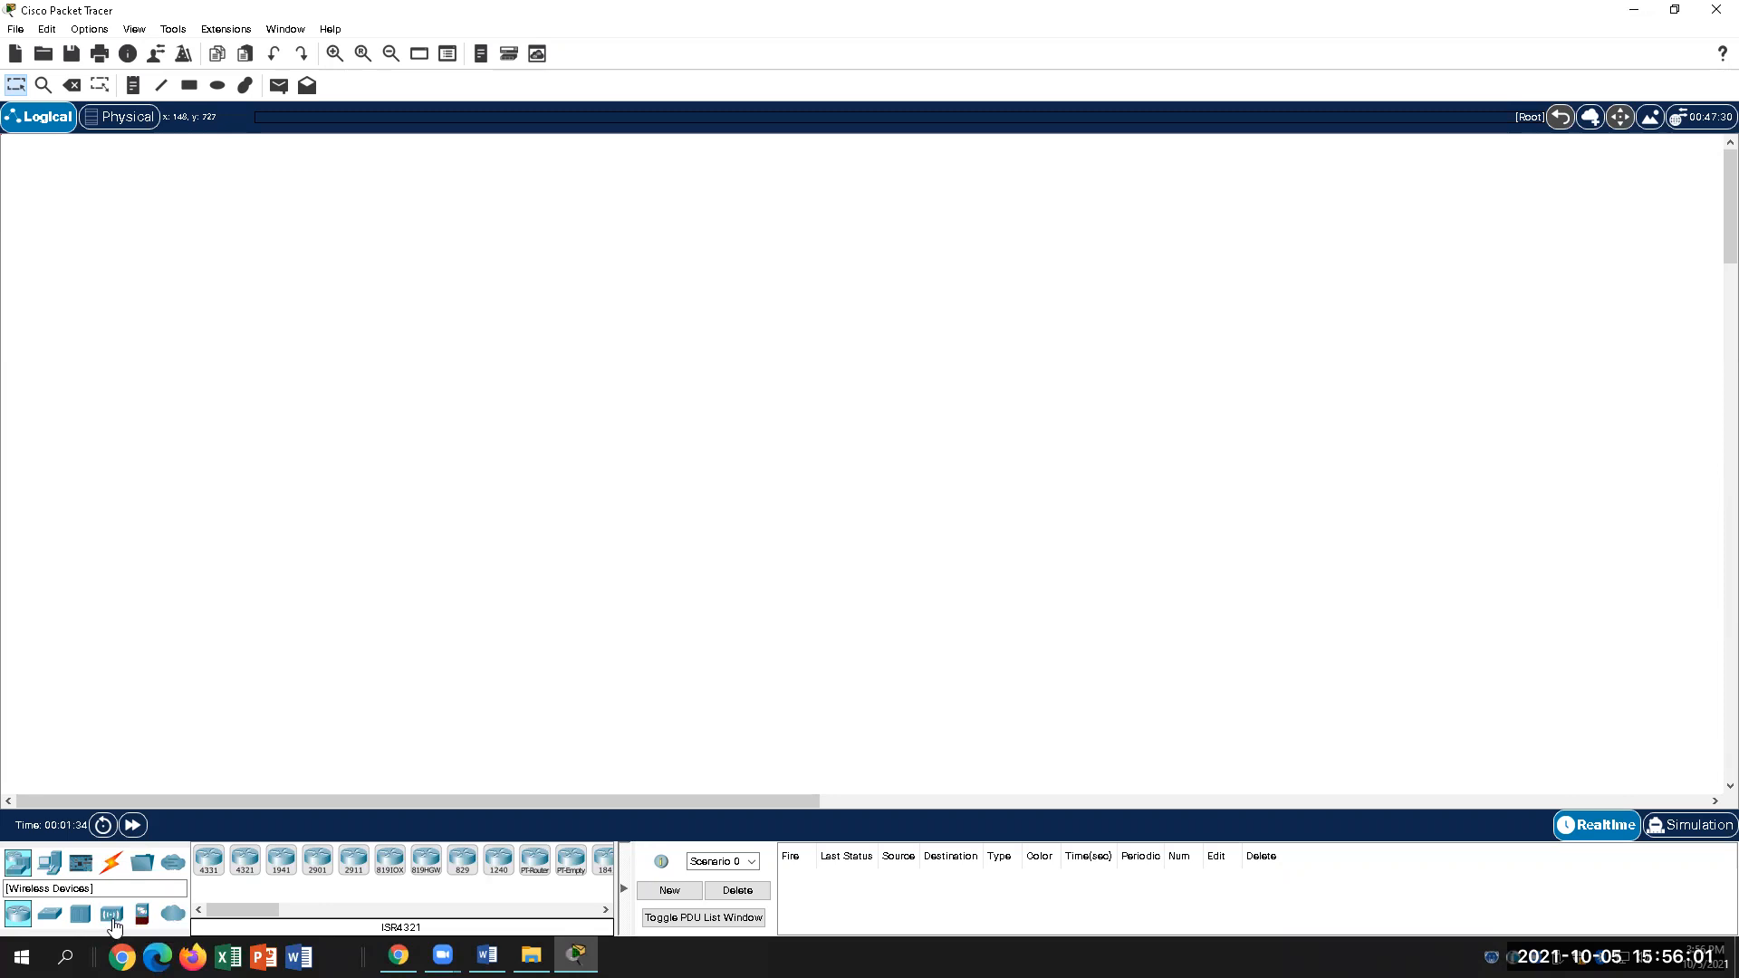
# Step: From Wireless Devices, drag a HomeRouter-PT-AC to the canvas centre as Wireless Router0
pyautogui.click(113, 920)
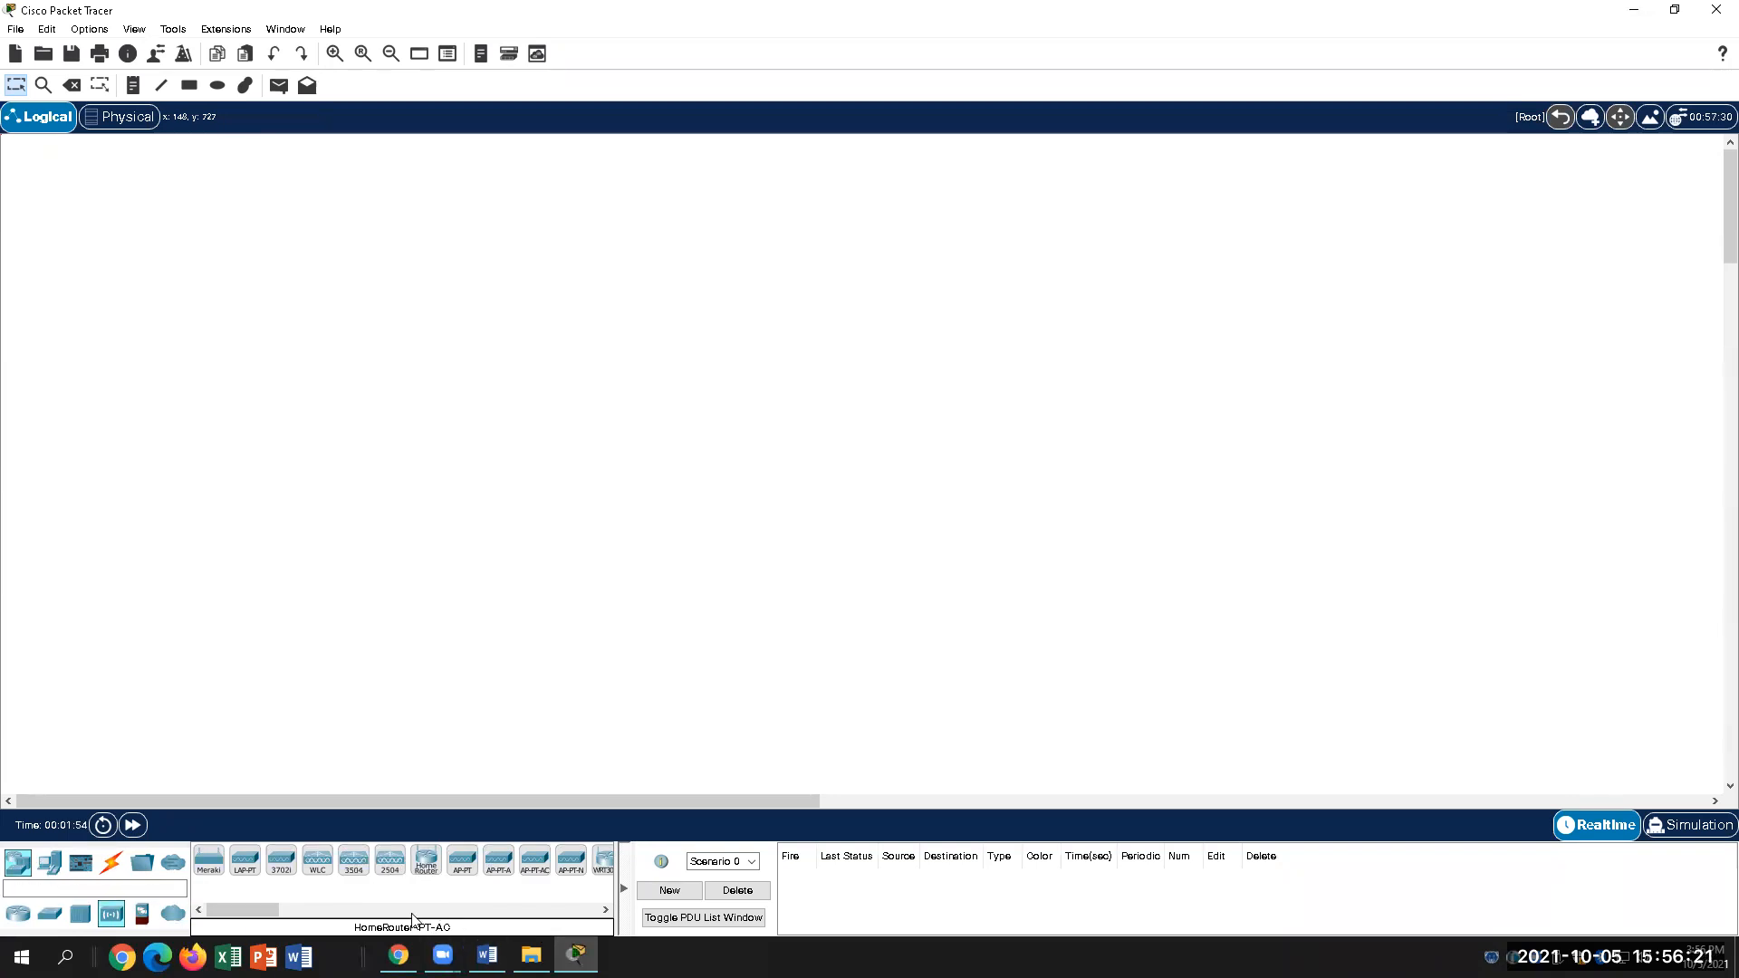
pyautogui.moveTo(237, 908); pyautogui.dragTo(265, 913)
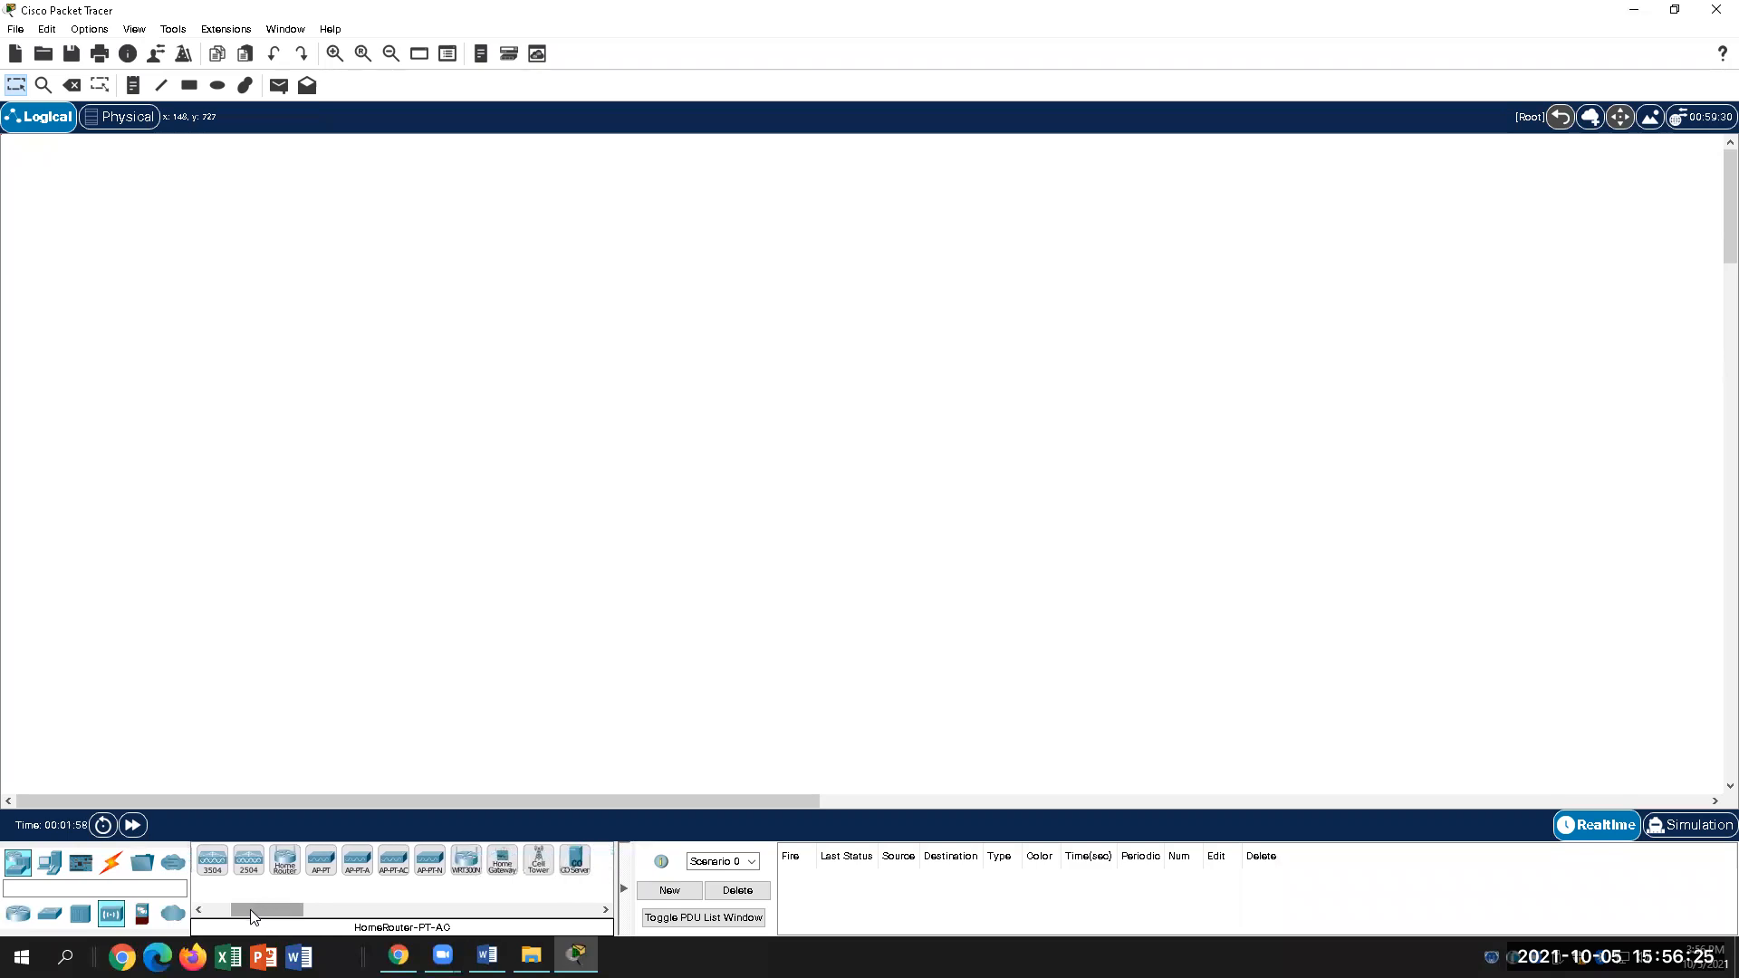
pyautogui.click(466, 873)
pyautogui.moveTo(288, 867); pyautogui.dragTo(289, 866)
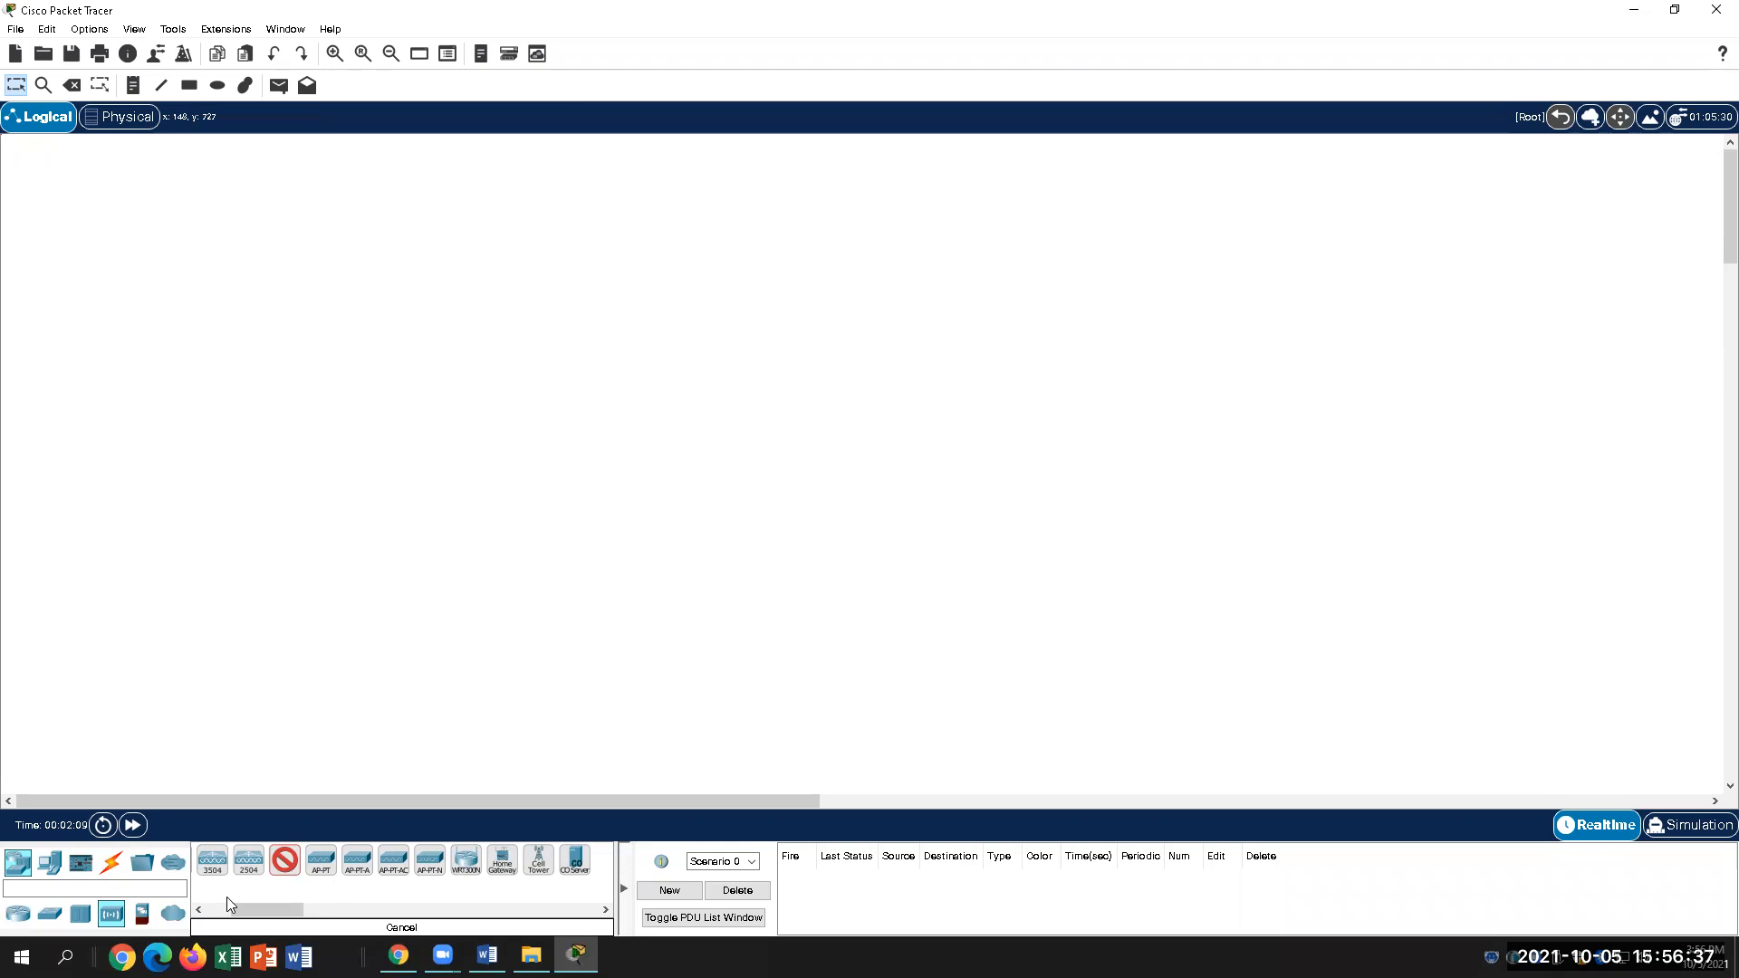
pyautogui.moveTo(275, 928); pyautogui.dragTo(720, 319)
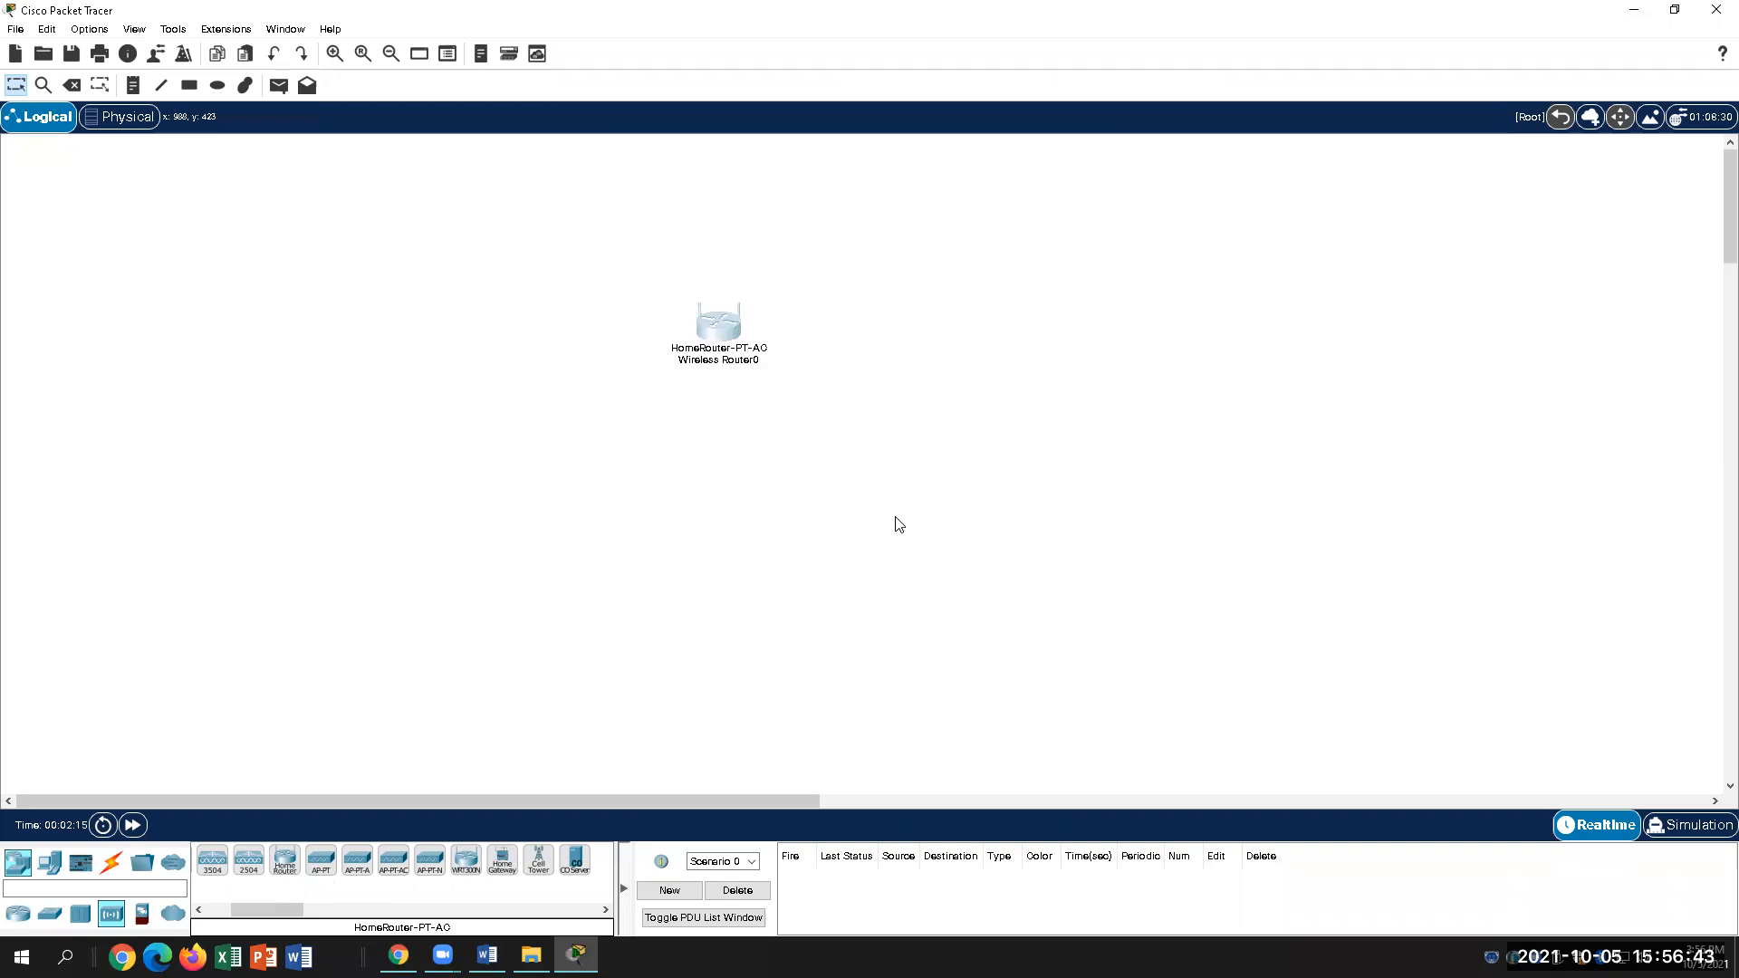
# Step: Remove Wireless Router0 from the workspace
pyautogui.click(710, 343)
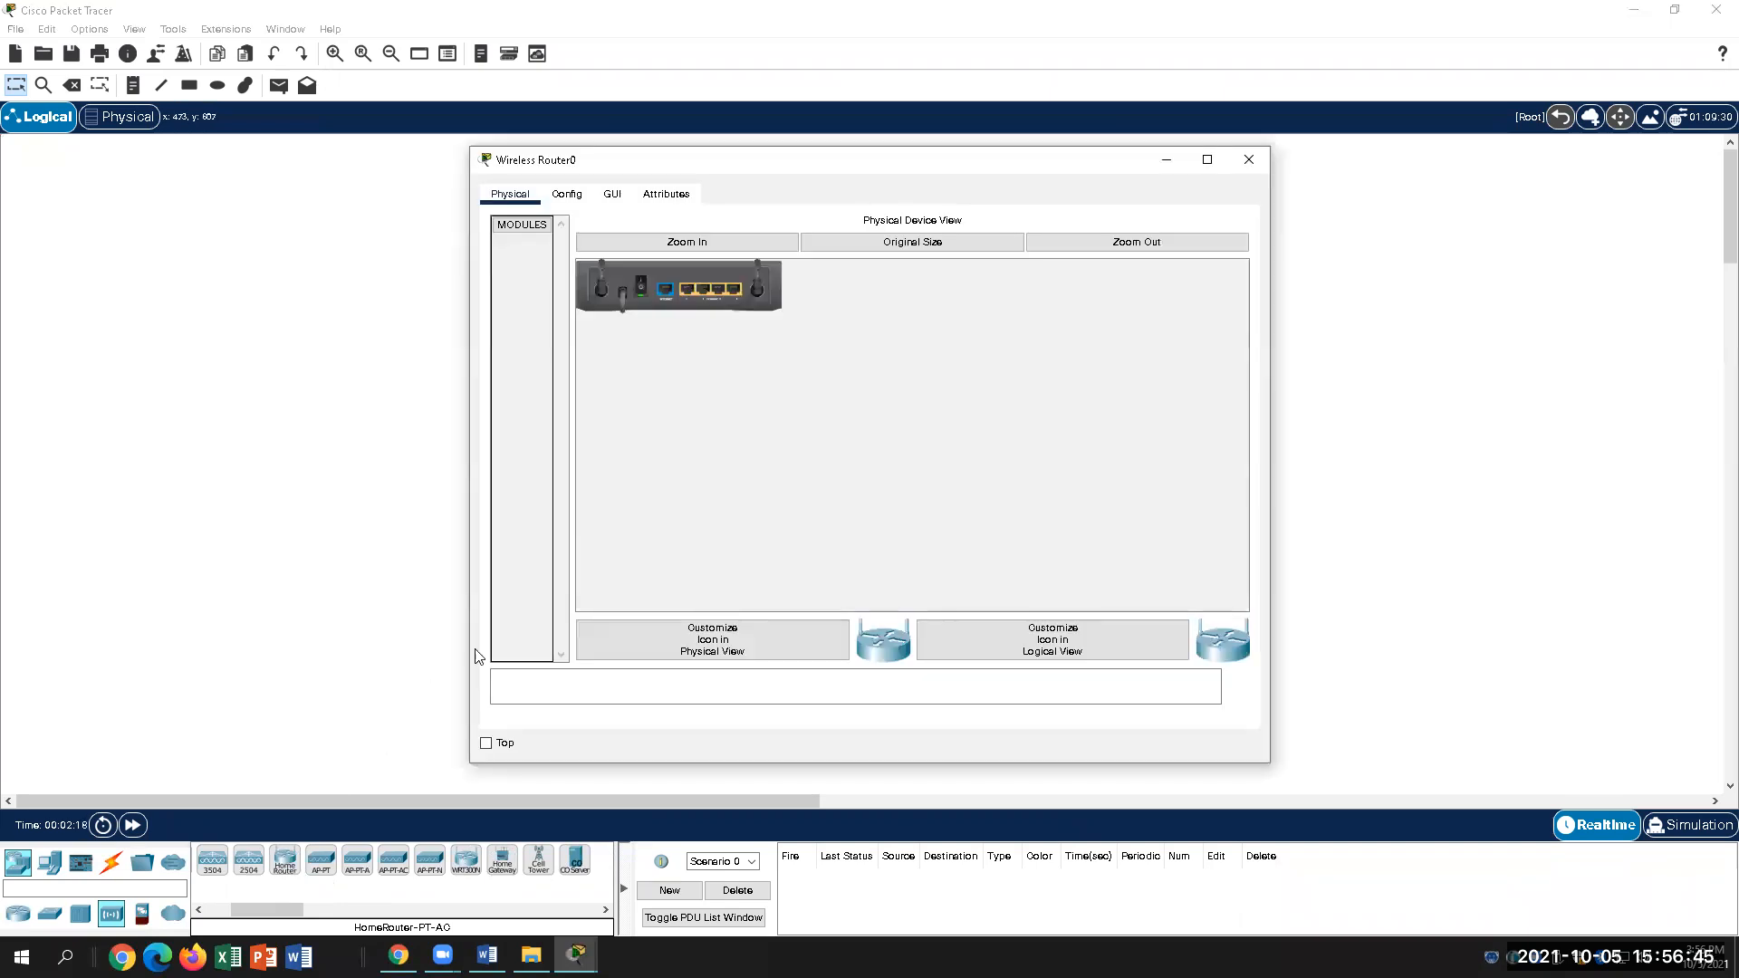
pyautogui.click(1247, 171)
pyautogui.moveTo(704, 335); pyautogui.dragTo(254, 859)
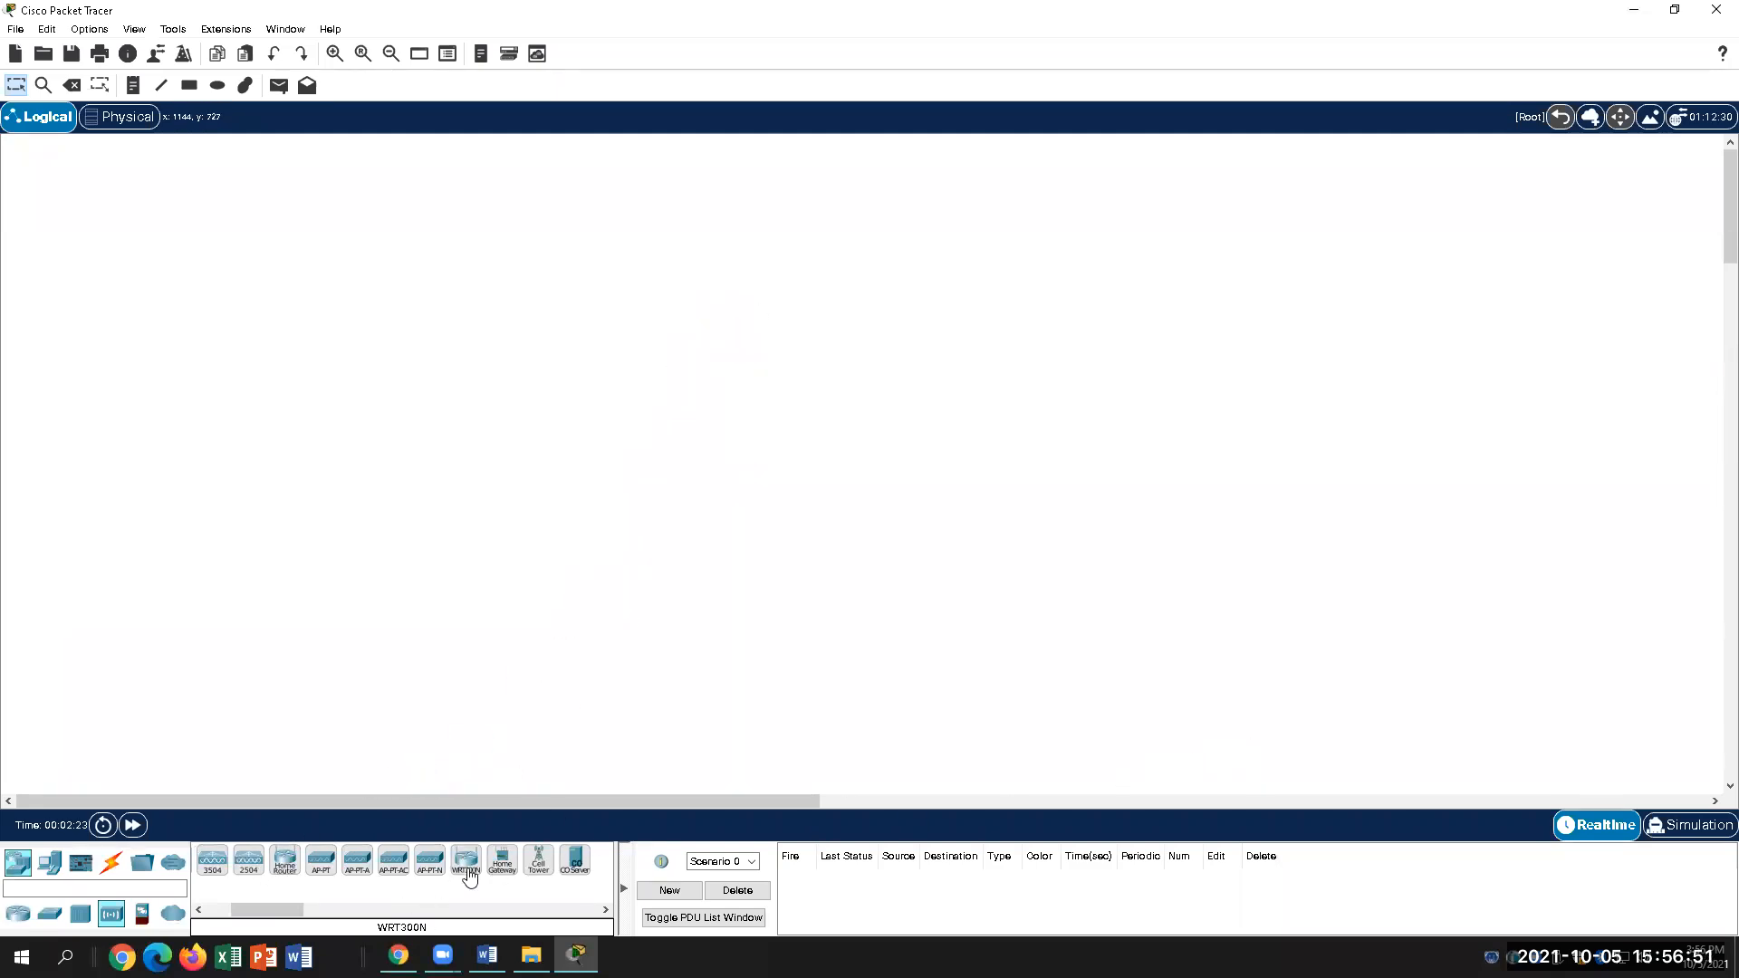
# Step: Add a WRT300N as Wireless Router1 near the centre and open its device window
pyautogui.moveTo(470, 872); pyautogui.dragTo(635, 527)
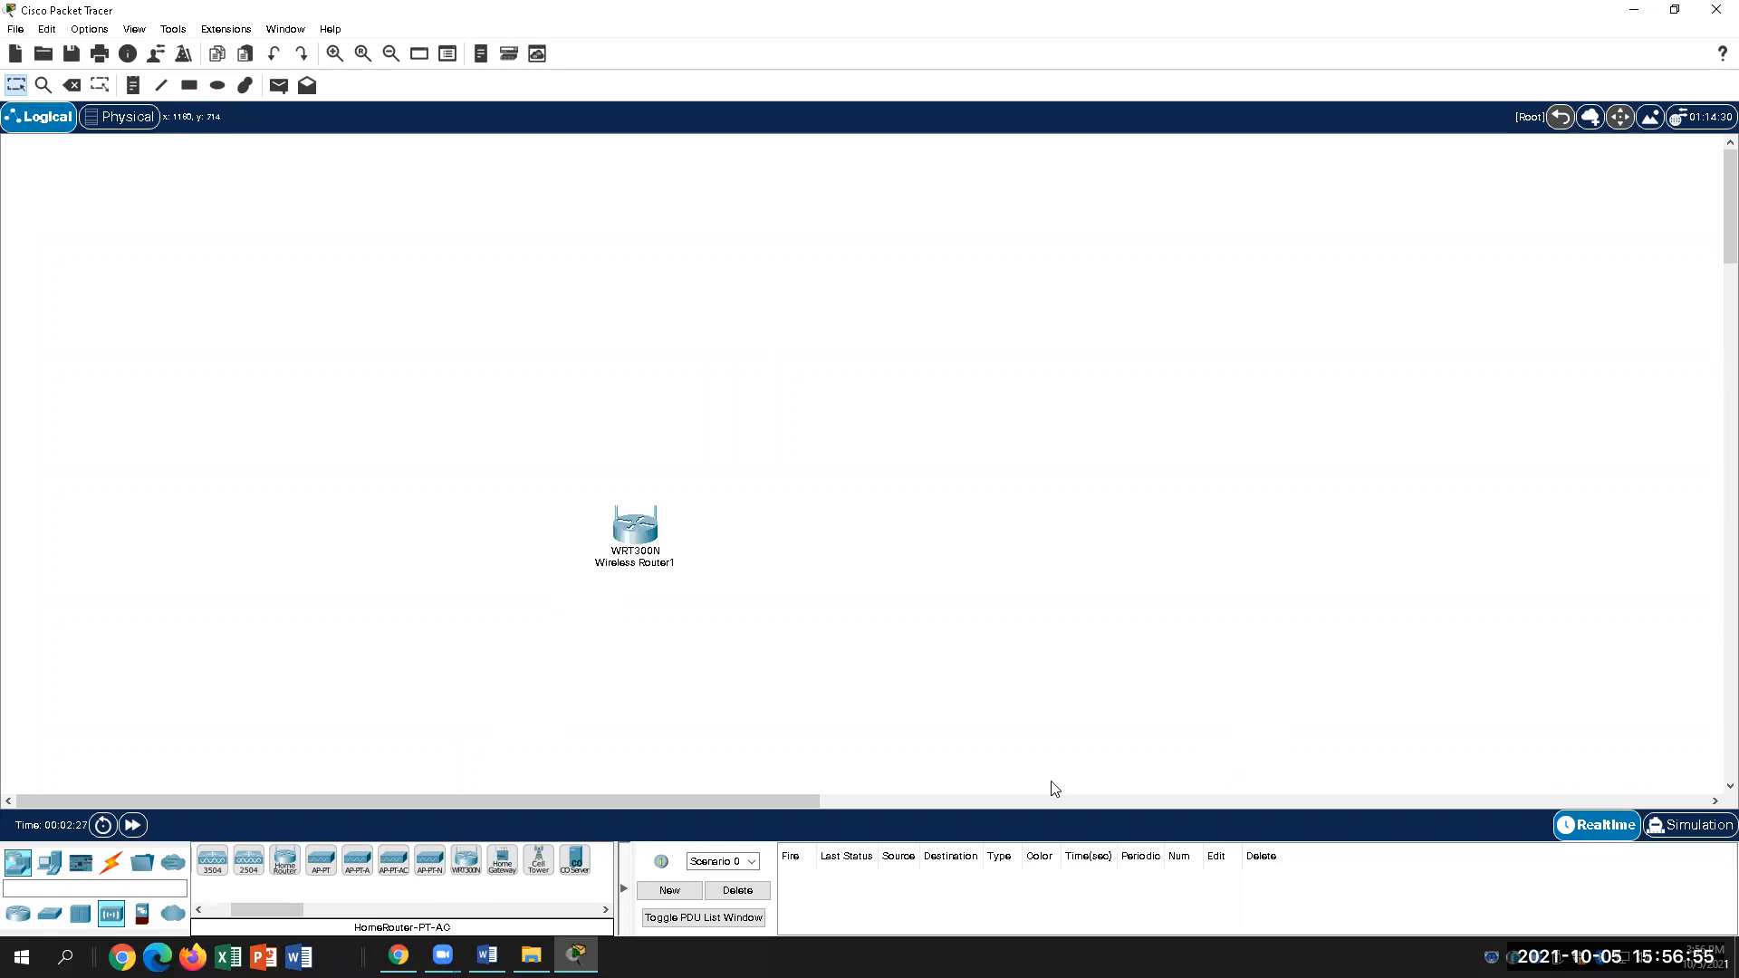
pyautogui.moveTo(635, 536); pyautogui.dragTo(759, 403)
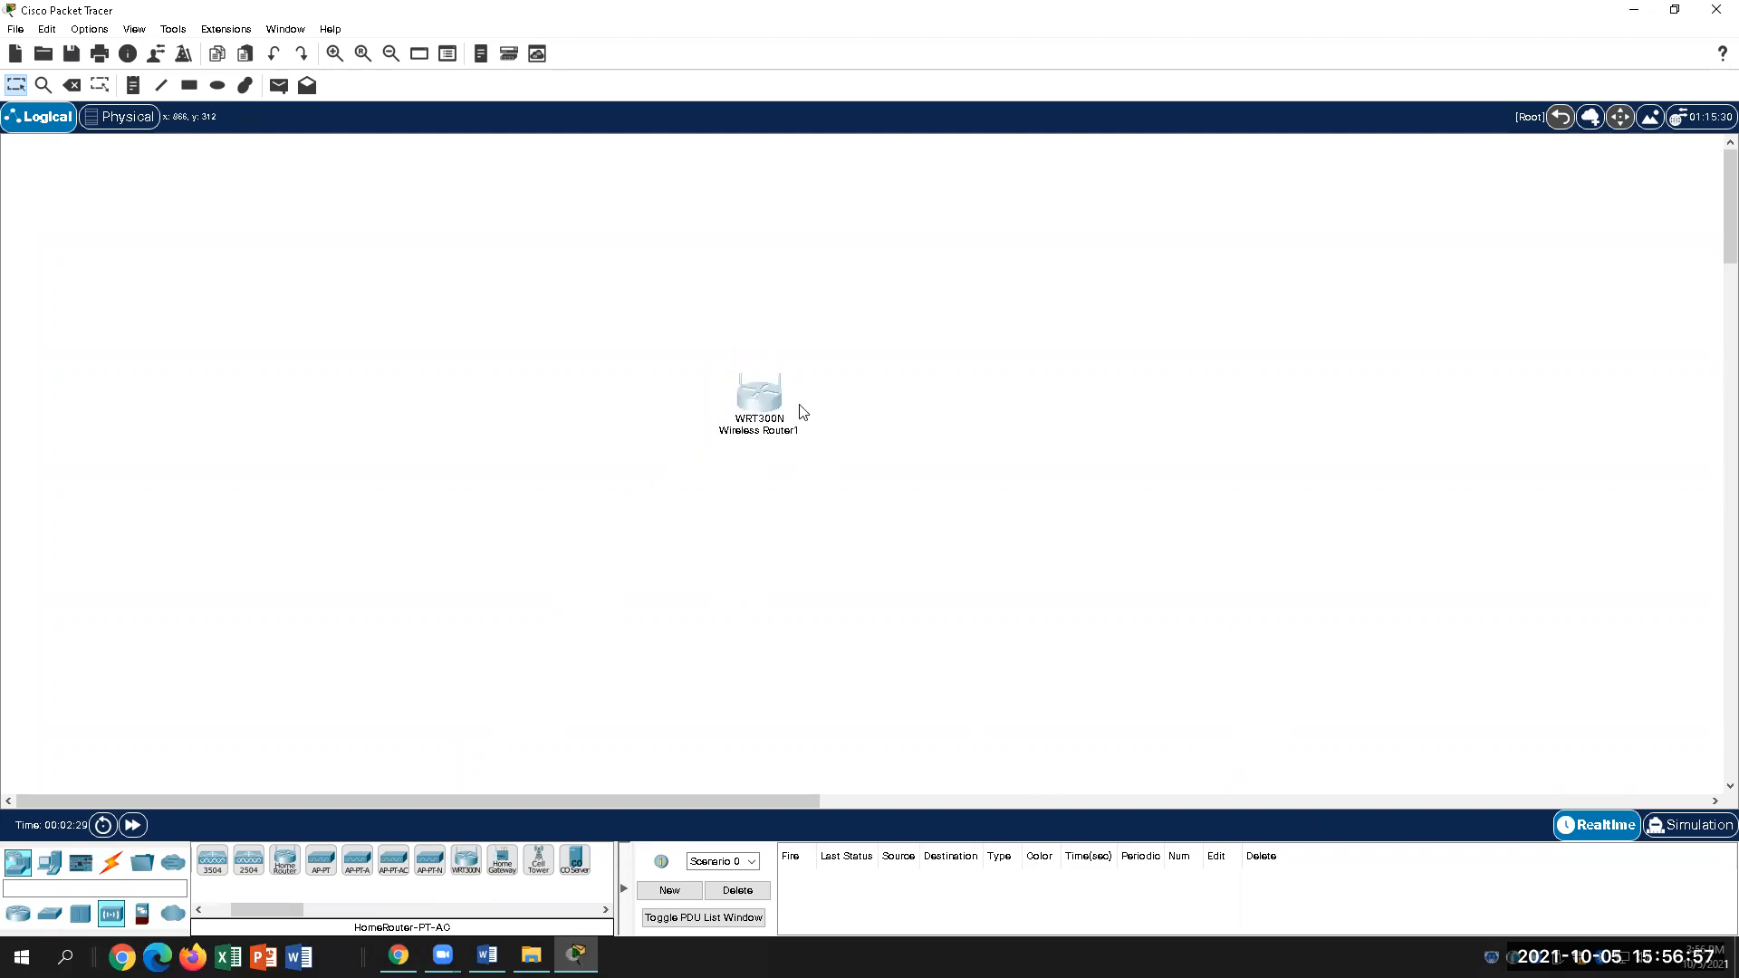
pyautogui.moveTo(762, 404)
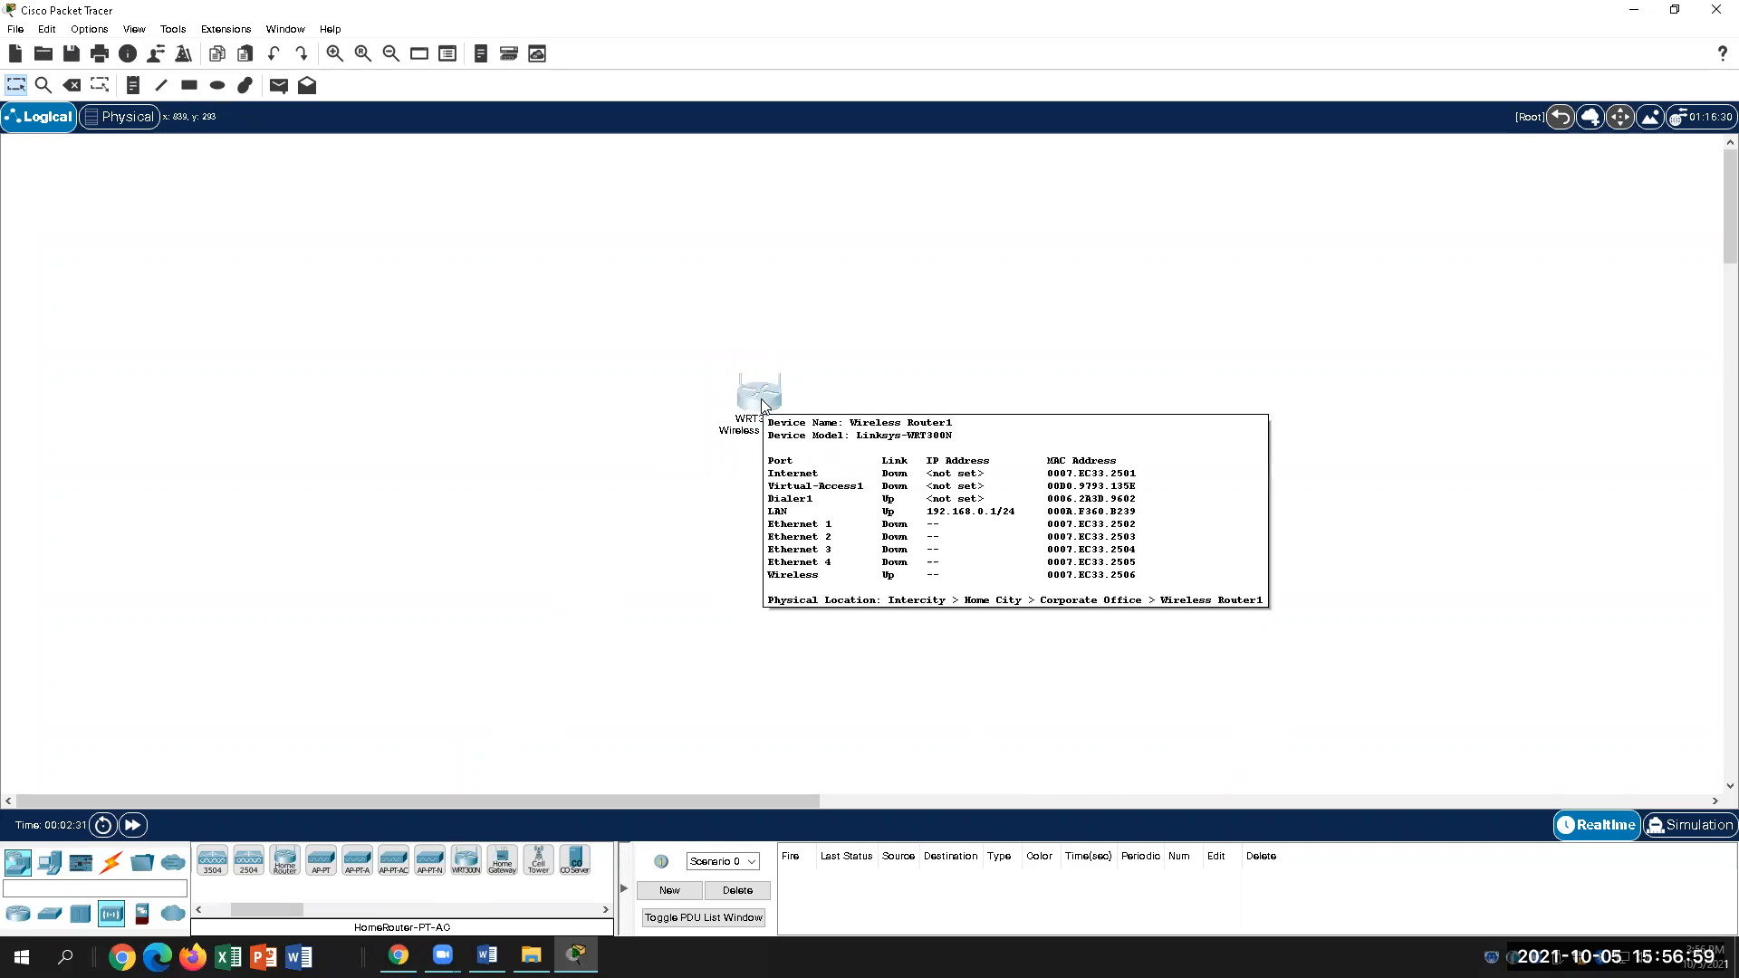
pyautogui.click(760, 403)
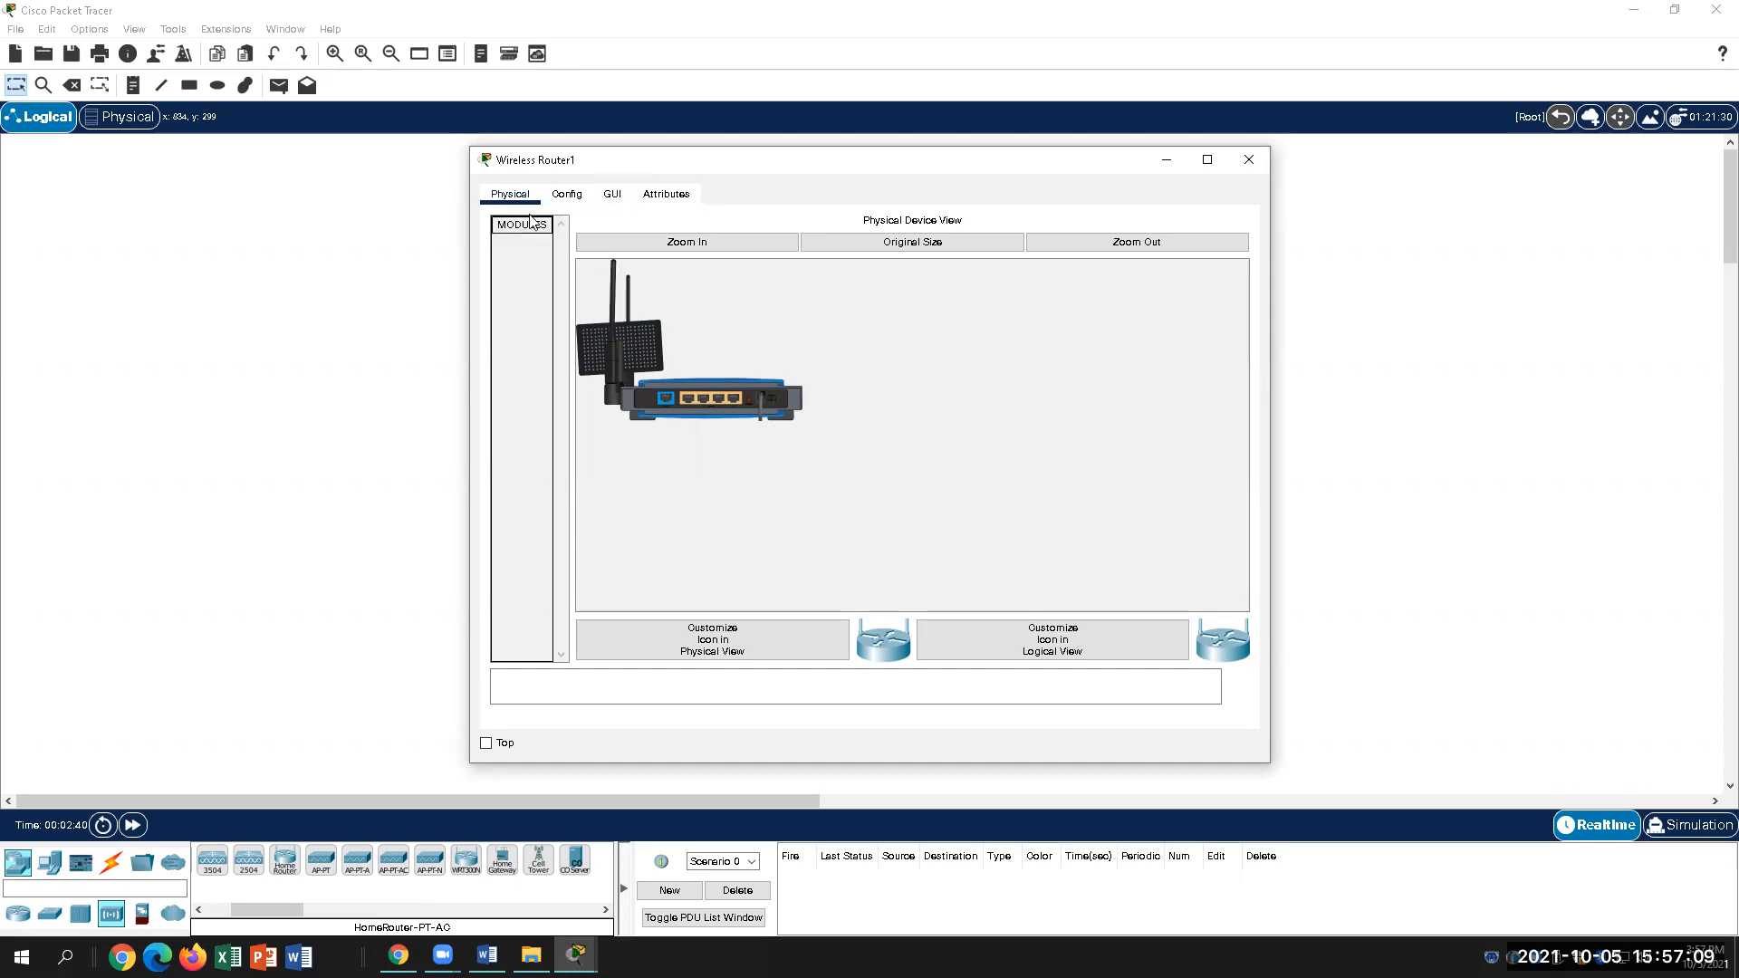
# Step: Look over Wireless Router1's GUI setup page and Config global settings, including Display Name
pyautogui.click(615, 195)
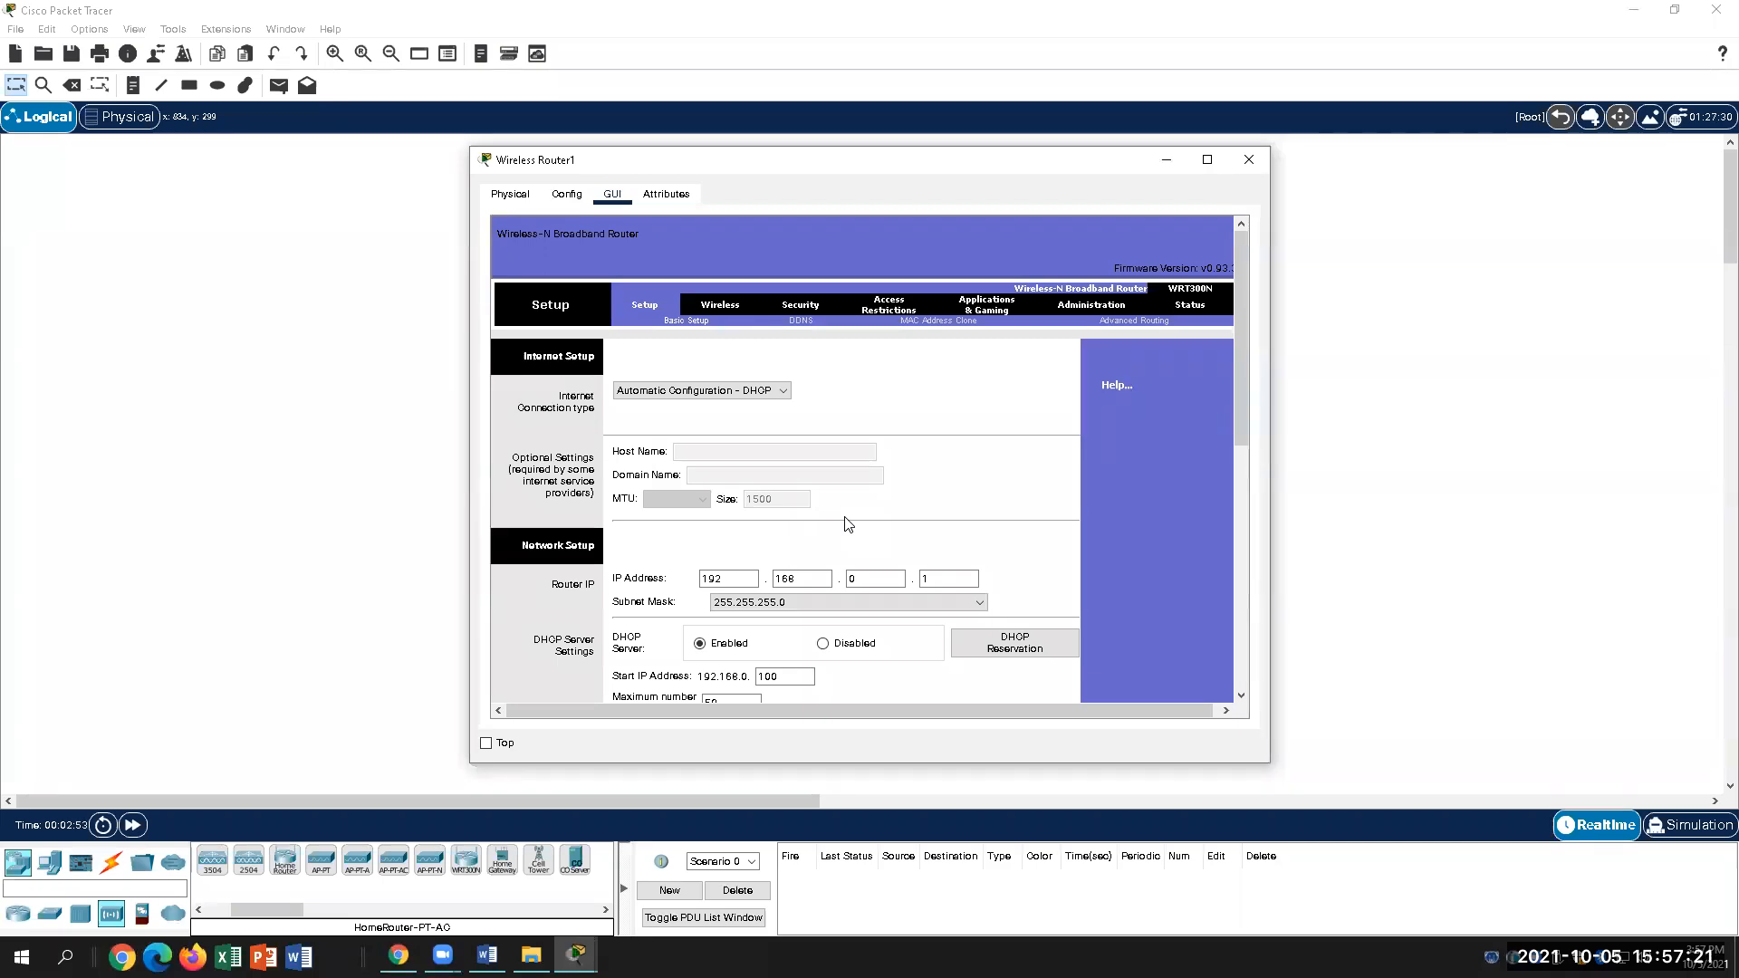
pyautogui.click(567, 194)
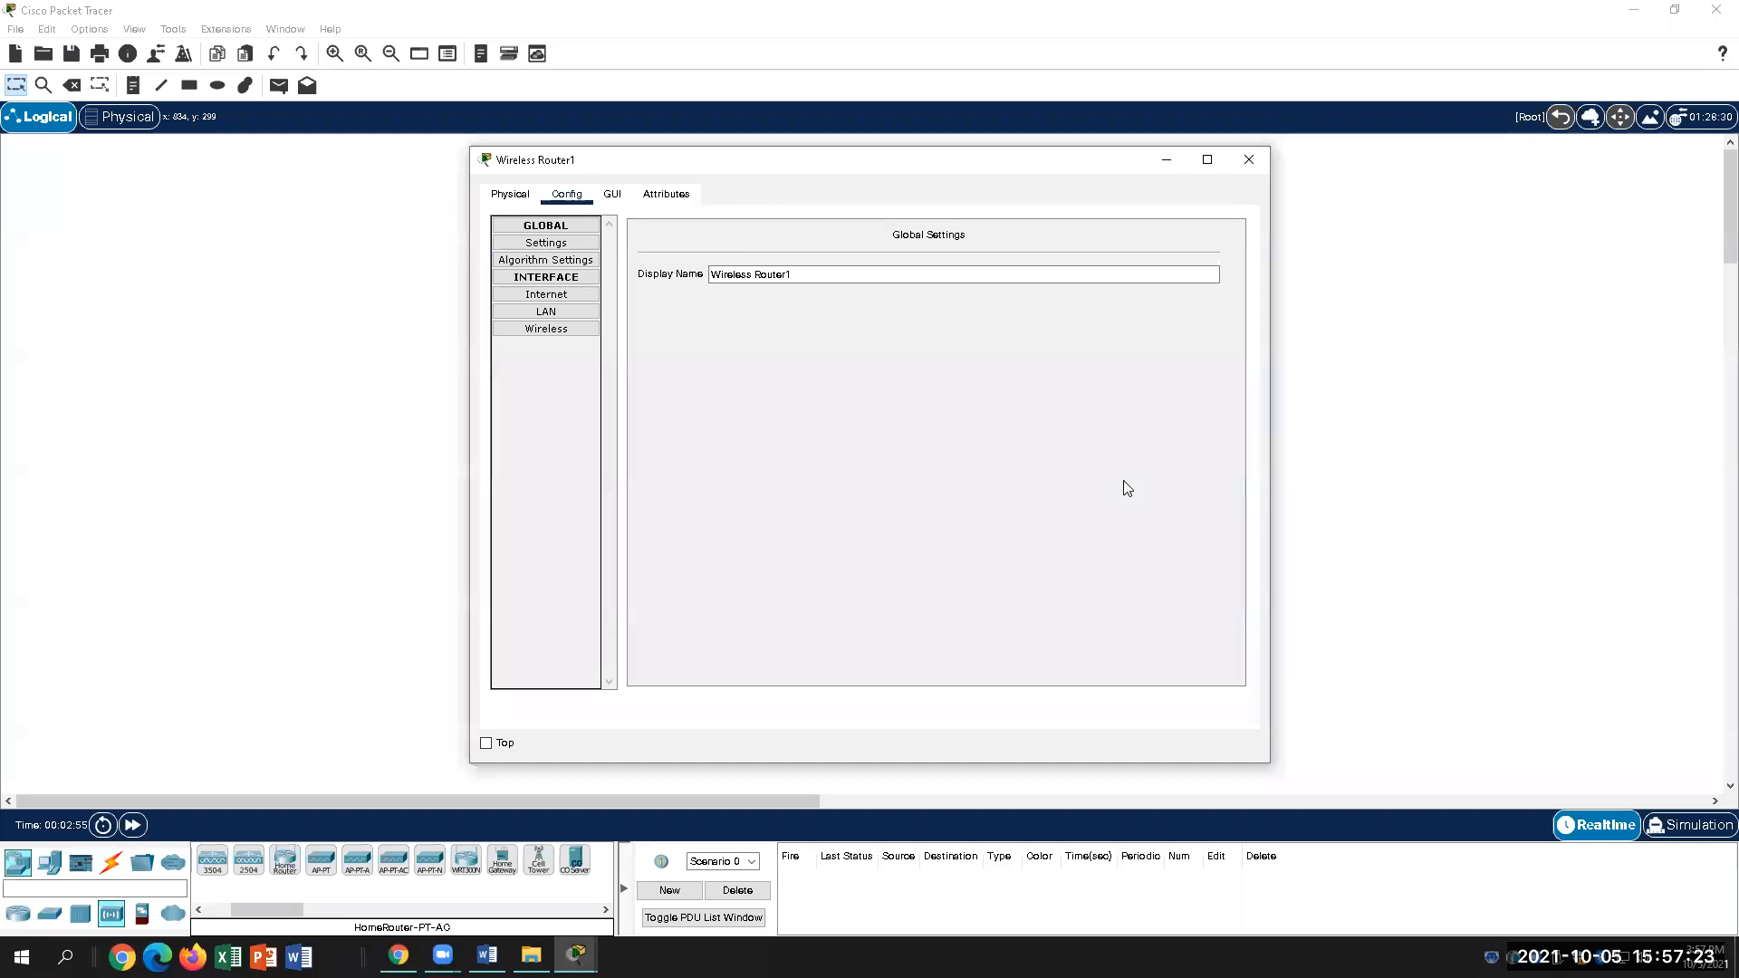
pyautogui.click(720, 274)
pyautogui.click(612, 194)
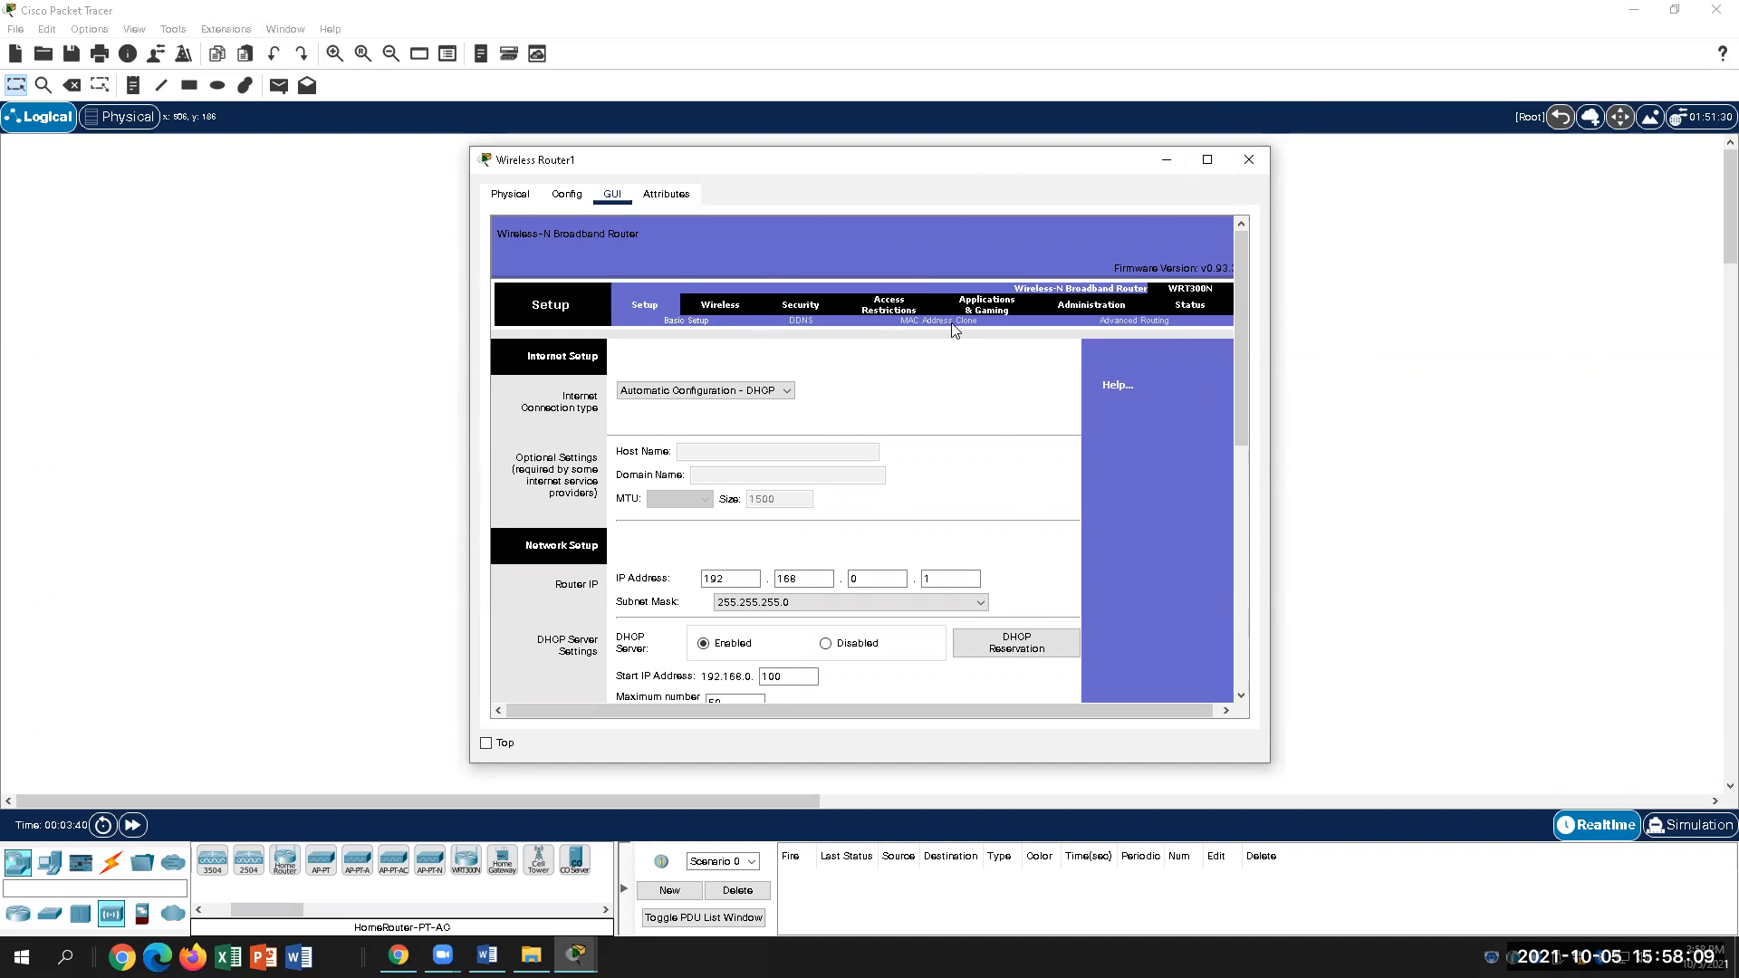
# Step: Close the router window and bring the Word lab instructions to steps 10–13
pyautogui.click(1248, 159)
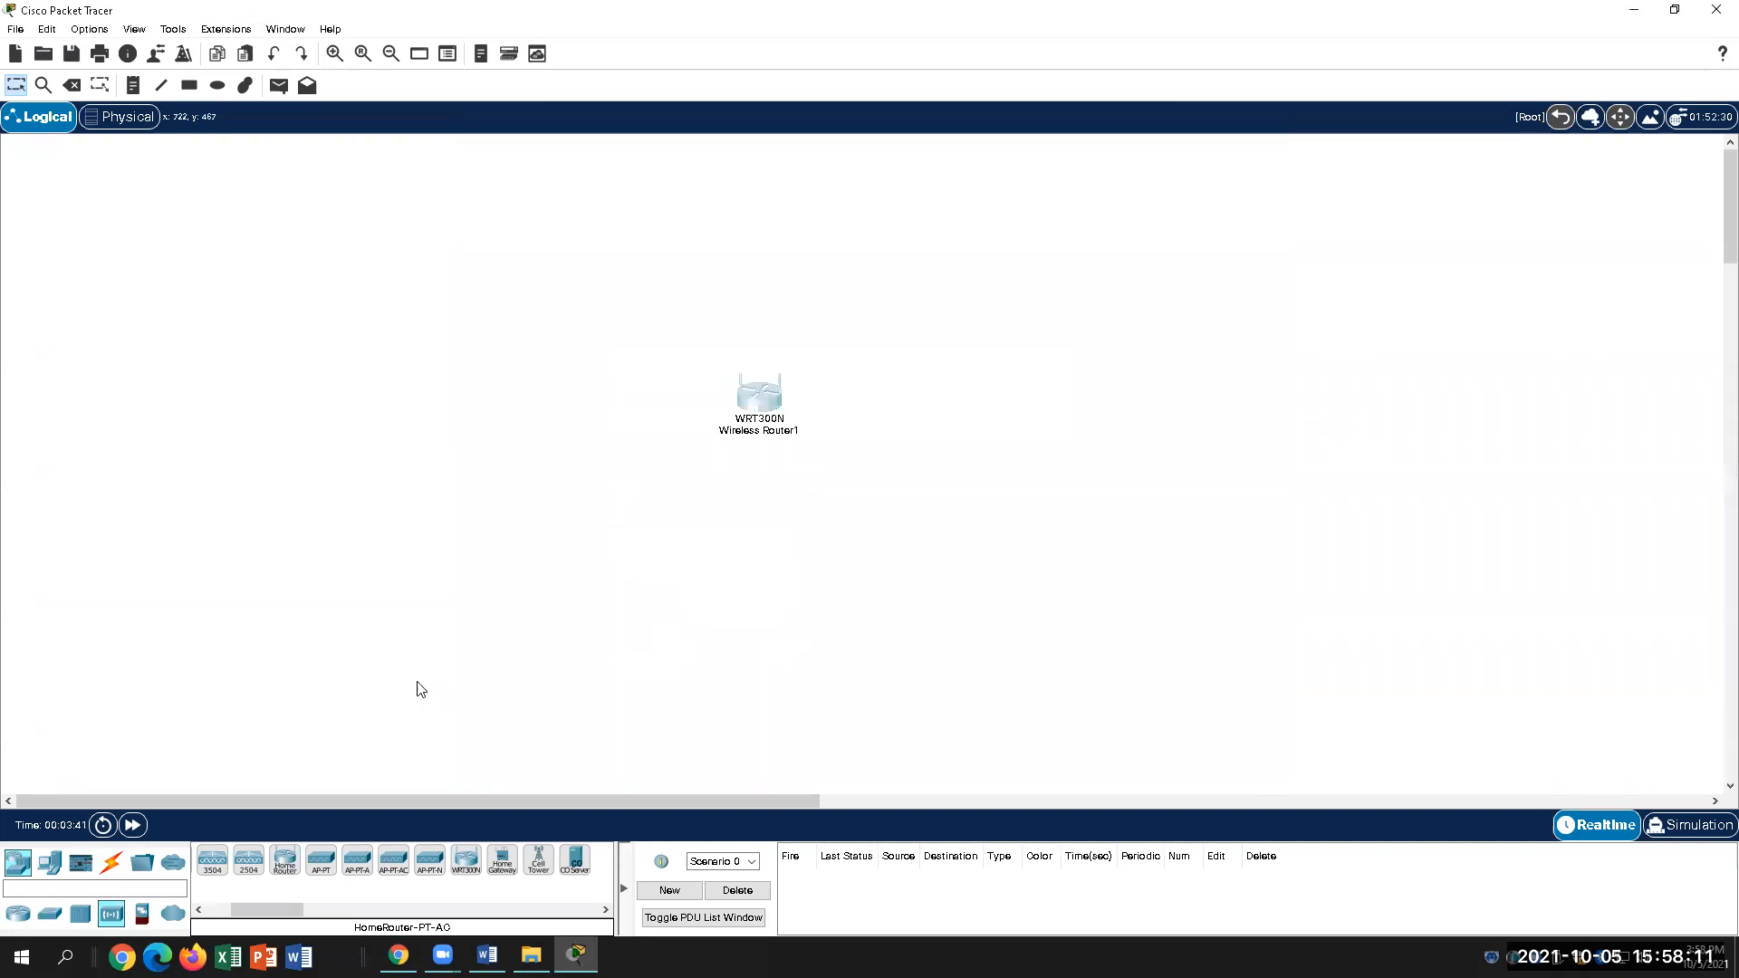
pyautogui.click(761, 407)
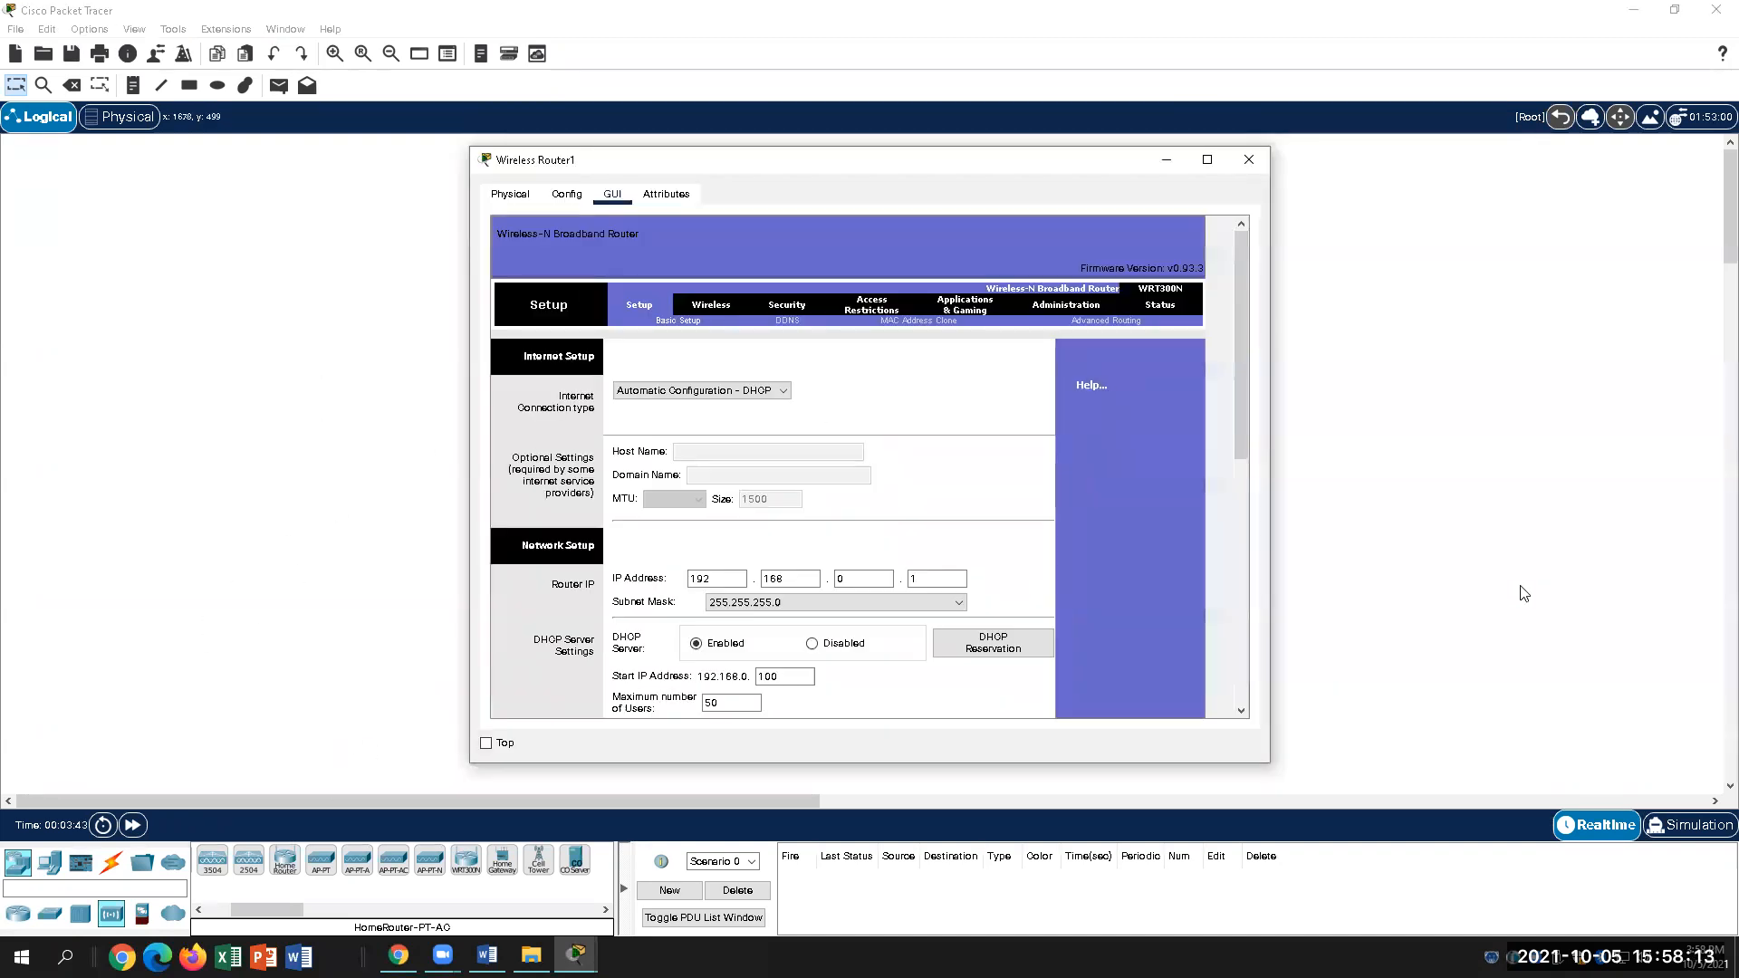
pyautogui.click(1250, 160)
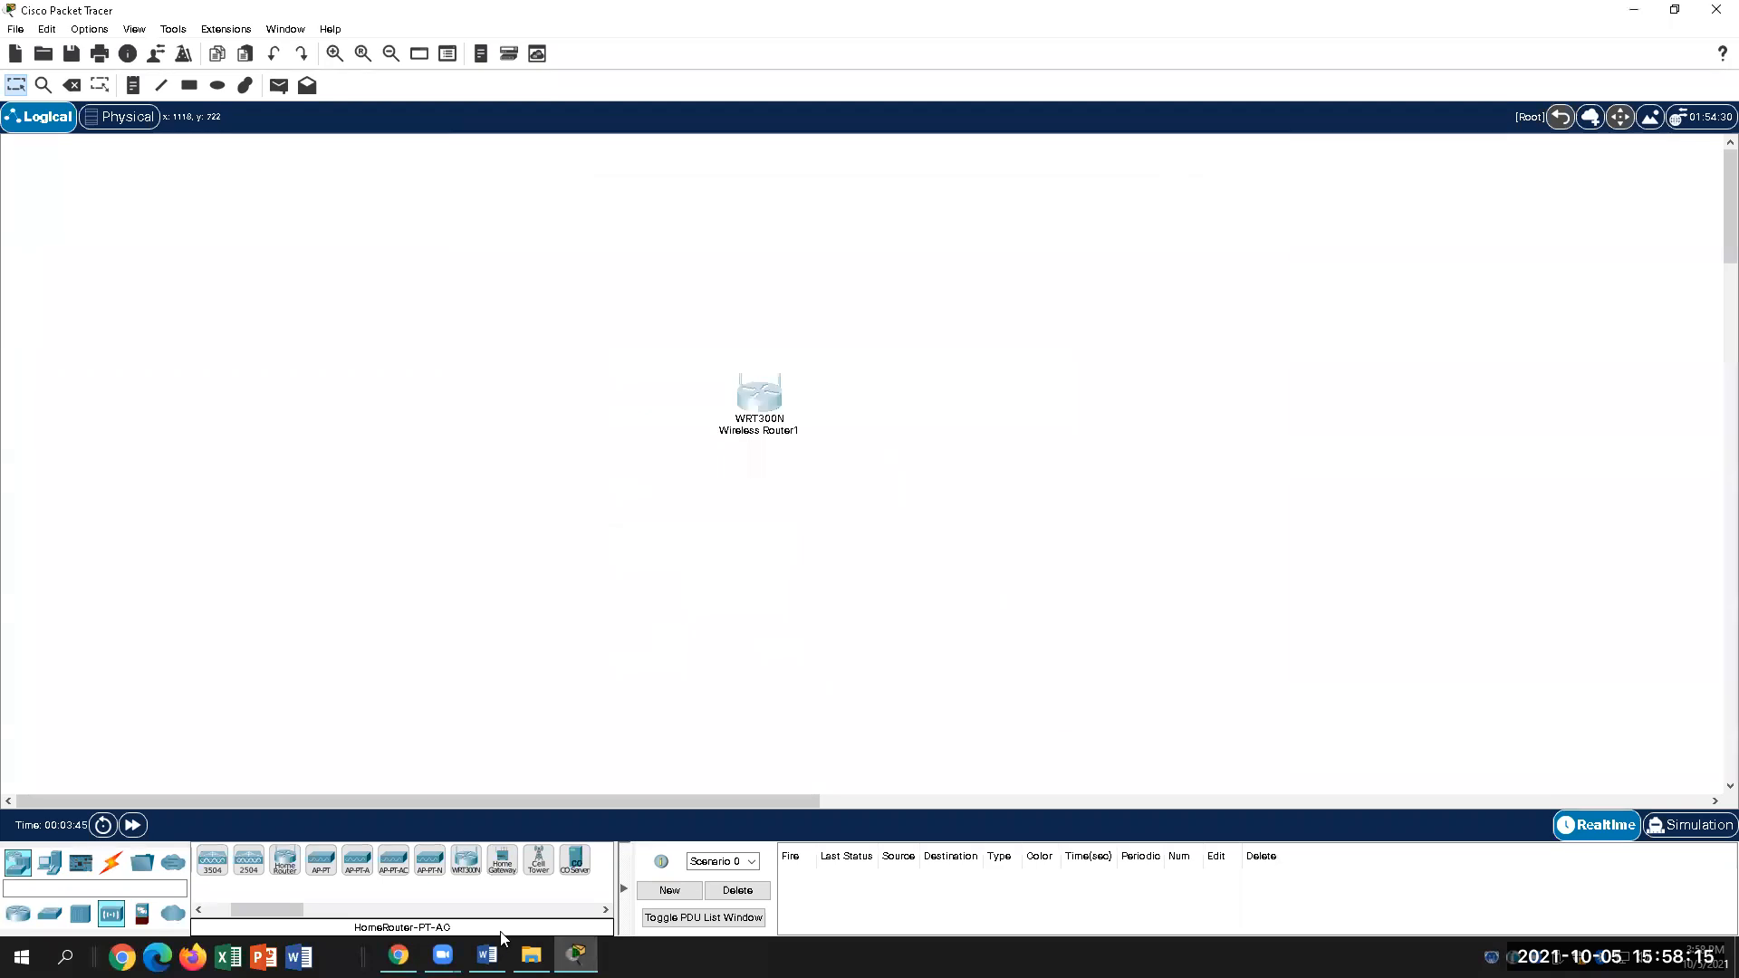
pyautogui.click(489, 956)
pyautogui.scroll(-5, 1088, 752)
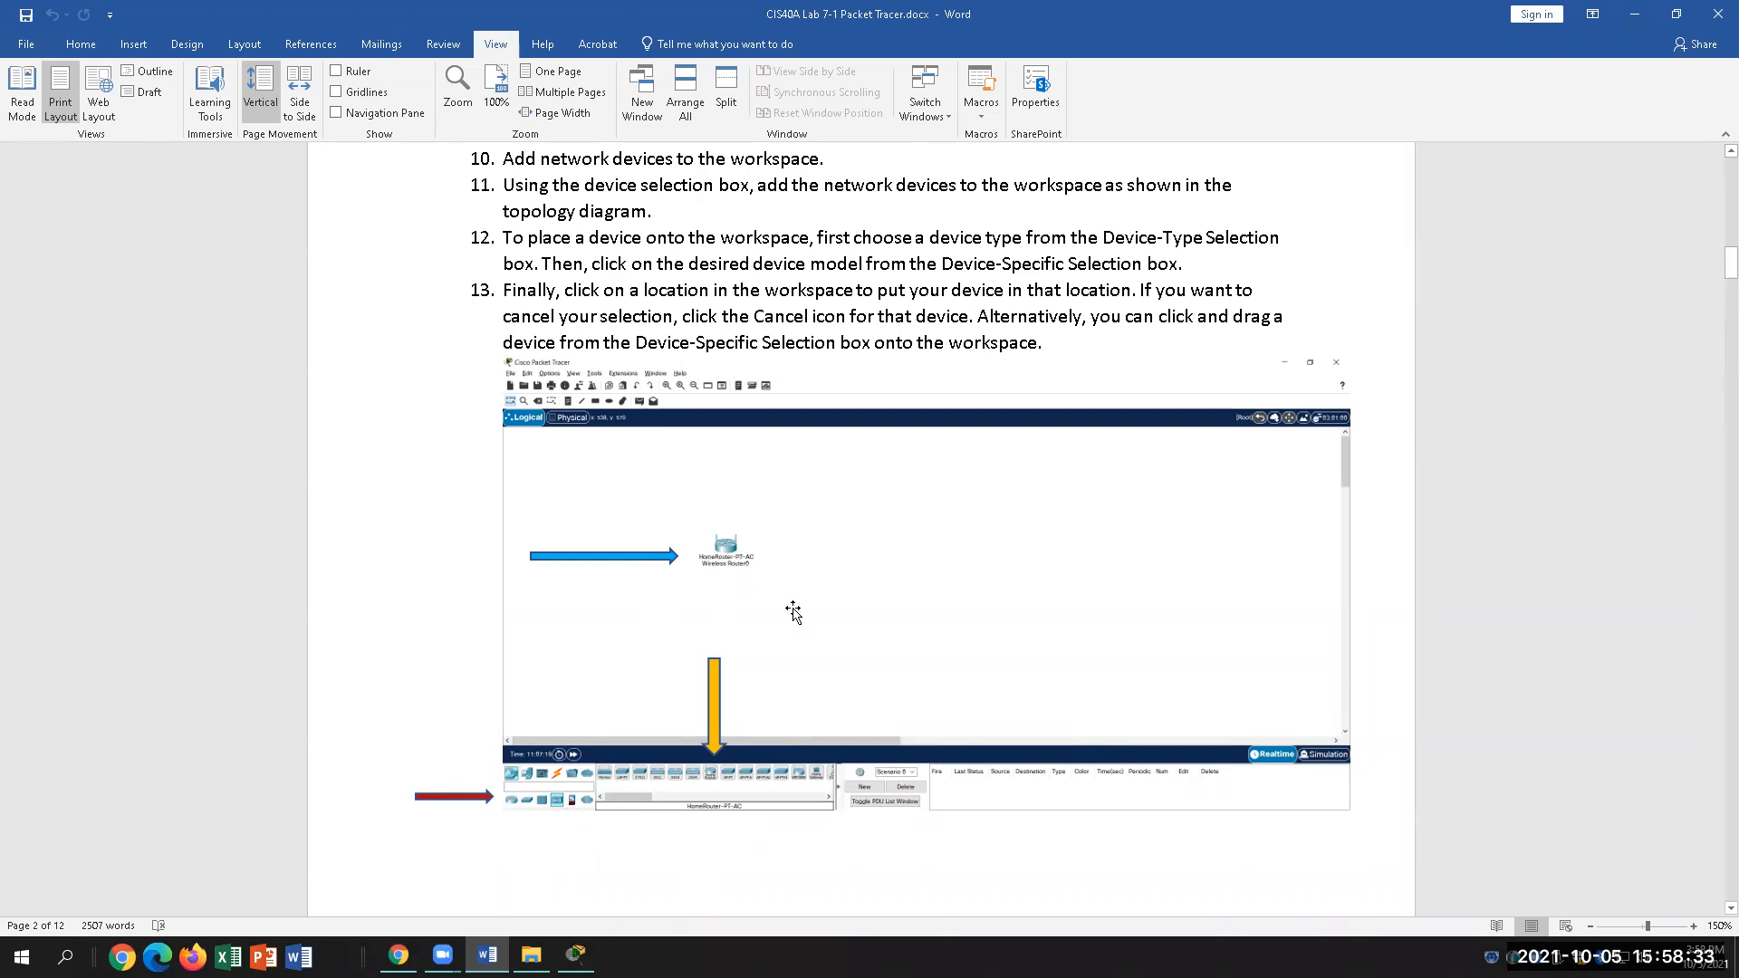
# Step: Scroll the lab document to the Part C topology diagram, then go back to Packet Tracer
pyautogui.scroll(-5, 793, 613)
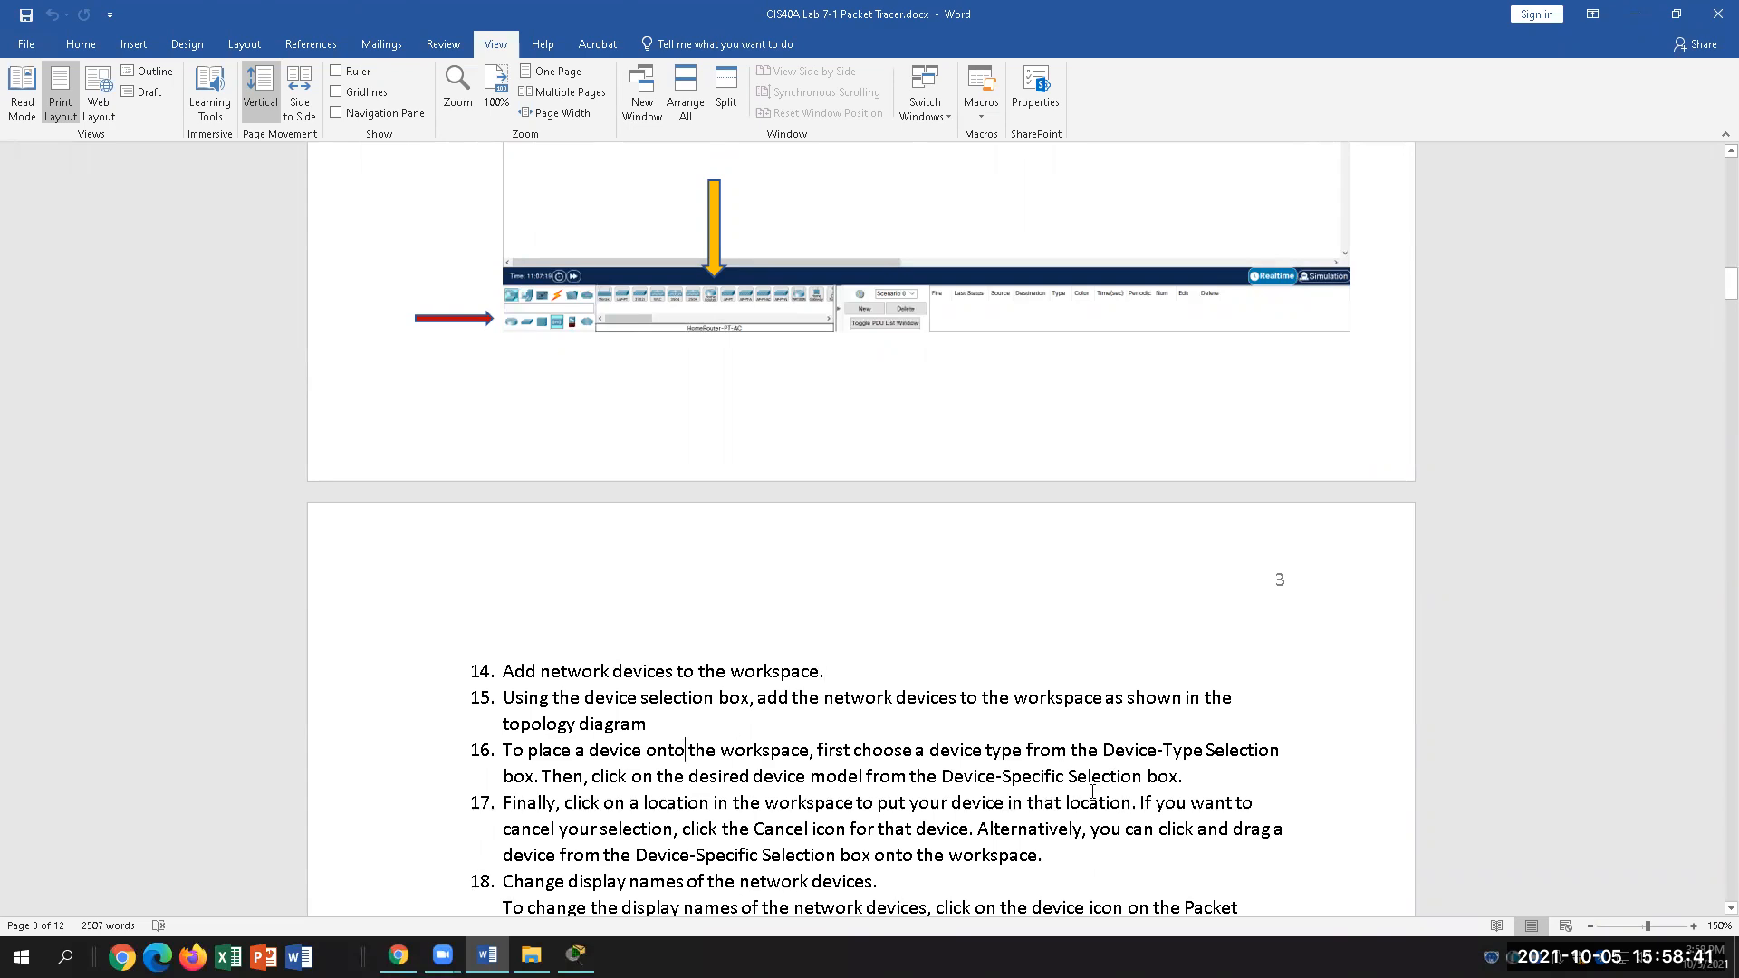
pyautogui.scroll(12, 1092, 792)
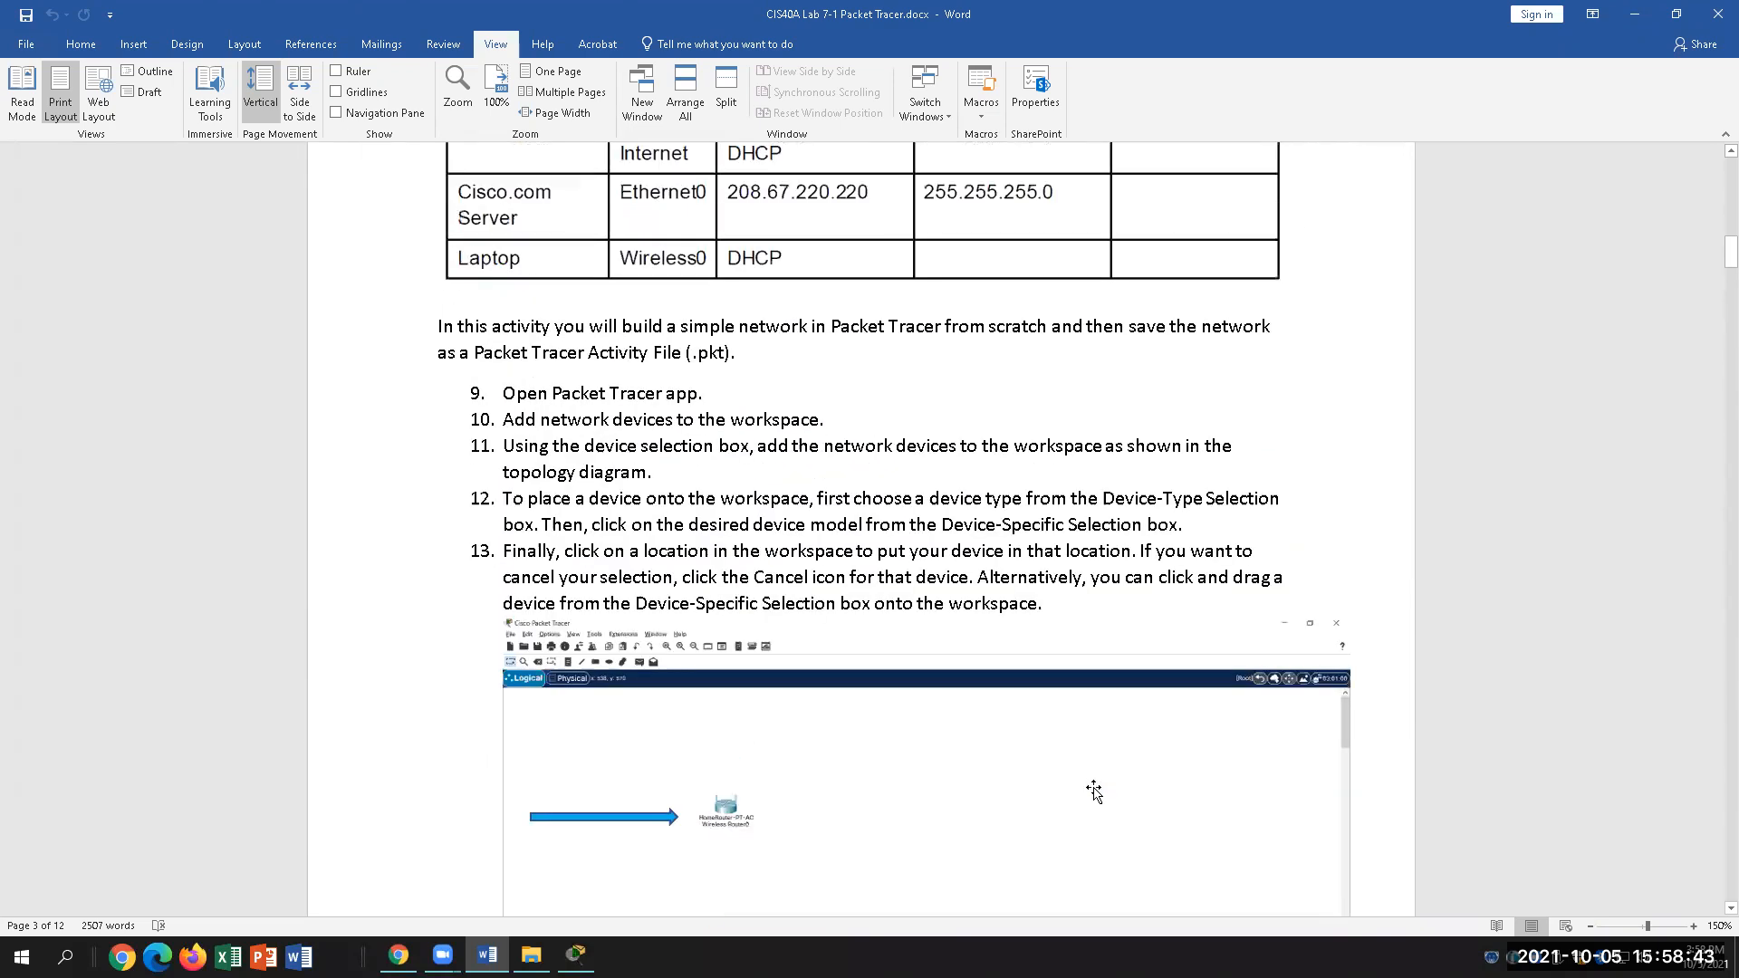
pyautogui.scroll(8, 1096, 787)
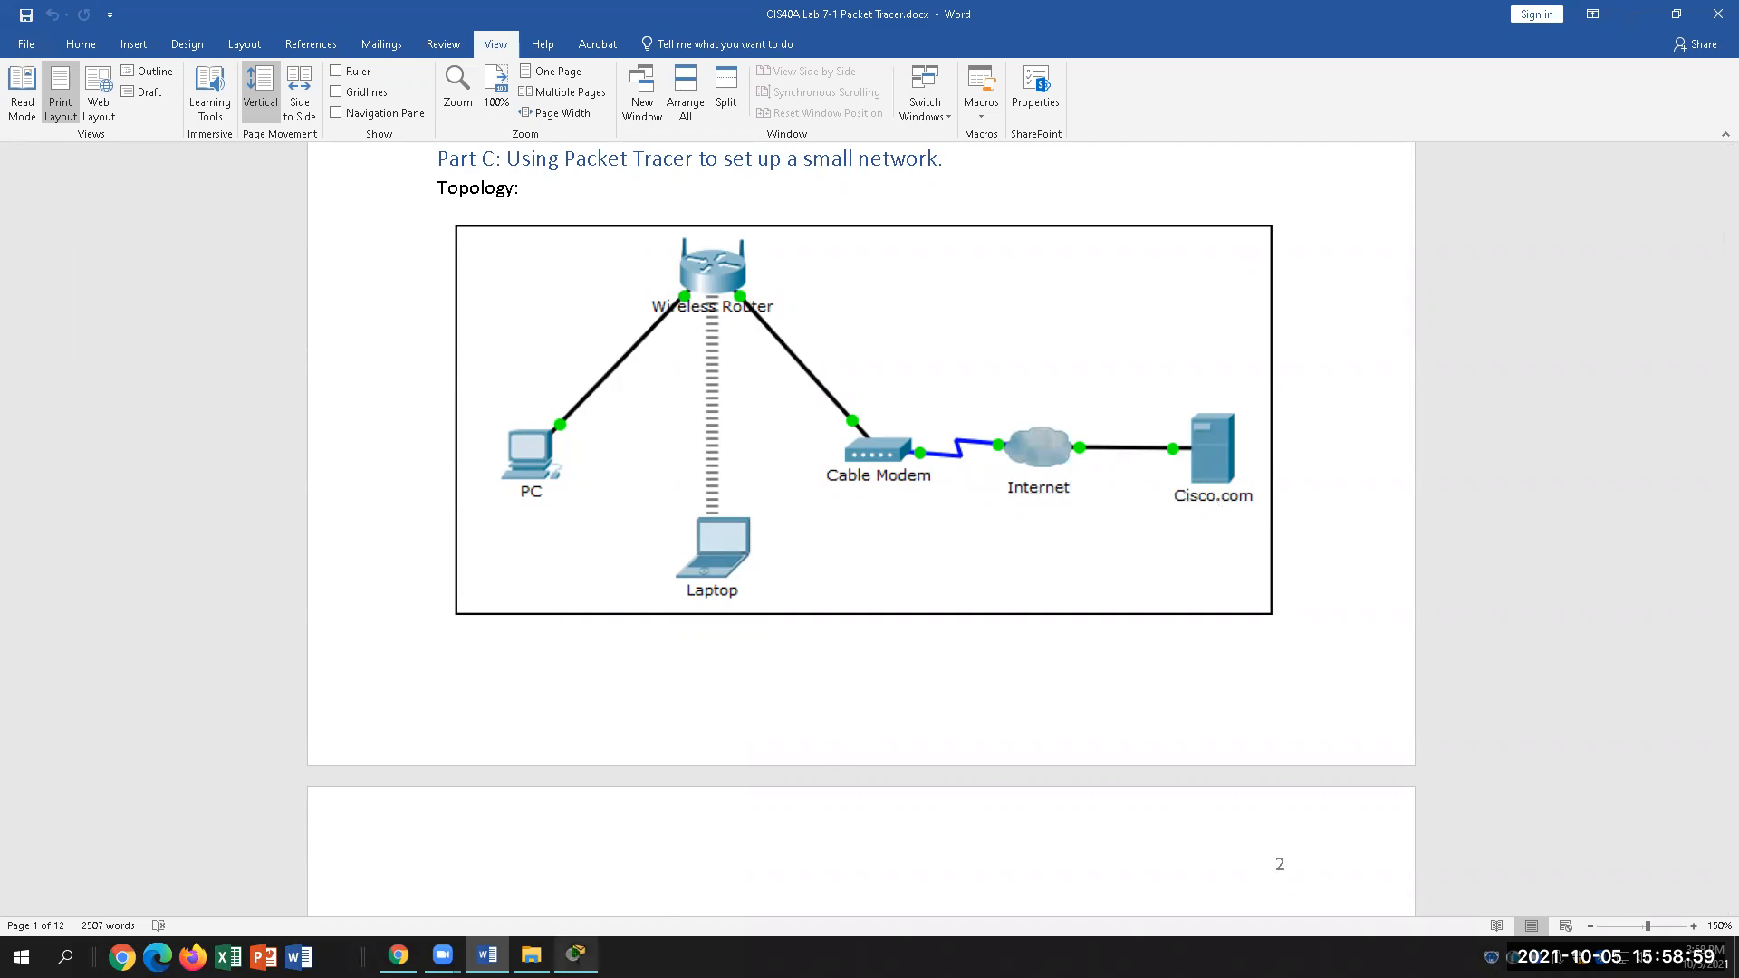
pyautogui.click(576, 955)
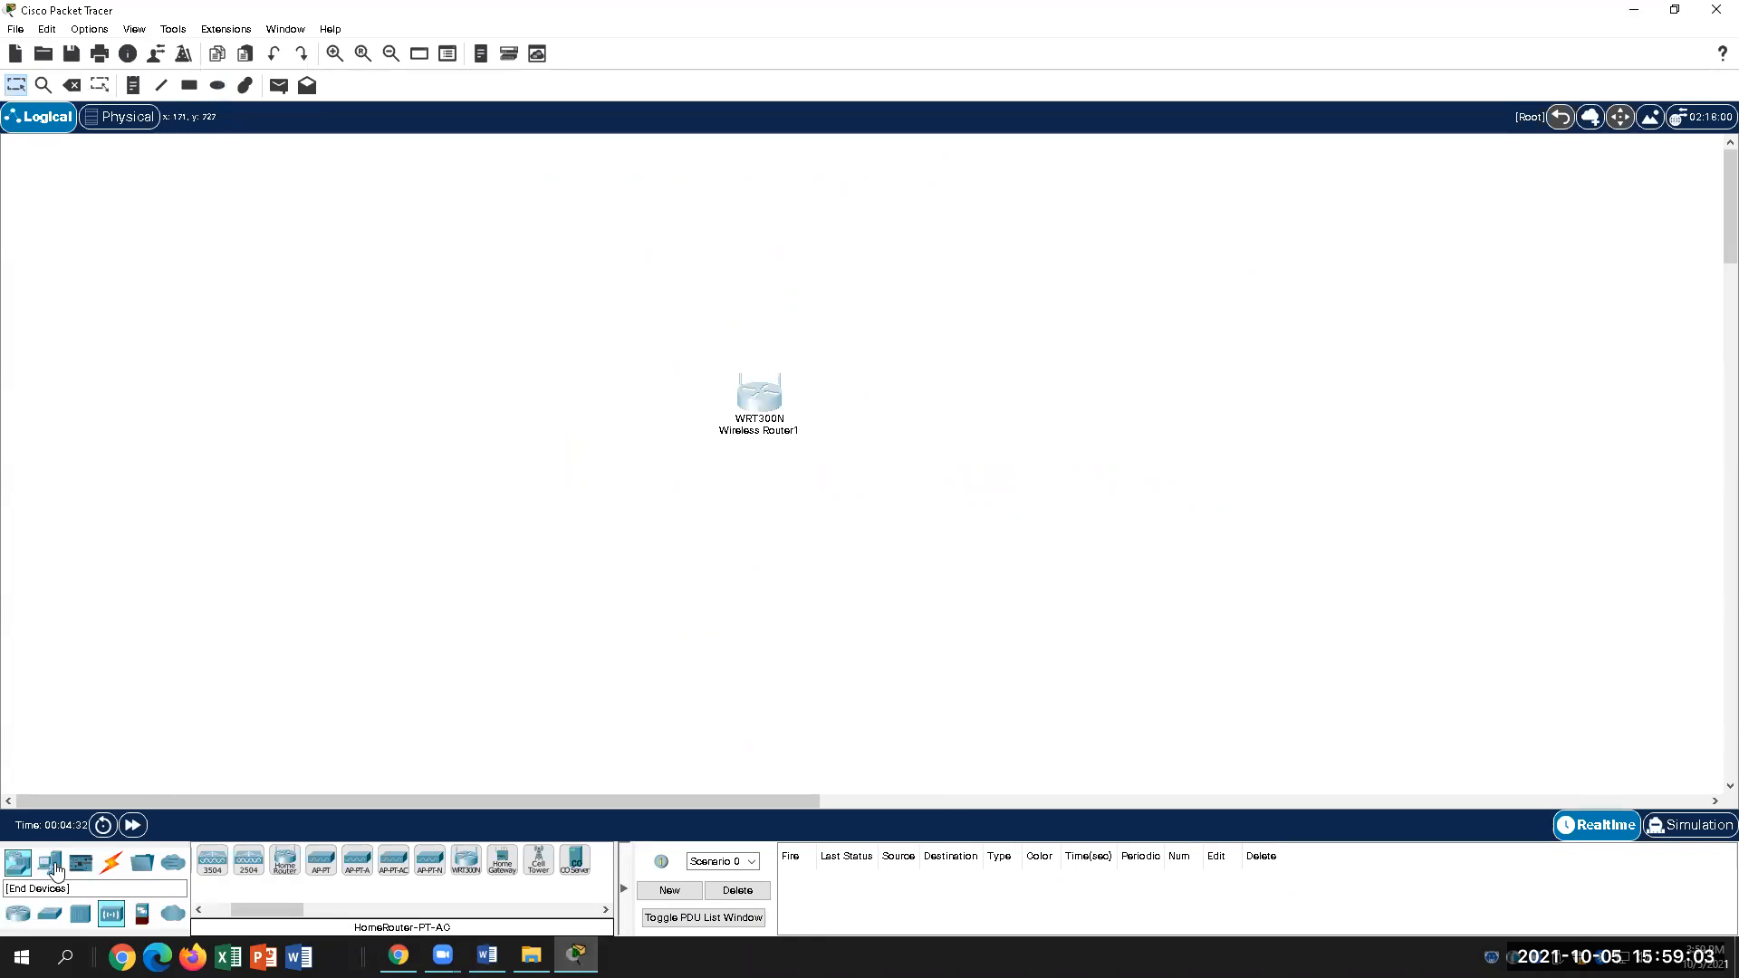
# Step: Add a PC (PC0) and a laptop (Laptop0) below the wireless router
pyautogui.click(52, 866)
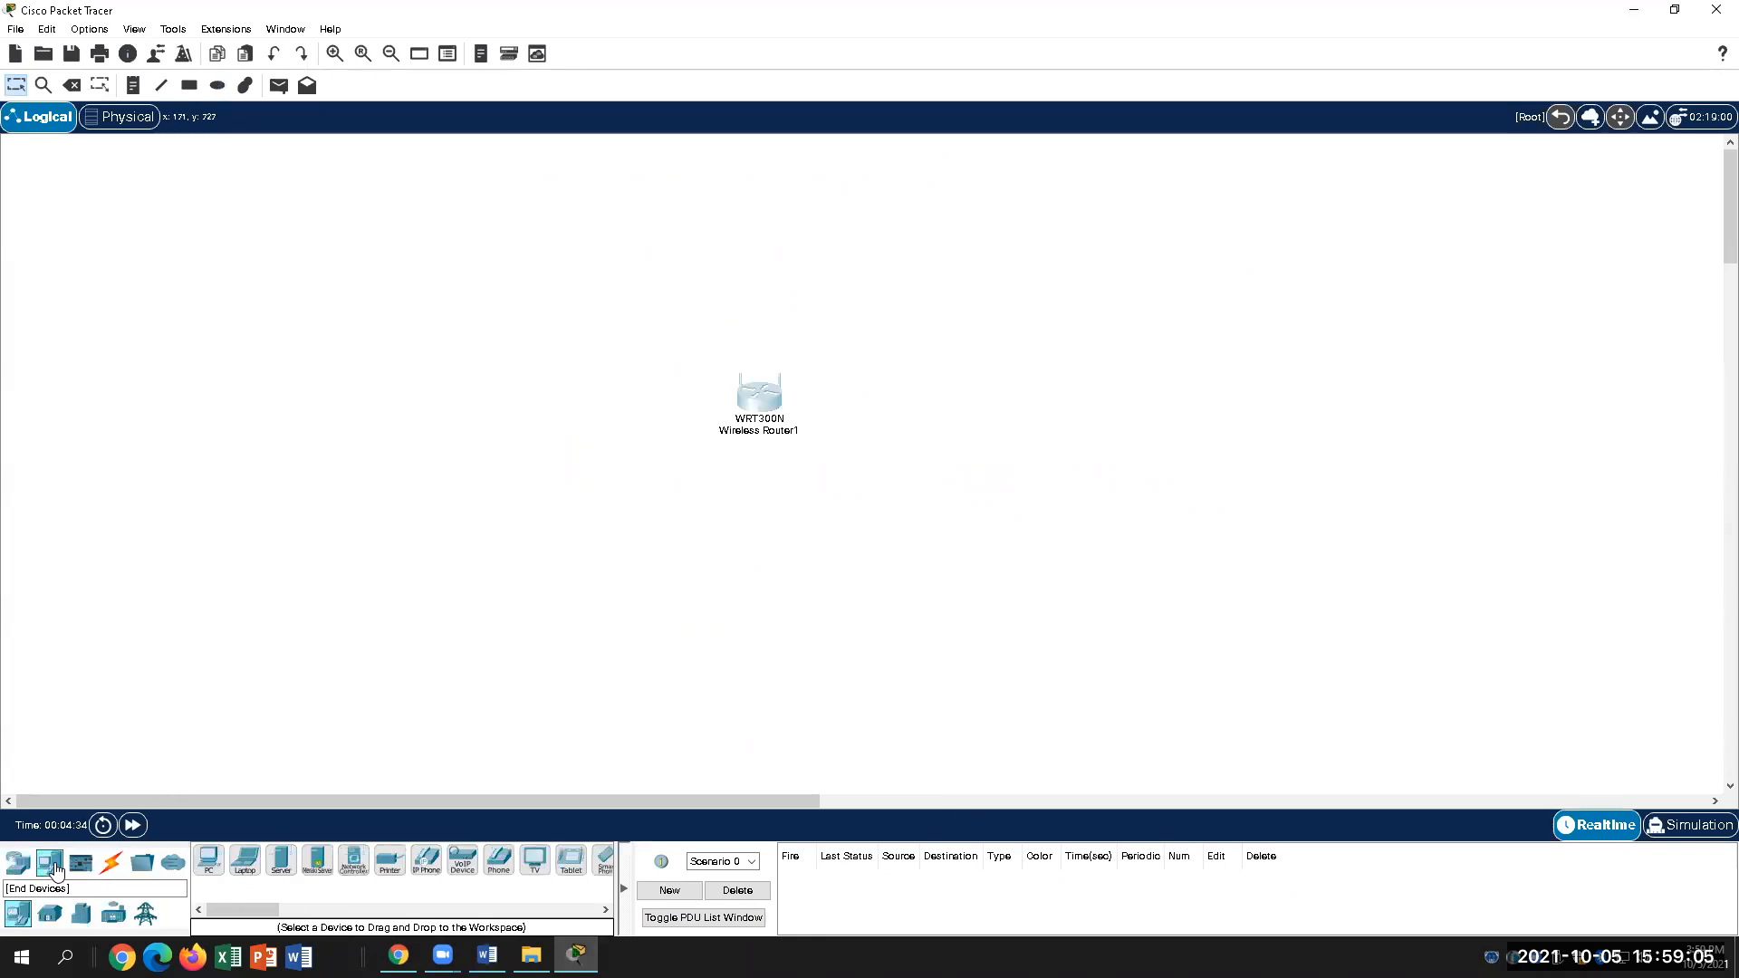
pyautogui.moveTo(208, 859); pyautogui.dragTo(466, 565)
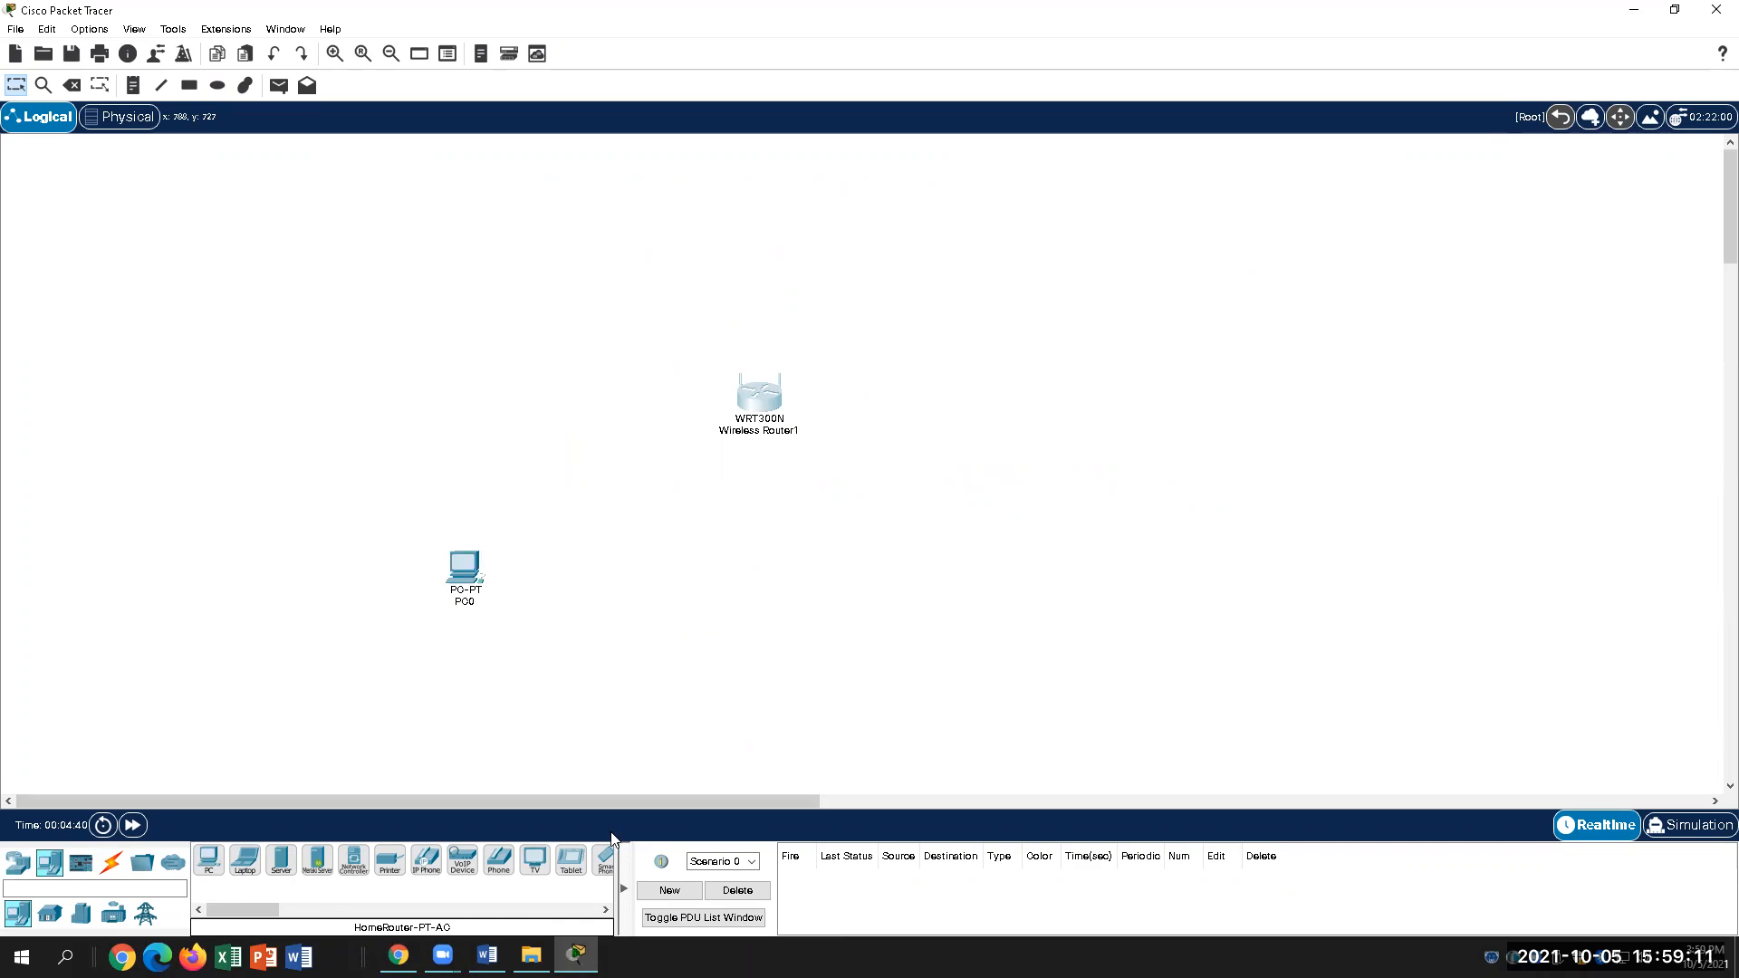
pyautogui.moveTo(245, 860); pyautogui.dragTo(744, 600)
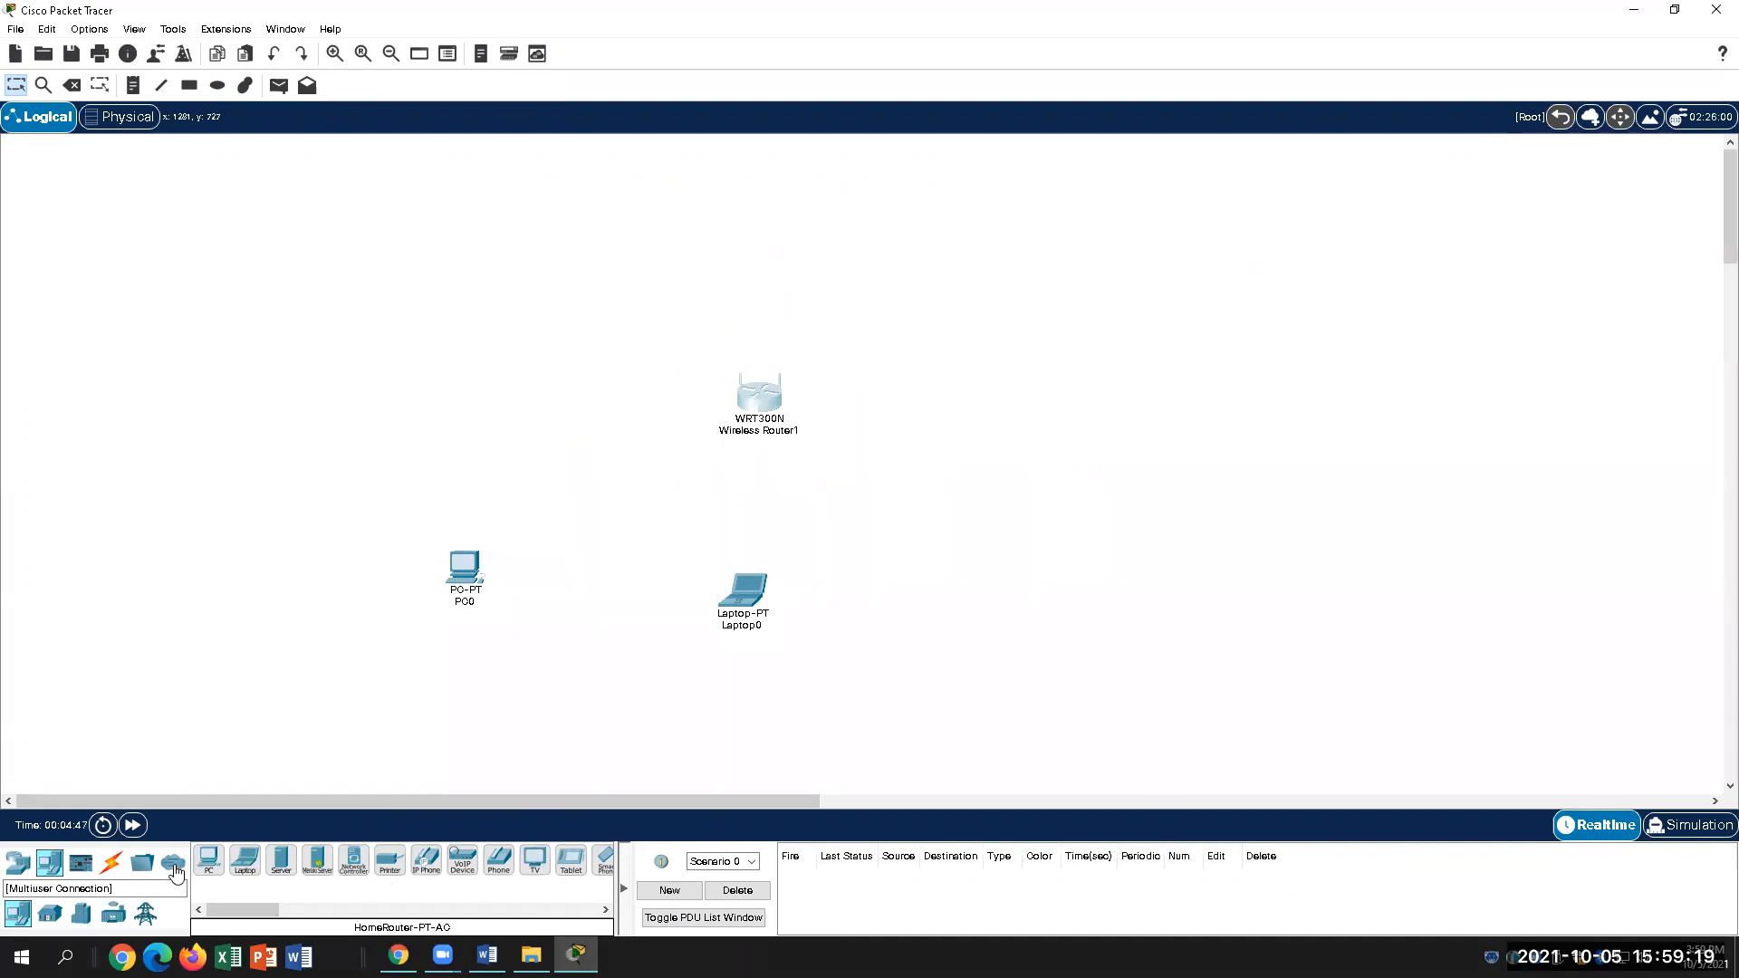
# Step: Place a WAN Emulation PT-Empty cloud (Cloud0) to the router's right
pyautogui.click(174, 865)
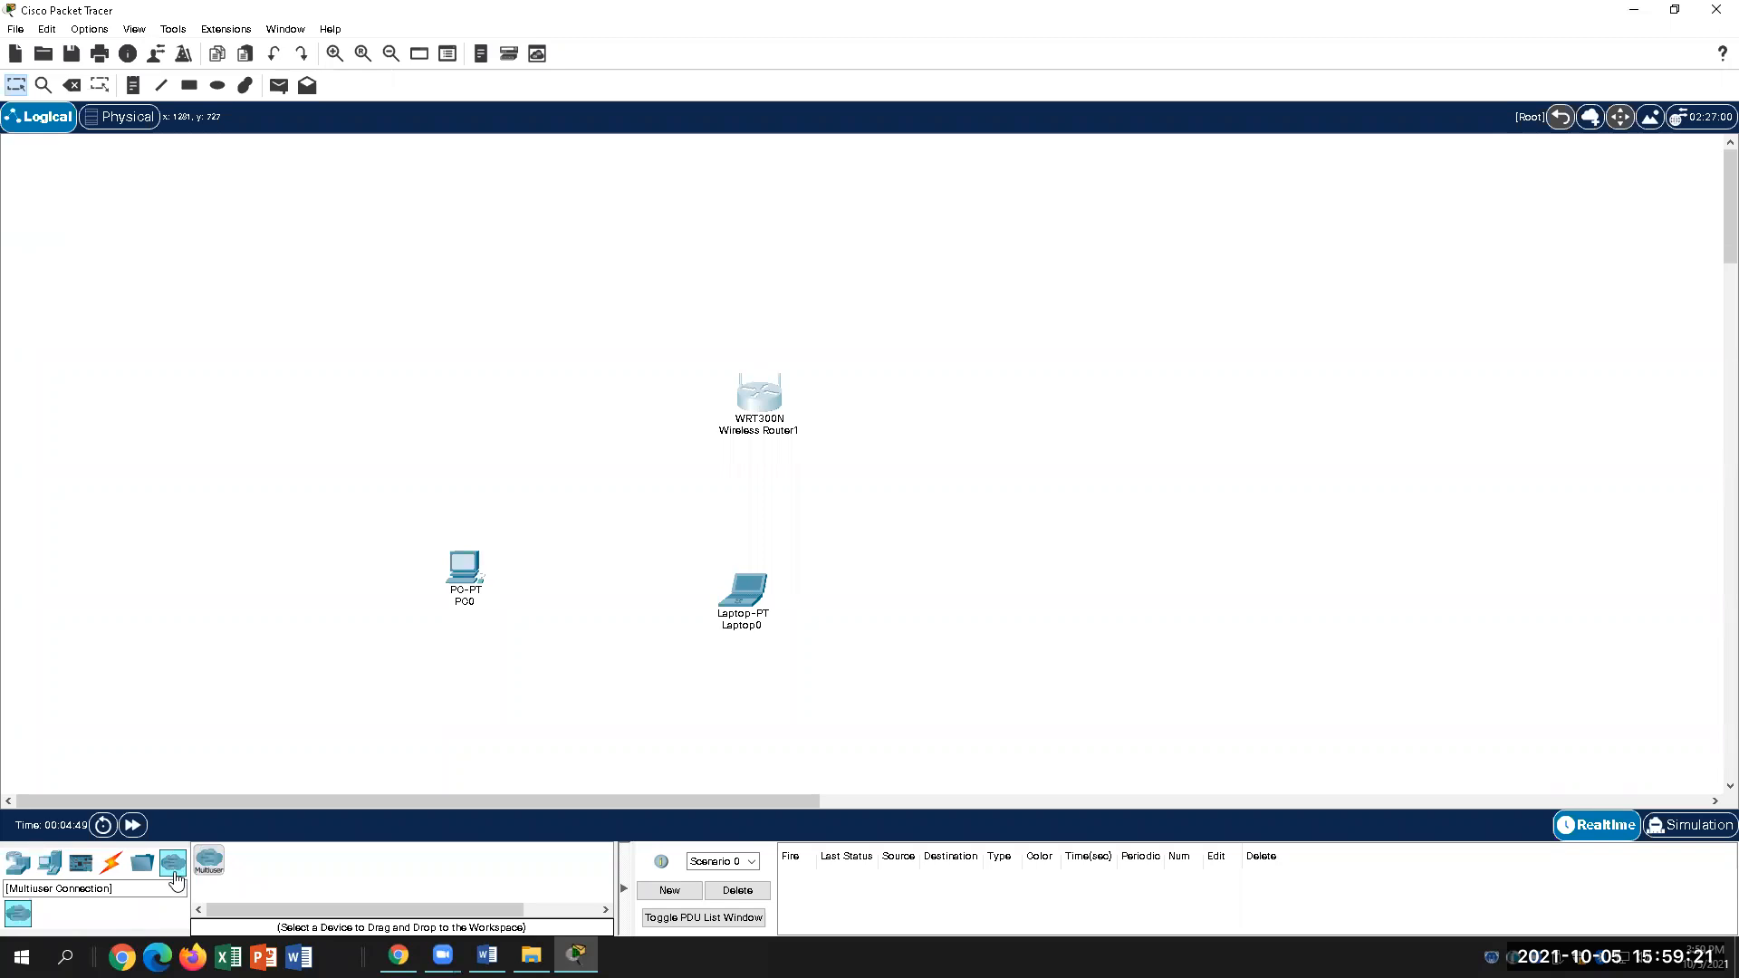
pyautogui.click(65, 870)
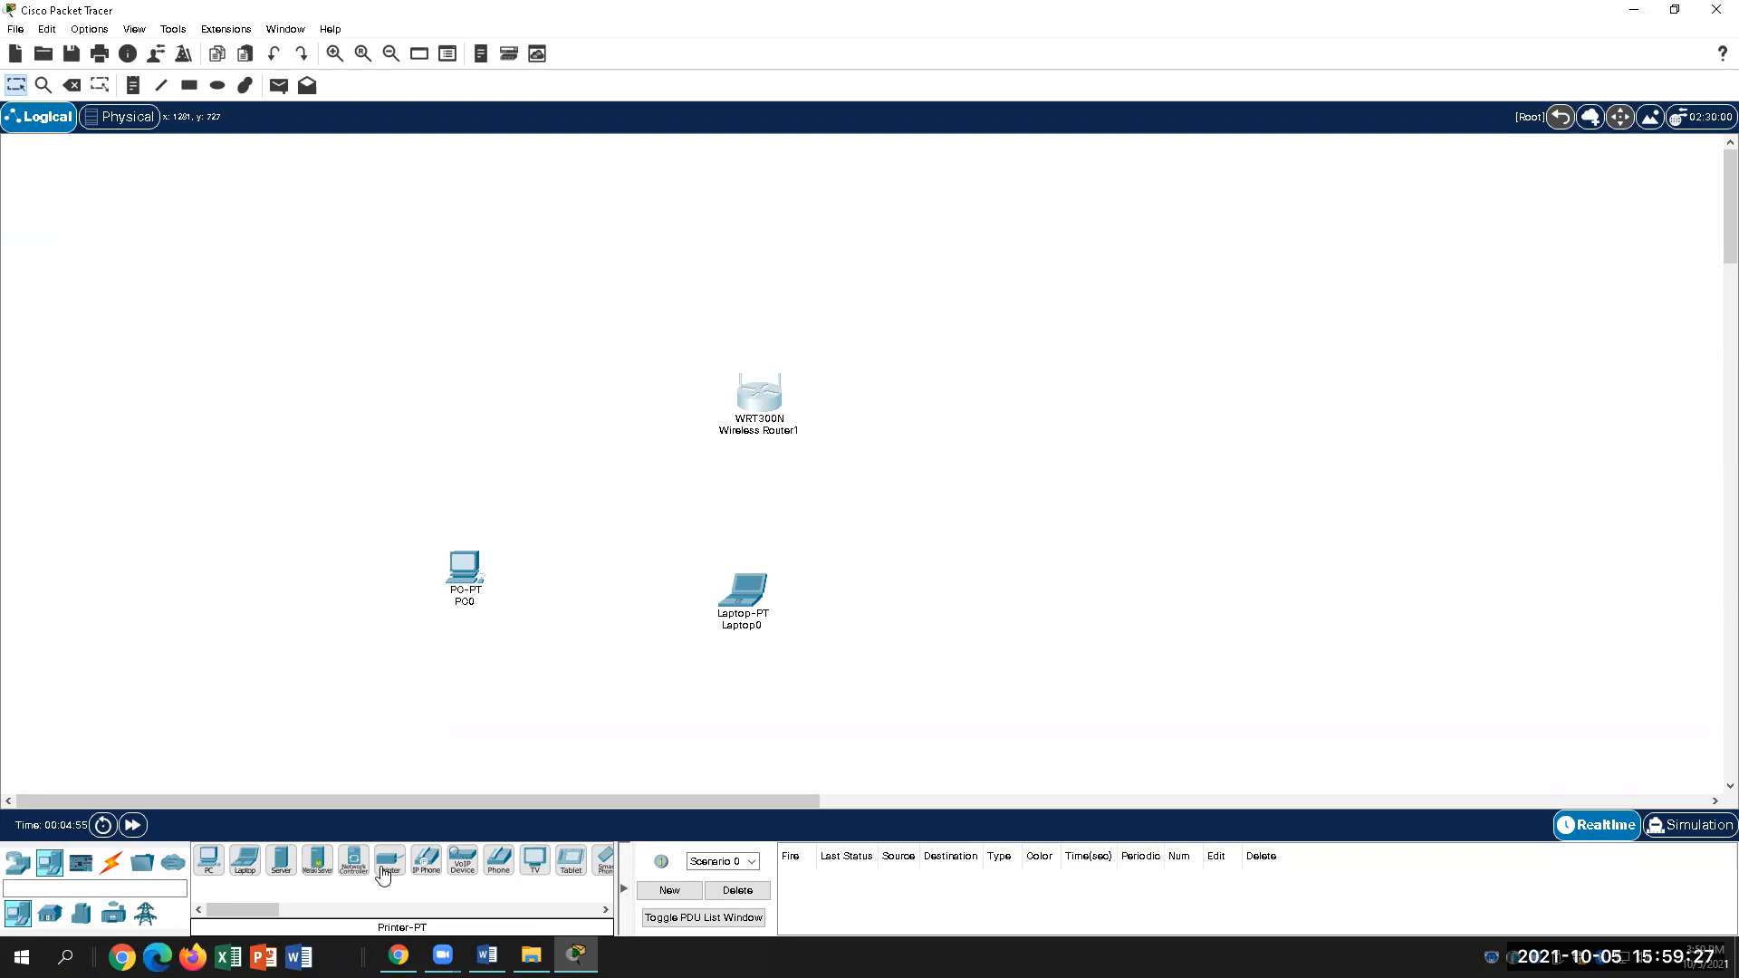
pyautogui.click(80, 863)
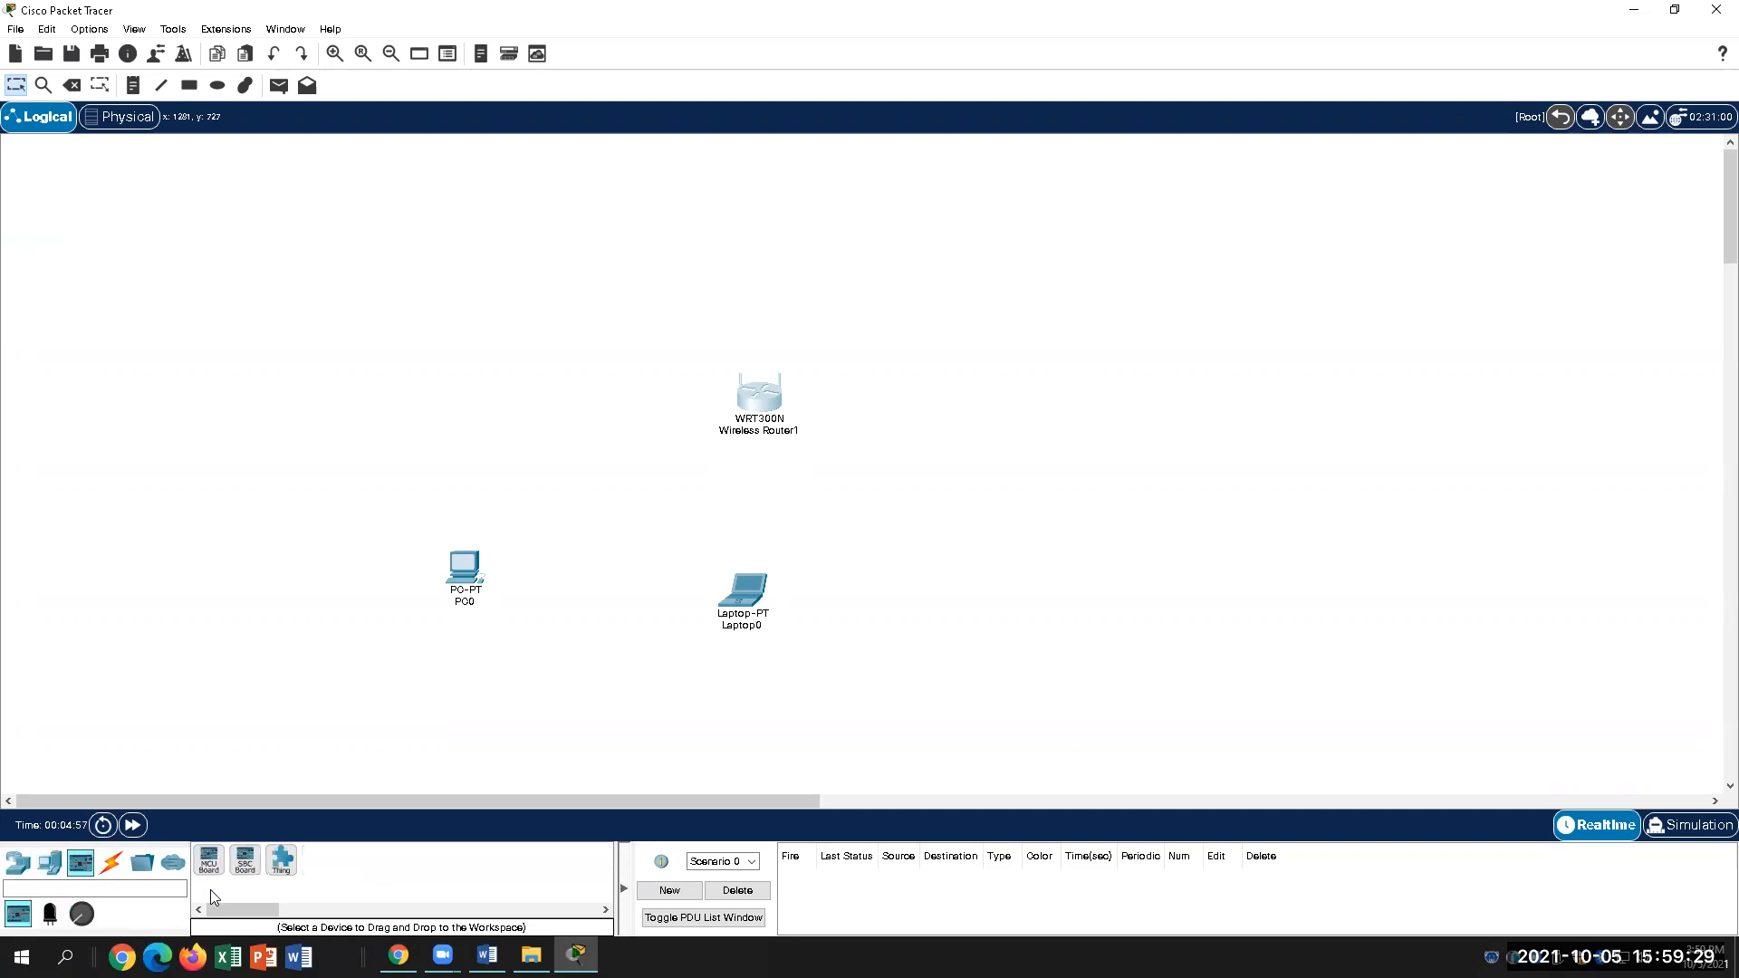
pyautogui.click(114, 868)
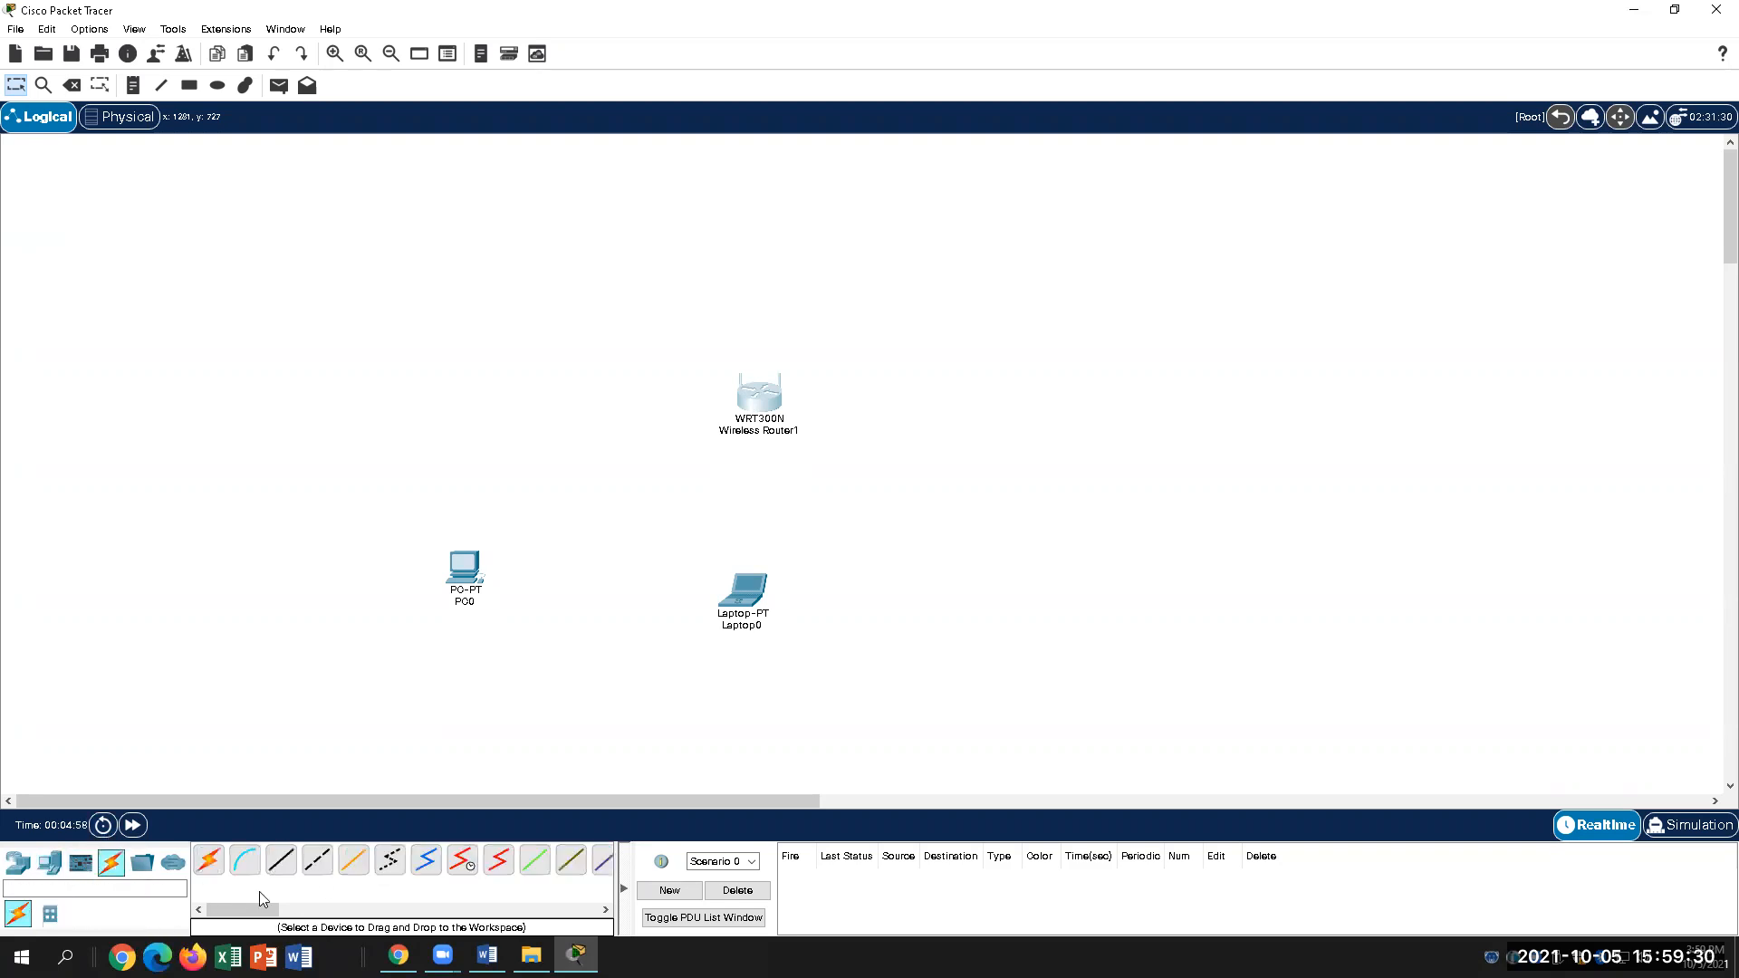
pyautogui.click(143, 865)
pyautogui.click(175, 866)
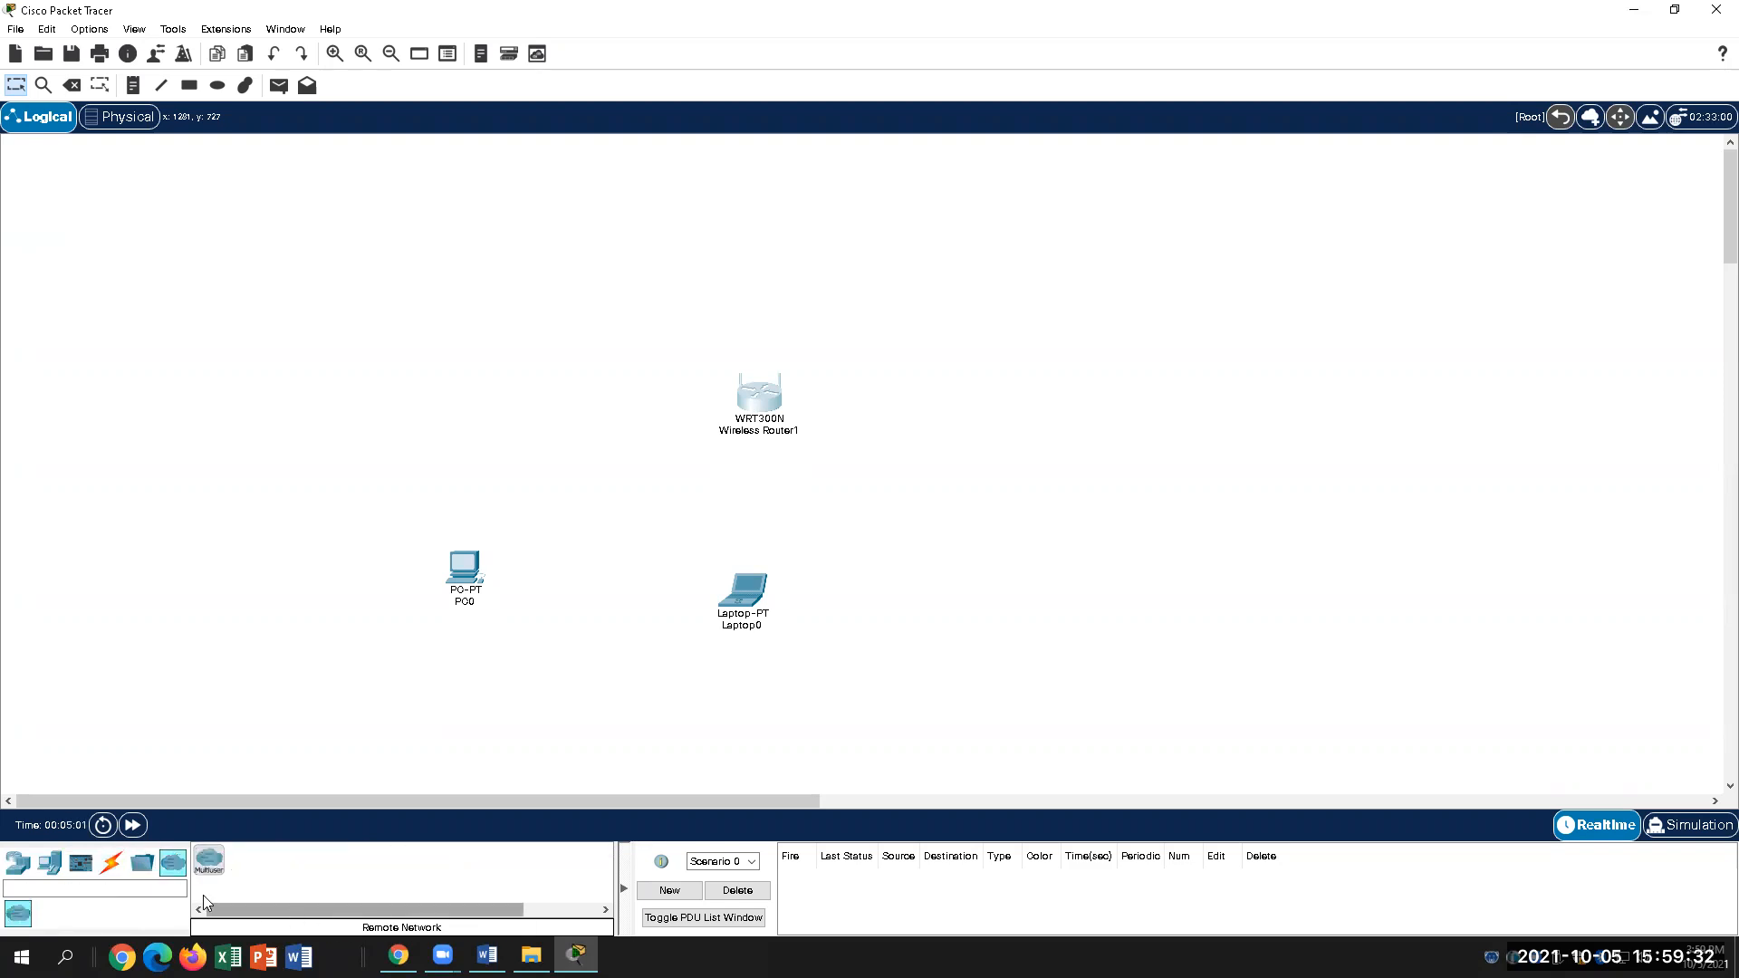
pyautogui.click(18, 867)
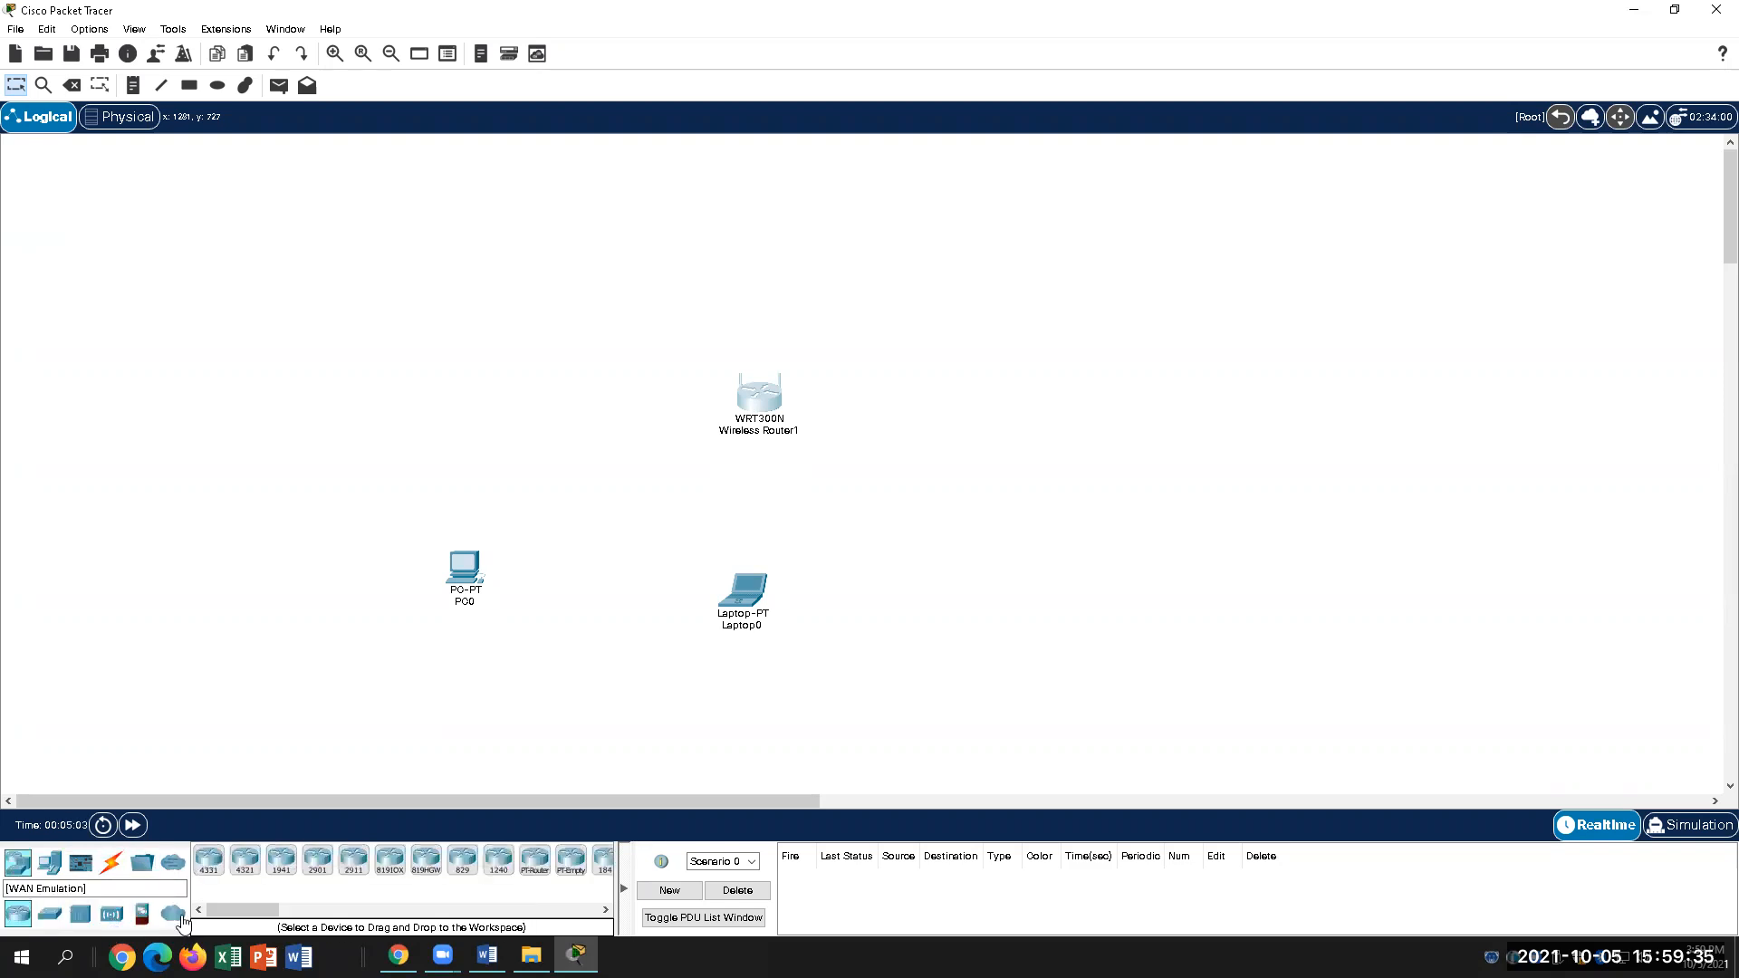
pyautogui.click(173, 916)
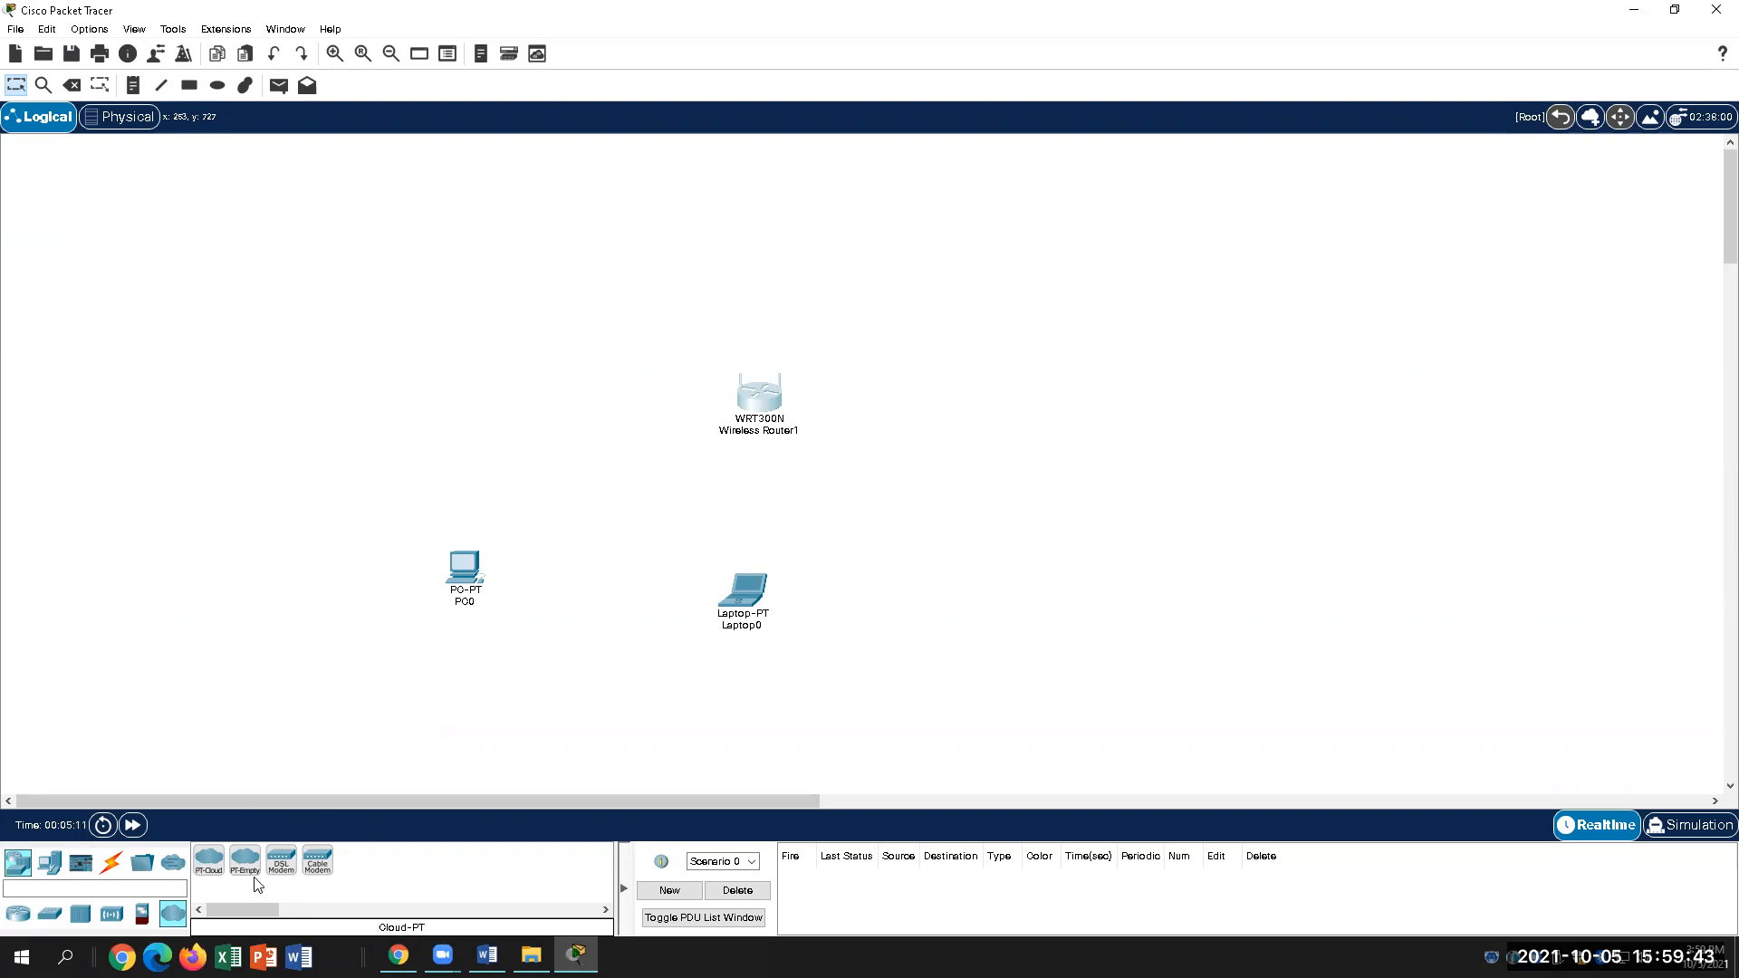
pyautogui.moveTo(246, 863); pyautogui.dragTo(1064, 495)
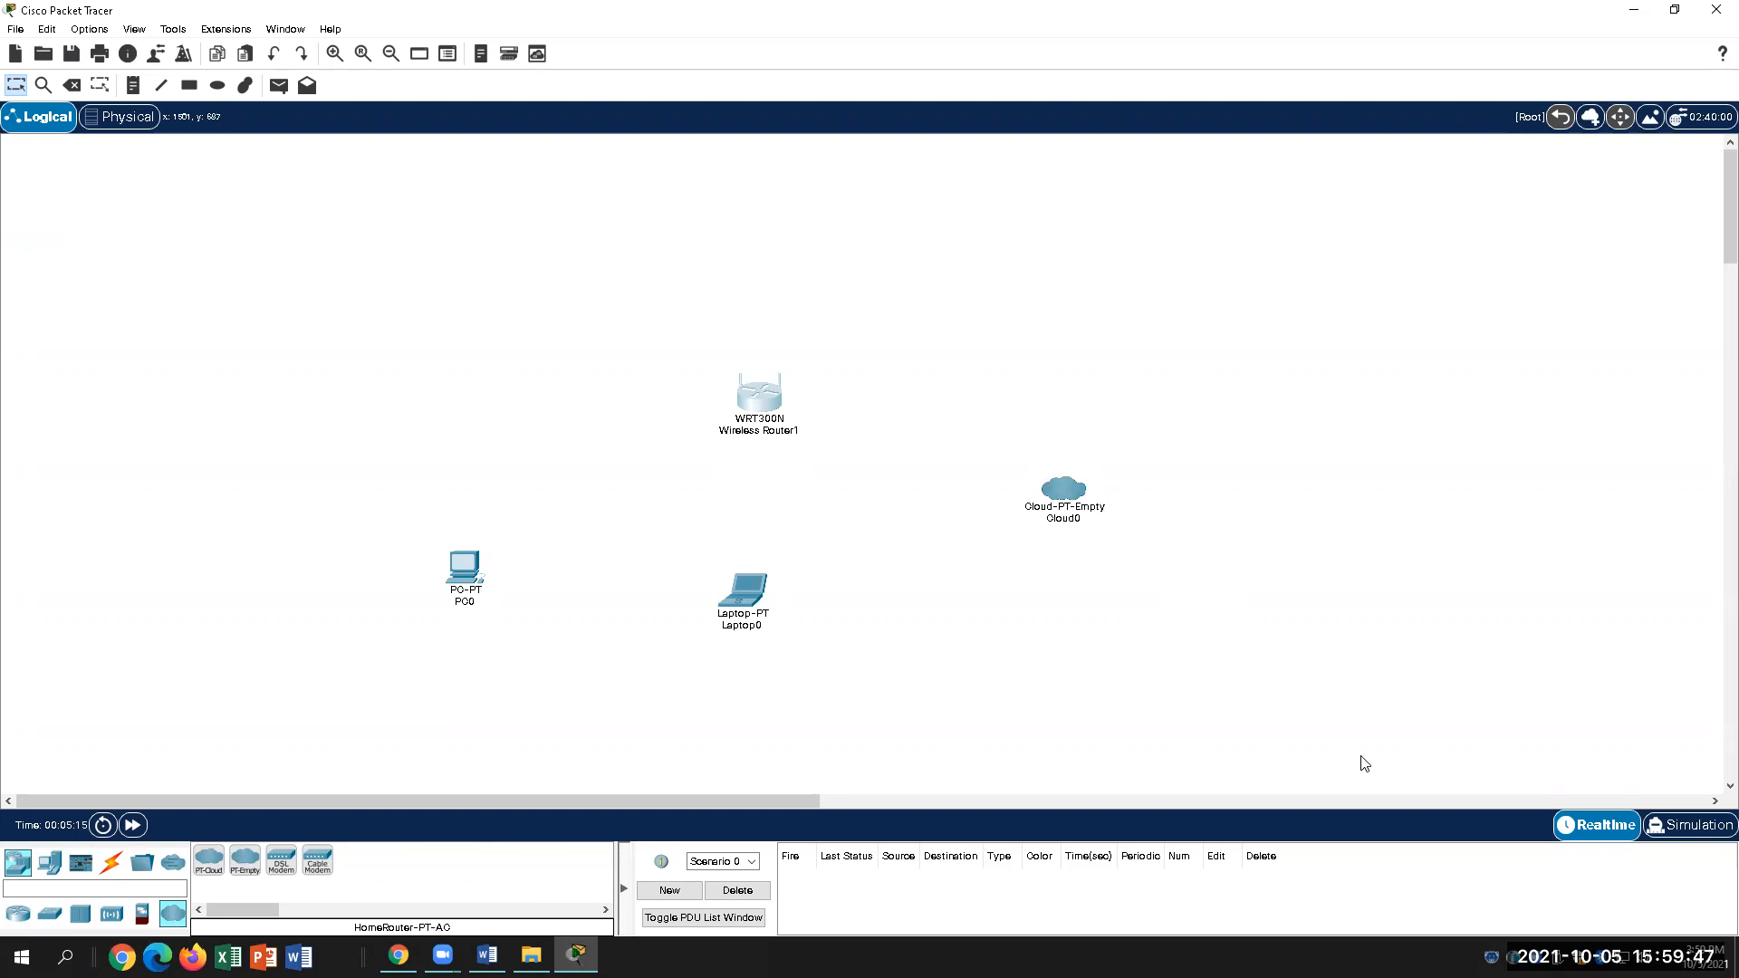
pyautogui.moveTo(1067, 500); pyautogui.dragTo(1048, 412)
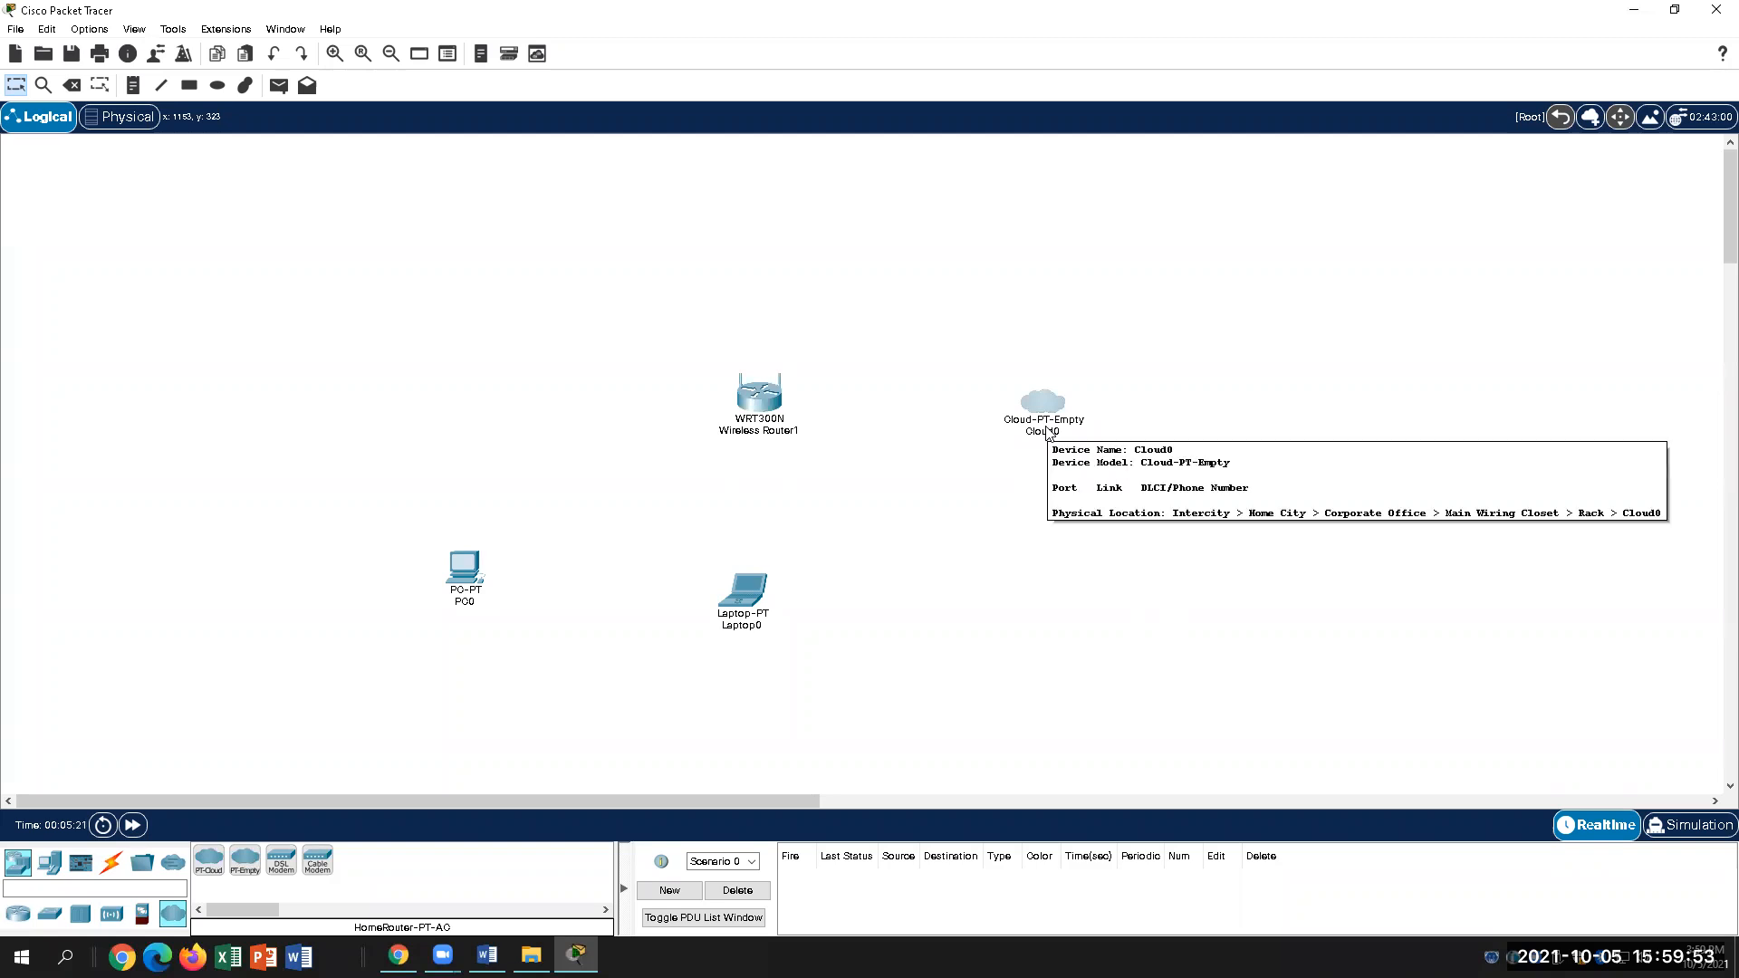
# Step: Rename Cloud0 to Internet
pyautogui.click(1048, 432)
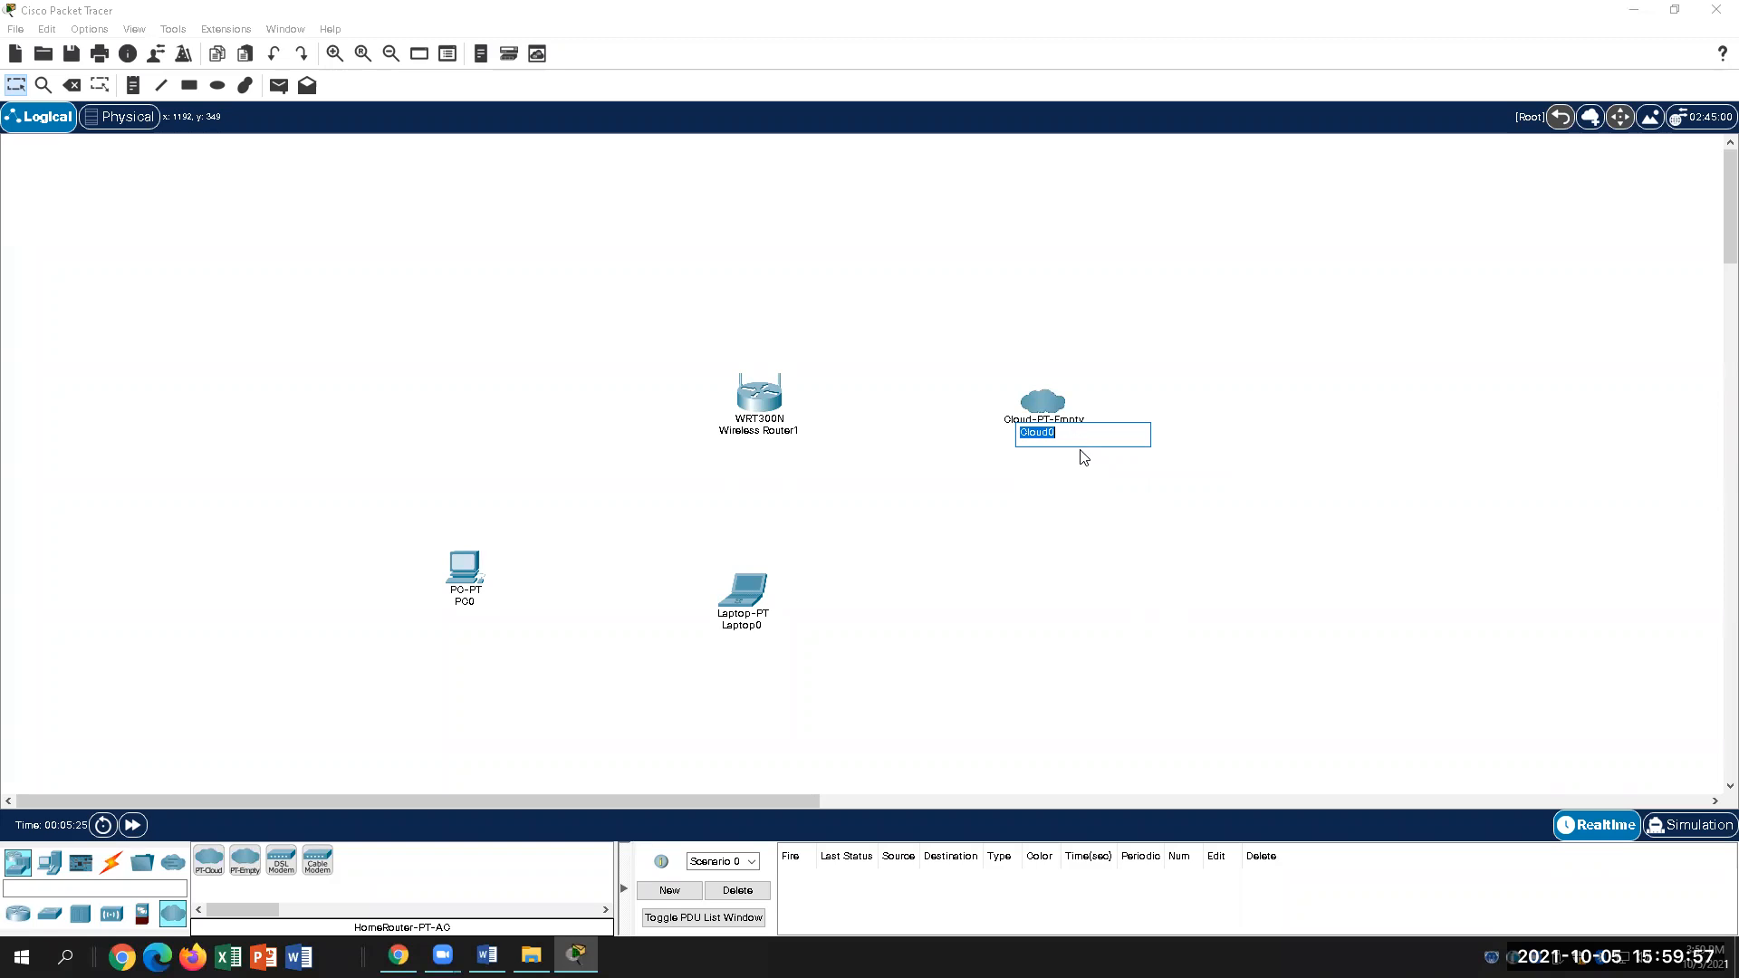
pyautogui.write('Internet')
pyautogui.click(1062, 495)
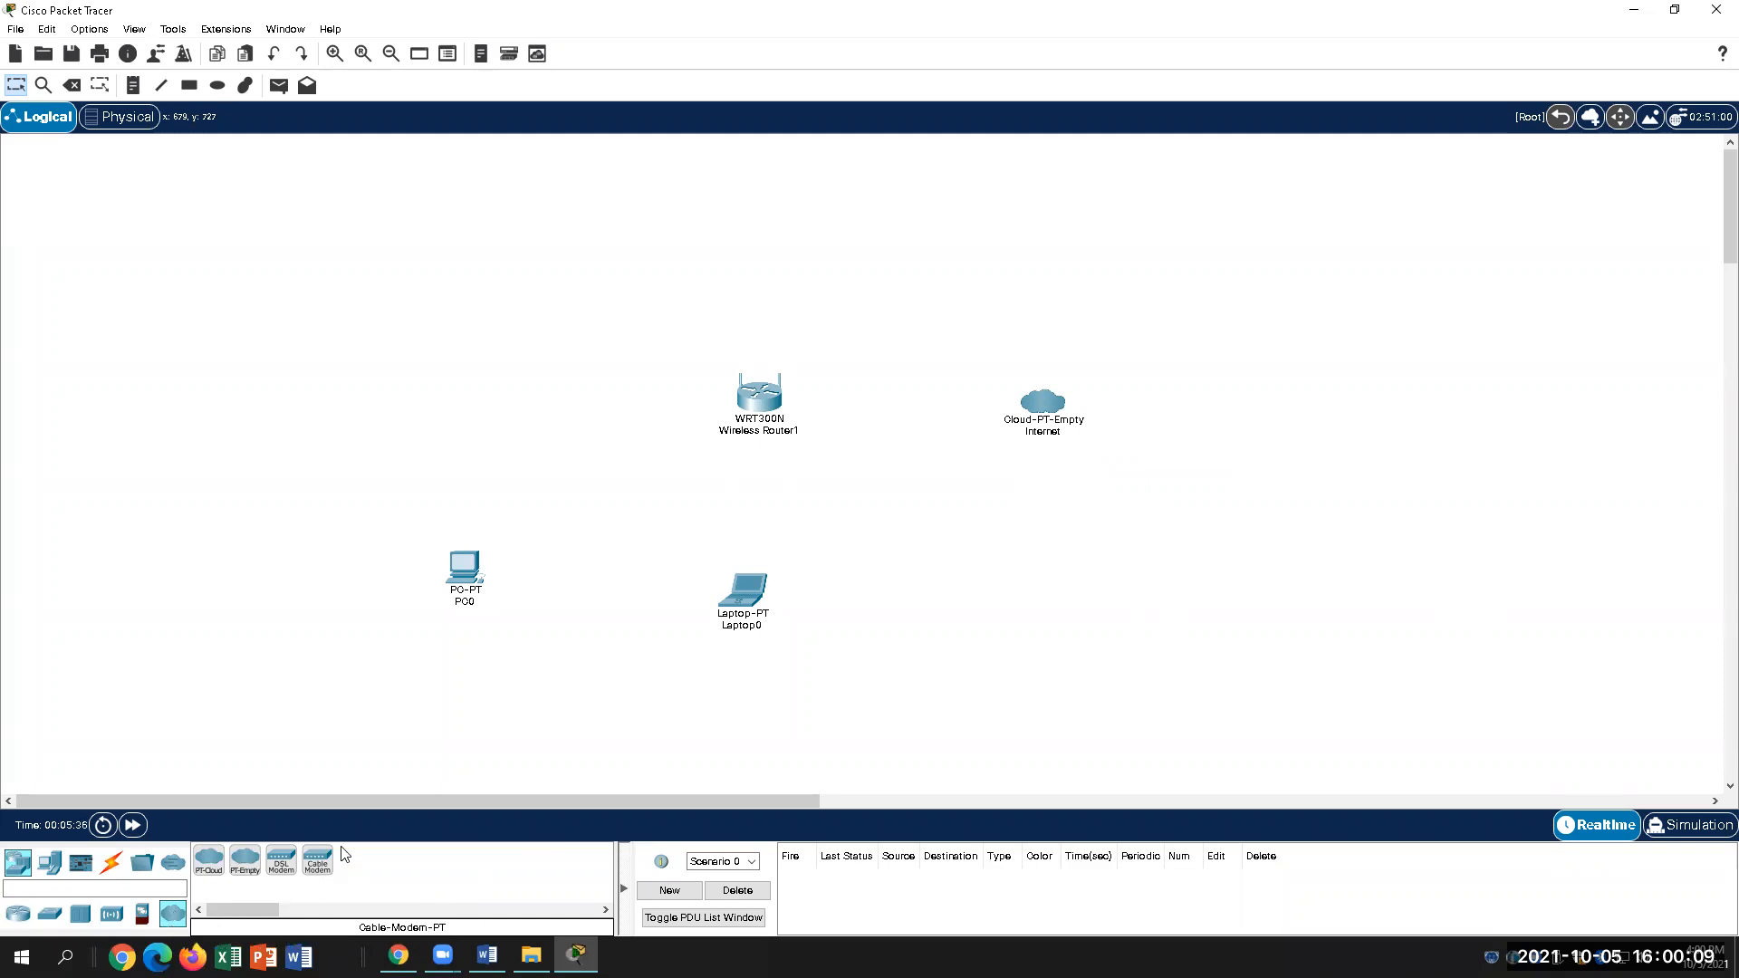
# Step: Add Cable Modem0 between the router and the Internet cloud, then bring up Word's topology
pyautogui.moveTo(314, 874); pyautogui.dragTo(943, 493)
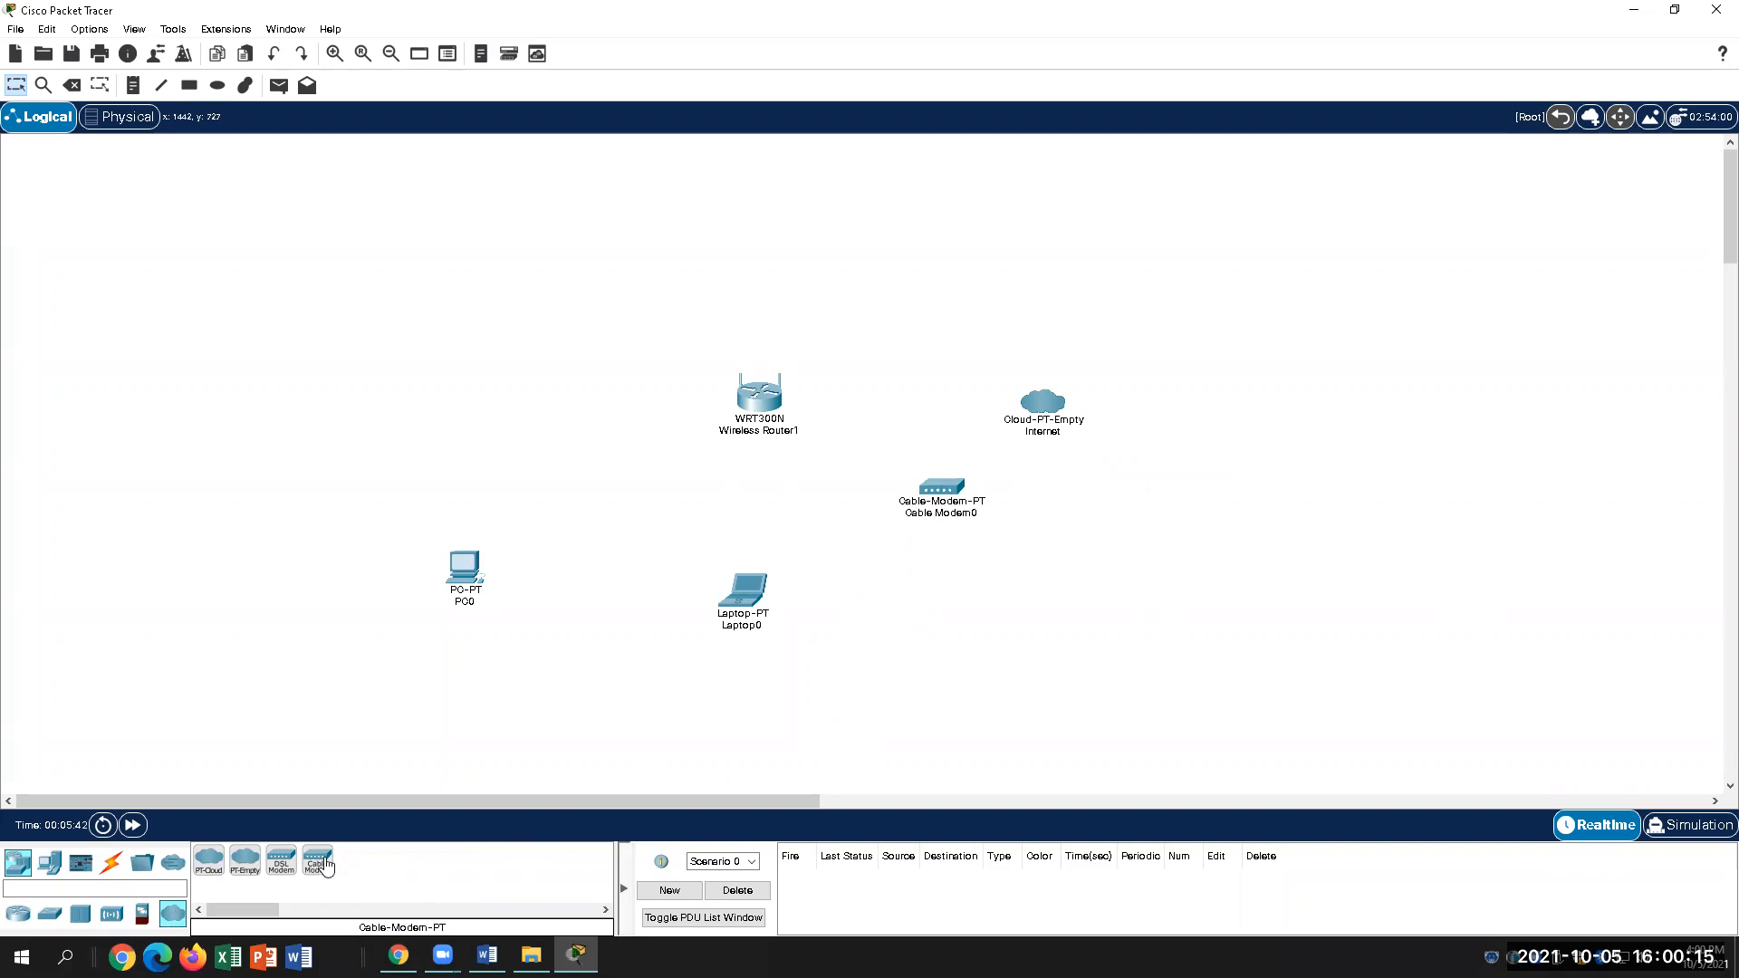
pyautogui.moveTo(956, 511)
pyautogui.mouseDown()
pyautogui.moveTo(942, 477)
pyautogui.moveTo(938, 496)
pyautogui.mouseUp()
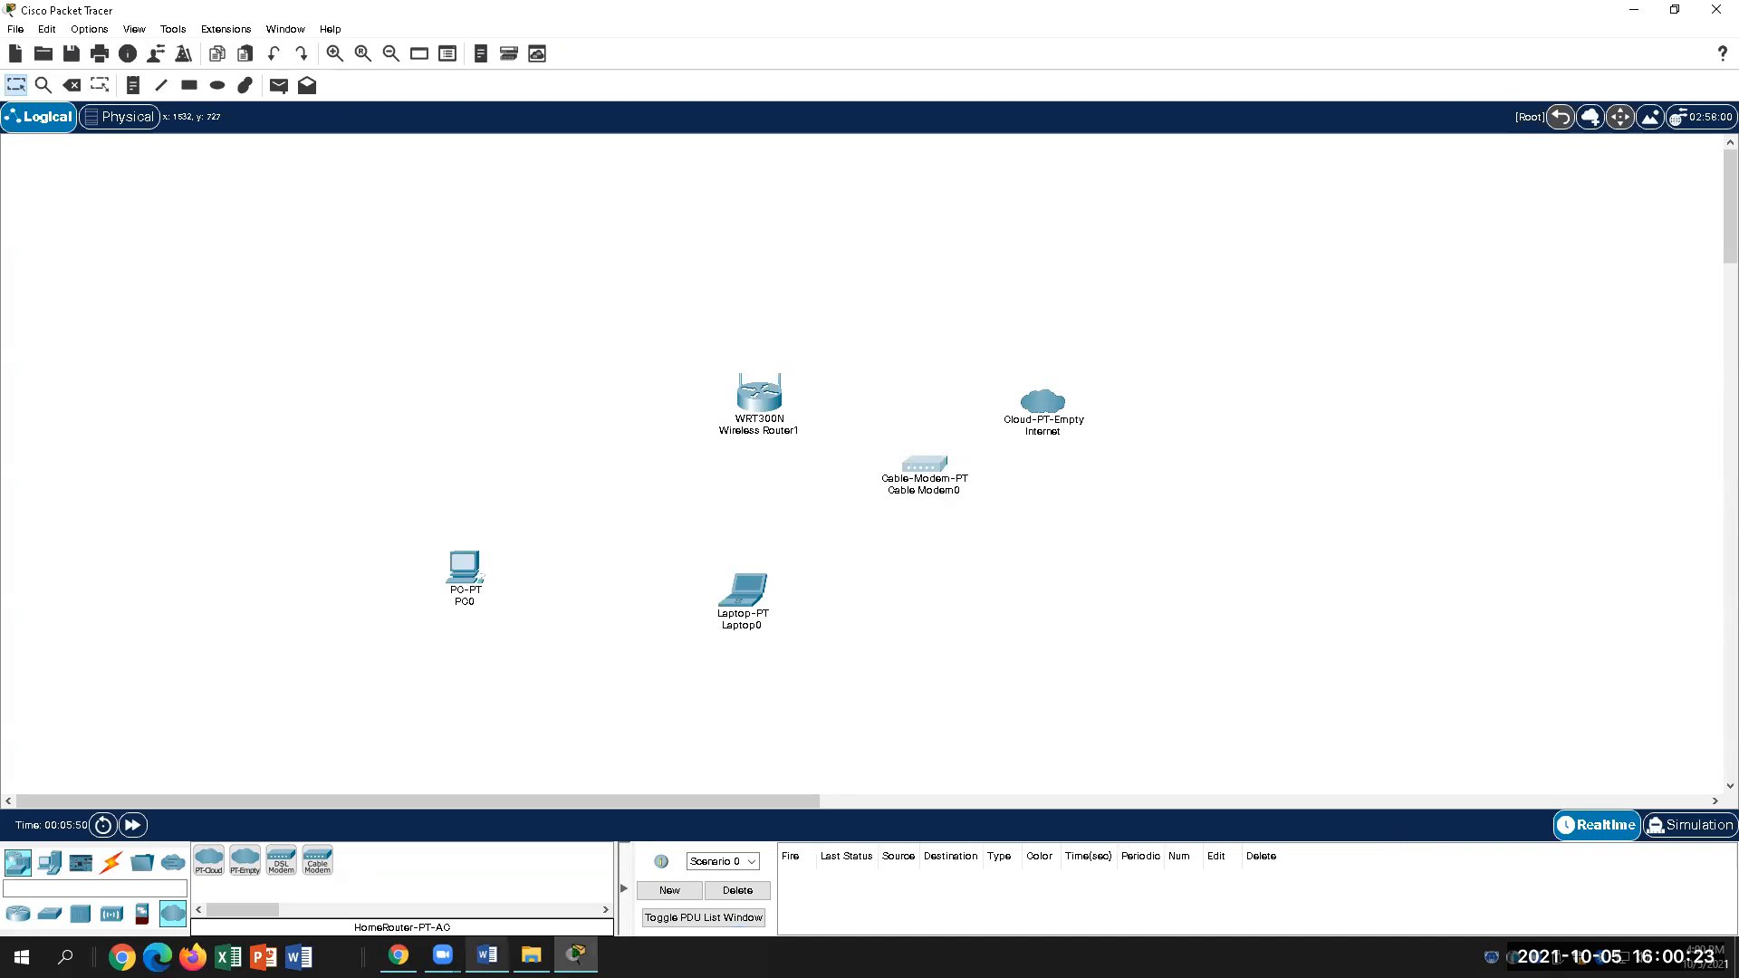
pyautogui.click(488, 956)
pyautogui.scroll(-1, 1163, 753)
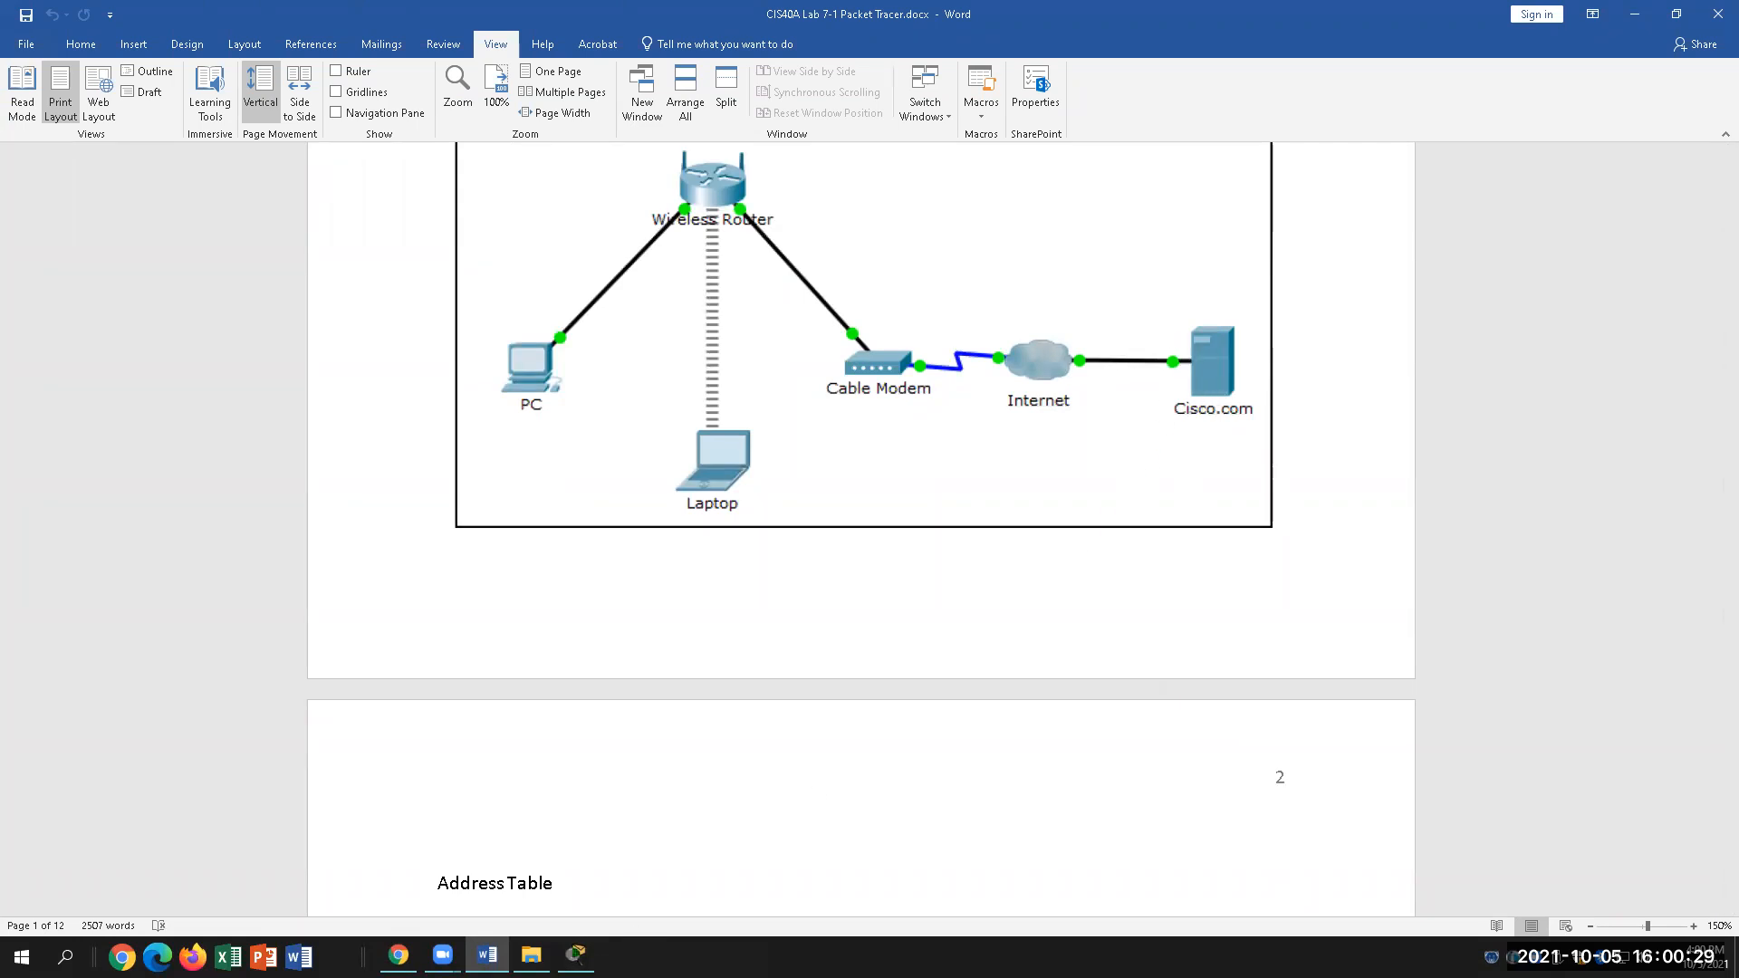
# Step: Add Server0, line up Cable Modem0, Server0 and Internet in a row, then show Word's Address Table
pyautogui.click(576, 956)
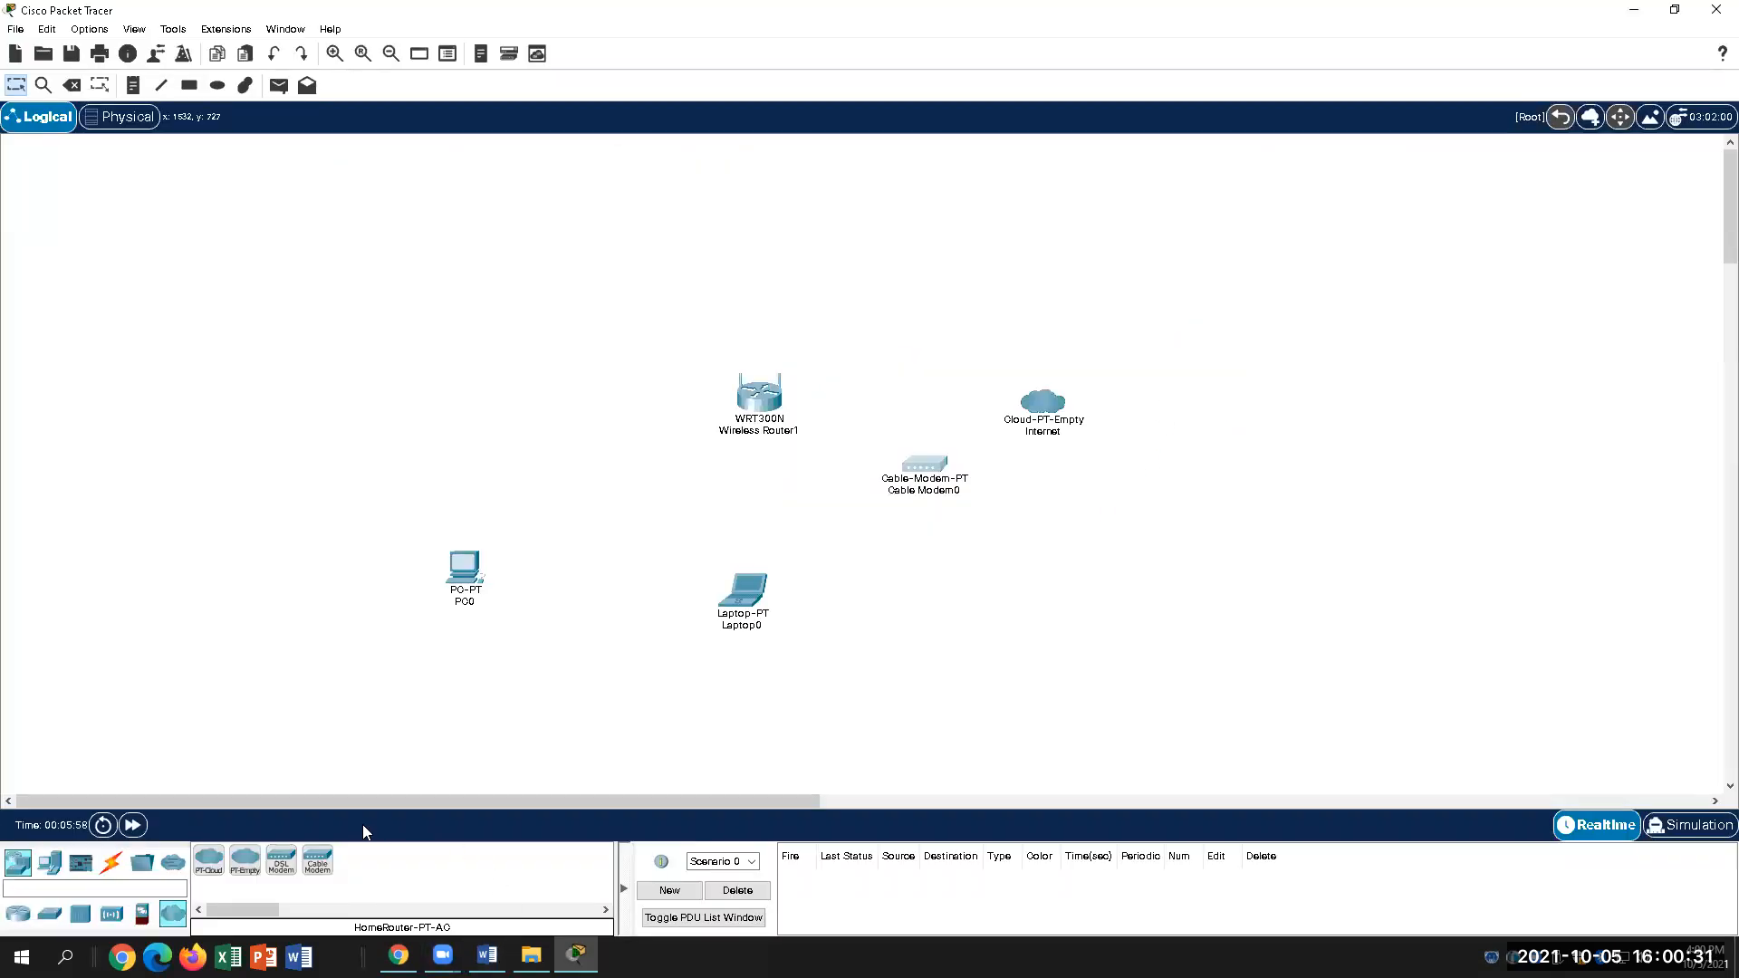
pyautogui.click(20, 864)
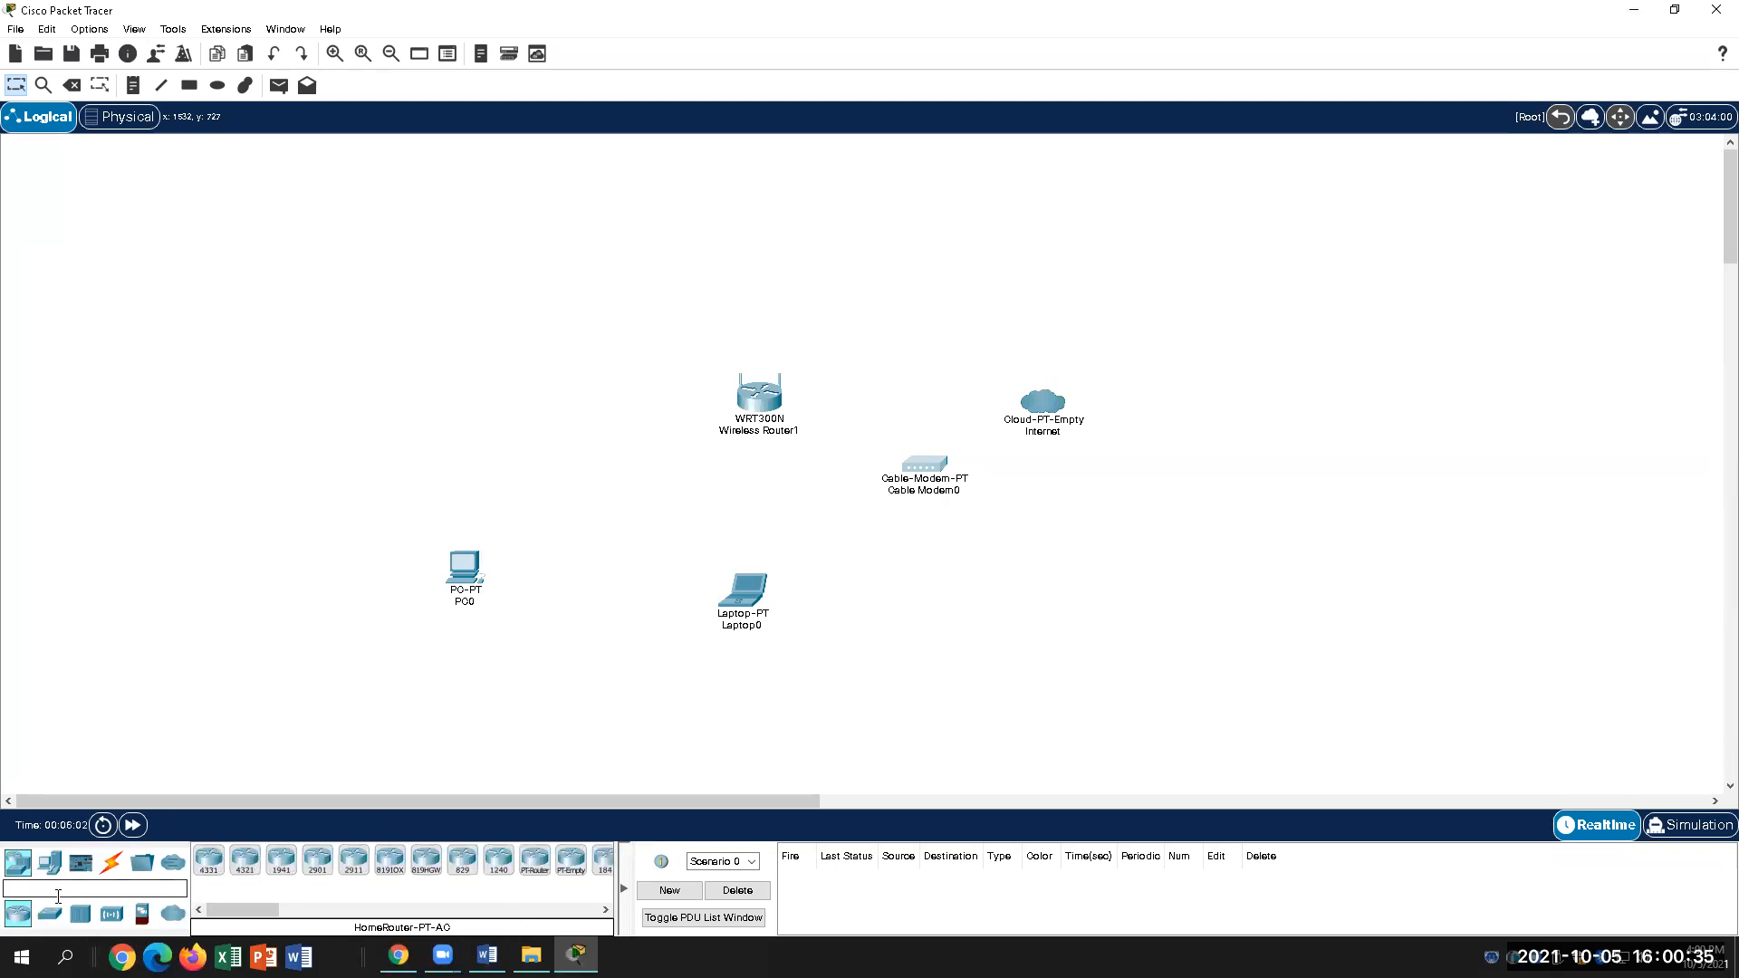
pyautogui.click(50, 862)
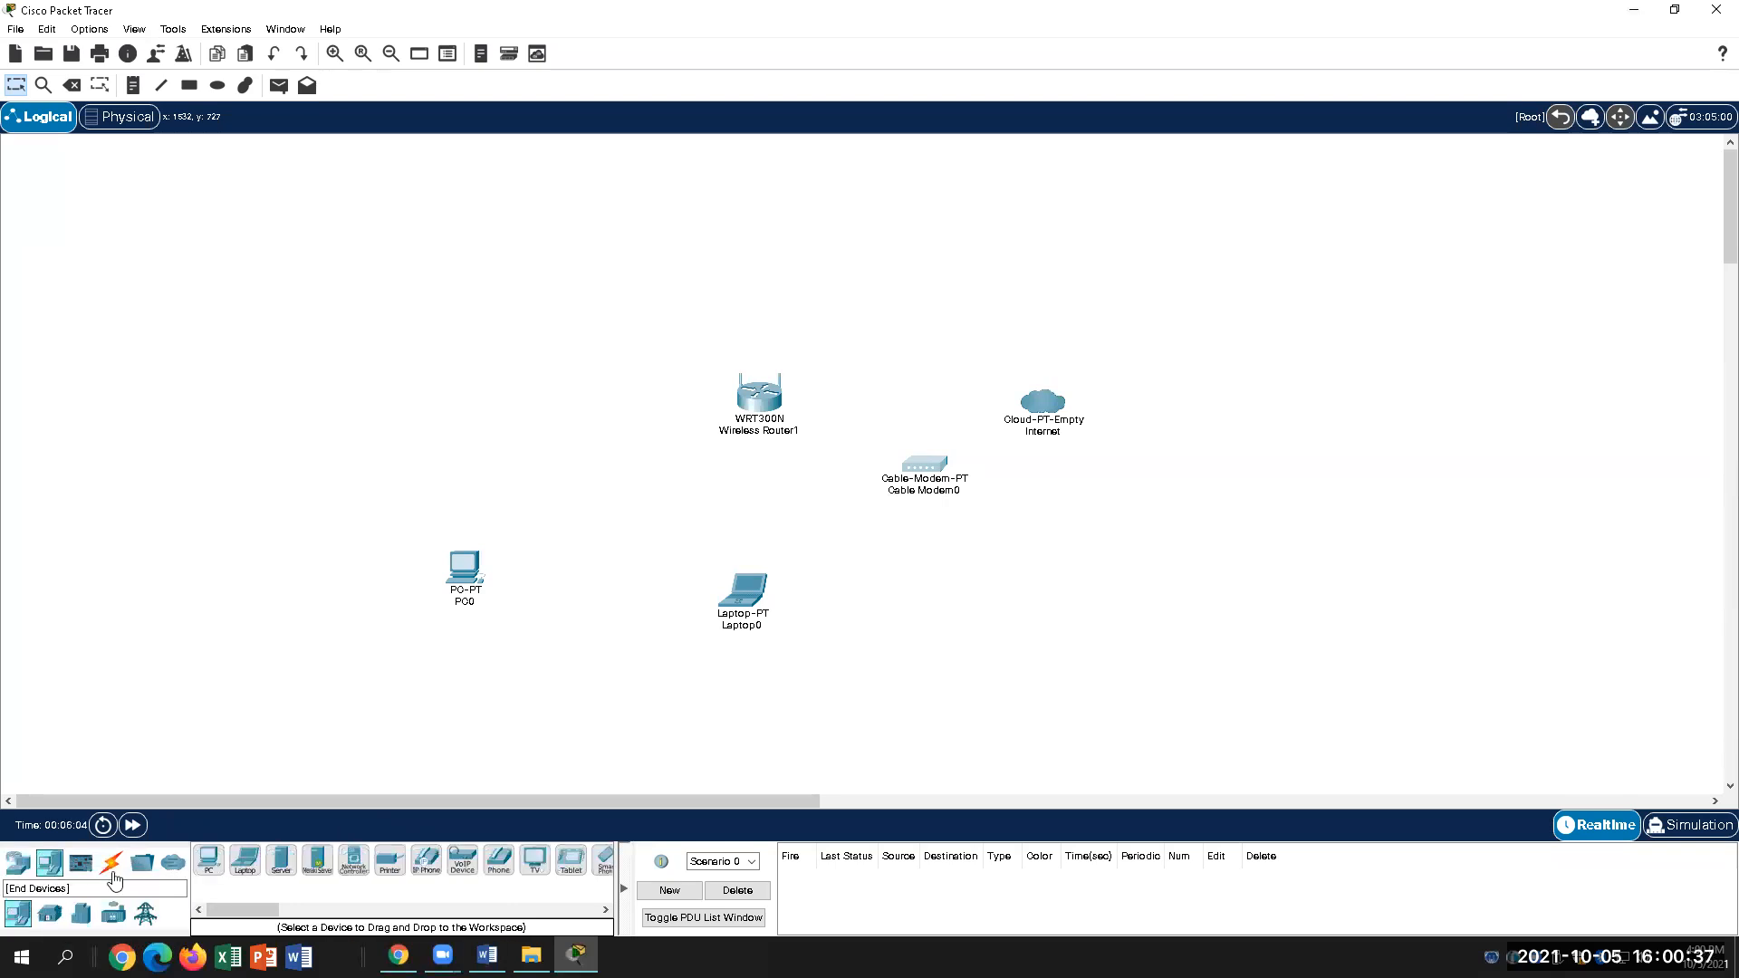
pyautogui.moveTo(390, 861); pyautogui.dragTo(1032, 518)
pyautogui.moveTo(1052, 400); pyautogui.dragTo(1318, 453)
pyautogui.moveTo(1029, 510); pyautogui.dragTo(1143, 466)
pyautogui.moveTo(939, 471); pyautogui.dragTo(984, 468)
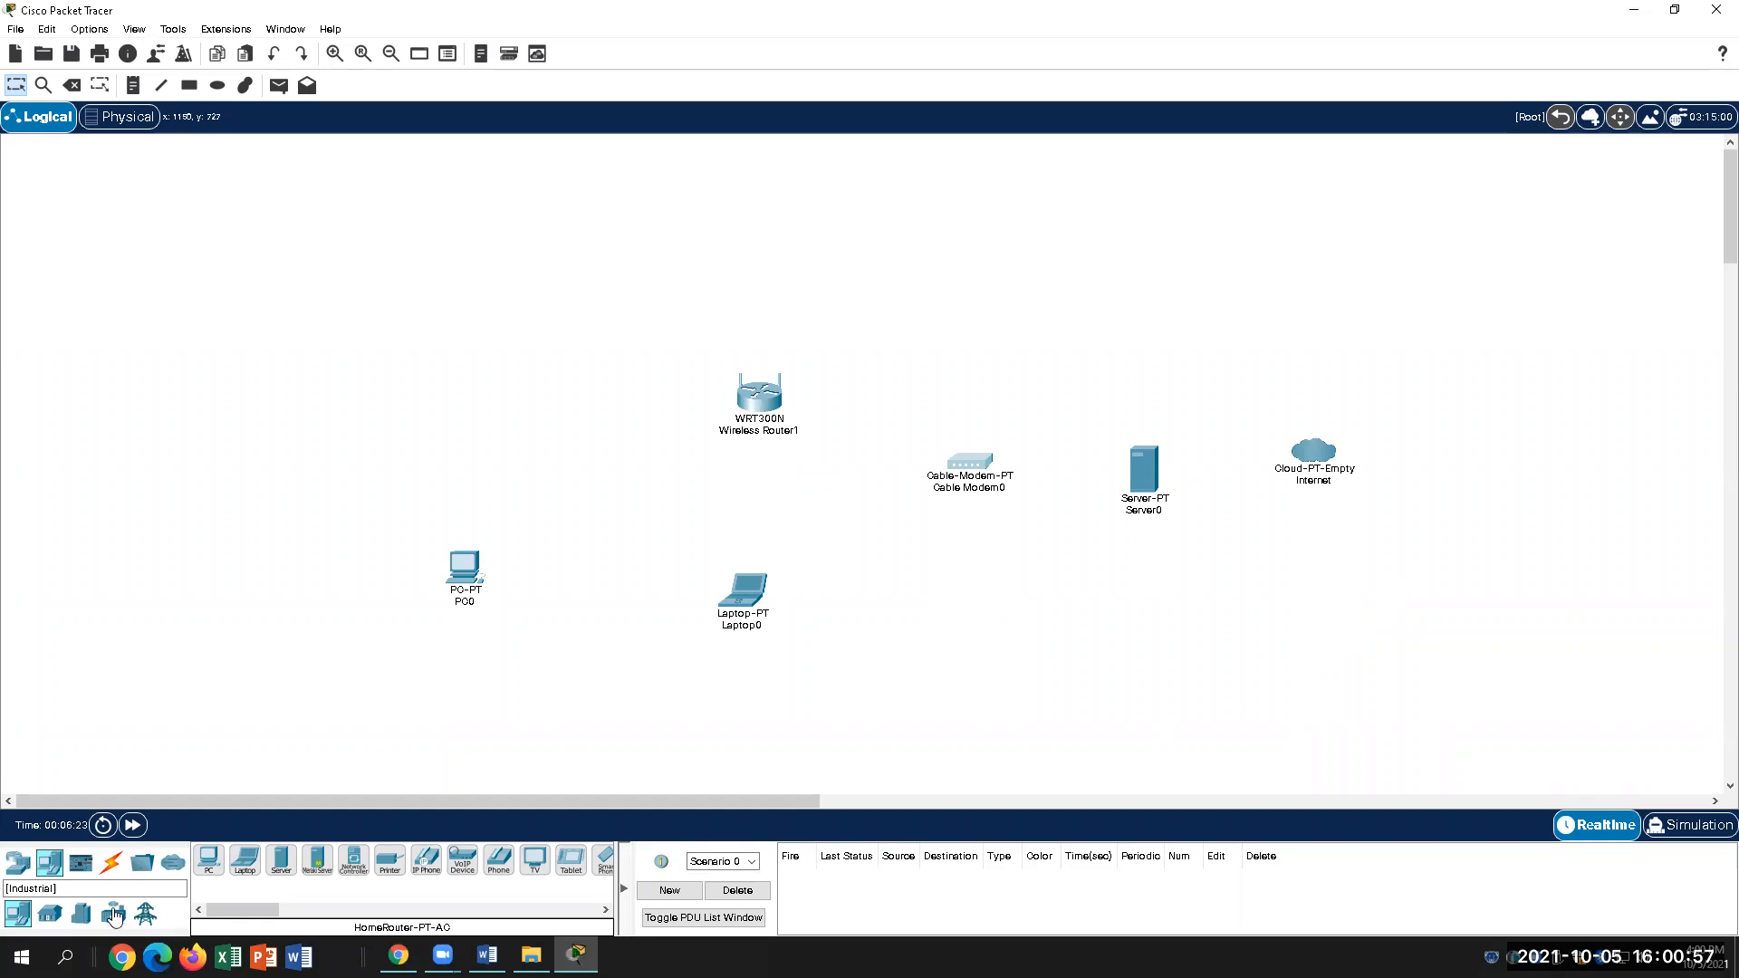
pyautogui.click(488, 956)
pyautogui.scroll(-6, 797, 724)
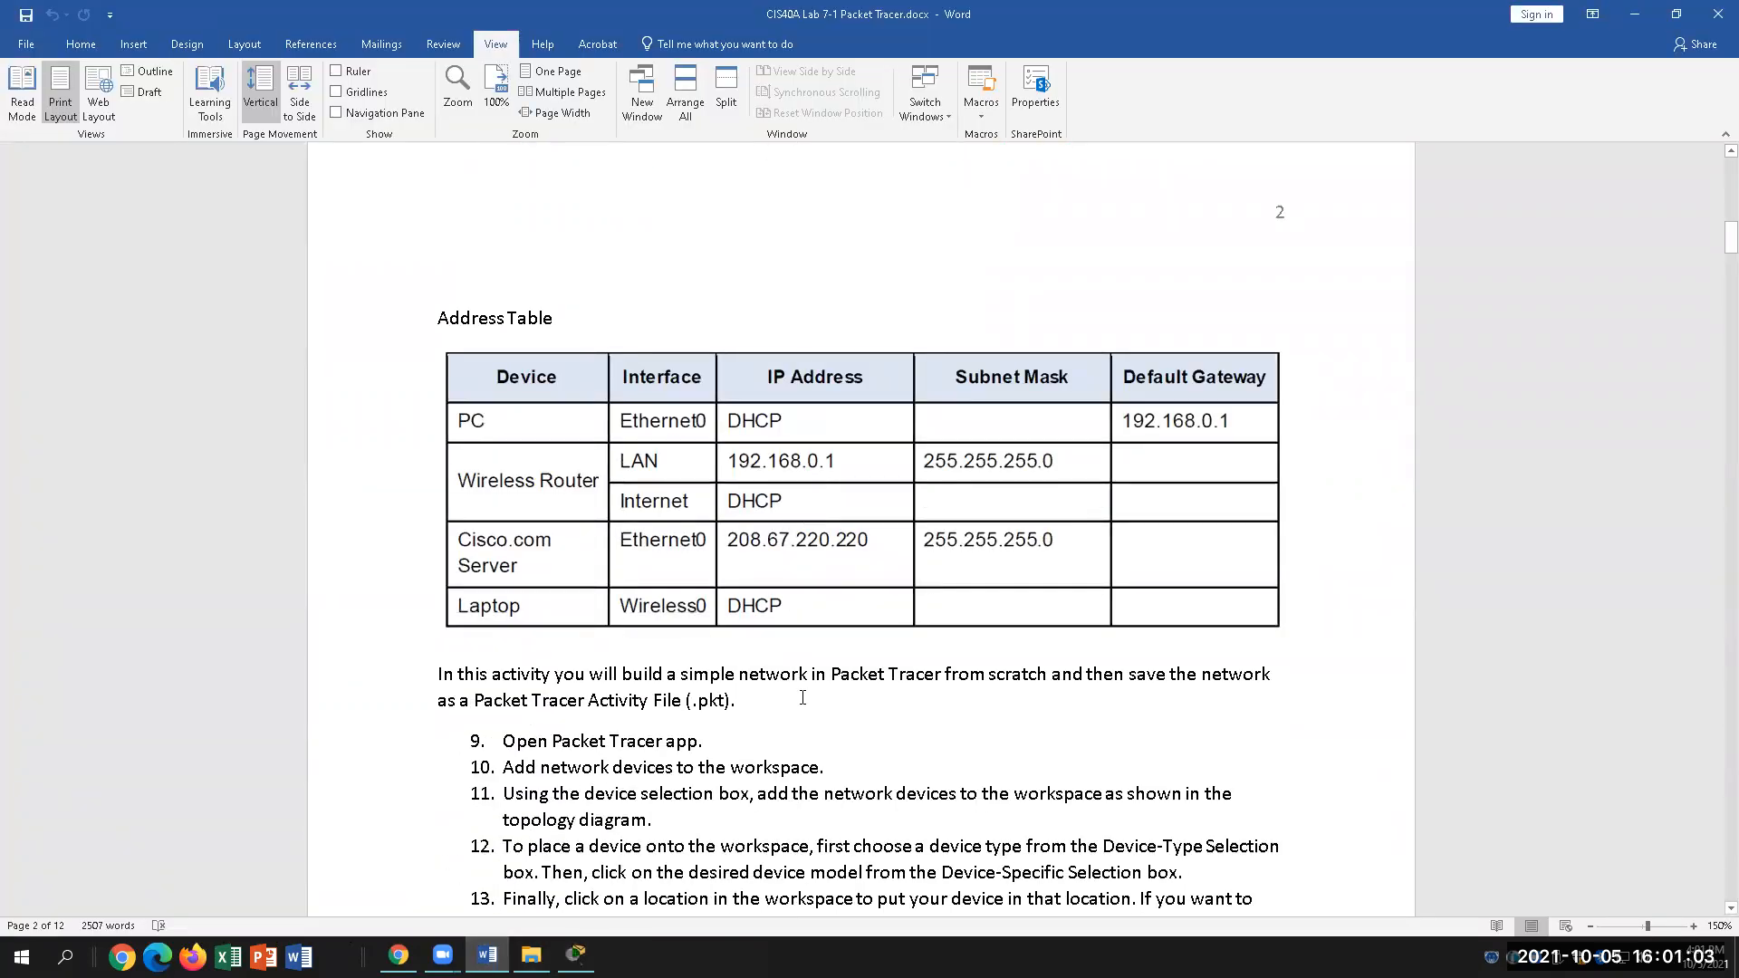
# Step: Scroll Word down to step 18 on display names, then go back to Packet Tracer
pyautogui.scroll(-10, 796, 752)
pyautogui.scroll(-5, 806, 688)
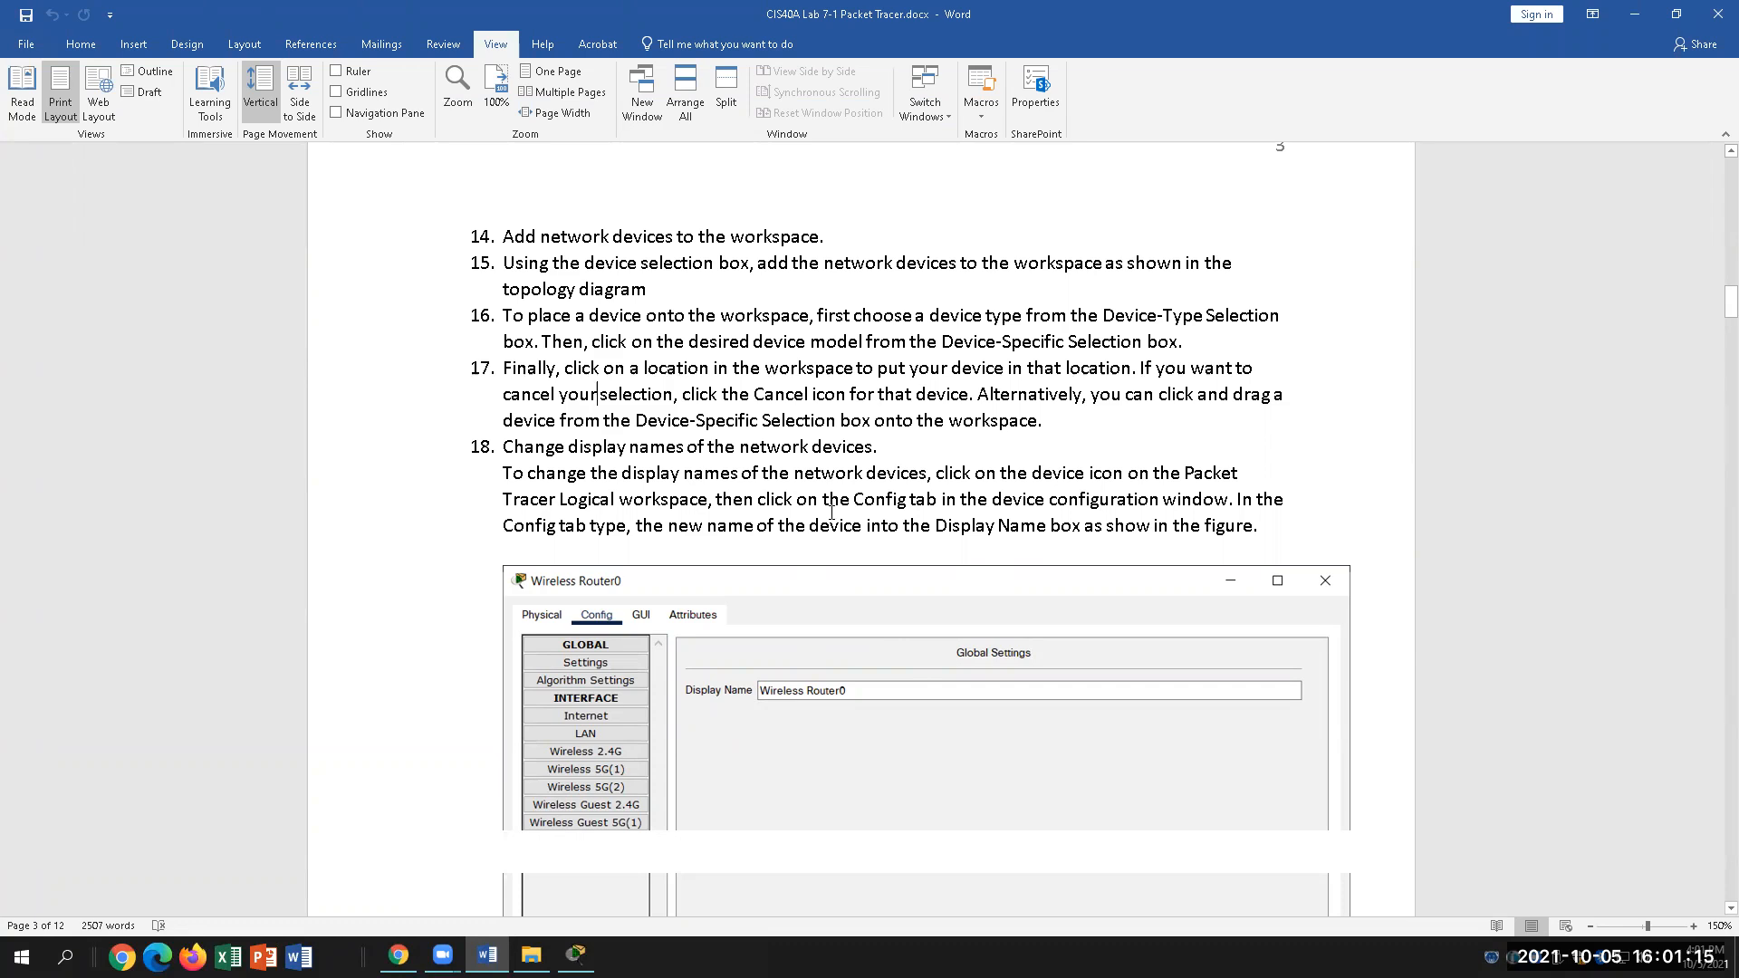
pyautogui.scroll(-3, 851, 541)
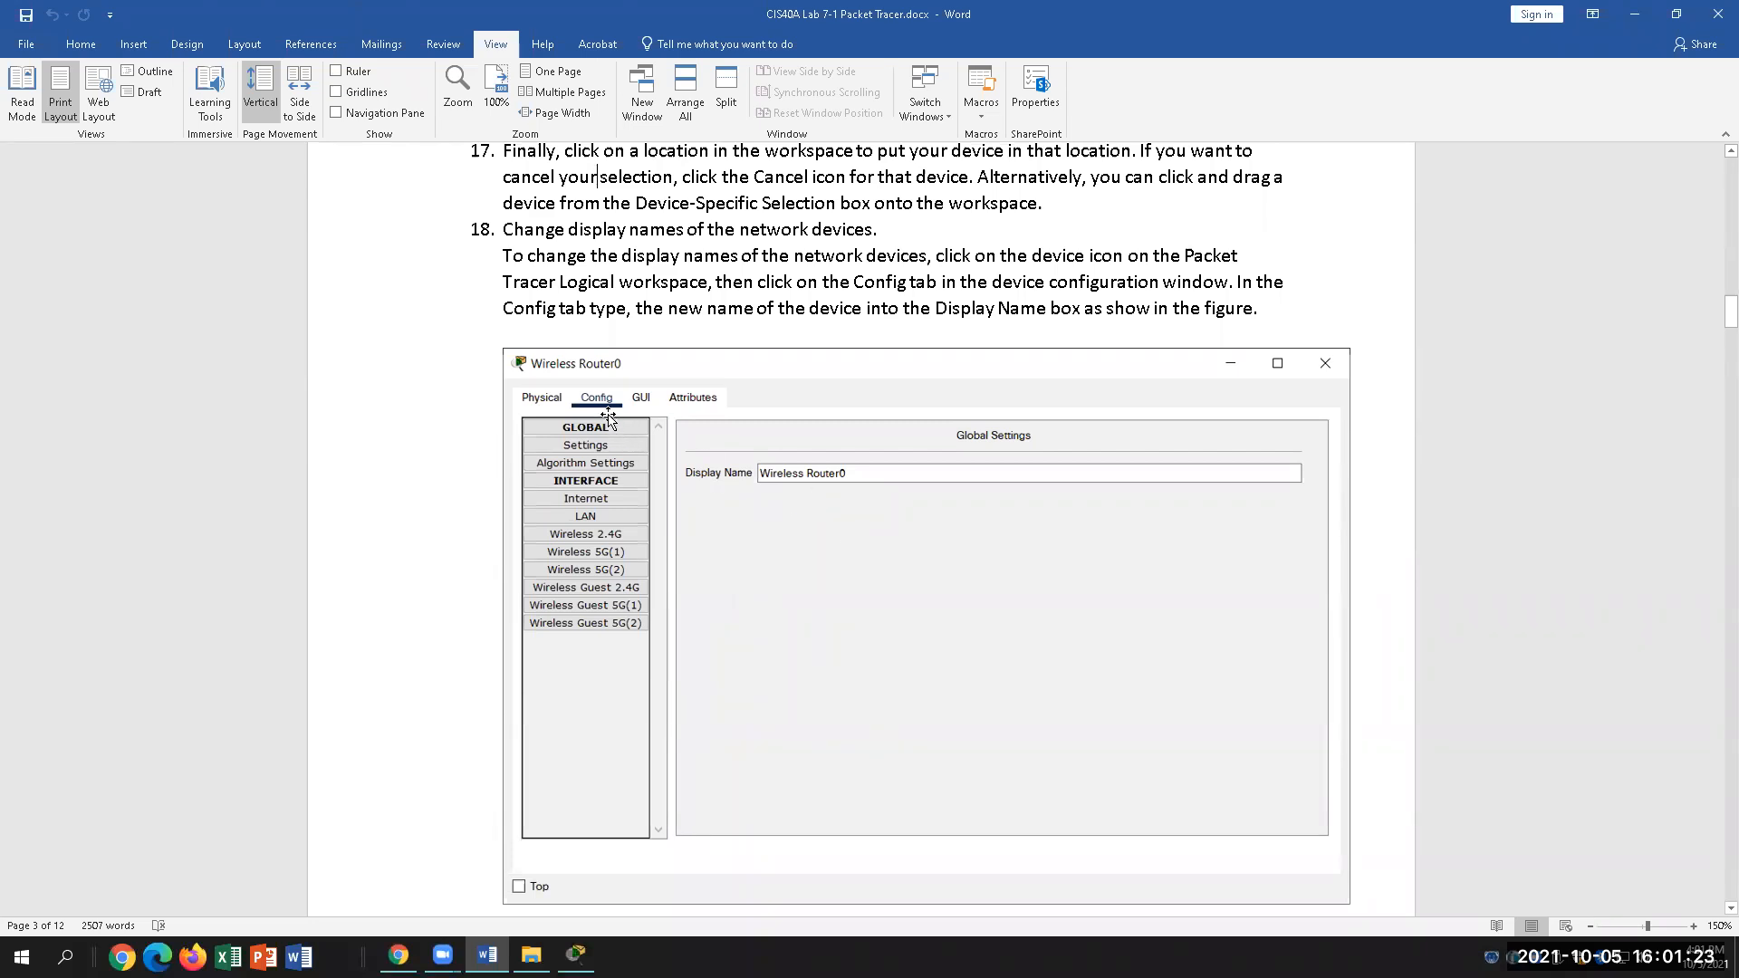
pyautogui.click(576, 955)
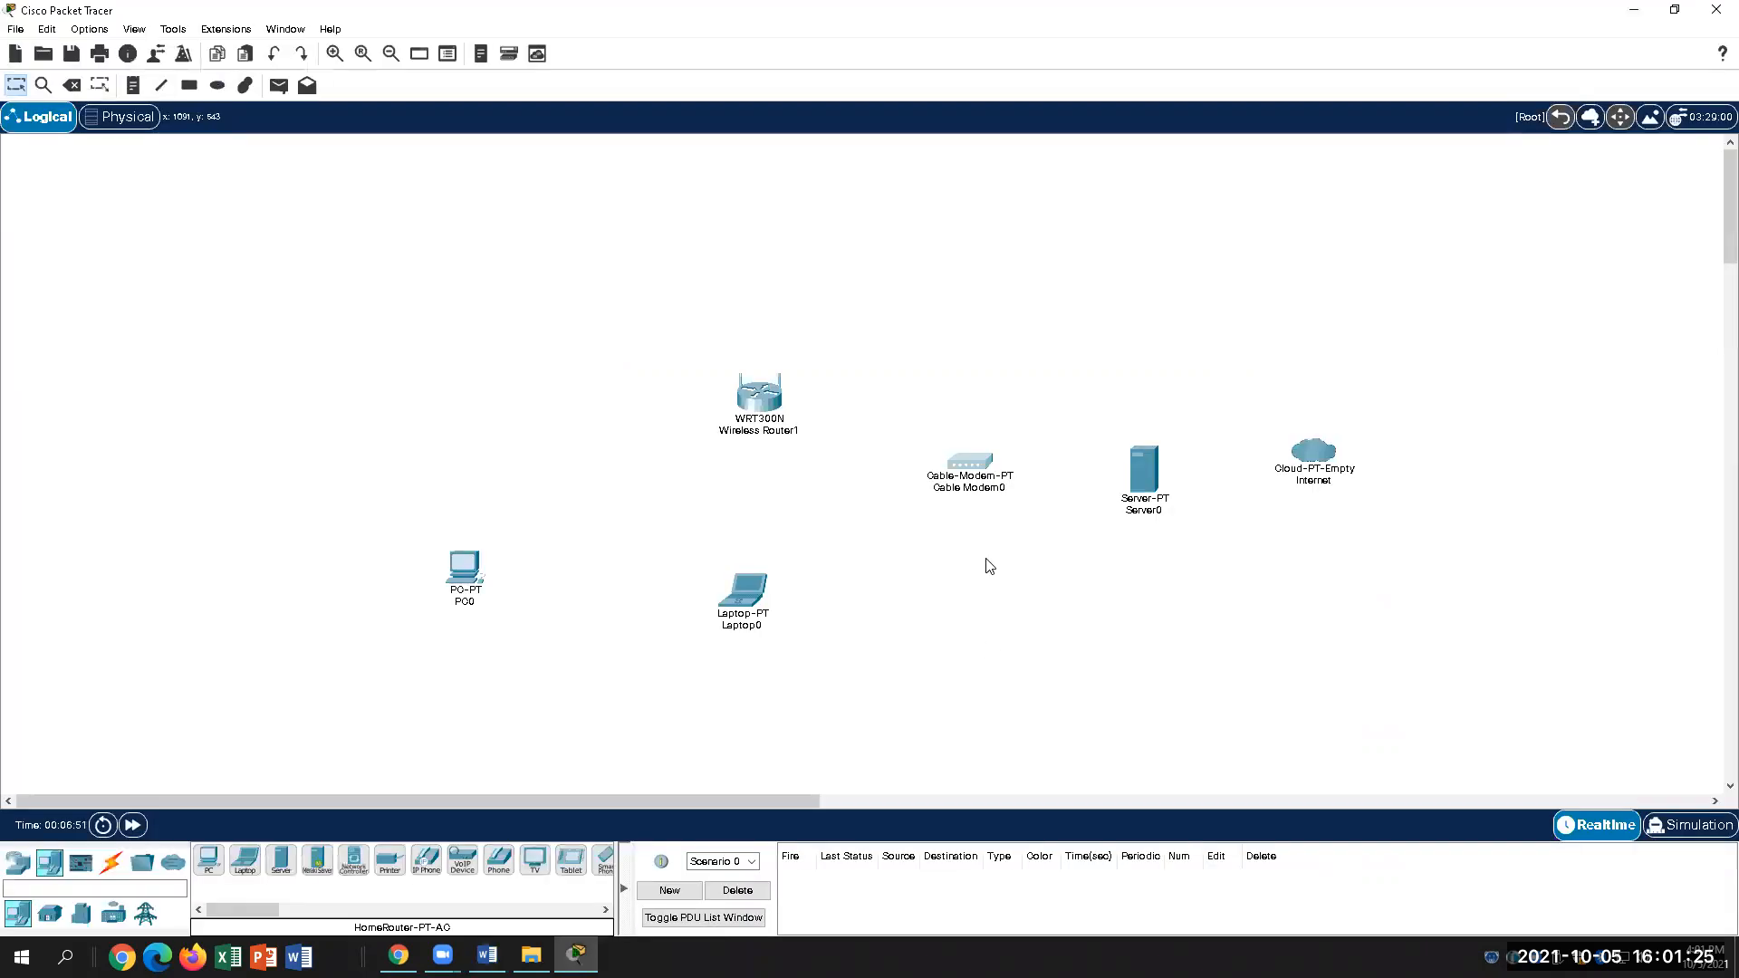
# Step: Change the router's Config display name from Wireless Router1 to Wireless Home, then return to Word
pyautogui.click(767, 407)
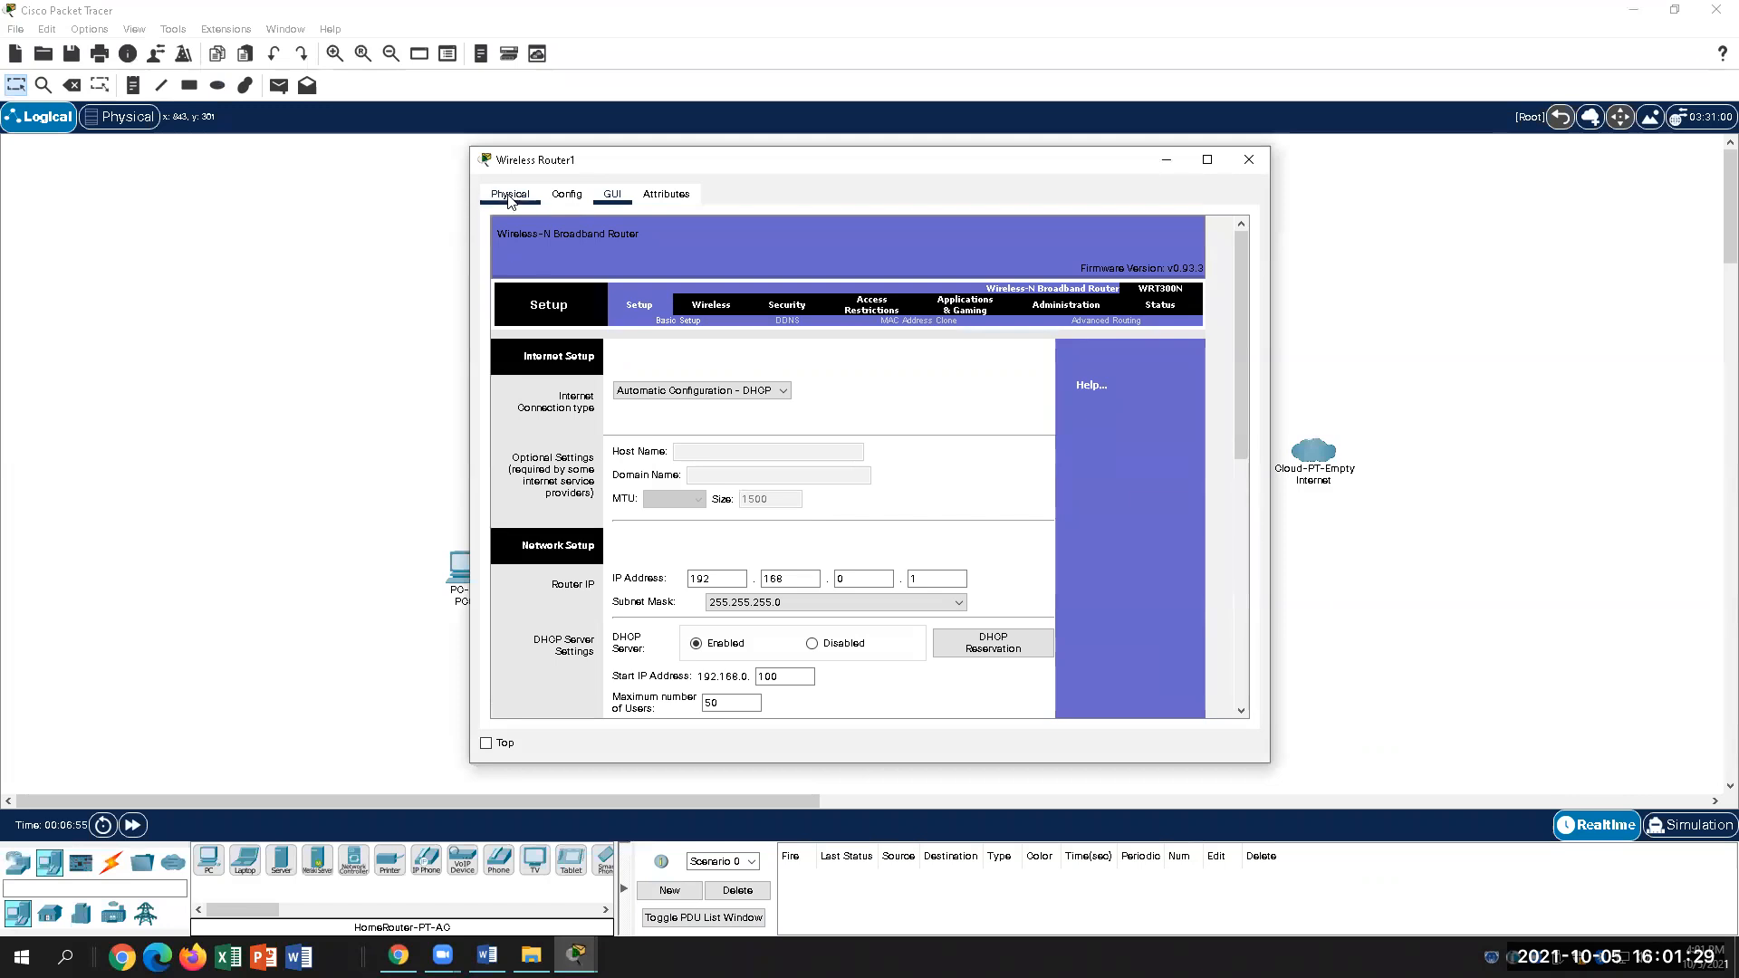
pyautogui.click(567, 194)
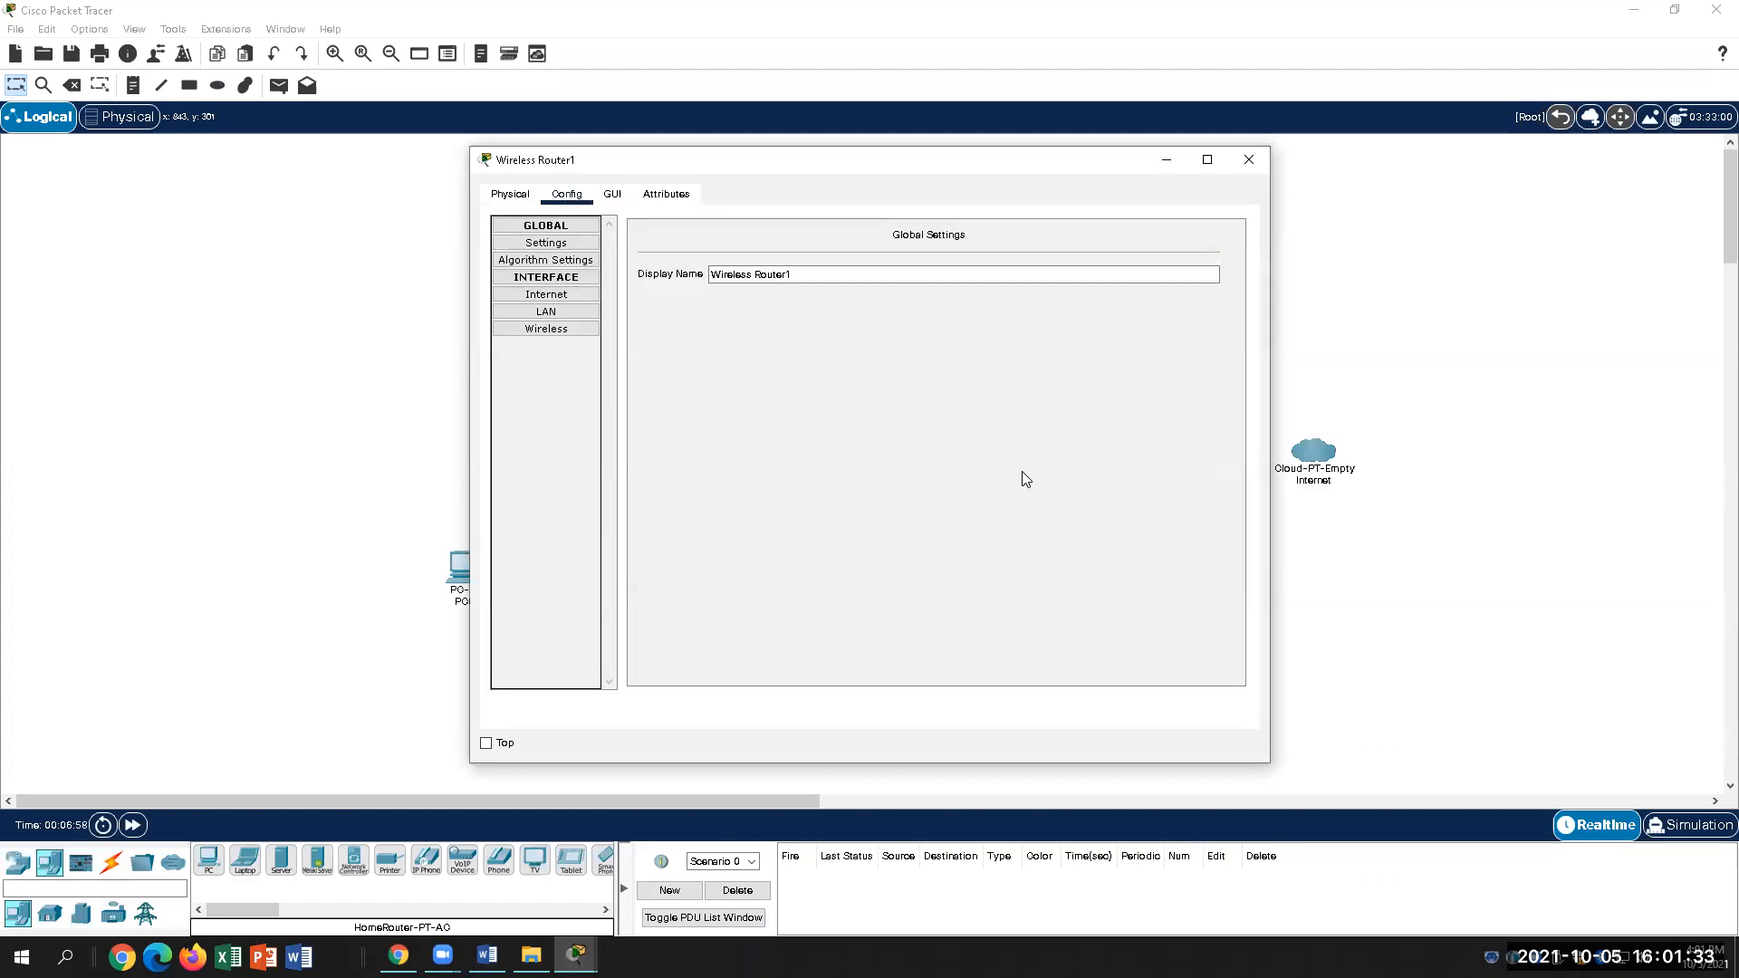
pyautogui.click(810, 273)
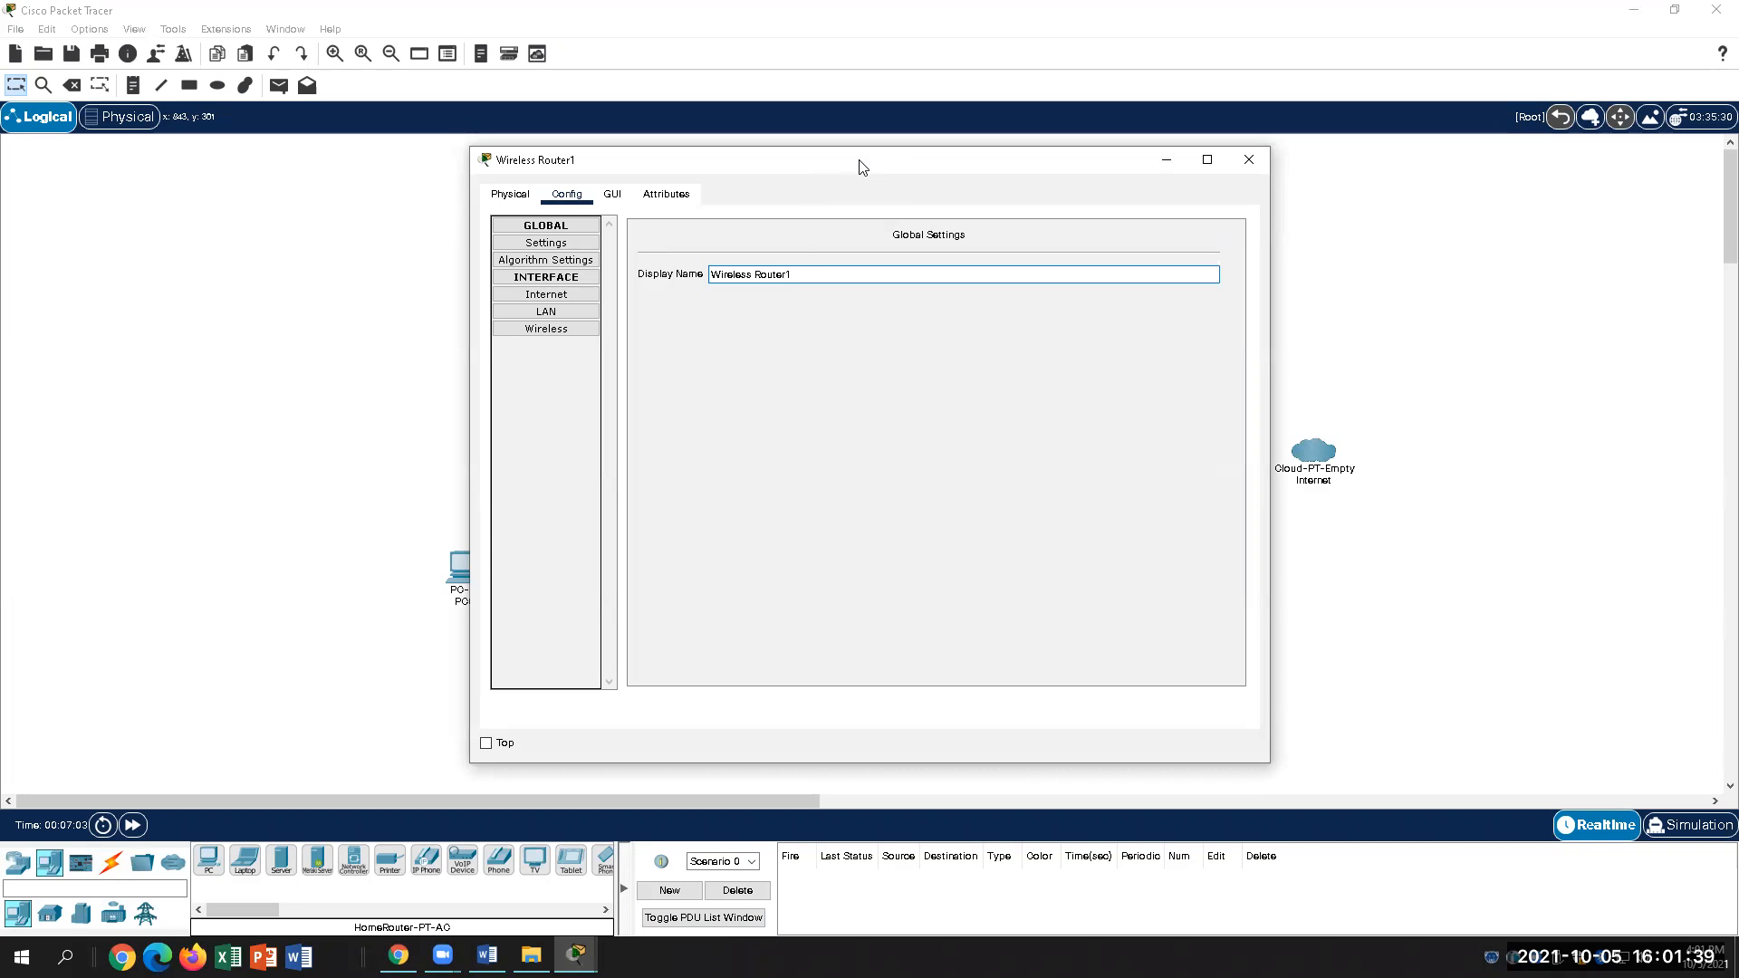
pyautogui.moveTo(861, 165); pyautogui.dragTo(822, 310)
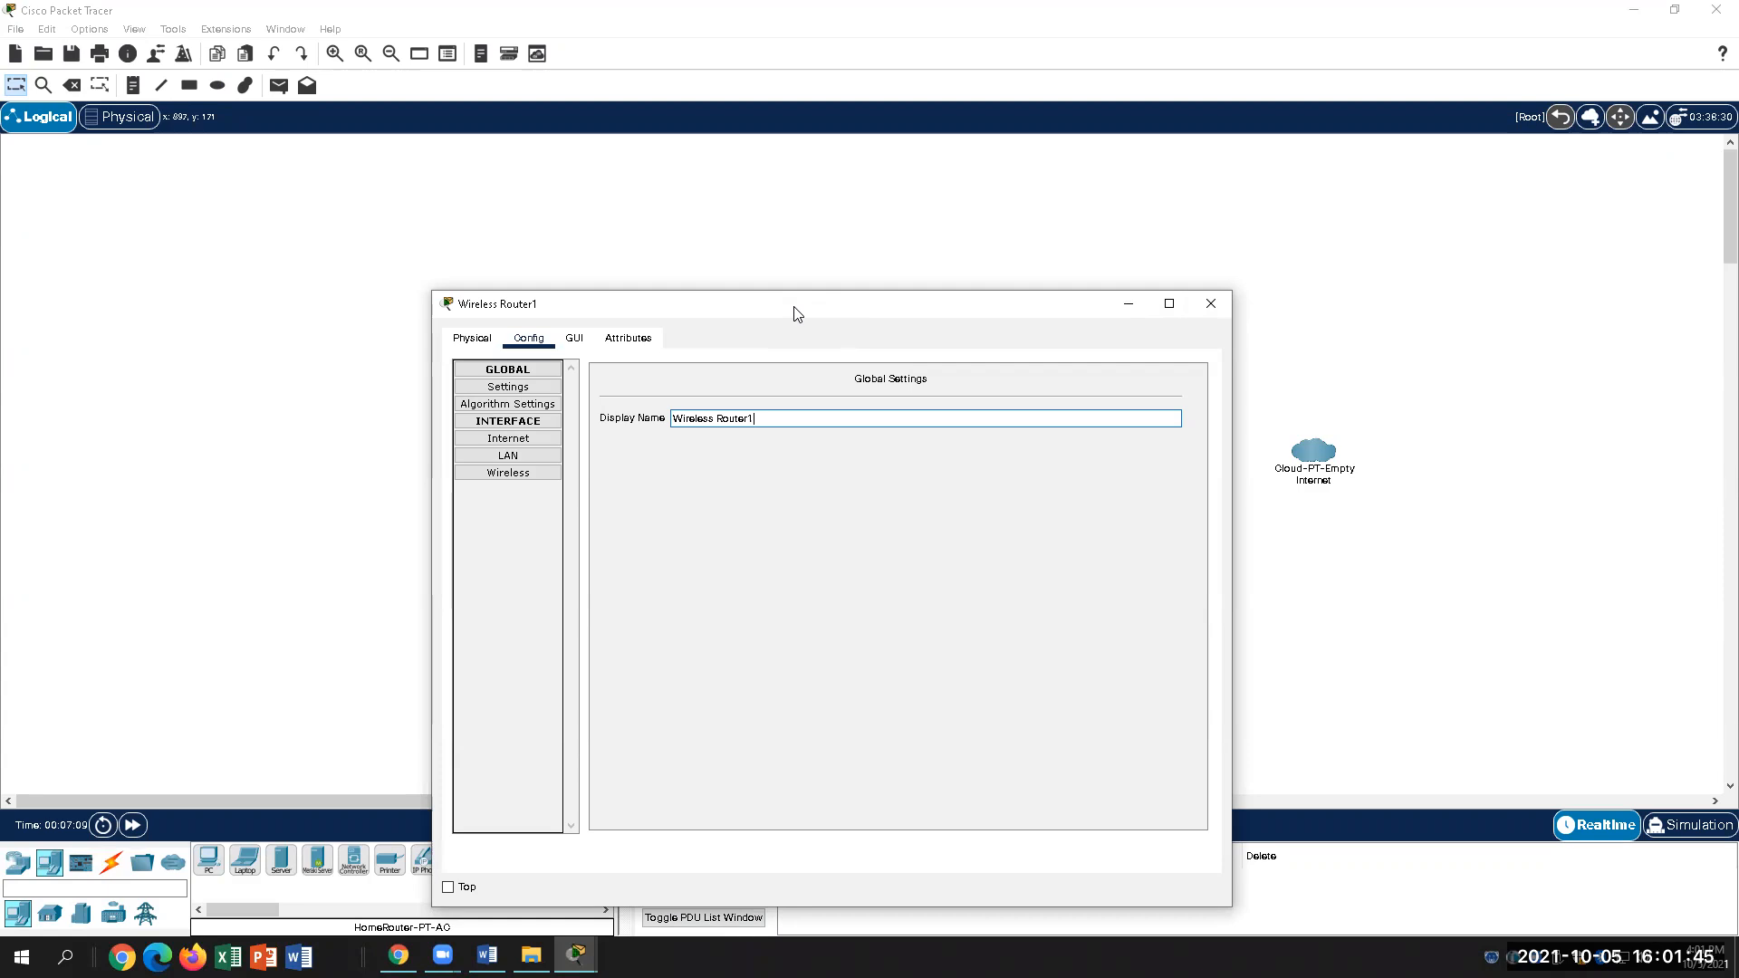
pyautogui.moveTo(798, 314); pyautogui.dragTo(1077, 285)
pyautogui.press('BackSpace')
pyautogui.write('0')
pyautogui.press('BackSpace')
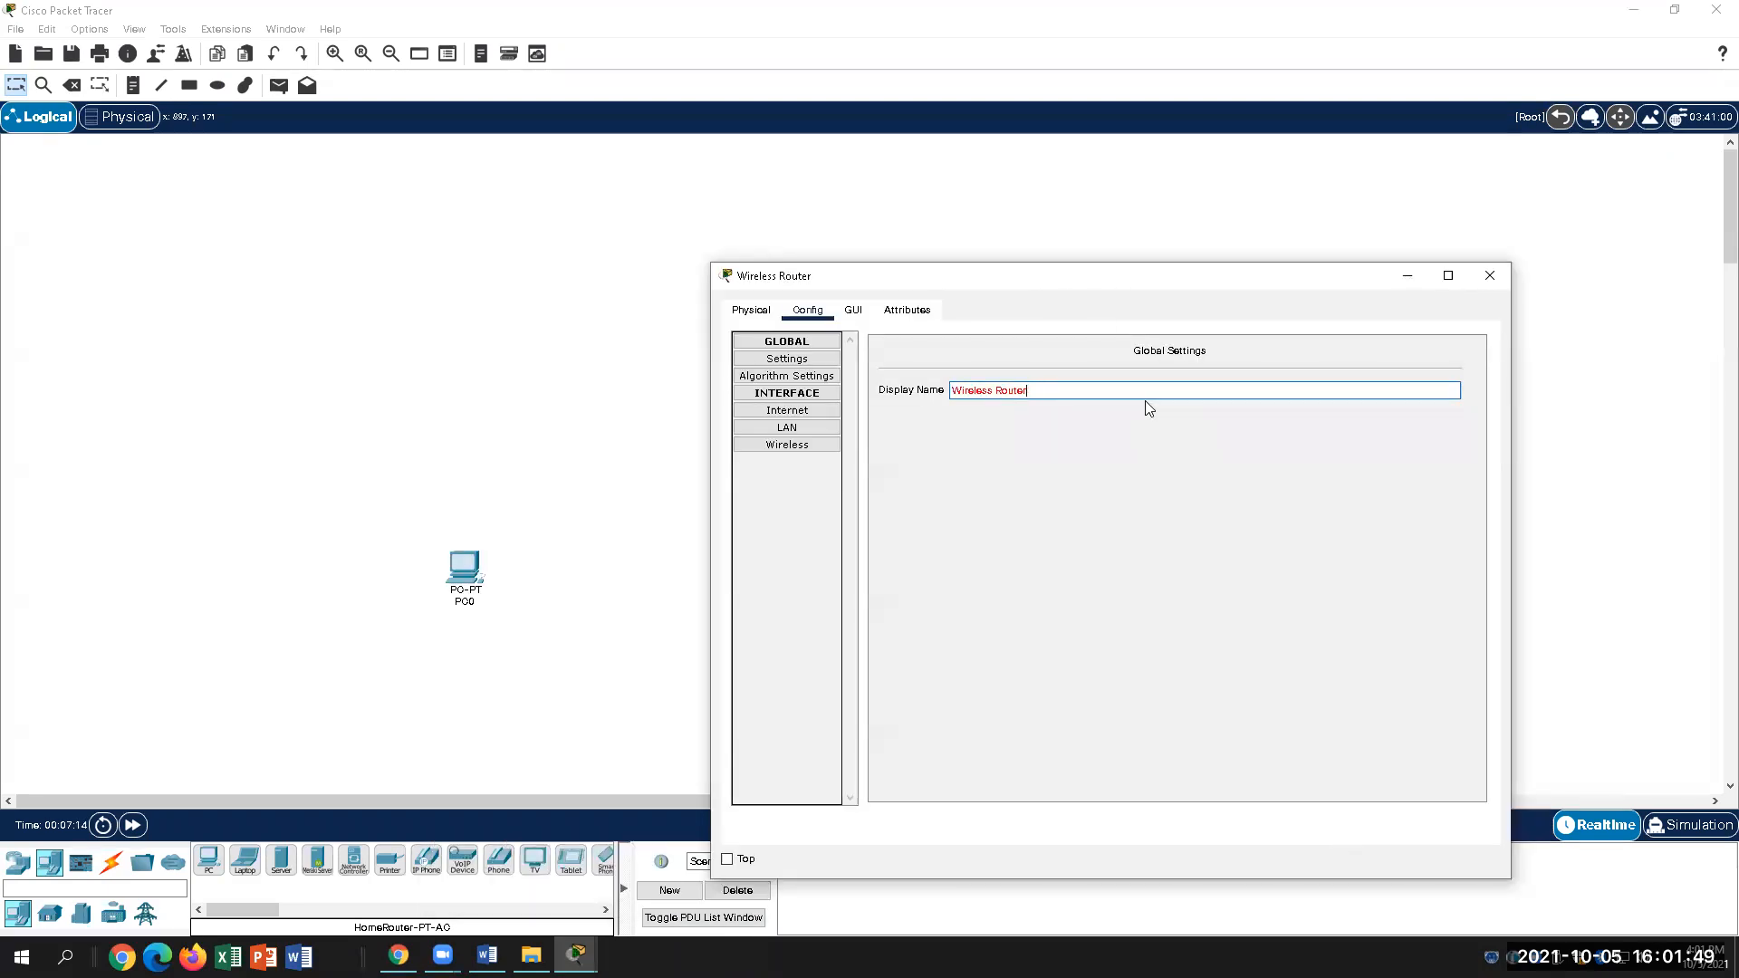
pyautogui.press('BackSpace')
pyautogui.press('BackSpace')
pyautogui.press('BackSpace')
pyautogui.press('BackSpace')
pyautogui.press('BackSpace')
pyautogui.press('BackSpace')
pyautogui.press('BackSpace')
pyautogui.press('BackSpace')
pyautogui.press('BackSpace')
pyautogui.press('BackSpace')
pyautogui.press('BackSpace')
pyautogui.press('BackSpace')
pyautogui.press('BackSpace')
pyautogui.press('BackSpace')
pyautogui.press('BackSpace')
pyautogui.write('Wireless Hom')
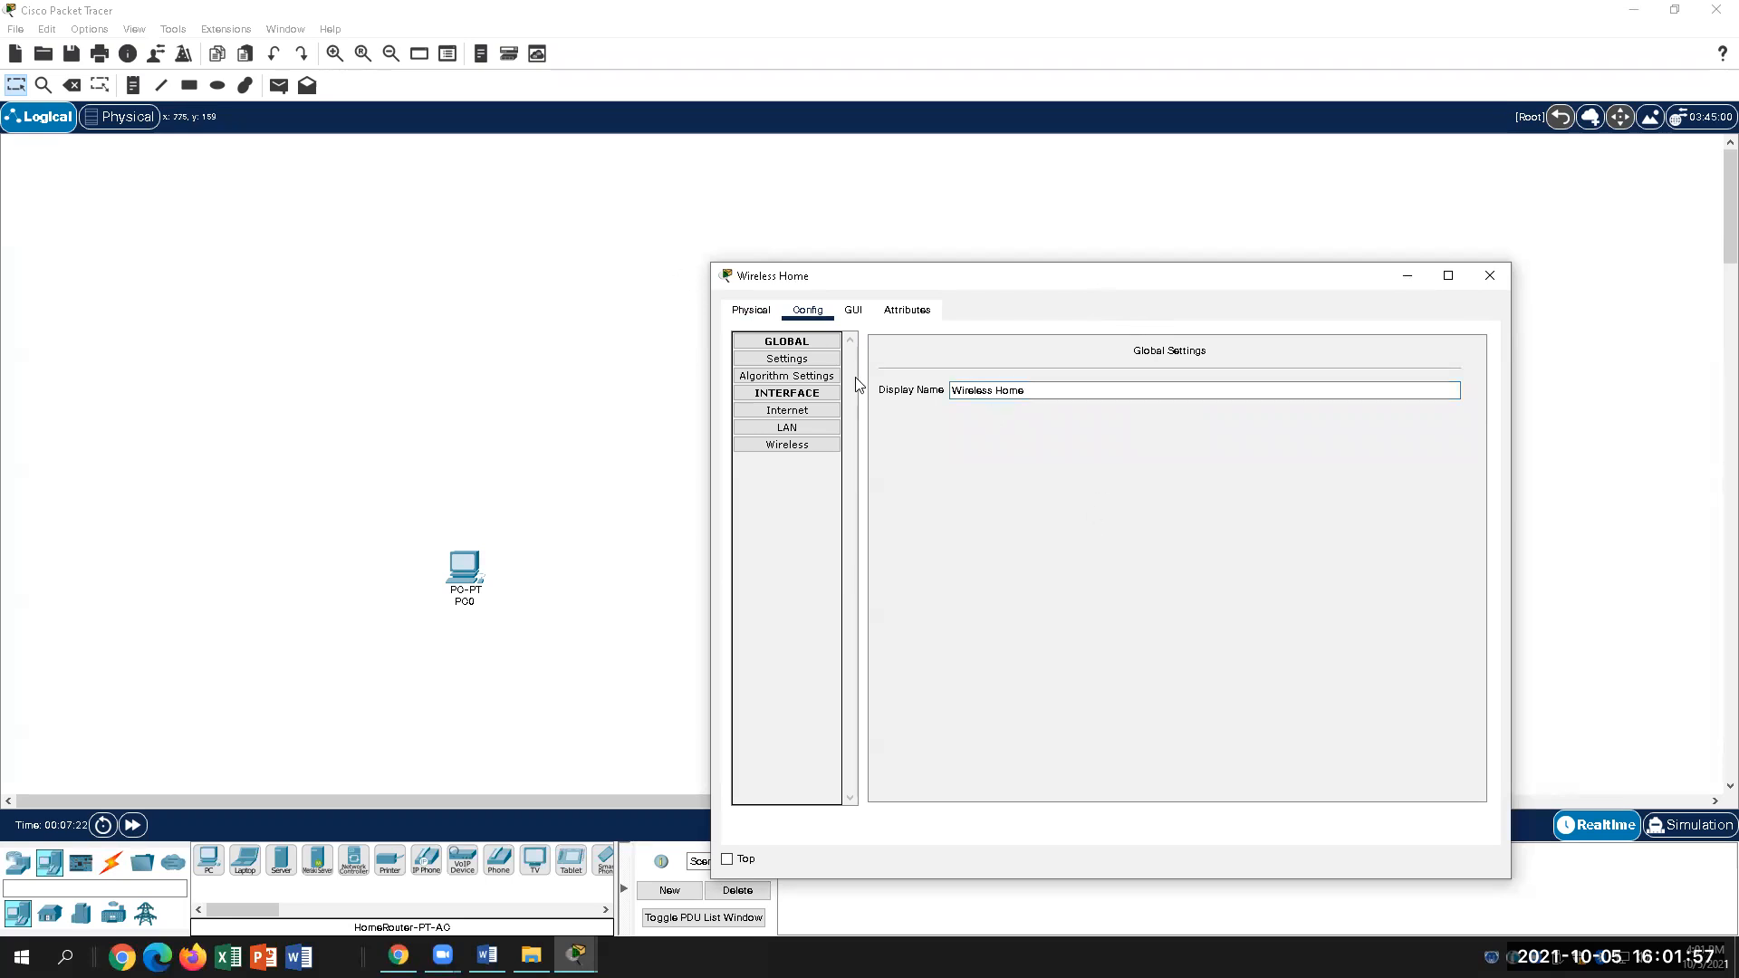
pyautogui.click(487, 956)
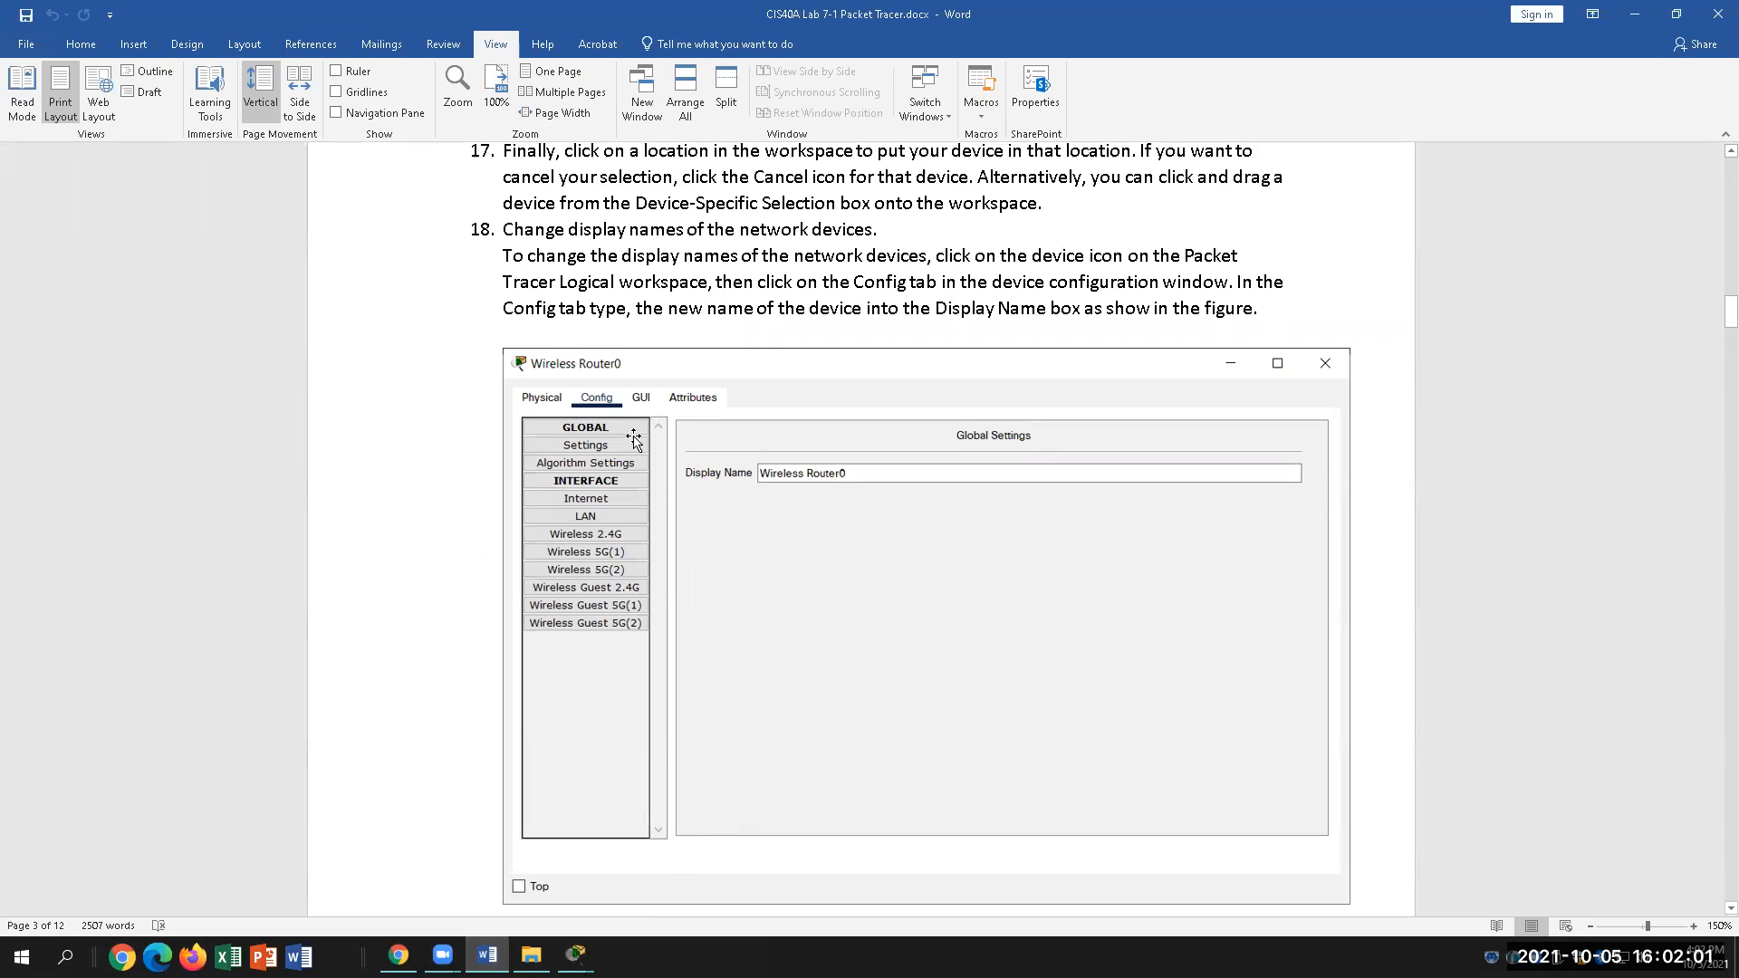
# Step: Read step 19's cabling instructions and page 1's topology in Word, then return to Packet Tracer
pyautogui.scroll(-1, 690, 690)
pyautogui.scroll(-3, 690, 691)
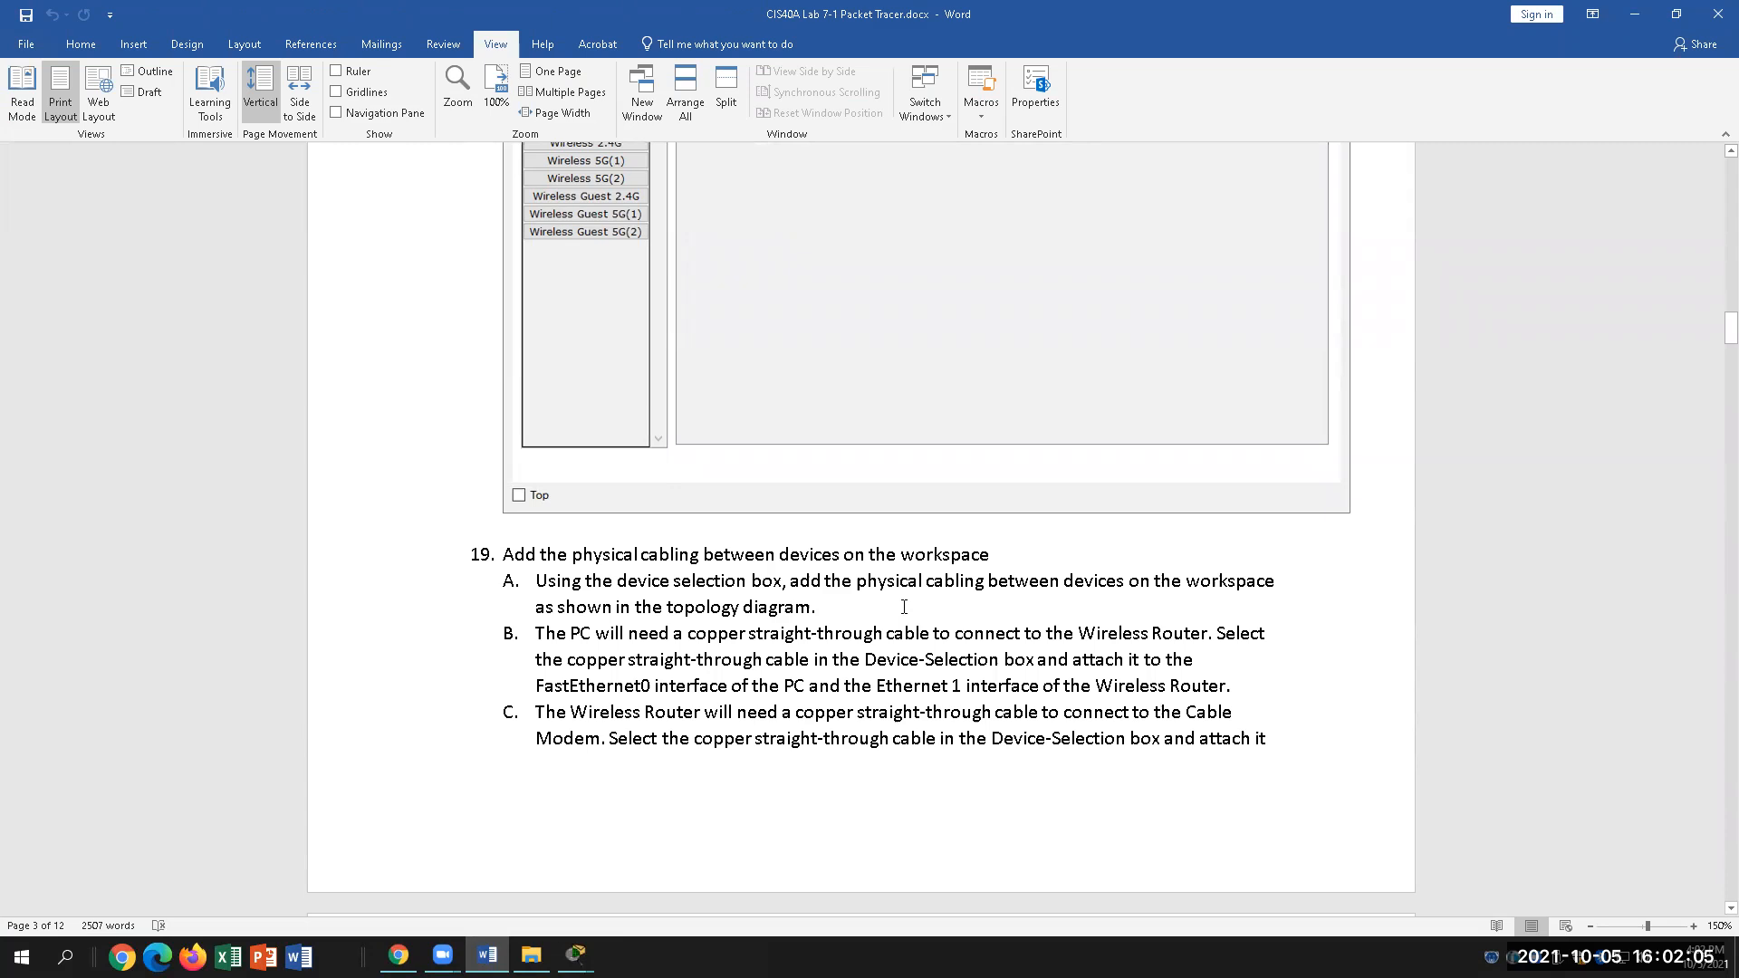
pyautogui.scroll(3, 899, 640)
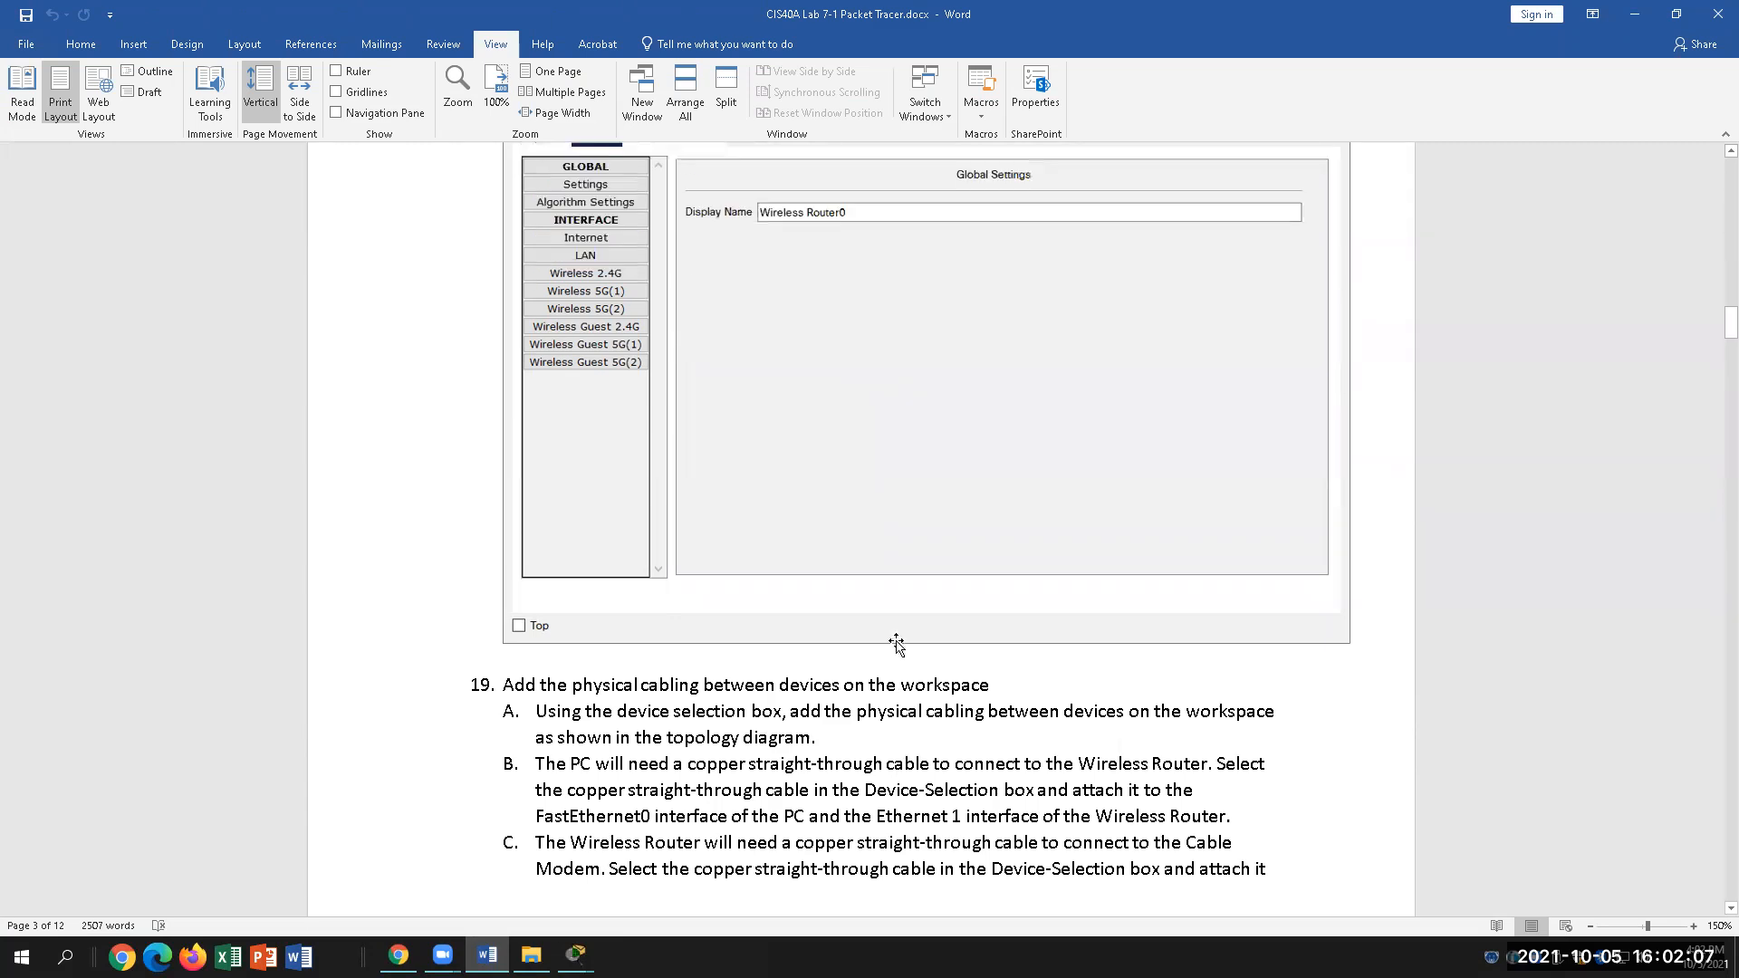
pyautogui.scroll(-2, 900, 636)
pyautogui.scroll(-1, 901, 636)
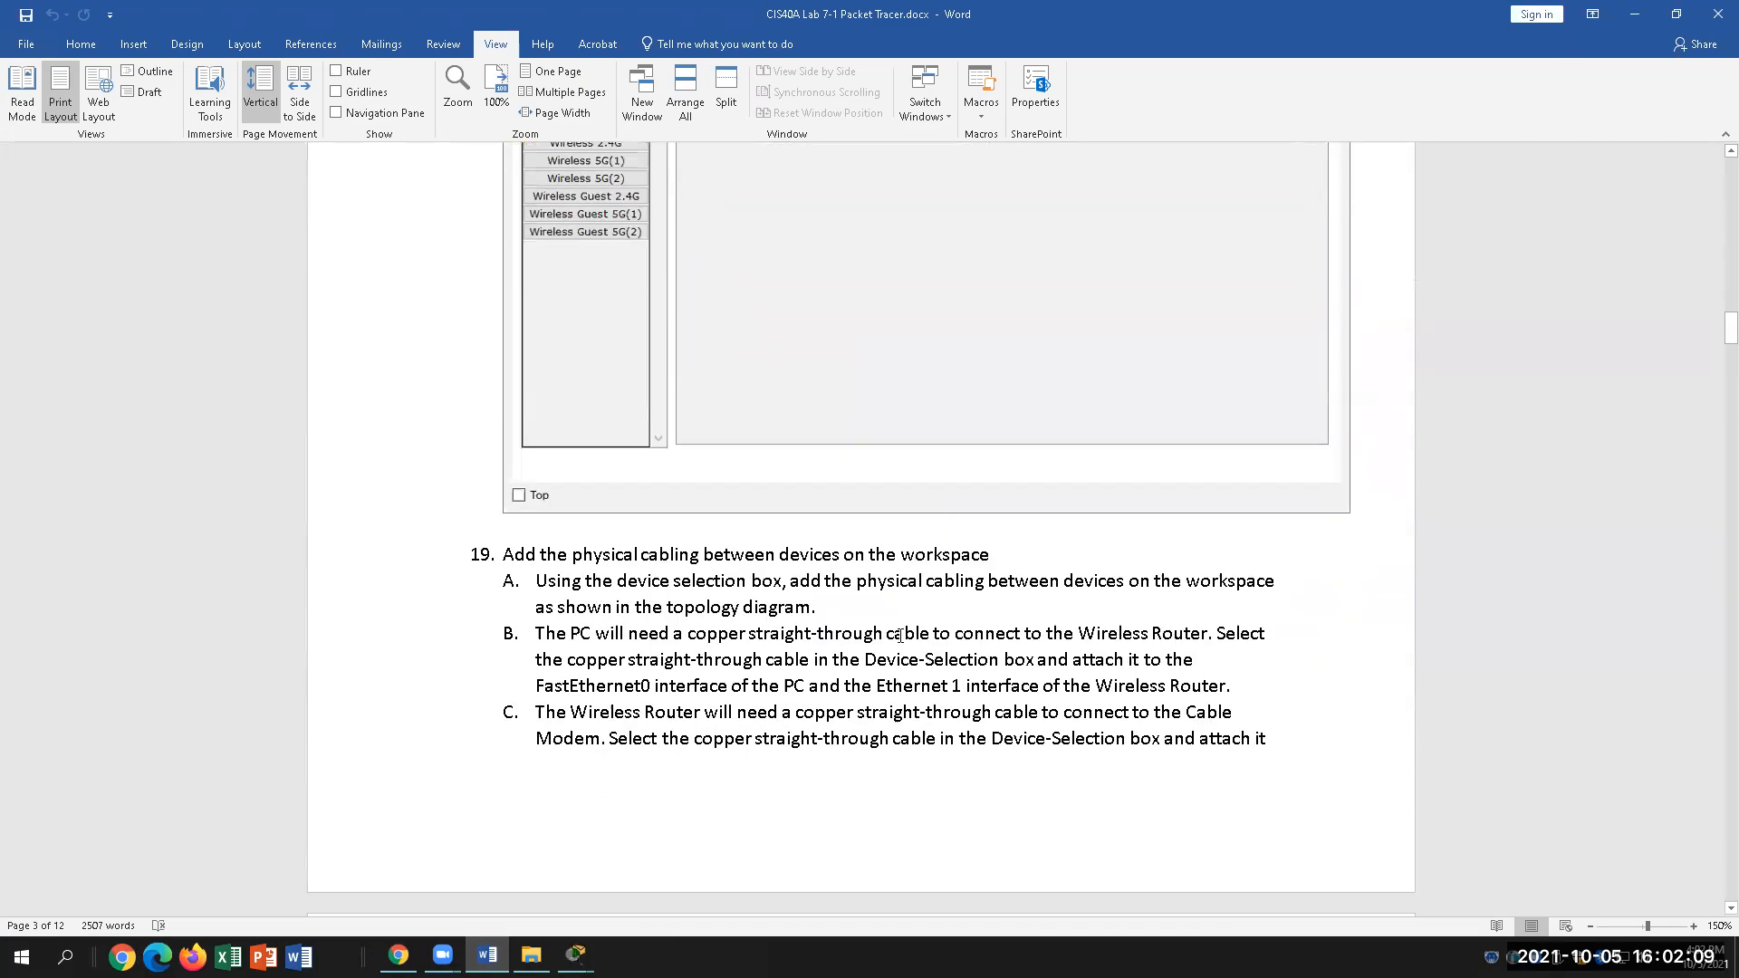
pyautogui.click(568, 554)
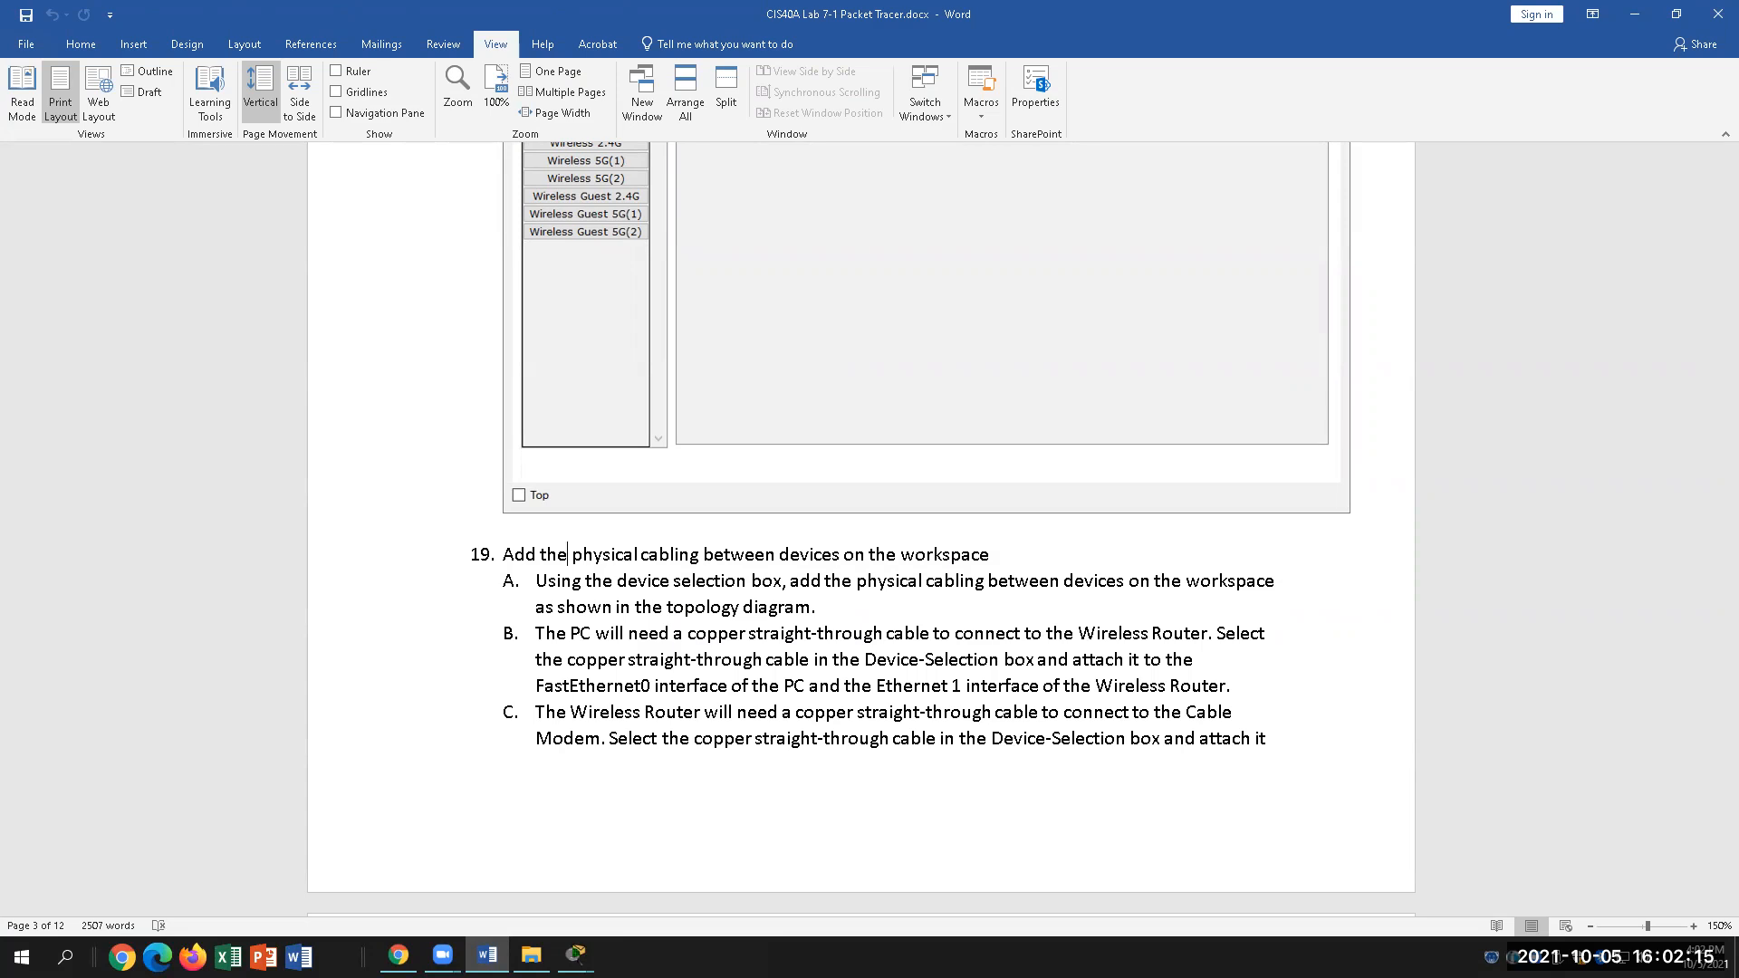
pyautogui.moveTo(1731, 328); pyautogui.dragTo(1721, 213)
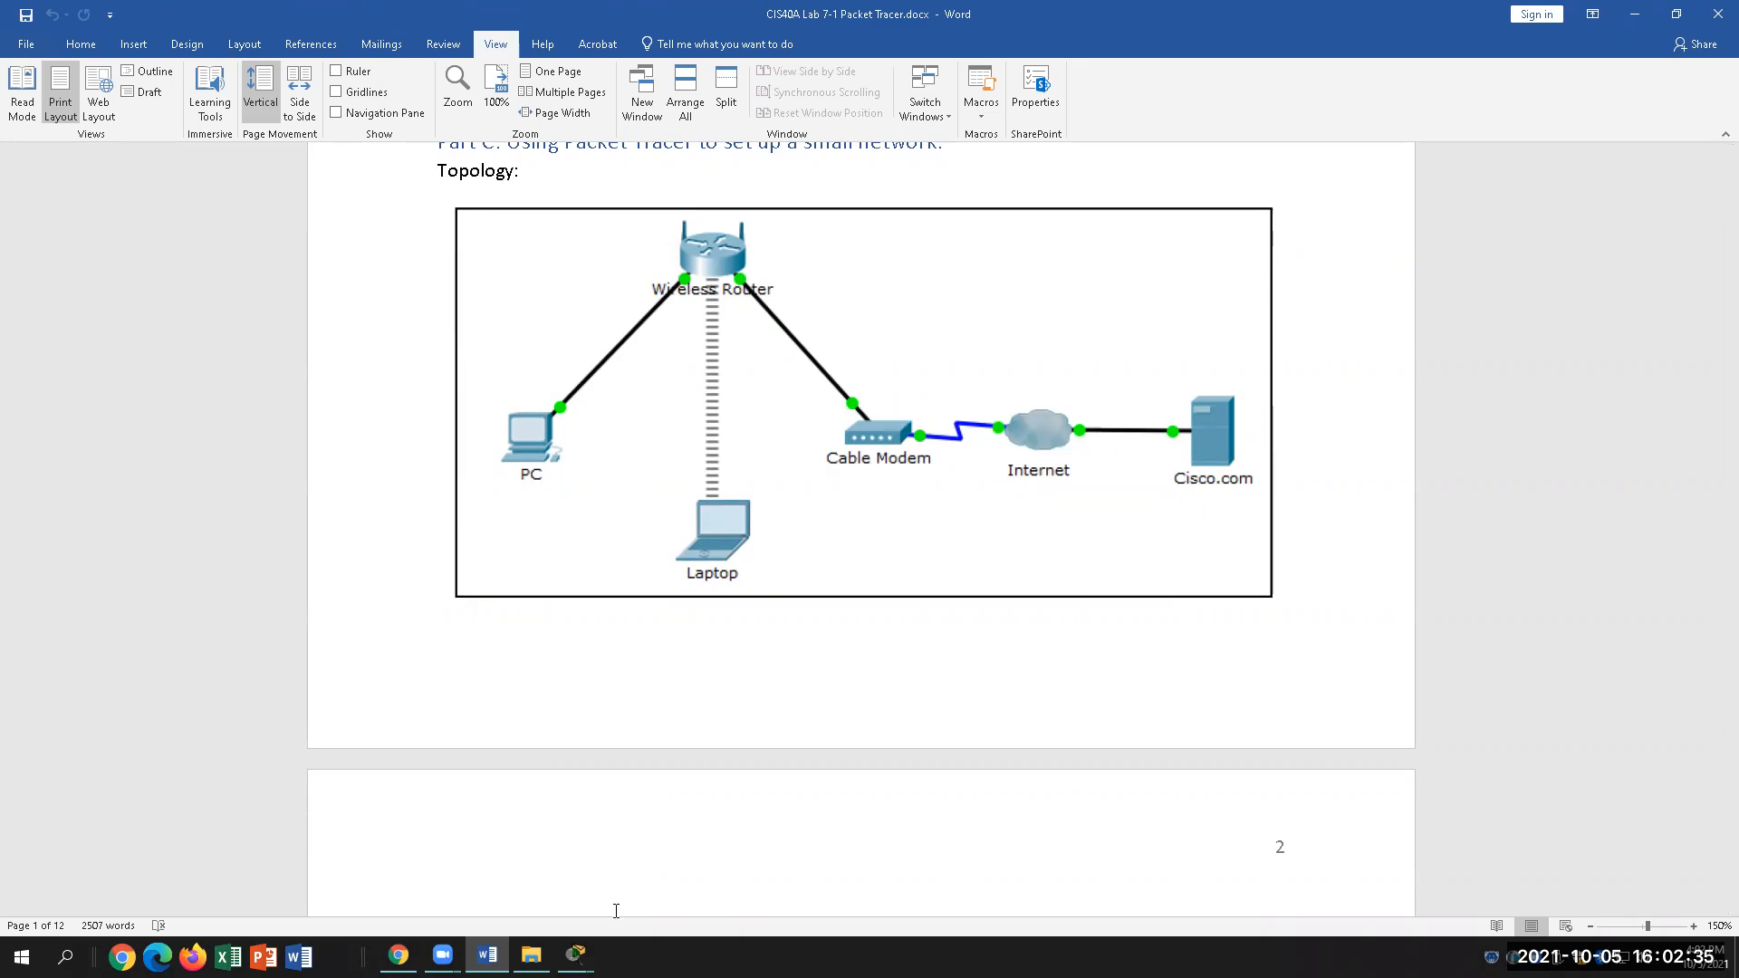
pyautogui.click(576, 955)
pyautogui.click(505, 863)
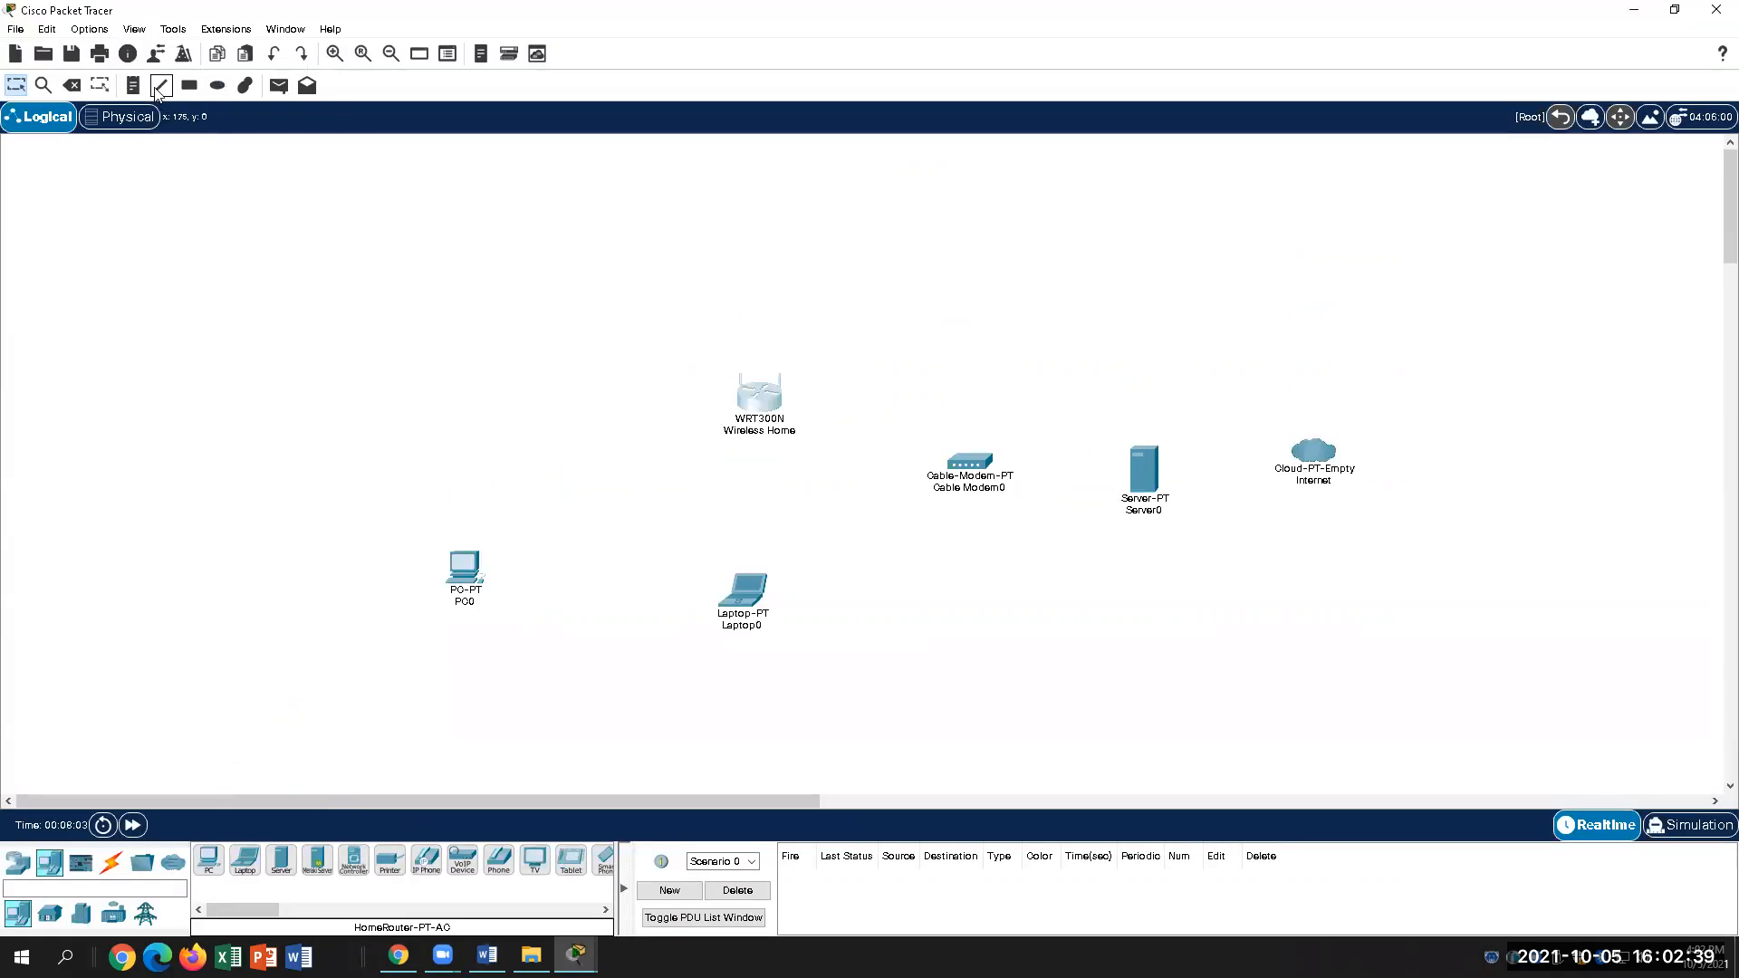
# Step: Toggle the workspace to Physical and back to Logical, then open PC0's window showing its modules
pyautogui.click(127, 116)
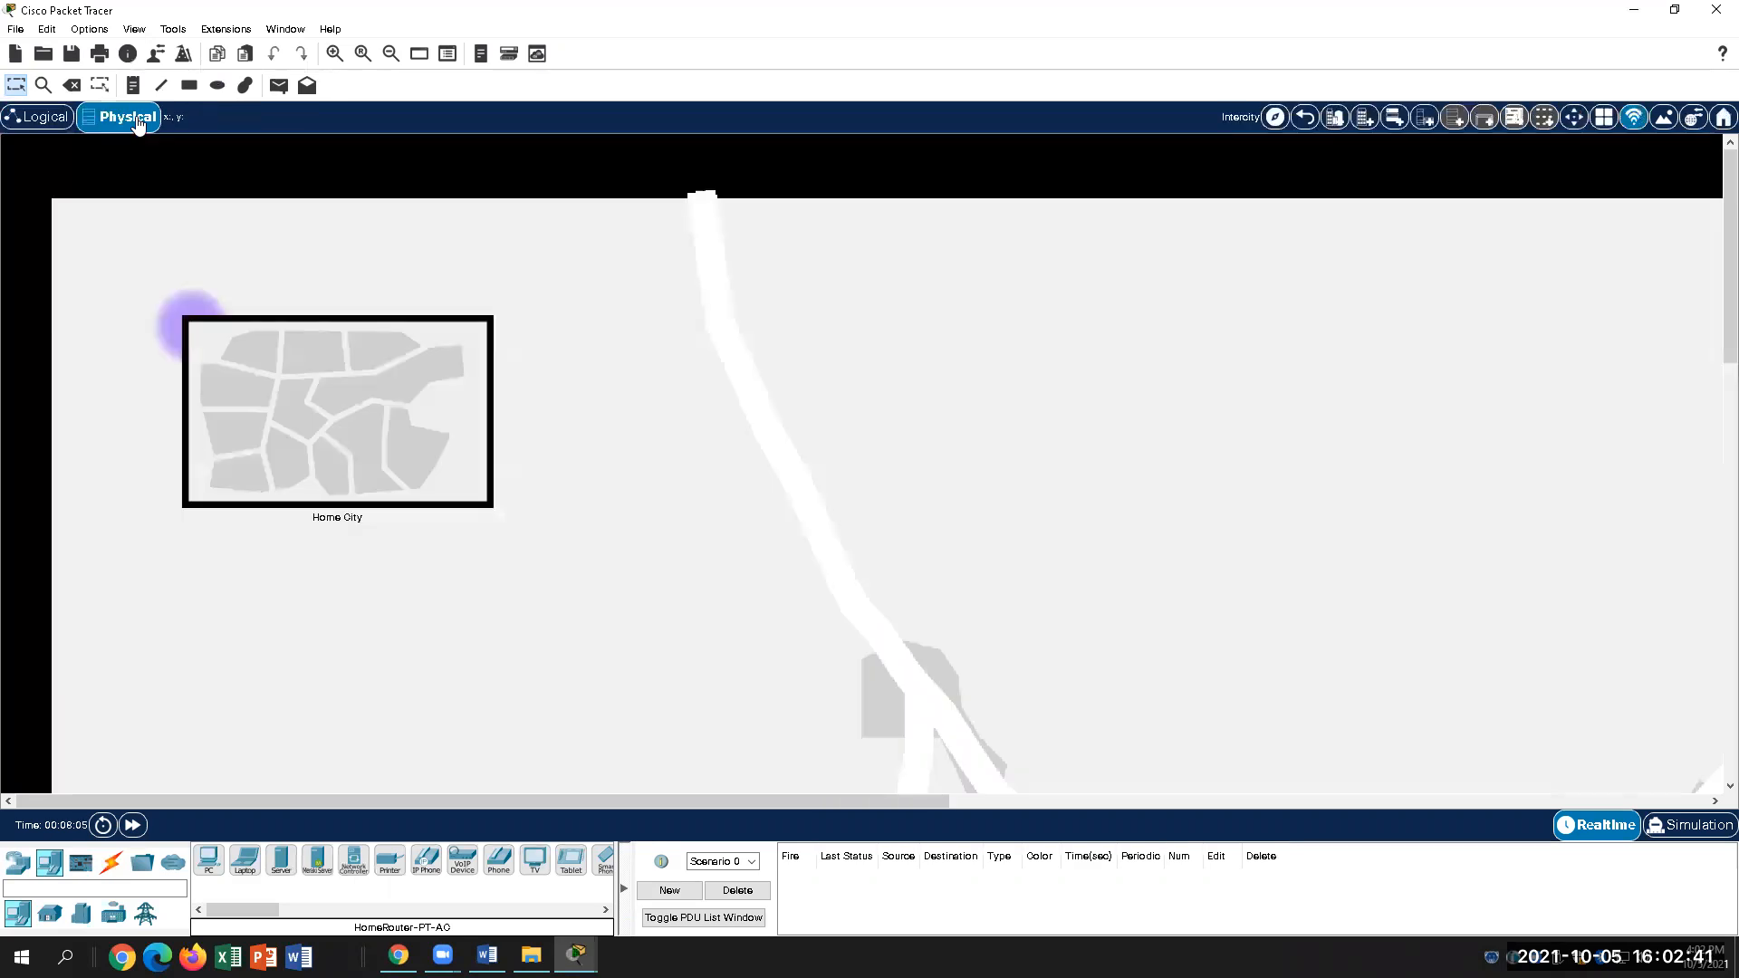
pyautogui.click(44, 121)
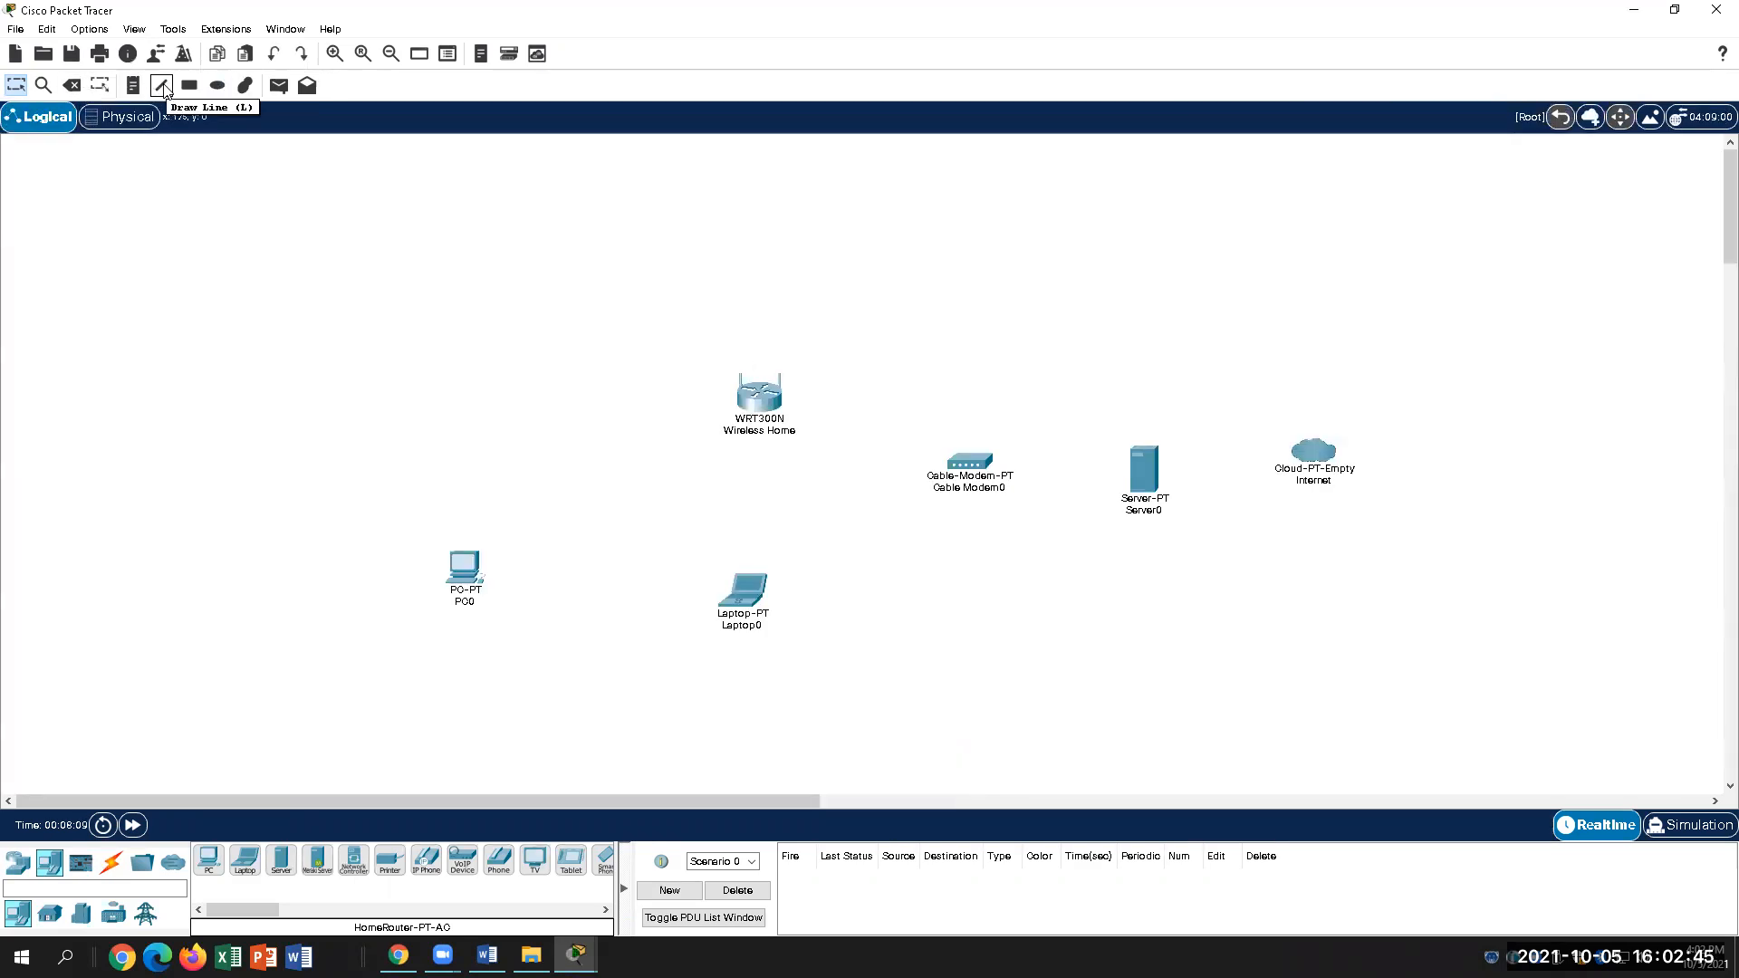
pyautogui.click(465, 568)
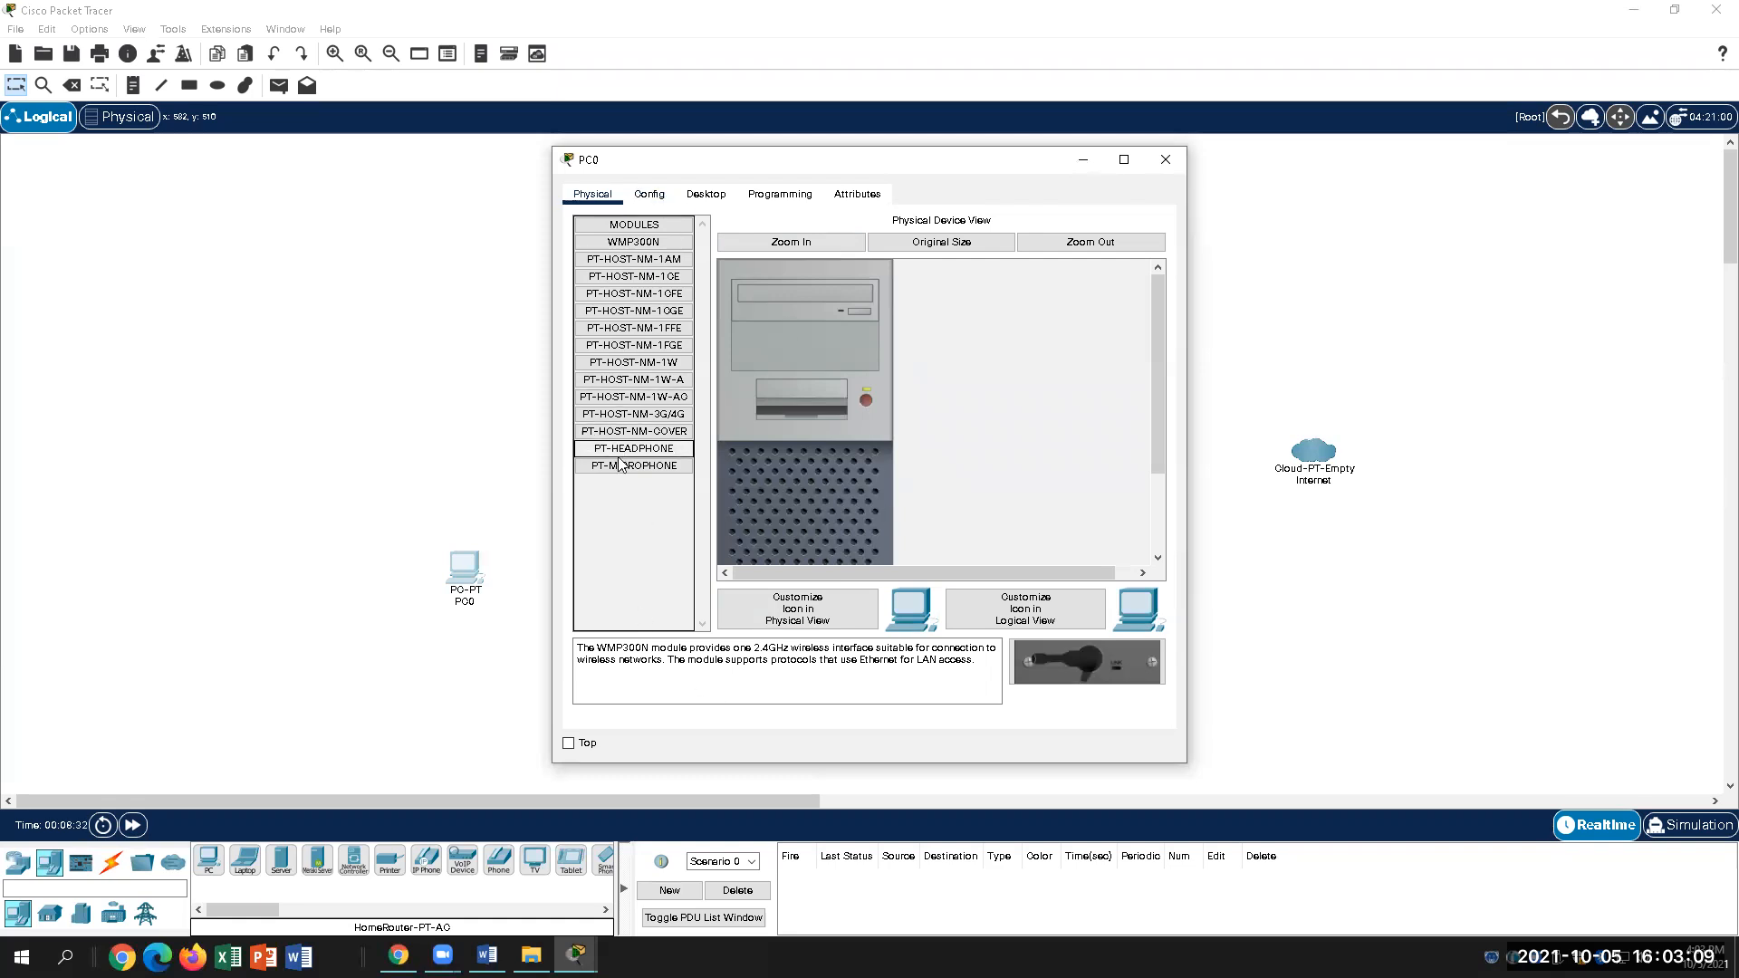
# Step: Inspect PC0's PT-HOST-NM-1GE, PT-HOST-NM-1AM and Fast Ethernet modules, then close its window
pyautogui.click(659, 277)
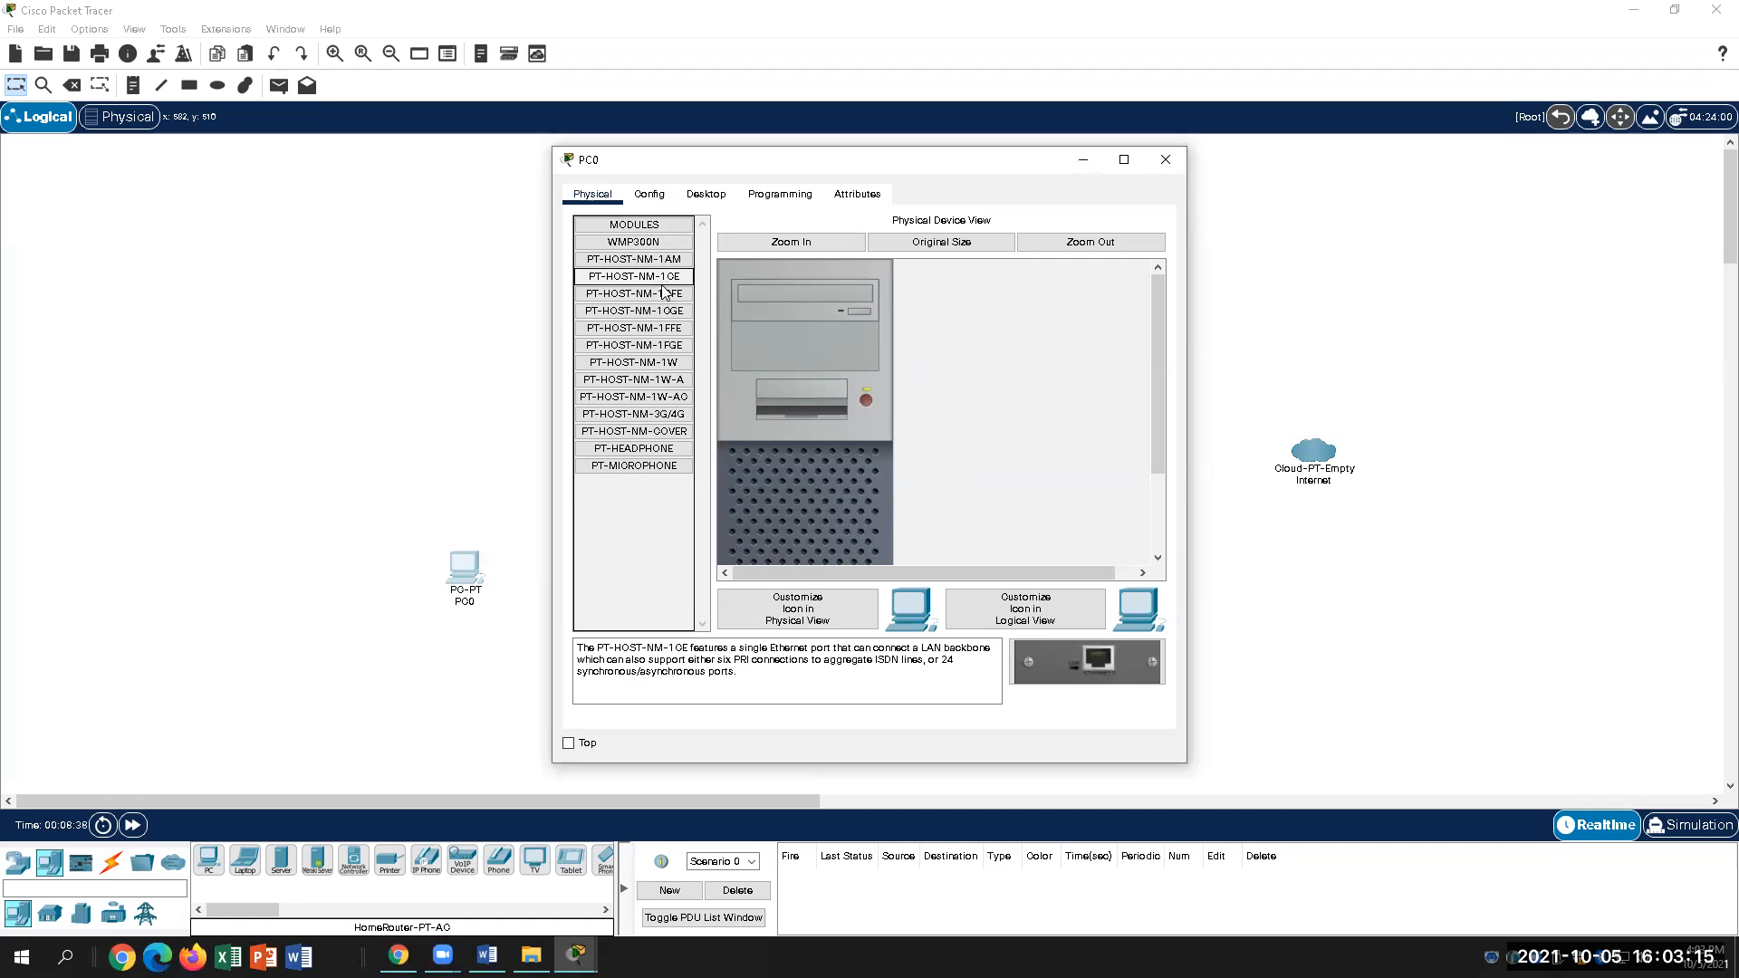
pyautogui.moveTo(675, 282); pyautogui.dragTo(800, 415)
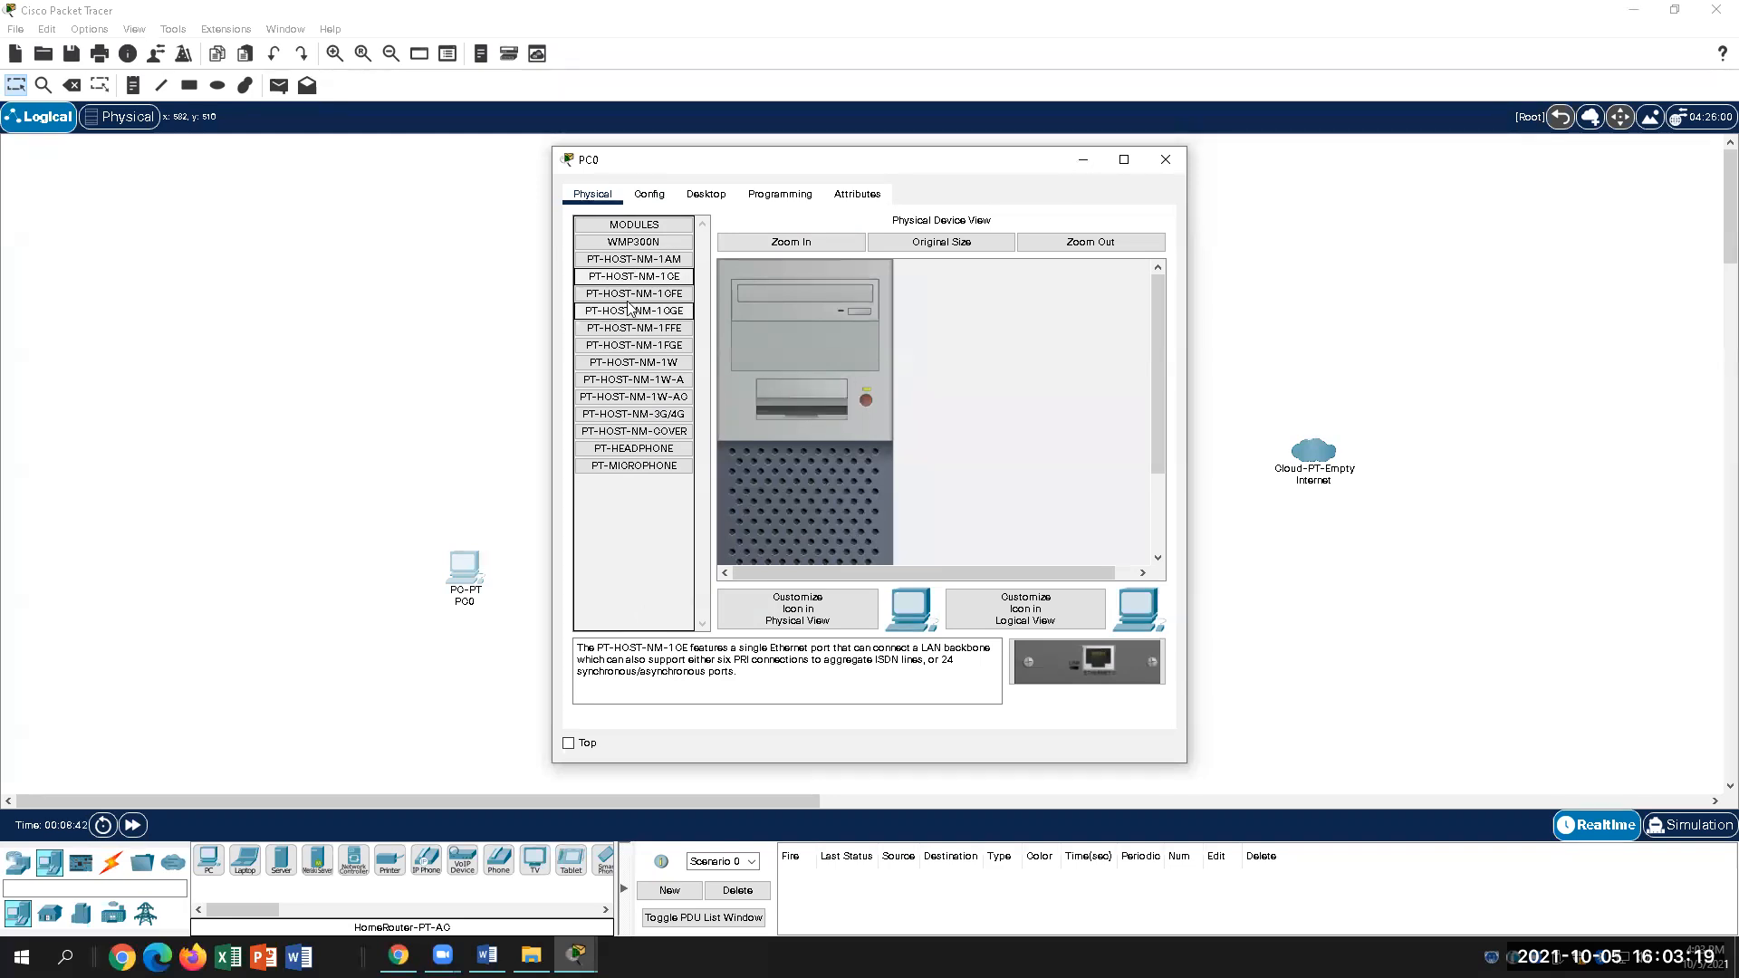
pyautogui.click(640, 260)
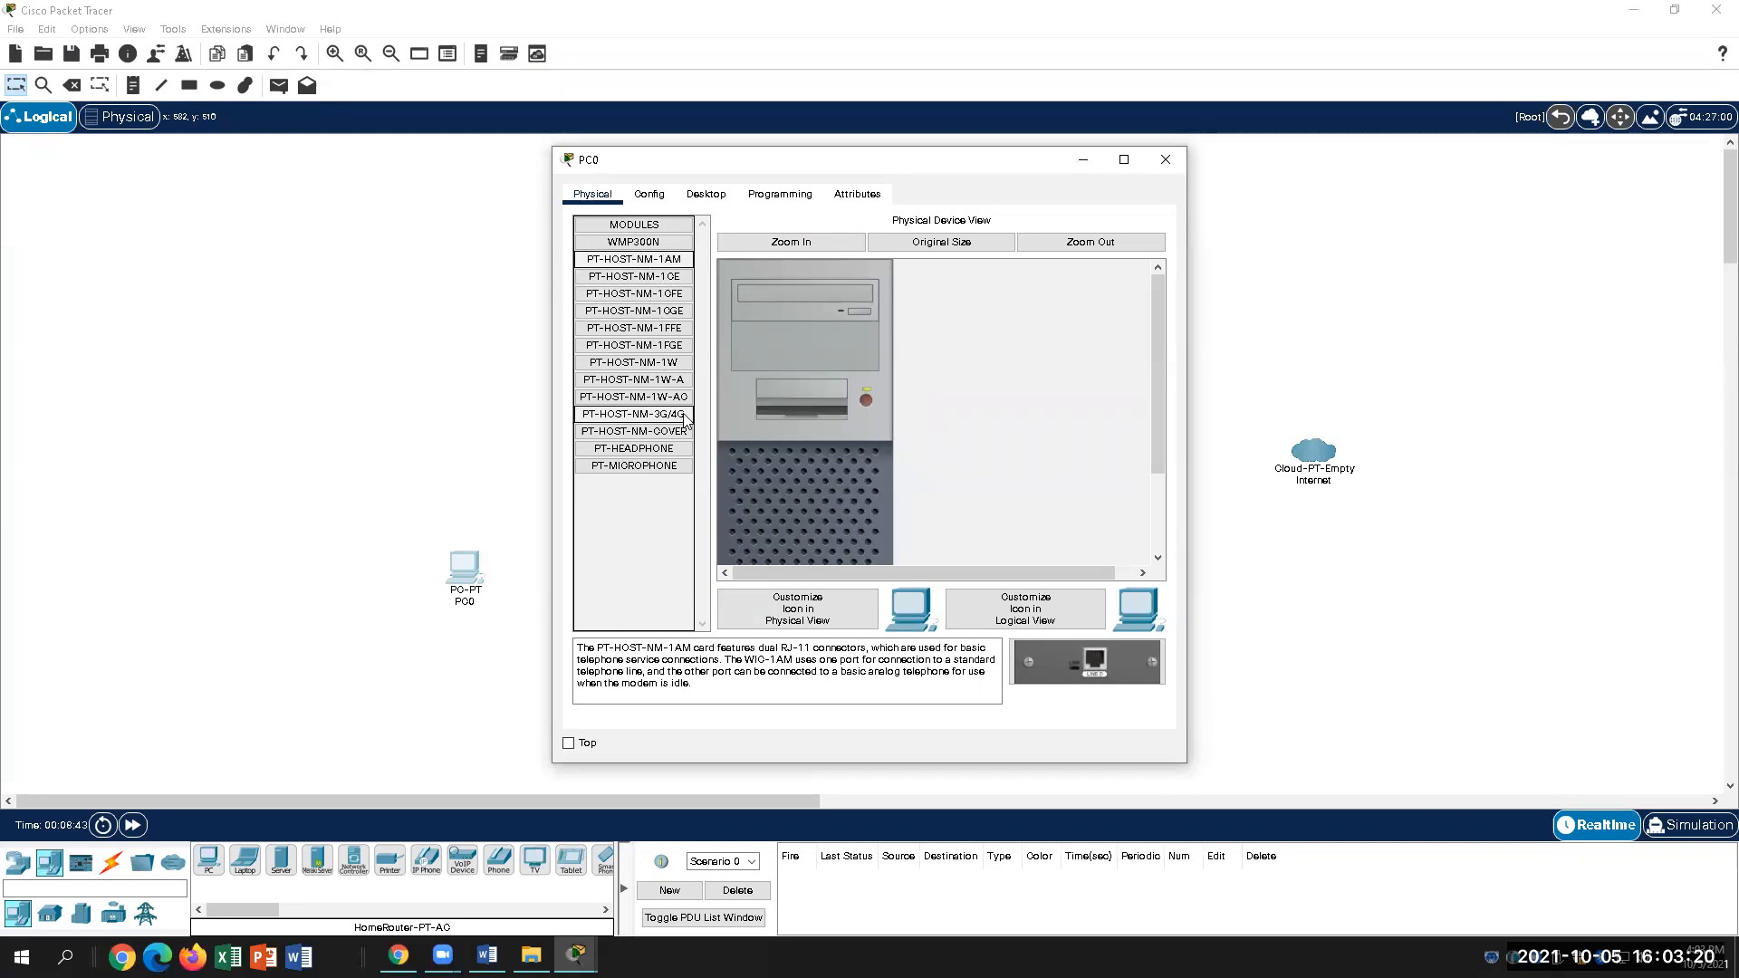
pyautogui.click(648, 293)
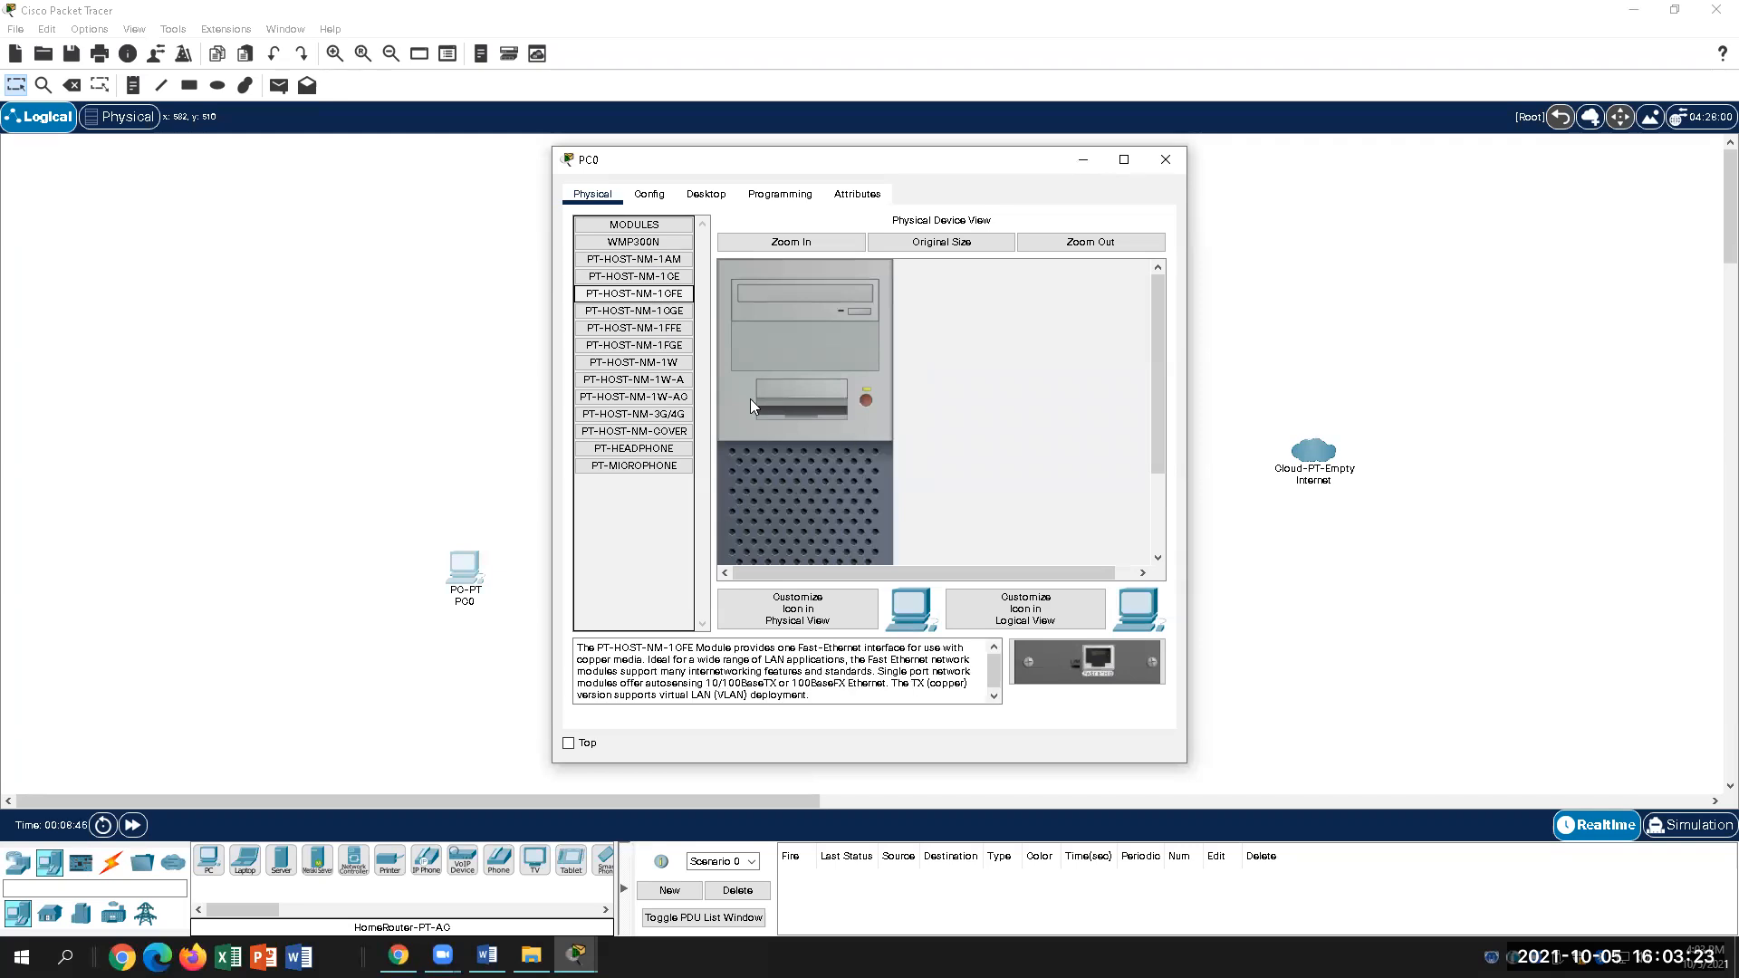
pyautogui.click(634, 259)
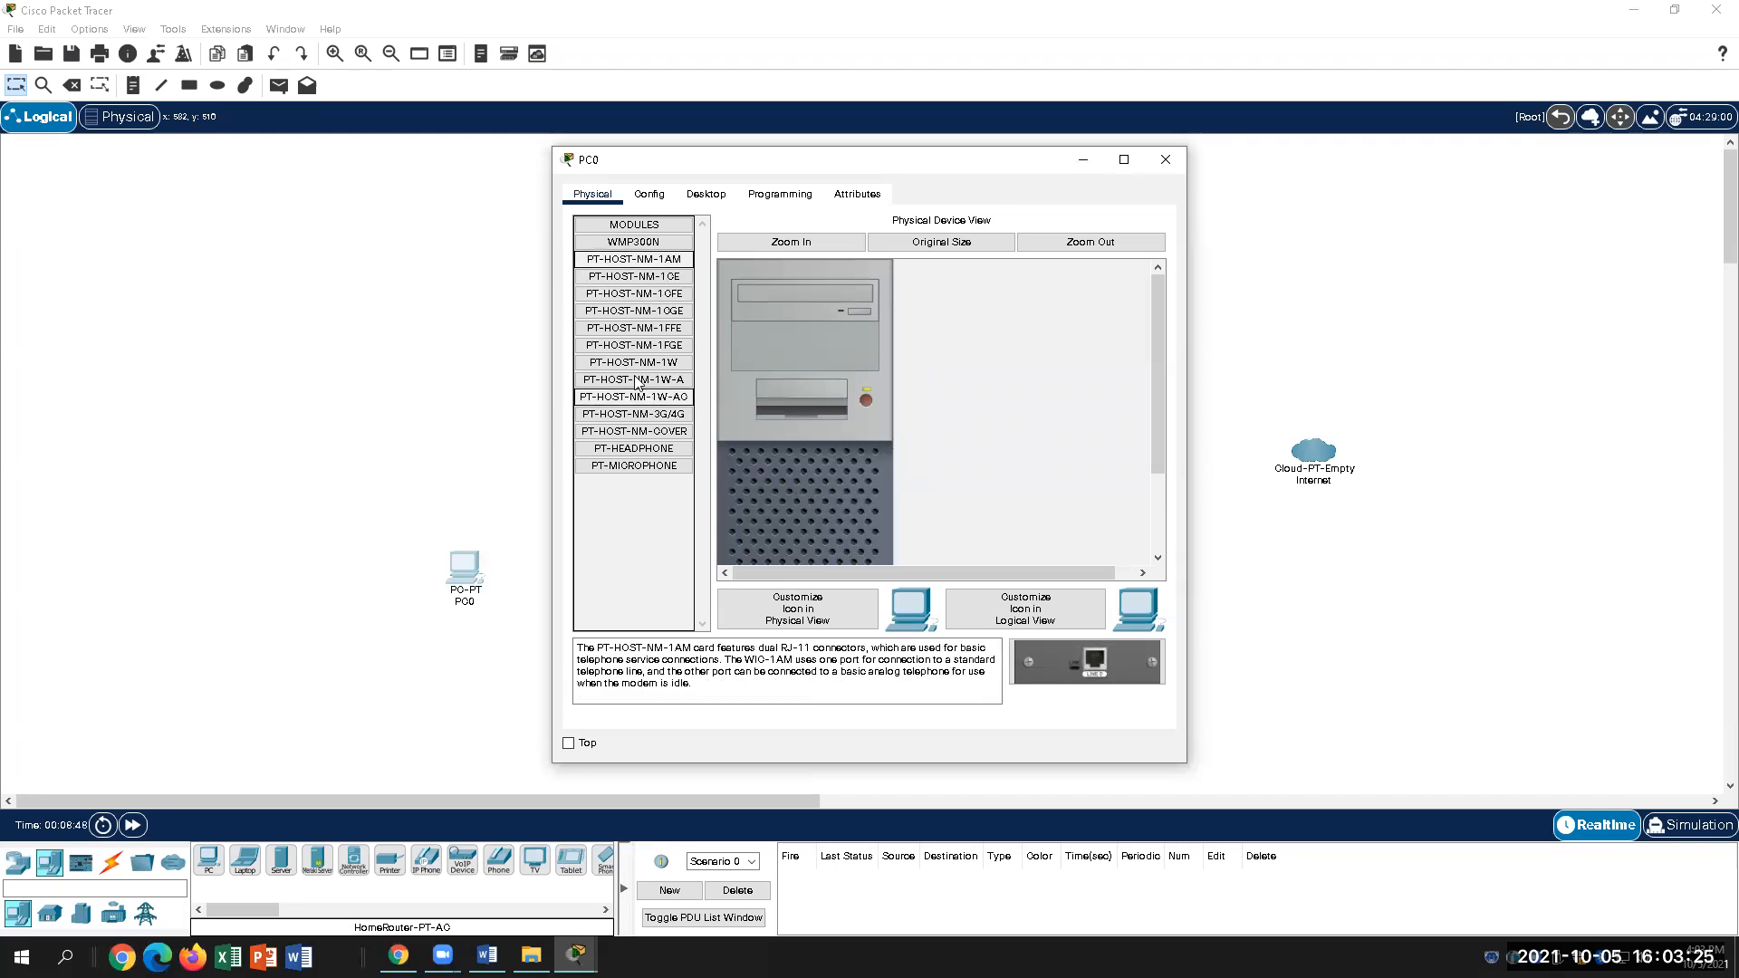
pyautogui.click(1165, 159)
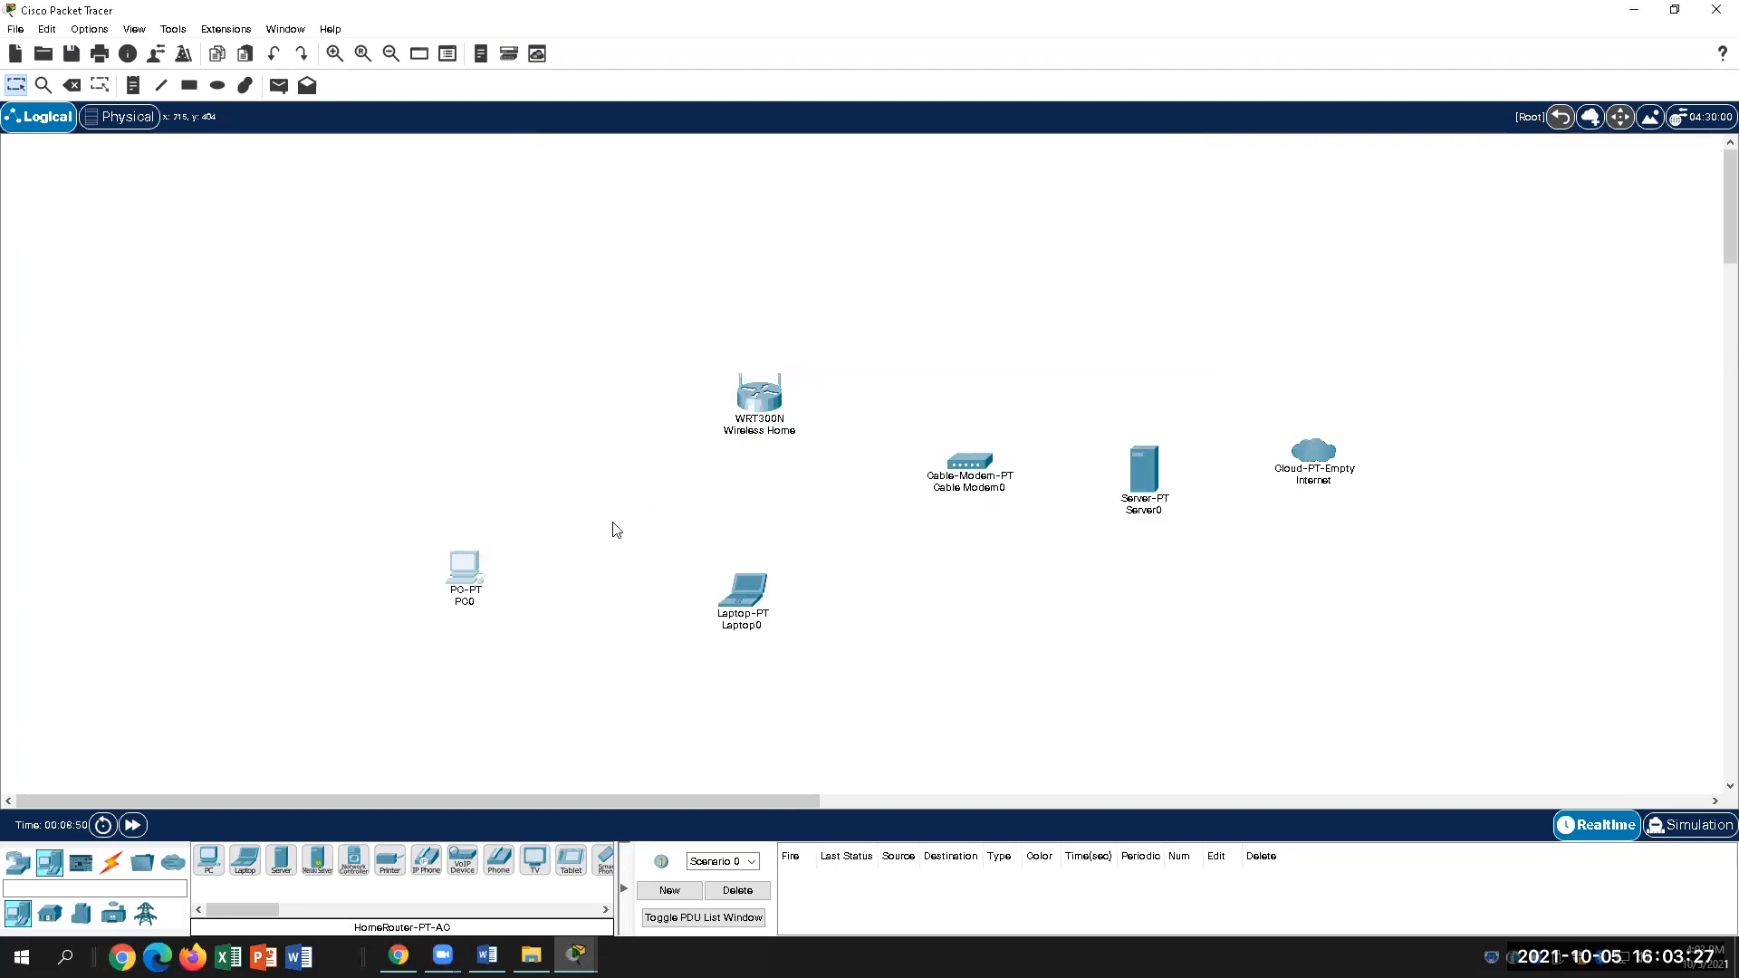
# Step: Delete PC0 and place a new PC, PC1, in its former spot
pyautogui.click(463, 569)
pyautogui.click(1165, 159)
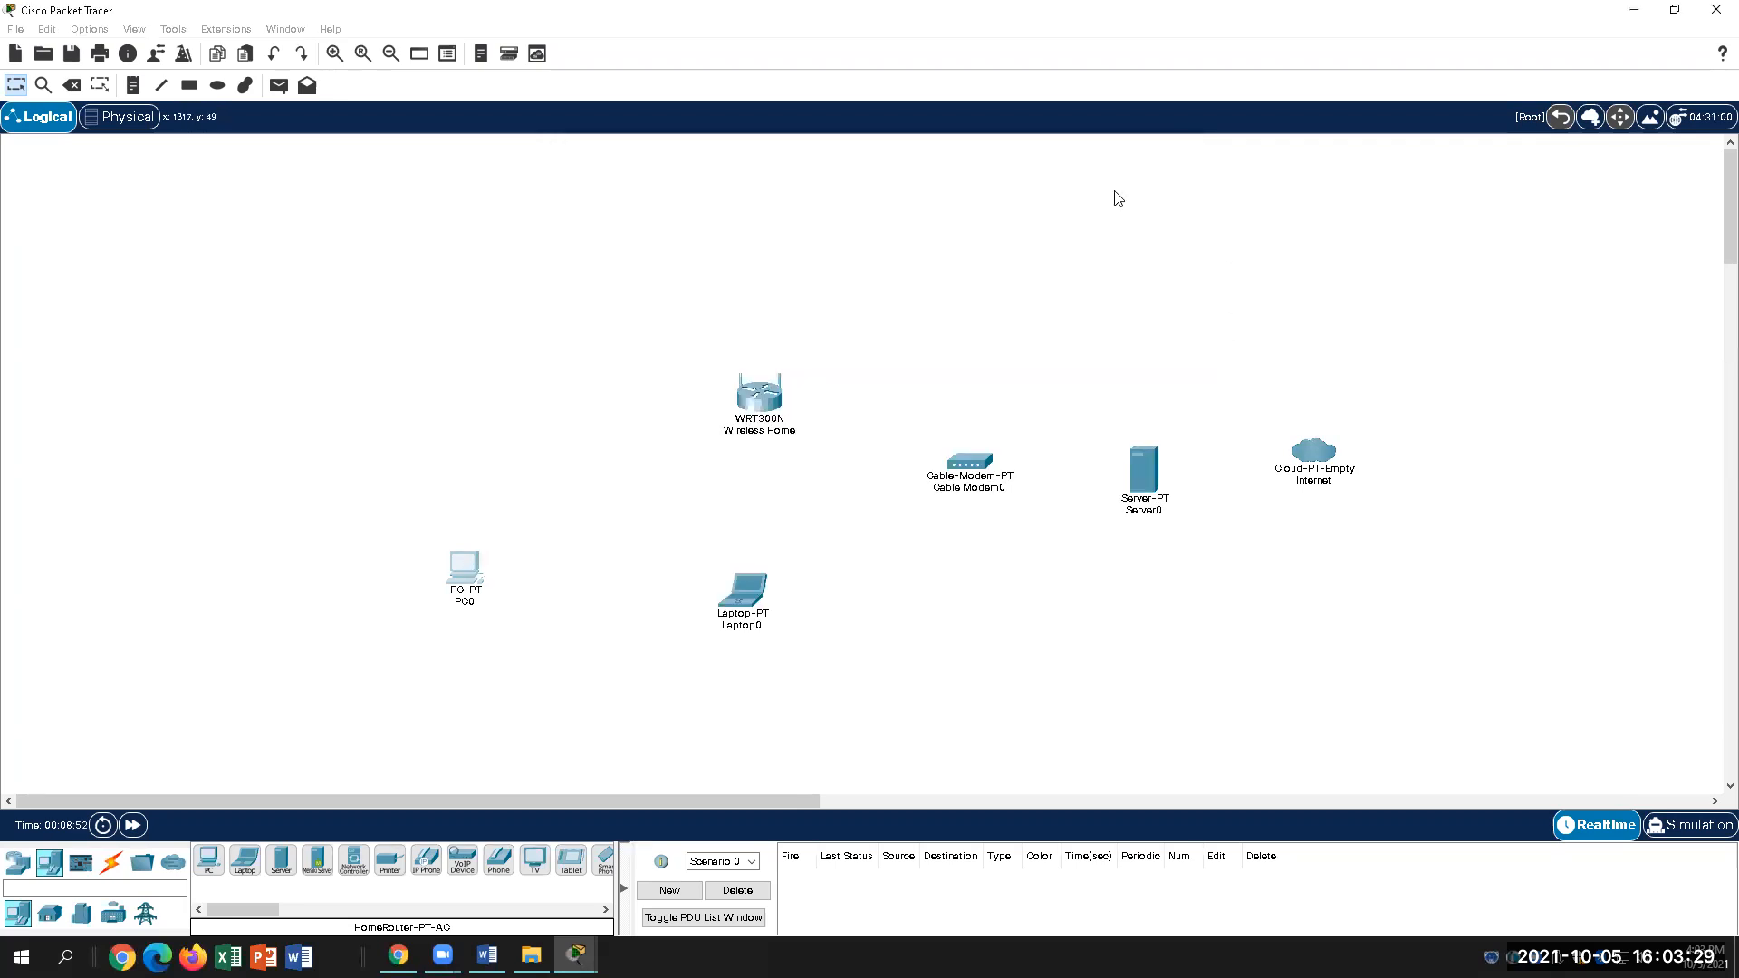
pyautogui.moveTo(474, 568); pyautogui.dragTo(314, 915)
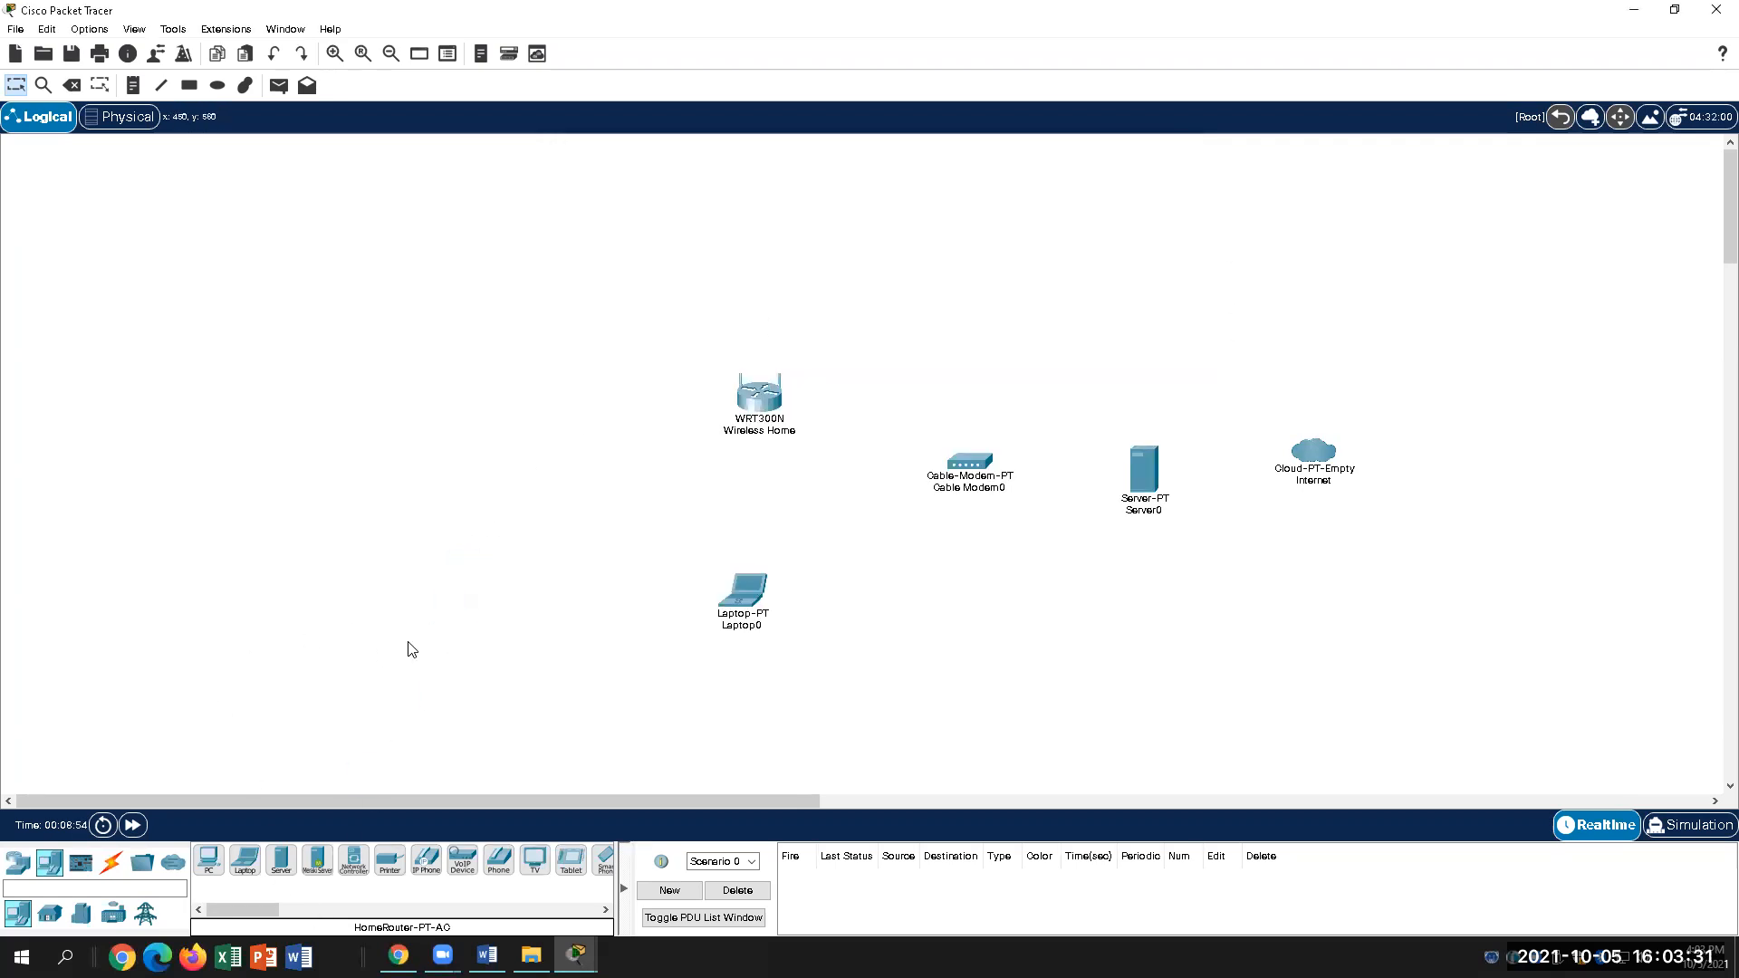
pyautogui.moveTo(208, 860); pyautogui.dragTo(434, 610)
pyautogui.moveTo(465, 555); pyautogui.dragTo(465, 557)
# Step: Open PC1's window and switch to its Desktop tab showing IP Configuration, Command Prompt and Web Browser
pyautogui.click(464, 558)
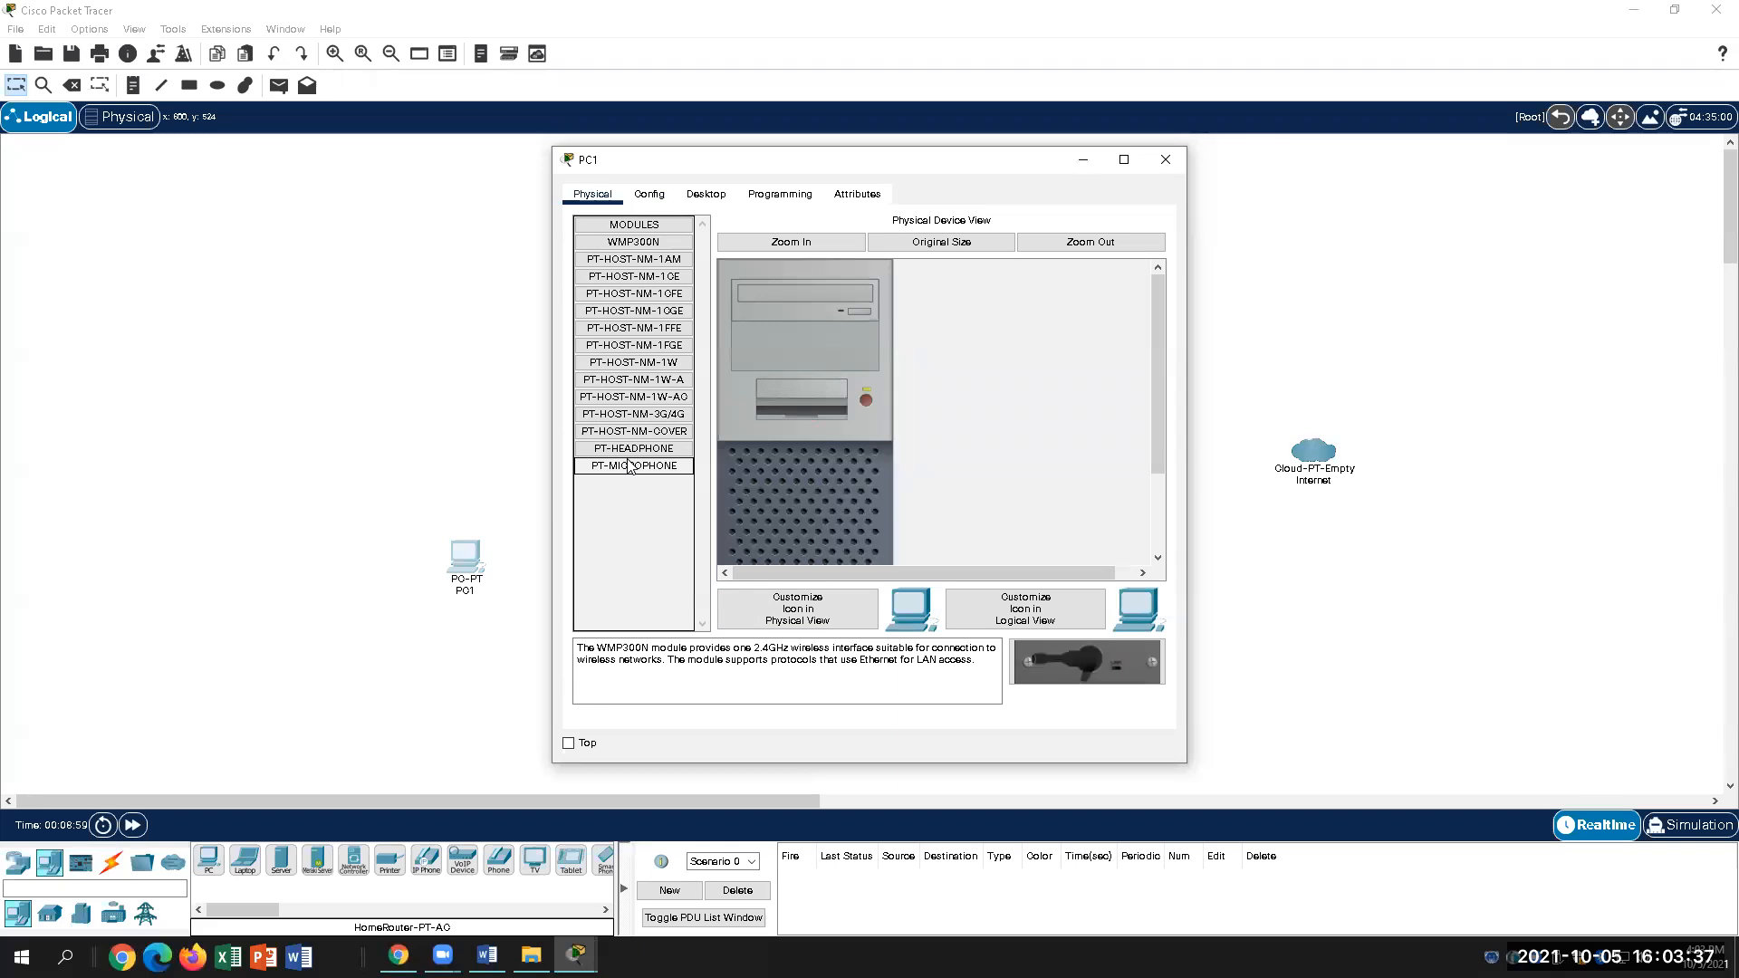
pyautogui.doubleClick(634, 225)
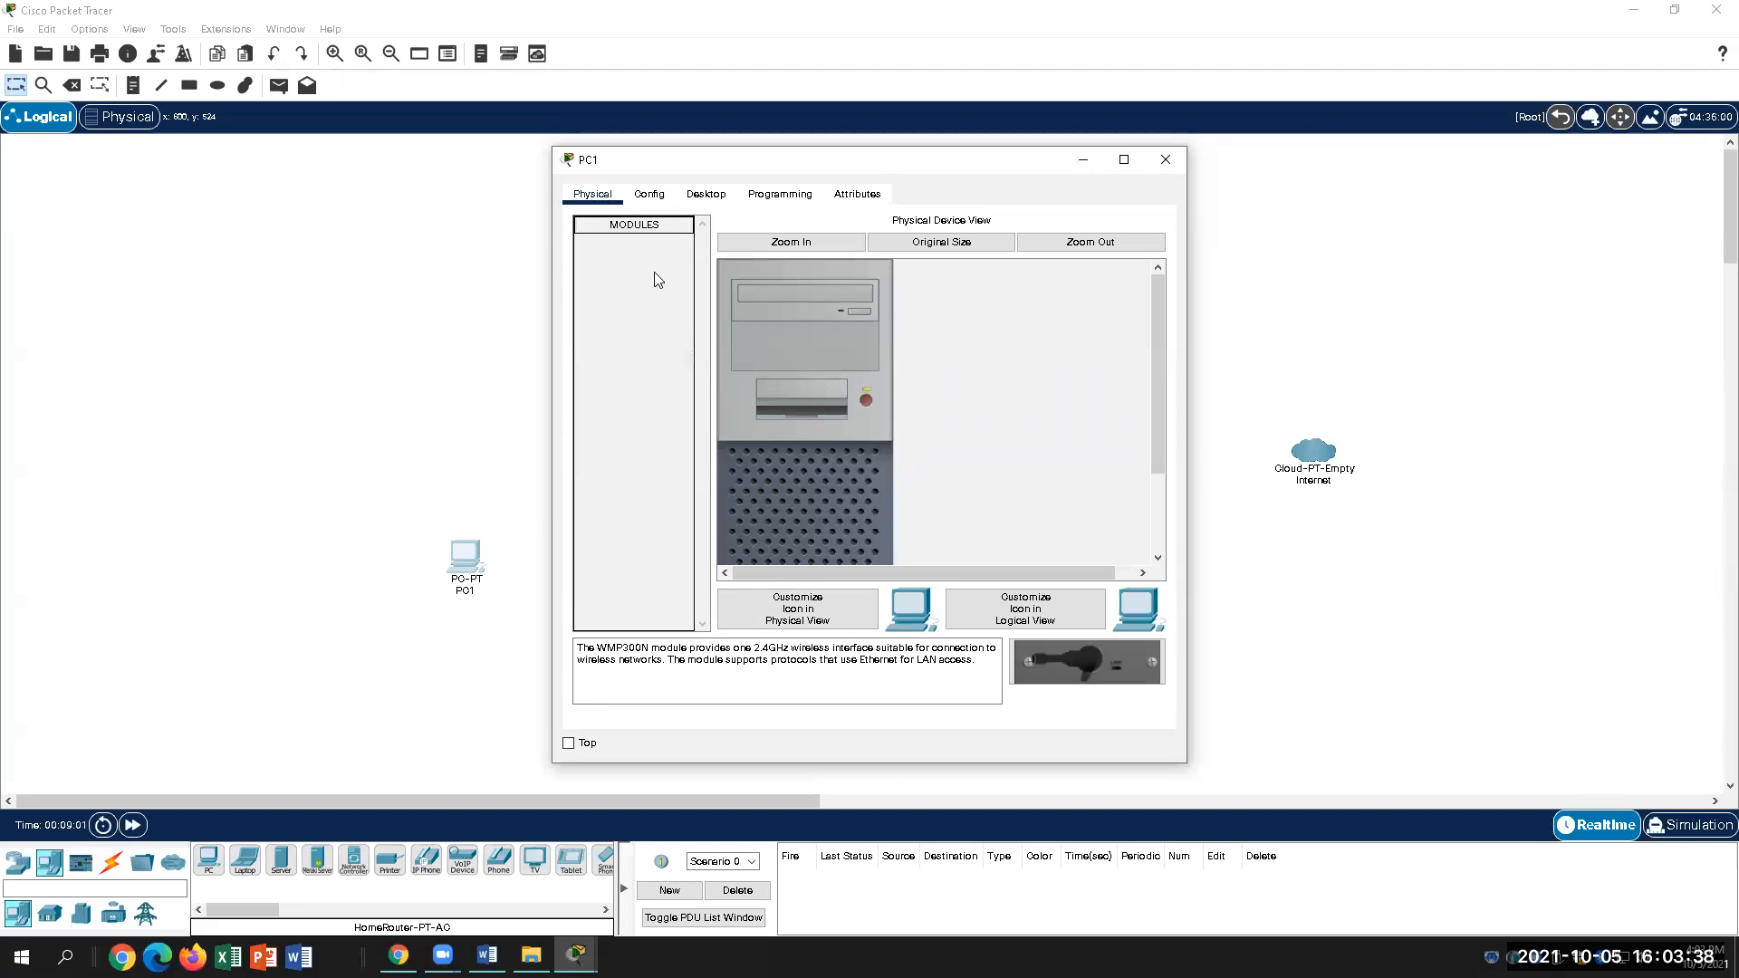
pyautogui.doubleClick(635, 228)
pyautogui.click(705, 194)
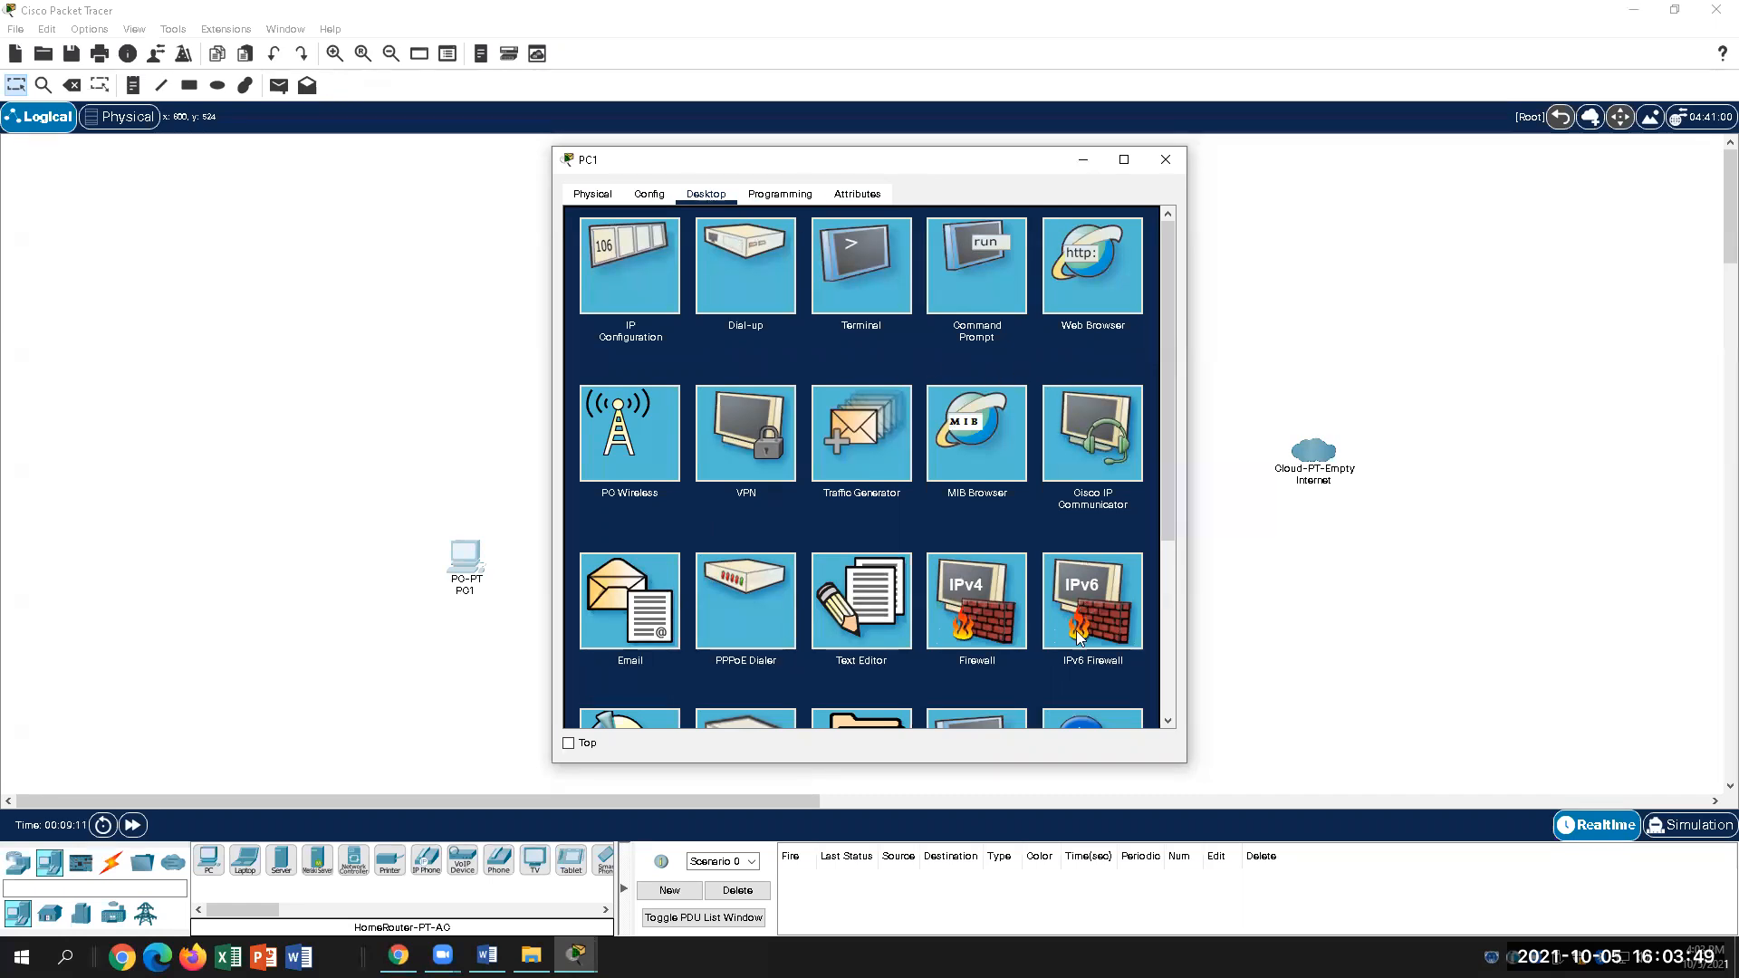
pyautogui.scroll(-5, 730, 561)
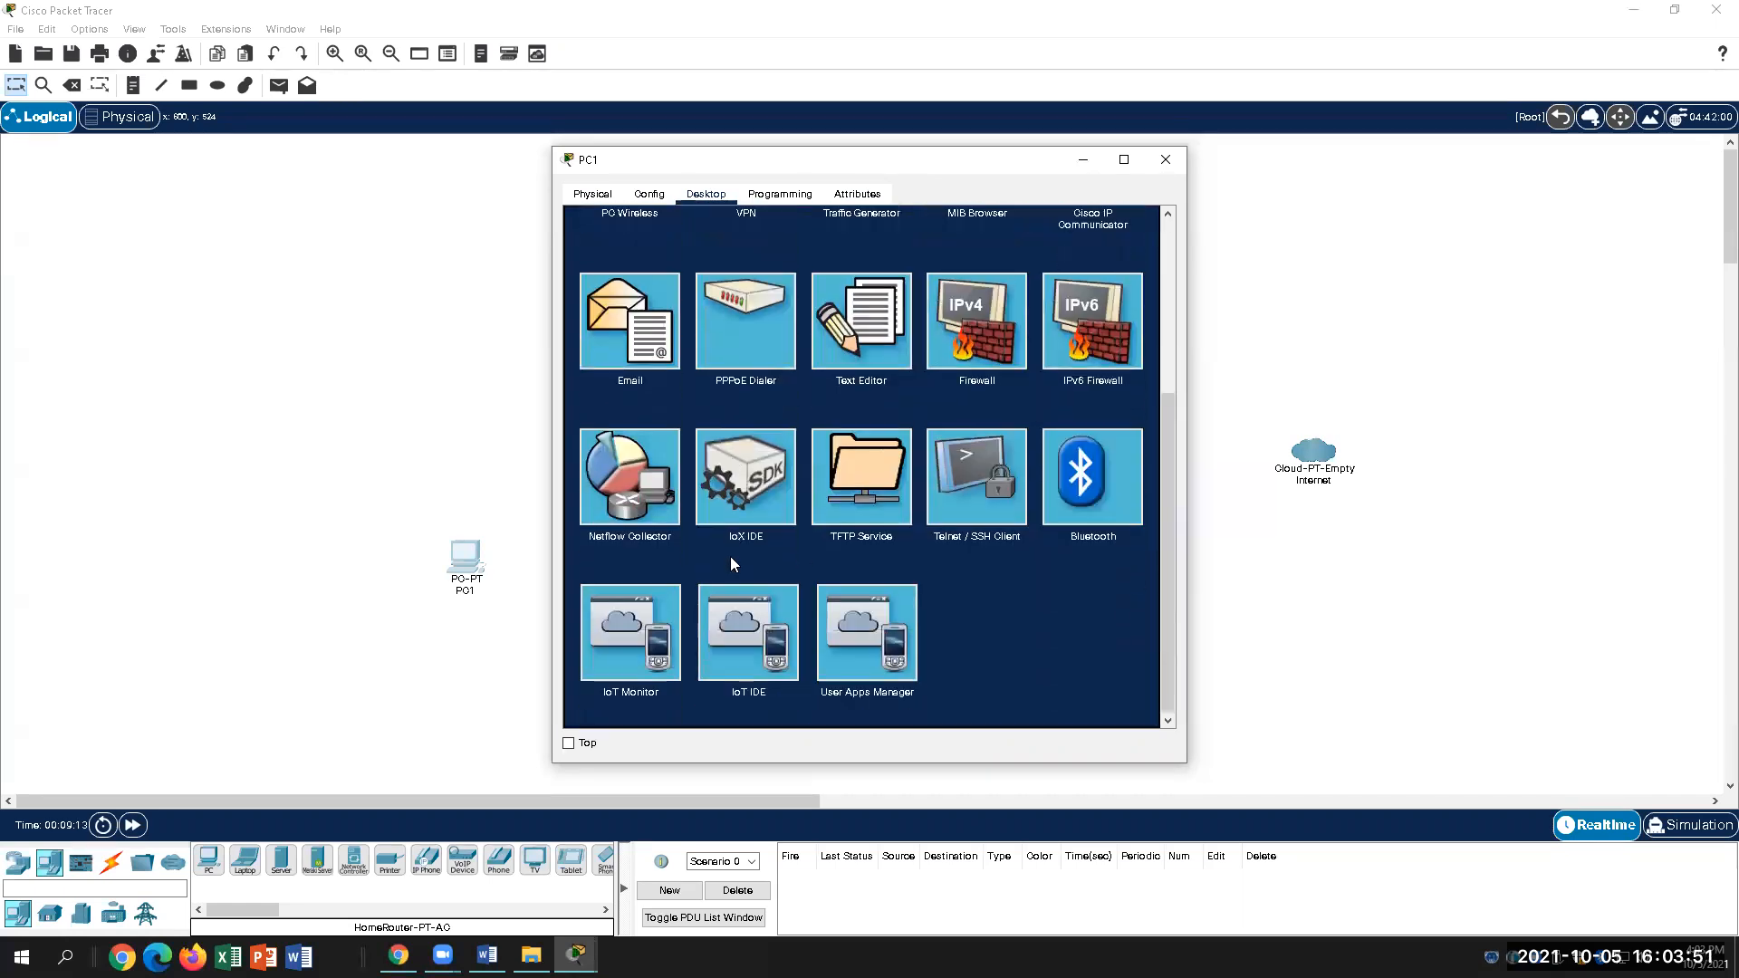
pyautogui.scroll(5, 1031, 640)
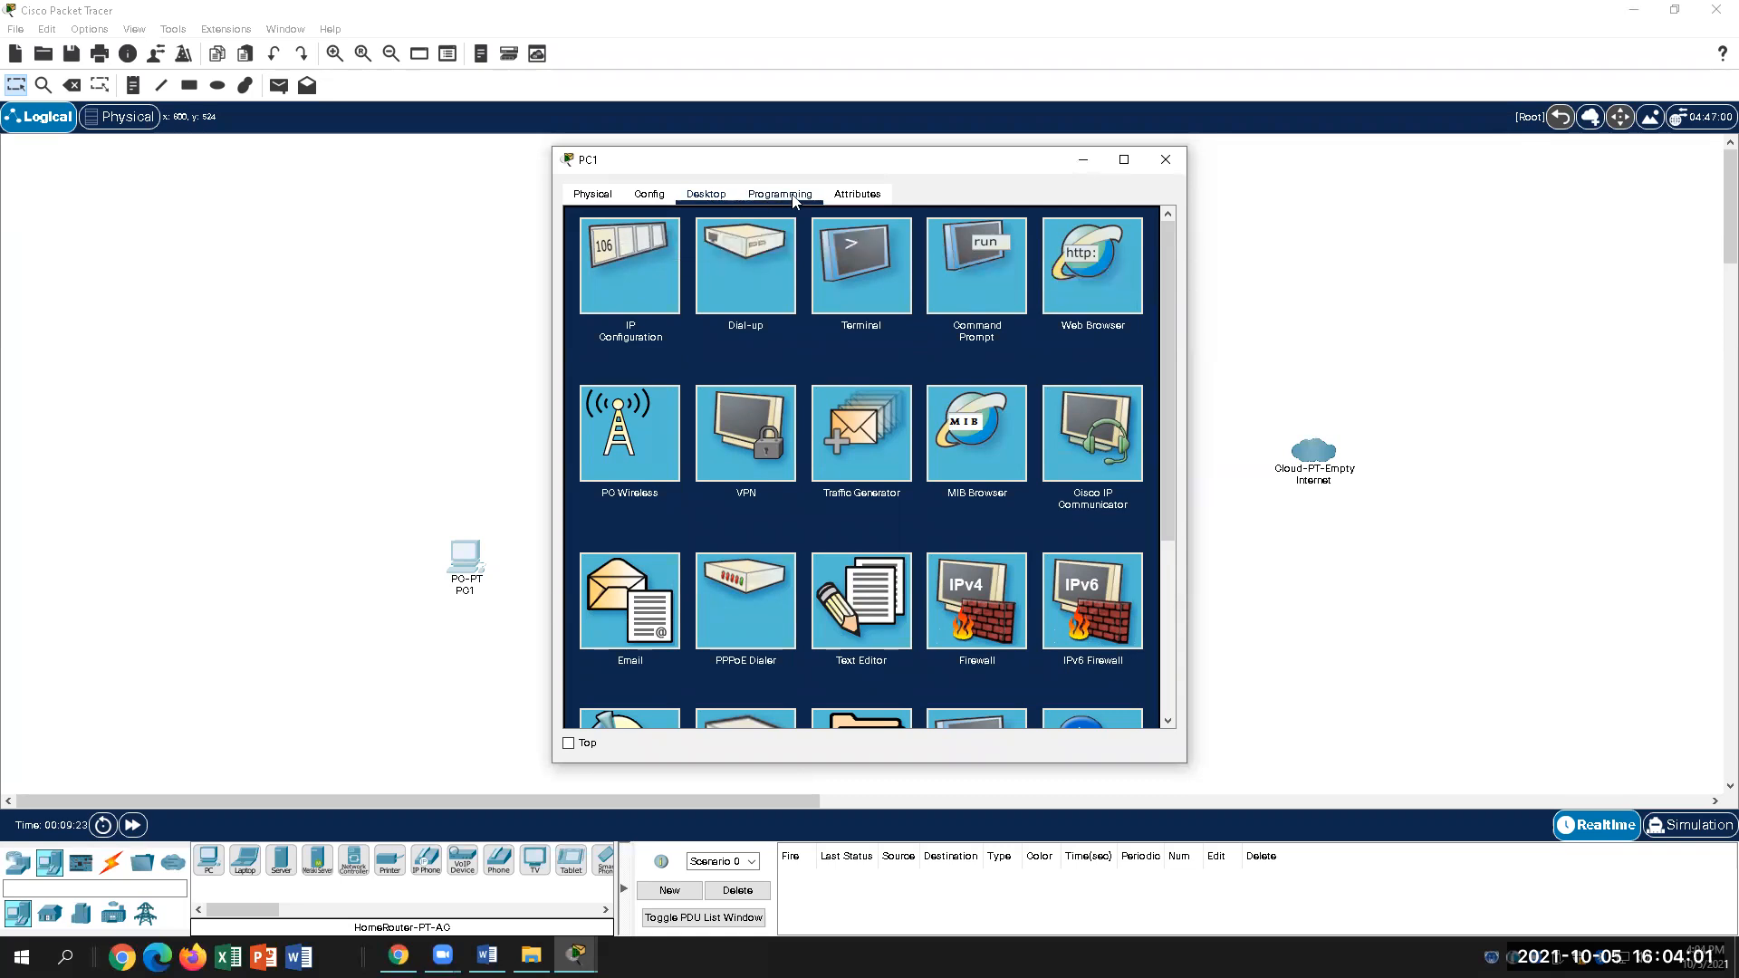
# Step: Set PC1's FastEthernet0 IPv4 configuration to DHCP
pyautogui.click(650, 196)
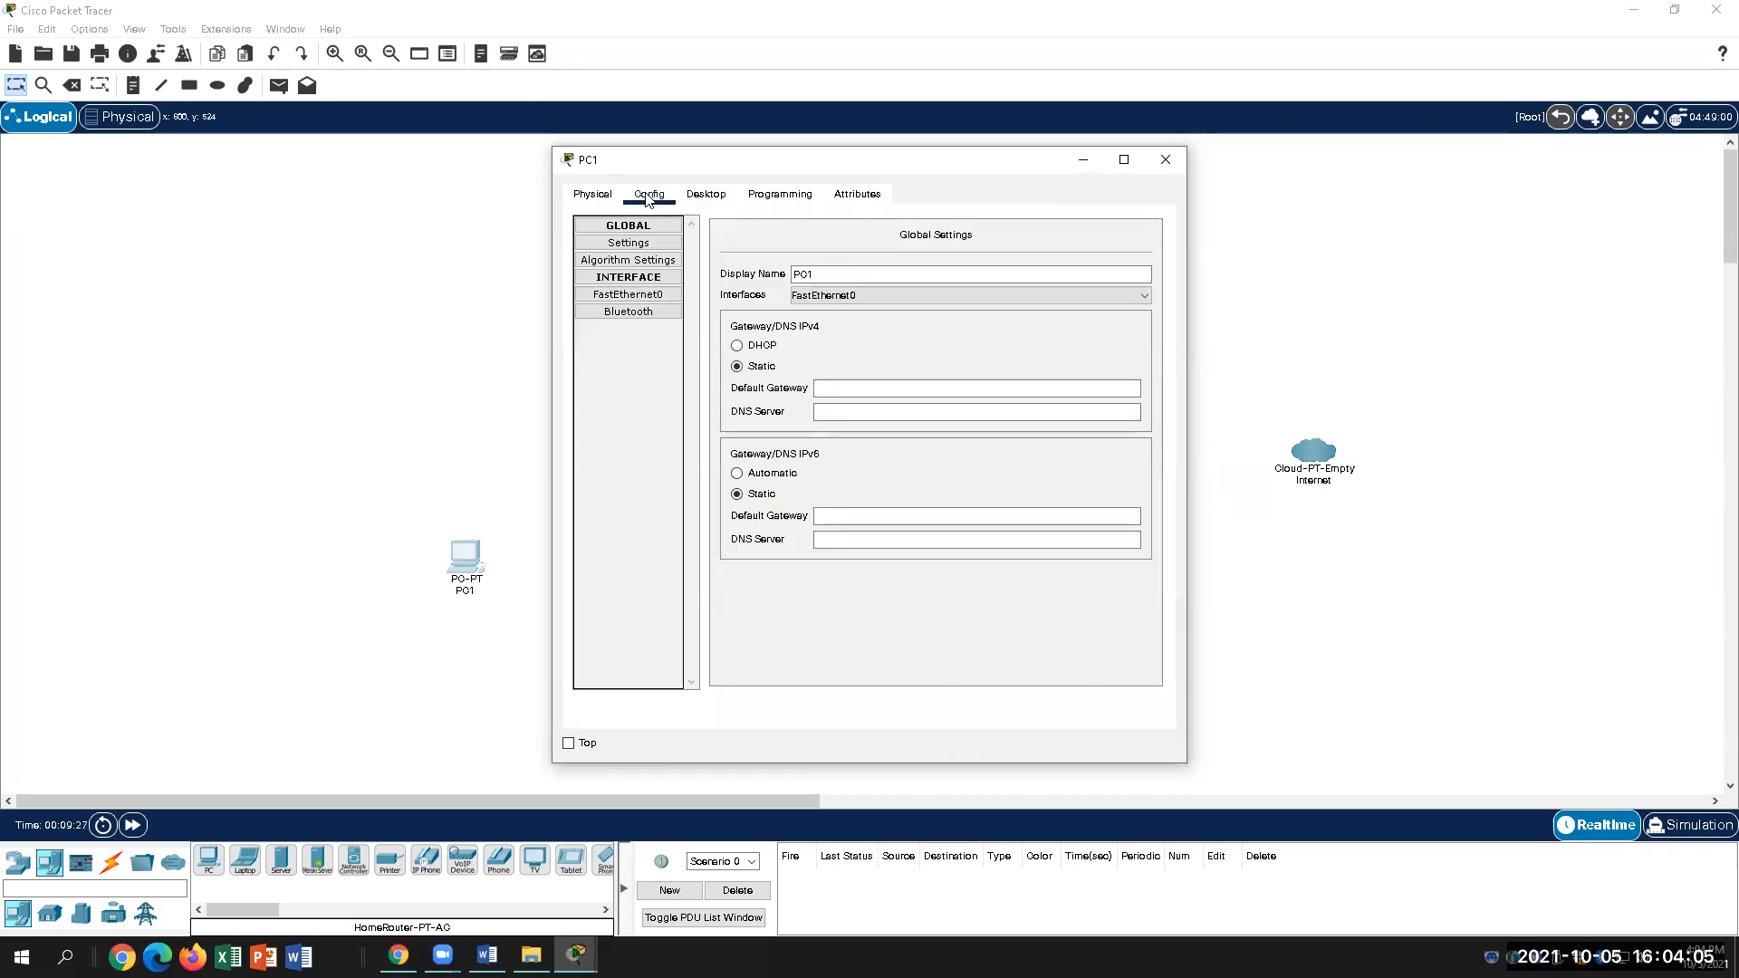
pyautogui.click(630, 297)
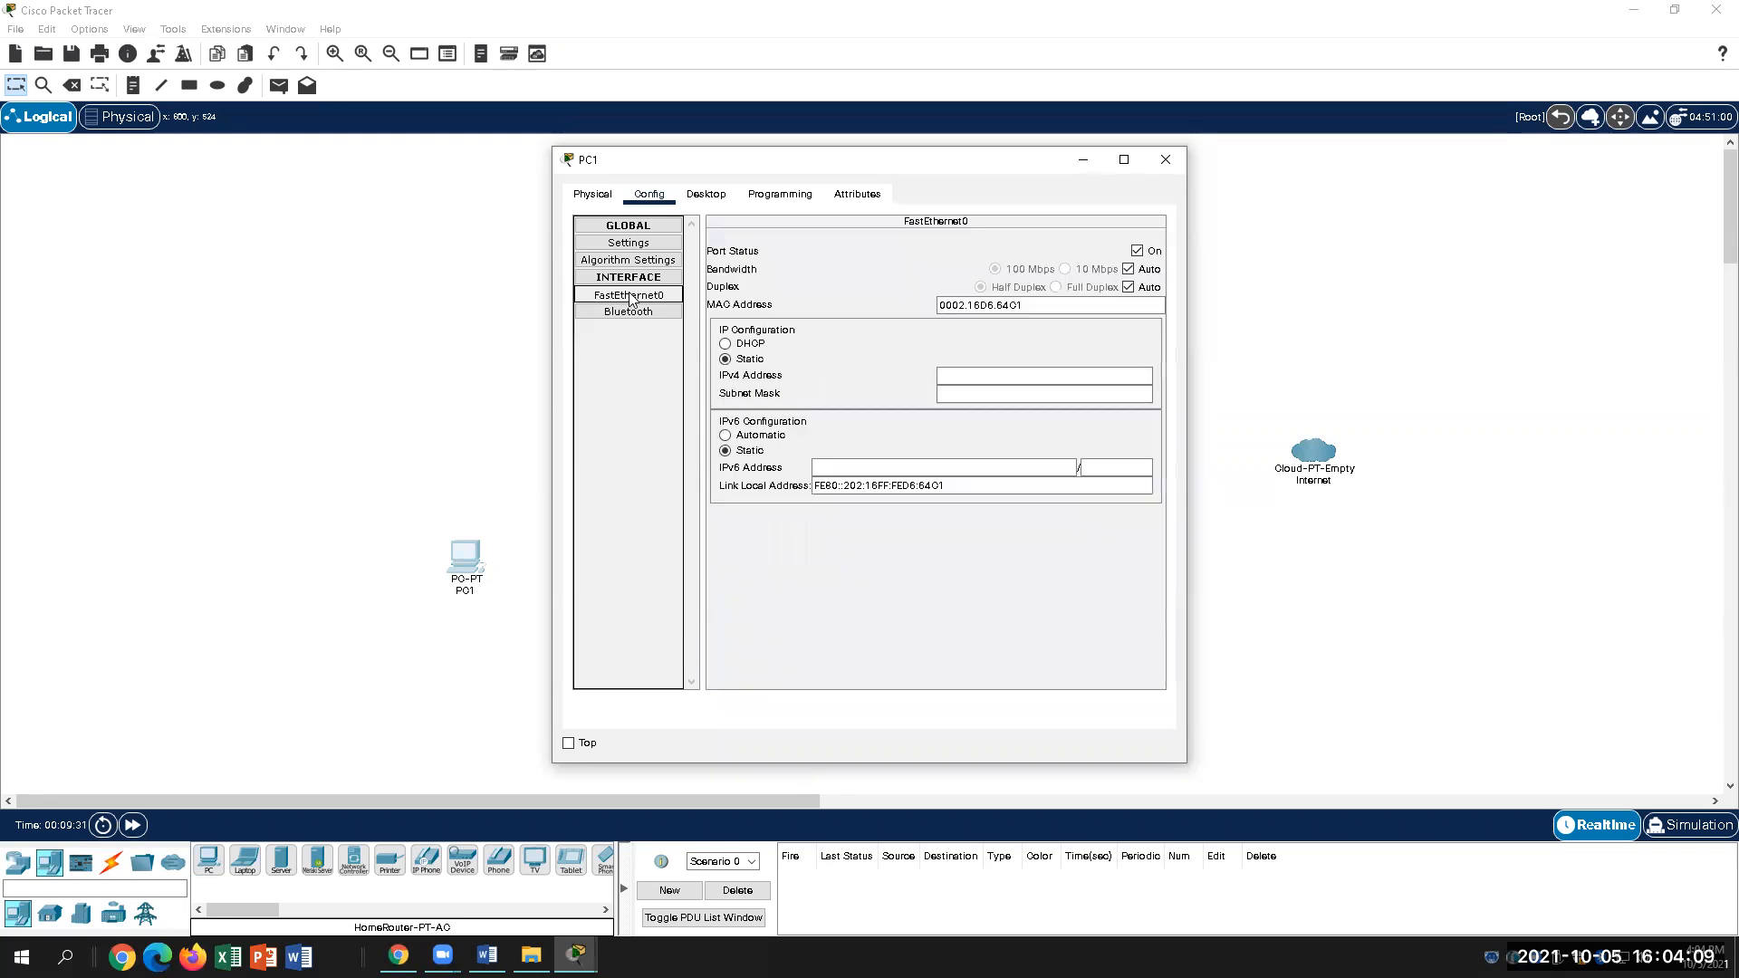
pyautogui.click(727, 346)
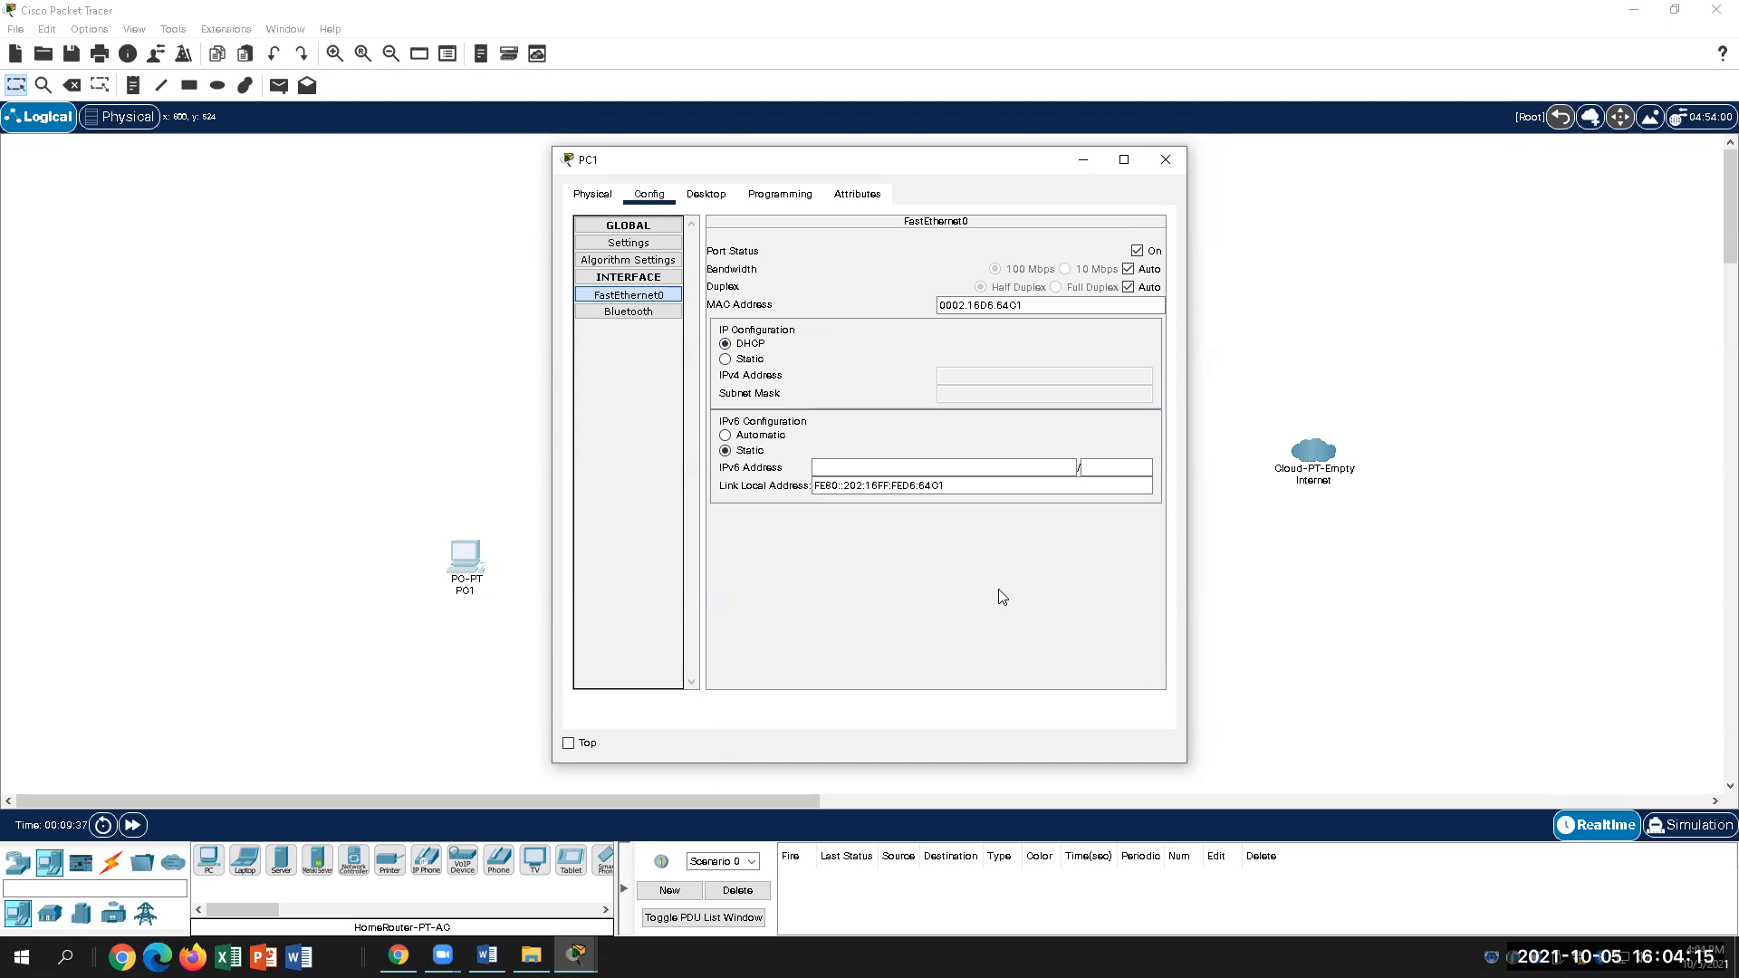
# Step: Switch to the Word lab document and look over the Address Table
pyautogui.hotkey('alt', 'Tab')
pyautogui.scroll(1, 977, 620)
pyautogui.scroll(-6, 975, 622)
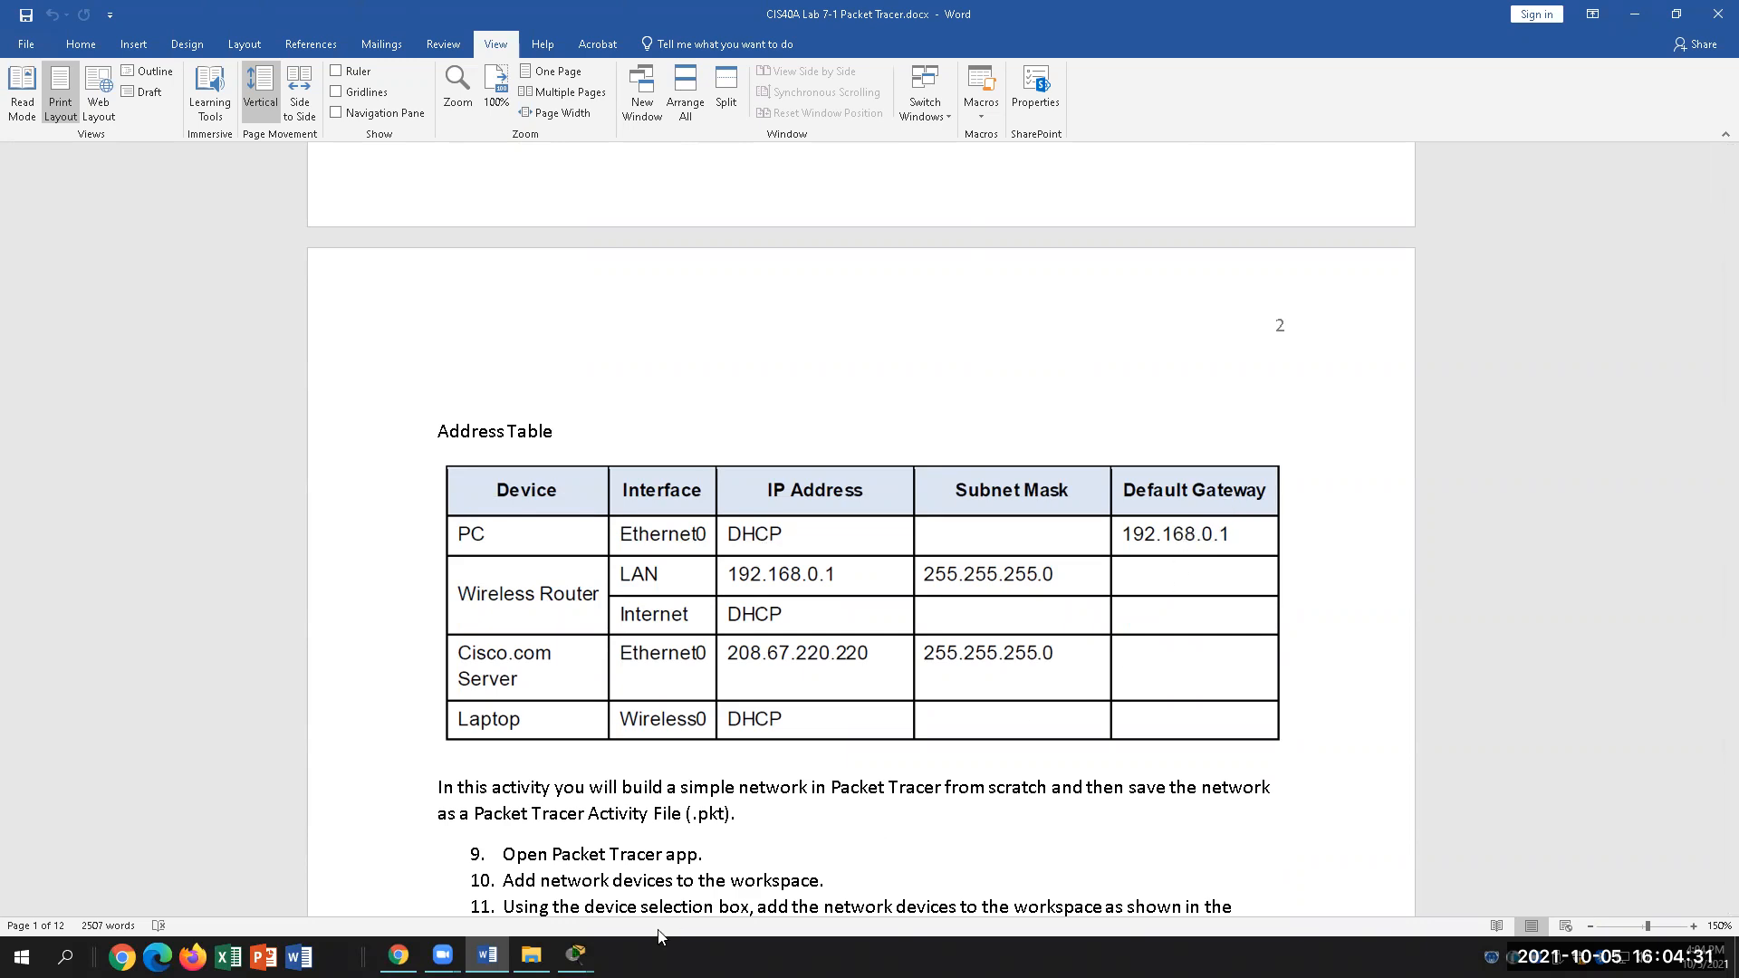
# Step: Close PC1's leftover configuration window
pyautogui.click(576, 955)
pyautogui.click(781, 887)
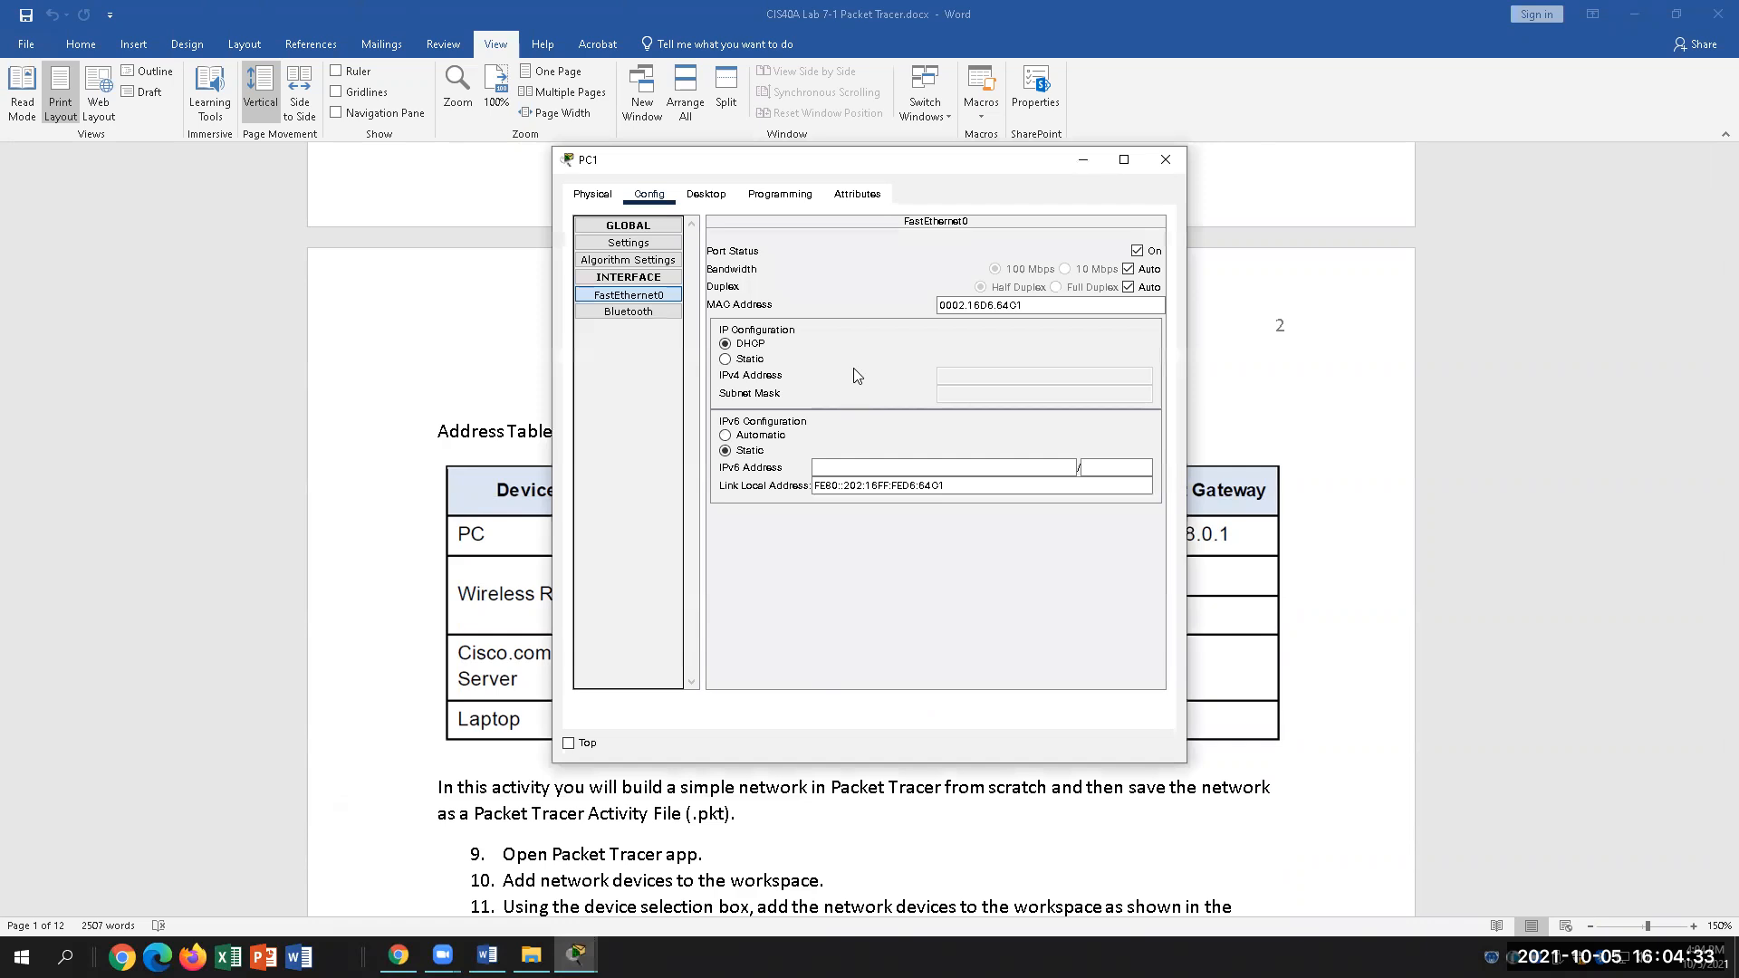
pyautogui.click(1166, 160)
# Step: Close the Wireless Home settings window and bring the main workspace forward
pyautogui.click(576, 955)
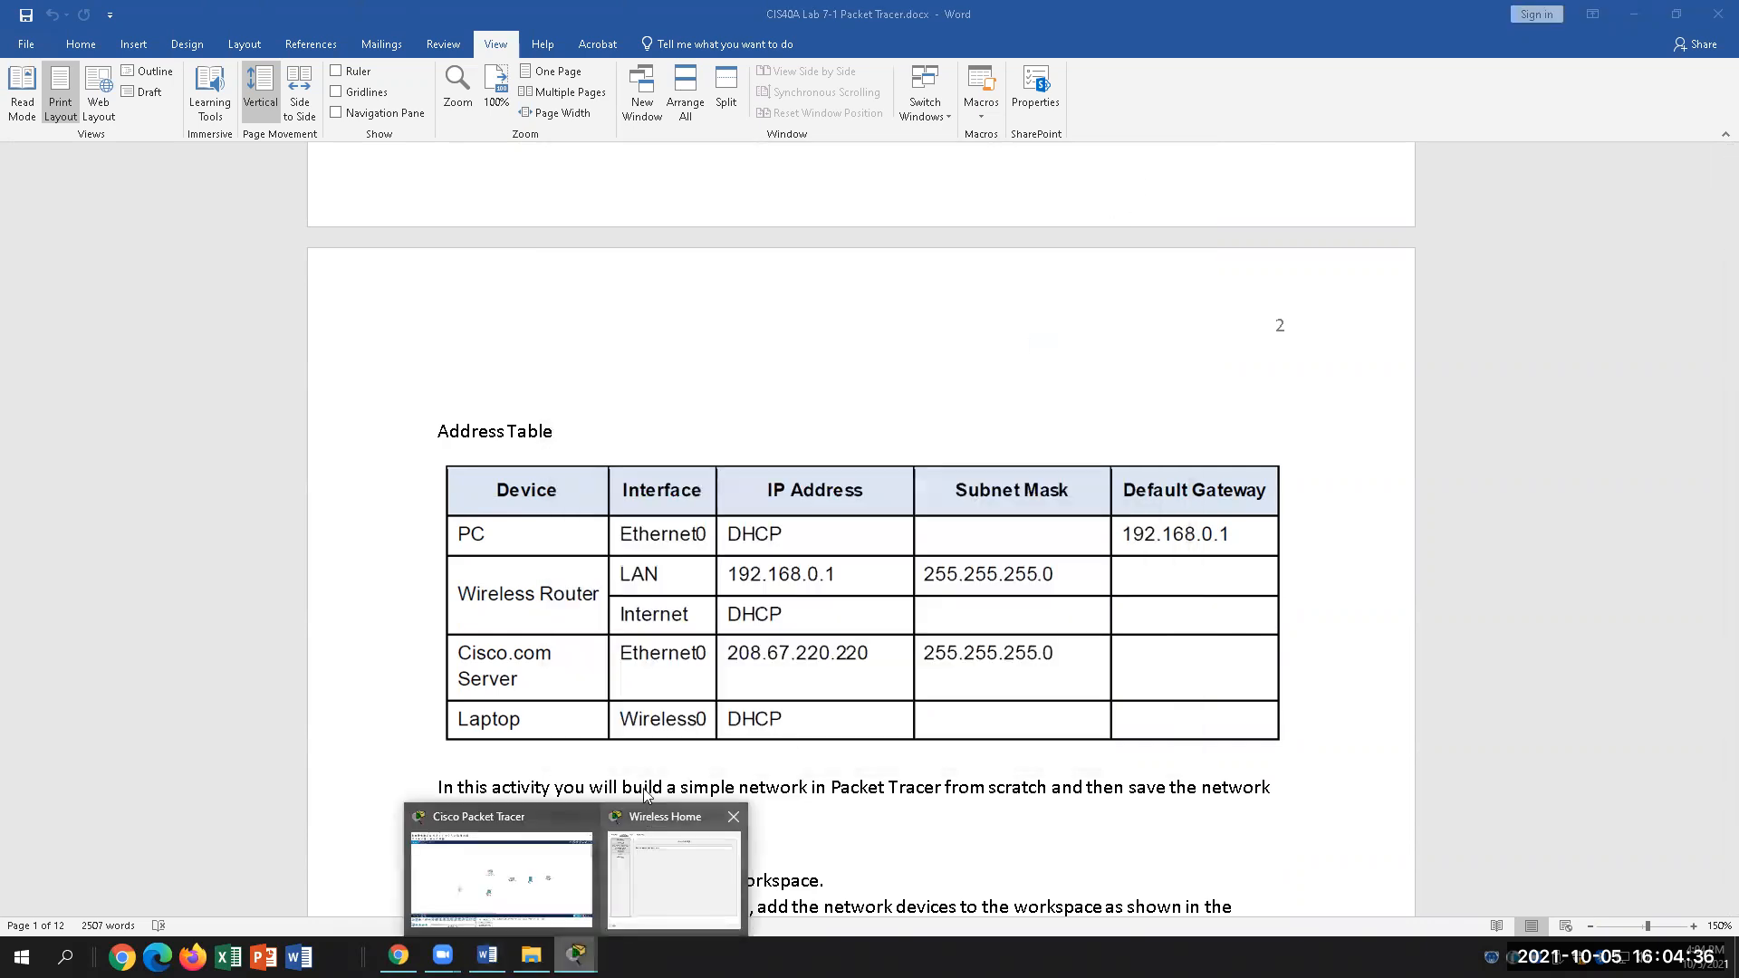
pyautogui.click(659, 875)
pyautogui.click(1480, 282)
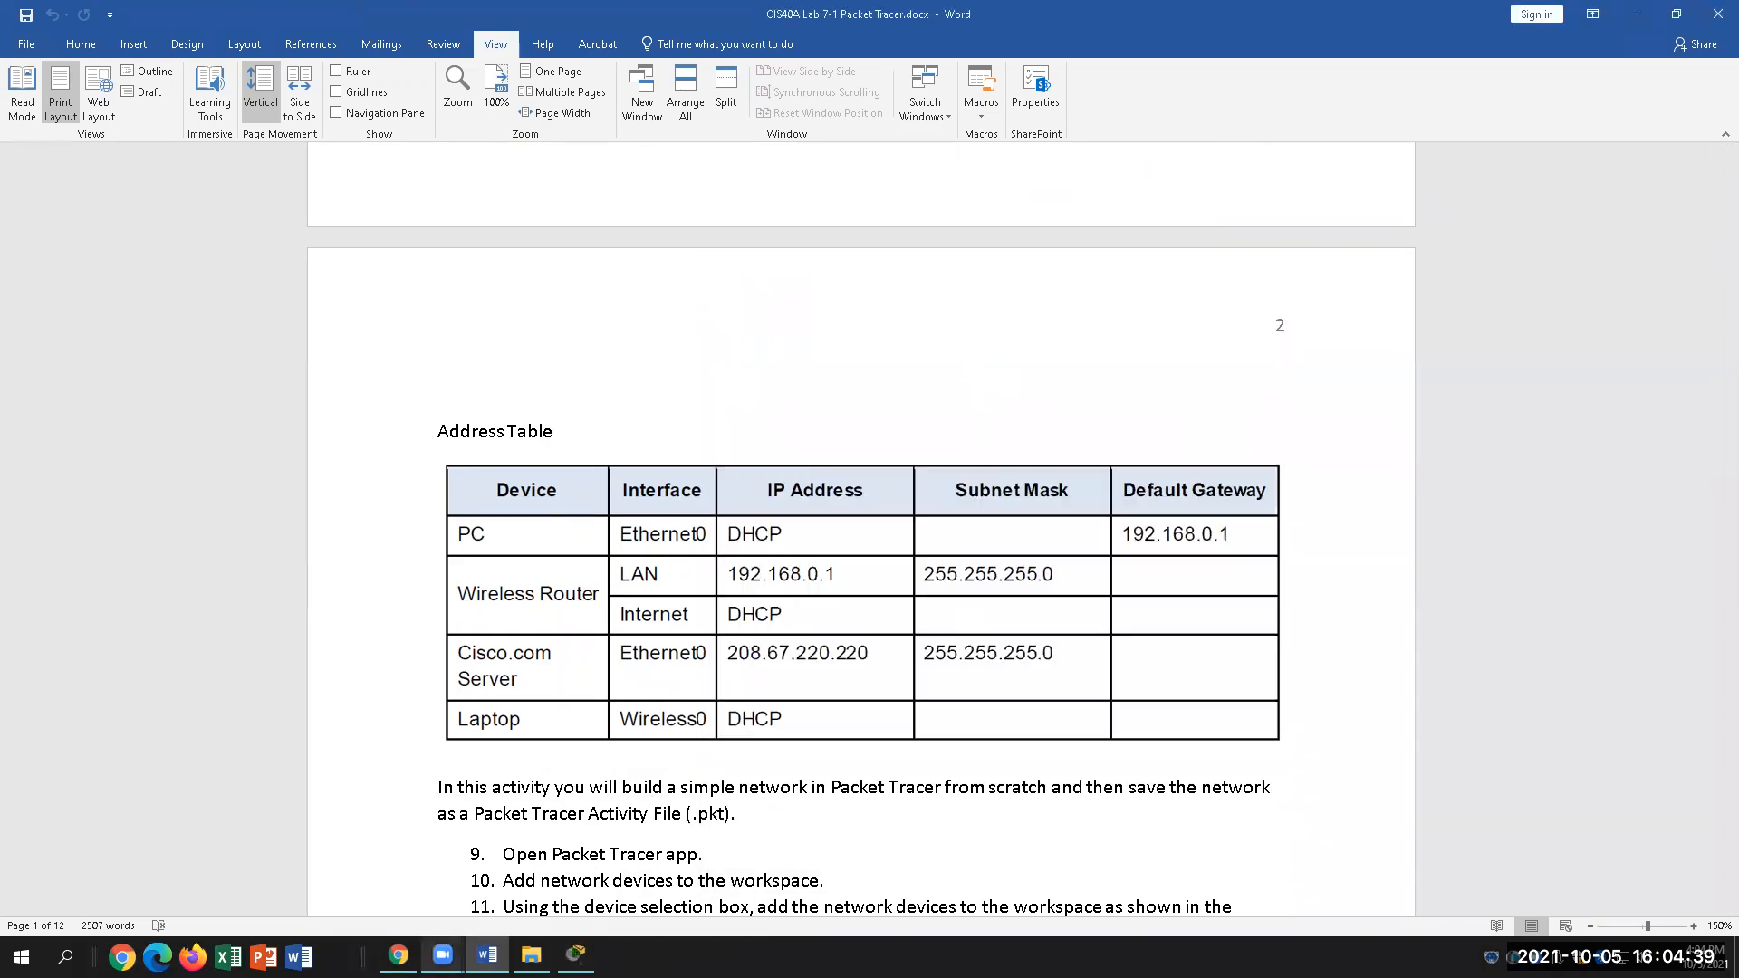
pyautogui.click(576, 955)
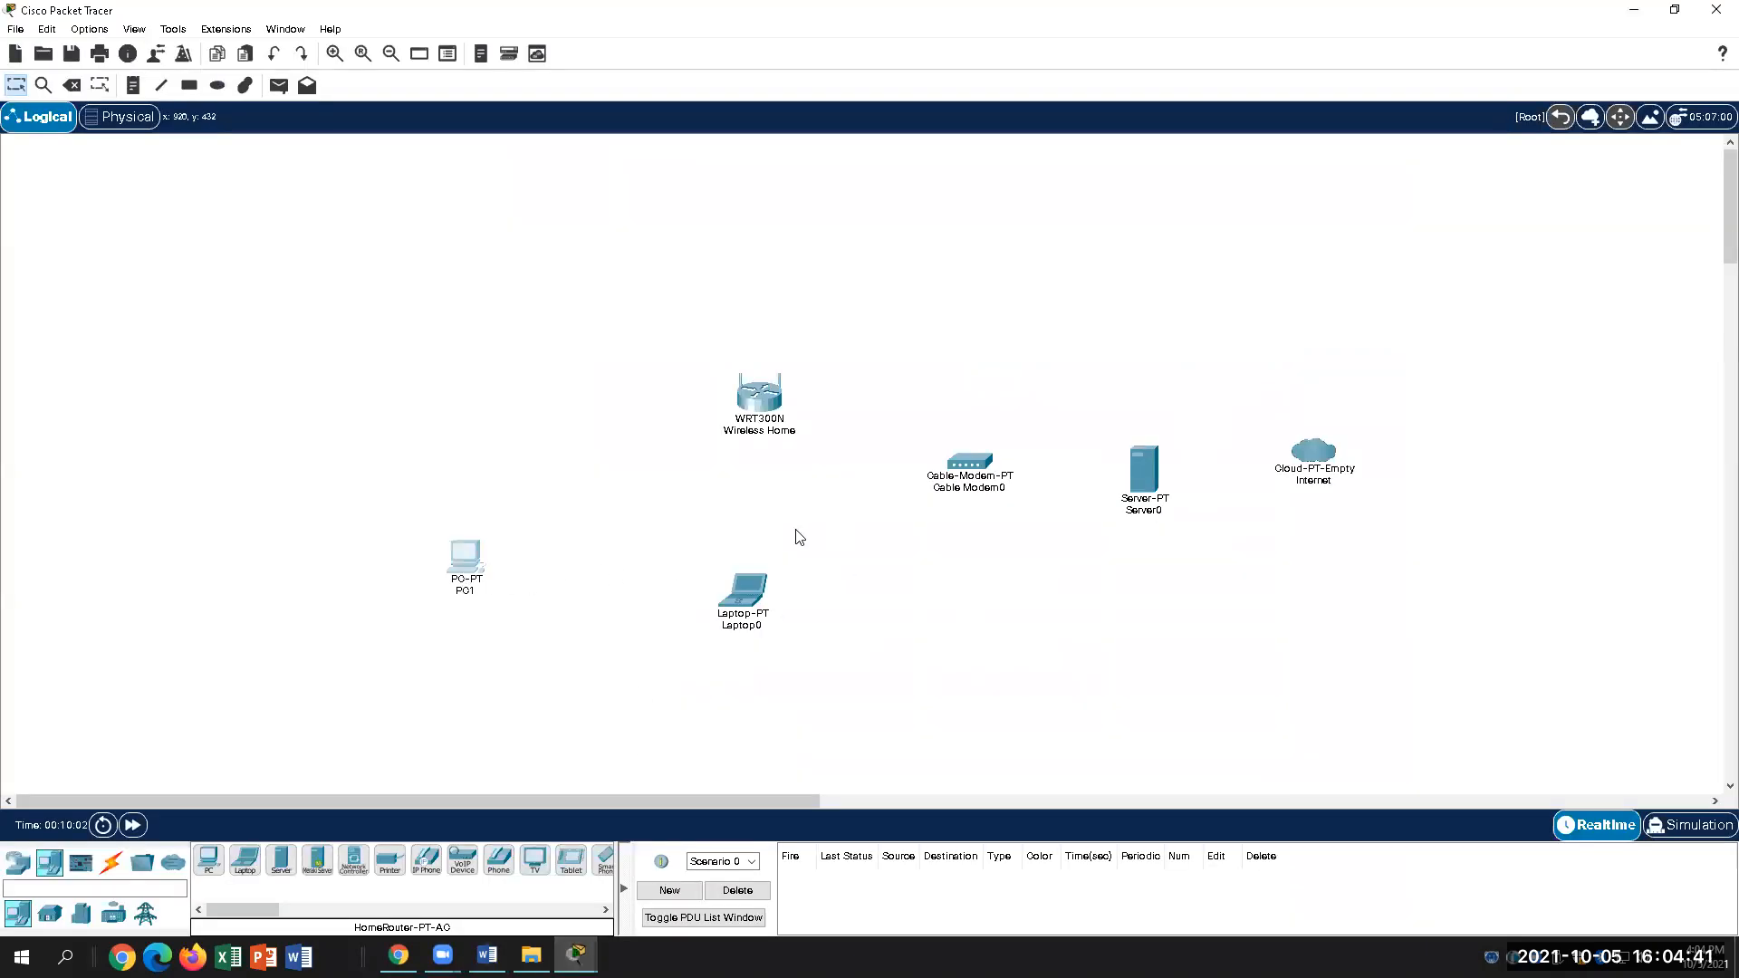
# Step: Reopen PC1's FastEthernet0 settings and confirm IPv4 is still set to DHCP
pyautogui.click(465, 556)
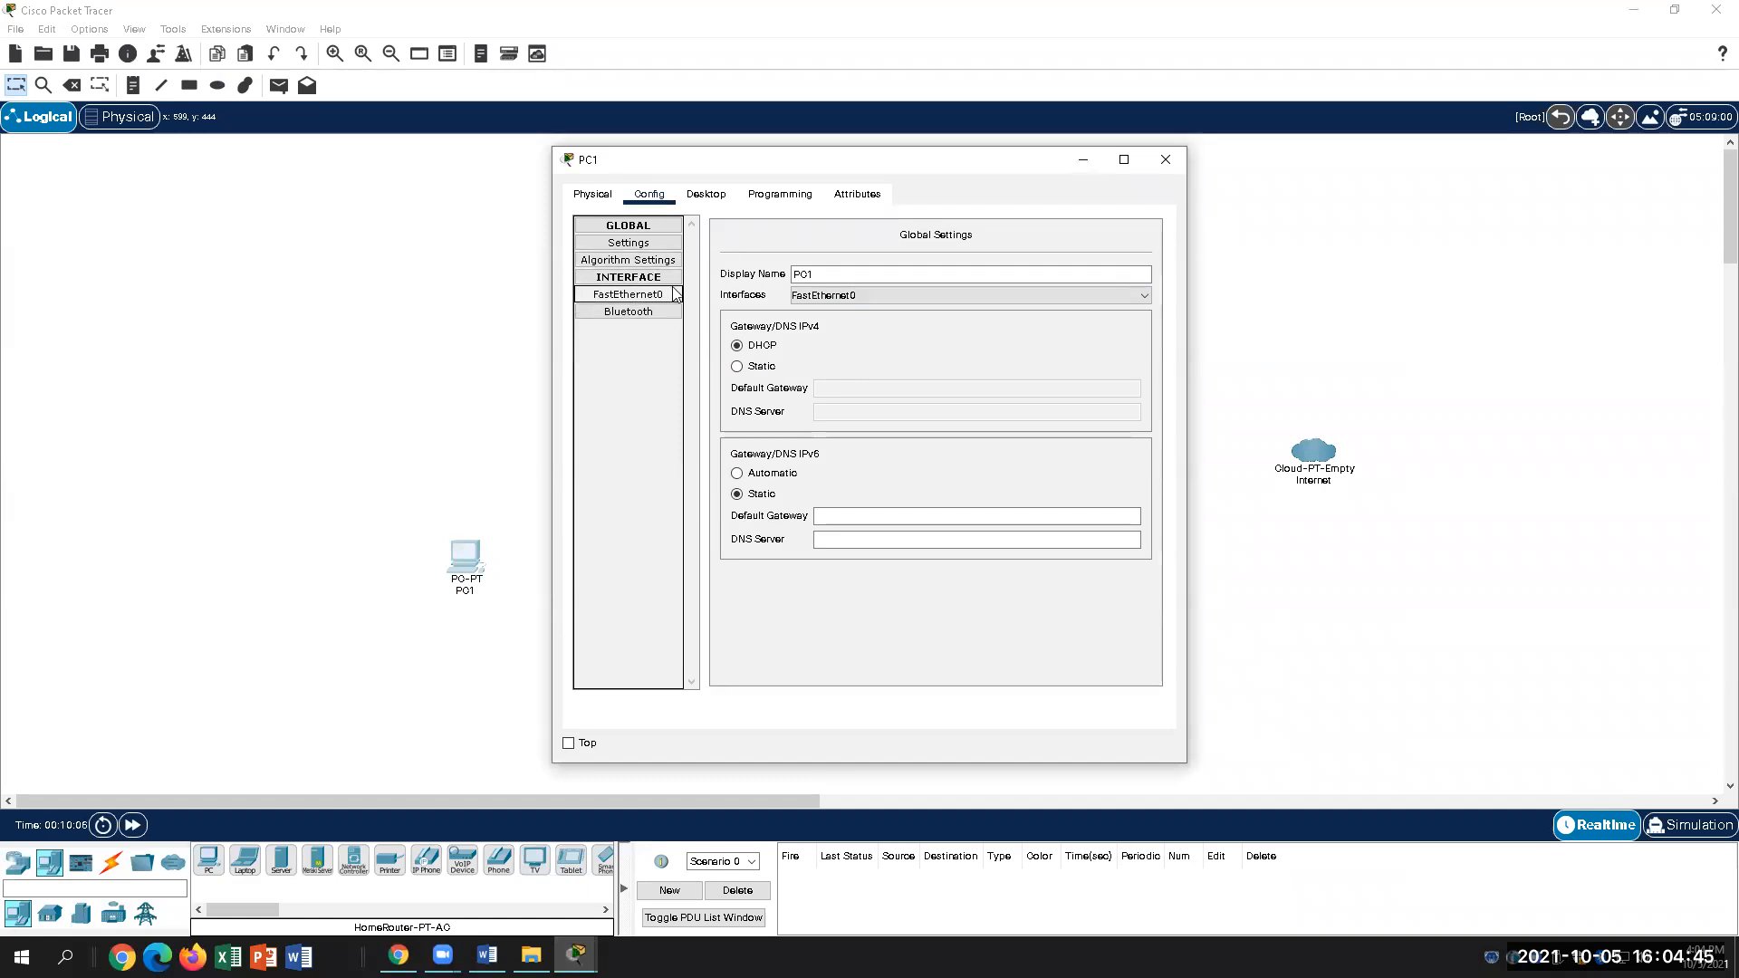
pyautogui.click(653, 297)
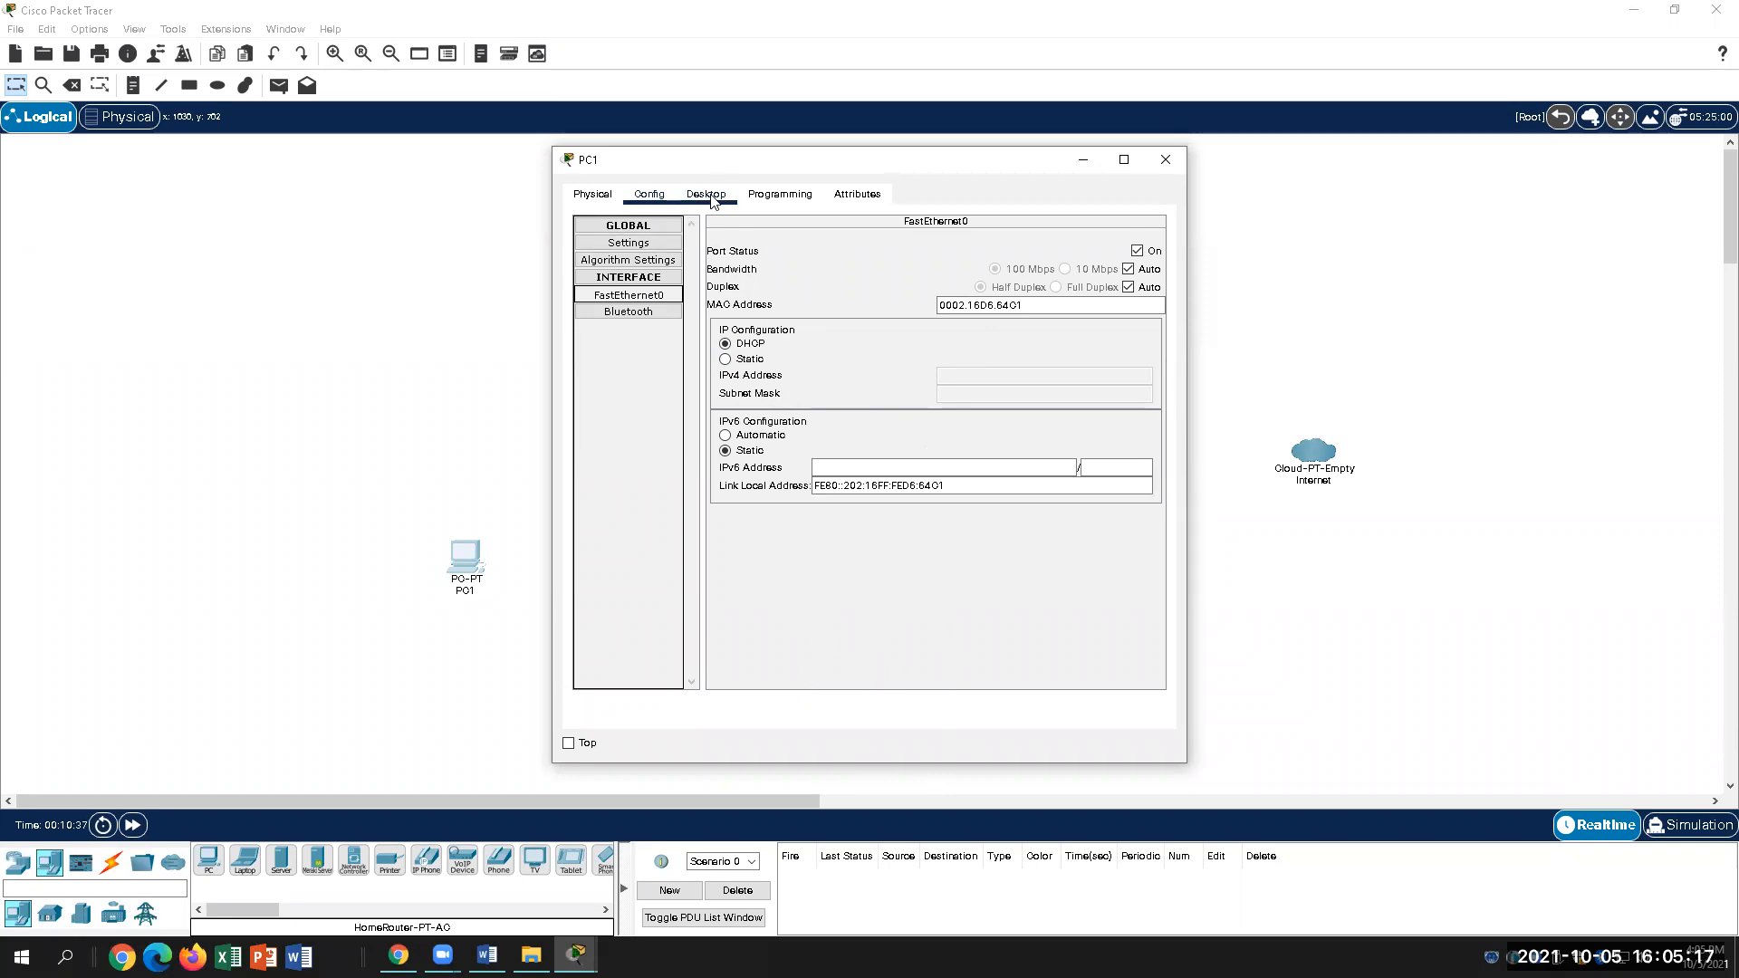
# Step: Scroll the lab document down to step 19's cabling instructions
pyautogui.click(486, 957)
pyautogui.scroll(-8, 895, 623)
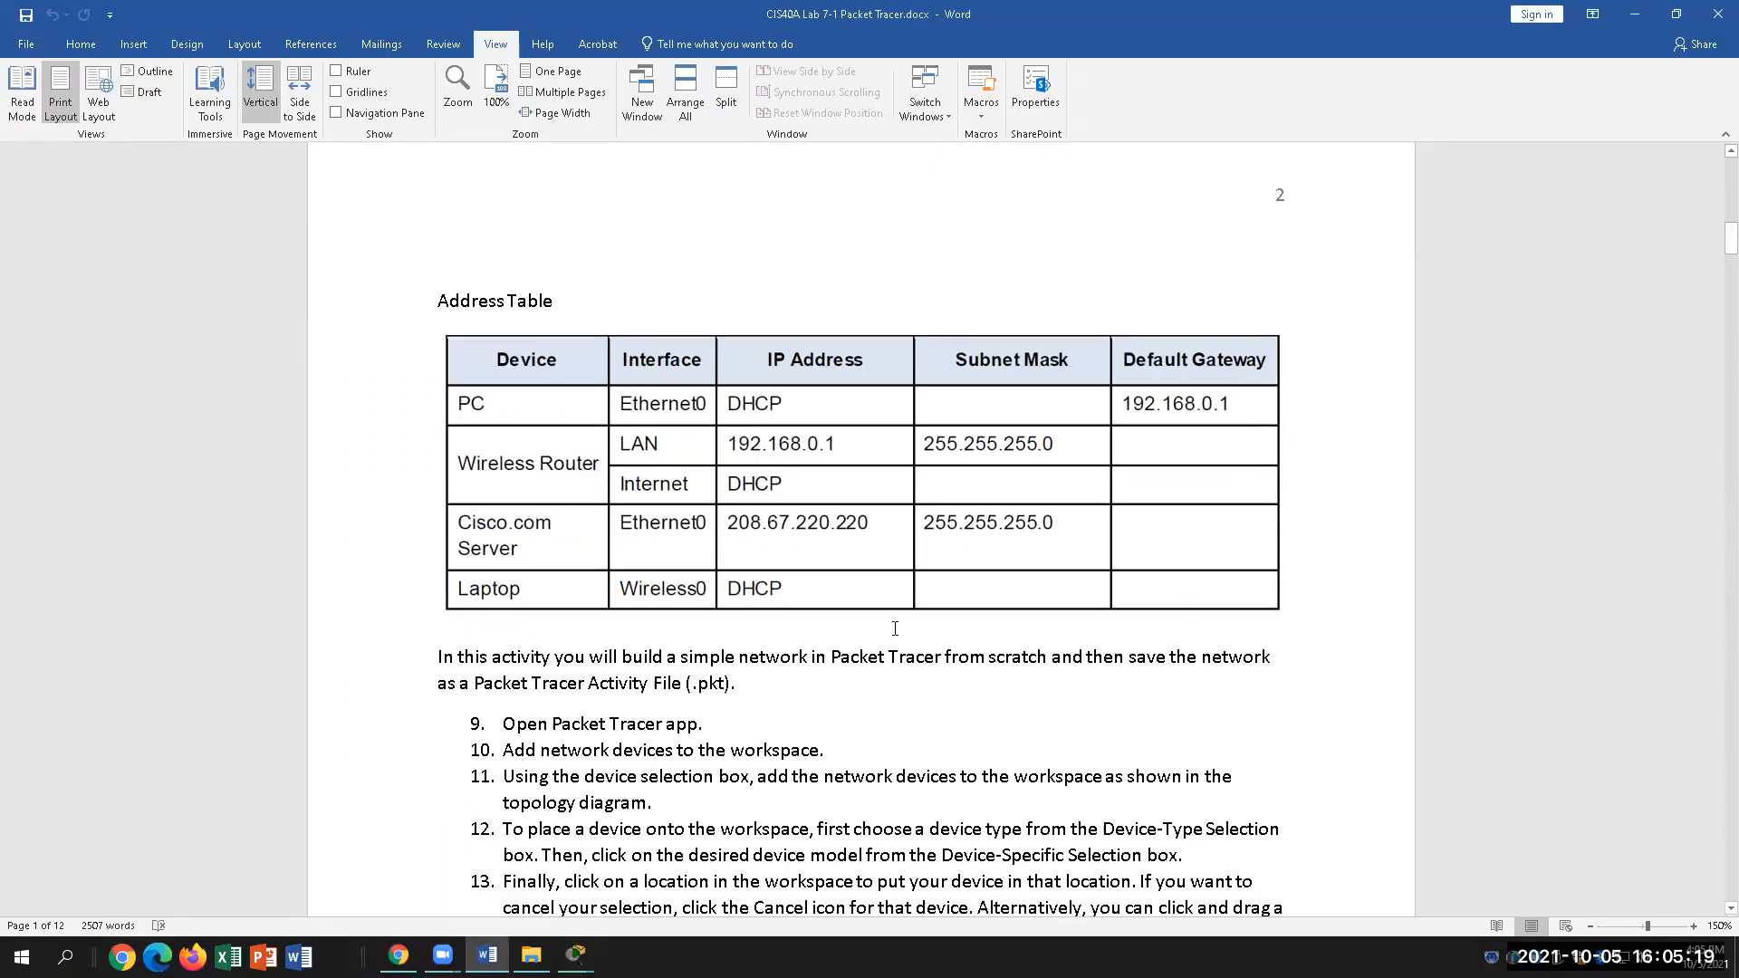
pyautogui.scroll(-10, 897, 627)
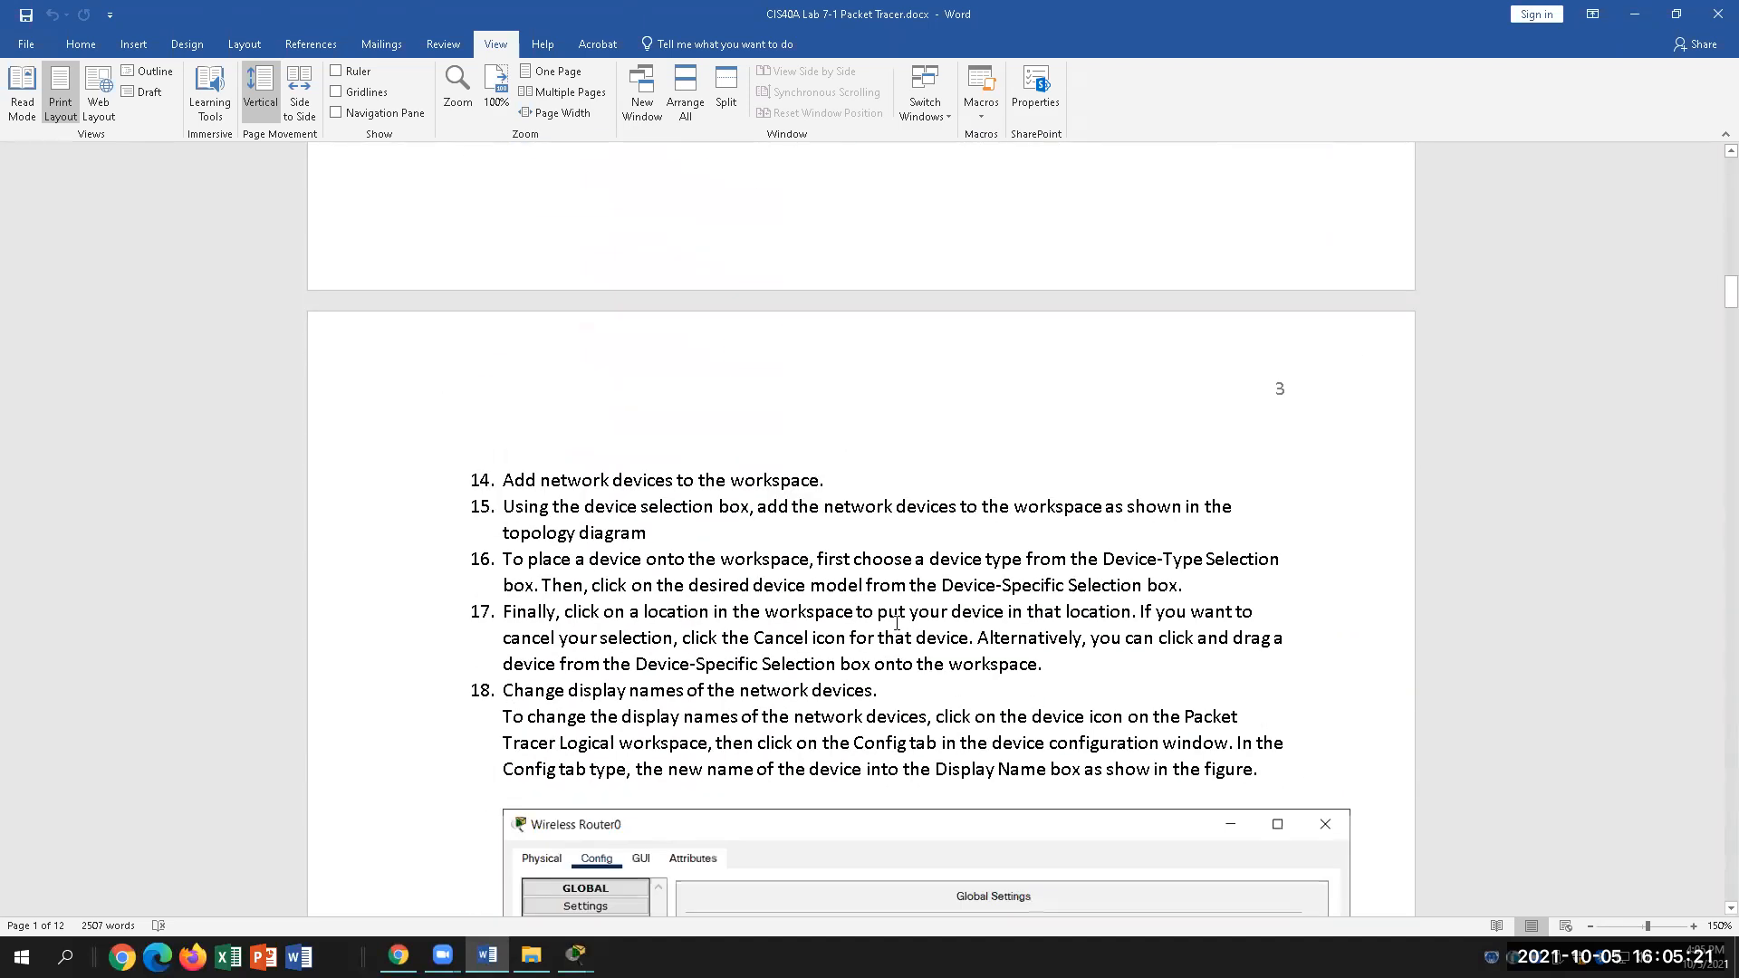
pyautogui.scroll(3, 897, 627)
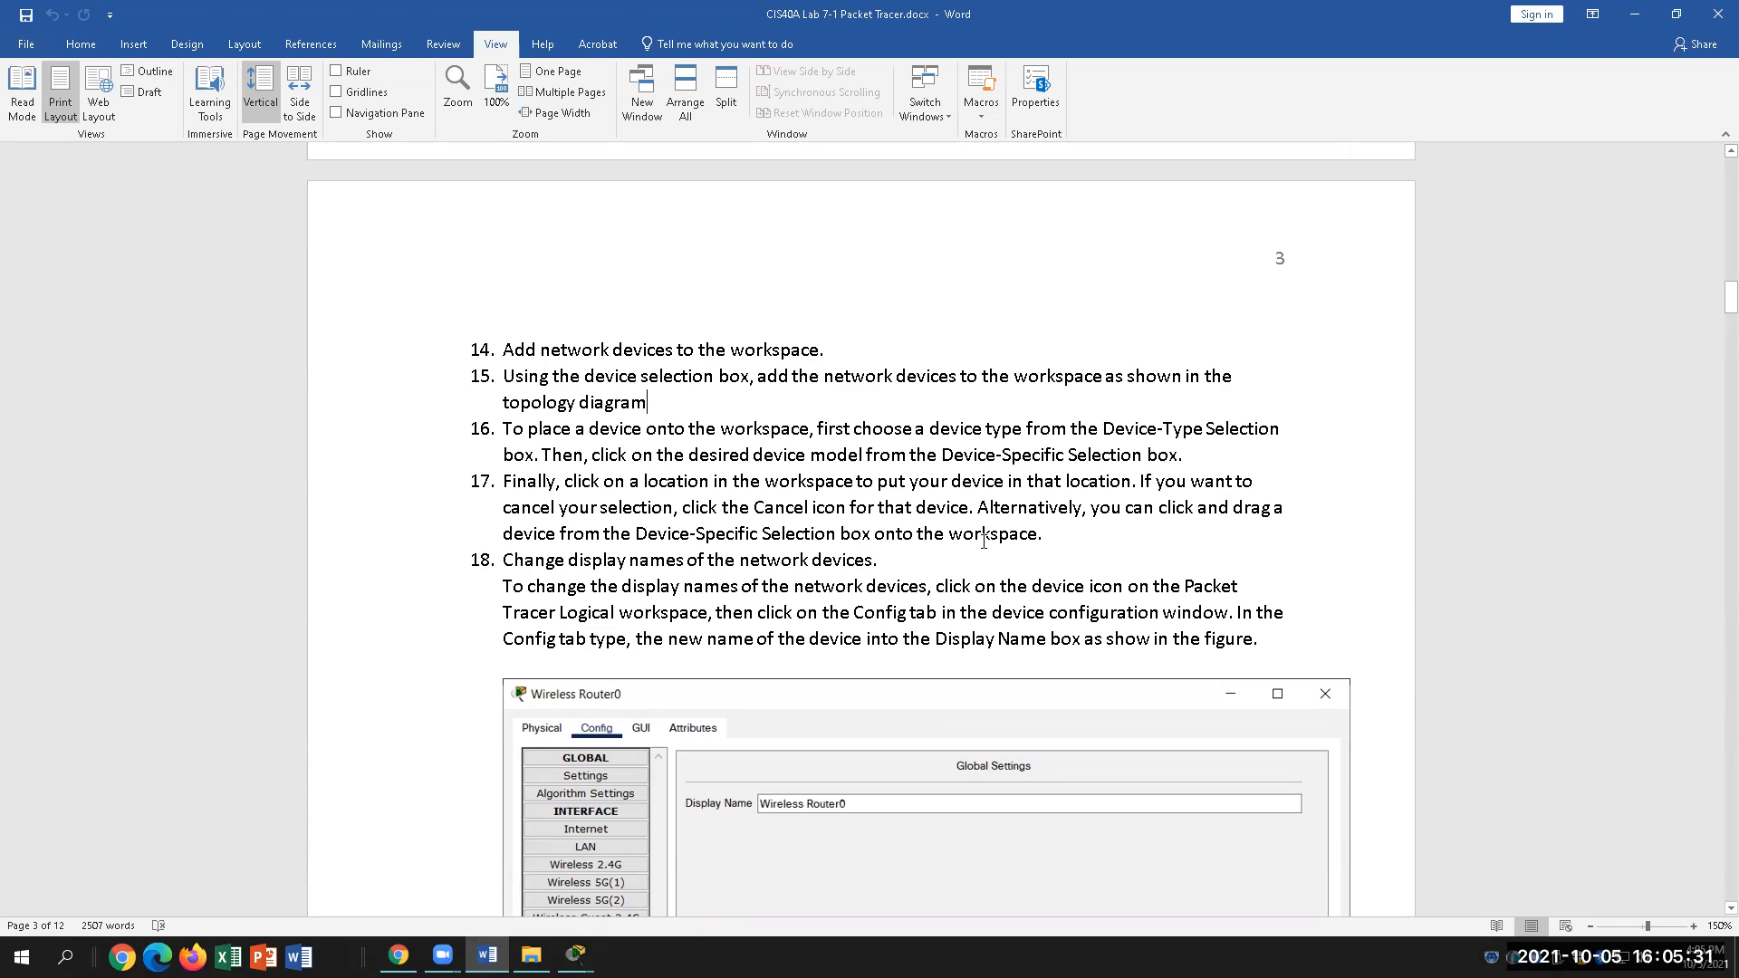
pyautogui.scroll(-3, 988, 548)
pyautogui.scroll(-5, 906, 526)
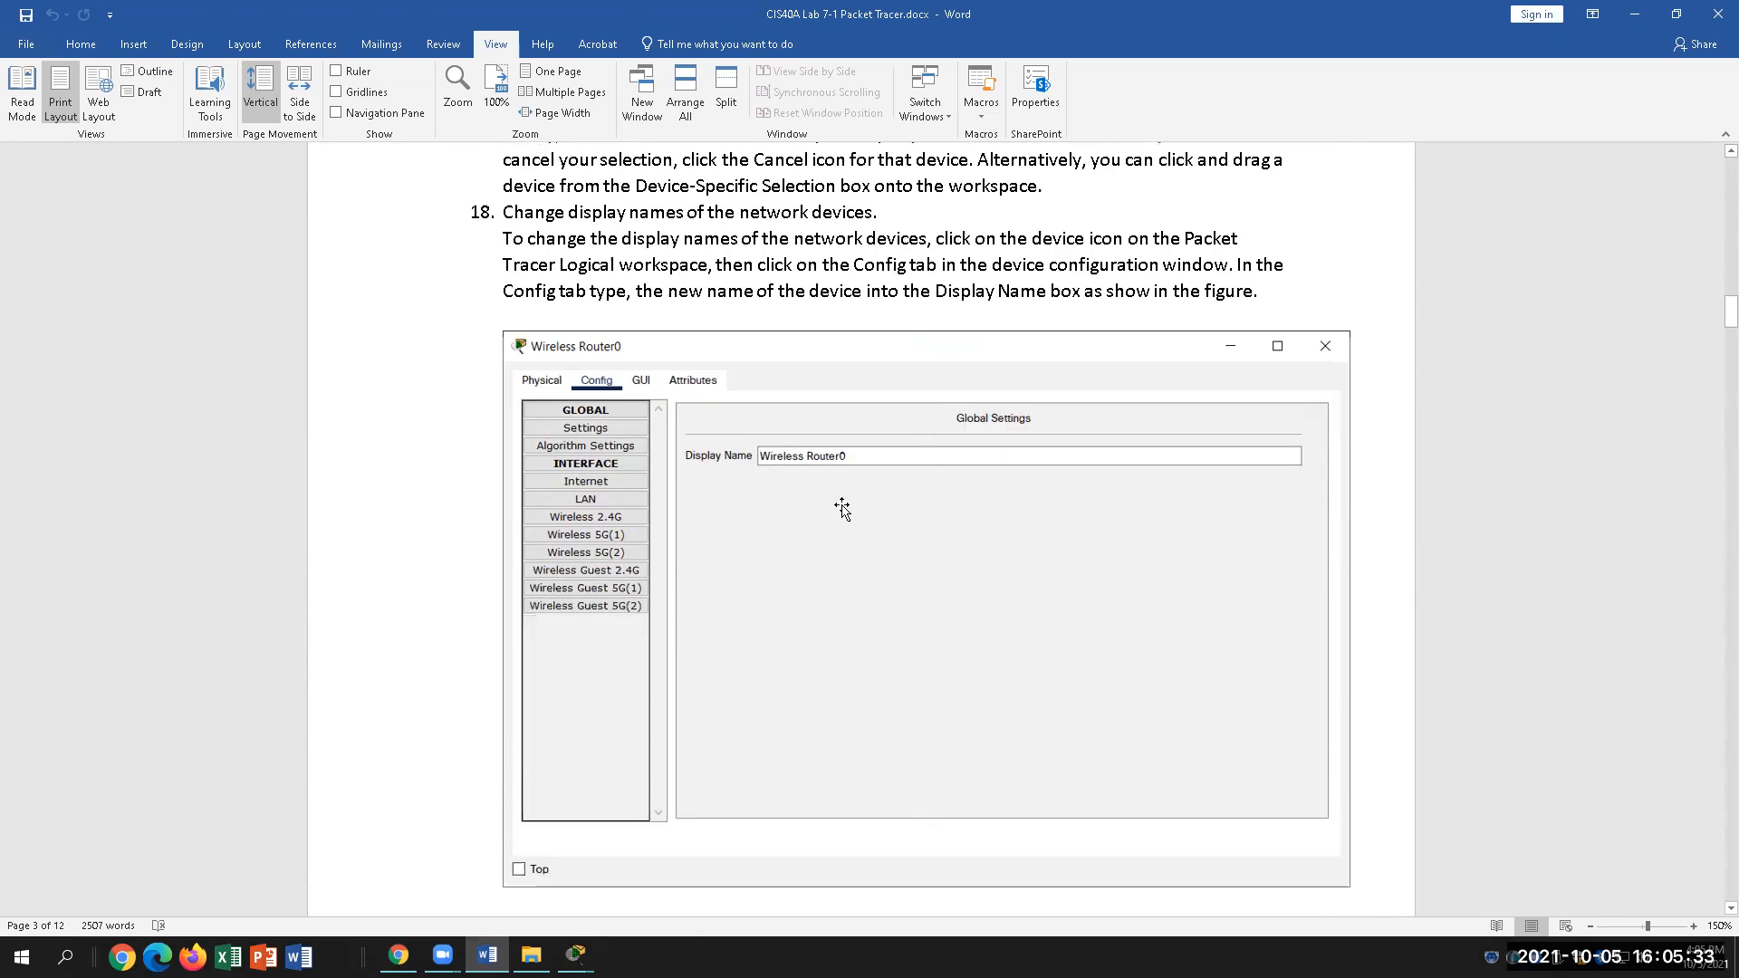
pyautogui.scroll(-4, 732, 522)
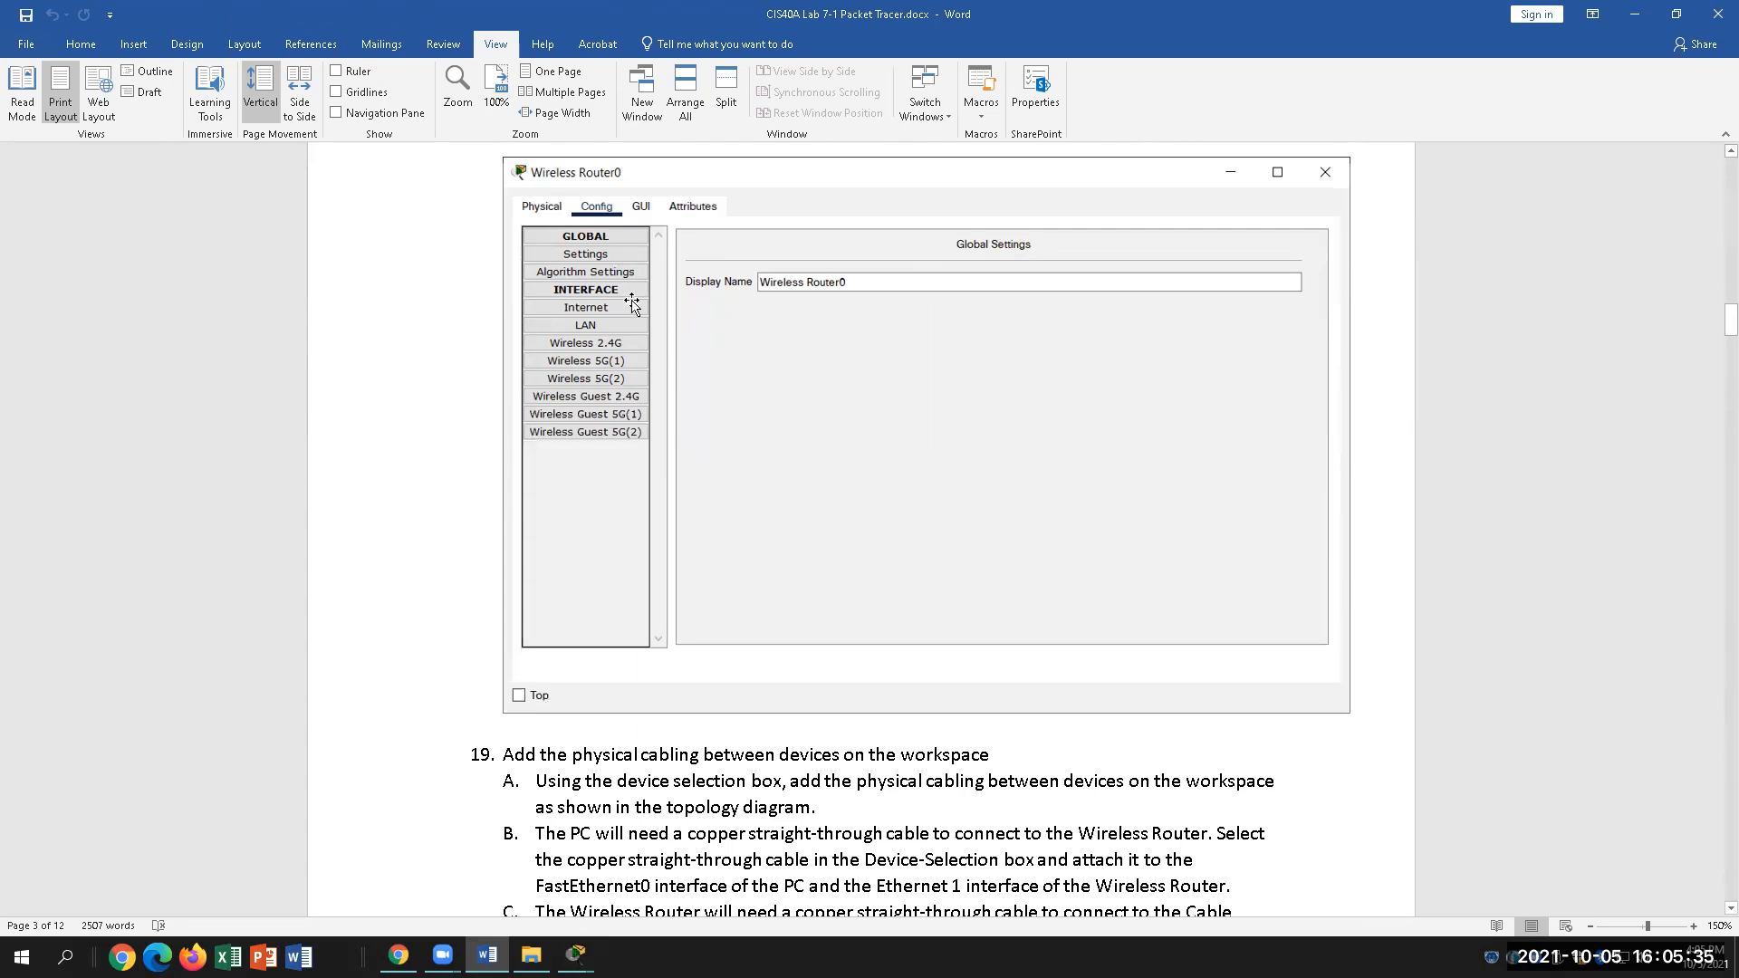
pyautogui.scroll(-5, 732, 509)
pyautogui.scroll(-4, 734, 507)
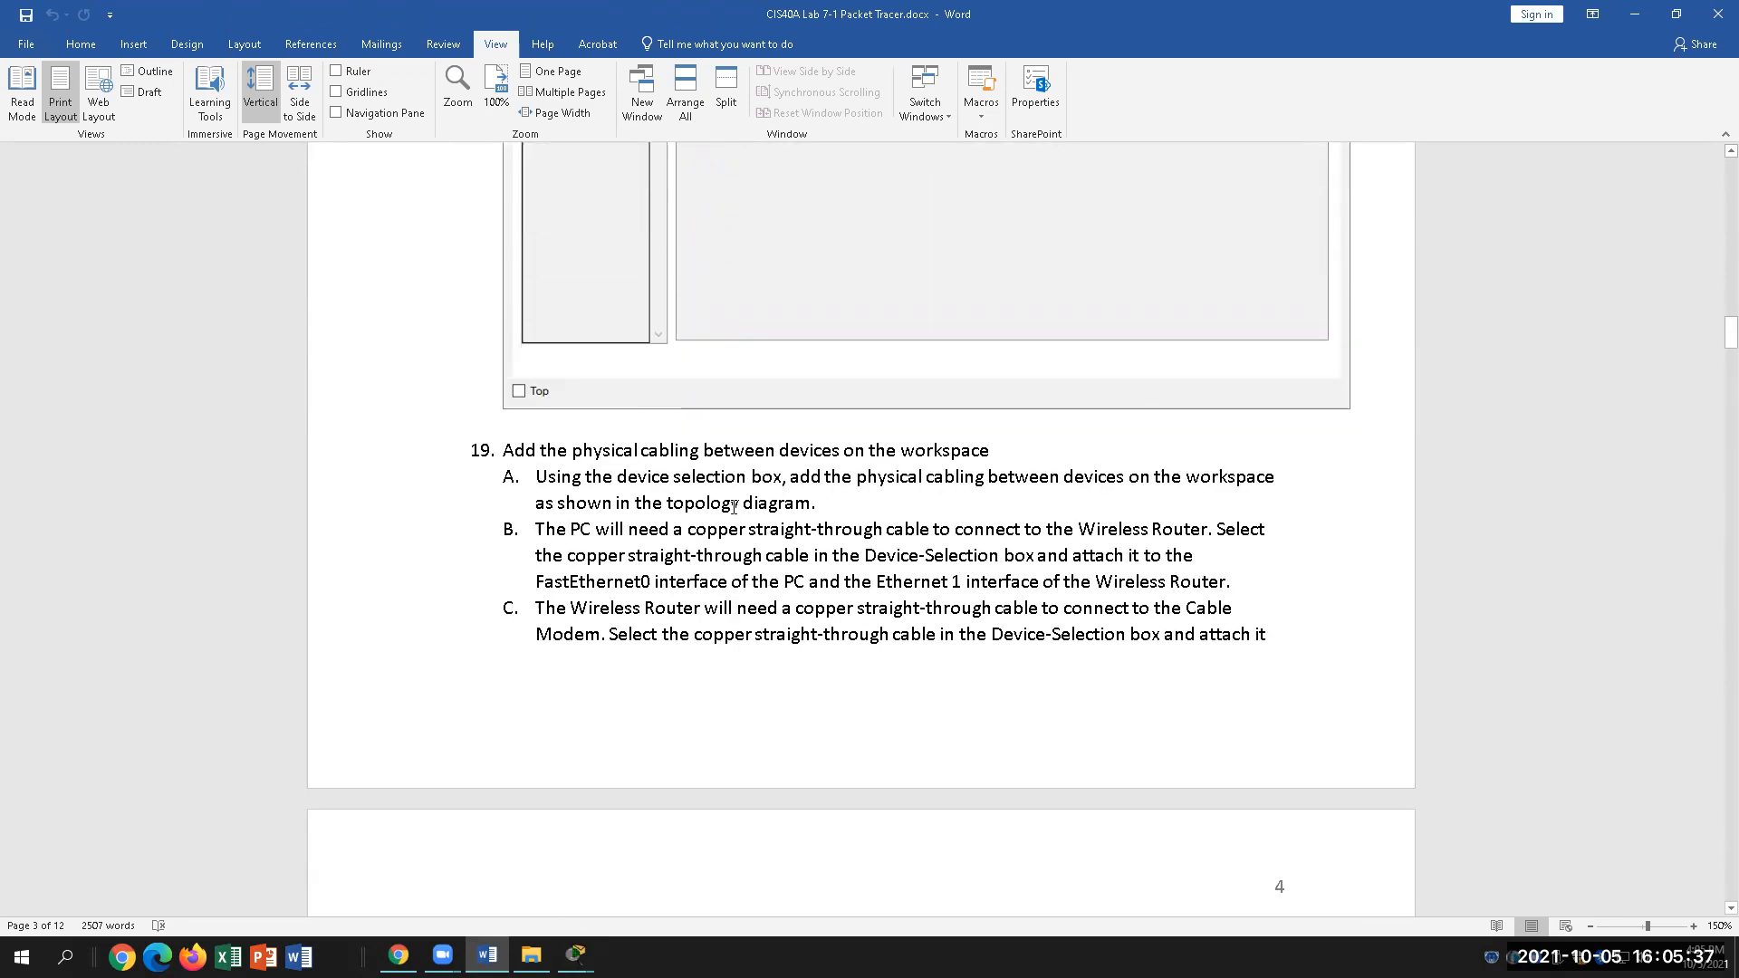
pyautogui.scroll(-1, 803, 504)
pyautogui.scroll(-1, 803, 504)
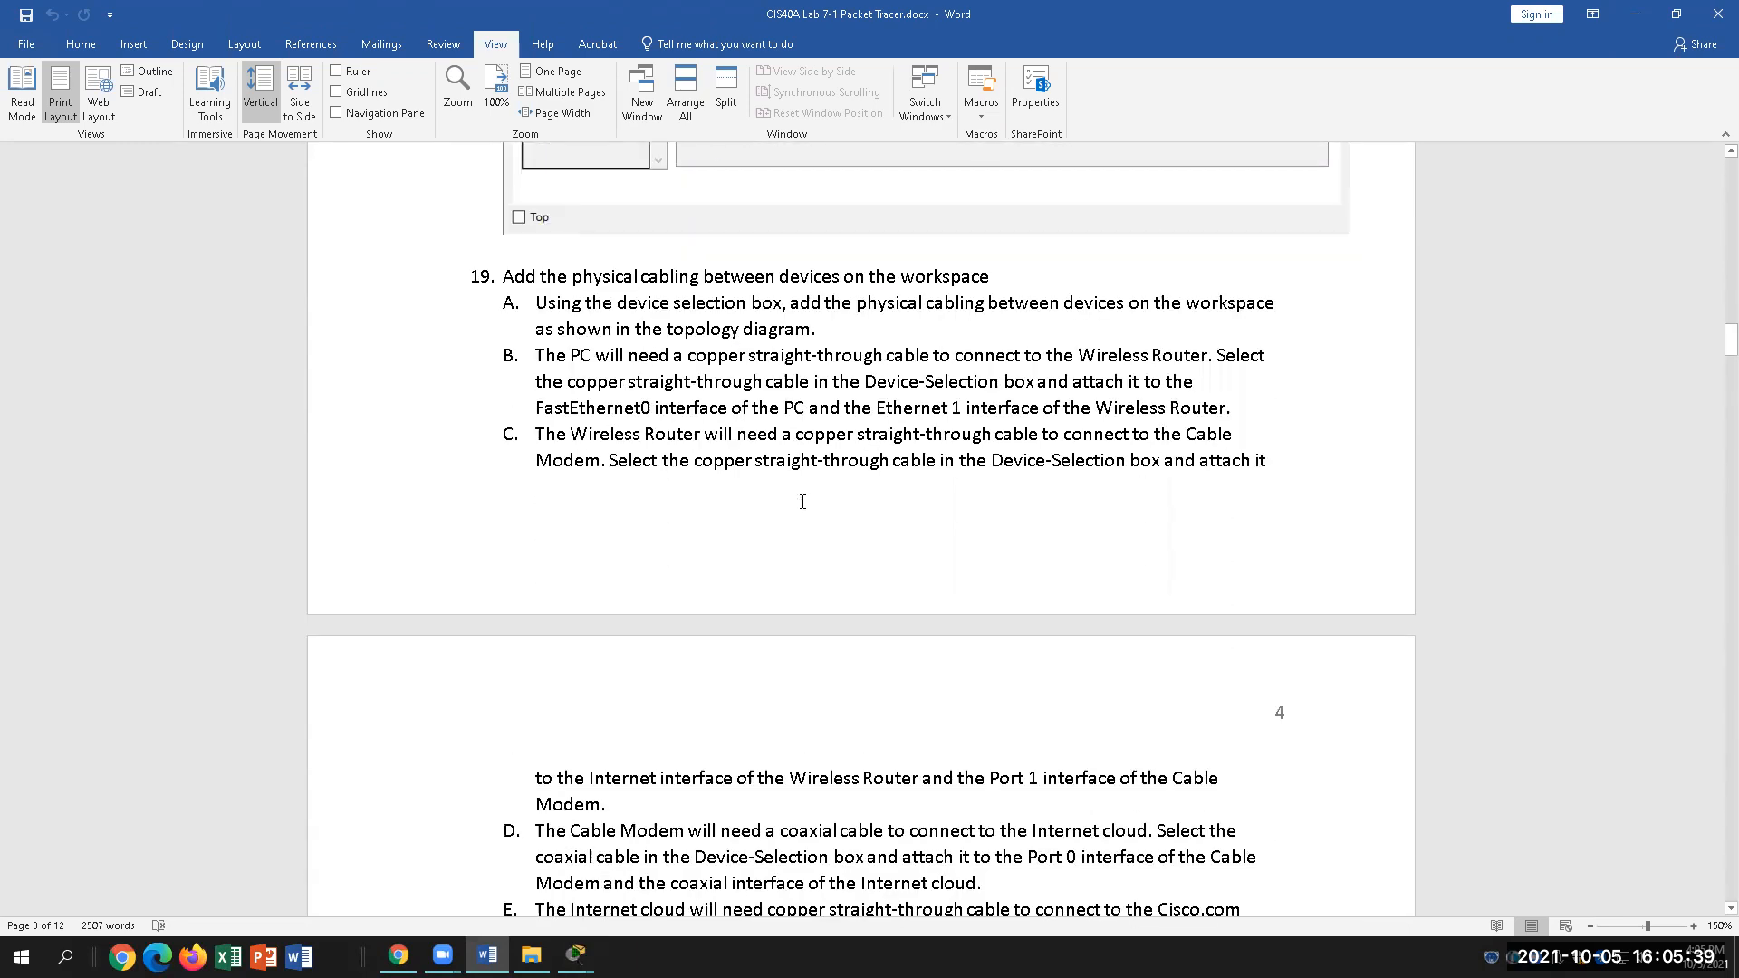
# Step: Highlight 'FastEthernet0 interface of the PC' and 'Ethernet 1 interface of the Wireless Router', then bring PC1's window back
pyautogui.moveTo(614, 410); pyautogui.dragTo(806, 410)
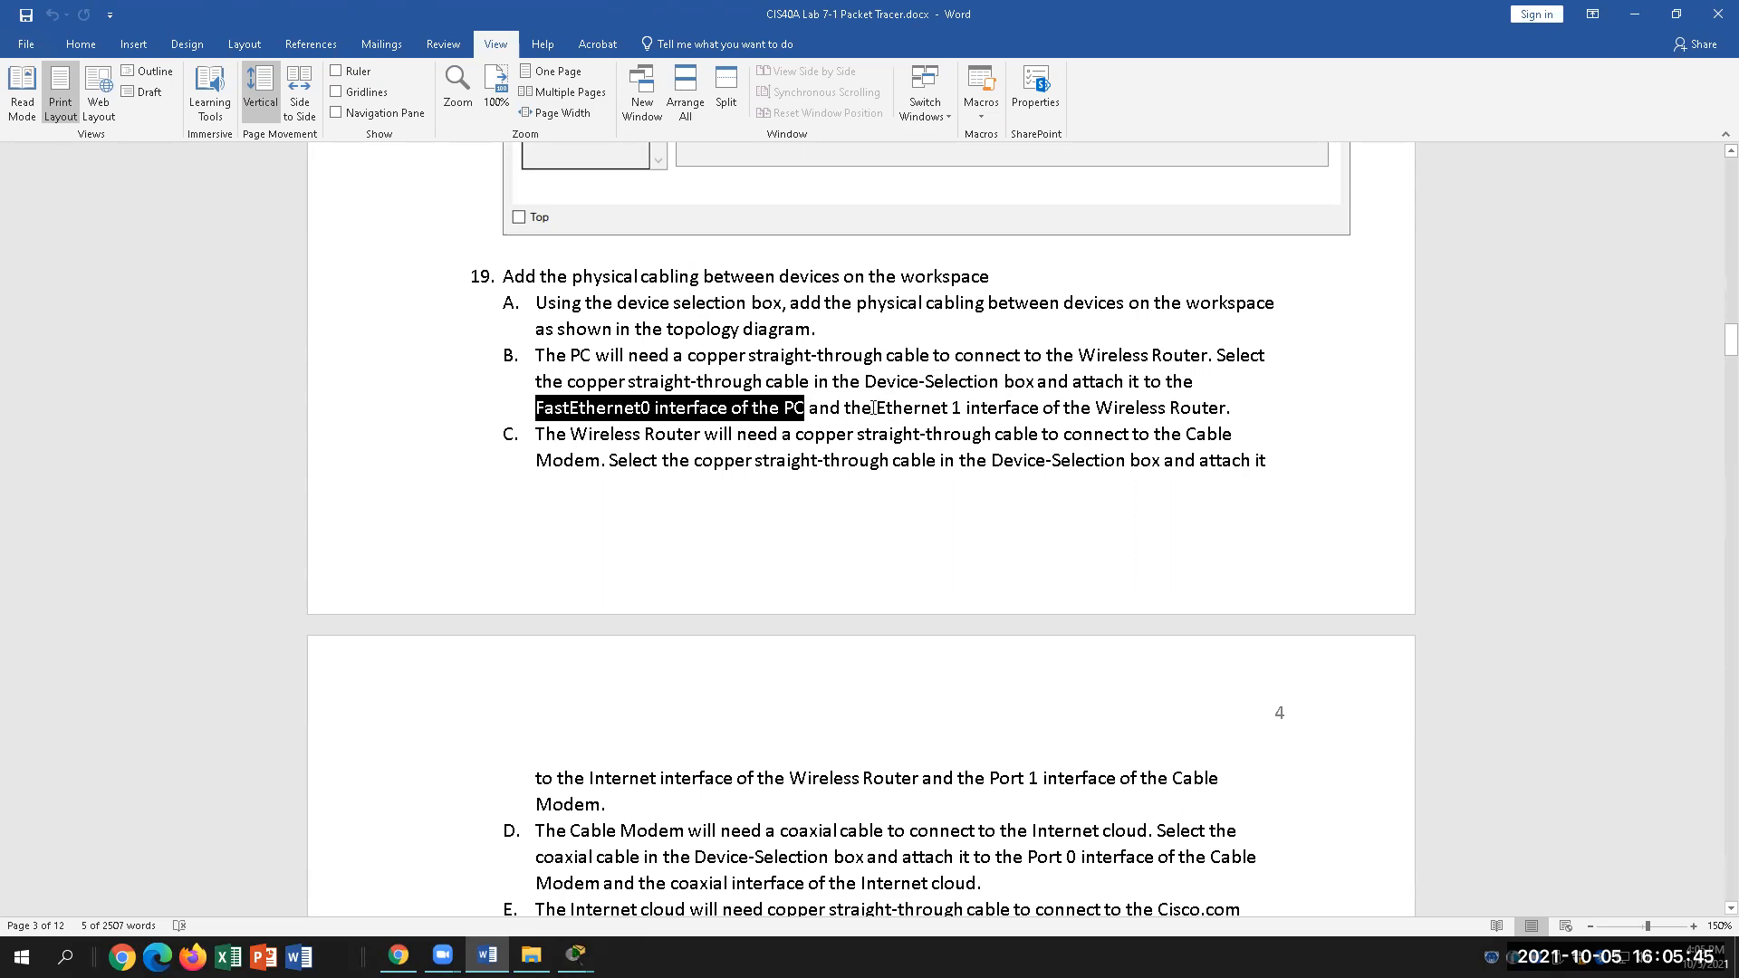
pyautogui.moveTo(877, 408); pyautogui.dragTo(1226, 409)
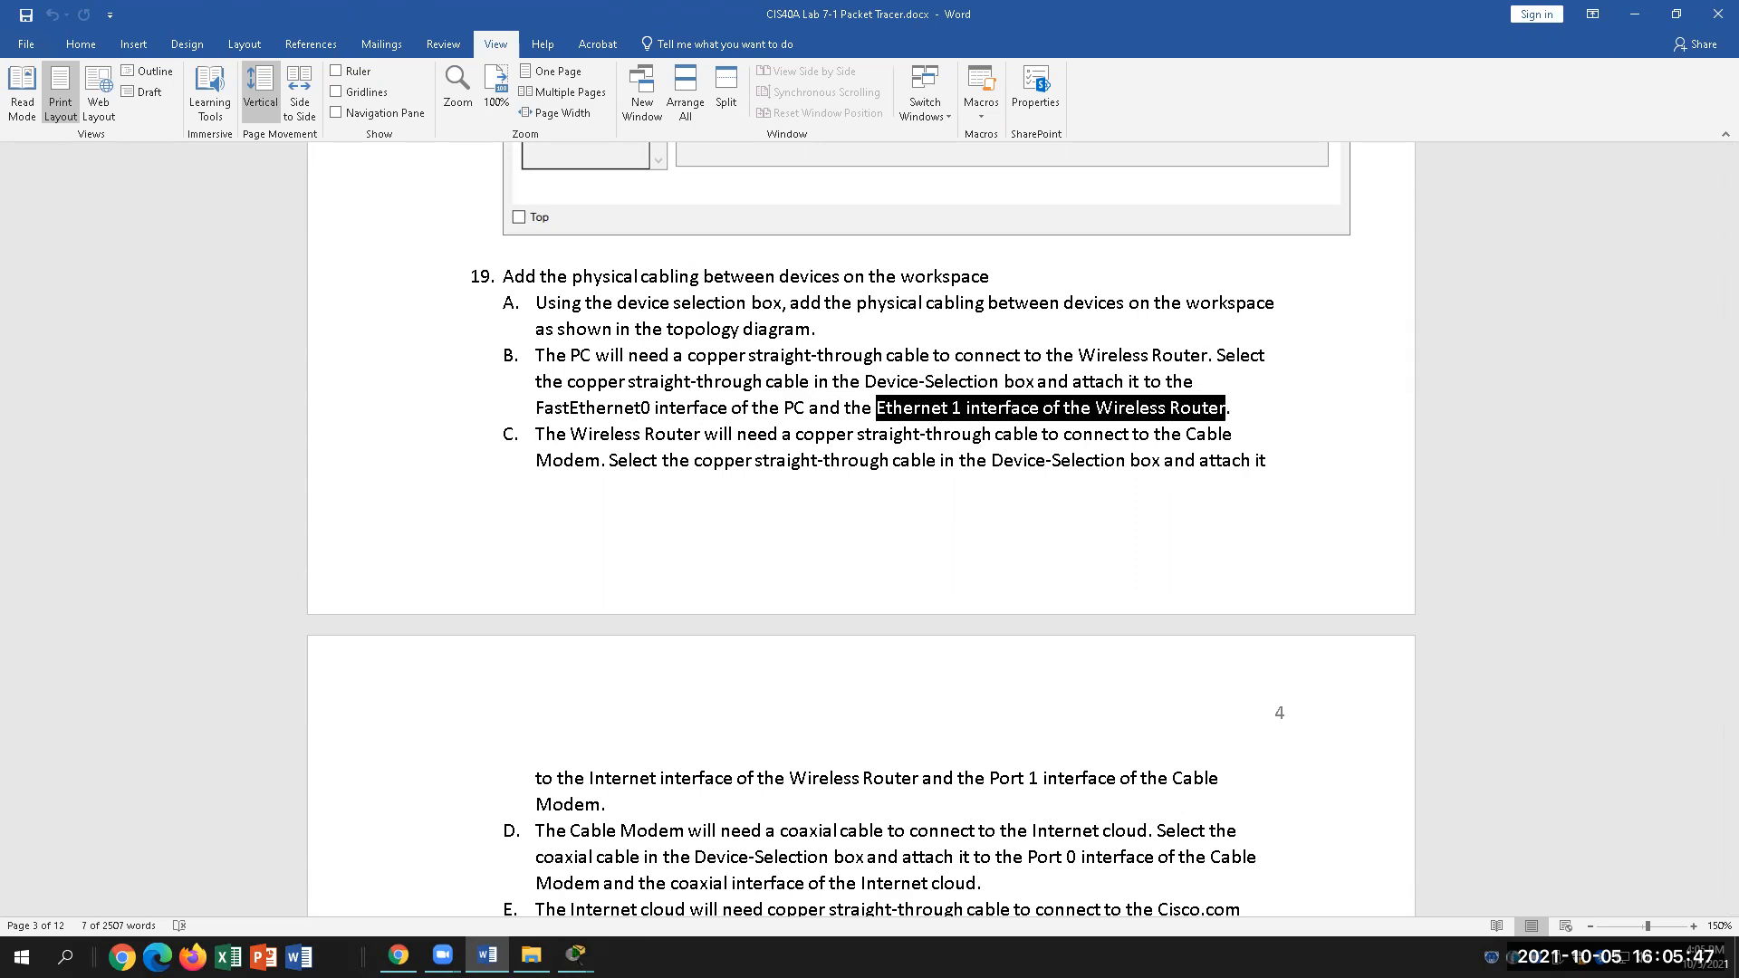
pyautogui.click(575, 955)
pyautogui.click(699, 887)
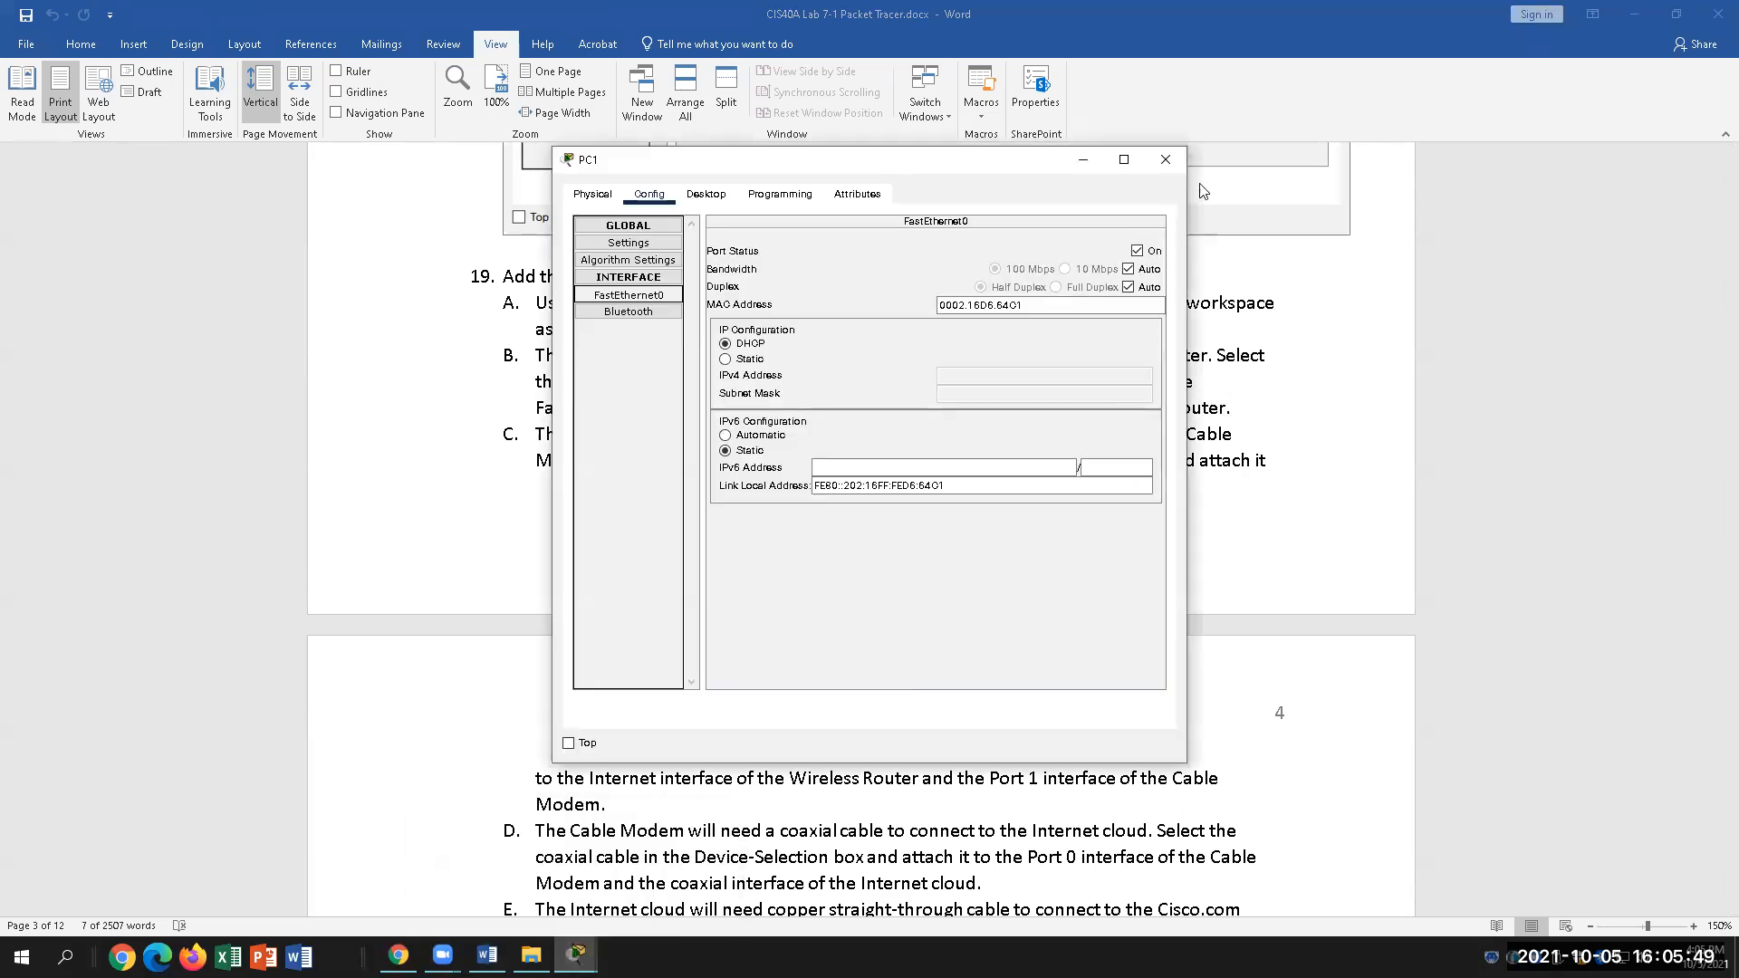
# Step: Close PC1, then review the Wireless Home router's interfaces against the lab document and close it
pyautogui.click(1171, 162)
pyautogui.hotkey('alt', 'Tab')
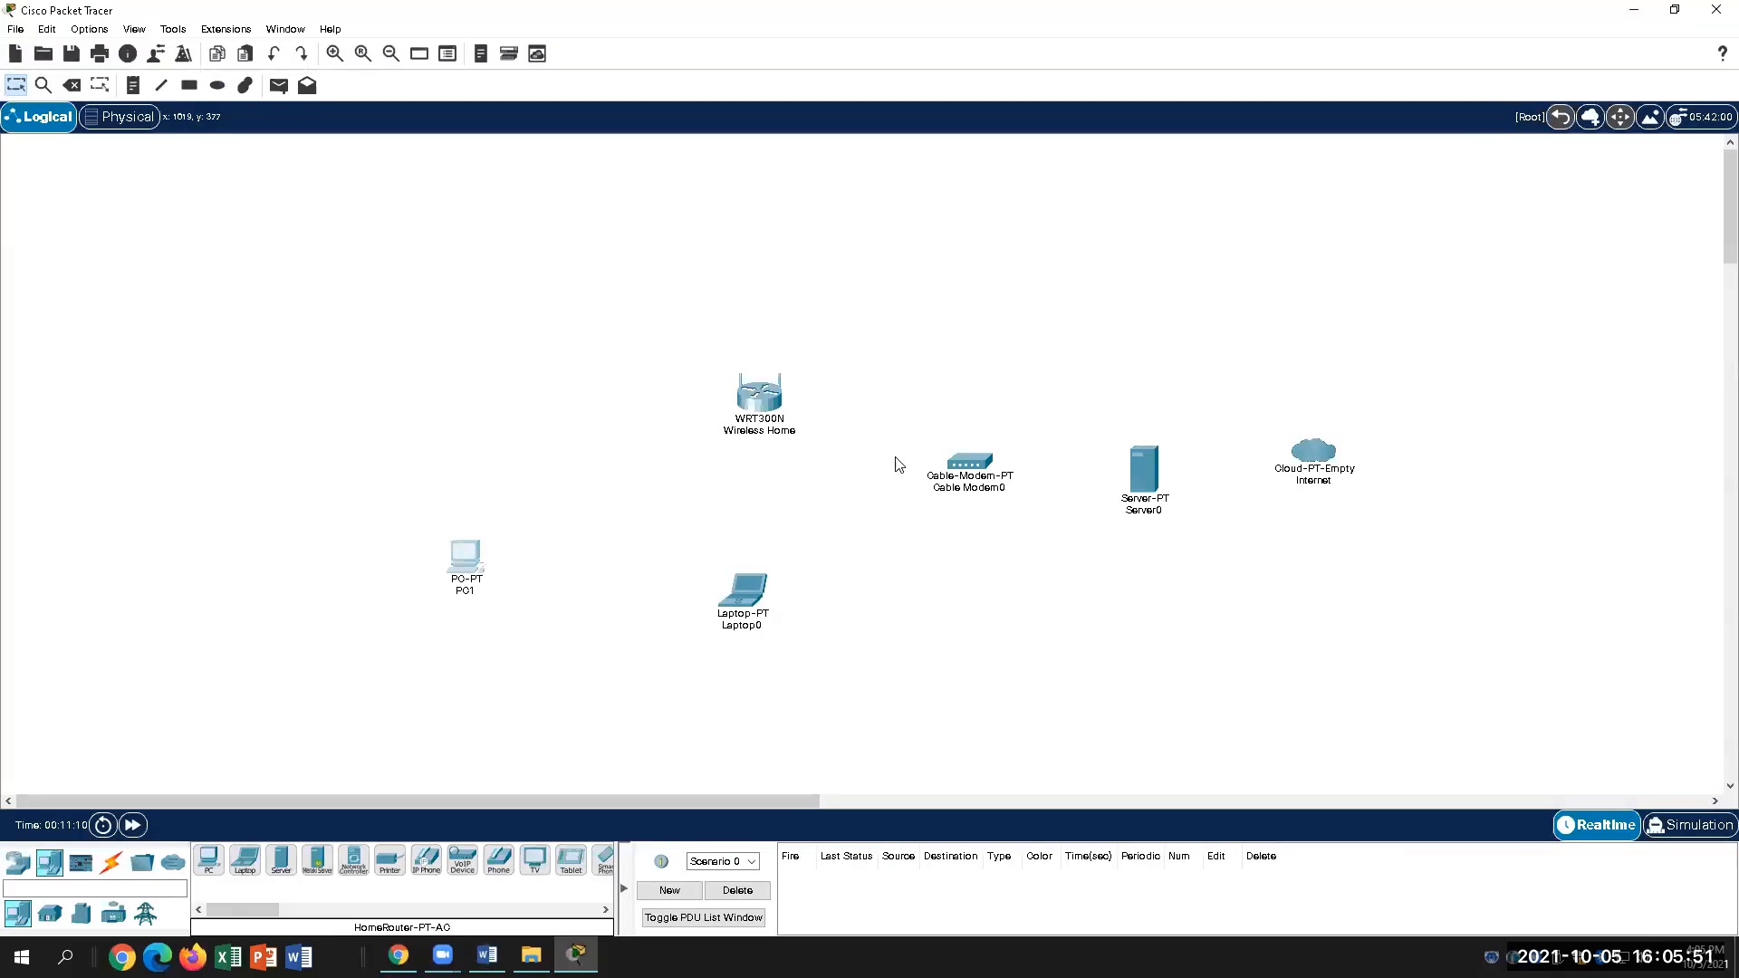
pyautogui.click(759, 401)
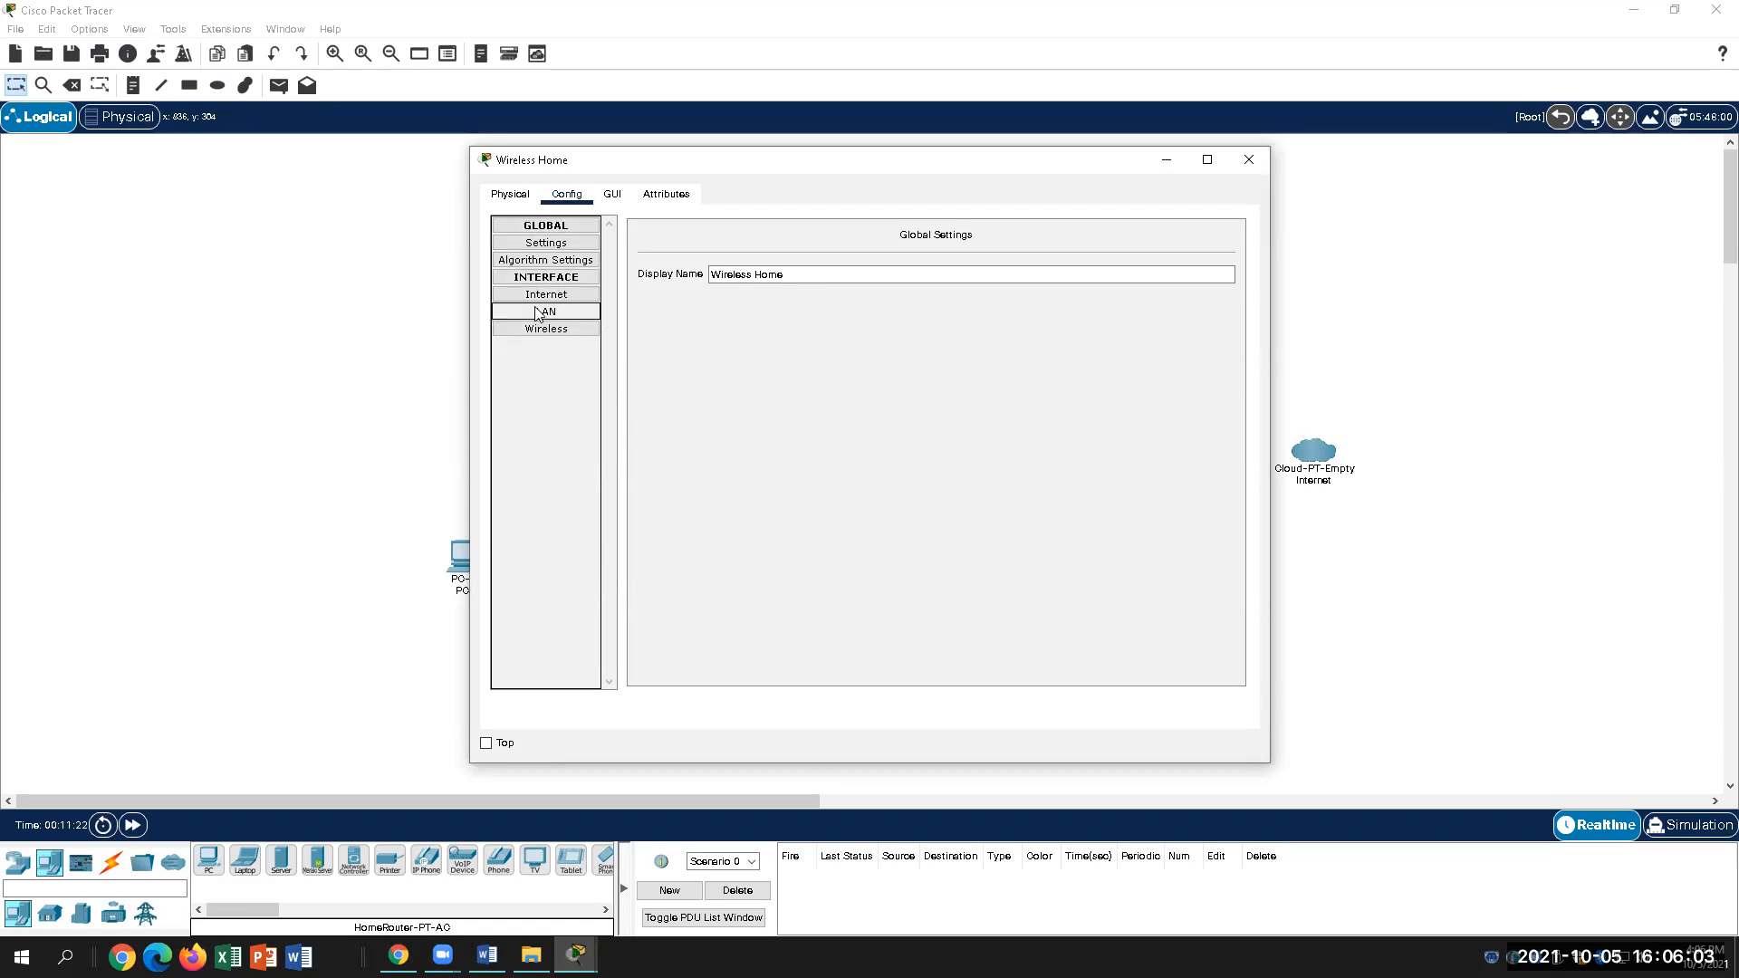
pyautogui.click(488, 956)
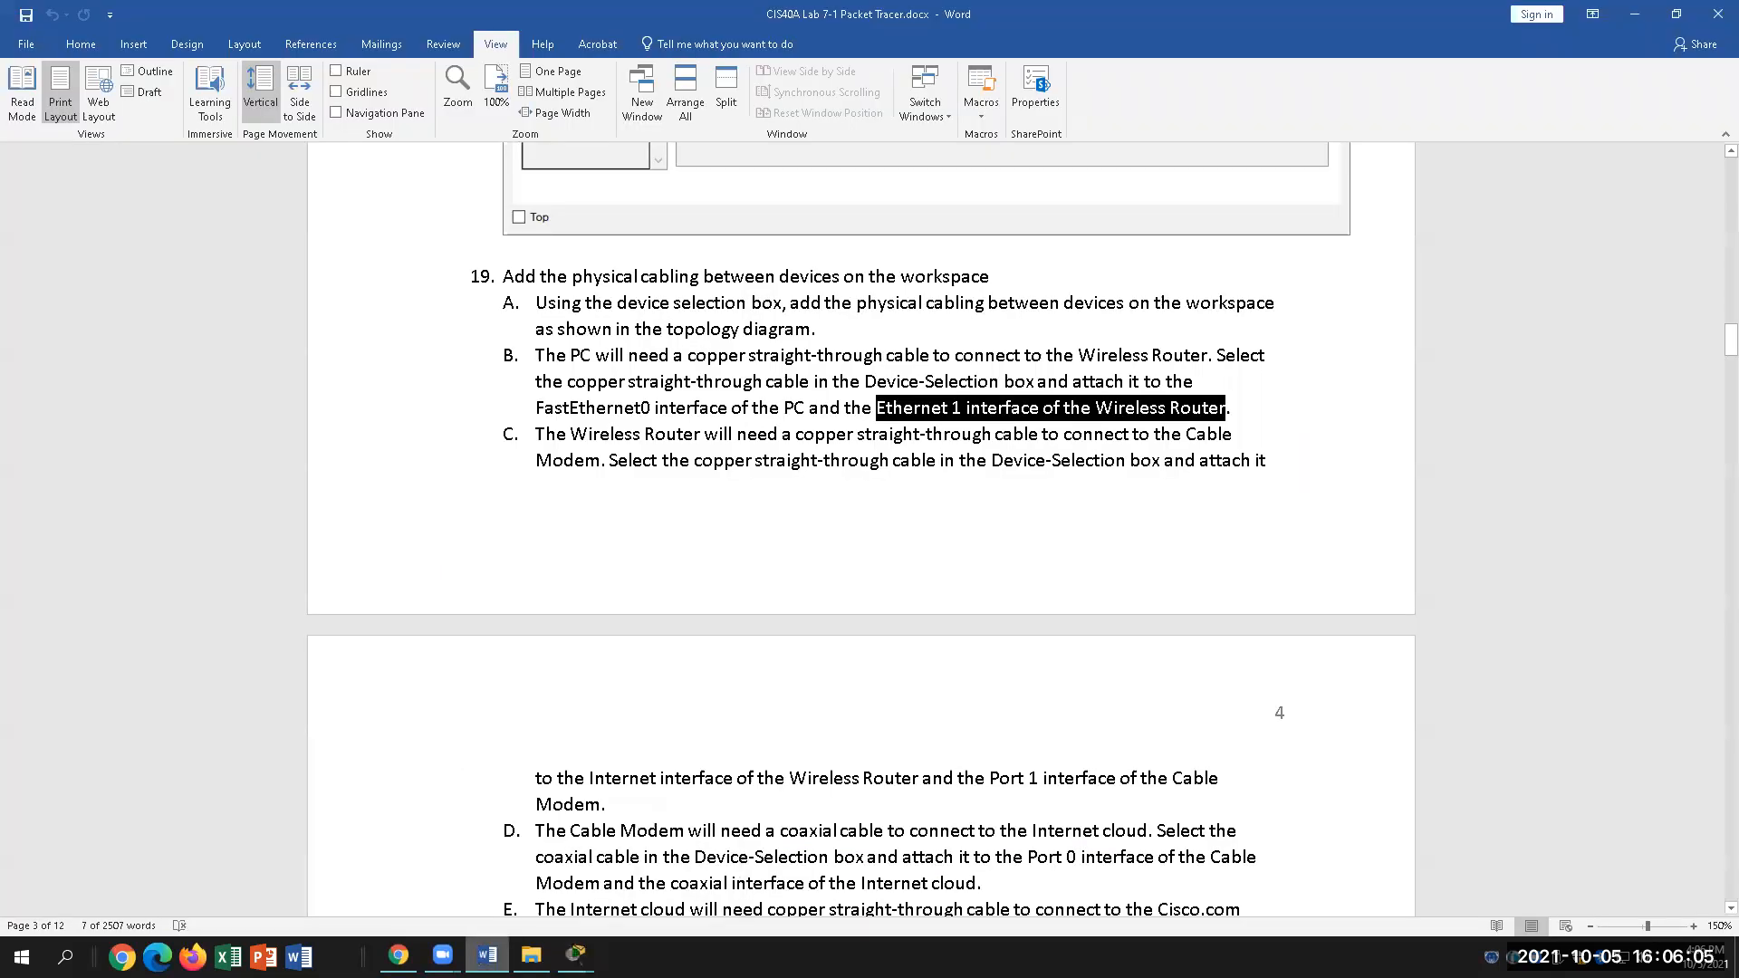
pyautogui.hotkey('alt', 'Tab')
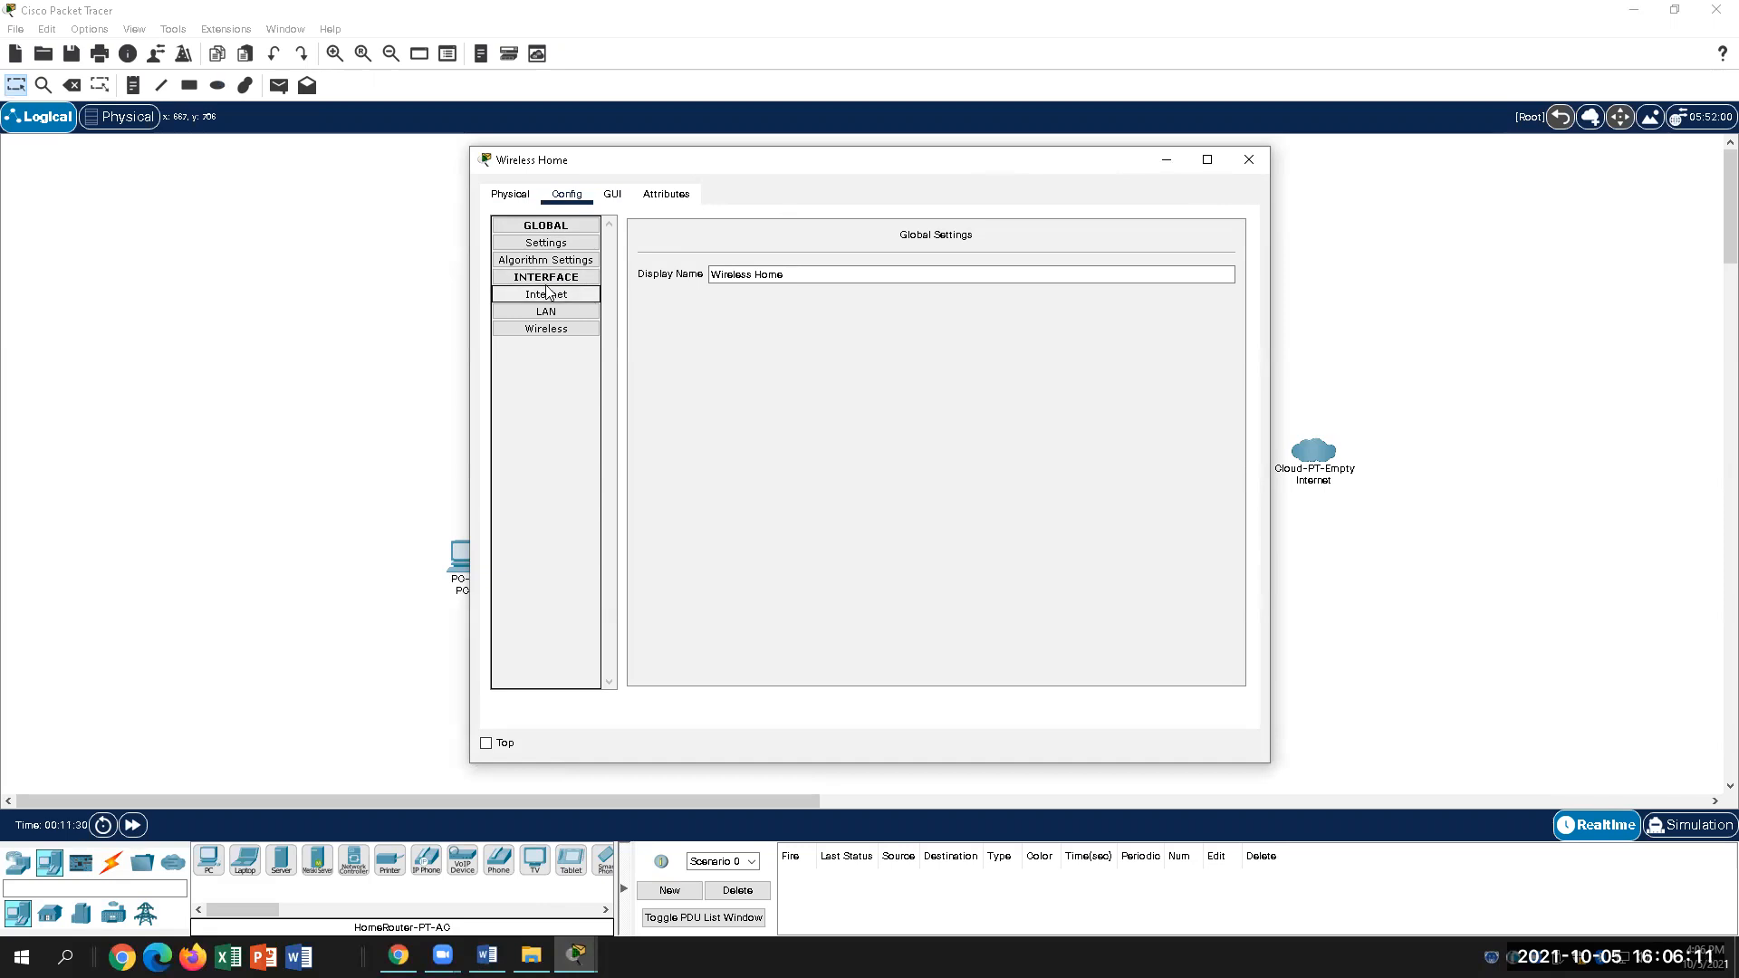
pyautogui.click(1250, 159)
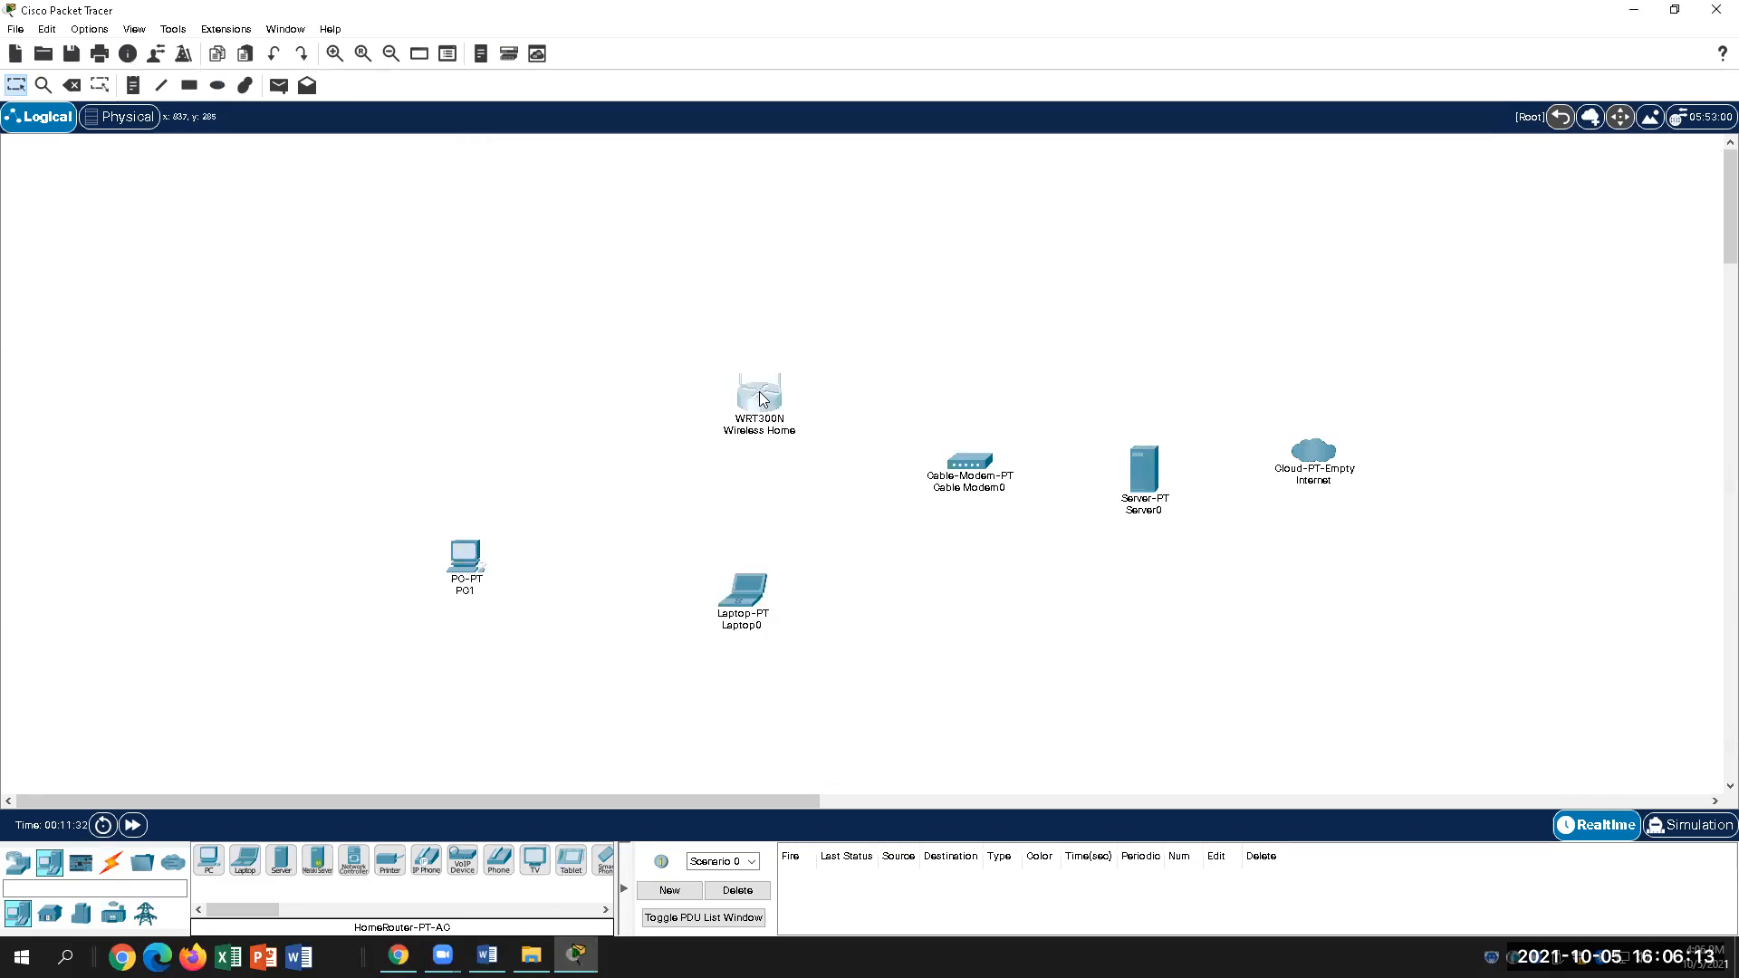
pyautogui.click(767, 393)
pyautogui.click(1236, 159)
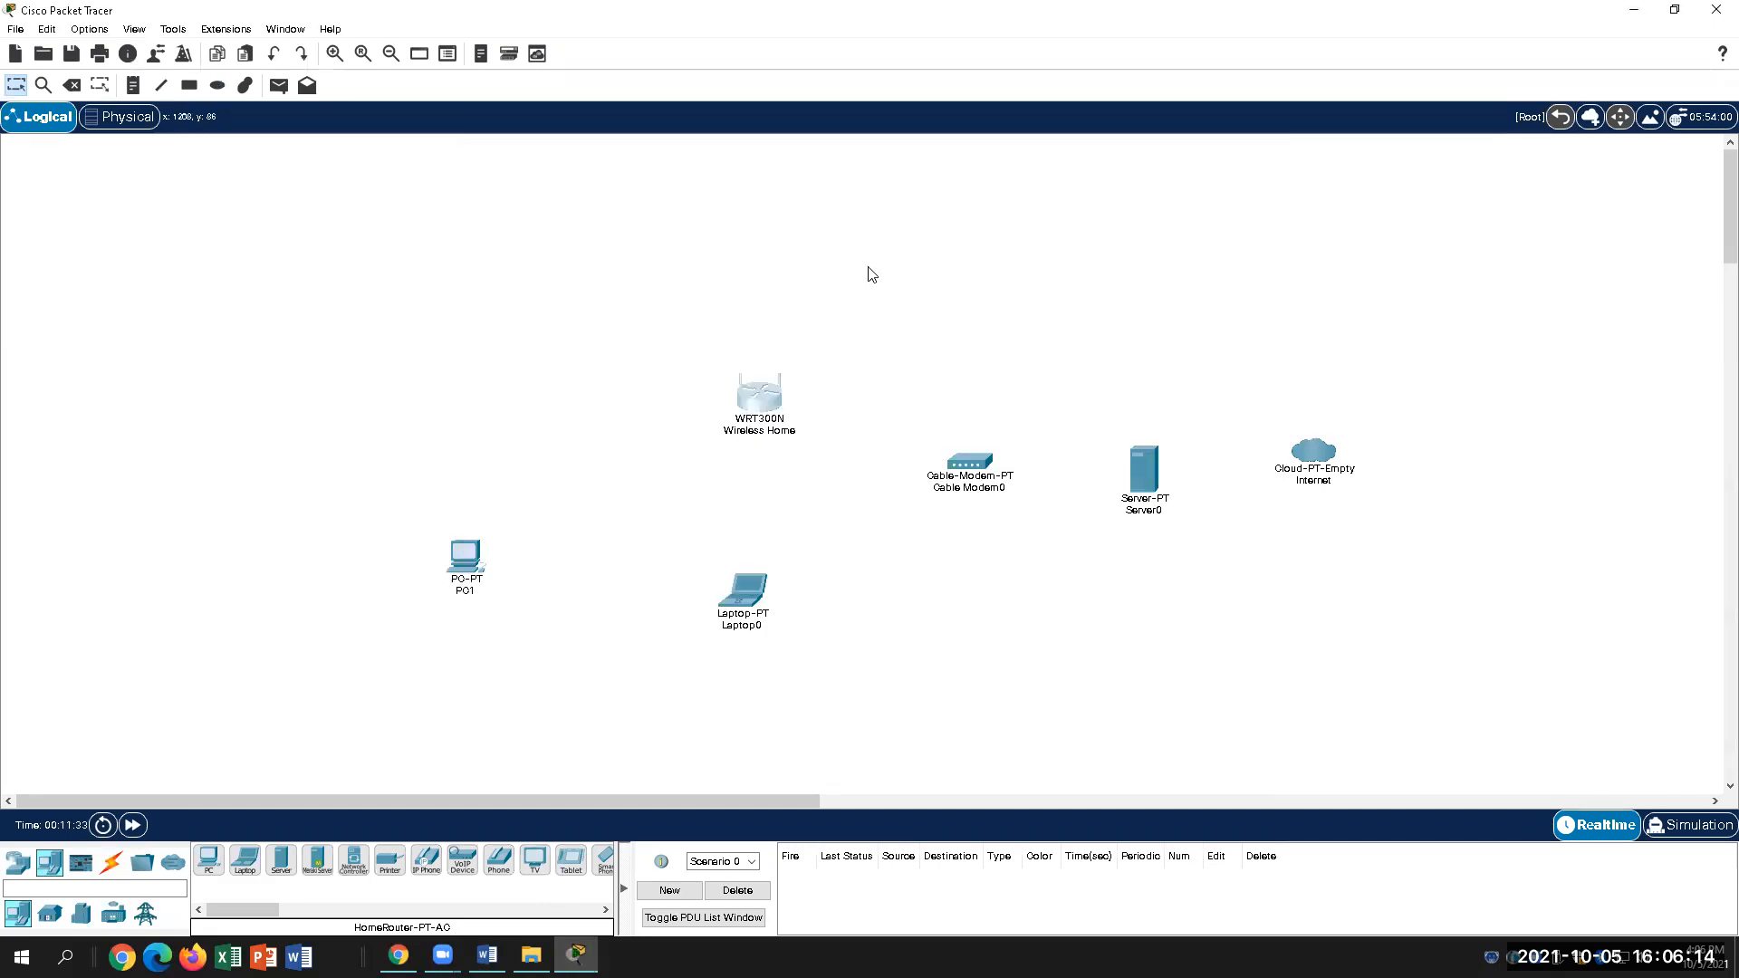
# Step: Delete the Wireless Home router and add a HomeRouter-PT-AC named Wireless Router1 in its place
pyautogui.click(785, 395)
pyautogui.press('Delete')
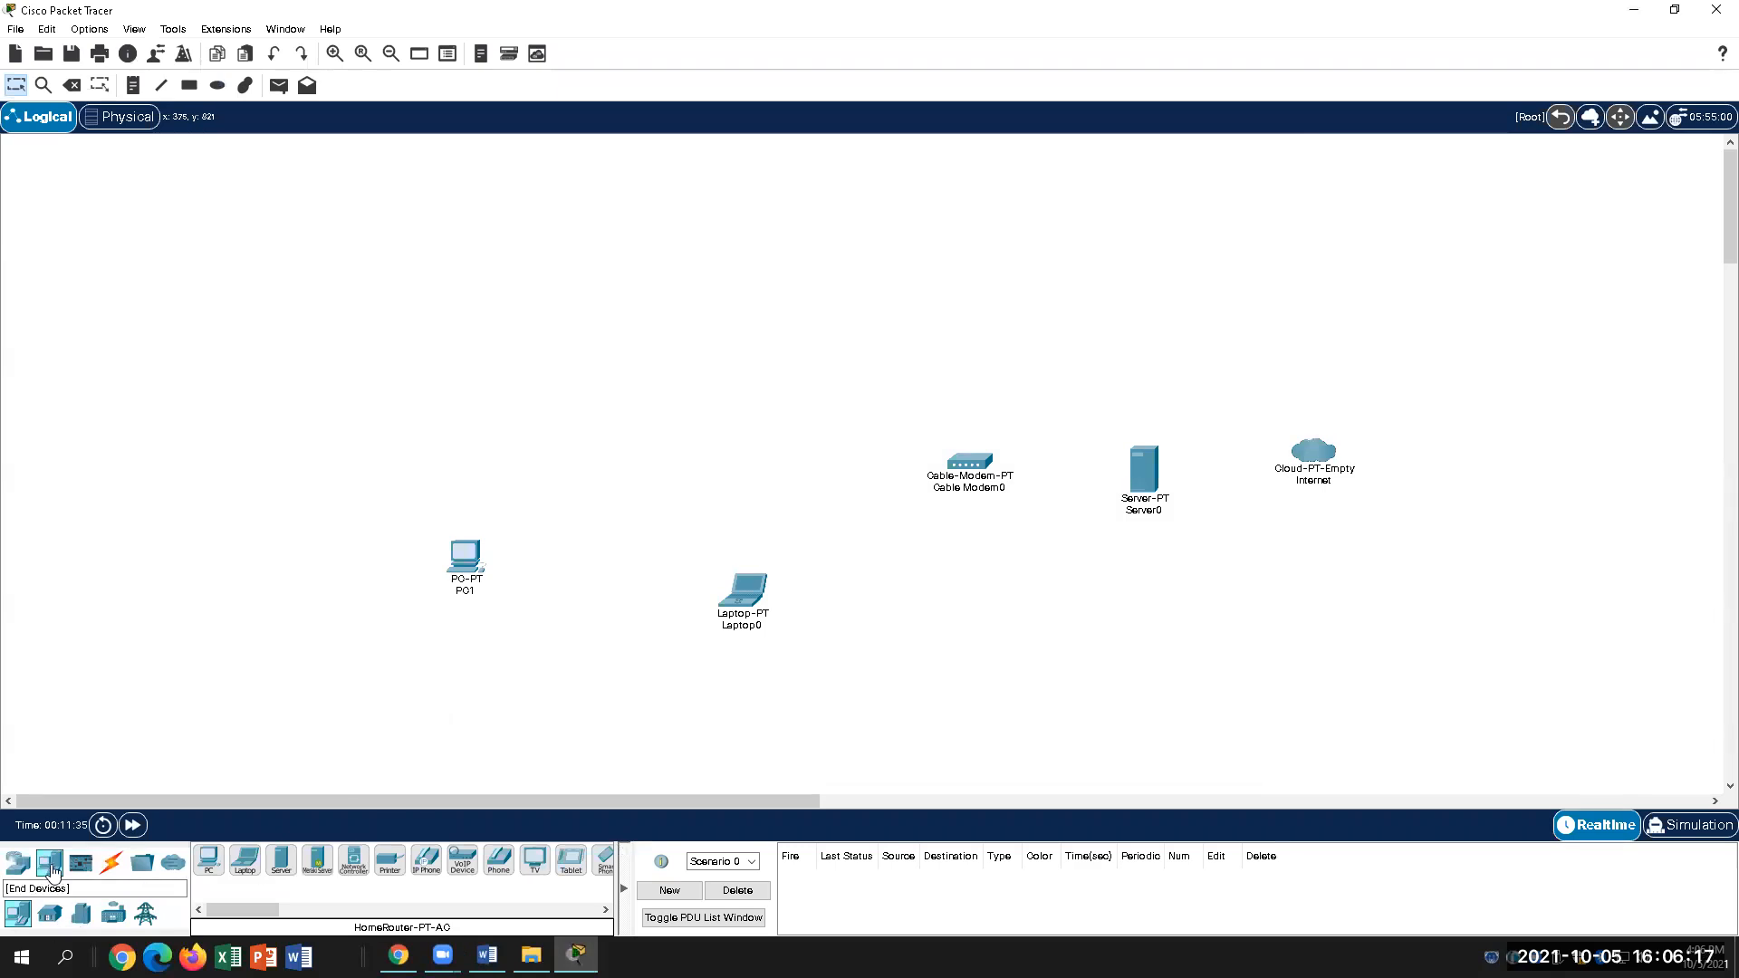
pyautogui.click(17, 862)
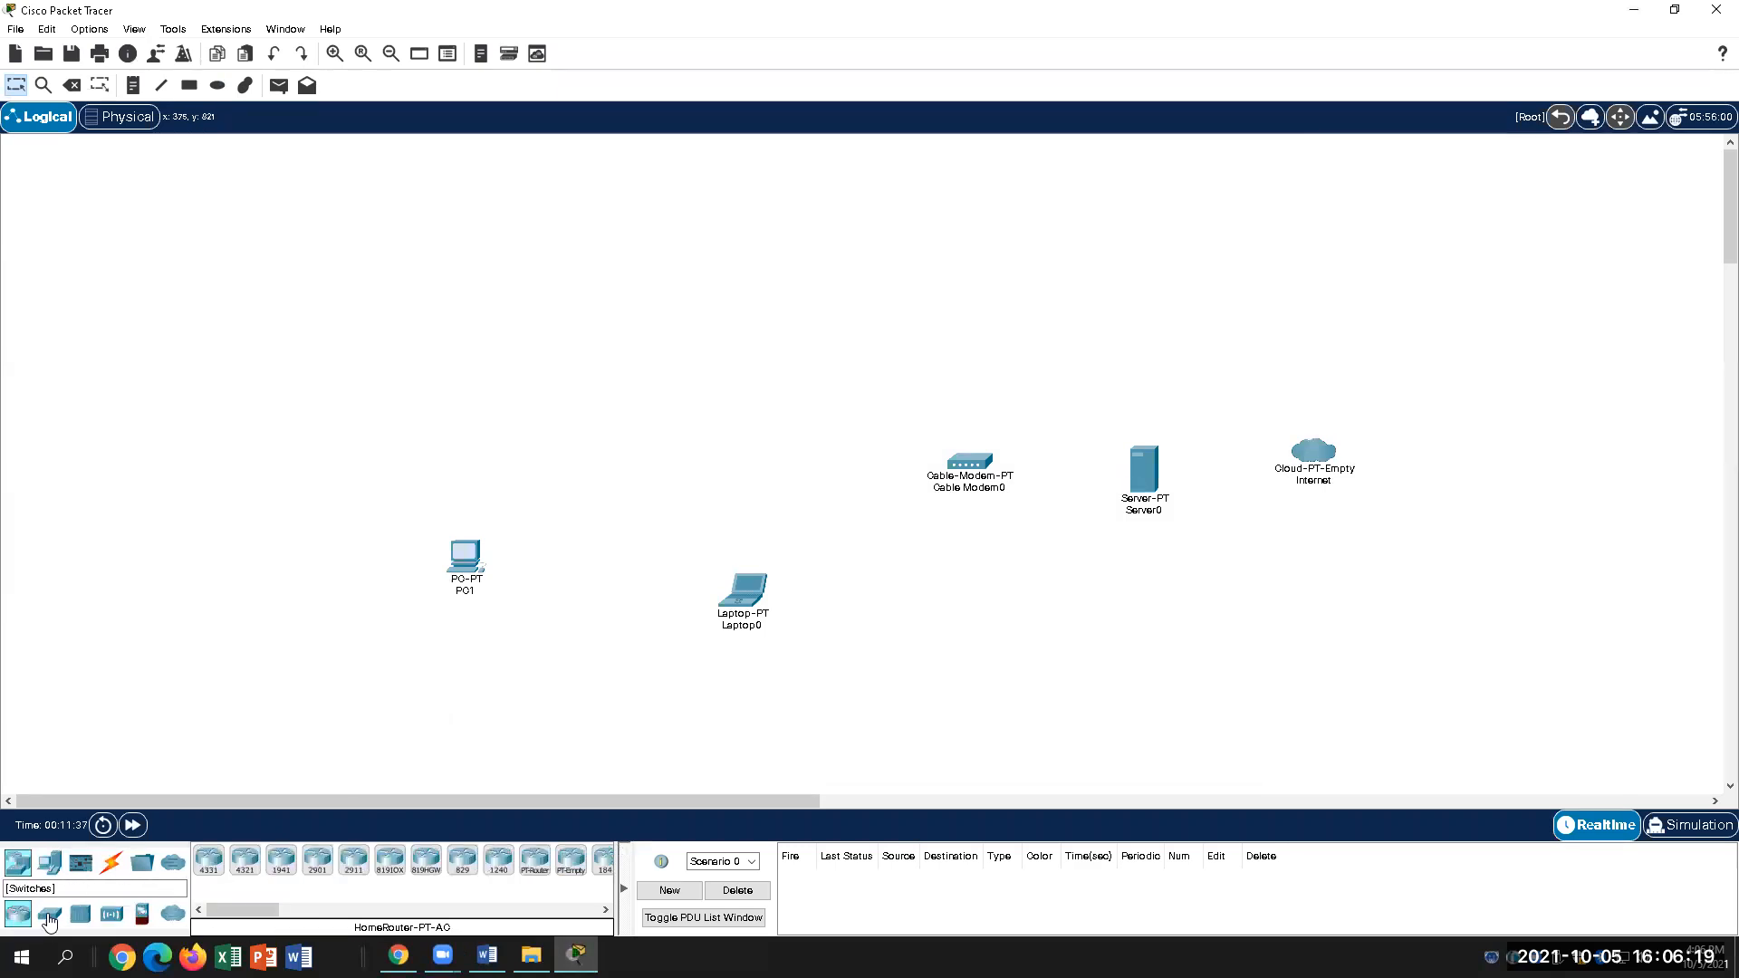
pyautogui.click(112, 913)
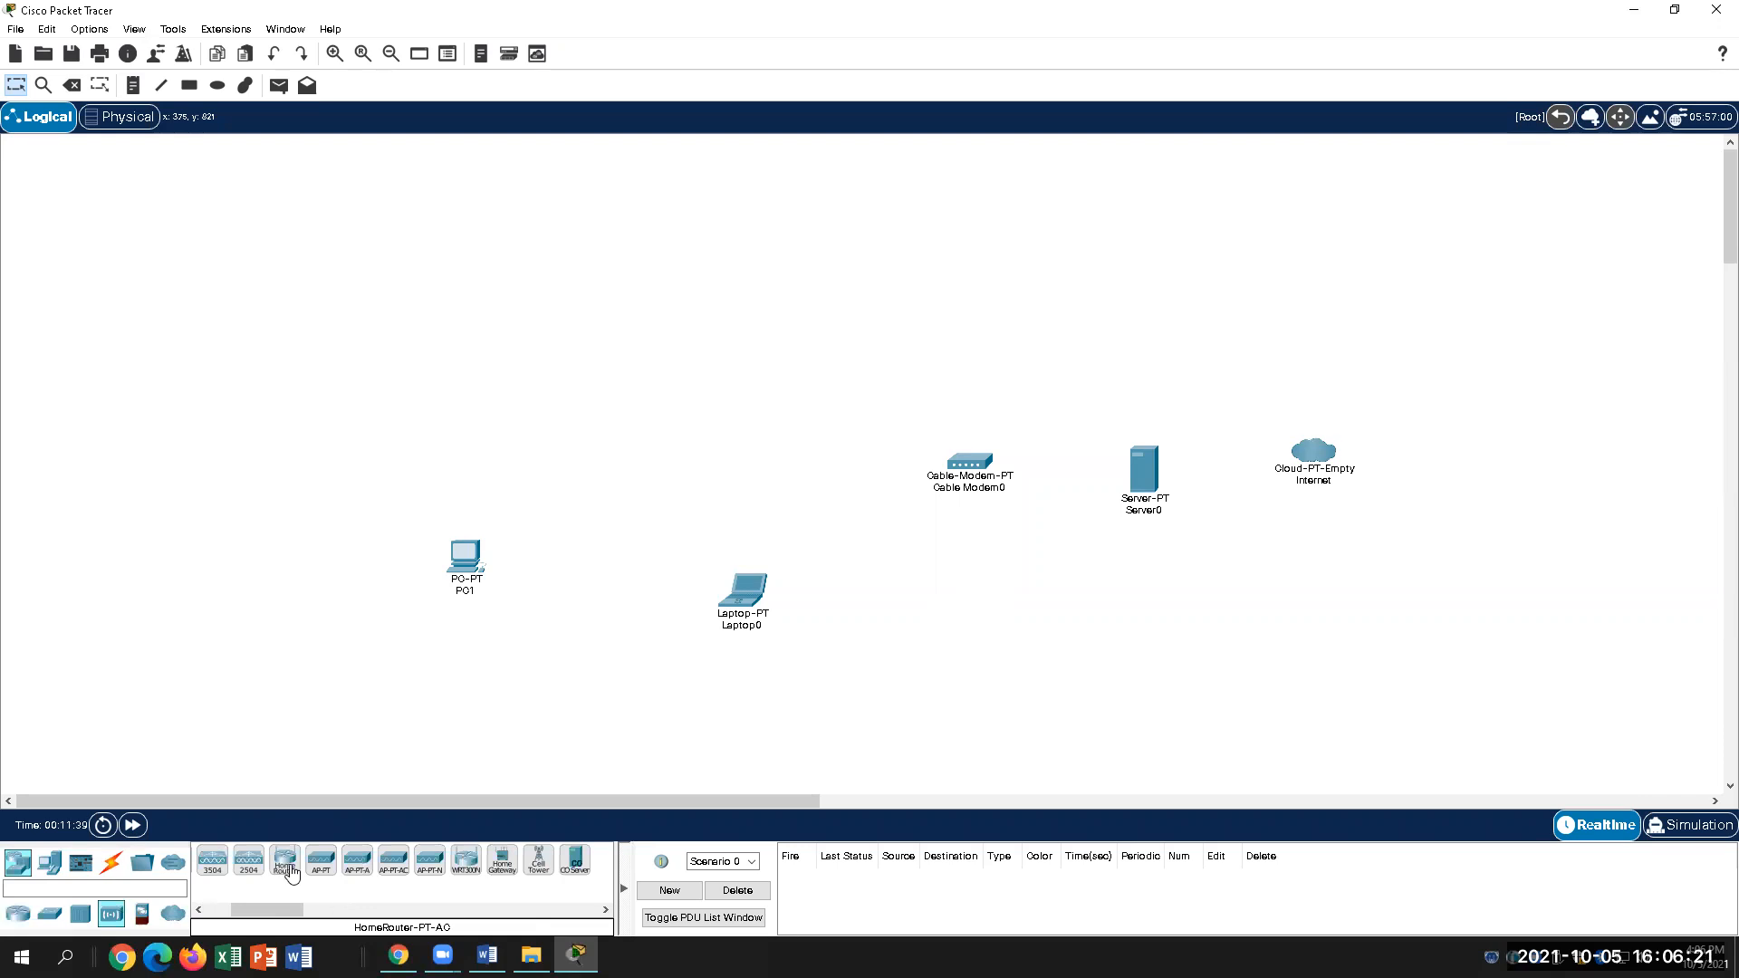
pyautogui.moveTo(562, 708); pyautogui.dragTo(808, 355)
pyautogui.doubleClick(818, 391)
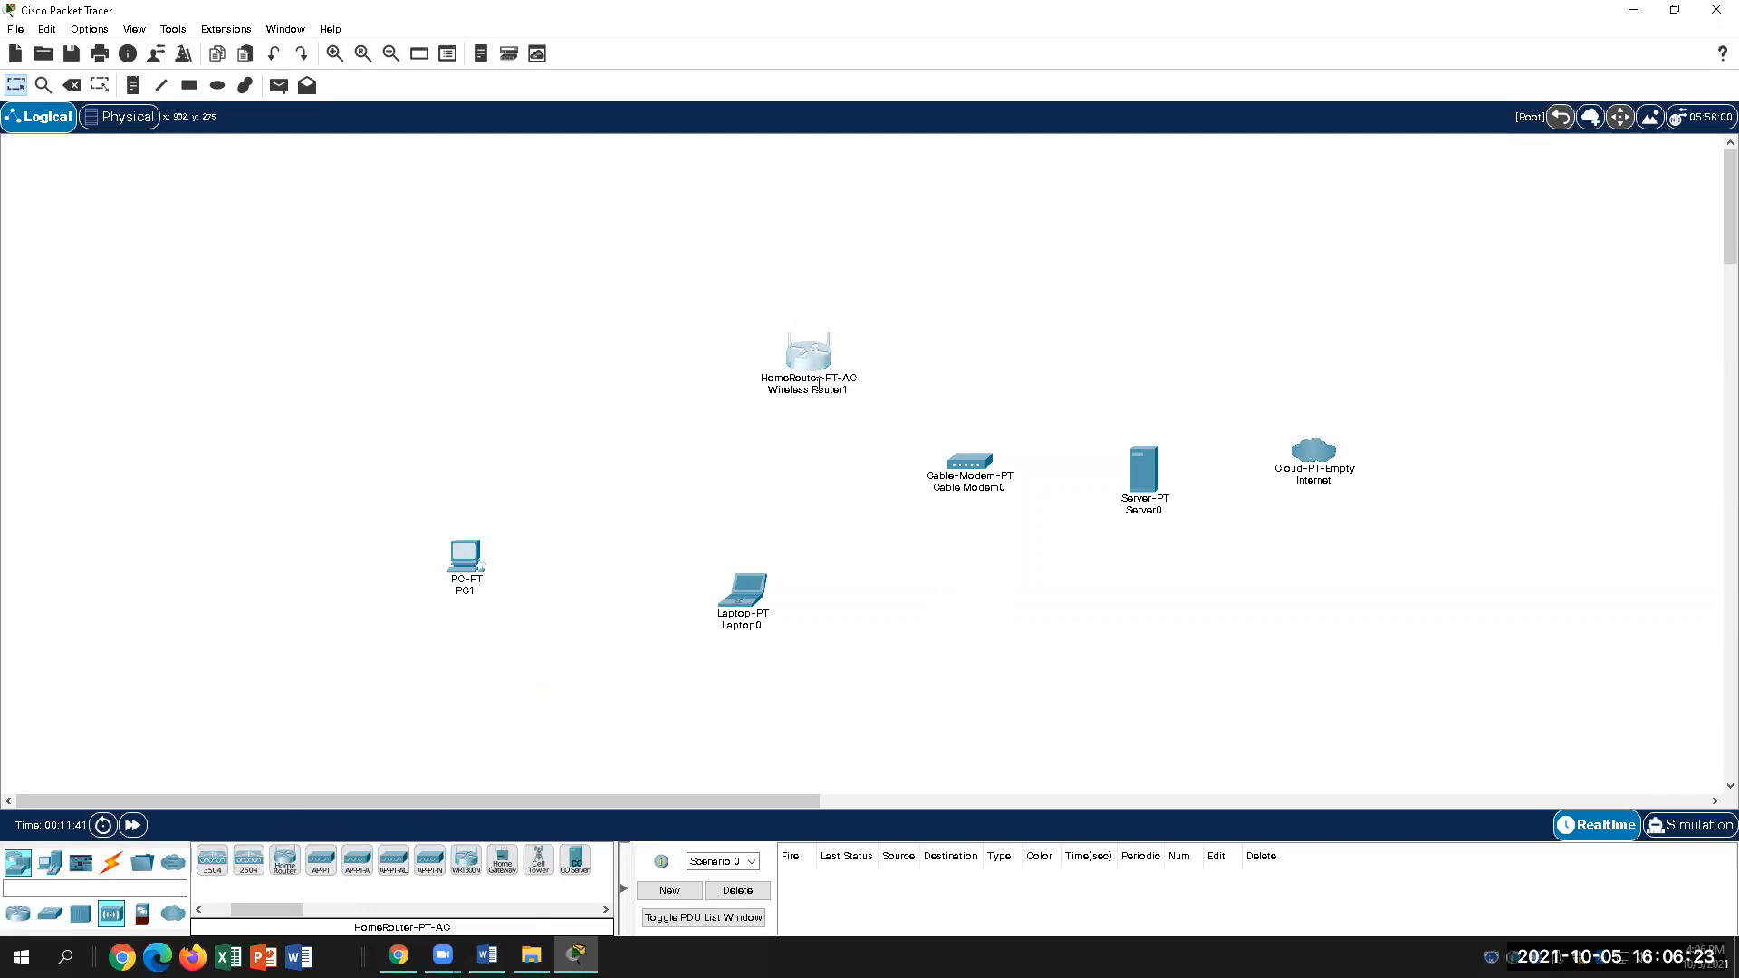
pyautogui.press('Return')
# Step: Check Wireless Router1's LAN settings, 192.168.0.1 with mask 255.255.255.0, then return to Word
pyautogui.click(790, 361)
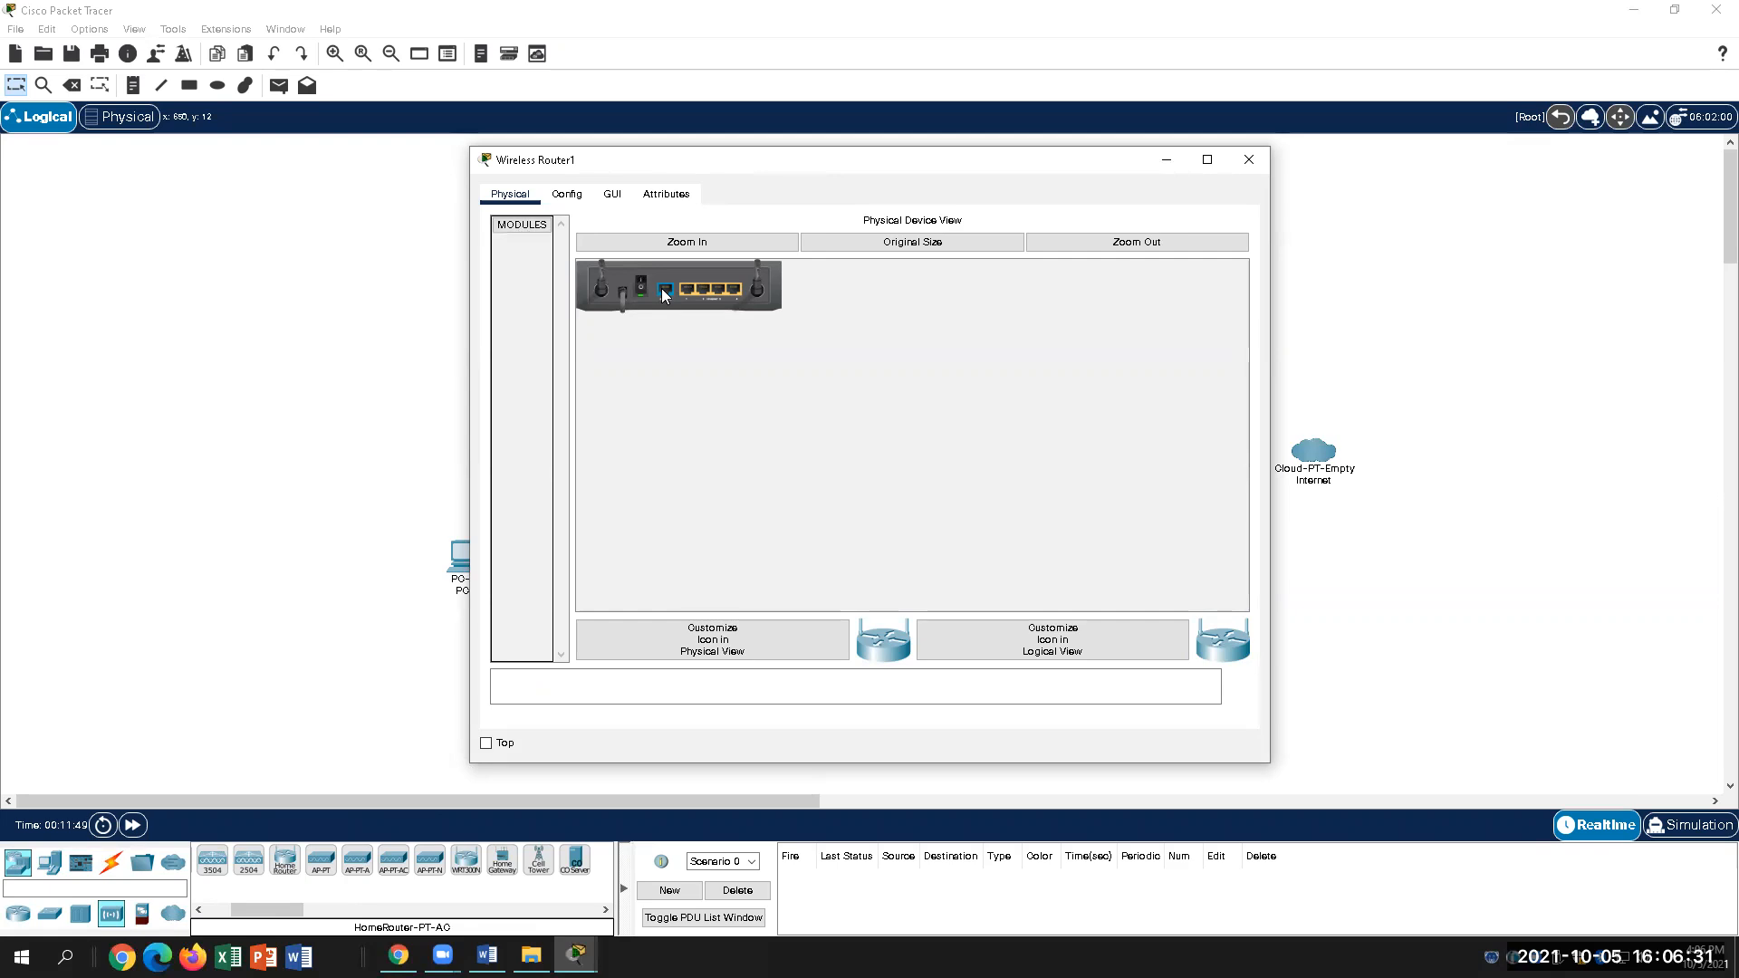
pyautogui.click(568, 196)
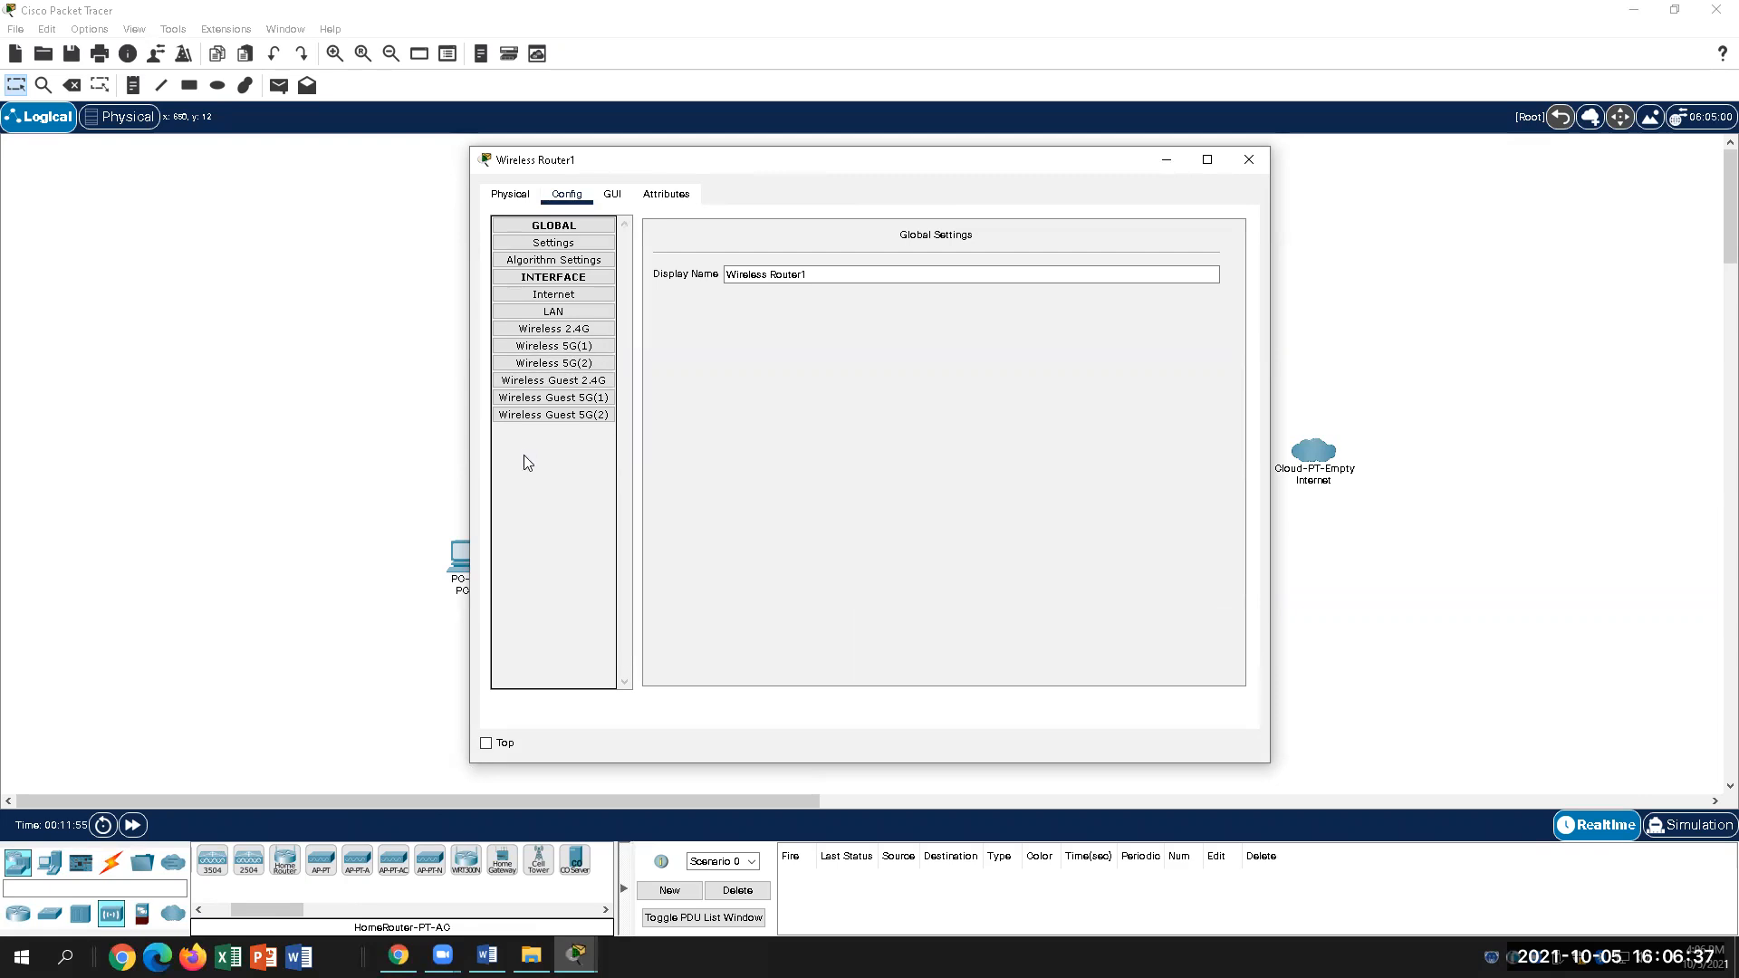
pyautogui.click(559, 312)
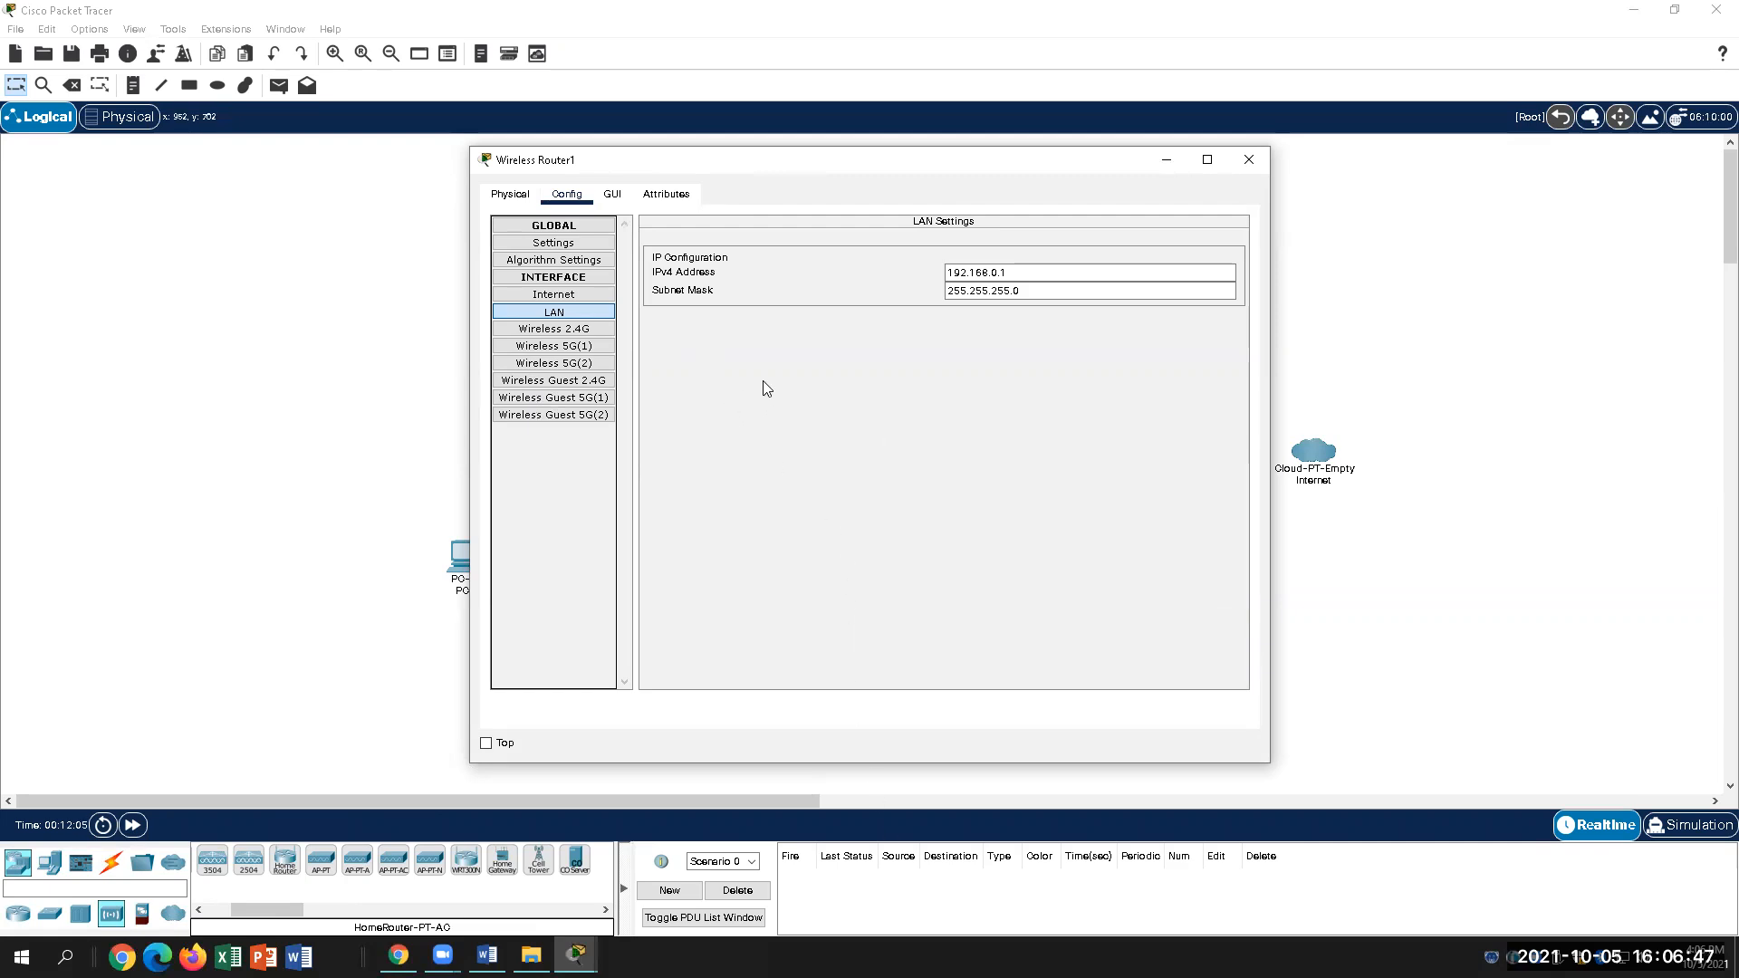
pyautogui.click(487, 955)
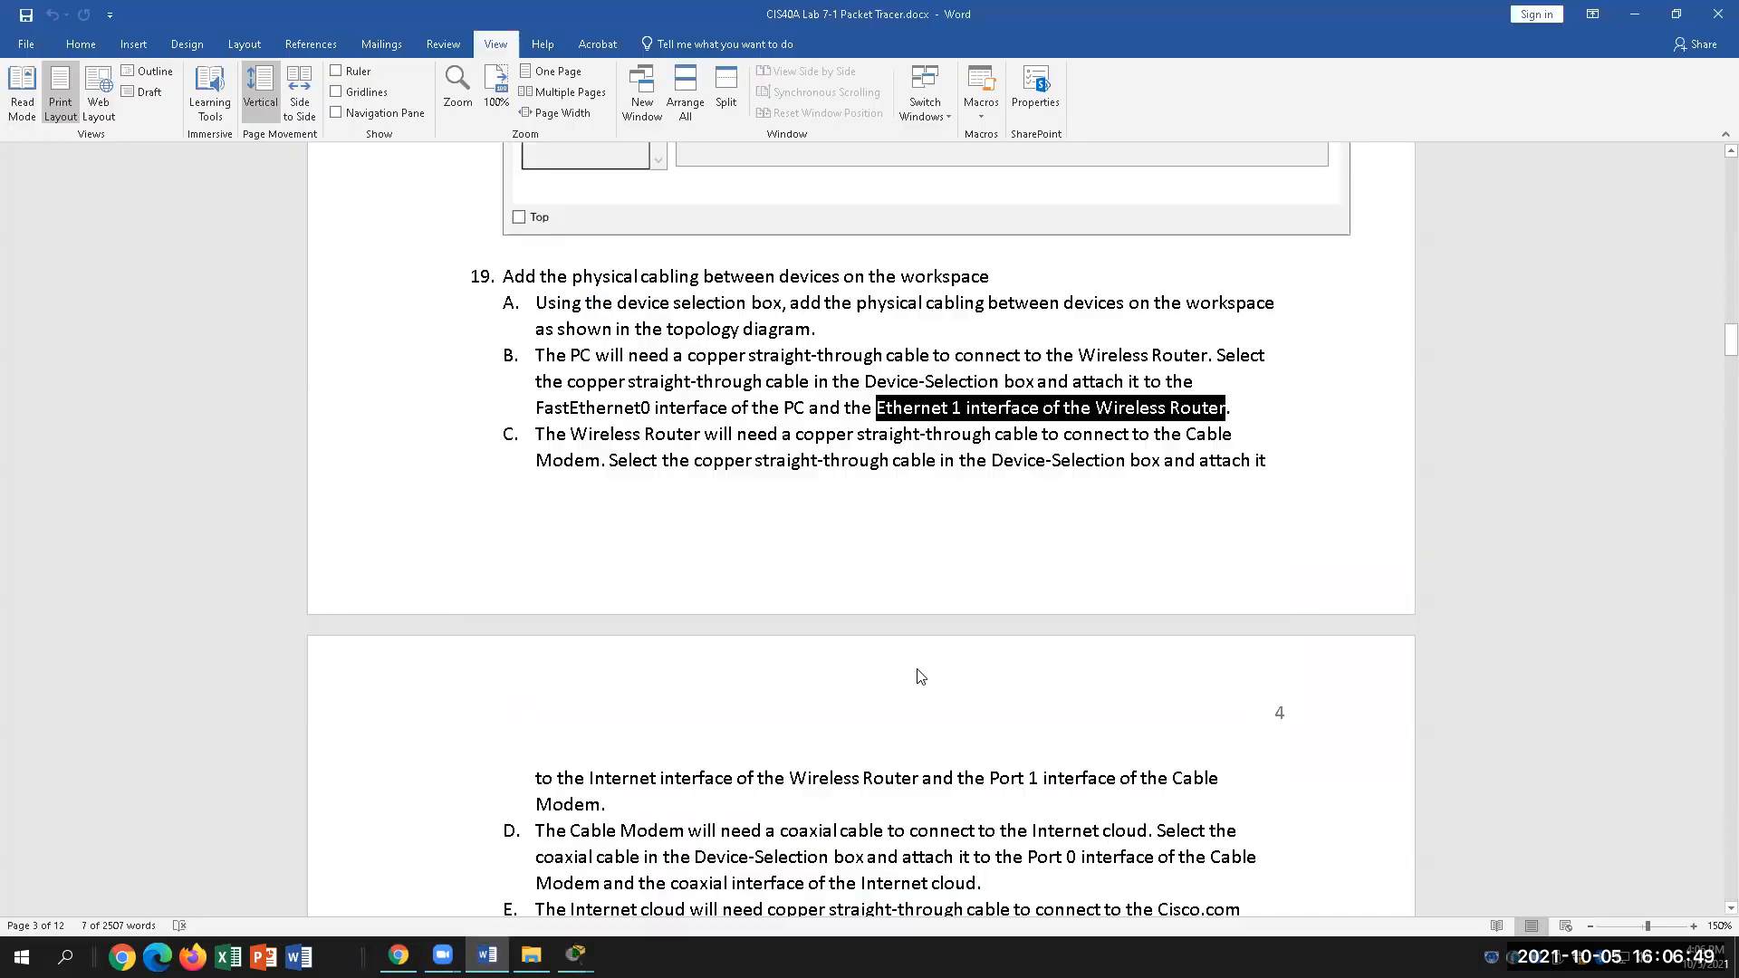
pyautogui.scroll(-3, 868, 520)
pyautogui.scroll(1, 860, 559)
pyautogui.scroll(1, 861, 559)
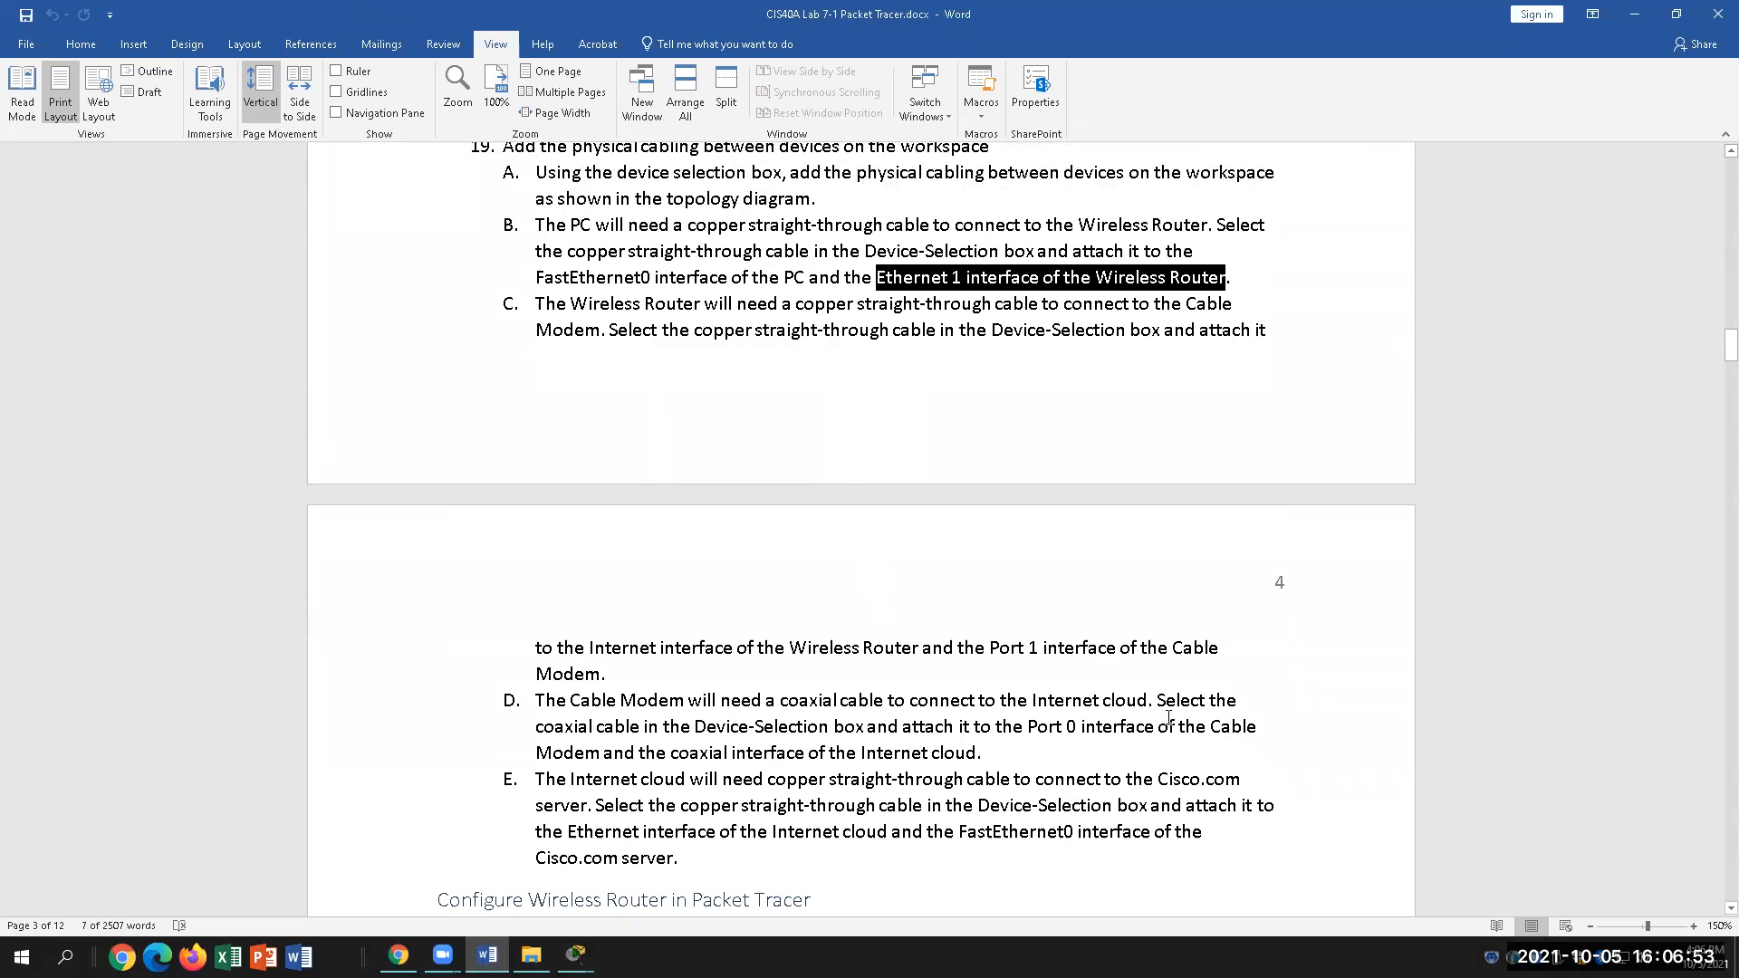
pyautogui.click(1014, 706)
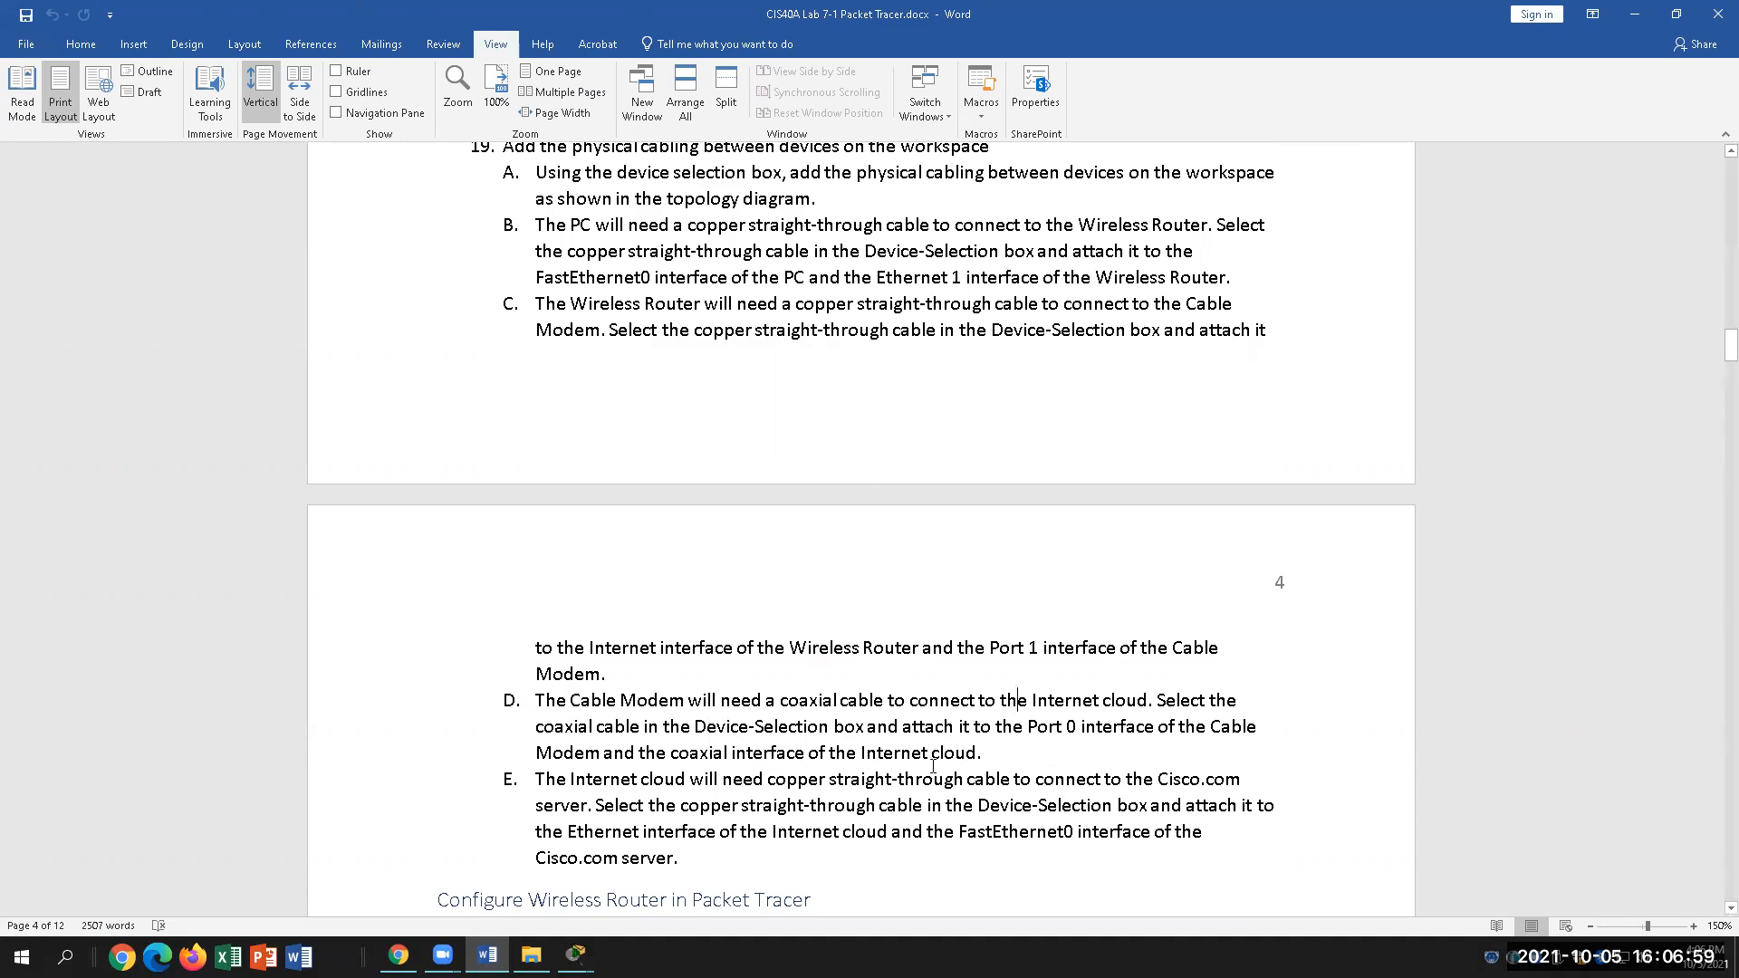
pyautogui.click(998, 759)
pyautogui.scroll(-4, 1034, 801)
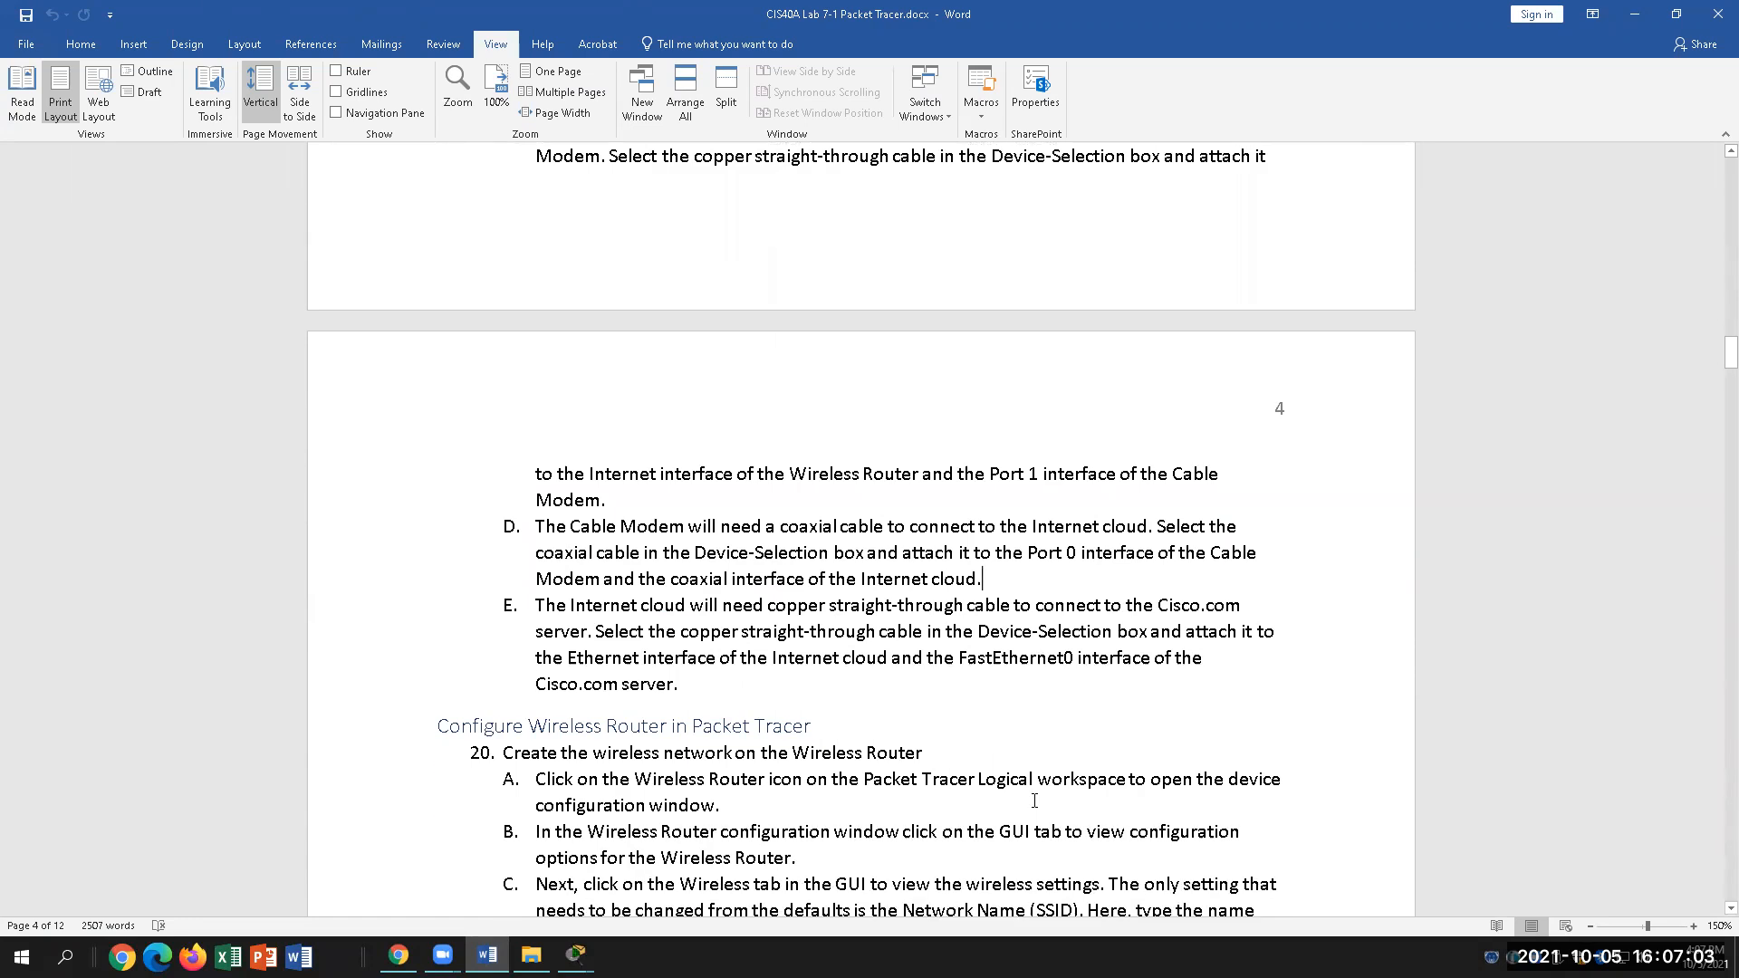
pyautogui.scroll(-2, 1034, 801)
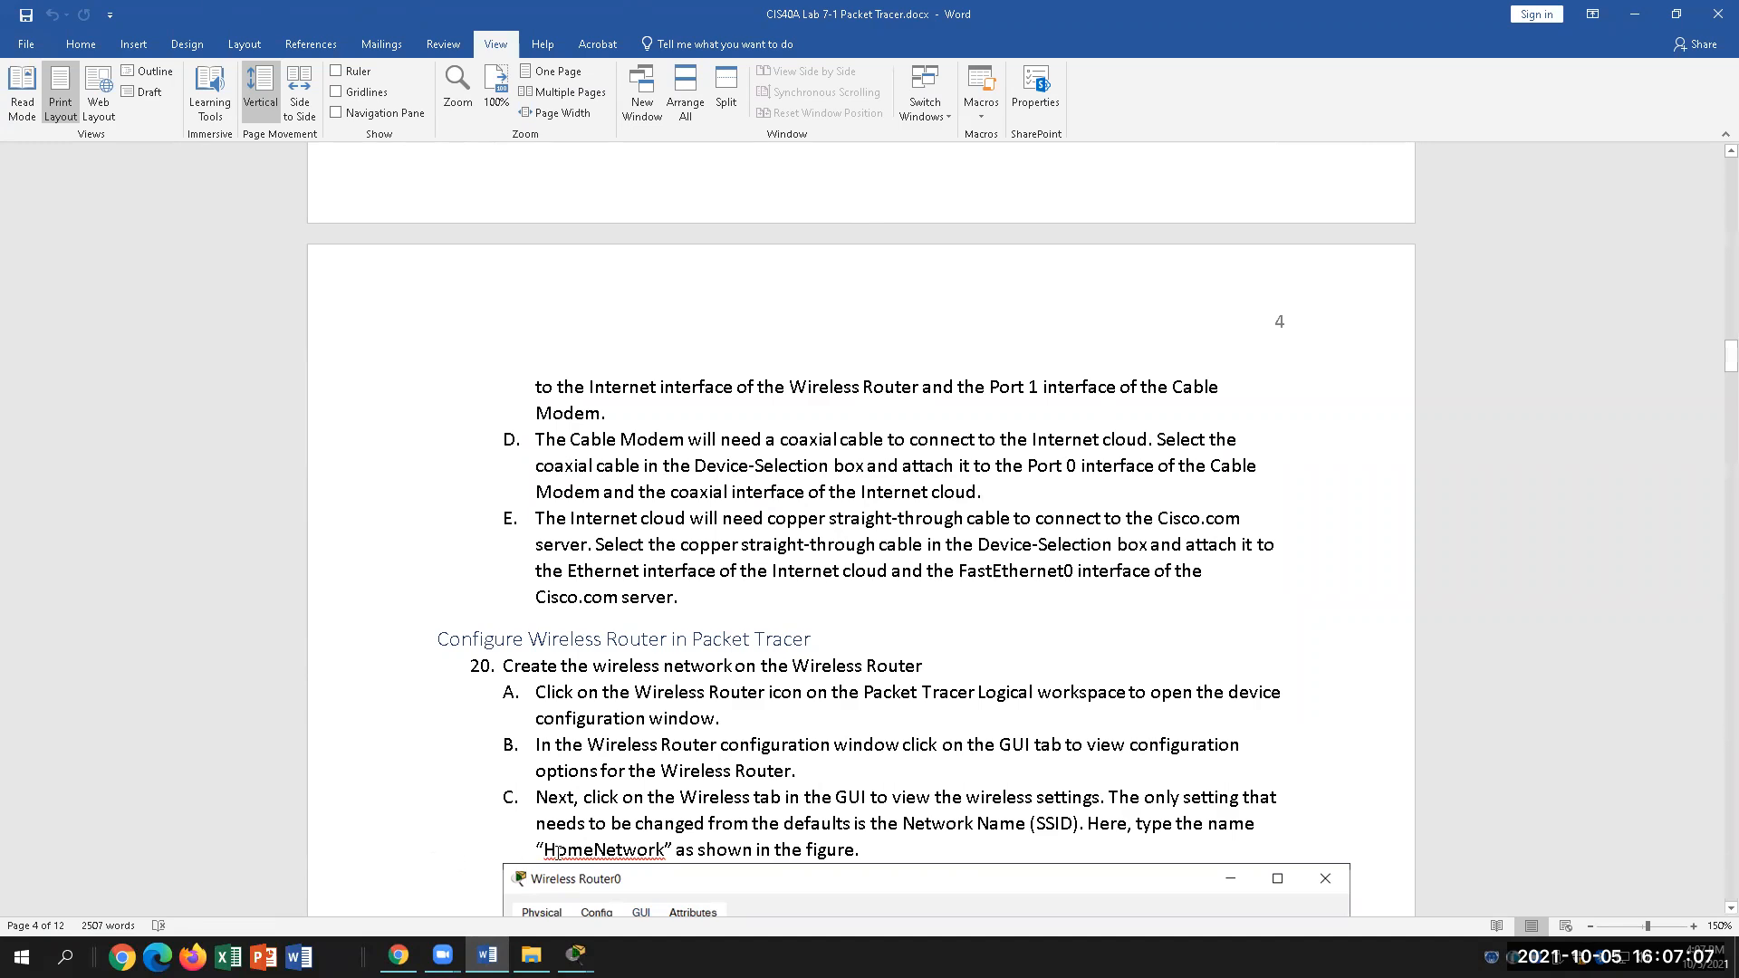
pyautogui.moveTo(576, 956)
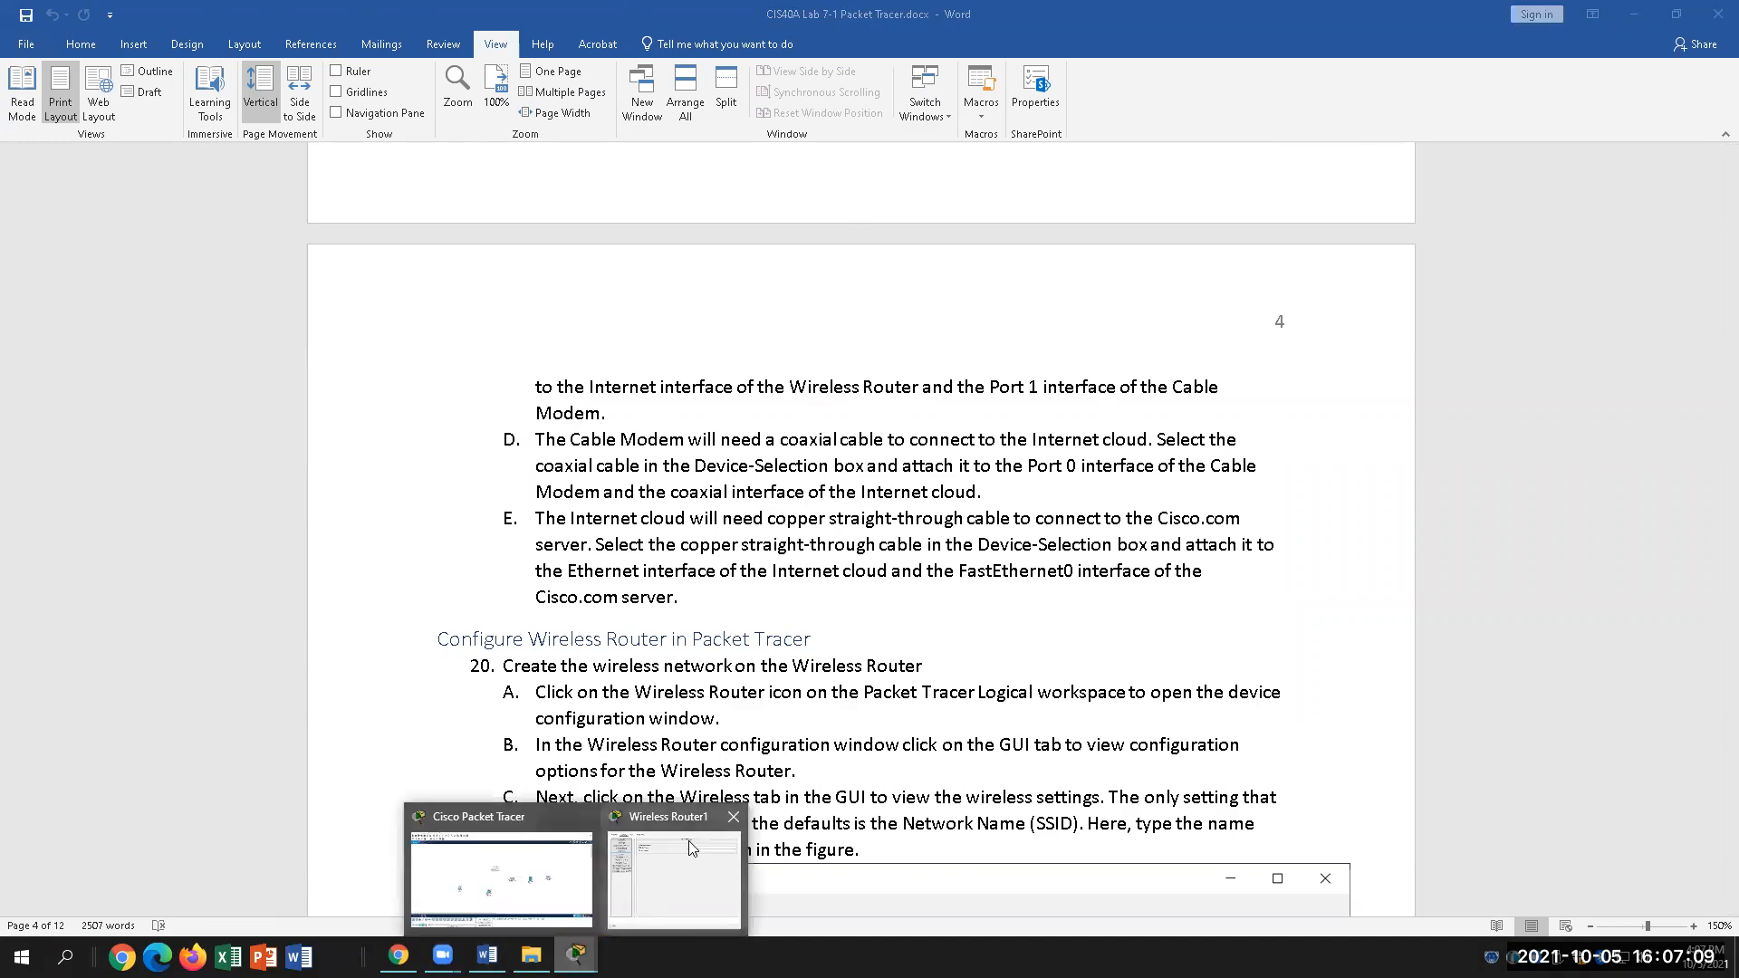
# Step: Close Wireless Router1's configuration window and bring the Packet Tracer workspace forward
pyautogui.click(643, 883)
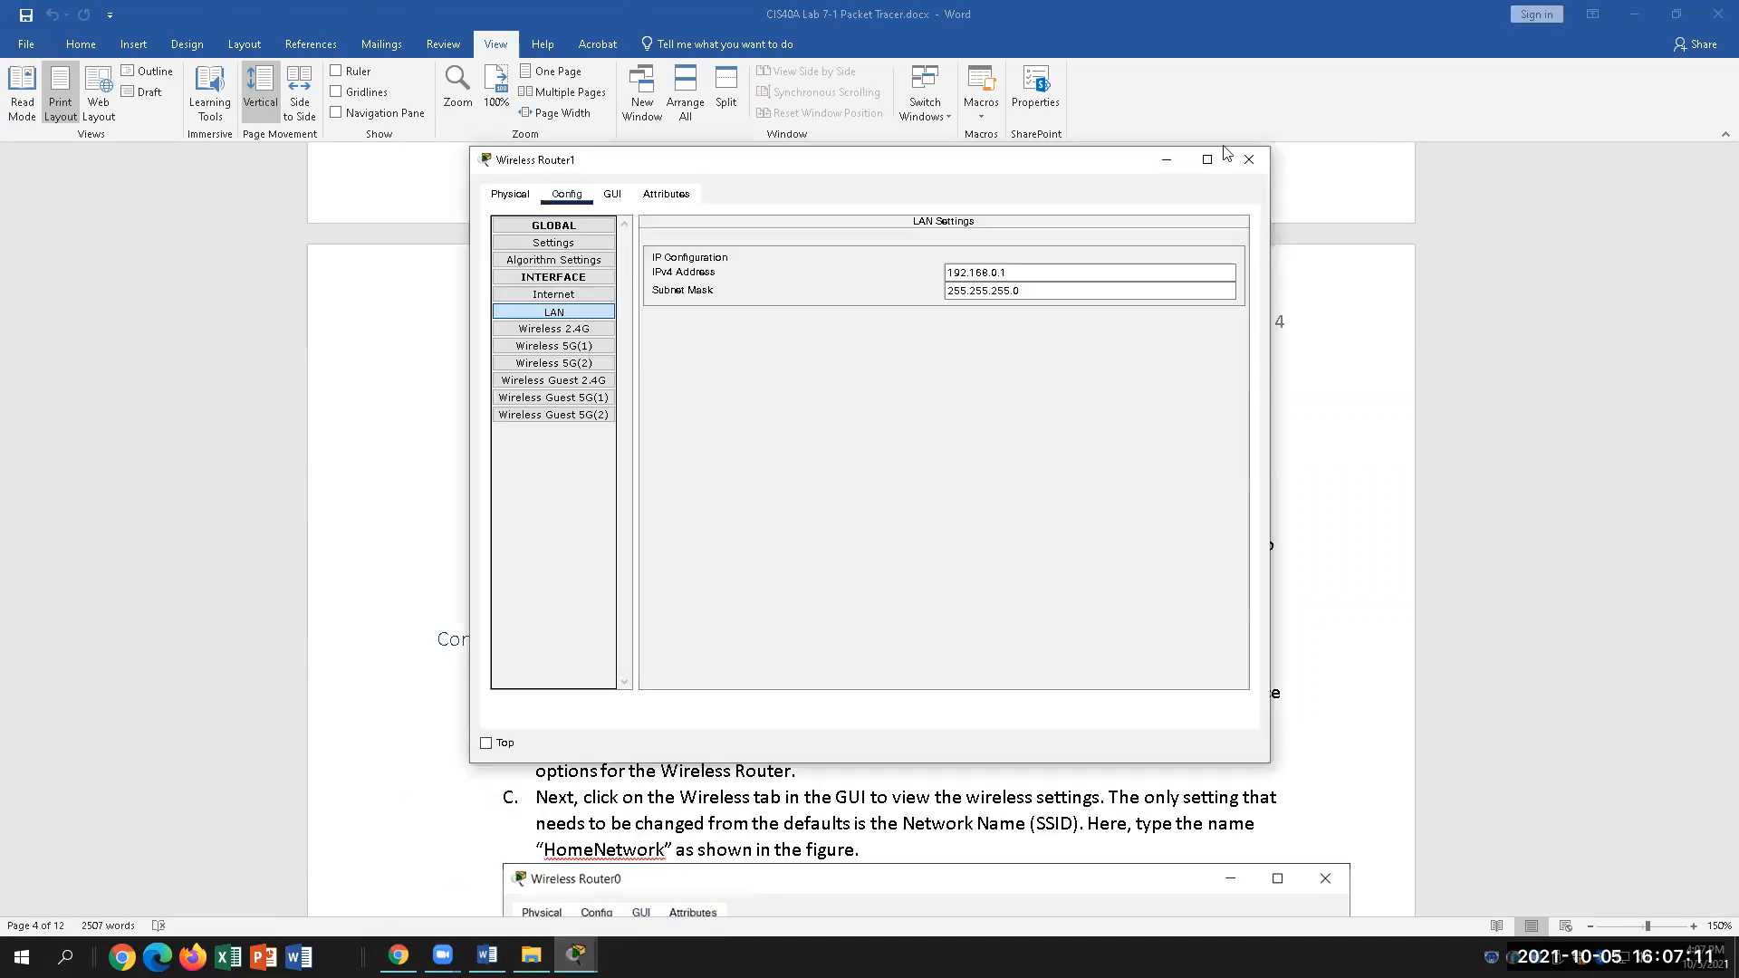
pyautogui.click(1249, 158)
pyautogui.click(576, 956)
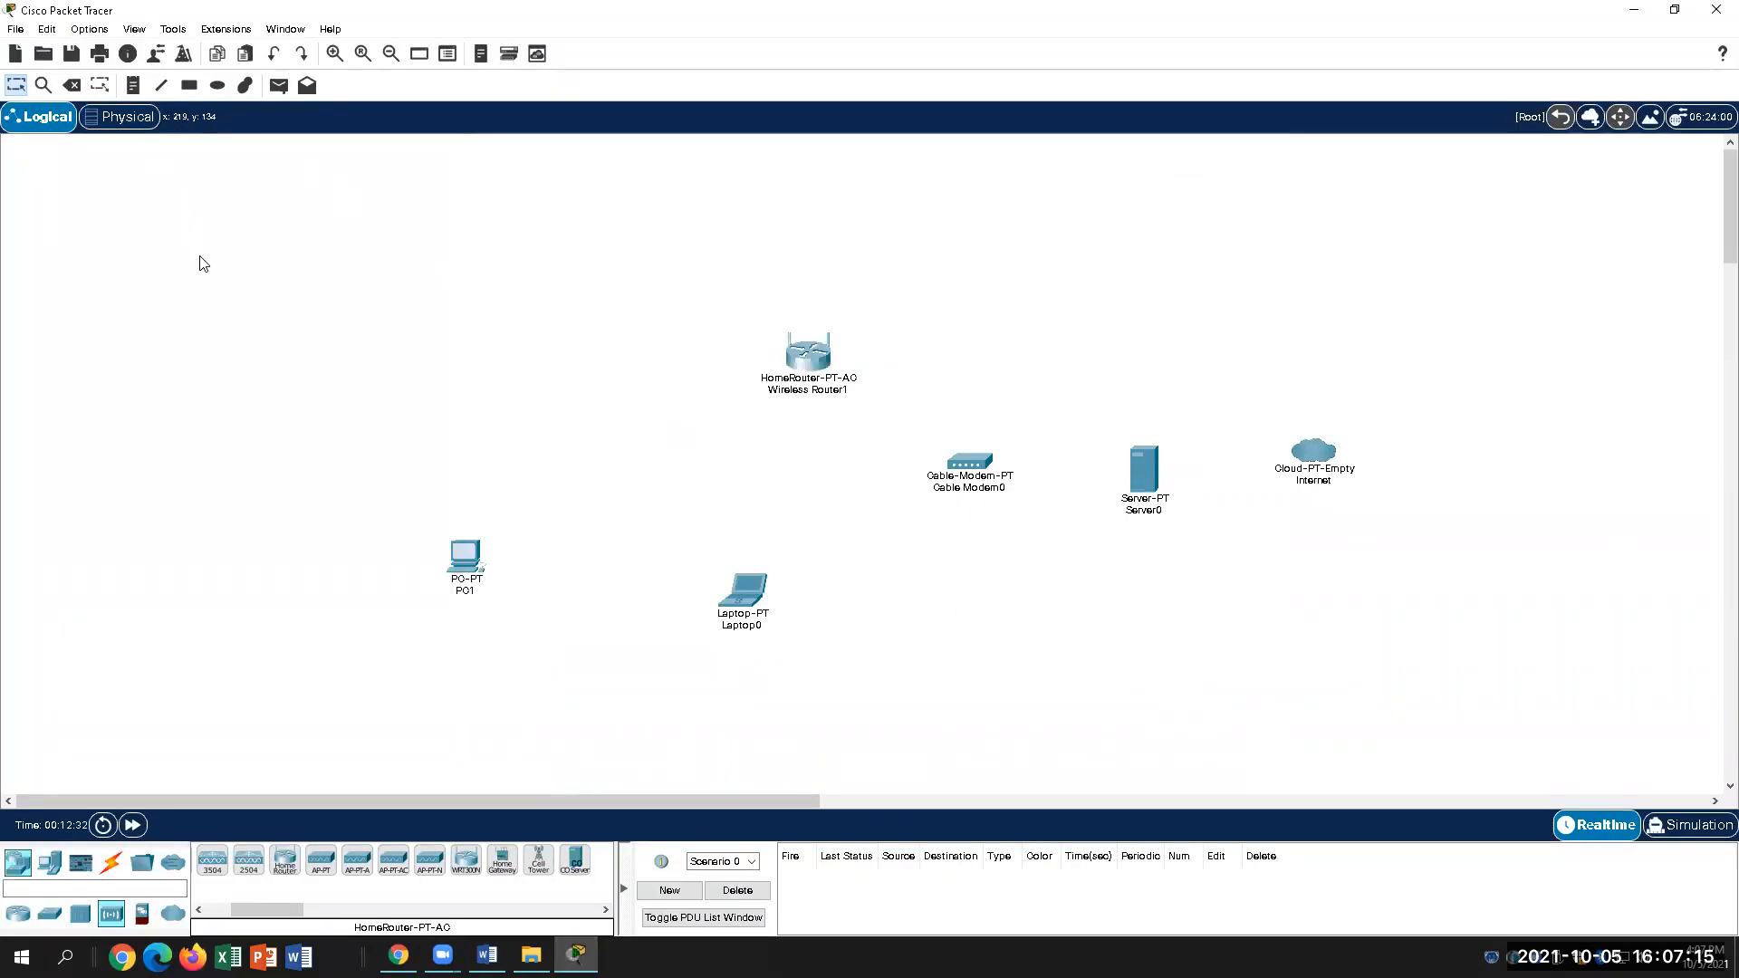
pyautogui.scroll(-1, 203, 264)
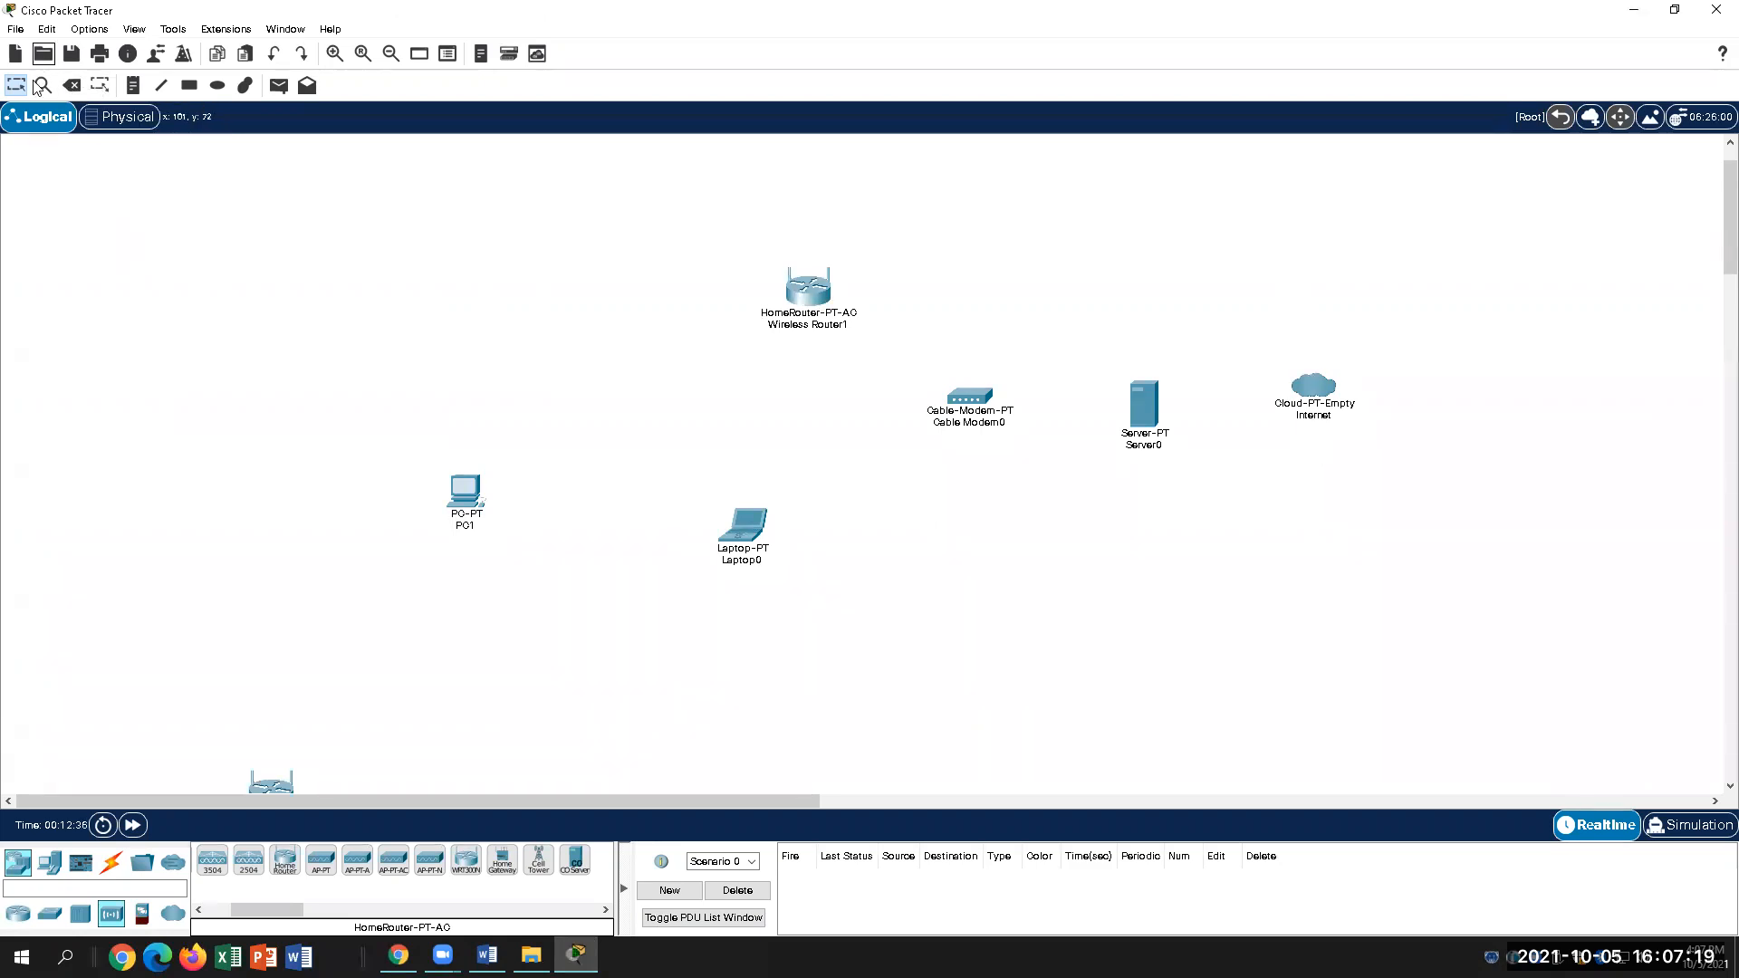
# Step: Draw a straight line from PC1 up and right toward Wireless Router1
pyautogui.click(161, 86)
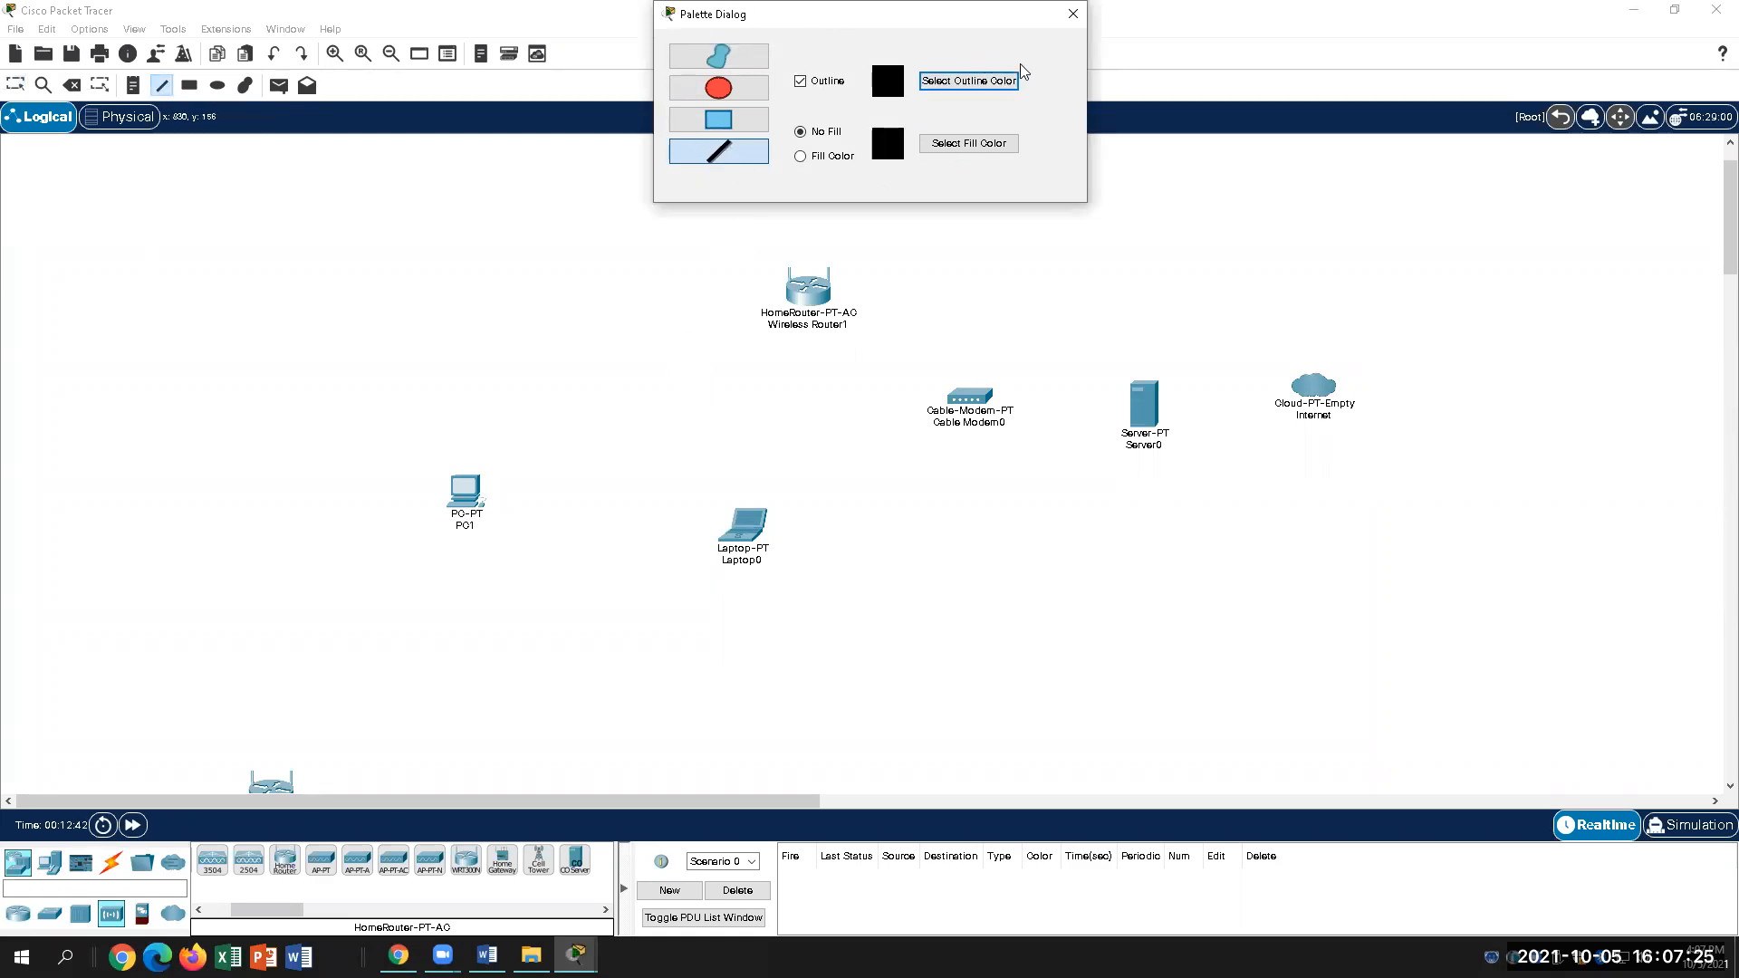
pyautogui.click(571, 505)
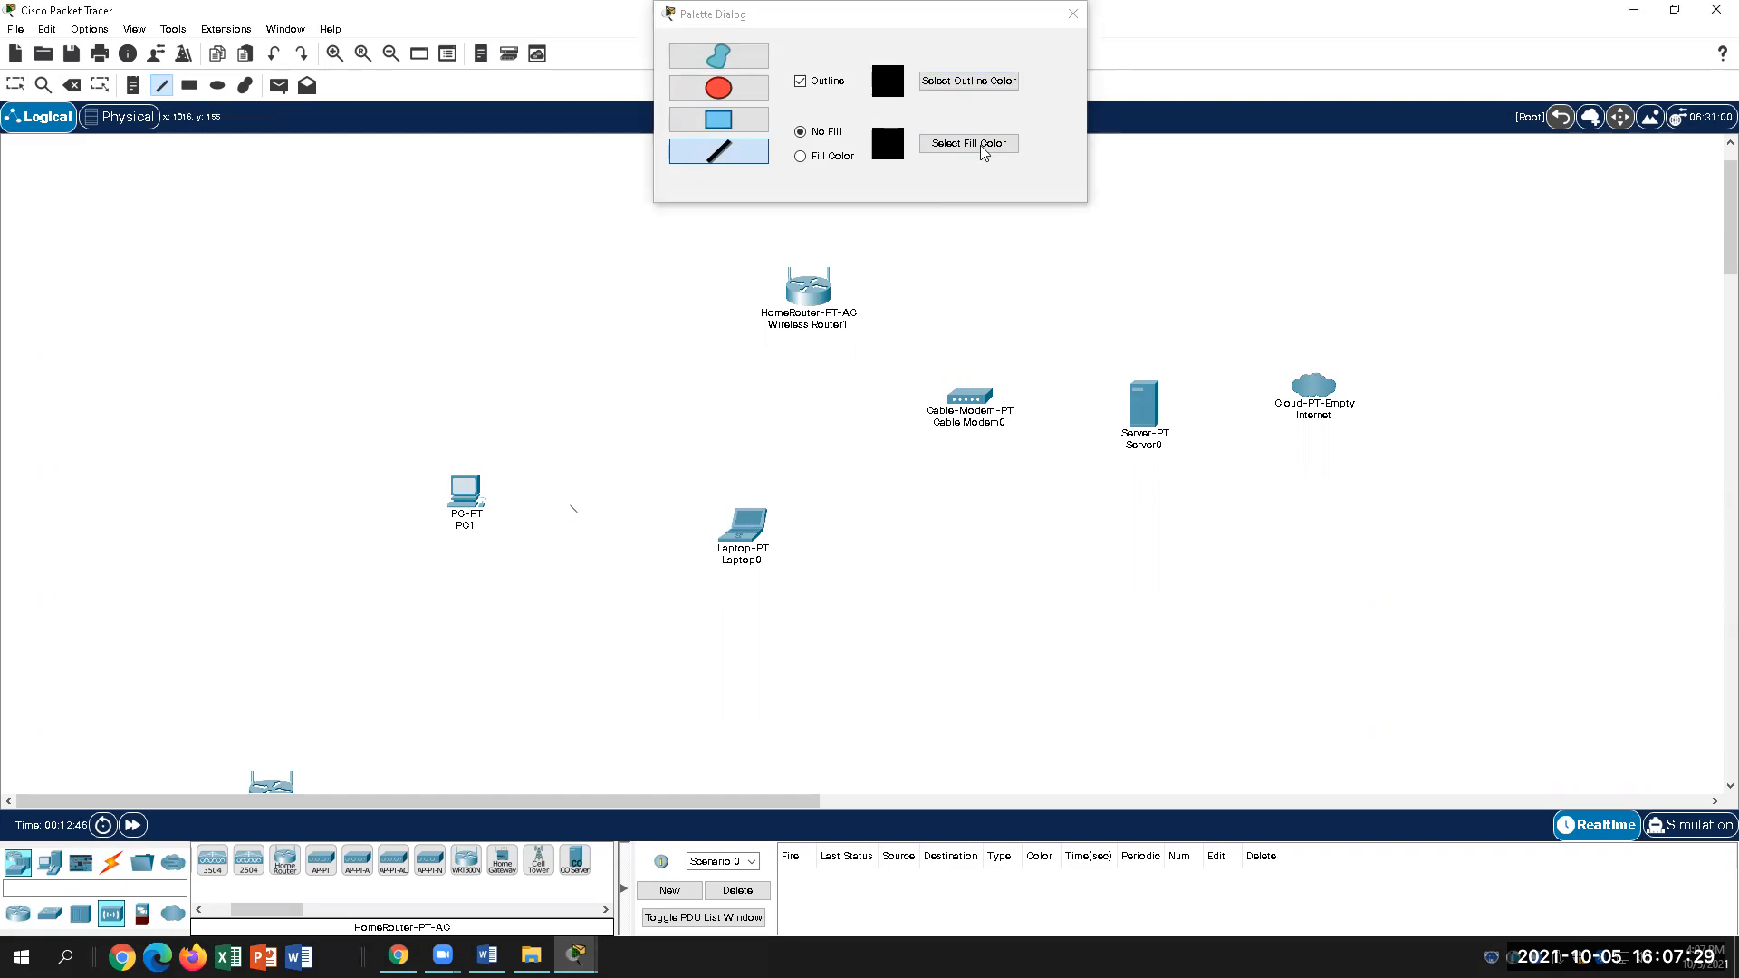
pyautogui.click(1072, 12)
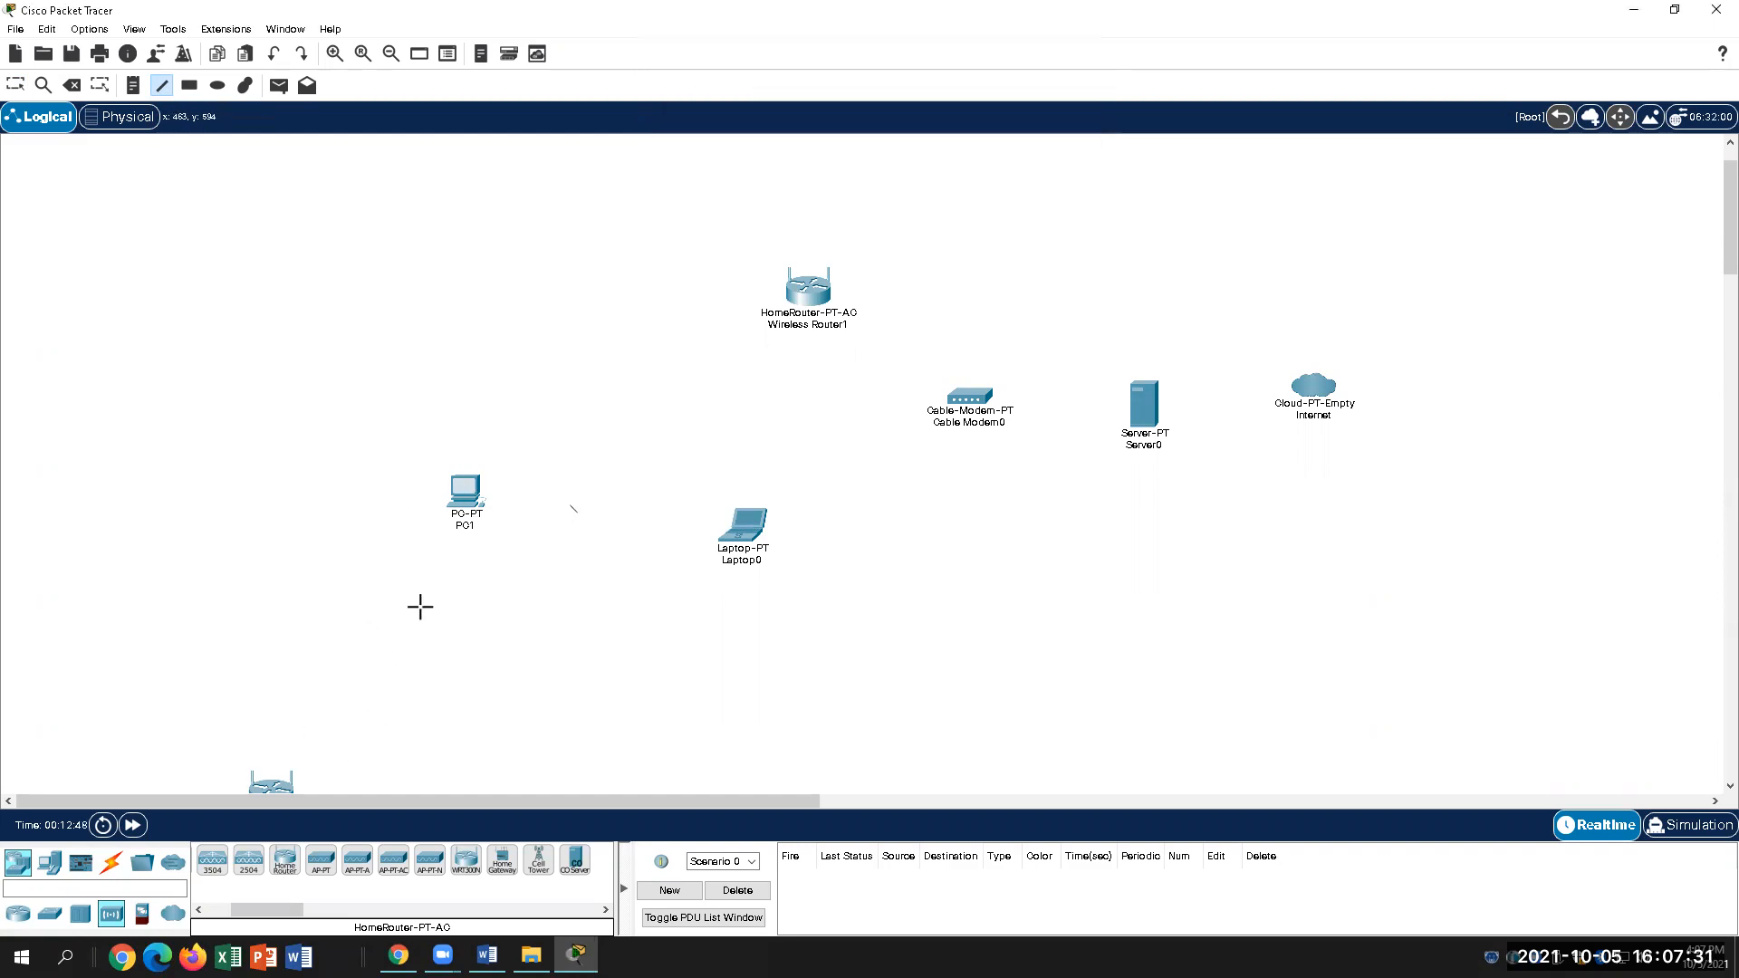
pyautogui.click(571, 509)
pyautogui.moveTo(483, 492); pyautogui.dragTo(609, 456)
# Step: Remove the stray vertical mark with Edit > Undo
pyautogui.click(234, 351)
pyautogui.click(43, 30)
pyautogui.click(83, 96)
pyautogui.click(53, 31)
pyautogui.click(91, 97)
pyautogui.click(45, 29)
pyautogui.click(90, 97)
pyautogui.click(48, 29)
pyautogui.click(90, 99)
pyautogui.scroll(-3, 180, 580)
pyautogui.scroll(-6, 182, 616)
pyautogui.scroll(10, 182, 616)
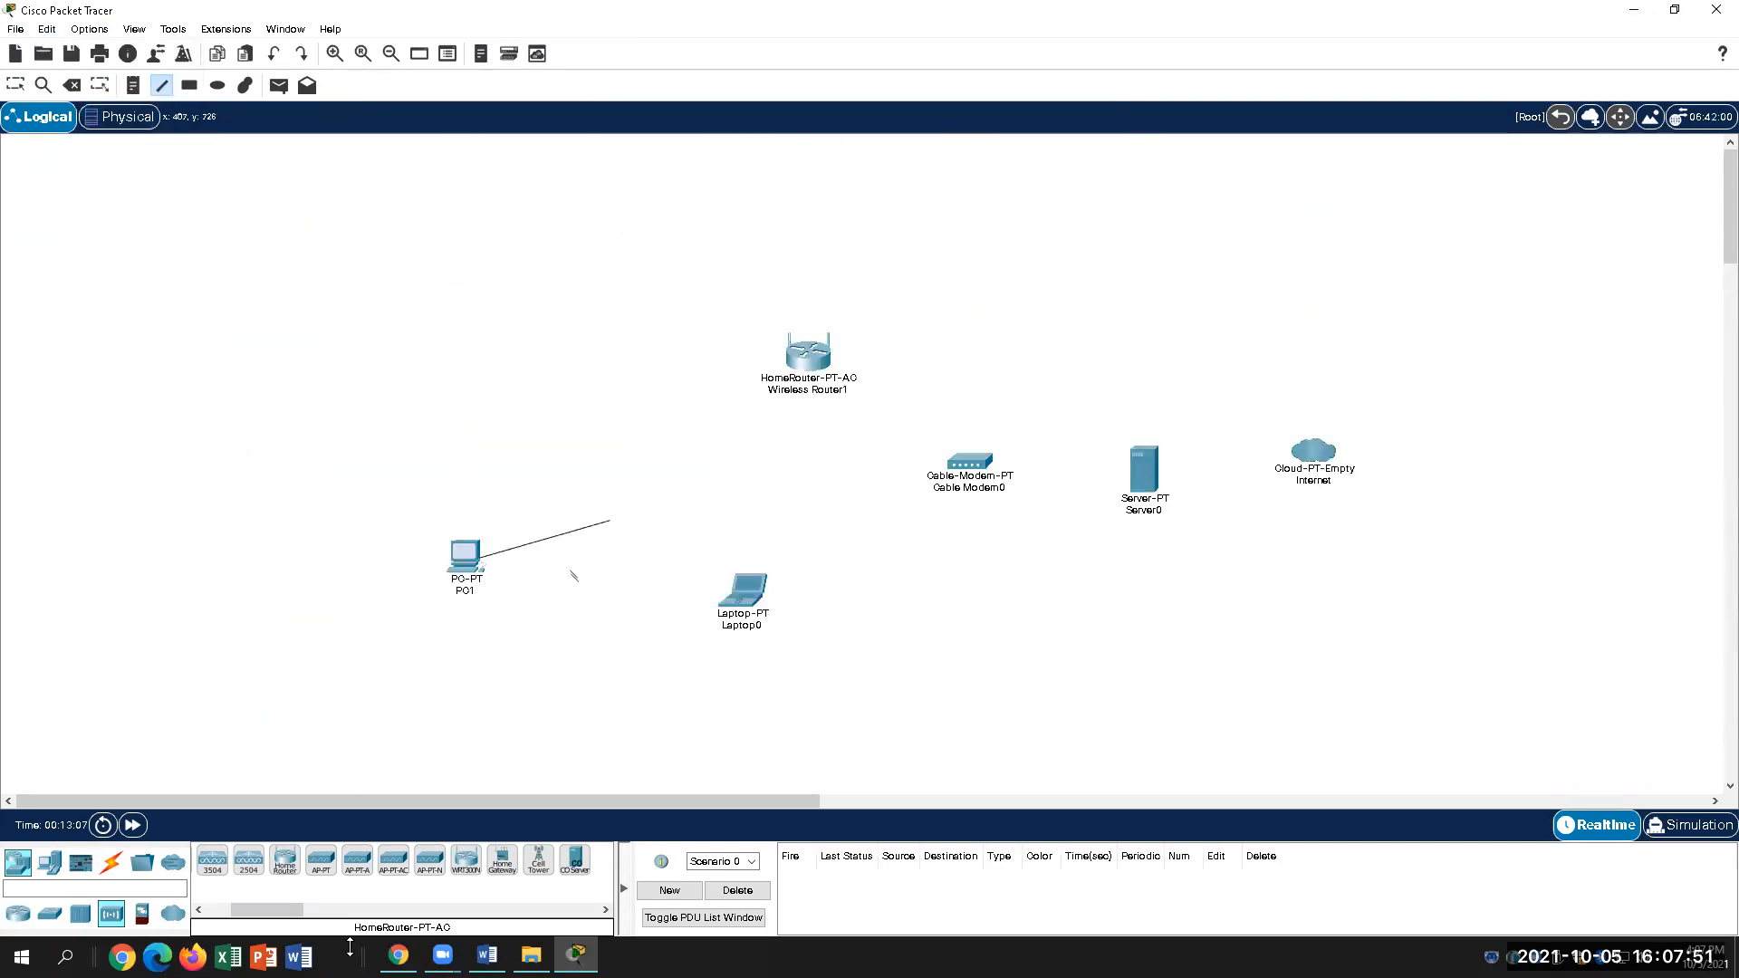
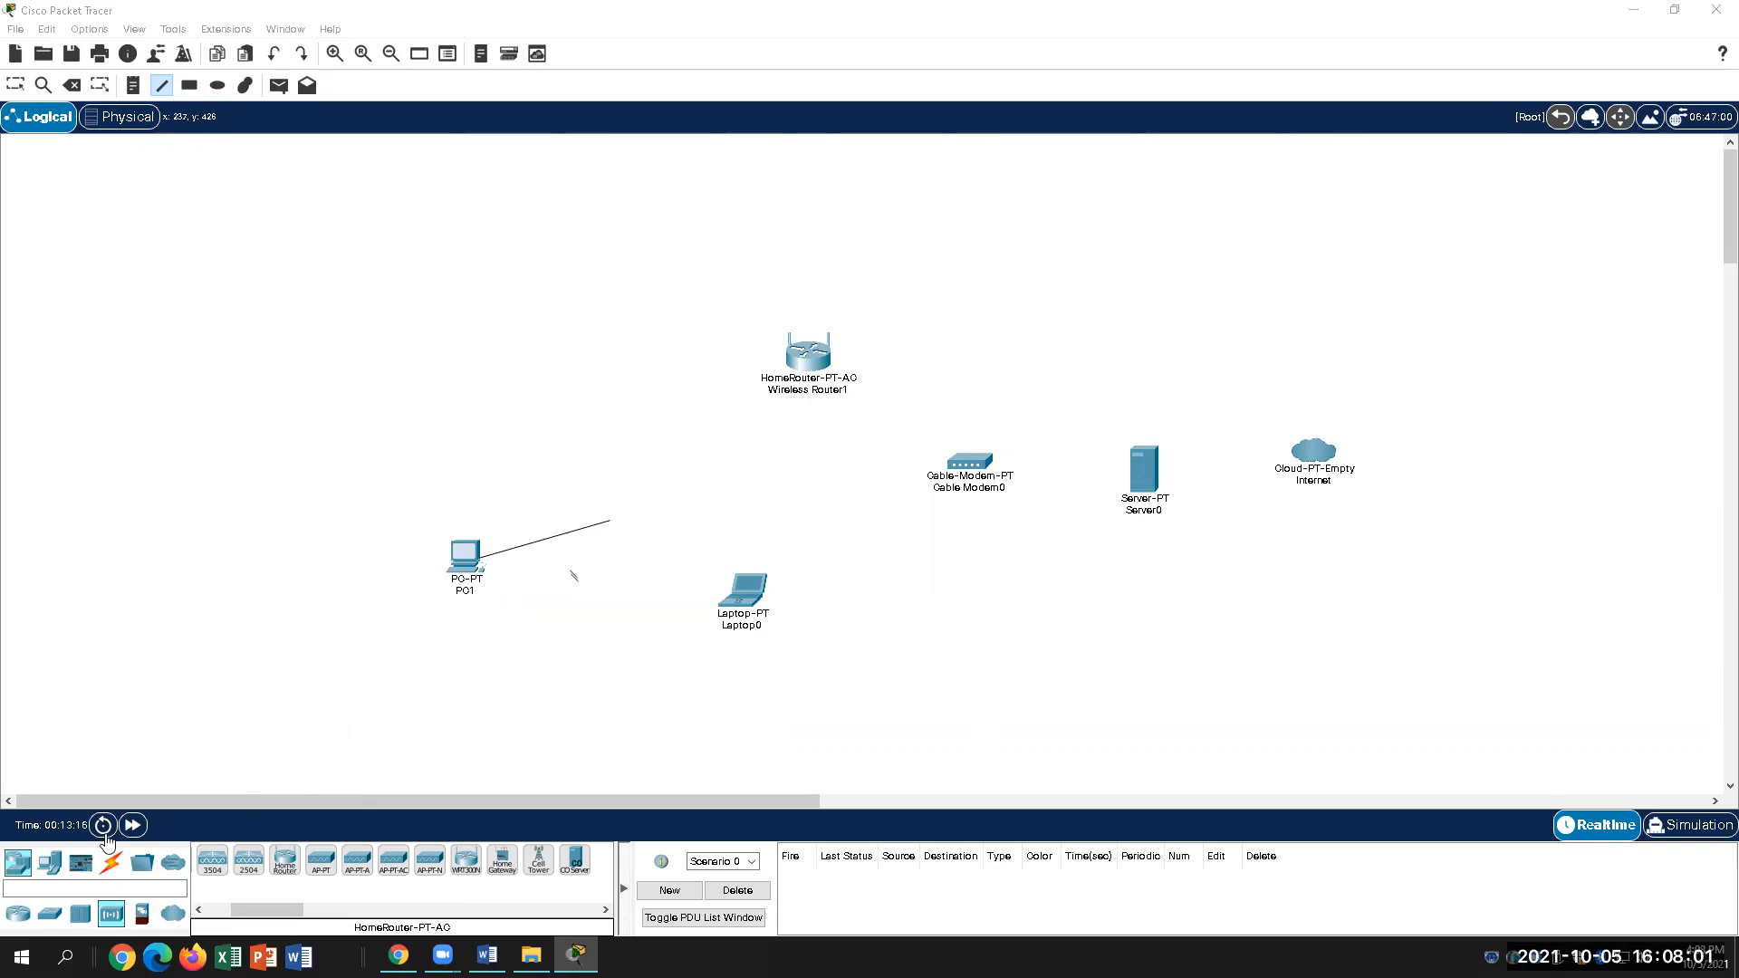
# Step: Select the Console cable from the Connections cable list
pyautogui.click(111, 861)
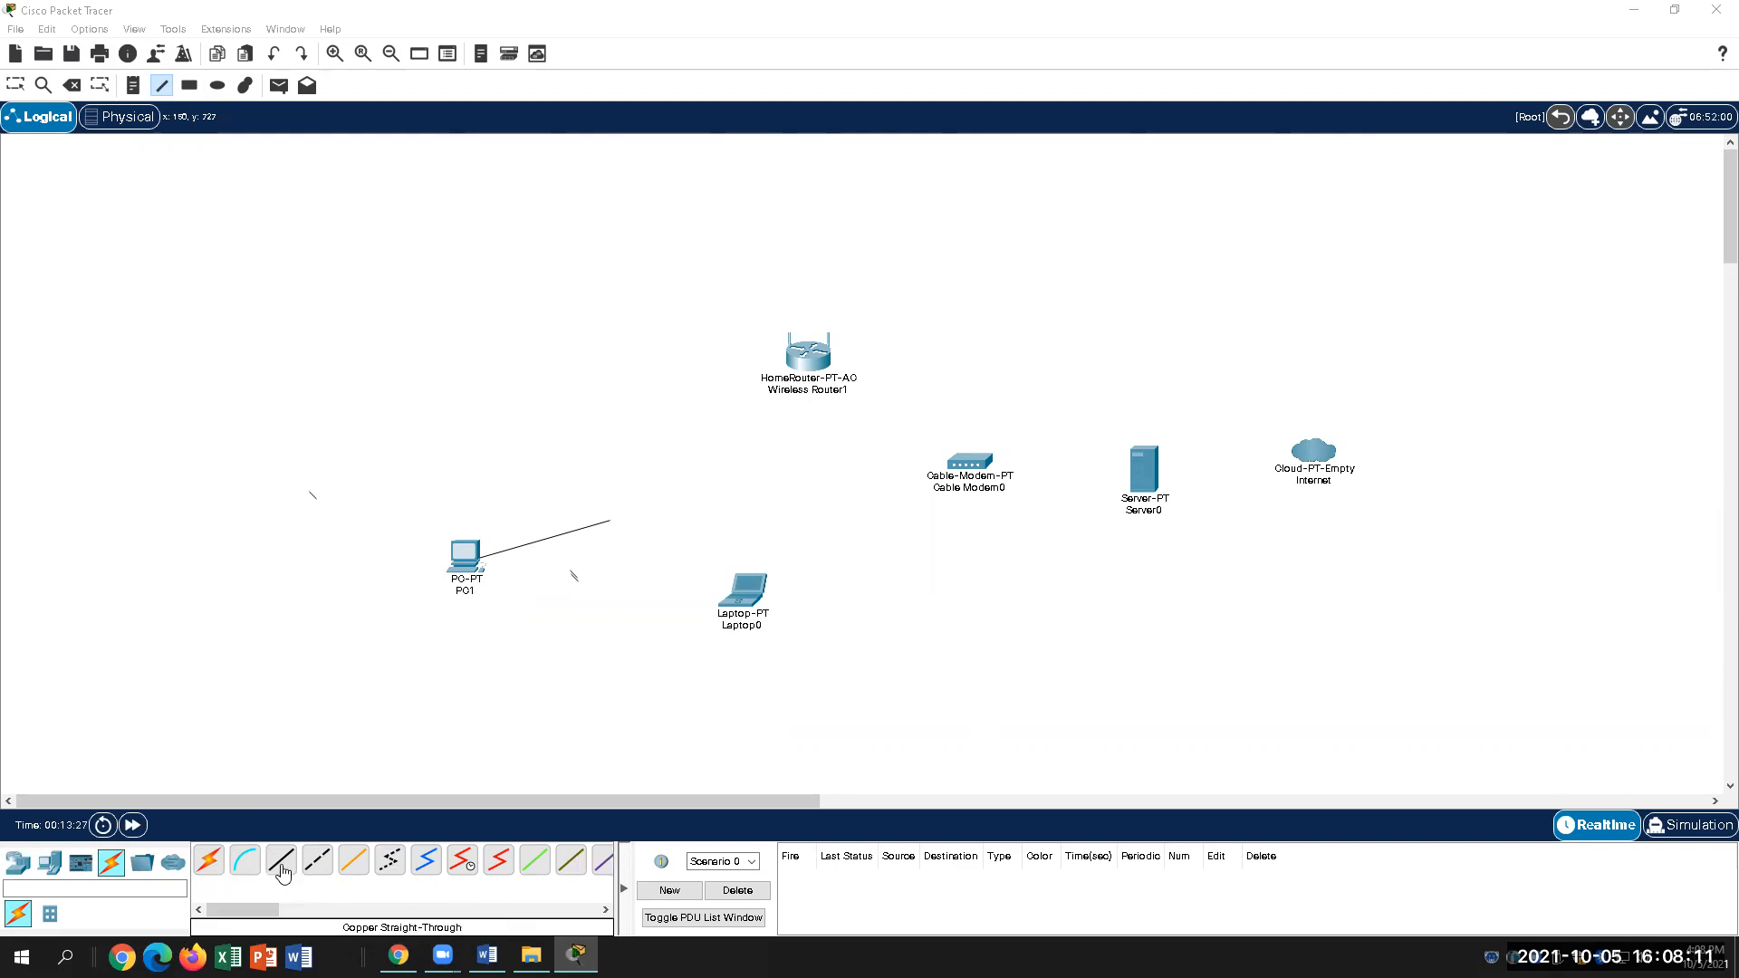
pyautogui.moveTo(265, 910)
pyautogui.mouseDown()
pyautogui.moveTo(300, 915)
pyautogui.moveTo(241, 911)
pyautogui.mouseUp()
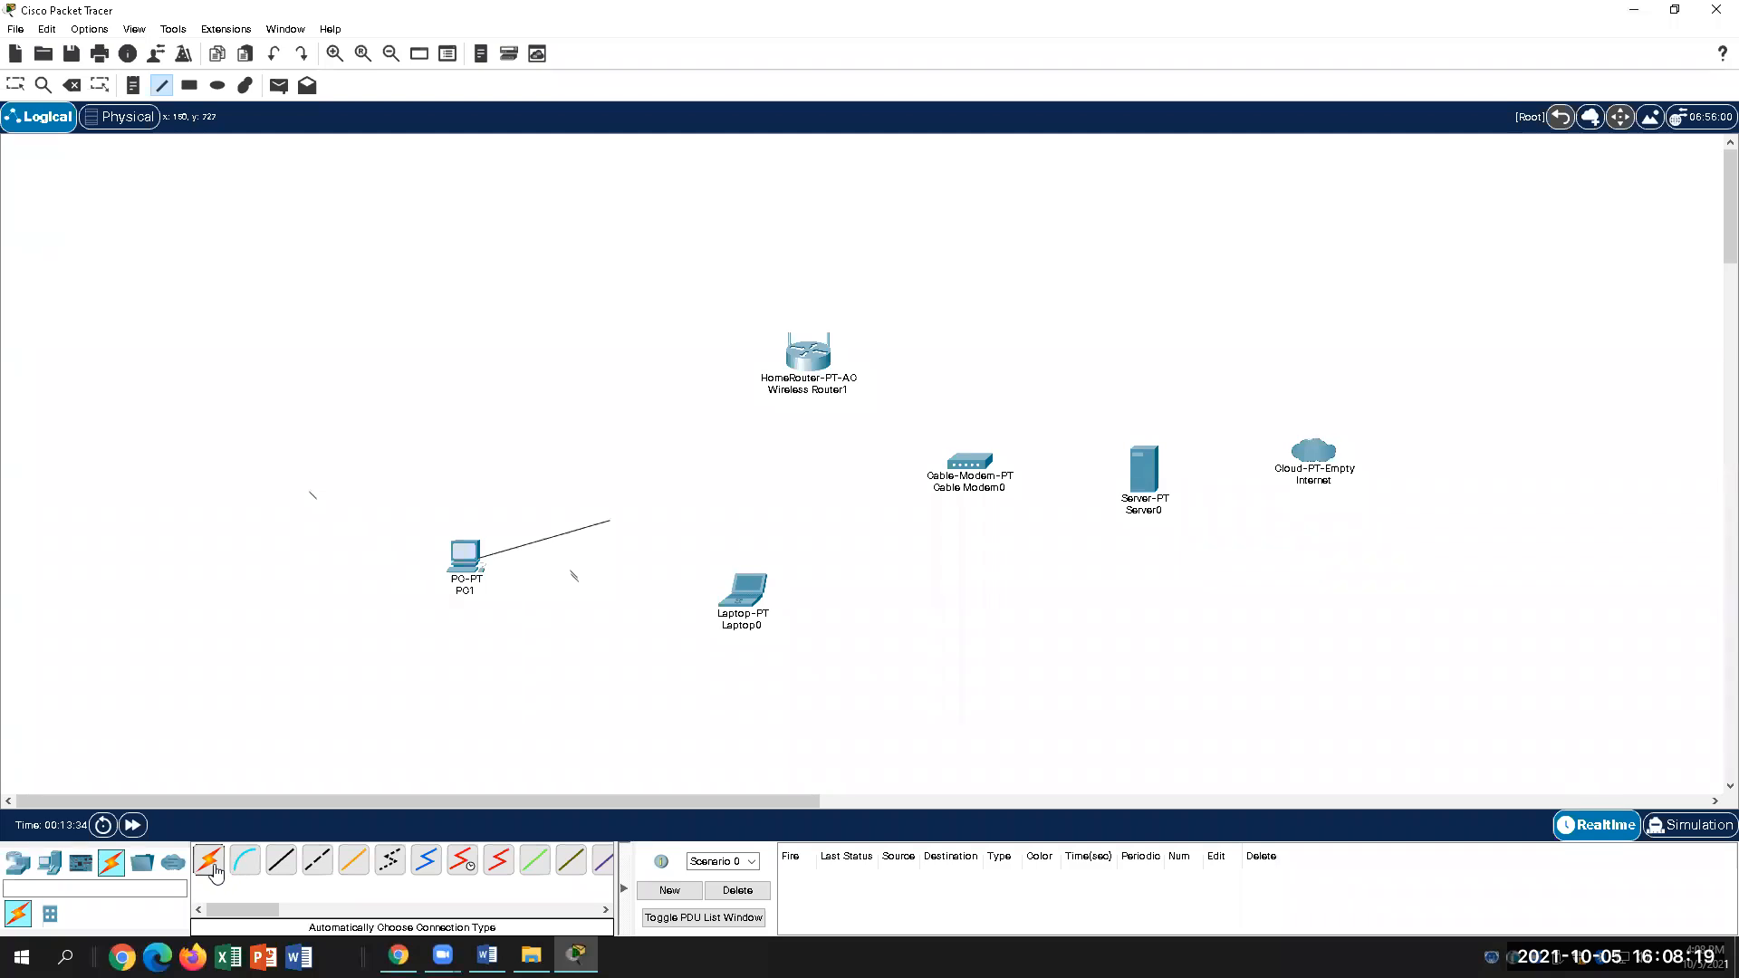
pyautogui.click(257, 868)
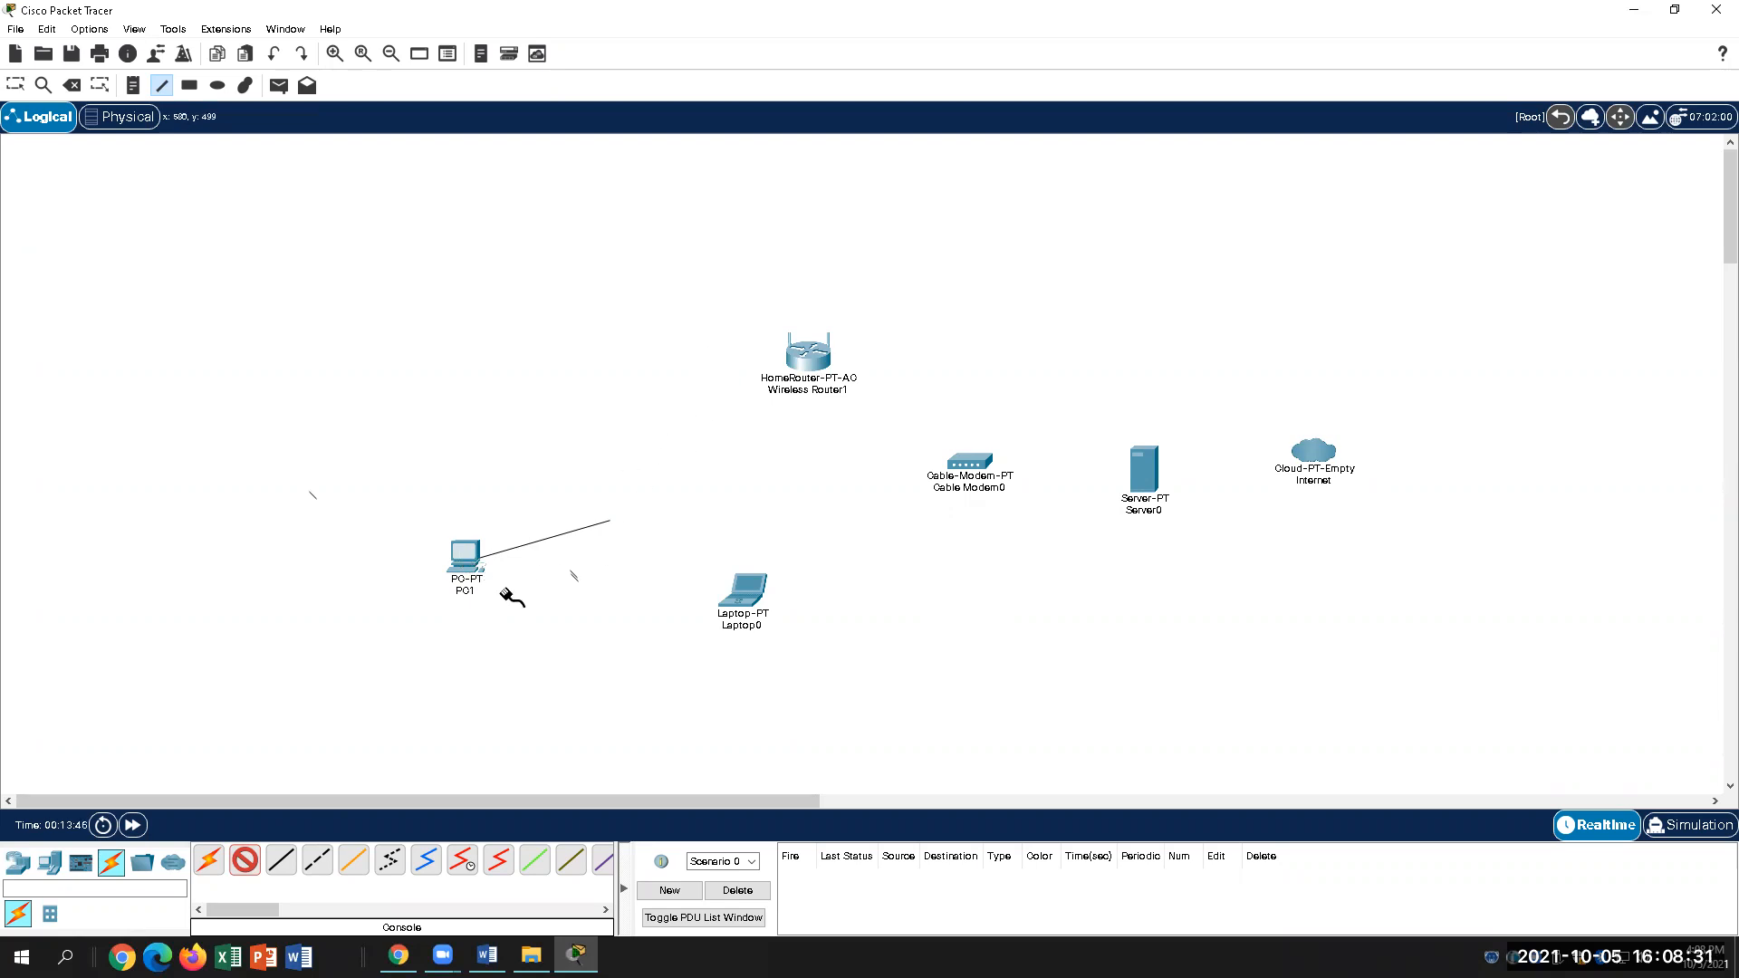
# Step: Run the console cable from PC1's FastEthernet0 to Wireless Router1's GigabitEthernet 1 port
pyautogui.click(480, 555)
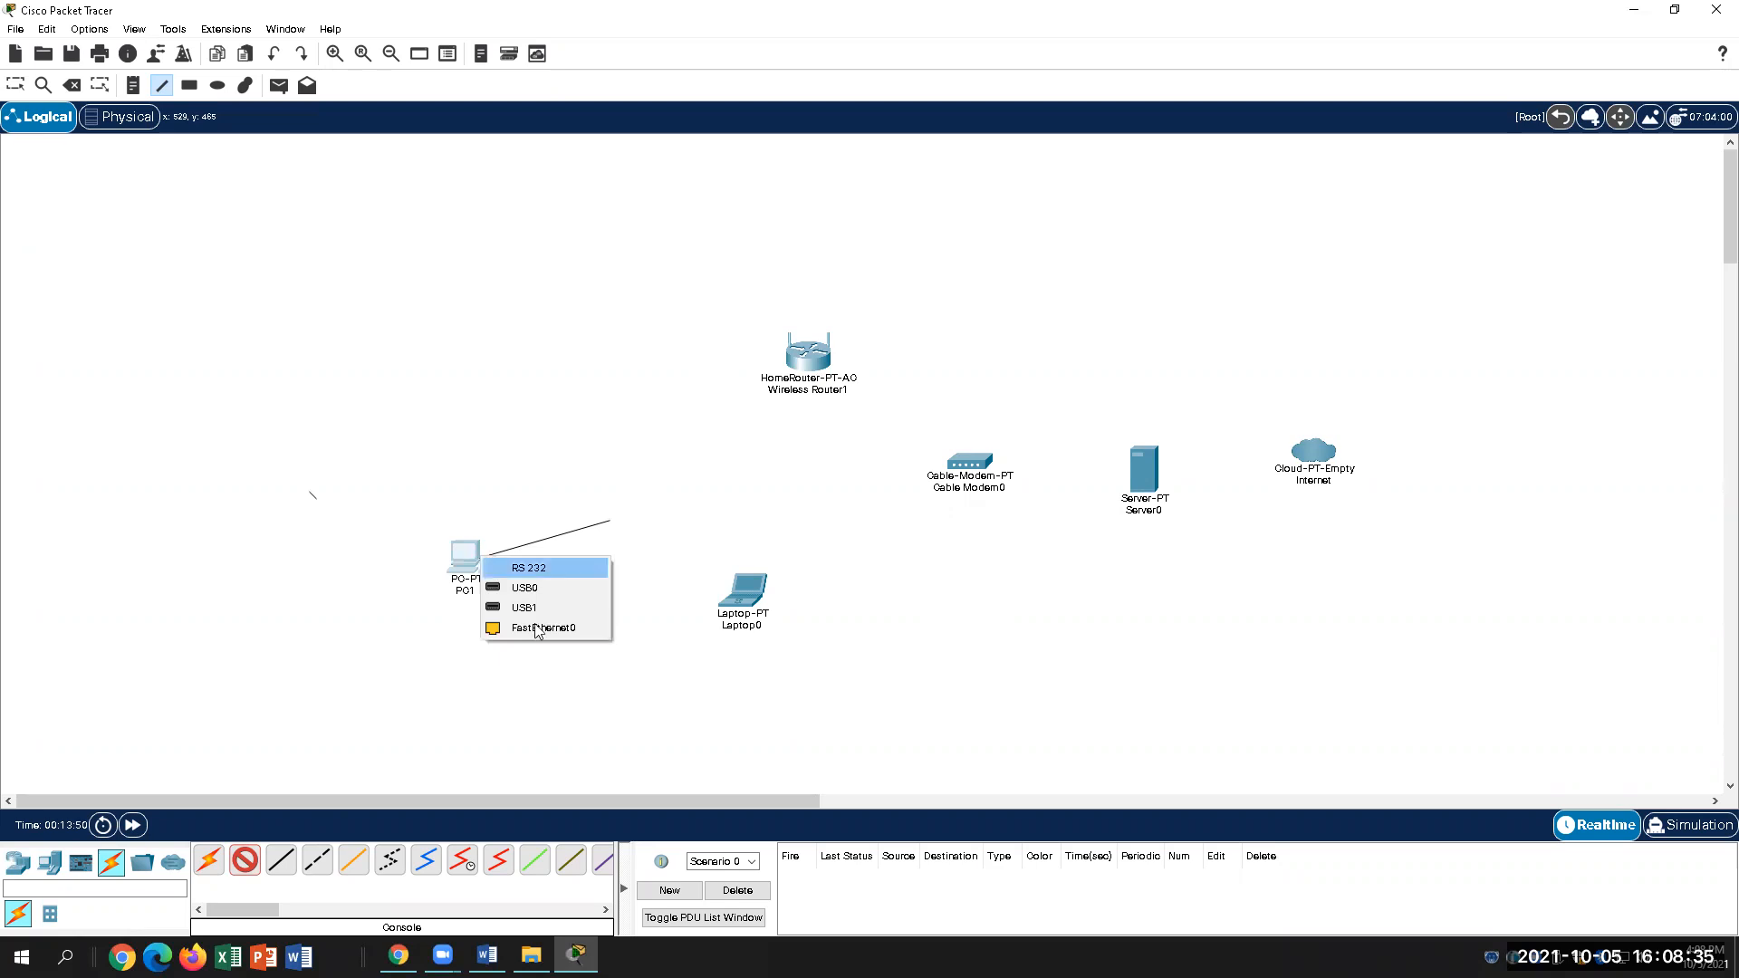
pyautogui.click(563, 631)
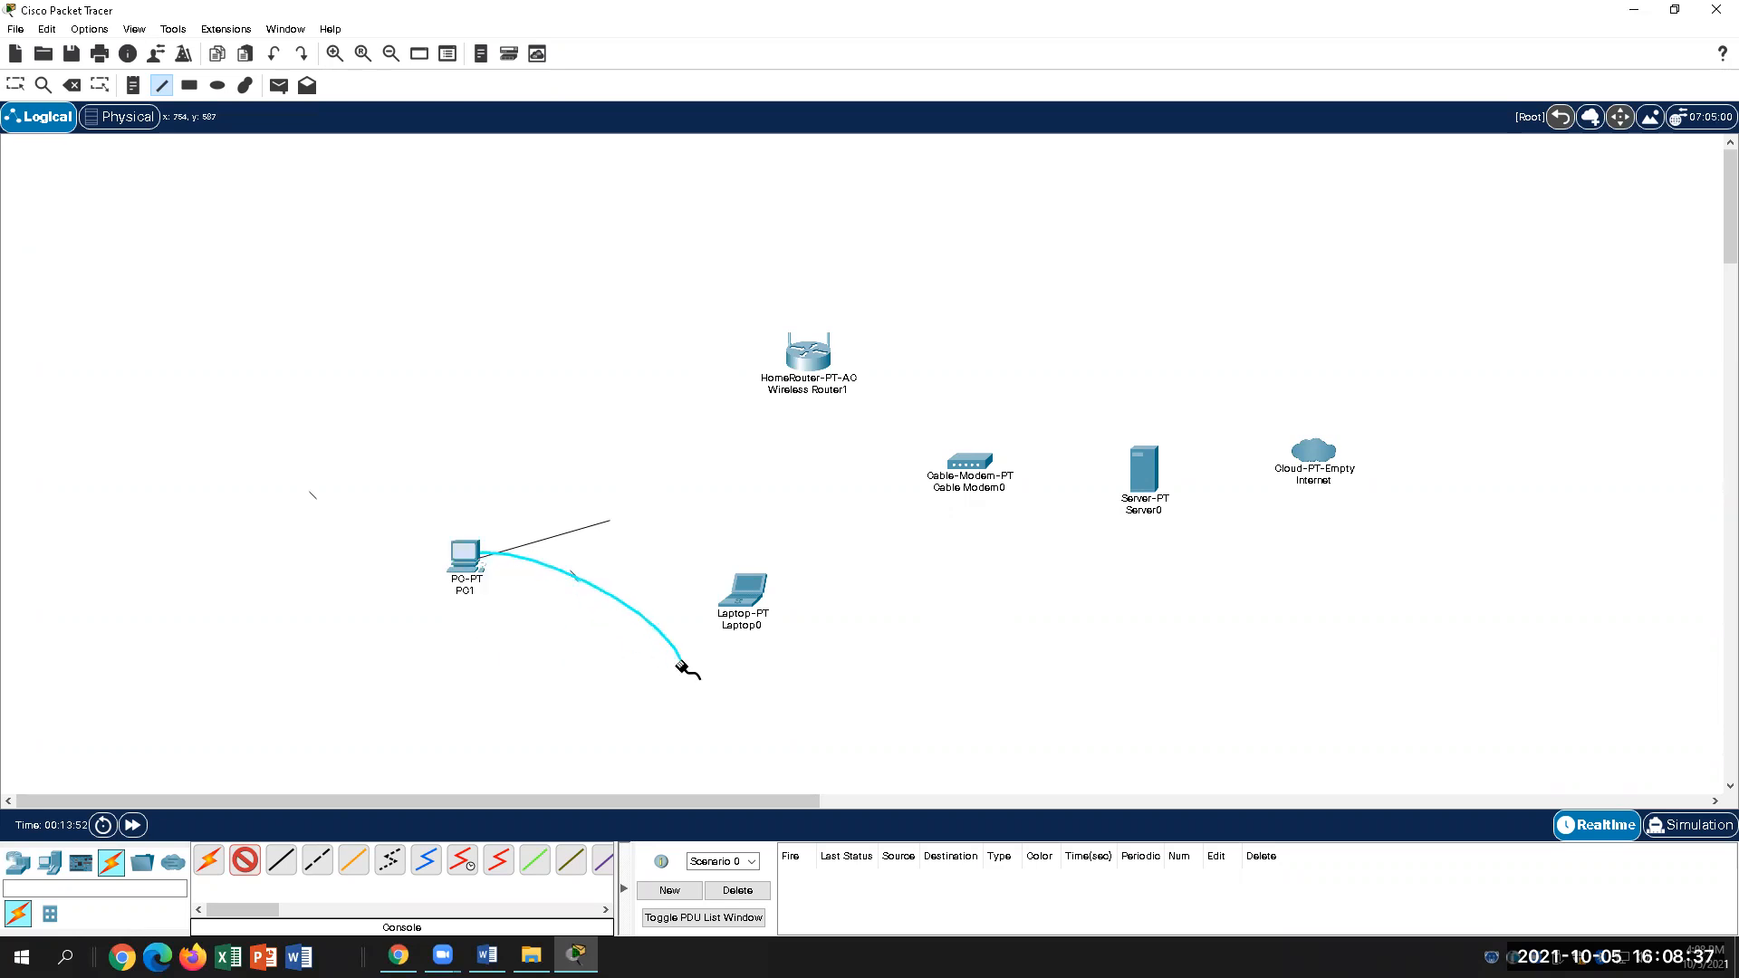
pyautogui.click(803, 364)
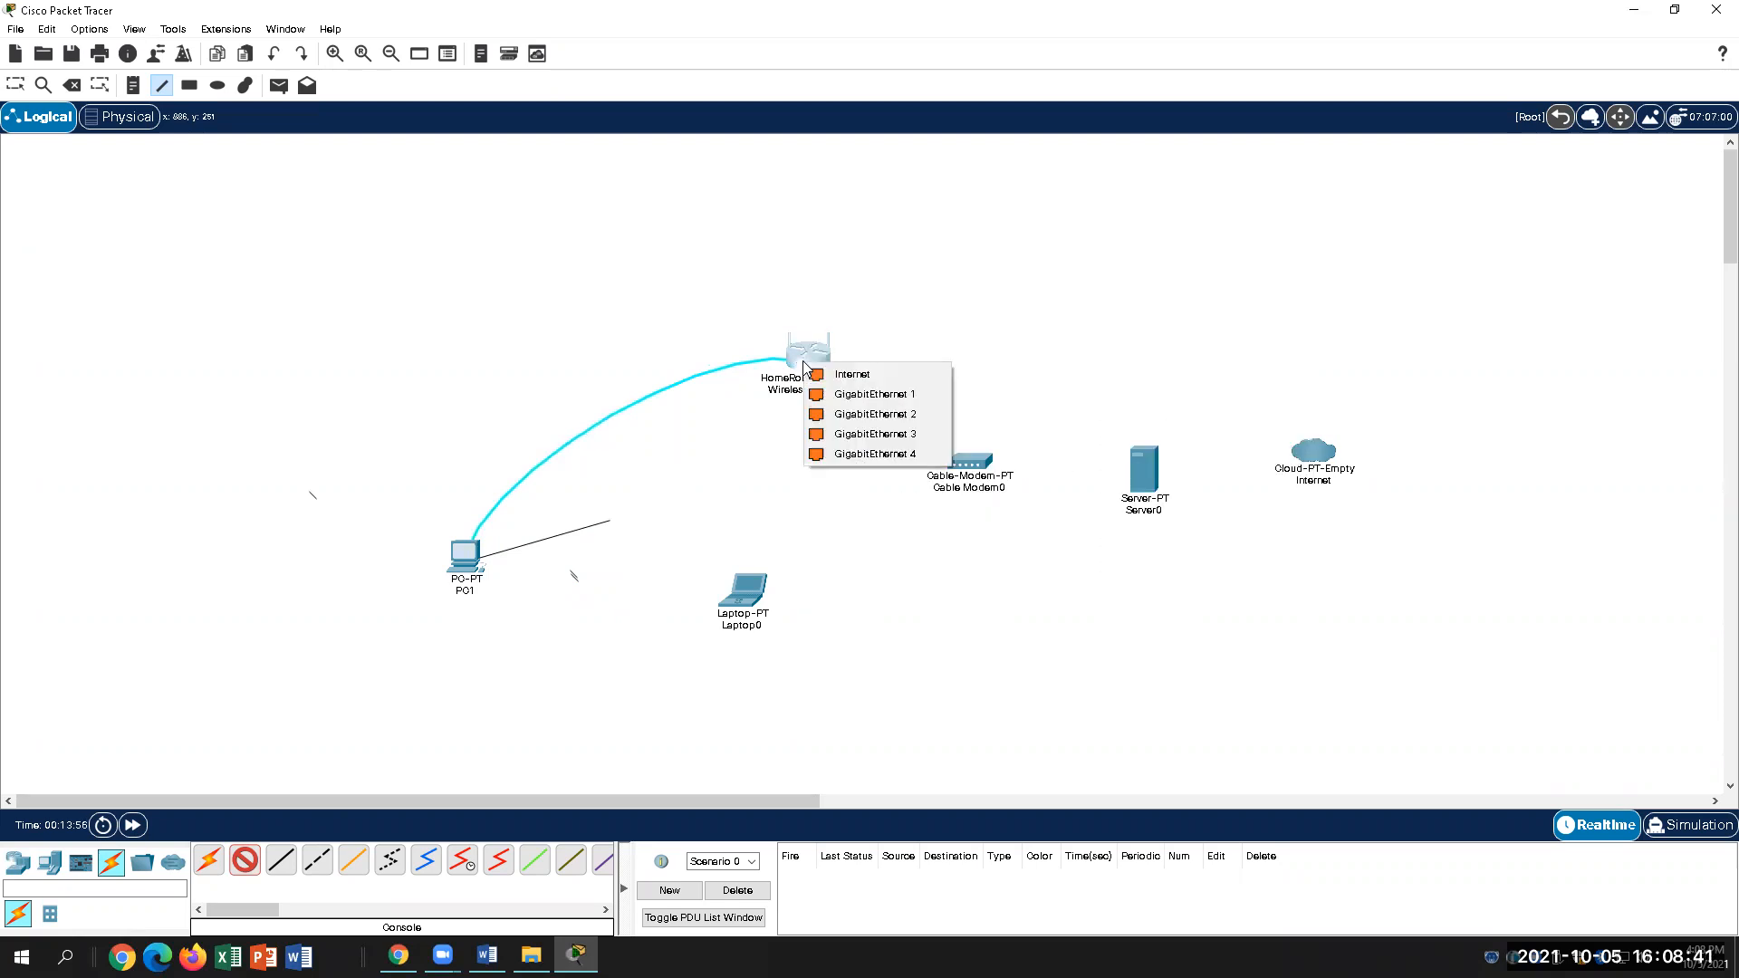
pyautogui.click(874, 397)
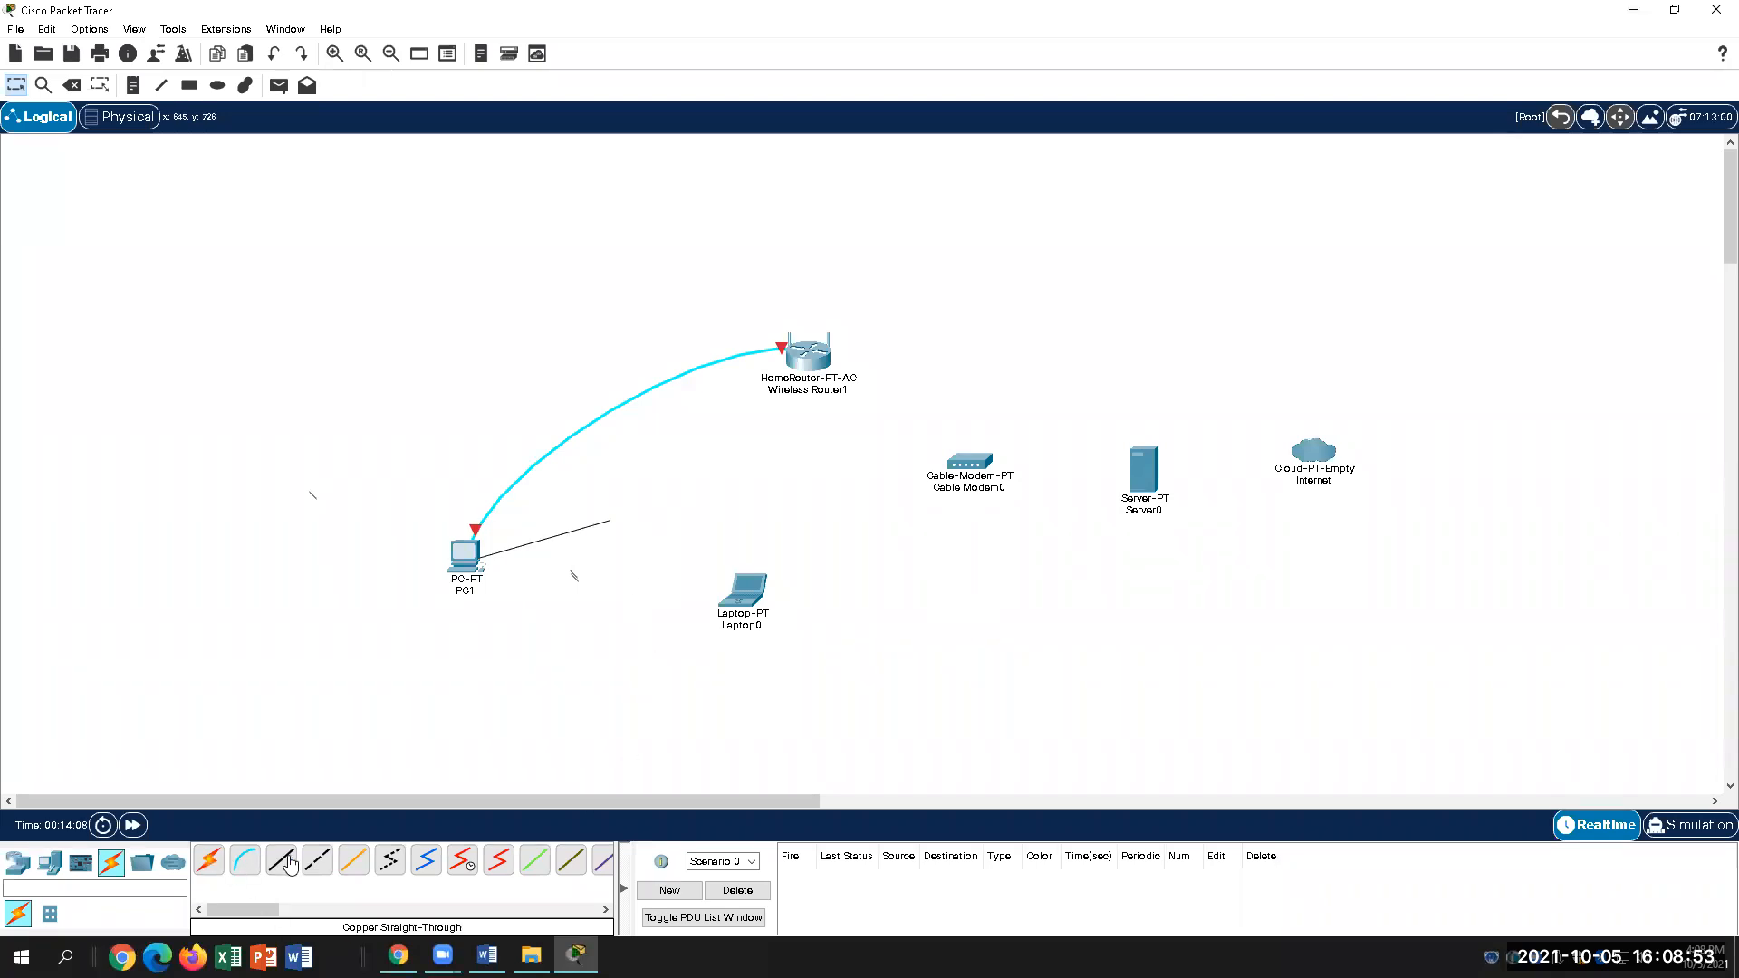
# Step: Scroll the Connections cable list and choose the Coaxial cable
pyautogui.moveTo(272, 917); pyautogui.dragTo(295, 918)
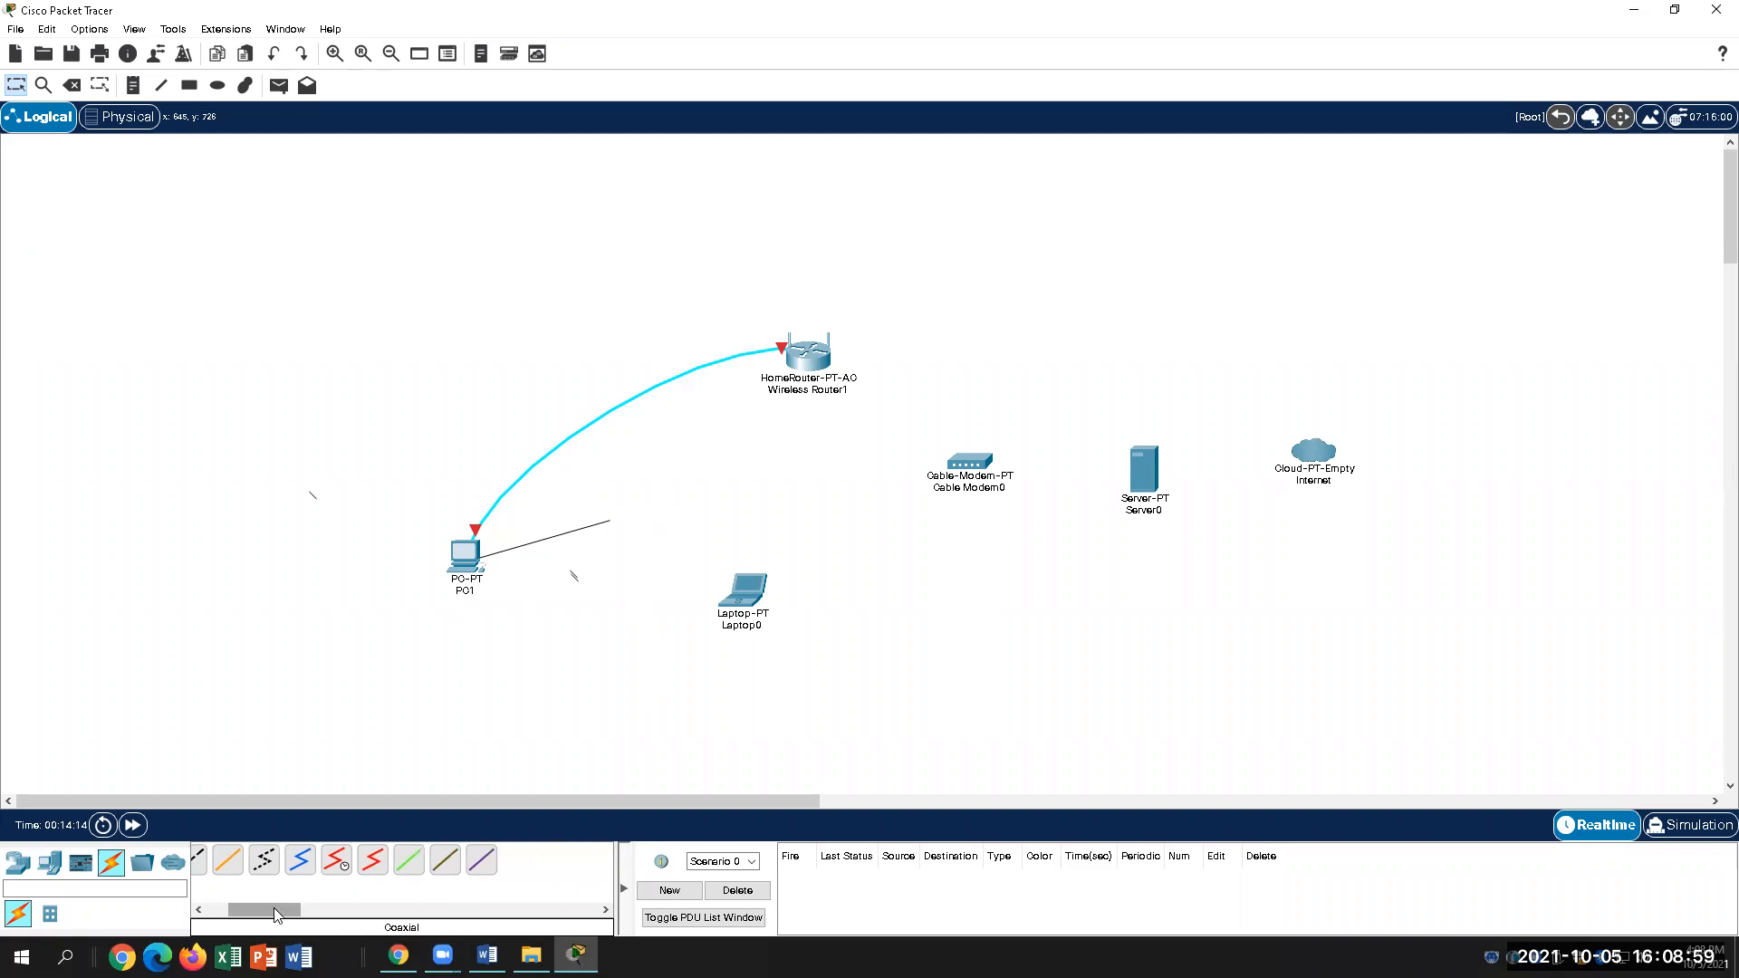
pyautogui.moveTo(299, 910); pyautogui.dragTo(289, 909)
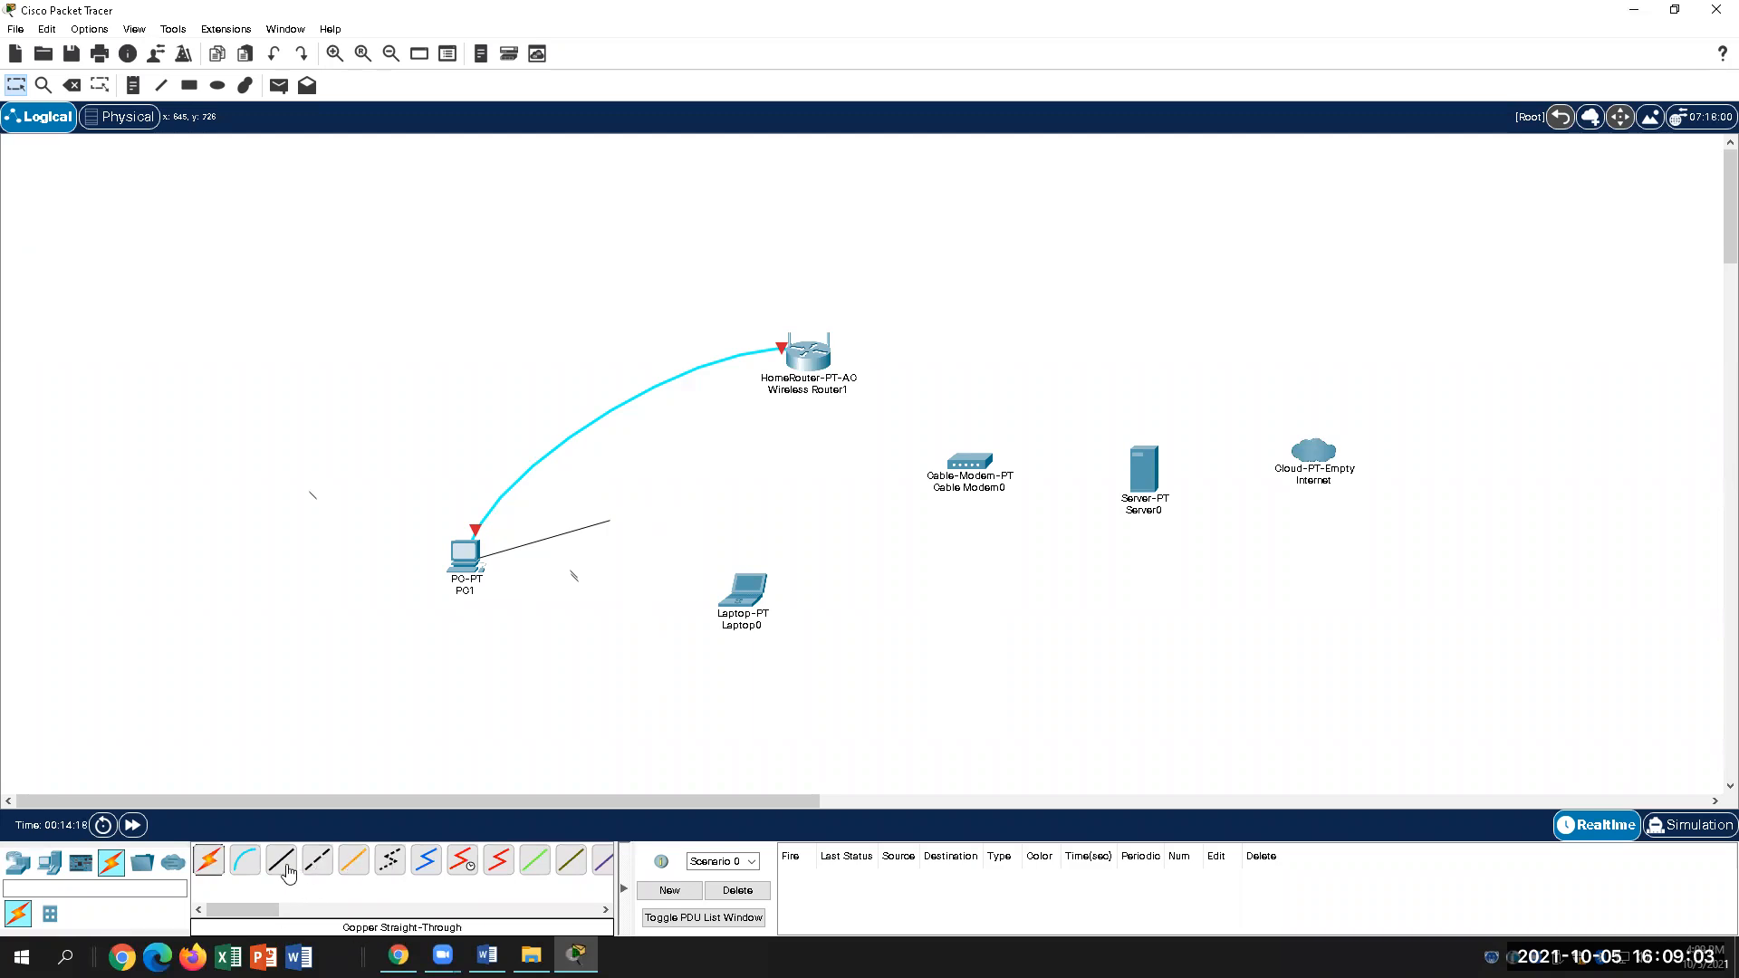
pyautogui.click(428, 865)
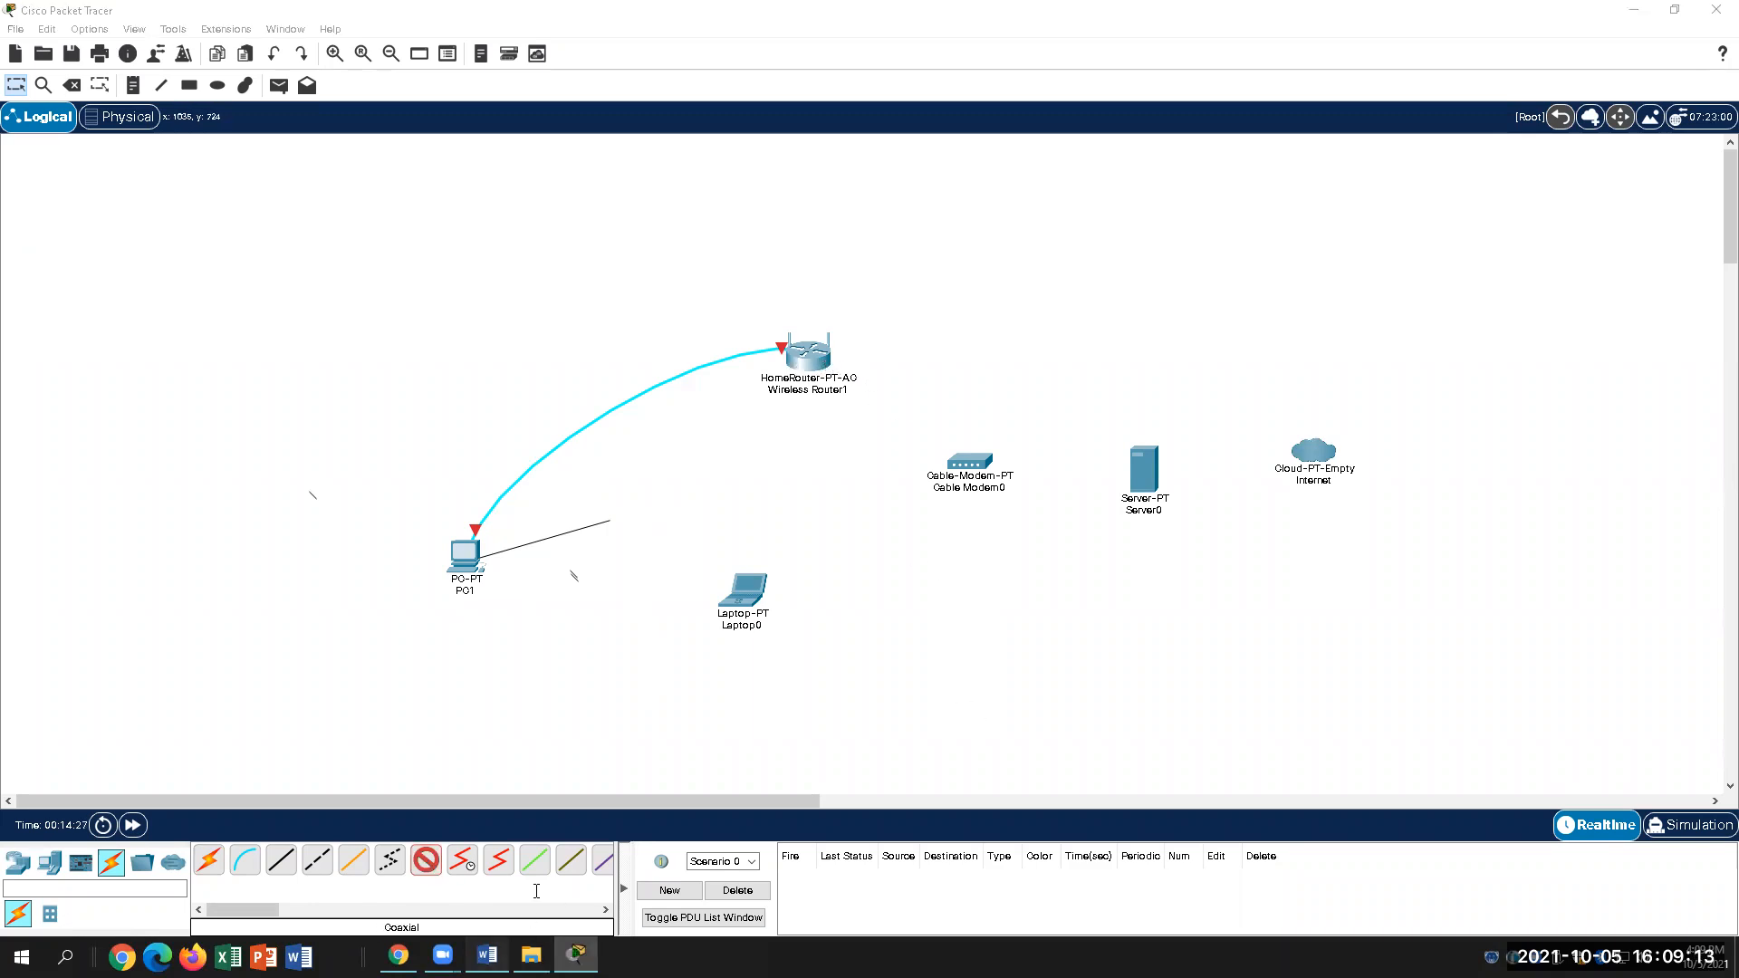
# Step: Scroll the Word lab up to page 1's diagram of PC, laptop, router, cable modem and Internet
pyautogui.click(487, 956)
pyautogui.scroll(5, 788, 508)
pyautogui.scroll(12, 789, 507)
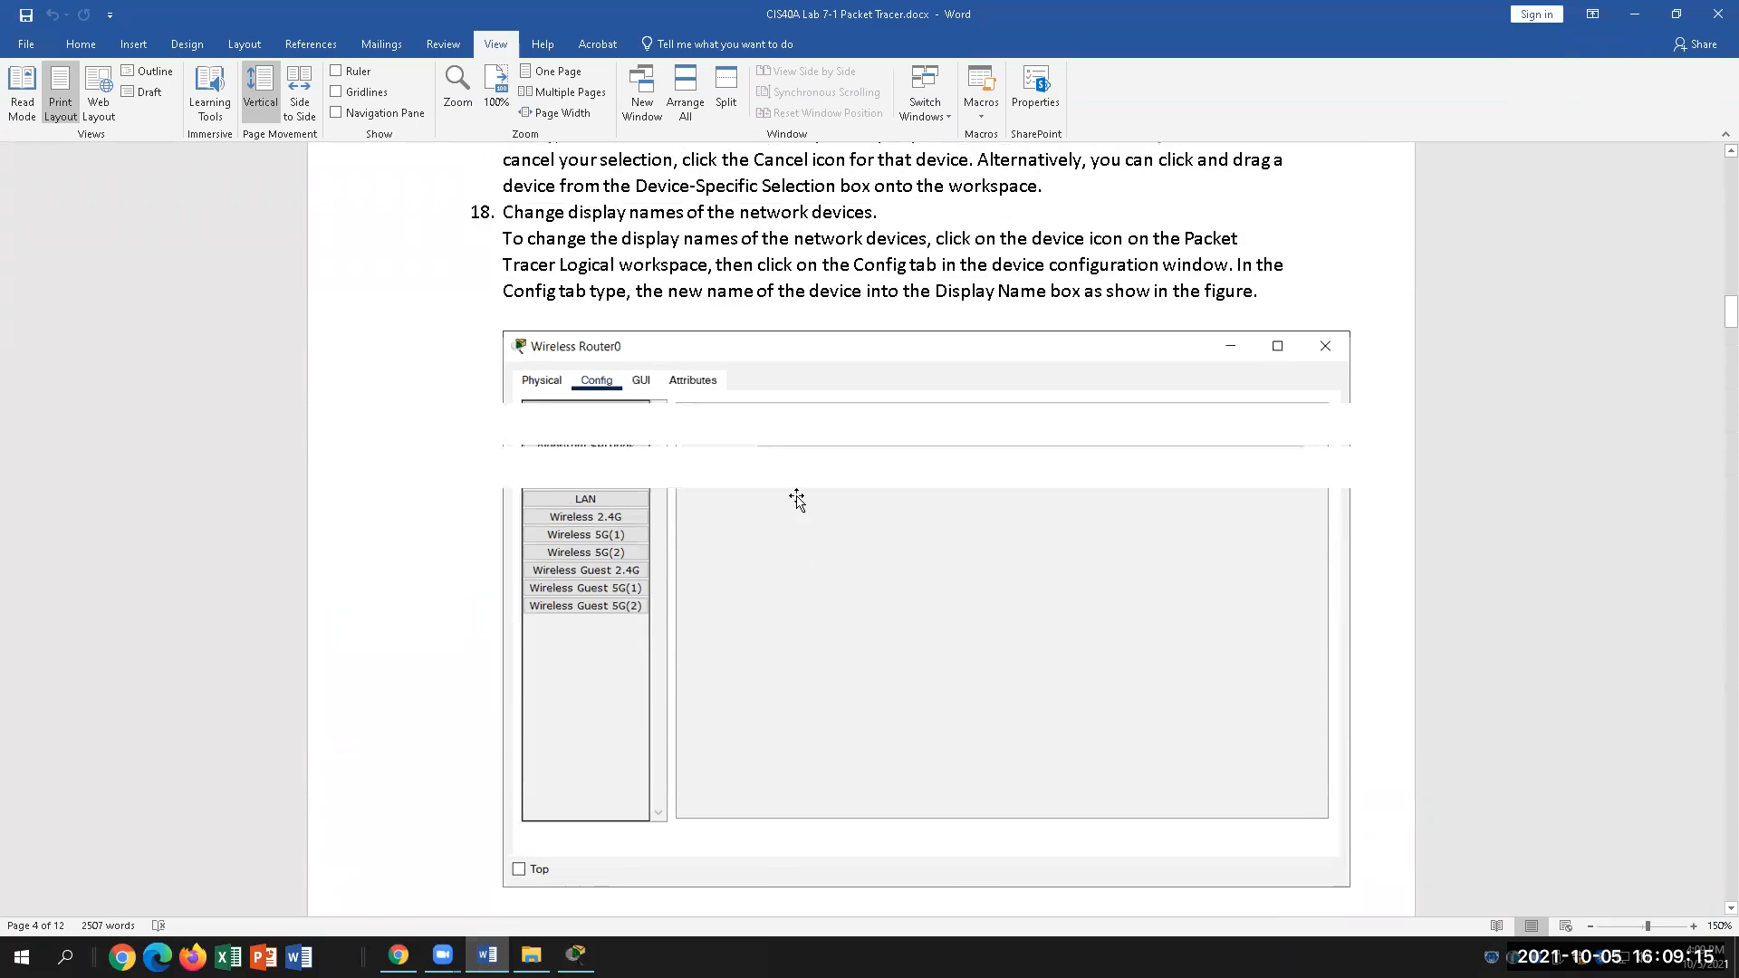
pyautogui.scroll(12, 797, 496)
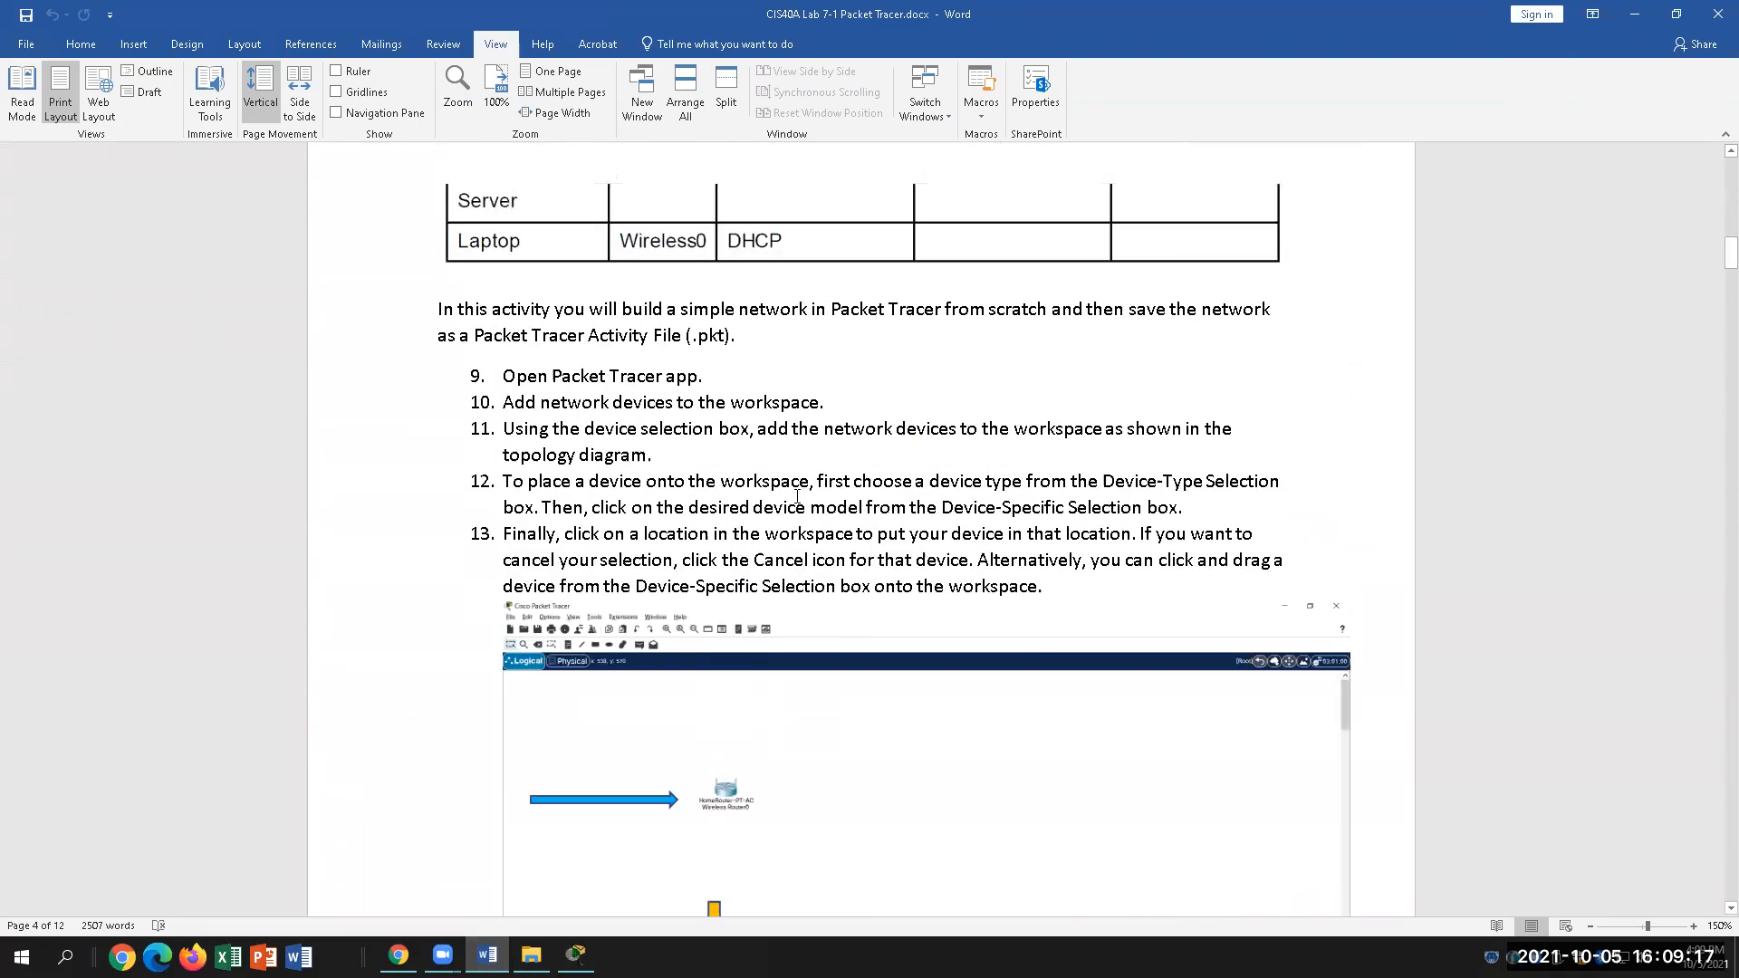
pyautogui.scroll(3, 797, 496)
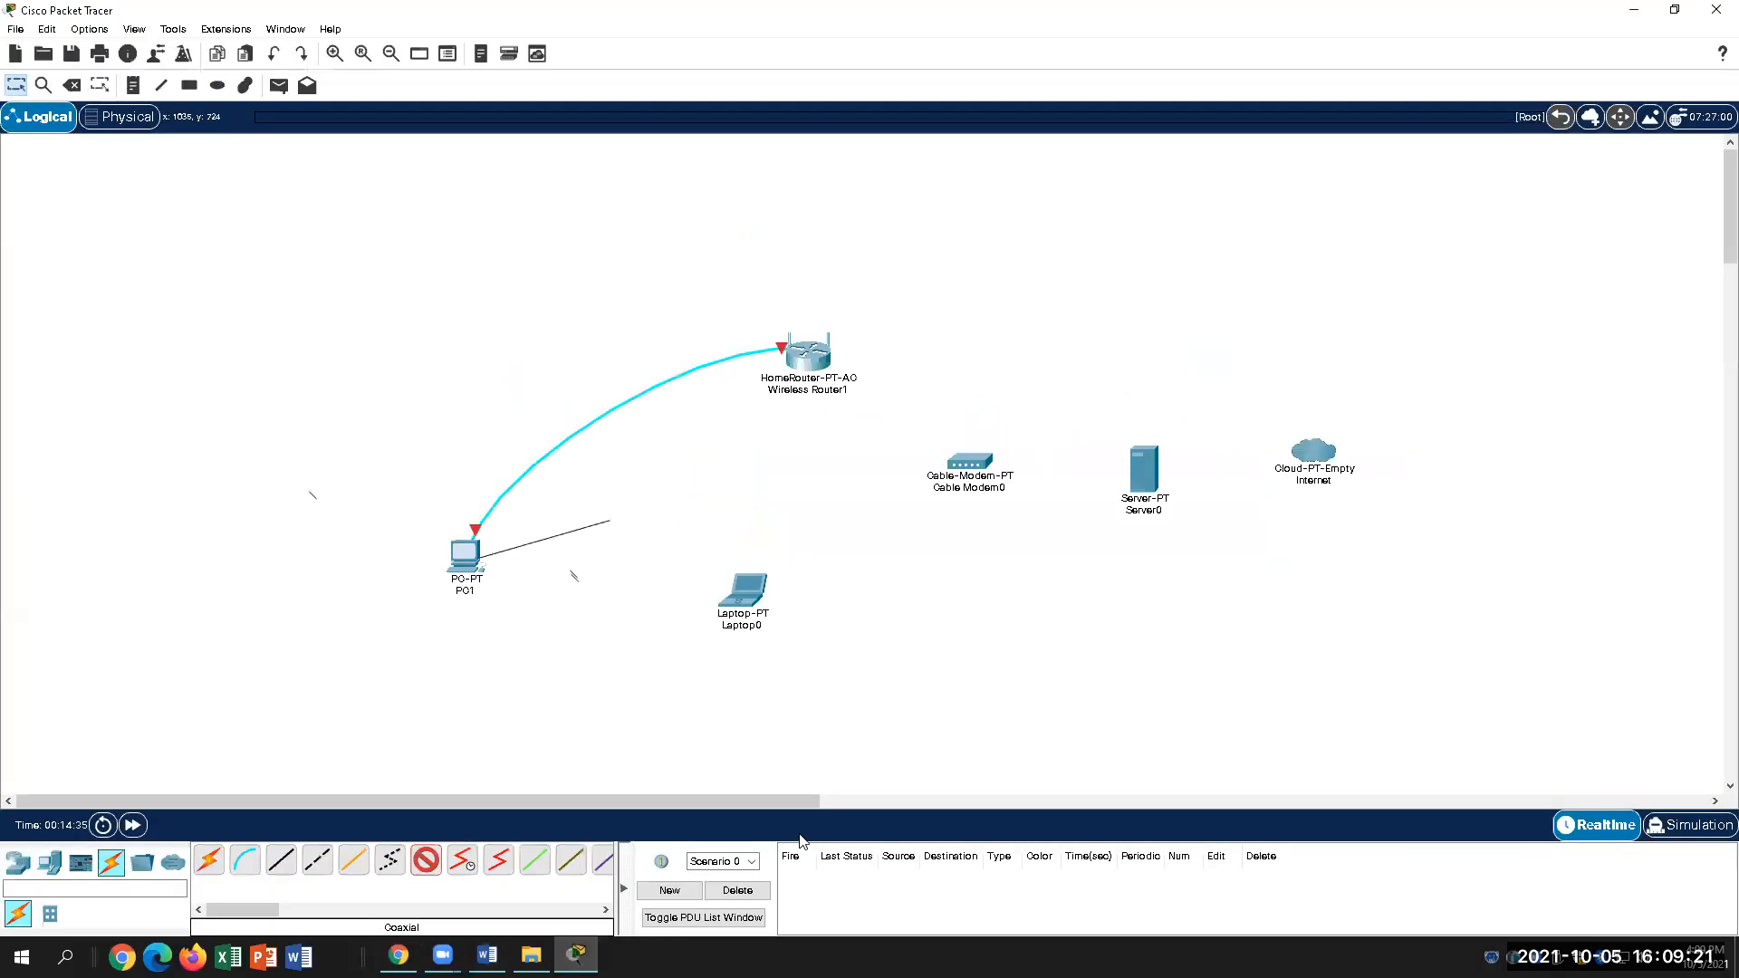
# Step: Back in Packet Tracer, start the coaxial cable at Cable Modem0's Port 1, retrying after an error
pyautogui.click(577, 955)
pyautogui.click(986, 462)
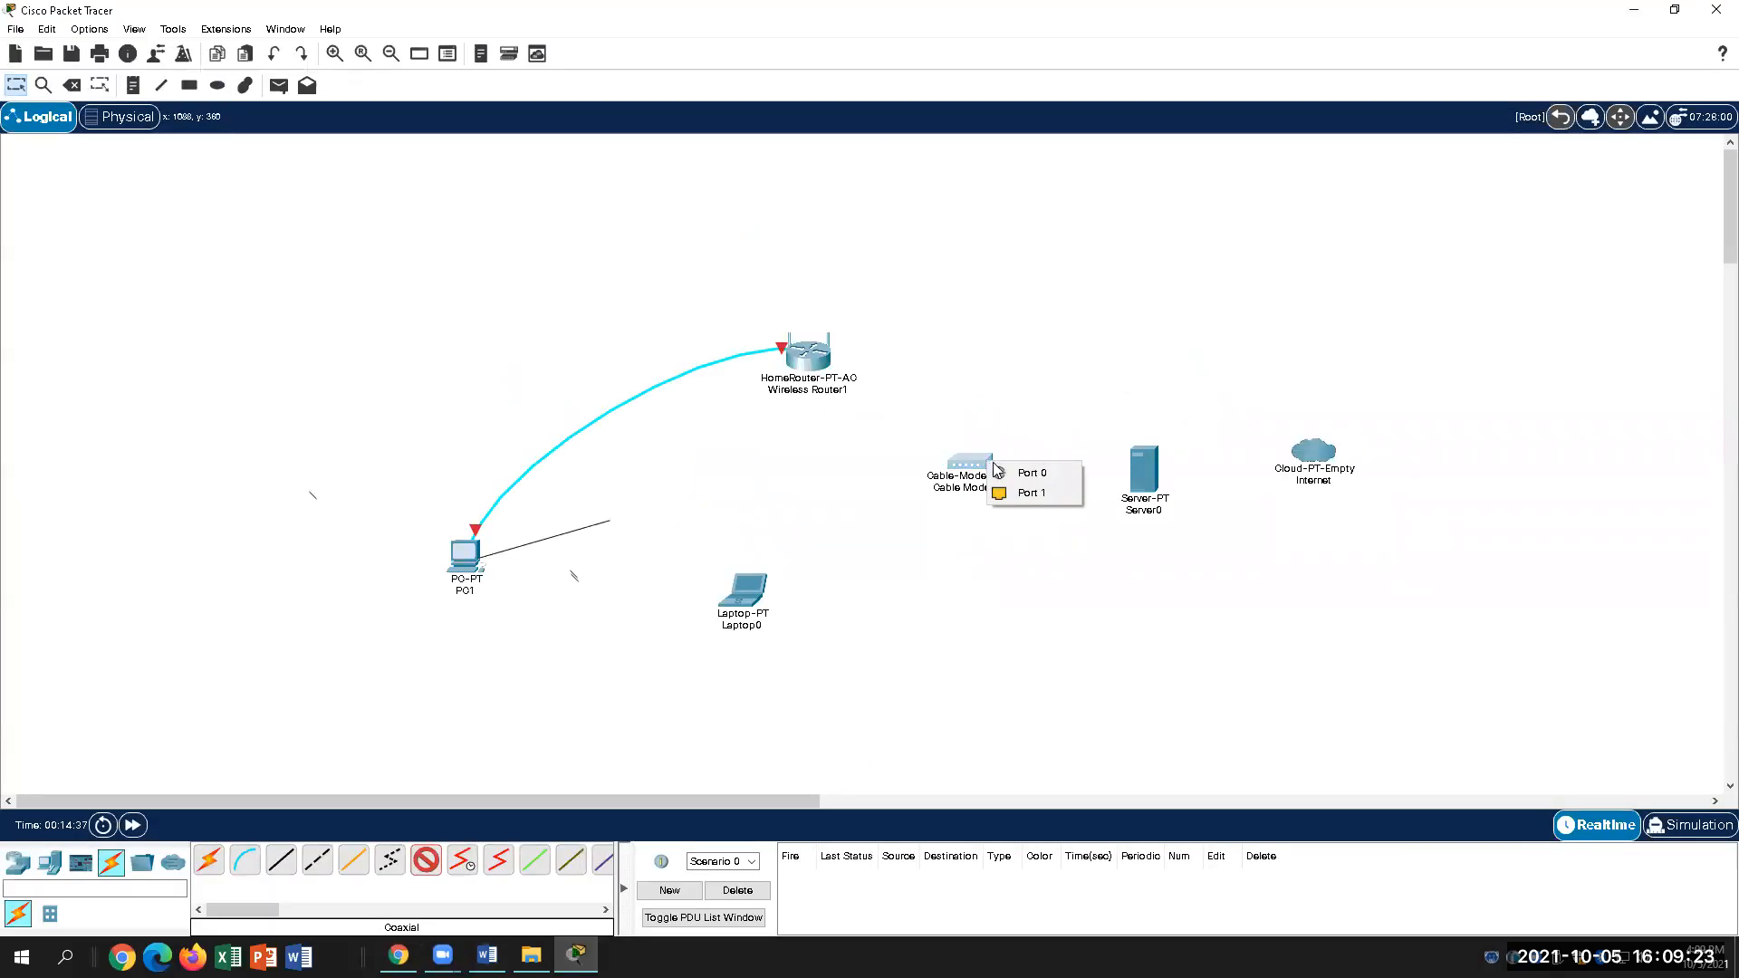
pyautogui.click(1031, 493)
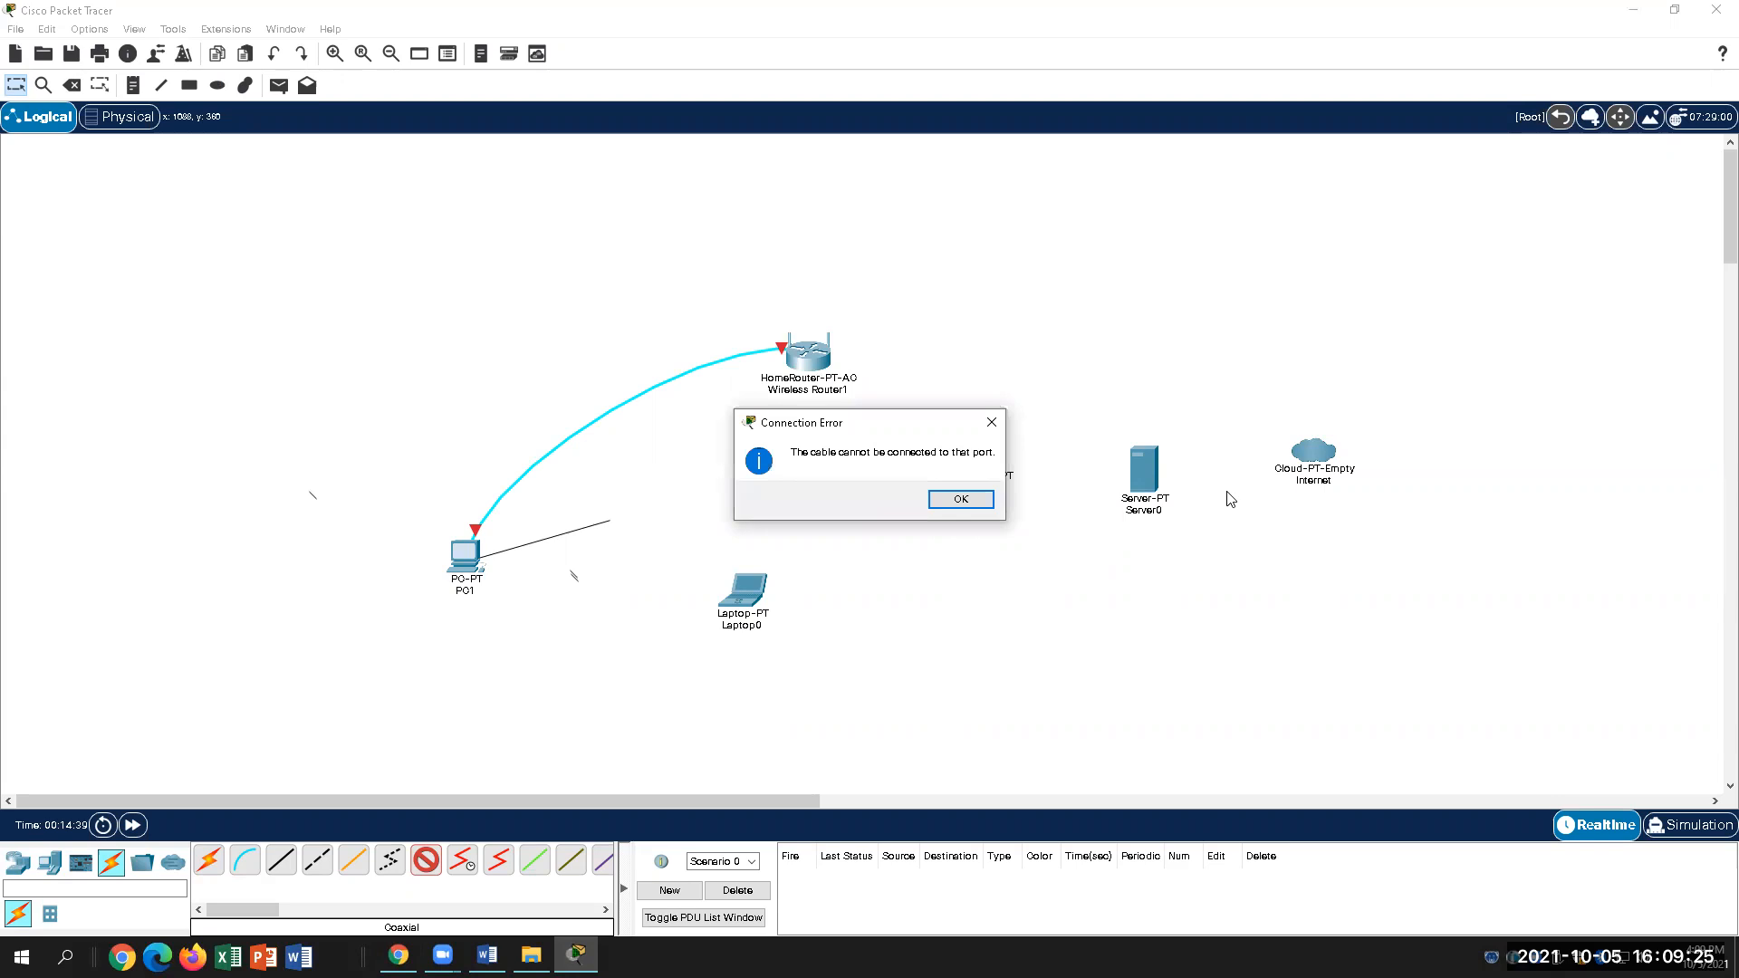
pyautogui.click(961, 500)
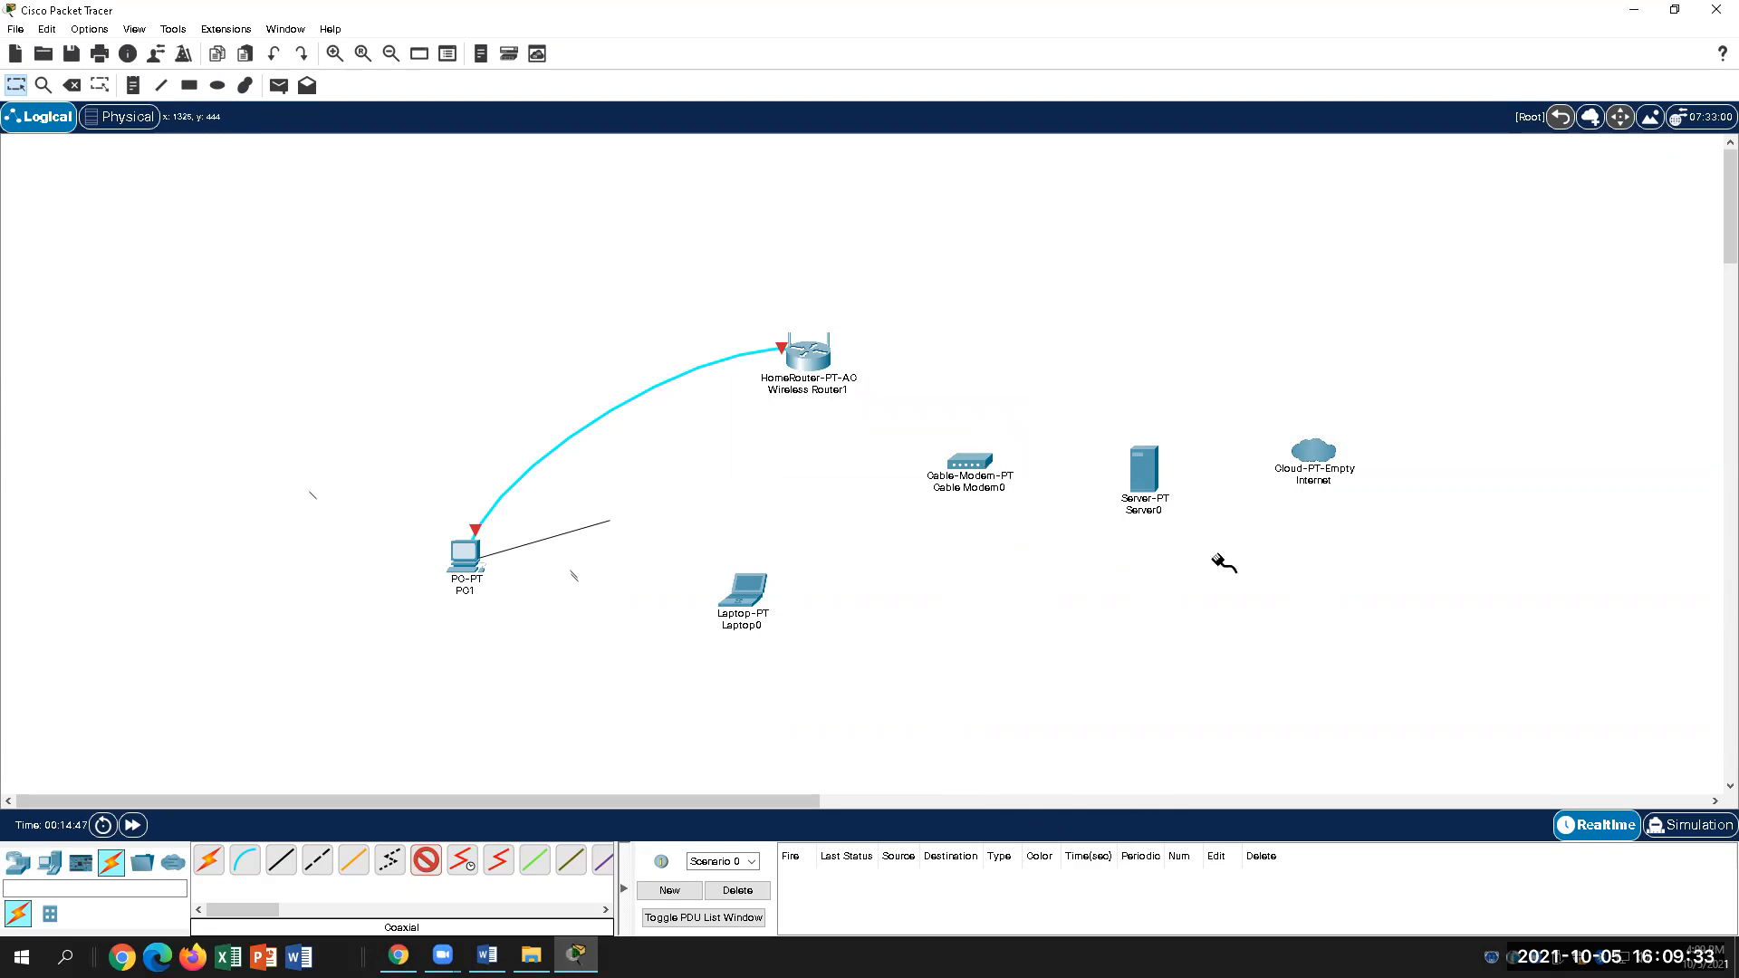
pyautogui.click(980, 465)
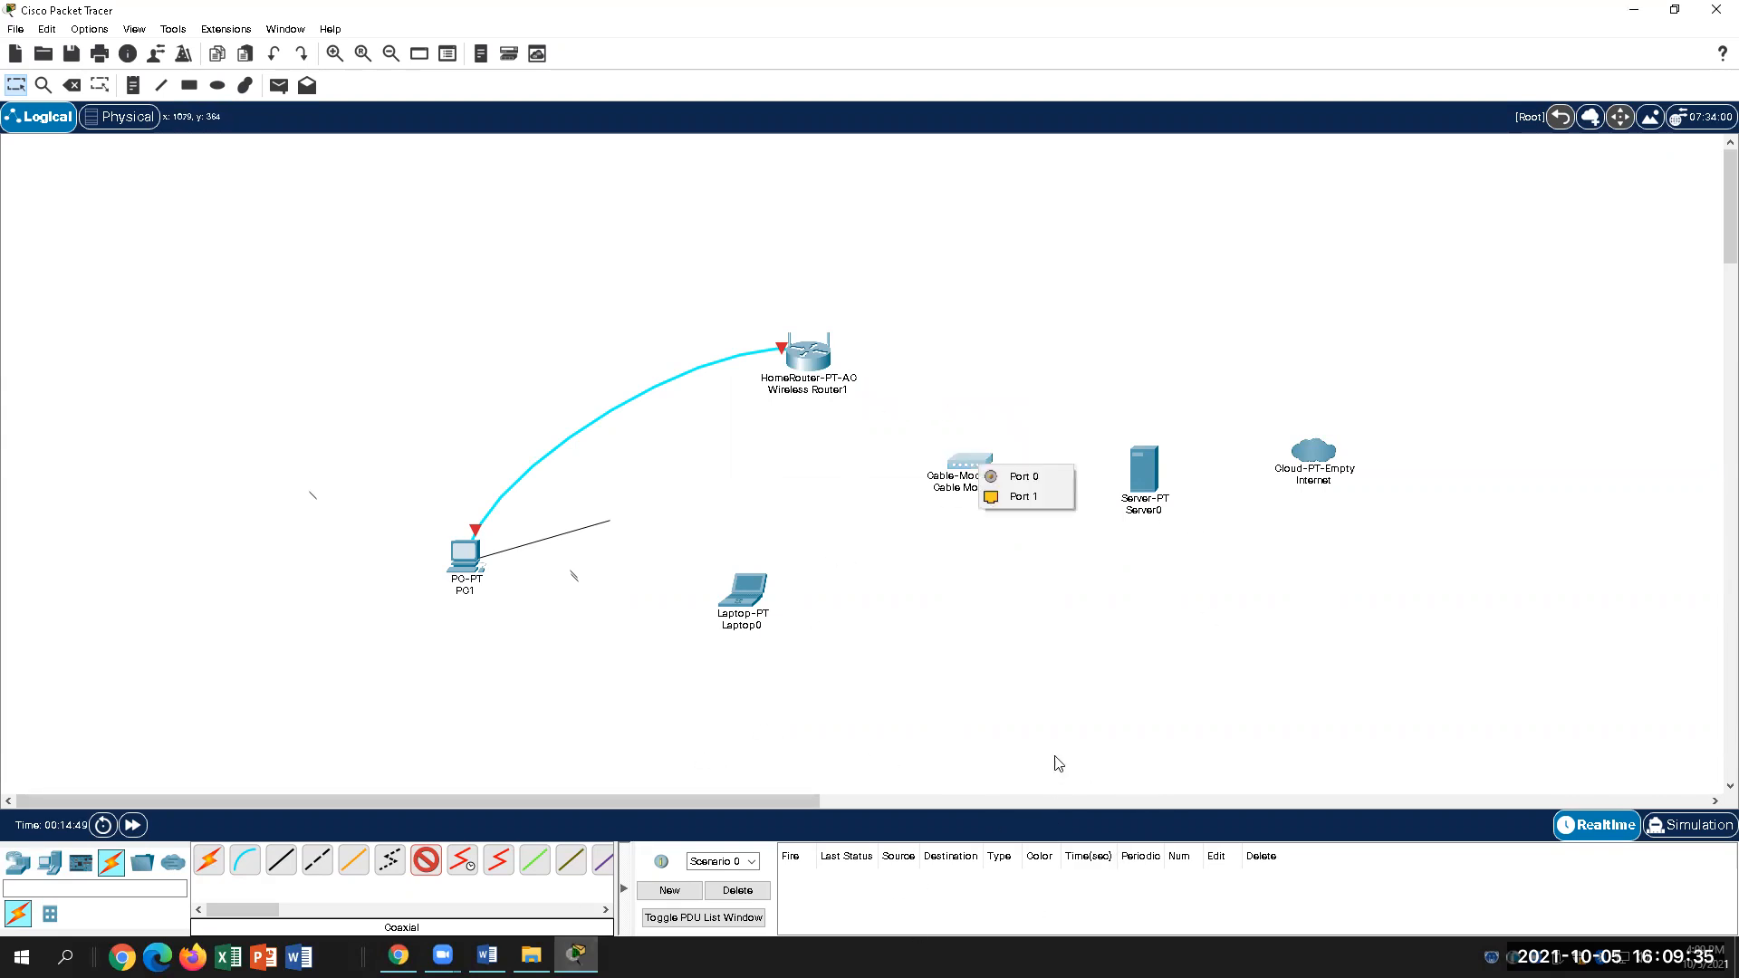
pyautogui.click(1023, 496)
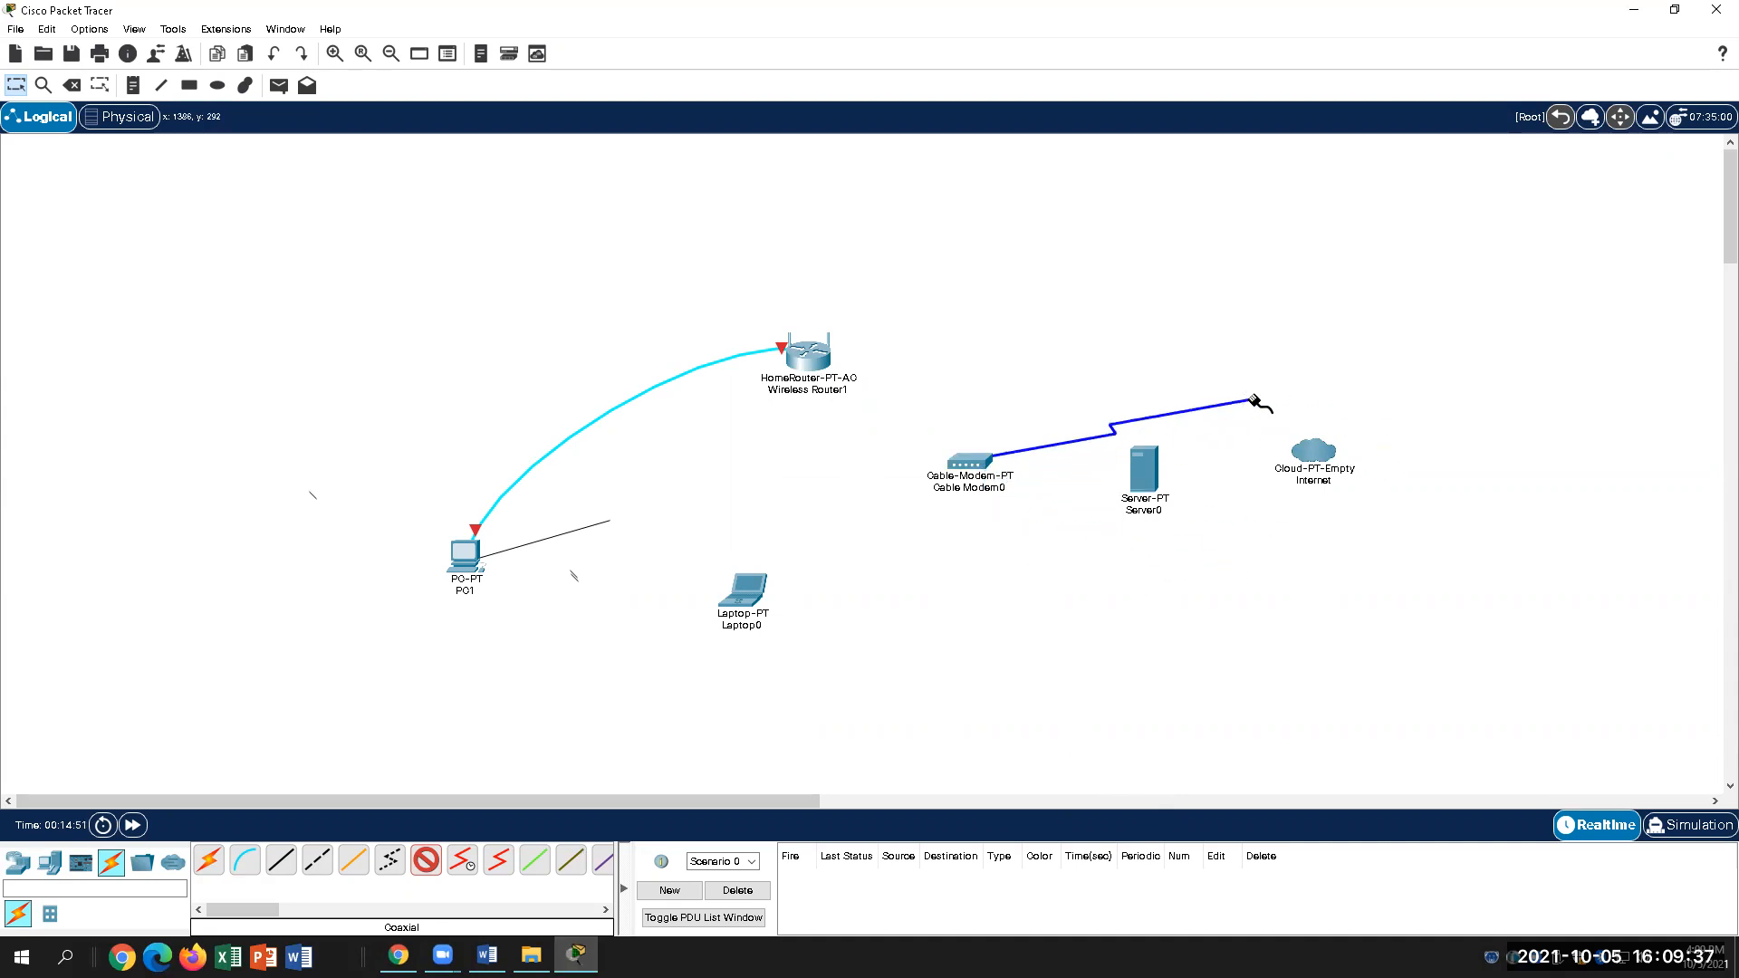
# Step: Try ending the coaxial cable on the Internet cloud, dismissing each No Available Ports message
pyautogui.click(1286, 444)
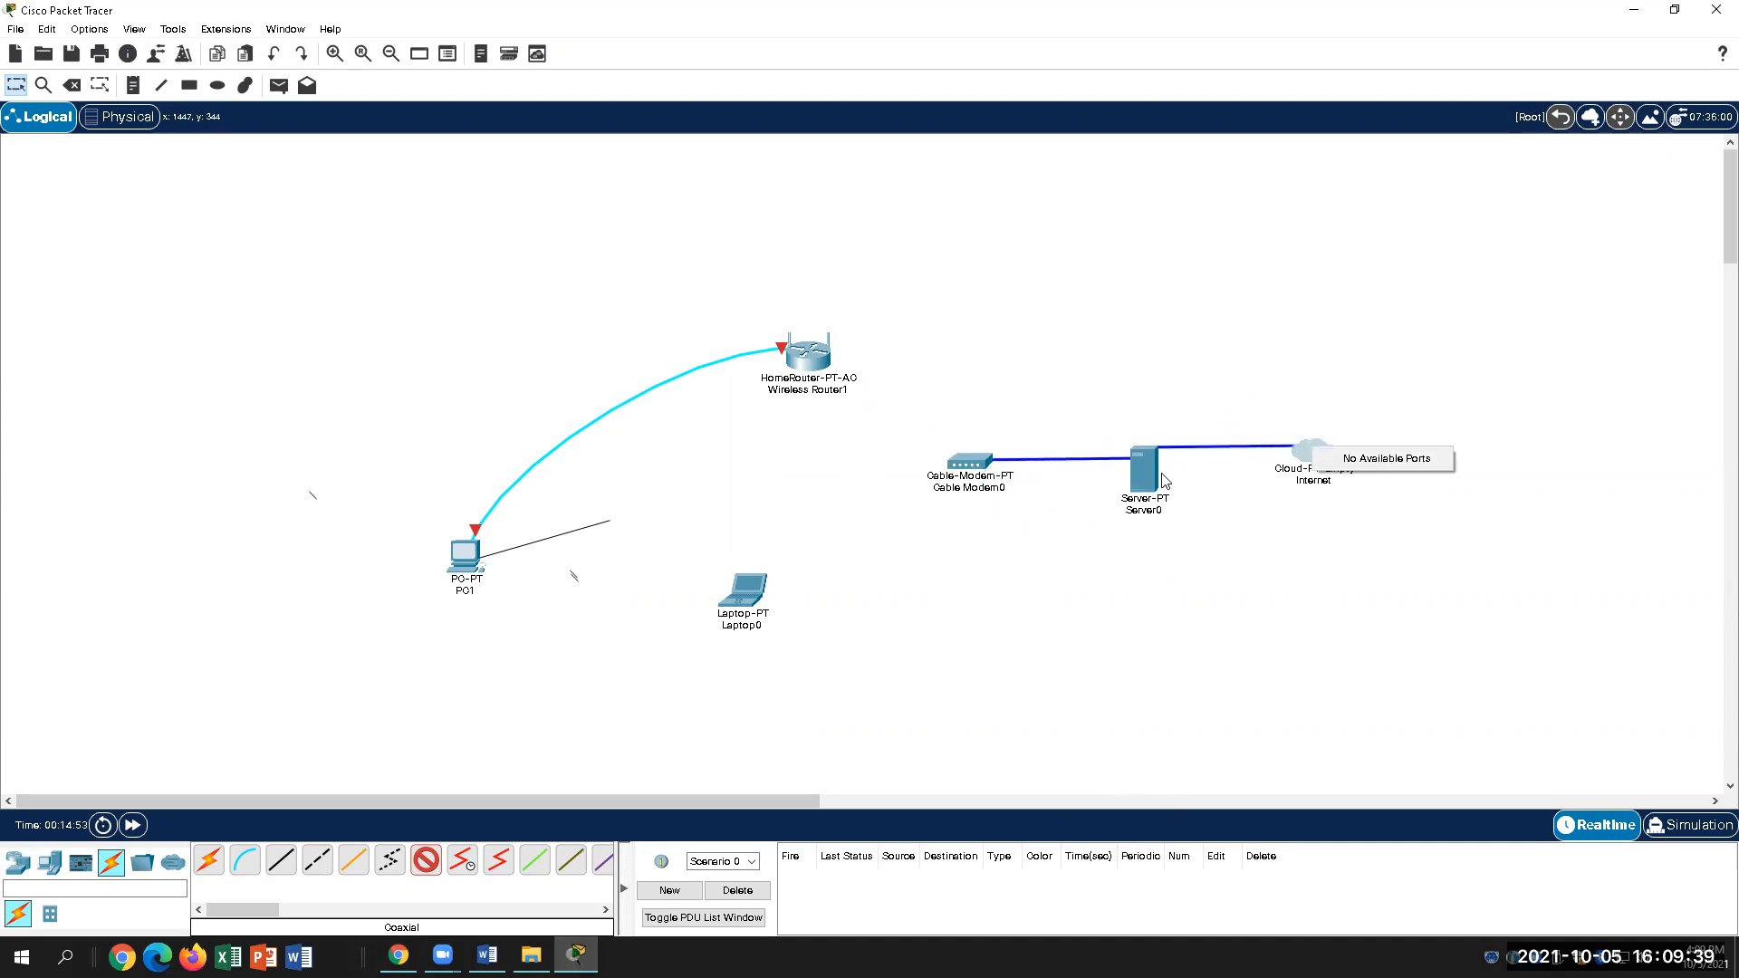
pyautogui.click(1144, 467)
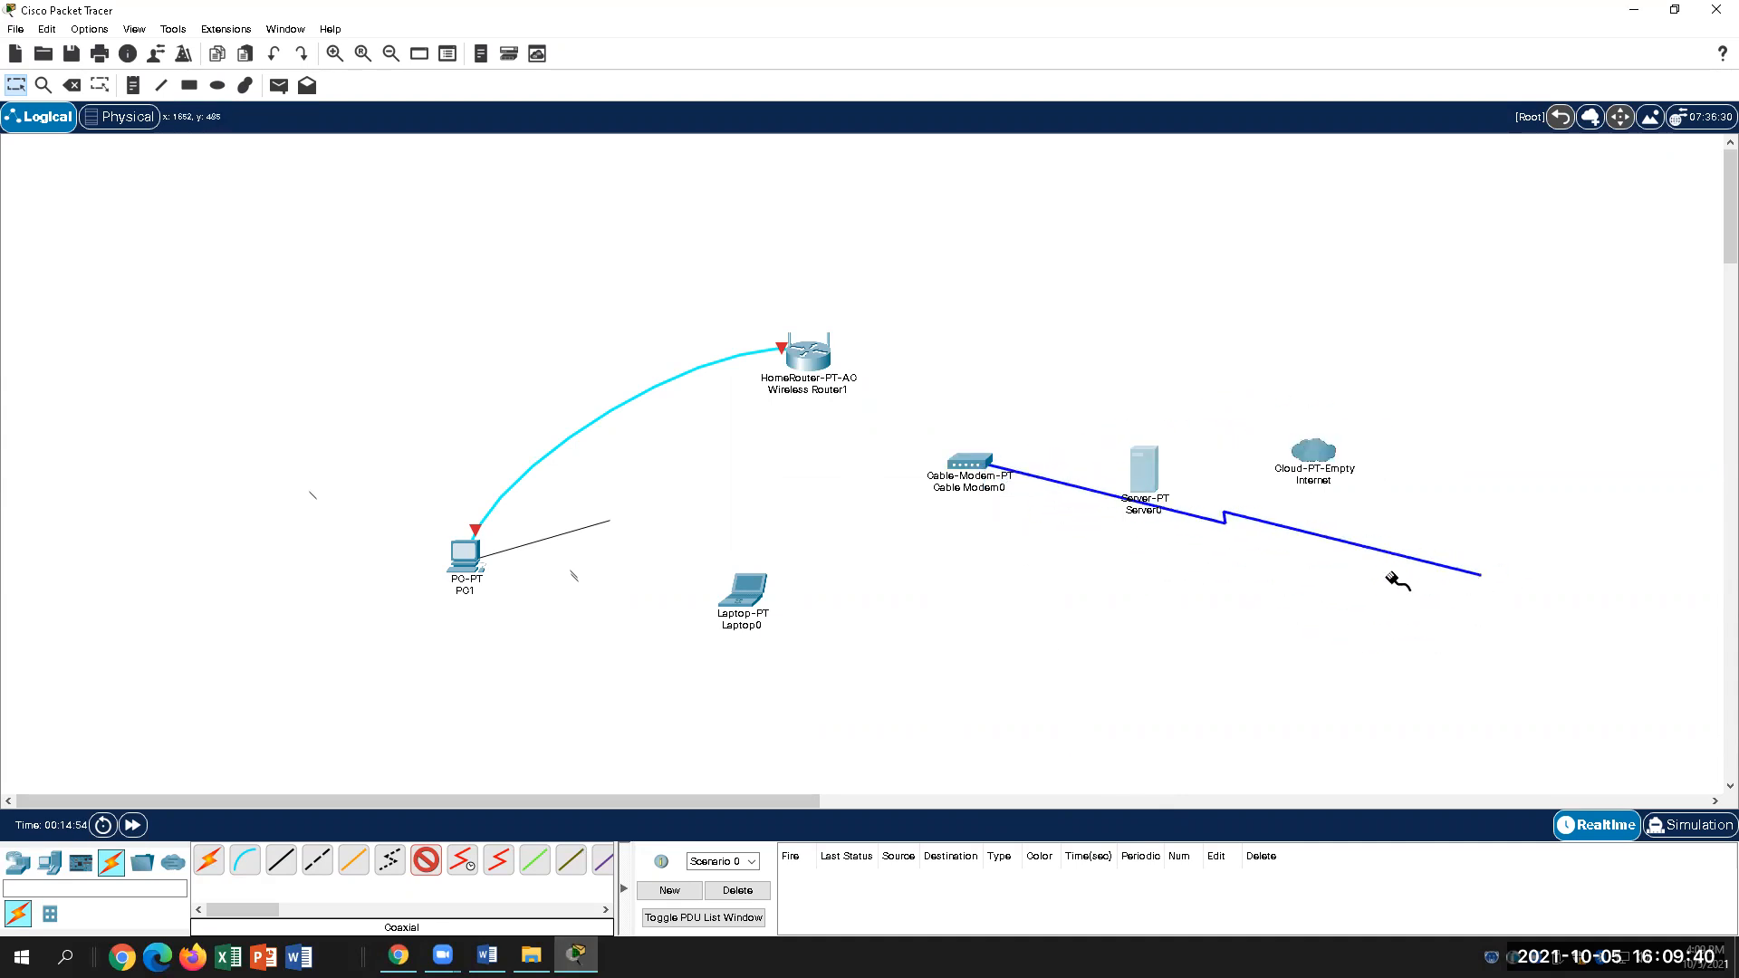
pyautogui.click(1307, 457)
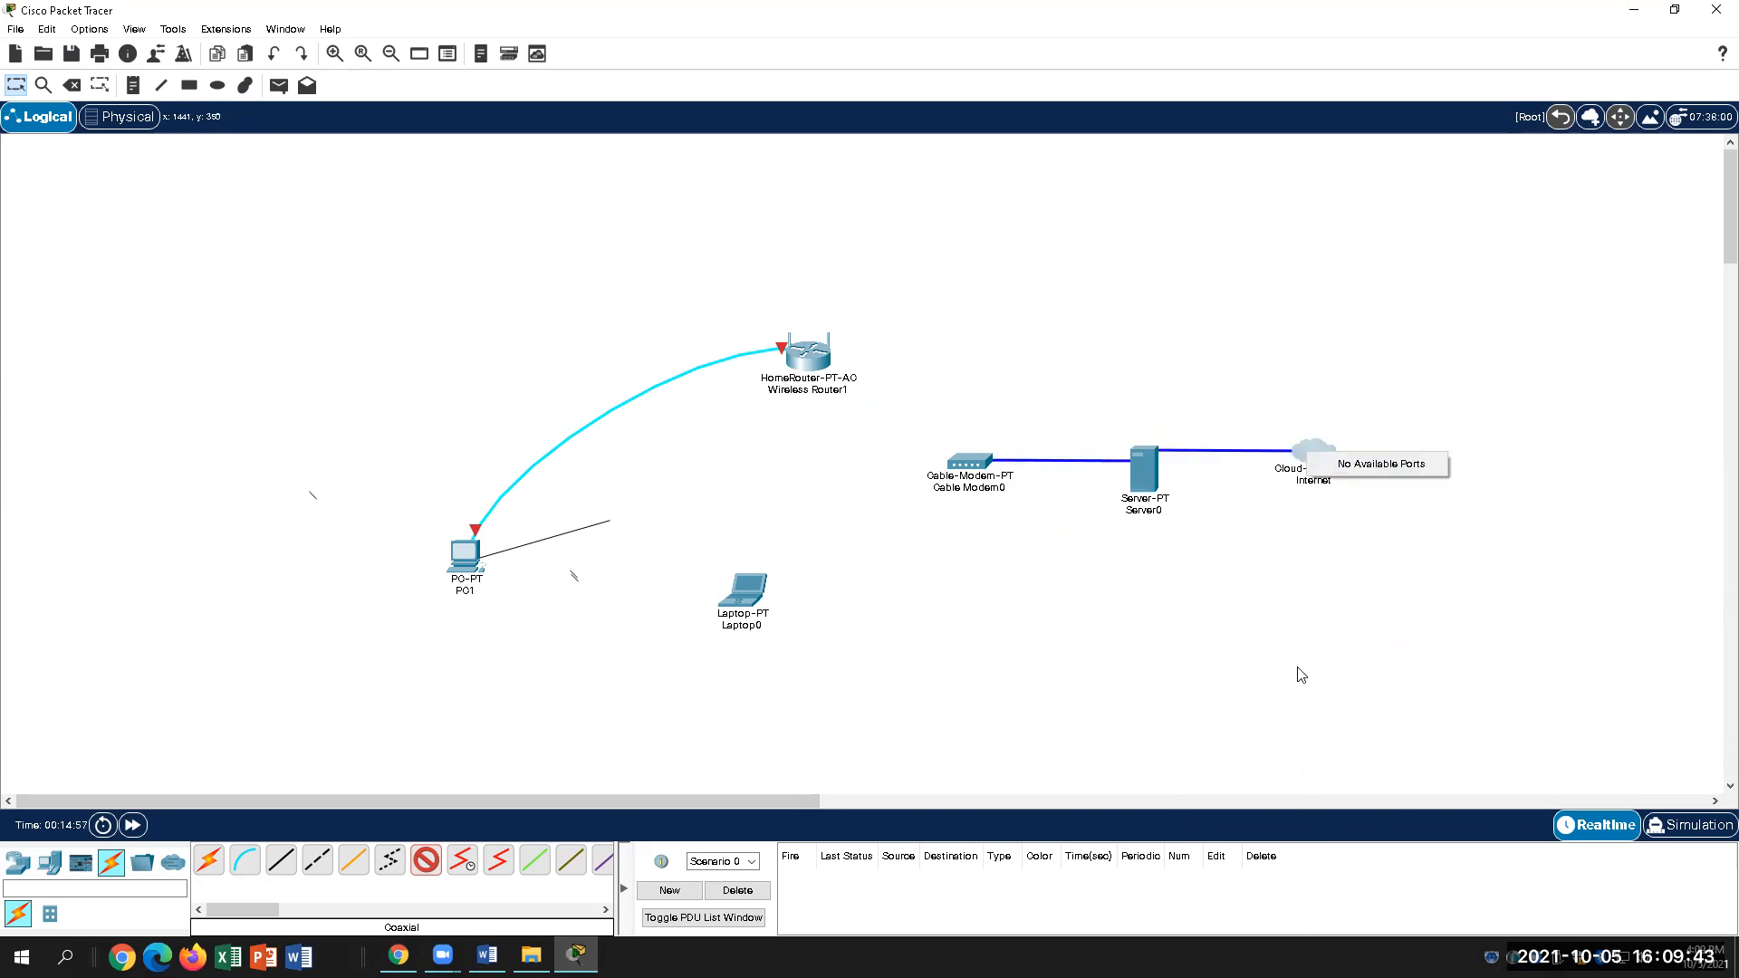
pyautogui.click(1140, 481)
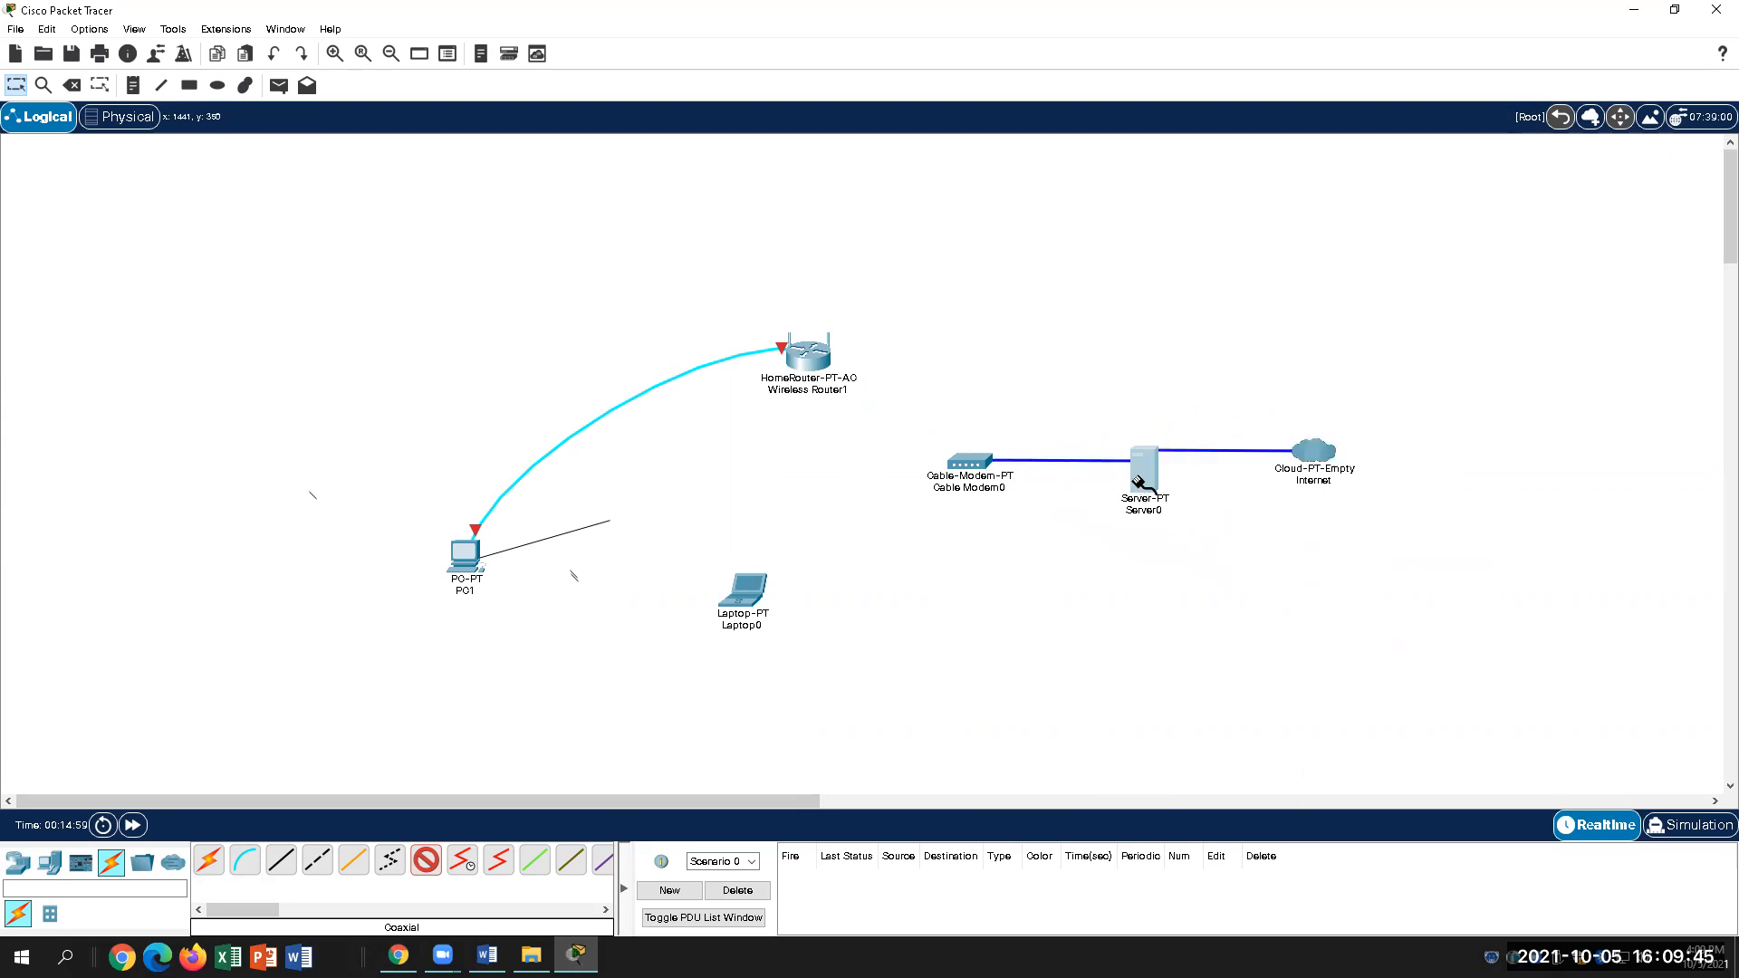
pyautogui.click(1305, 445)
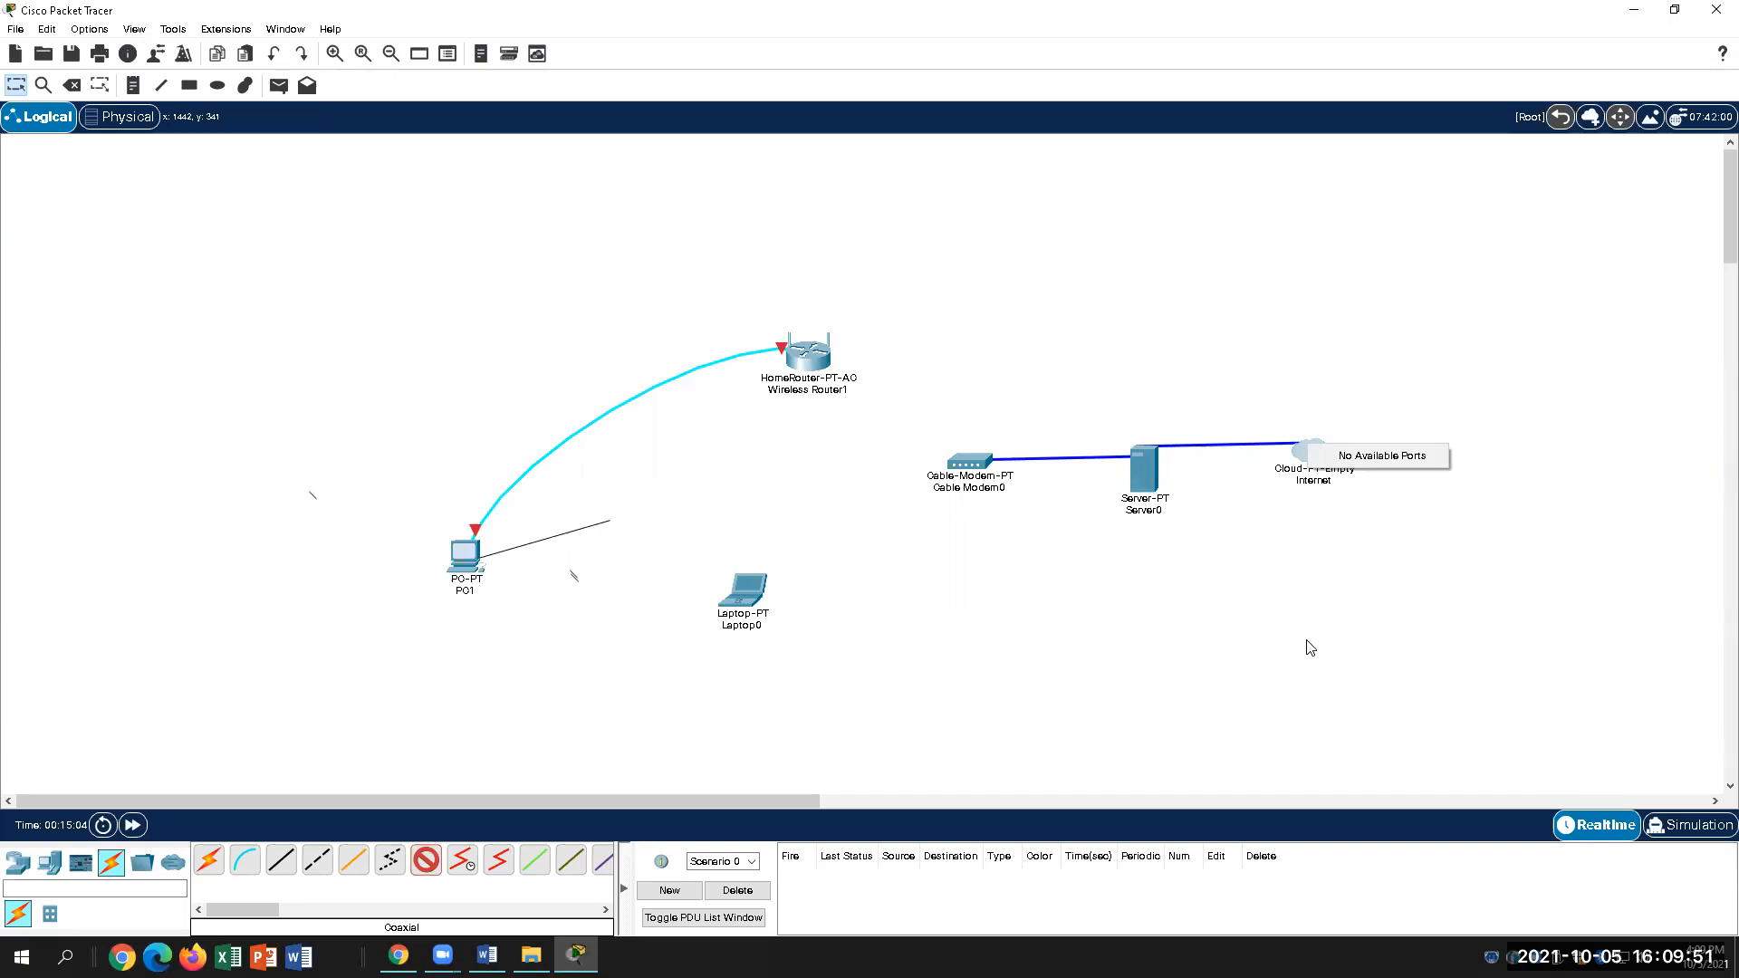
pyautogui.click(1379, 455)
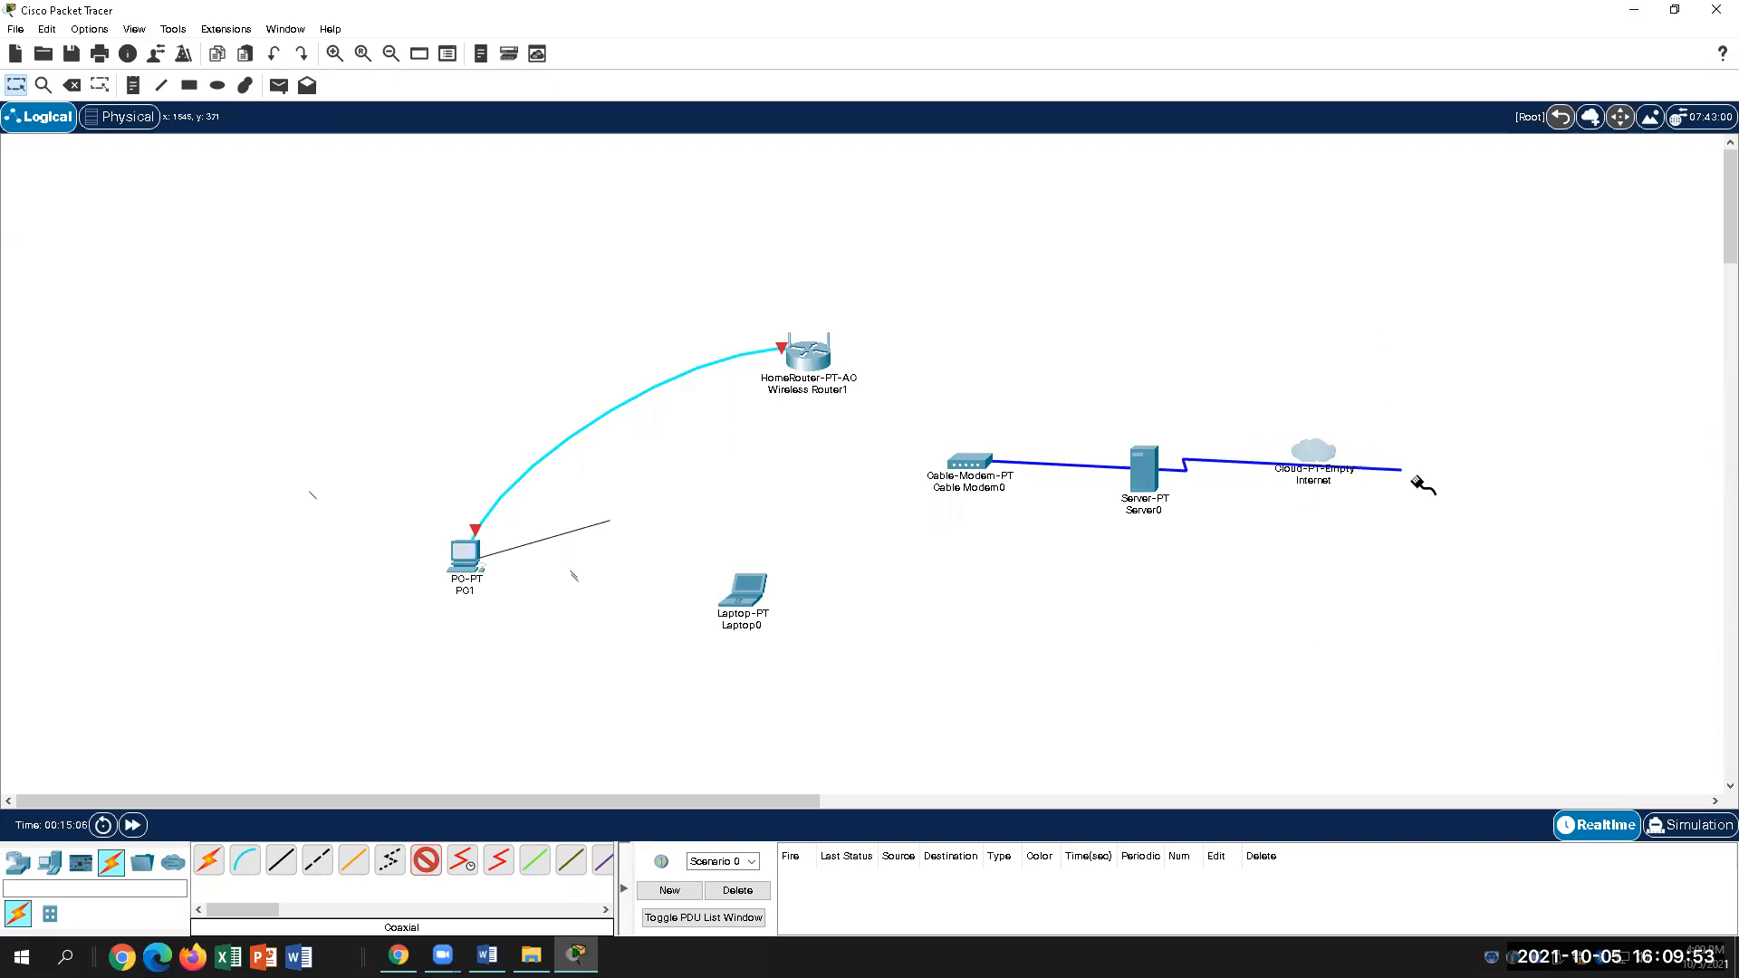
pyautogui.click(1314, 450)
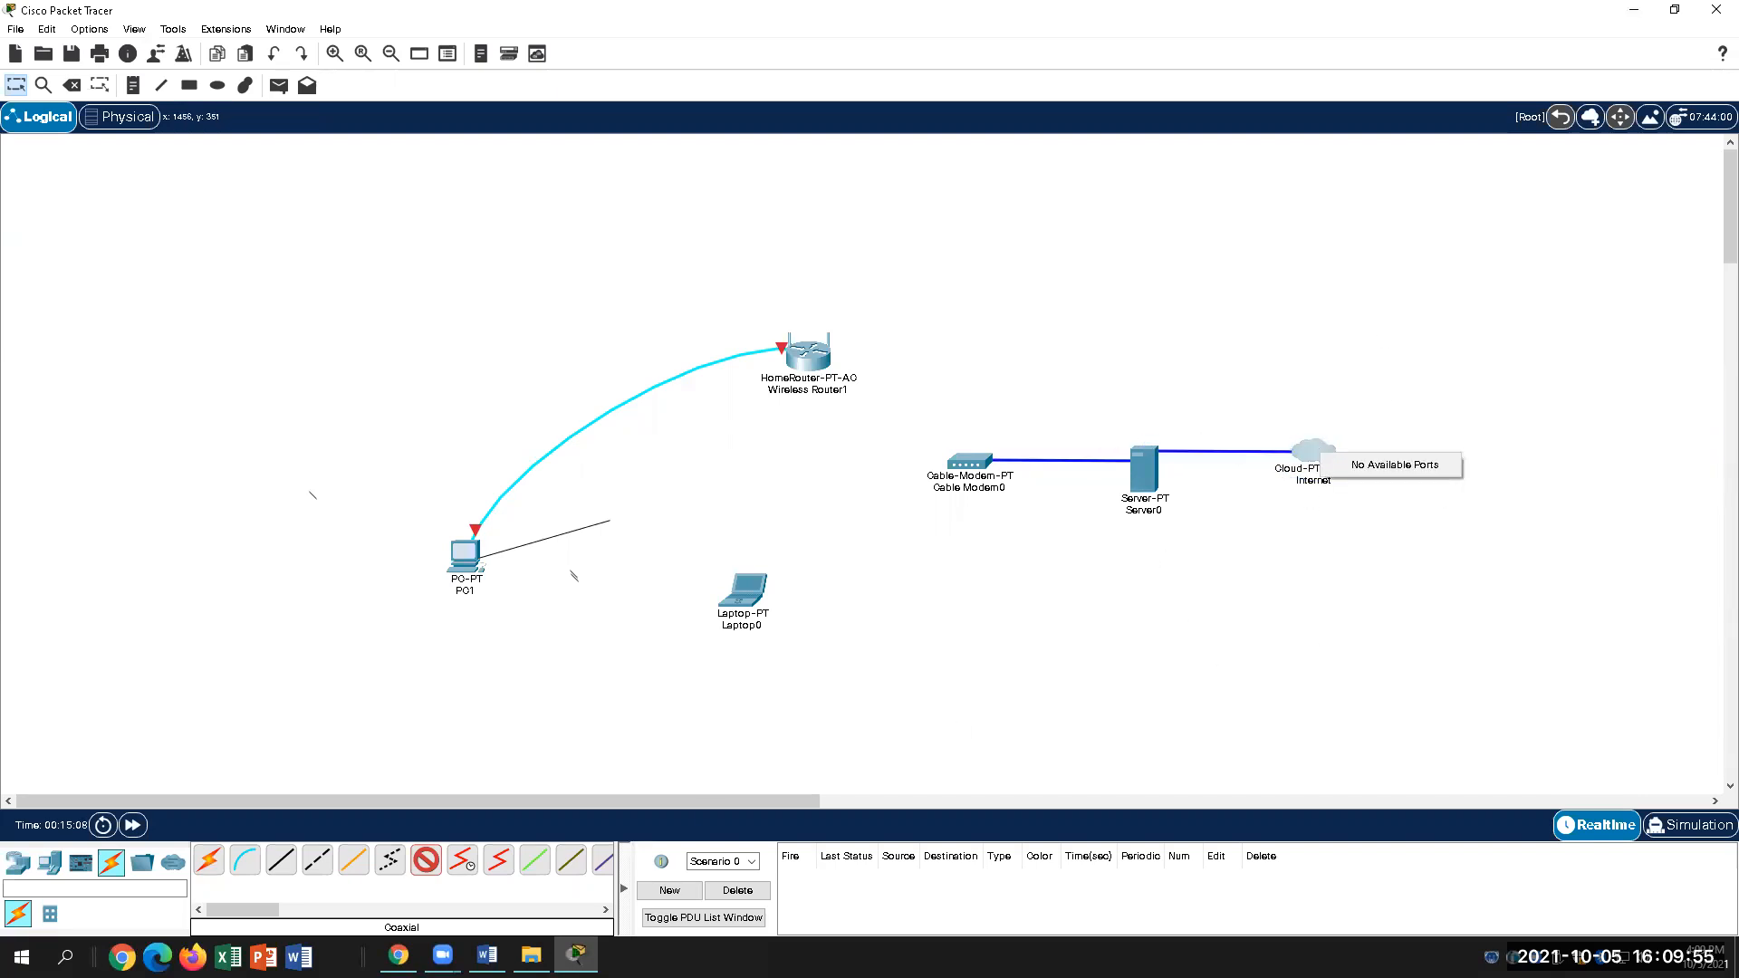
pyautogui.click(942, 752)
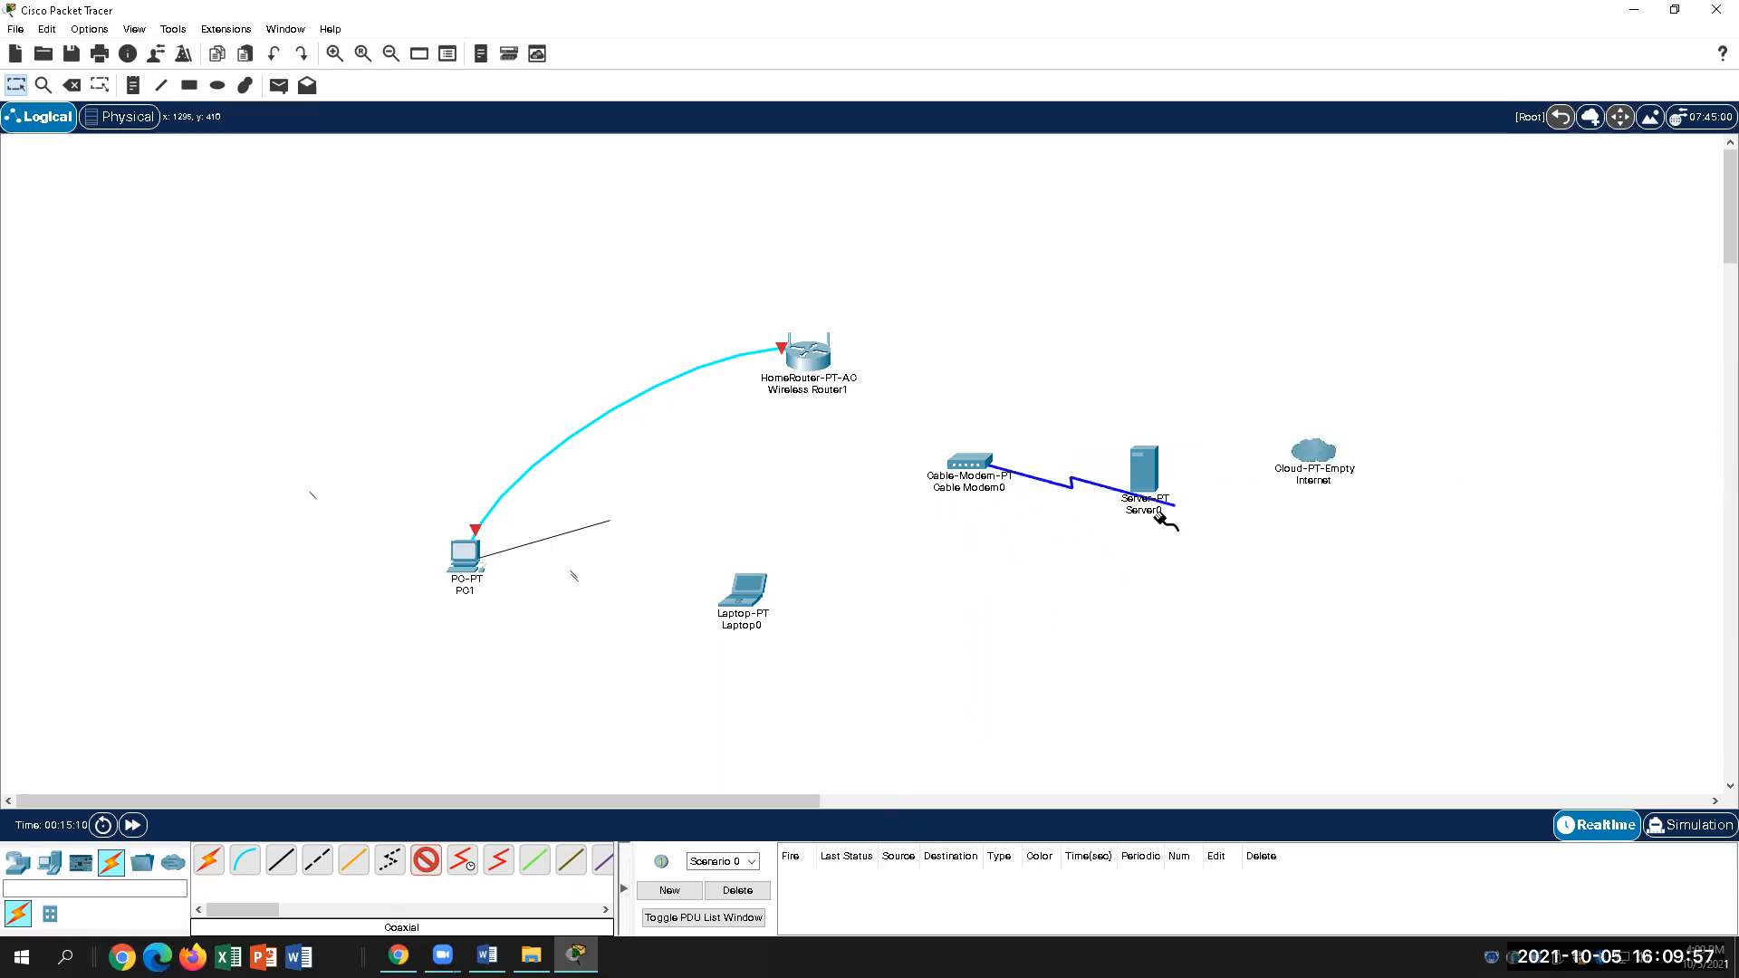
pyautogui.click(979, 456)
pyautogui.click(842, 898)
pyautogui.click(978, 455)
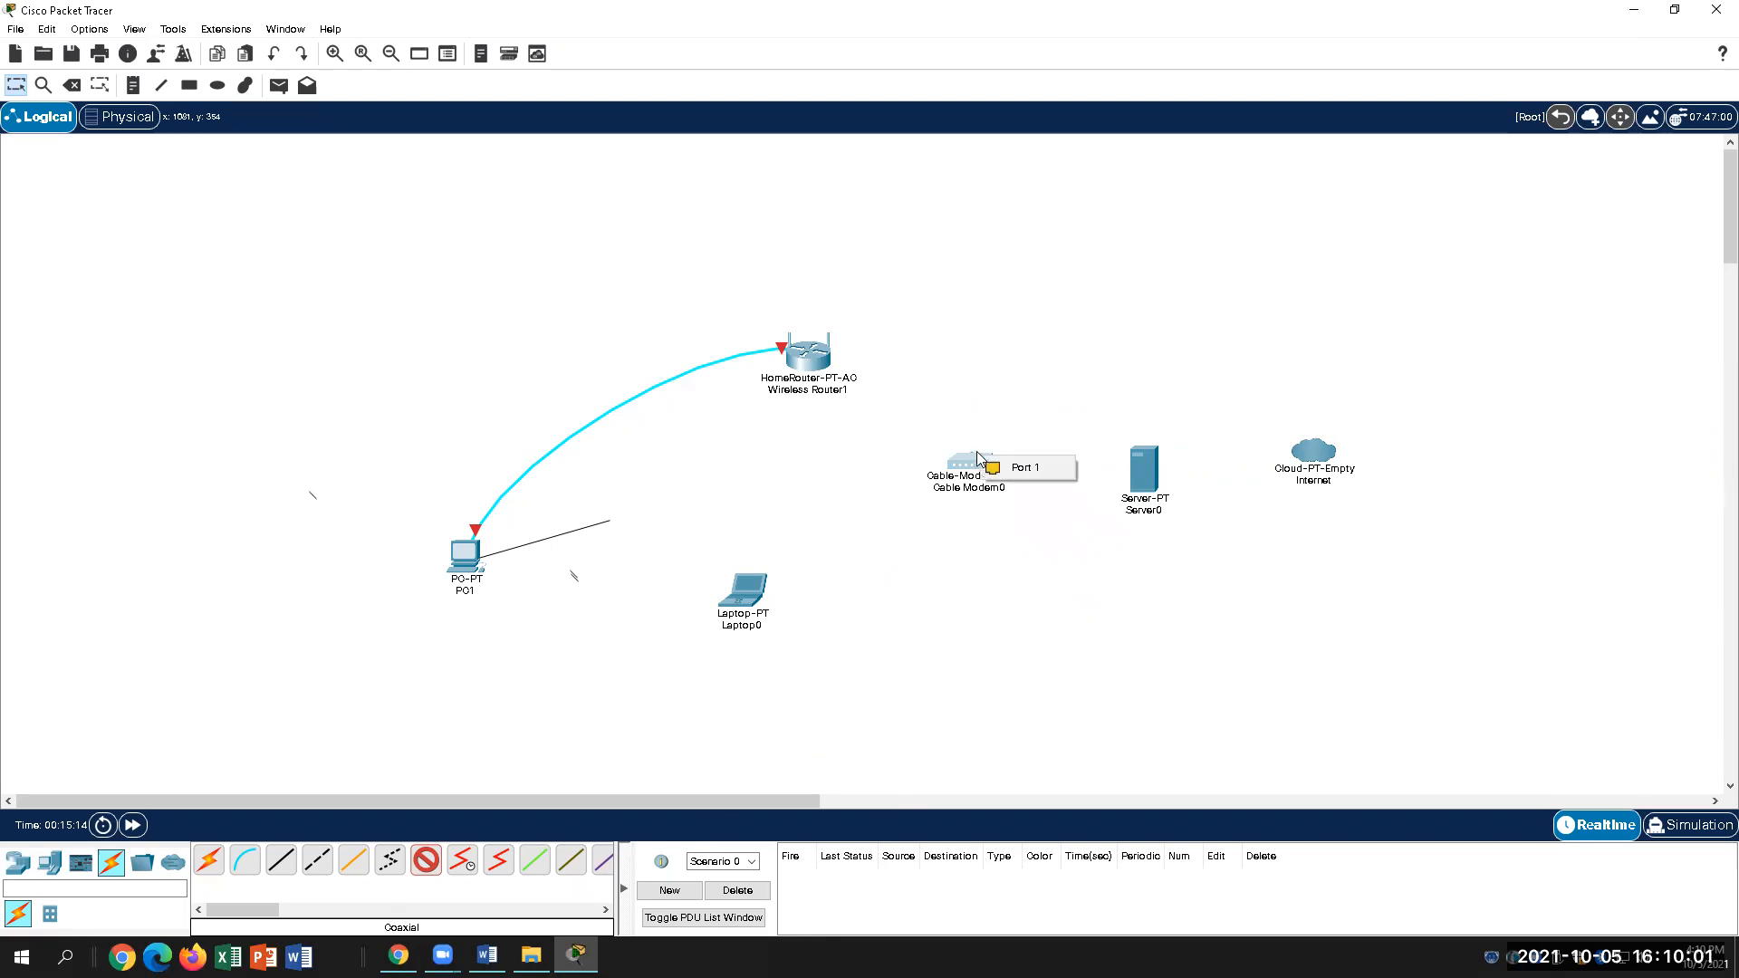
pyautogui.click(1028, 467)
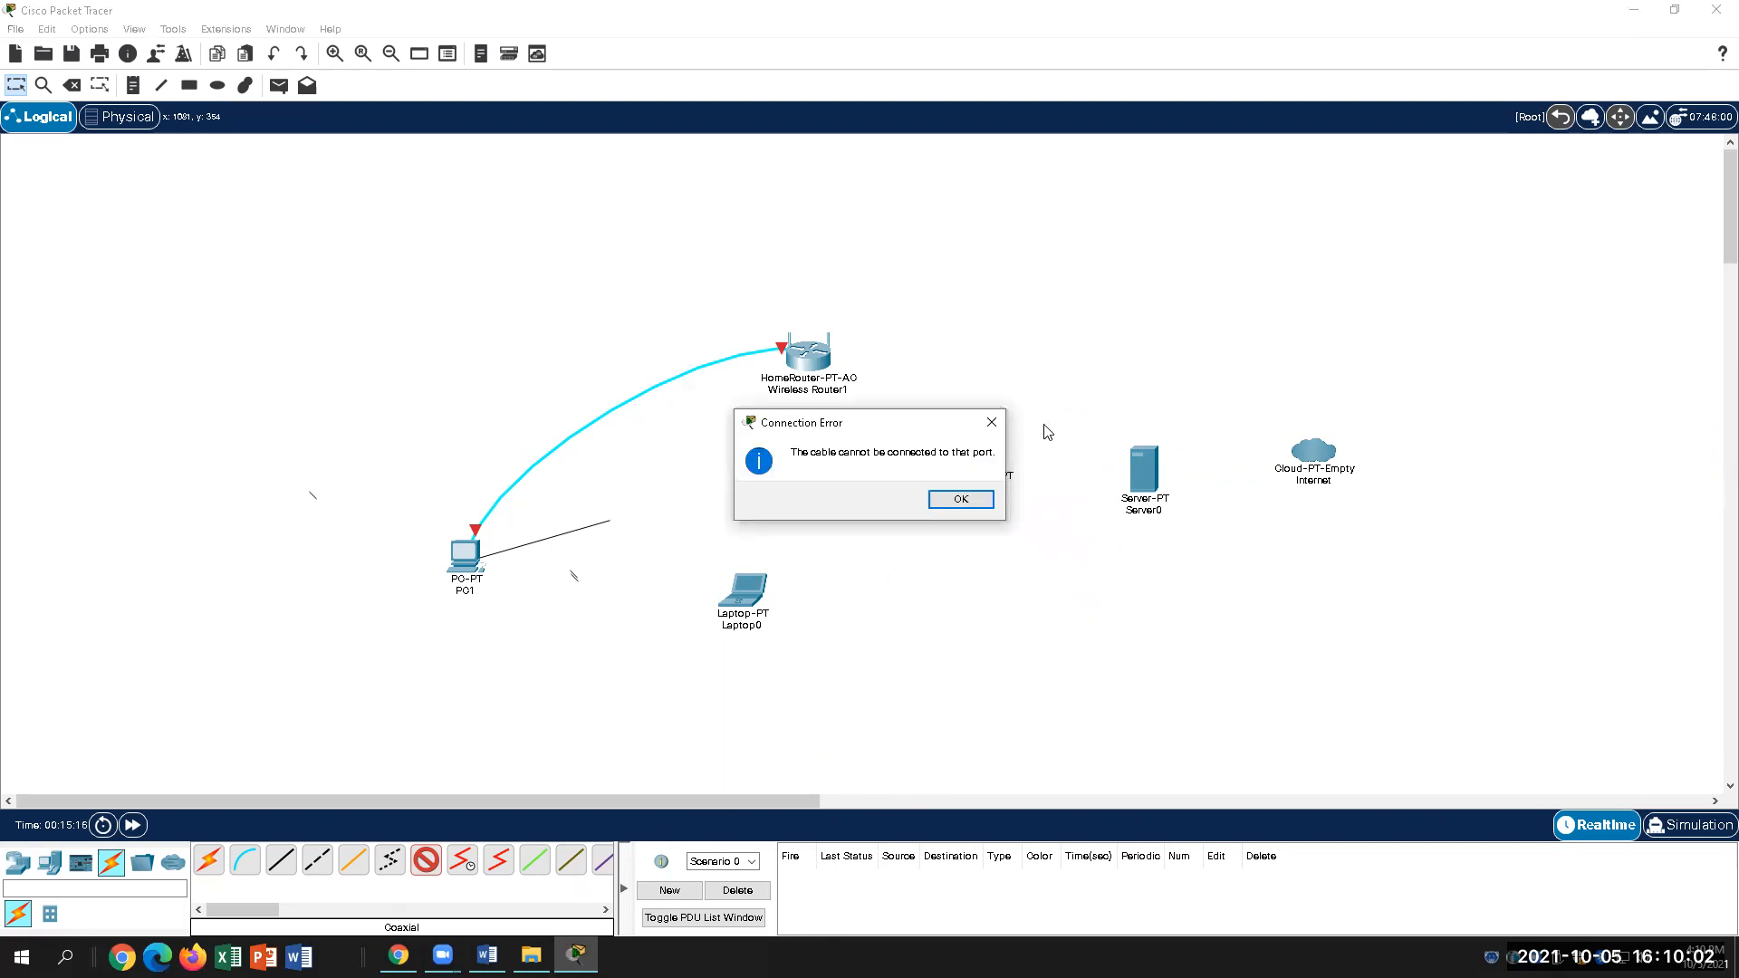
pyautogui.click(973, 498)
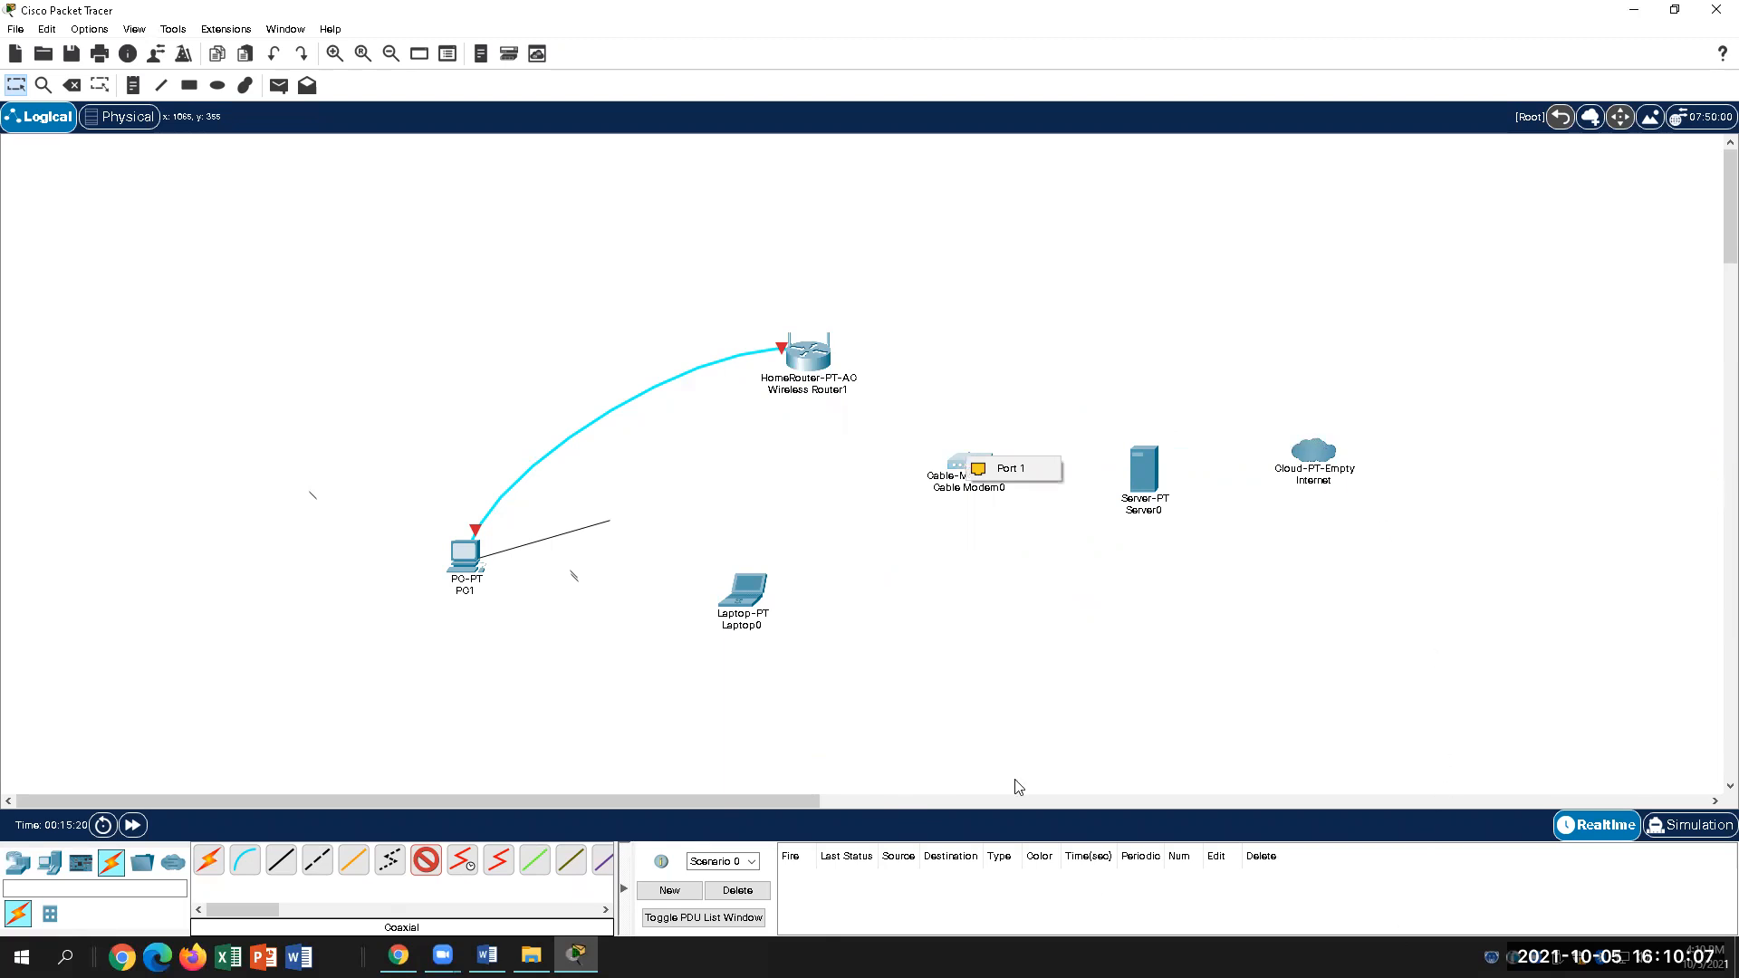
pyautogui.click(1122, 925)
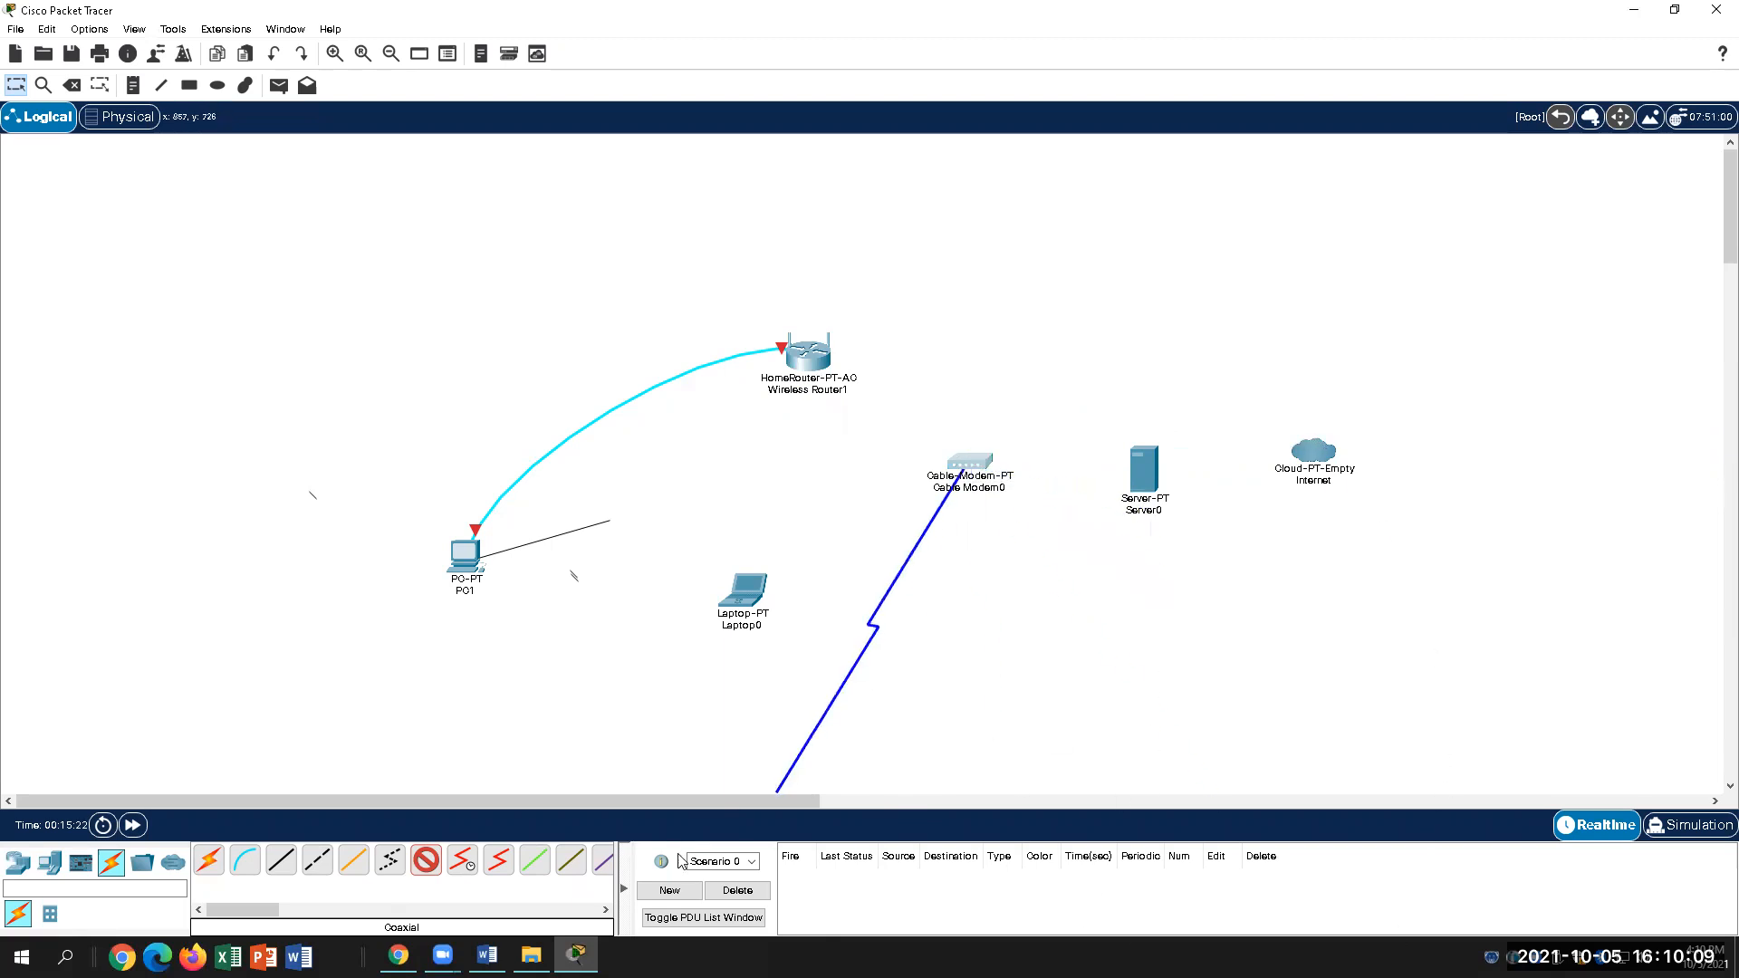
pyautogui.click(977, 466)
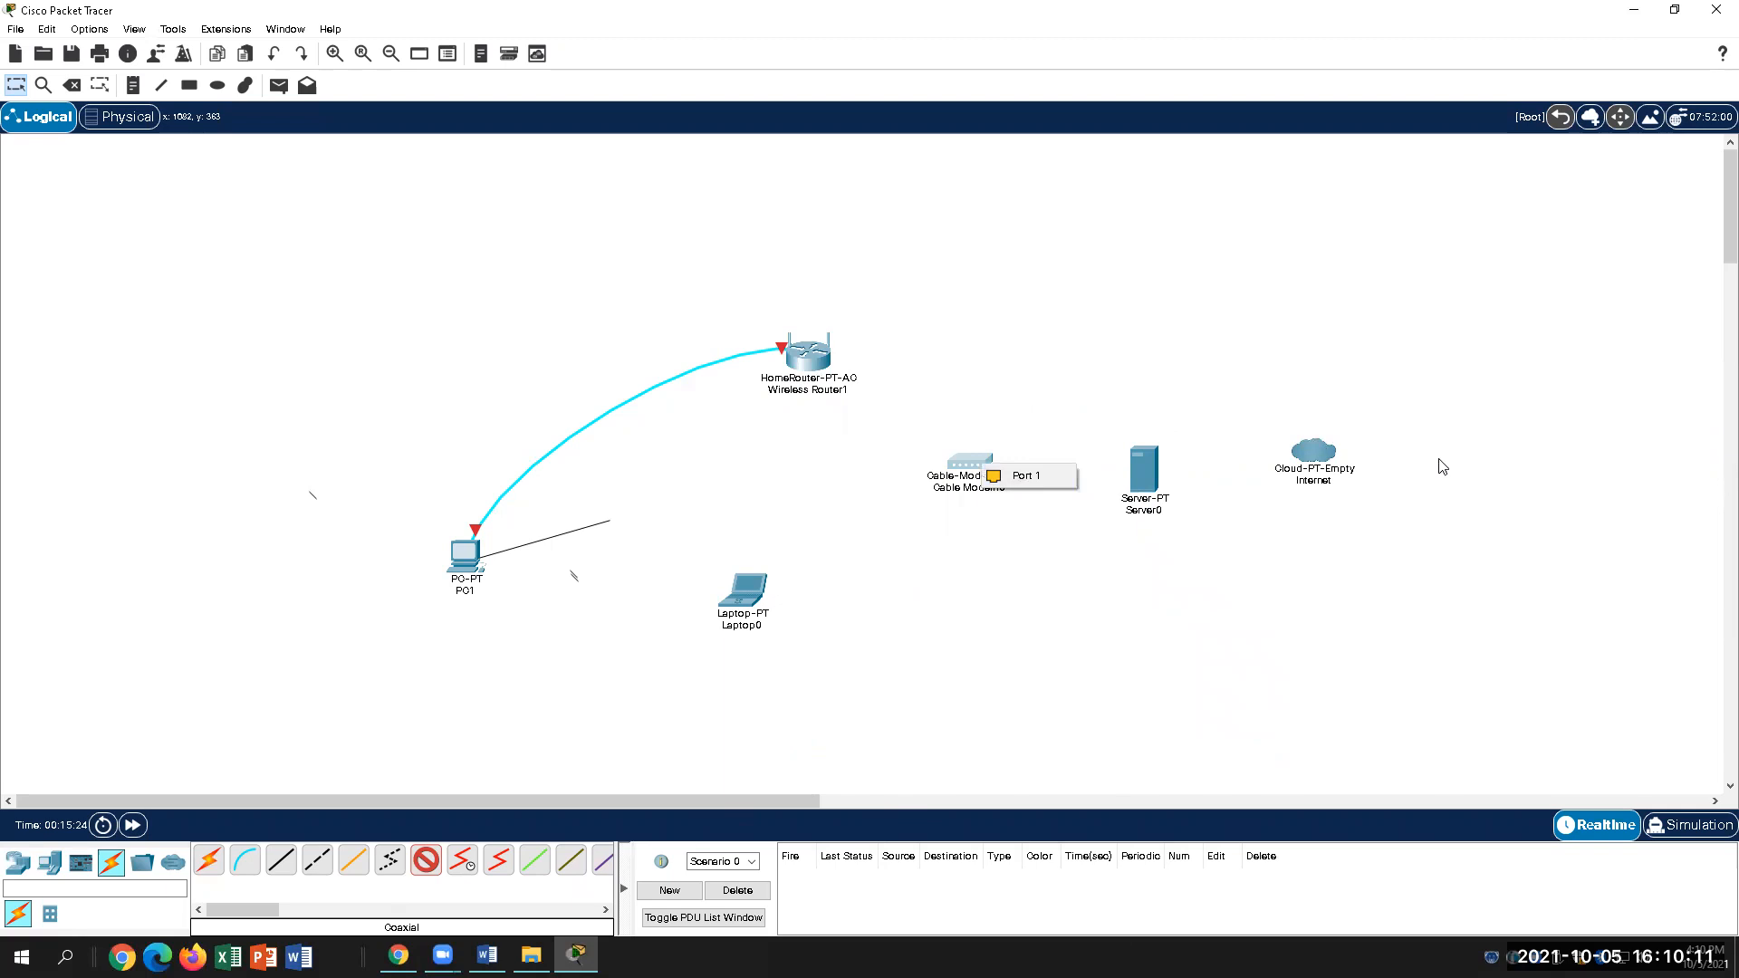
pyautogui.click(1457, 30)
pyautogui.click(969, 460)
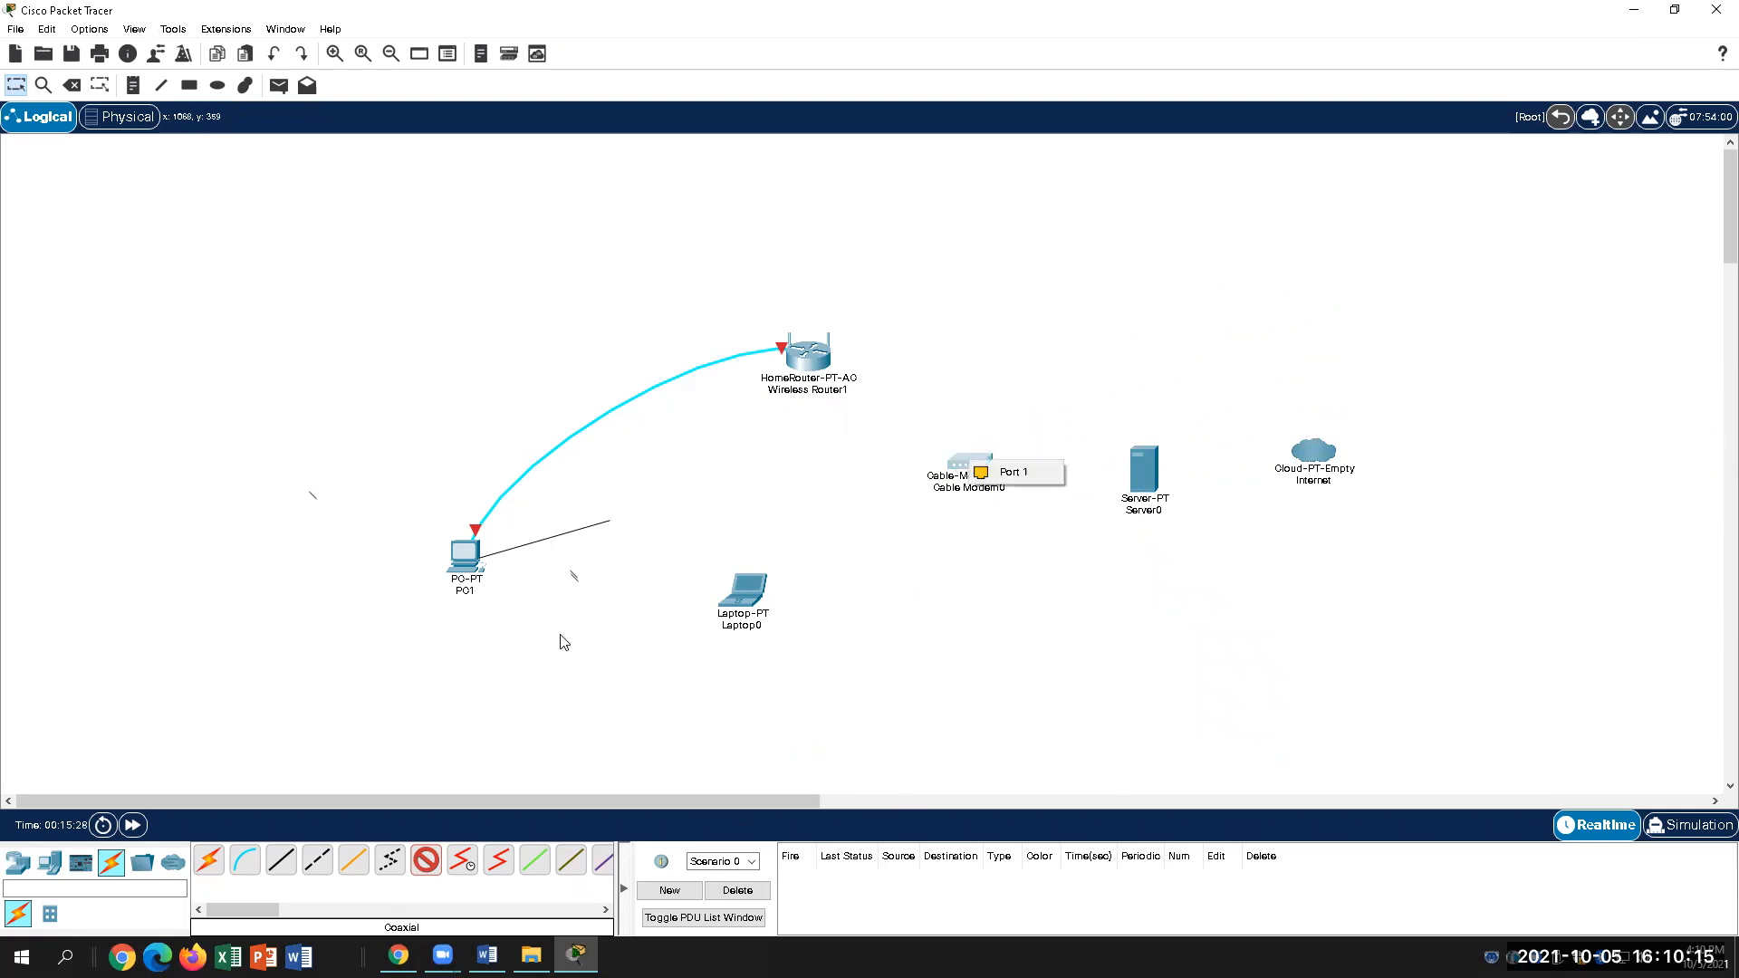
pyautogui.click(208, 860)
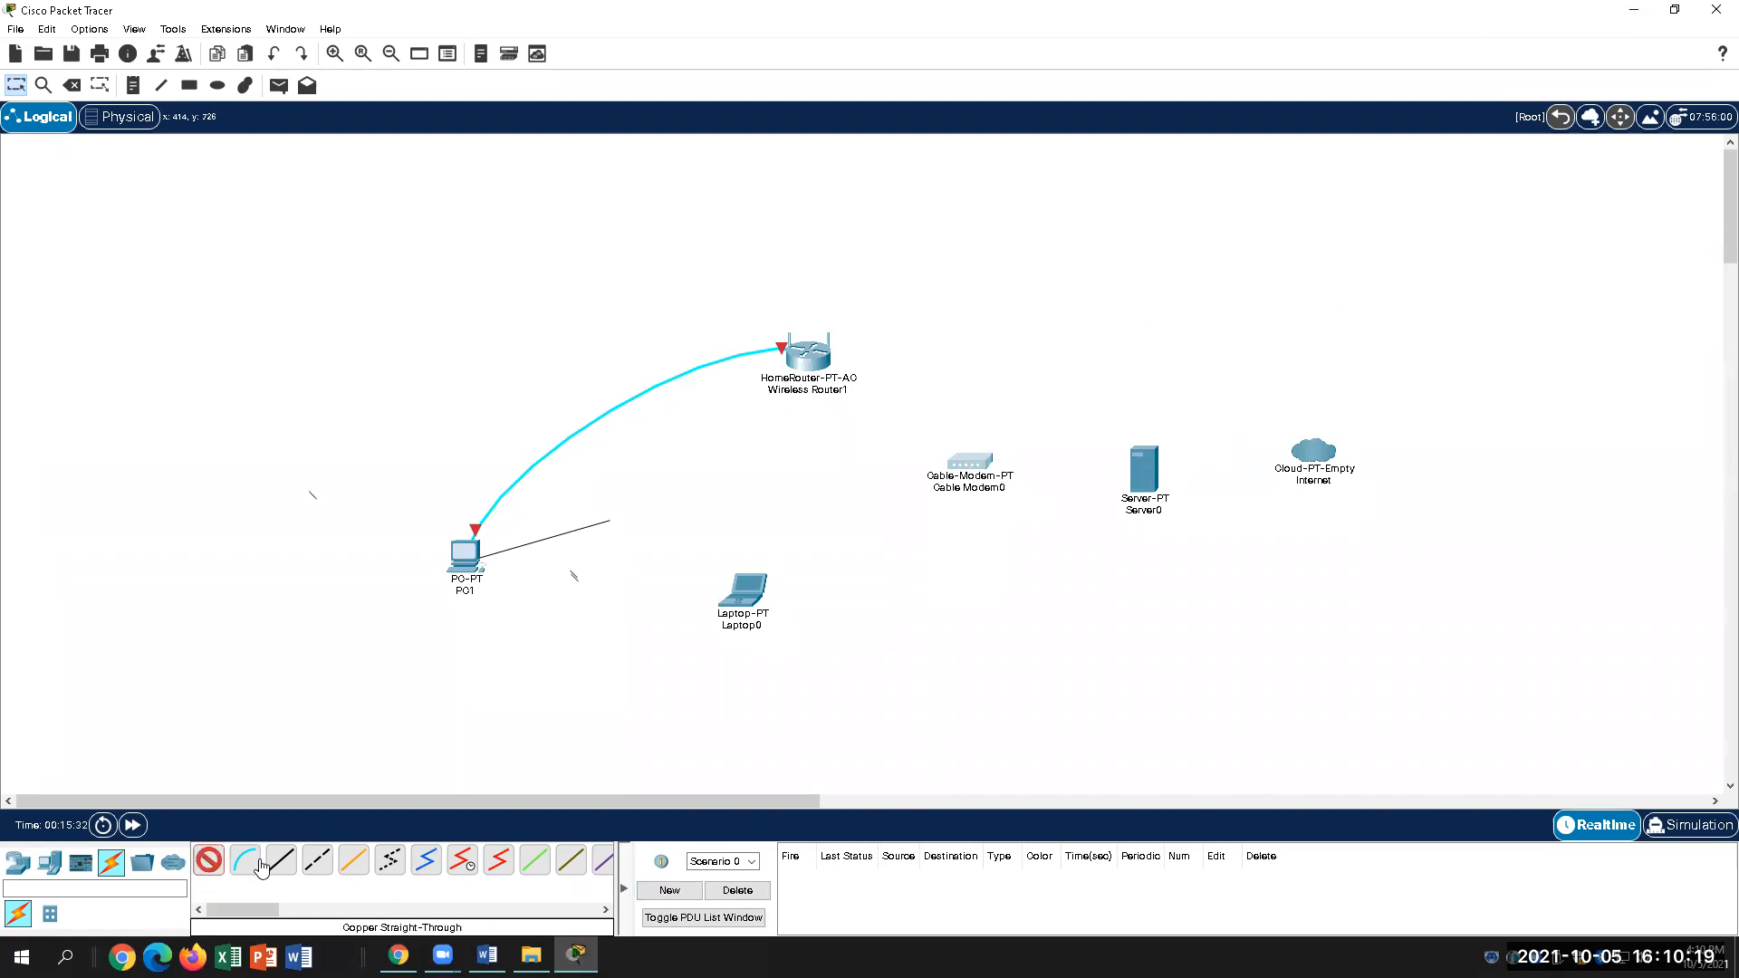
# Step: Undo and redo the last change, then drag the Internet cloud off the canvas to delete it
pyautogui.click(273, 55)
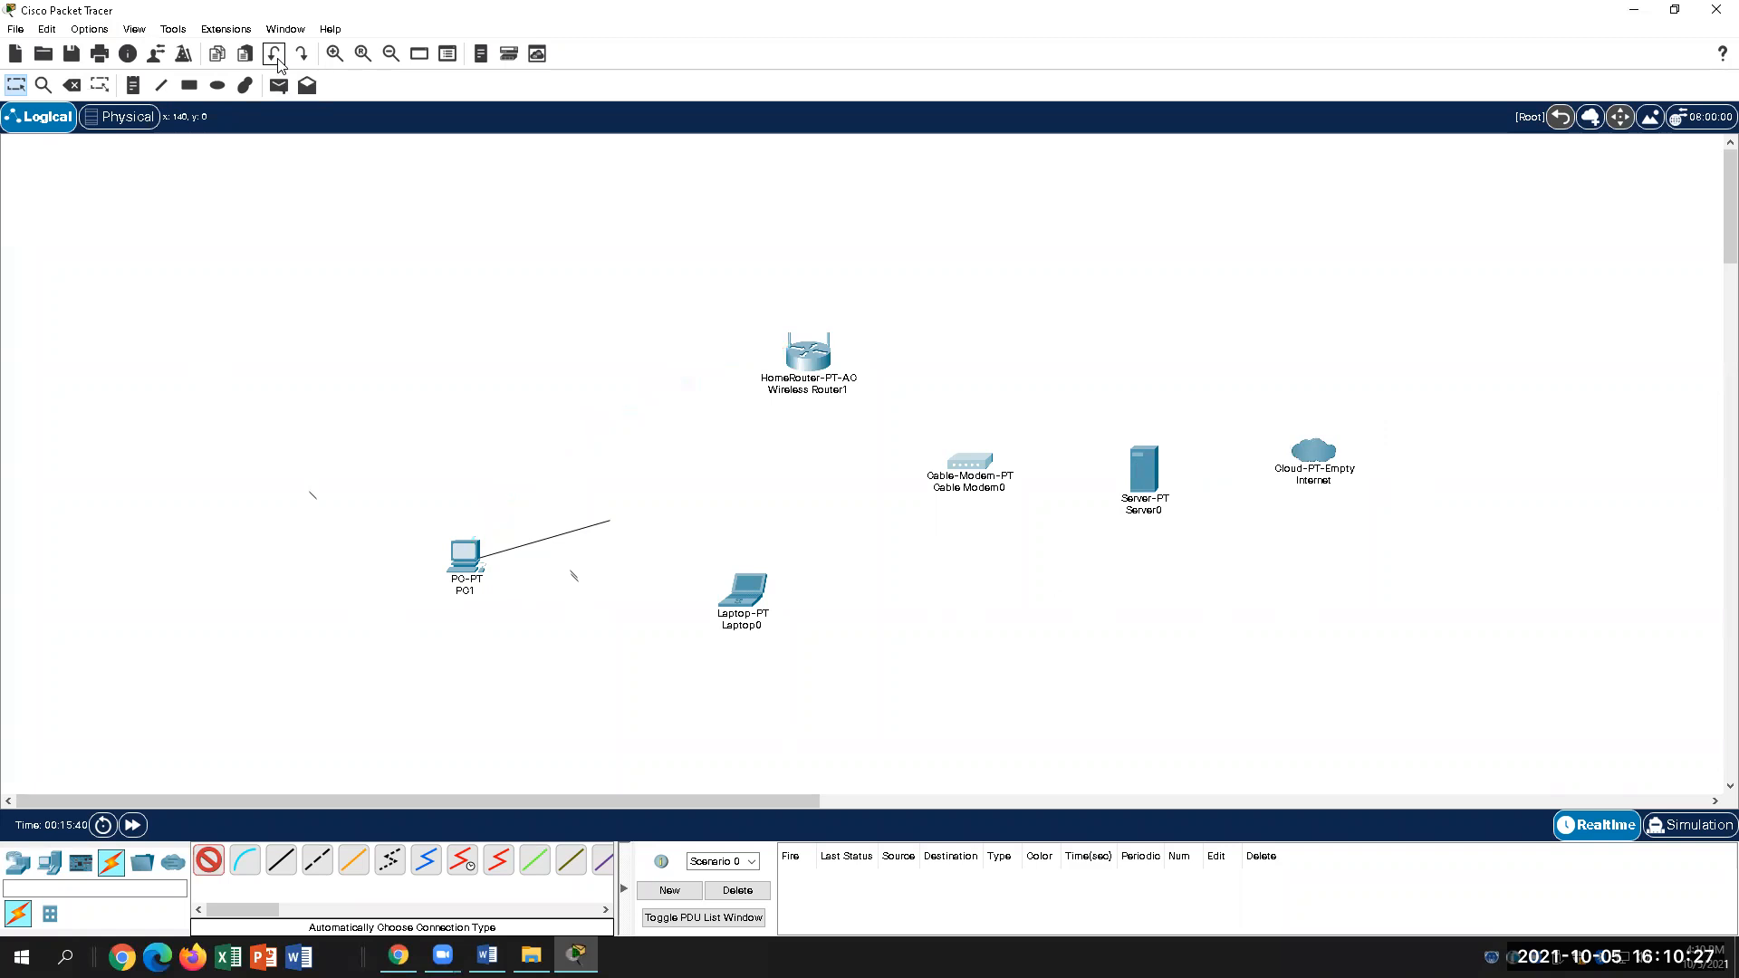
pyautogui.click(302, 54)
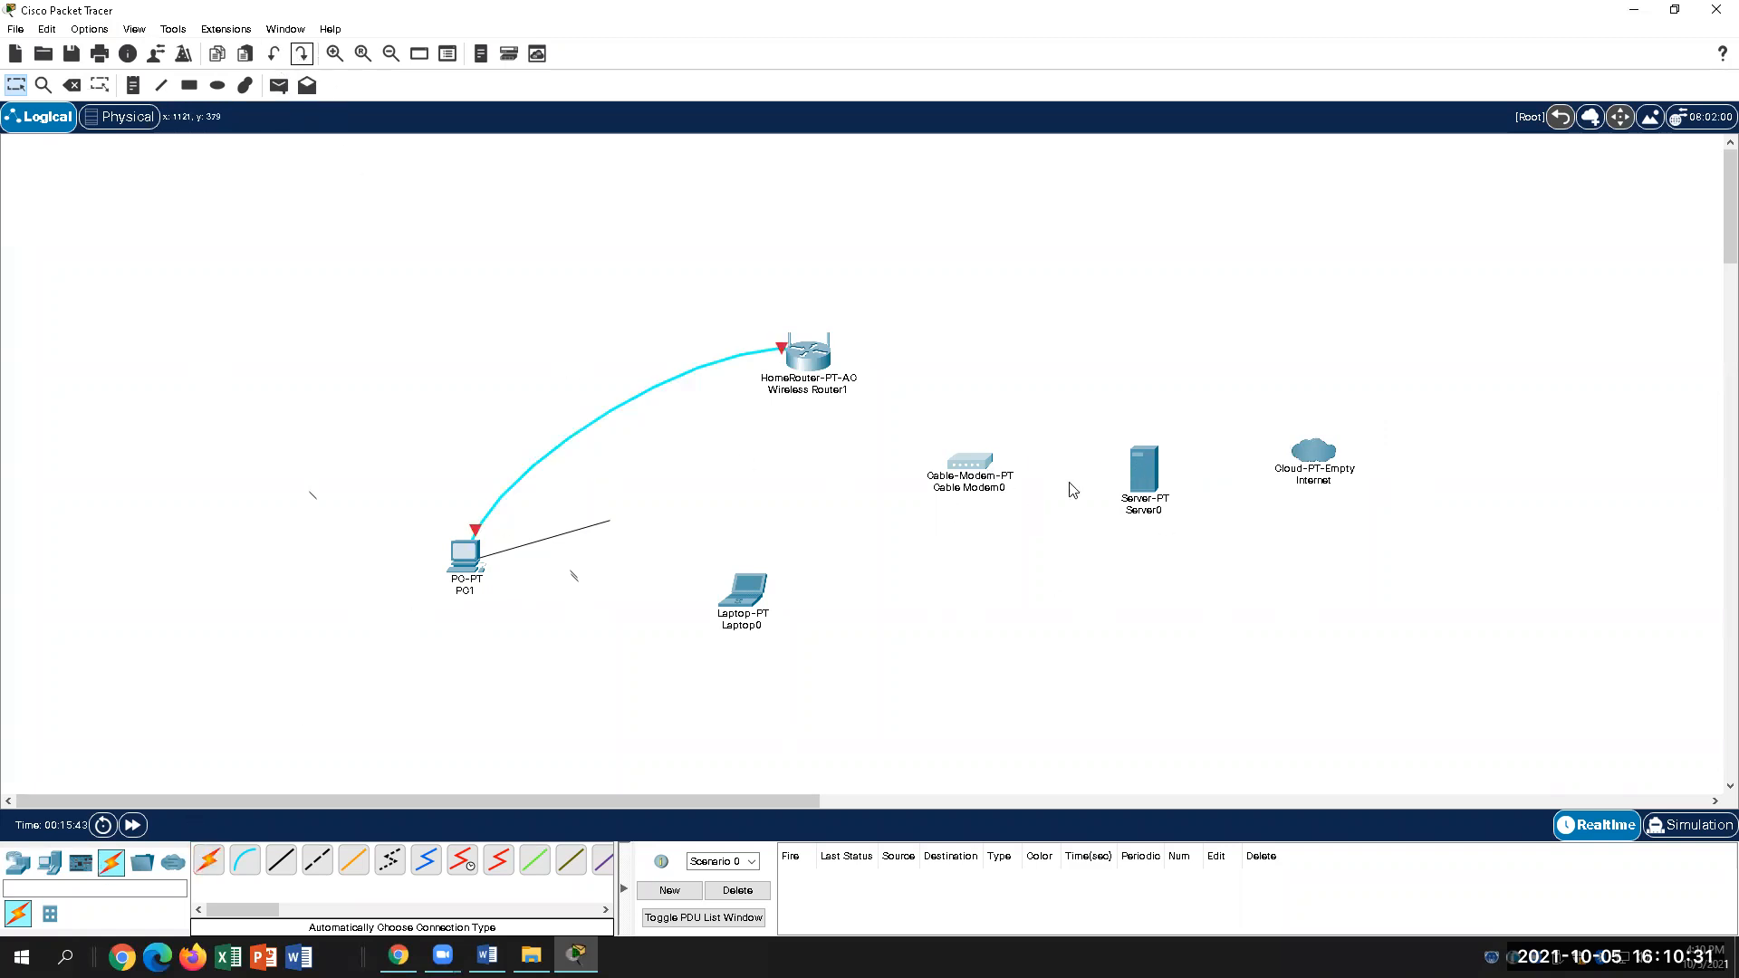
pyautogui.click(1323, 458)
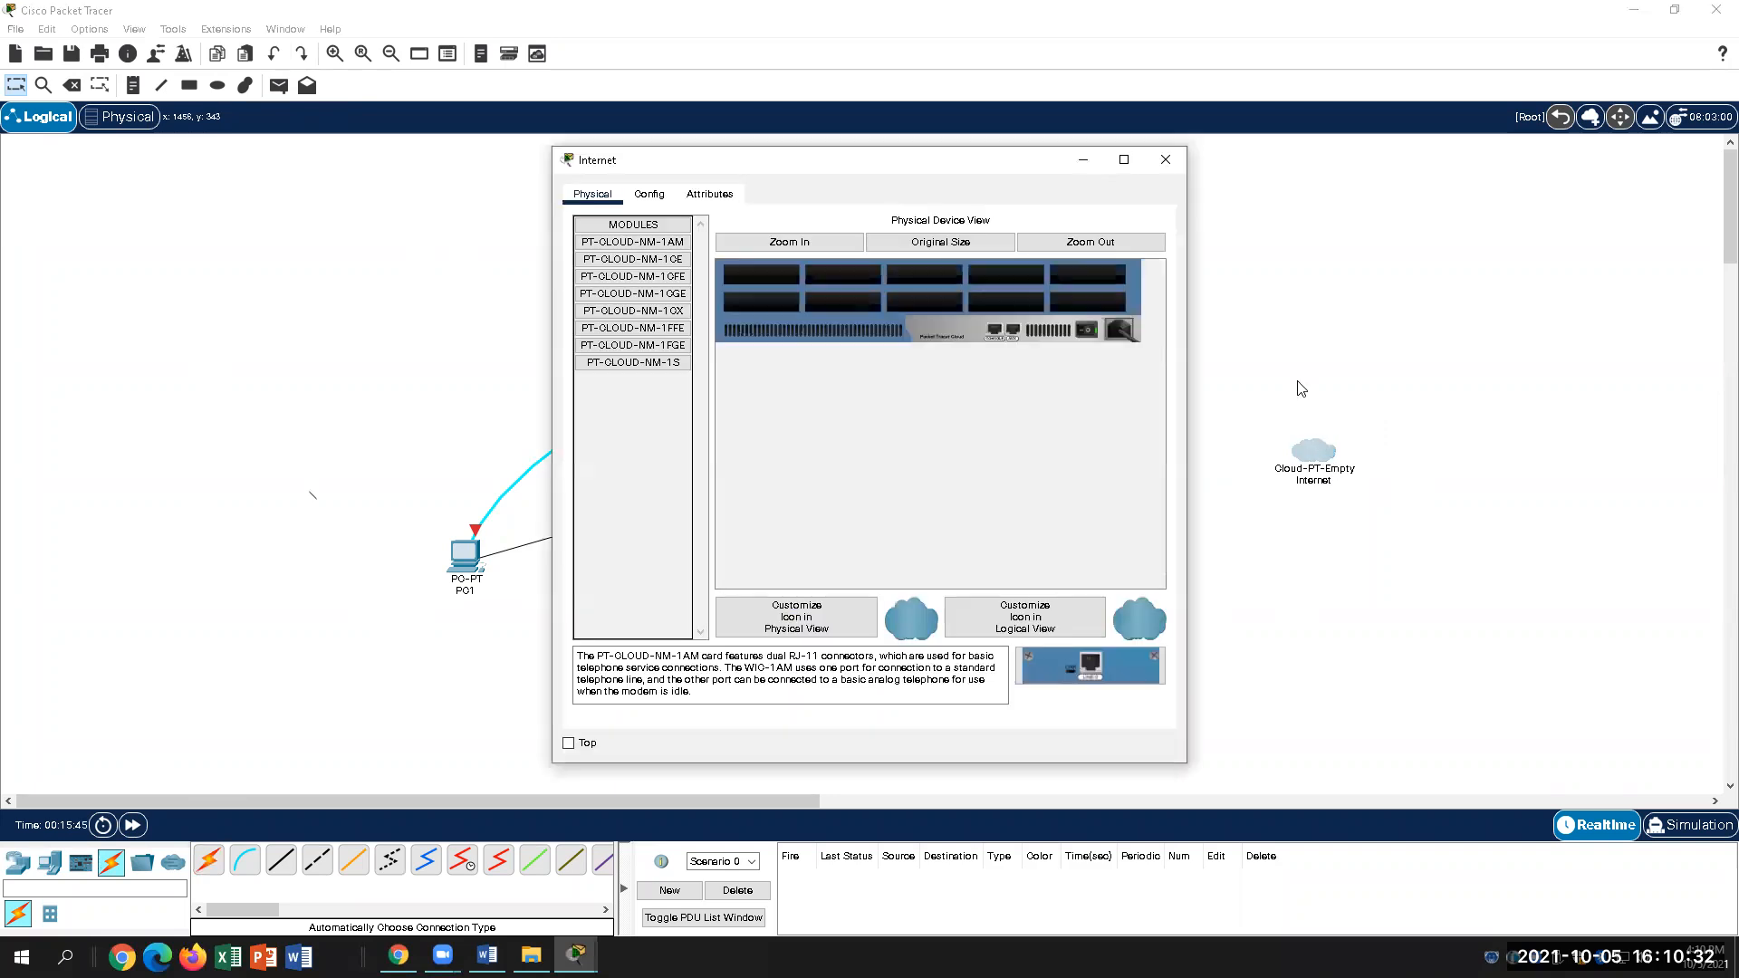
pyautogui.click(1165, 159)
pyautogui.moveTo(1319, 454); pyautogui.dragTo(274, 901)
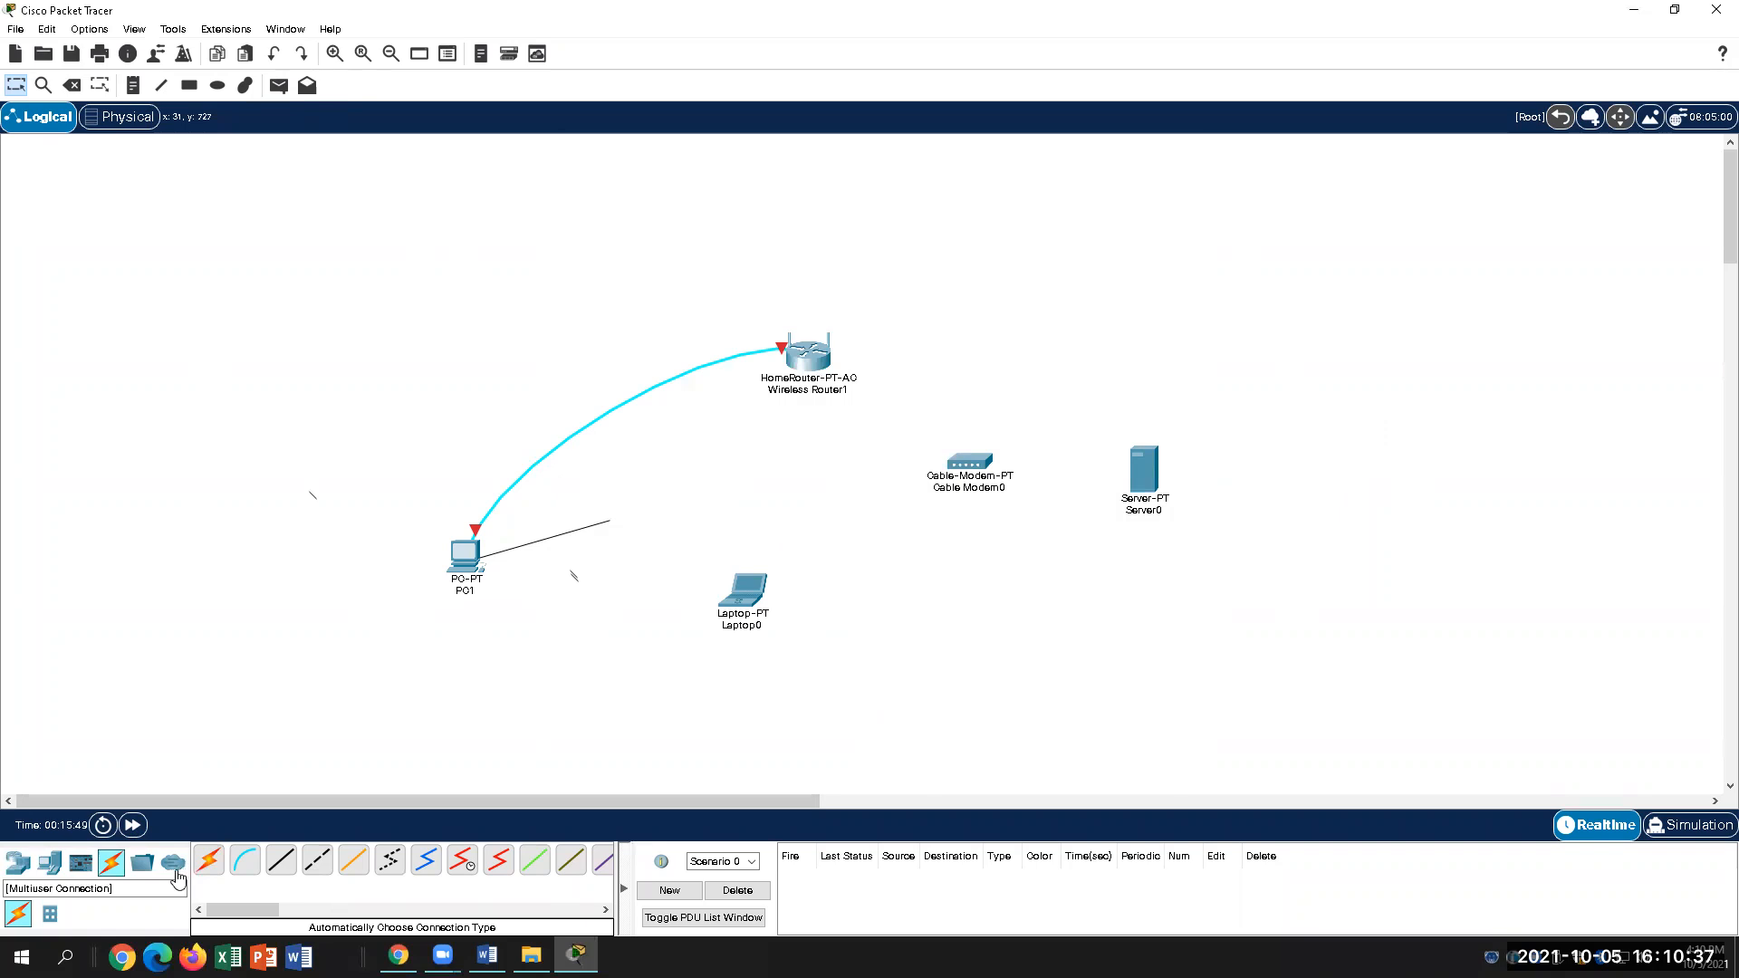
# Step: Place a PT-Cloud from WAN Emulation and move the new Cloud1 above Server0
pyautogui.click(50, 861)
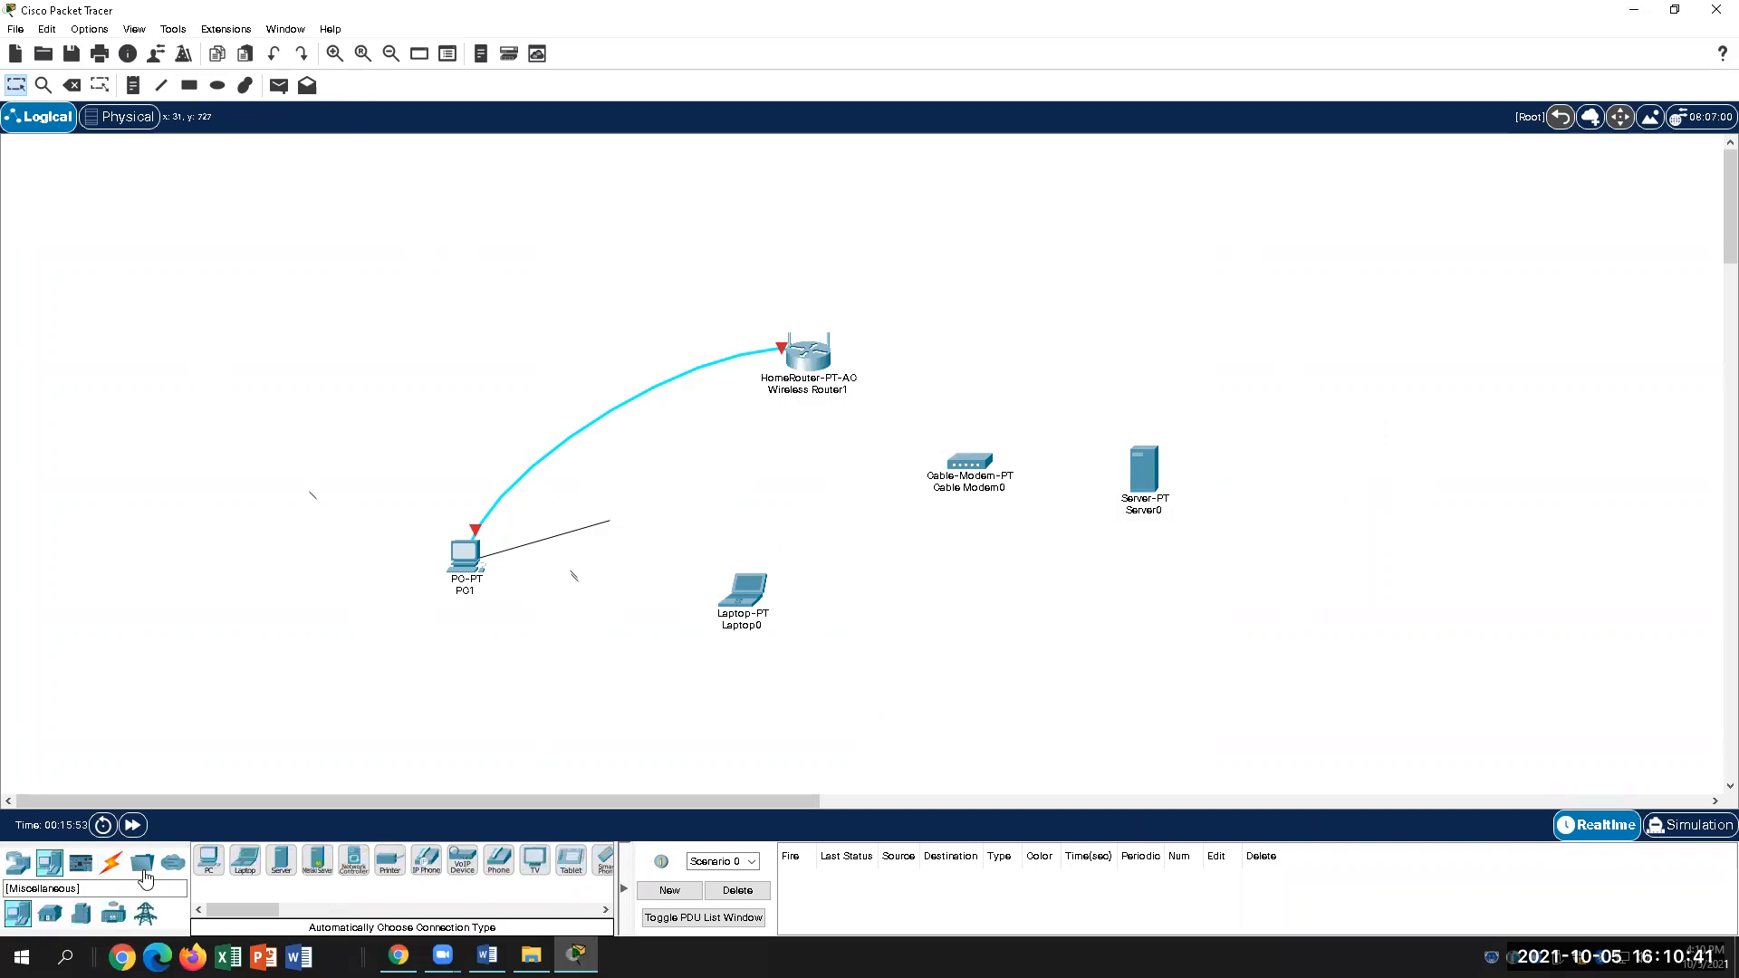
pyautogui.moveTo(260, 922); pyautogui.dragTo(186, 911)
pyautogui.click(173, 863)
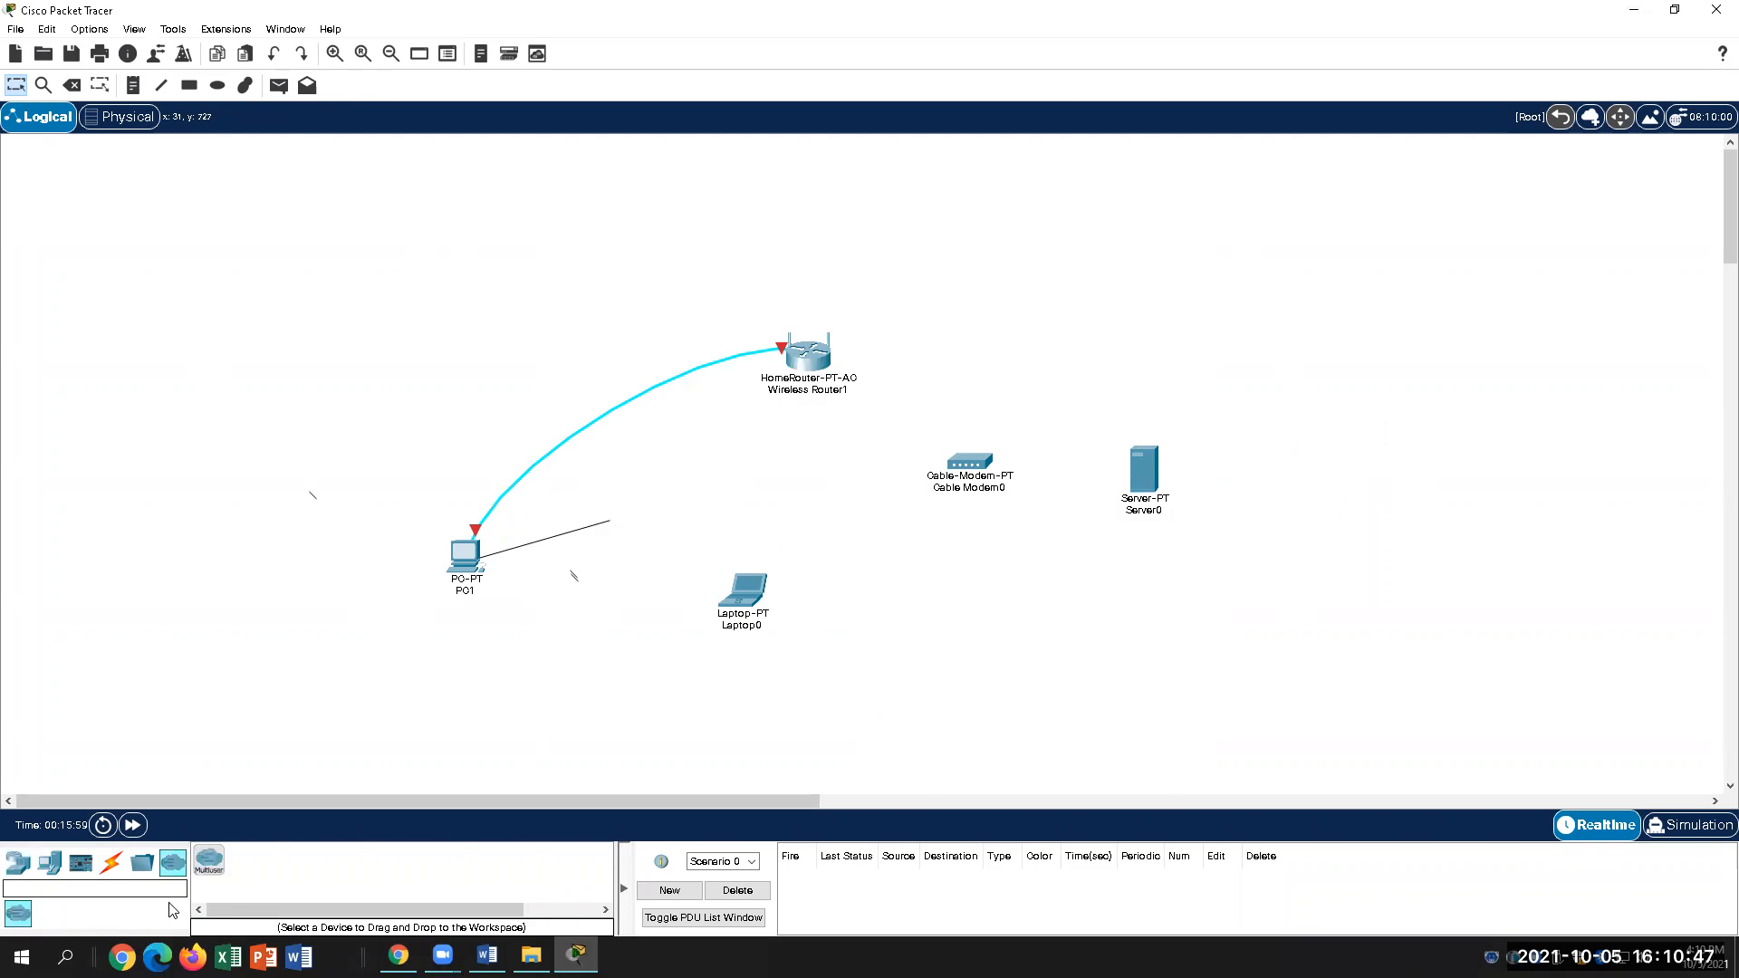
pyautogui.click(19, 864)
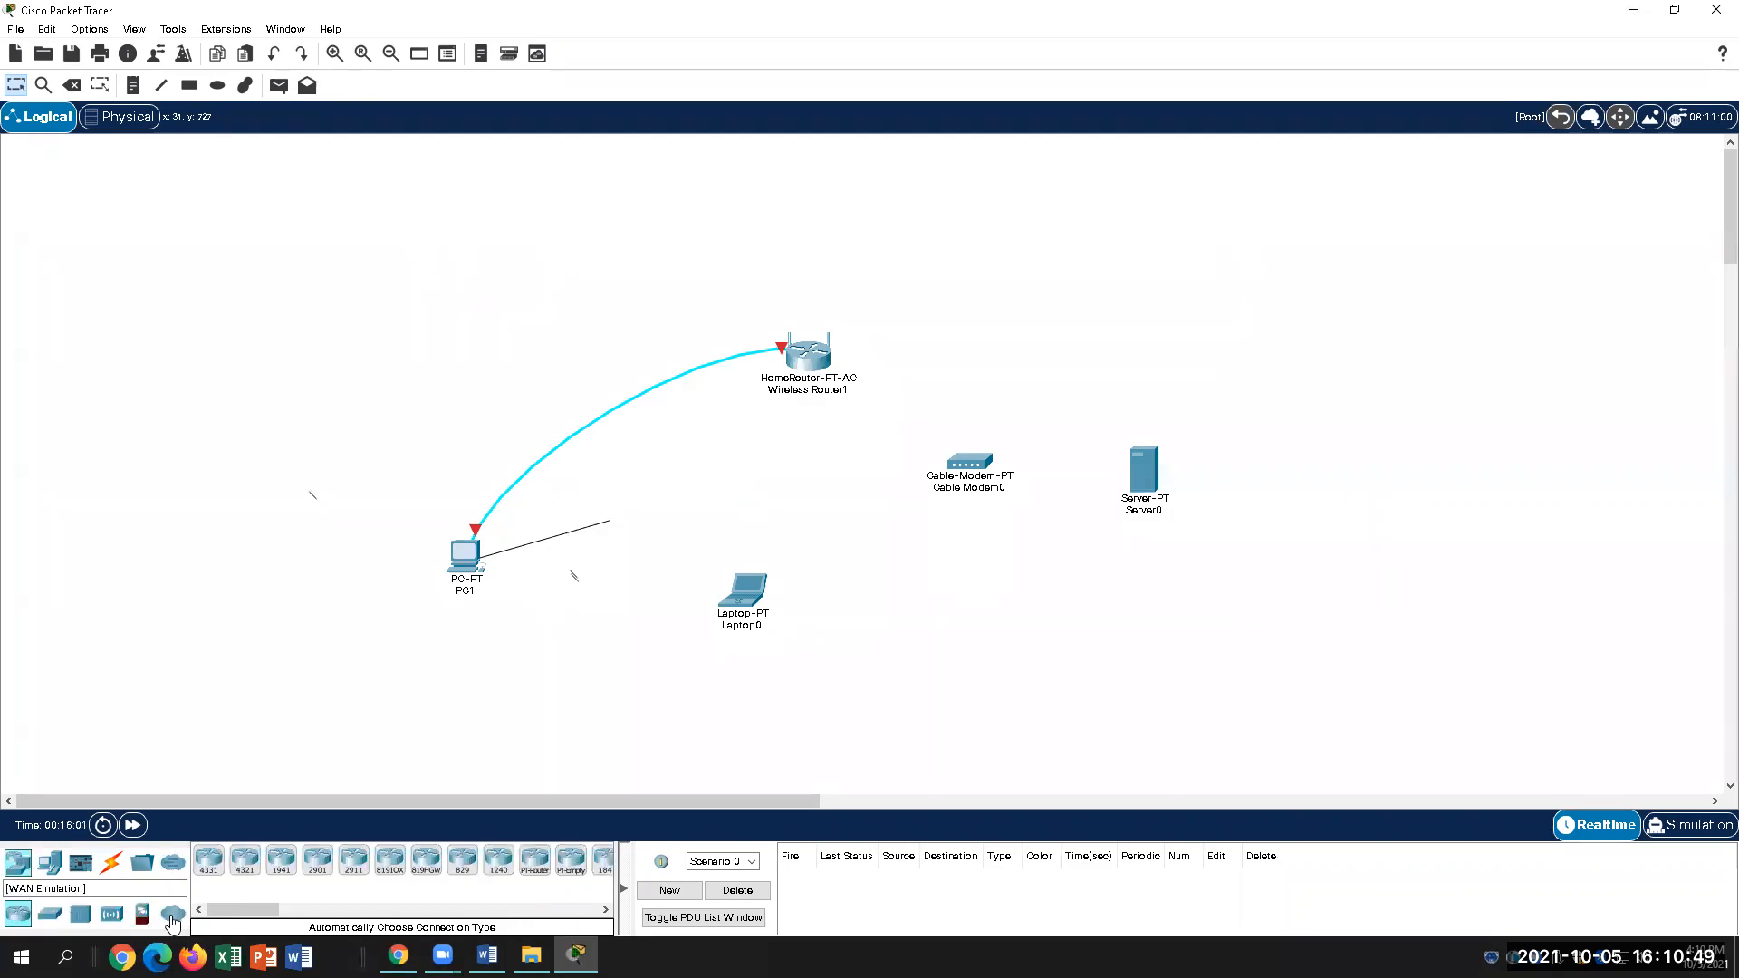
pyautogui.click(173, 921)
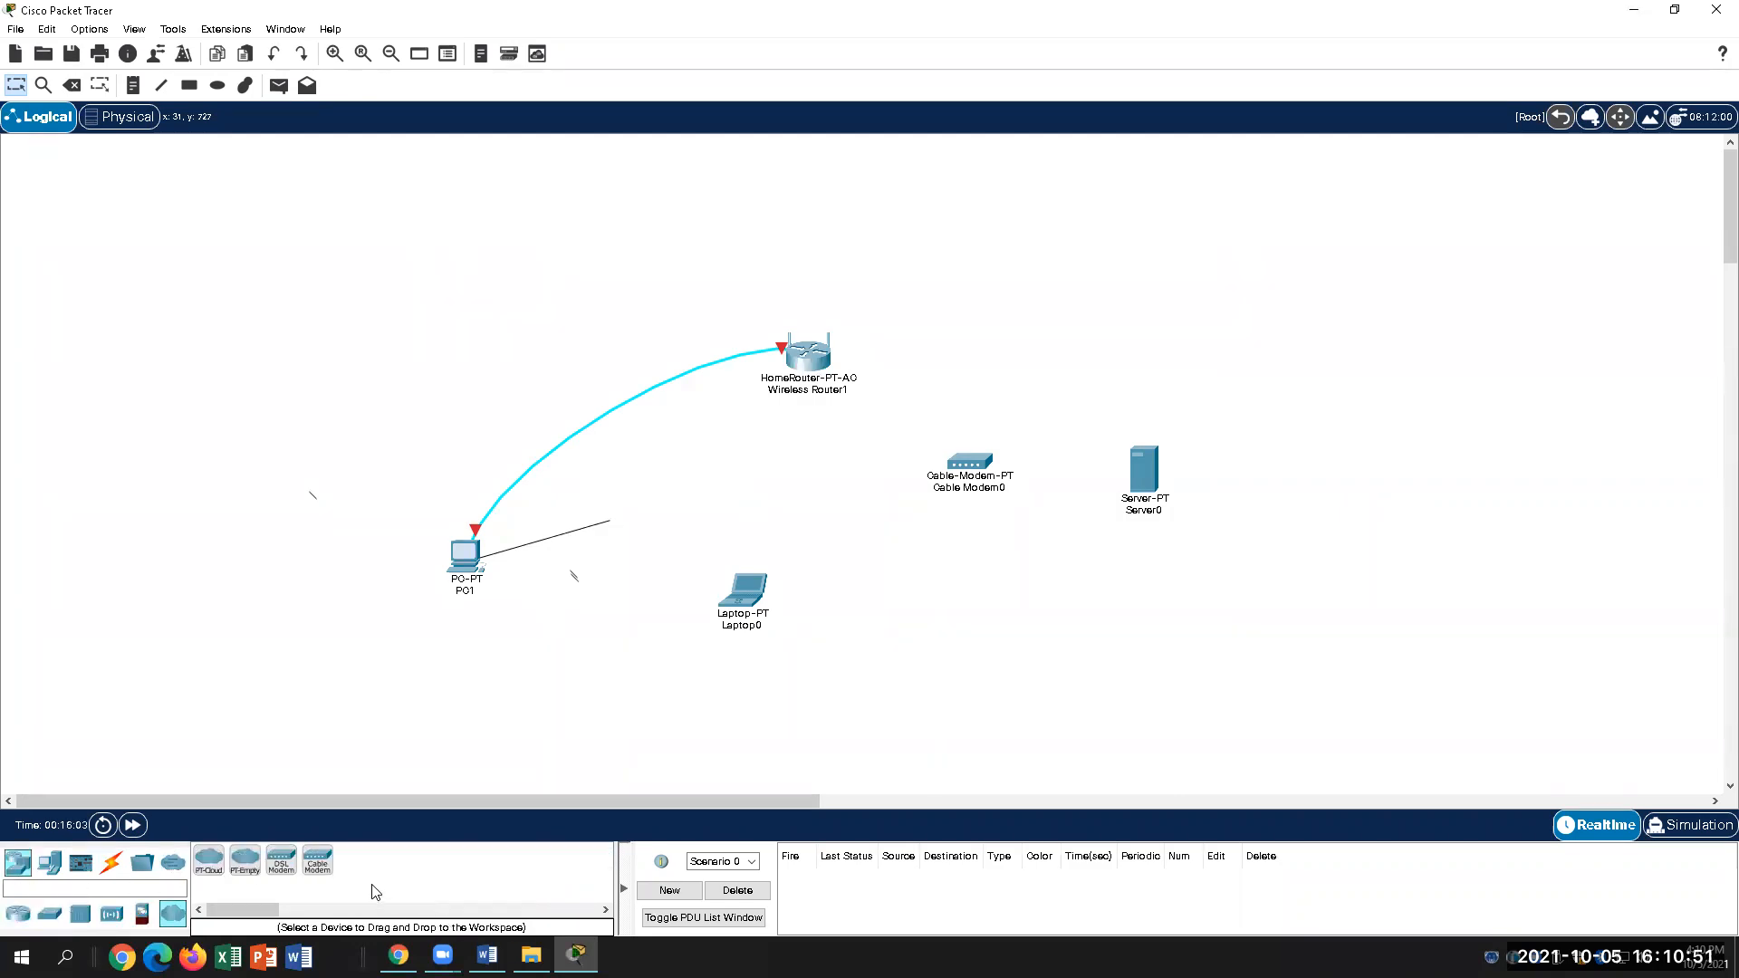
pyautogui.click(209, 861)
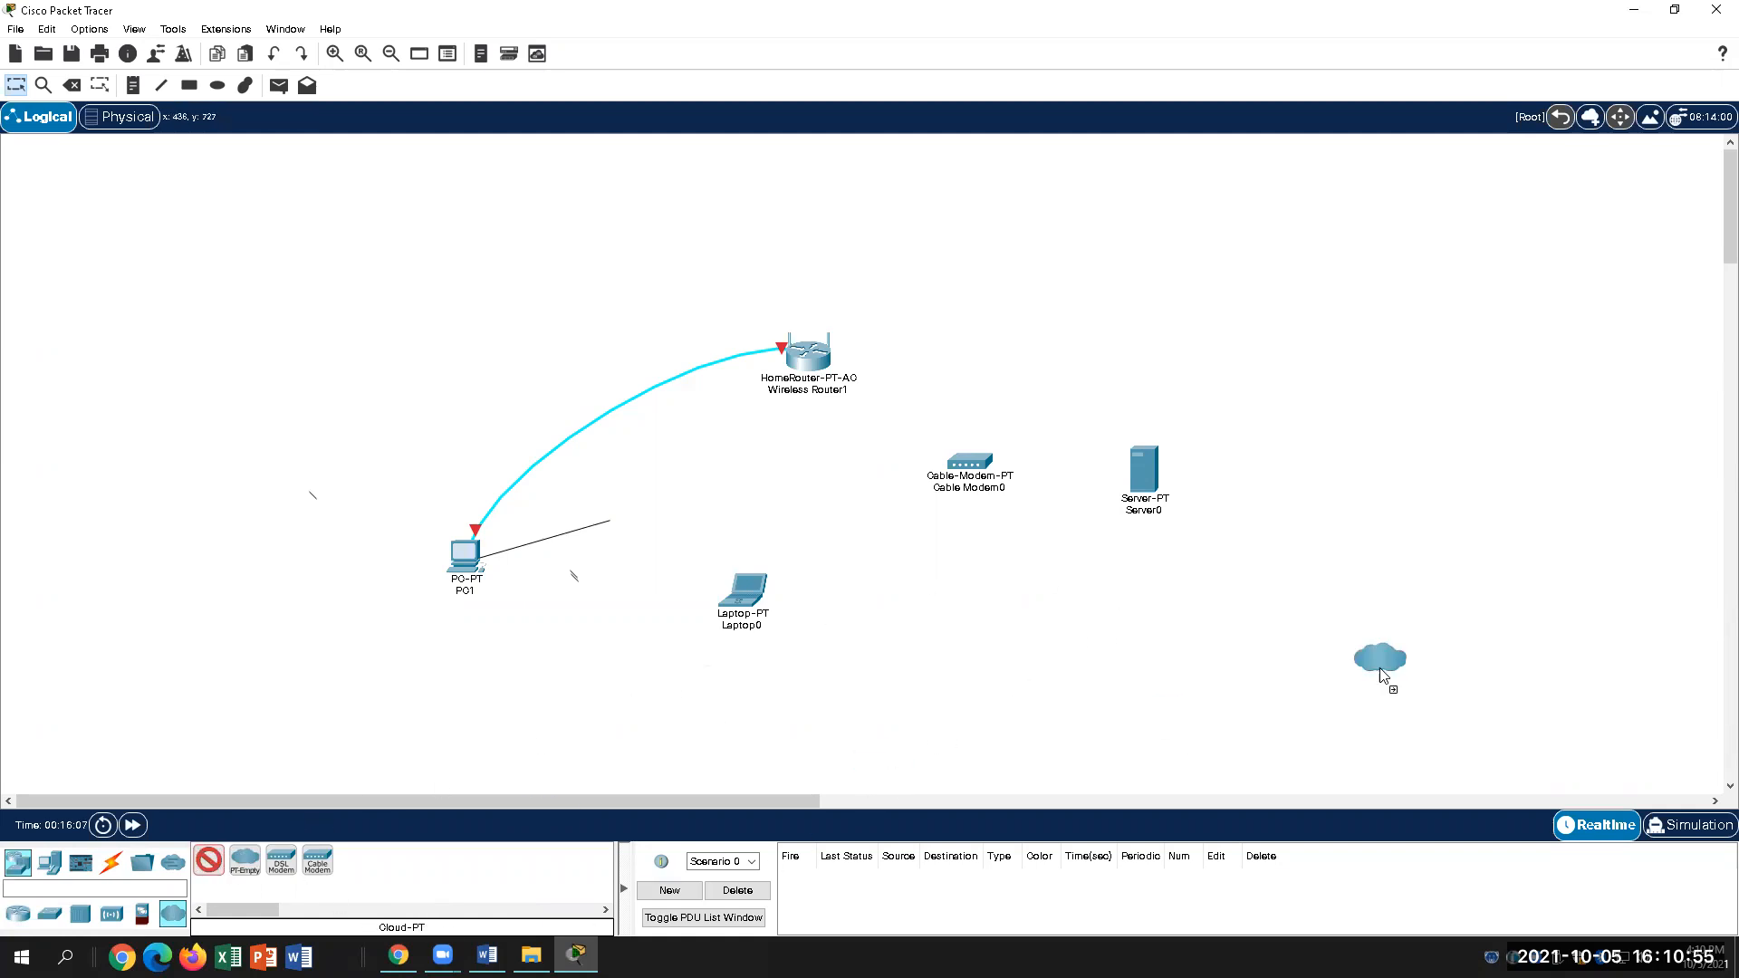
pyautogui.click(1348, 521)
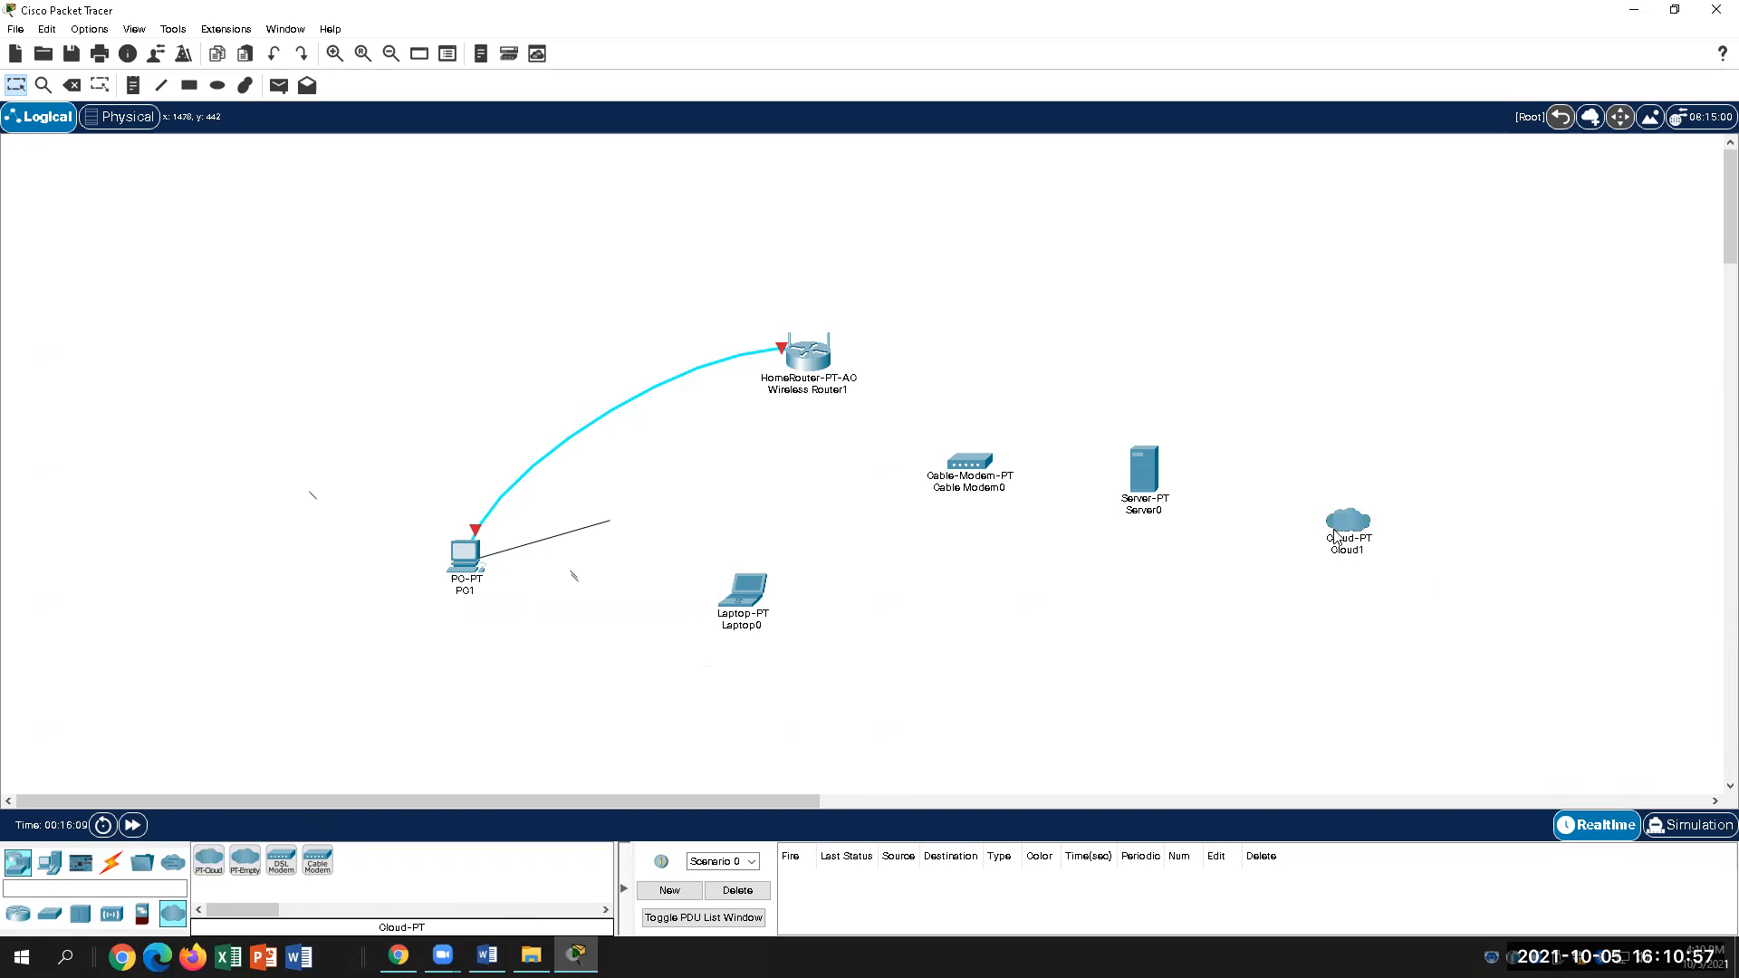
pyautogui.moveTo(1346, 524); pyautogui.dragTo(1104, 317)
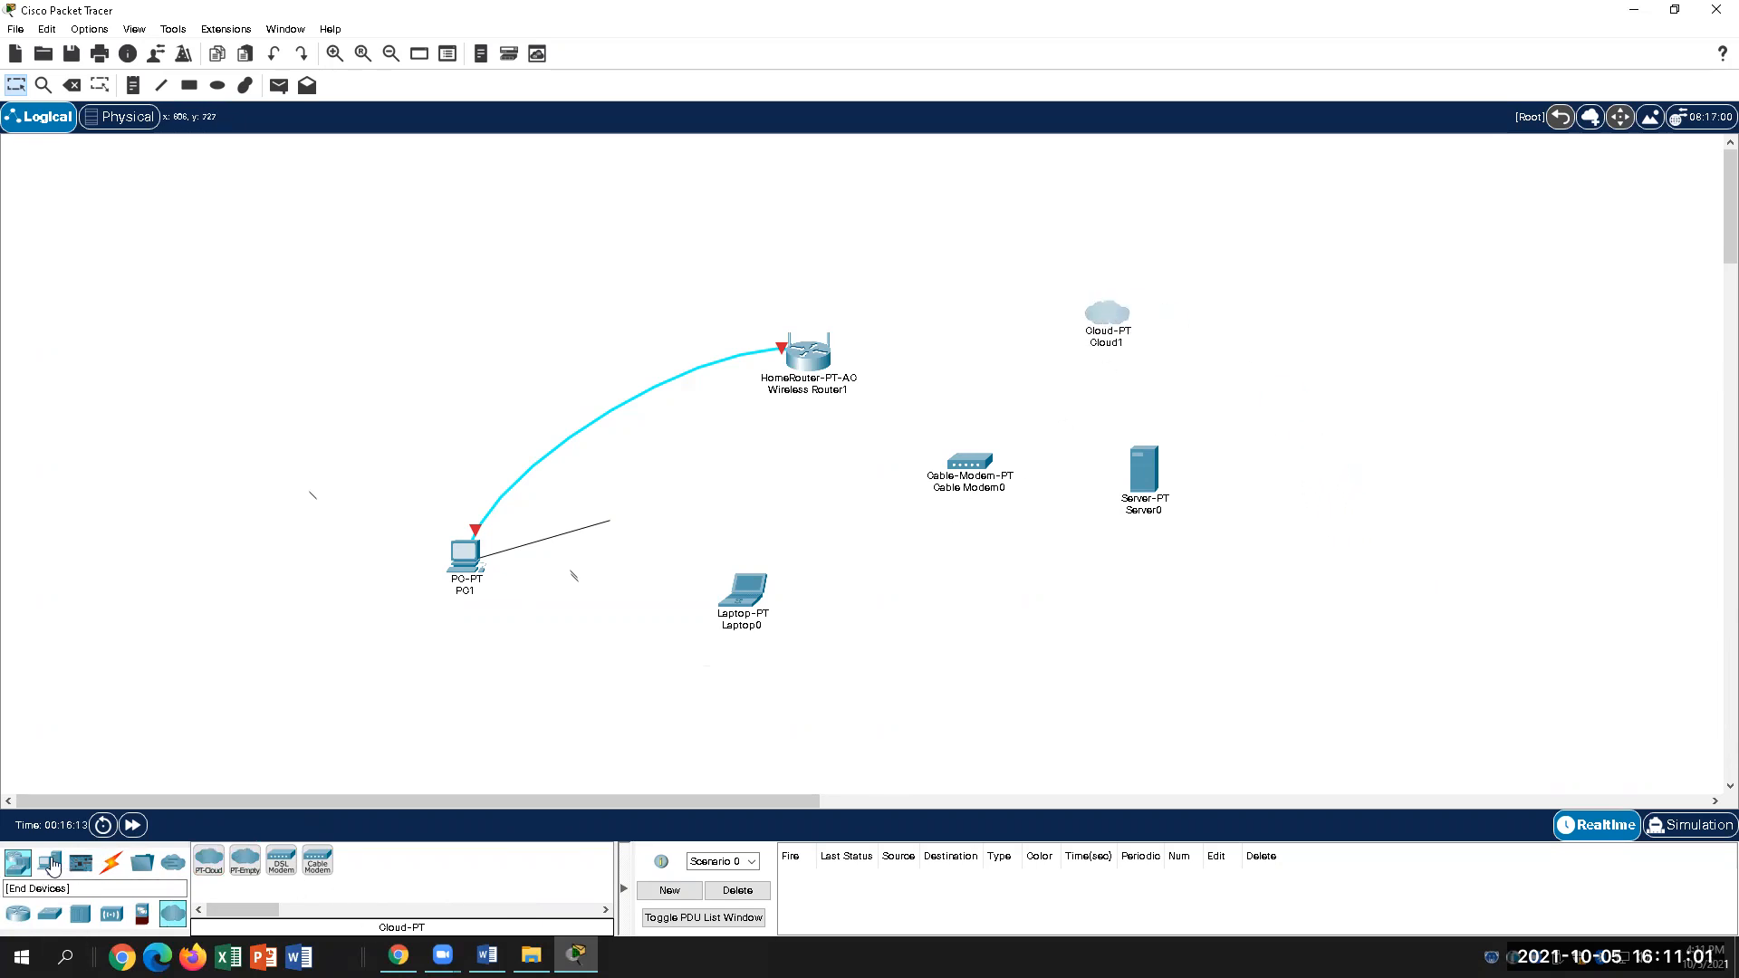
pyautogui.click(111, 863)
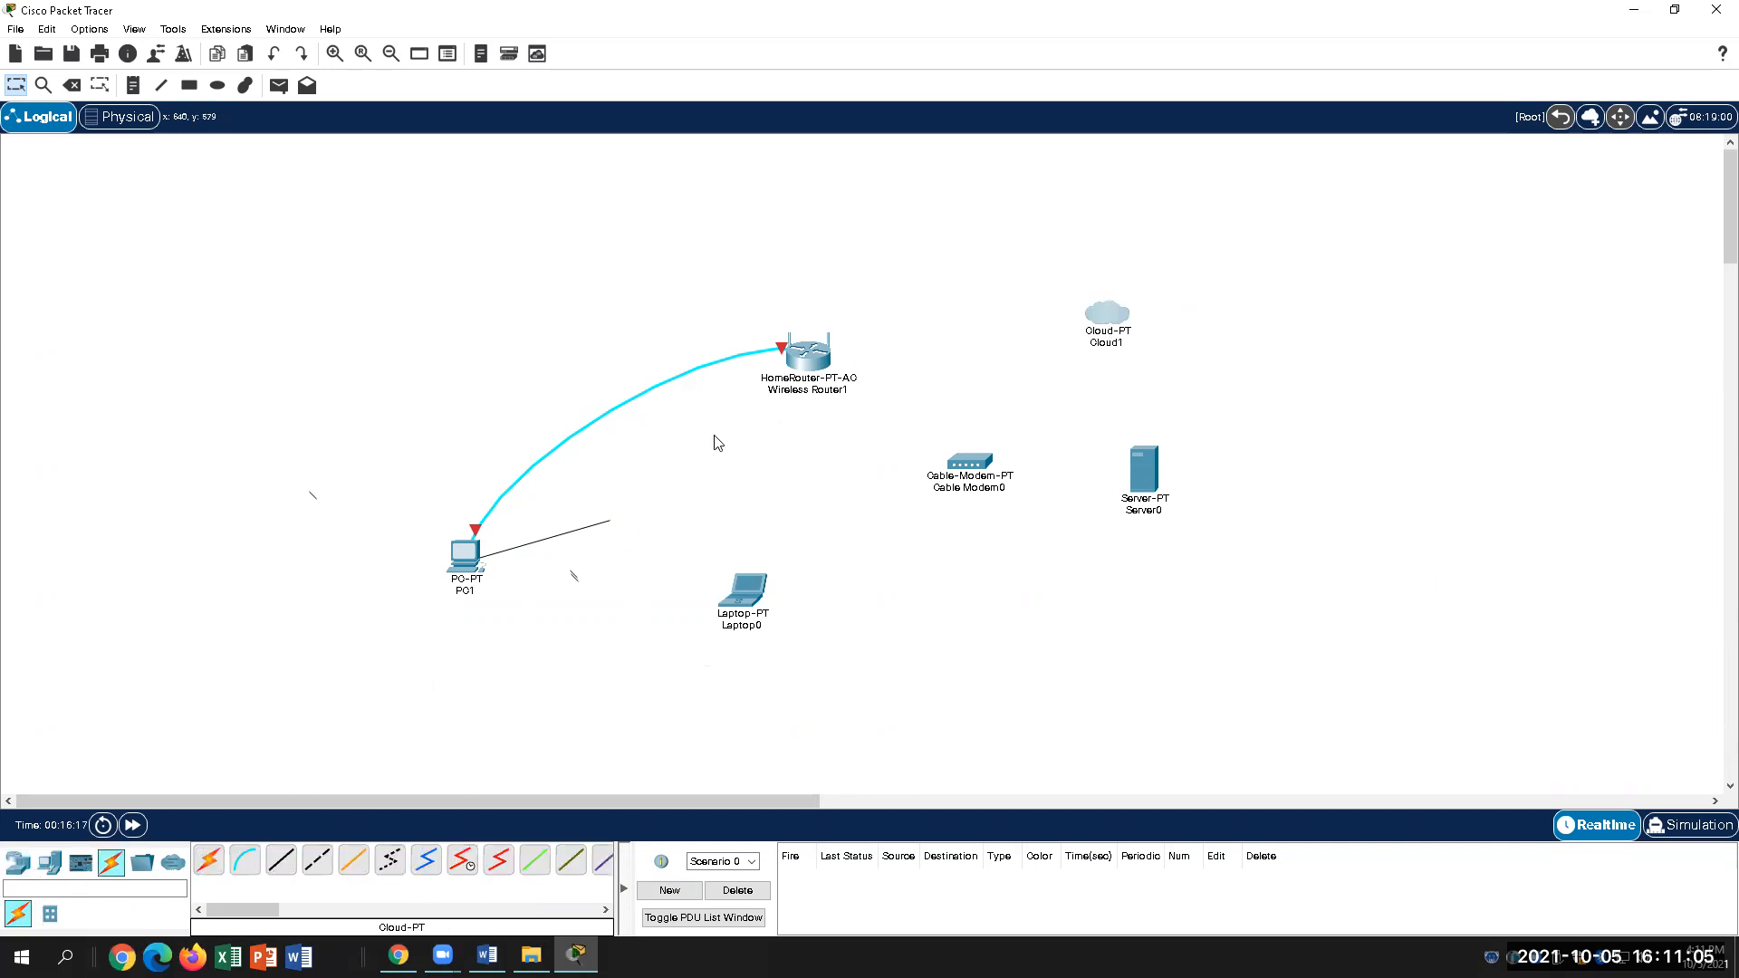
# Step: Coax Cable Modem0's Port 0 to Cloud1's Coaxial7 port after Serial0 is rejected as incompatible
pyautogui.click(430, 878)
pyautogui.click(987, 463)
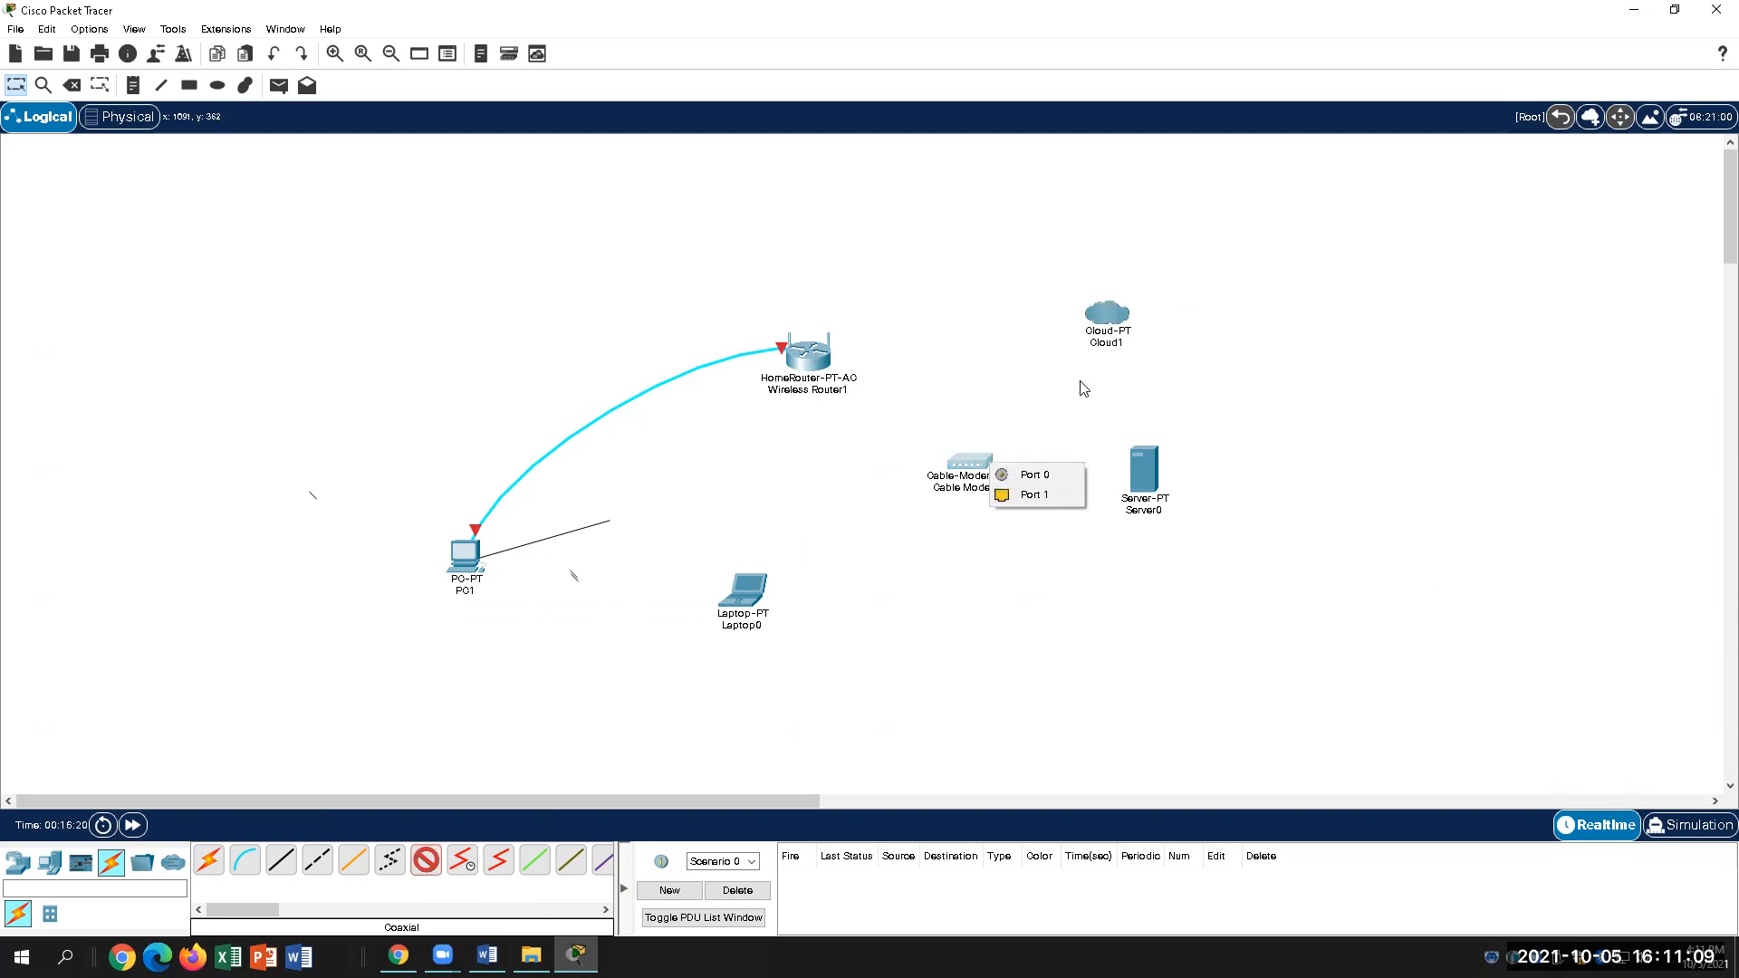
pyautogui.click(1042, 469)
pyautogui.click(1139, 303)
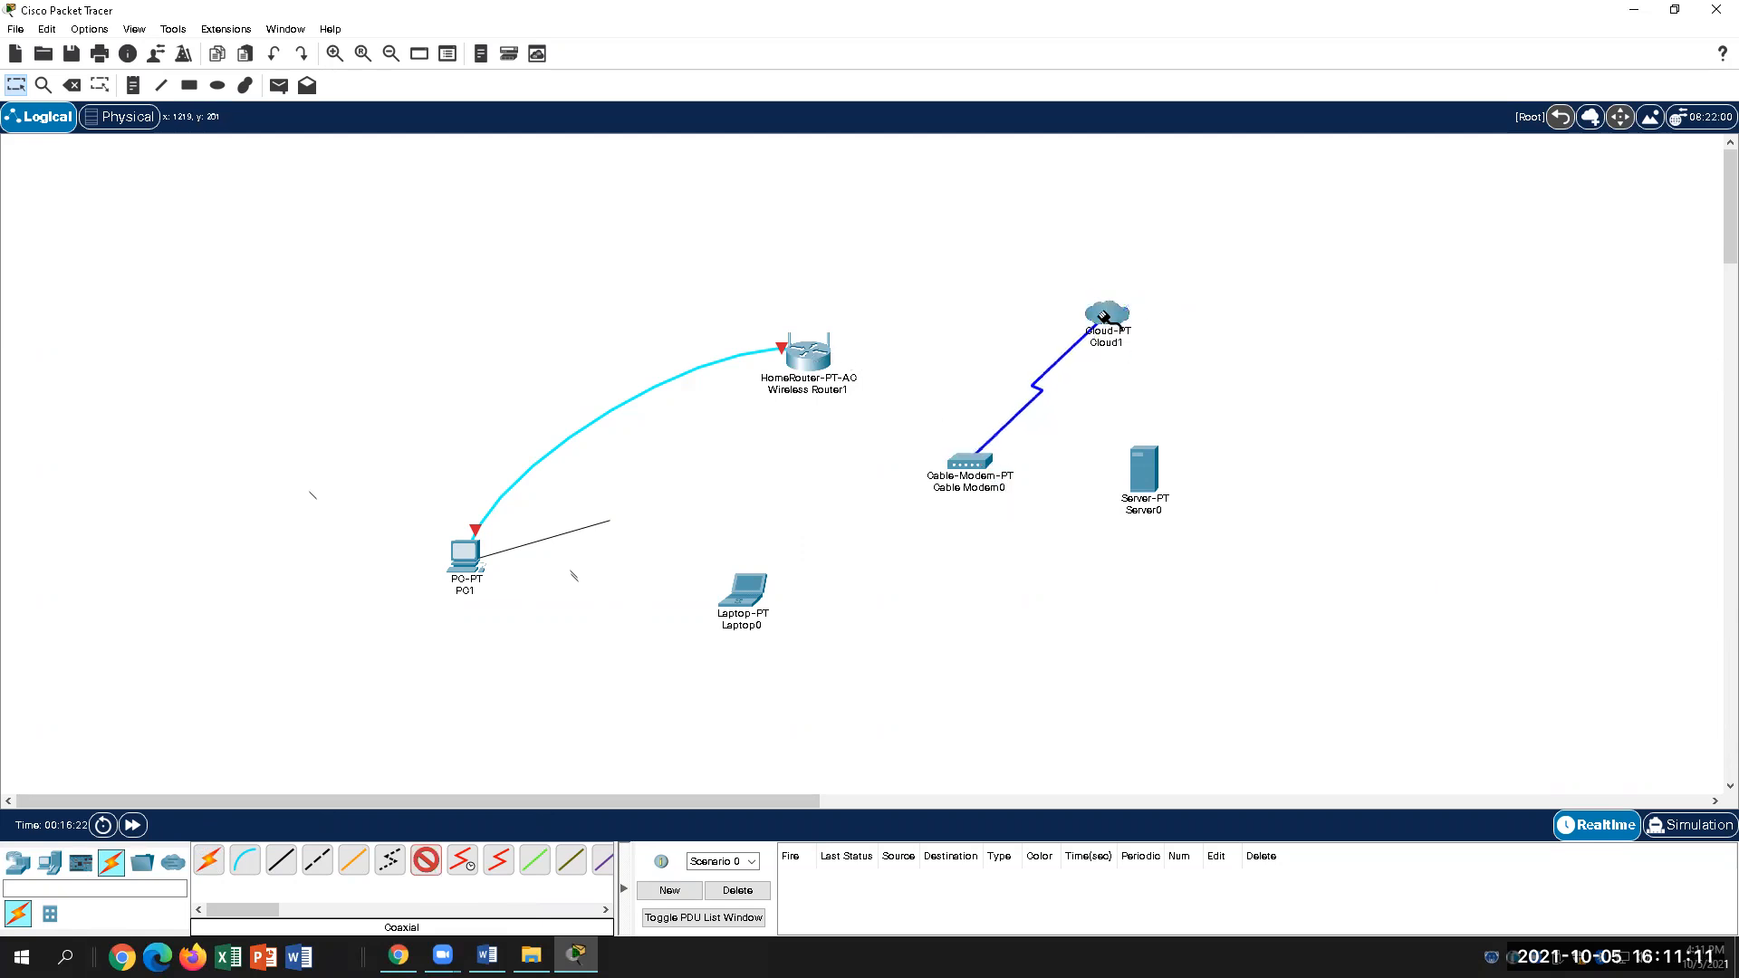
pyautogui.click(1106, 319)
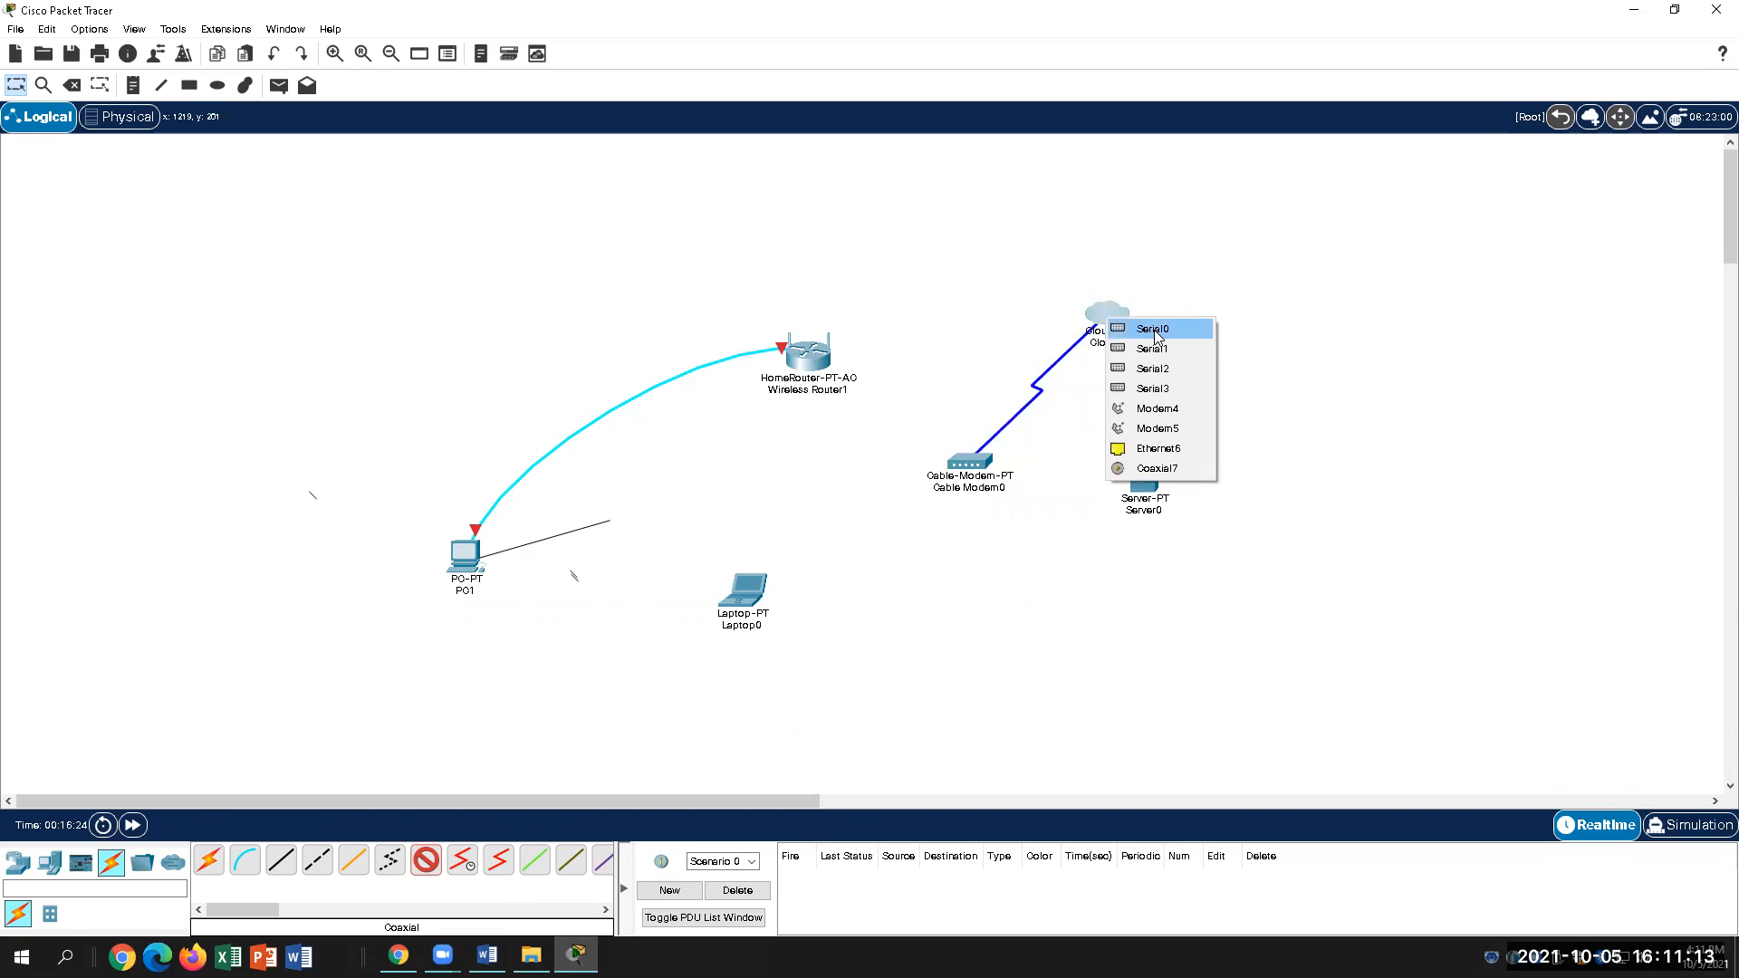
pyautogui.click(1155, 329)
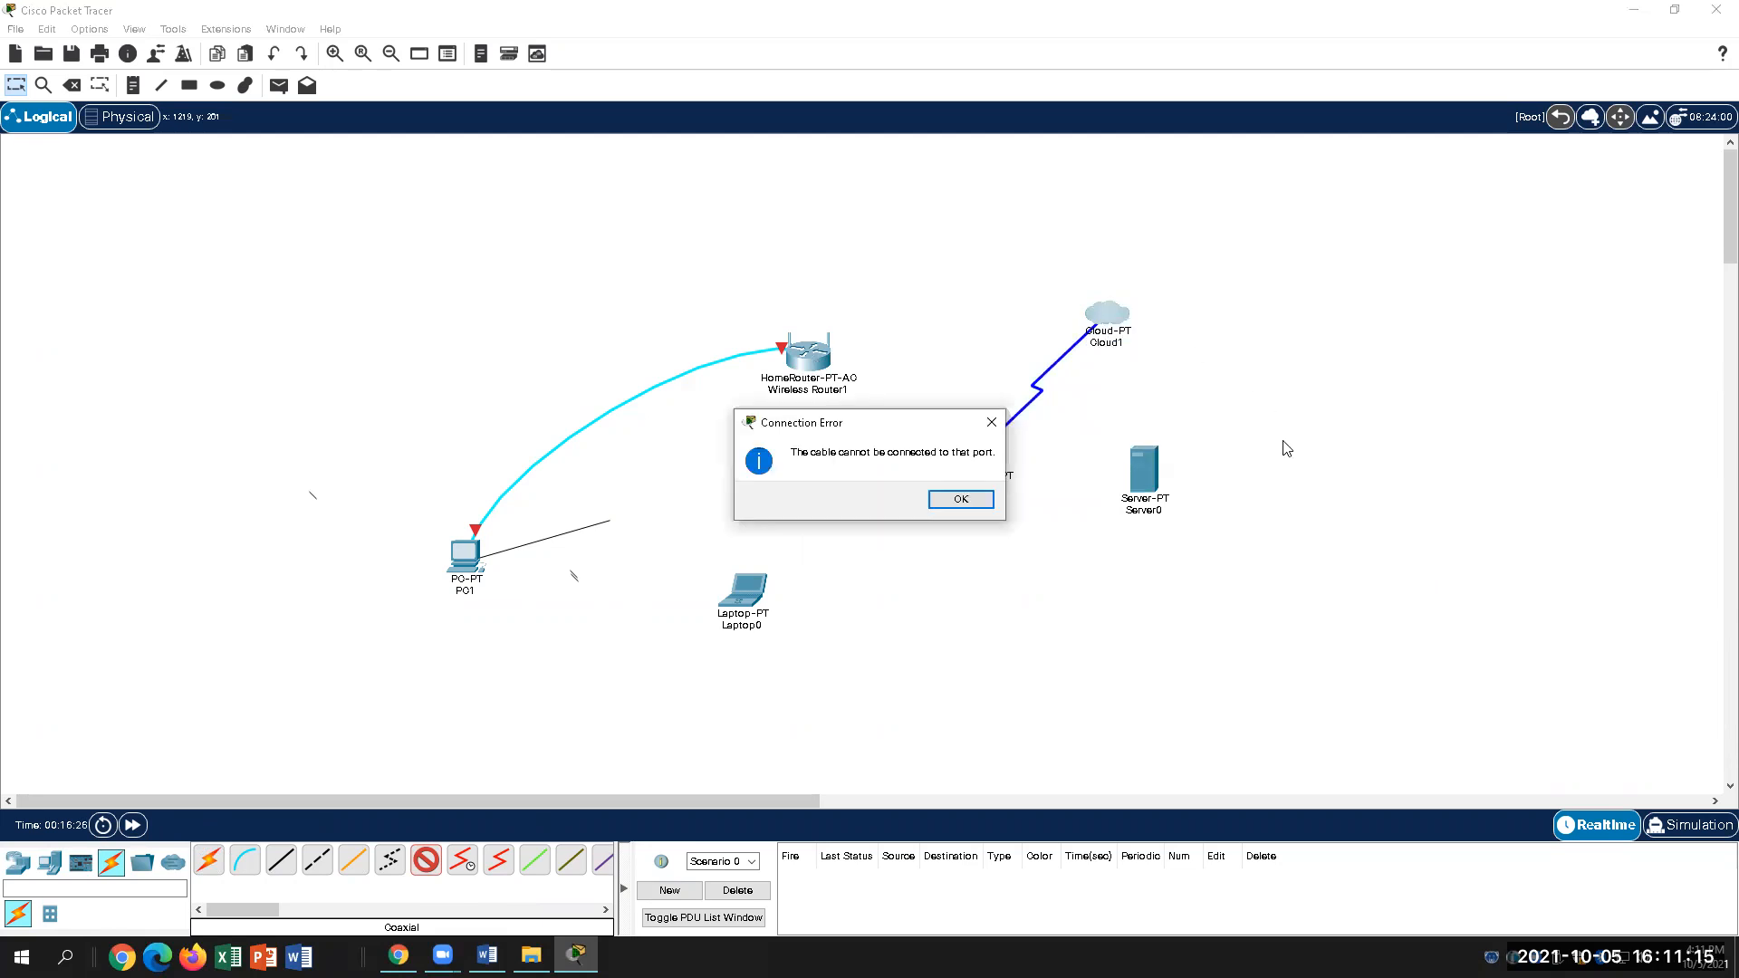
pyautogui.click(960, 501)
pyautogui.click(1123, 311)
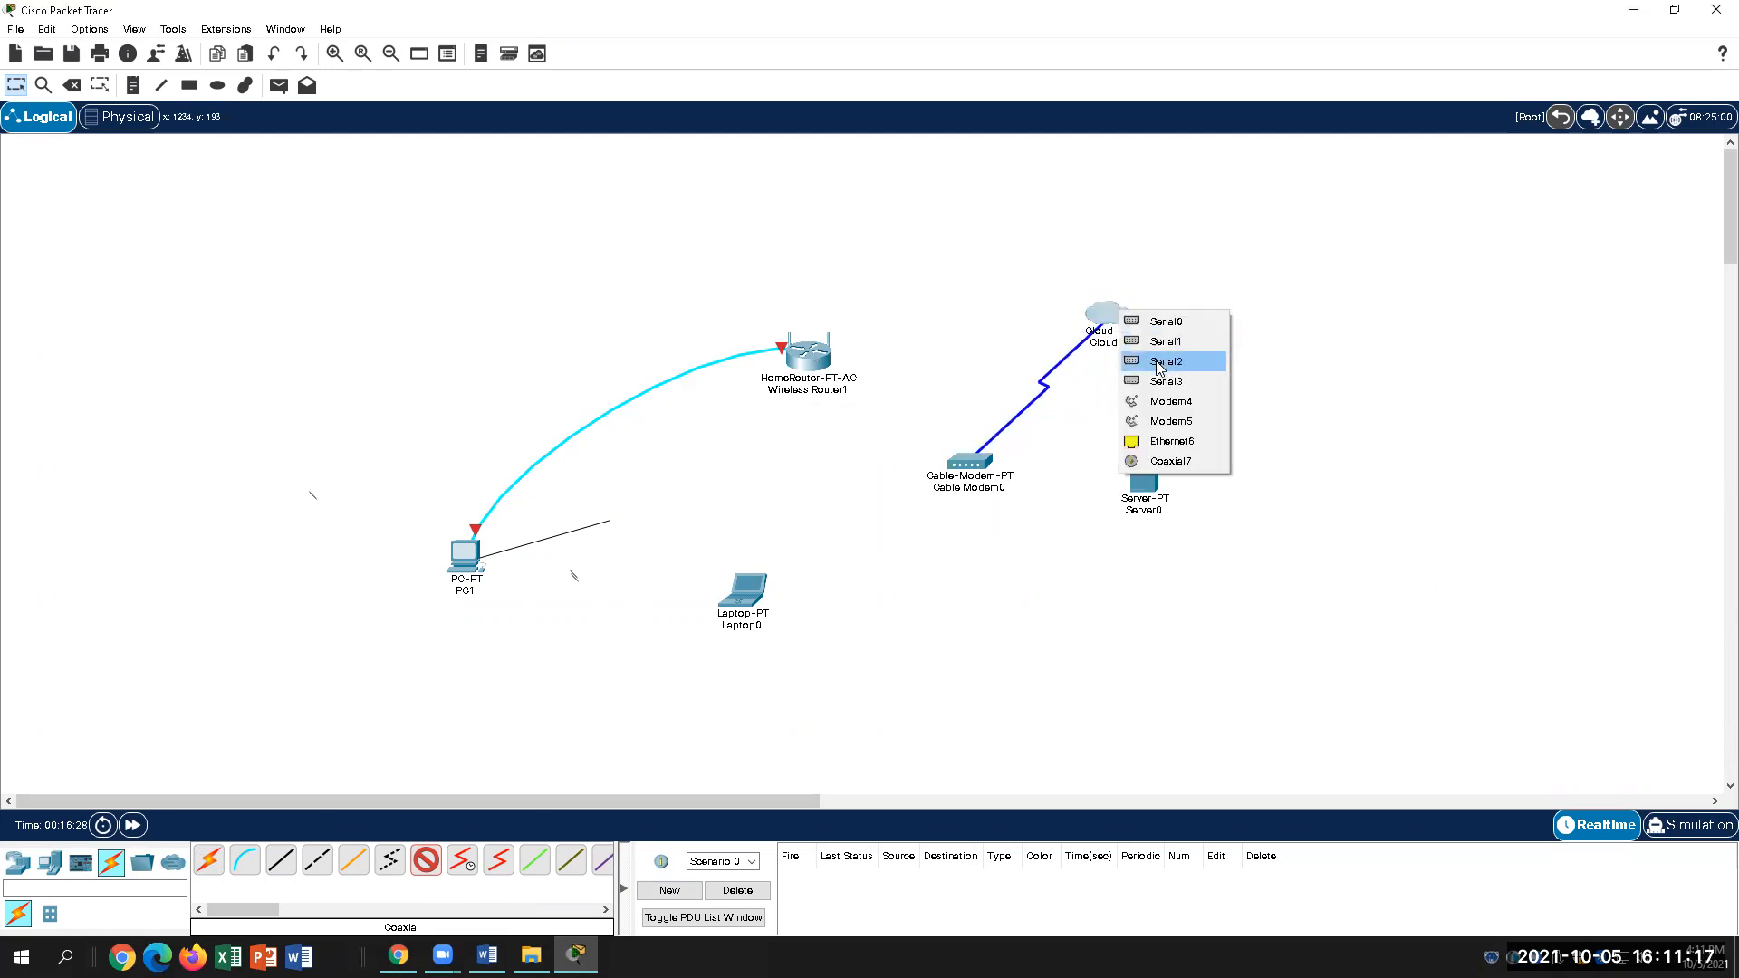
pyautogui.click(1171, 461)
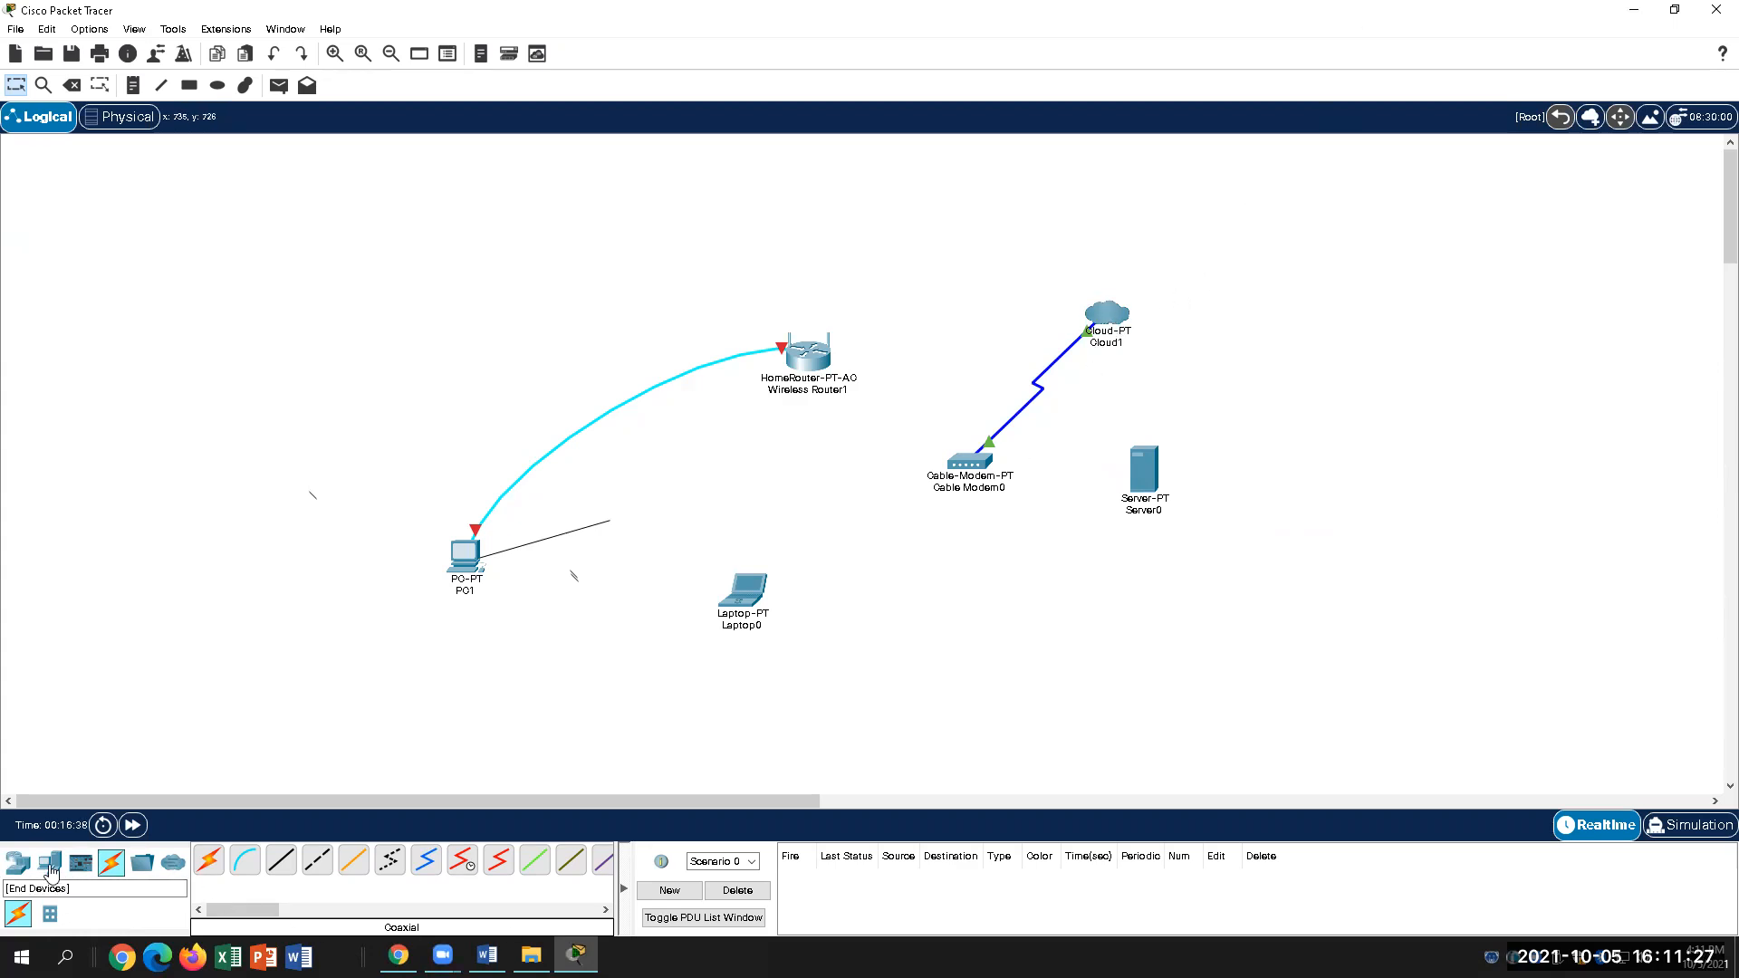
pyautogui.click(16, 868)
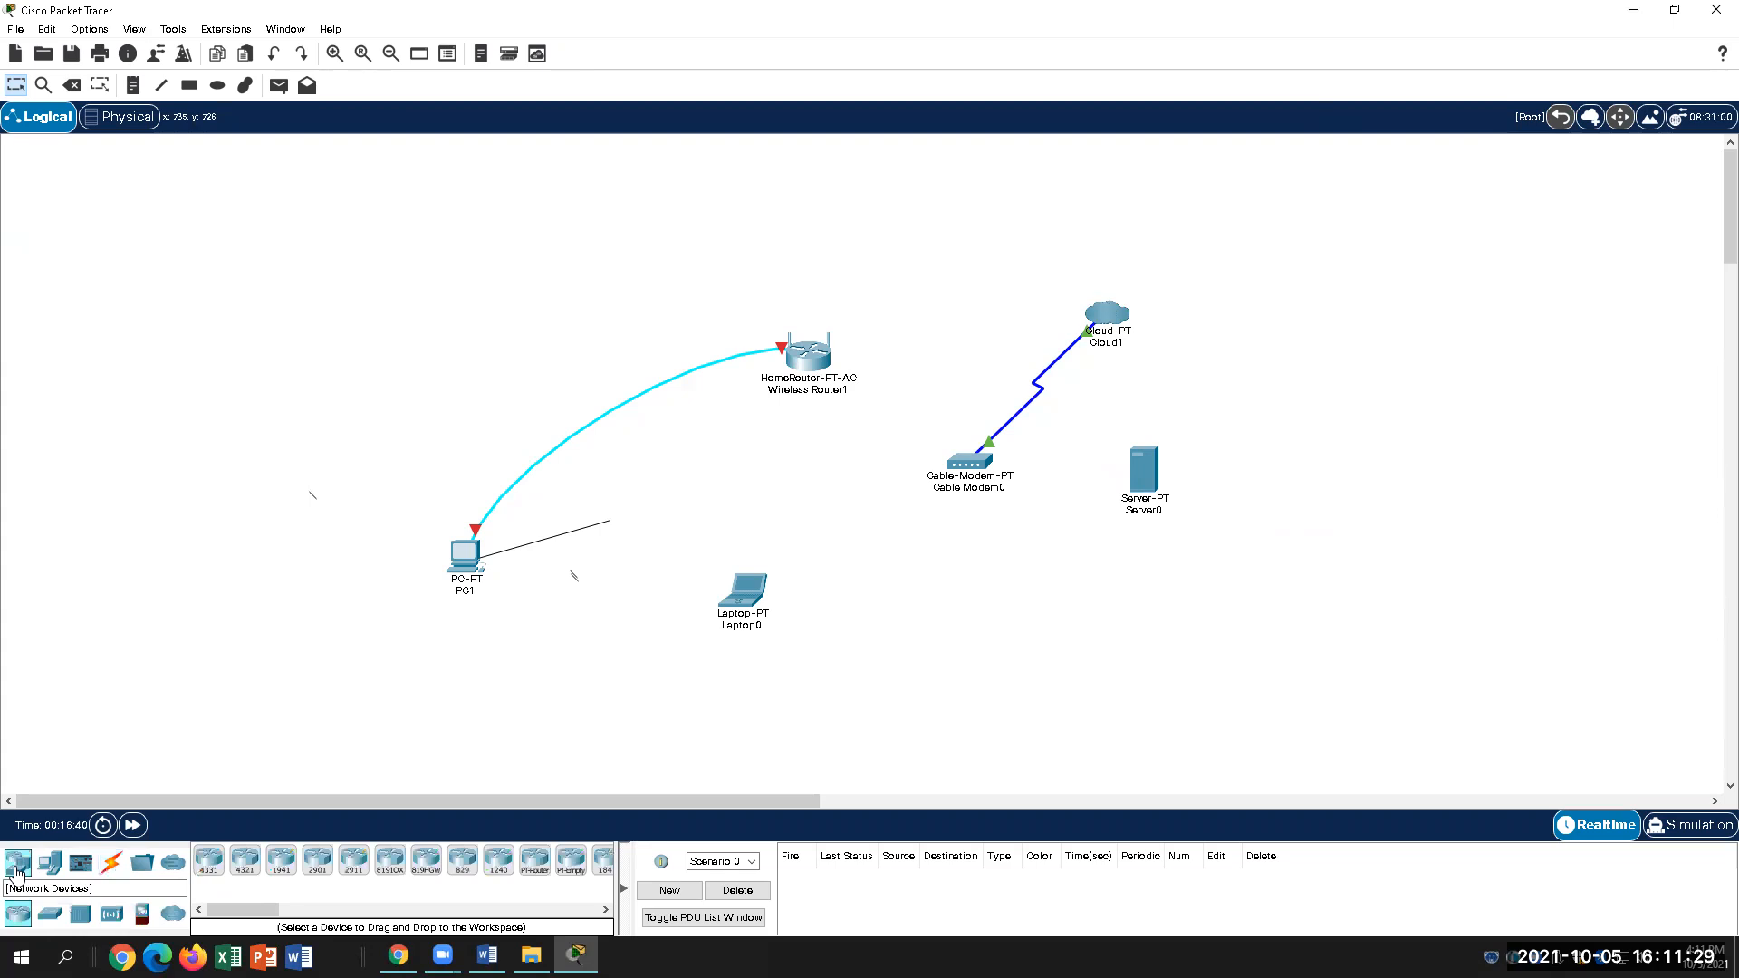
pyautogui.click(172, 915)
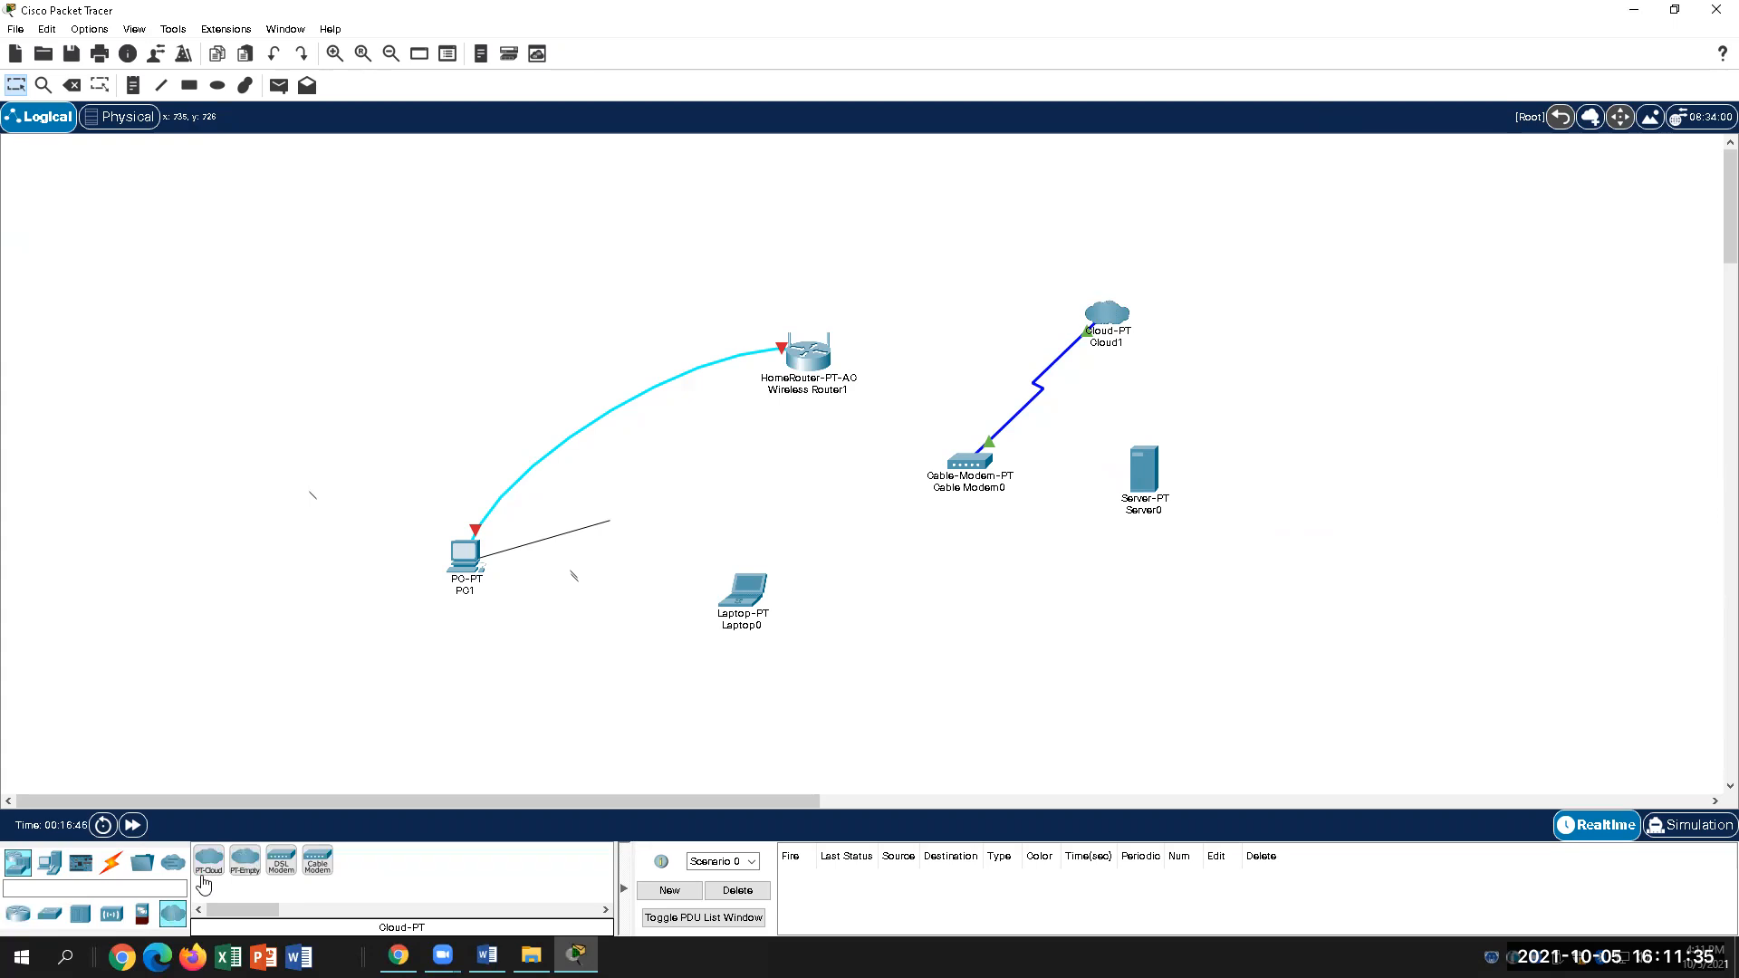
# Step: Open and close Cloud1's settings, then switch to the Word lab's topology diagram
pyautogui.click(1115, 312)
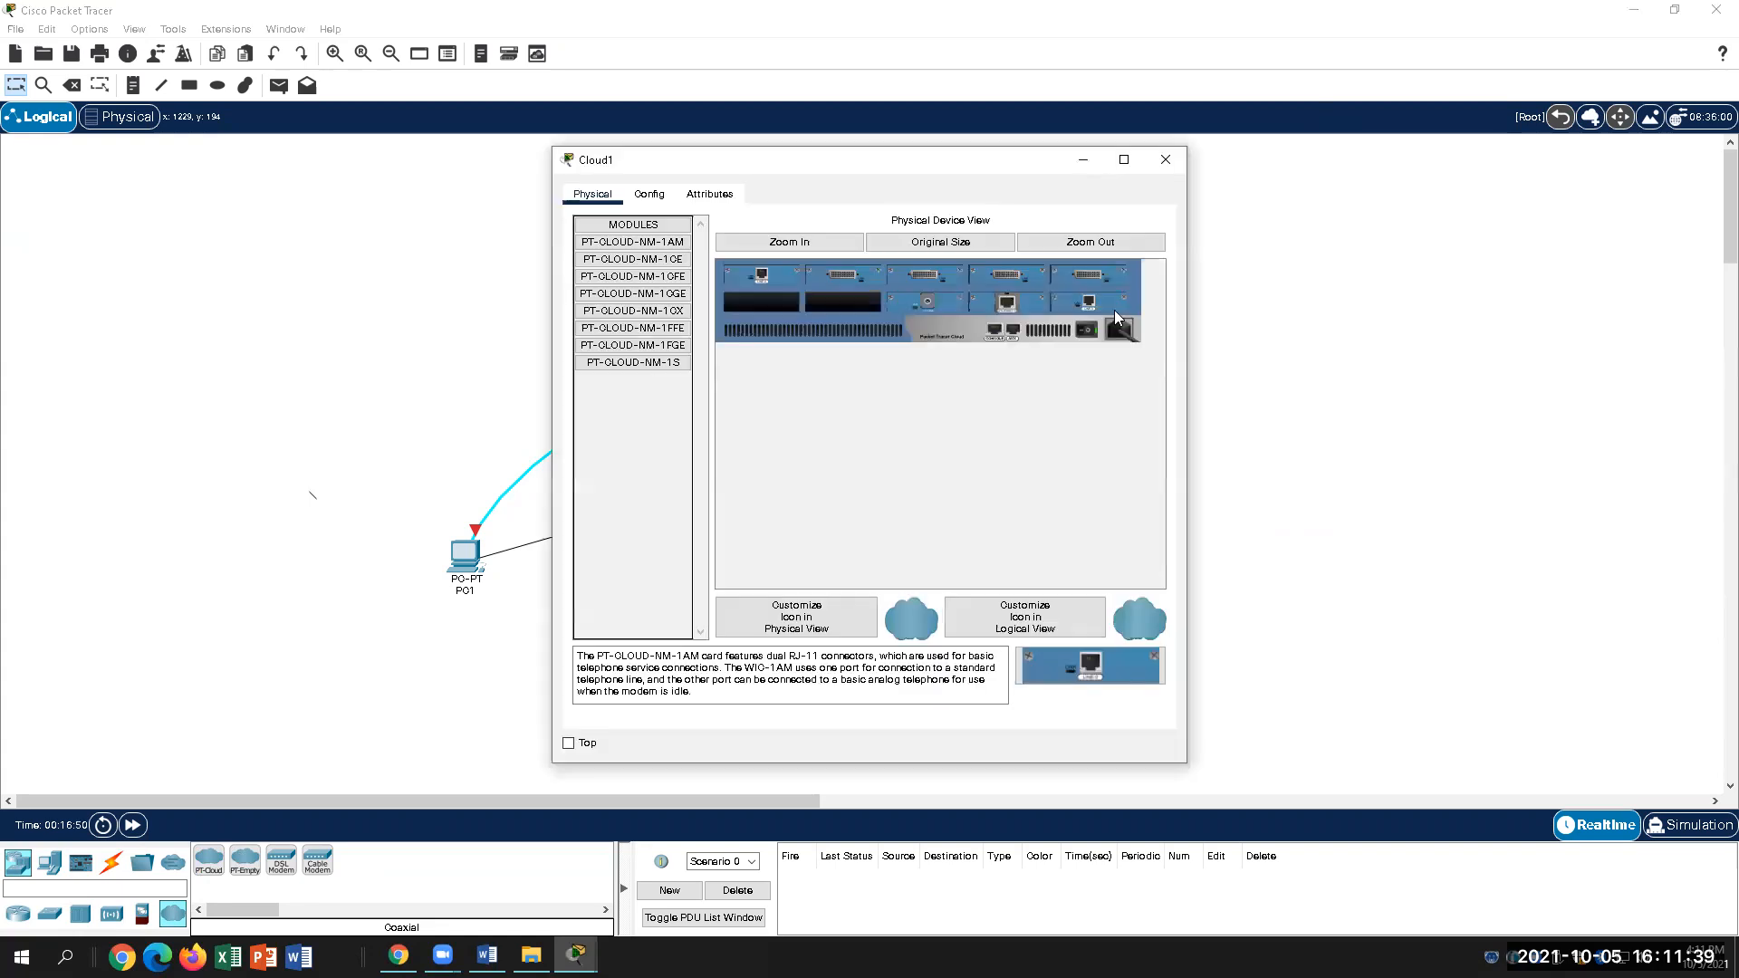
pyautogui.click(1169, 159)
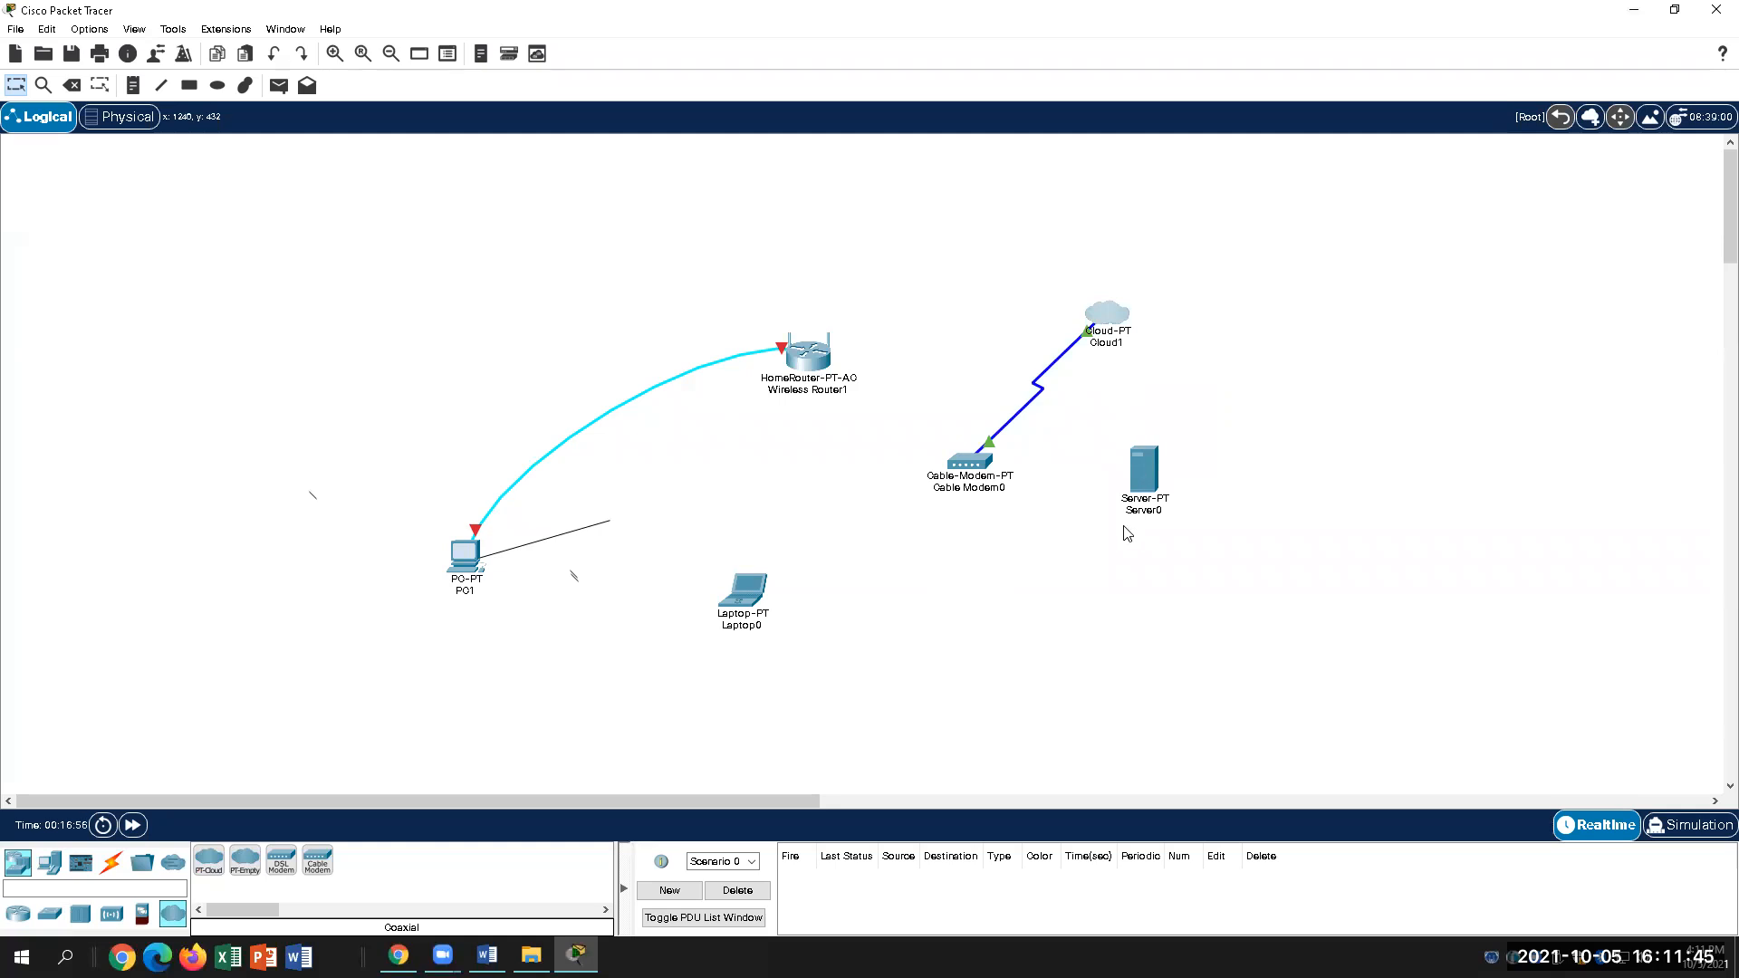
pyautogui.click(111, 862)
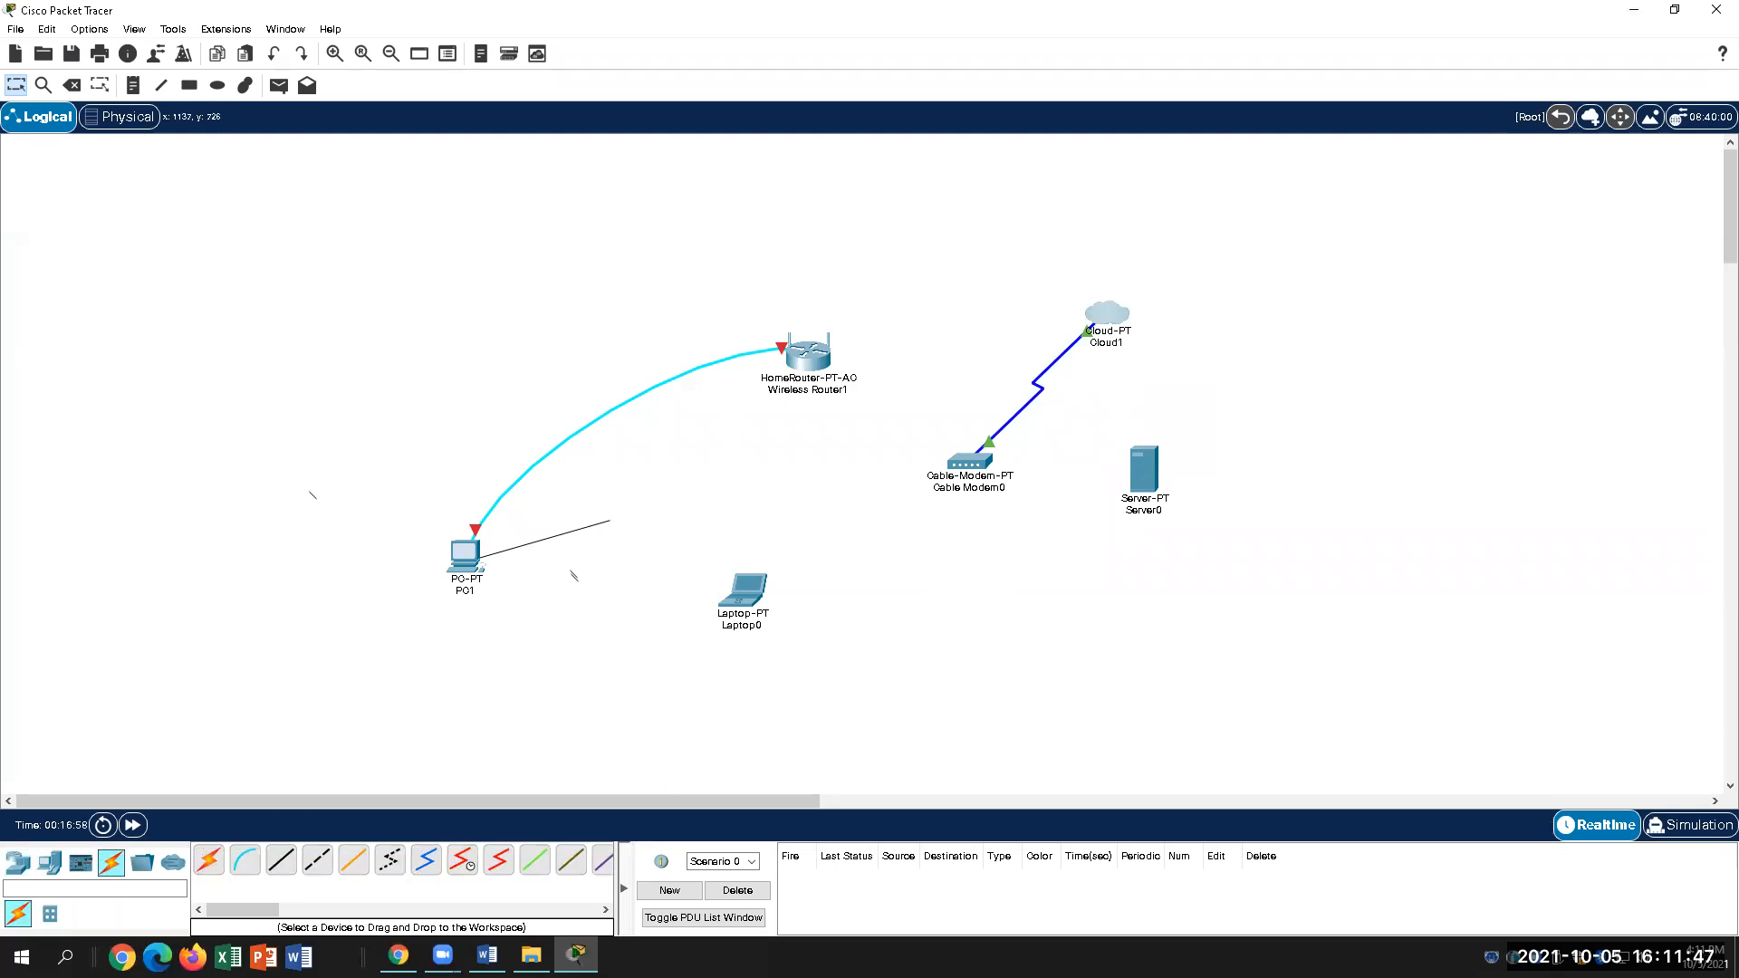
pyautogui.click(488, 955)
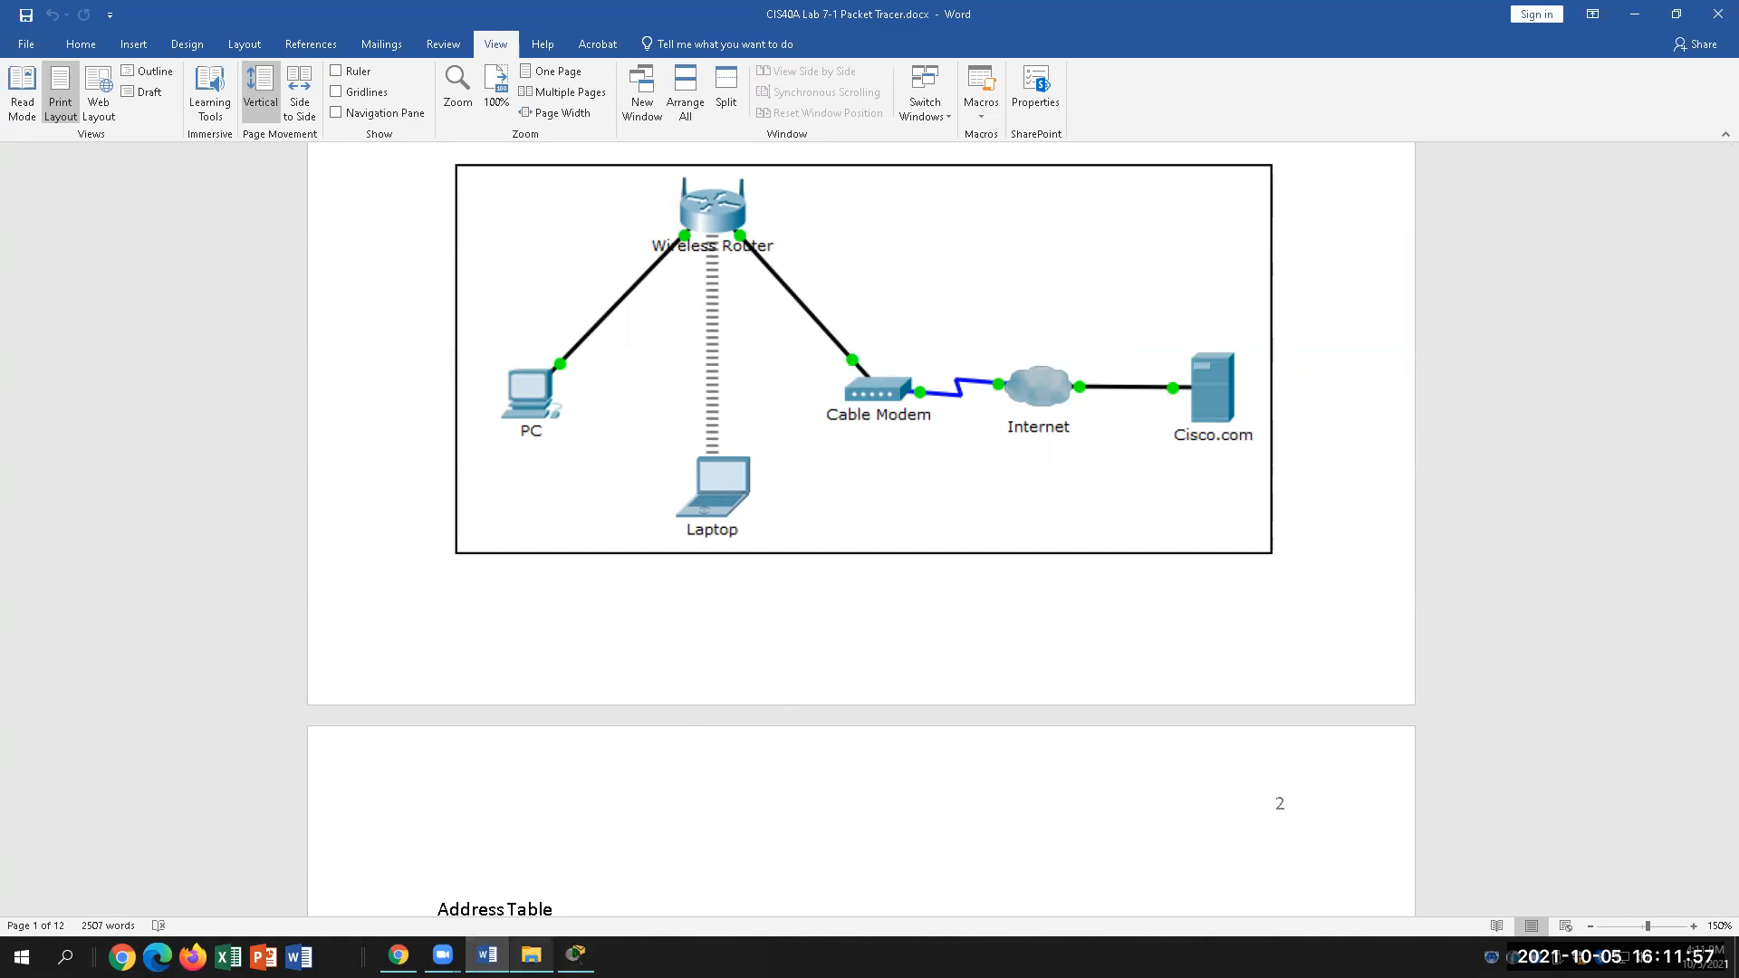
# Step: Connect Wireless Router1's GigabitEthernet 2 to Cable Modem0's Port 1 with a copper straight-through cable
pyautogui.click(576, 955)
pyautogui.click(816, 355)
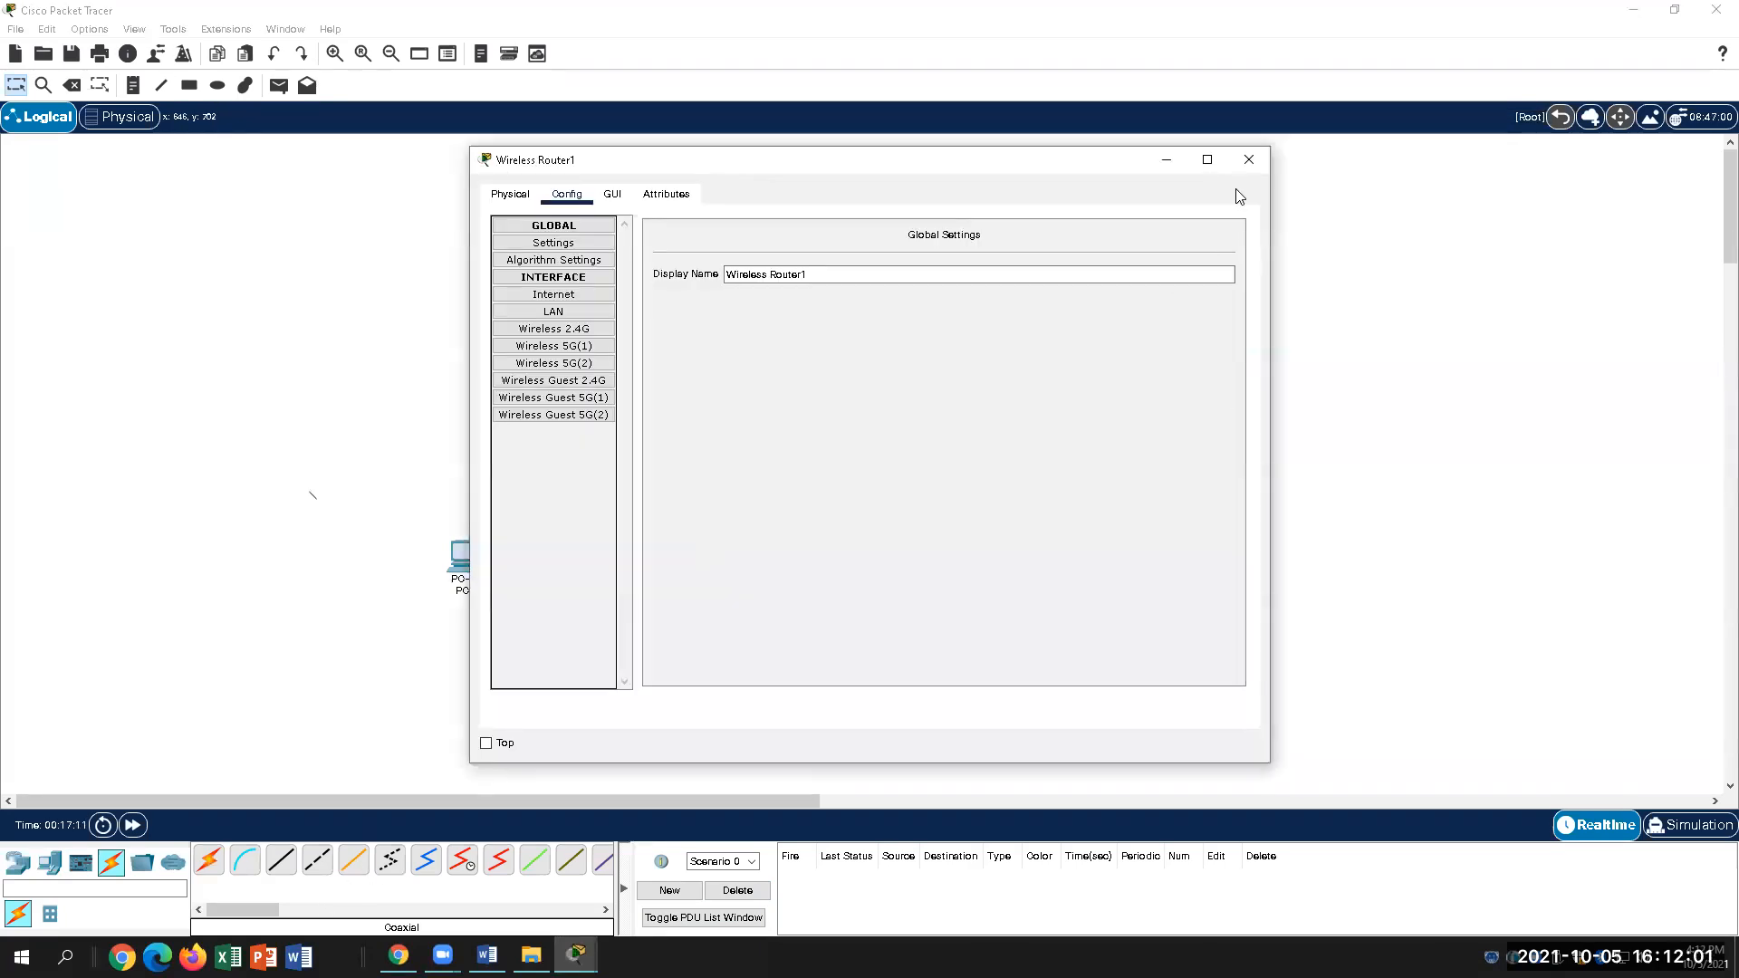
pyautogui.click(1249, 160)
pyautogui.moveTo(255, 910); pyautogui.dragTo(258, 908)
pyautogui.click(263, 861)
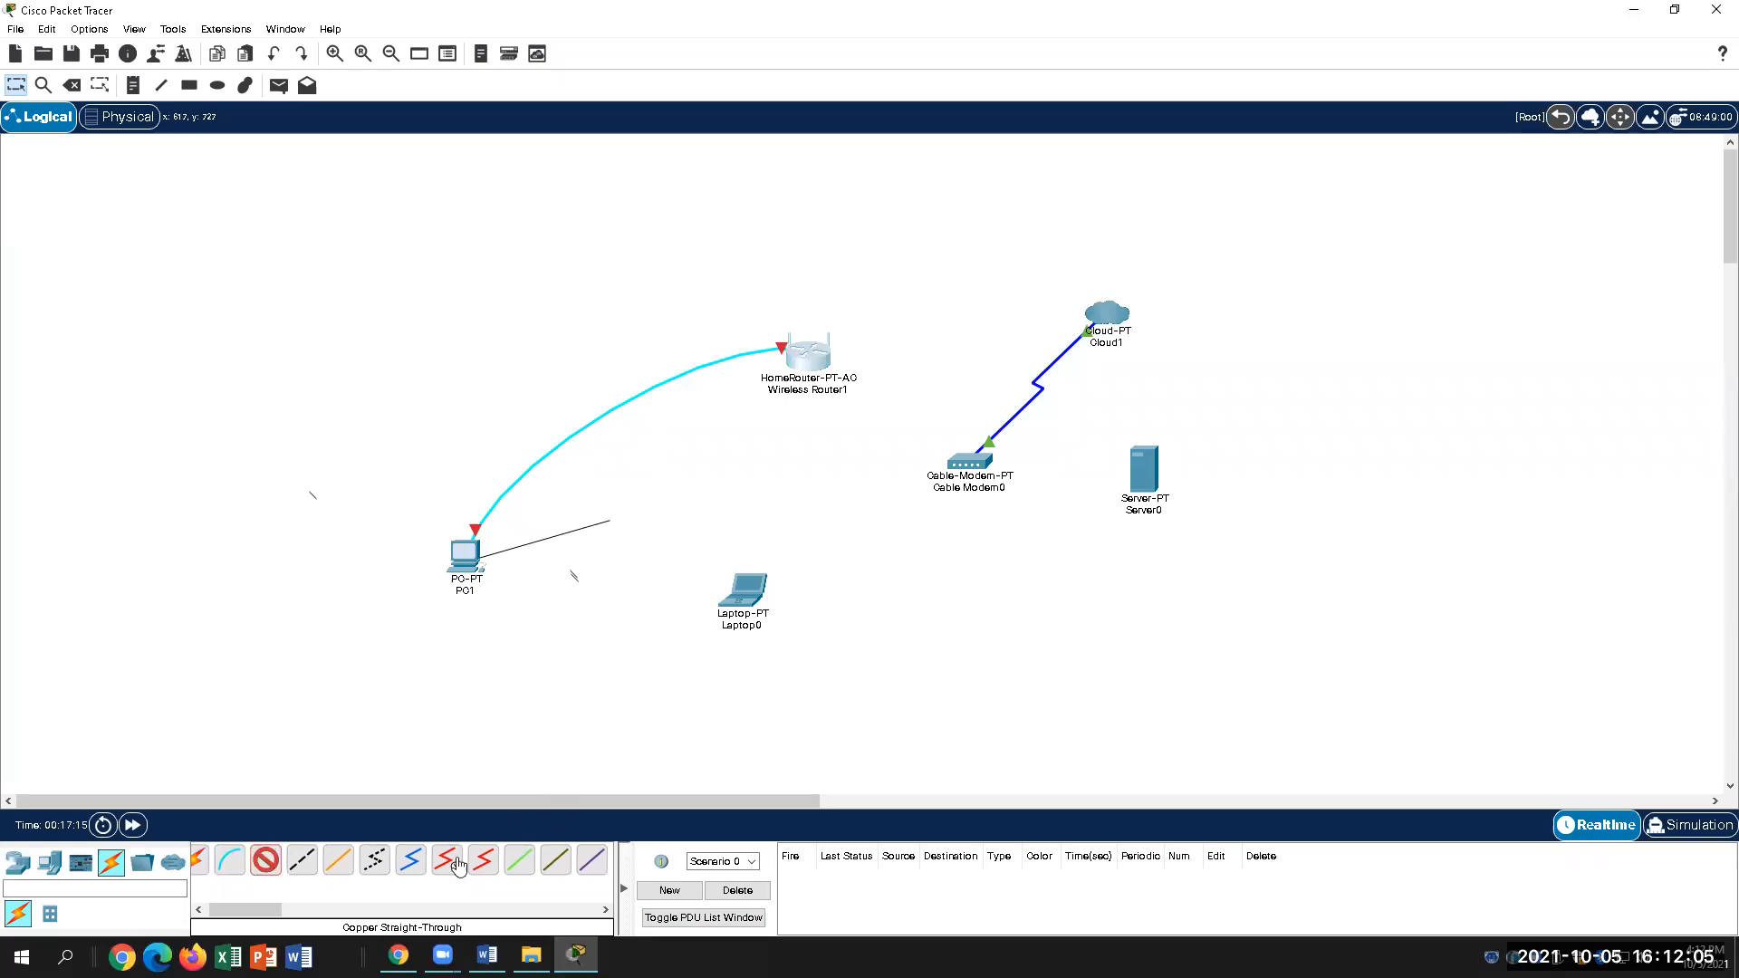
pyautogui.click(823, 356)
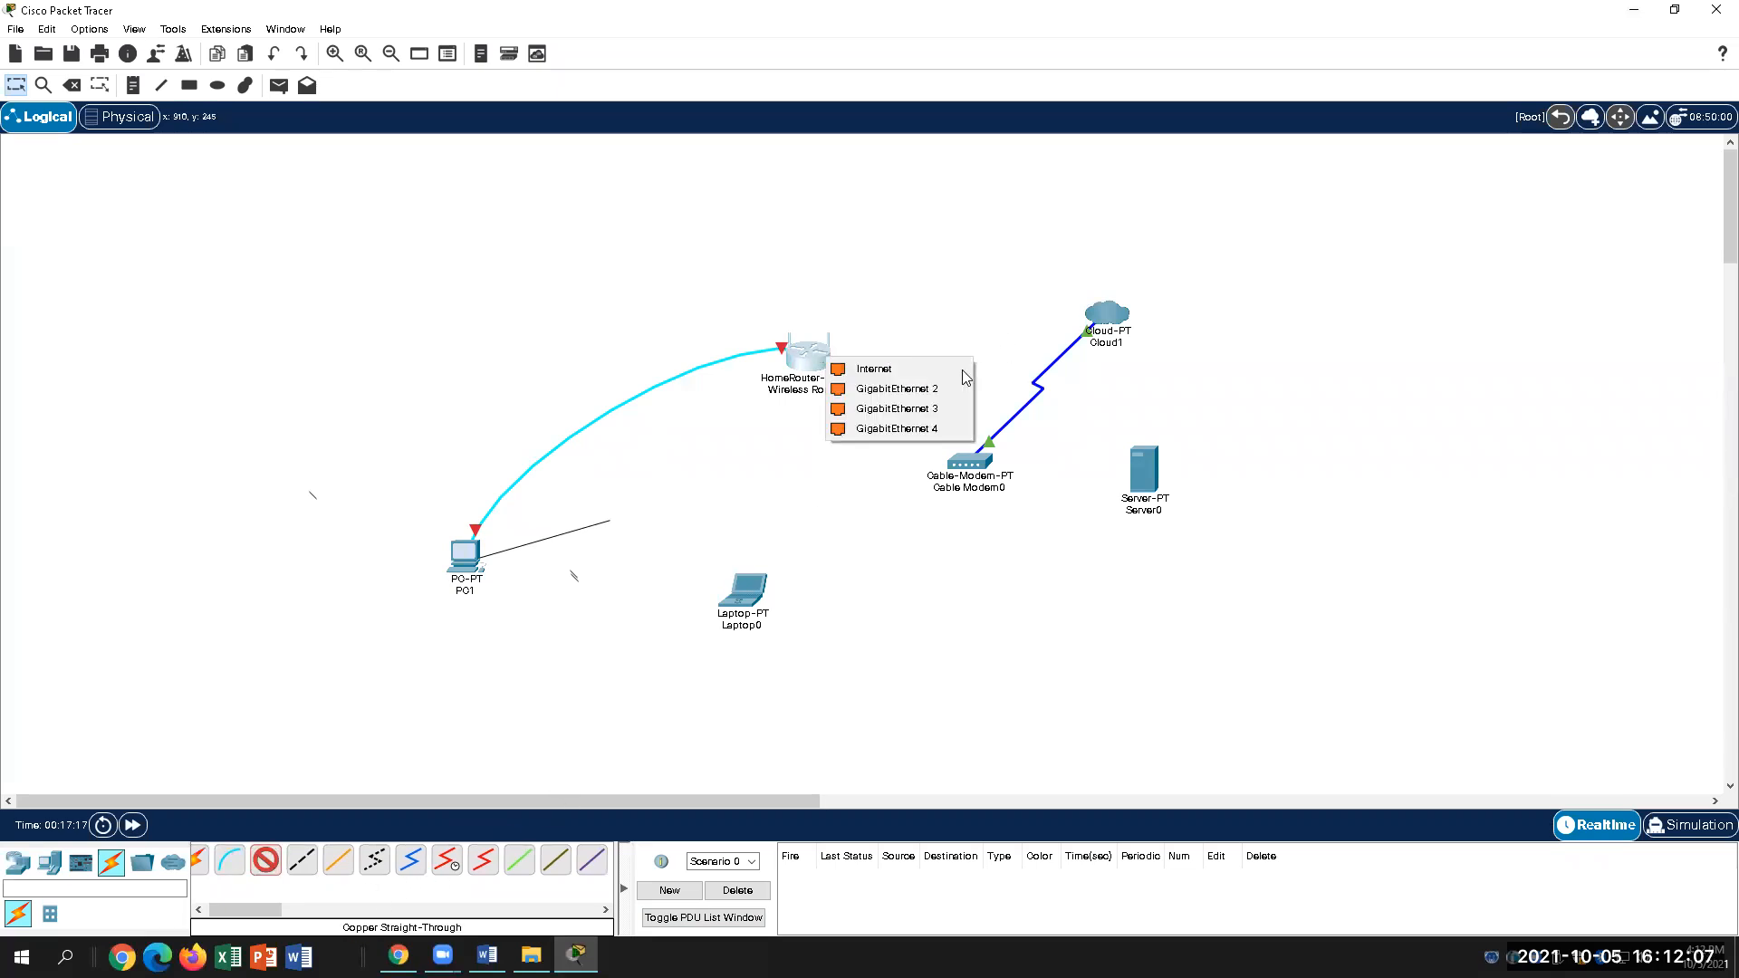
pyautogui.click(905, 389)
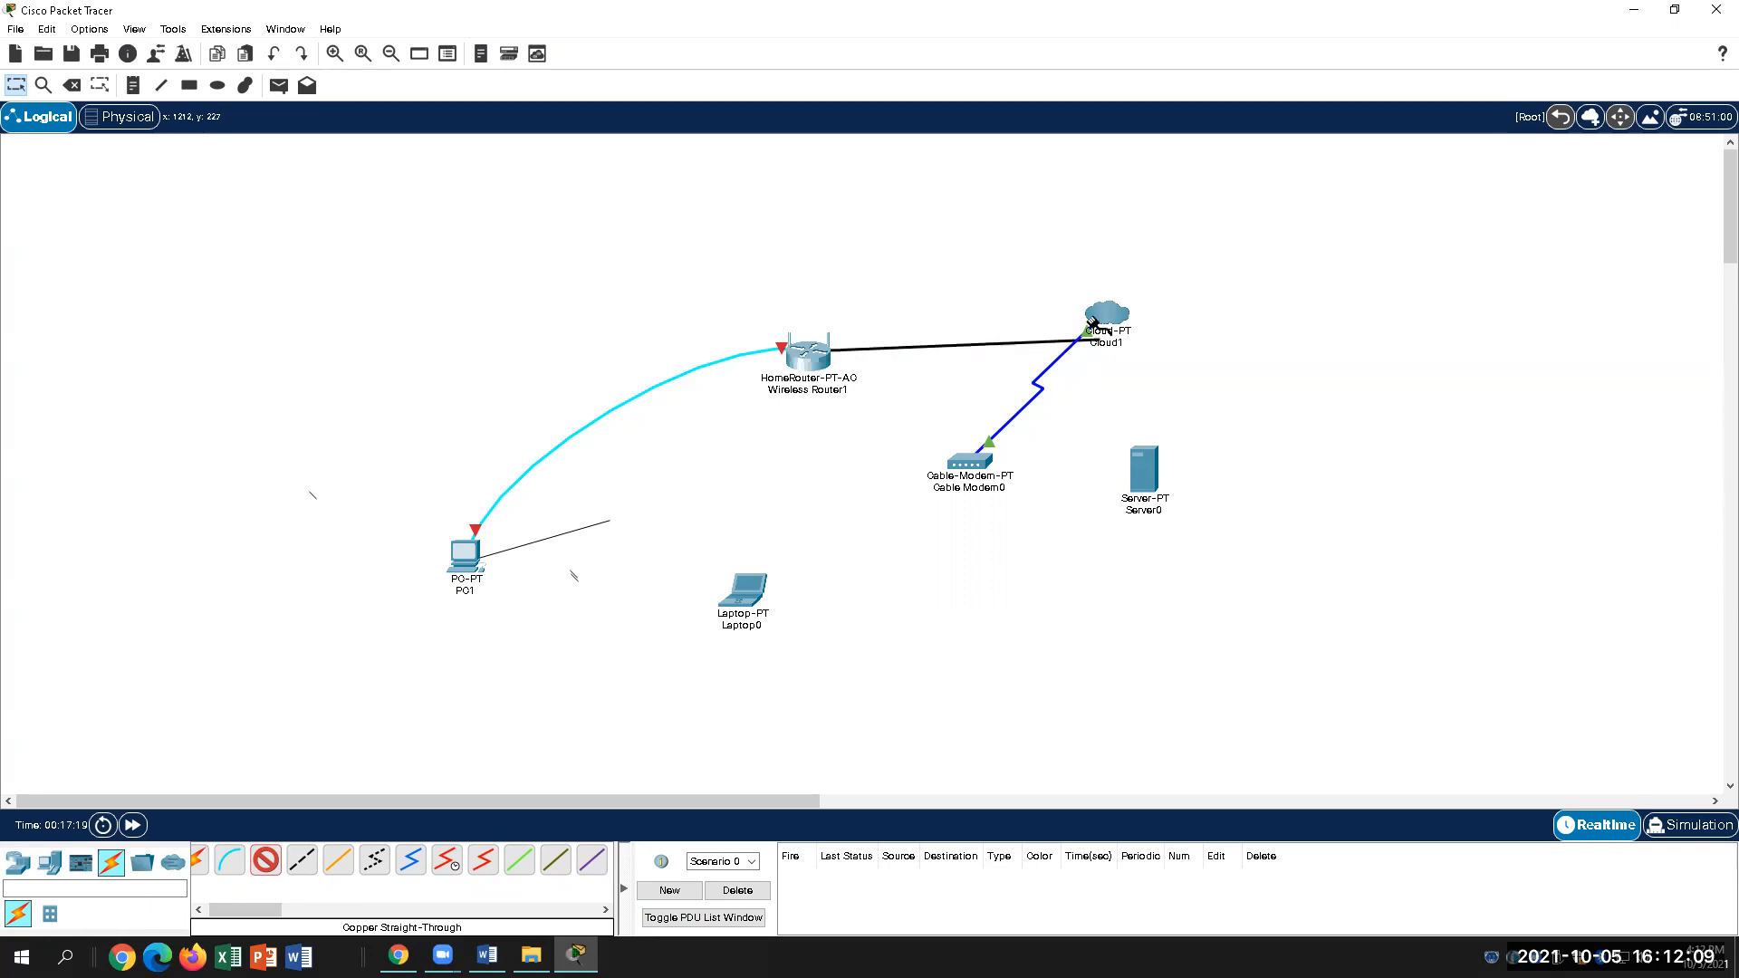
pyautogui.click(946, 461)
pyautogui.click(964, 457)
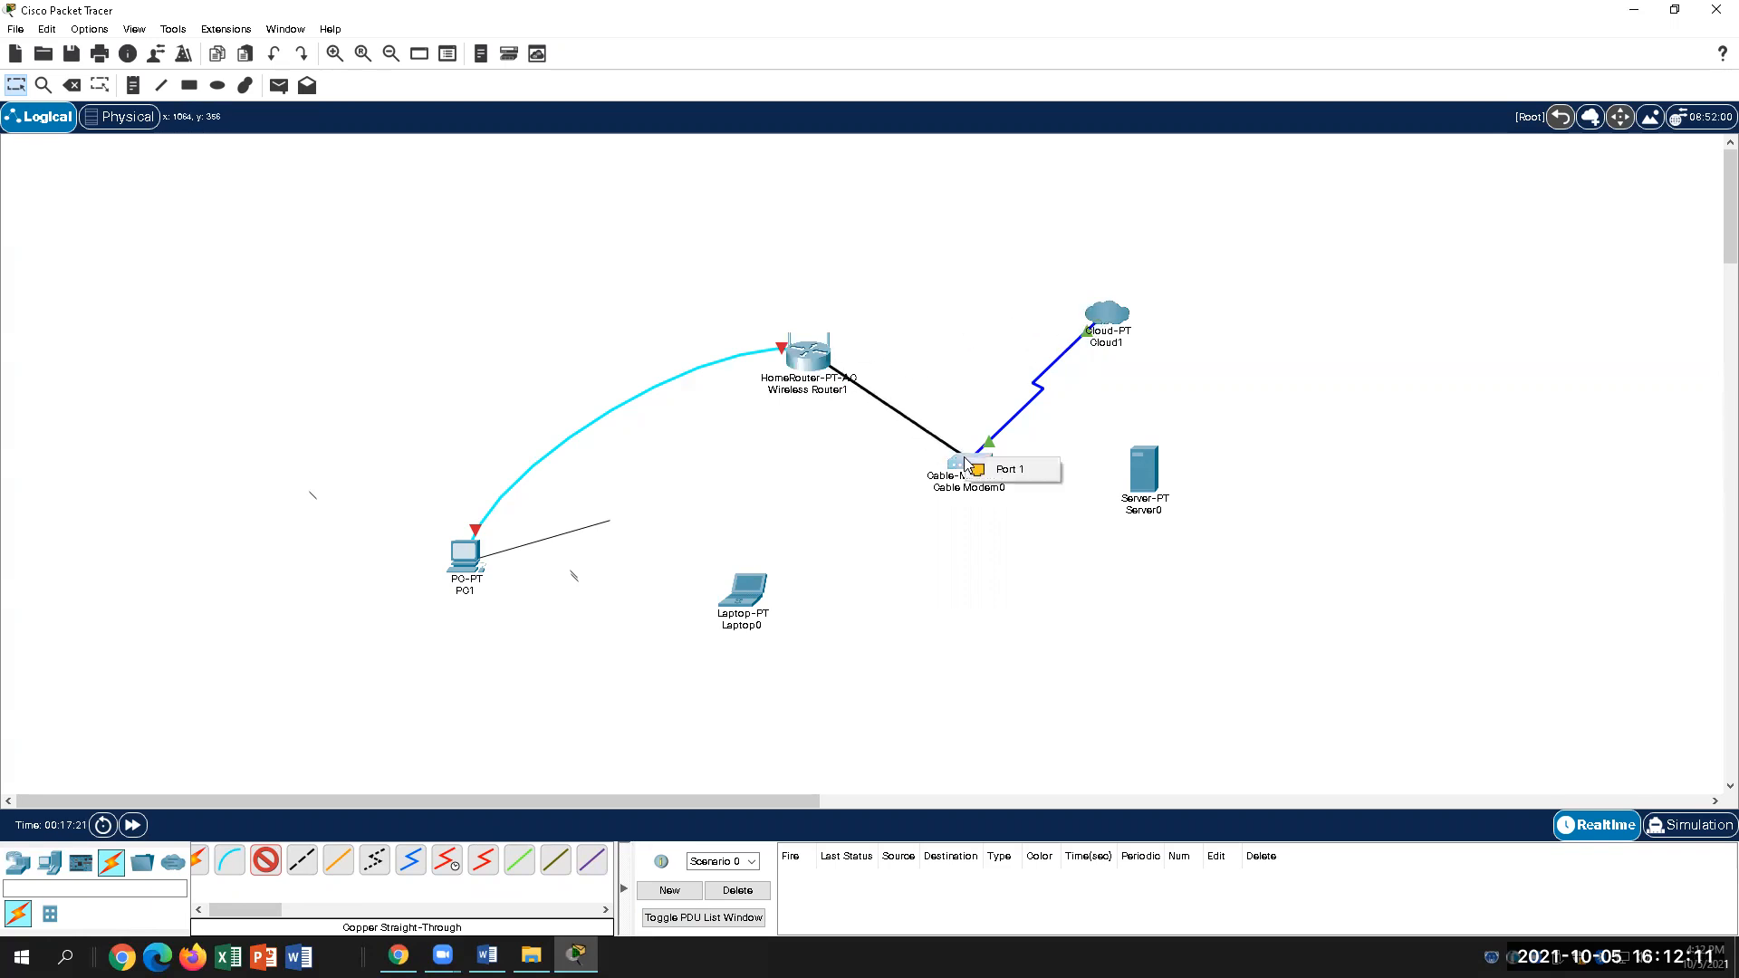
pyautogui.click(1003, 472)
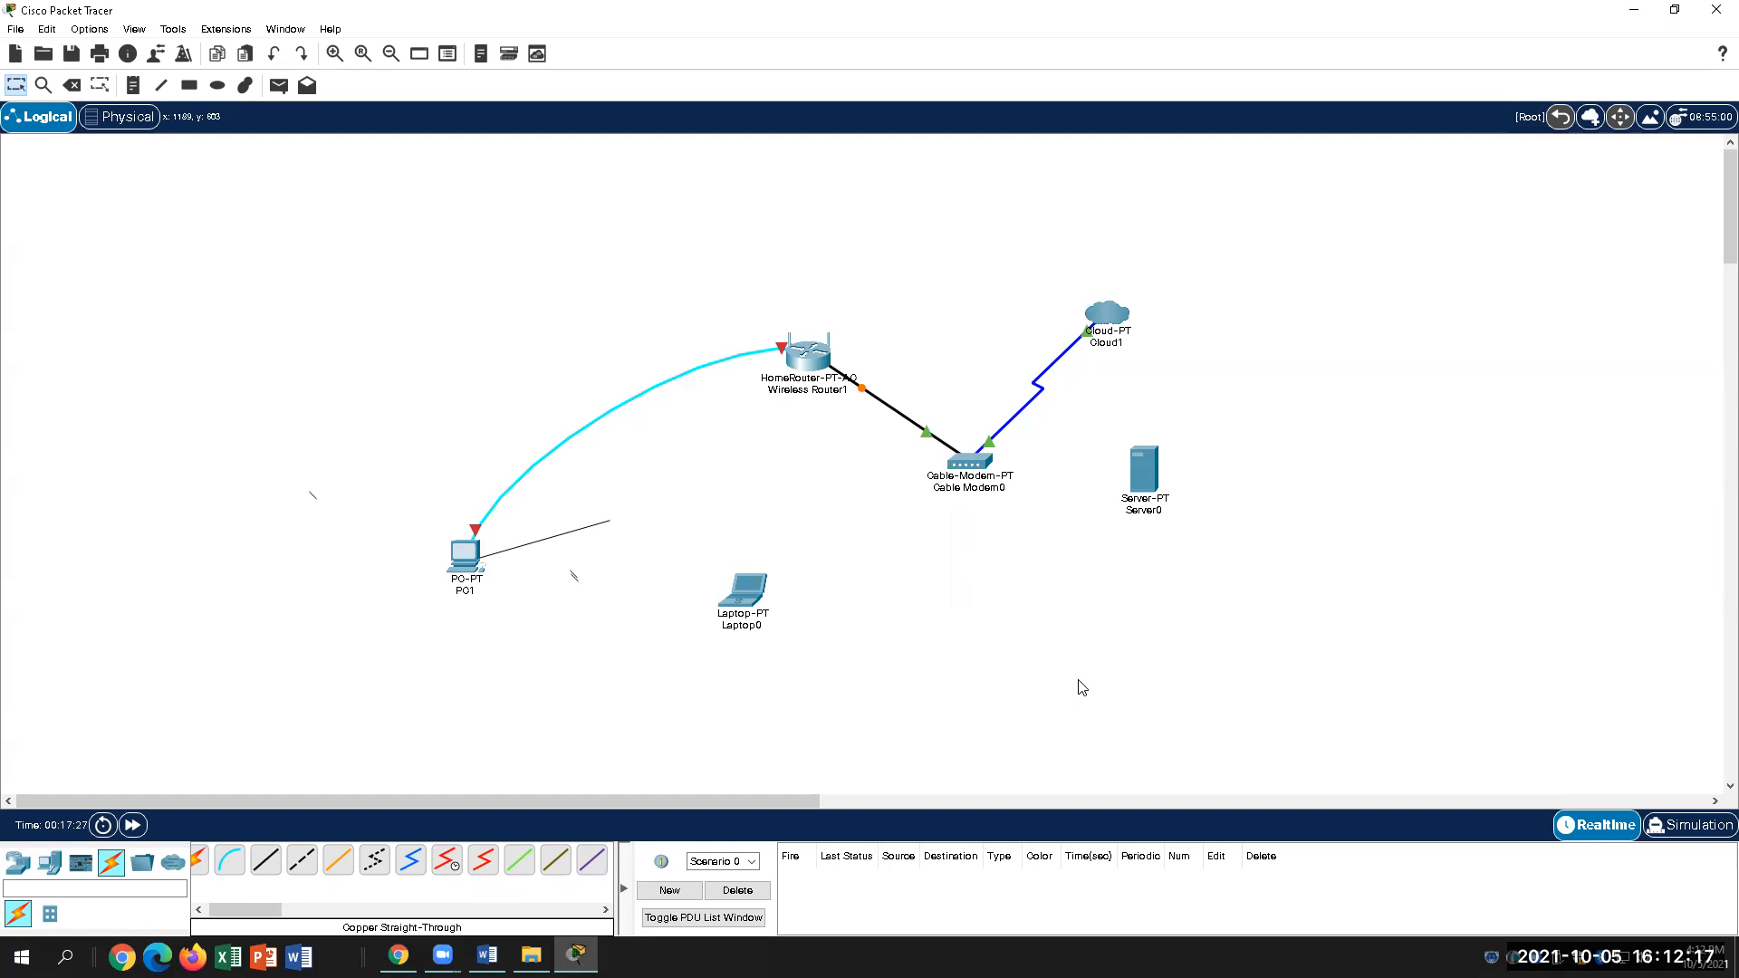
# Step: Move Cable Modem0 up beside Cloud1 and shift Server0 further right
pyautogui.moveTo(966, 469); pyautogui.dragTo(963, 295)
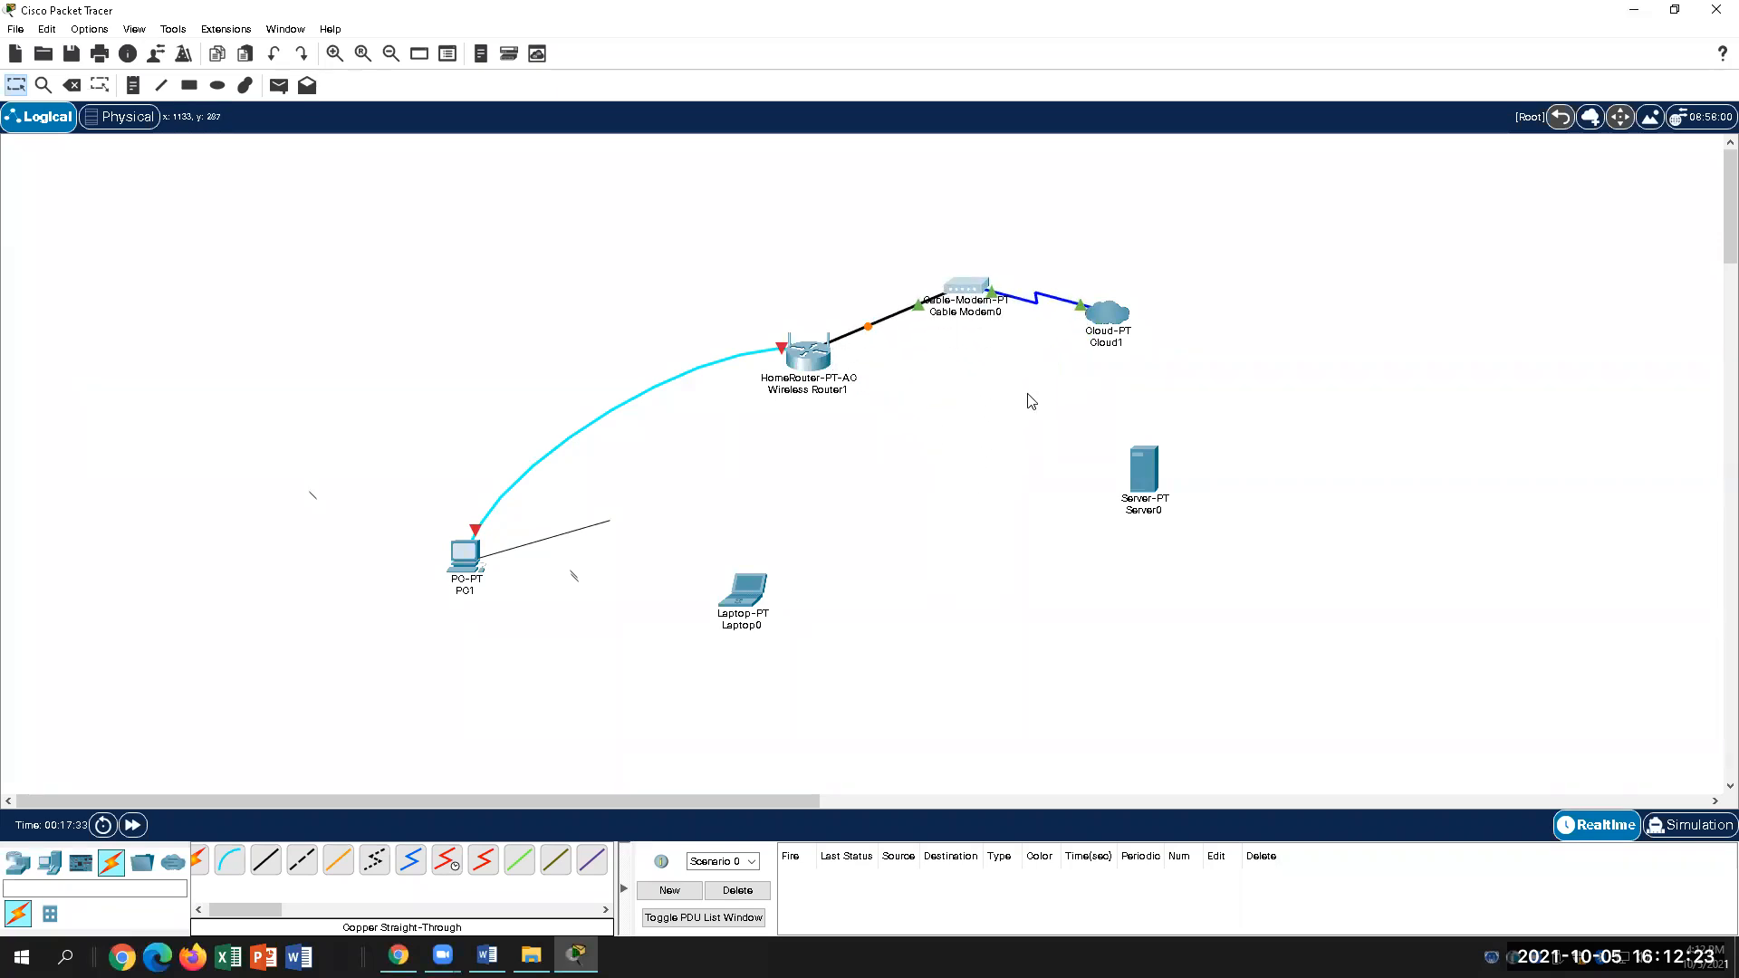
pyautogui.moveTo(1141, 466); pyautogui.dragTo(1266, 437)
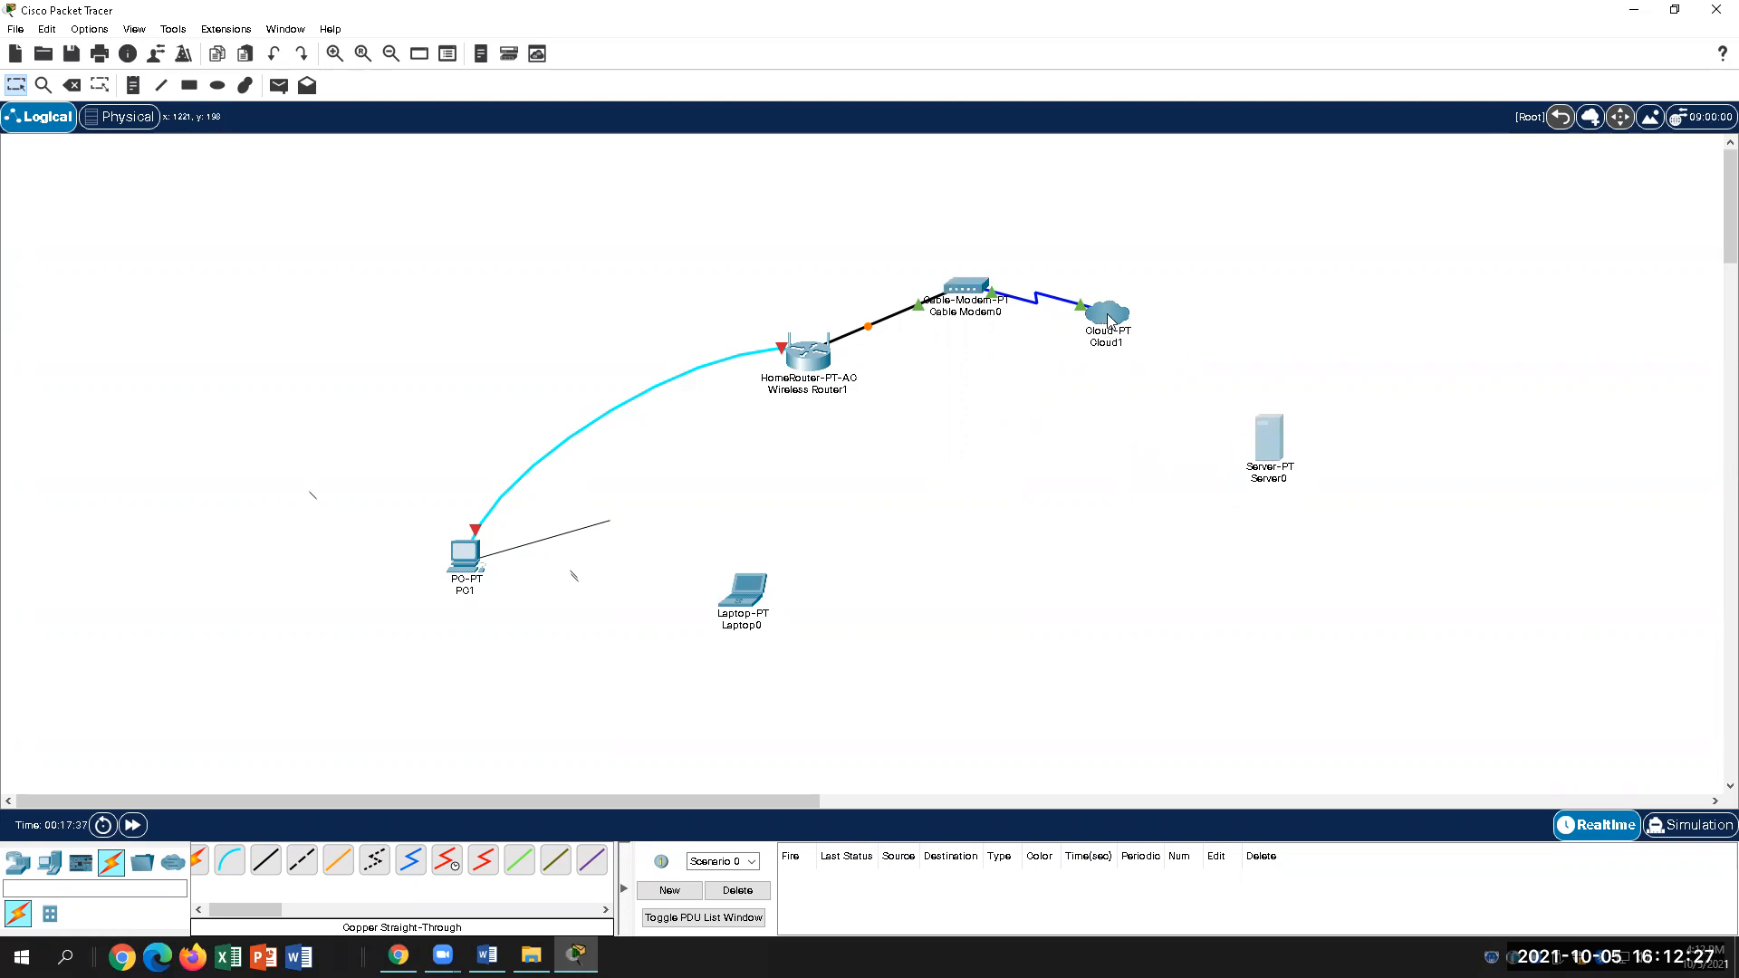
pyautogui.moveTo(1109, 317)
# Step: Cable Cloud1's Ethernet6 port to Server0's FastEthernet port with a copper straight-through cable
pyautogui.hotkey('alt', 'Tab')
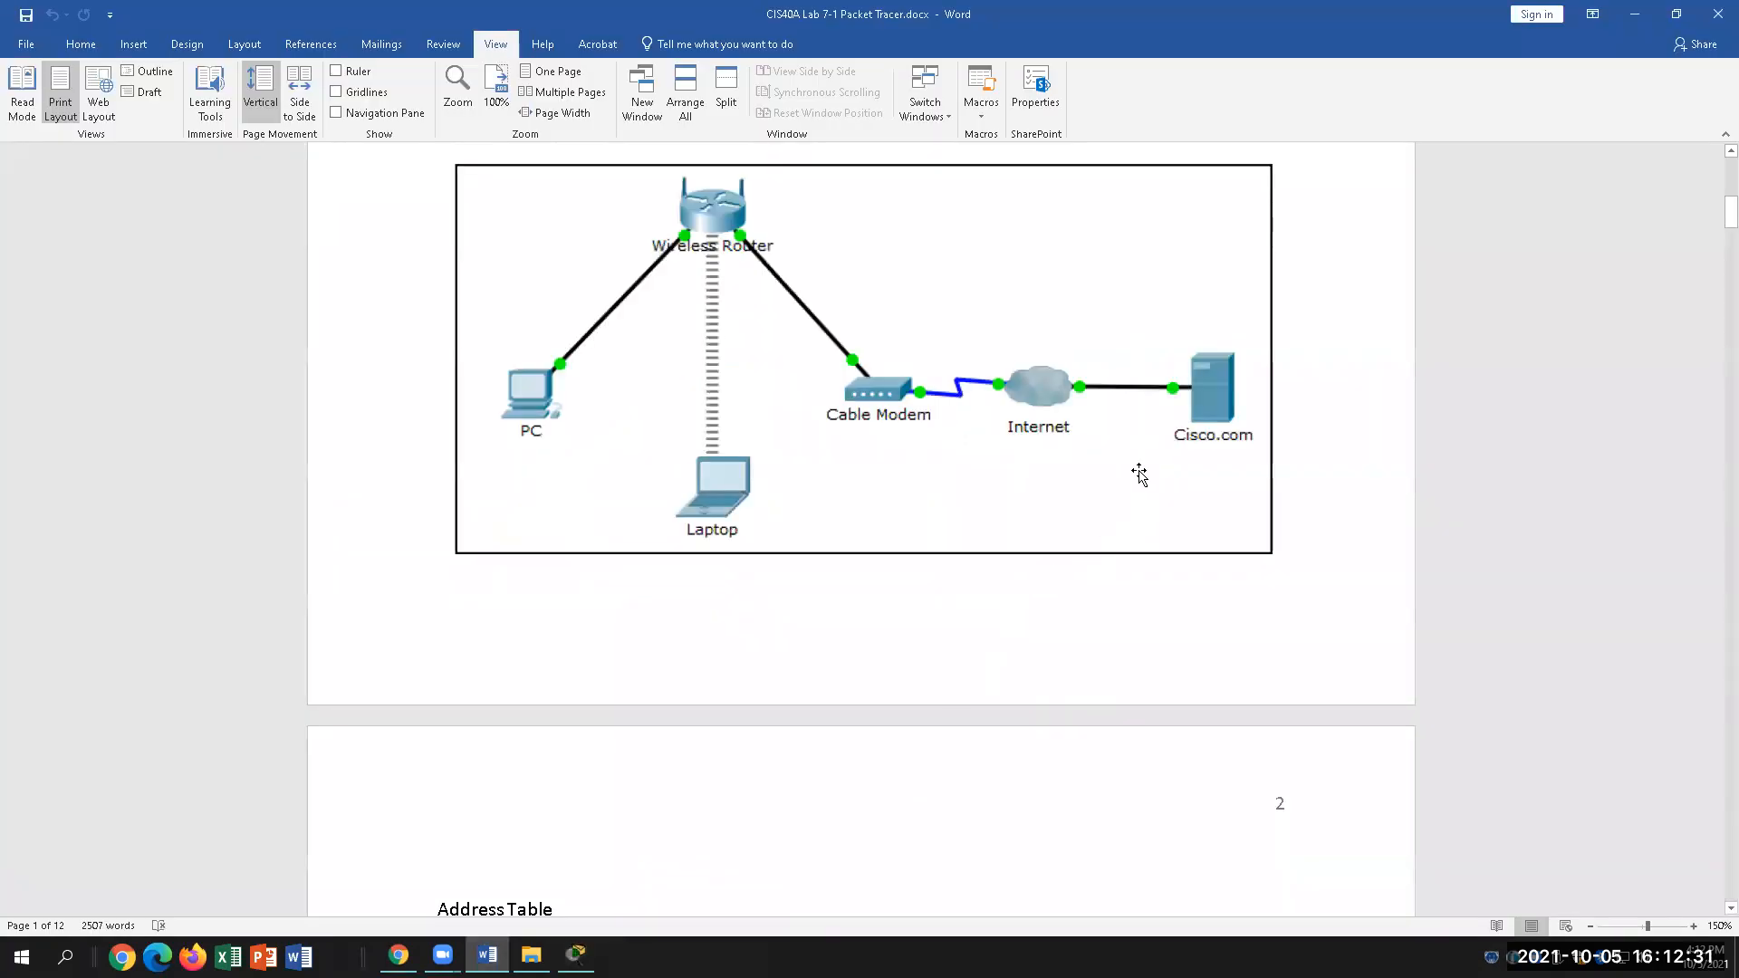
pyautogui.moveTo(487, 956)
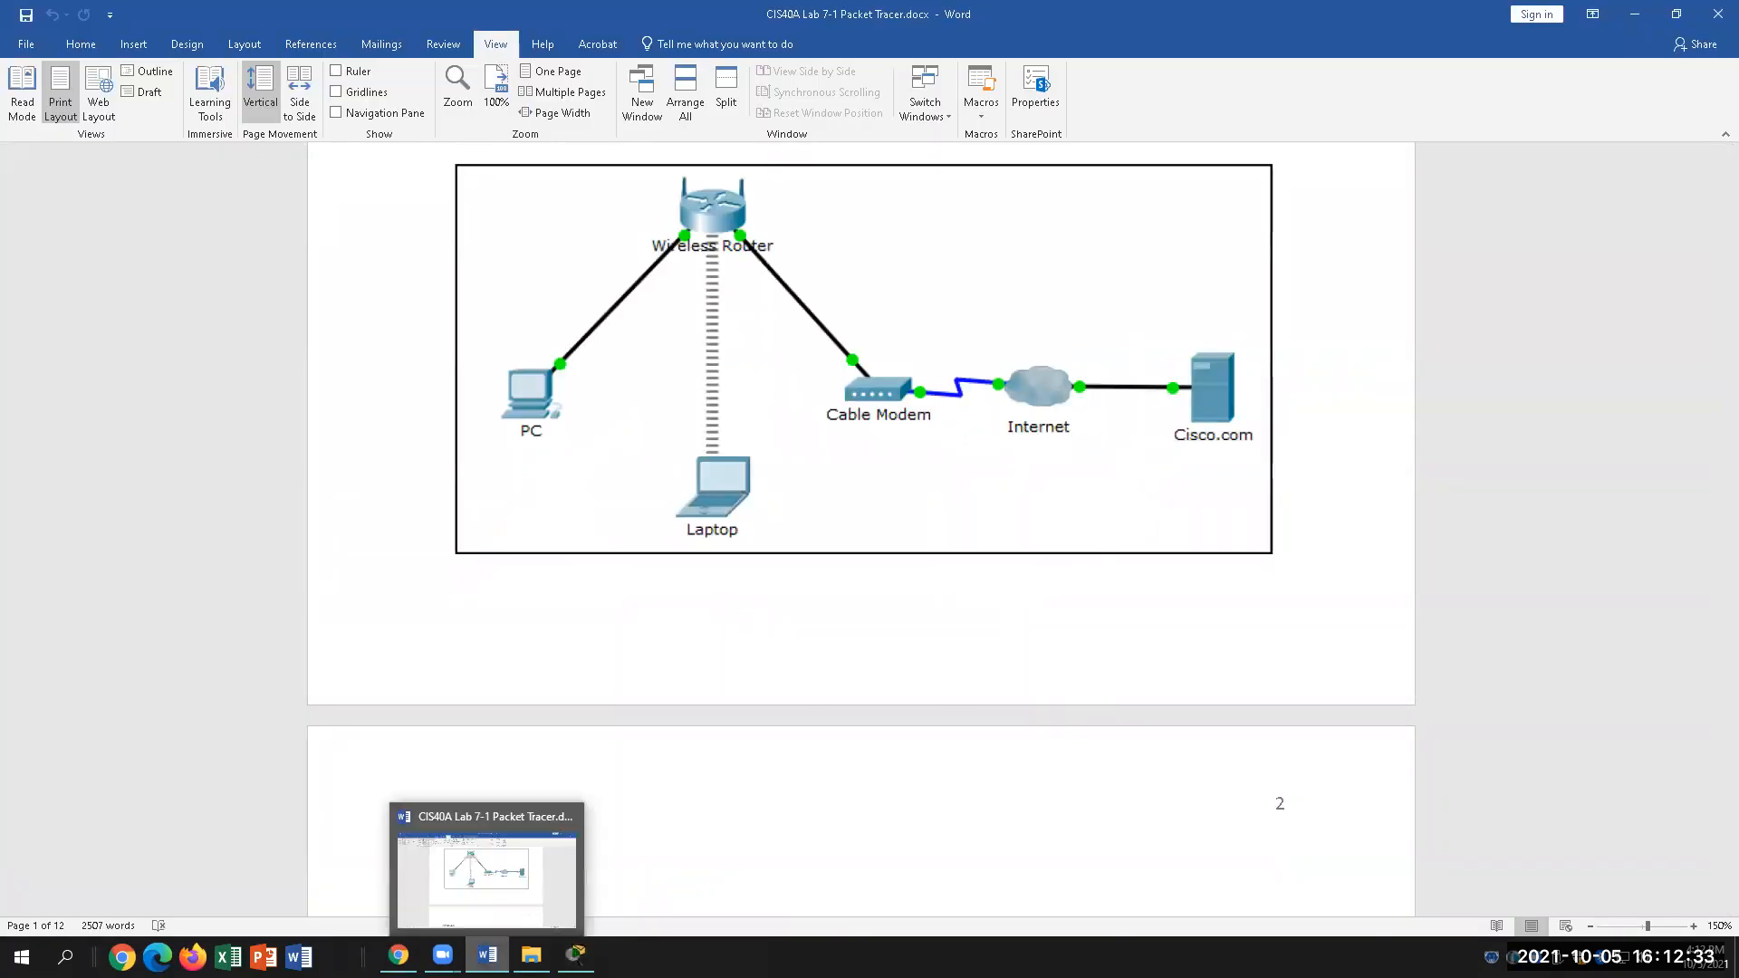
pyautogui.click(576, 955)
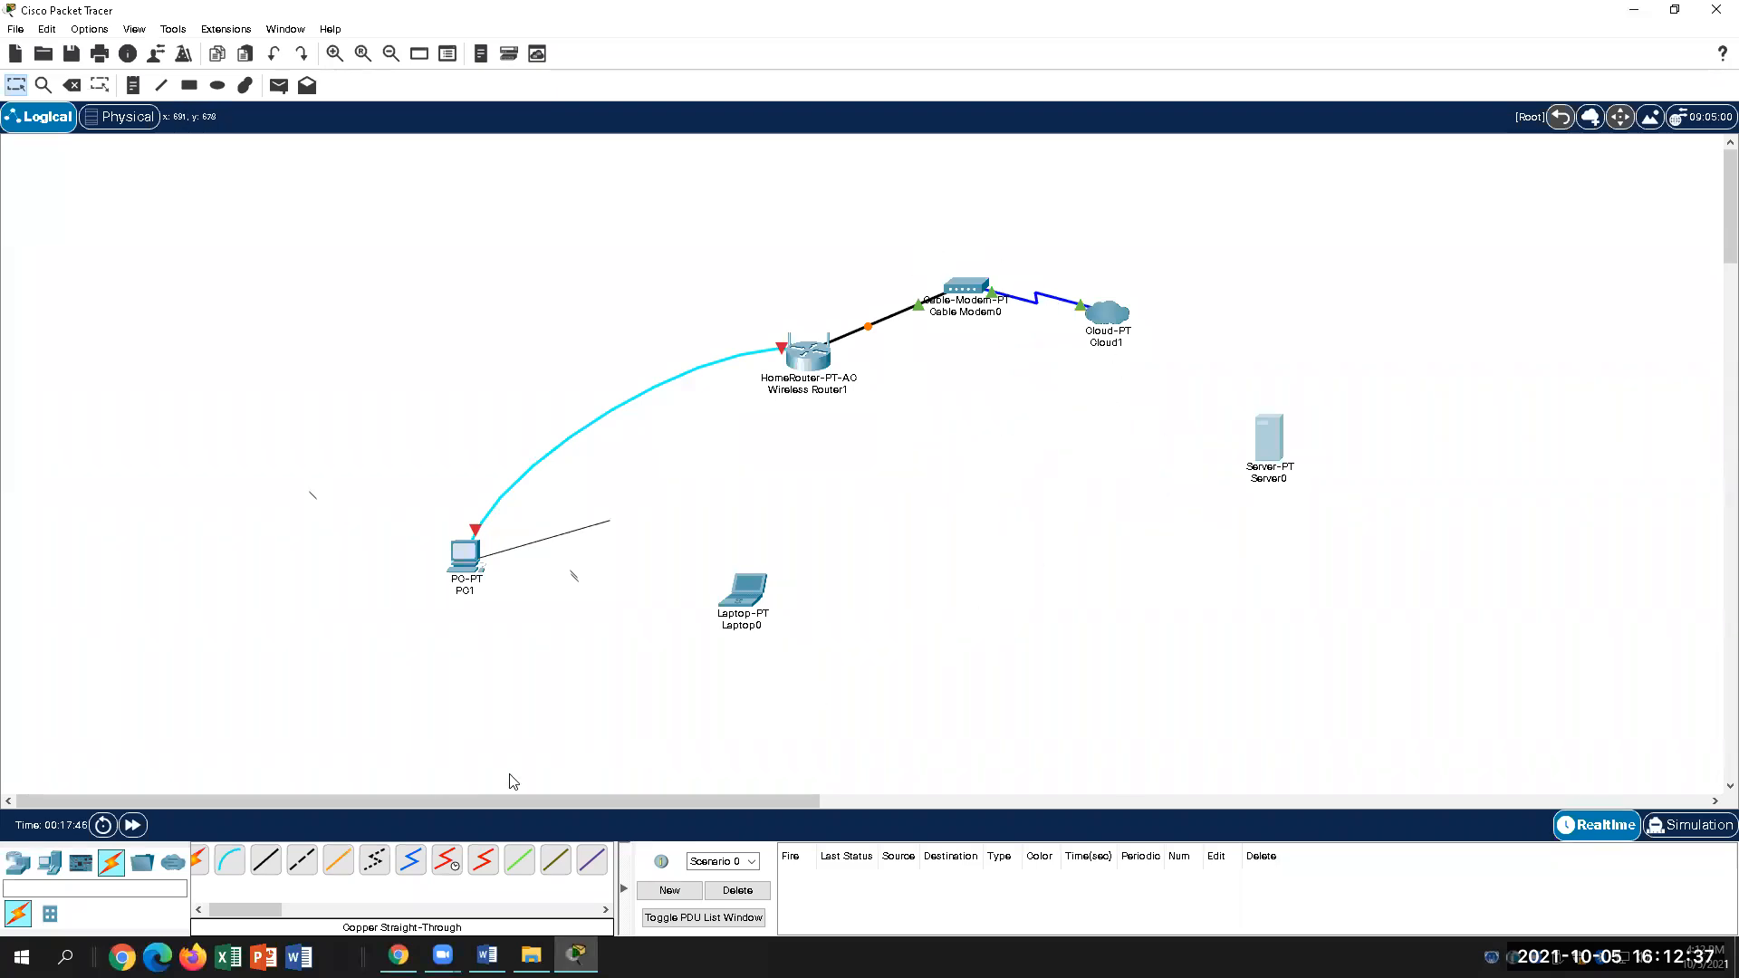
pyautogui.click(265, 860)
pyautogui.click(1107, 315)
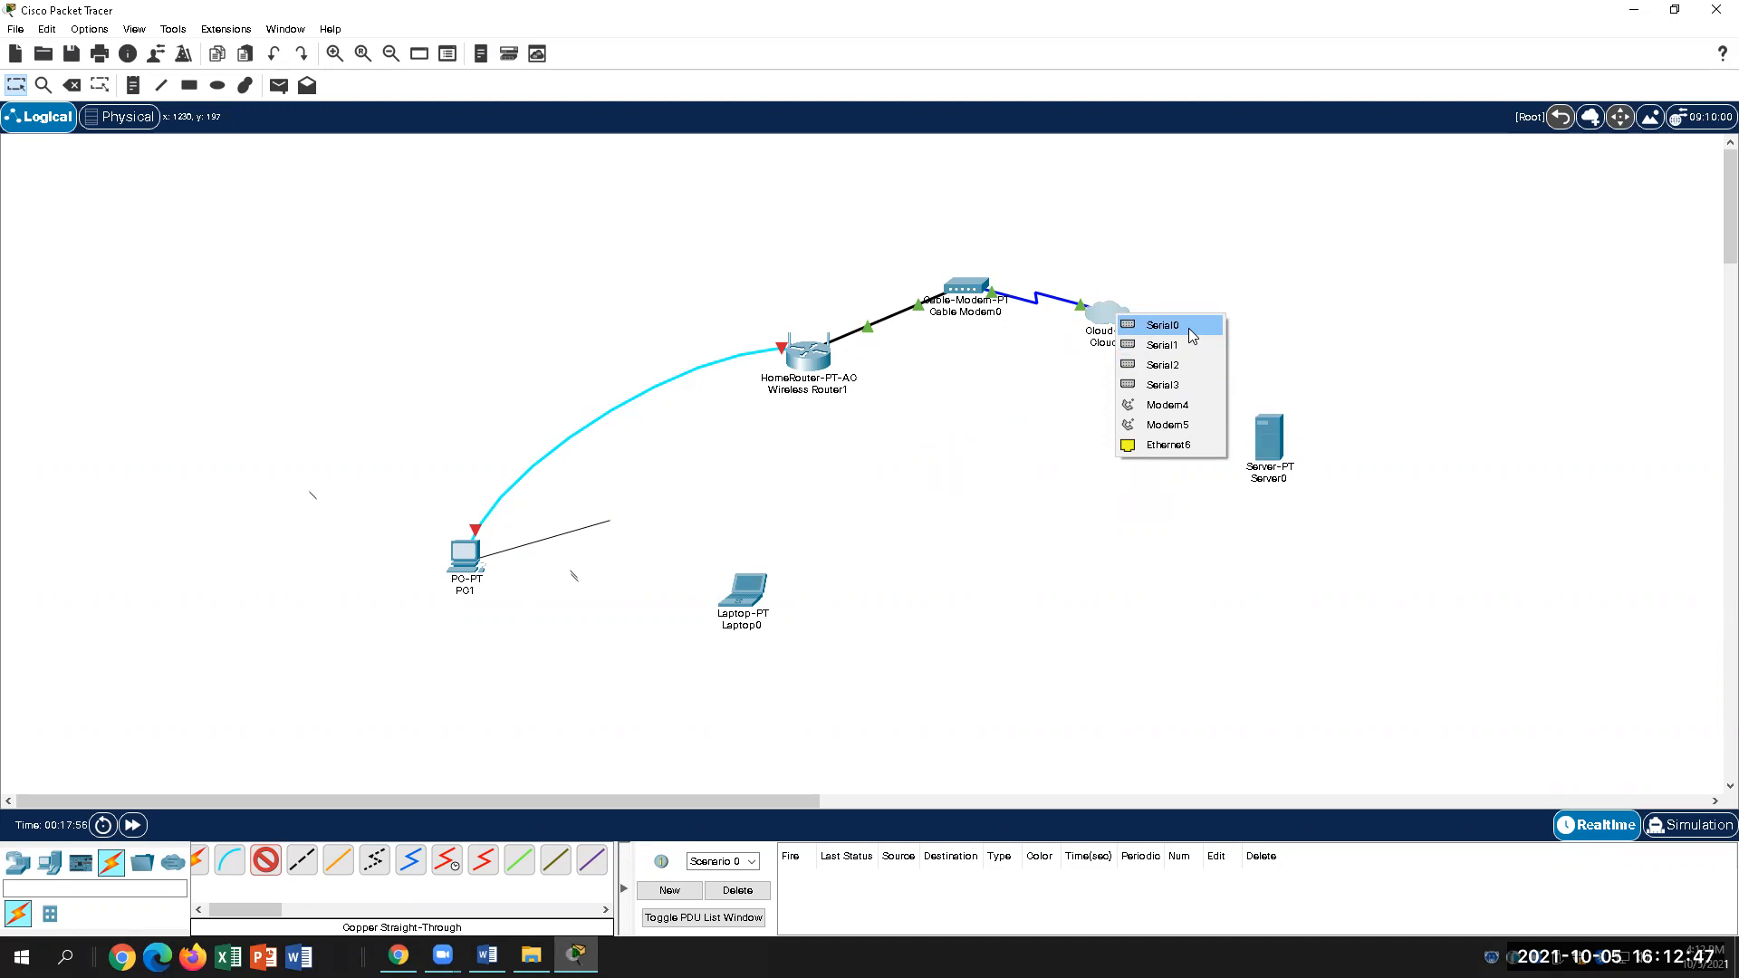
pyautogui.click(1167, 444)
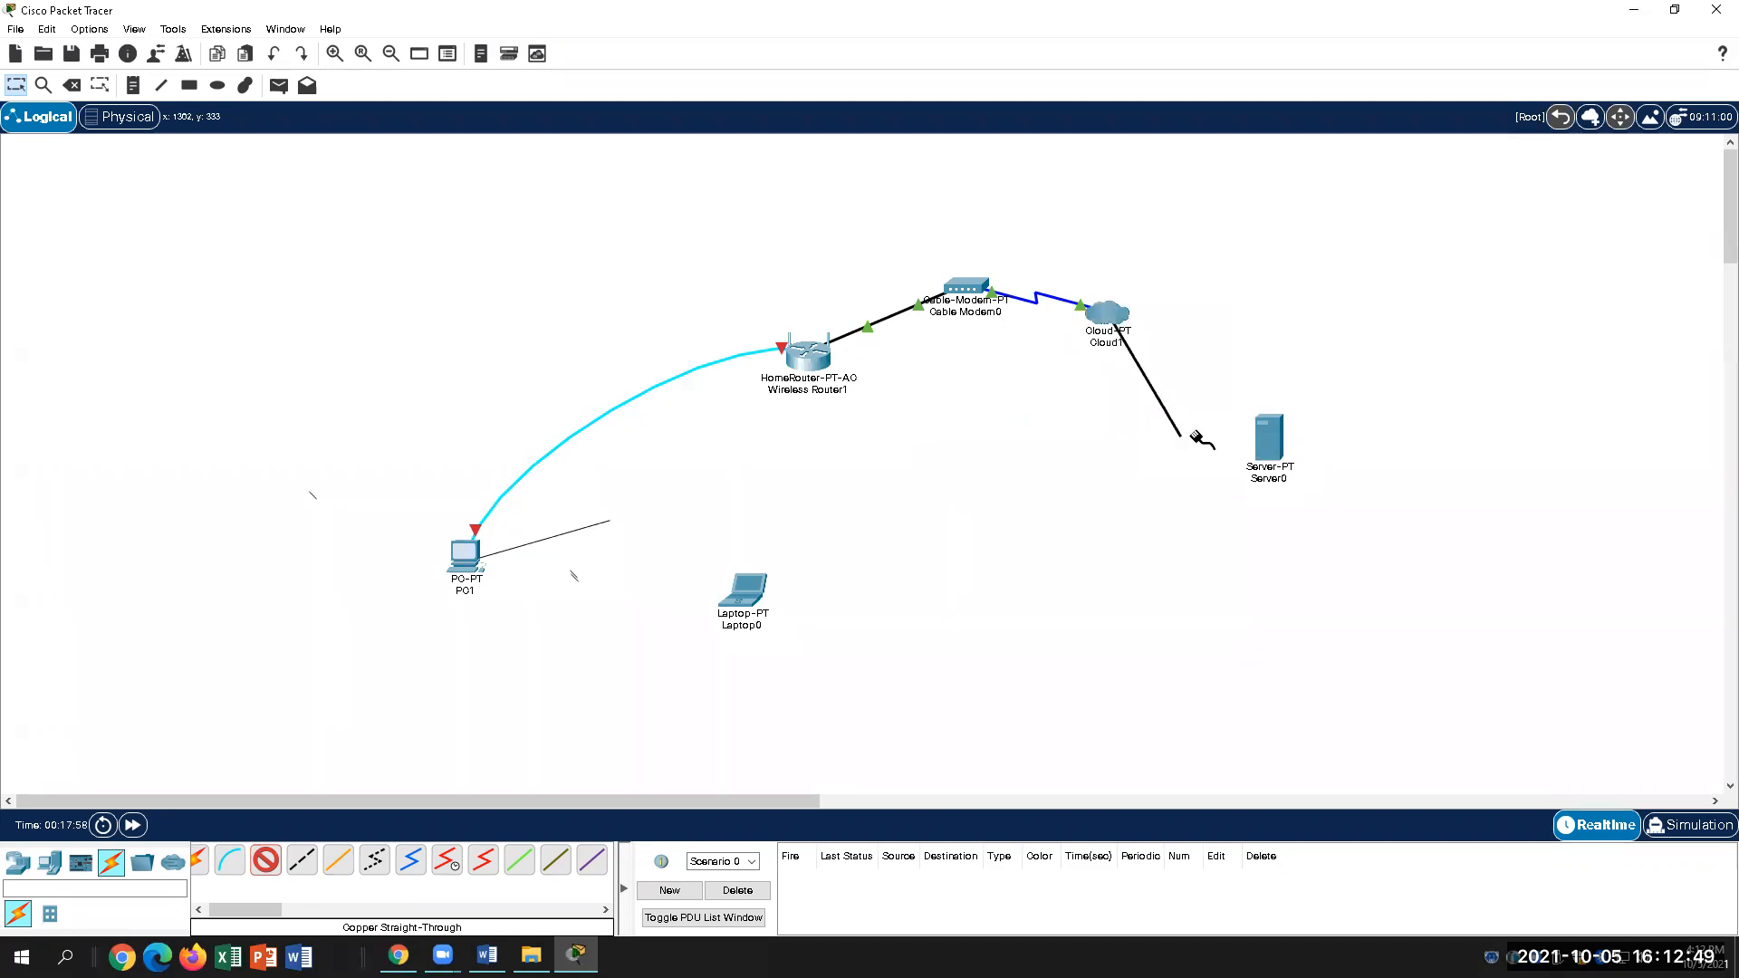
pyautogui.click(1255, 433)
pyautogui.click(1321, 457)
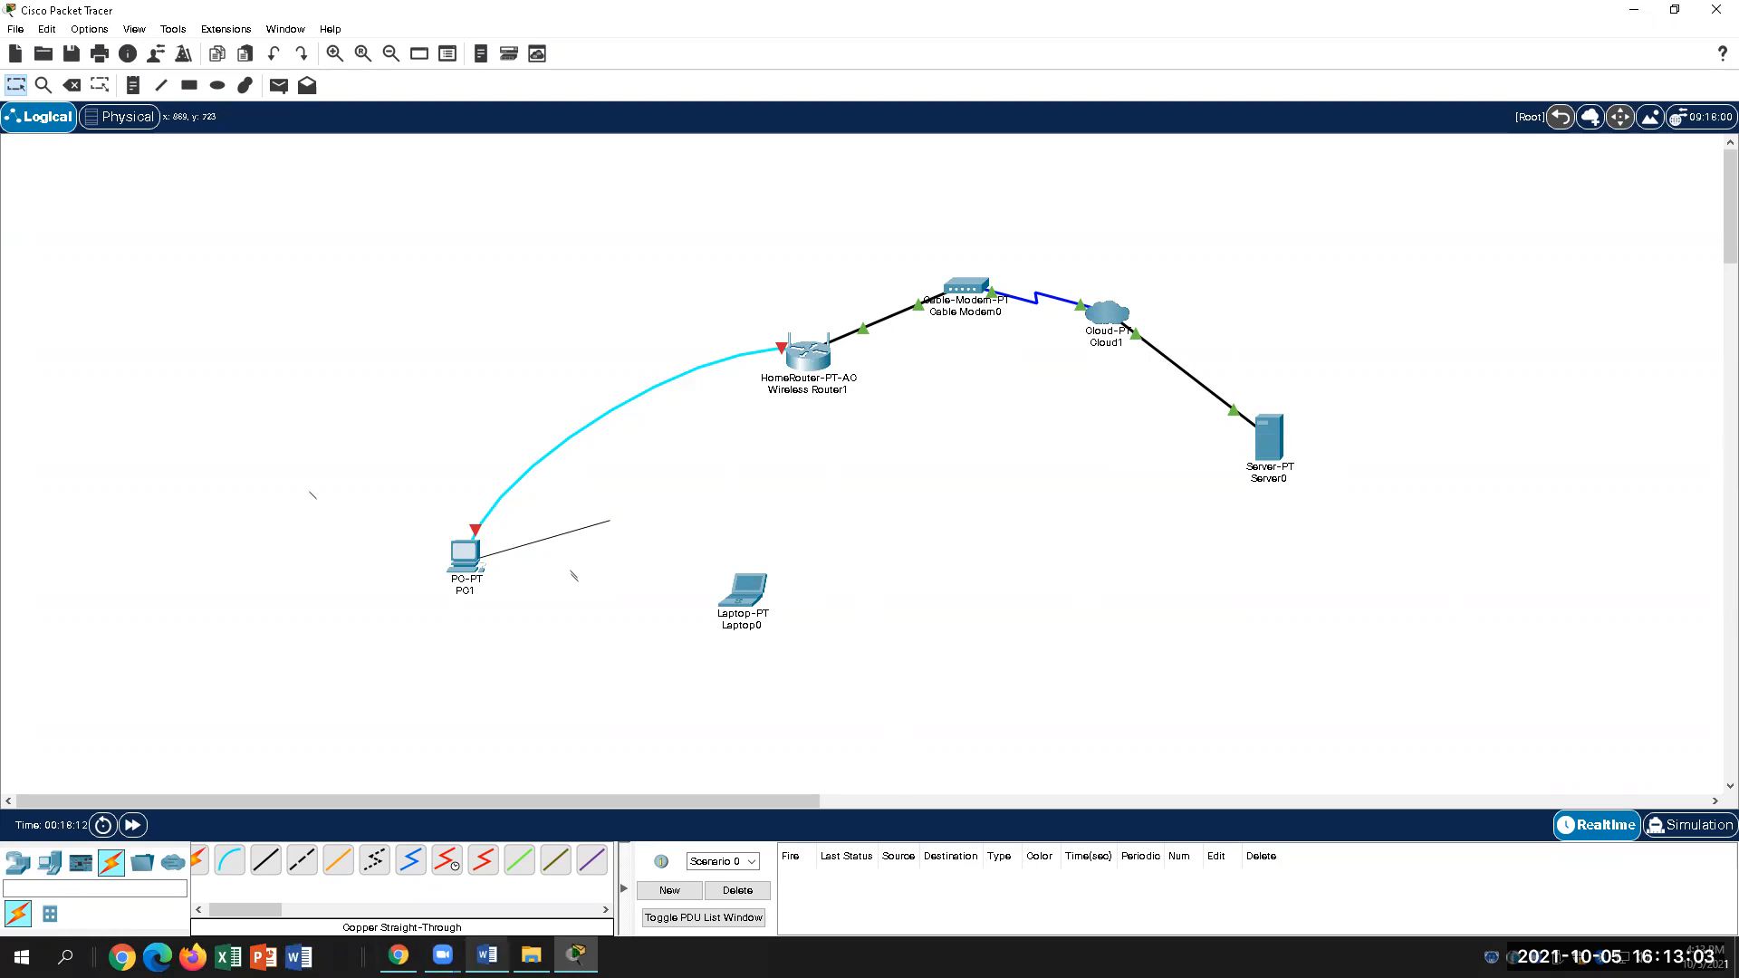
# Step: Scroll the lab down to step 20, creating the HomeNetwork wireless network on the router
pyautogui.click(487, 956)
pyautogui.scroll(-2, 823, 833)
pyautogui.scroll(3, 824, 834)
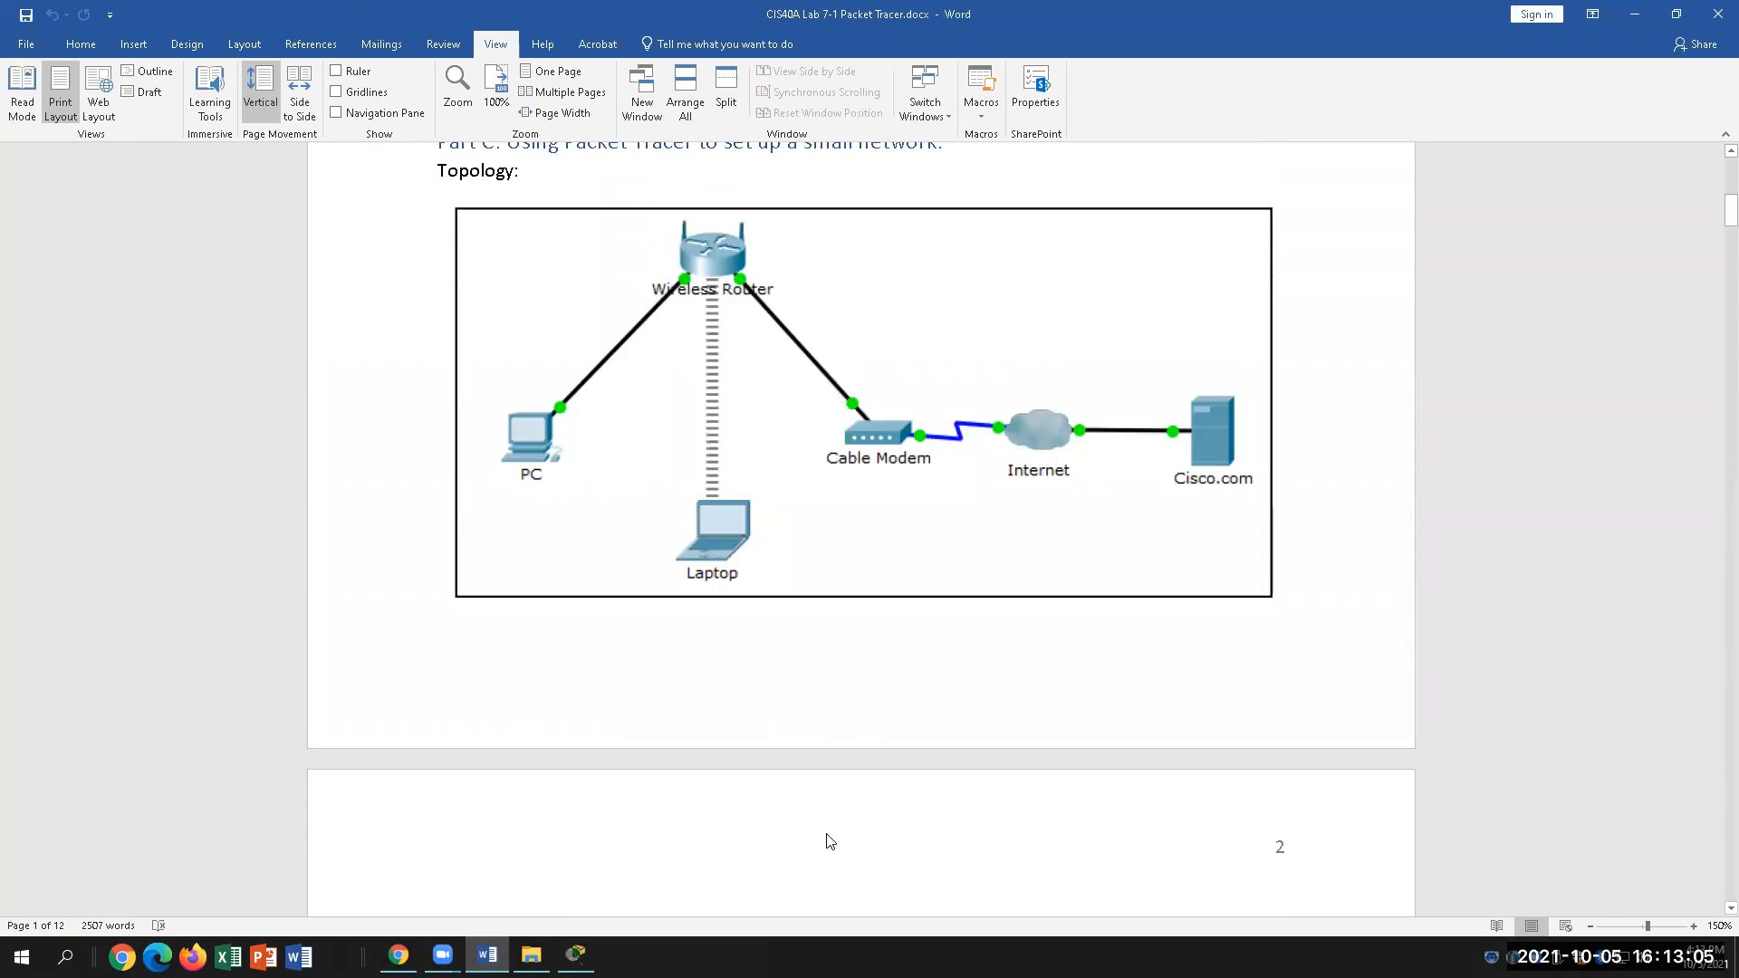
pyautogui.scroll(-7, 931, 742)
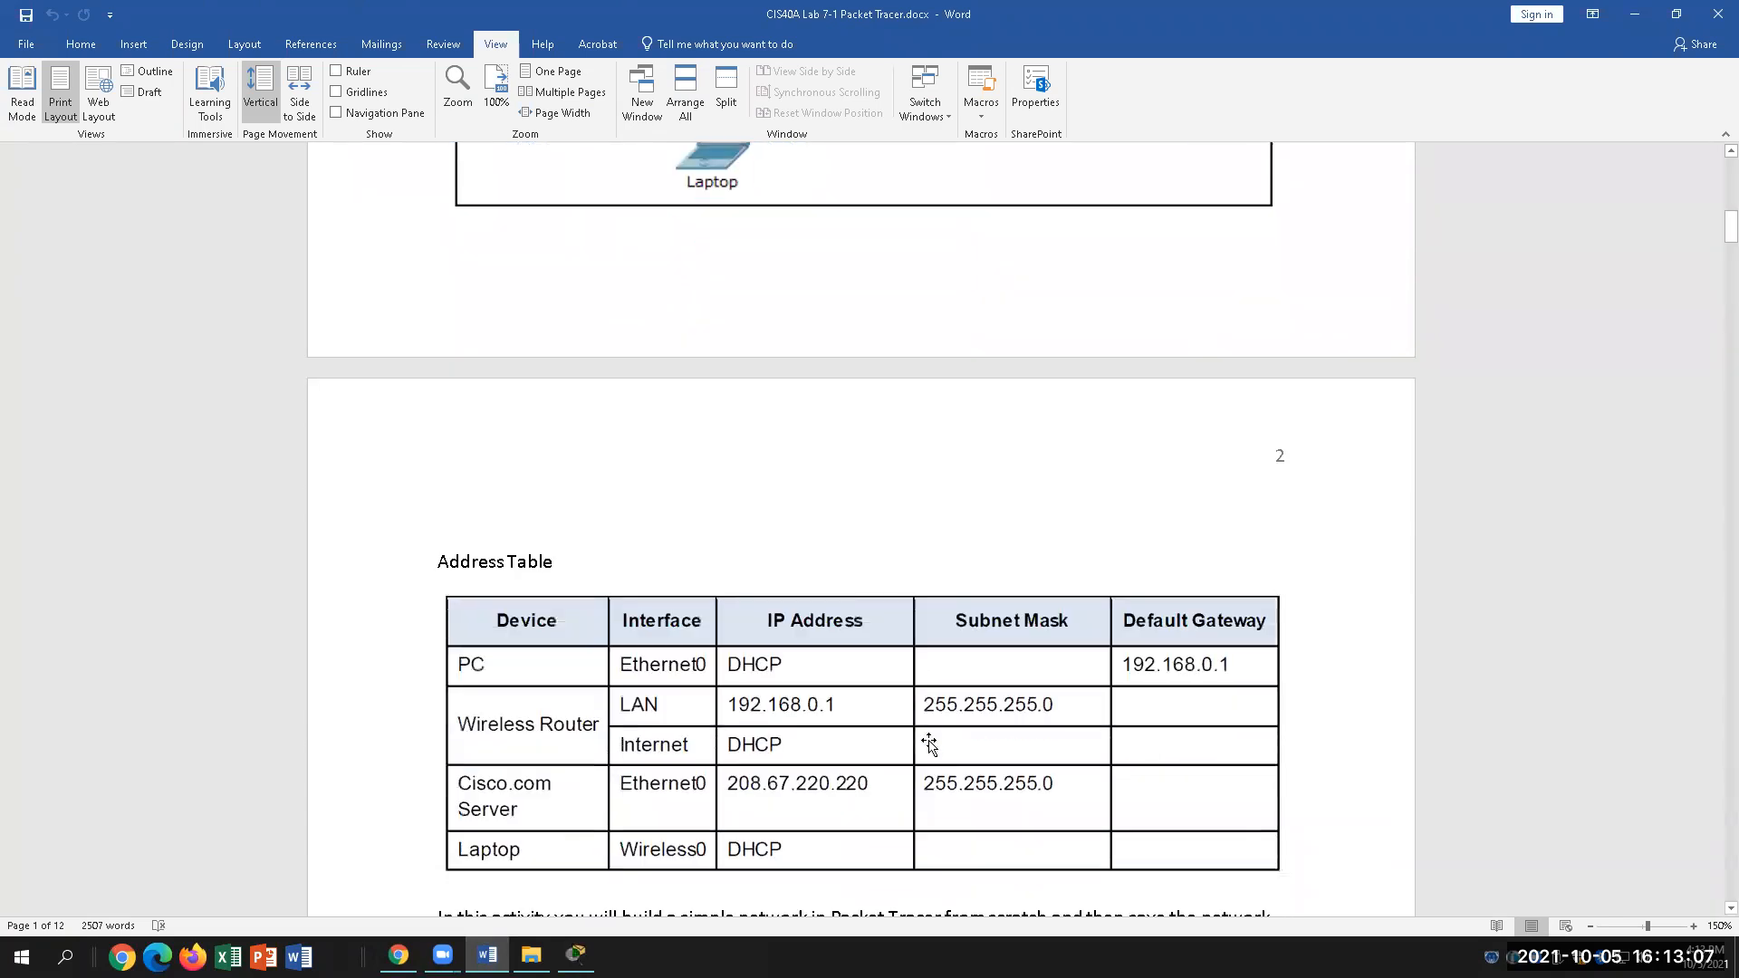
pyautogui.scroll(-9, 931, 749)
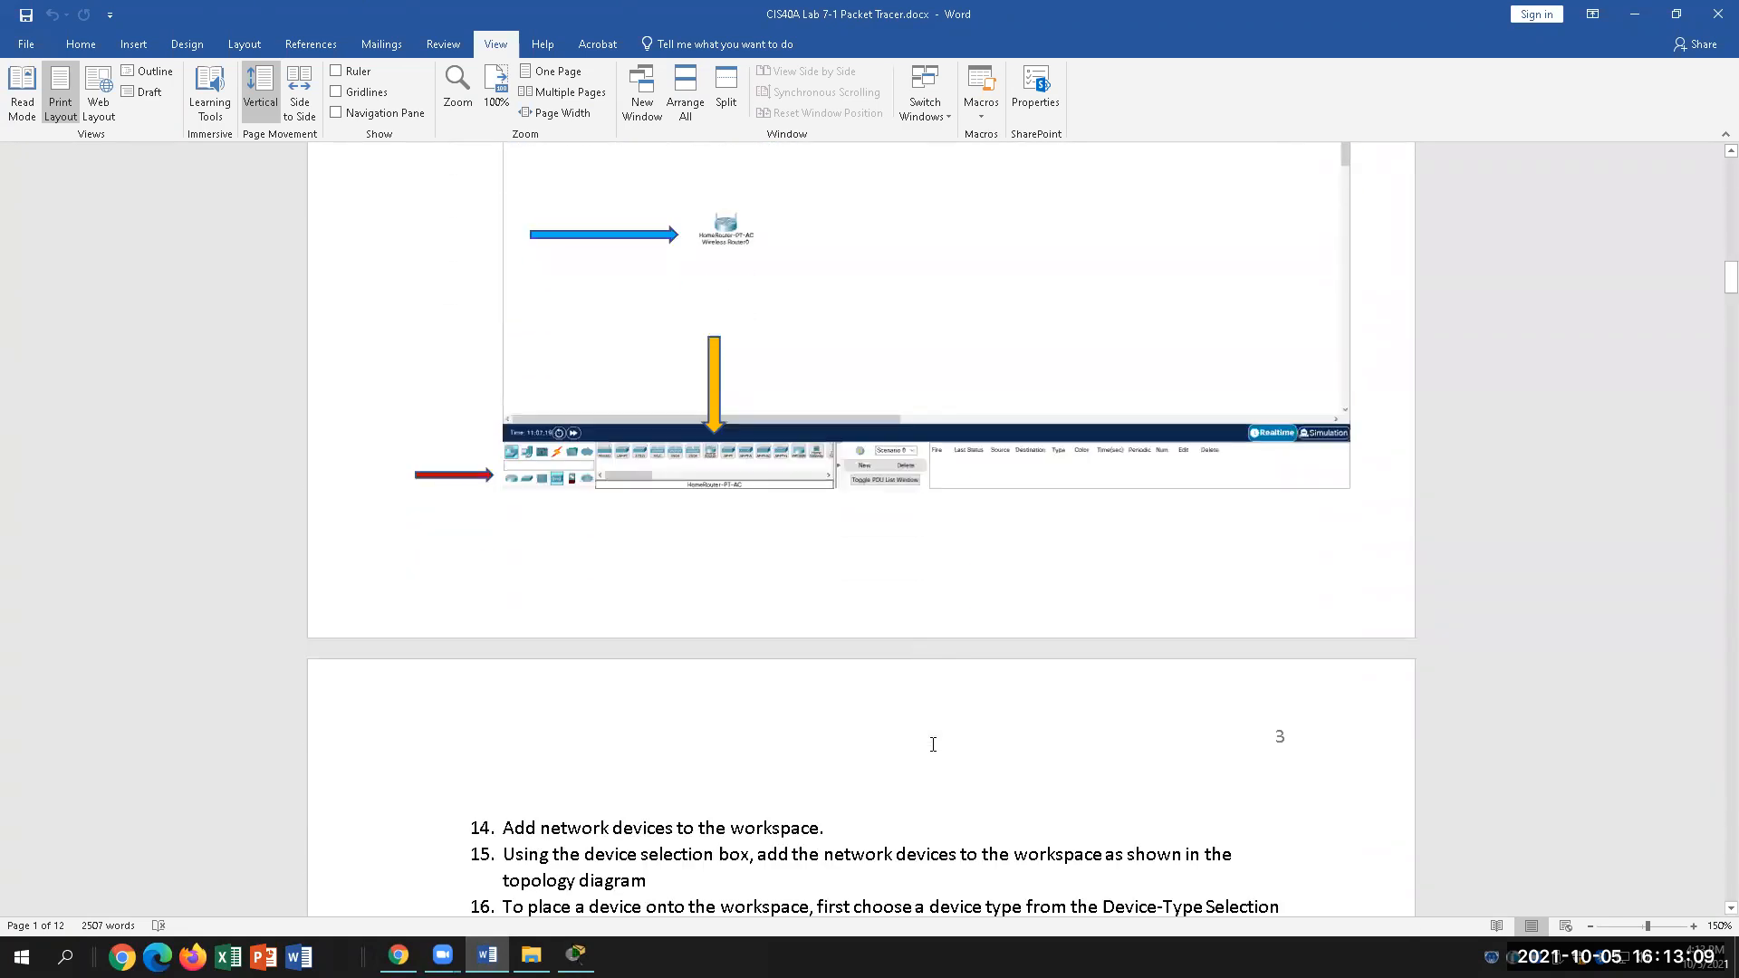
pyautogui.scroll(-9, 933, 744)
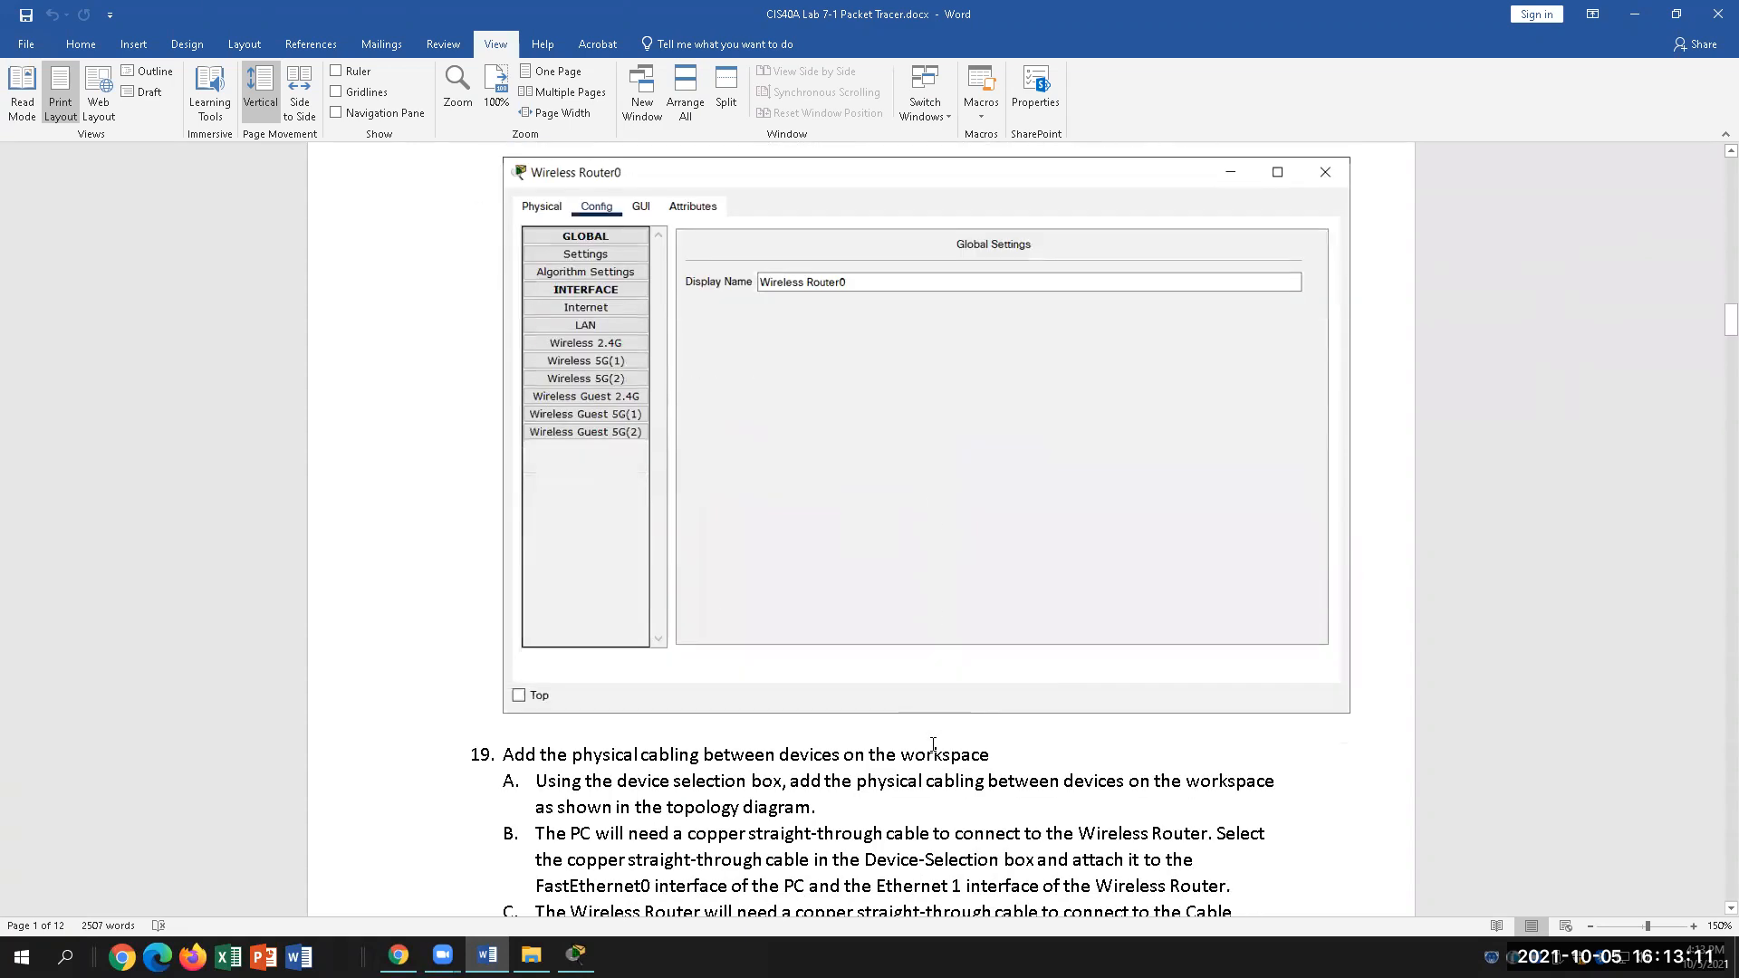
pyautogui.scroll(-9, 933, 745)
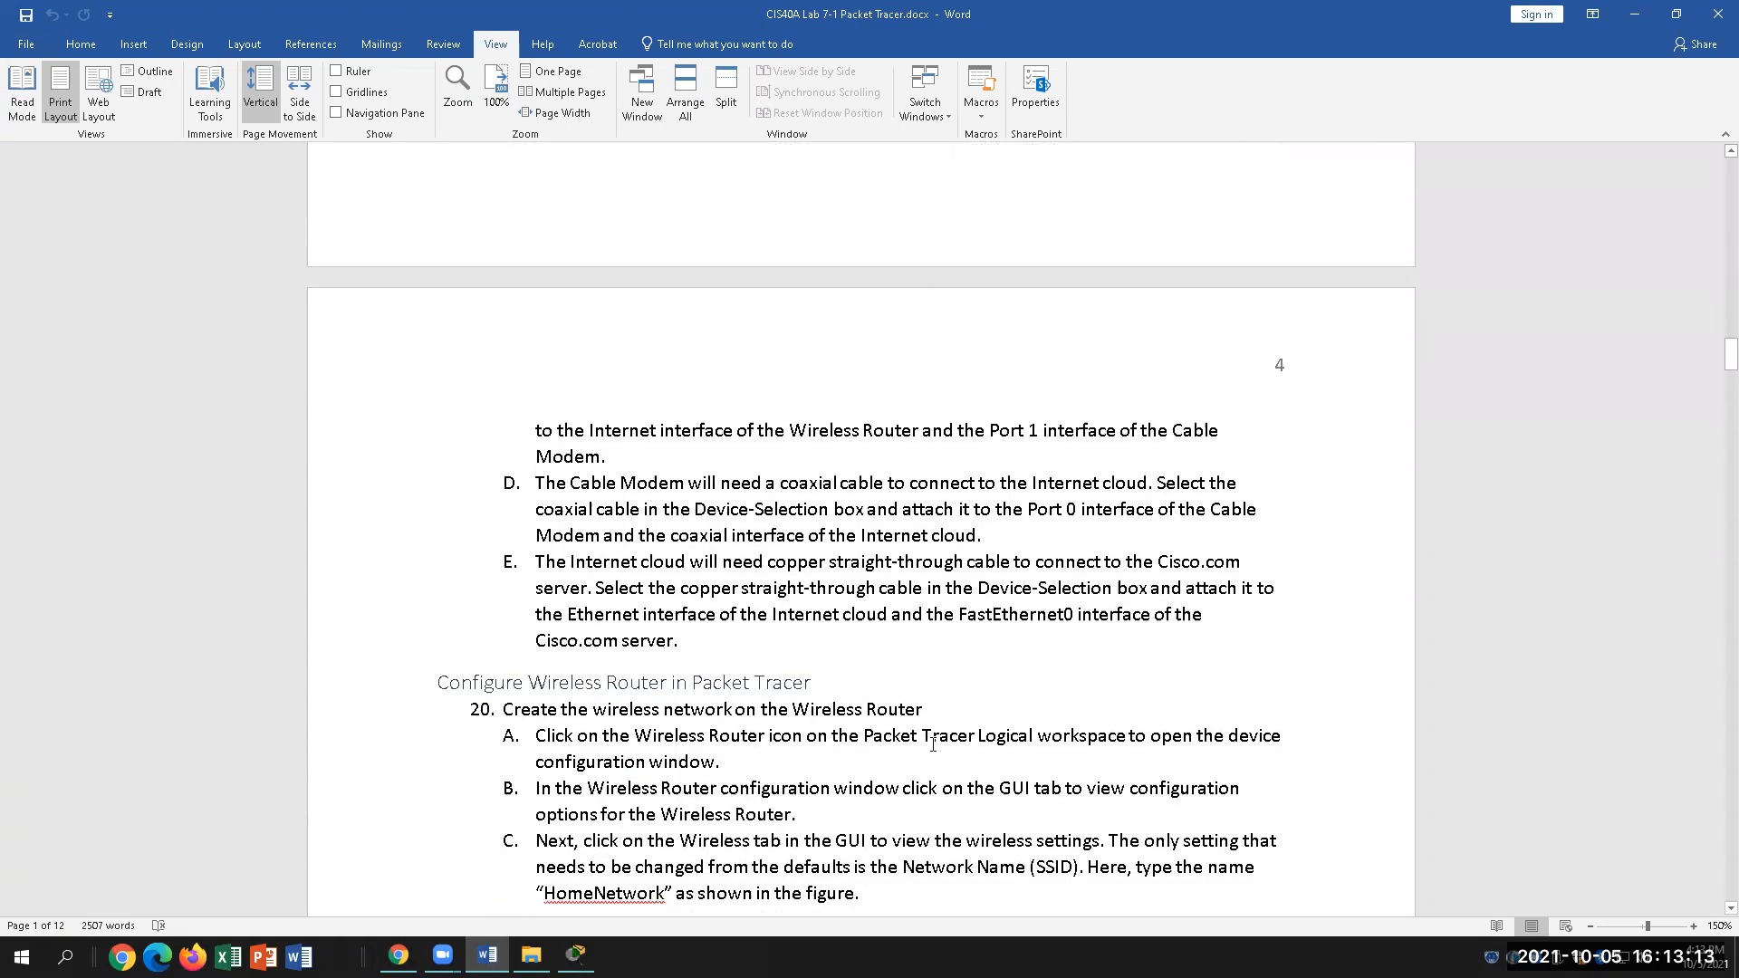
pyautogui.scroll(-2, 933, 744)
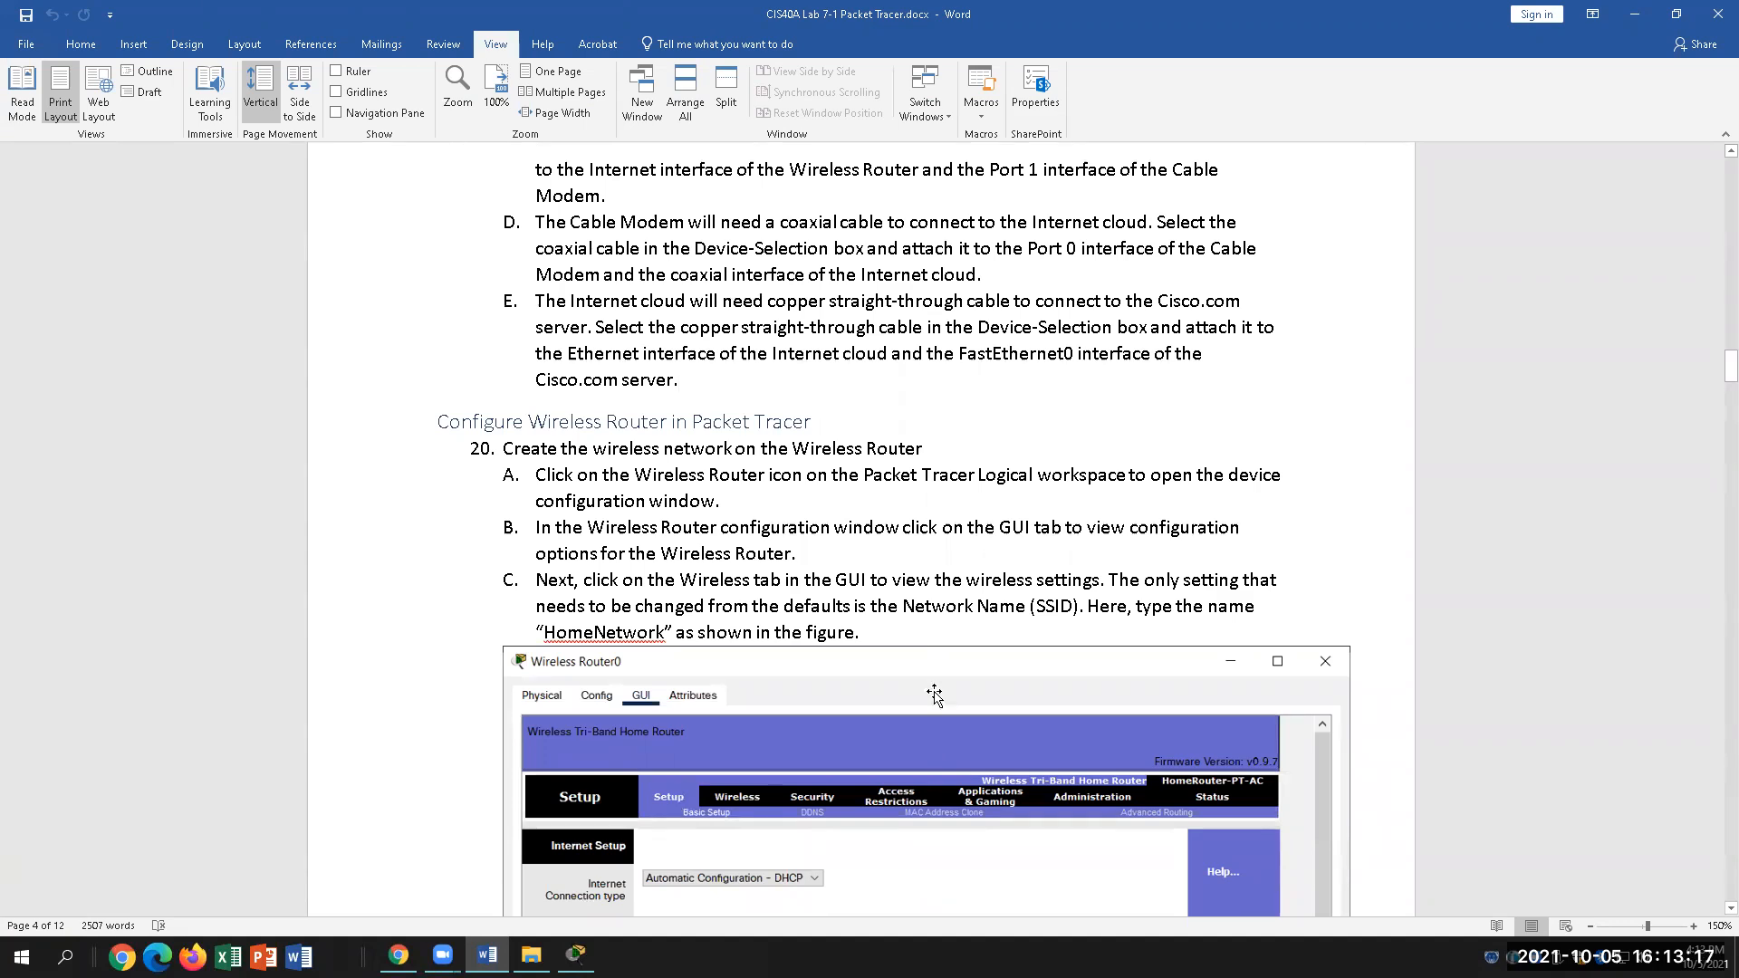
pyautogui.scroll(-2, 803, 643)
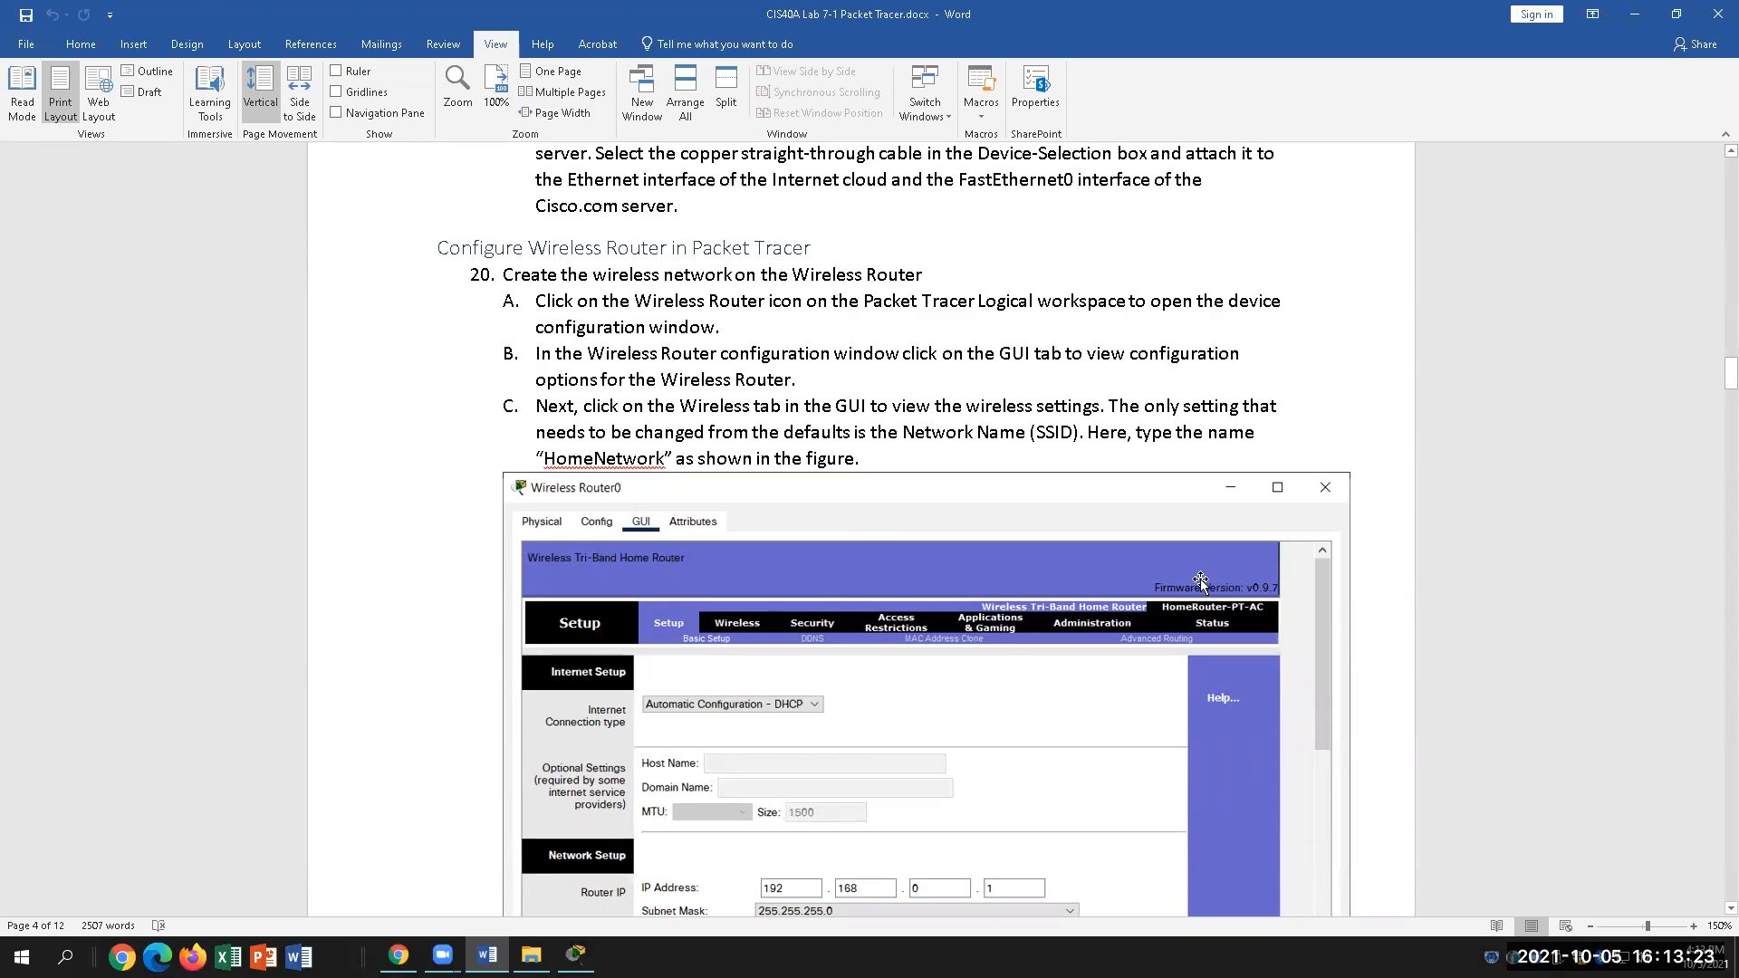
pyautogui.click(577, 957)
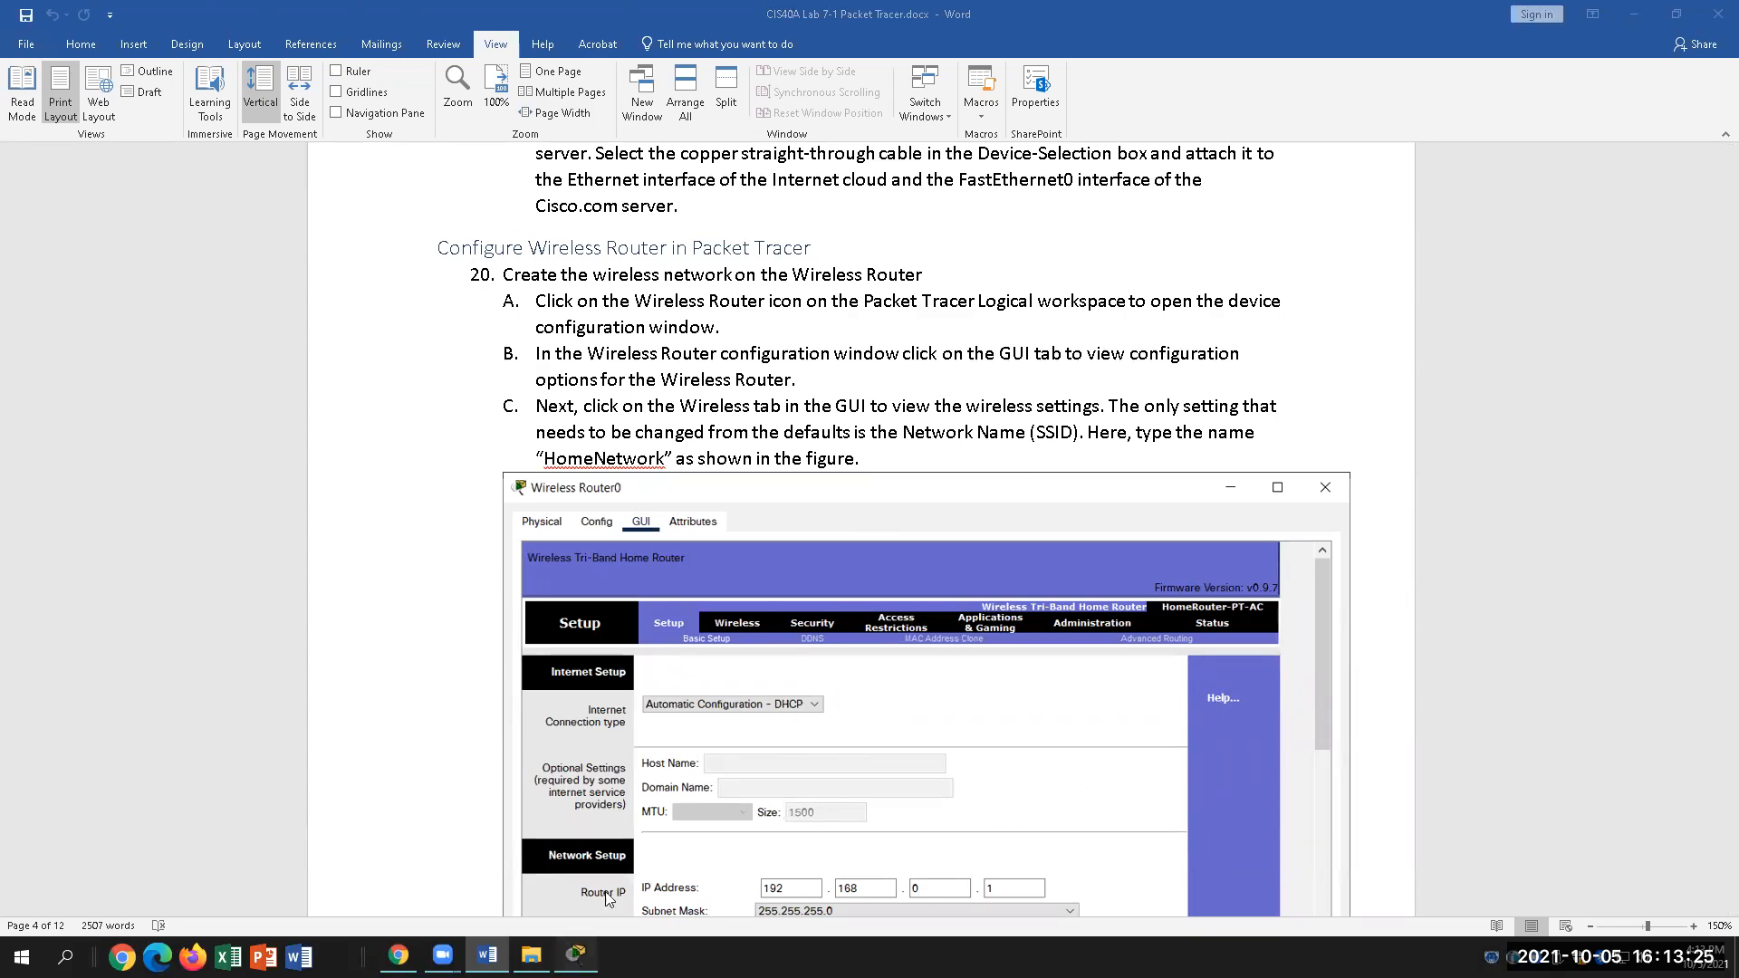
# Step: Open Wireless Router1's configuration window on its GUI page
pyautogui.click(797, 353)
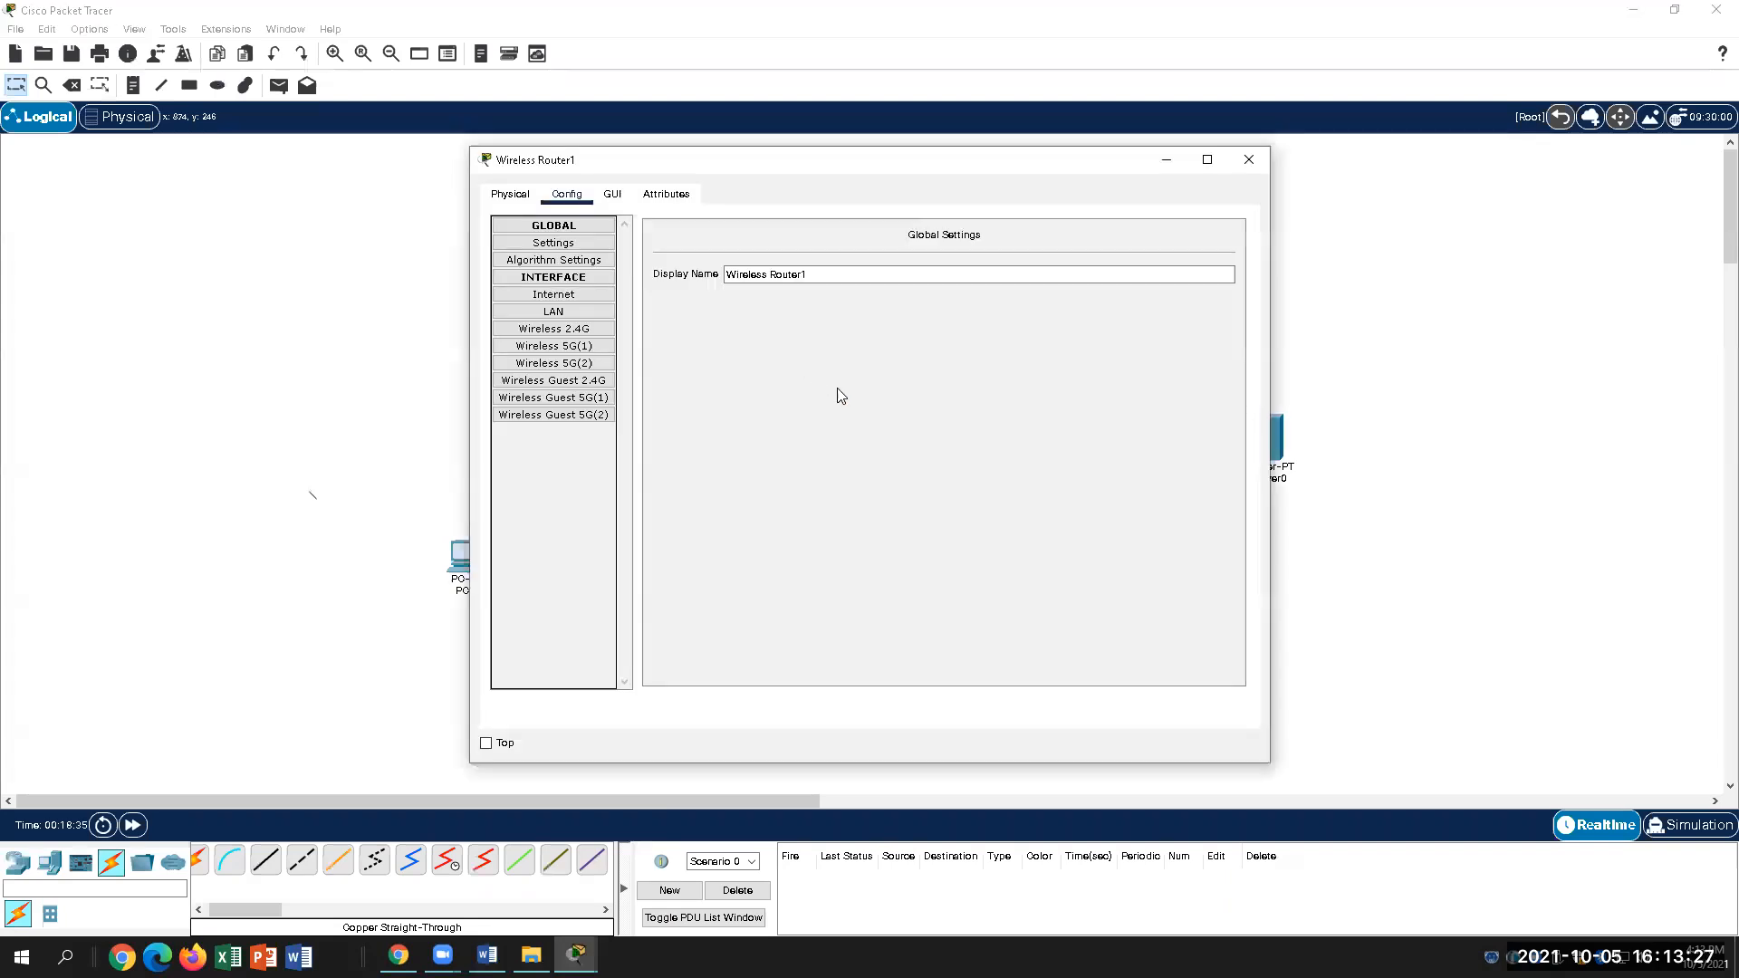
pyautogui.click(612, 194)
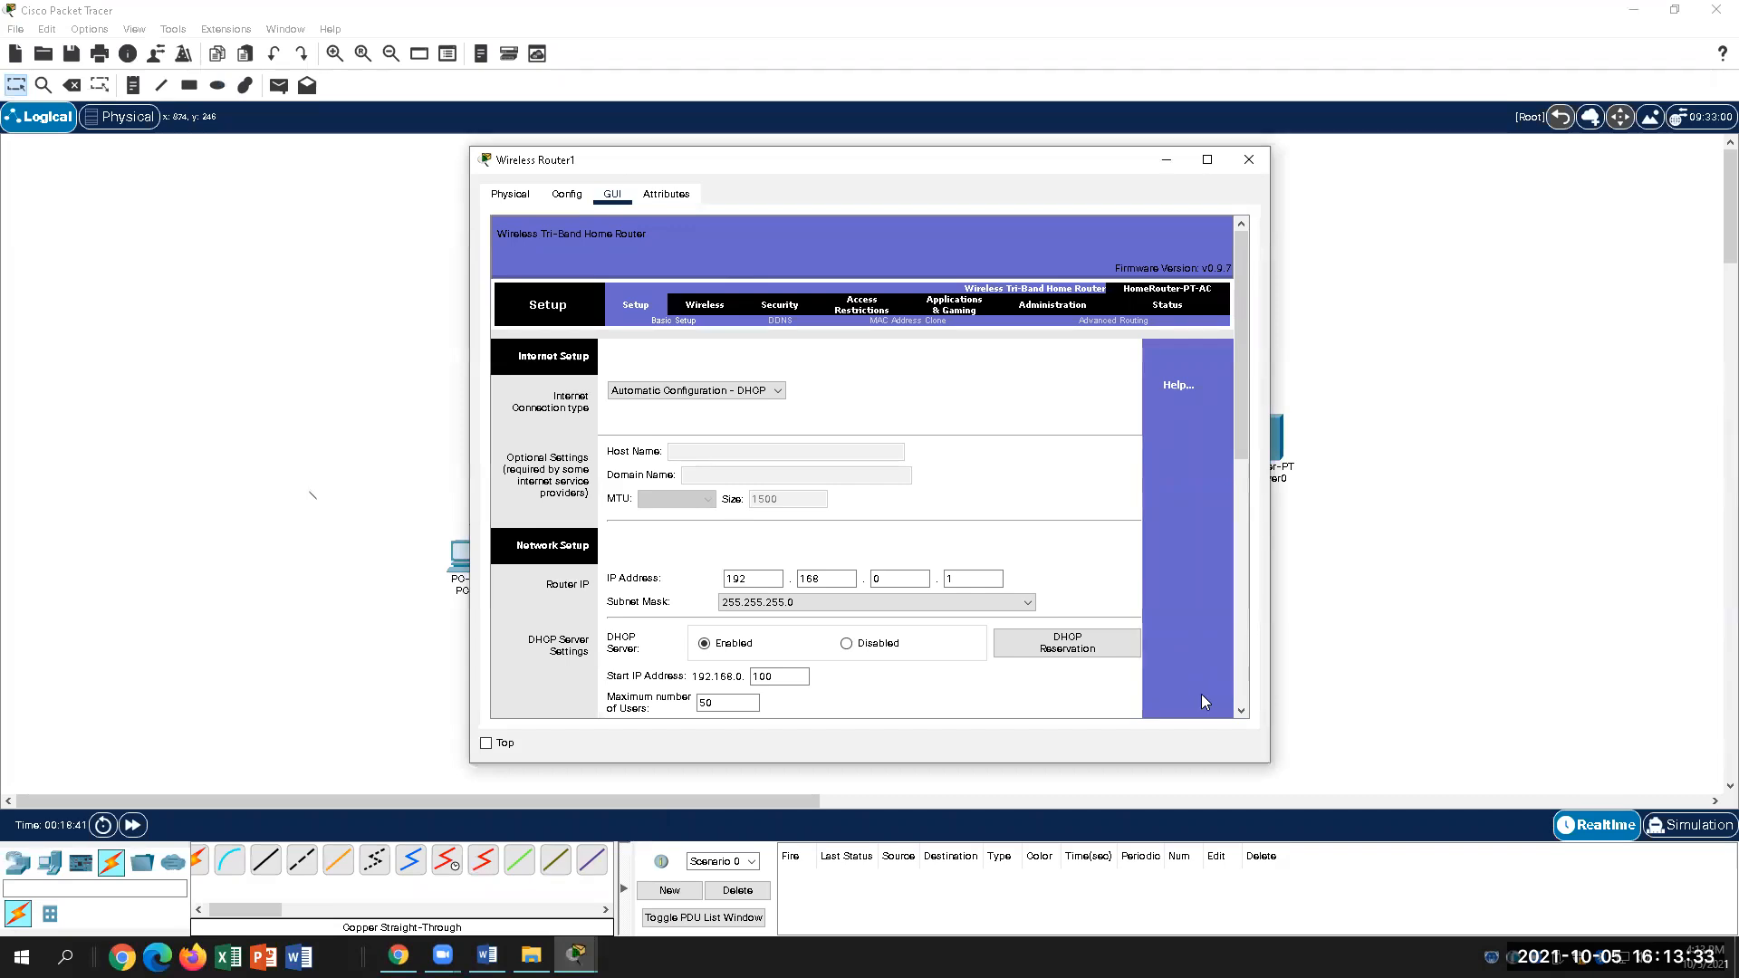
# Step: Read lab steps B–F, highlighting step E (Setup page) and step F (DHCP server settings)
pyautogui.click(487, 956)
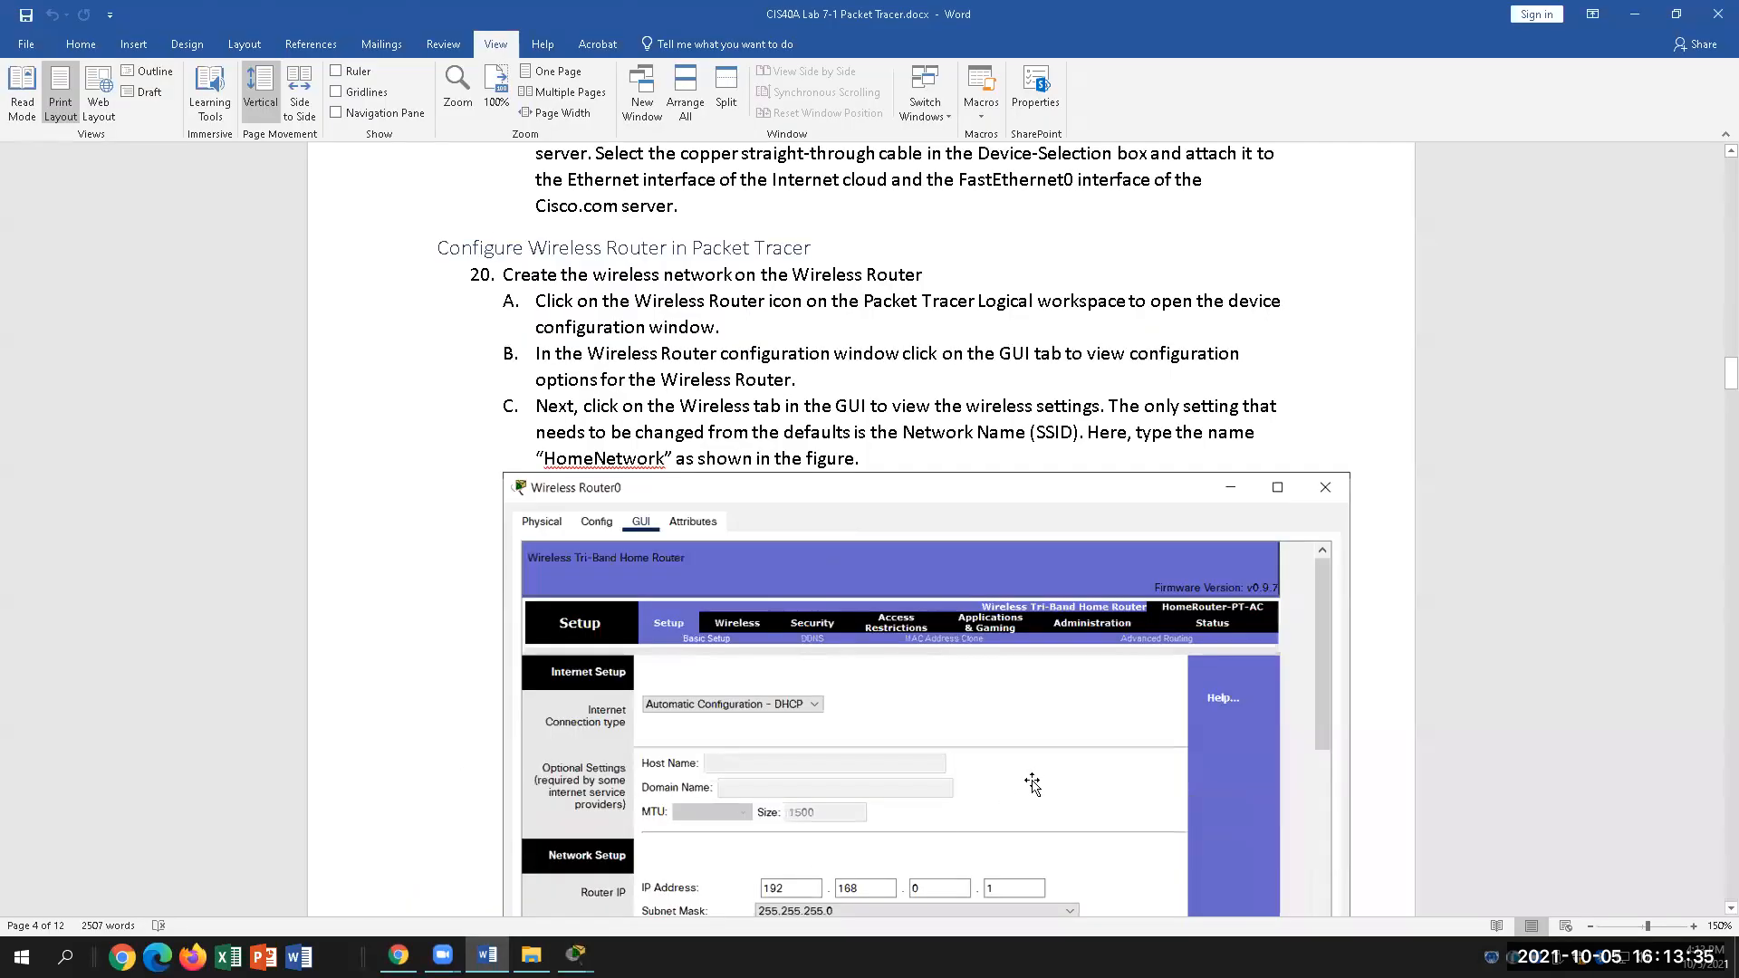
pyautogui.moveTo(535, 355); pyautogui.dragTo(902, 381)
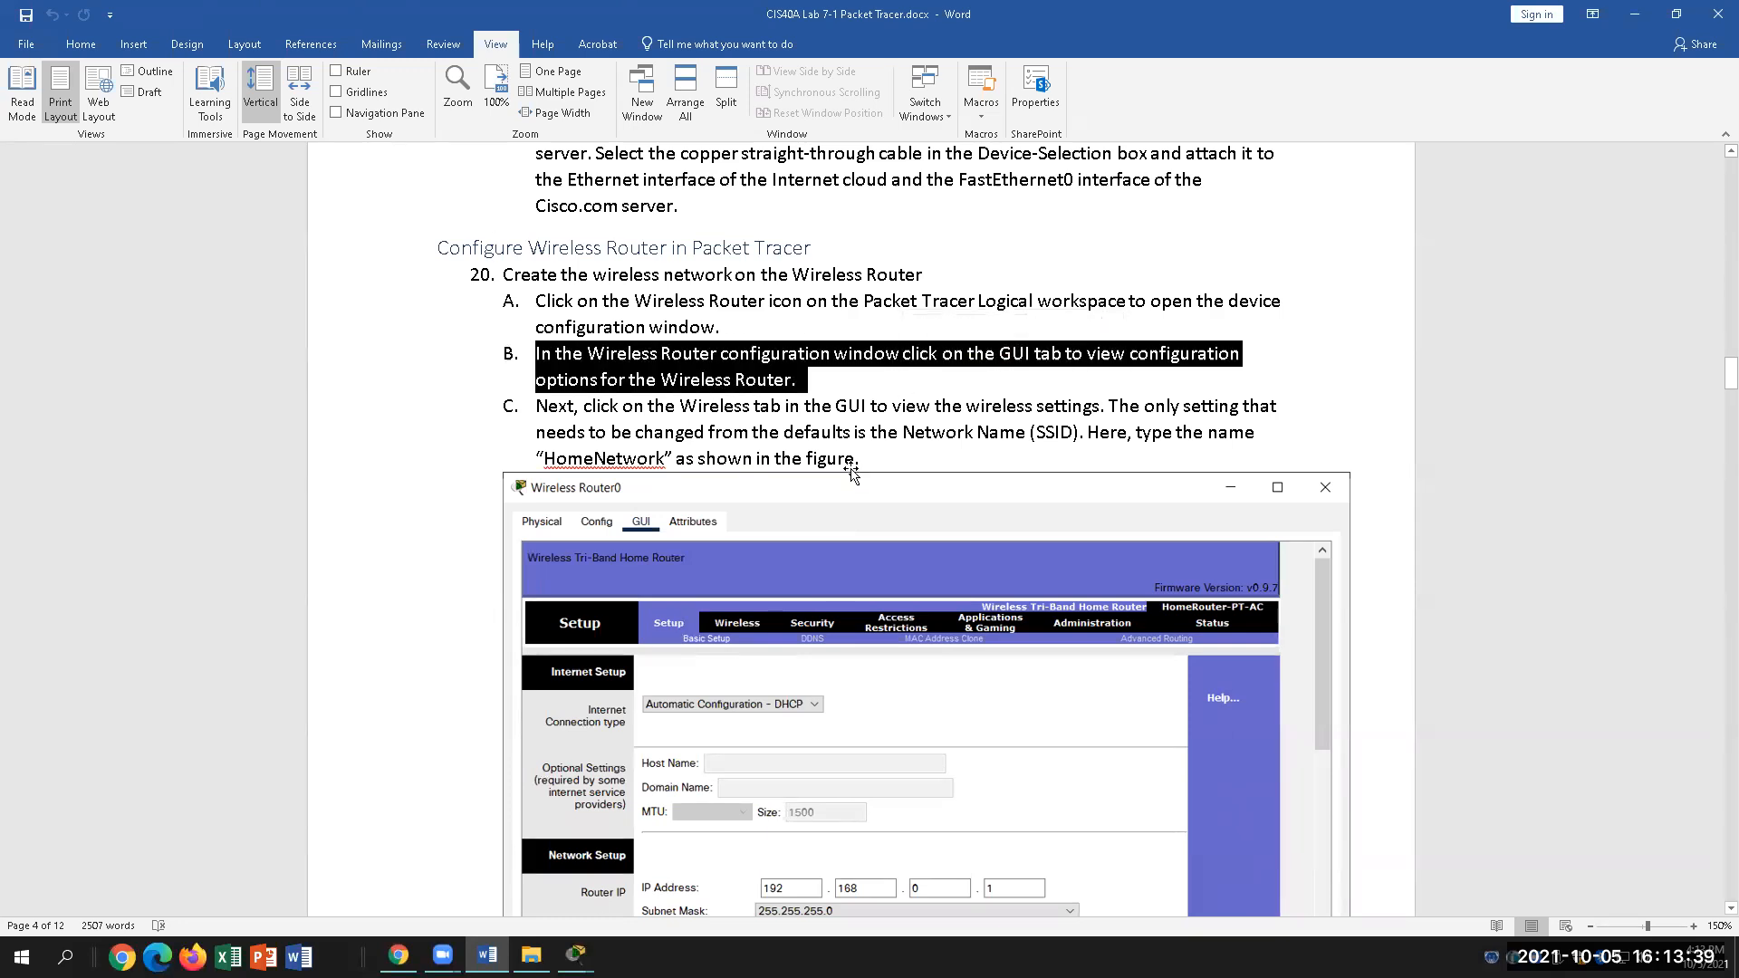
pyautogui.click(726, 406)
pyautogui.scroll(-1, 712, 453)
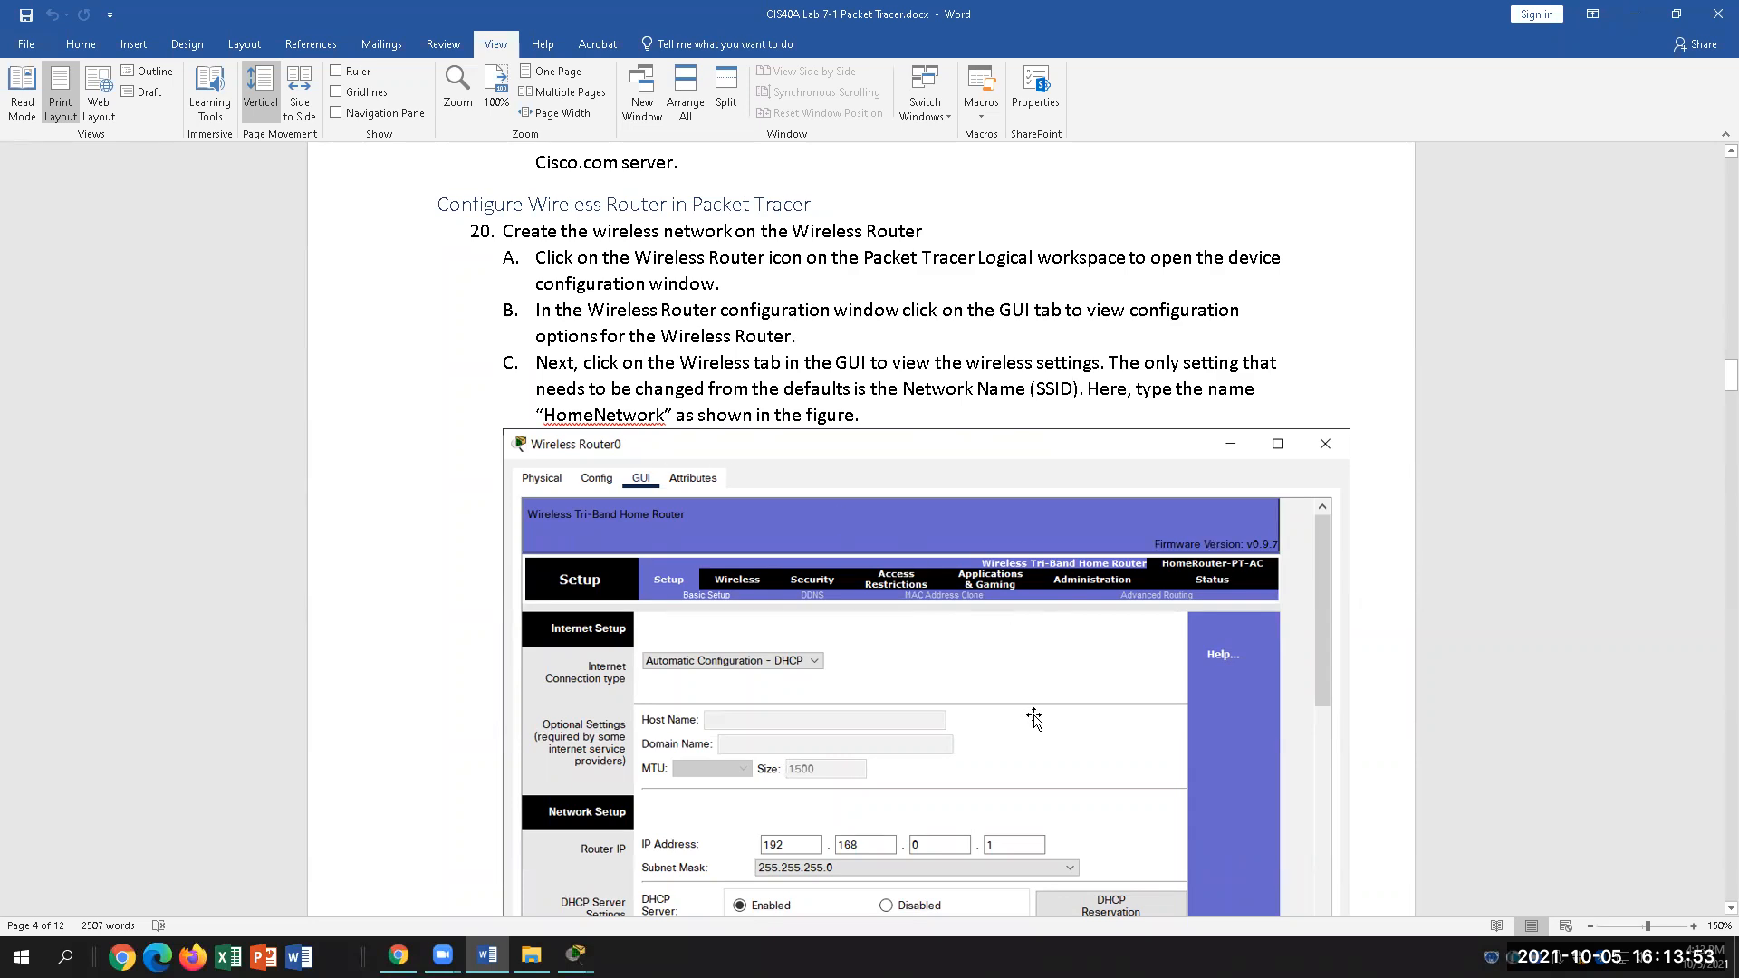
pyautogui.scroll(-5, 1034, 719)
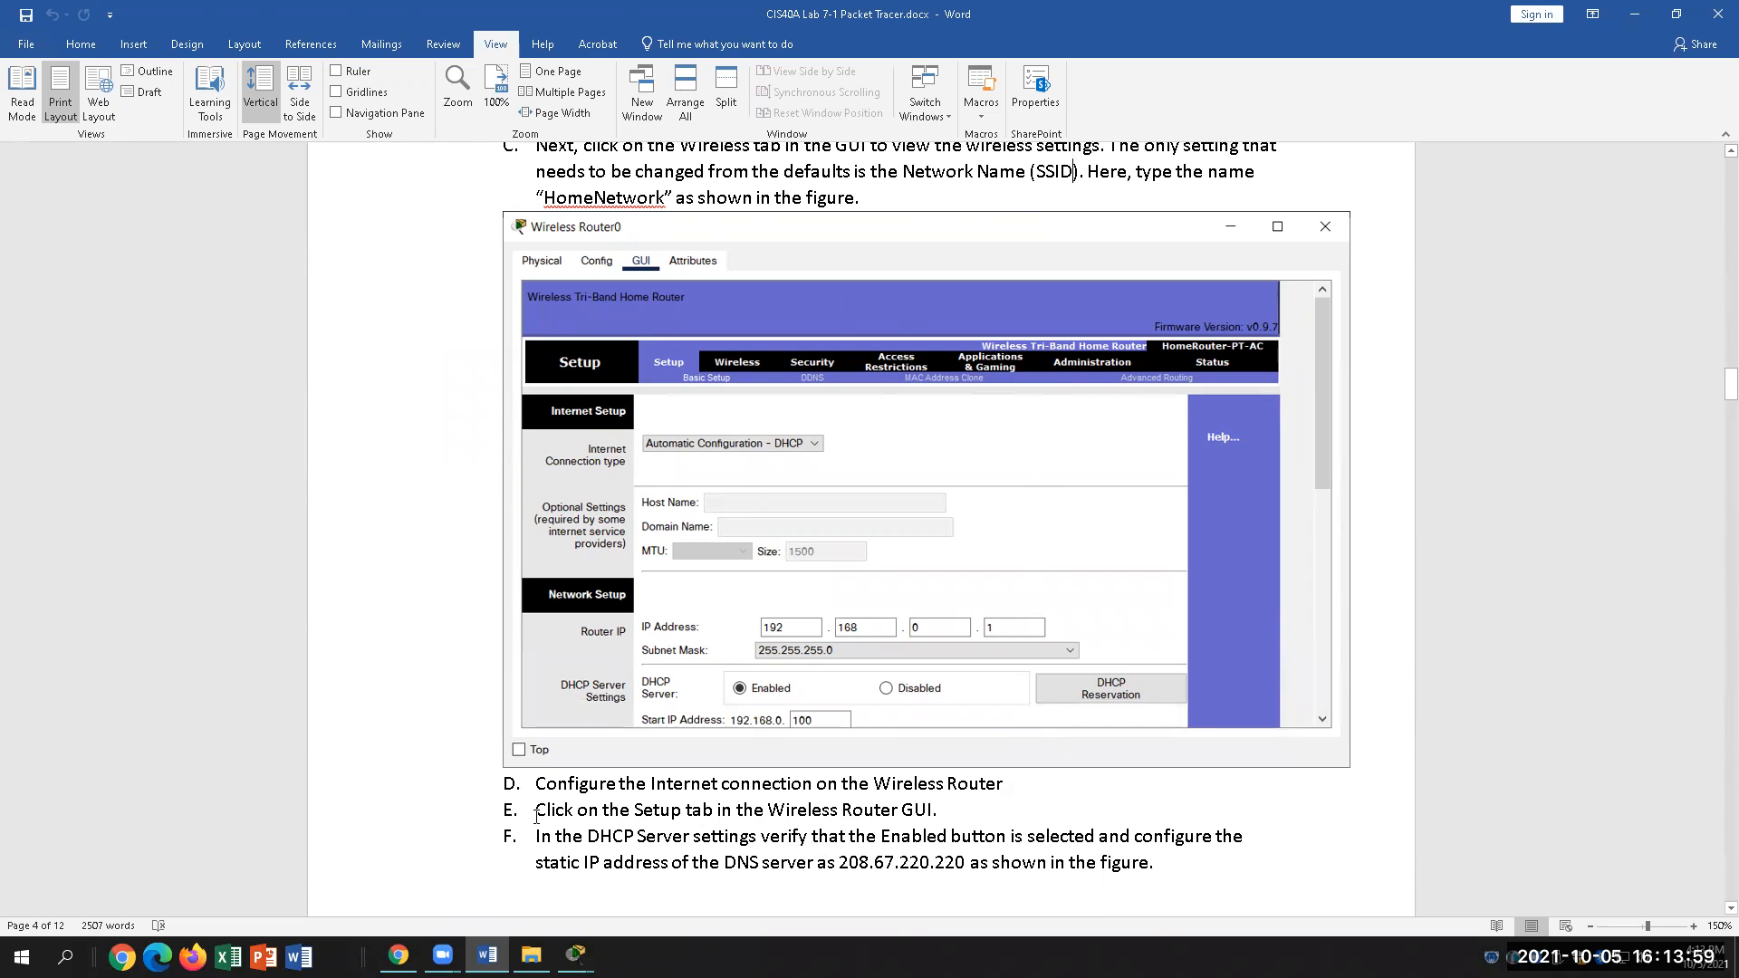
pyautogui.moveTo(557, 806); pyautogui.dragTo(981, 812)
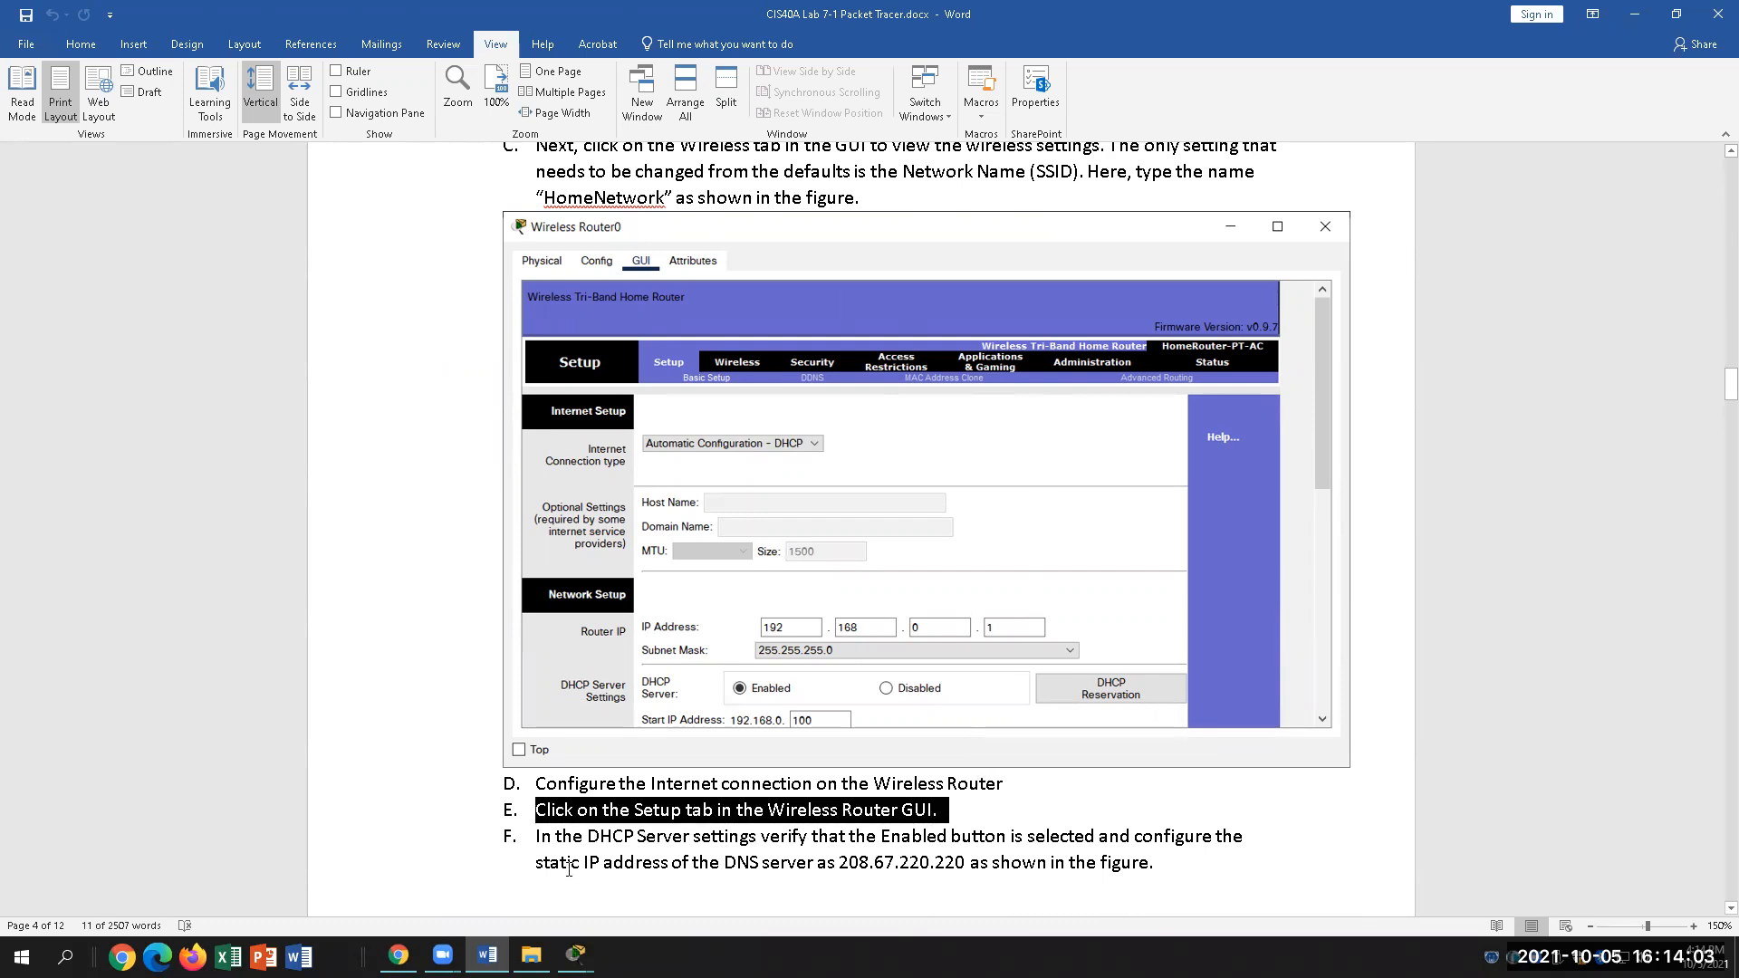
pyautogui.moveTo(540, 837); pyautogui.dragTo(945, 840)
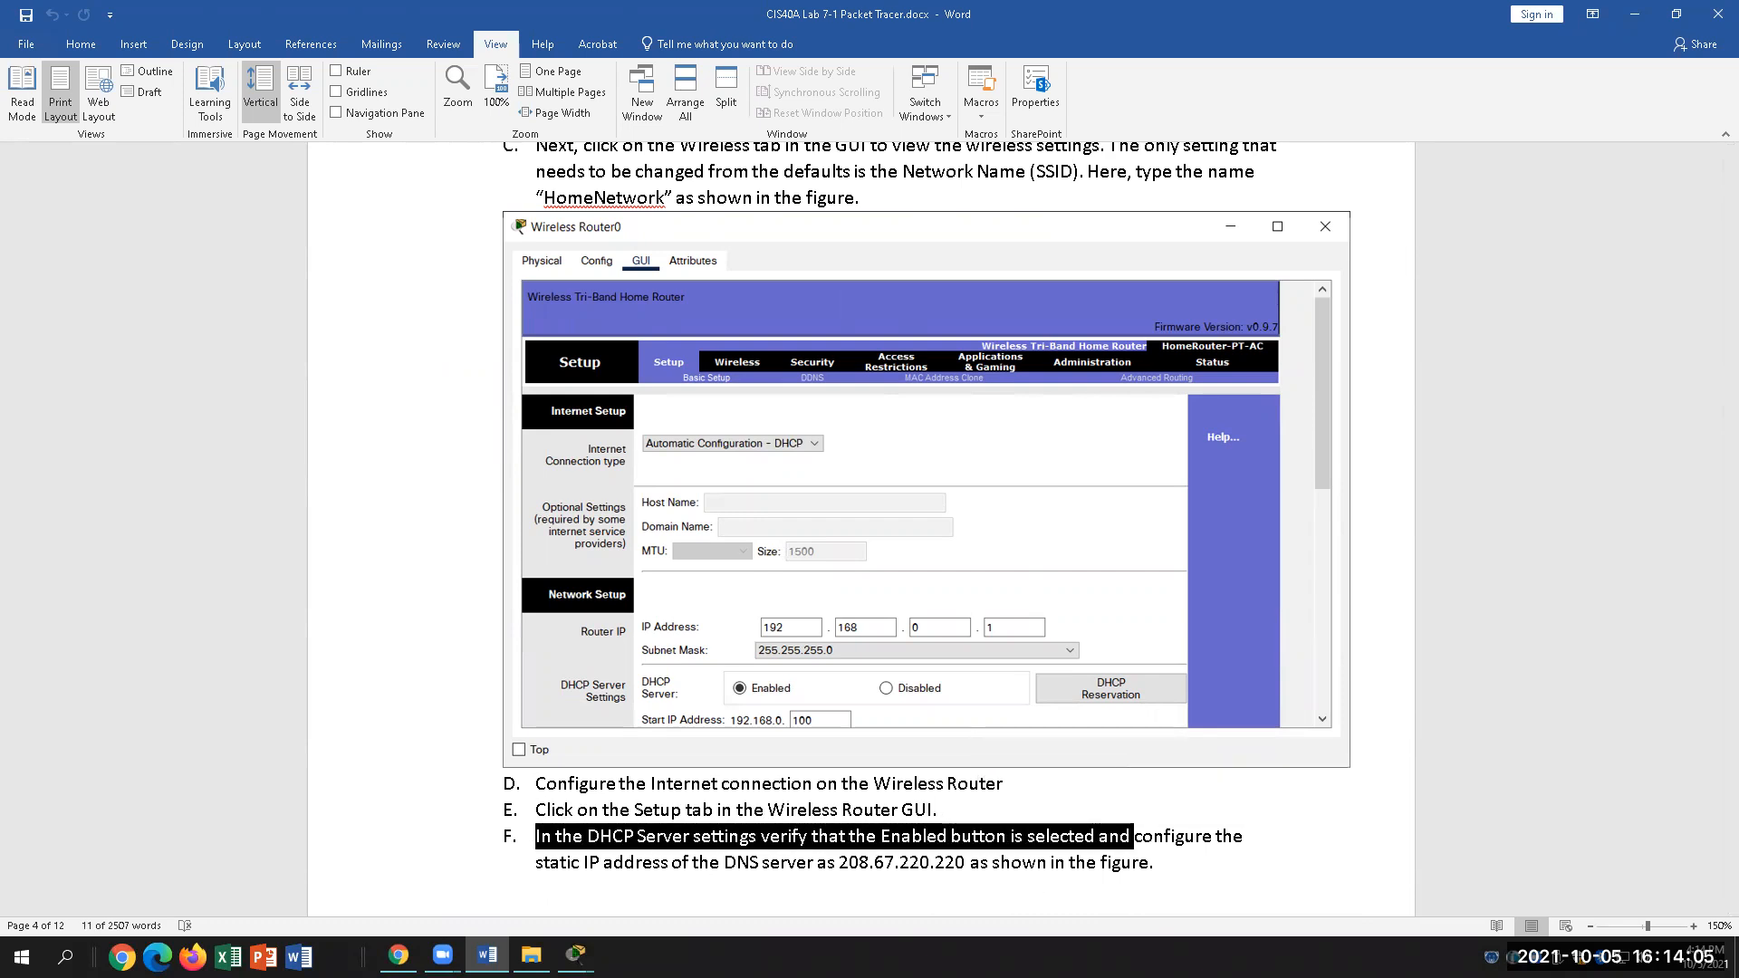
pyautogui.click(576, 955)
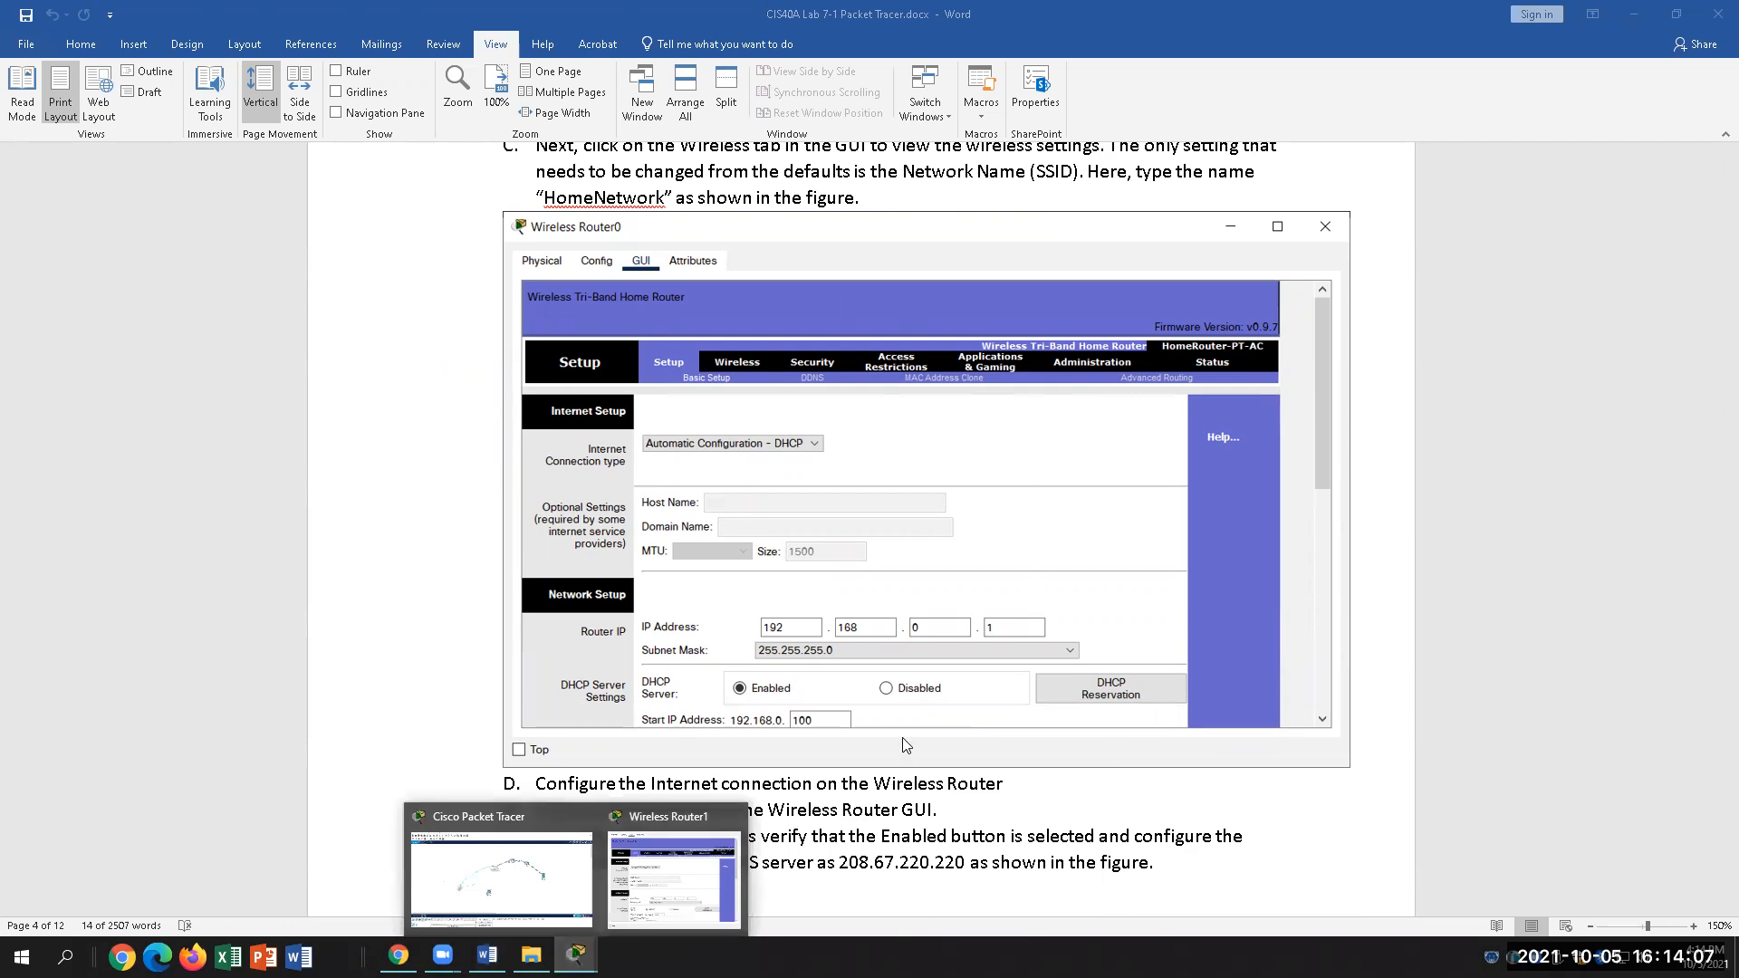
# Step: Bring Wireless Router1's GUI back and look over its Setup page DHCP settings
pyautogui.click(563, 877)
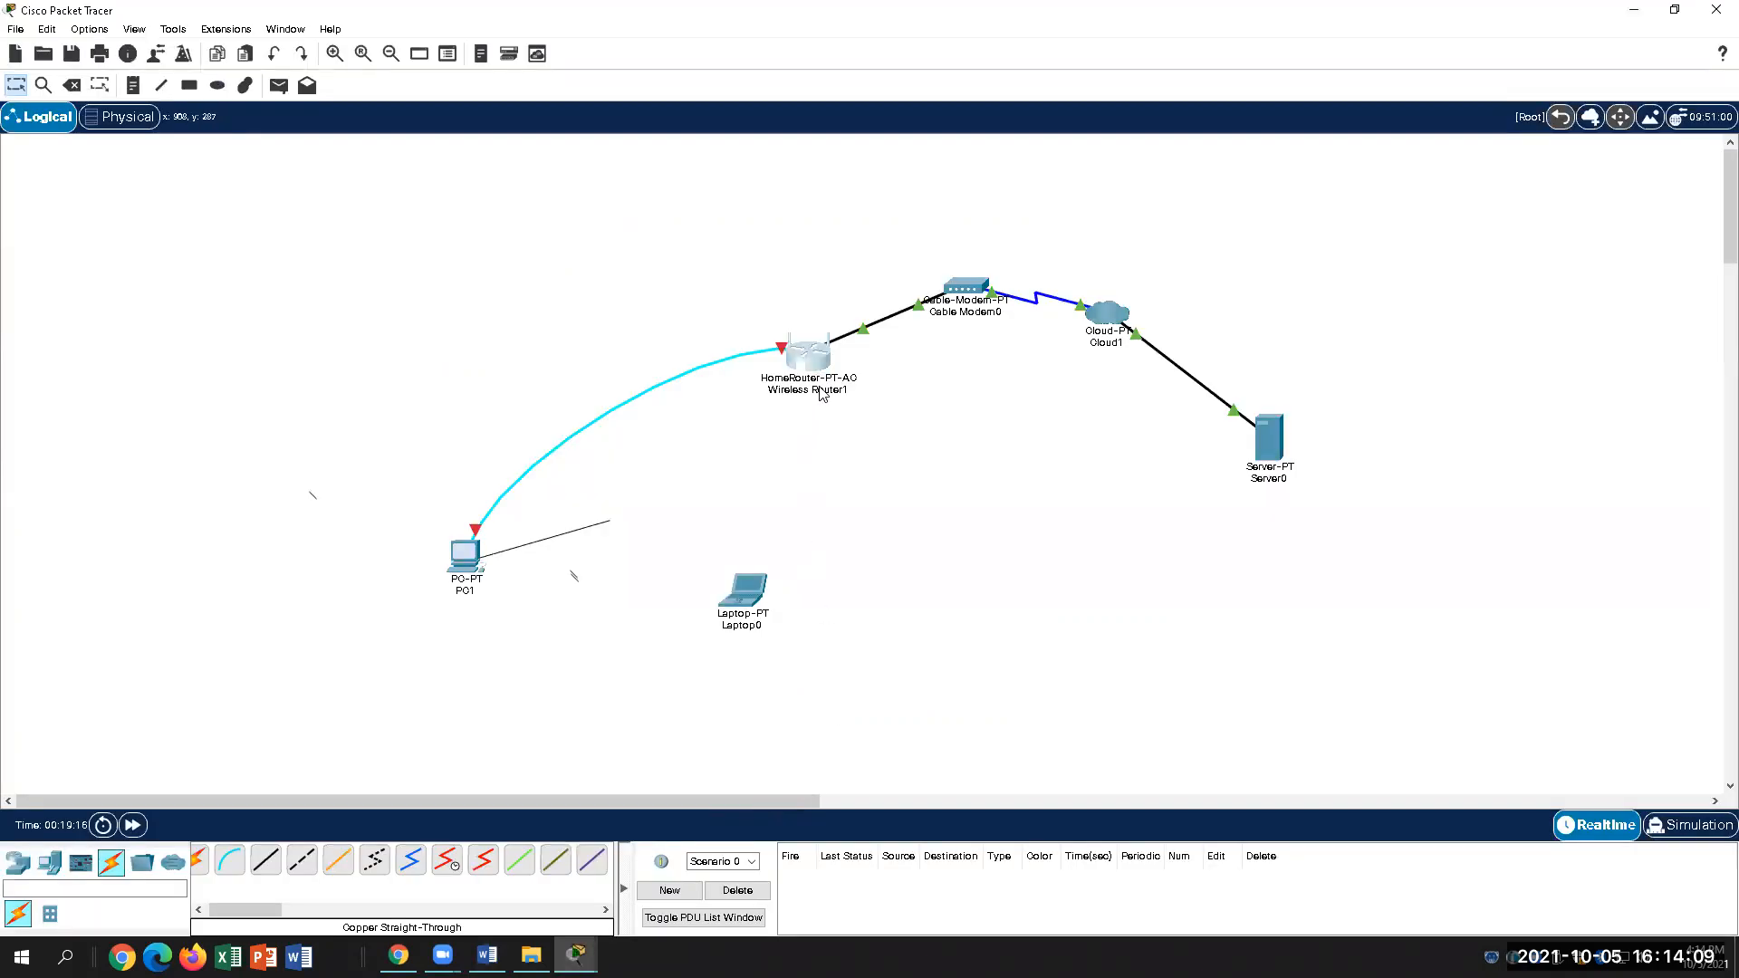
pyautogui.click(805, 367)
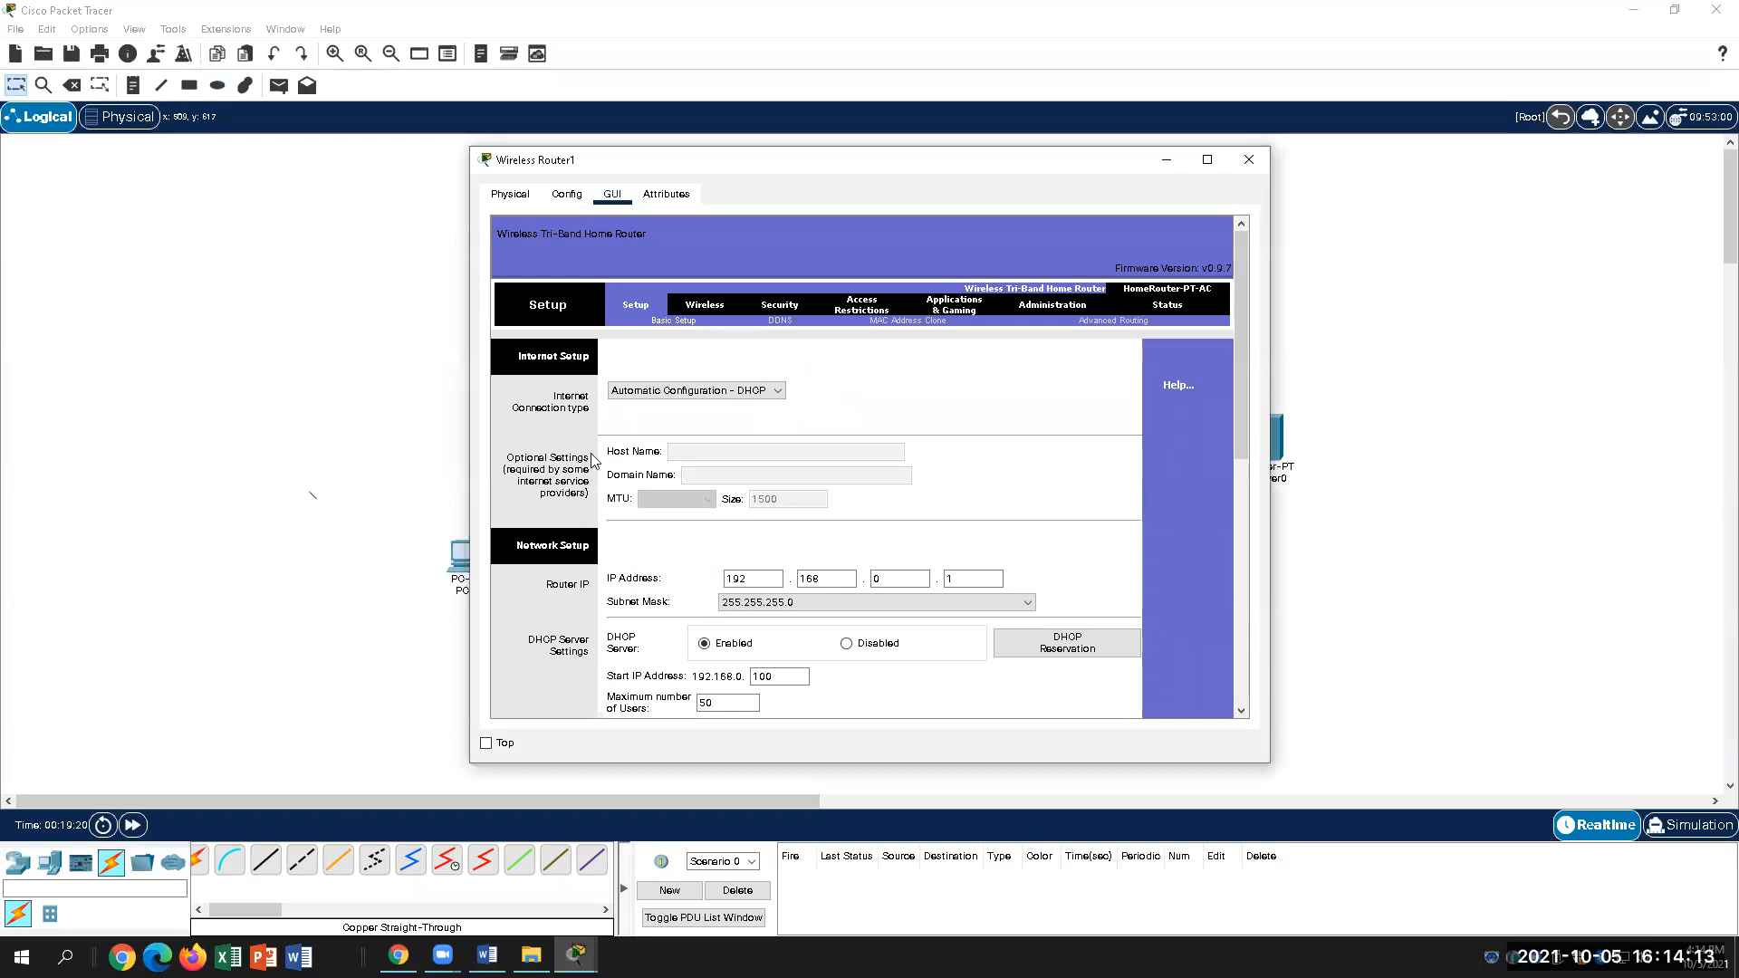
pyautogui.scroll(-1, 712, 530)
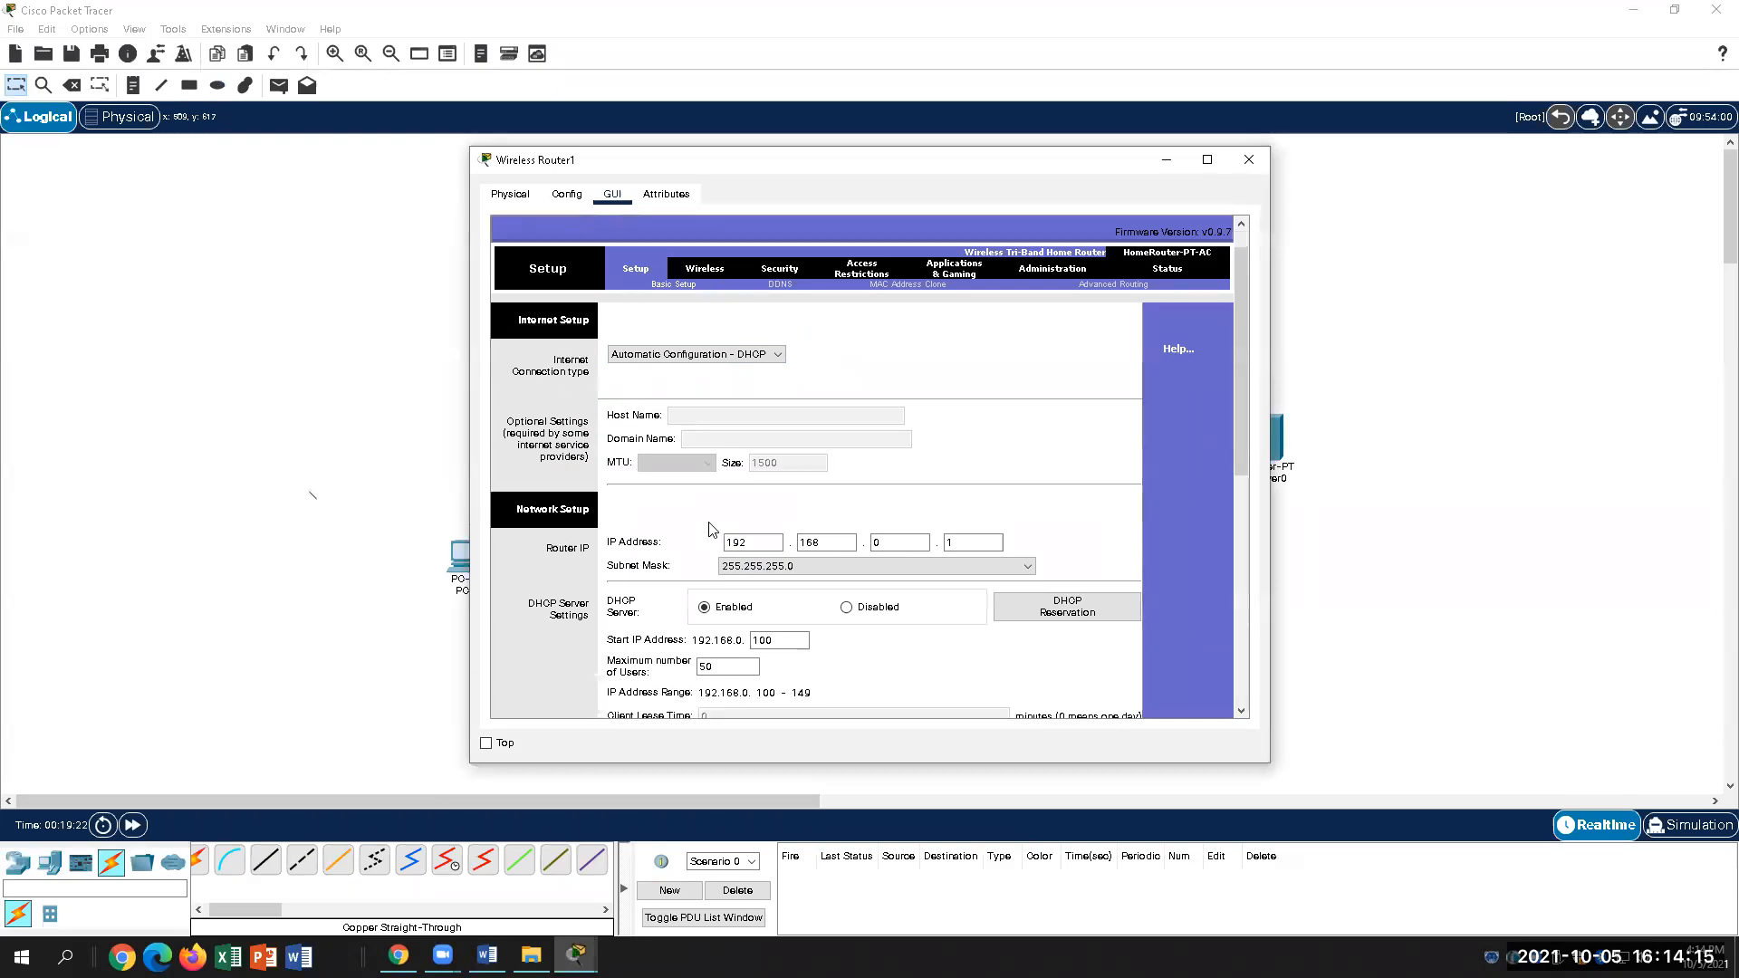
pyautogui.scroll(1, 712, 530)
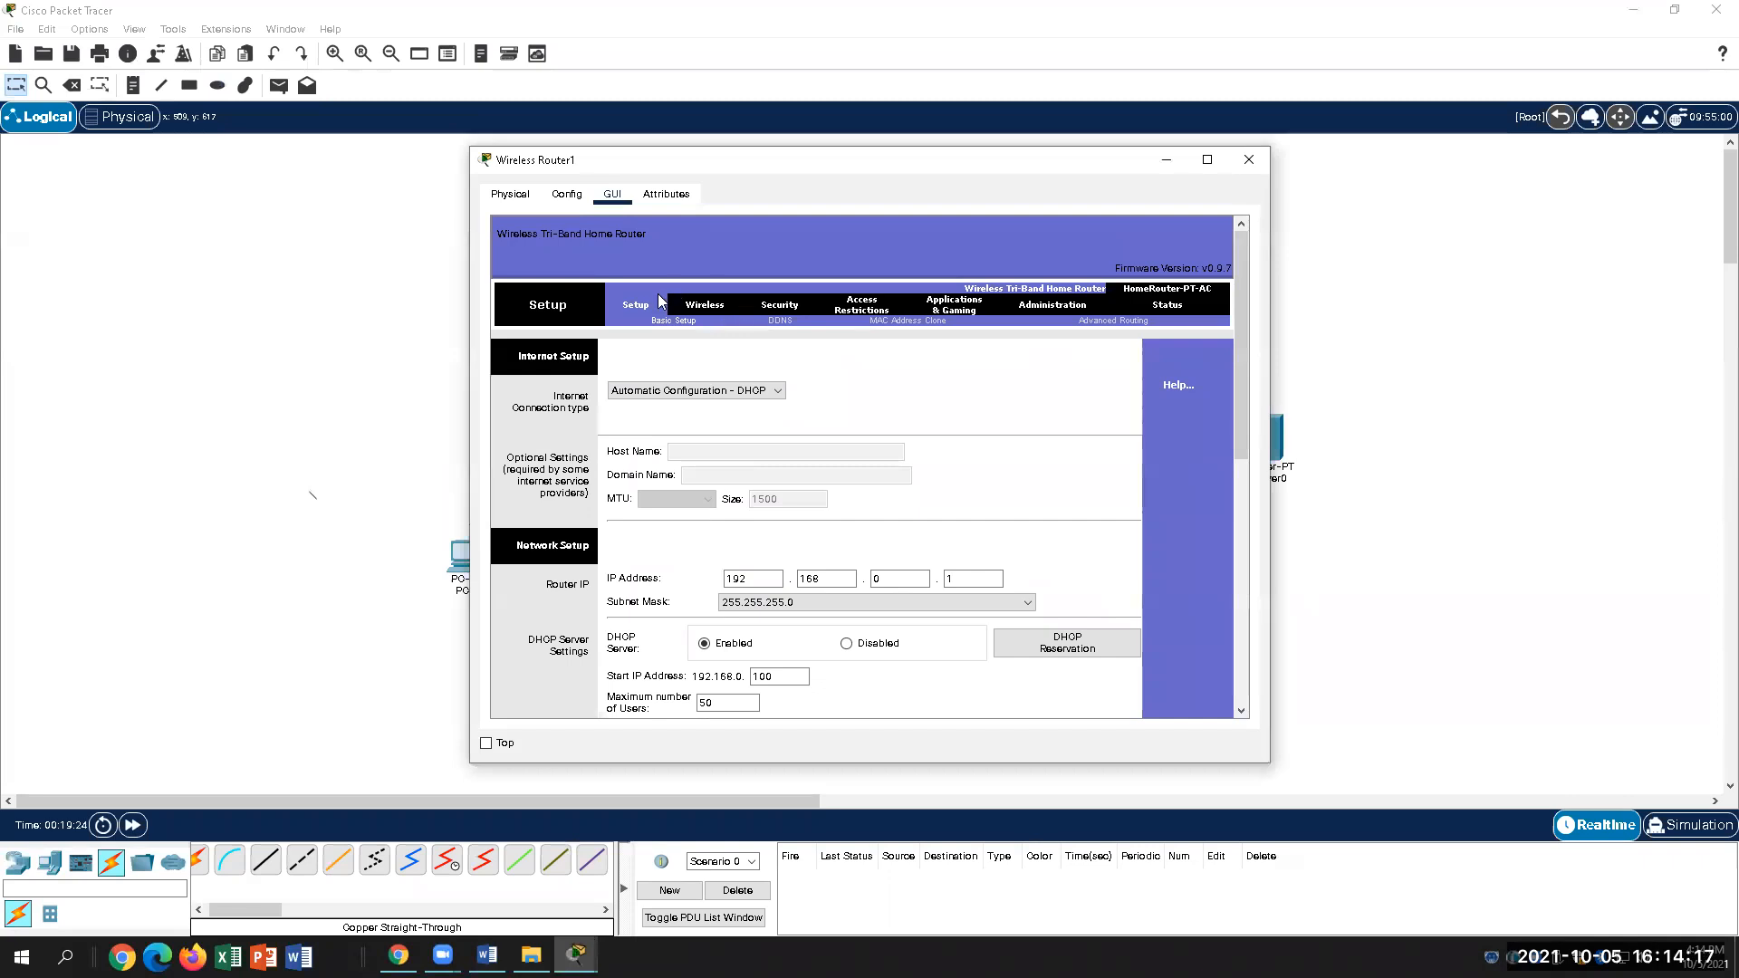
pyautogui.scroll(-2, 699, 607)
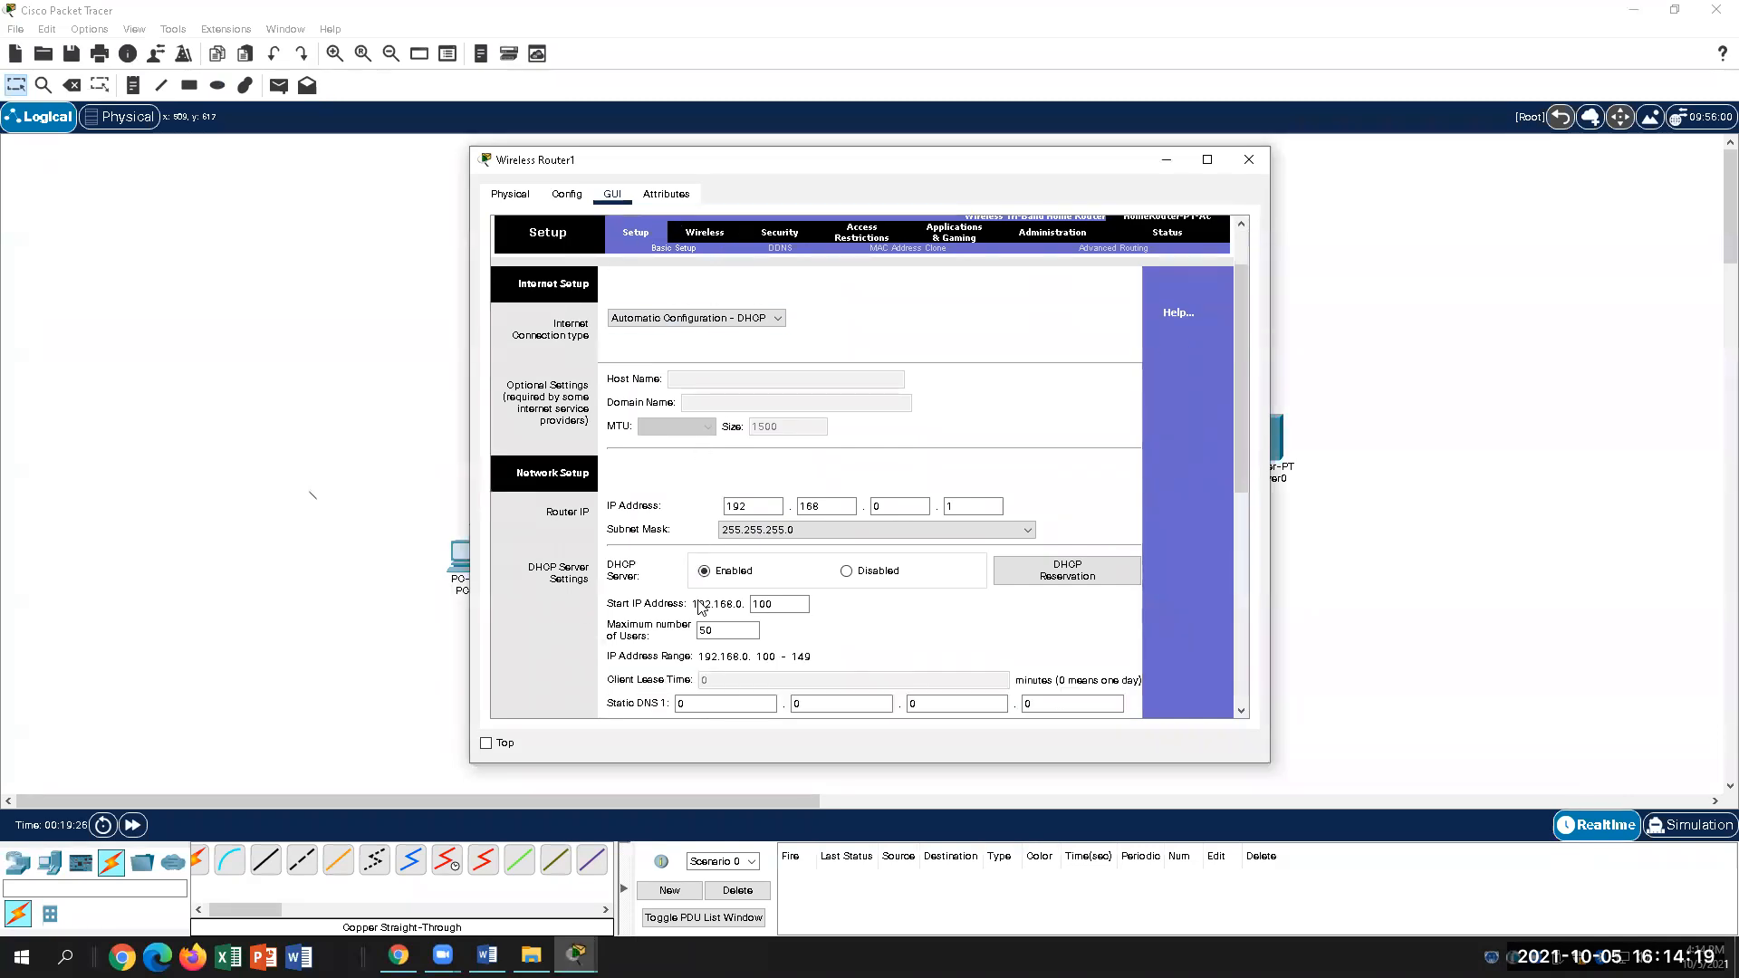
pyautogui.scroll(2, 700, 607)
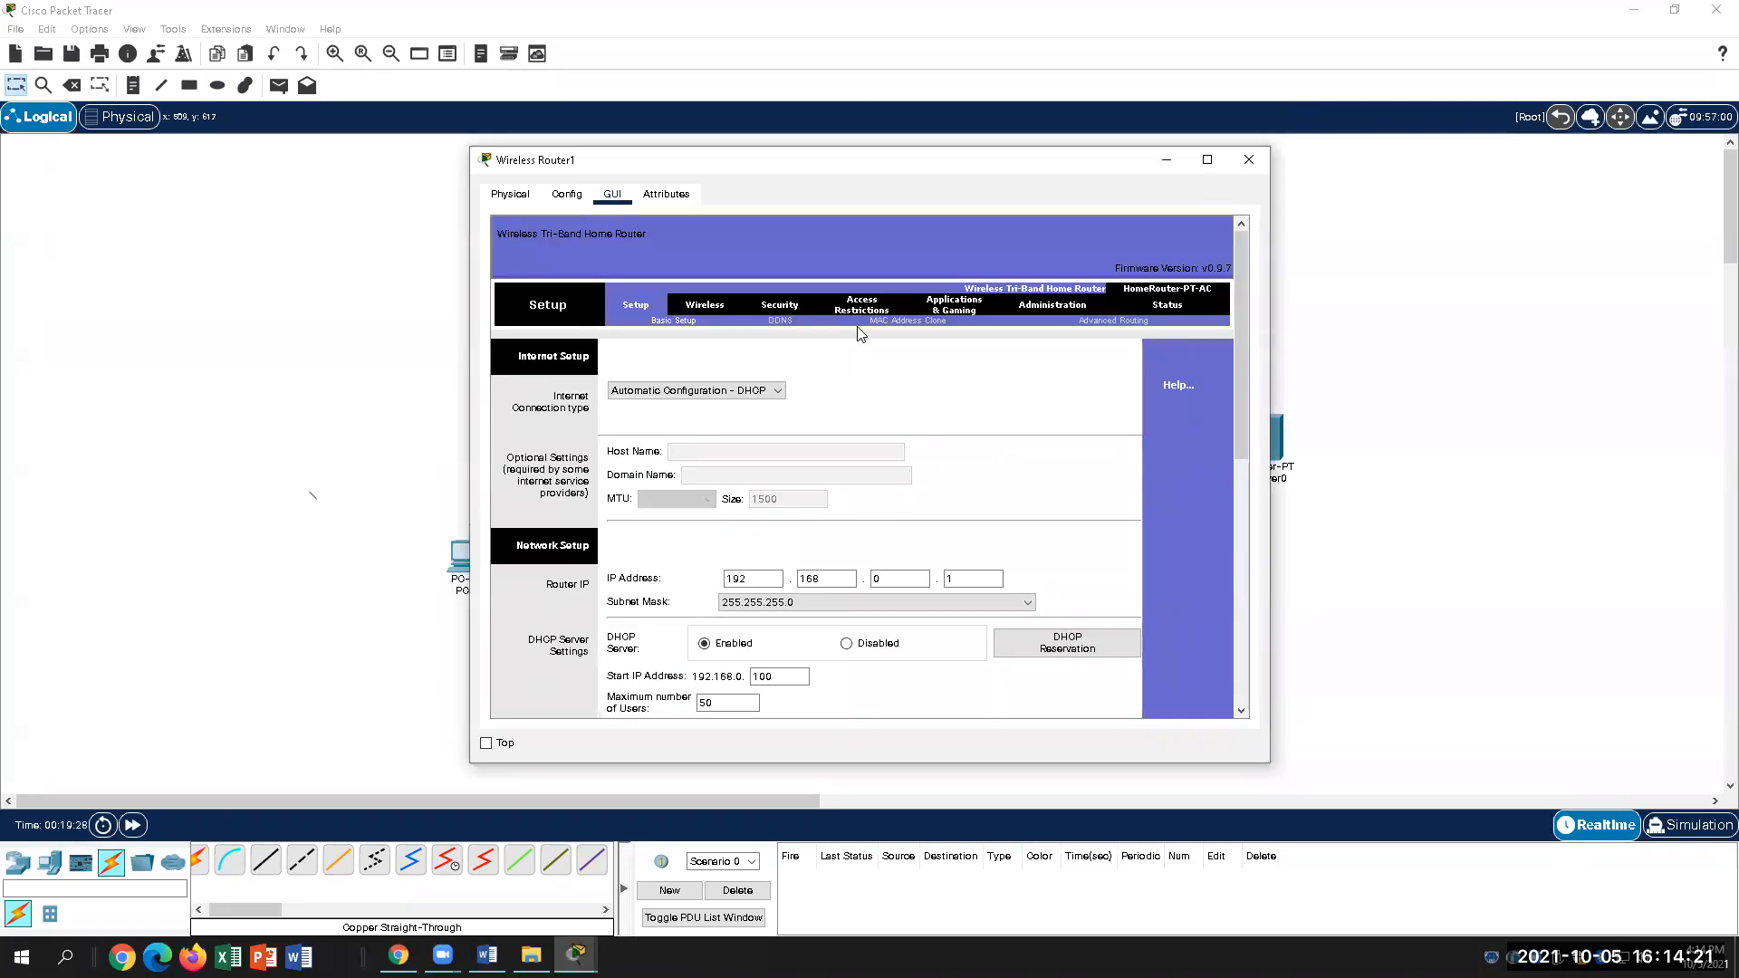
# Step: Recheck the Setup page, then show the Basic Wireless Settings page with Default SSIDs
pyautogui.click(712, 308)
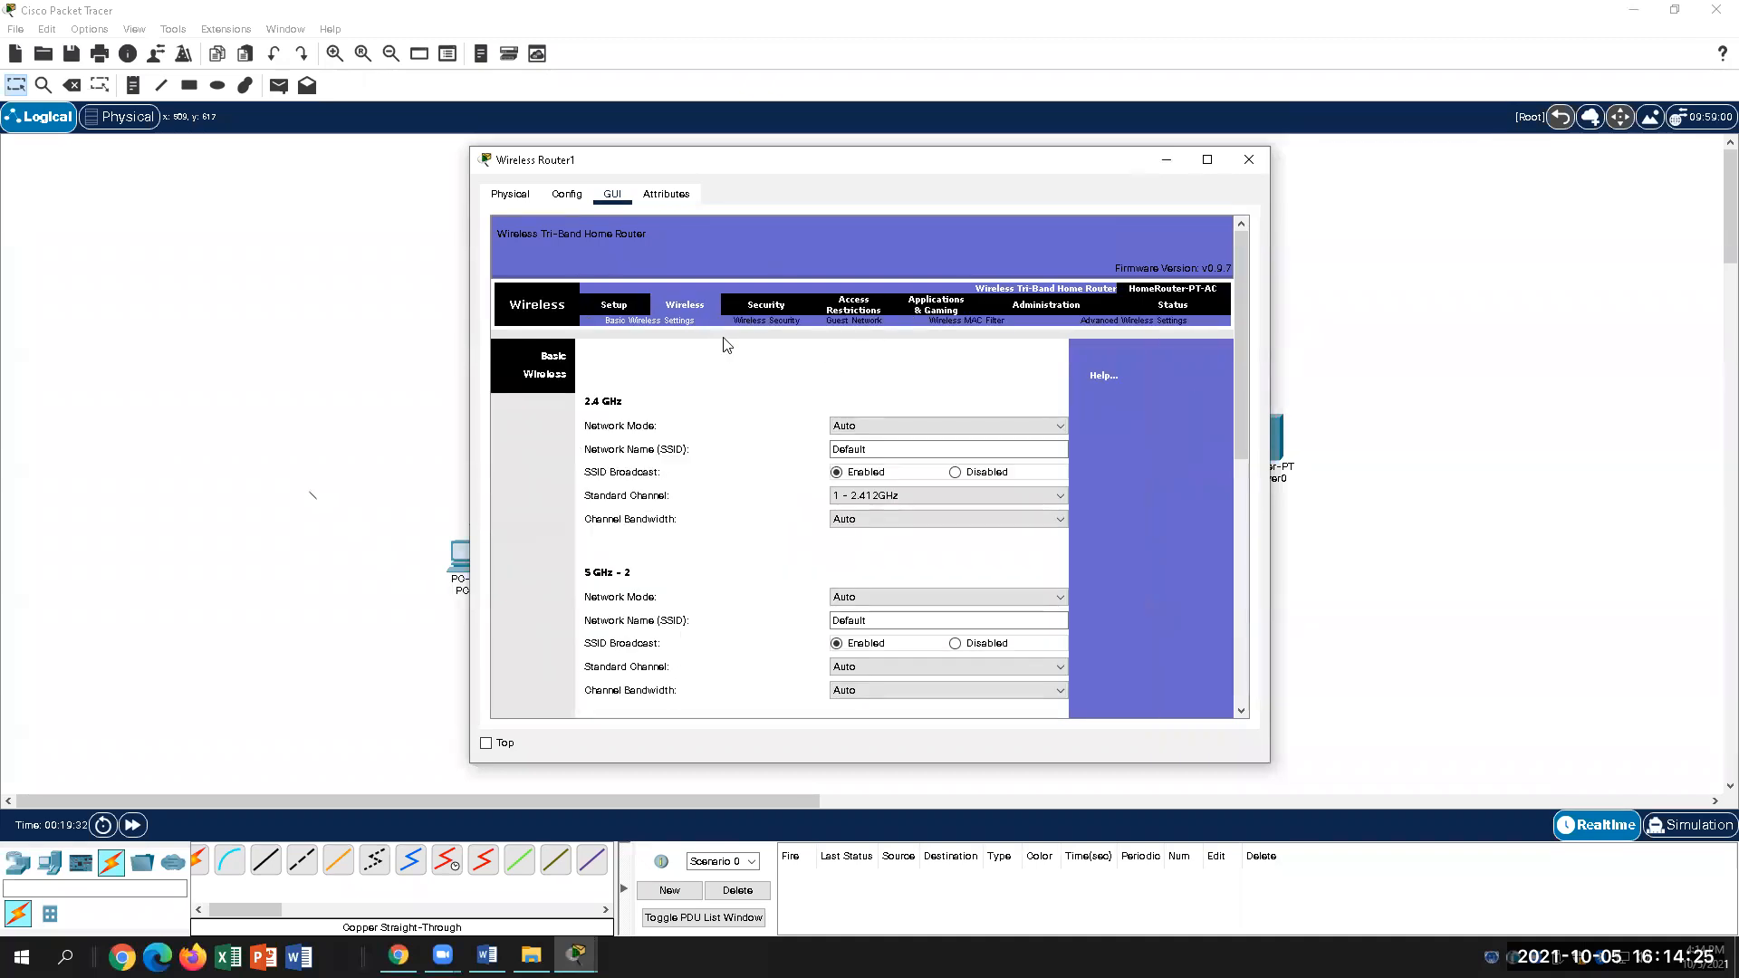
pyautogui.click(616, 306)
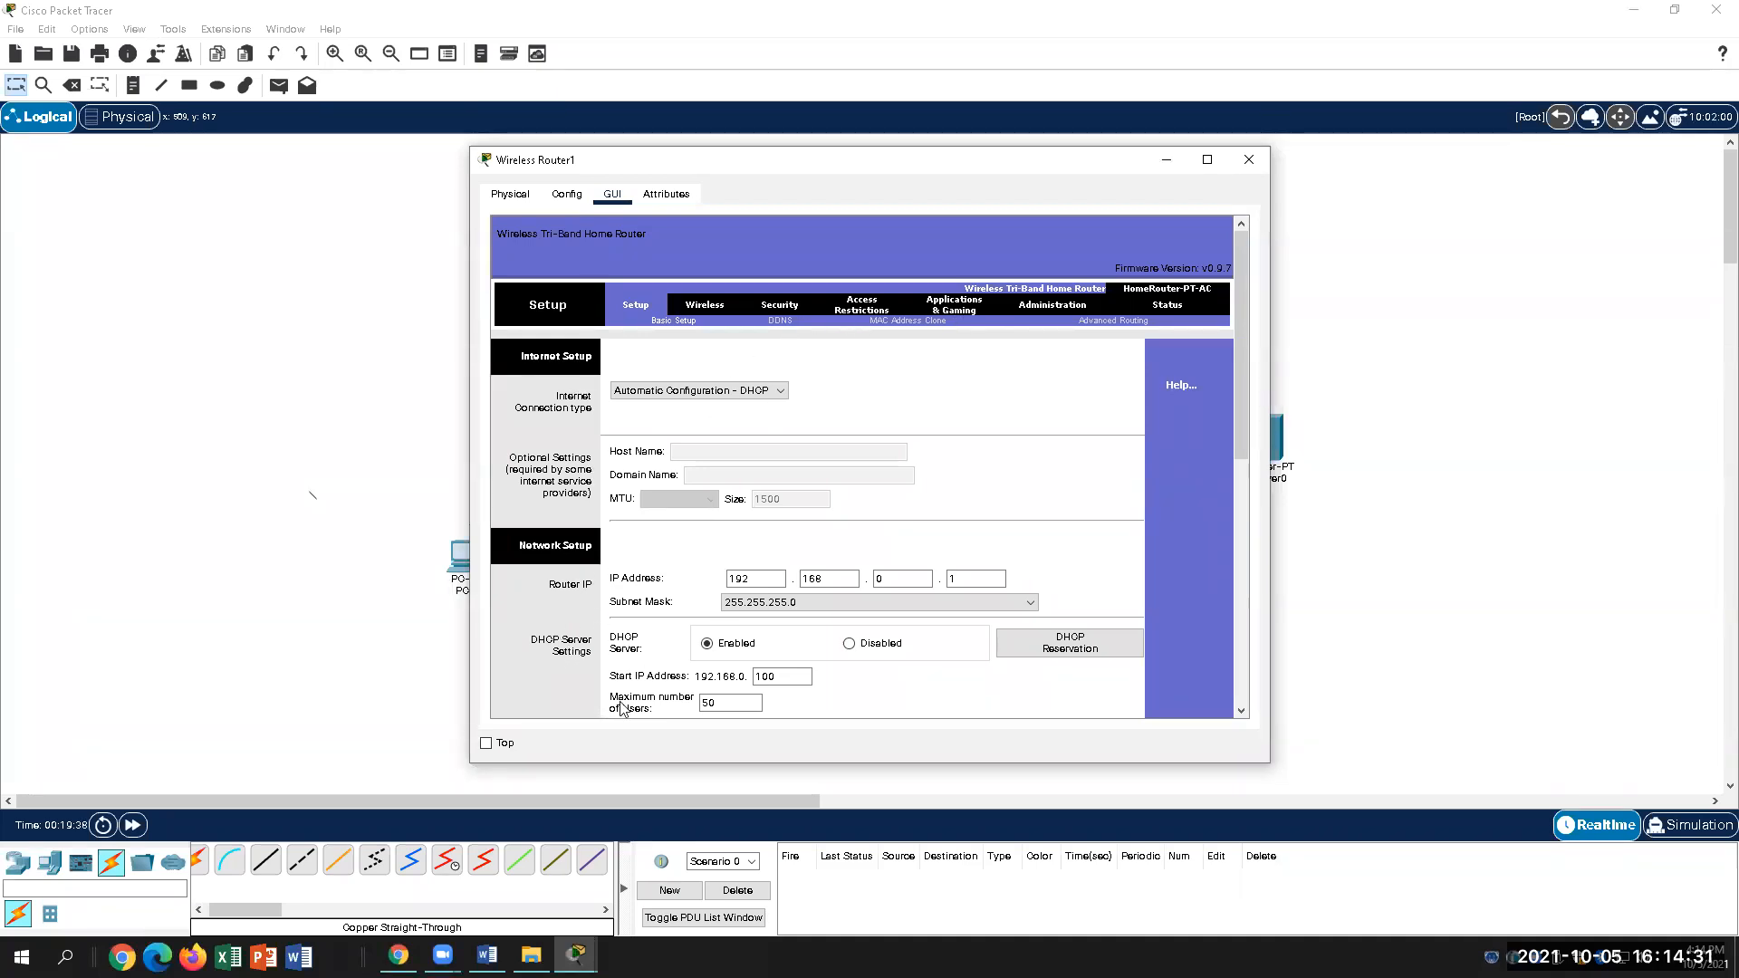
pyautogui.scroll(-2, 561, 668)
pyautogui.scroll(1, 562, 668)
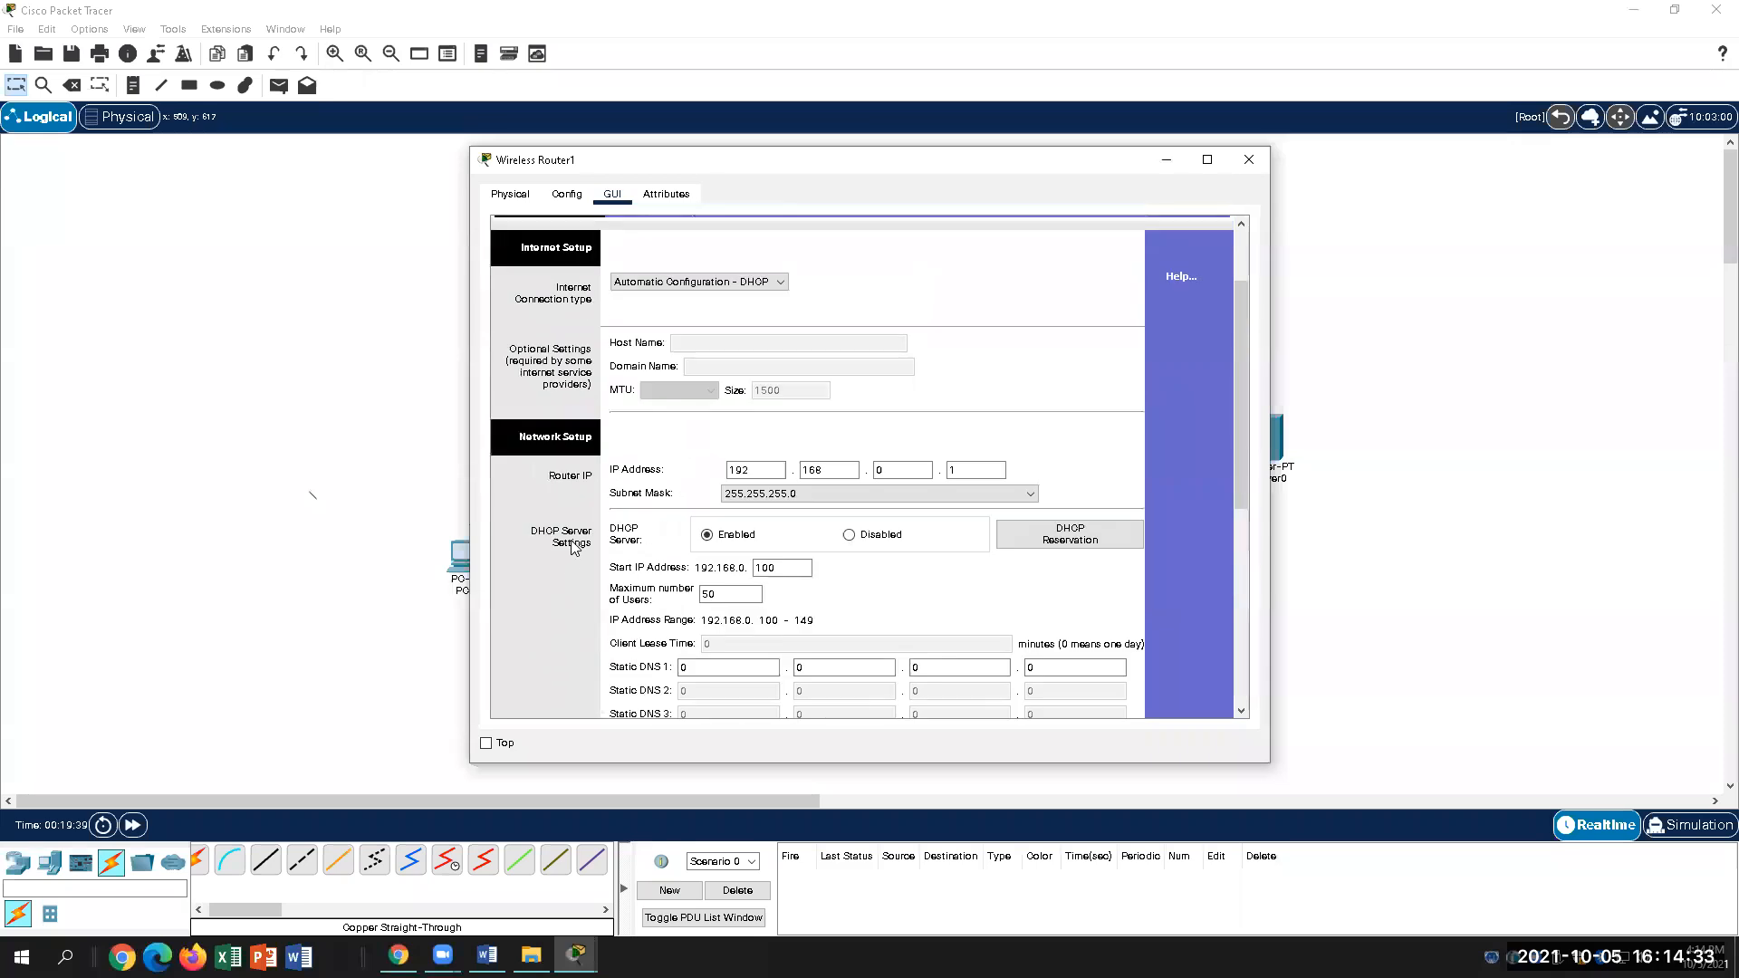
pyautogui.scroll(-1, 620, 554)
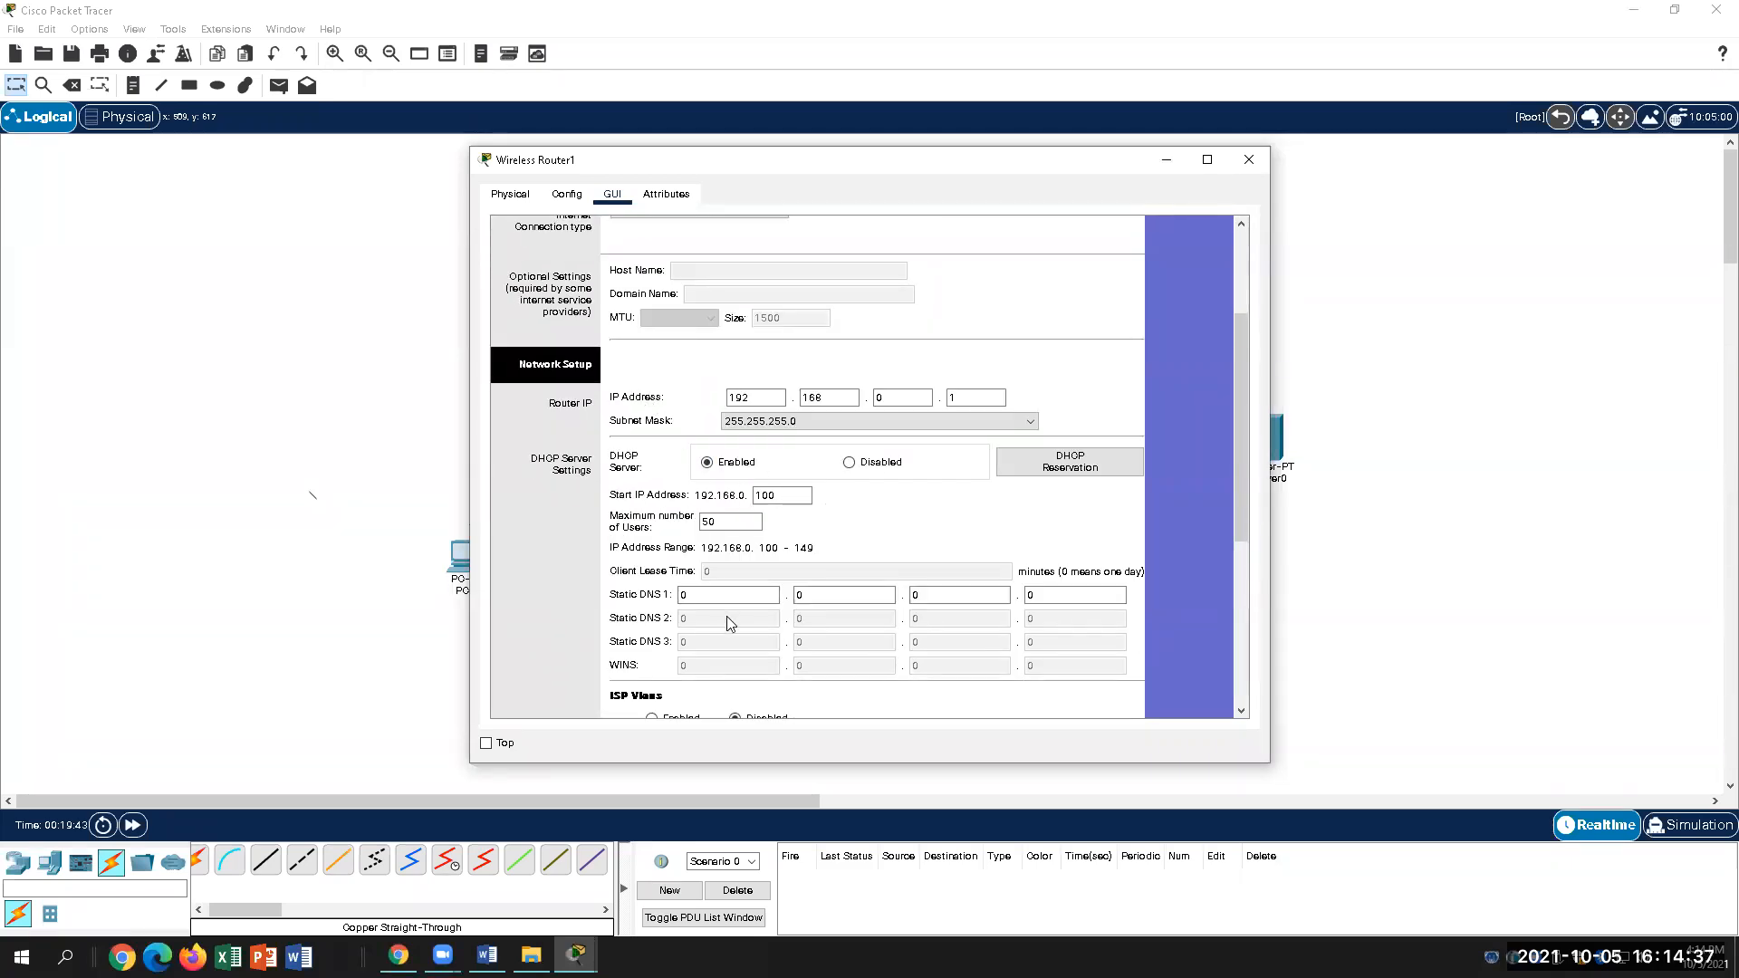
pyautogui.scroll(3, 726, 616)
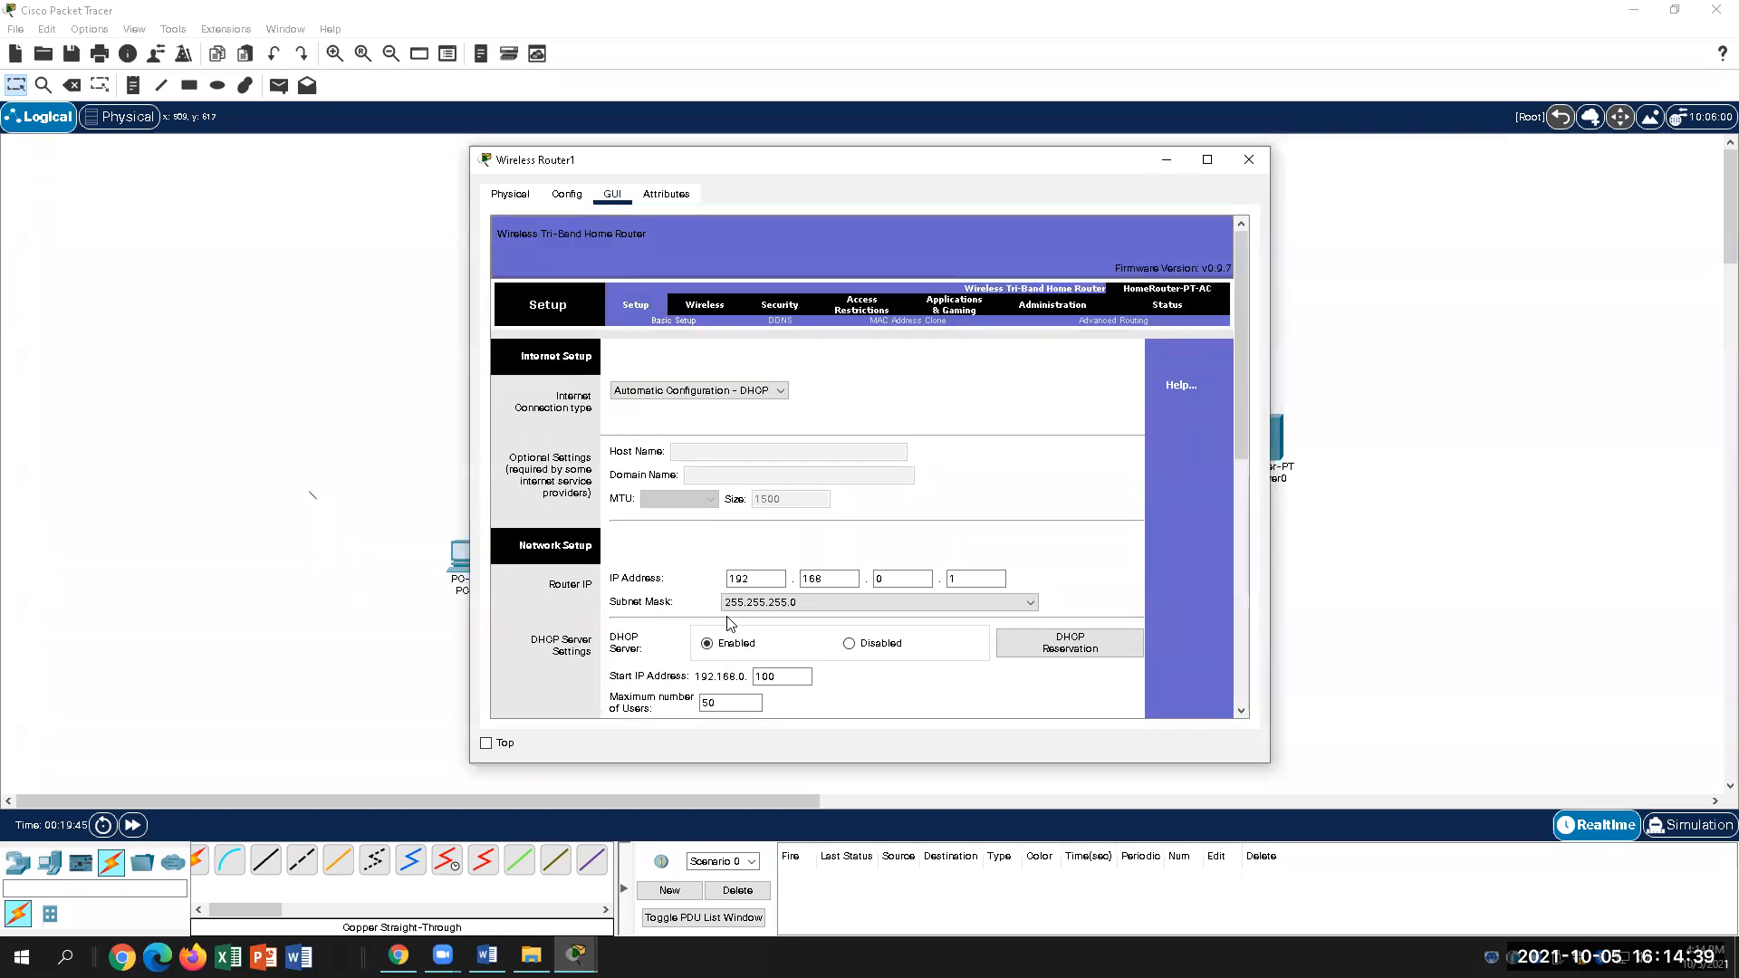
pyautogui.scroll(-4, 726, 623)
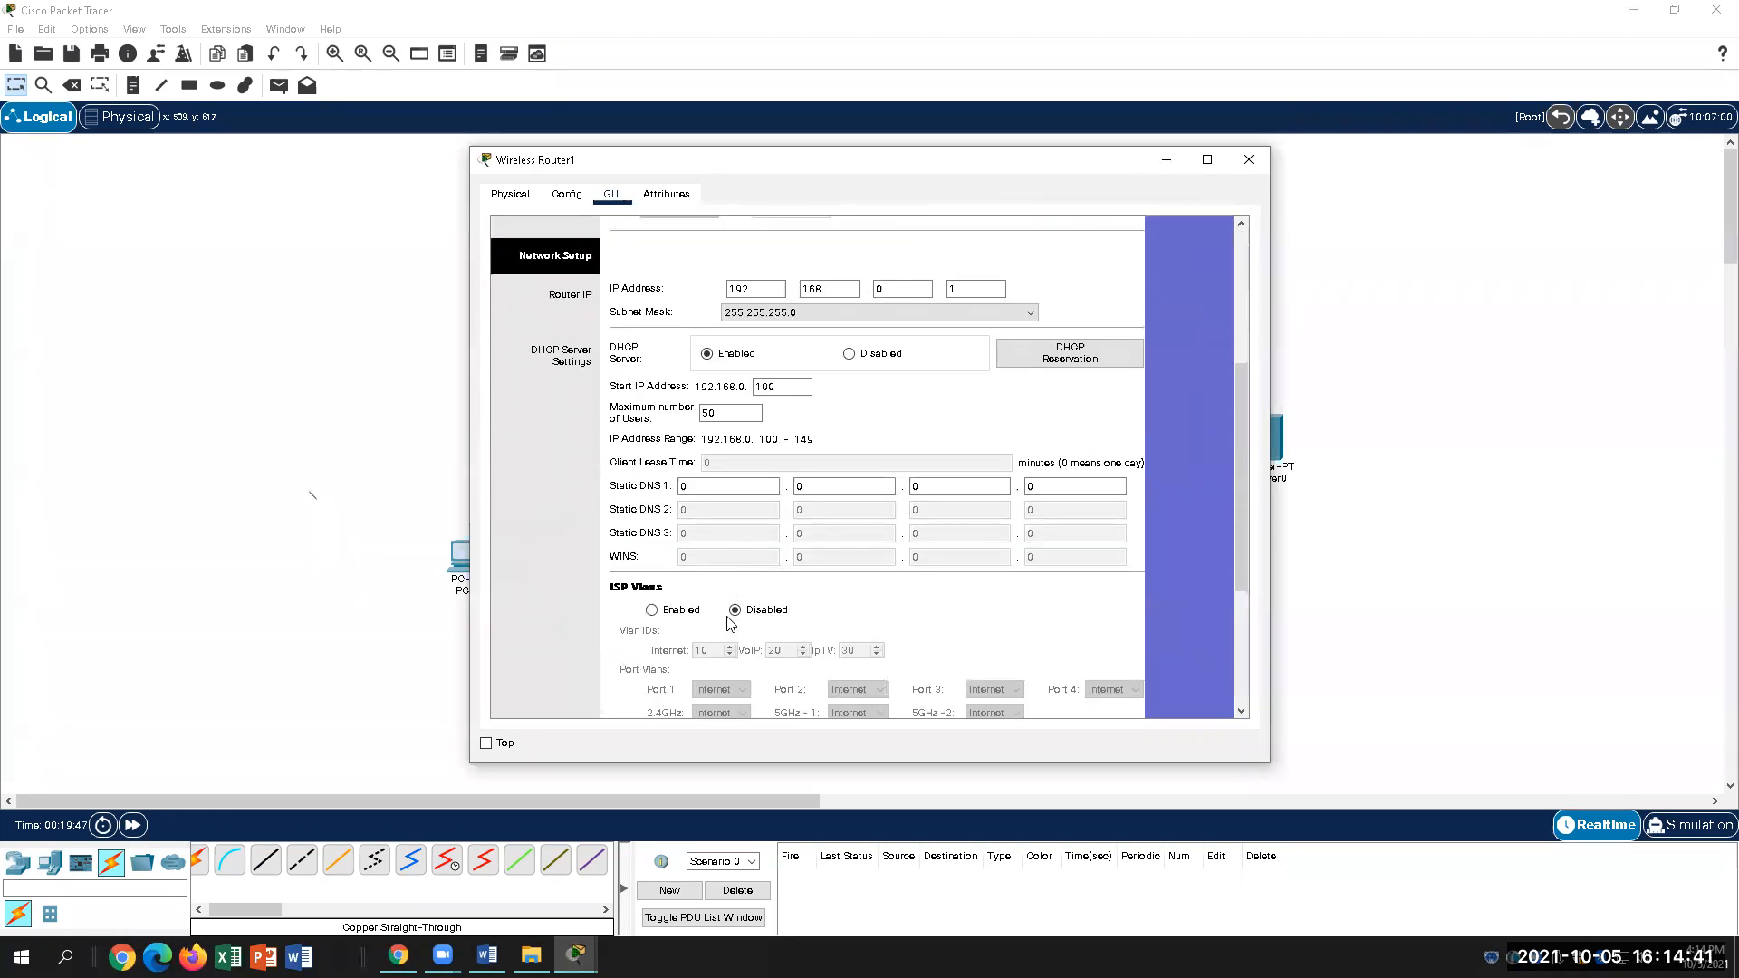
pyautogui.scroll(-1, 730, 624)
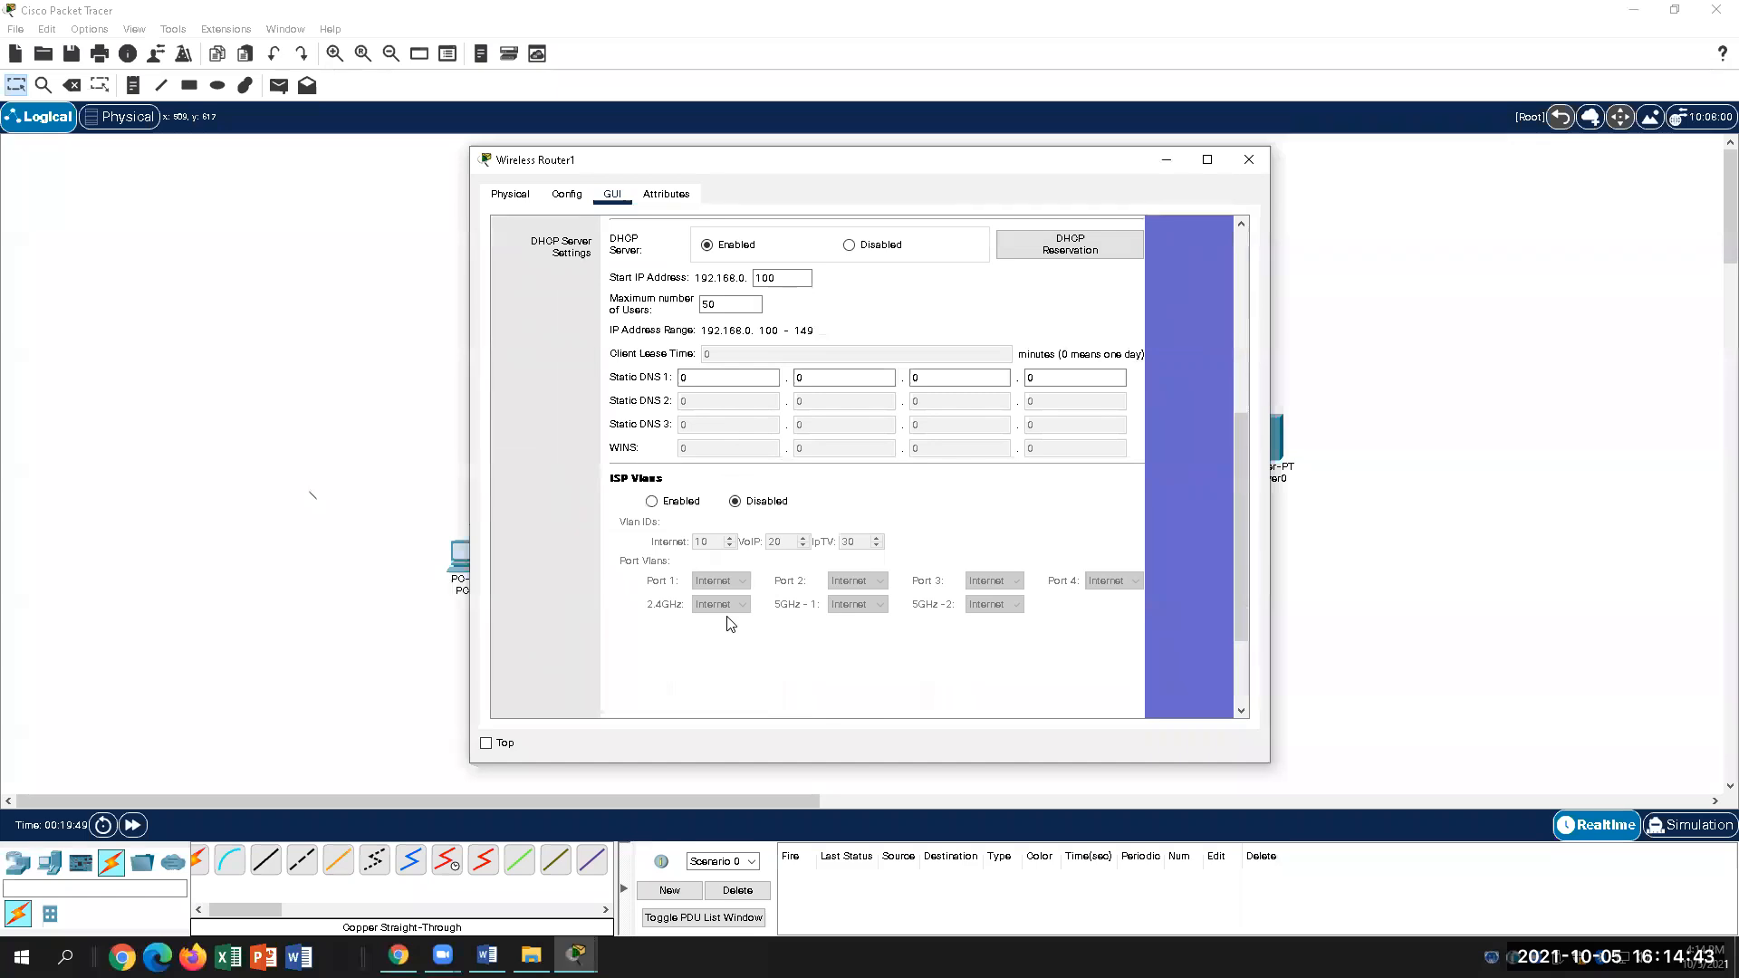
pyautogui.scroll(4, 730, 623)
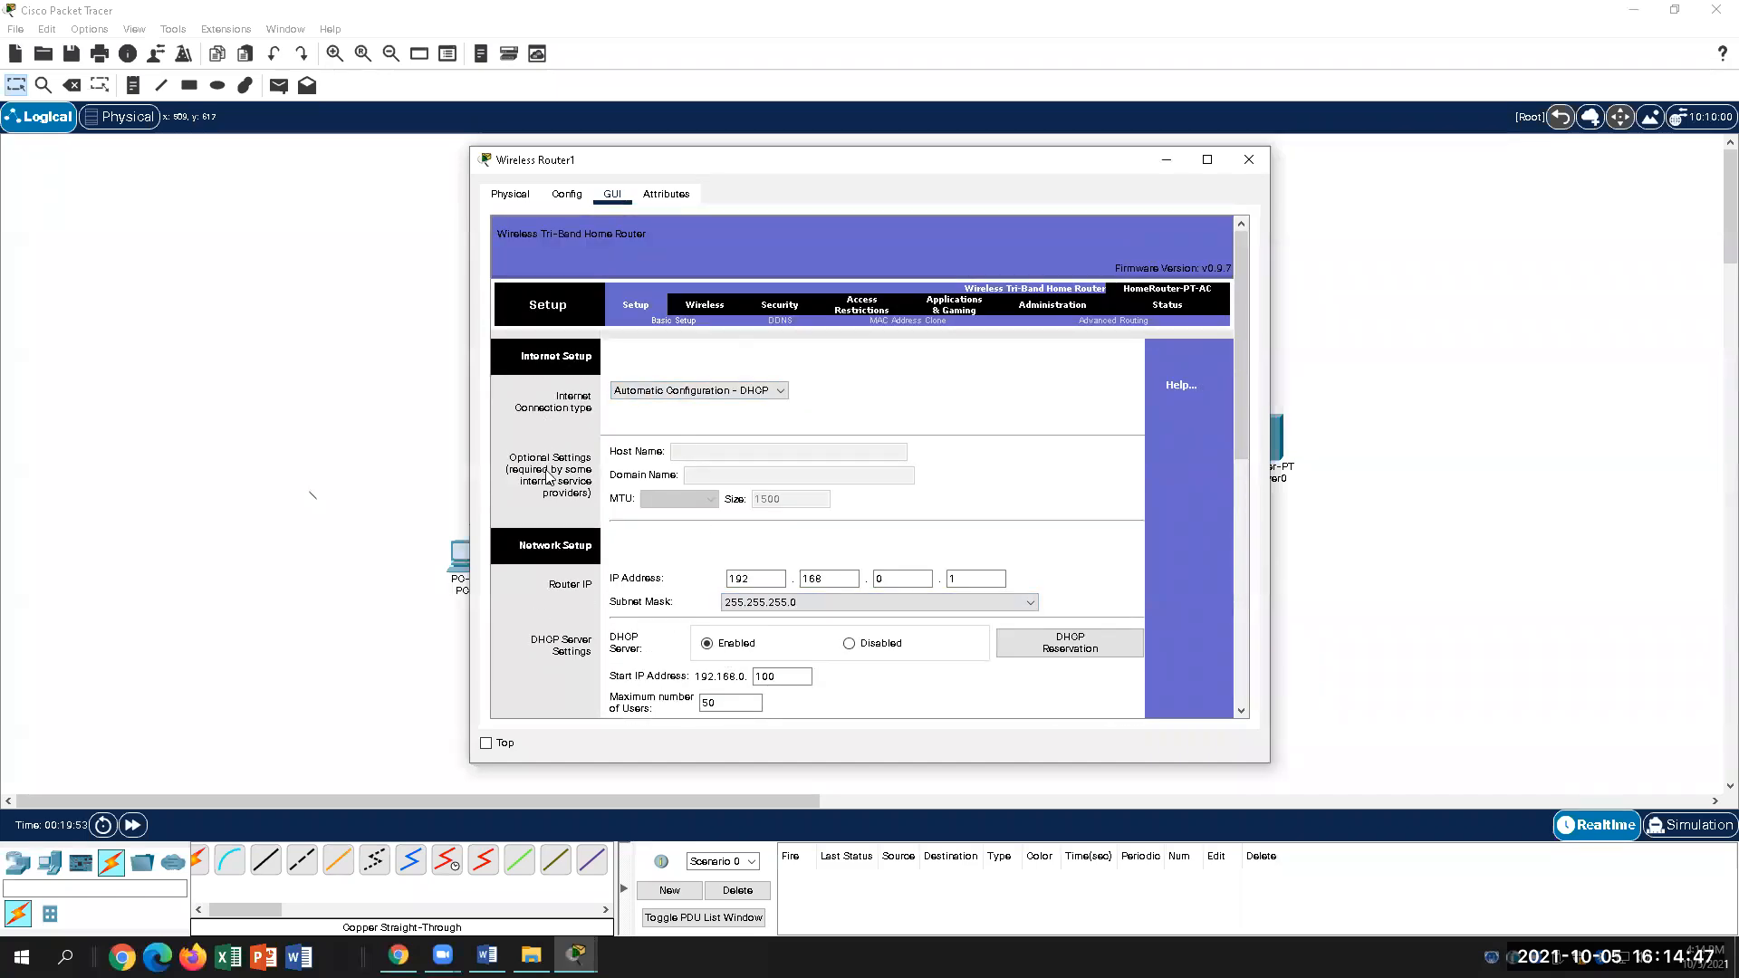
pyautogui.click(720, 312)
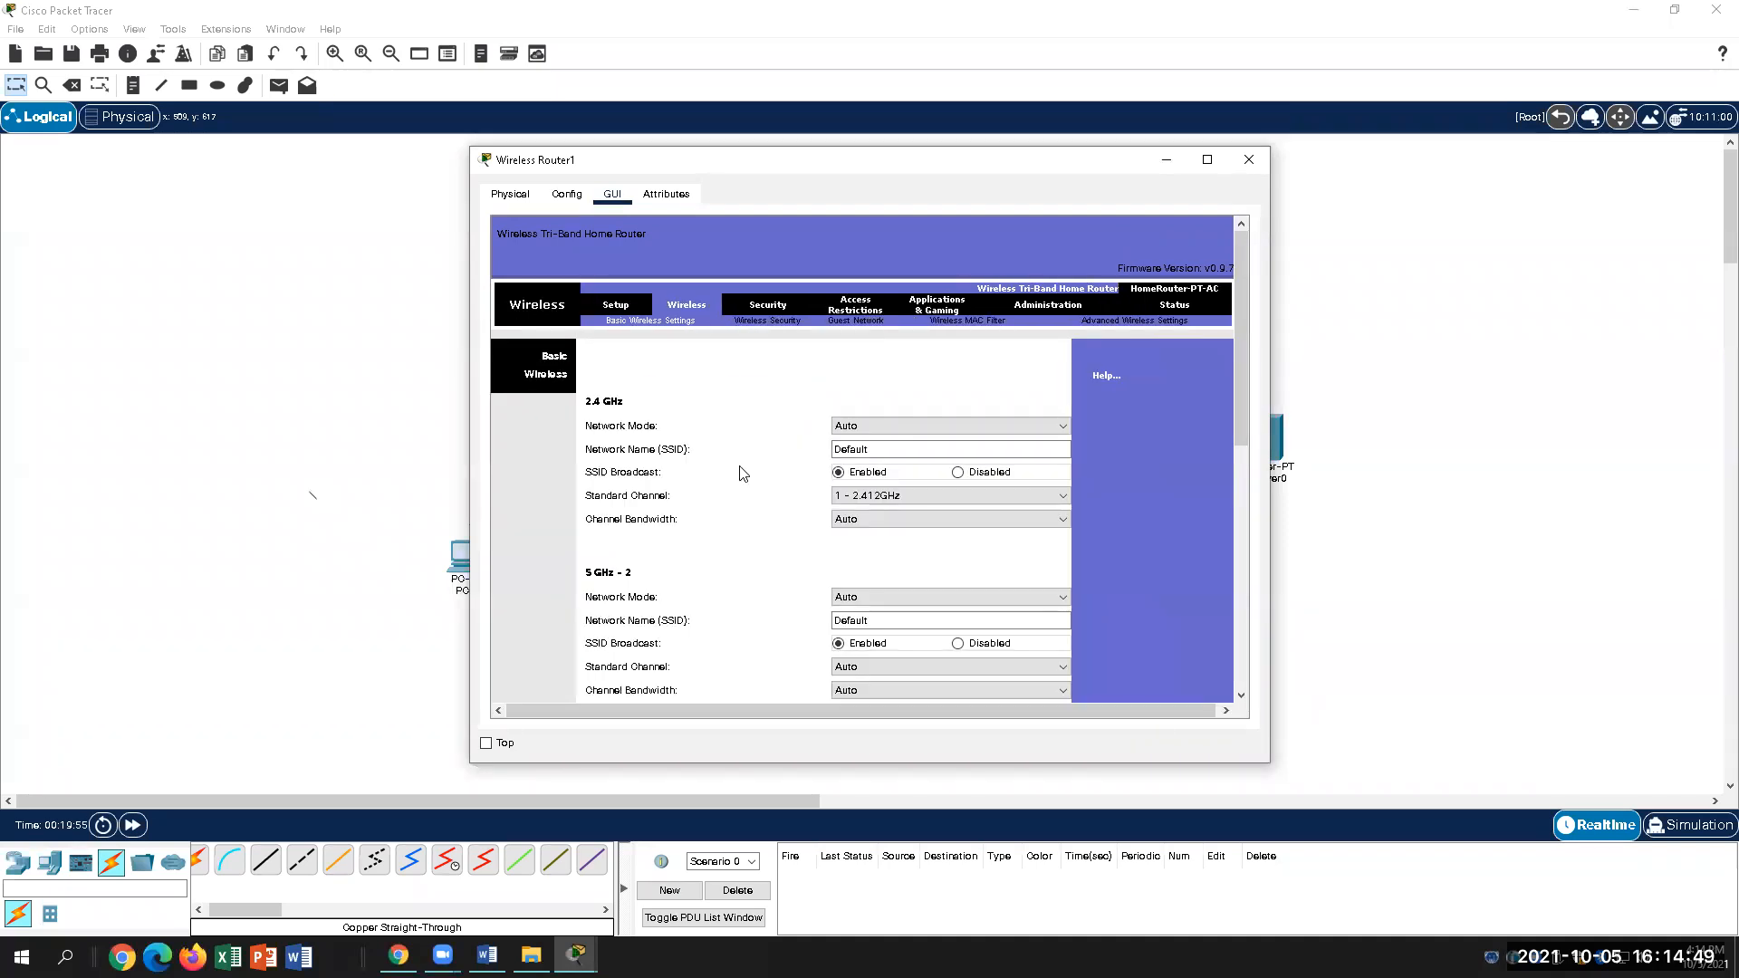
# Step: Change the 2.4 GHz network name from Default to HomeNetwork
pyautogui.scroll(-1, 740, 586)
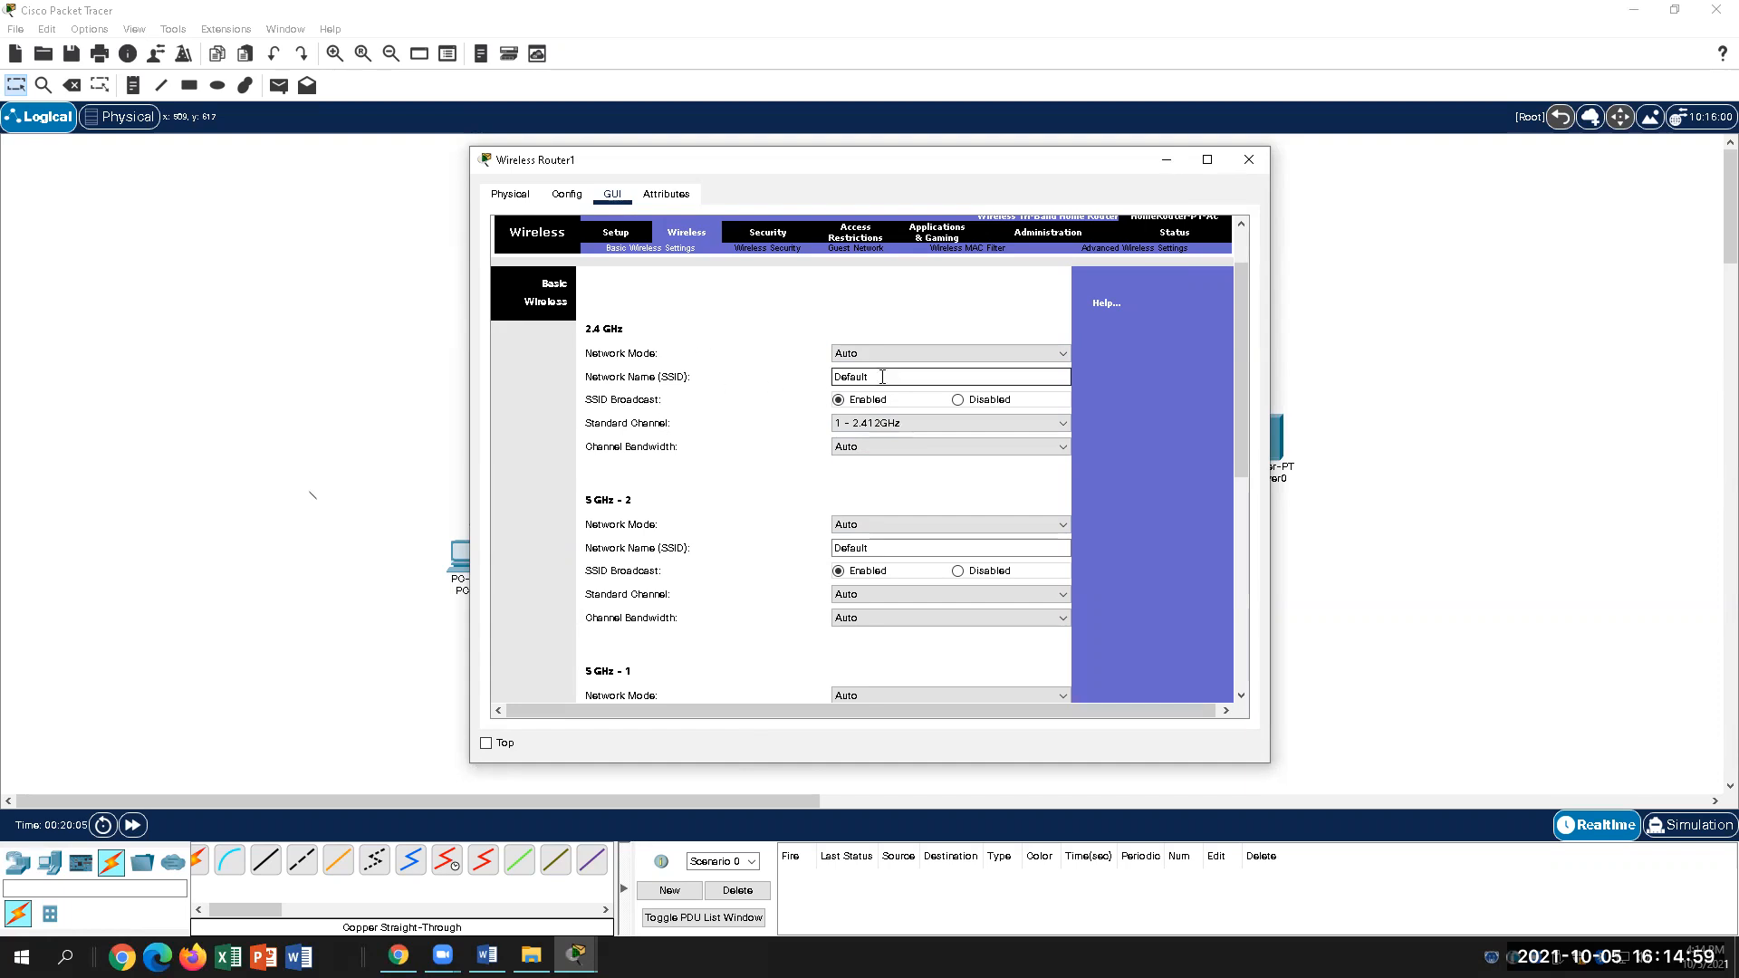
pyautogui.moveTo(889, 373); pyautogui.dragTo(826, 376)
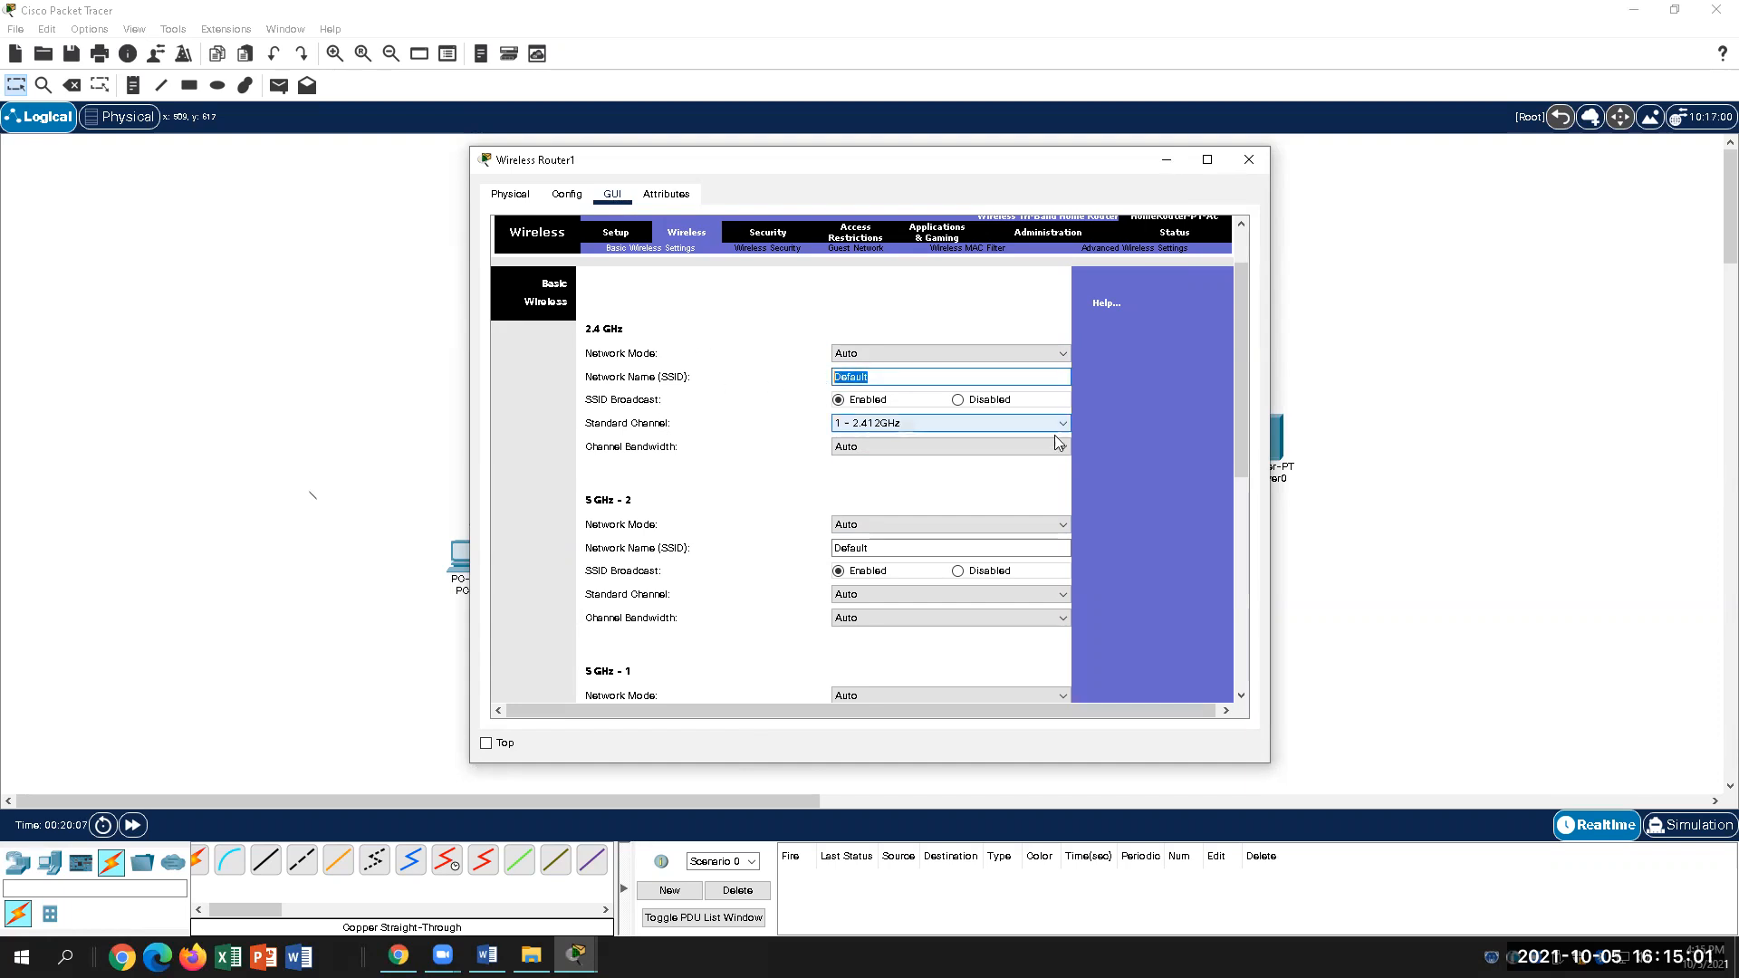
pyautogui.press('BackSpace')
pyautogui.write('HomeNetwork')
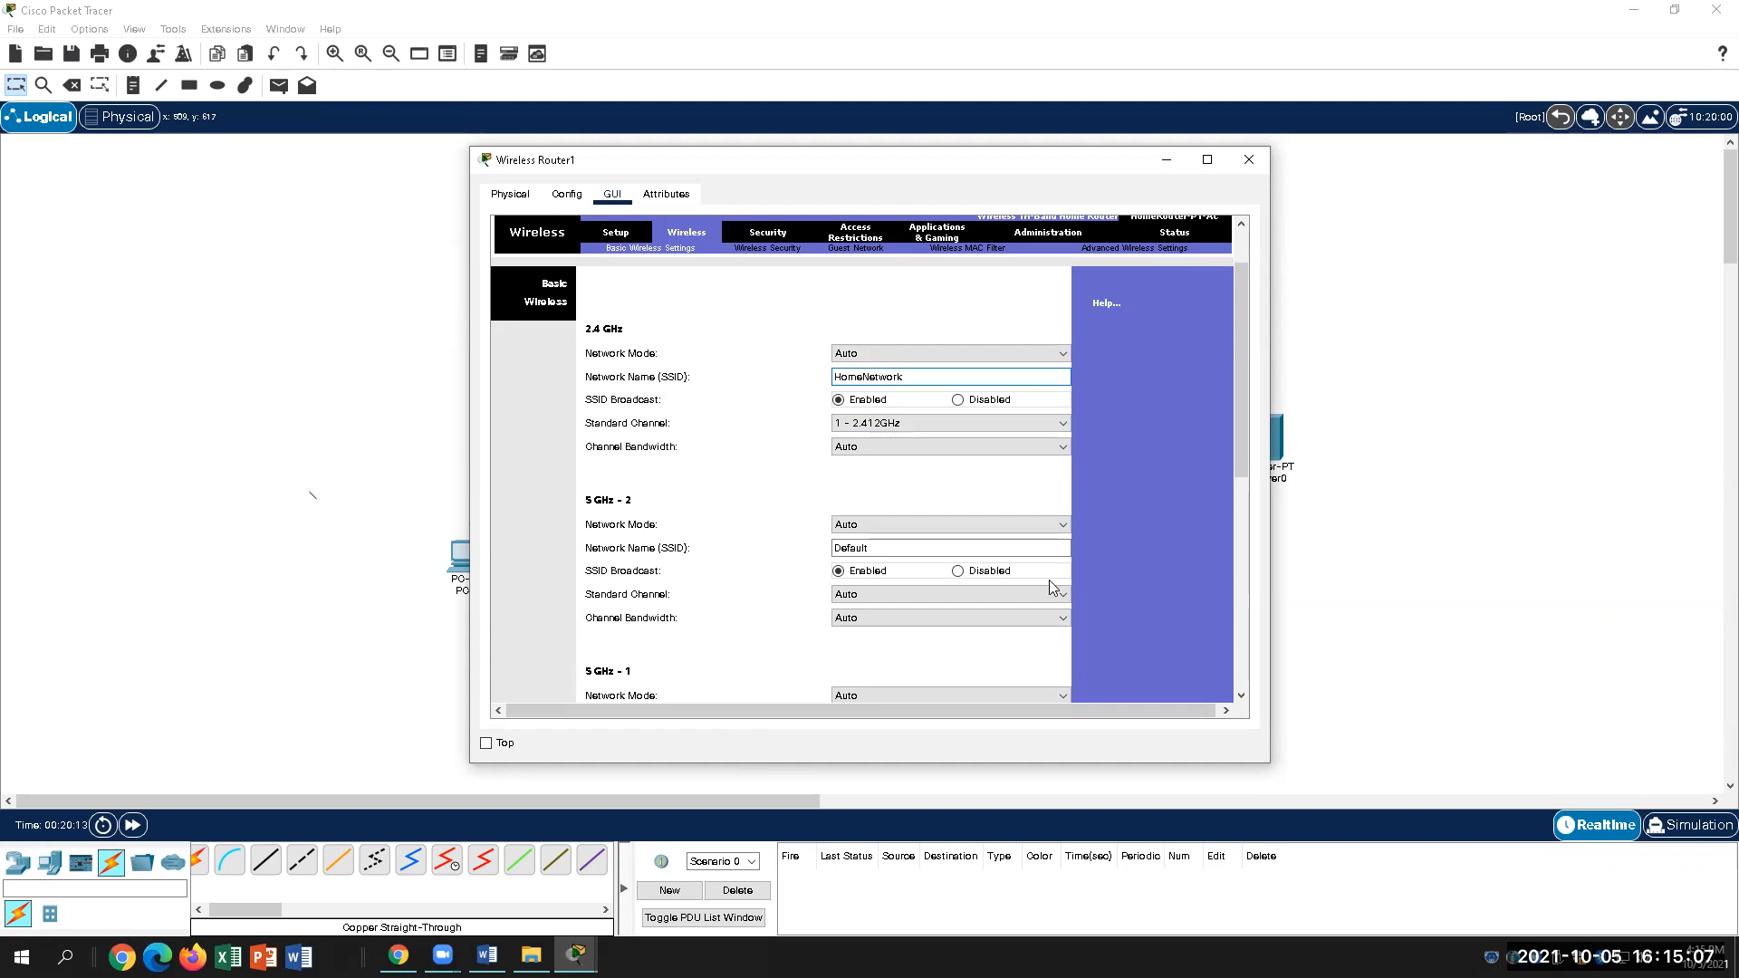
# Step: Set the 5 GHz-2 network name to HomeNetwork too, then return to the Word lab
pyautogui.moveTo(904, 548); pyautogui.dragTo(807, 549)
pyautogui.write('Home')
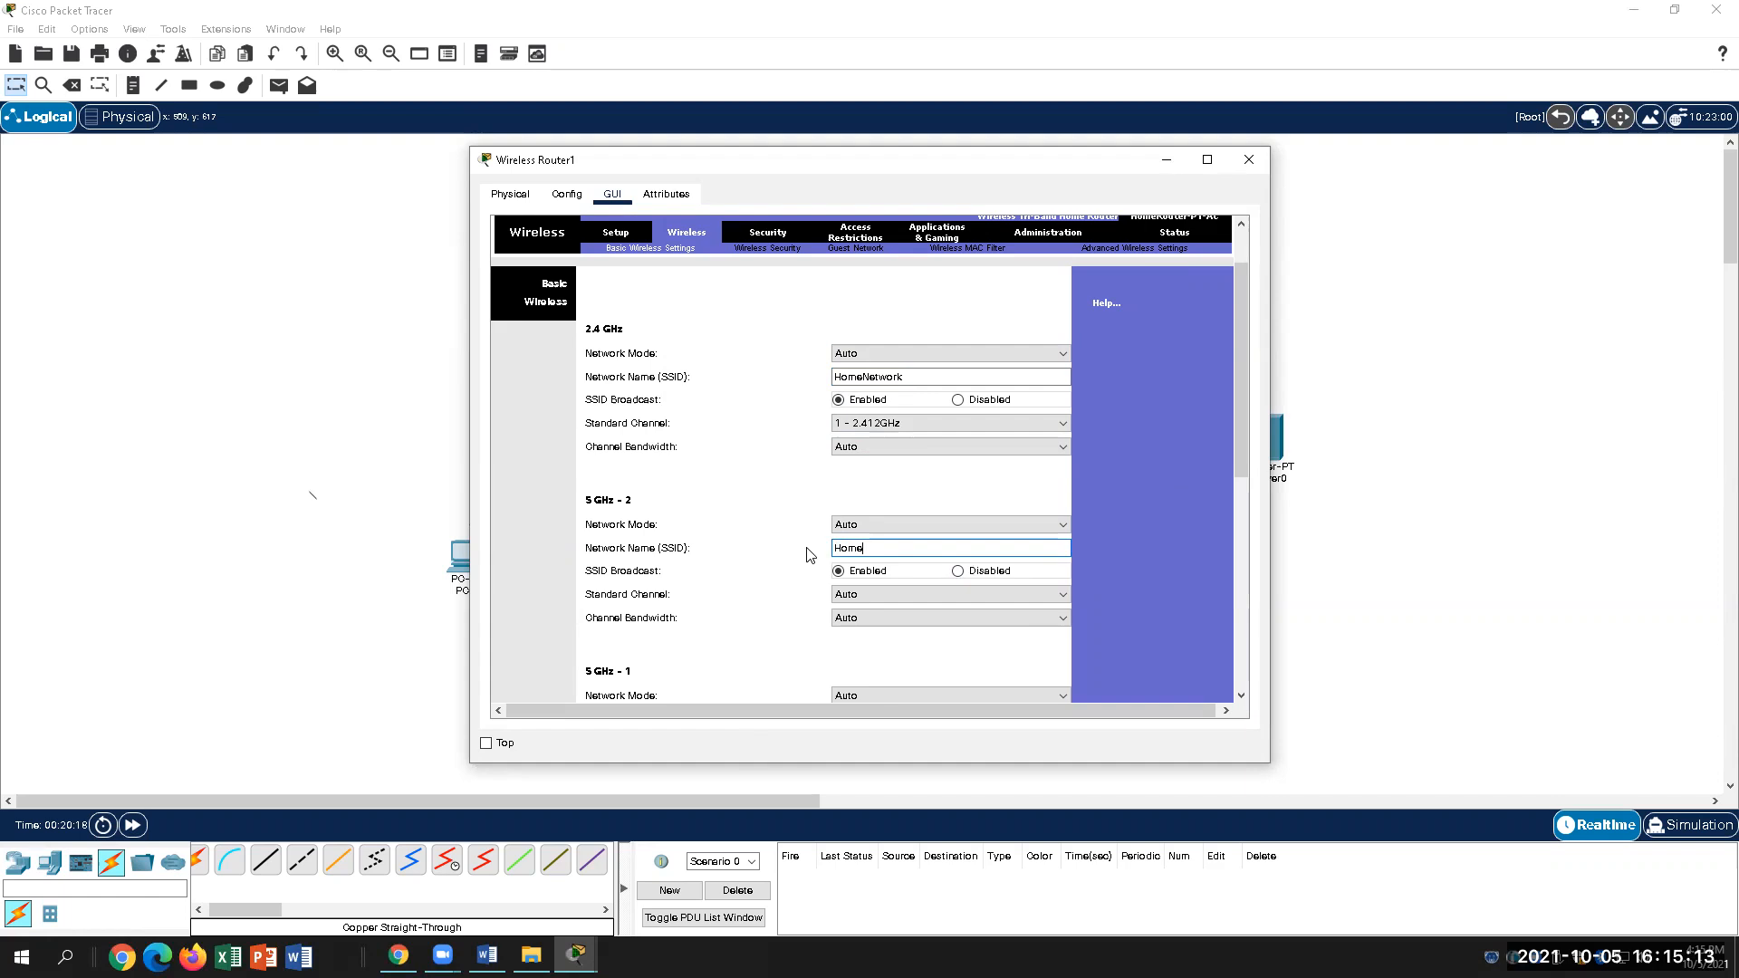
pyautogui.write('worko')
pyautogui.scroll(-2, 991, 565)
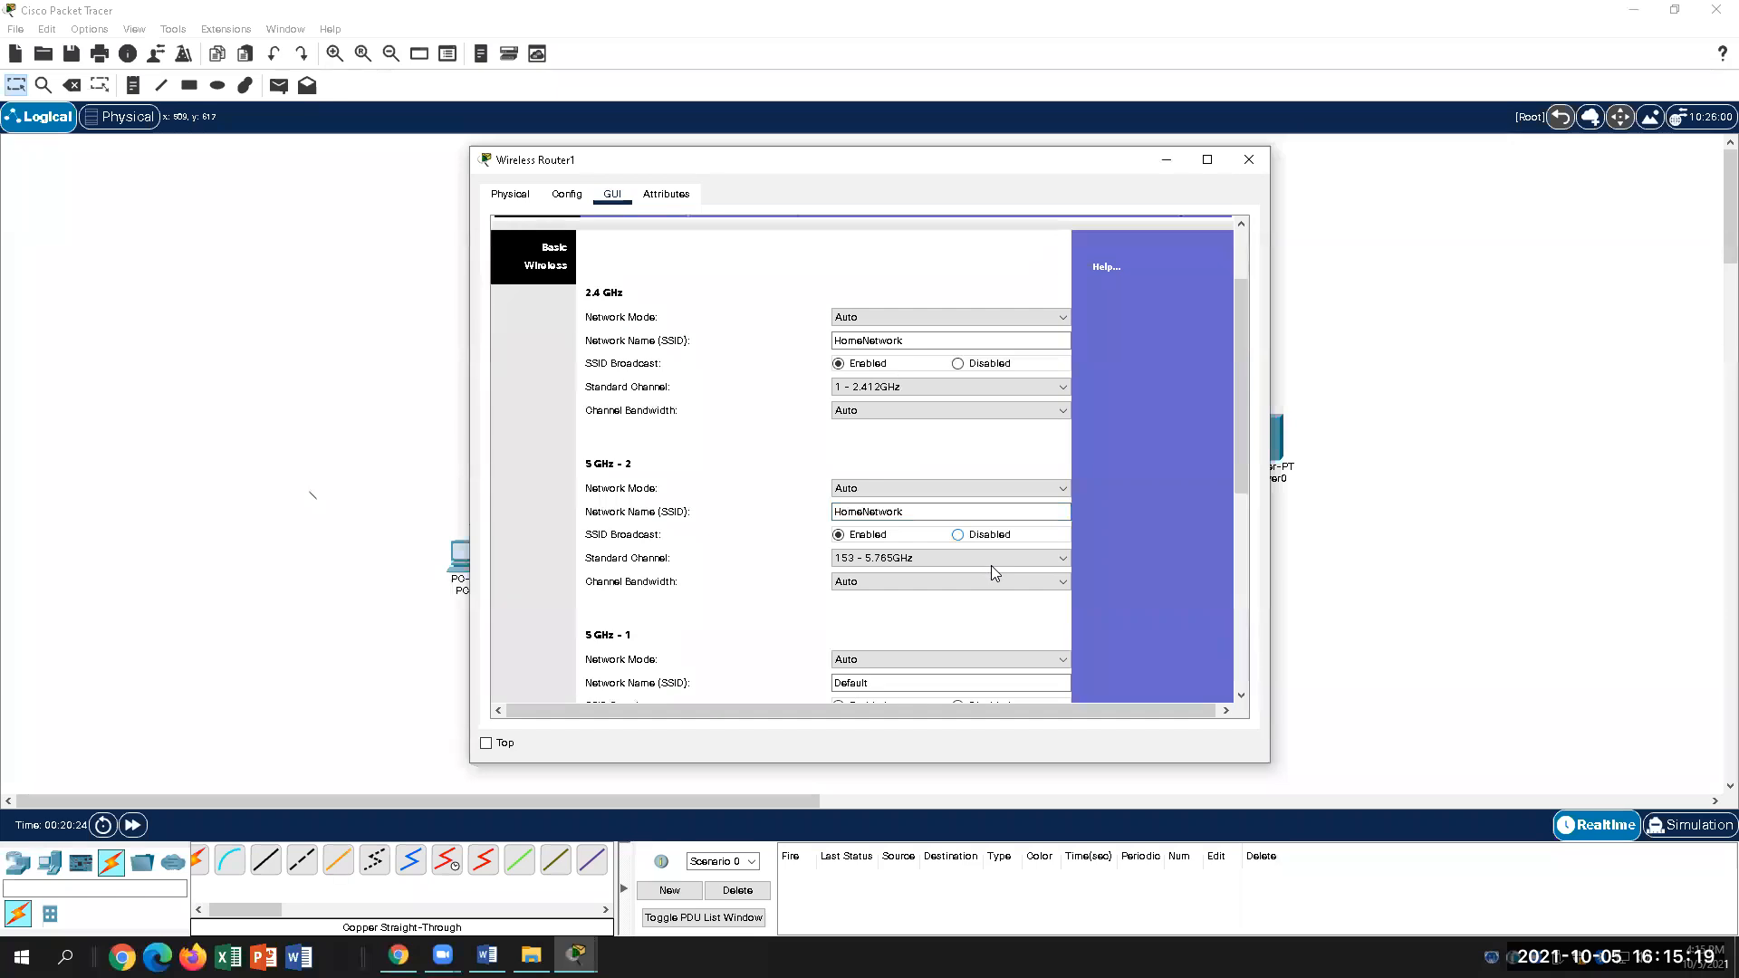
pyautogui.scroll(5, 991, 566)
pyautogui.scroll(-3, 716, 671)
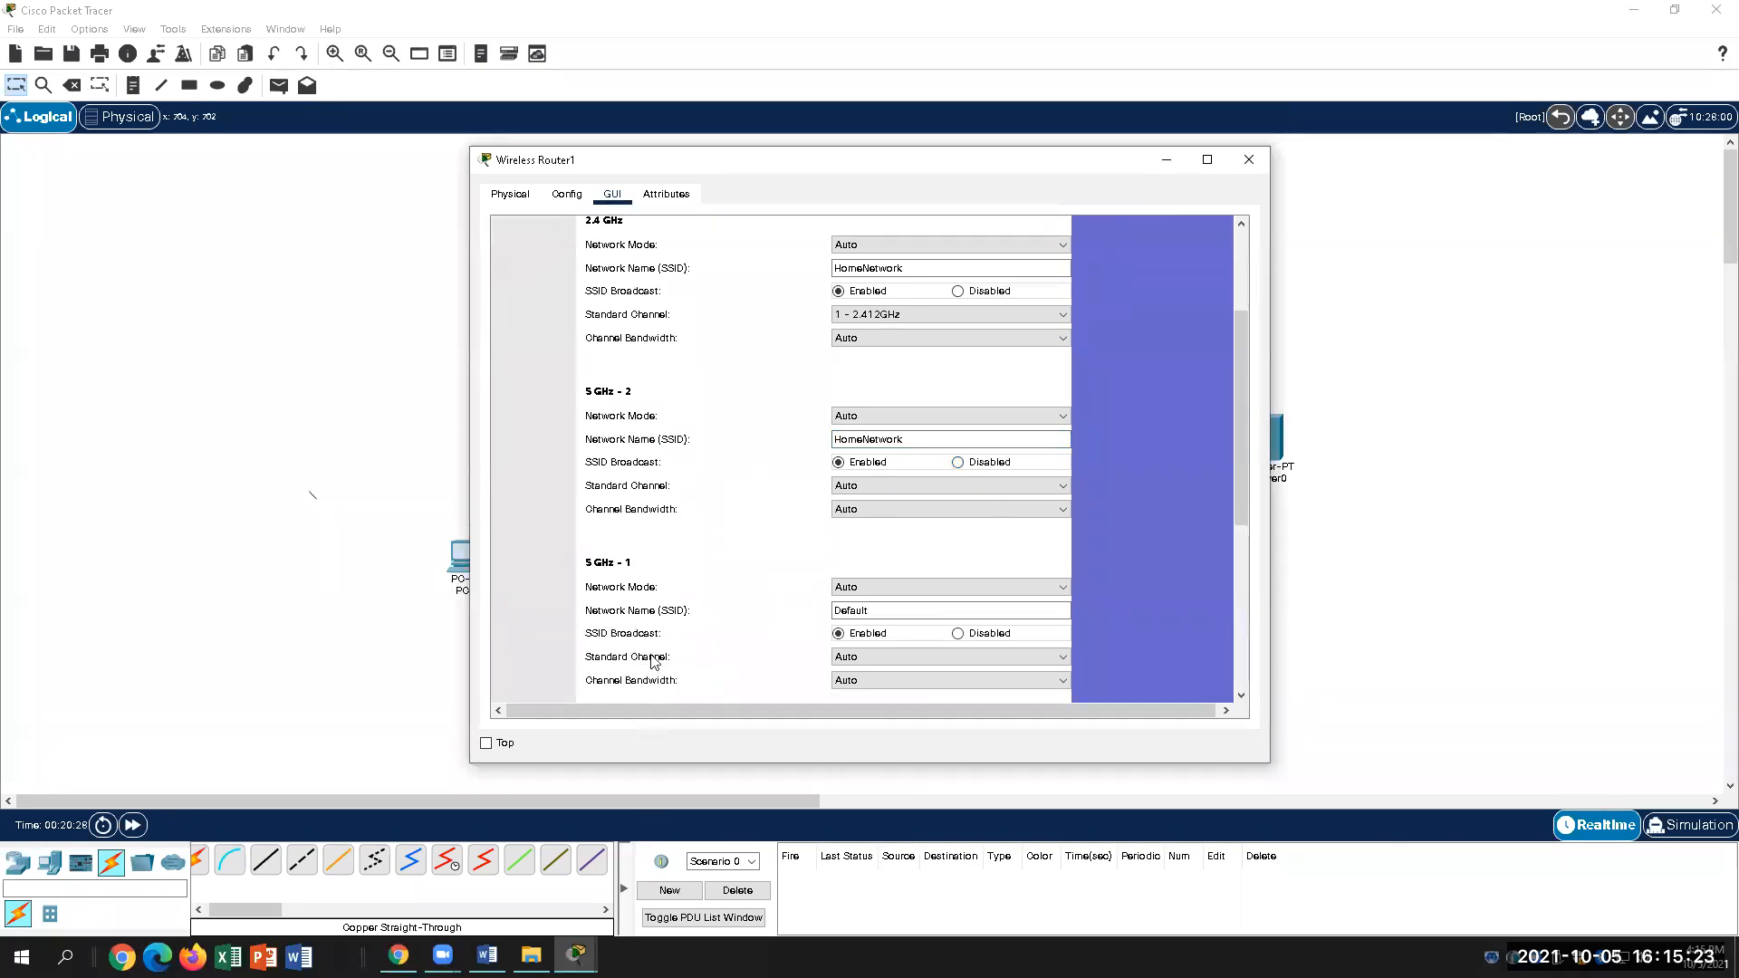
pyautogui.scroll(-5, 652, 661)
pyautogui.scroll(10, 652, 661)
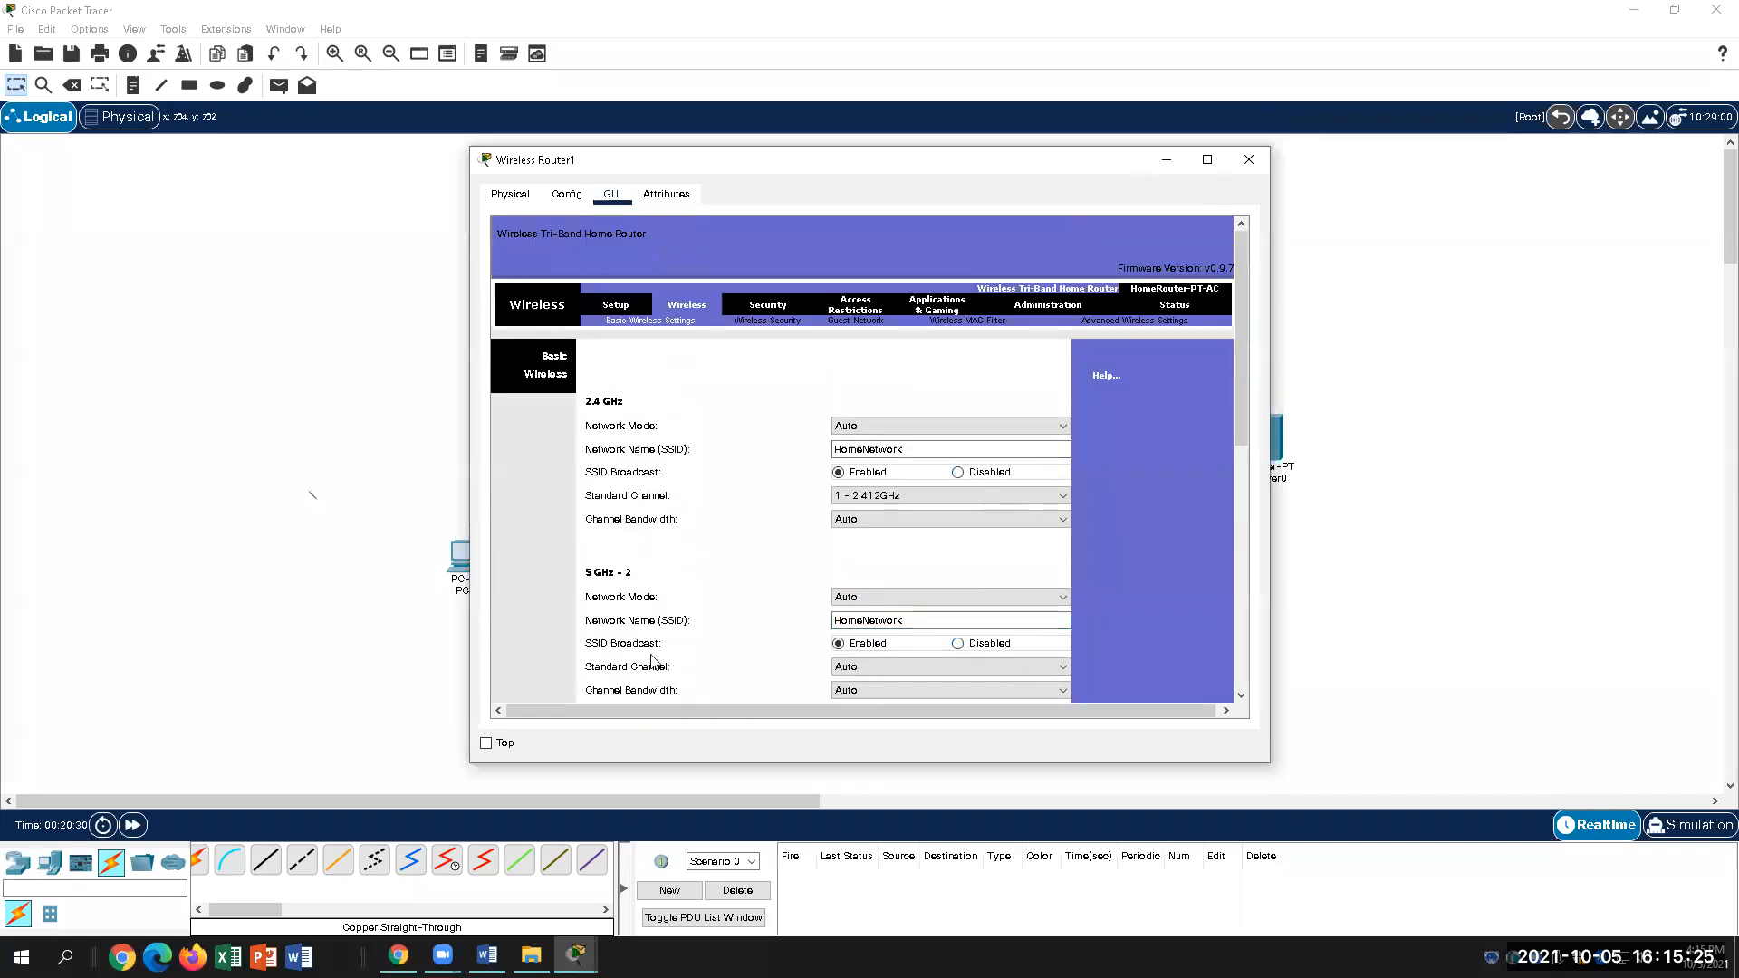
pyautogui.click(487, 955)
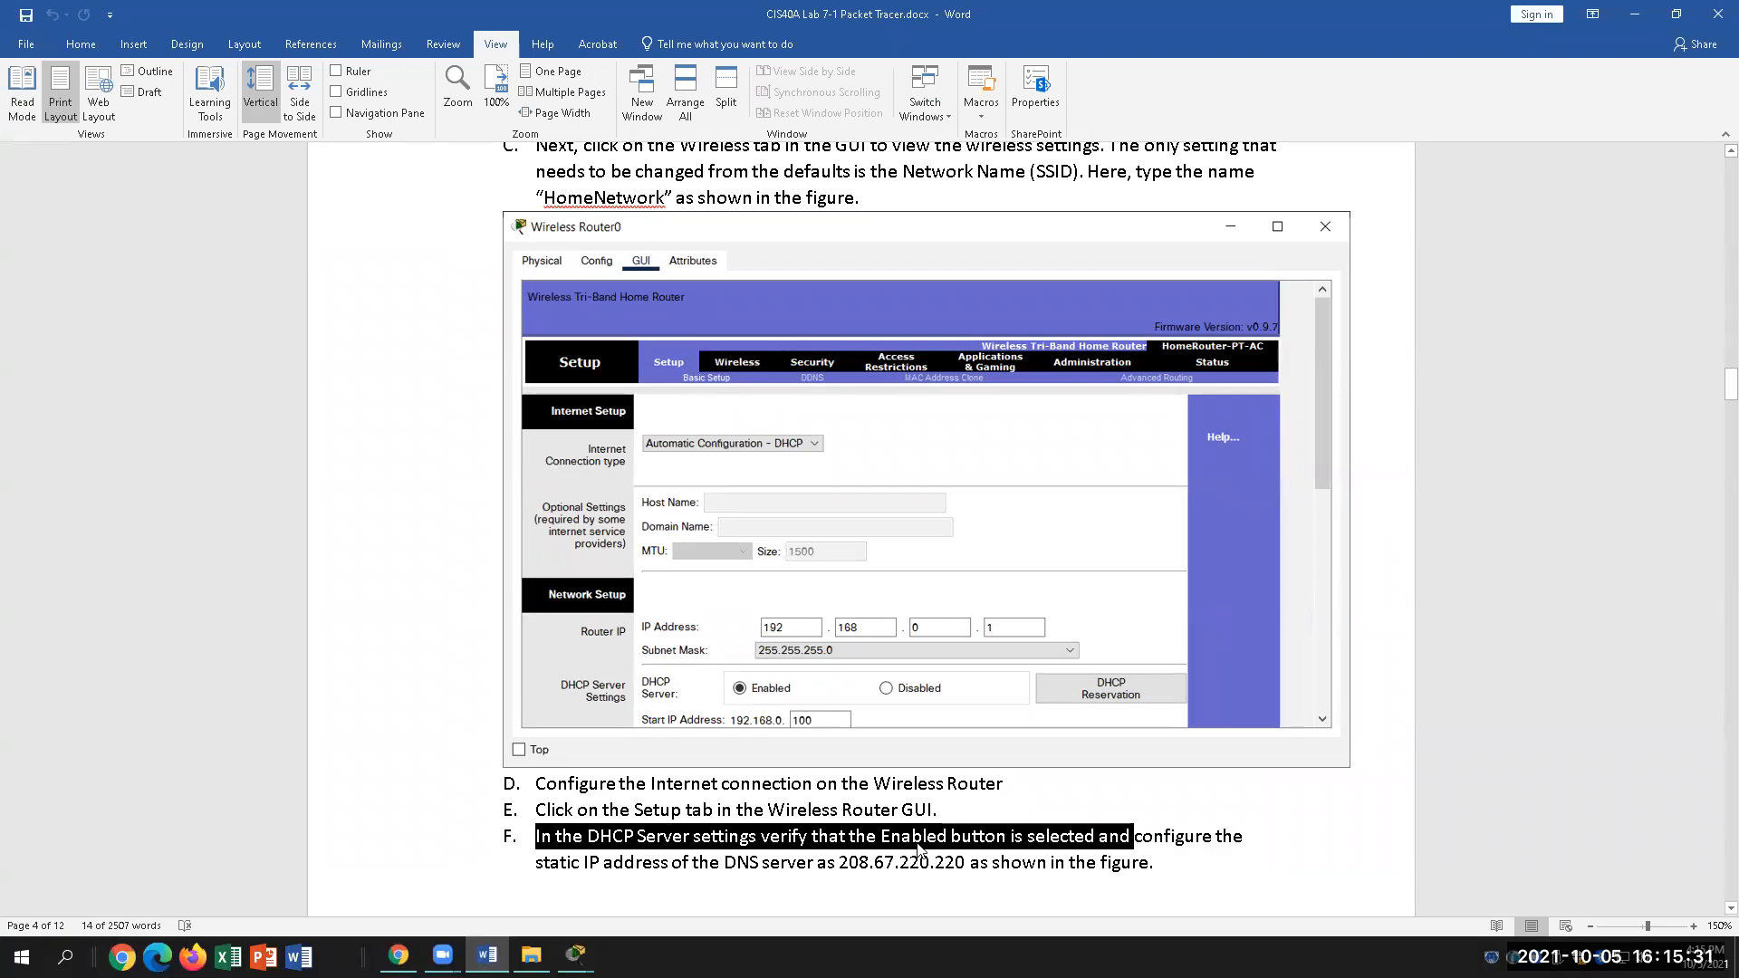
# Step: Scroll to step F and highlight the DNS server address 208.67.220.220
pyautogui.scroll(-2, 926, 842)
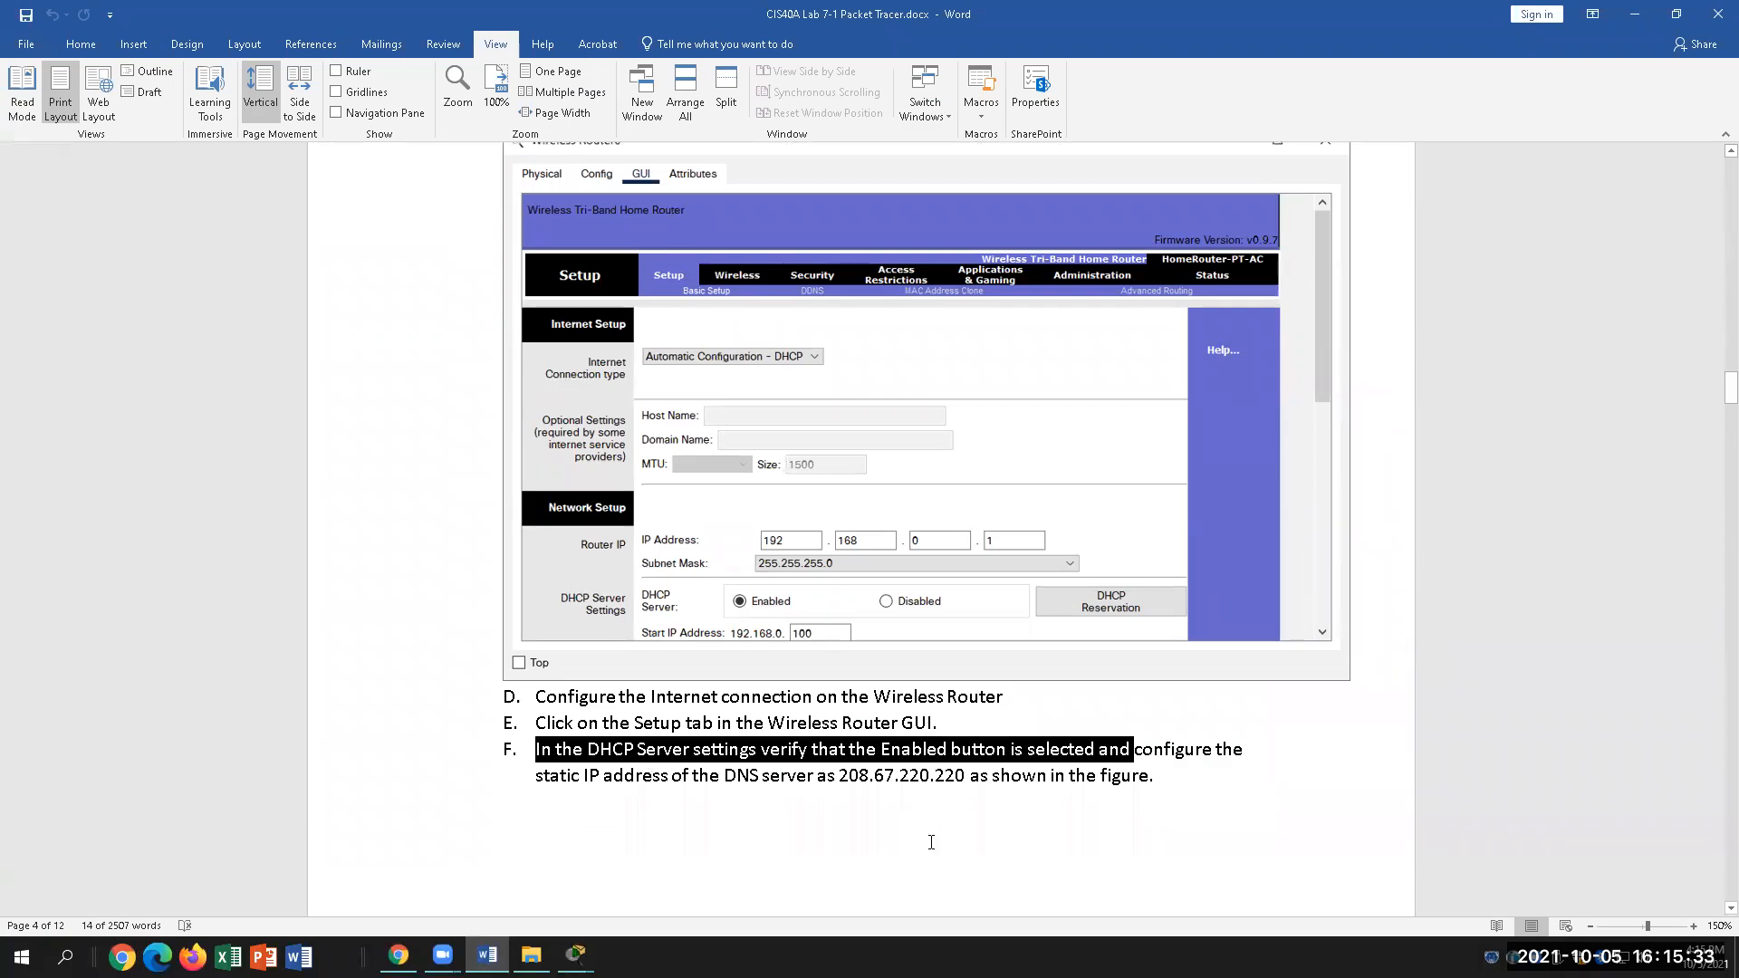
pyautogui.scroll(-5, 933, 845)
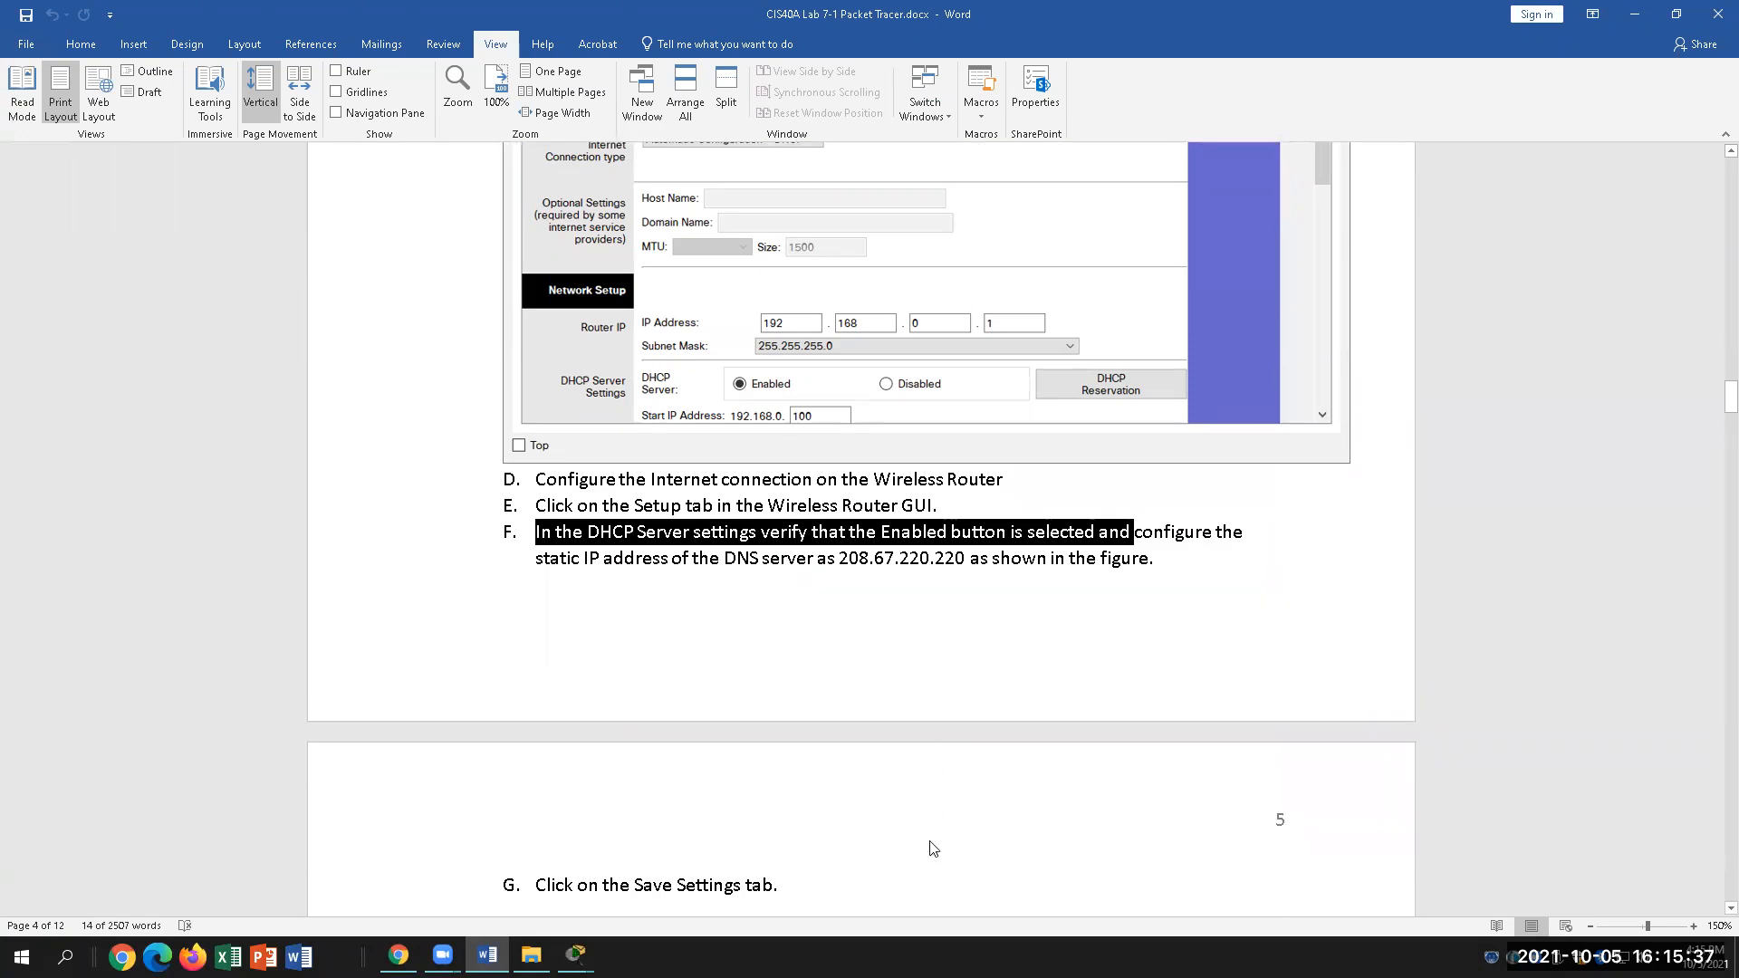
pyautogui.scroll(1, 933, 847)
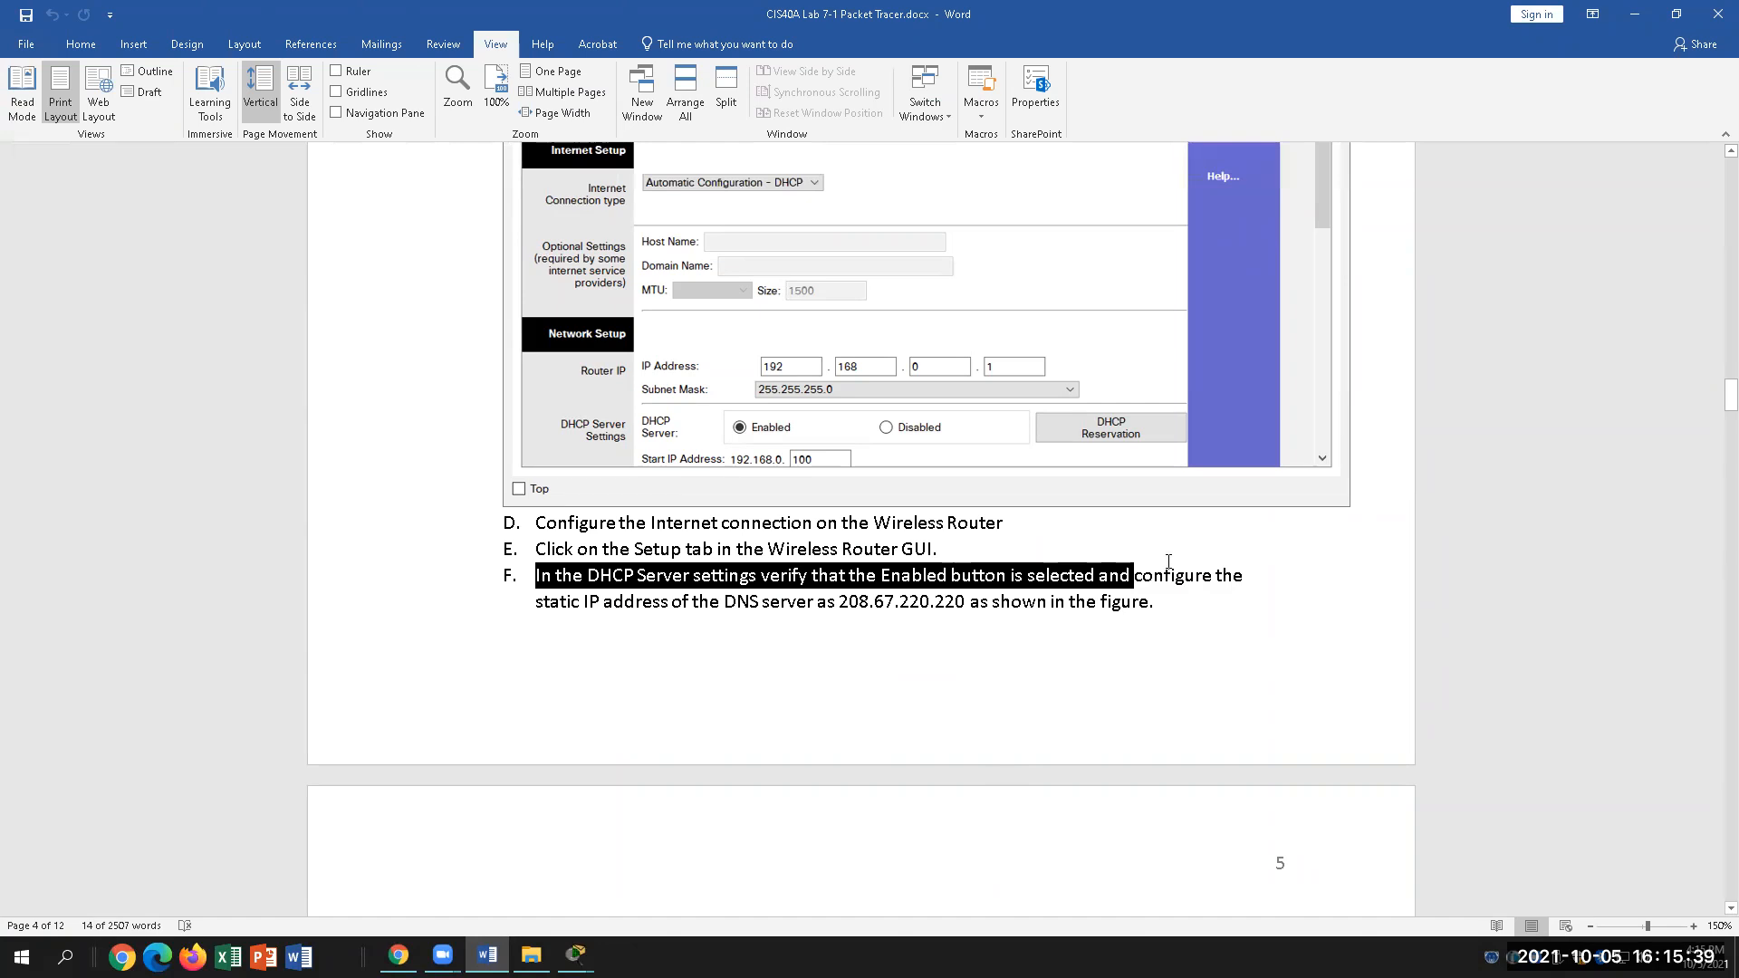
pyautogui.click(1142, 575)
pyautogui.moveTo(536, 605); pyautogui.dragTo(843, 604)
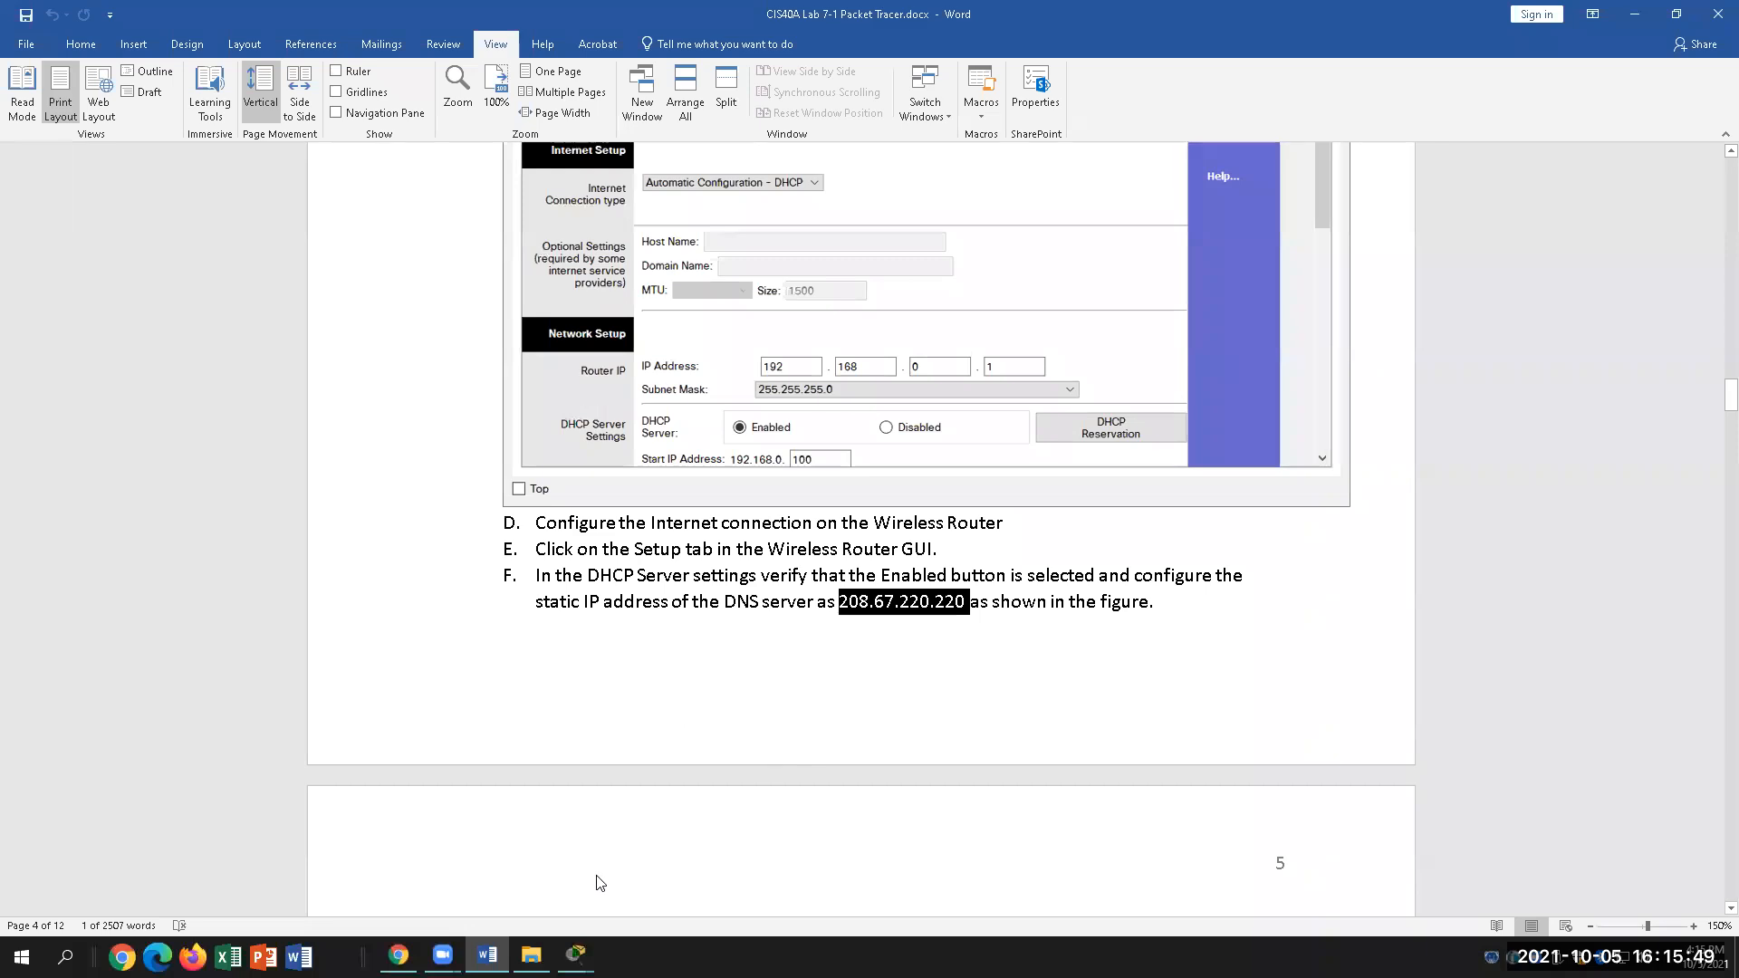
# Step: Bring Wireless Router1 back, open its Setup page and scroll to the Static DNS 1 fields
pyautogui.moveTo(576, 956)
pyautogui.click(702, 877)
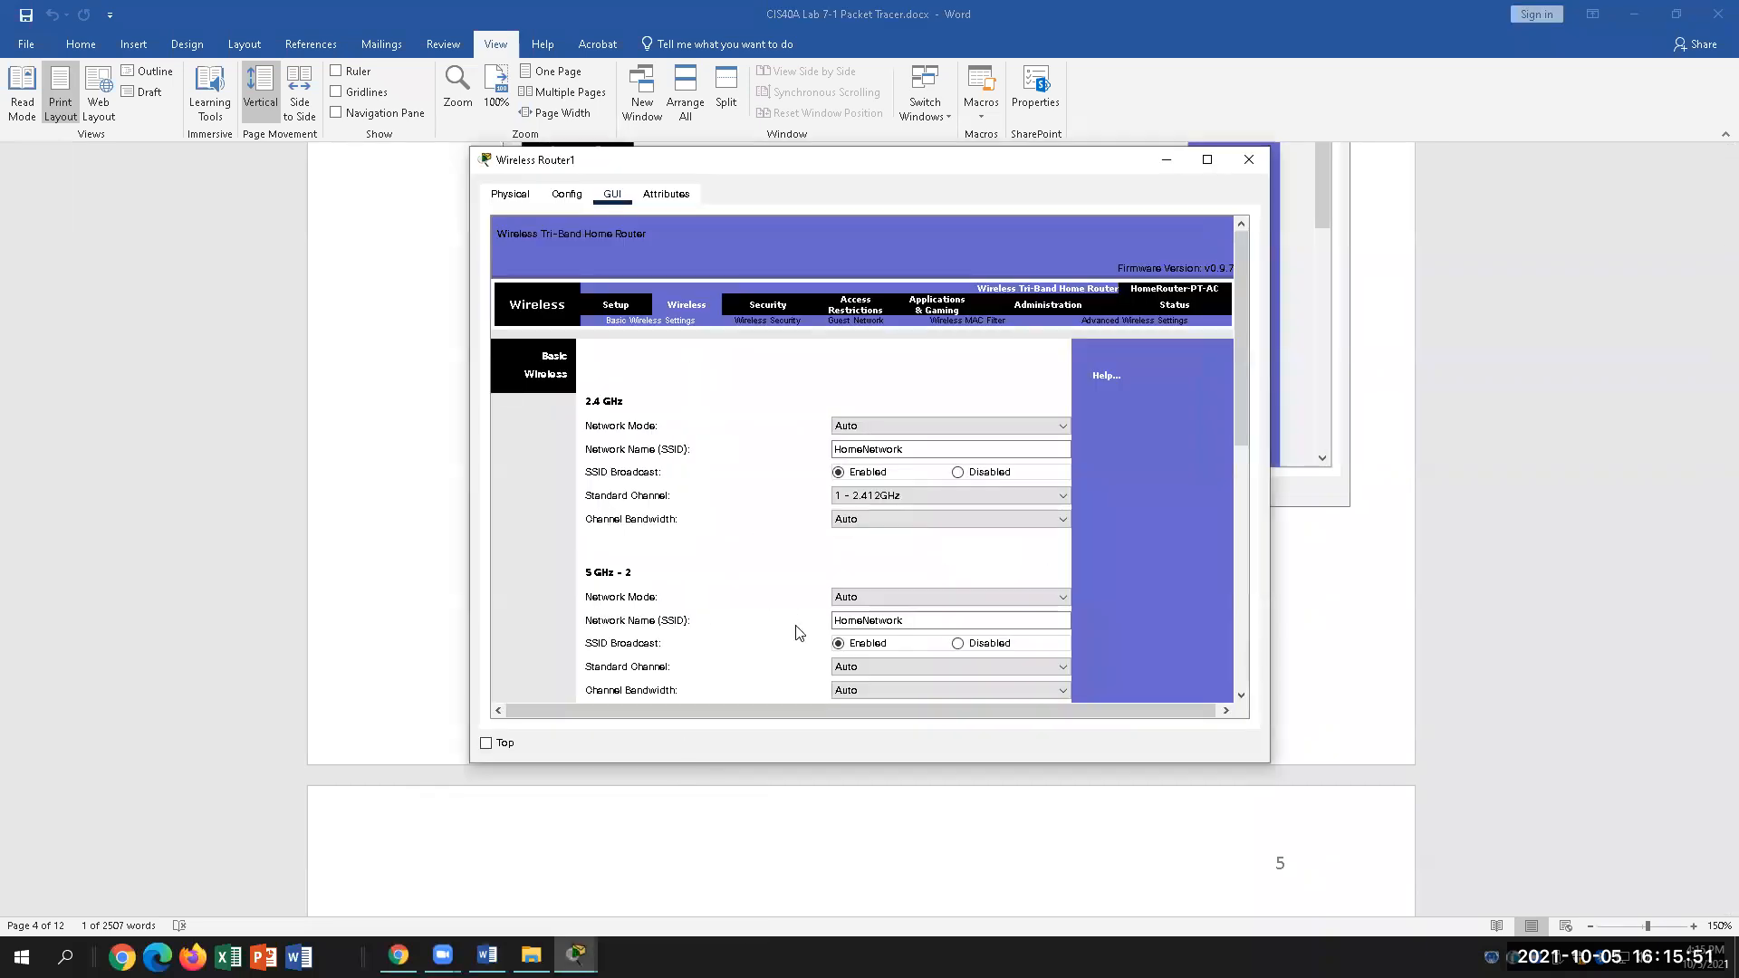
pyautogui.scroll(-5, 783, 605)
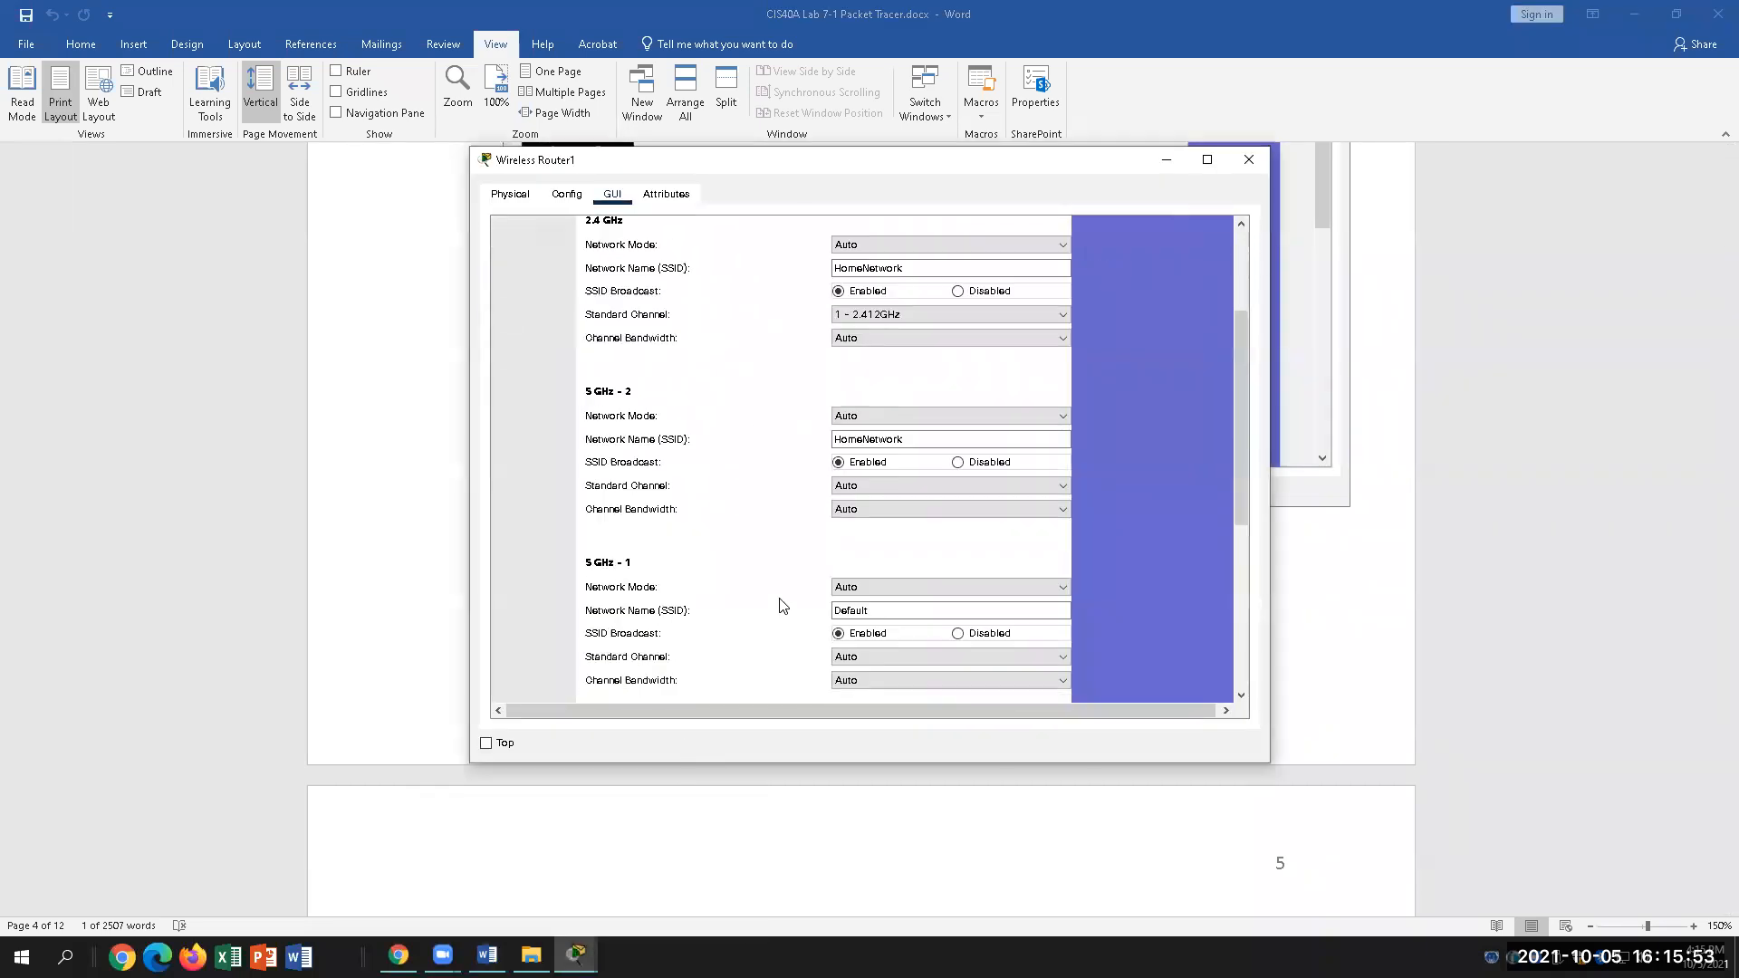
pyautogui.scroll(3, 700, 430)
pyautogui.click(619, 235)
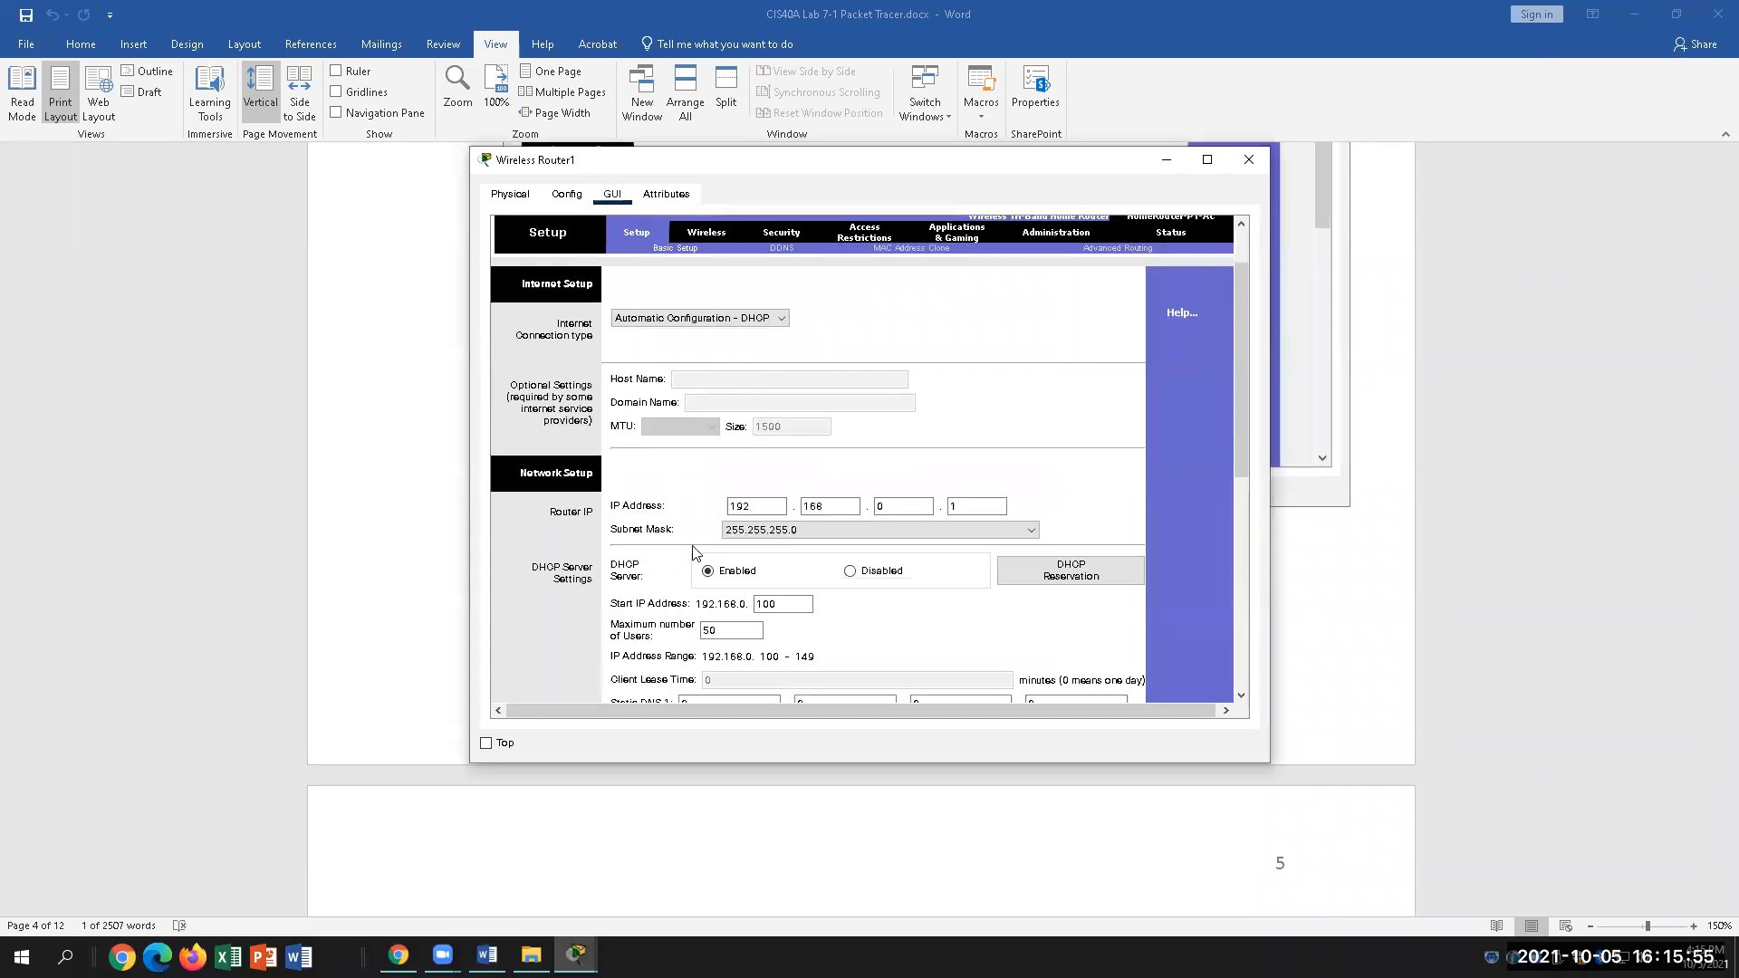
pyautogui.scroll(-3, 694, 552)
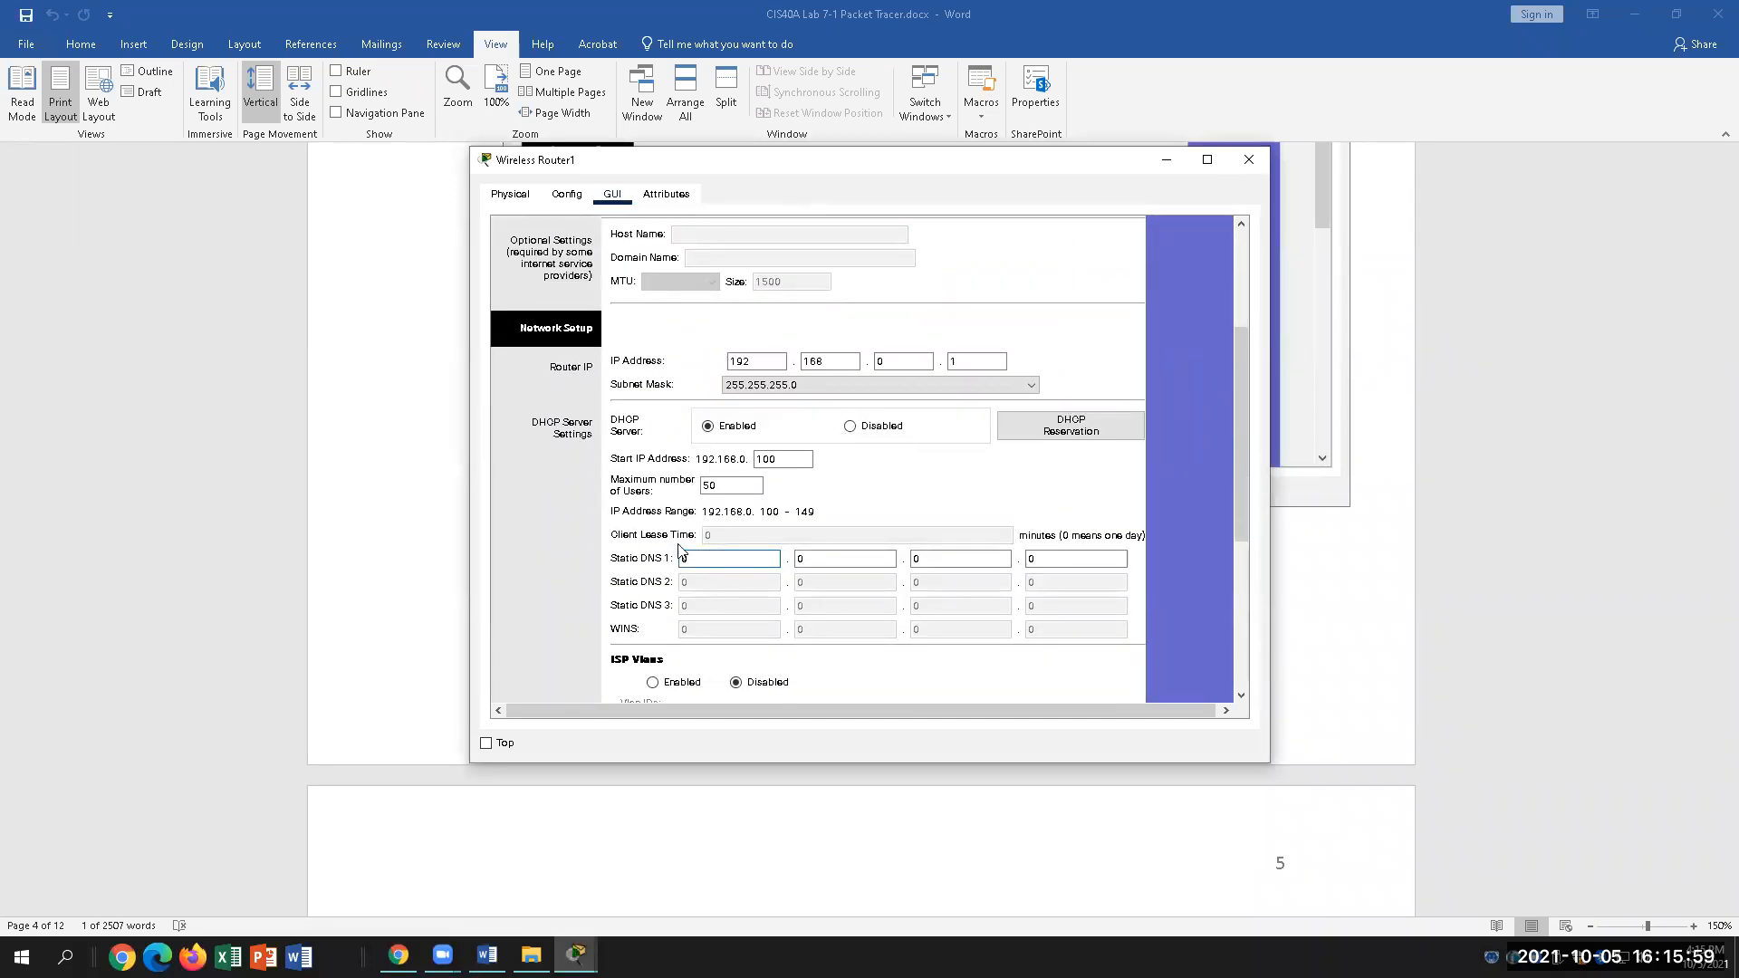
pyautogui.scroll(5, 706, 544)
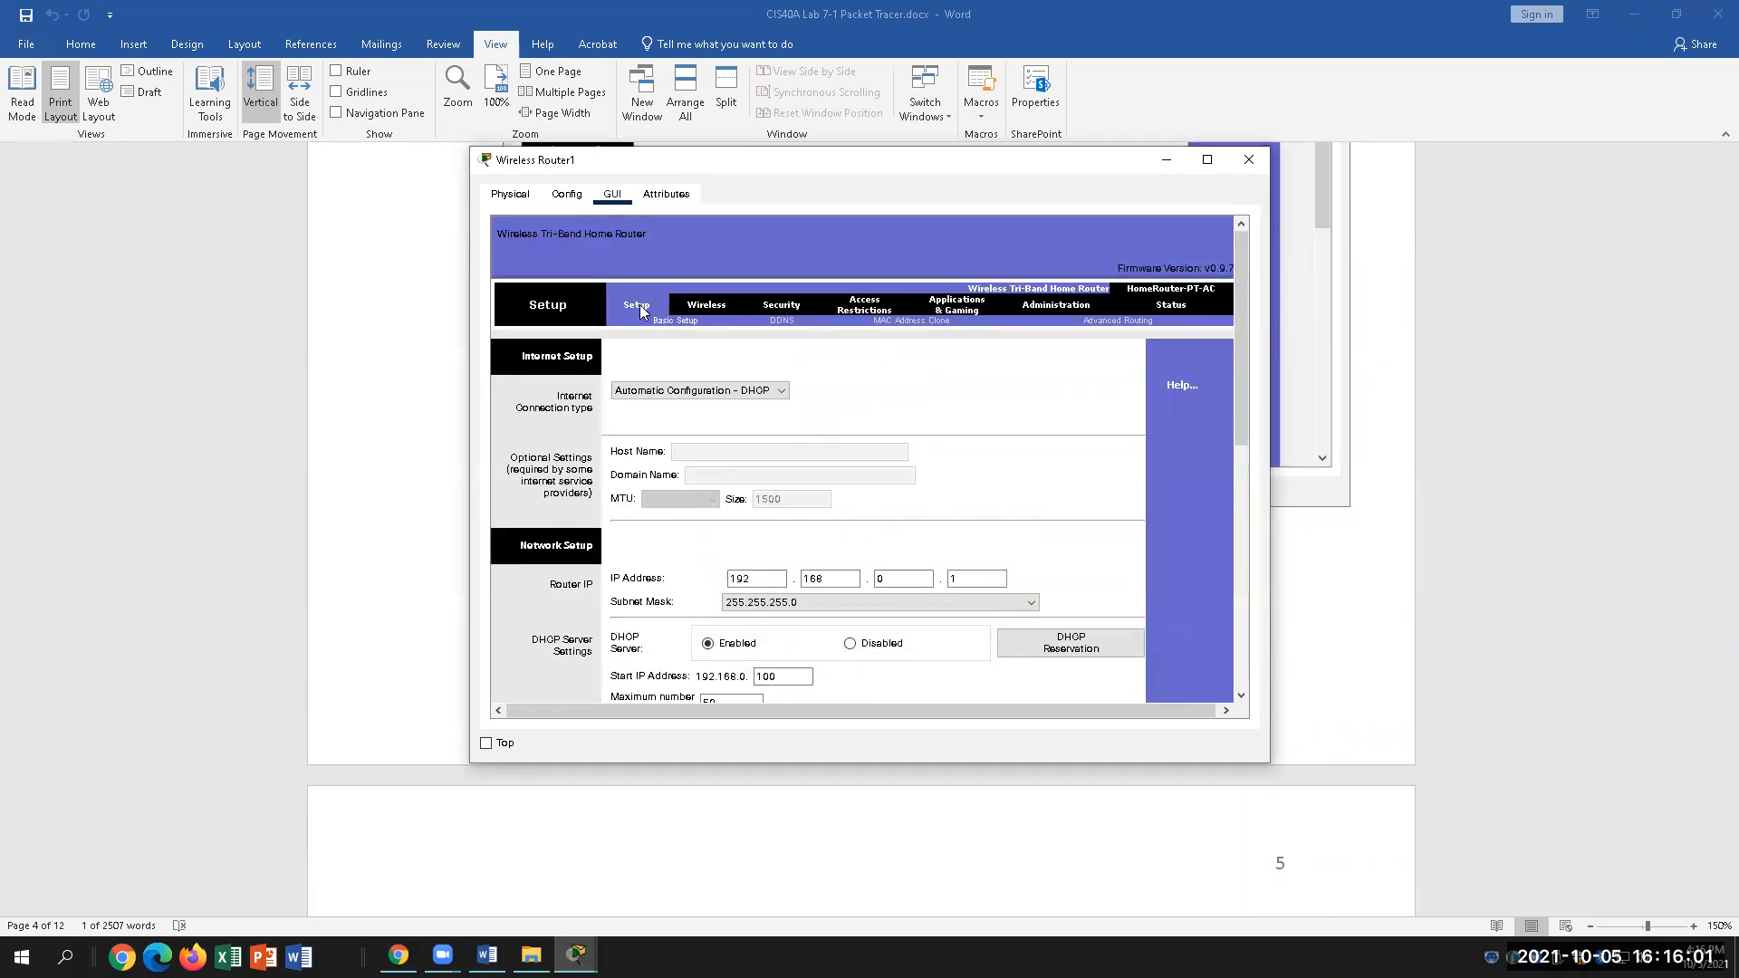
pyautogui.scroll(-3, 689, 471)
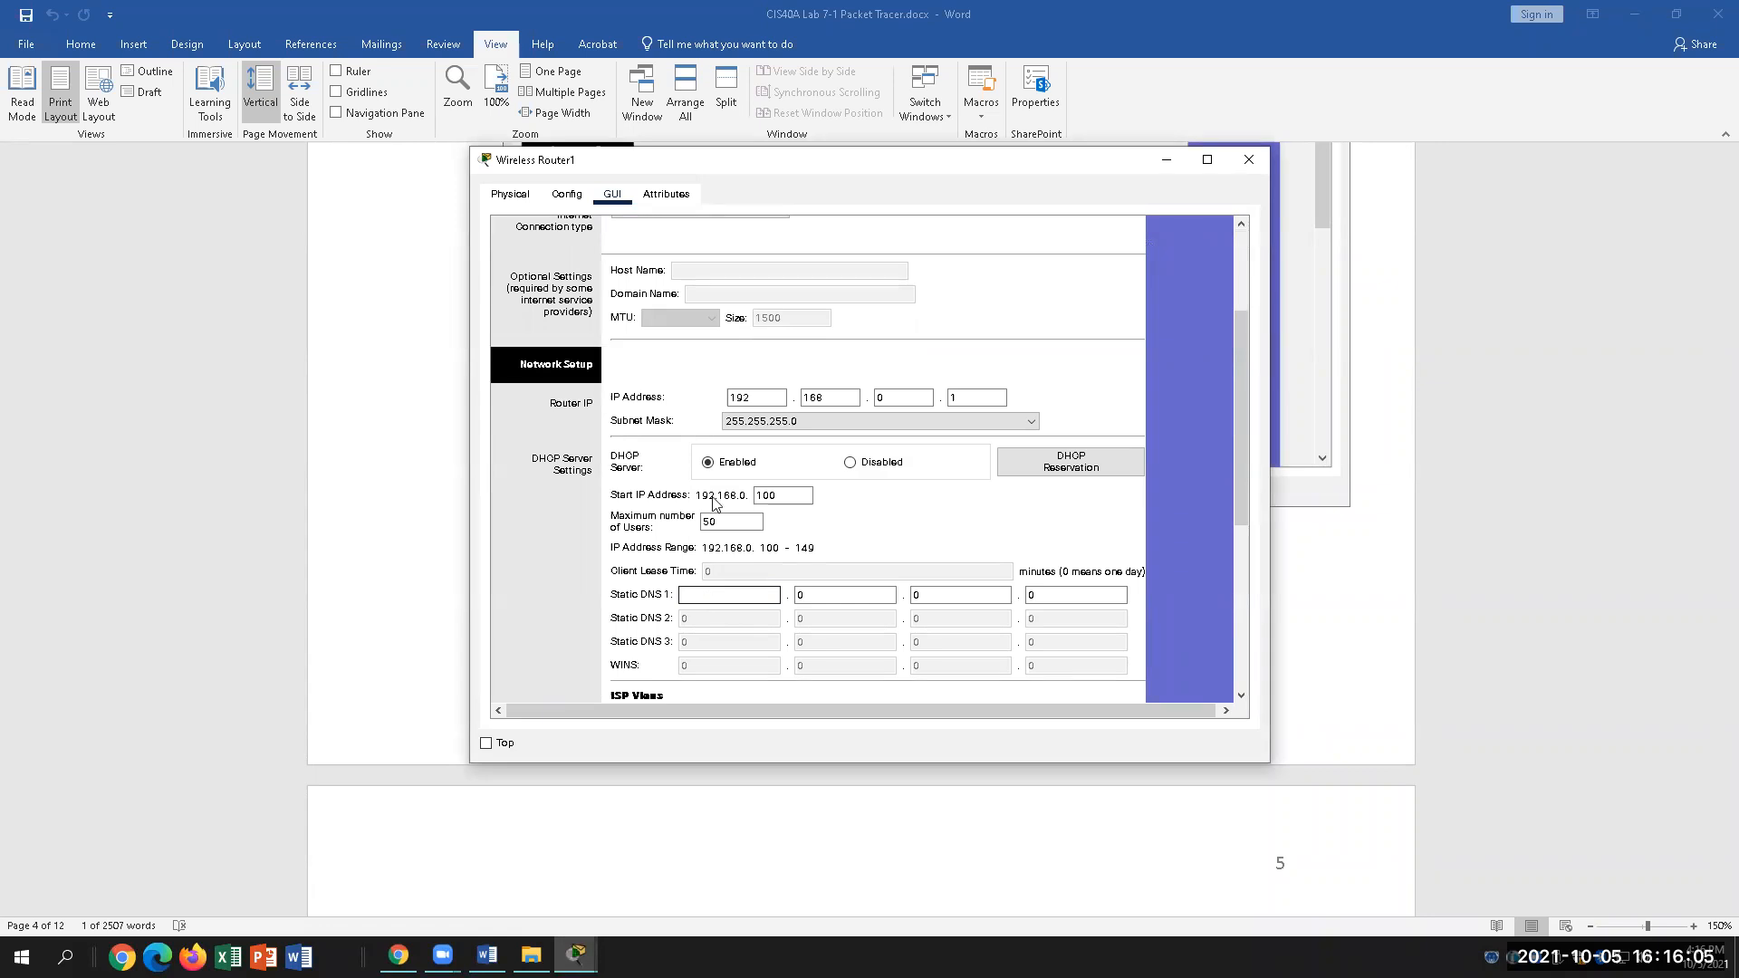
pyautogui.click(487, 955)
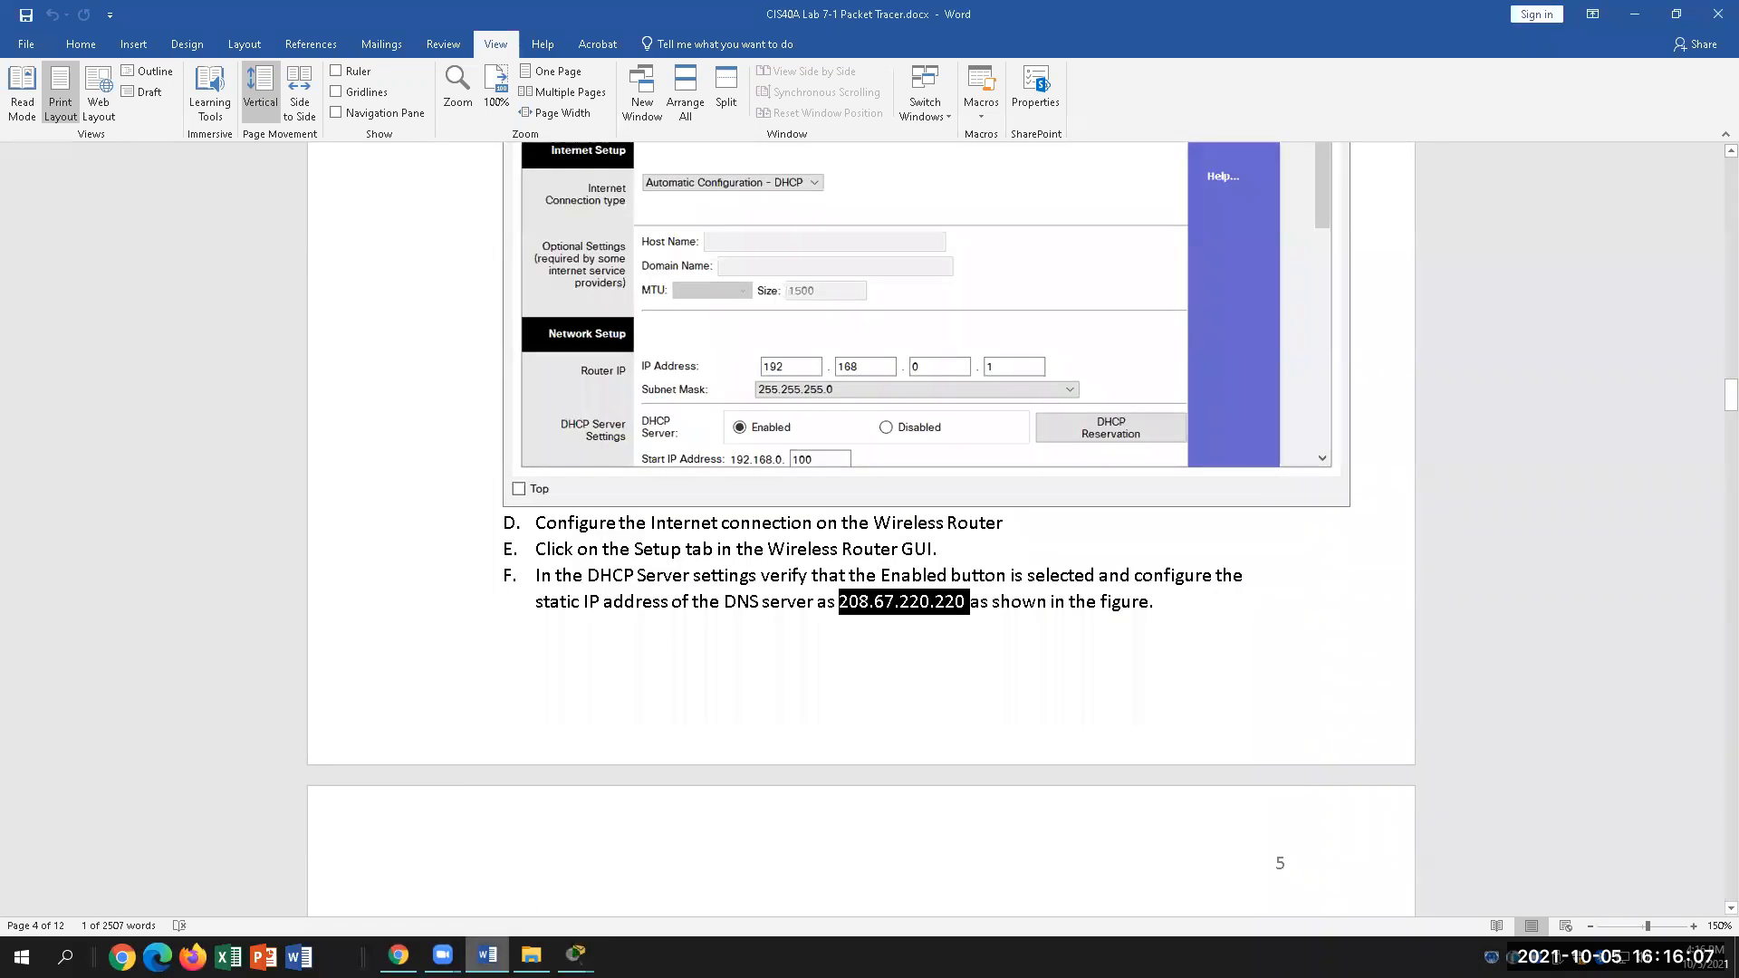
pyautogui.click(576, 955)
# Step: Enter 208.67.220.220 into the Static DNS 1 octet fields, checking the lab along the way
pyautogui.write('208')
pyautogui.click(799, 598)
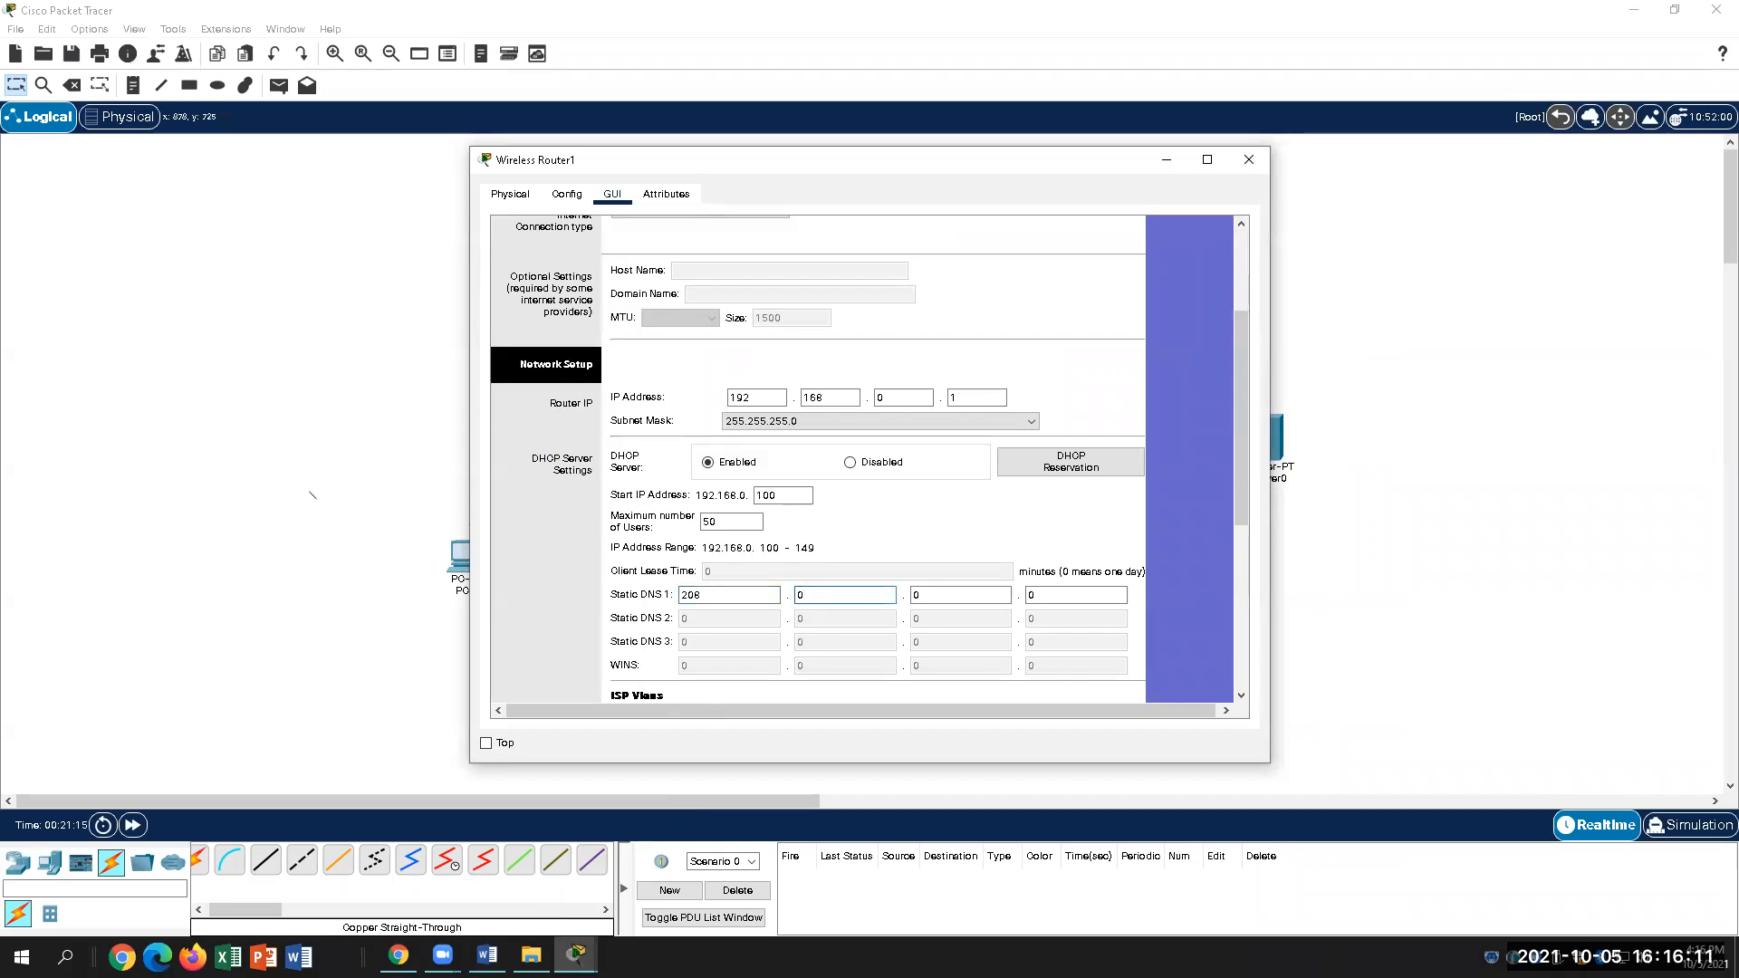
pyautogui.click(486, 955)
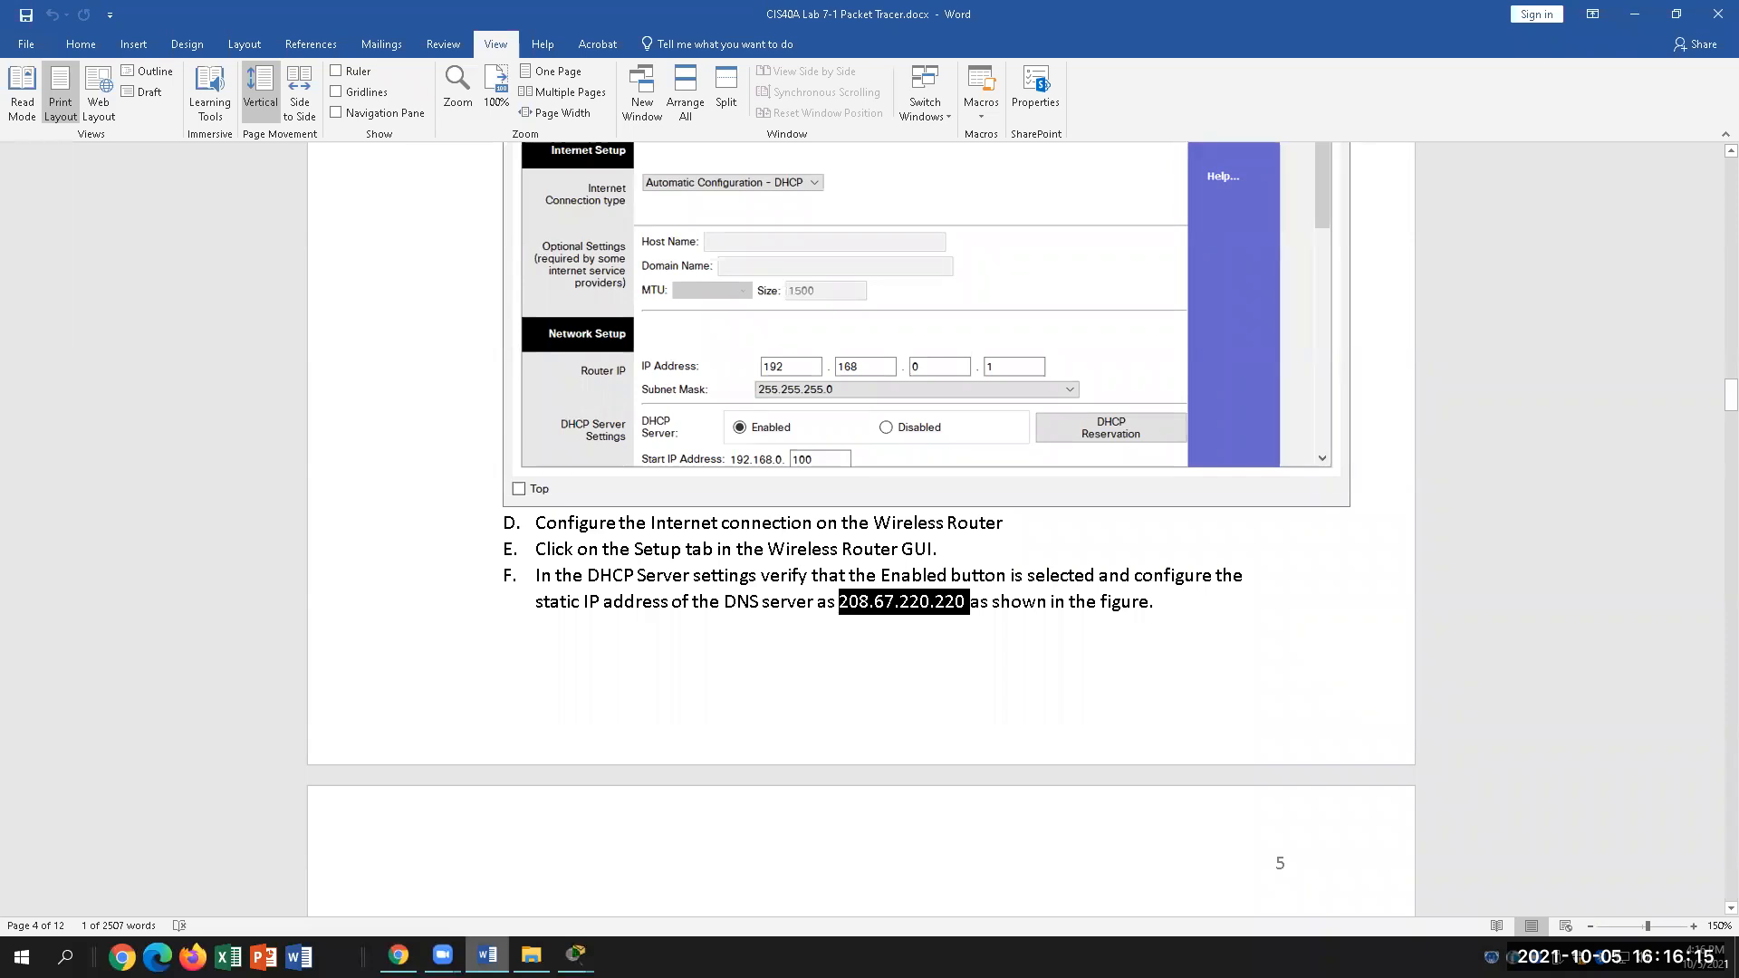
pyautogui.hotkey('alt', 'Tab')
pyautogui.press('BackSpace')
pyautogui.write('67')
pyautogui.click(957, 592)
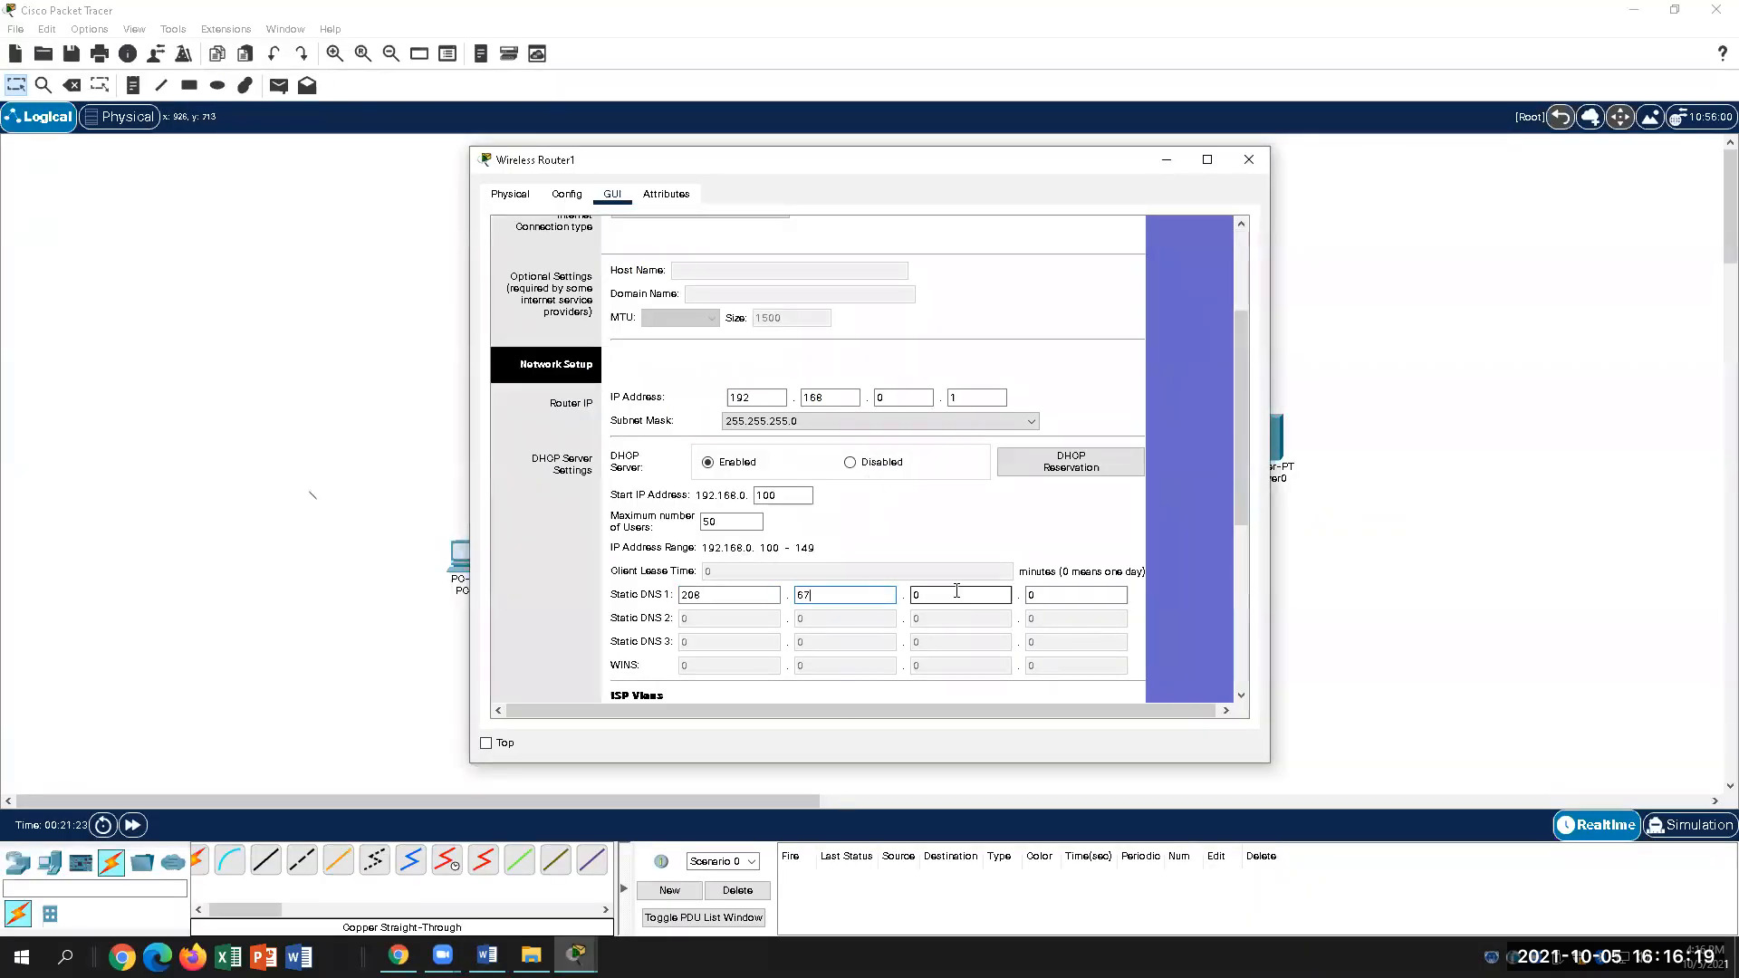
pyautogui.press('BackSpace')
pyautogui.write('220')
pyautogui.click(1040, 598)
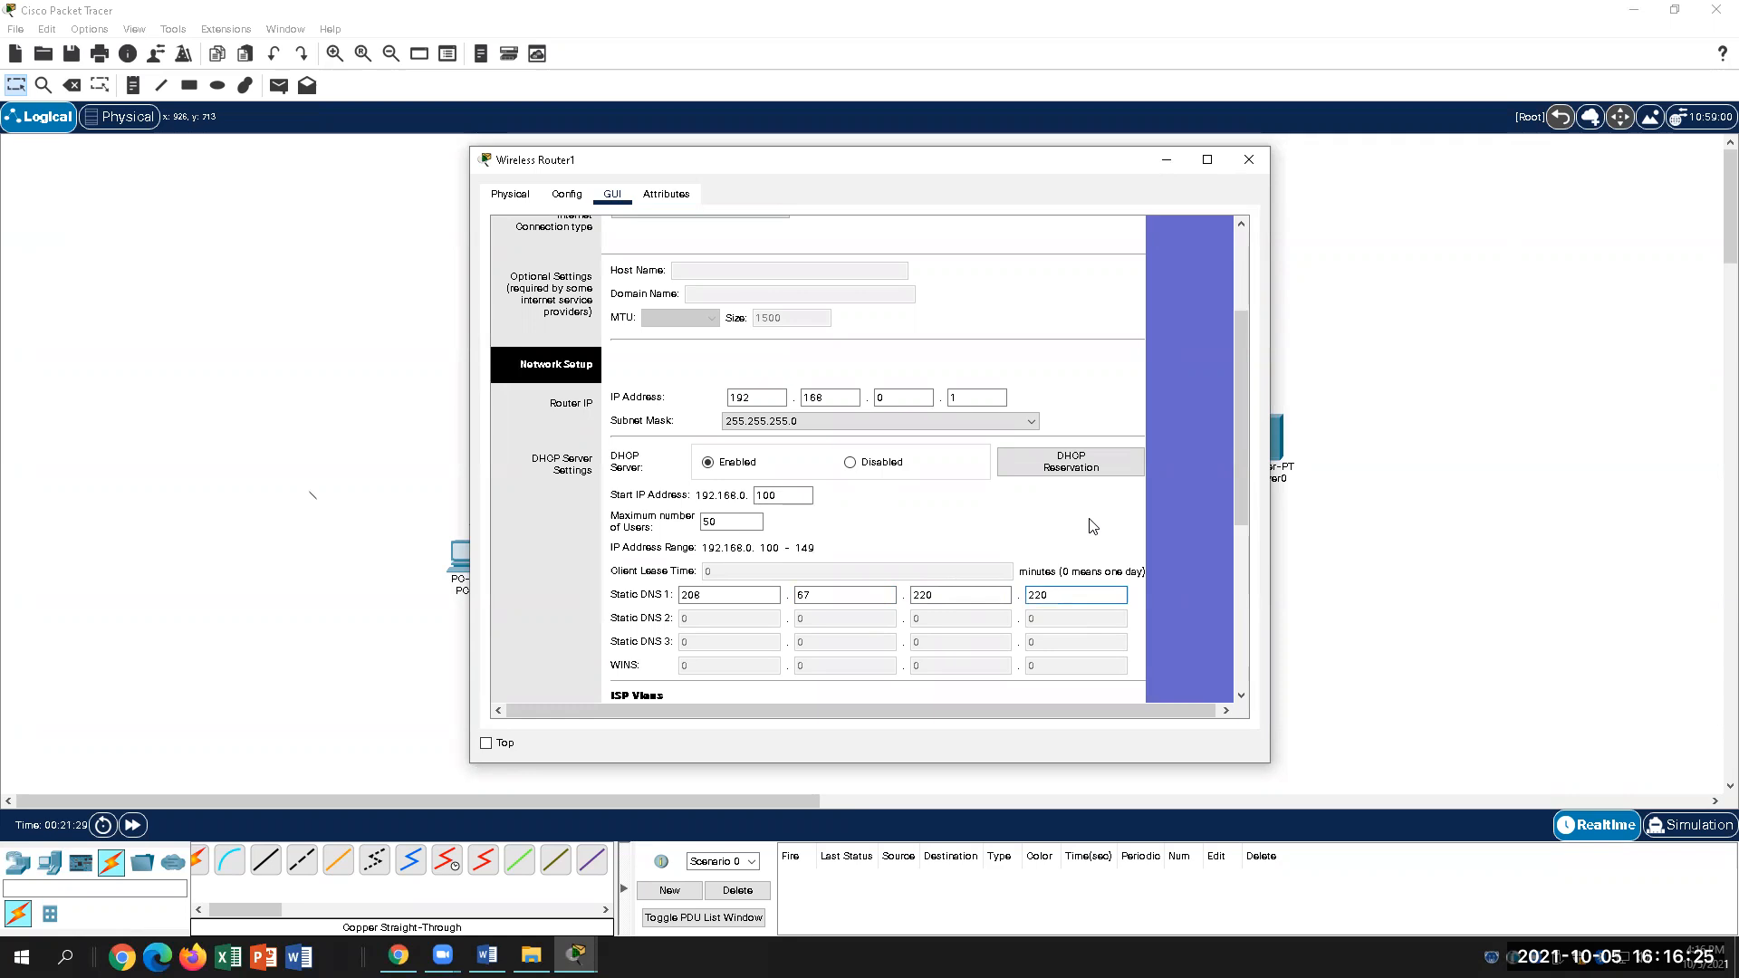
pyautogui.moveTo(1243, 495); pyautogui.dragTo(1223, 417)
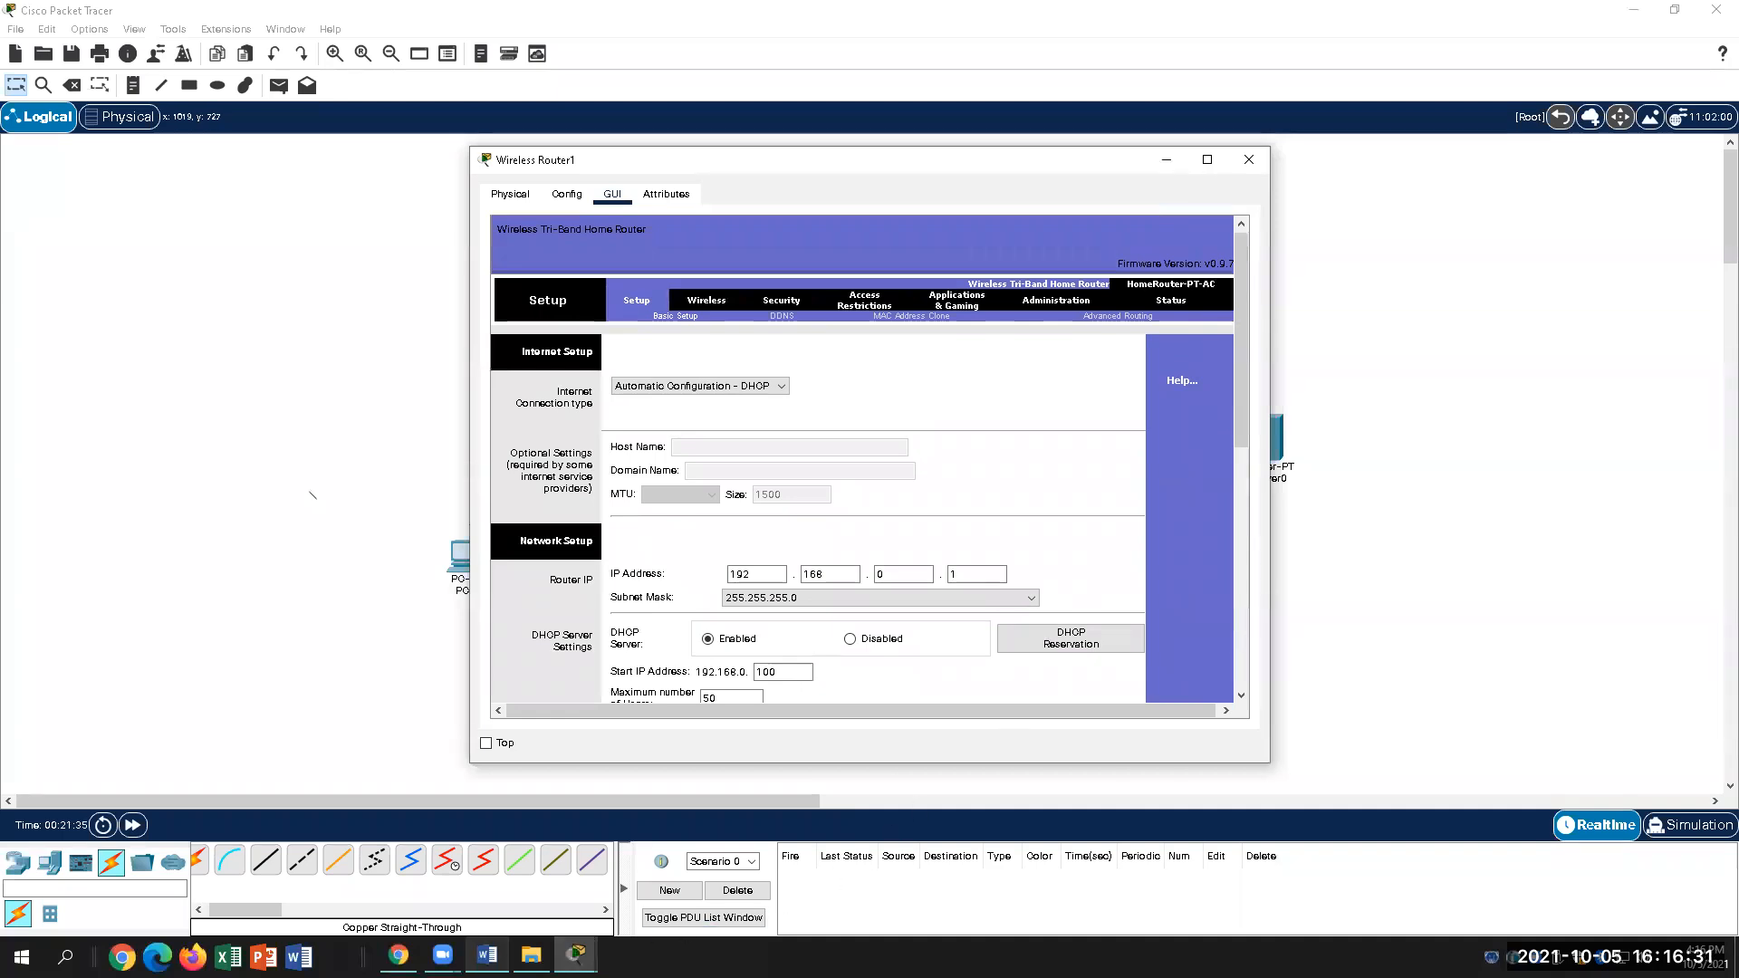
# Step: Recheck step F, then maximize Wireless Router1 and select Static DNS 1's fourth octet, 220
pyautogui.click(487, 956)
pyautogui.click(1151, 603)
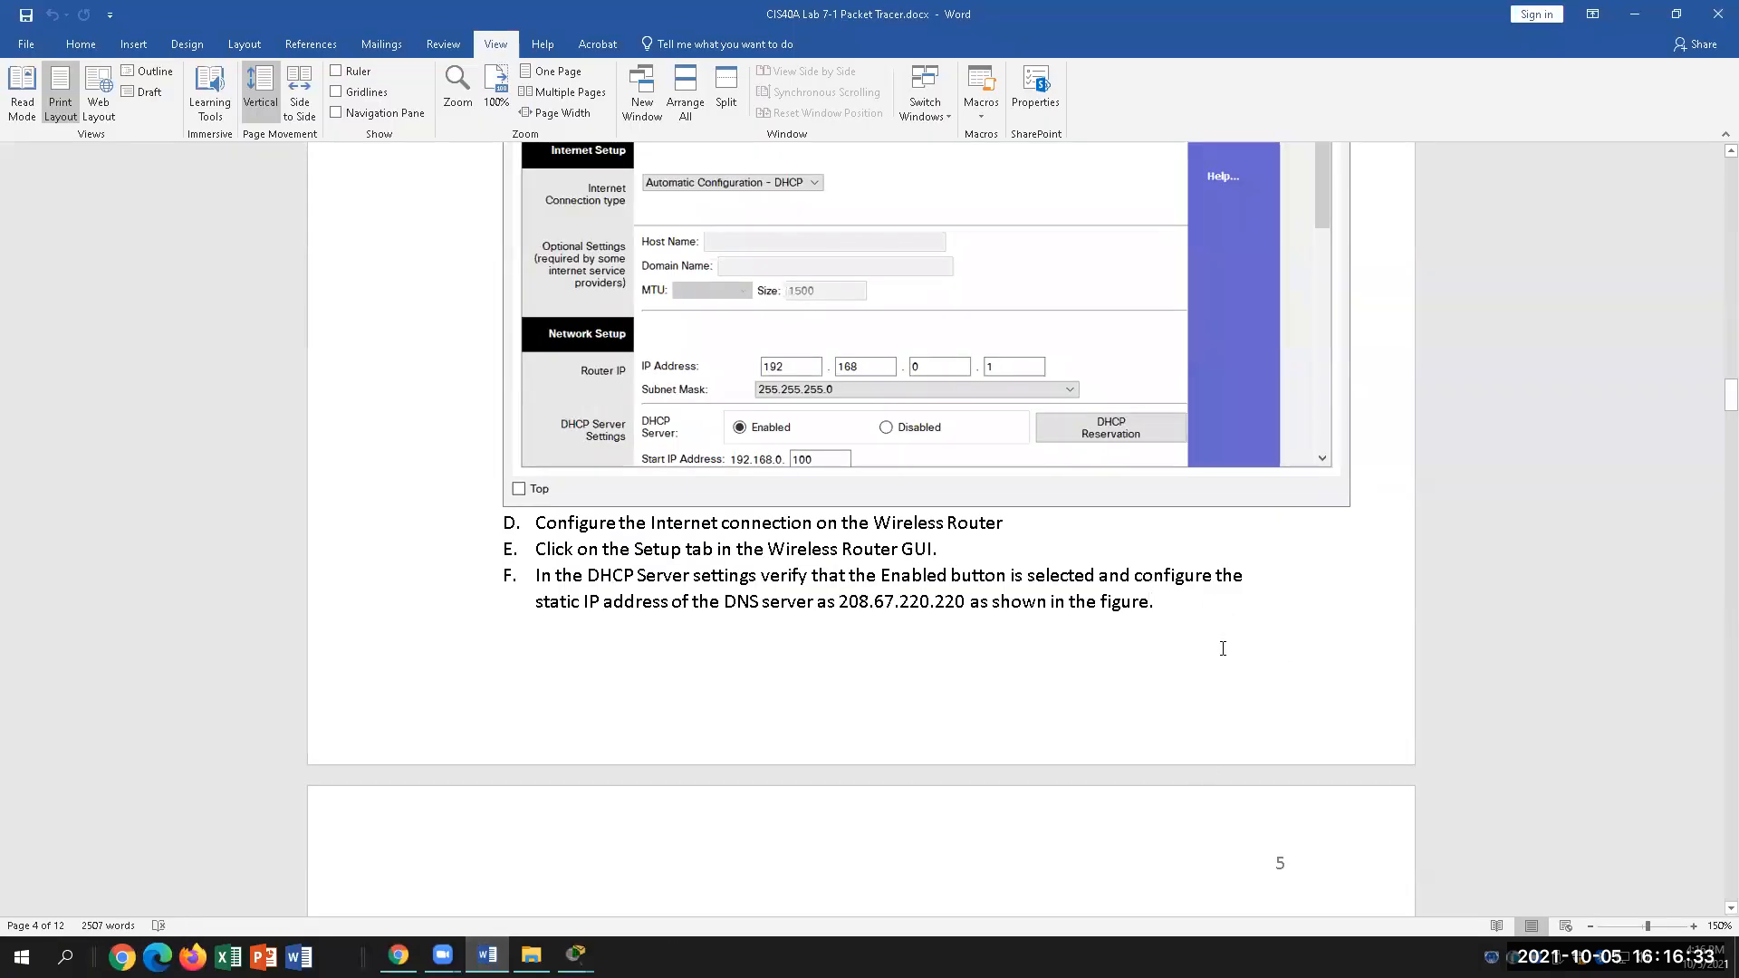
pyautogui.scroll(-3, 1219, 667)
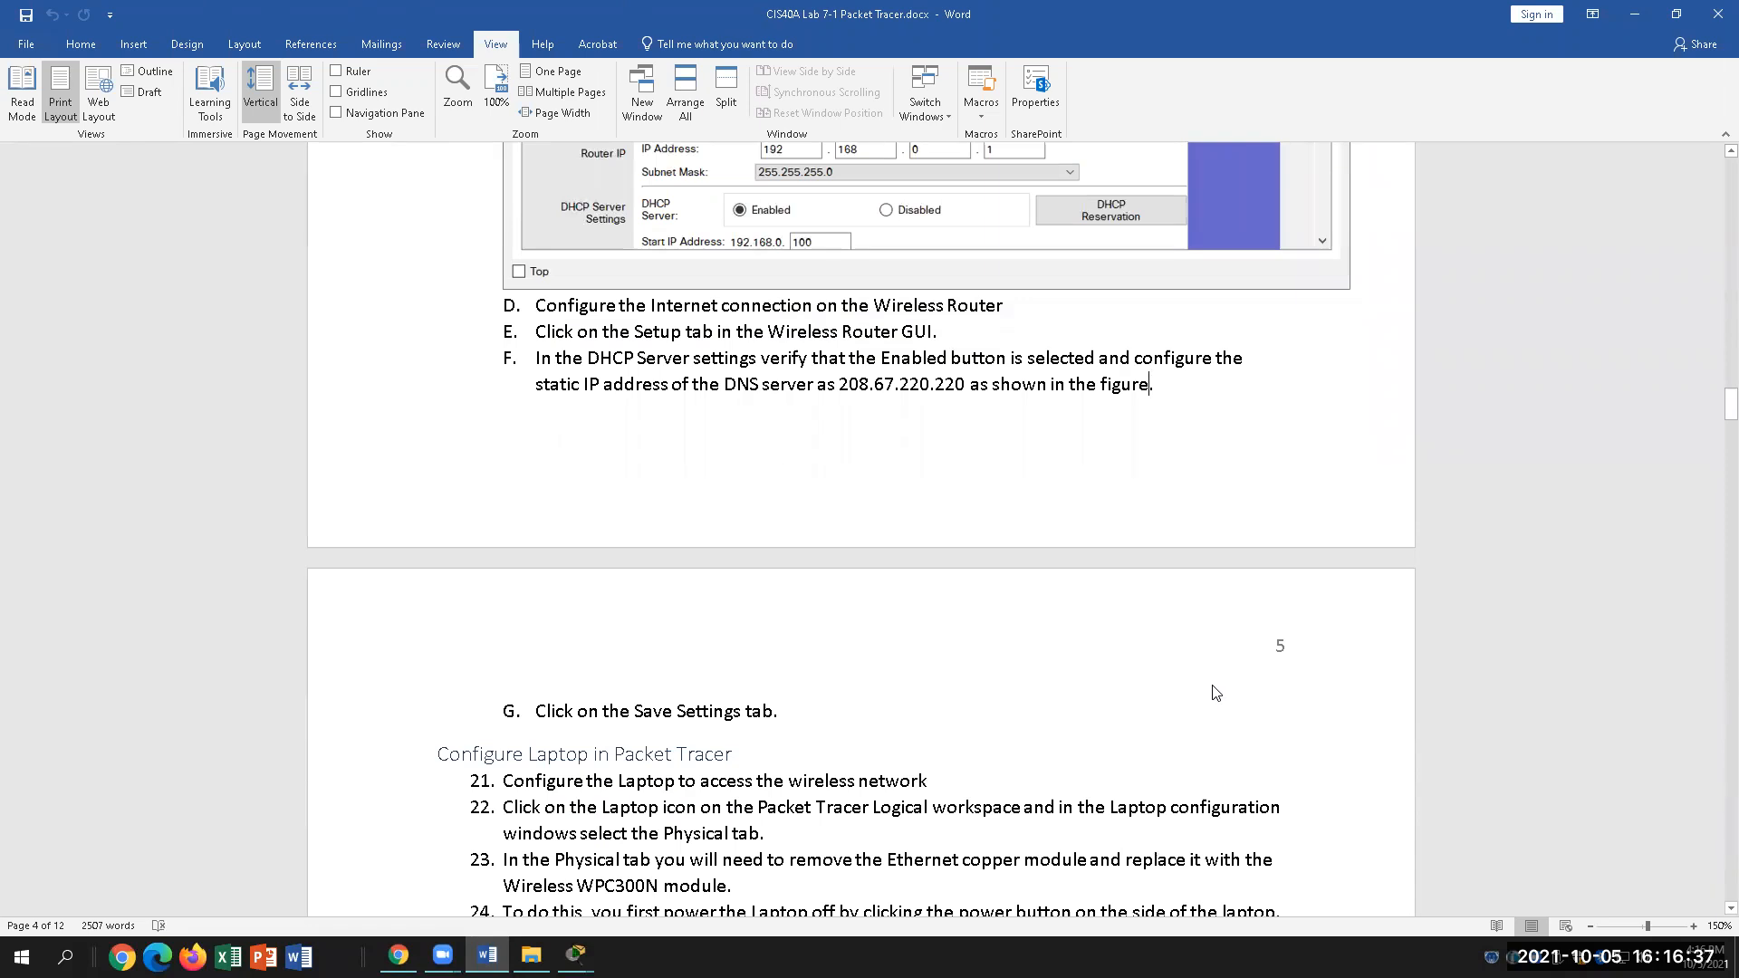
pyautogui.click(577, 955)
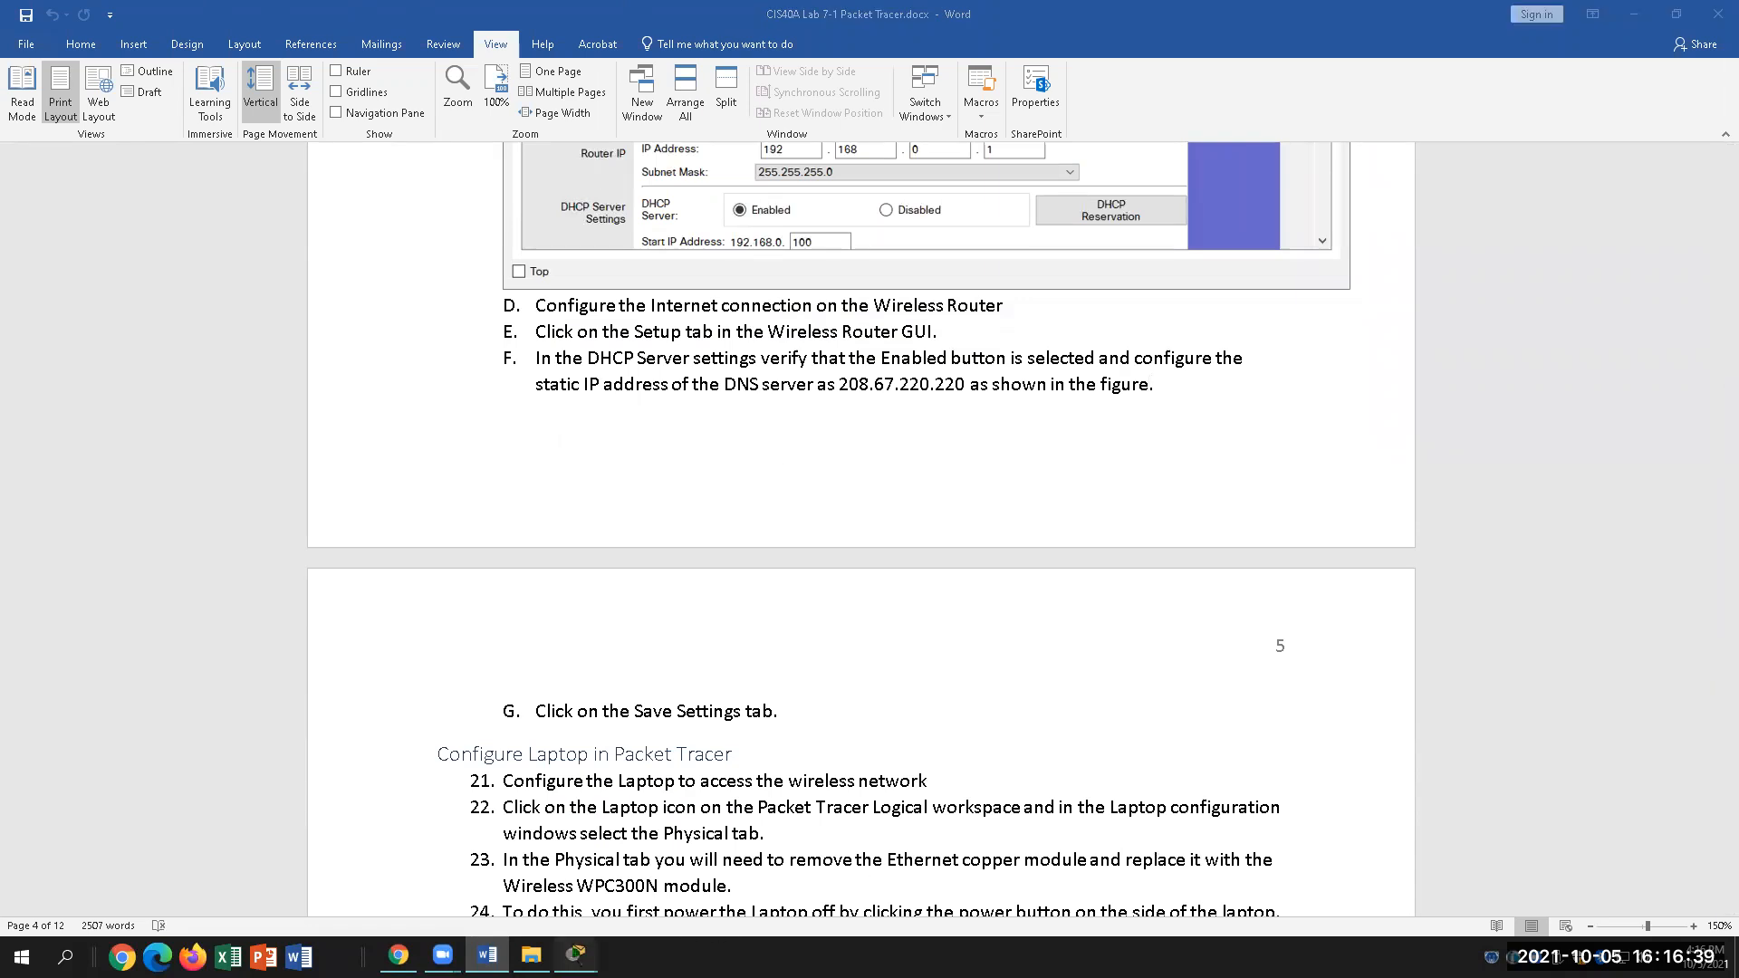
pyautogui.click(716, 880)
pyautogui.moveTo(1235, 384)
pyautogui.mouseDown()
pyautogui.moveTo(1232, 580)
pyautogui.moveTo(1254, 375)
pyautogui.mouseUp()
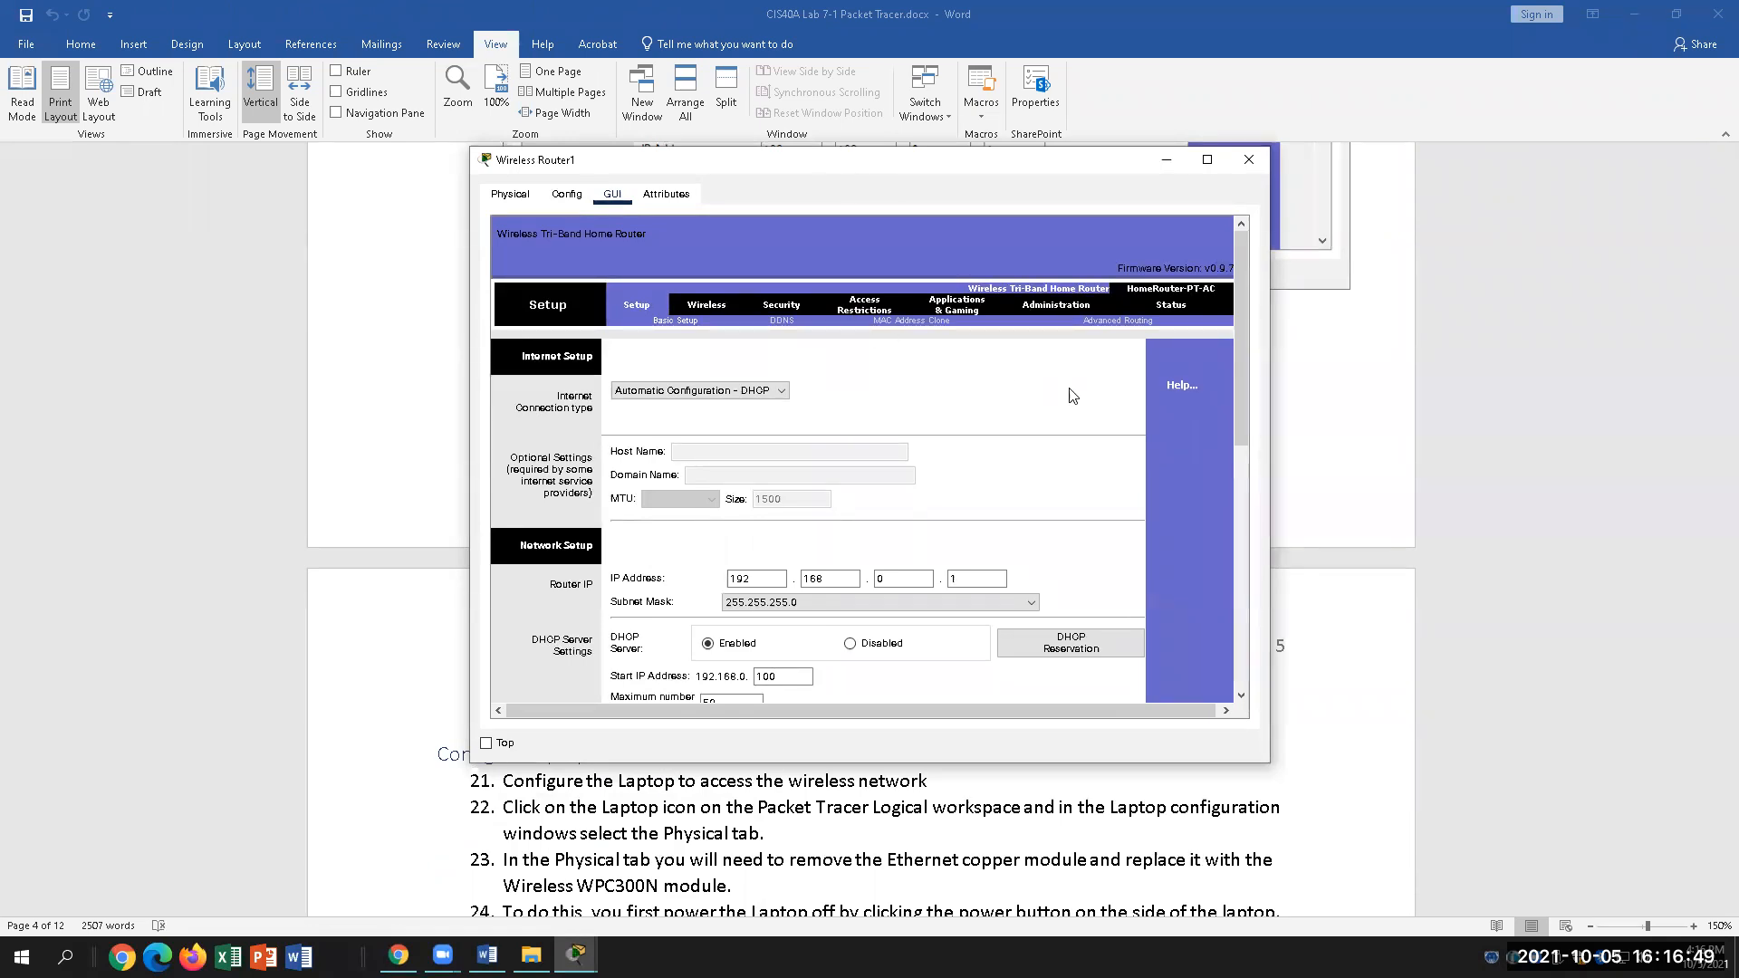
pyautogui.click(1208, 160)
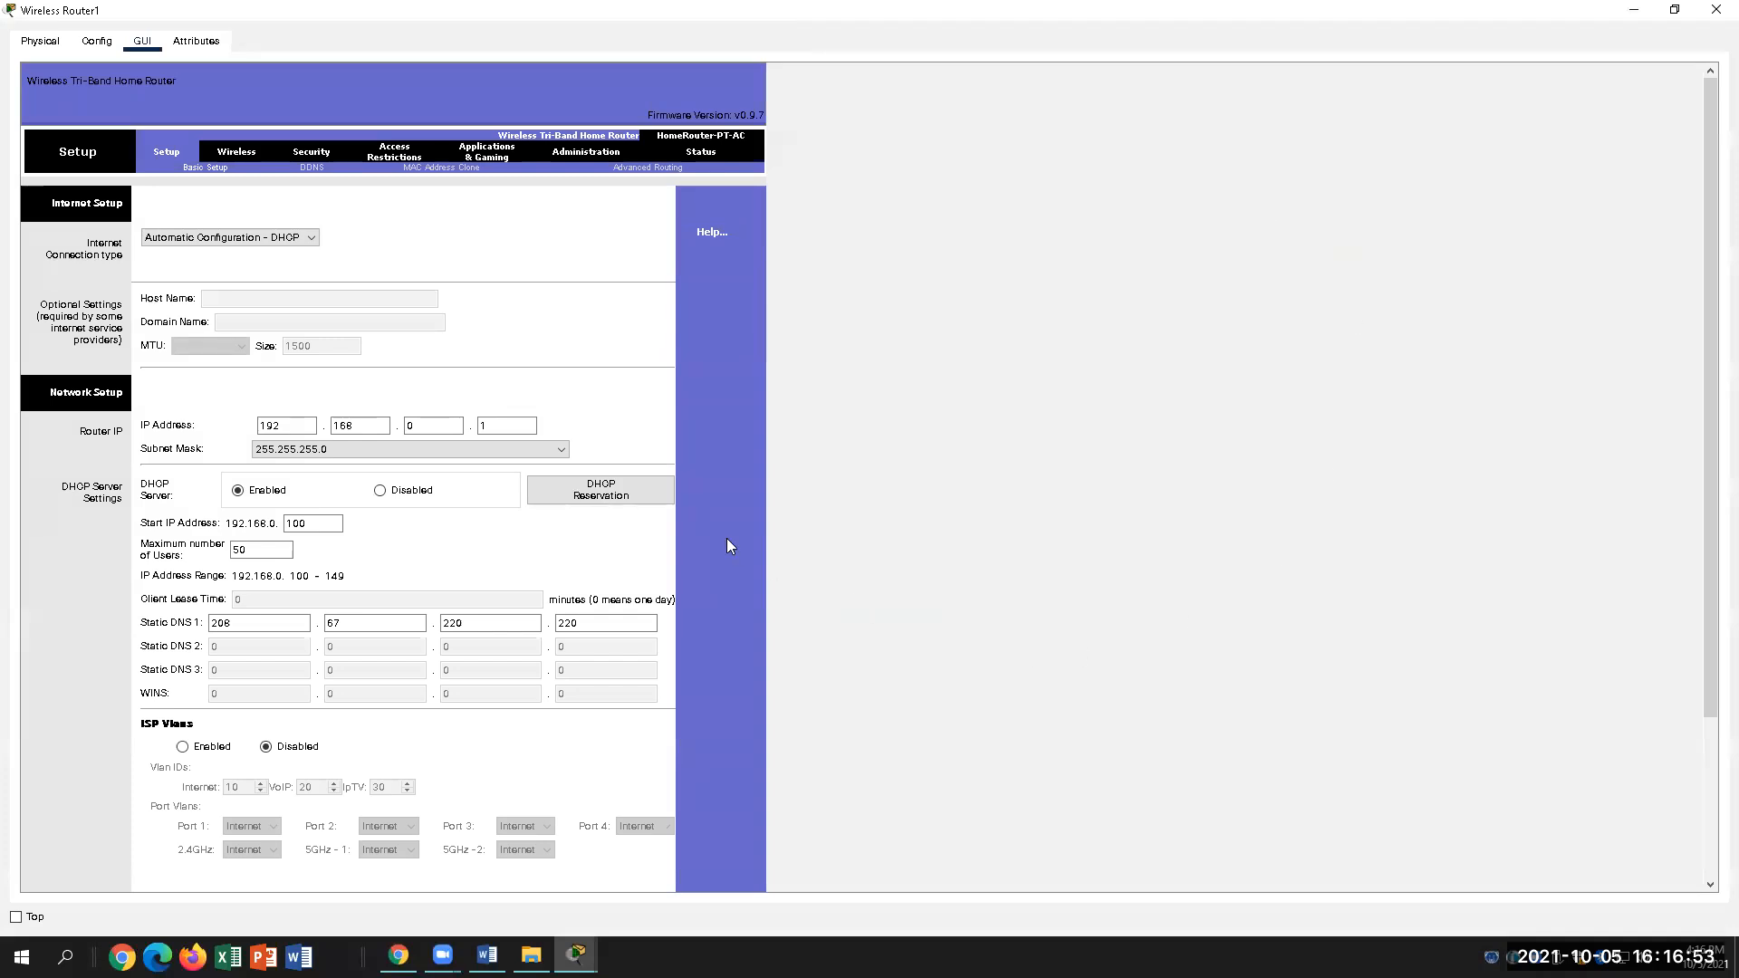
pyautogui.click(609, 624)
pyautogui.doubleClick(609, 623)
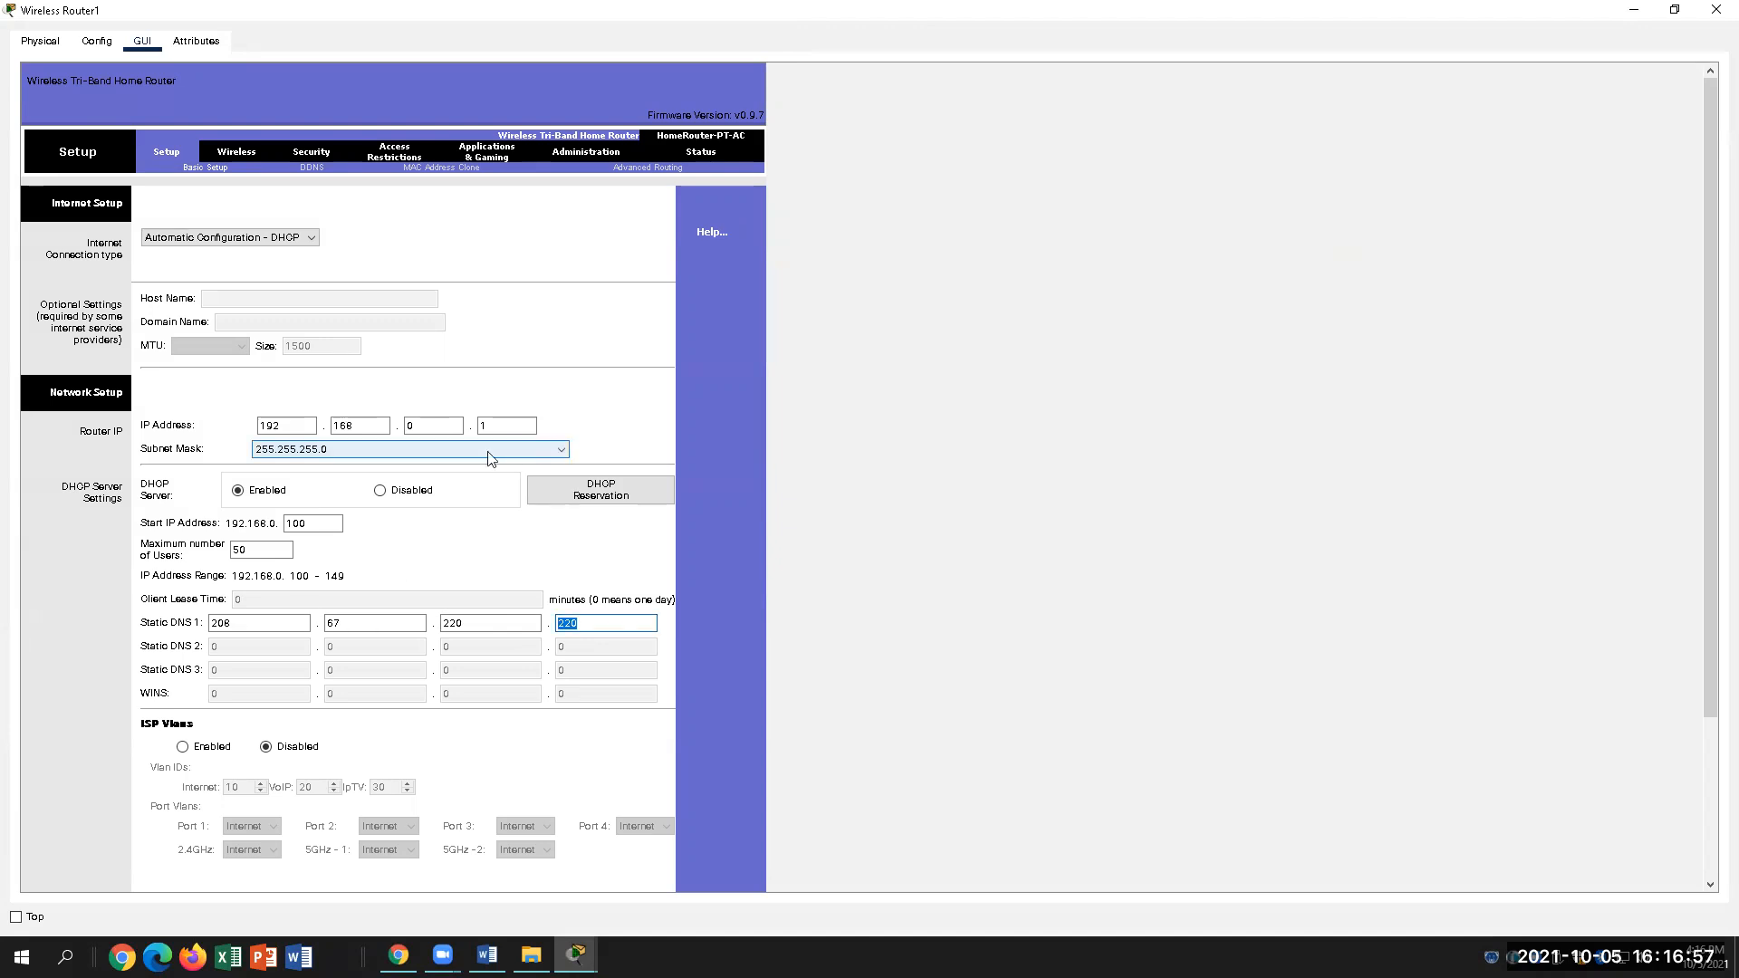
# Step: Rename the router's 2.4 GHz SSID from Default to HomeNetwork and save the wireless settings
pyautogui.click(231, 153)
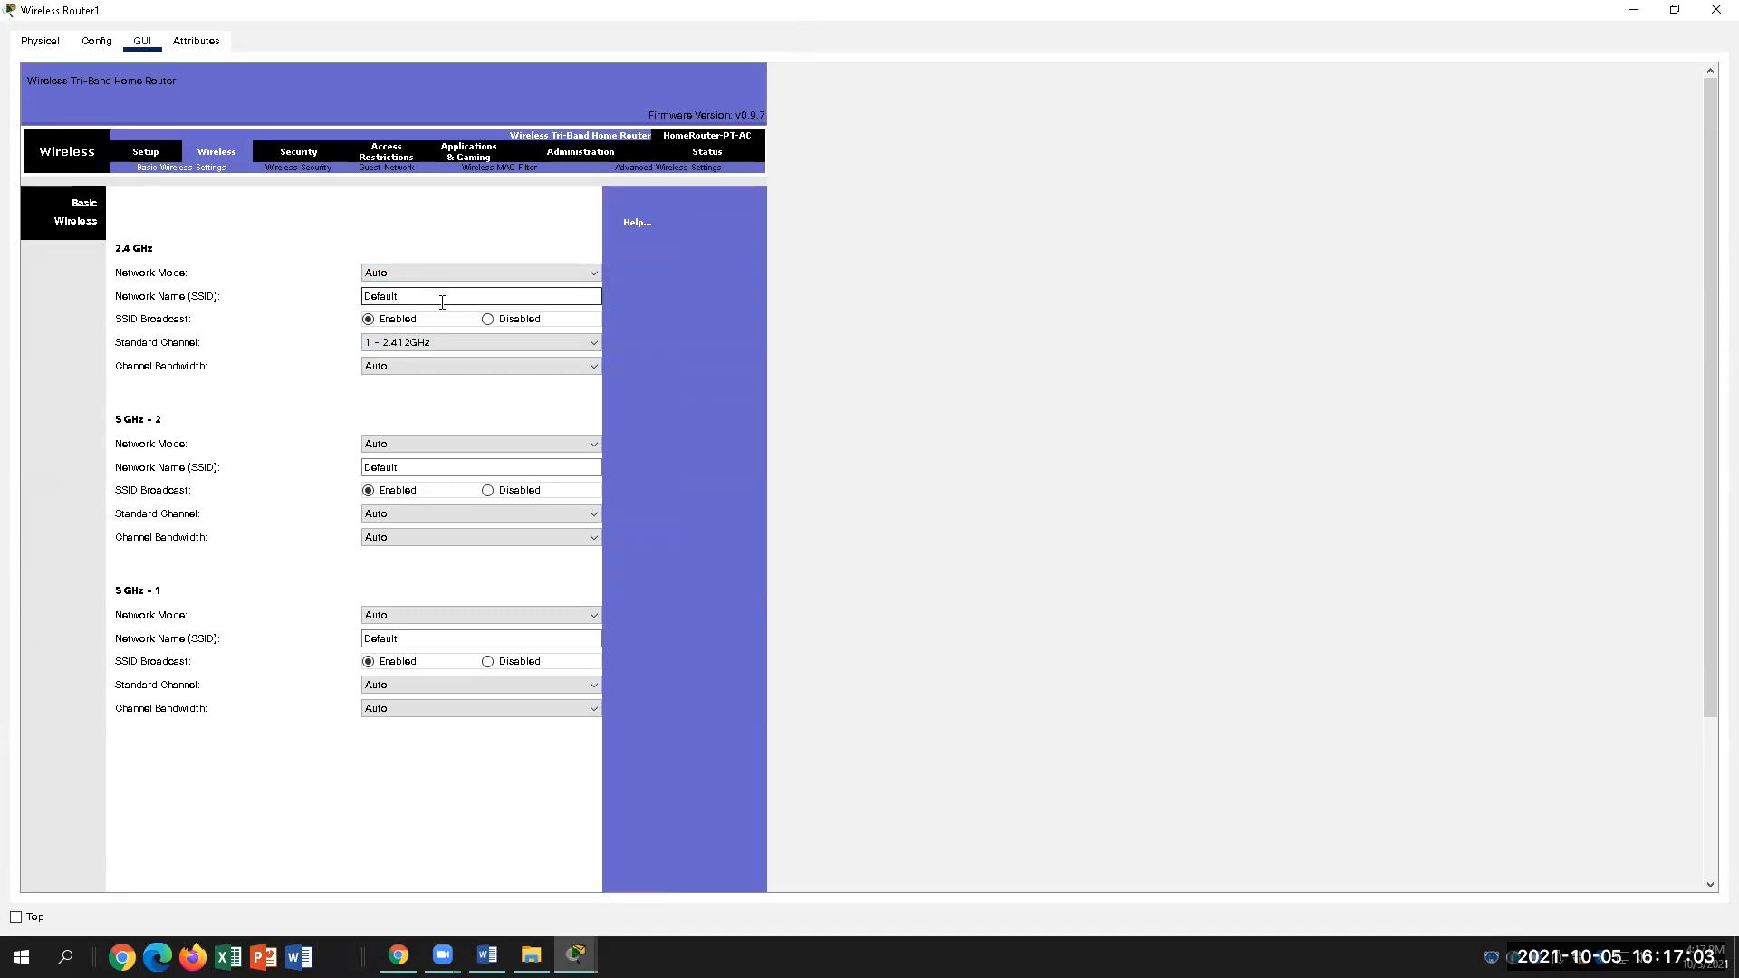
pyautogui.doubleClick(444, 303)
pyautogui.write('HomeNetwork')
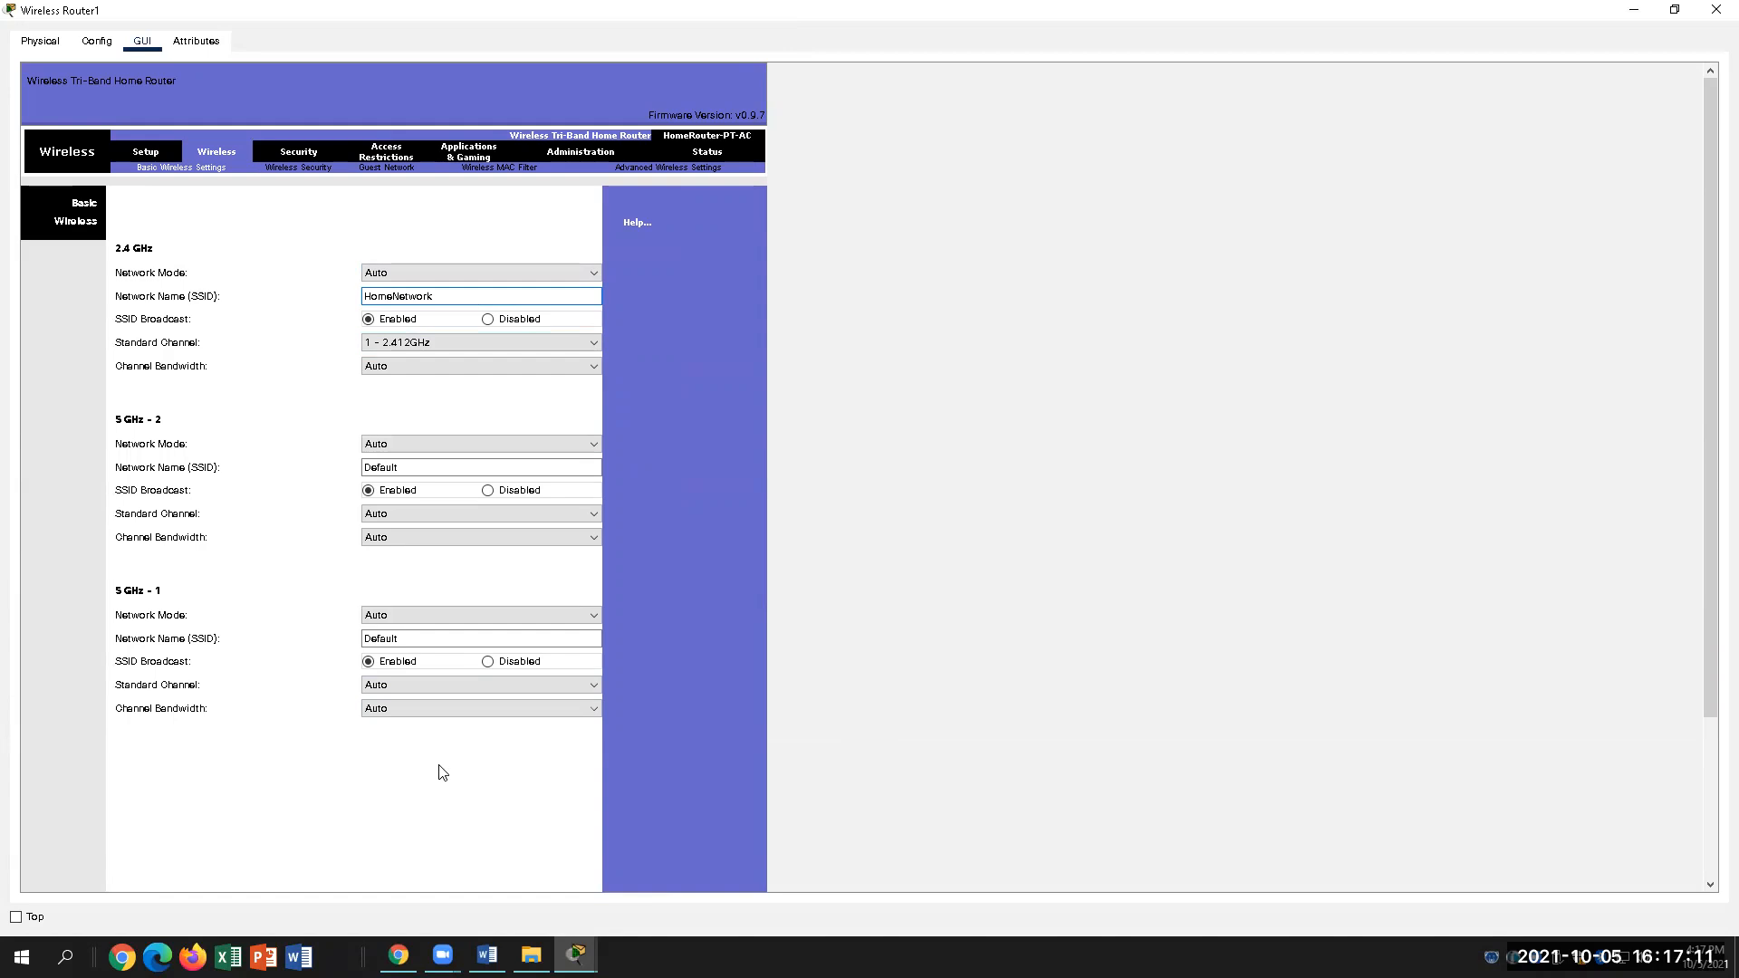
pyautogui.click(379, 779)
pyautogui.scroll(-5, 1714, 640)
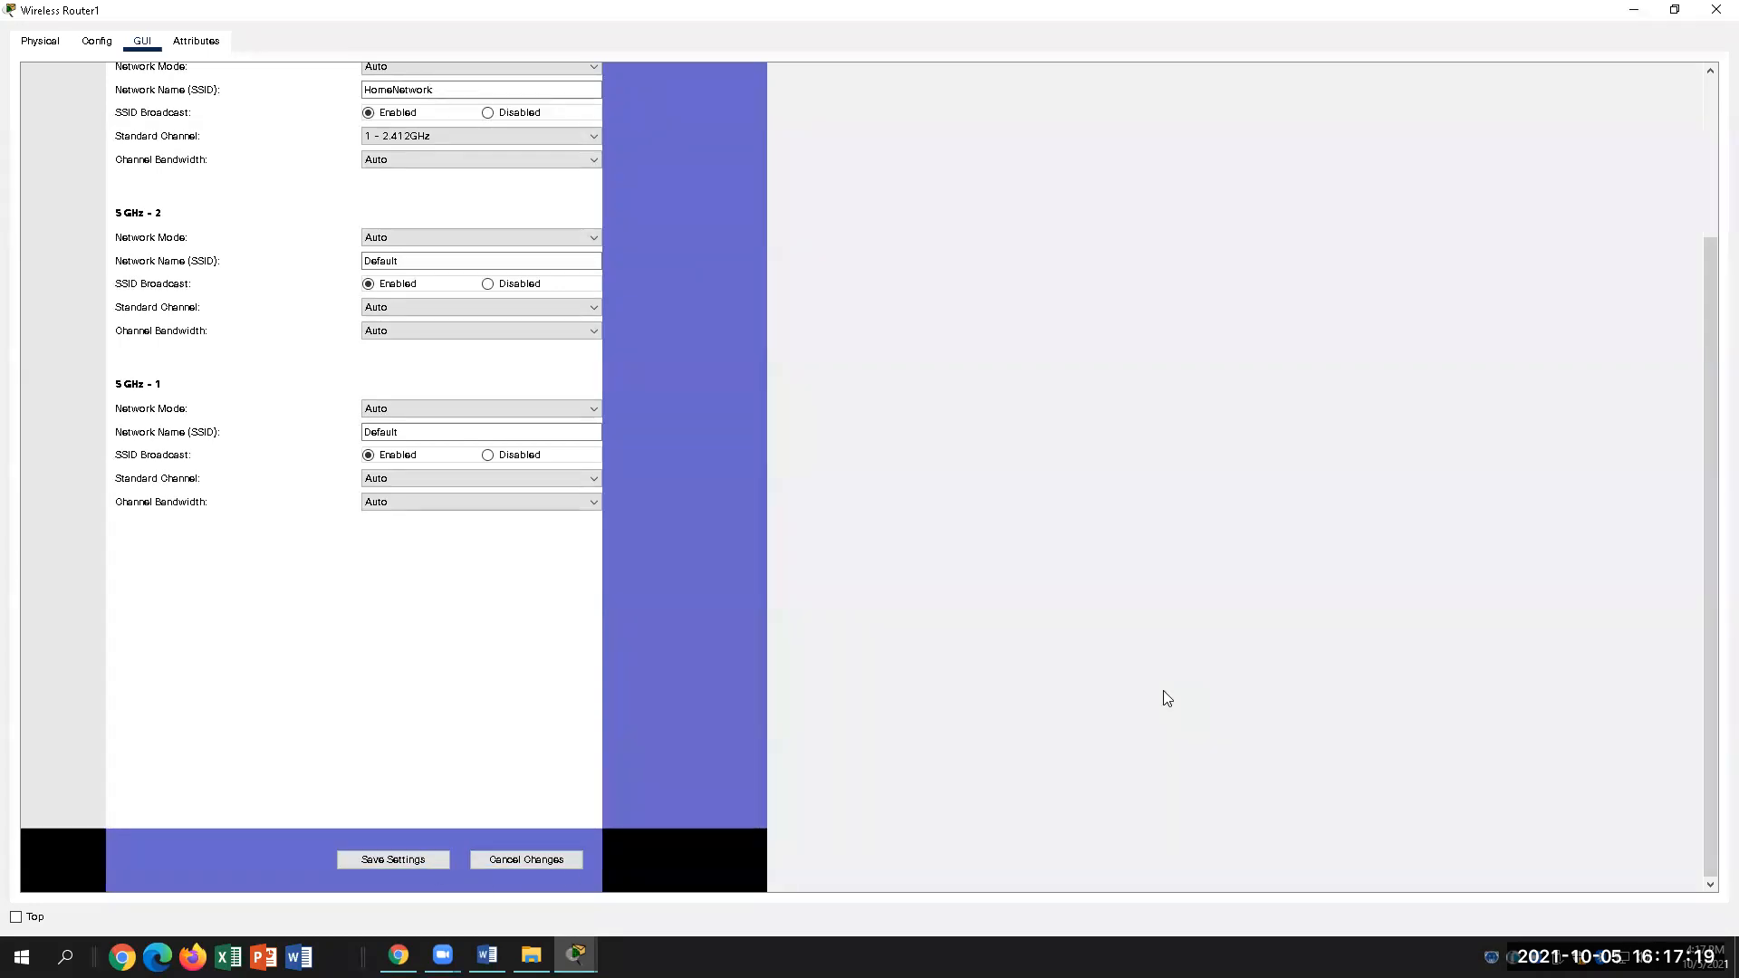
pyautogui.click(393, 859)
# Step: Return to the Word lab and scroll to steps 21–24 on configuring the laptop
pyautogui.scroll(-3, 966, 725)
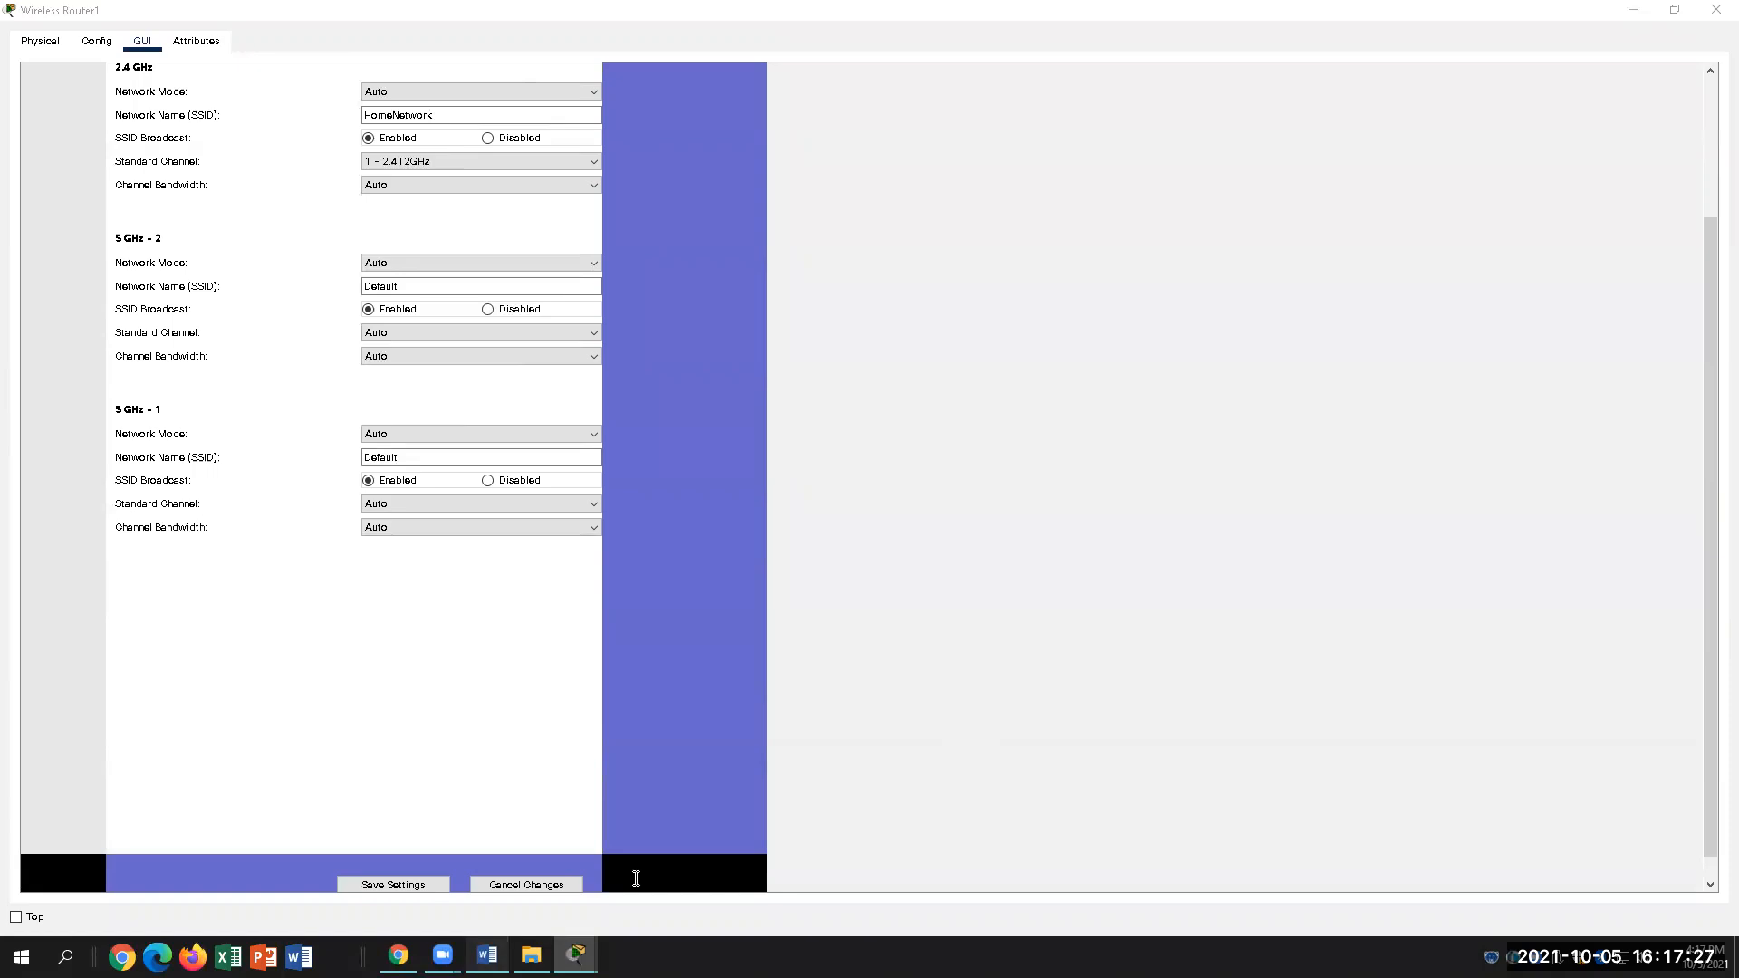
pyautogui.click(488, 956)
pyautogui.scroll(-3, 763, 697)
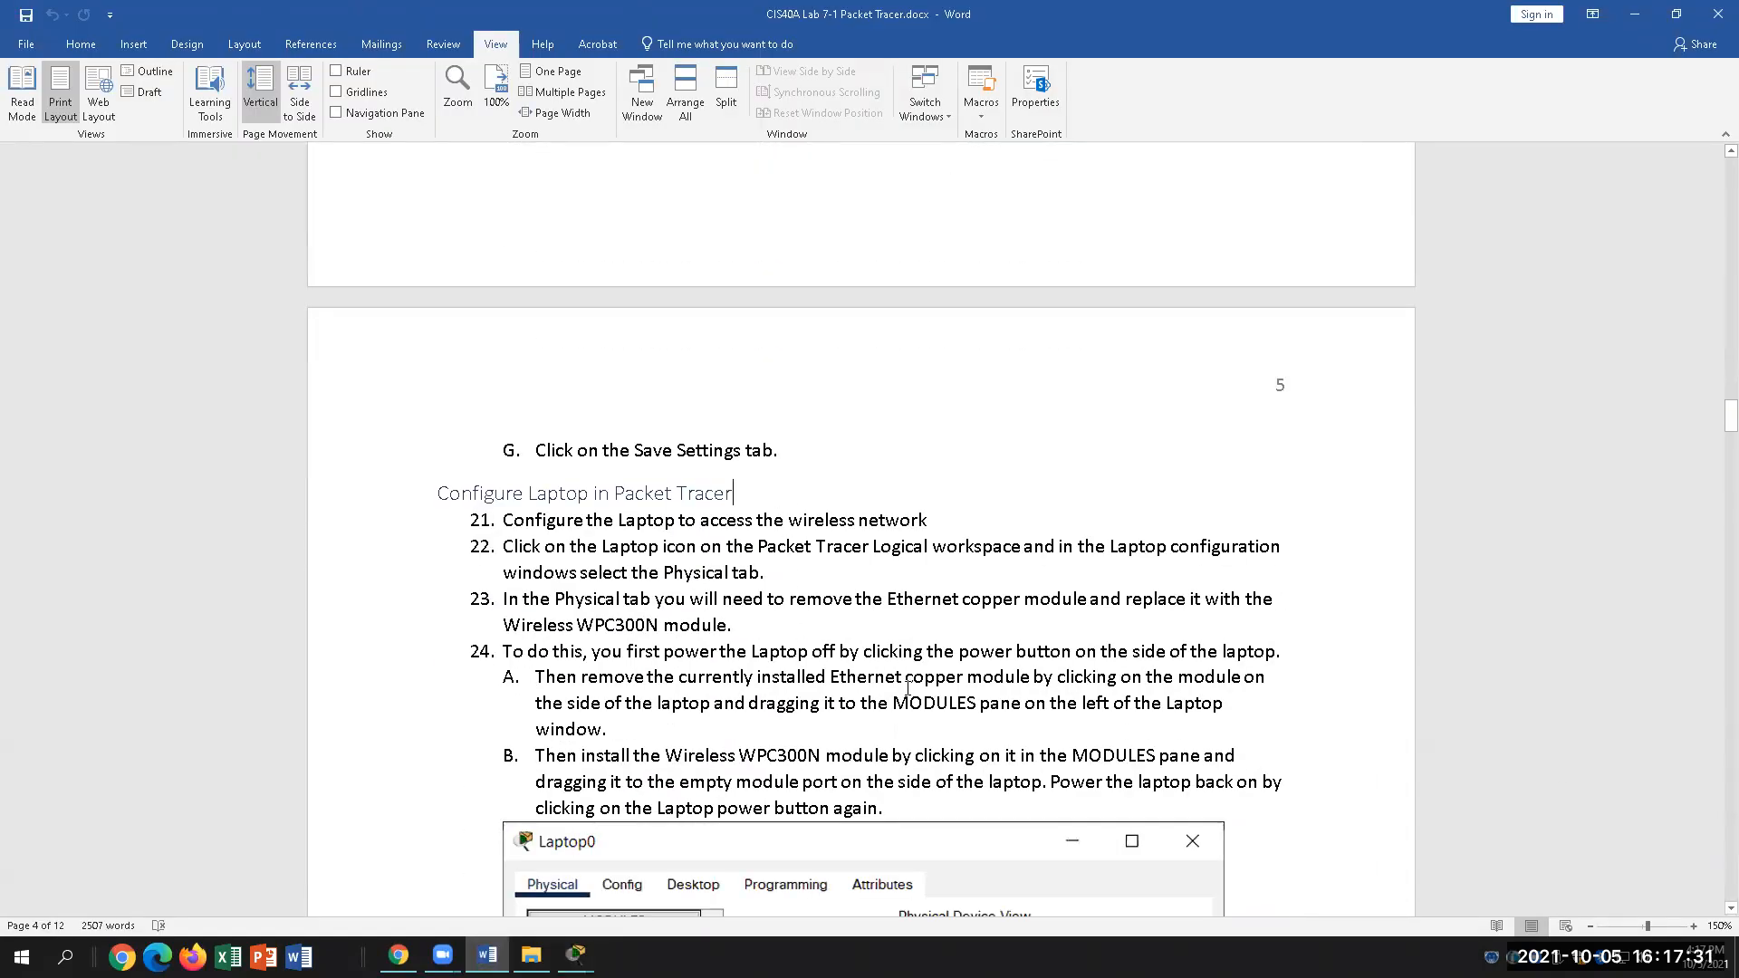
# Step: Close the Wireless Router1 configuration window and return to the Packet Tracer logical topology
pyautogui.moveTo(576, 955)
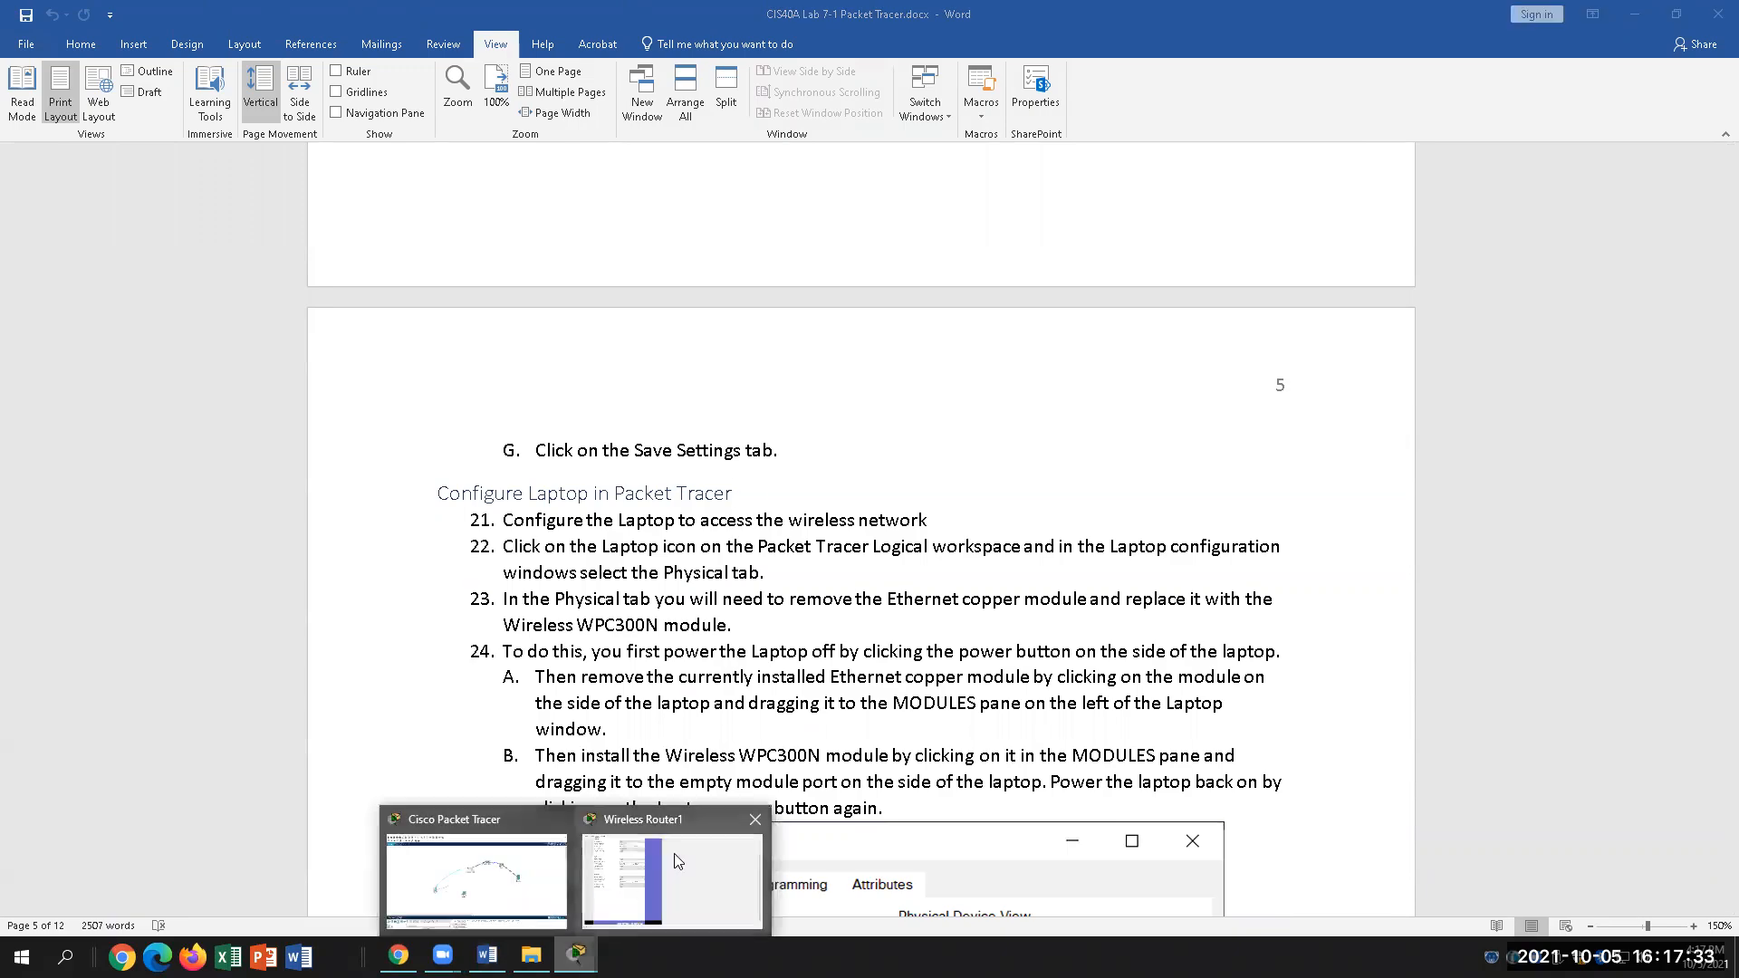
pyautogui.click(674, 854)
pyautogui.scroll(4, 972, 351)
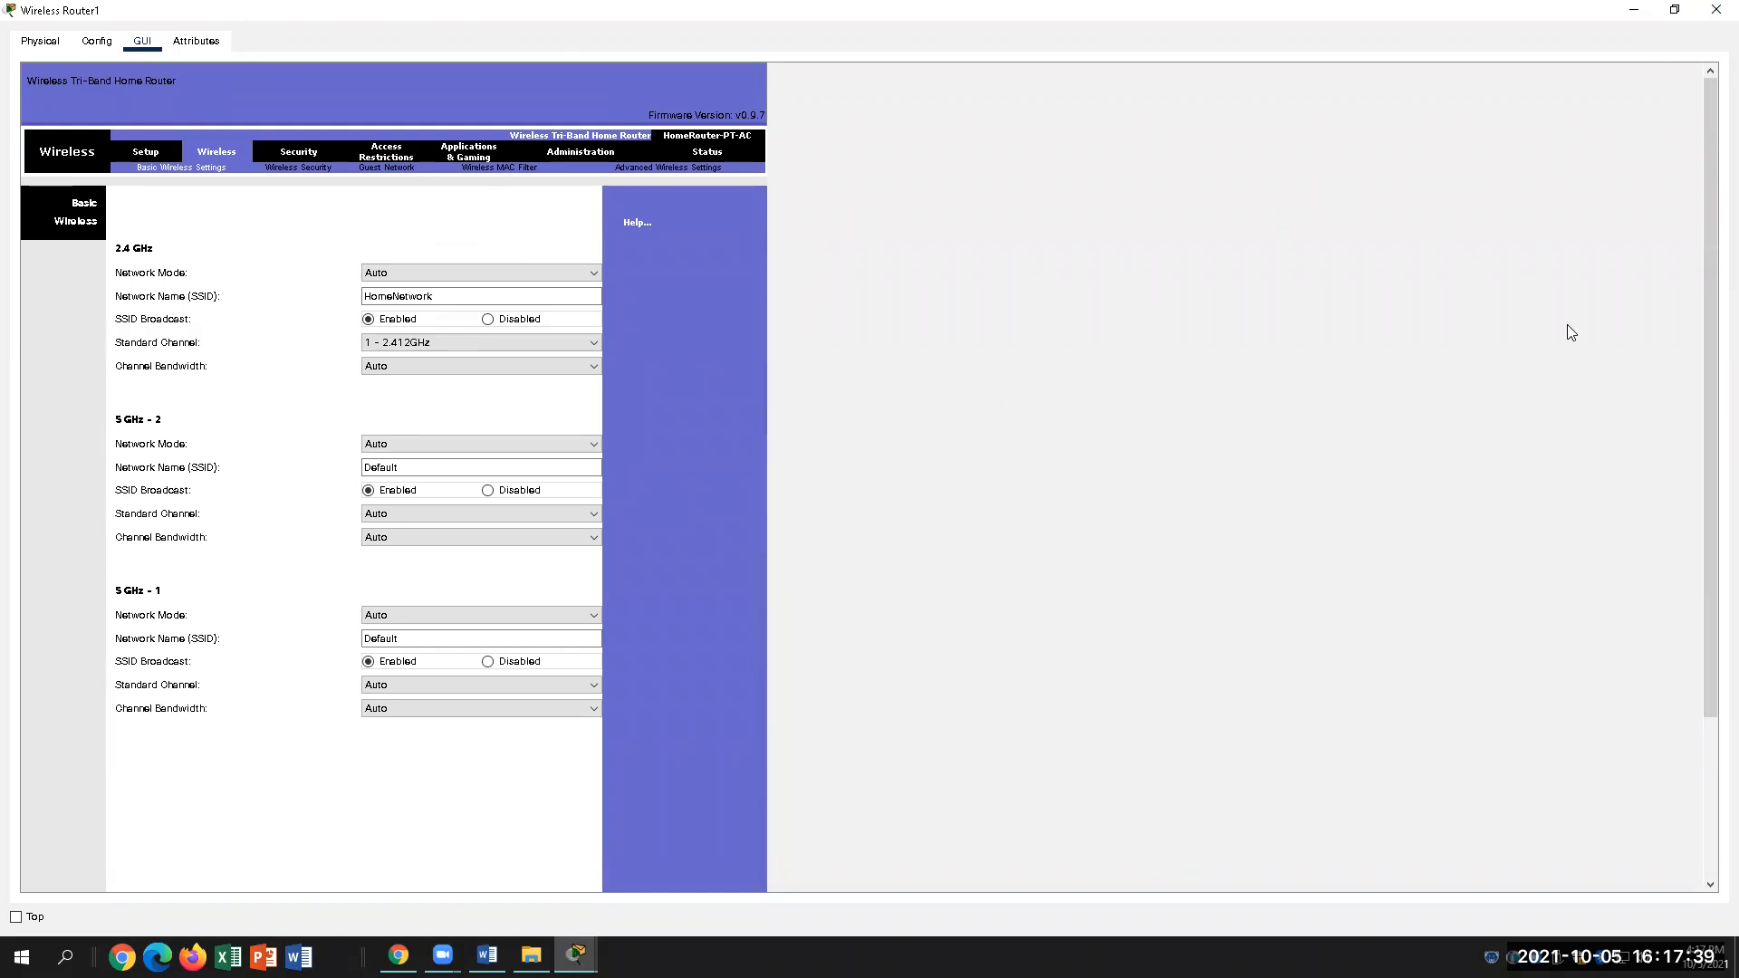
pyautogui.click(1717, 9)
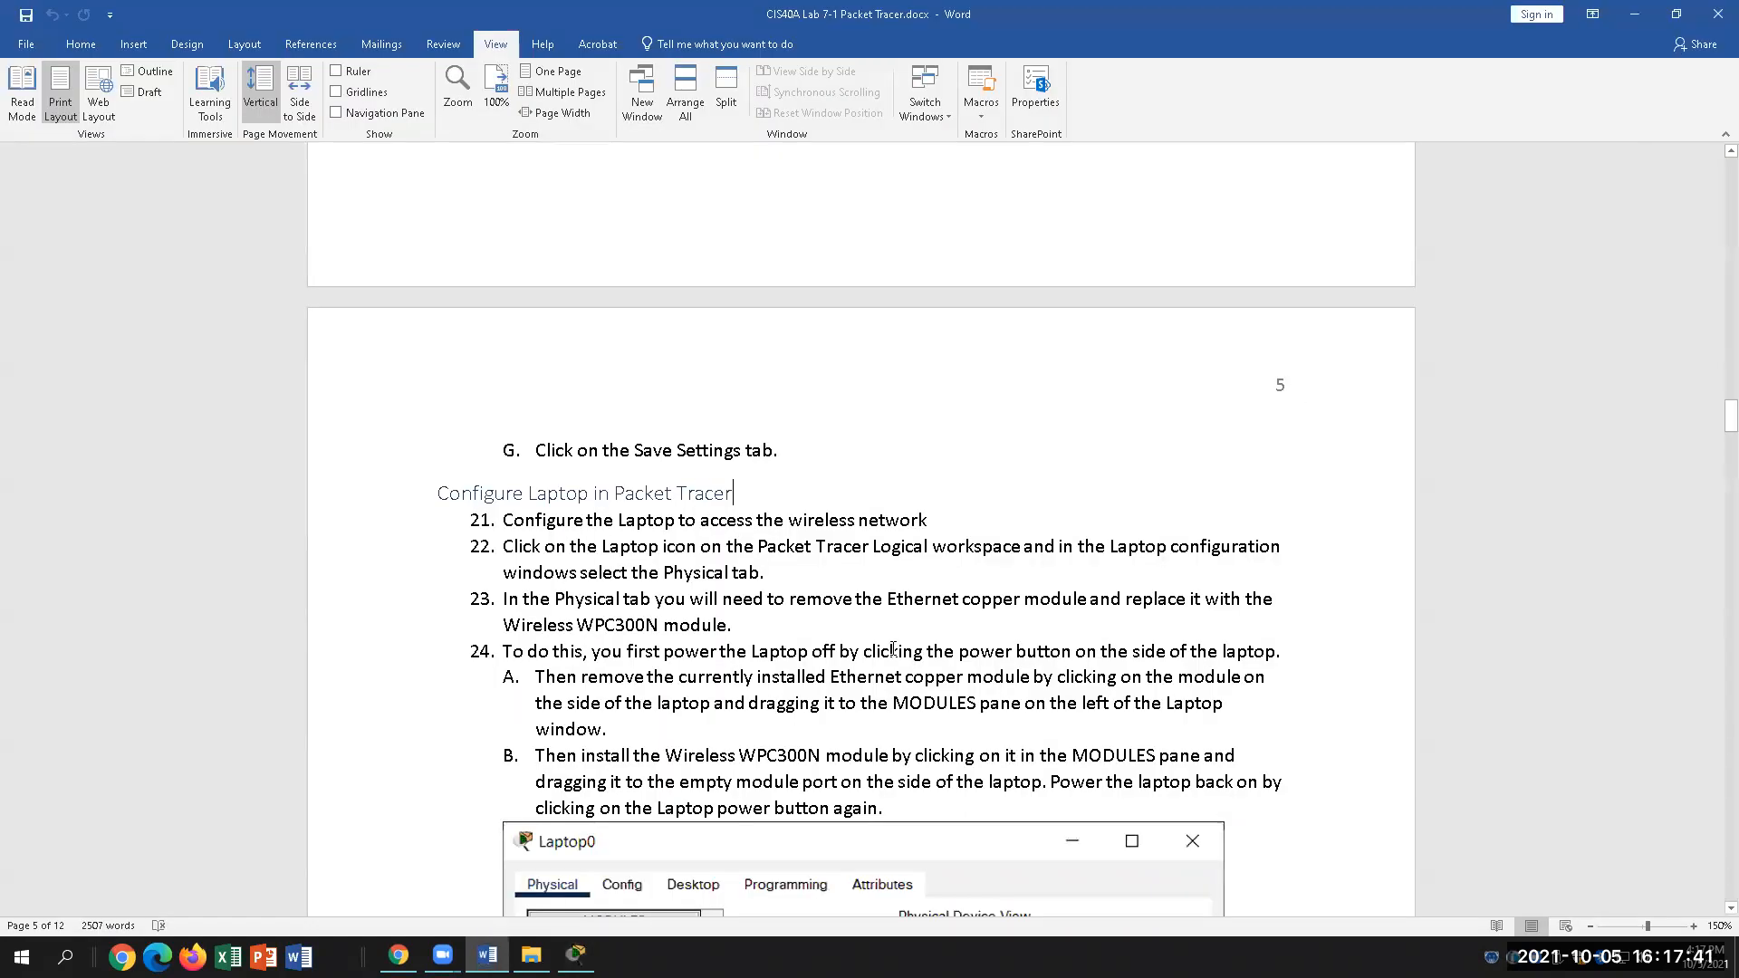
pyautogui.click(576, 955)
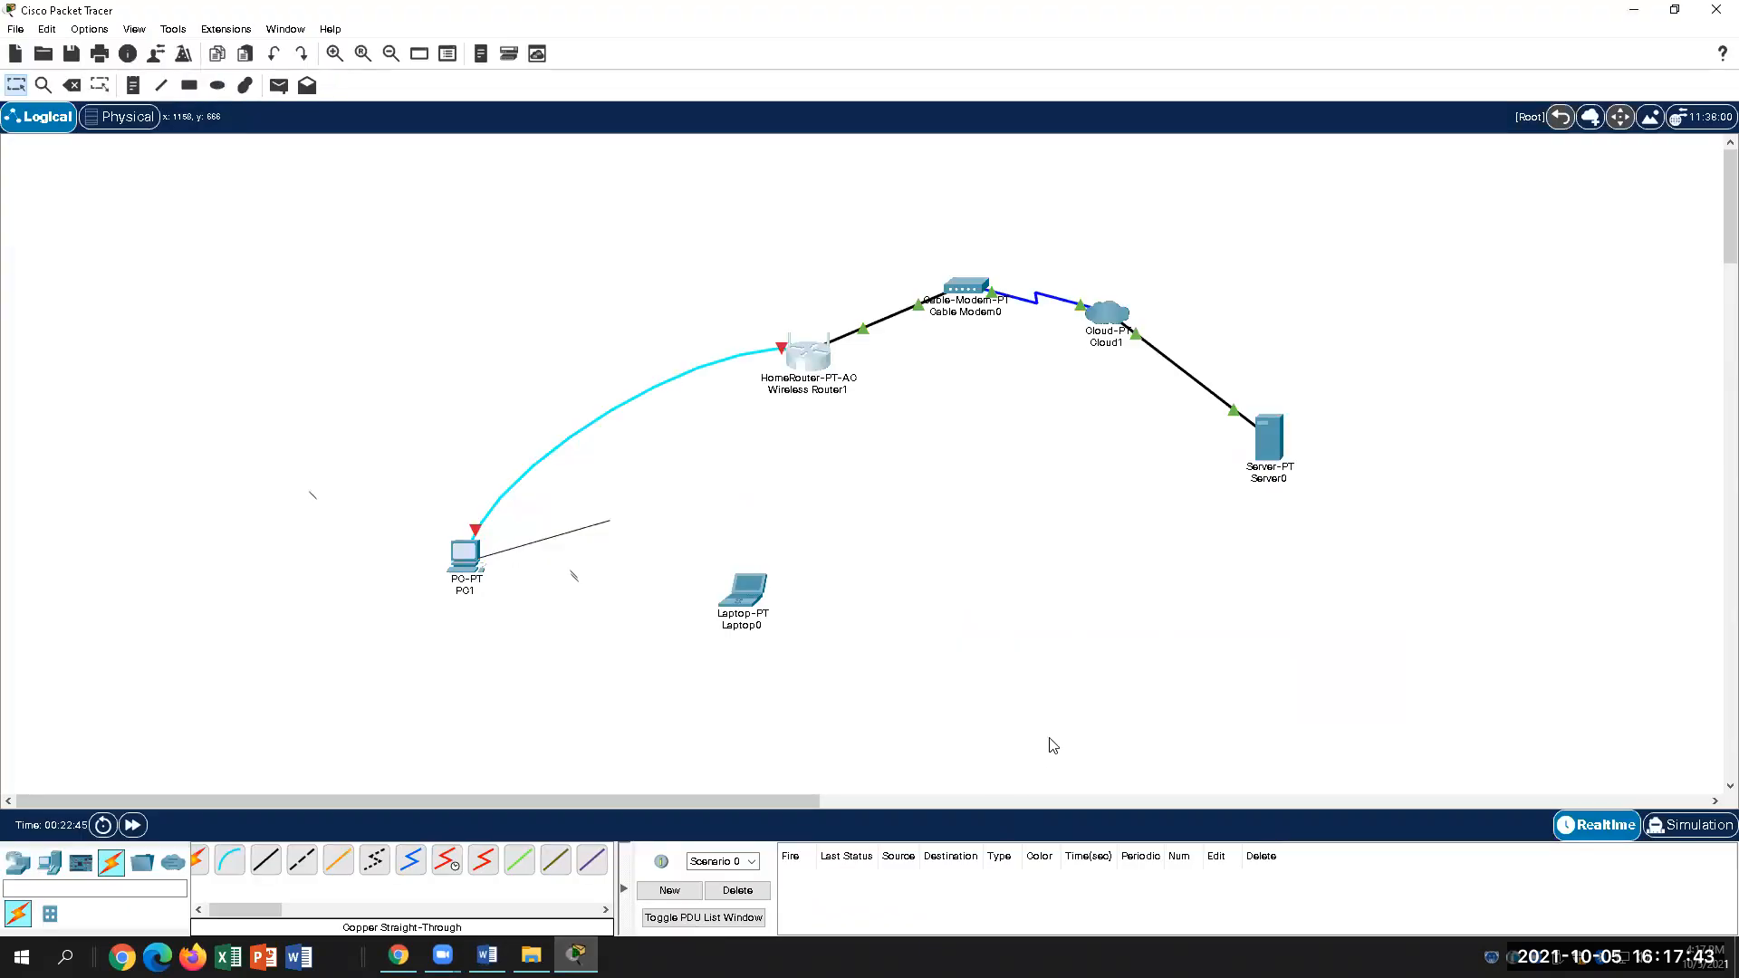
# Step: Open Laptop0's Physical view with its modules list, including WPC300N, then go back to Word
pyautogui.click(737, 605)
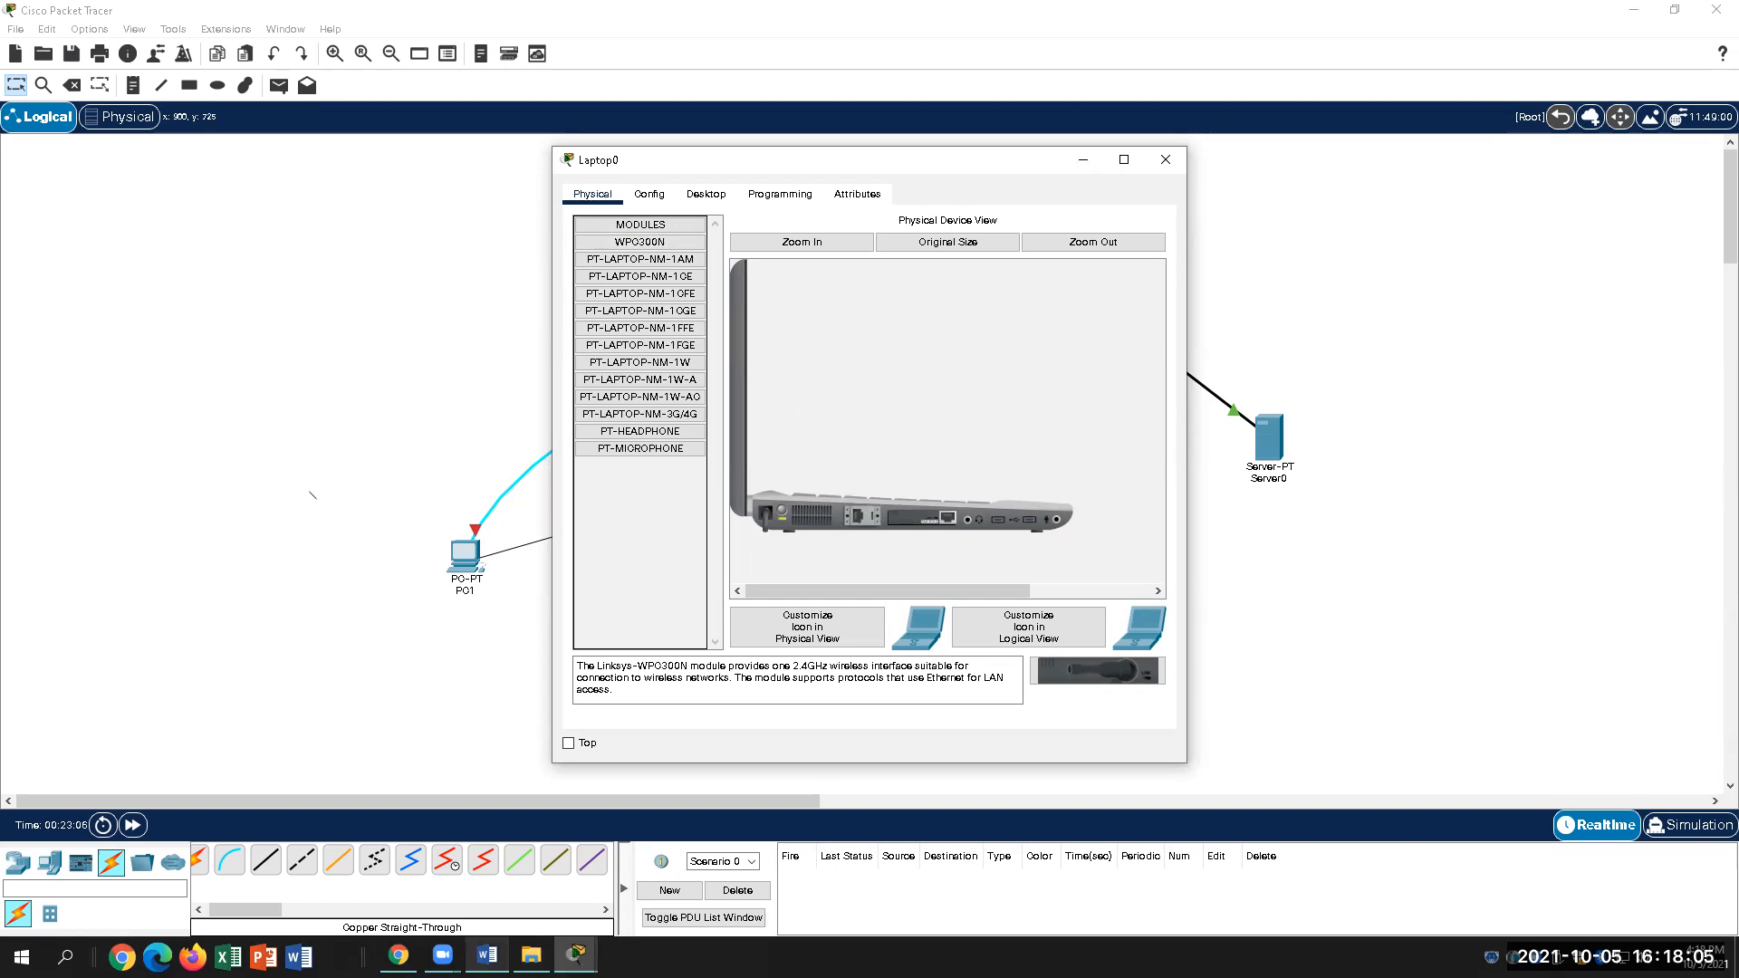
pyautogui.click(487, 955)
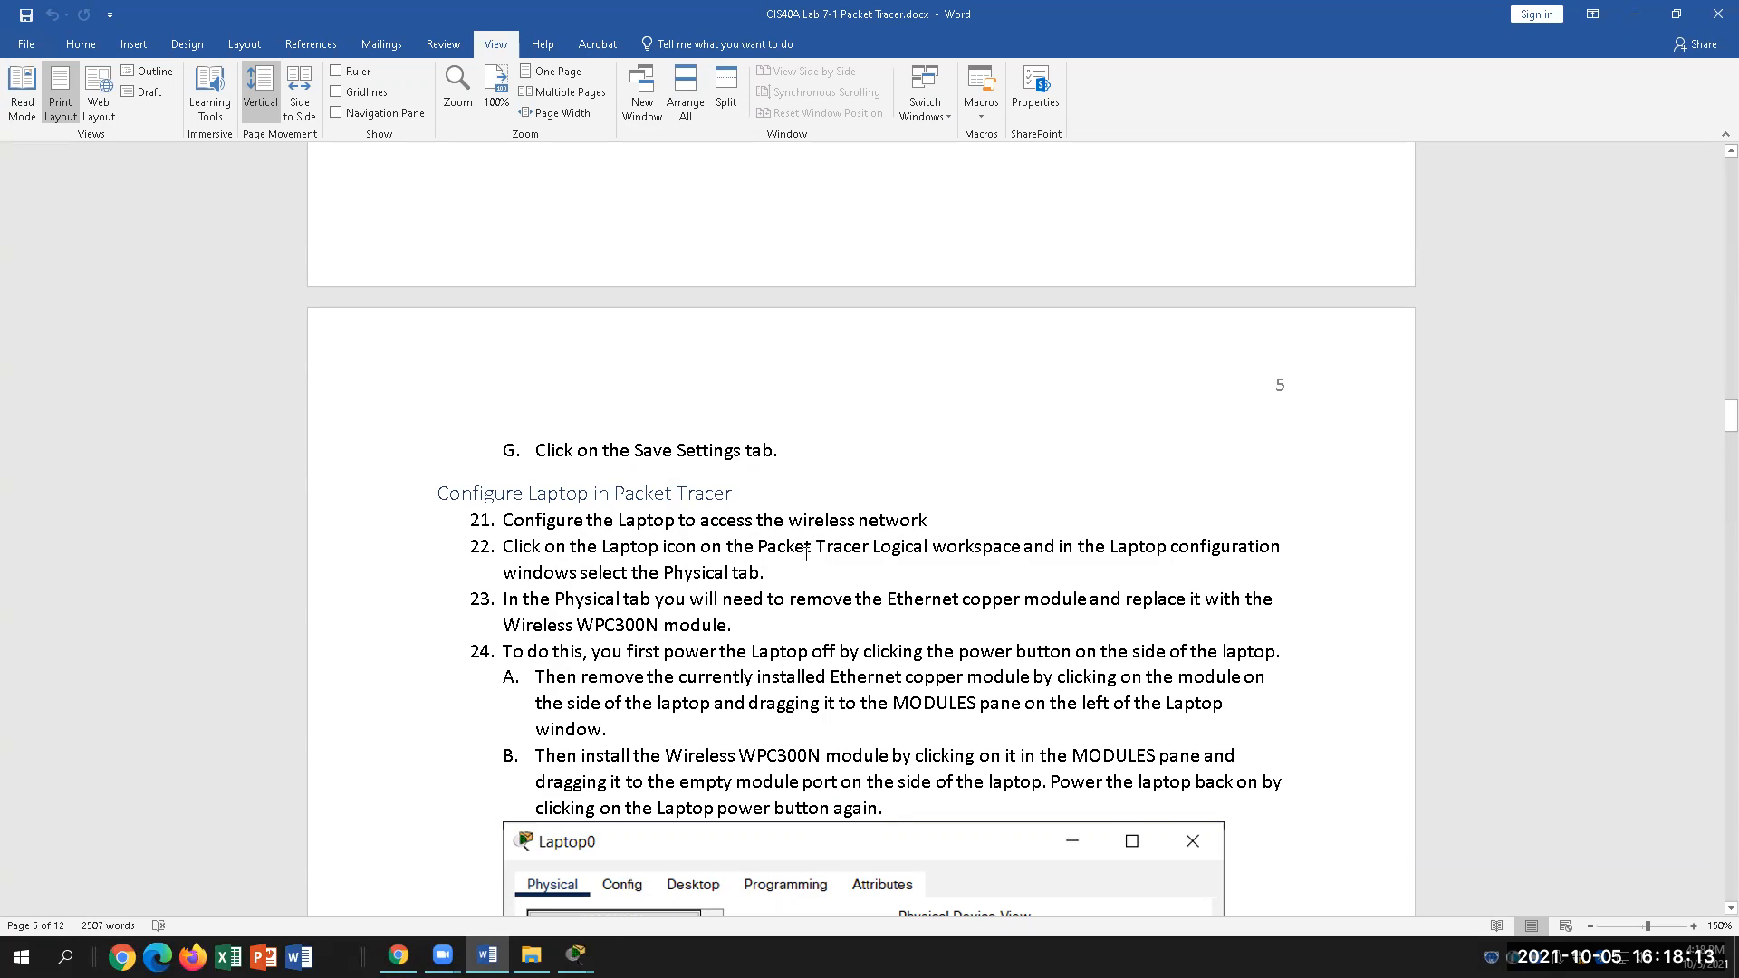
# Step: Highlight 'Ethernet copper' and 'Wireless WPC300N module' in step 23, then bring Laptop0's window forward
pyautogui.click(932, 546)
pyautogui.click(658, 605)
pyautogui.moveTo(890, 602); pyautogui.dragTo(1021, 603)
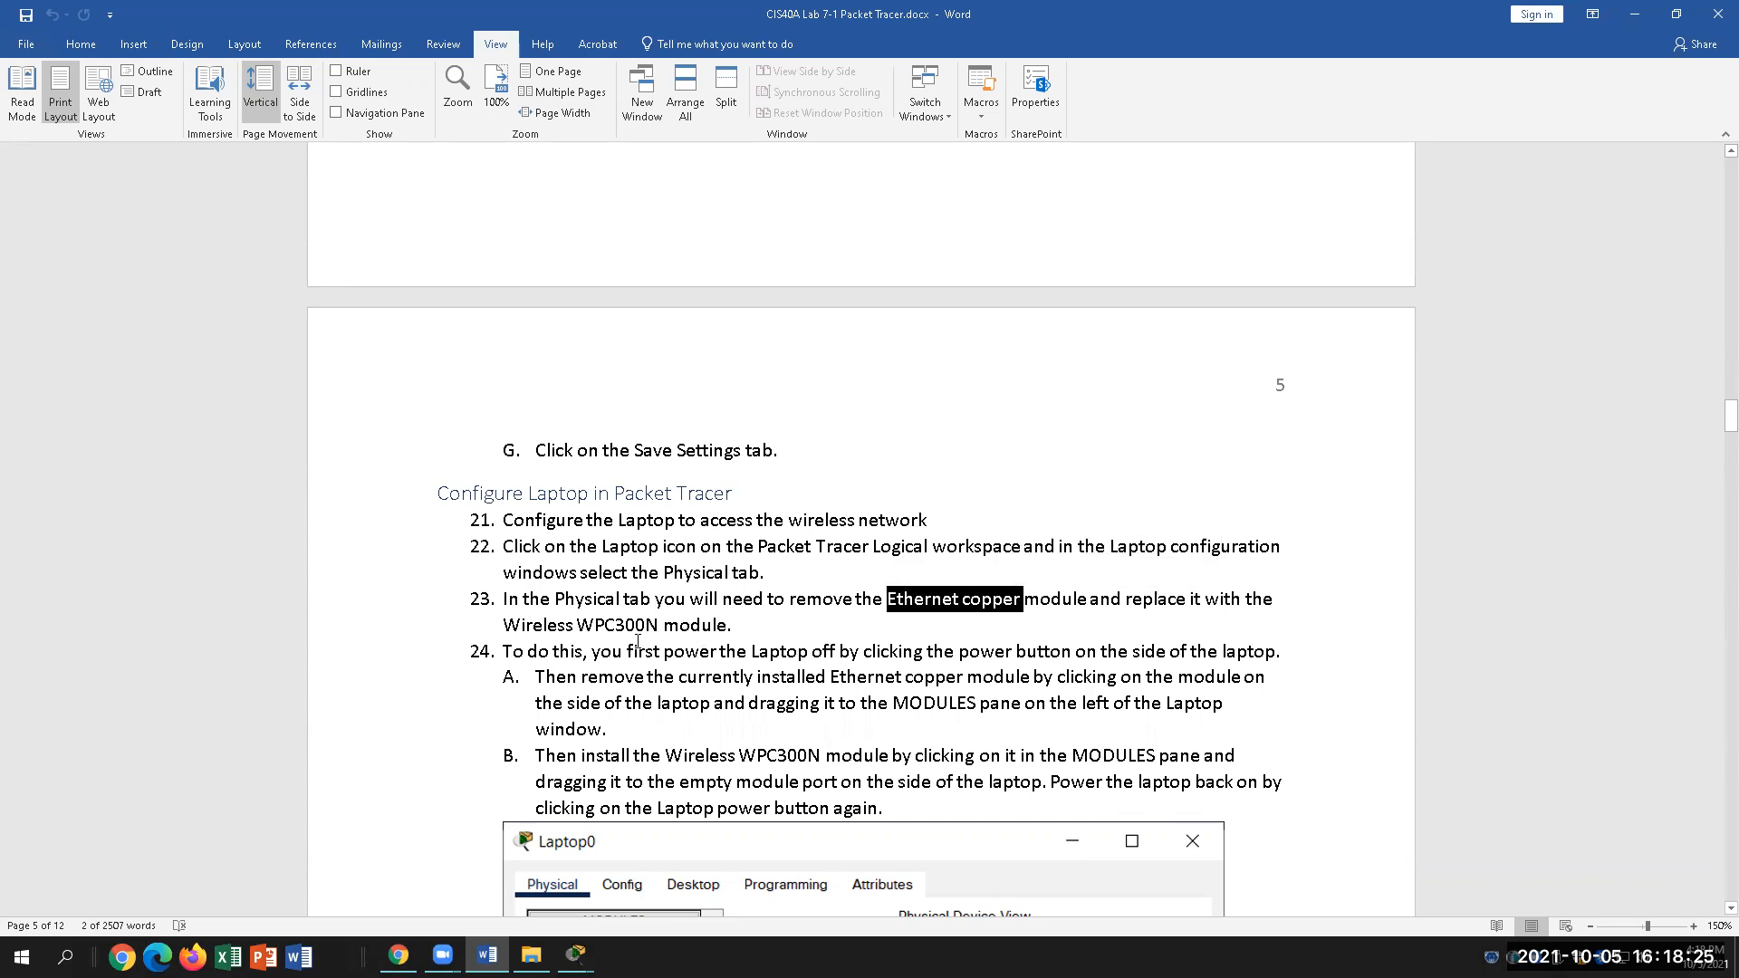
pyautogui.moveTo(497, 626); pyautogui.dragTo(727, 625)
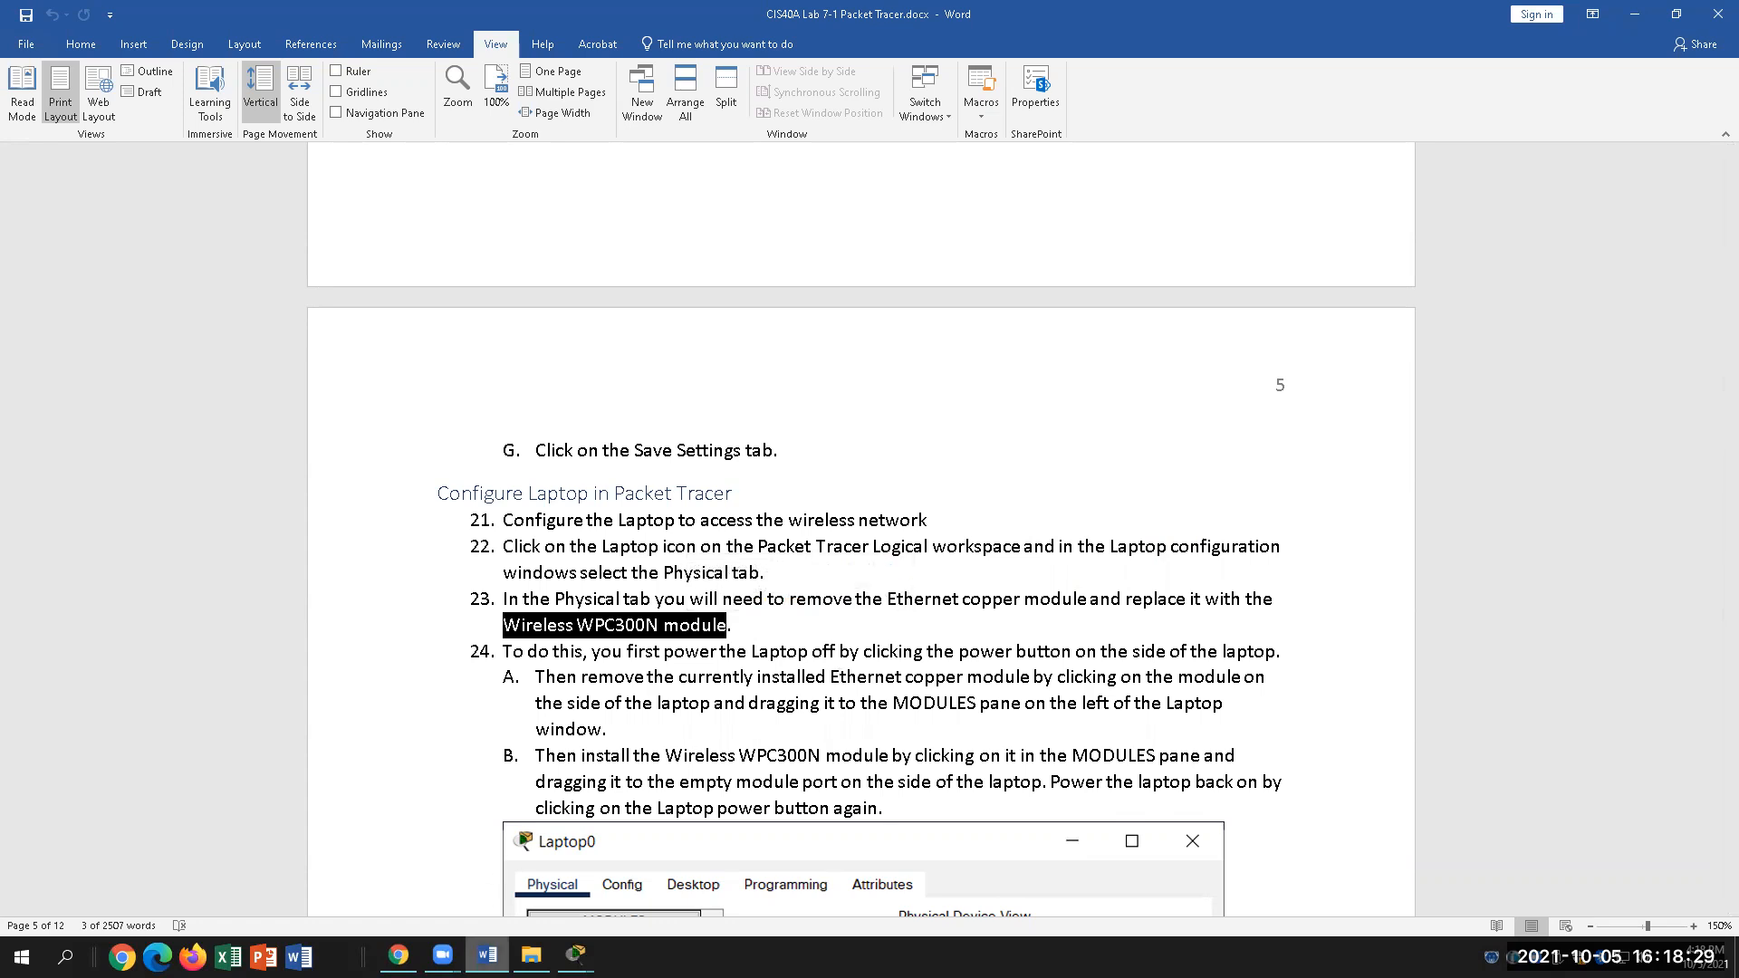
pyautogui.click(576, 956)
pyautogui.click(674, 887)
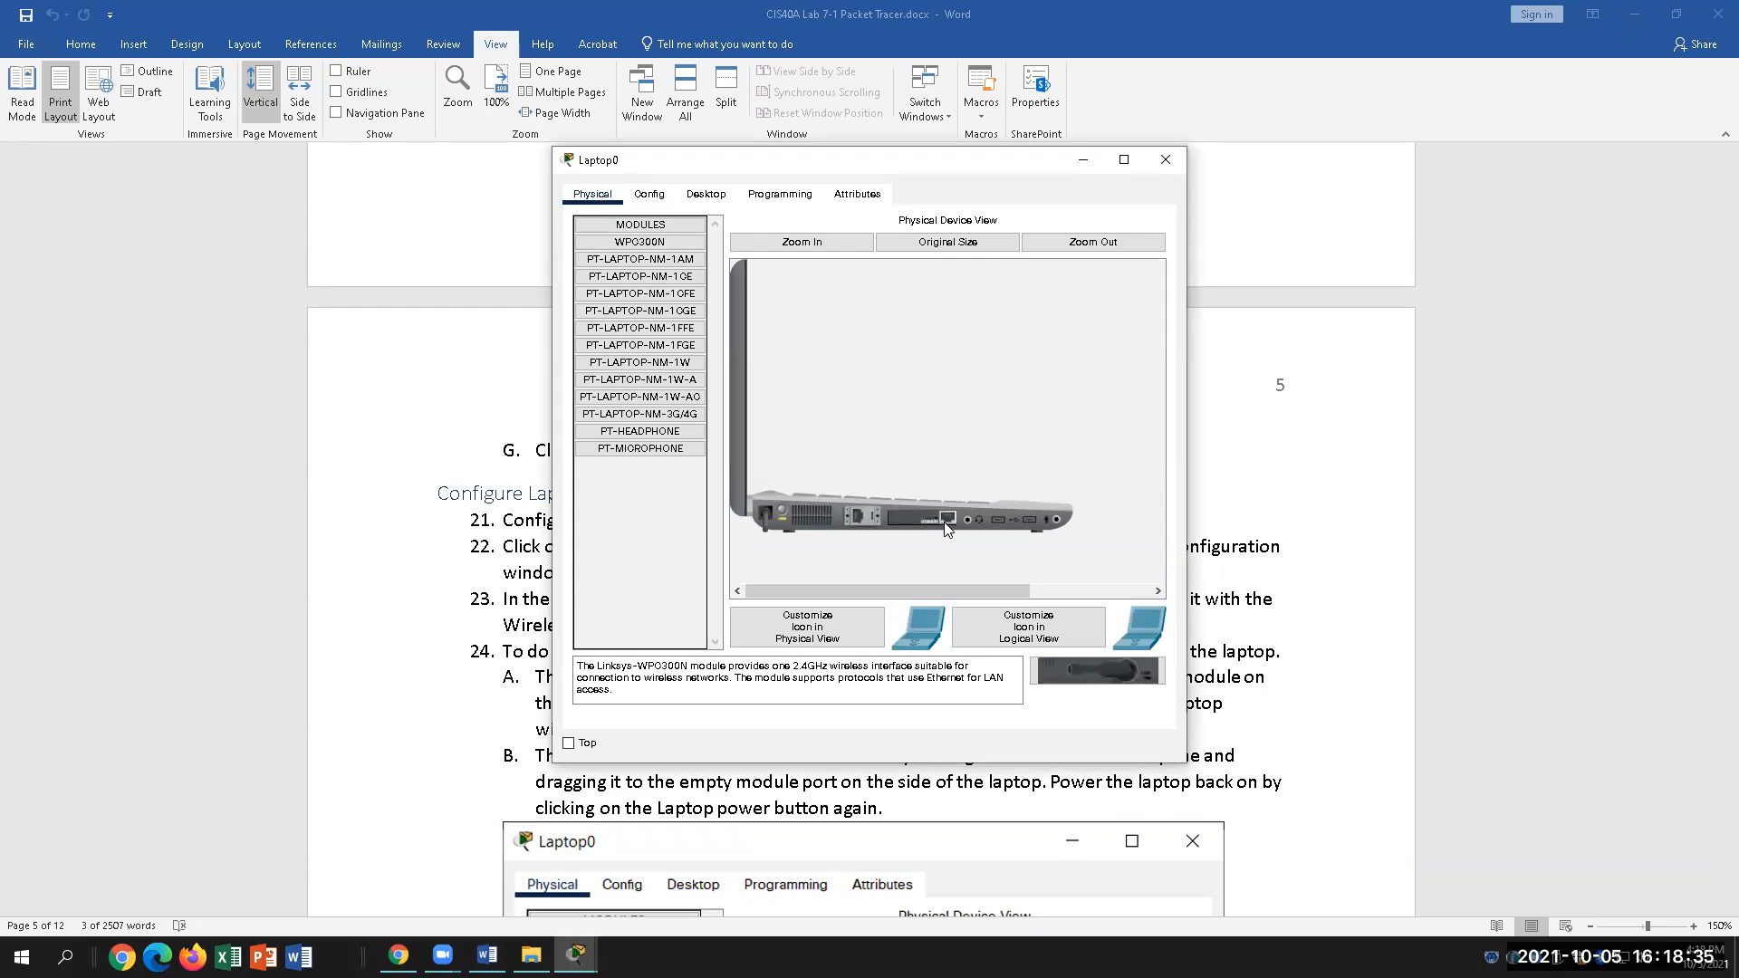
# Step: Pull Laptop0's existing network module out to the MODULES list and install WPC300N in the port
pyautogui.moveTo(948, 523); pyautogui.dragTo(653, 513)
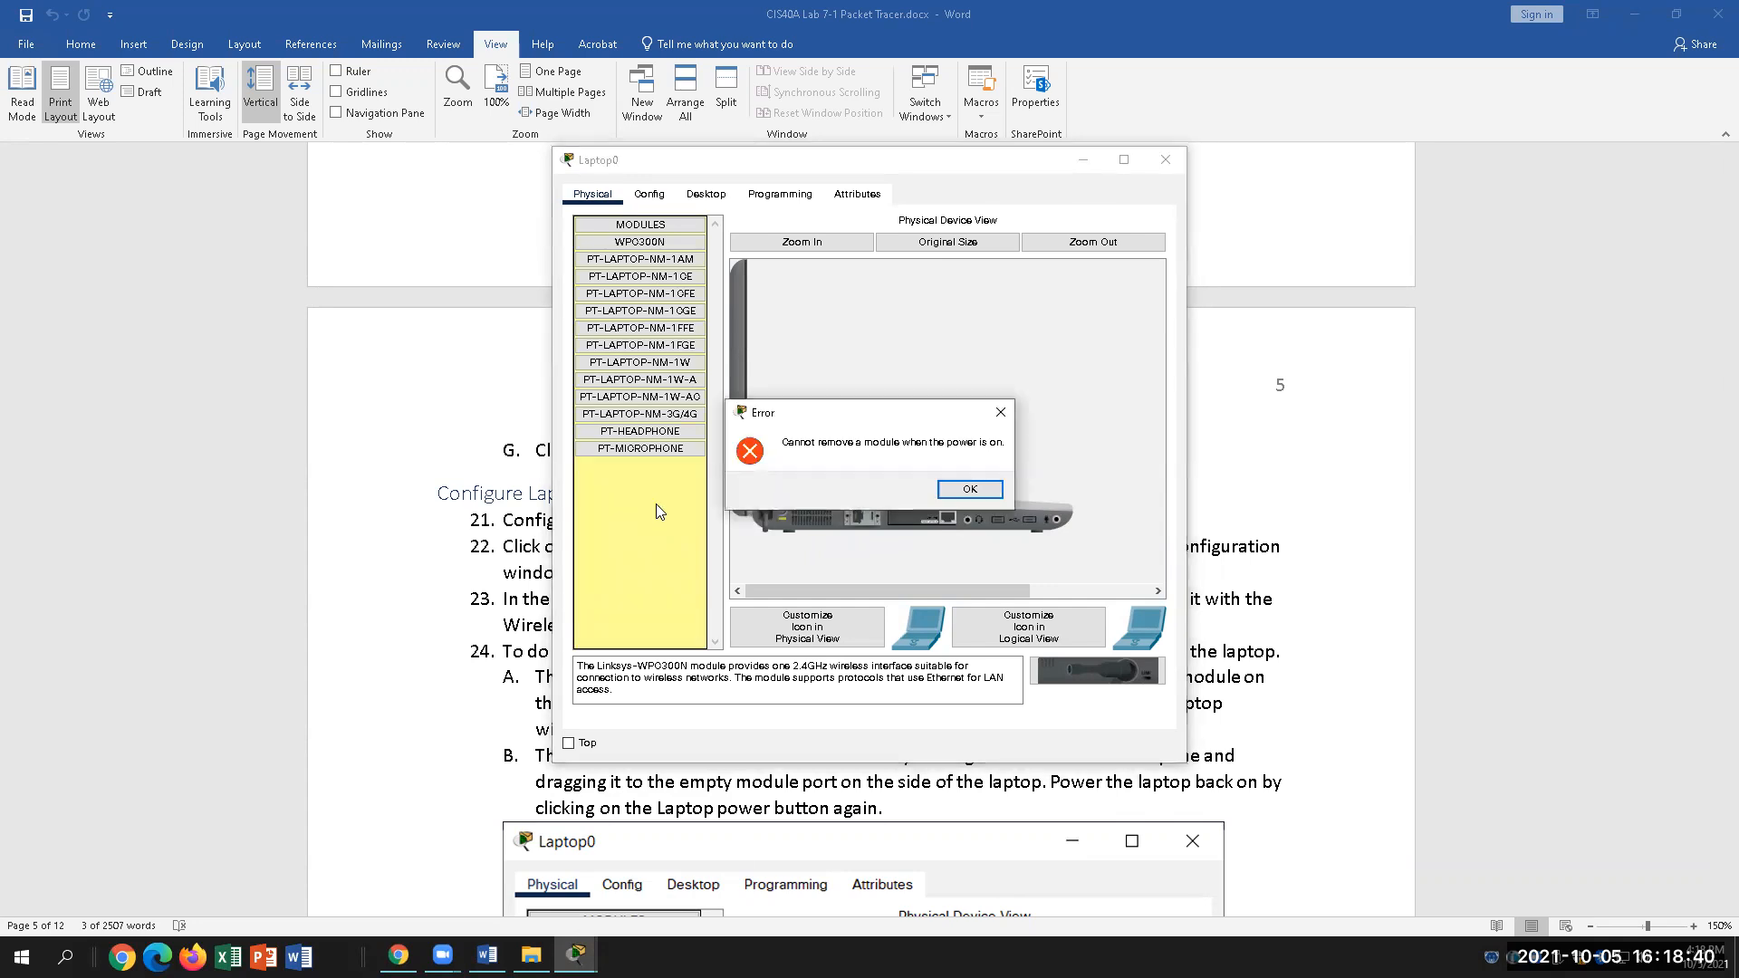
pyautogui.click(966, 490)
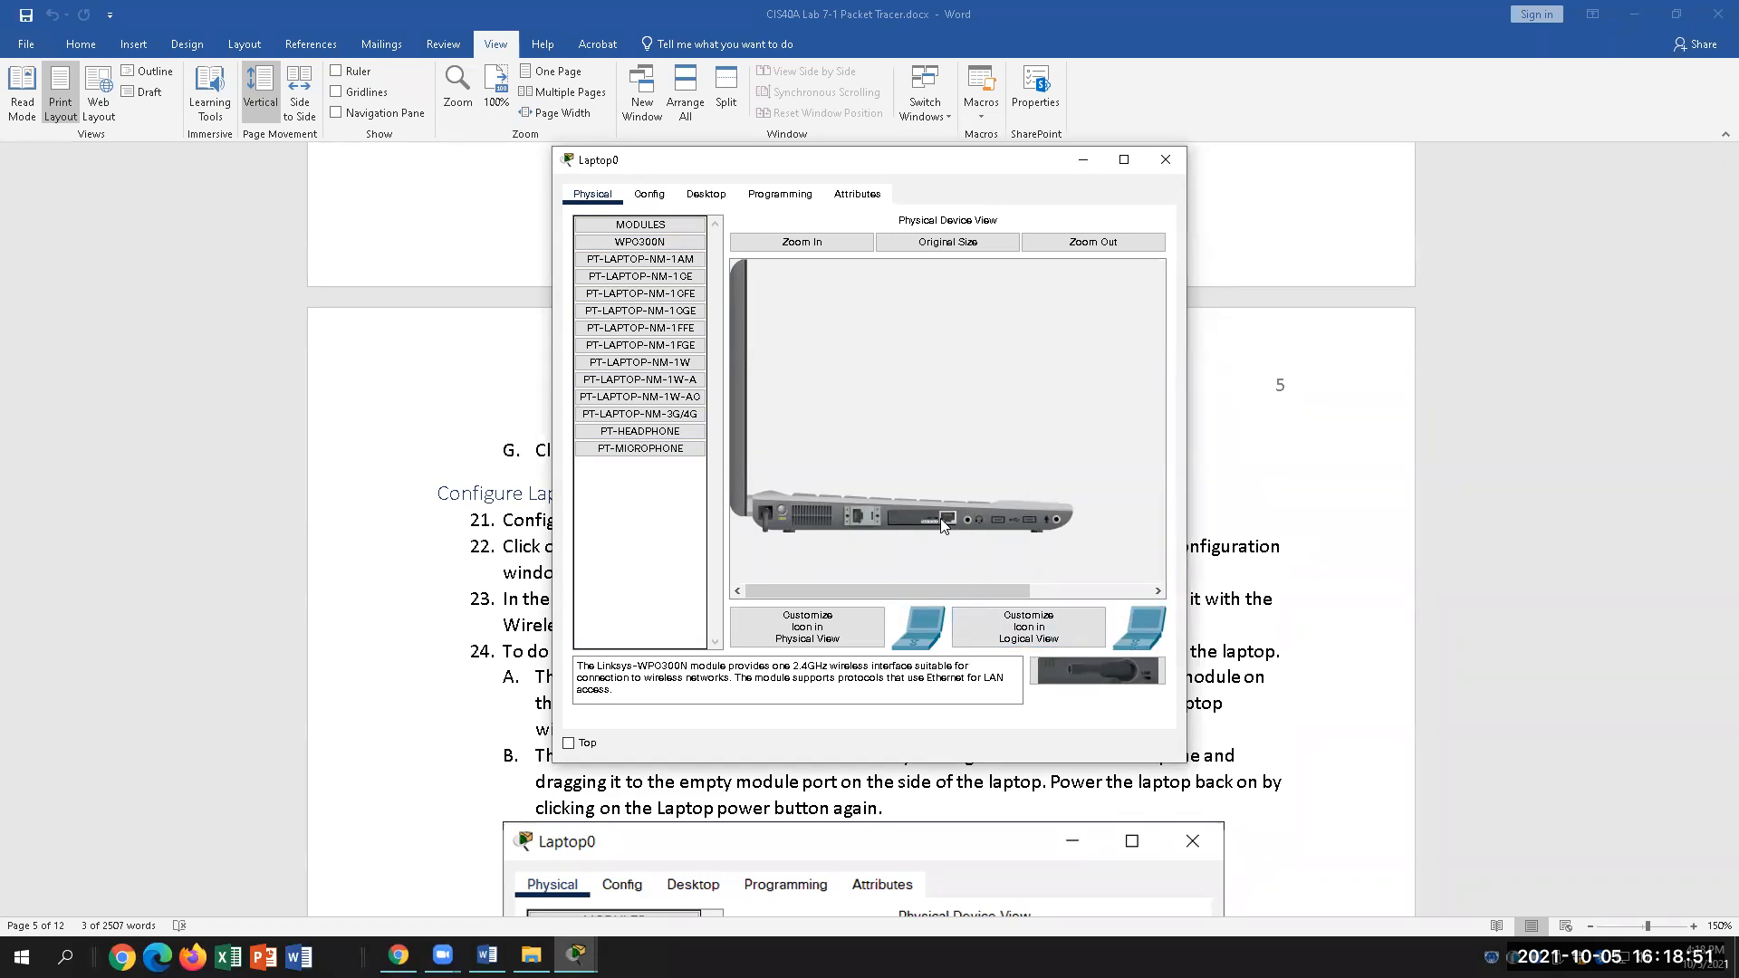
pyautogui.moveTo(943, 525); pyautogui.dragTo(625, 526)
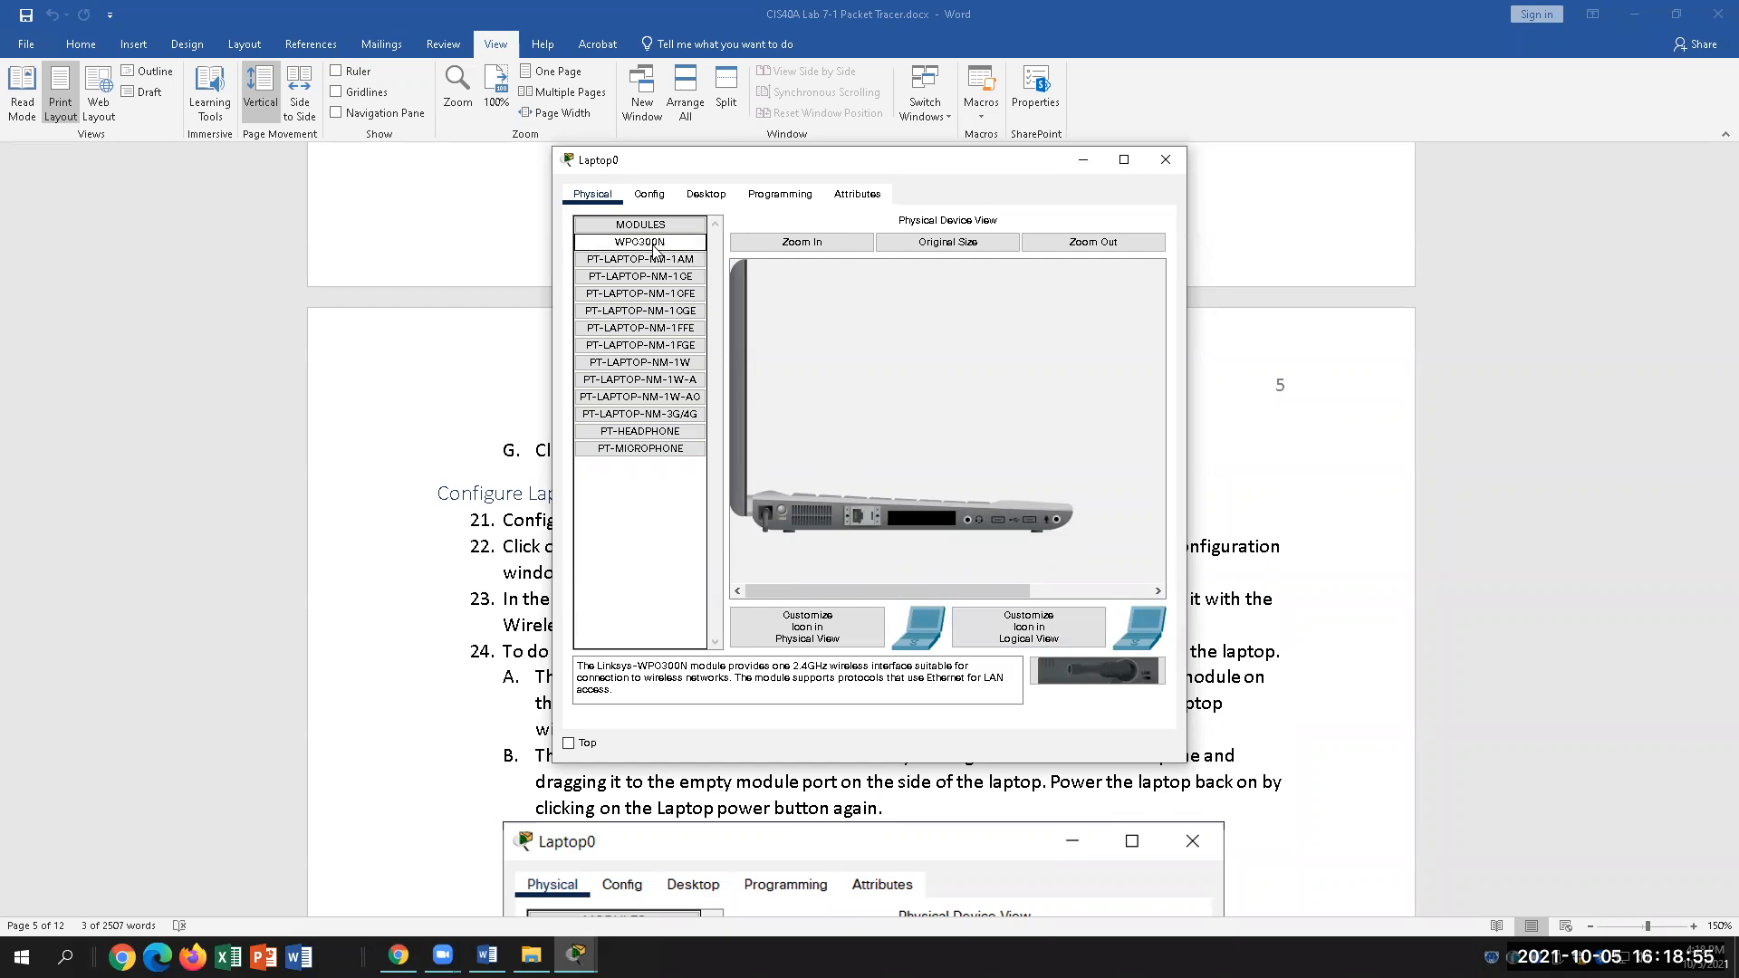
pyautogui.moveTo(655, 250); pyautogui.dragTo(927, 523)
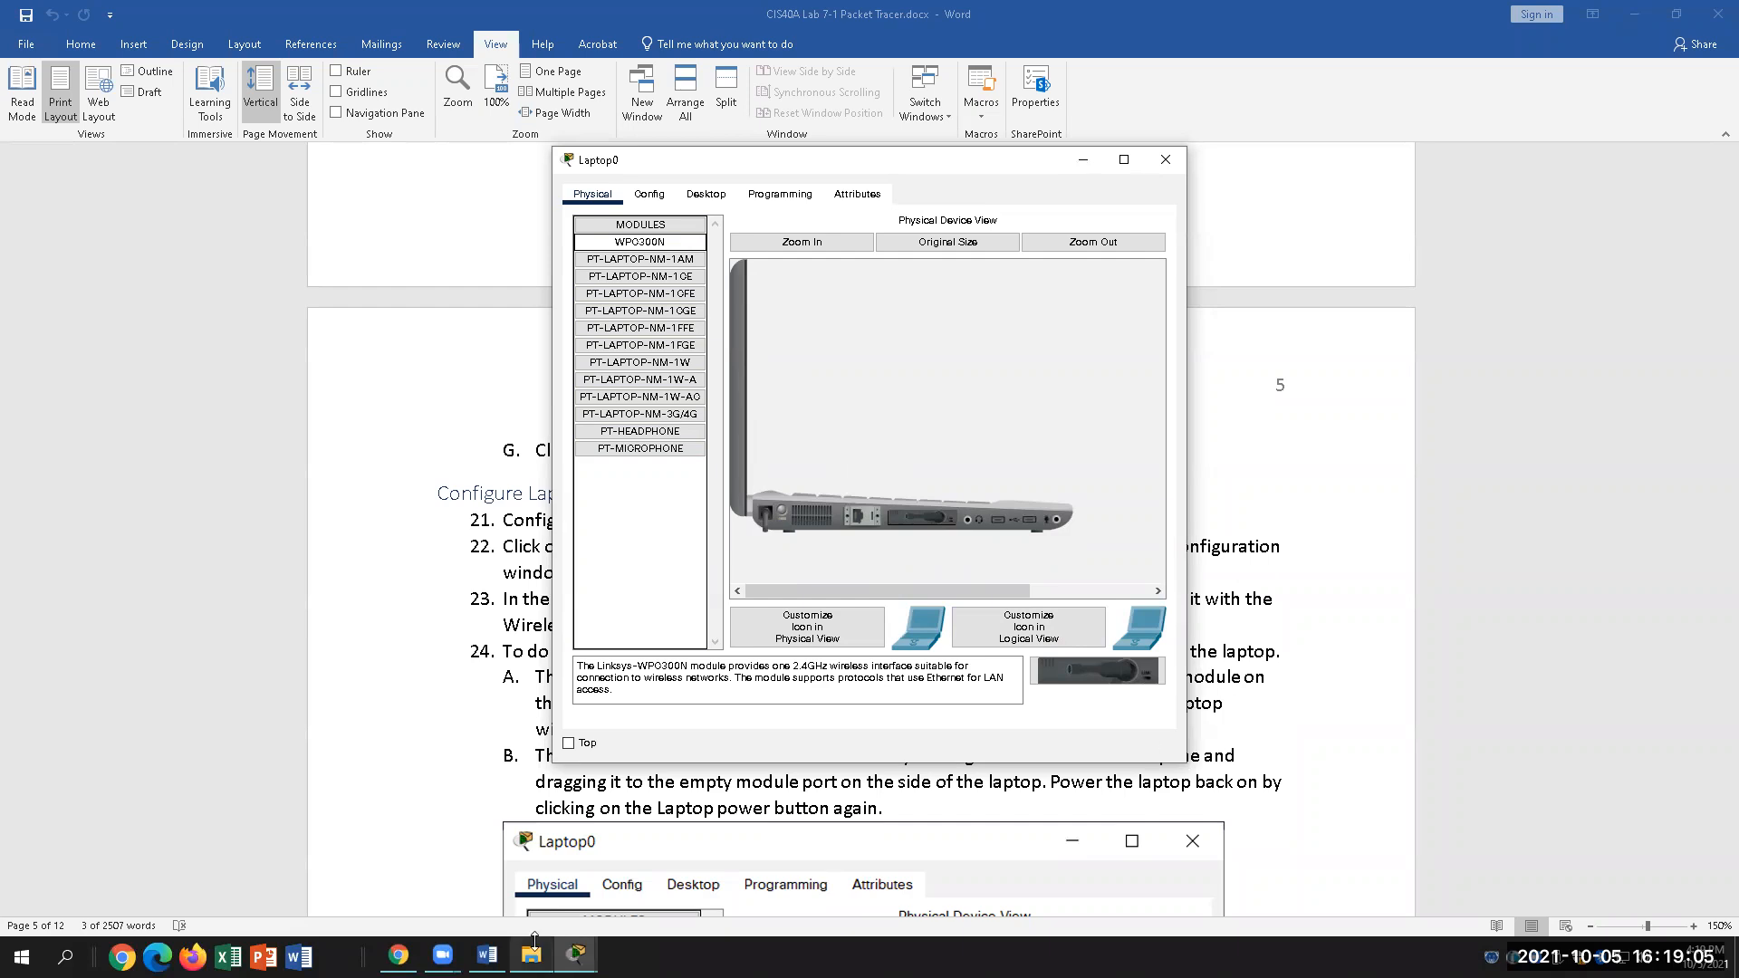
# Step: Back in Word, highlight 'Wireless WPC300N module' in step 23
pyautogui.click(487, 955)
pyautogui.moveTo(503, 625); pyautogui.dragTo(726, 625)
pyautogui.scroll(-4, 935, 713)
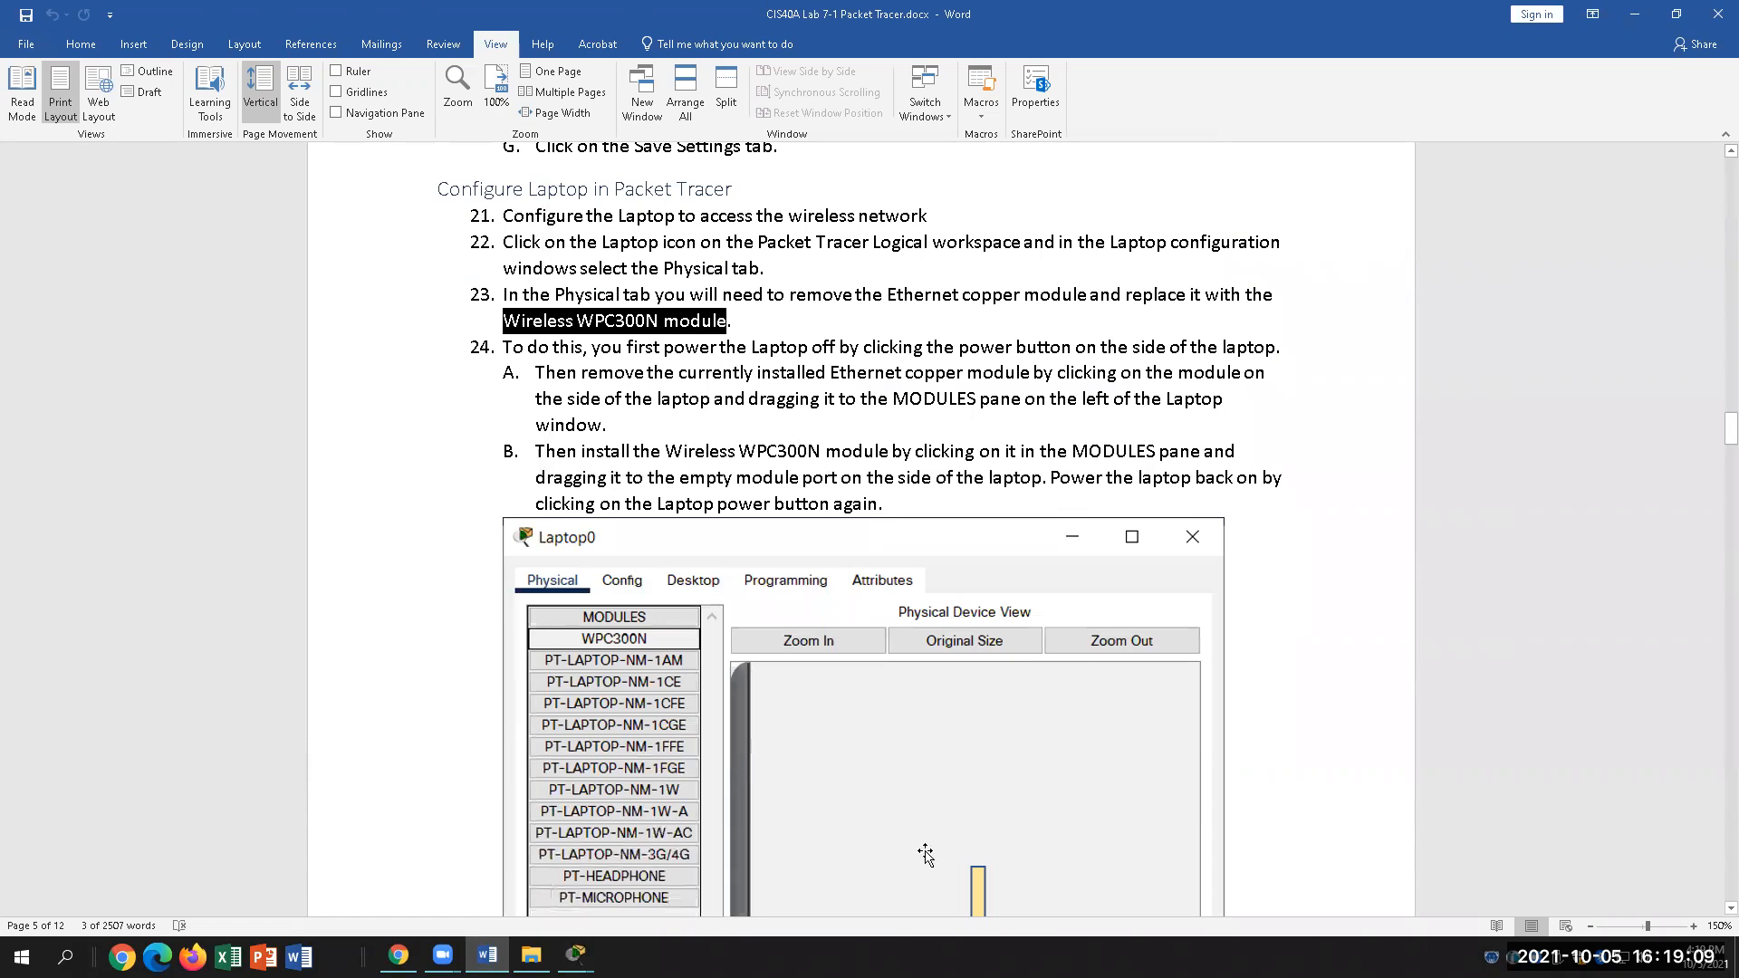
# Step: Scroll the lab to step C and highlight the text about connecting to the wireless network
pyautogui.scroll(-3, 924, 850)
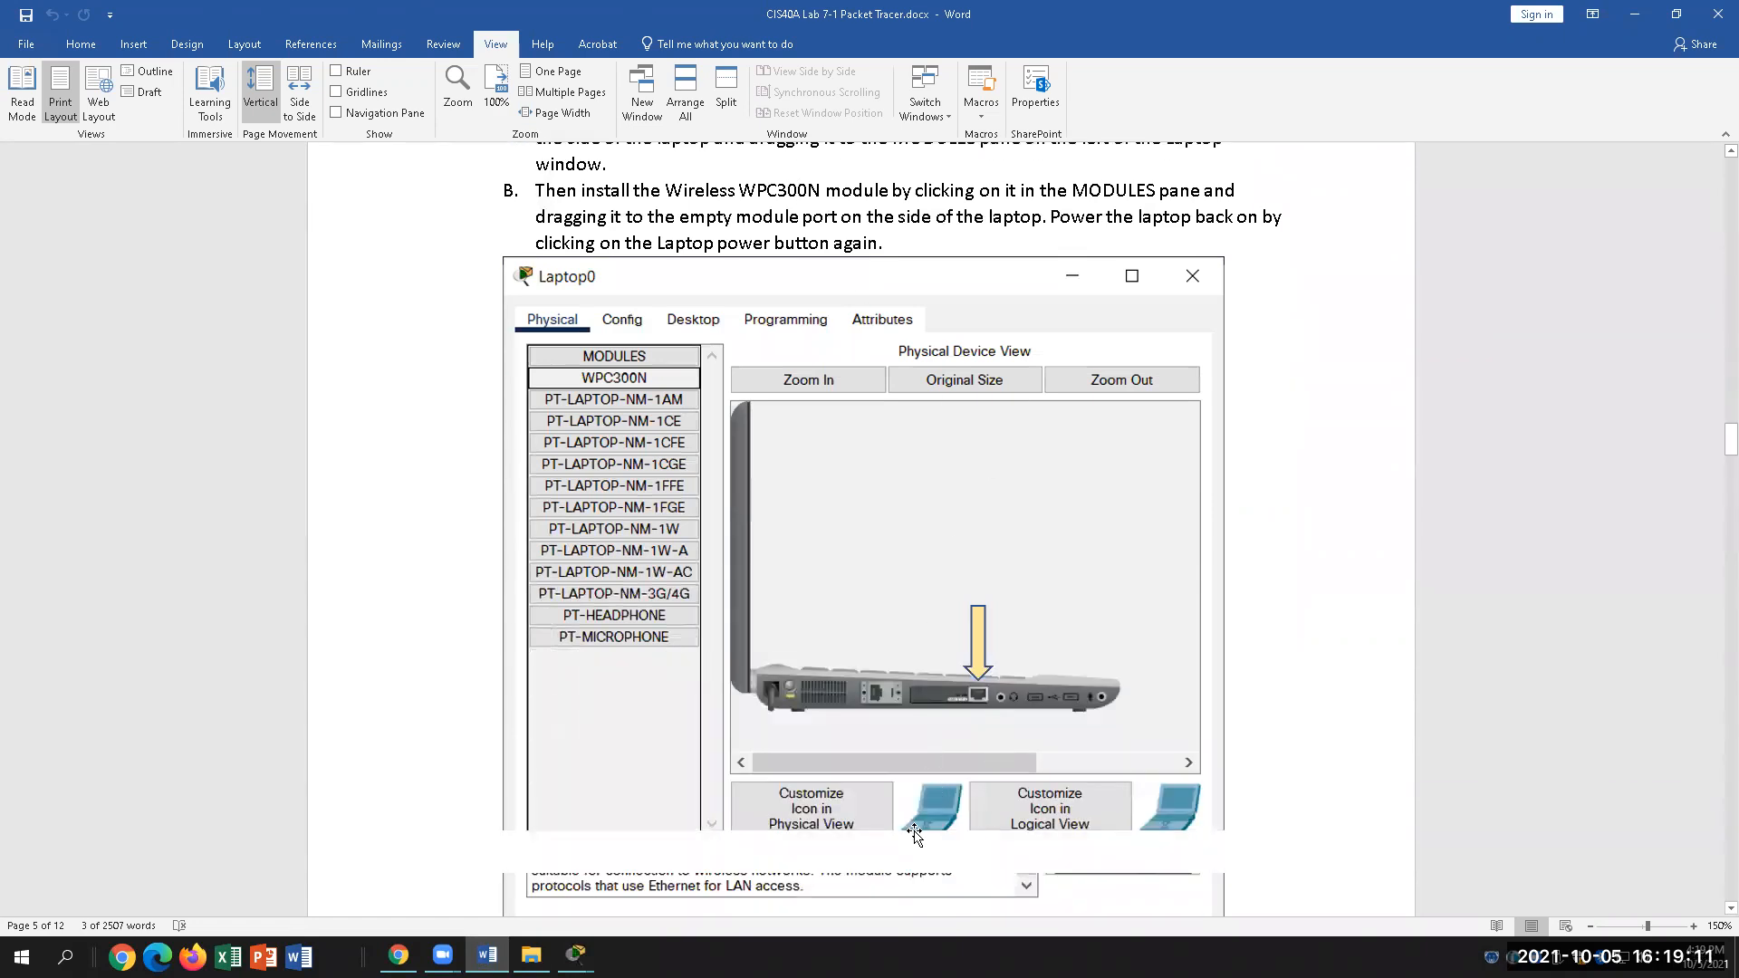
pyautogui.scroll(-1, 822, 725)
pyautogui.scroll(-1, 917, 758)
pyautogui.scroll(-4, 917, 757)
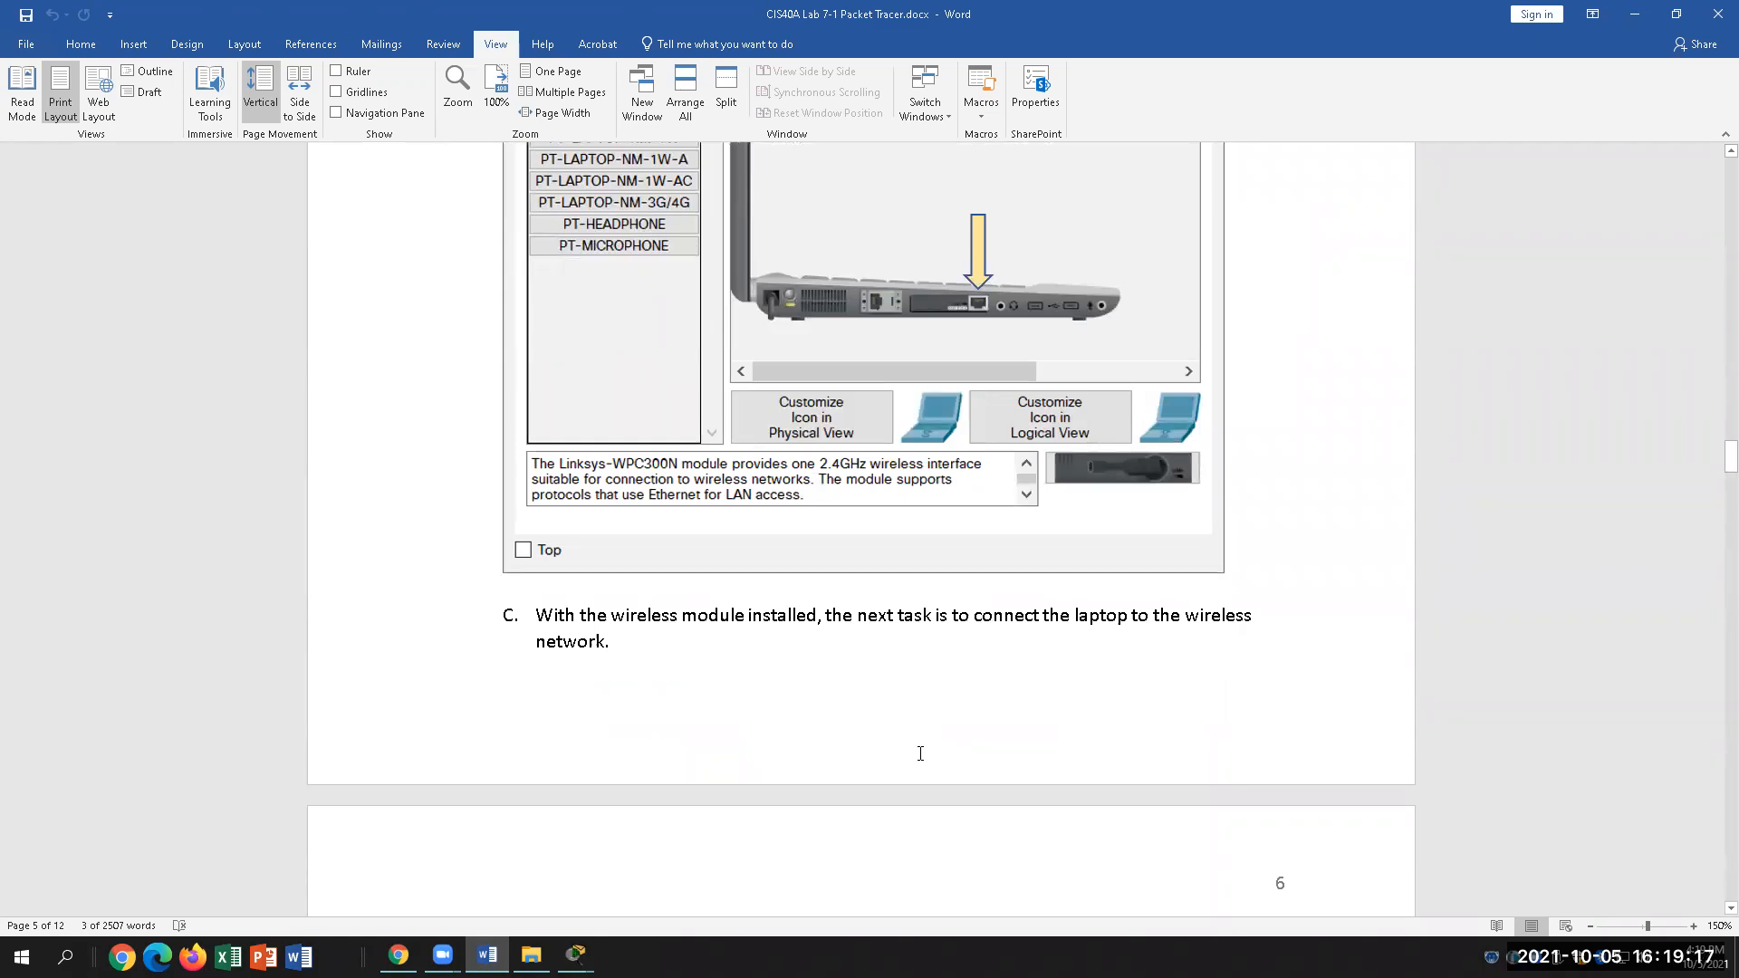
pyautogui.scroll(-3, 920, 754)
pyautogui.moveTo(1266, 449); pyautogui.dragTo(1028, 452)
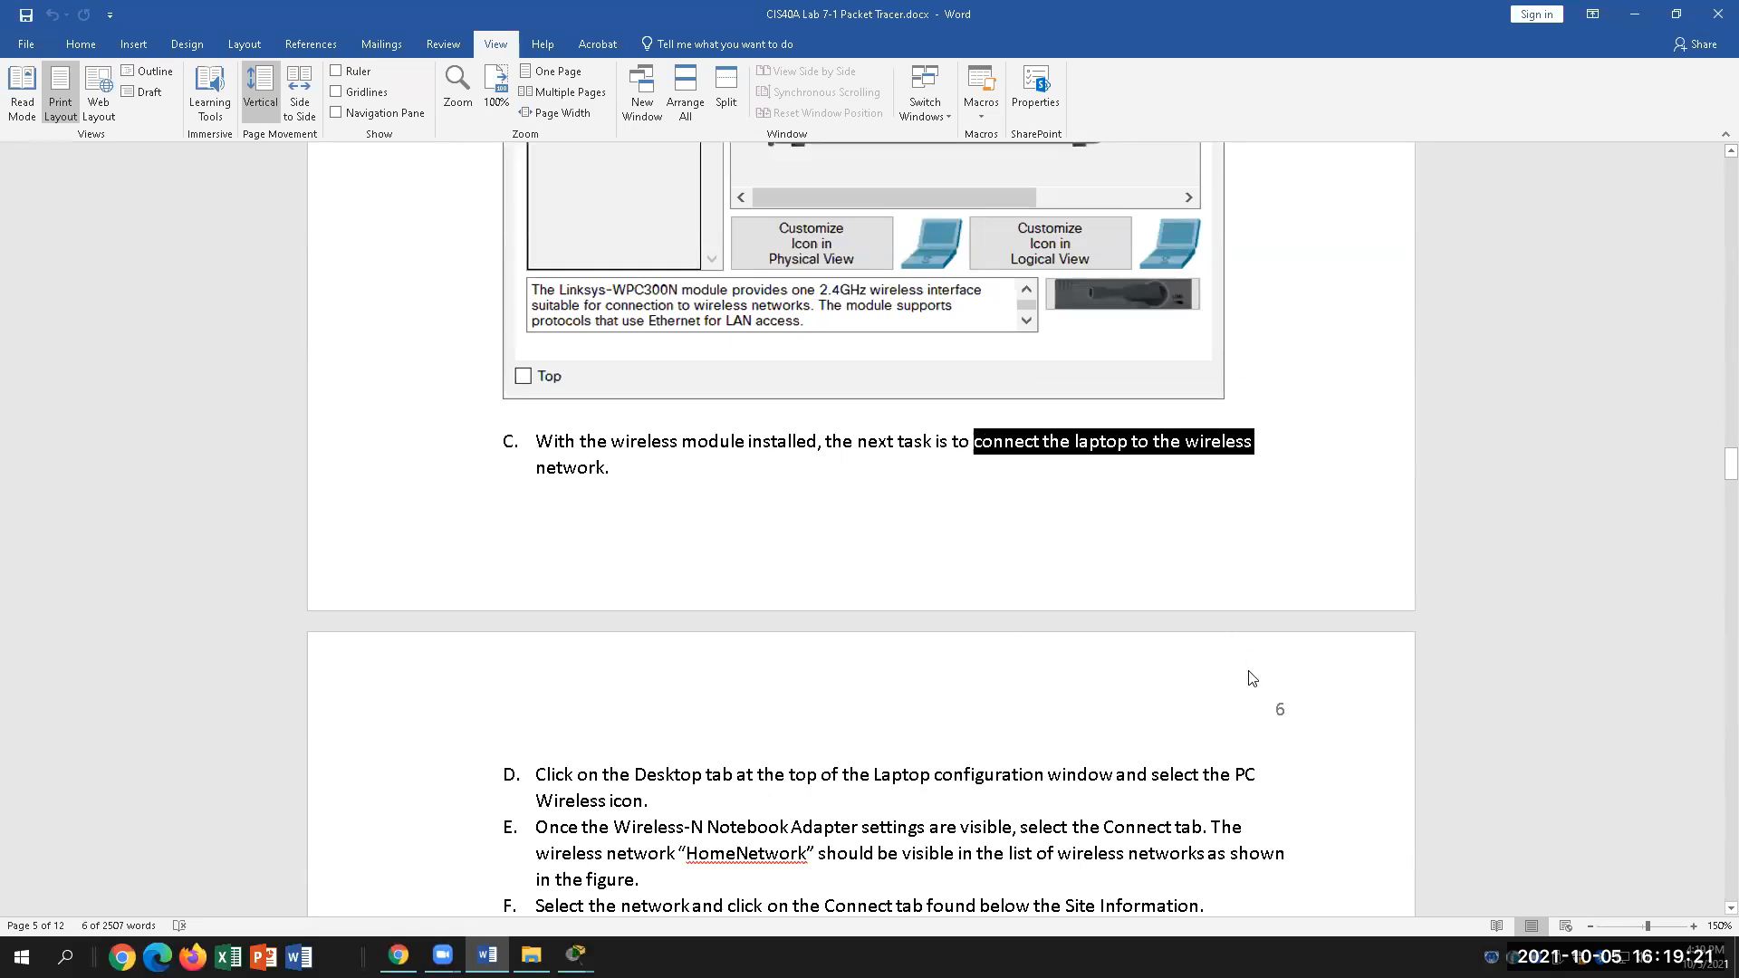
pyautogui.click(729, 814)
# Step: Scroll further to steps D–F and the Laptop1 screenshot on joining HomeNetwork
pyautogui.scroll(-2, 815, 806)
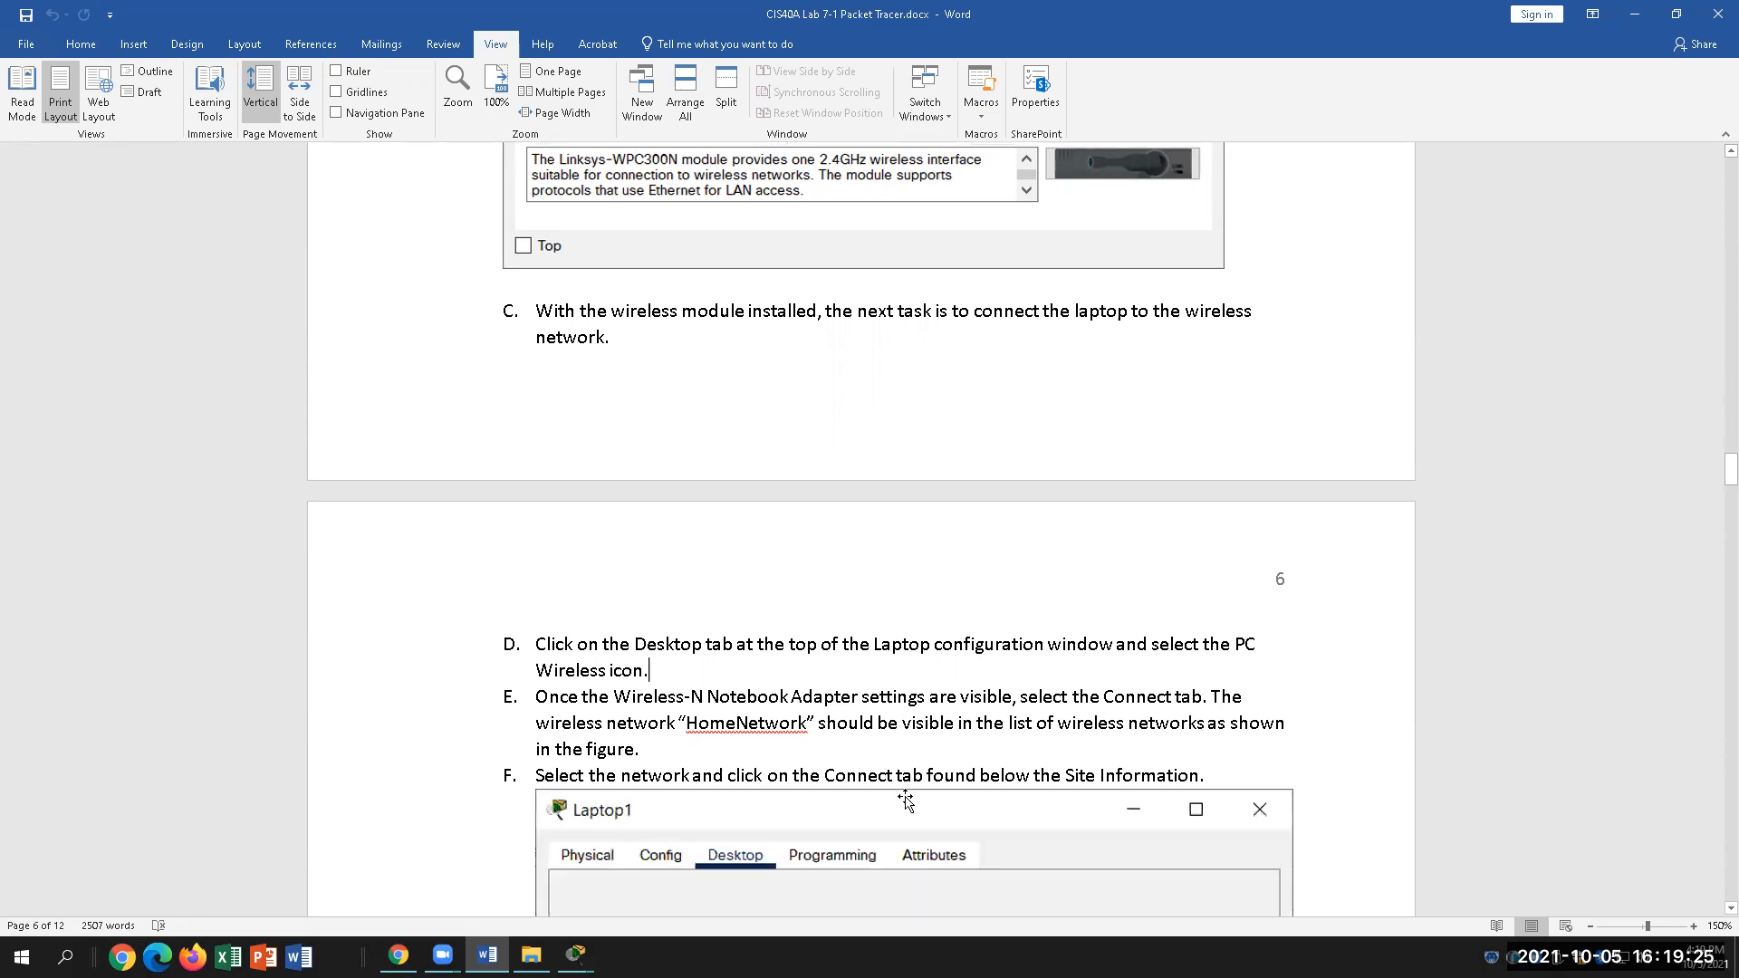
pyautogui.scroll(-1, 906, 800)
pyautogui.scroll(-2, 906, 801)
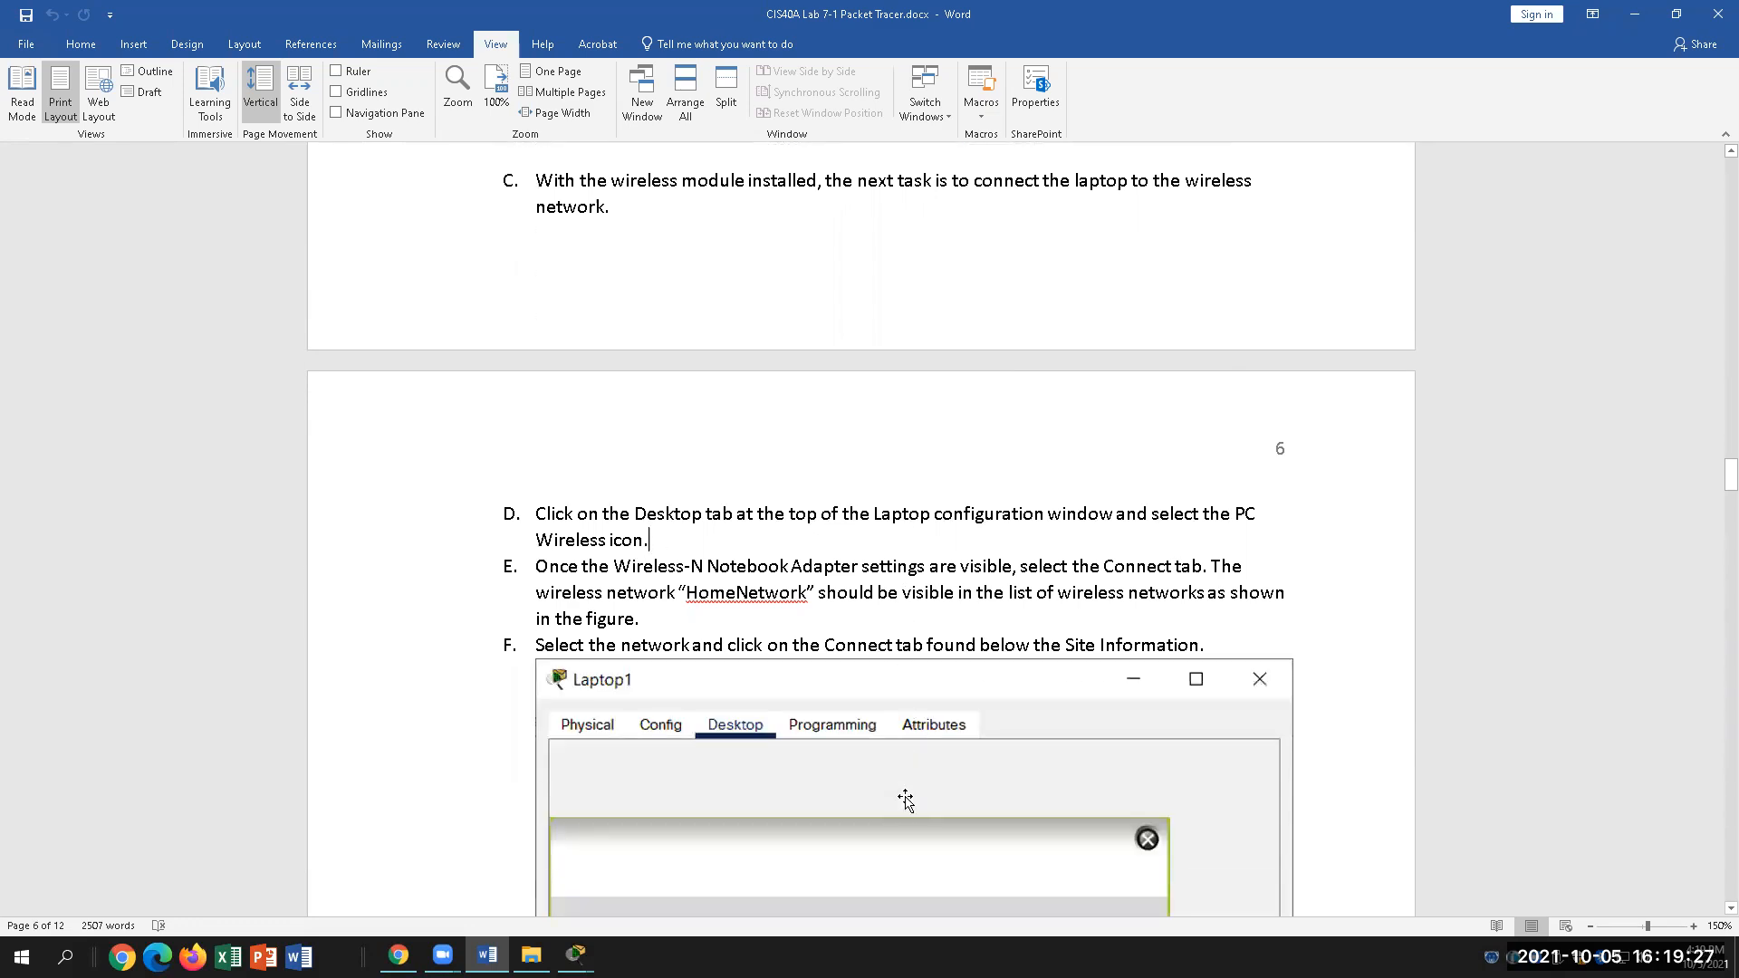
pyautogui.scroll(-1, 906, 801)
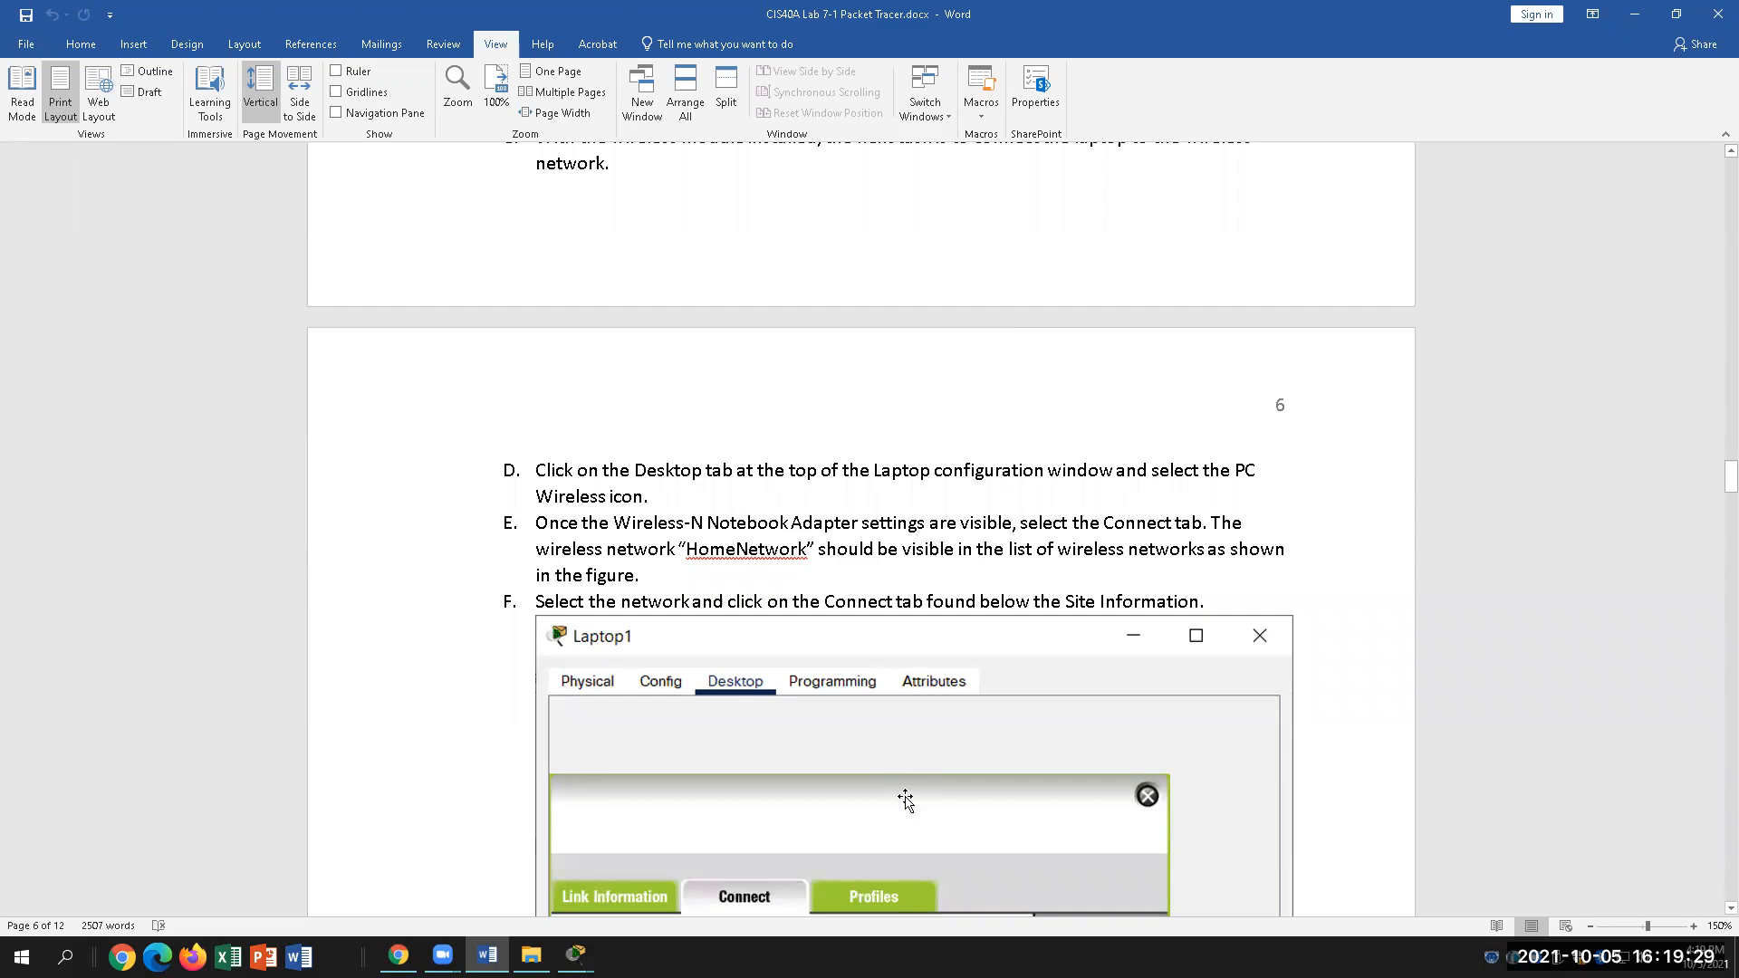
pyautogui.click(577, 955)
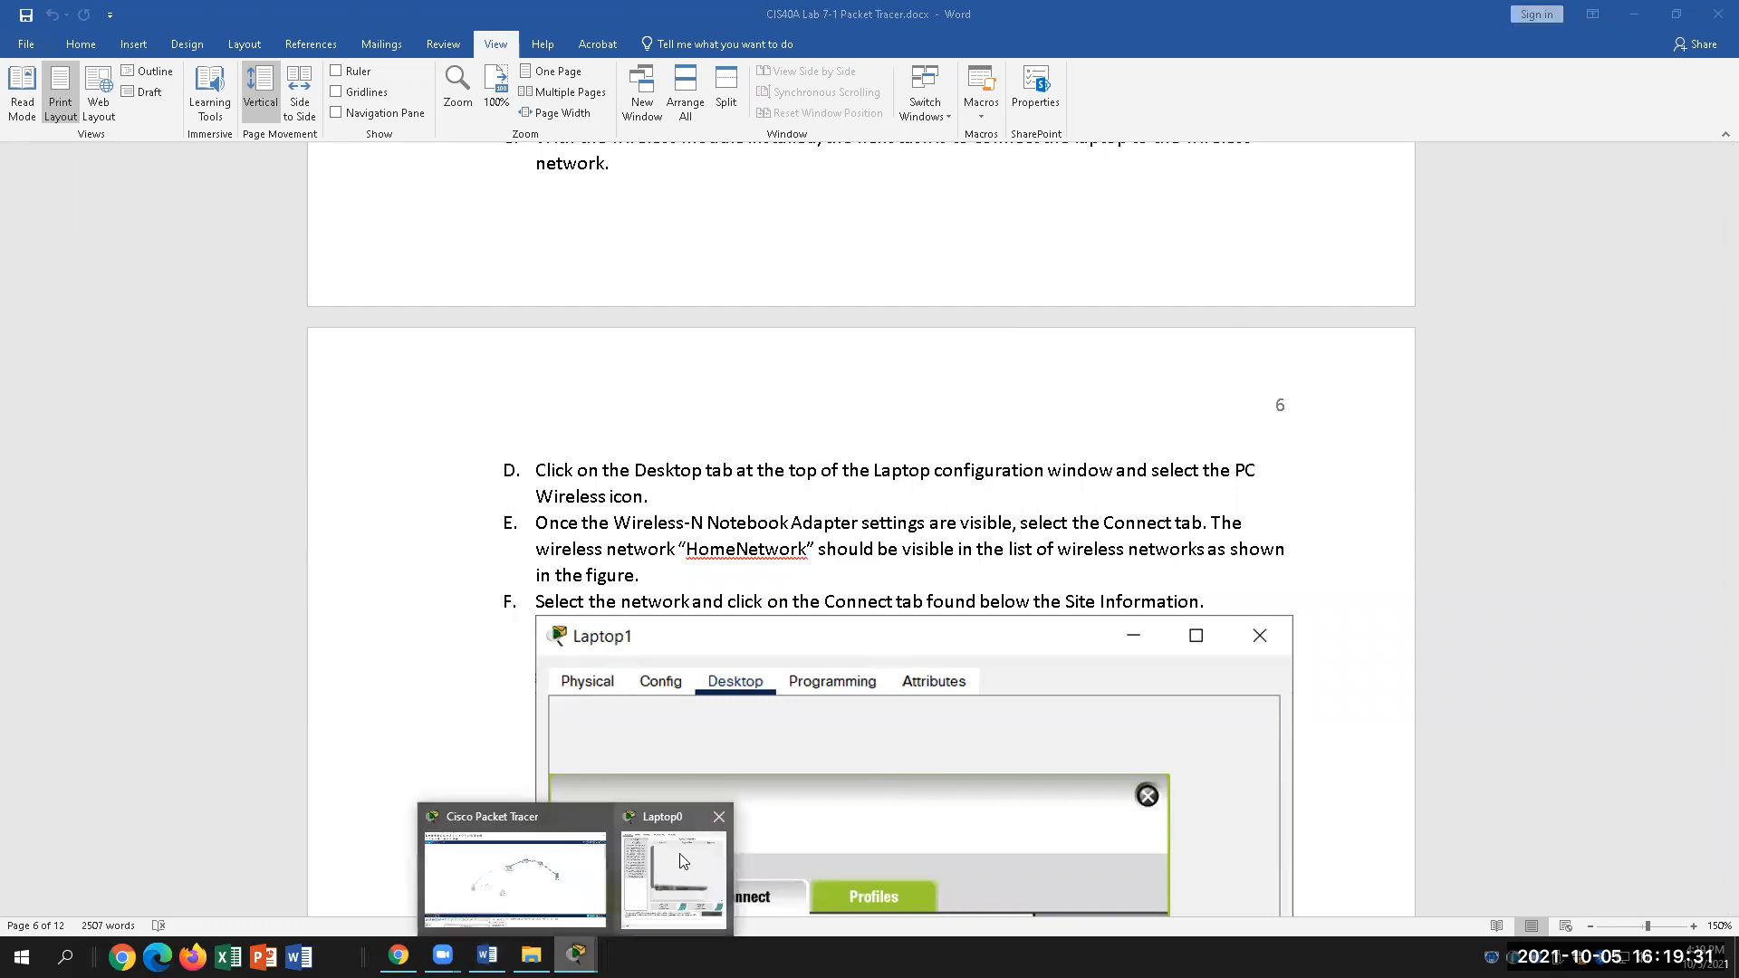
# Step: Power on Laptop0 so its Desktop applications work, then return to step D in Word
pyautogui.click(683, 861)
pyautogui.click(706, 194)
pyautogui.click(840, 246)
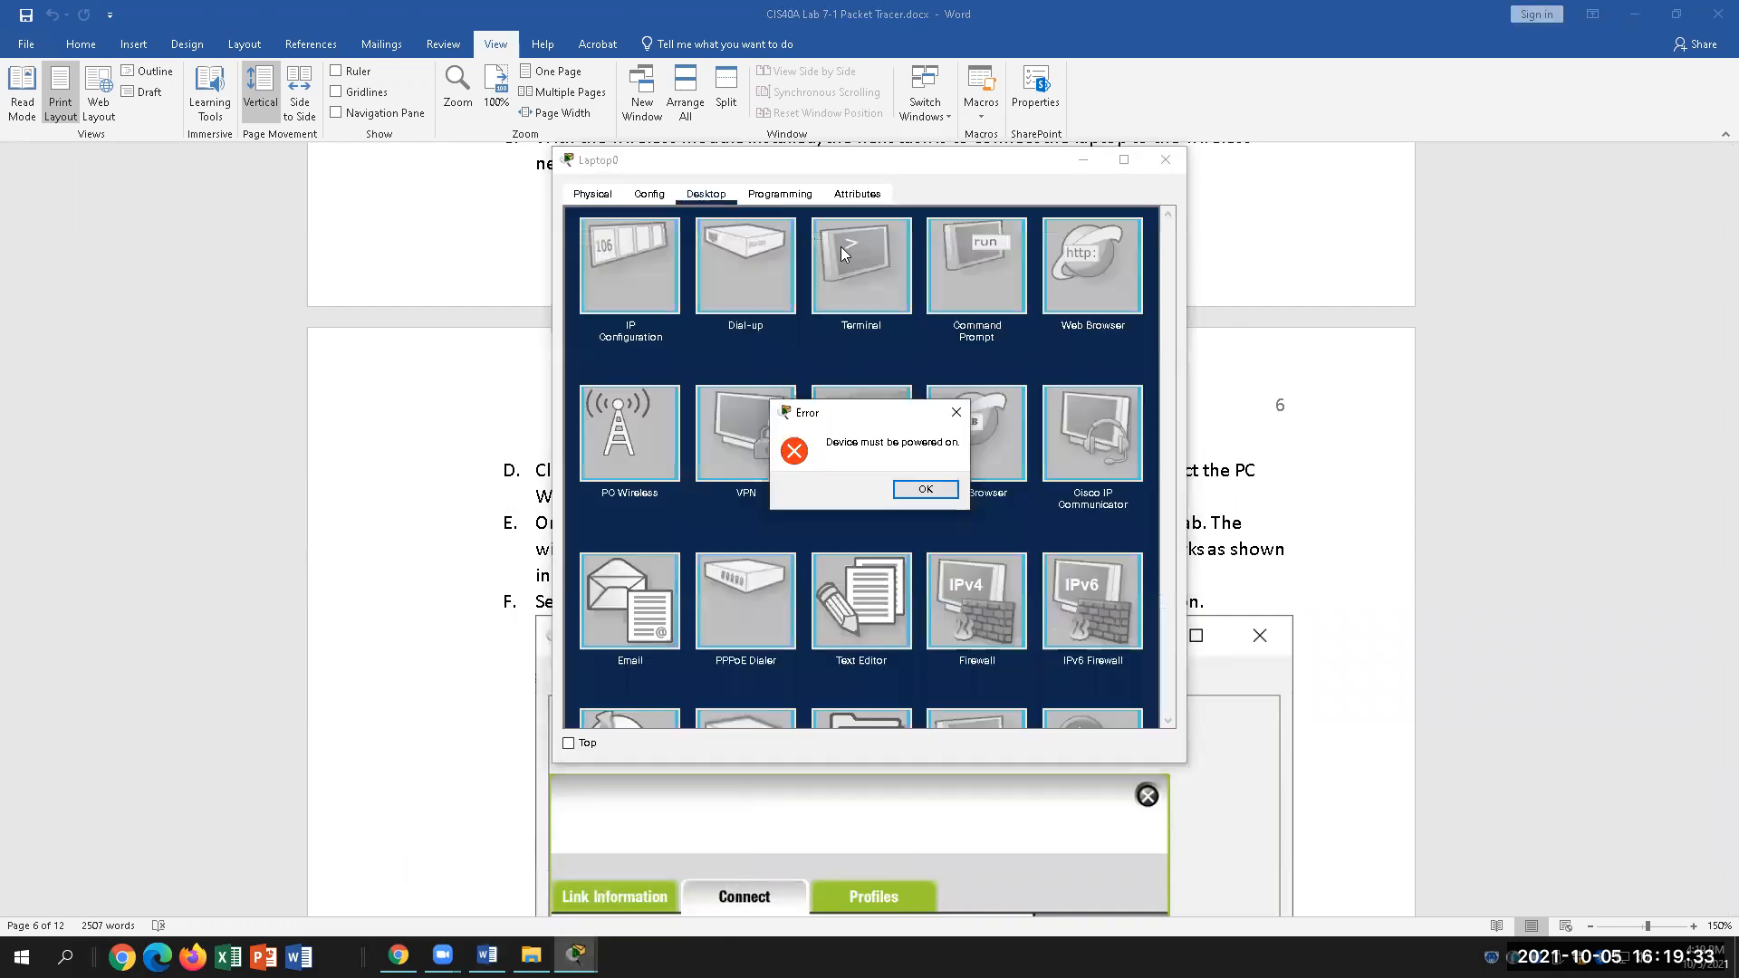
pyautogui.click(934, 494)
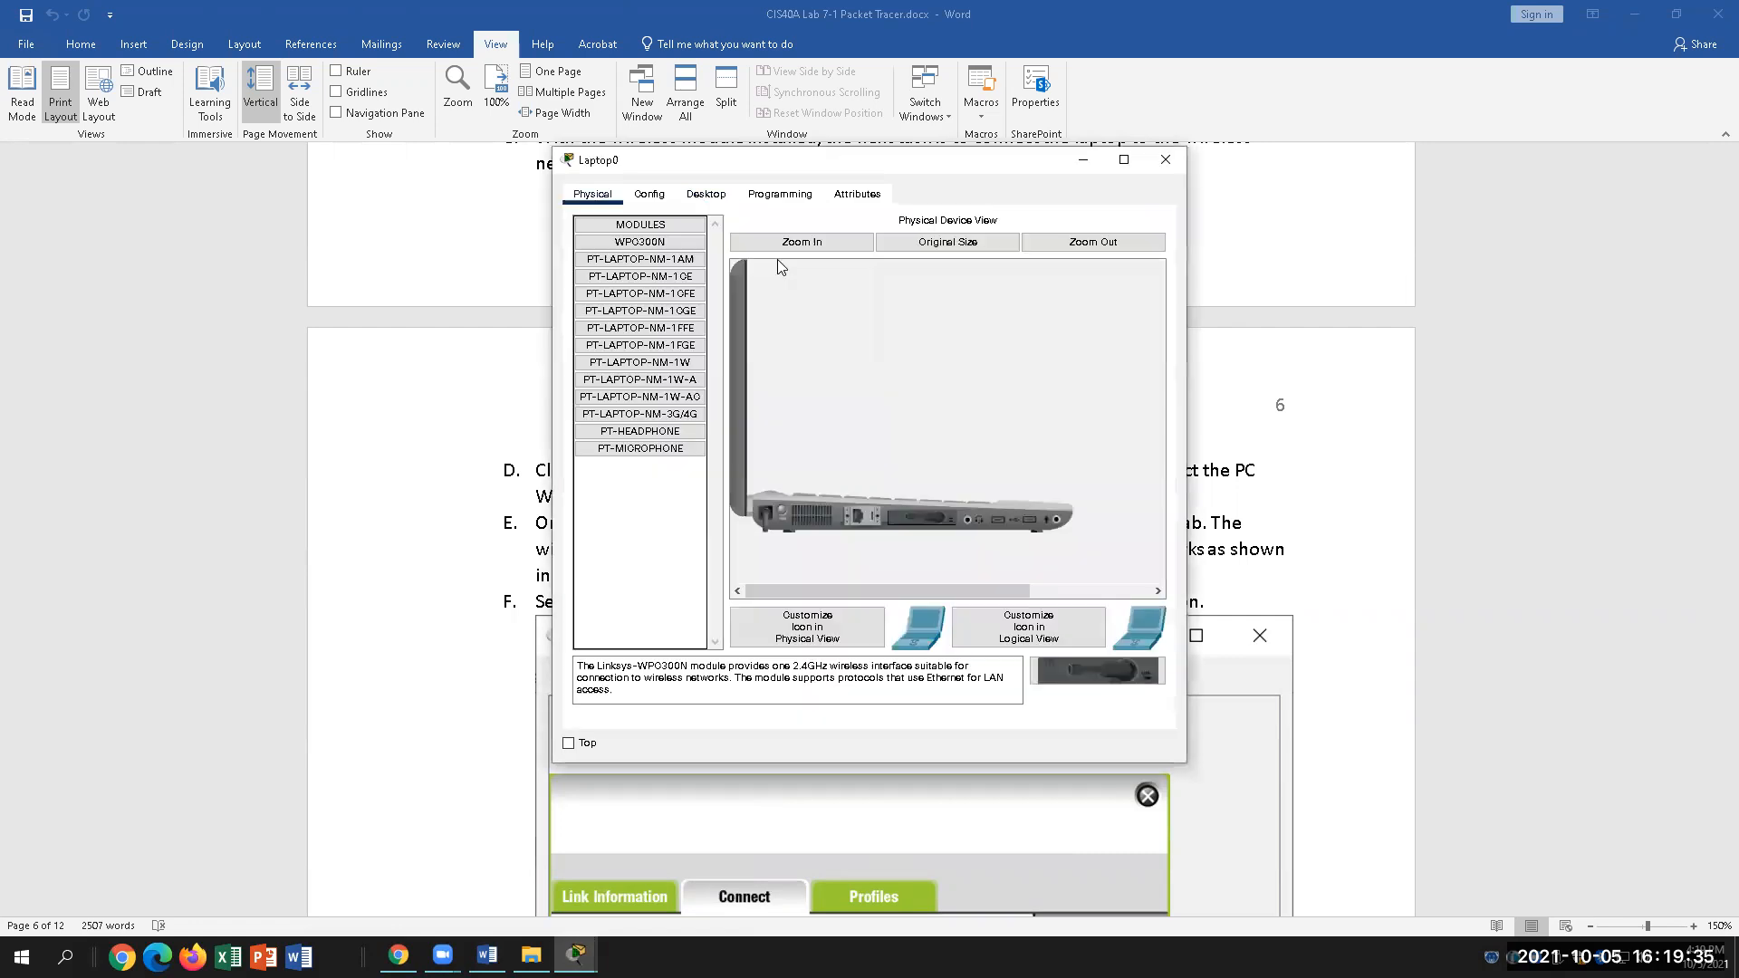
pyautogui.click(650, 194)
pyautogui.click(917, 490)
pyautogui.click(706, 195)
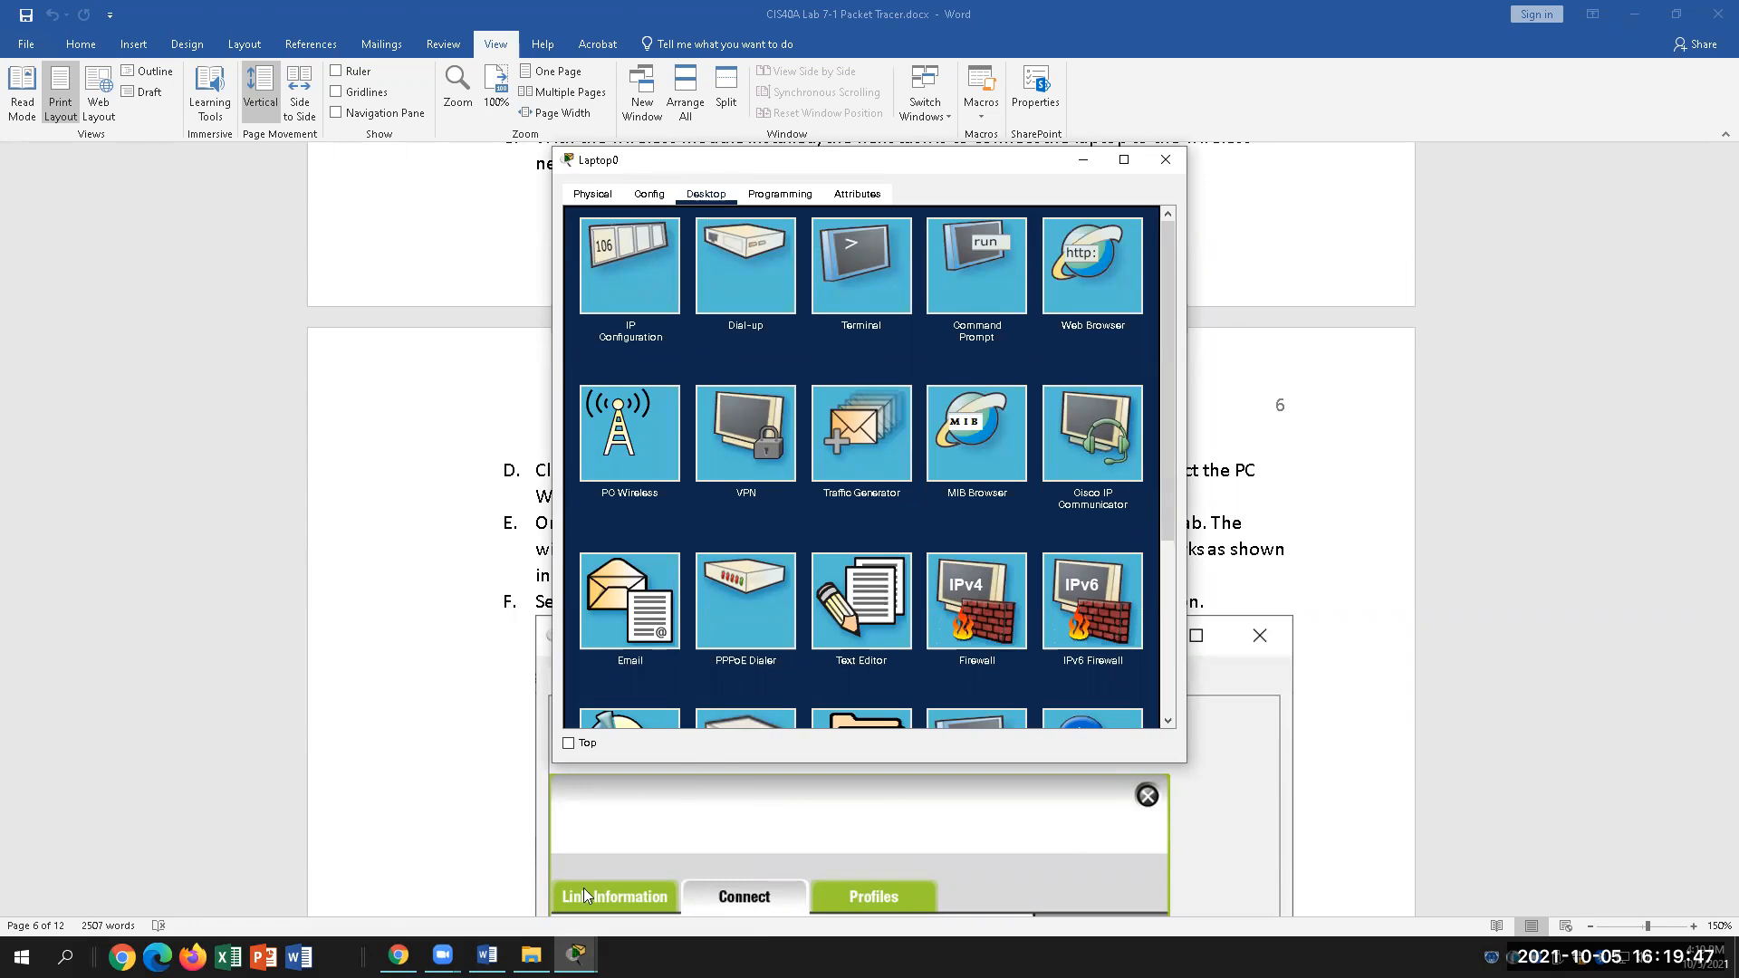
pyautogui.click(487, 956)
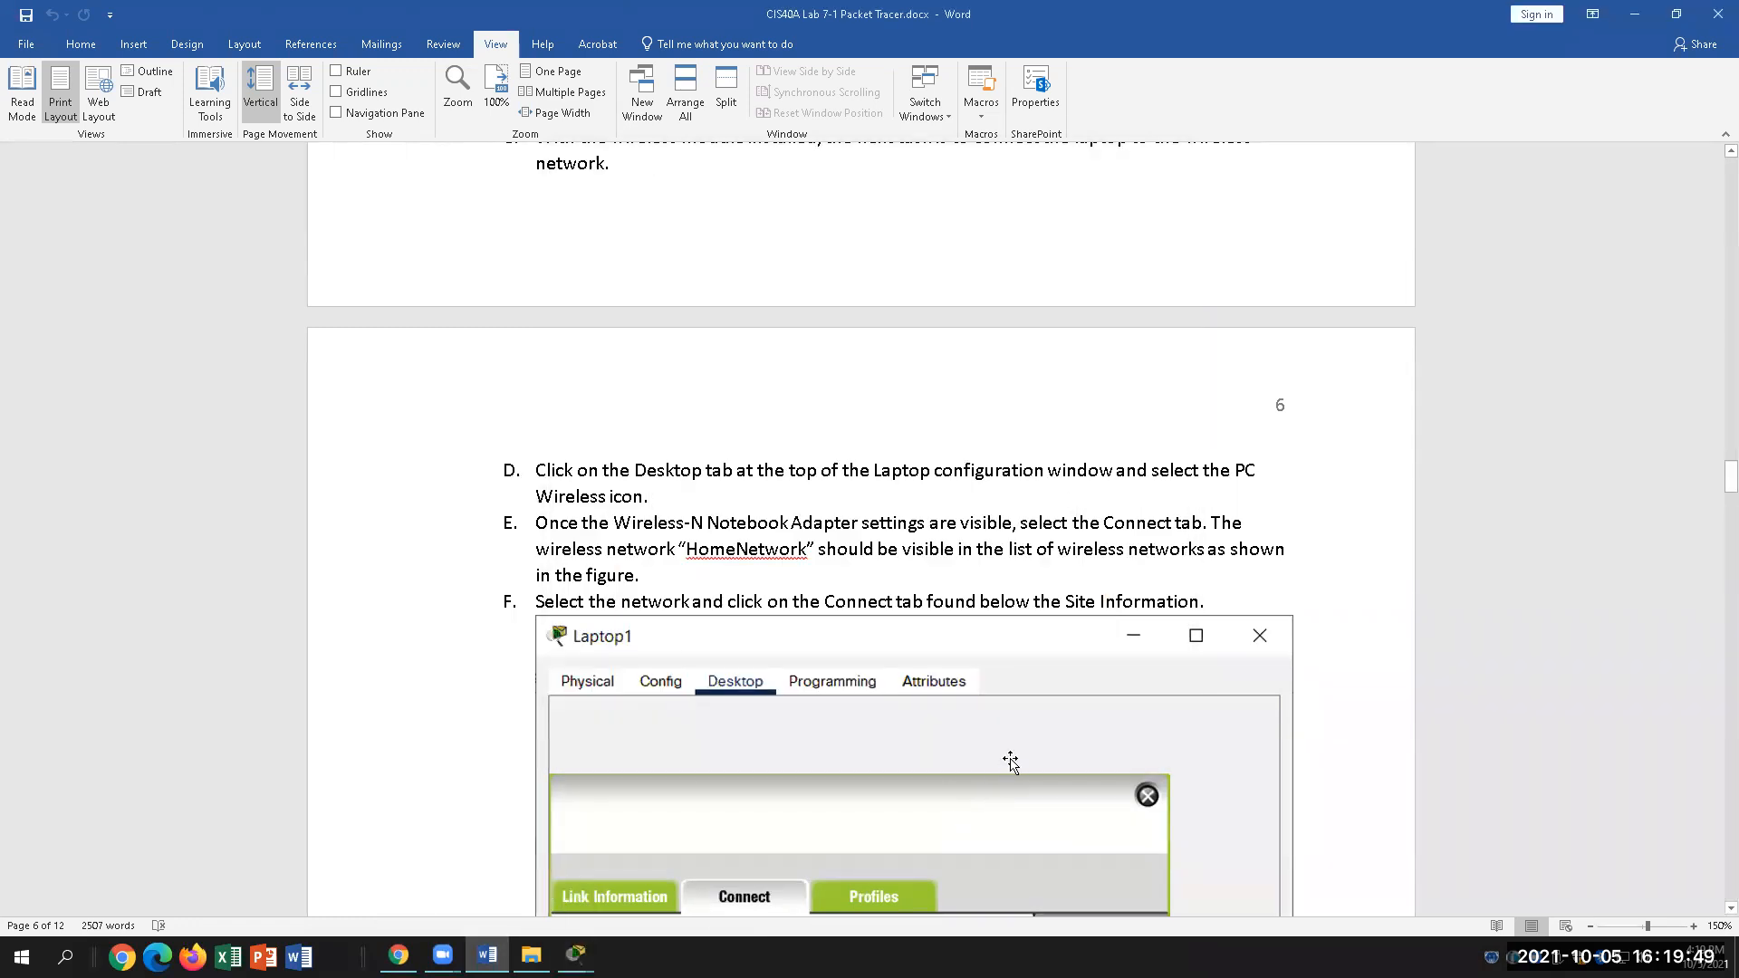
pyautogui.click(733, 469)
# Step: Highlight 'PC Wireless icon' in step D and launch PC Wireless on Laptop0's Desktop
pyautogui.moveTo(1235, 470); pyautogui.dragTo(660, 497)
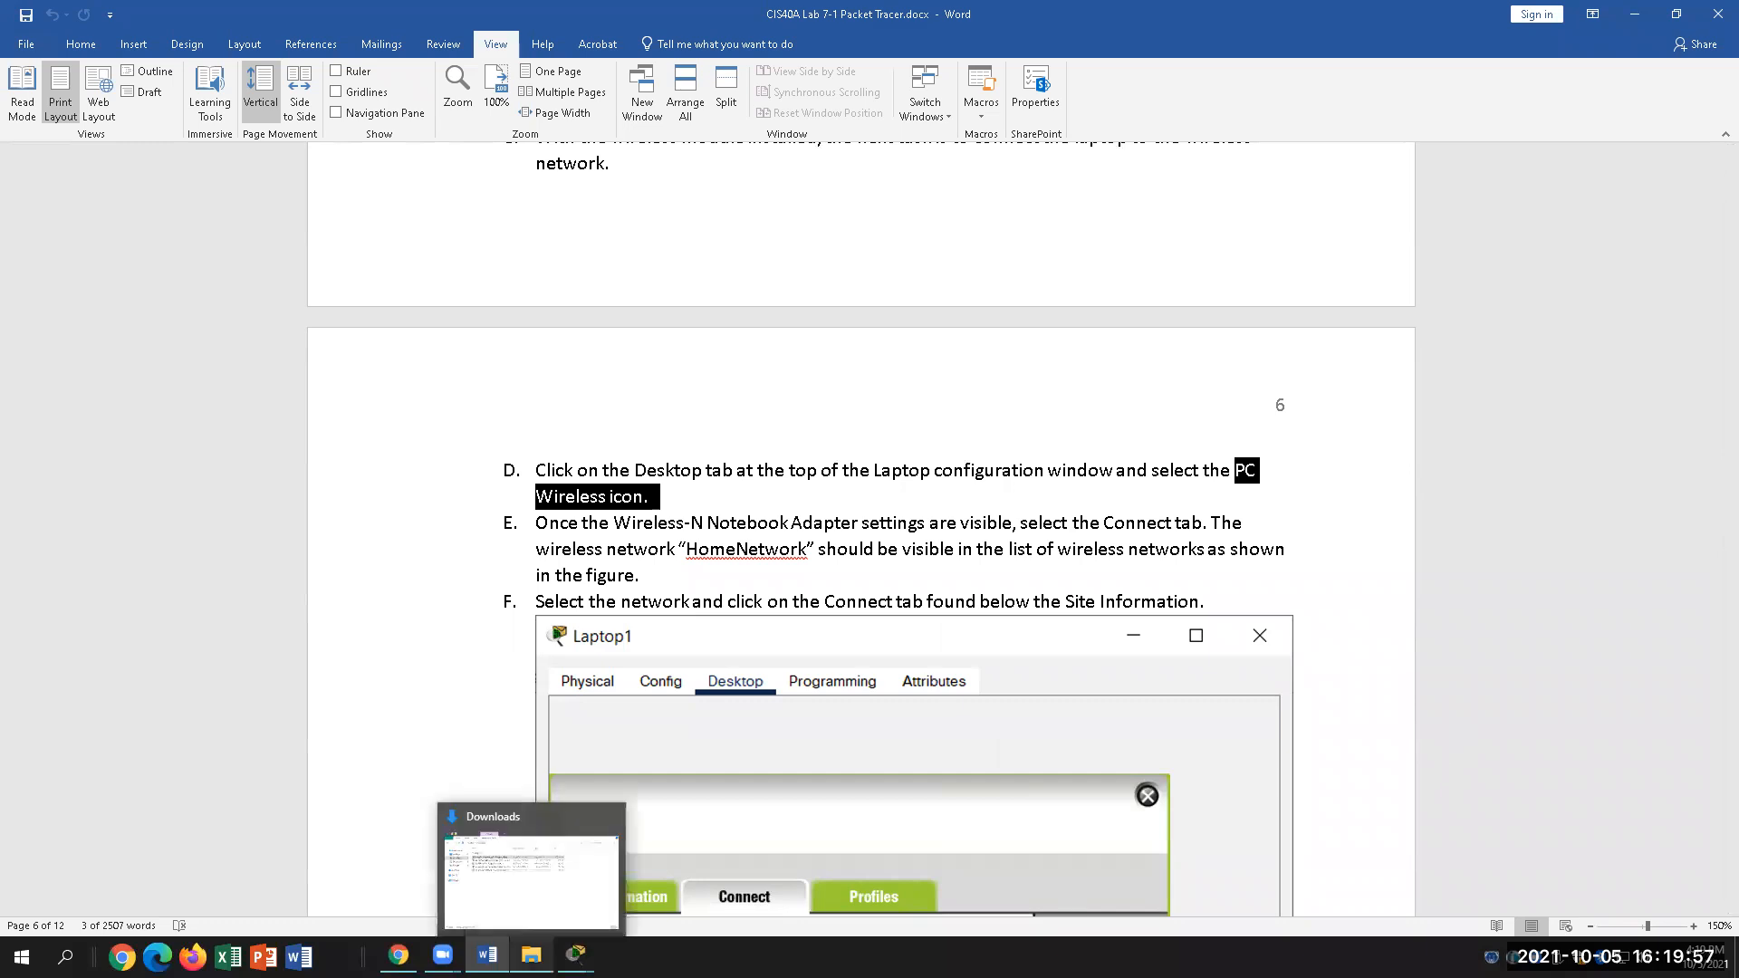
pyautogui.click(576, 956)
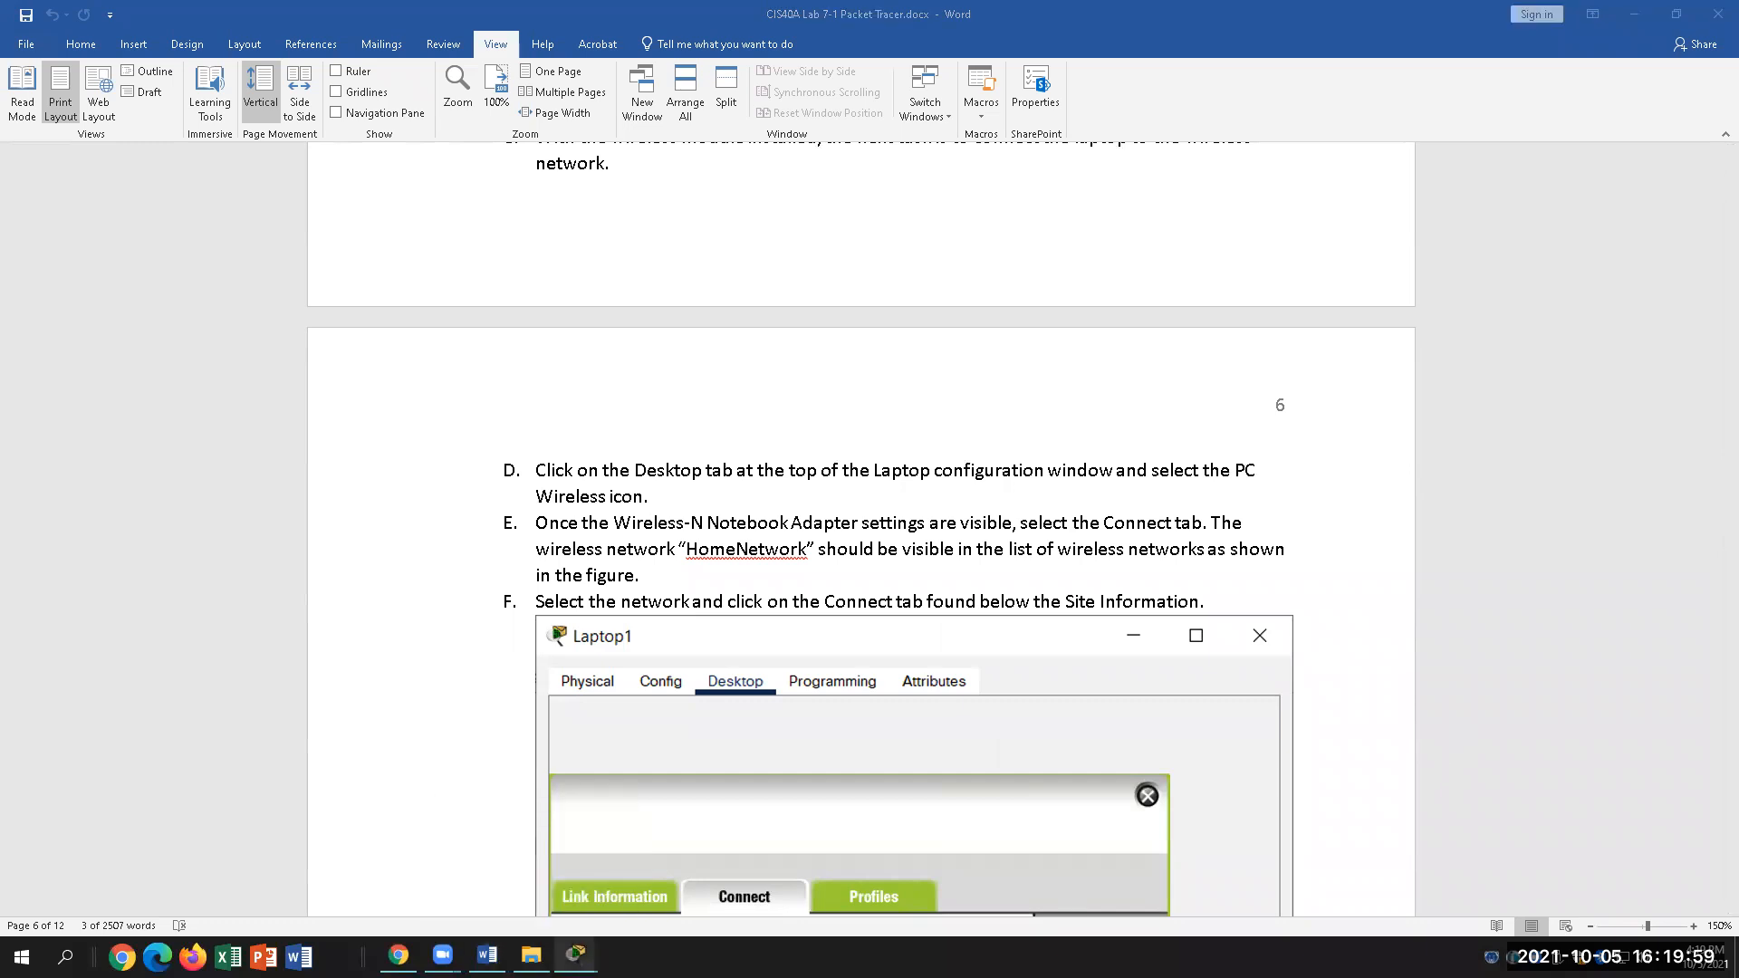
pyautogui.click(675, 865)
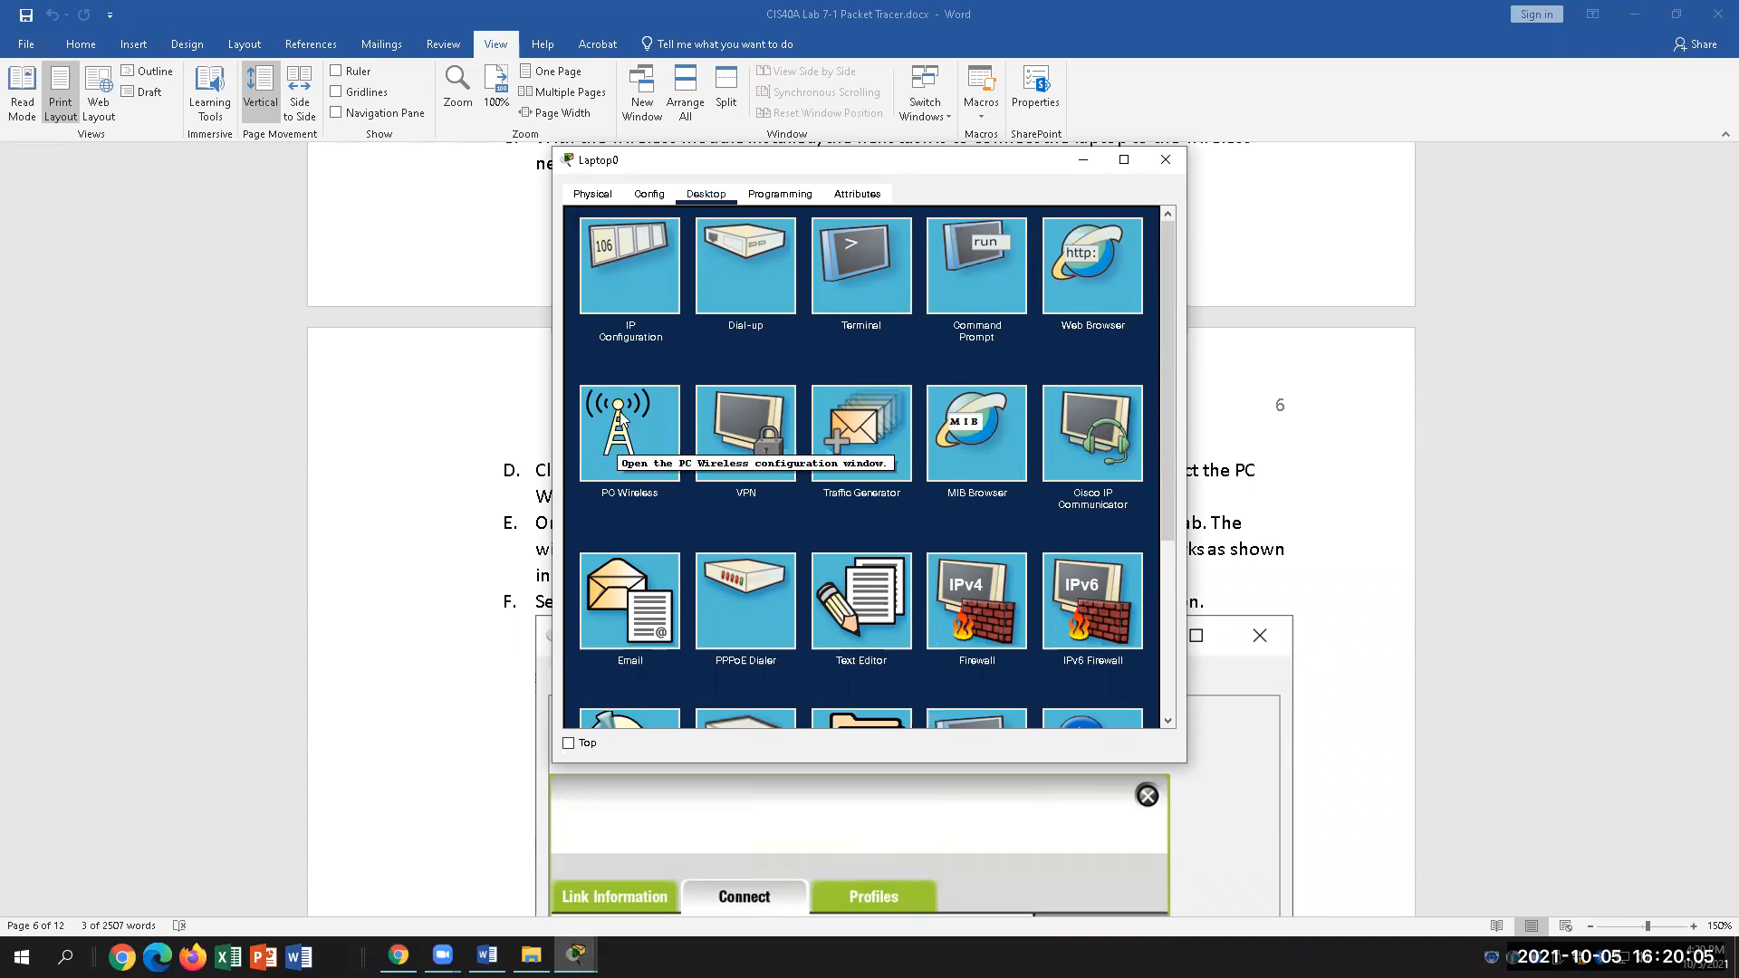
pyautogui.click(643, 438)
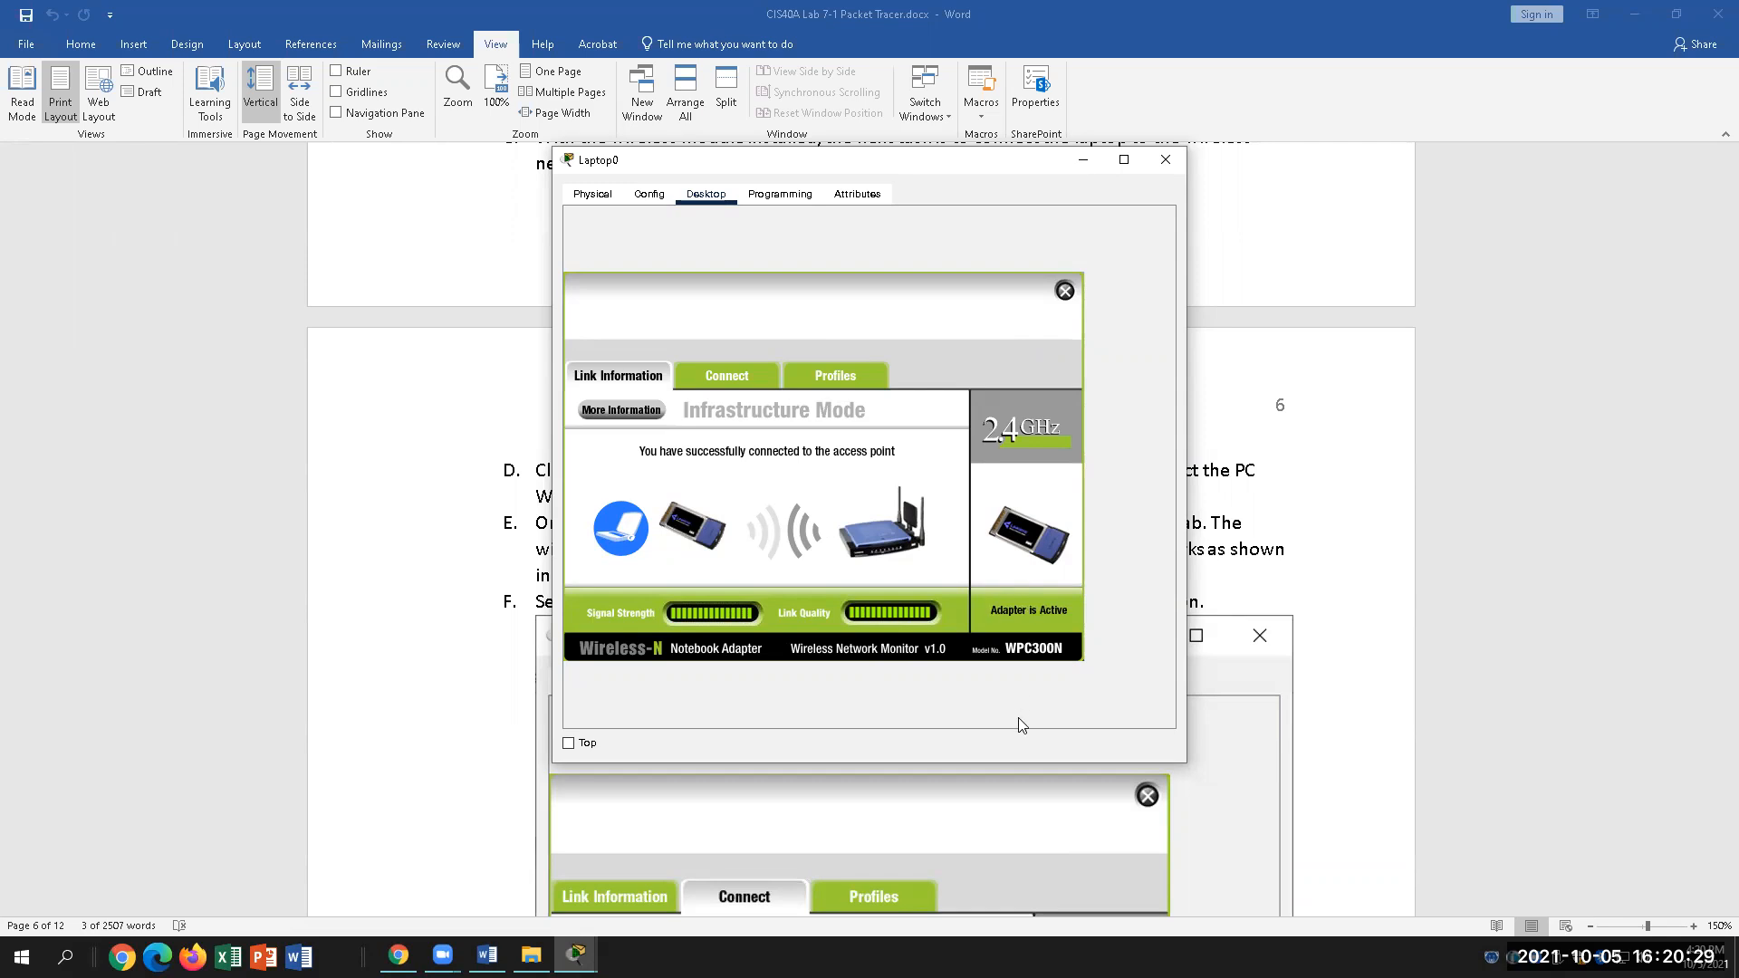
# Step: Read step E in Word, then show the available wireless networks in PC Wireless's Connect tab
pyautogui.click(488, 955)
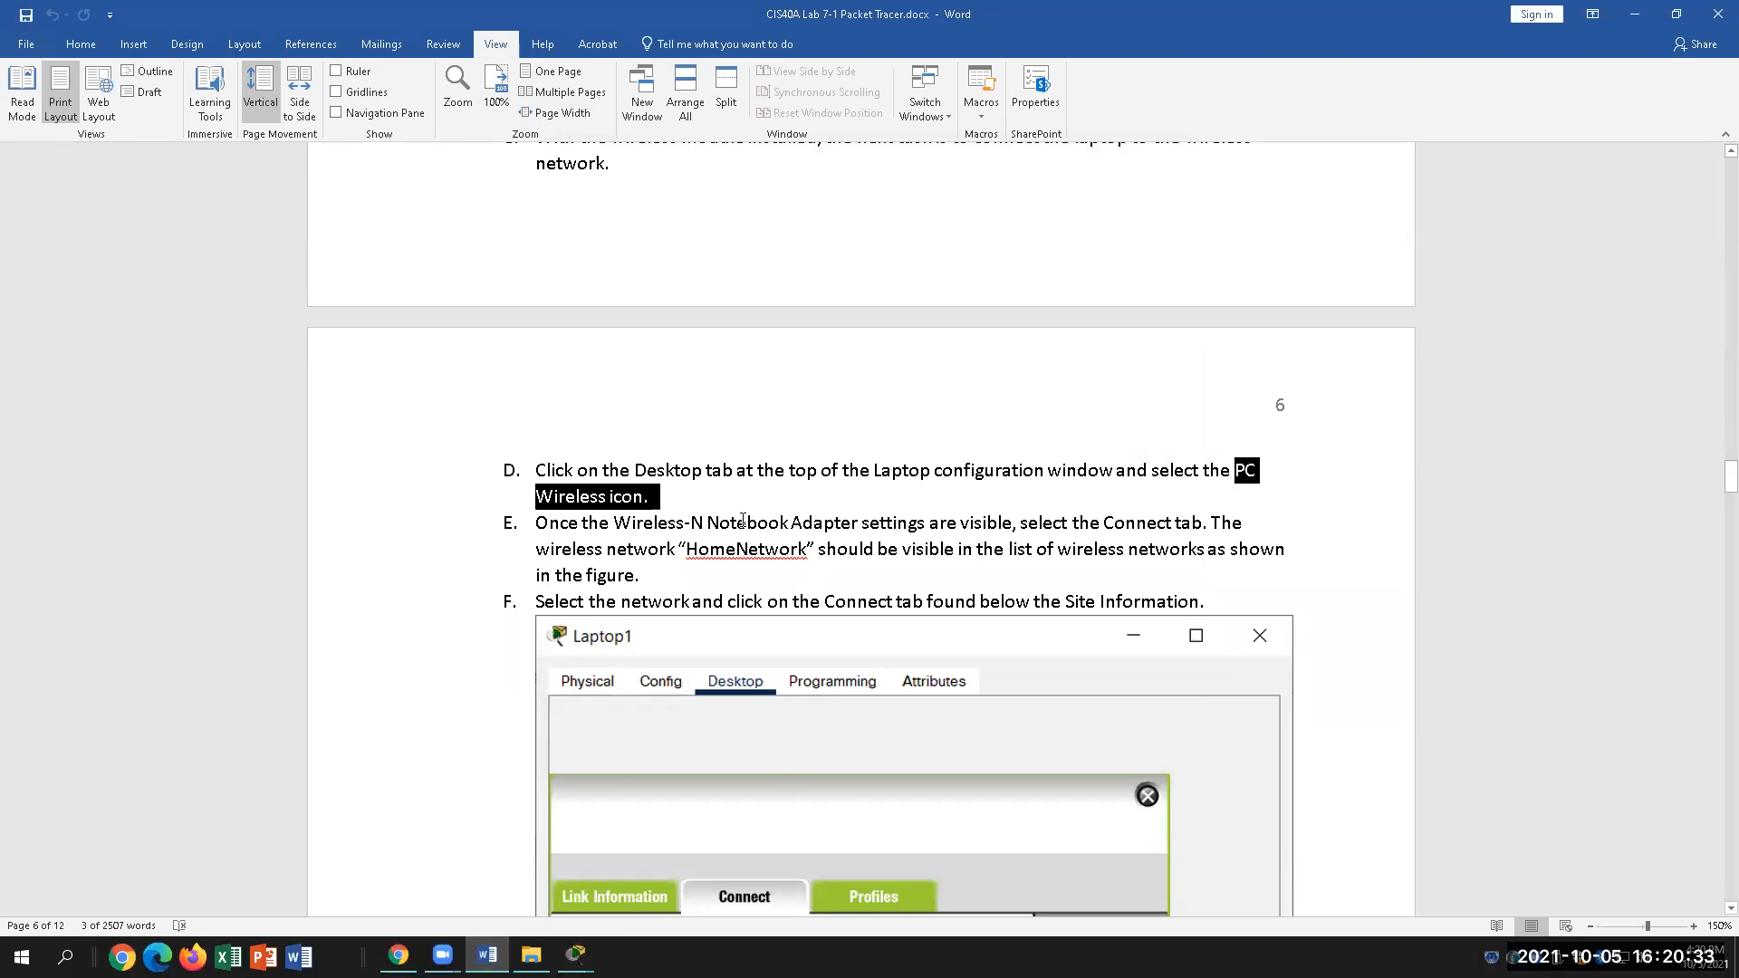
pyautogui.scroll(-2, 654, 538)
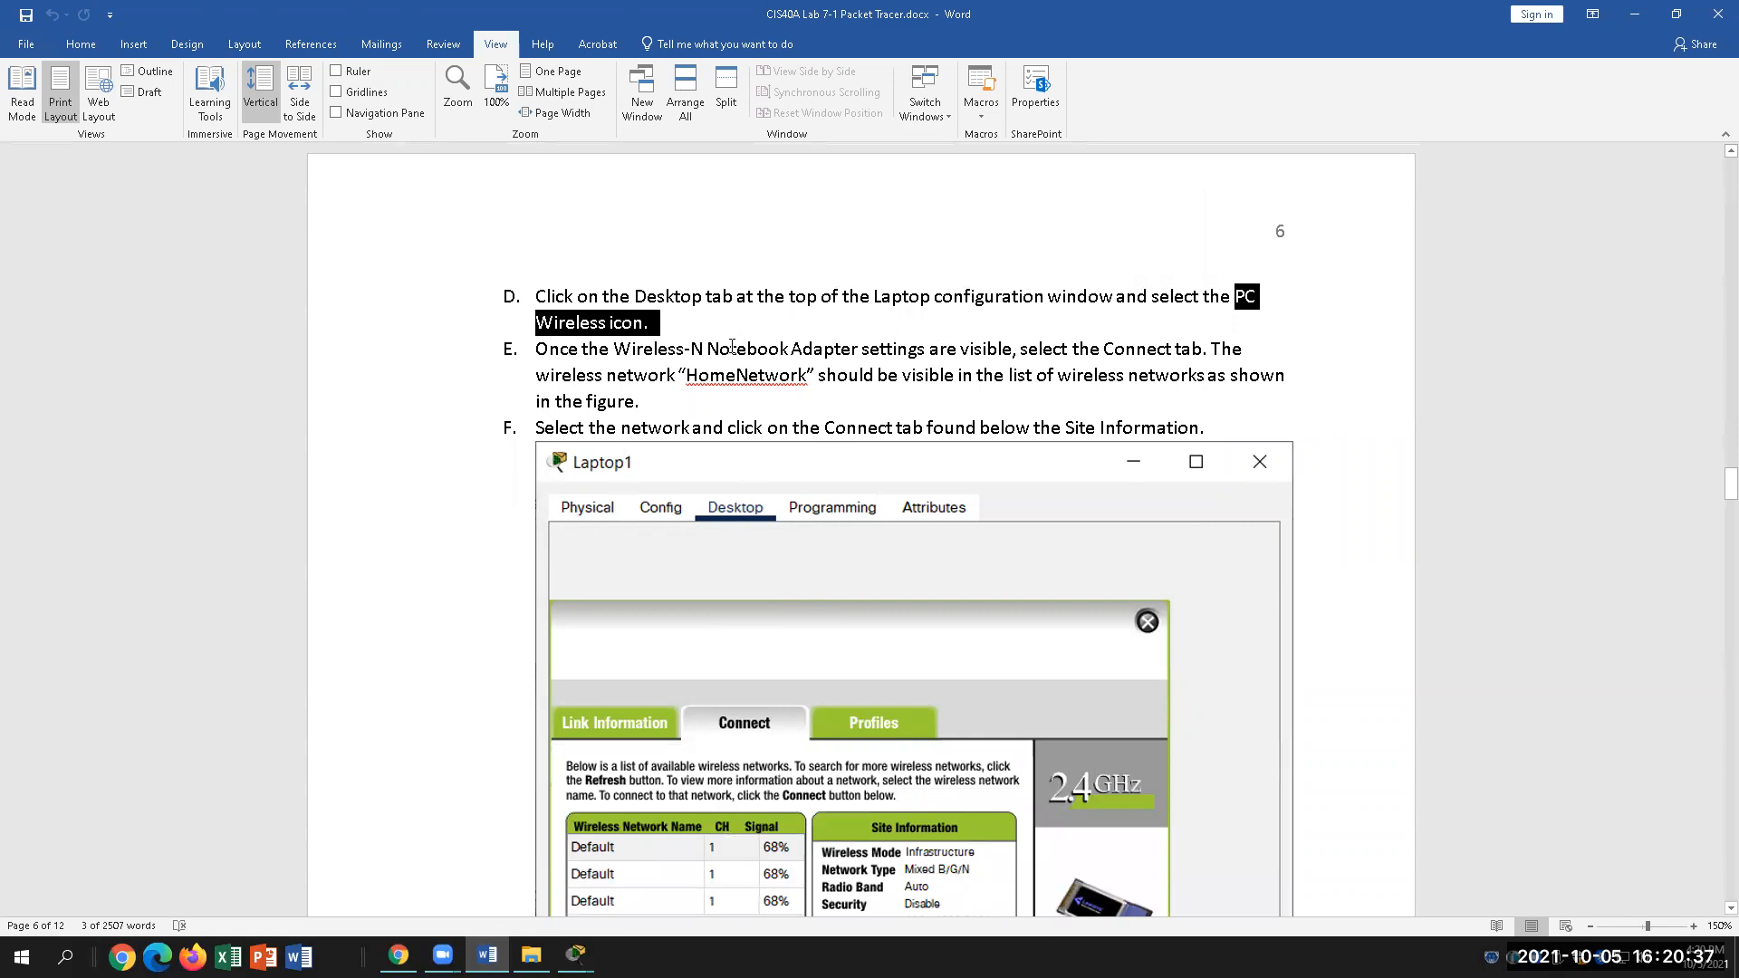
pyautogui.click(1076, 349)
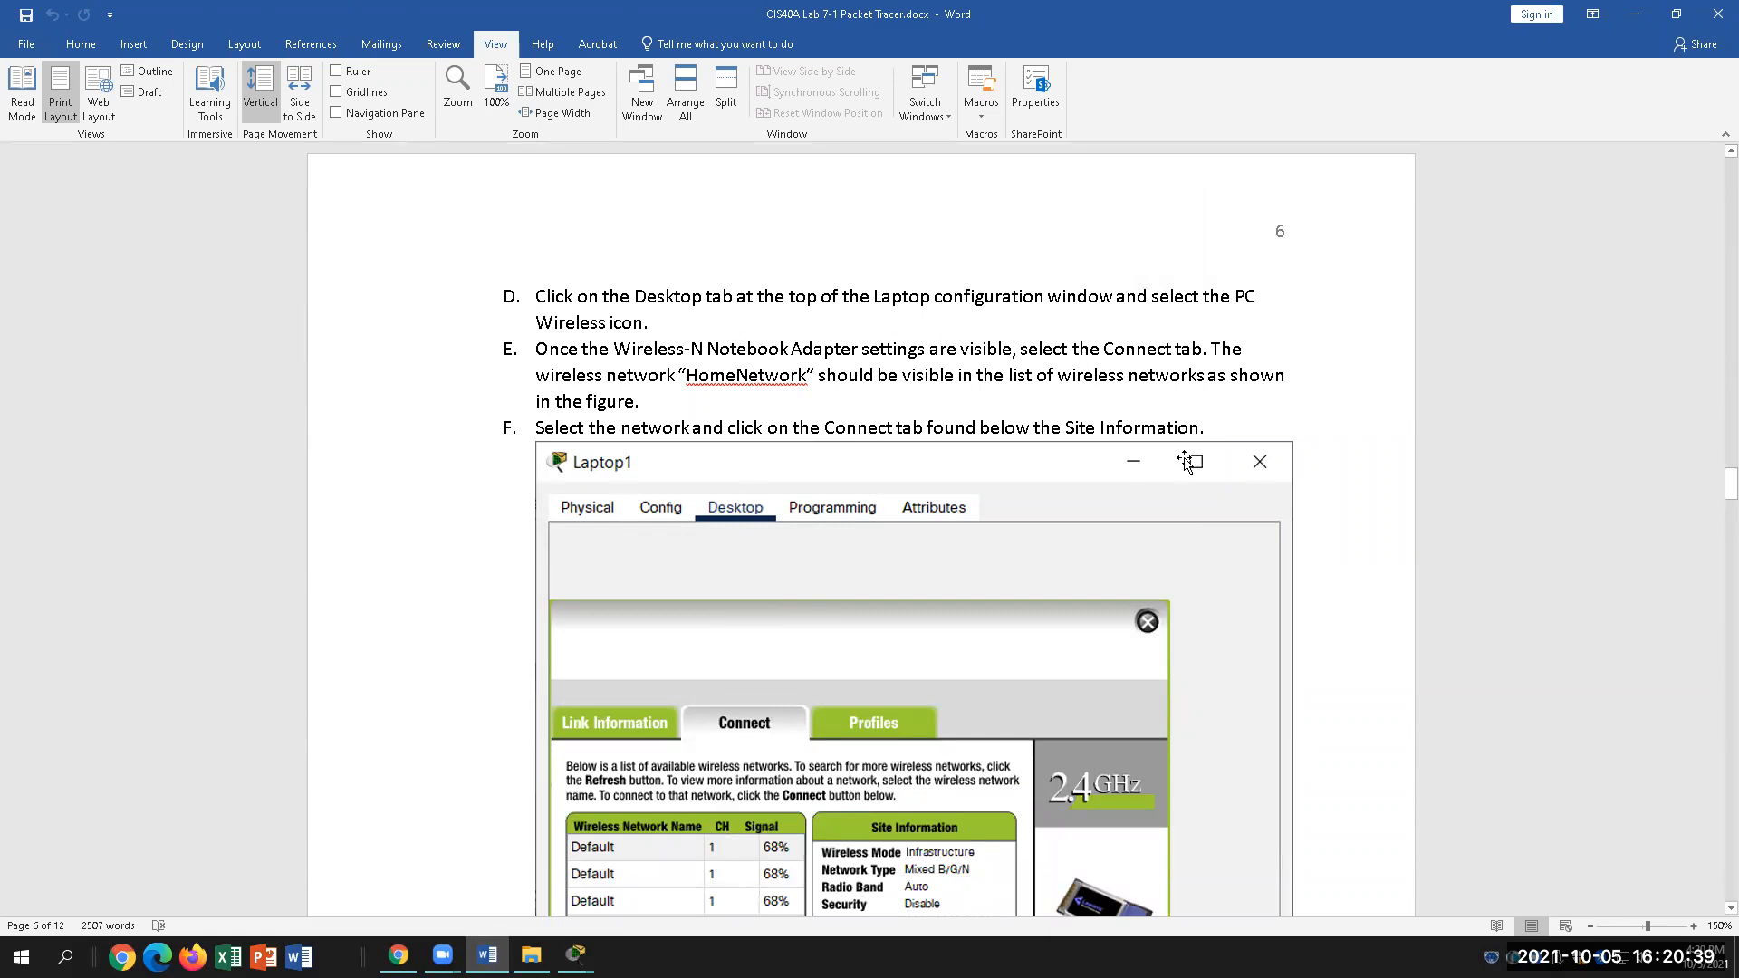
pyautogui.click(791, 375)
pyautogui.click(576, 954)
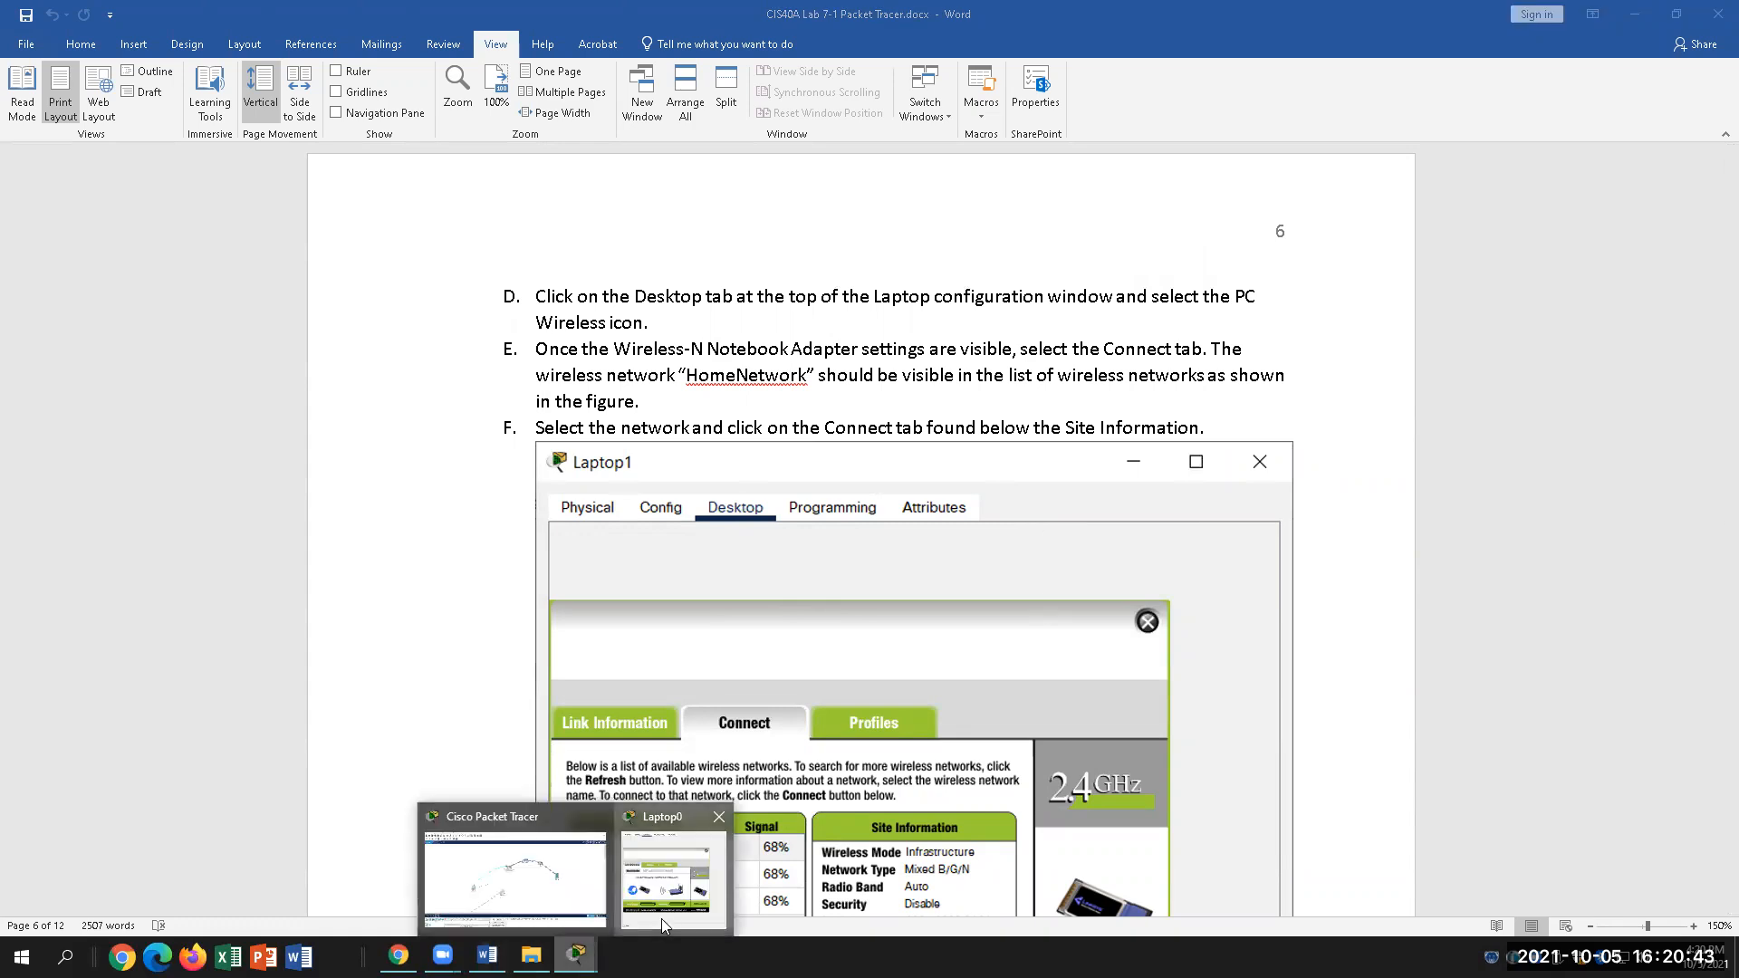
pyautogui.click(662, 919)
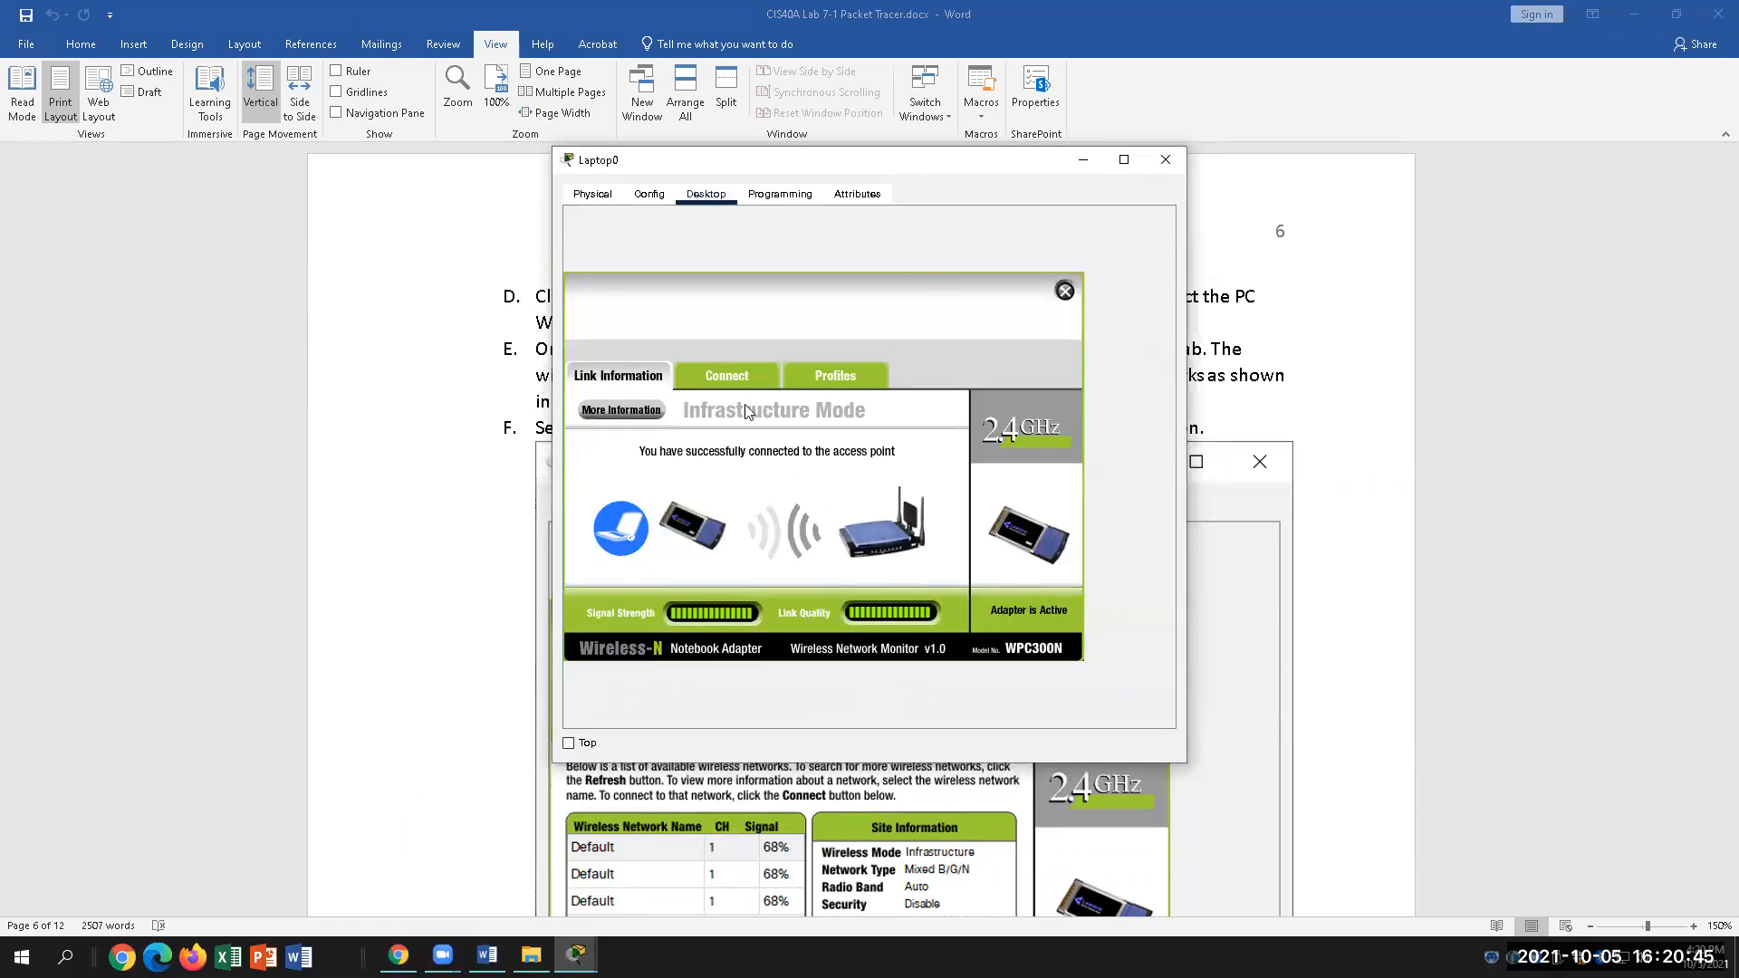
pyautogui.click(732, 384)
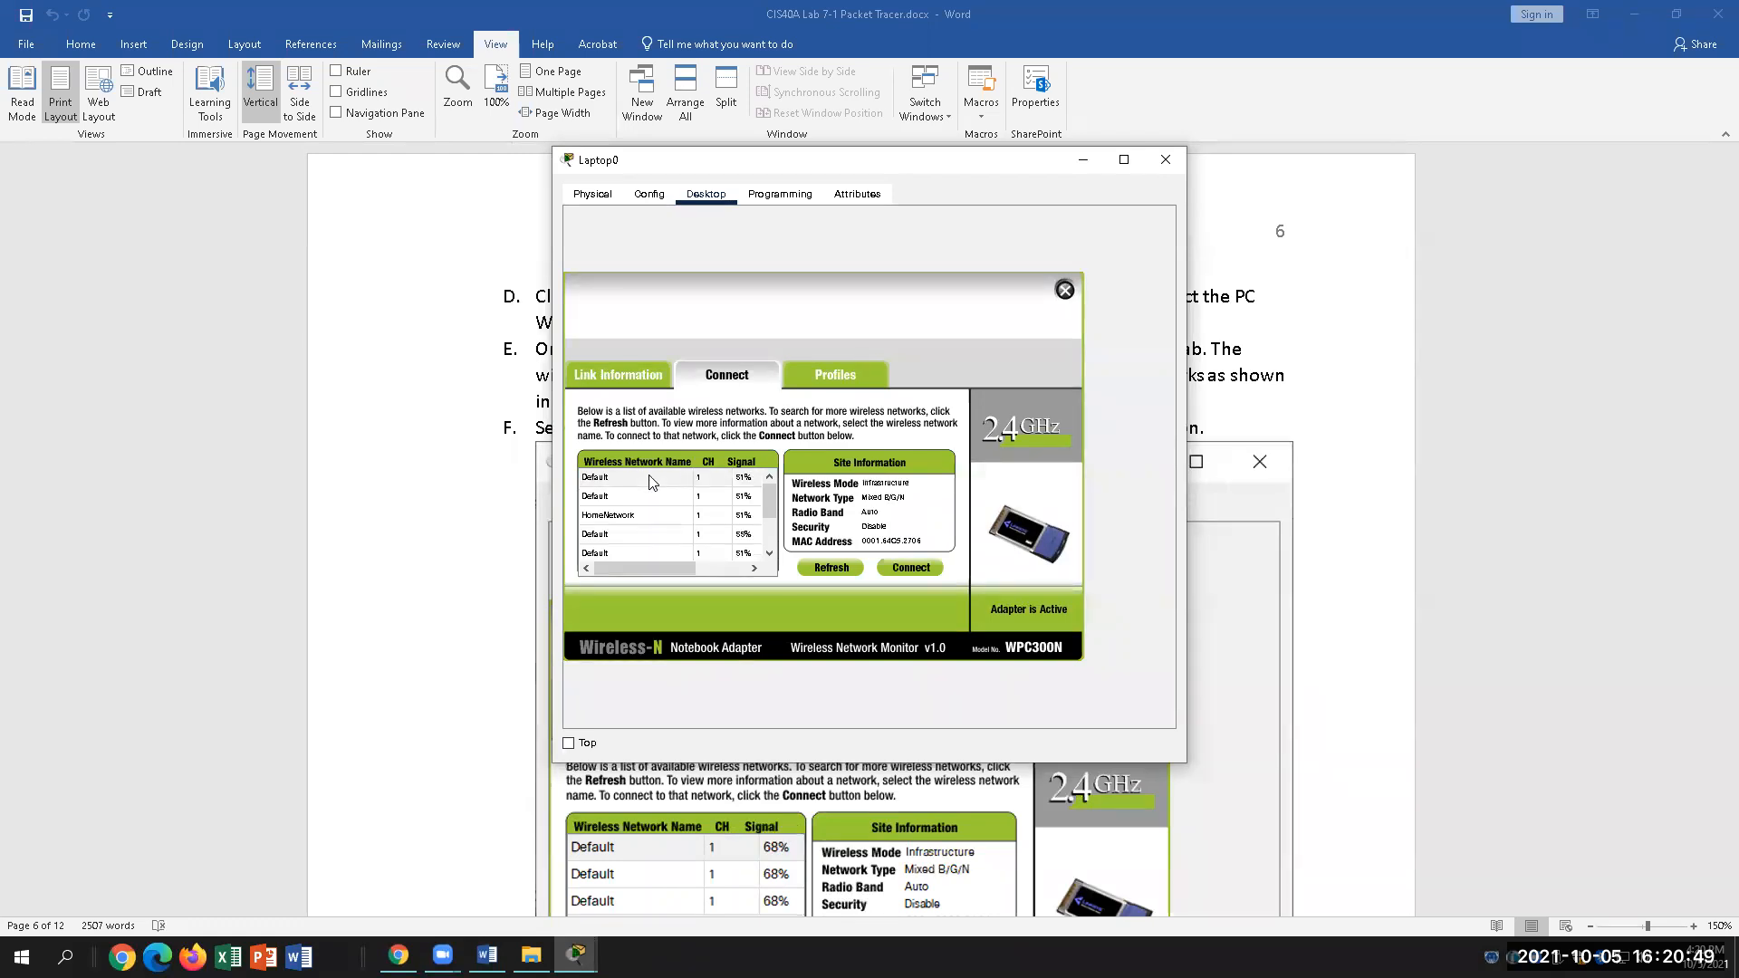
# Step: Select HomeNetwork from the network list, connect Laptop0 to it, and return to Word
pyautogui.scroll(-1, 768, 513)
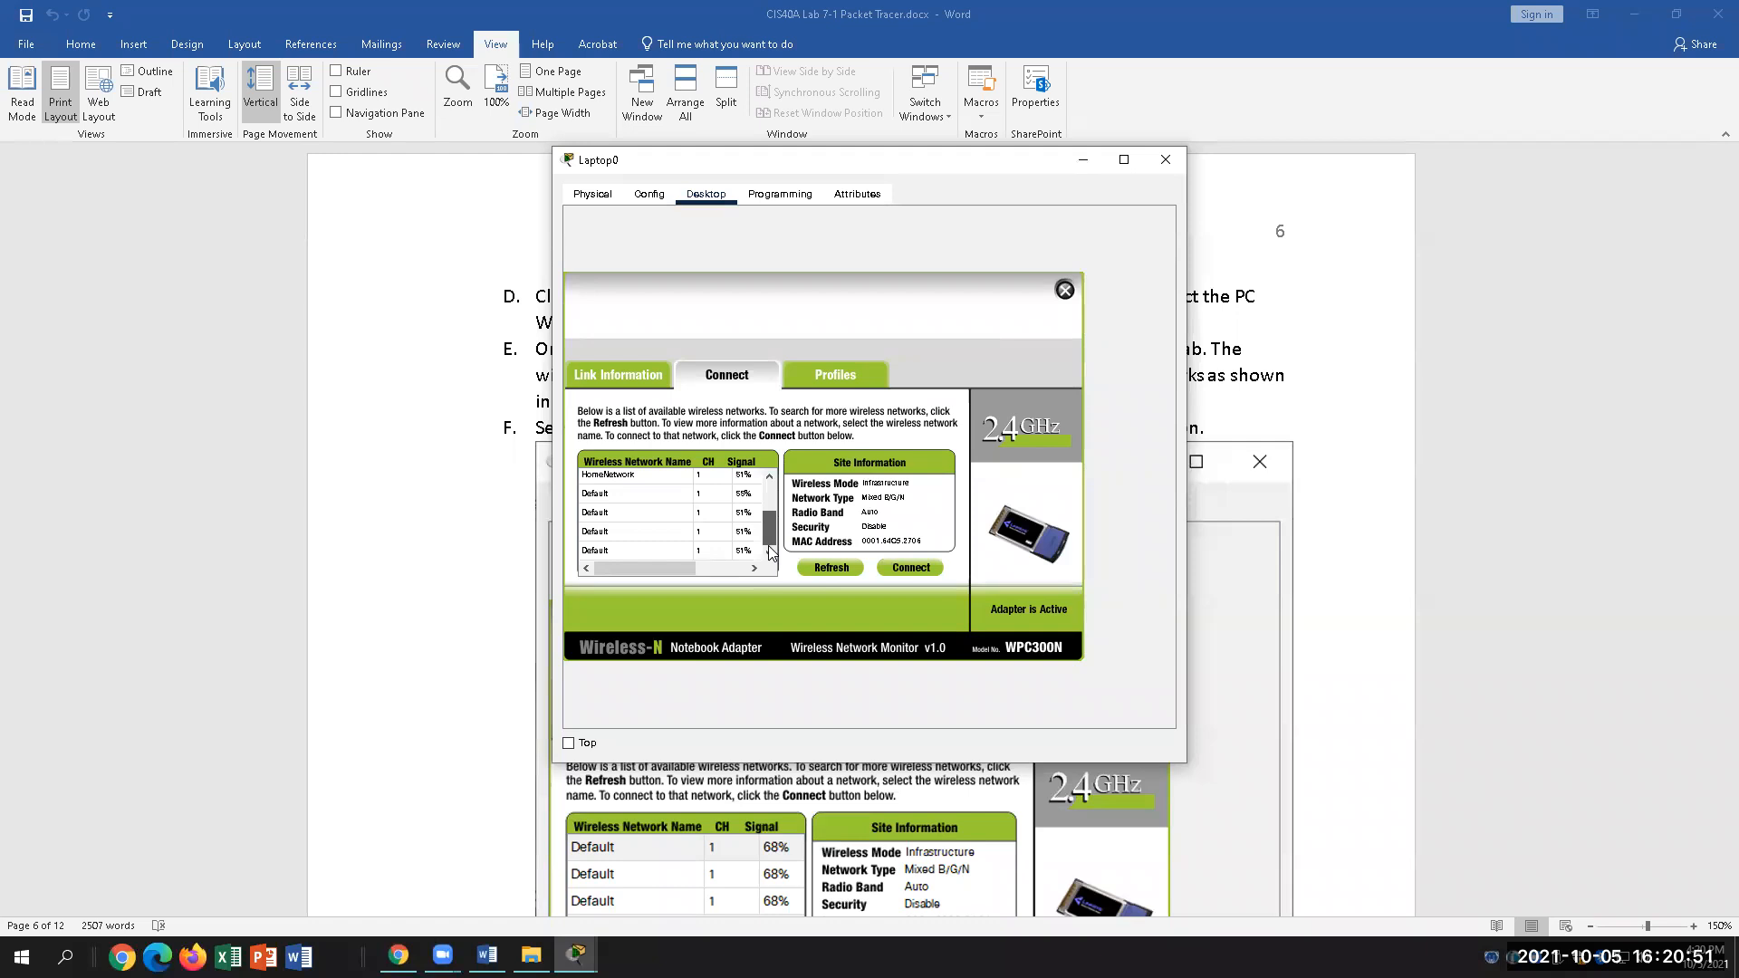
pyautogui.click(656, 478)
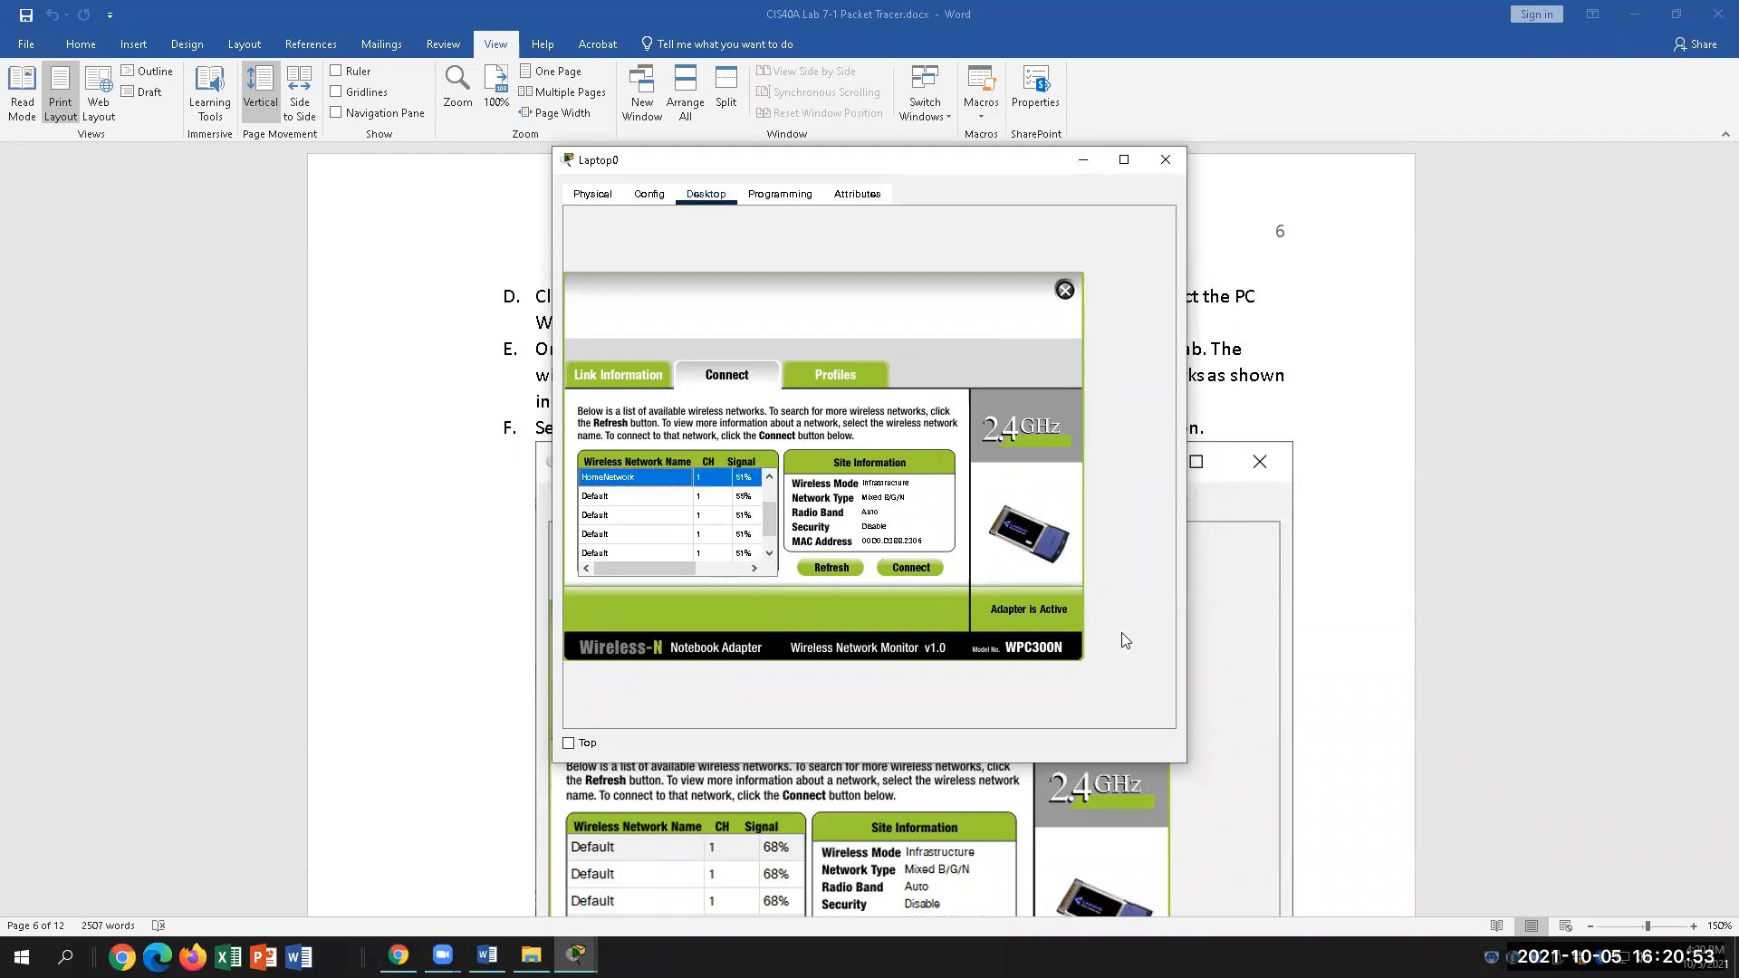
pyautogui.click(925, 567)
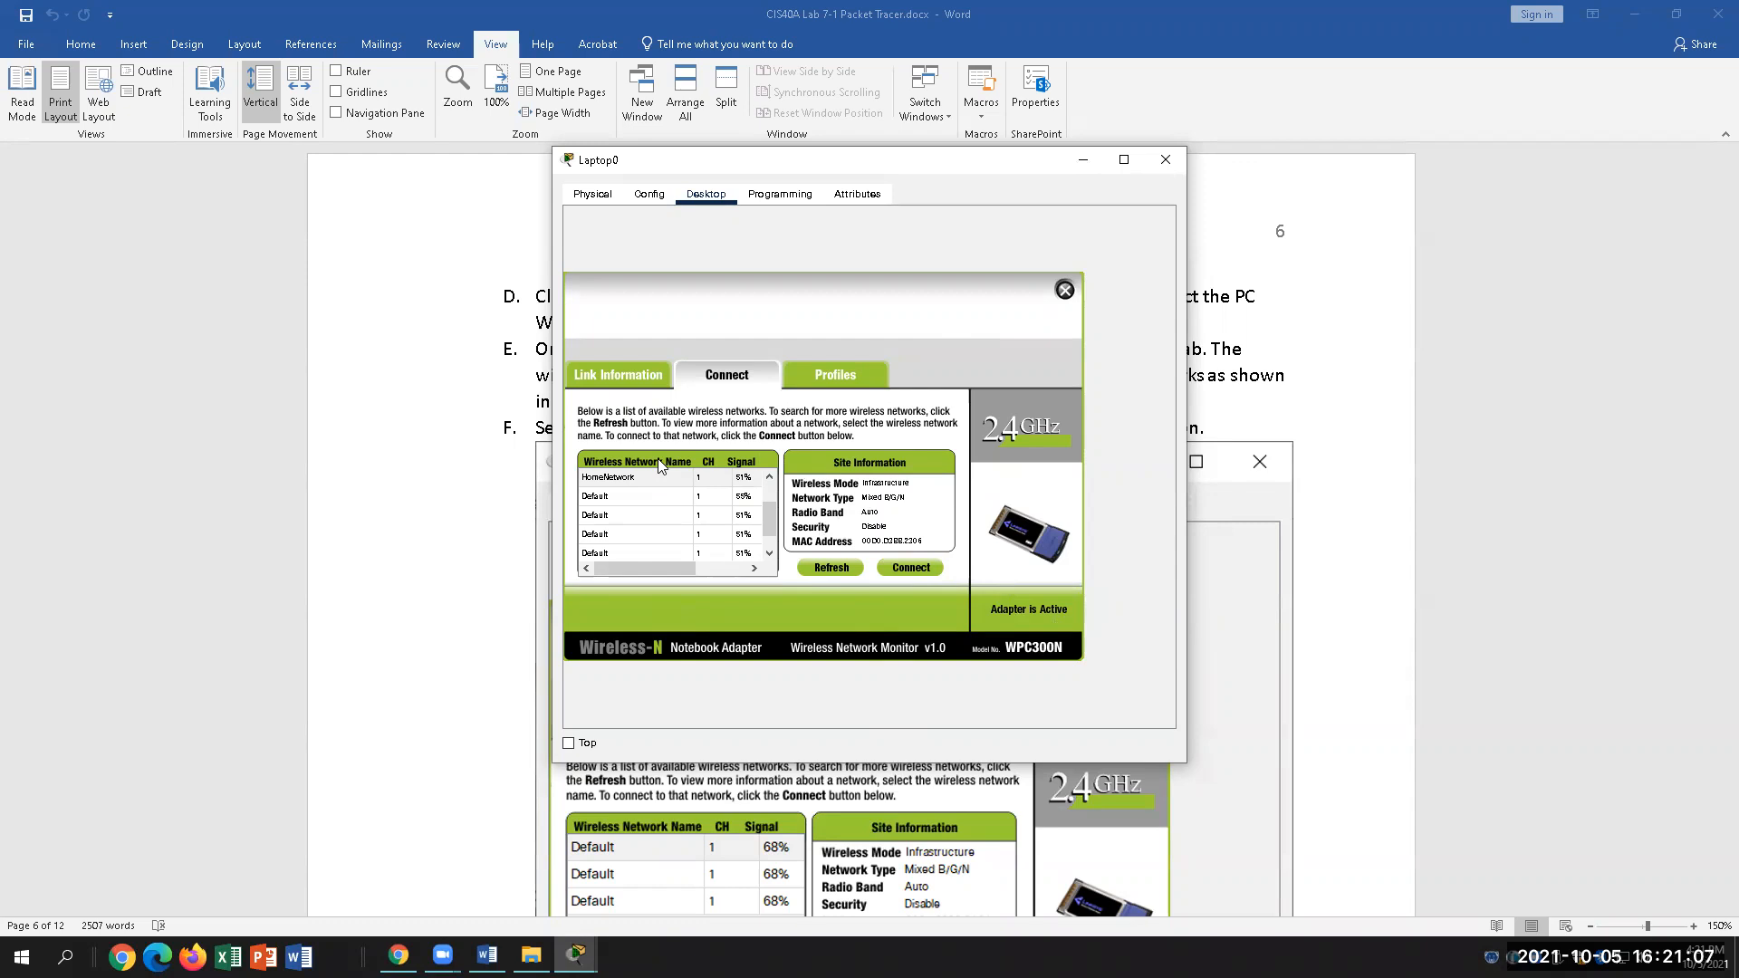
pyautogui.click(486, 956)
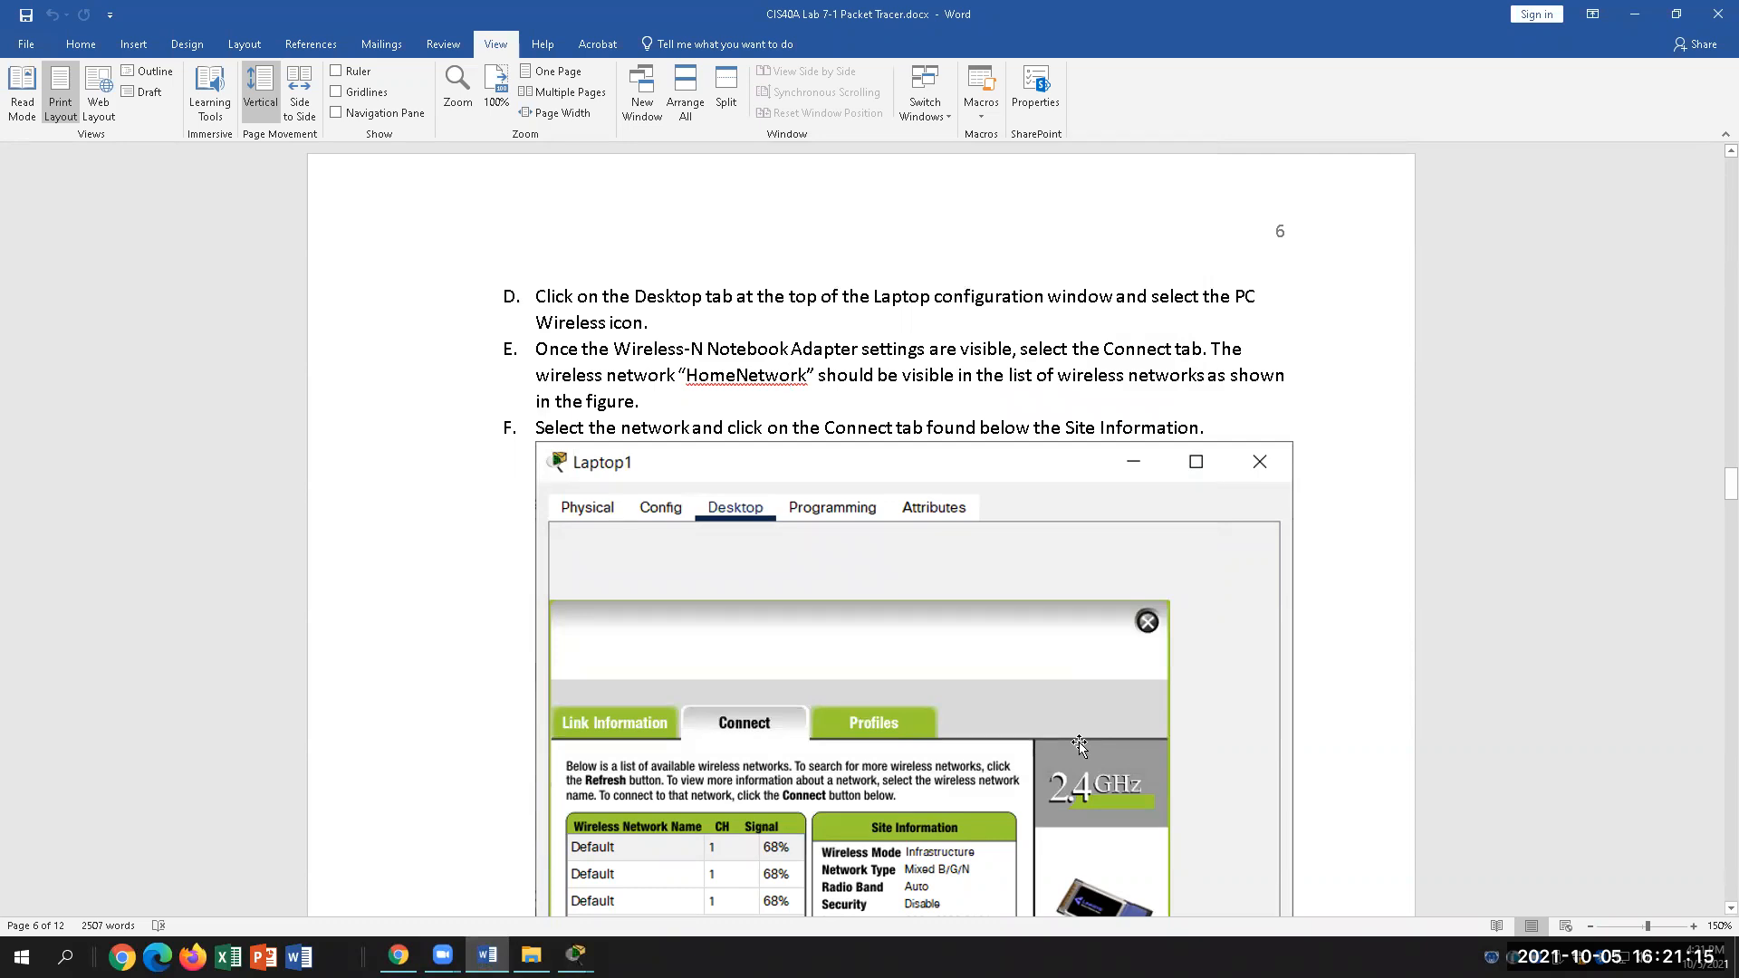
# Step: Scroll the Word lab to step 25 on configuring the wired PC
pyautogui.scroll(-5, 1051, 722)
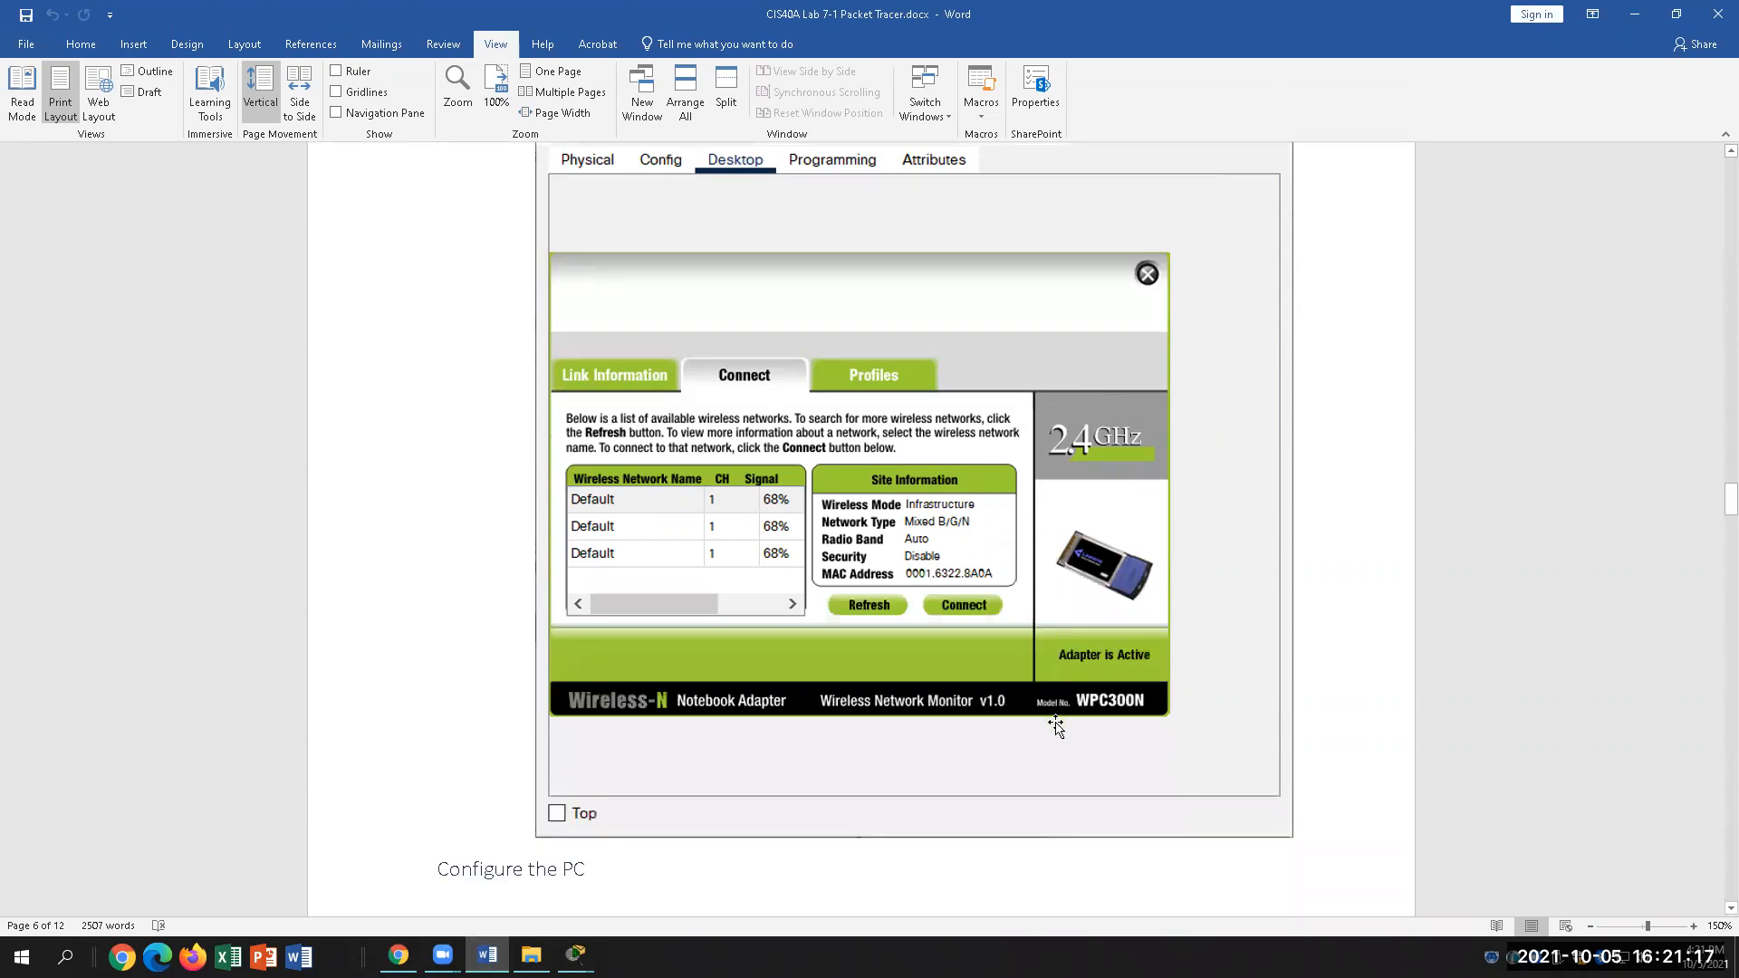
pyautogui.scroll(-2, 881, 714)
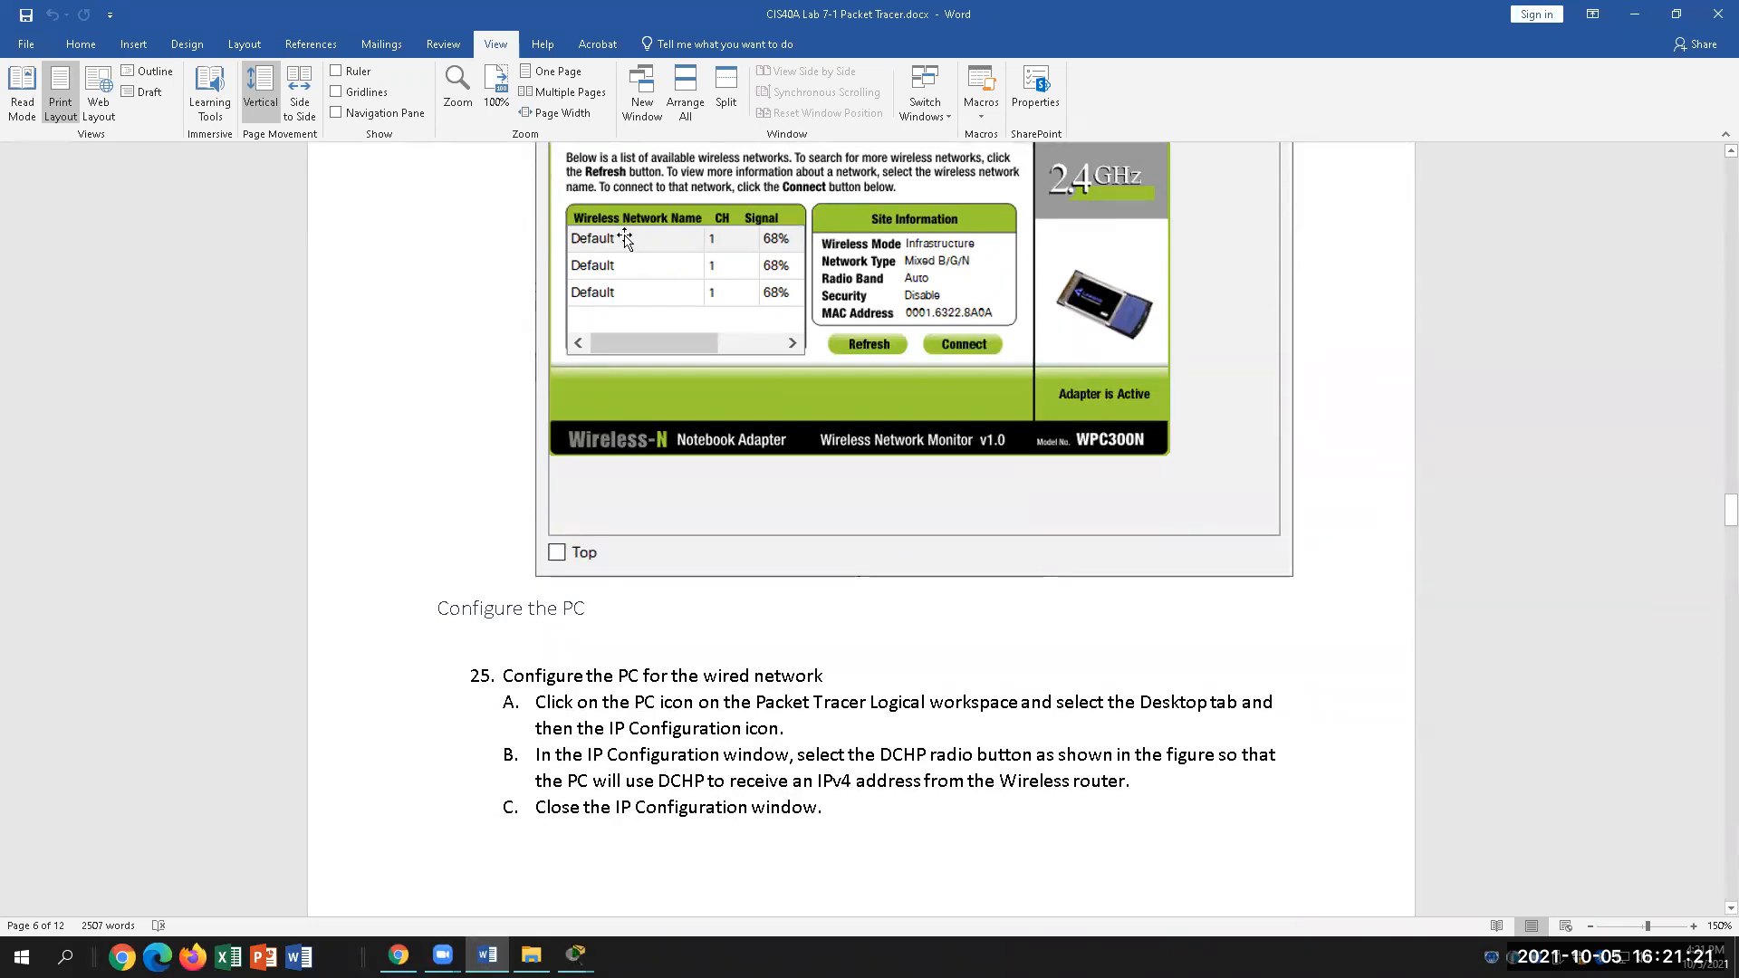
pyautogui.scroll(2, 741, 592)
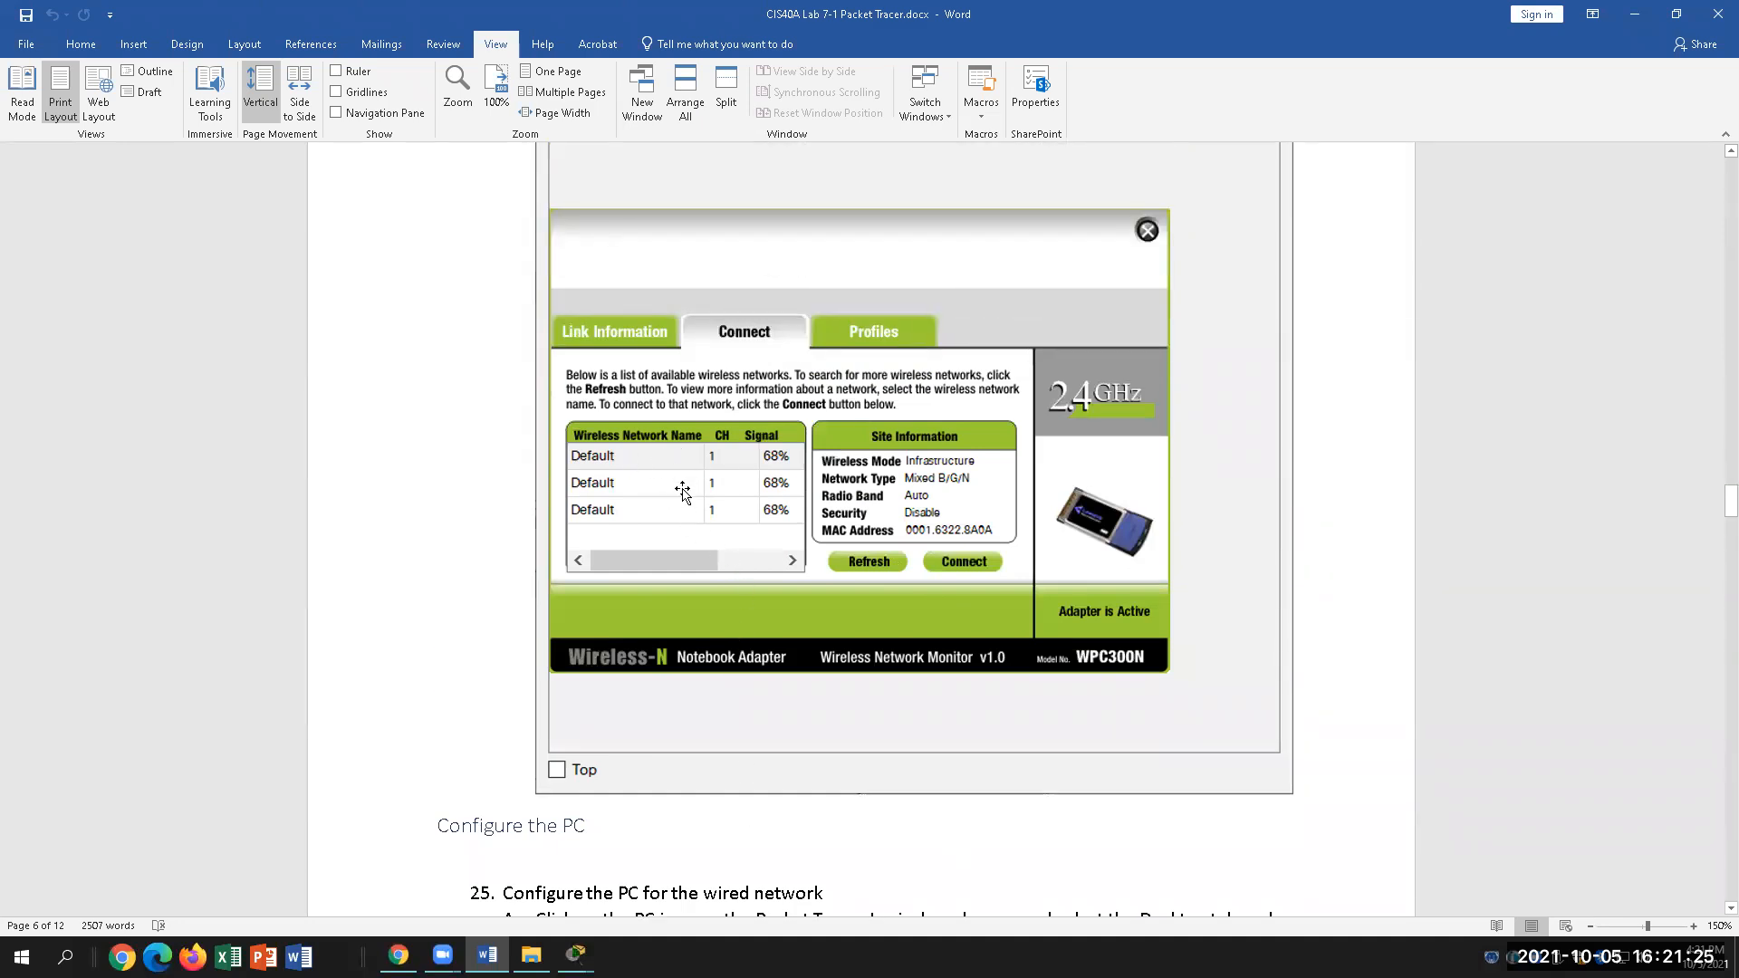
pyautogui.scroll(-1, 775, 779)
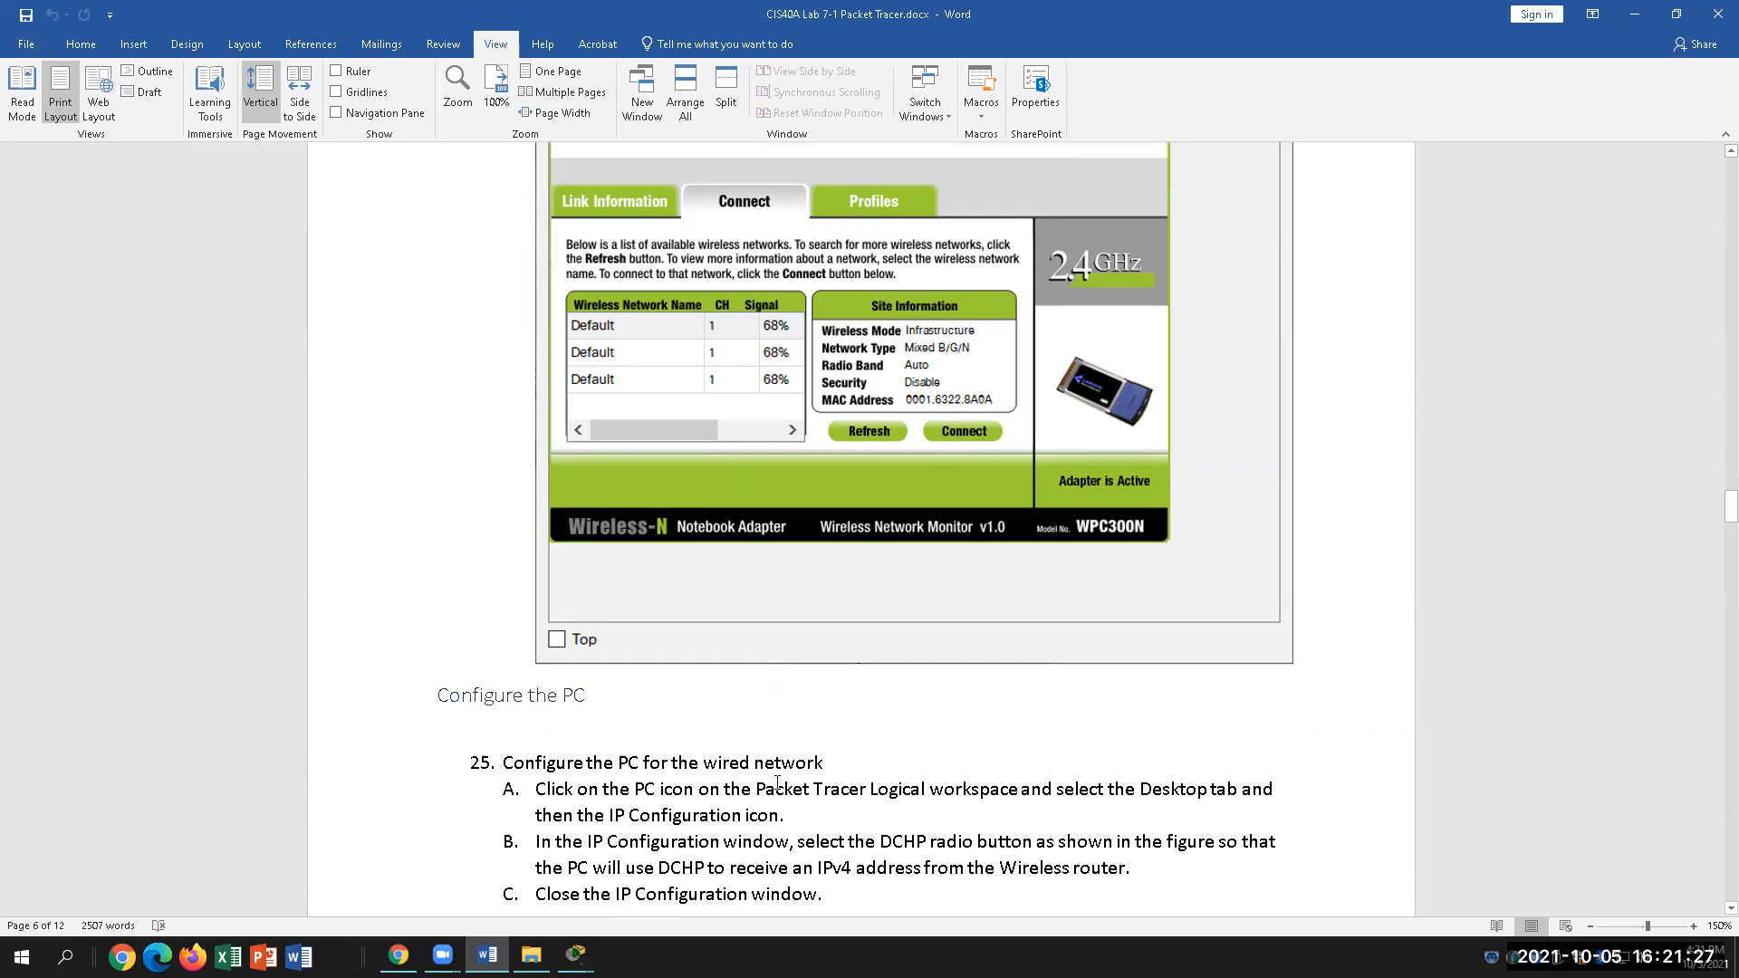
pyautogui.scroll(3, 778, 782)
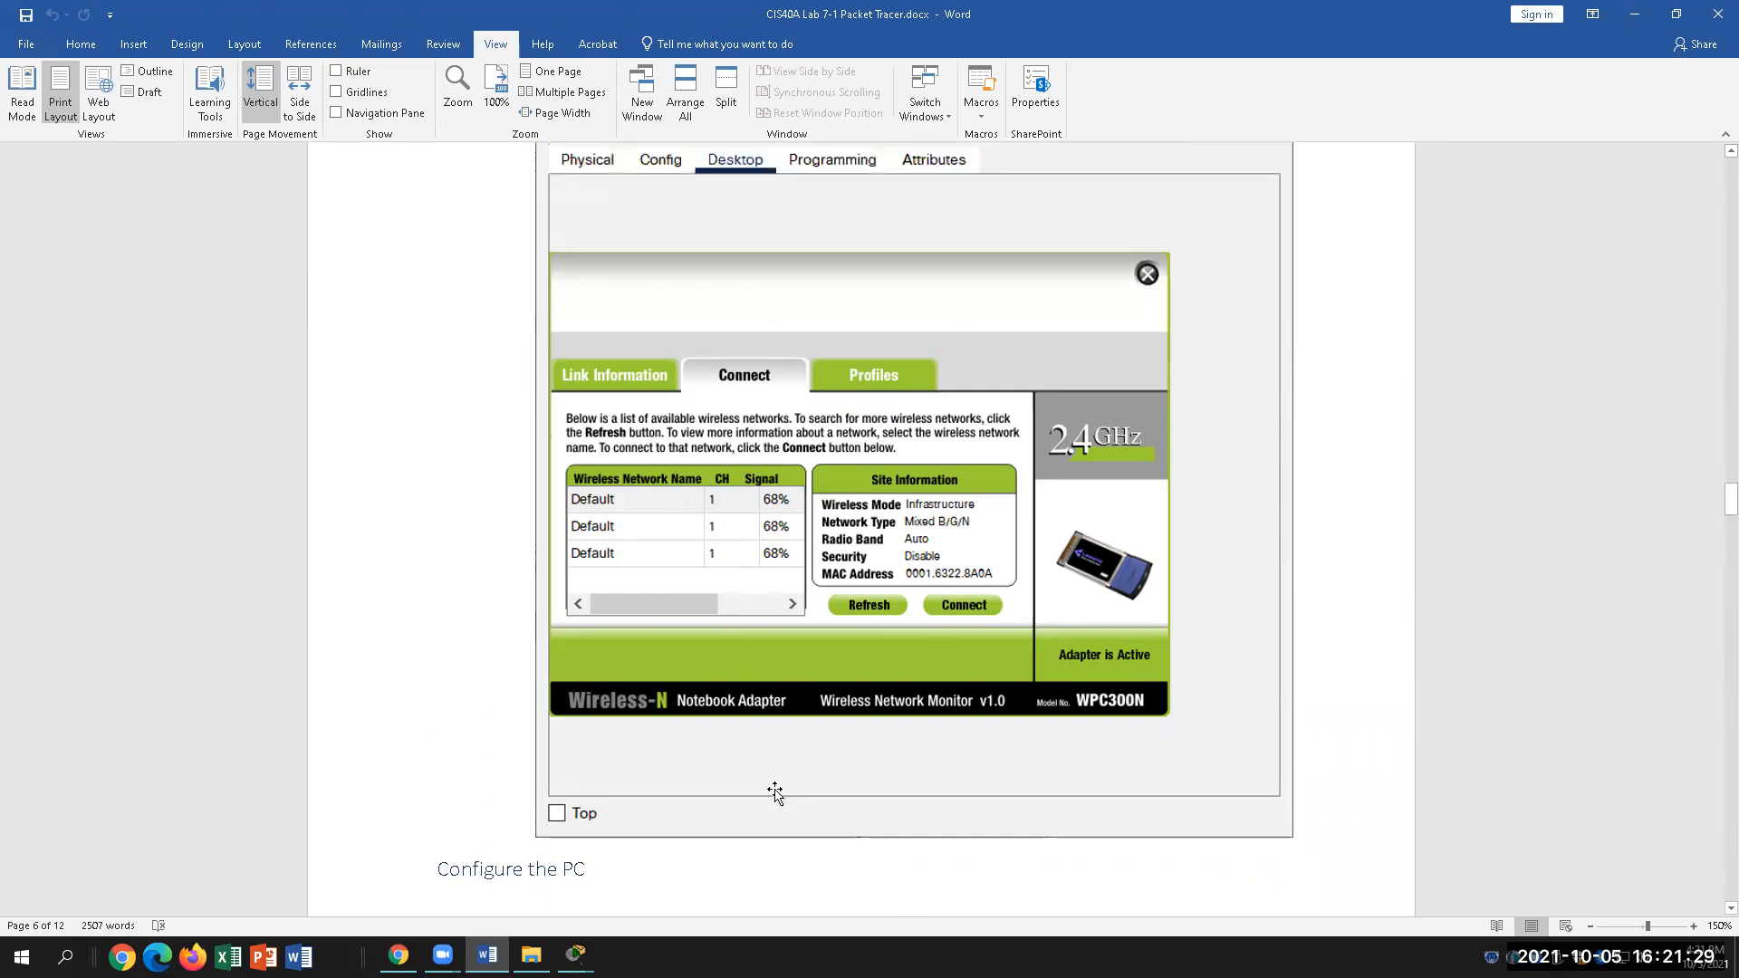
# Step: Close Laptop0's configuration window and return to the topology showing its wireless link
pyautogui.click(575, 955)
pyautogui.click(664, 881)
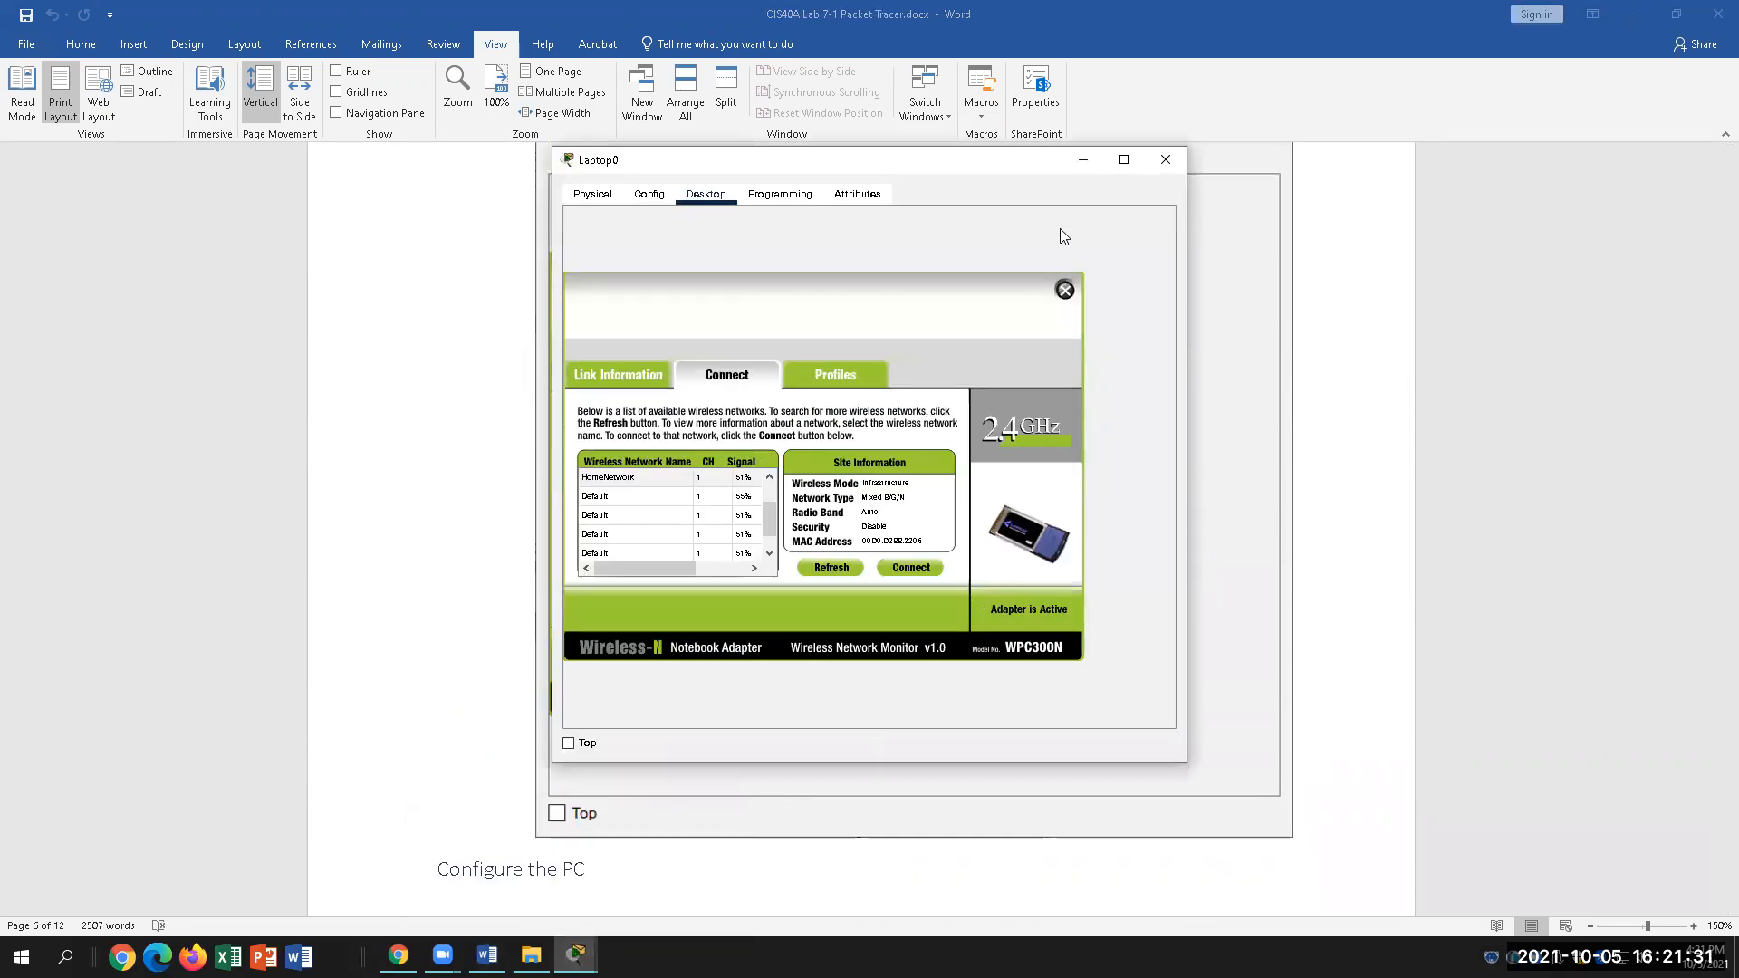
pyautogui.click(1165, 160)
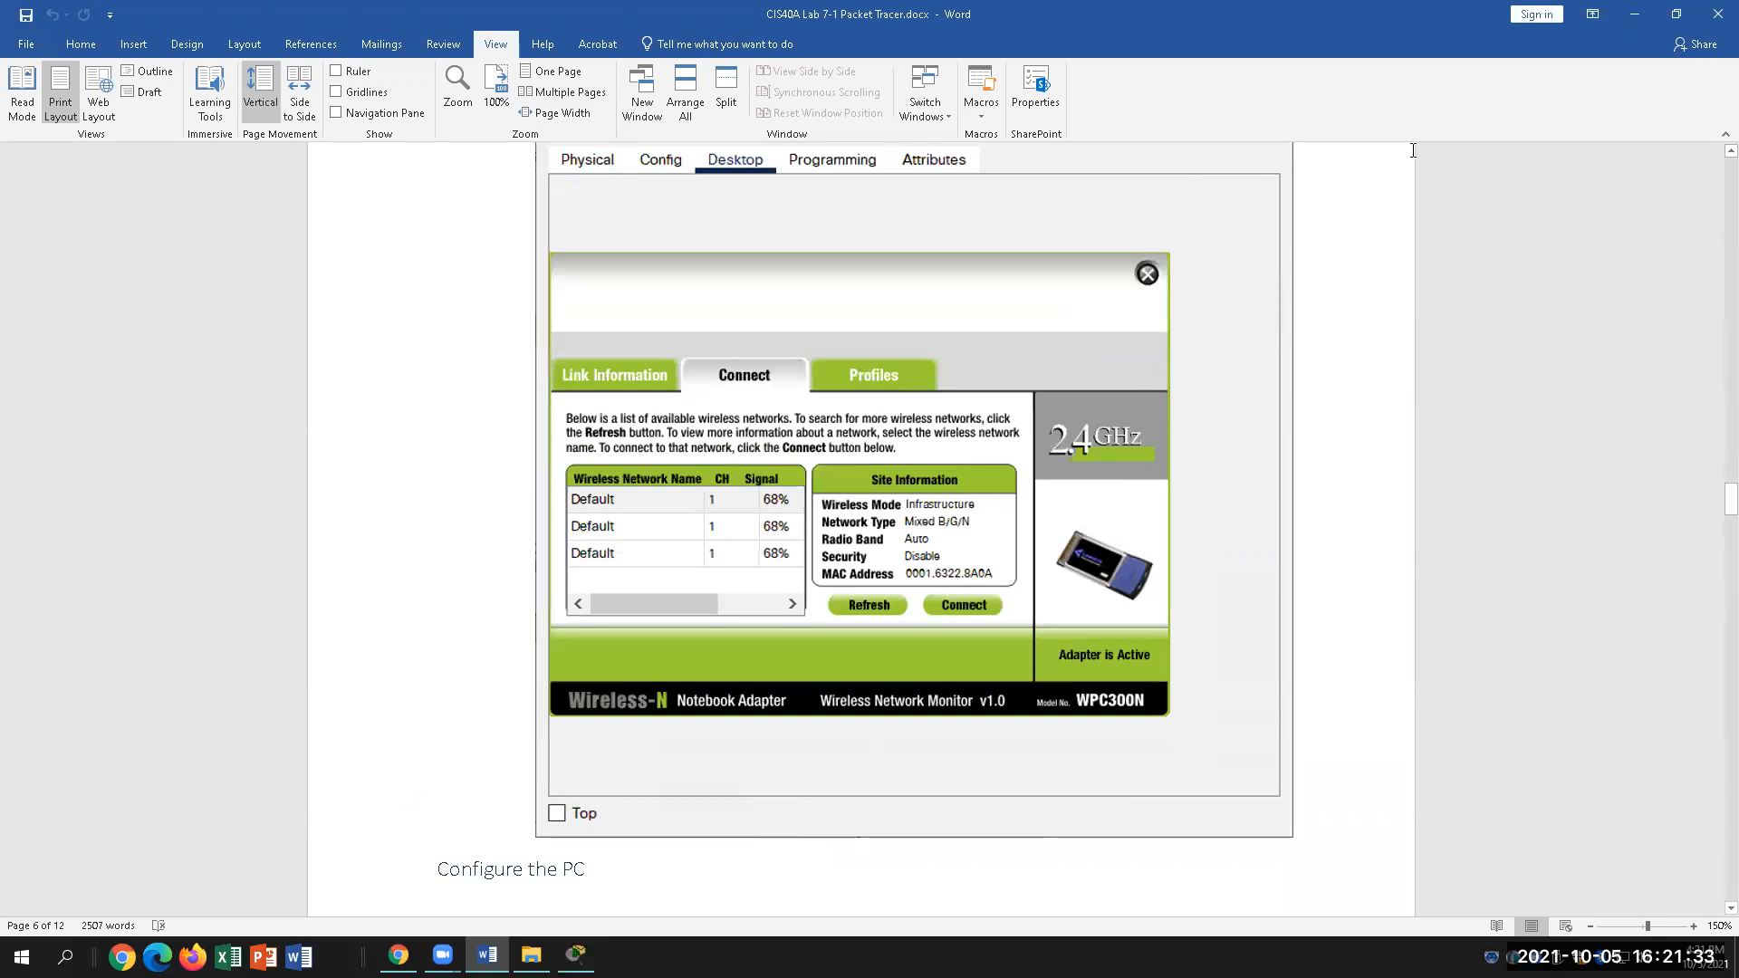
pyautogui.scroll(1, 1112, 467)
pyautogui.click(576, 955)
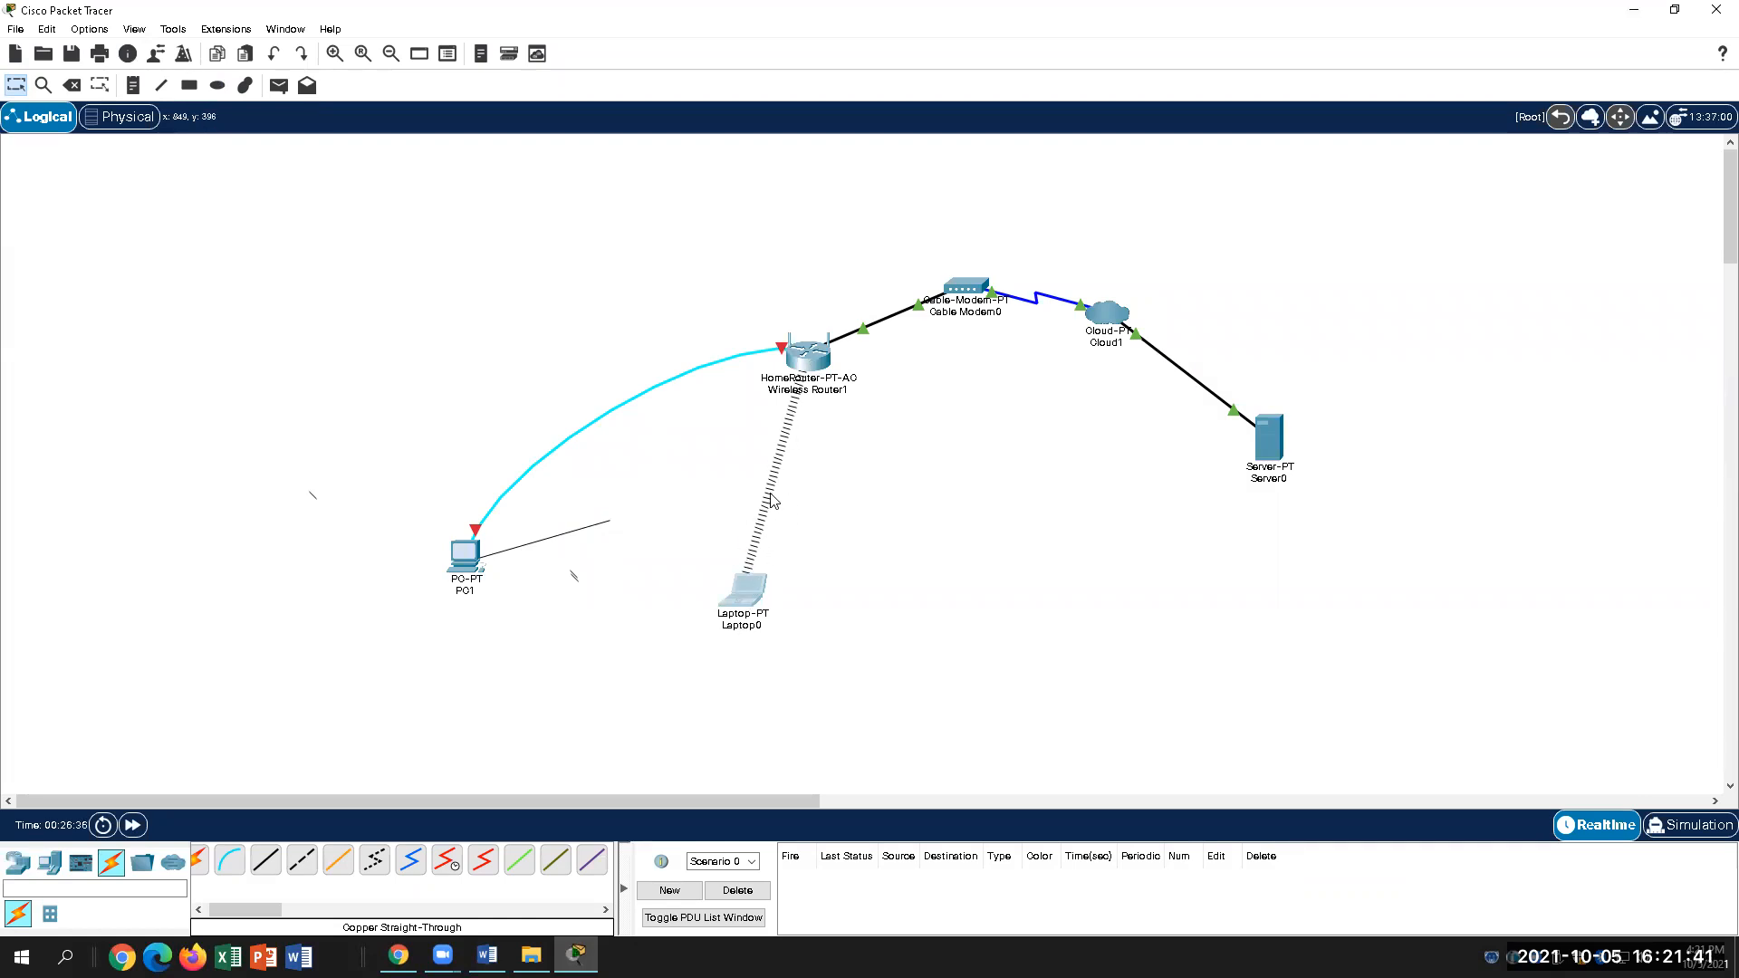
pyautogui.click(462, 555)
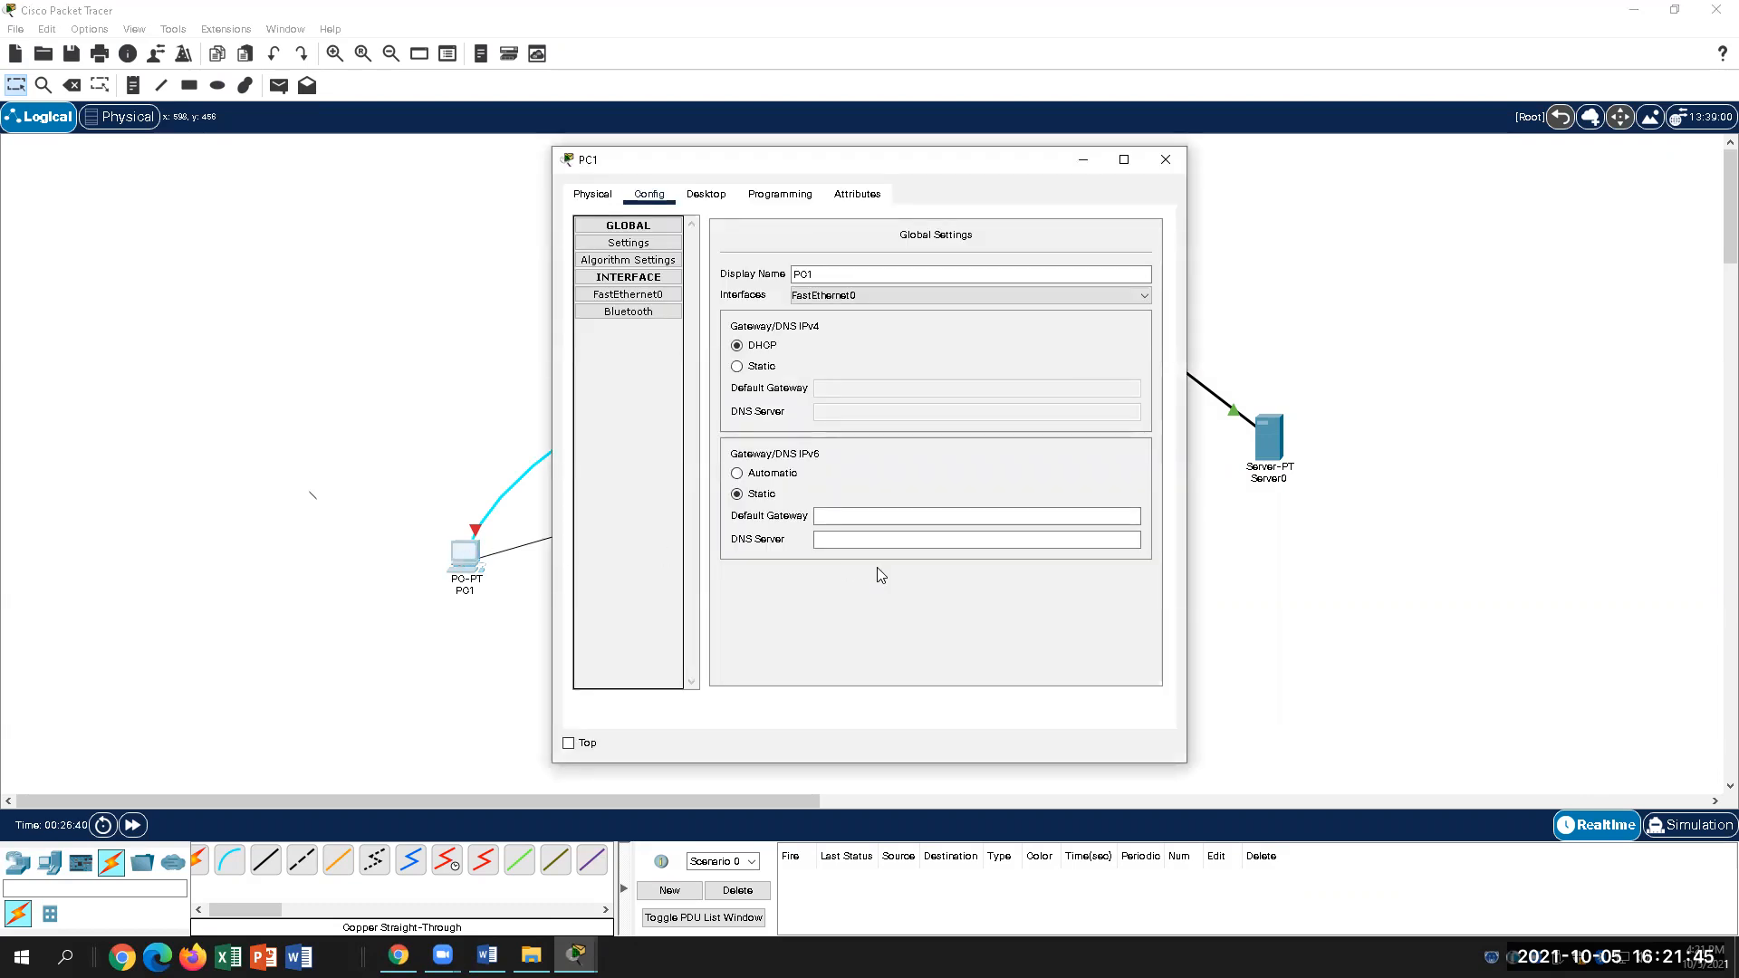
pyautogui.hotkey('alt', 'Tab')
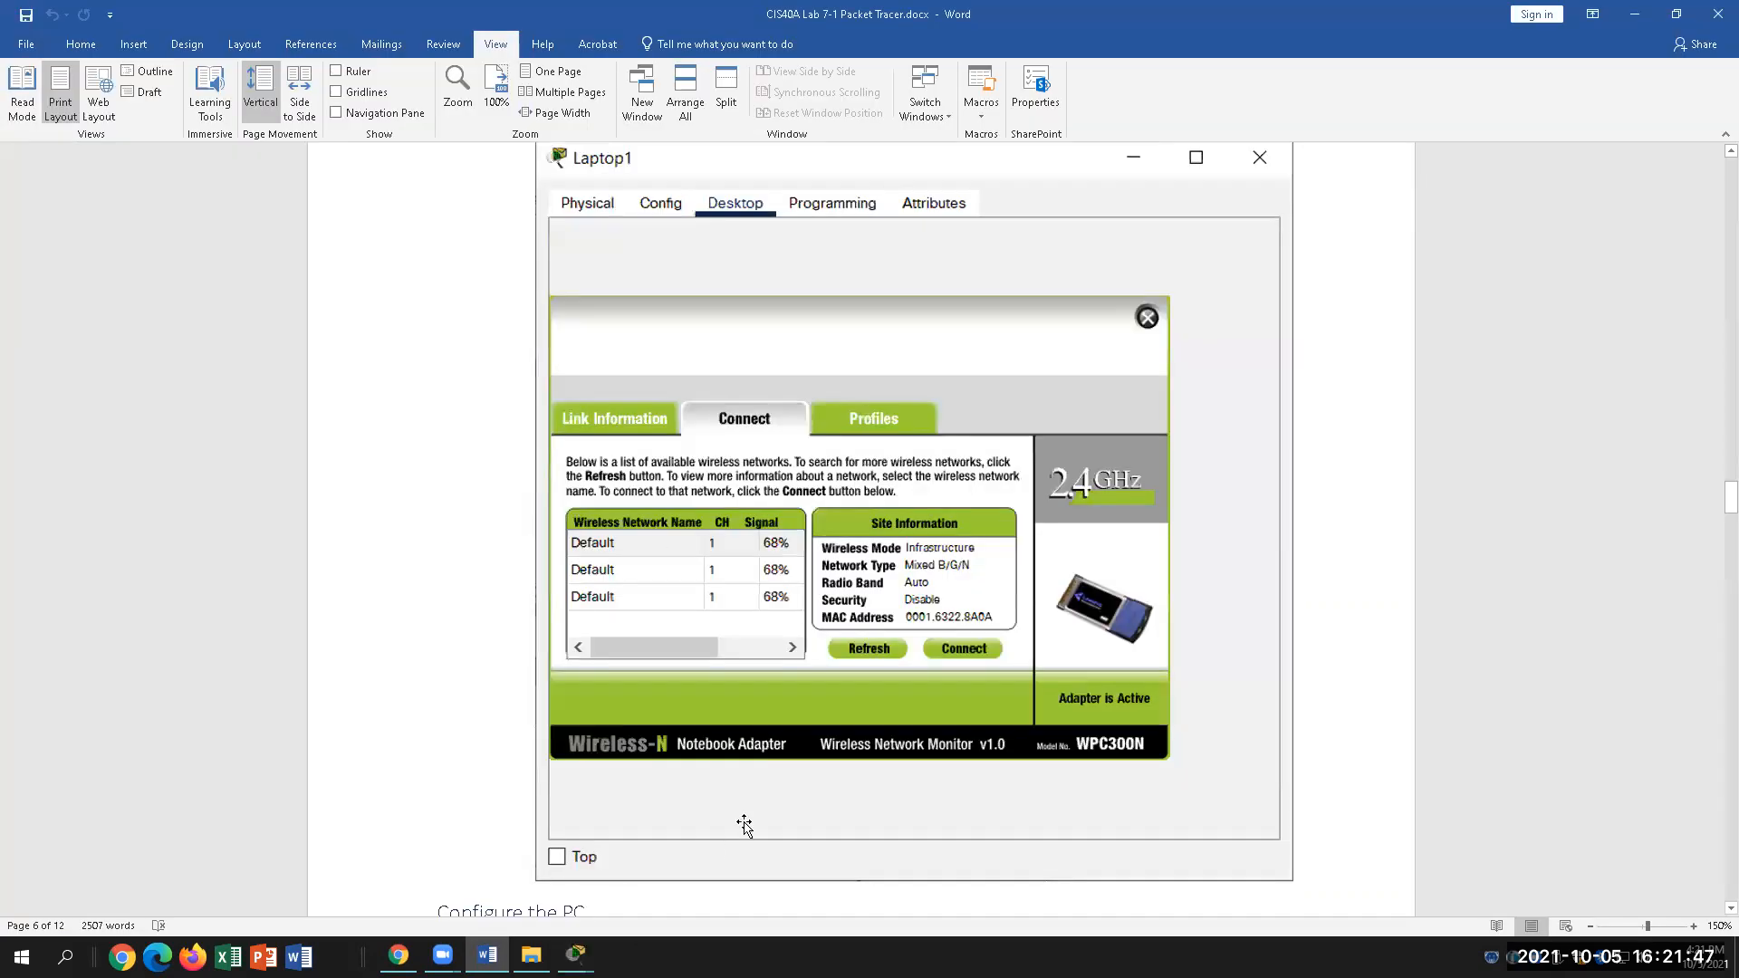
pyautogui.scroll(-1, 765, 801)
pyautogui.scroll(-4, 764, 801)
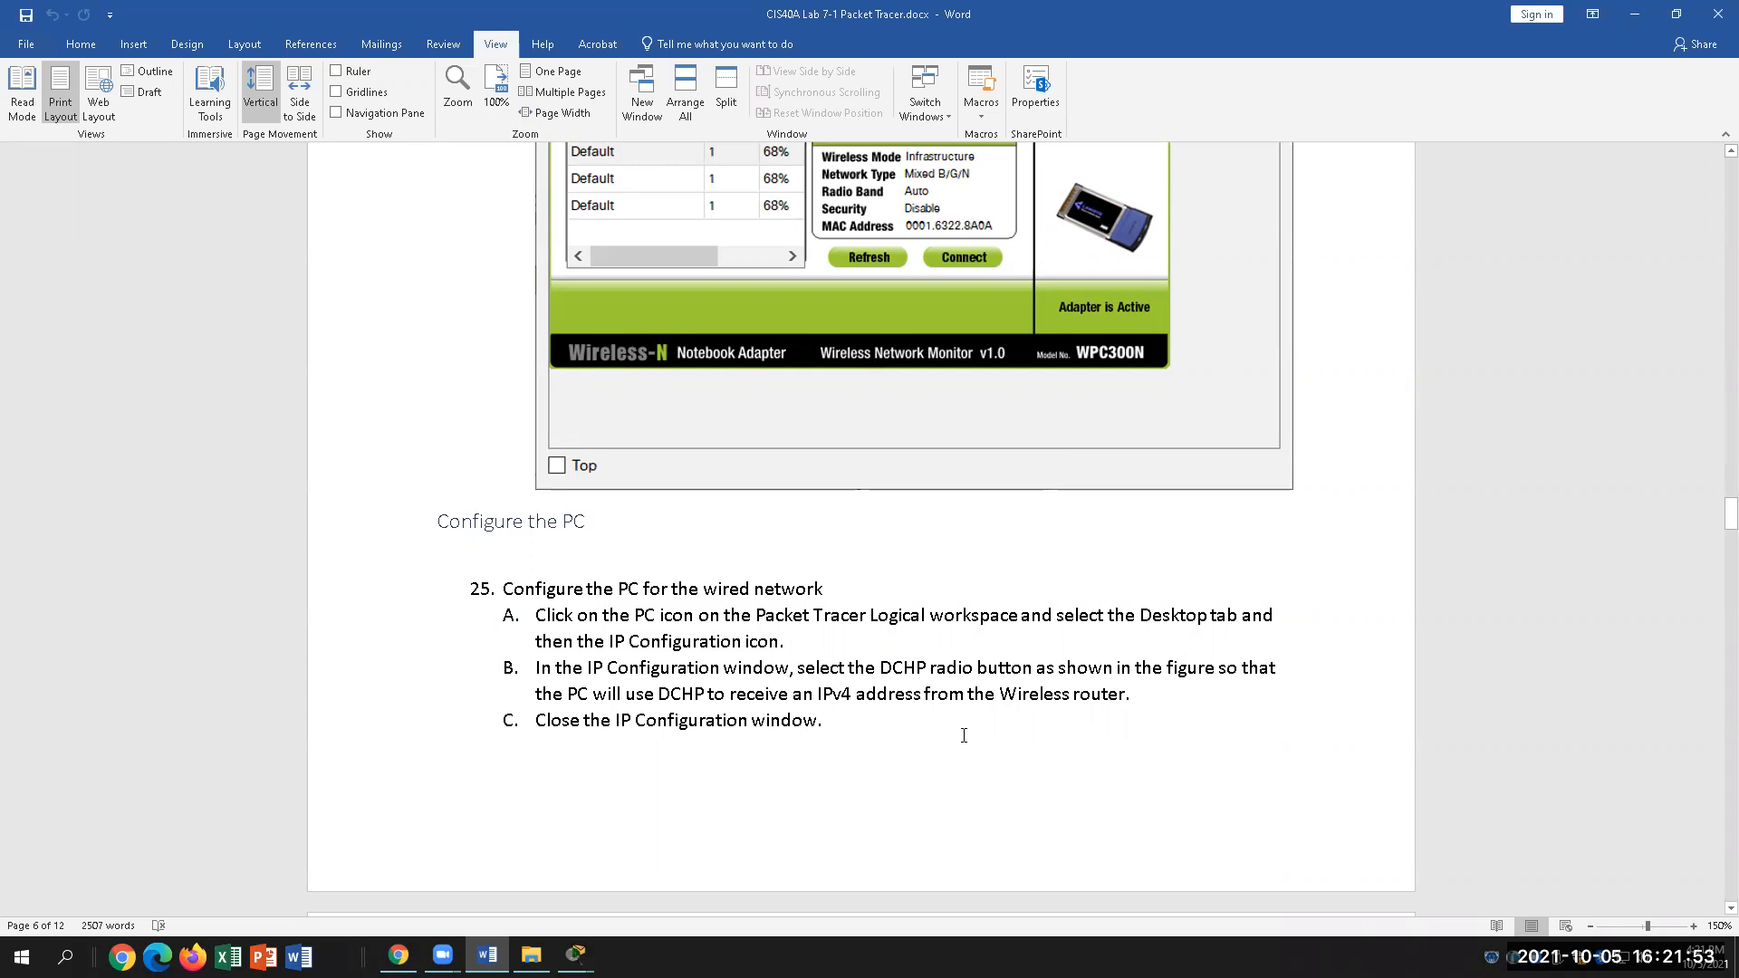
pyautogui.doubleClick(1145, 615)
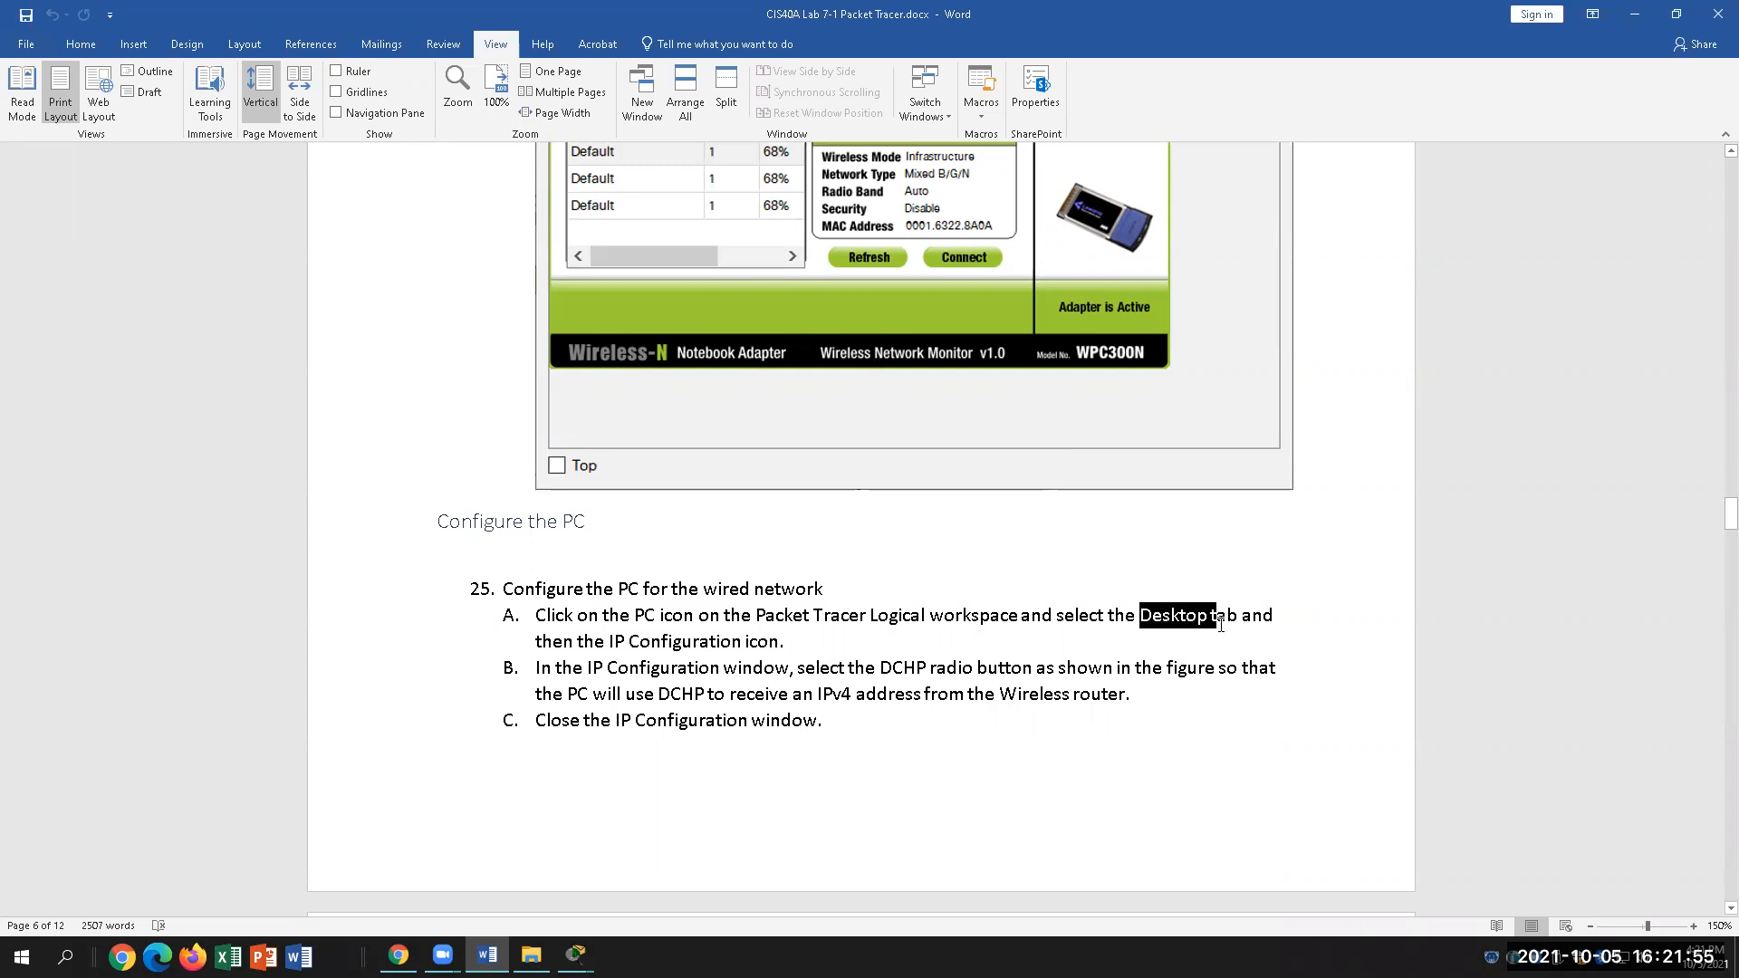
pyautogui.click(807, 642)
pyautogui.moveTo(607, 642); pyautogui.dragTo(736, 639)
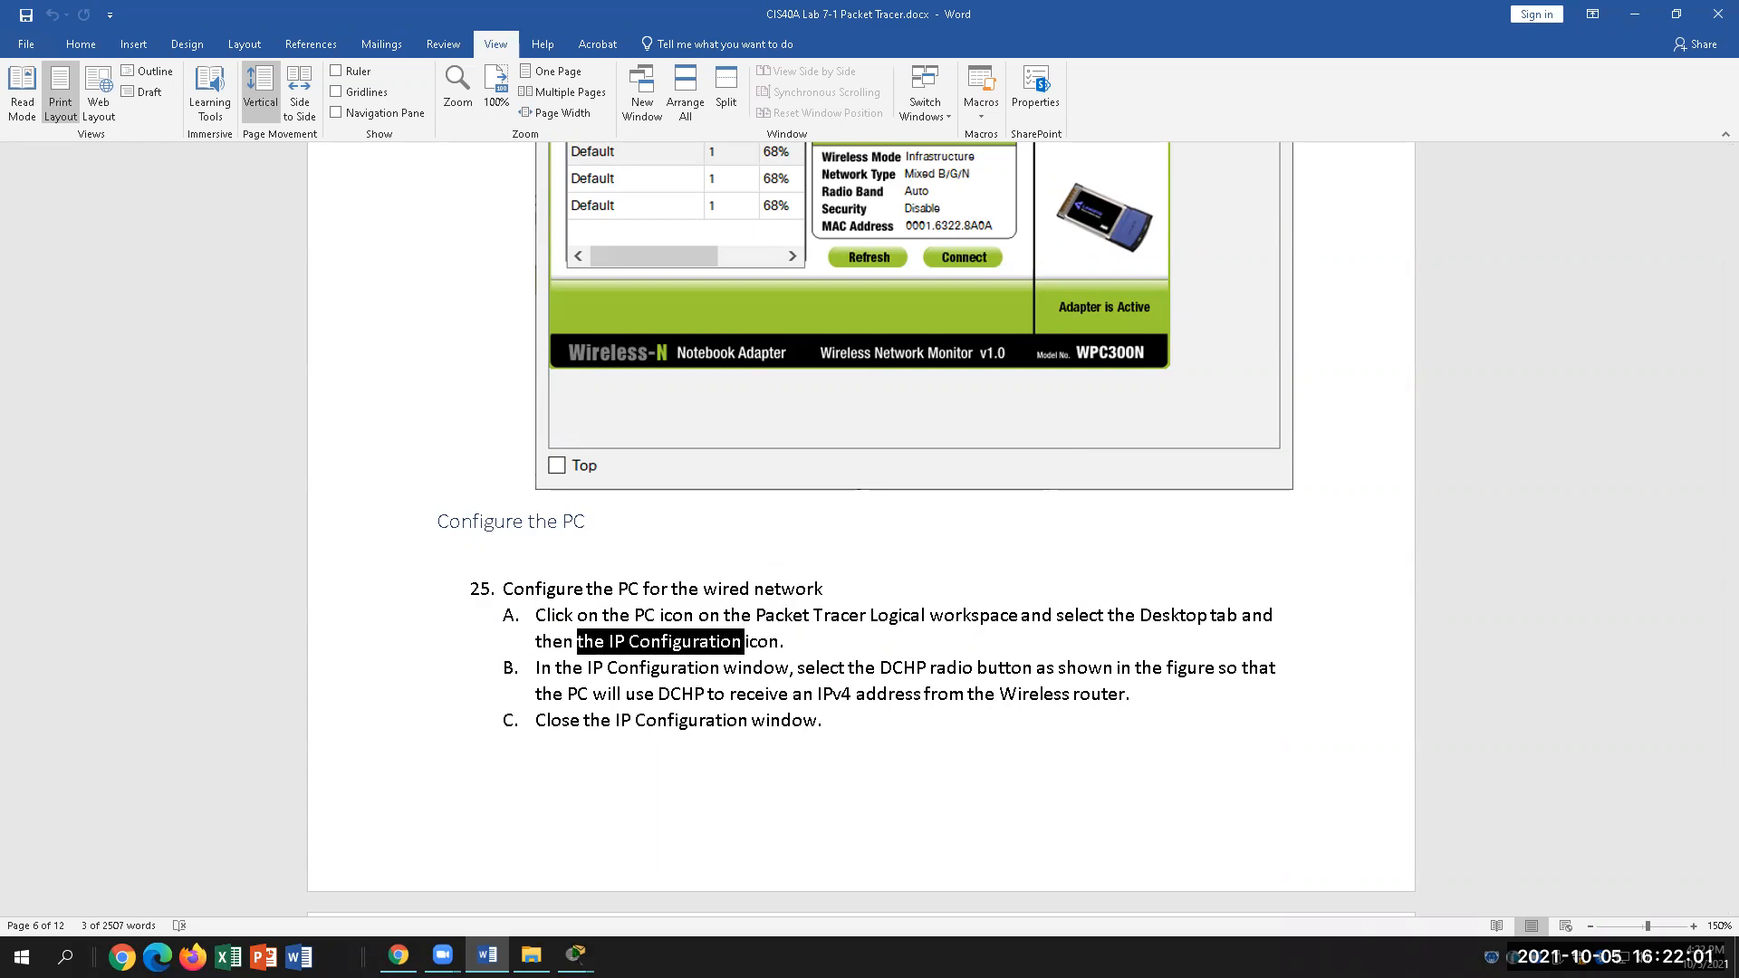
pyautogui.moveTo(891, 668); pyautogui.dragTo(625, 694)
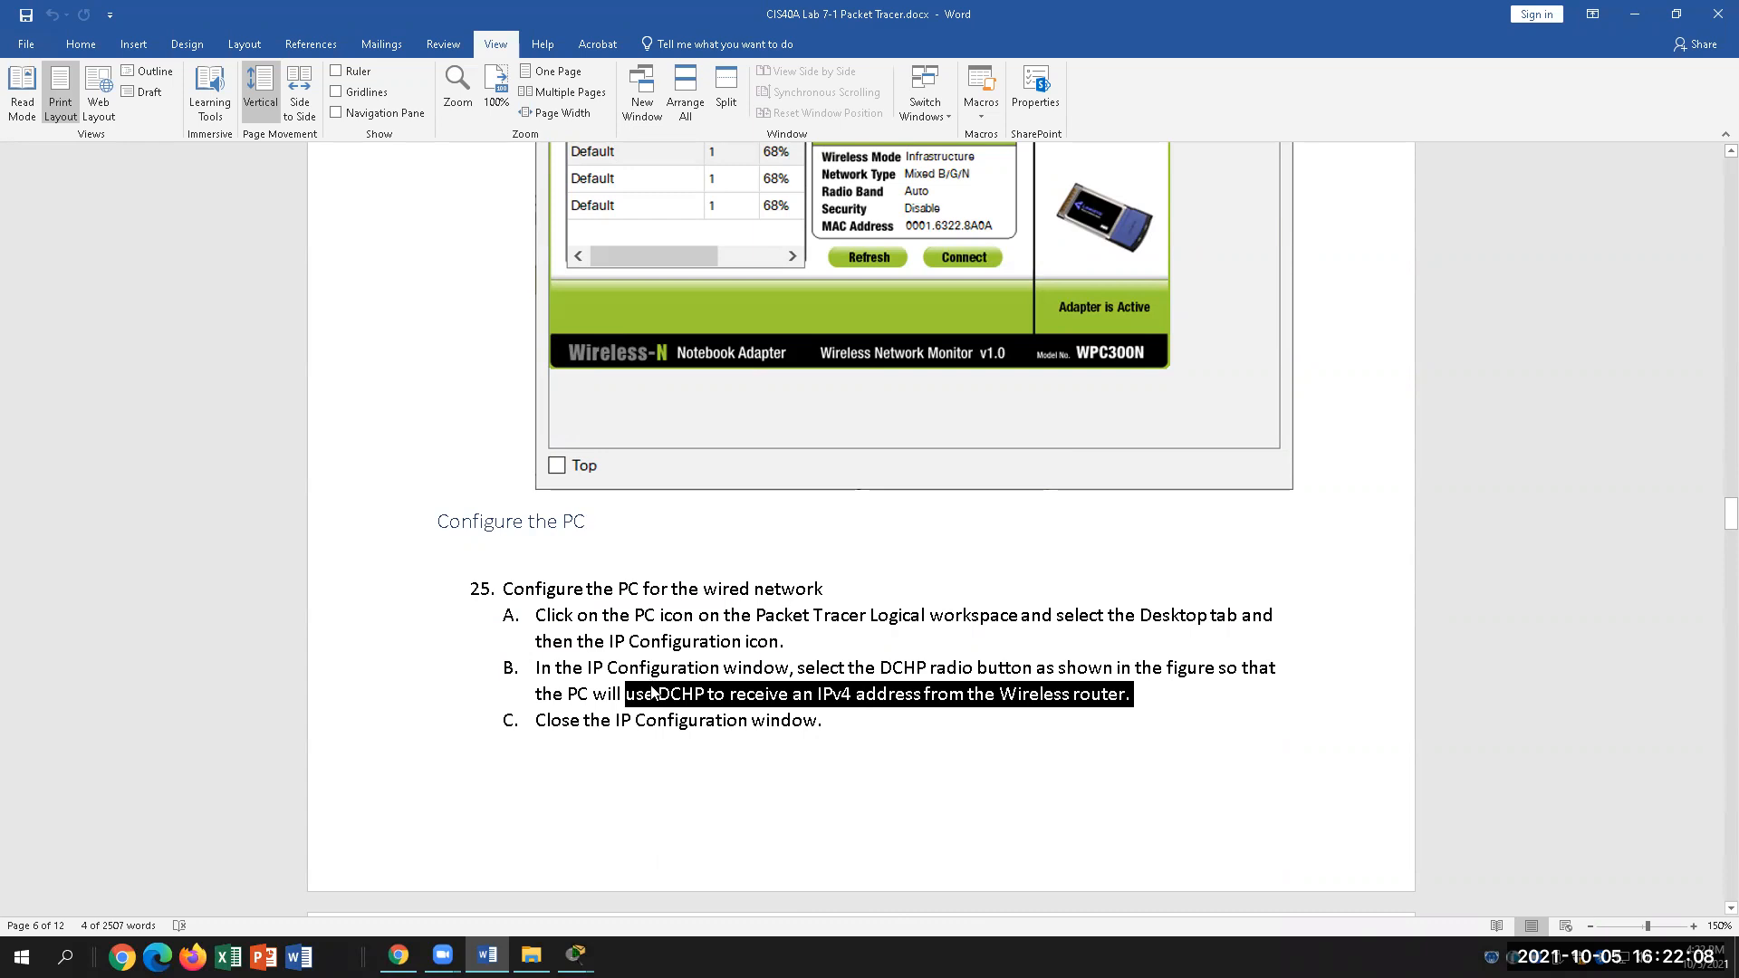
pyautogui.click(879, 728)
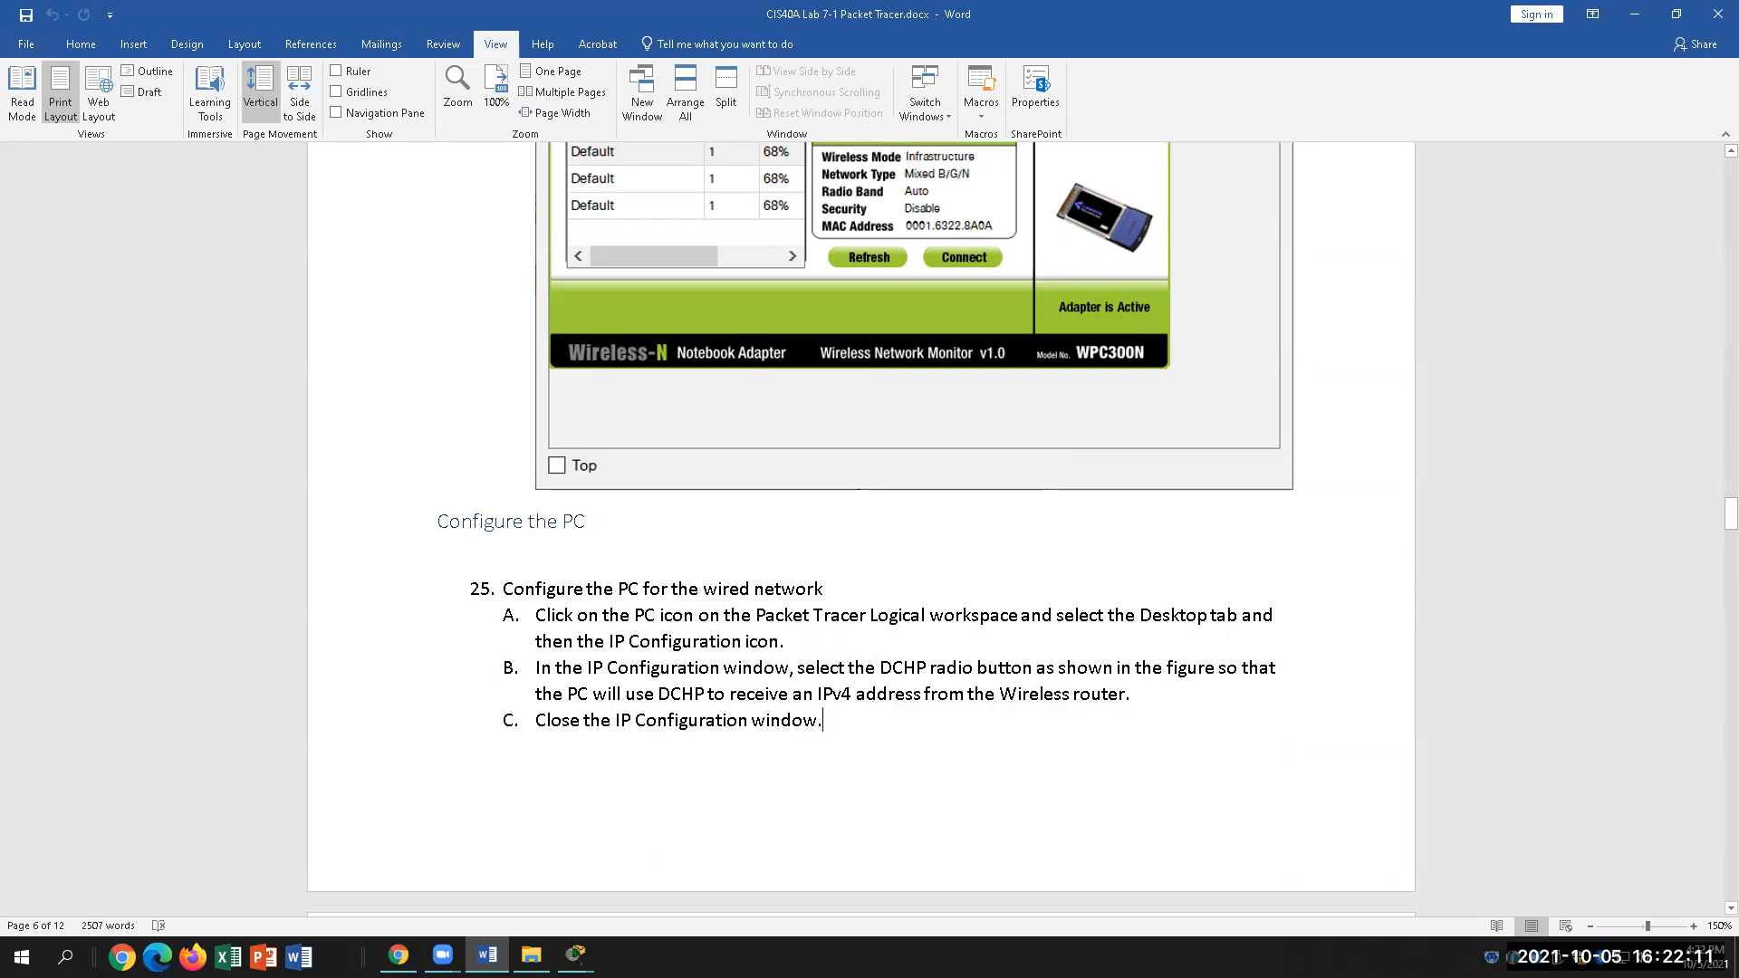
pyautogui.moveTo(576, 955)
pyautogui.click(710, 911)
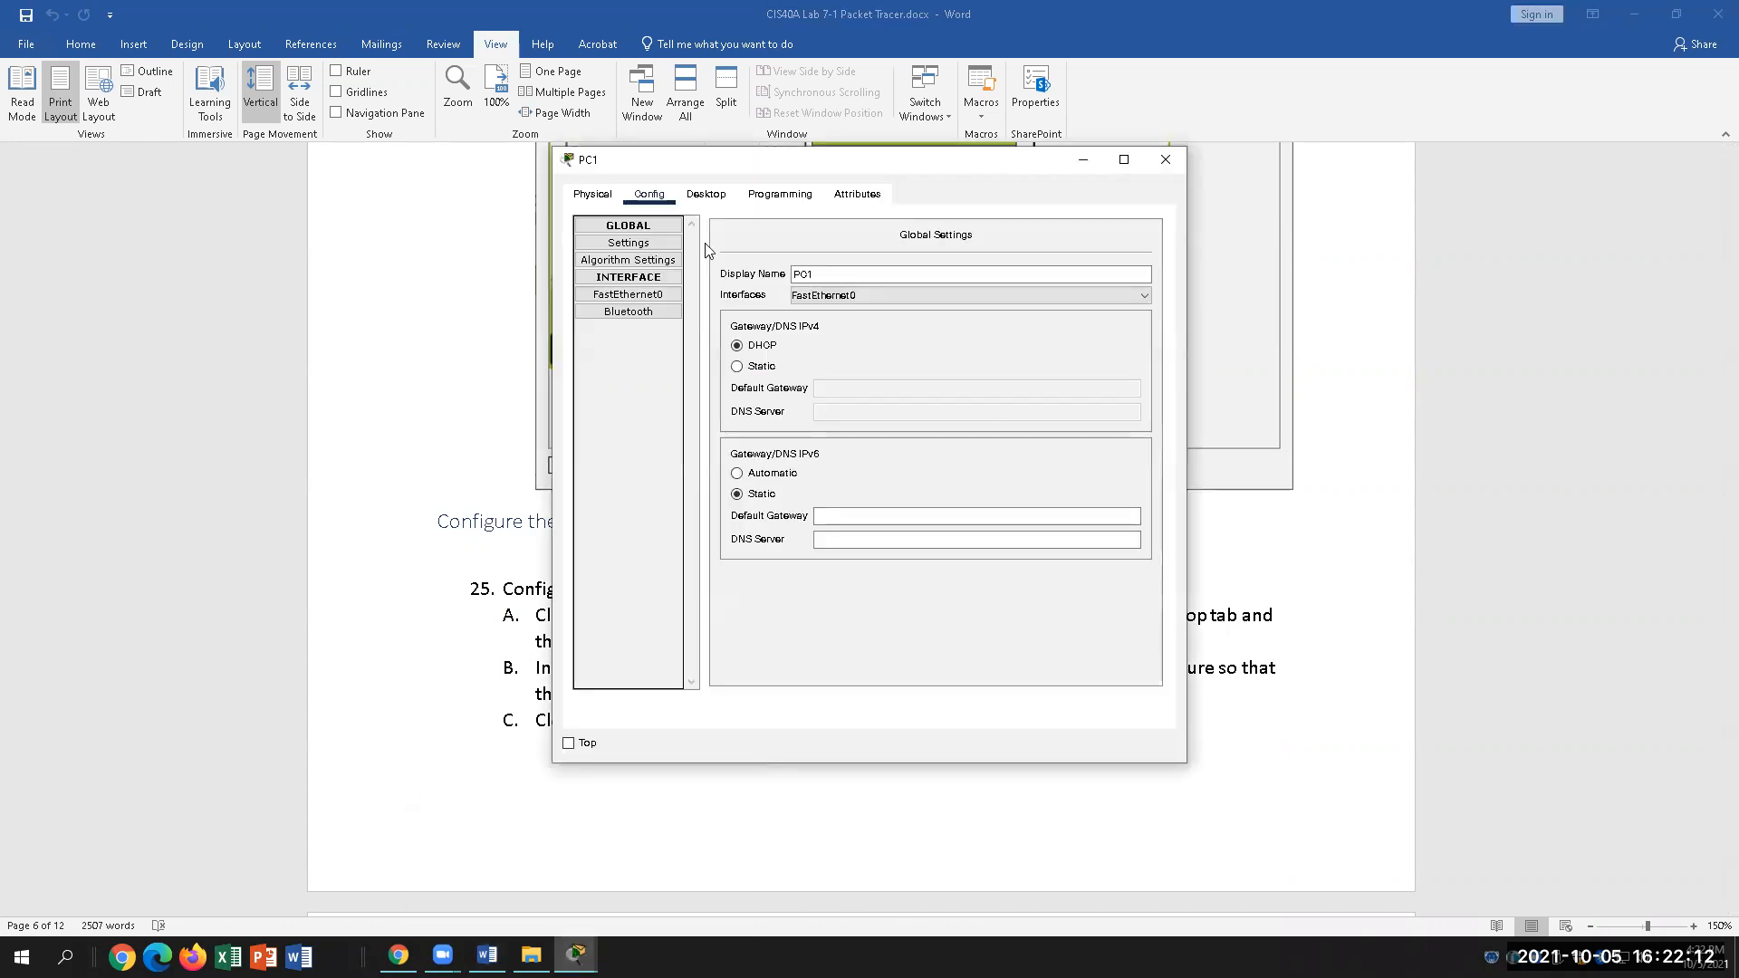
# Step: Confirm PC1's IP Configuration uses DHCP, then read step 25's A–C in the Word lab
pyautogui.click(712, 193)
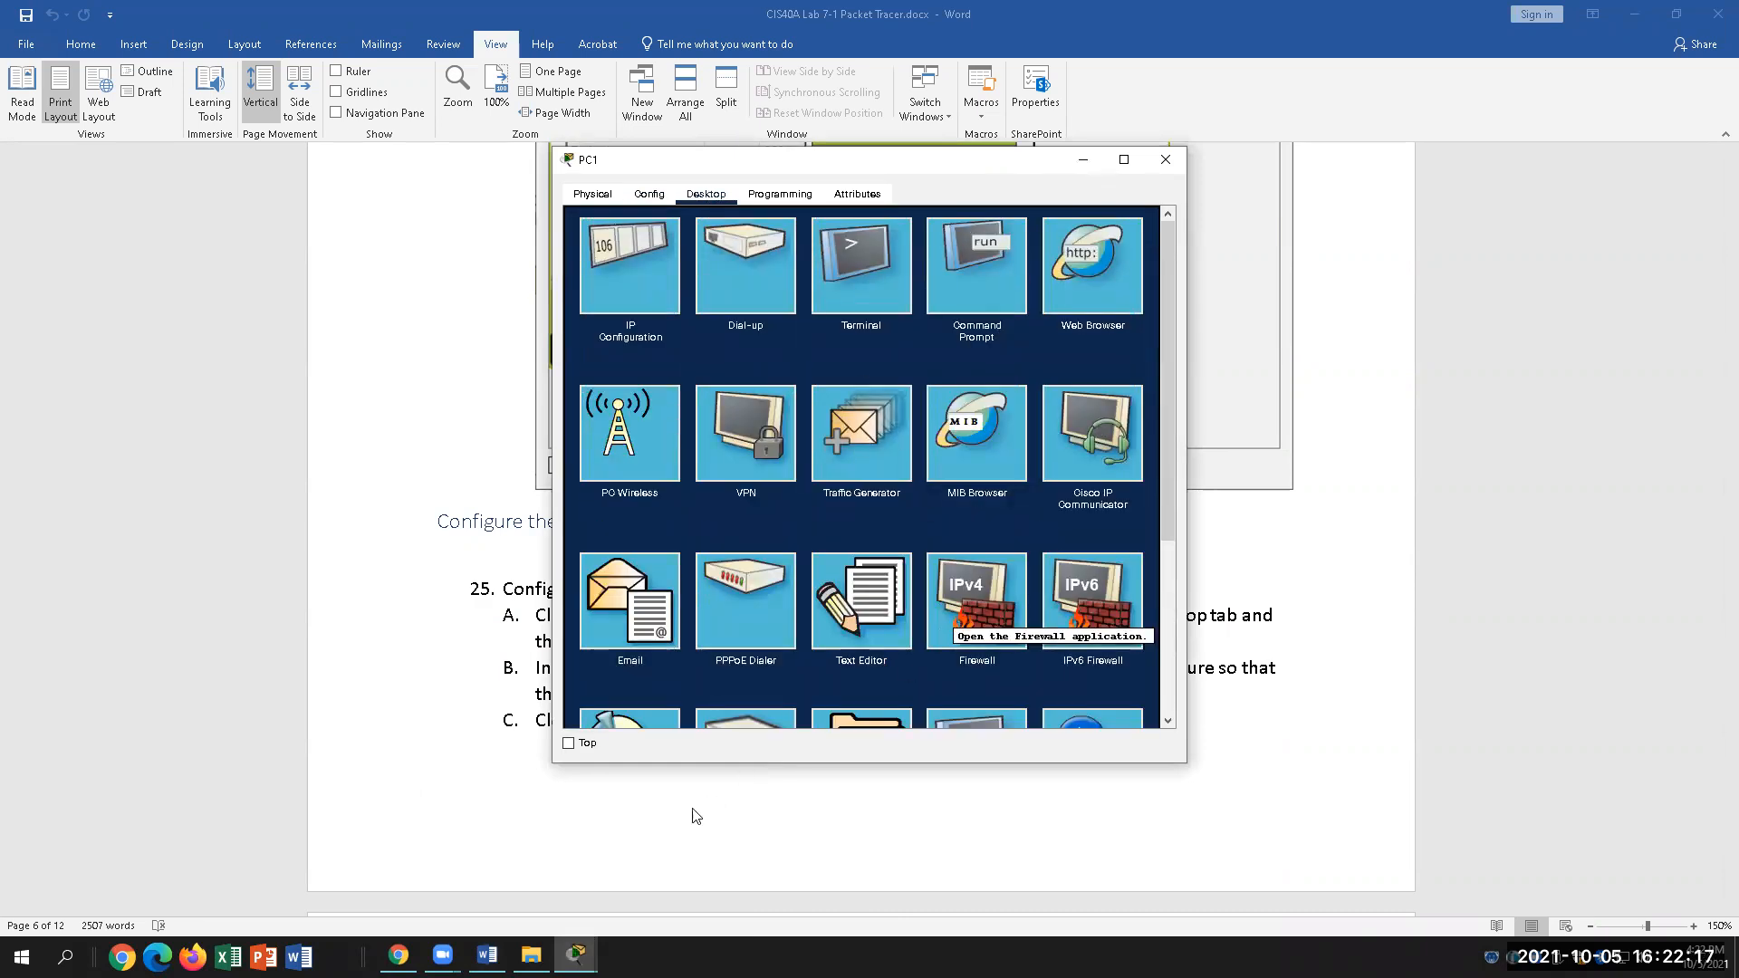
pyautogui.click(488, 955)
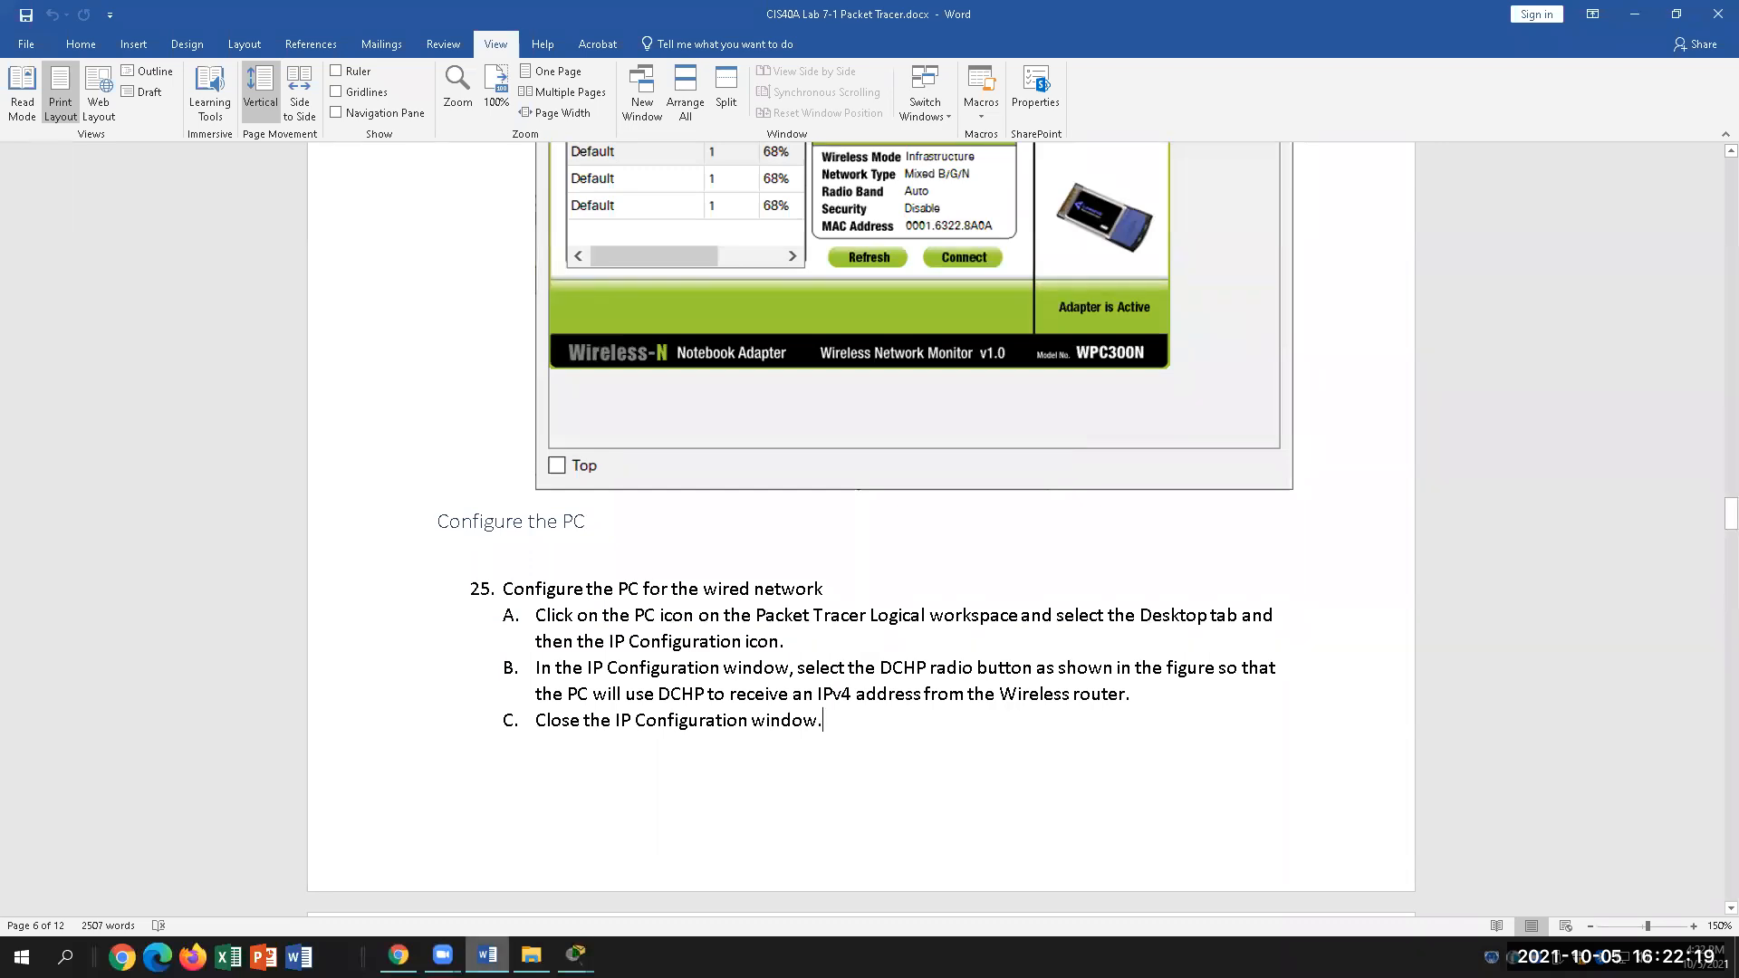
pyautogui.hotkey('alt', 'Tab')
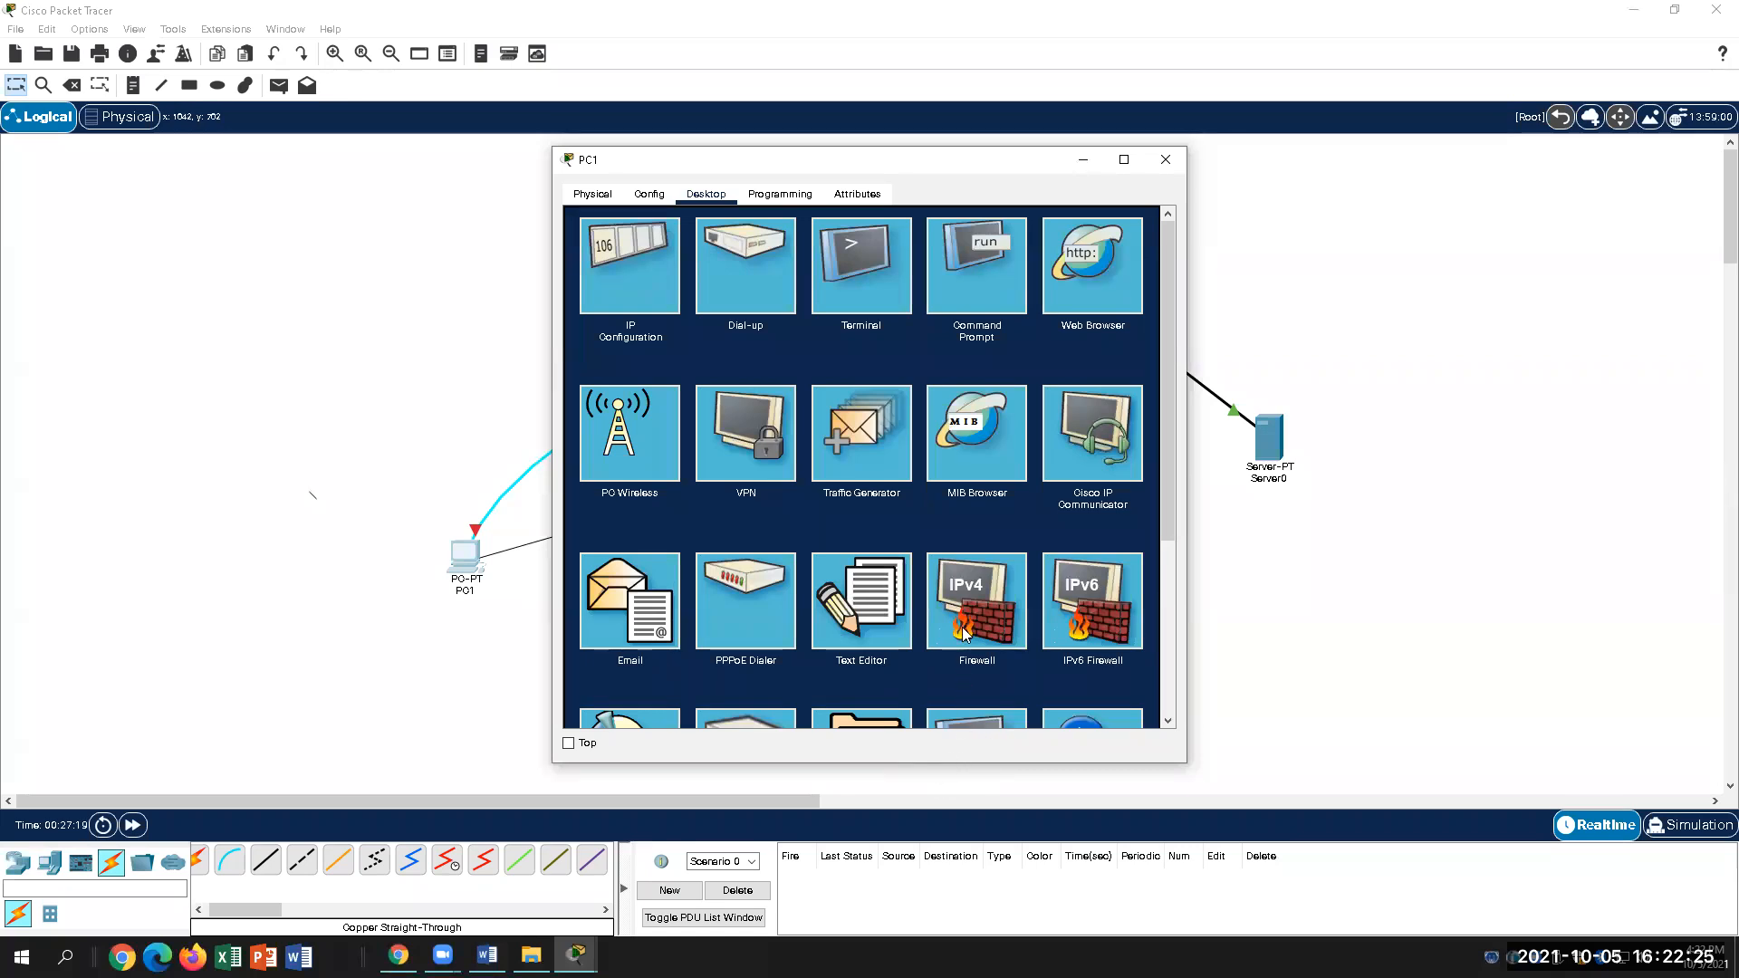
pyautogui.click(638, 279)
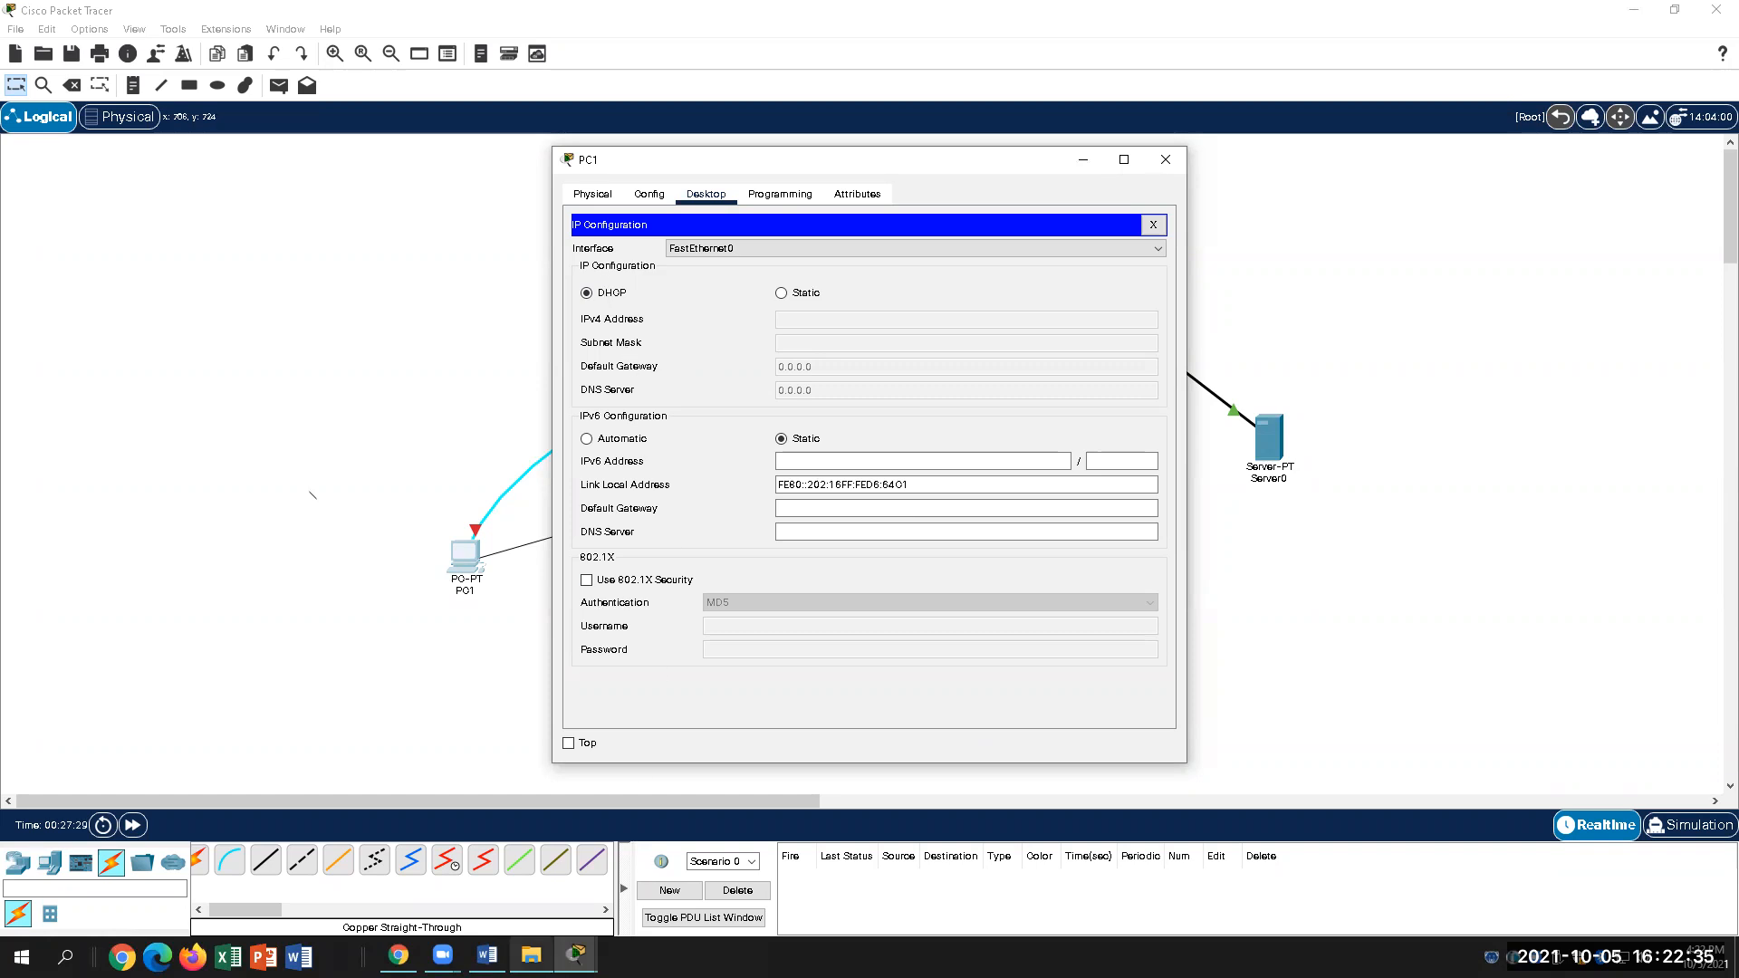
pyautogui.click(486, 956)
pyautogui.scroll(-3, 981, 720)
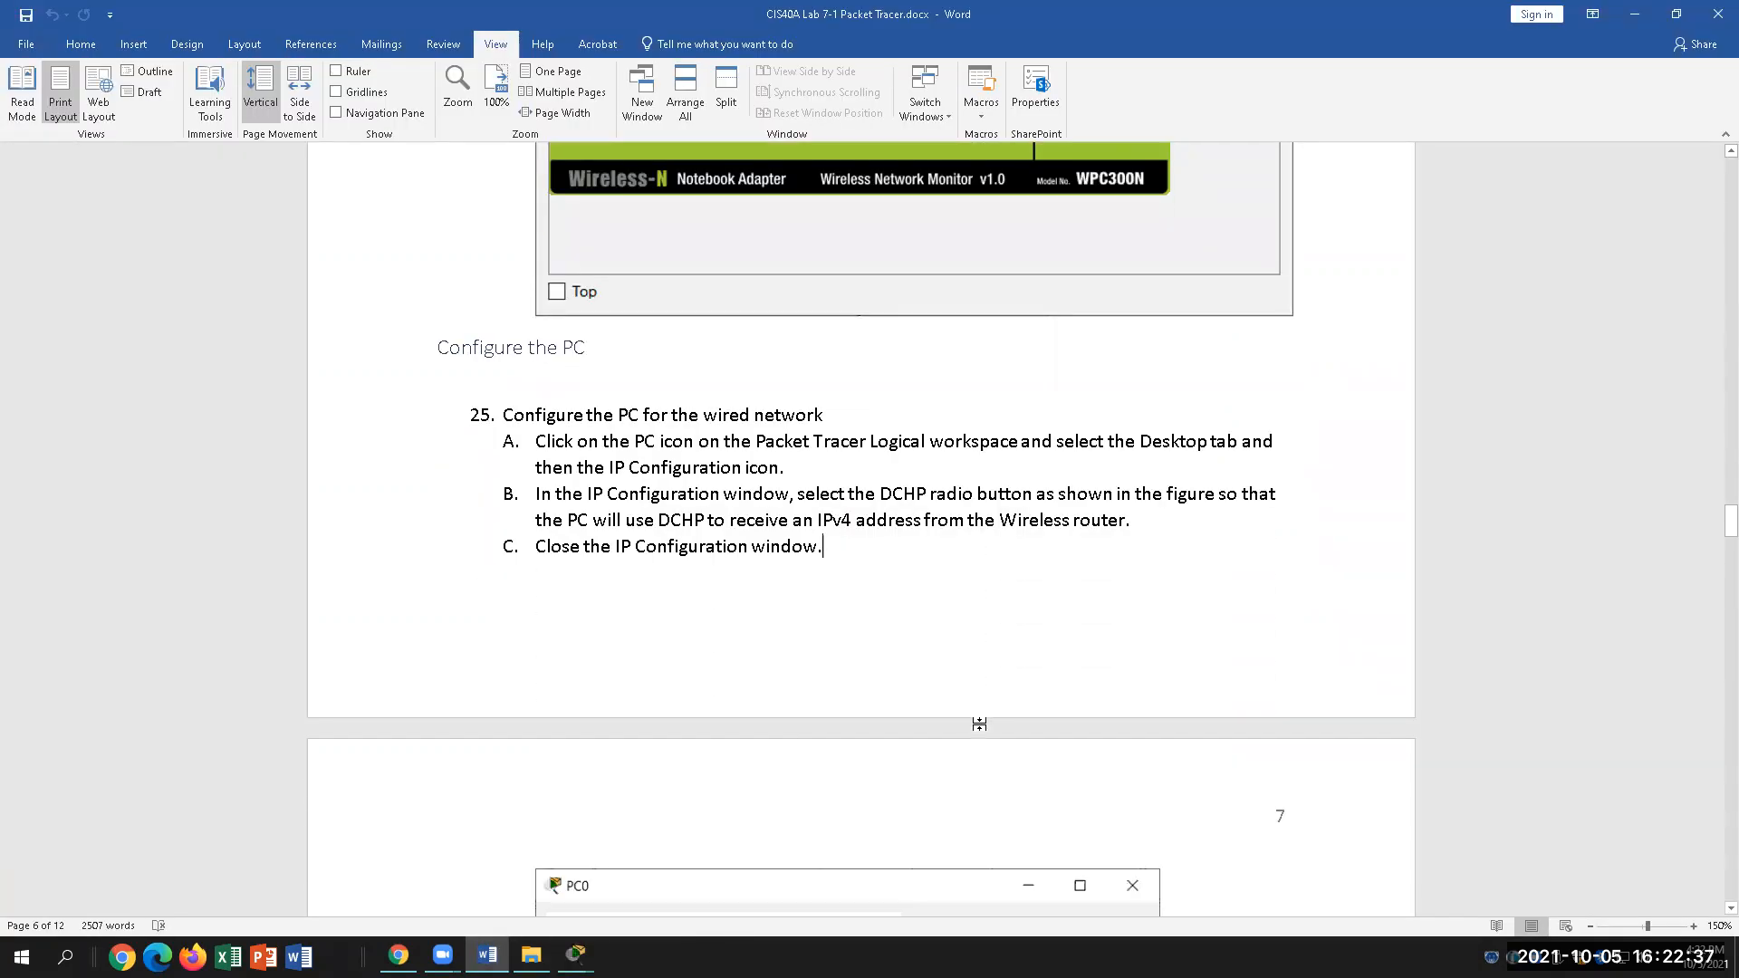
# Step: Scroll the Word lab down to step D's ipconfig /all check
pyautogui.scroll(-6, 980, 725)
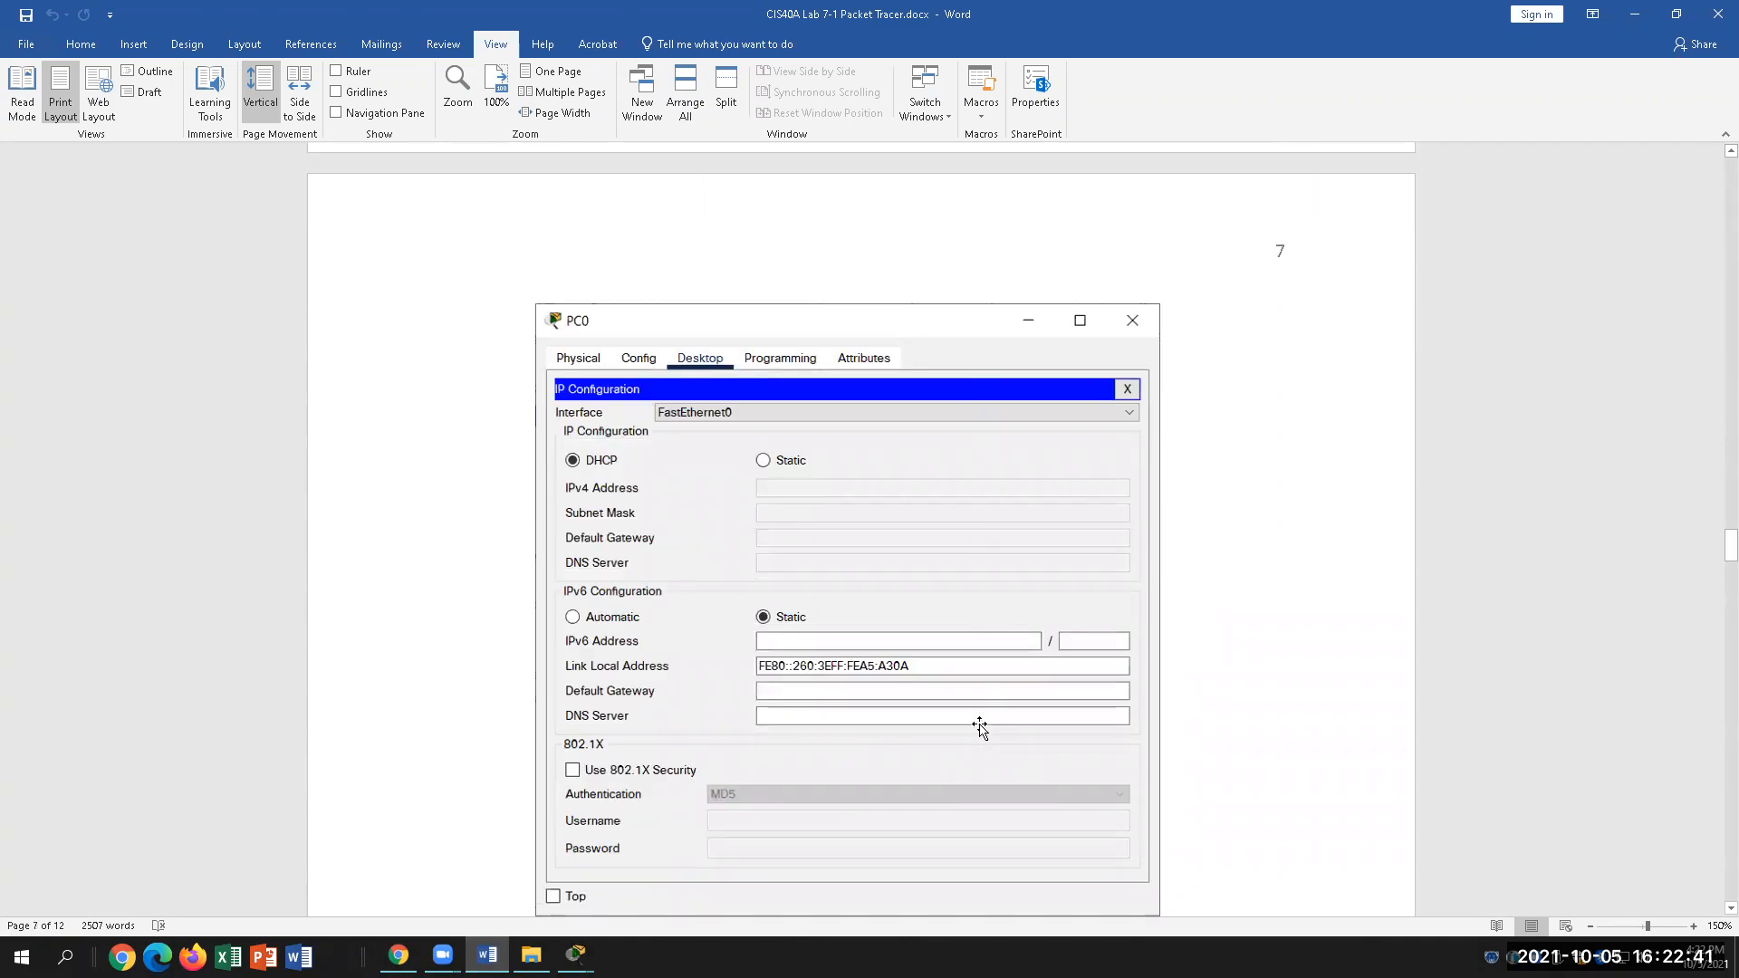
pyautogui.scroll(-1, 979, 725)
pyautogui.scroll(-3, 670, 730)
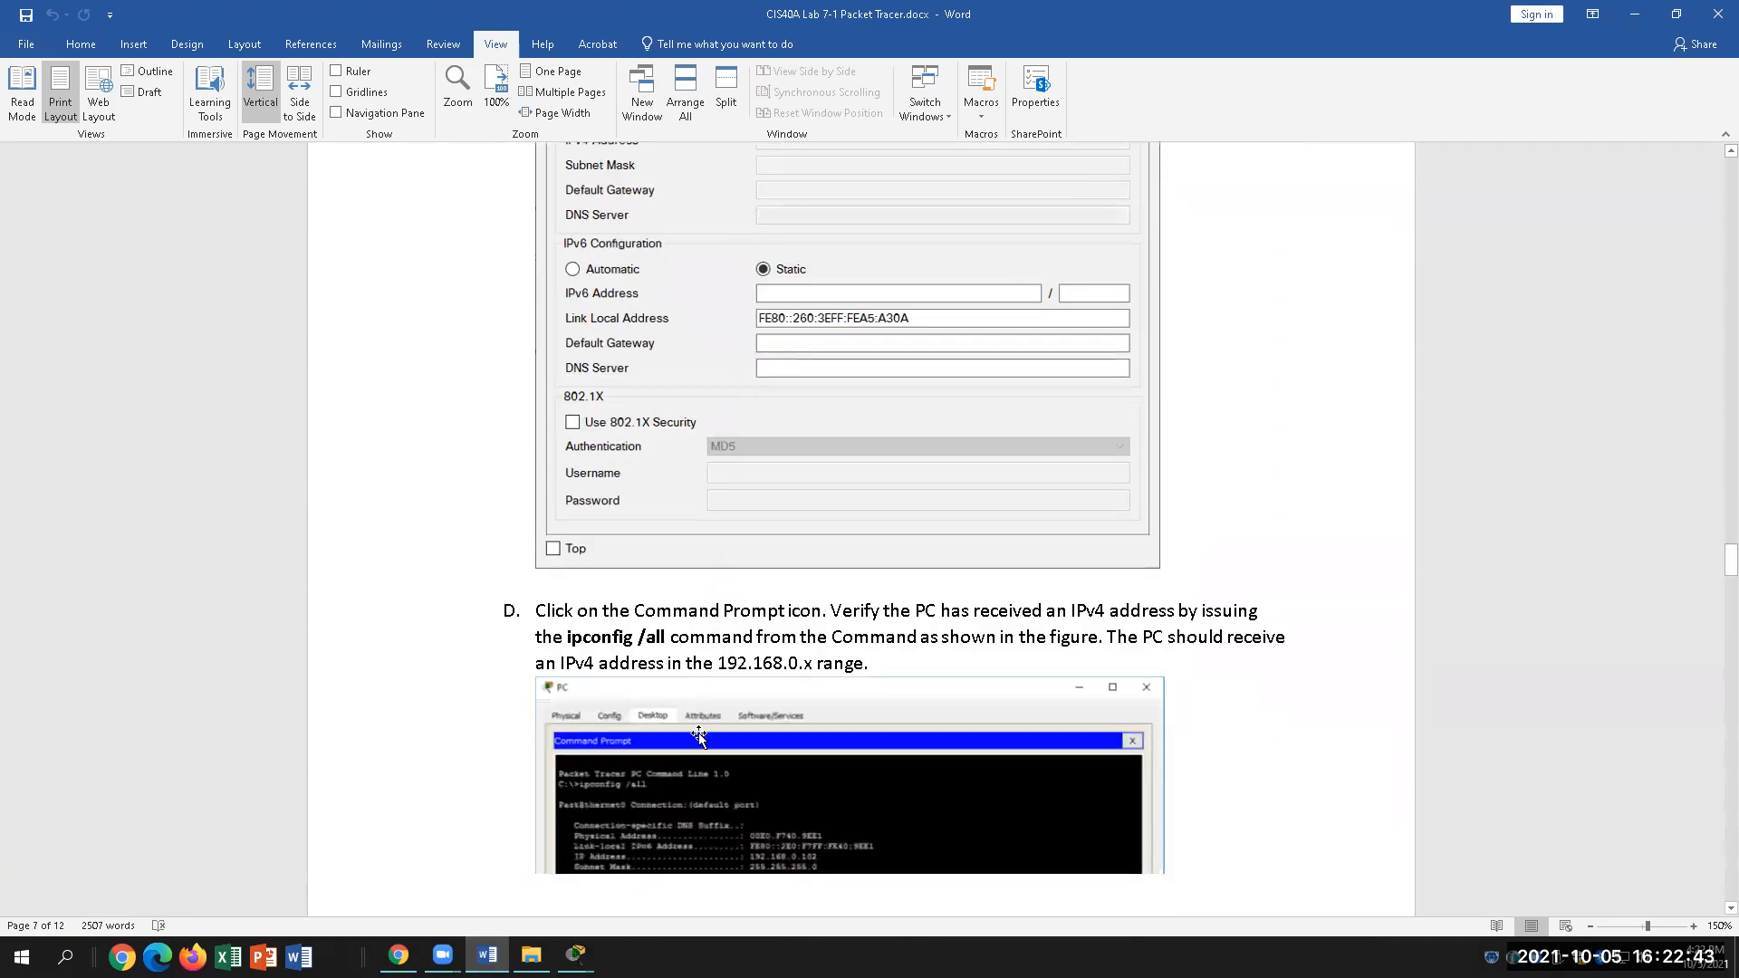
pyautogui.scroll(-2, 699, 736)
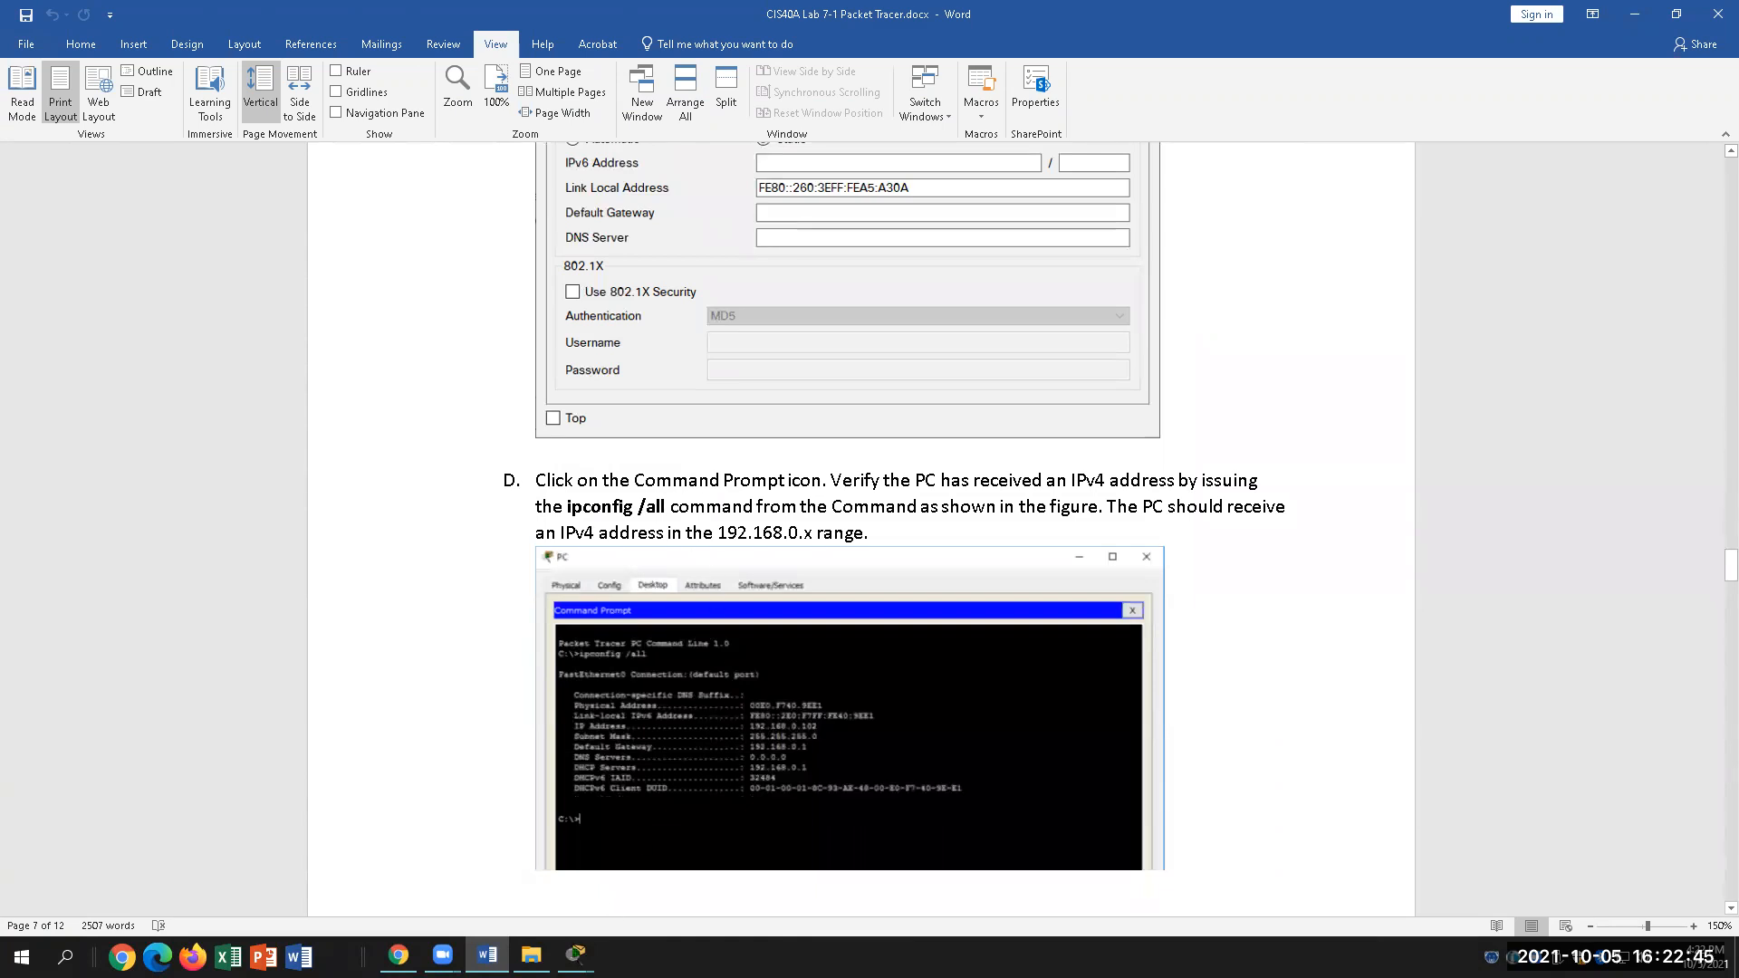
# Step: Close PC1's IP Configuration window and reopen PC1's desktop apps in Packet Tracer
pyautogui.moveTo(575, 955)
pyautogui.click(675, 883)
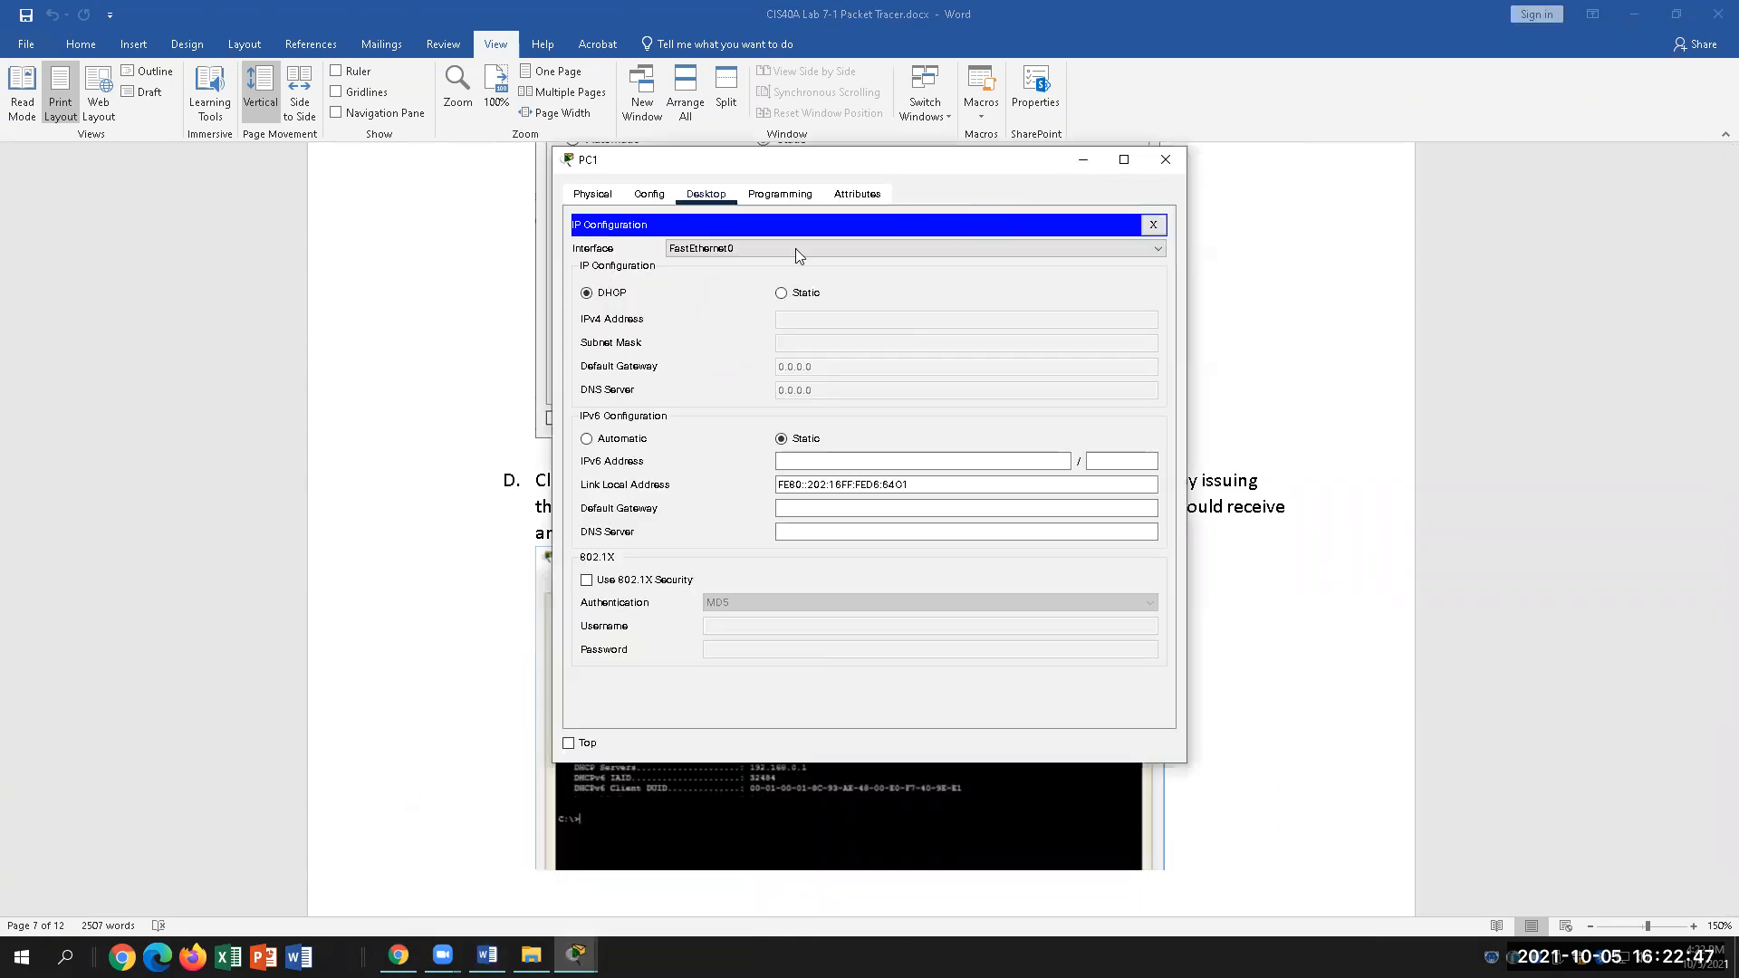
pyautogui.click(1166, 160)
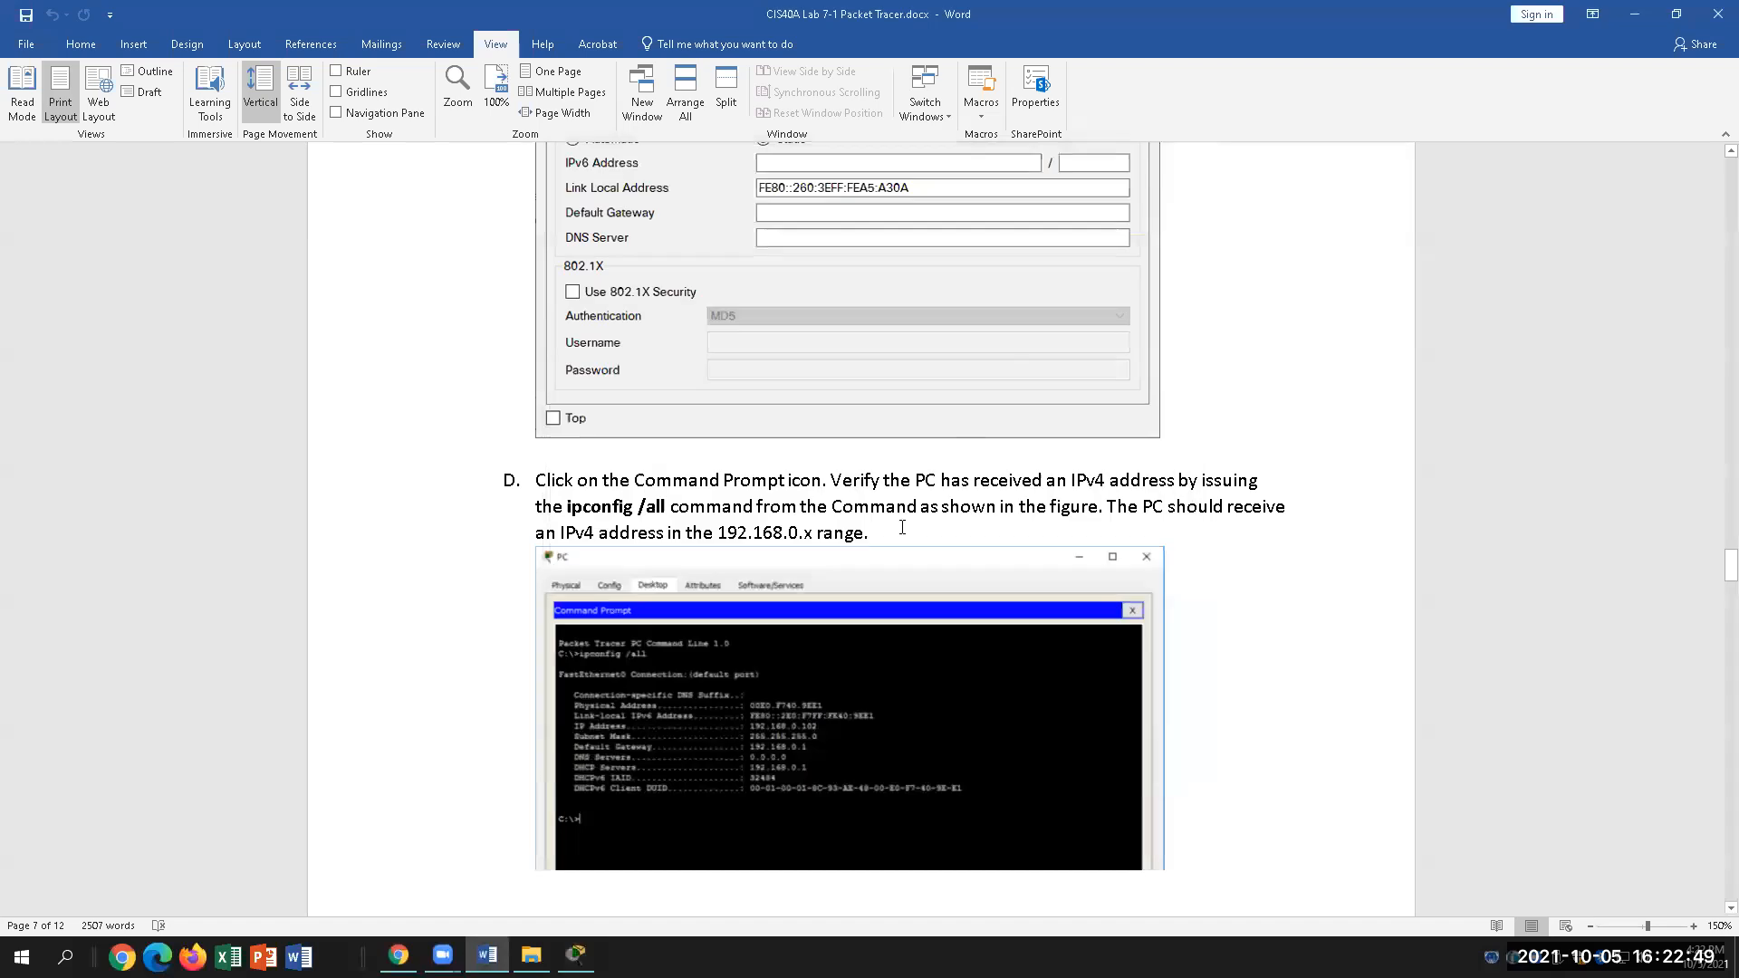
pyautogui.hotkey('alt', 'Tab')
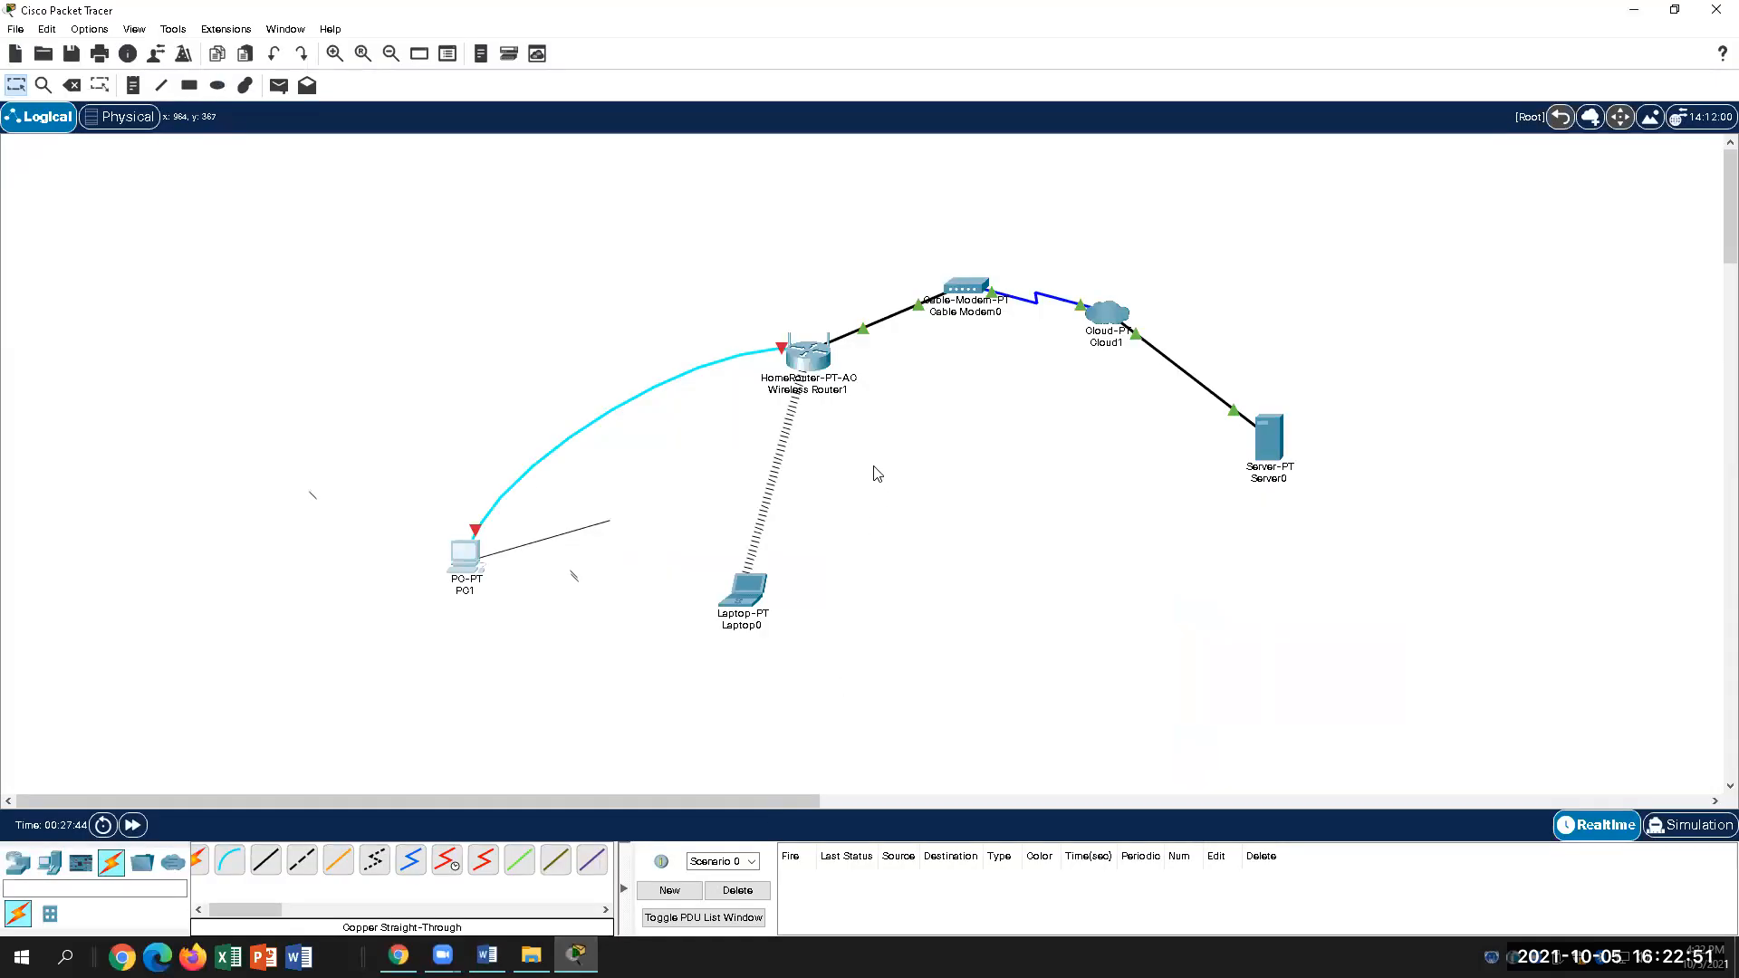
pyautogui.click(467, 563)
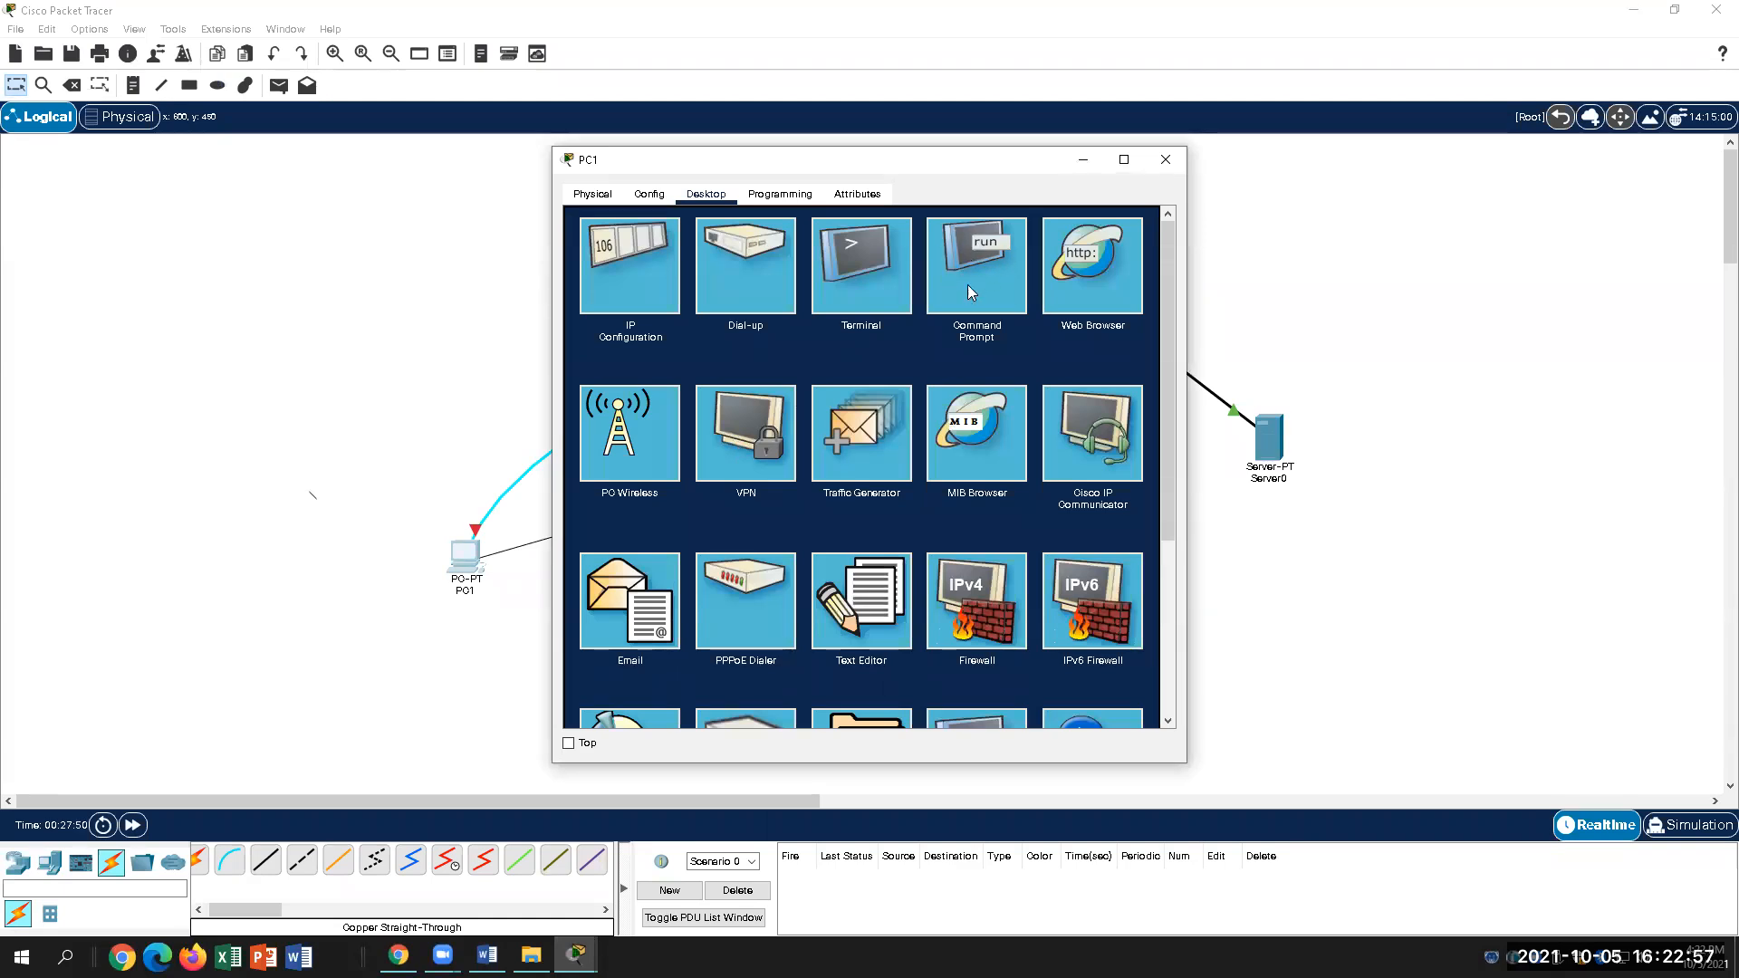
# Step: Run ipconfig /all in PC1's command prompt, which shows IPv4 address 0.0.0.0
pyautogui.click(981, 266)
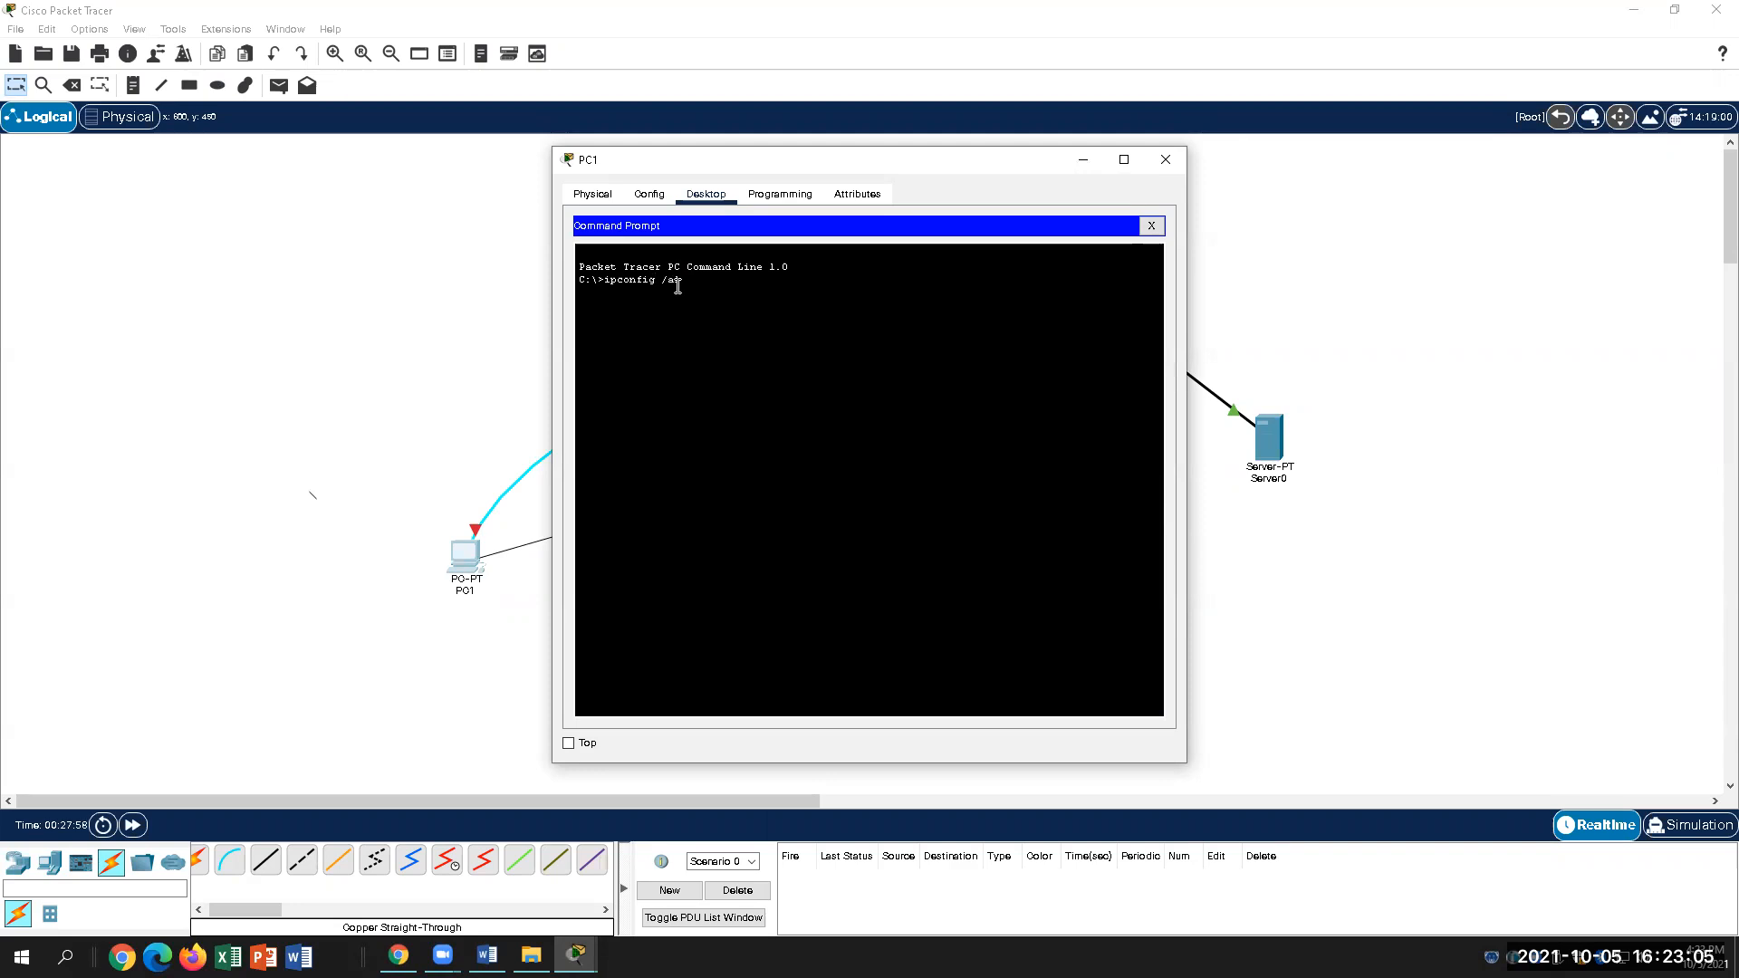
pyautogui.press('Return')
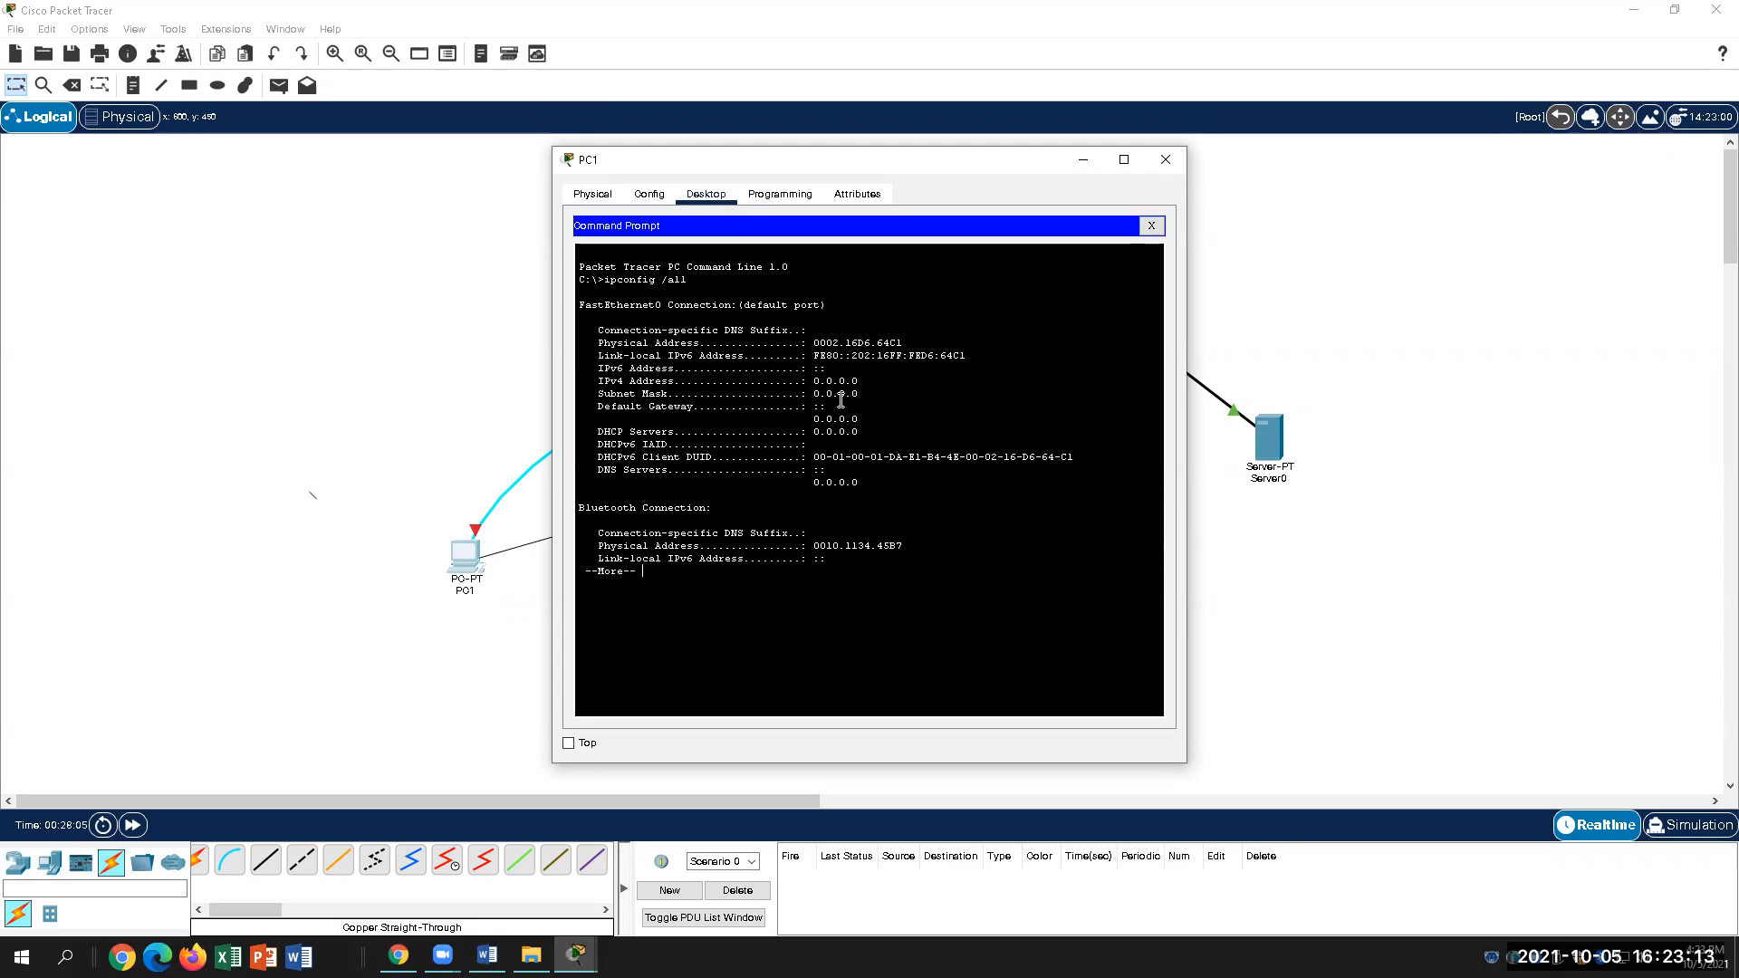
pyautogui.click(884, 377)
pyautogui.click(1152, 225)
pyautogui.click(1166, 160)
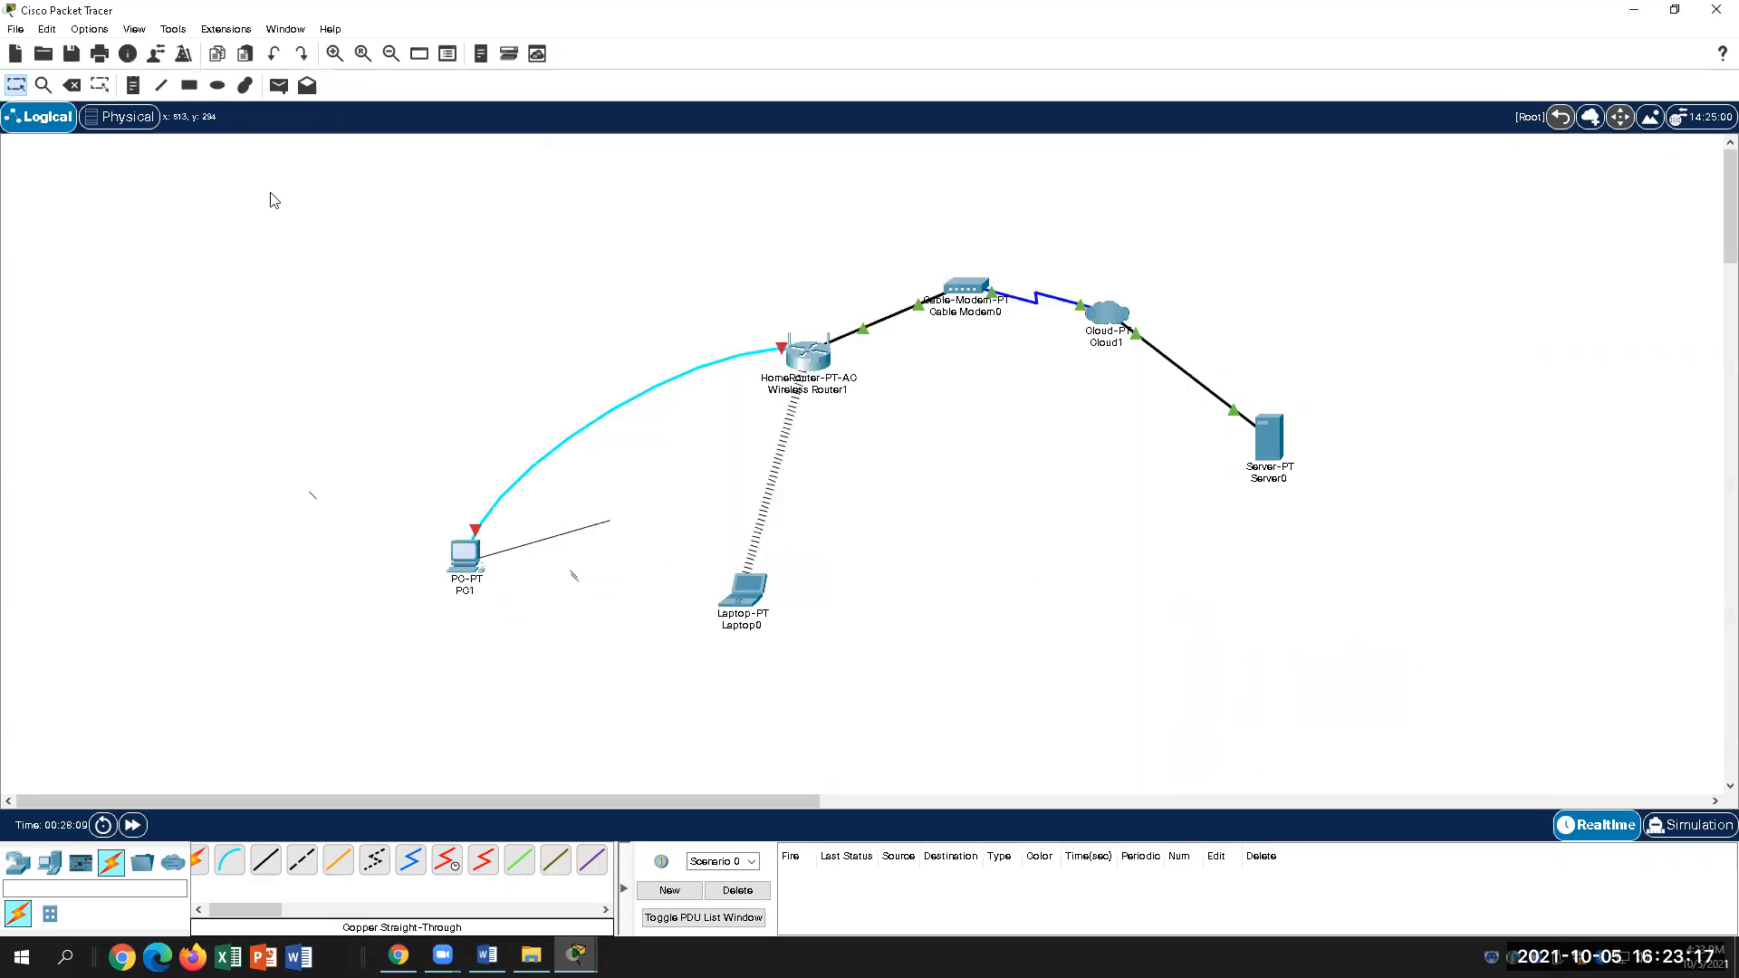
pyautogui.scroll(-3, 154, 450)
pyautogui.scroll(2, 154, 450)
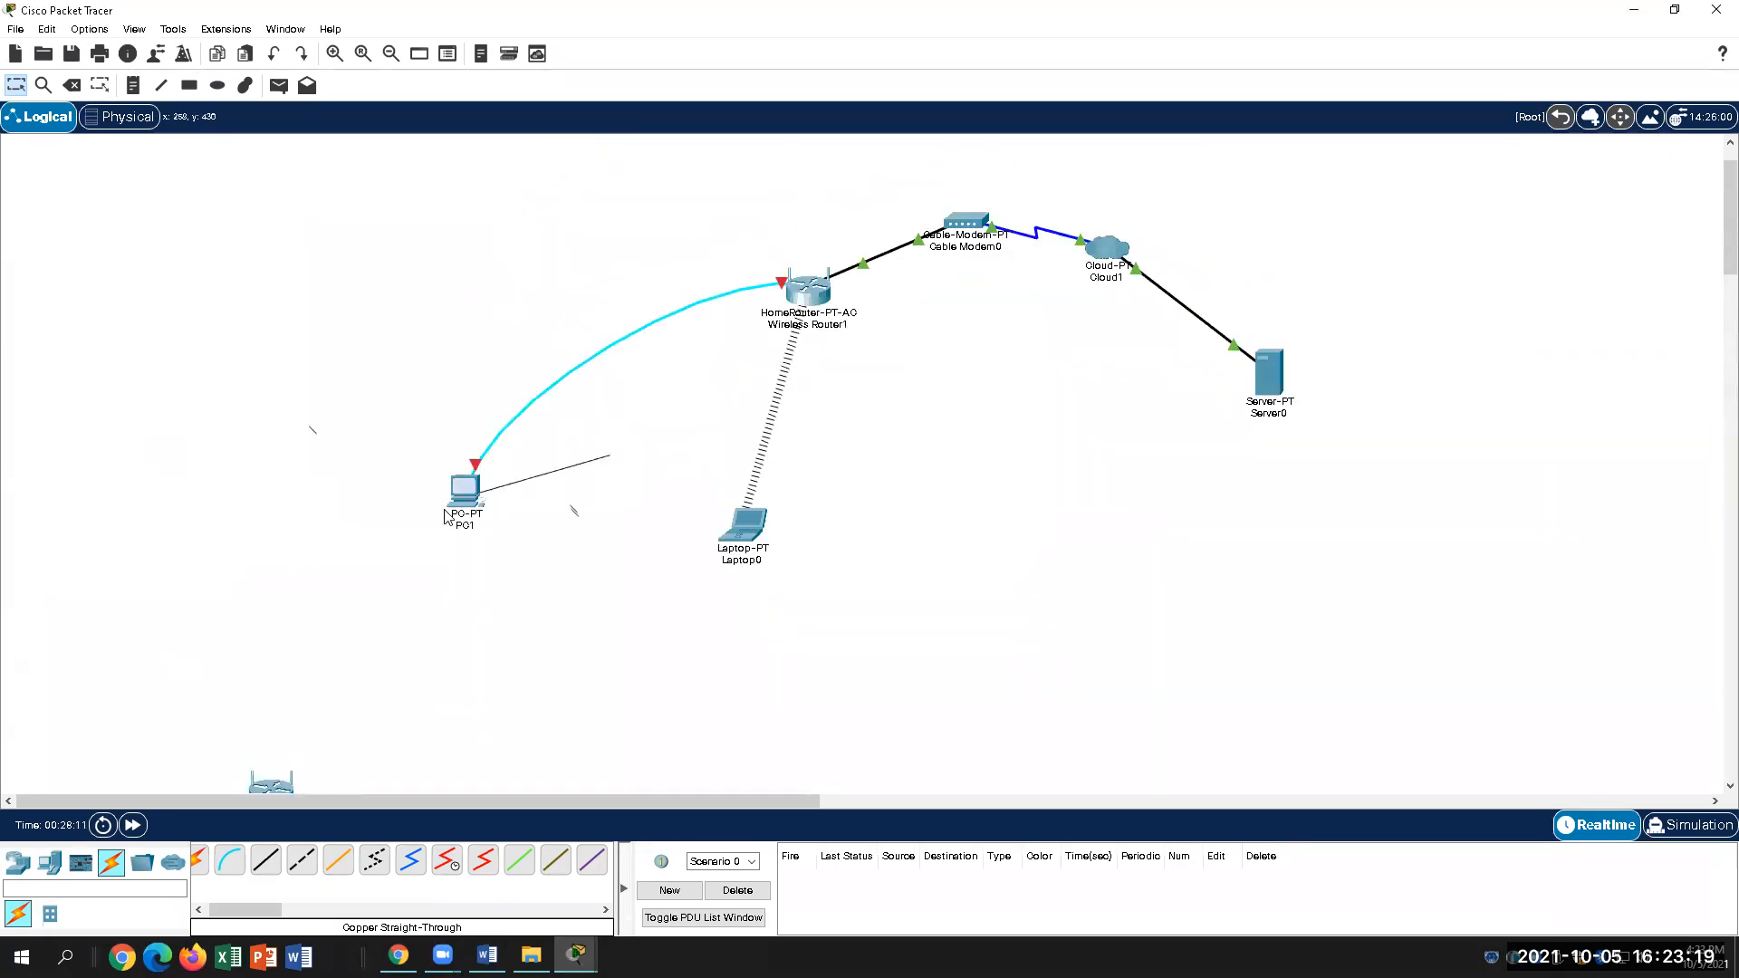
# Step: Close PC1's command prompt and window, then detach the cyan console cable from PC1
pyautogui.click(464, 488)
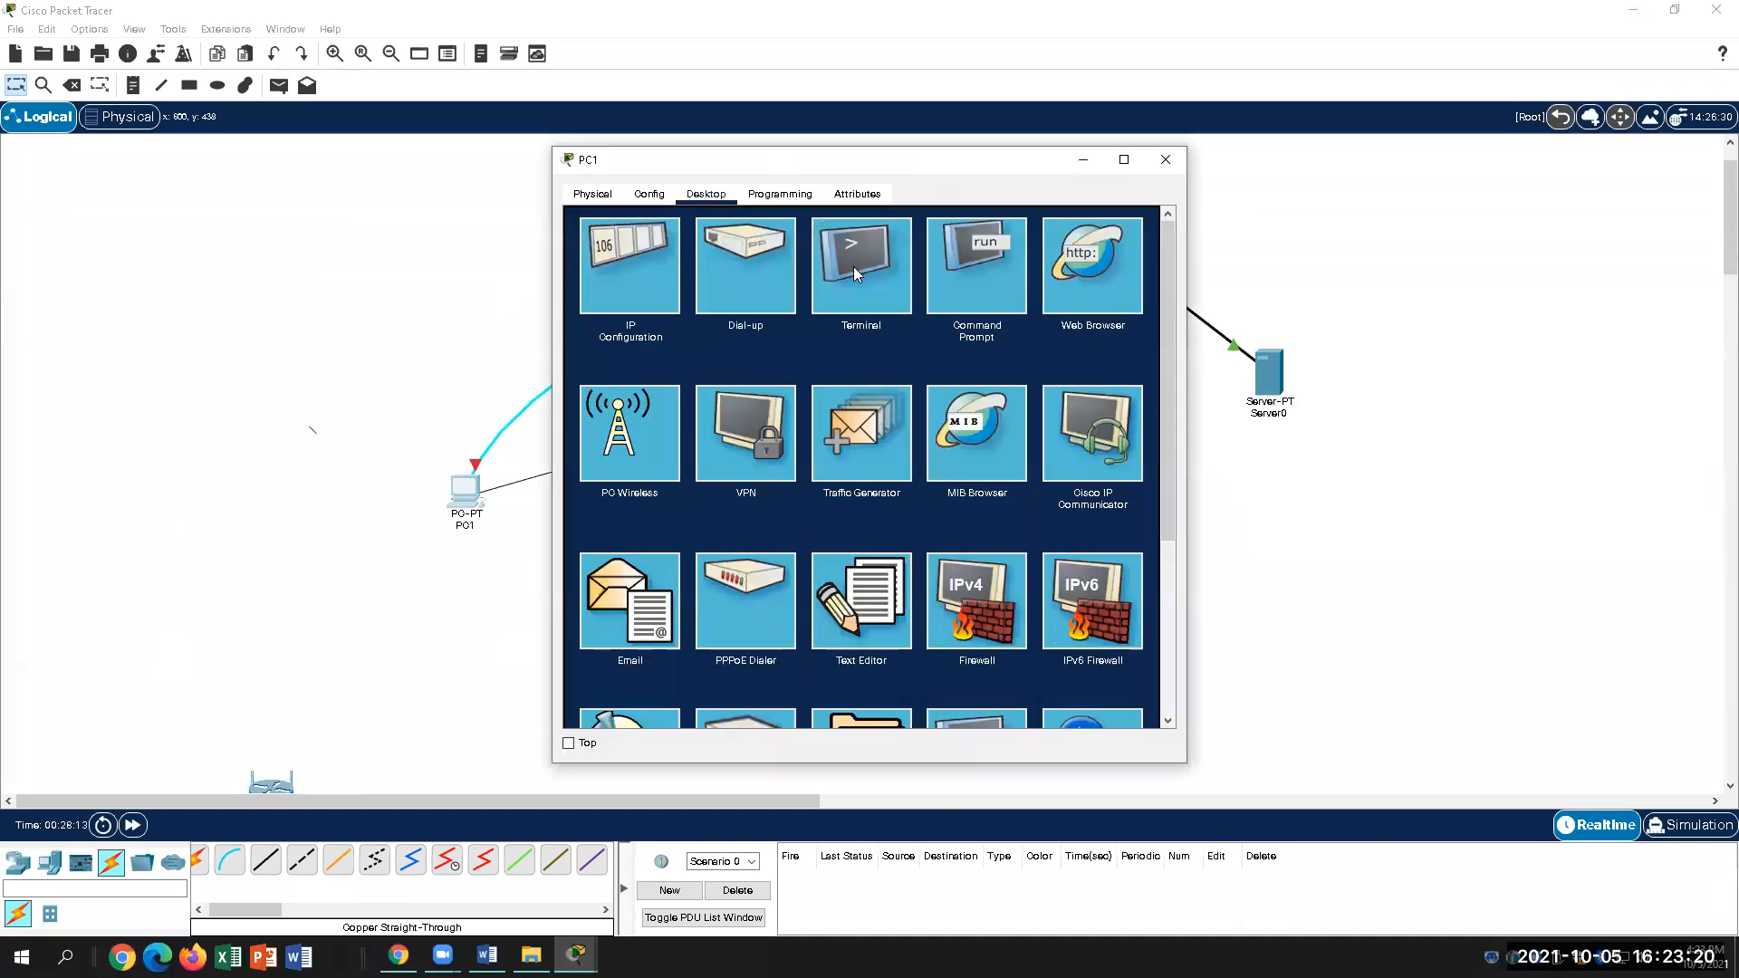
pyautogui.click(987, 288)
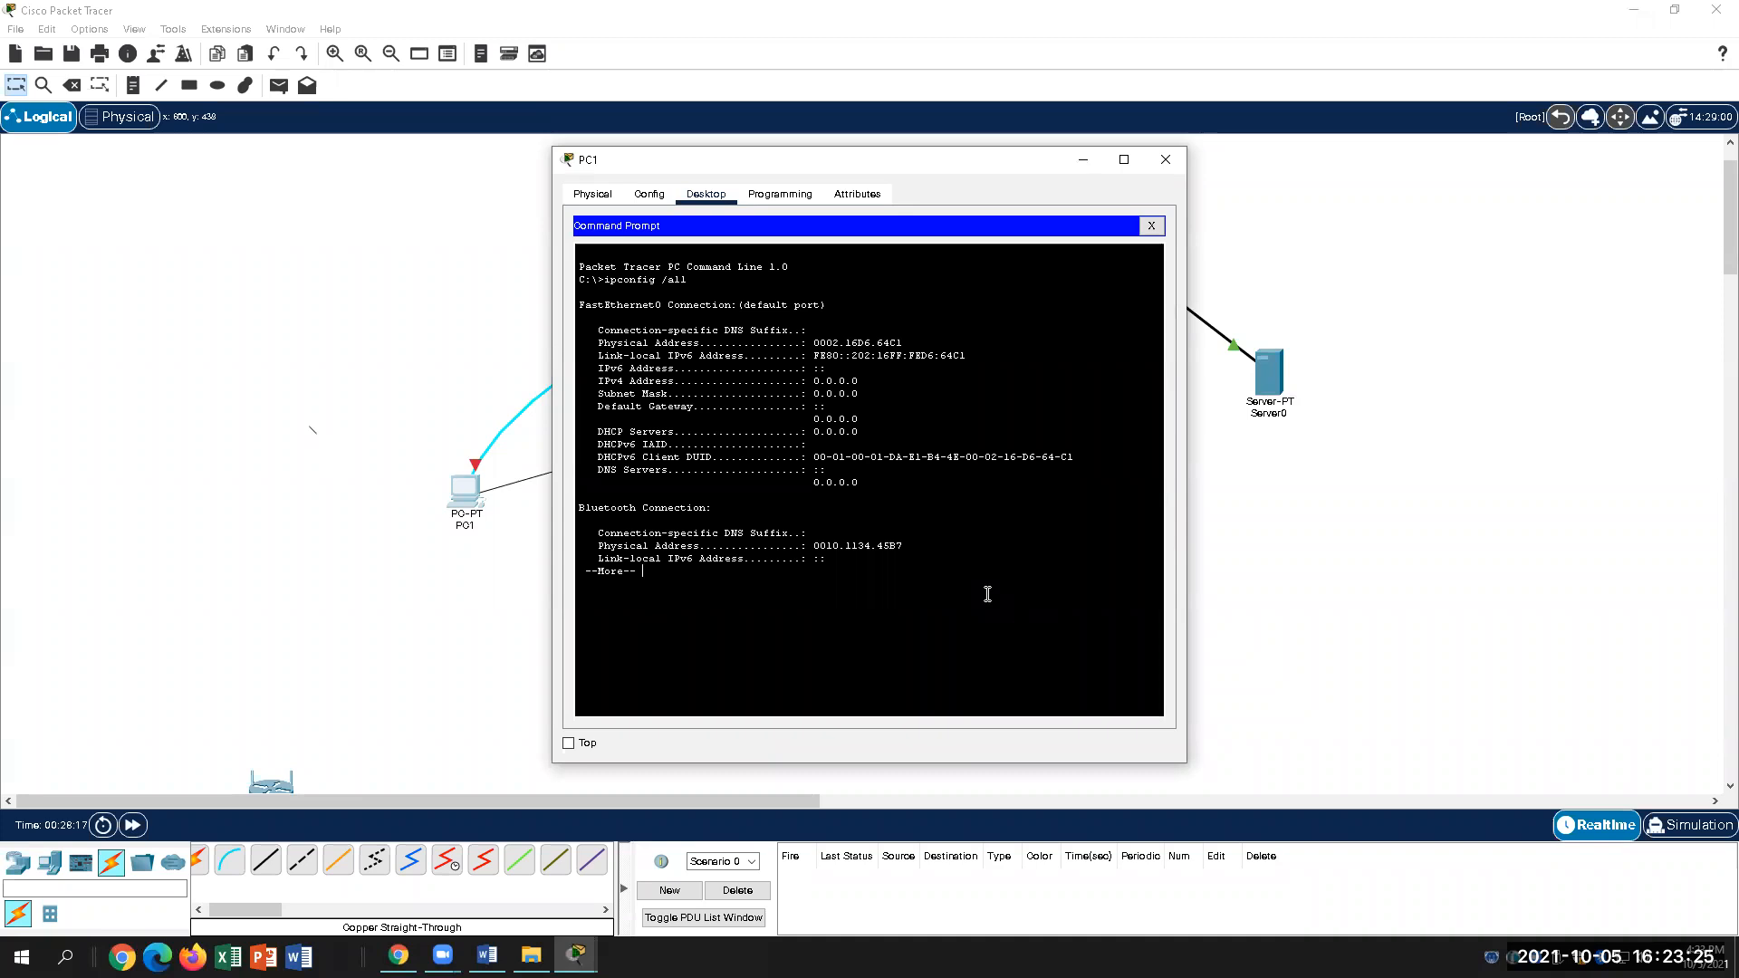
pyautogui.click(1166, 159)
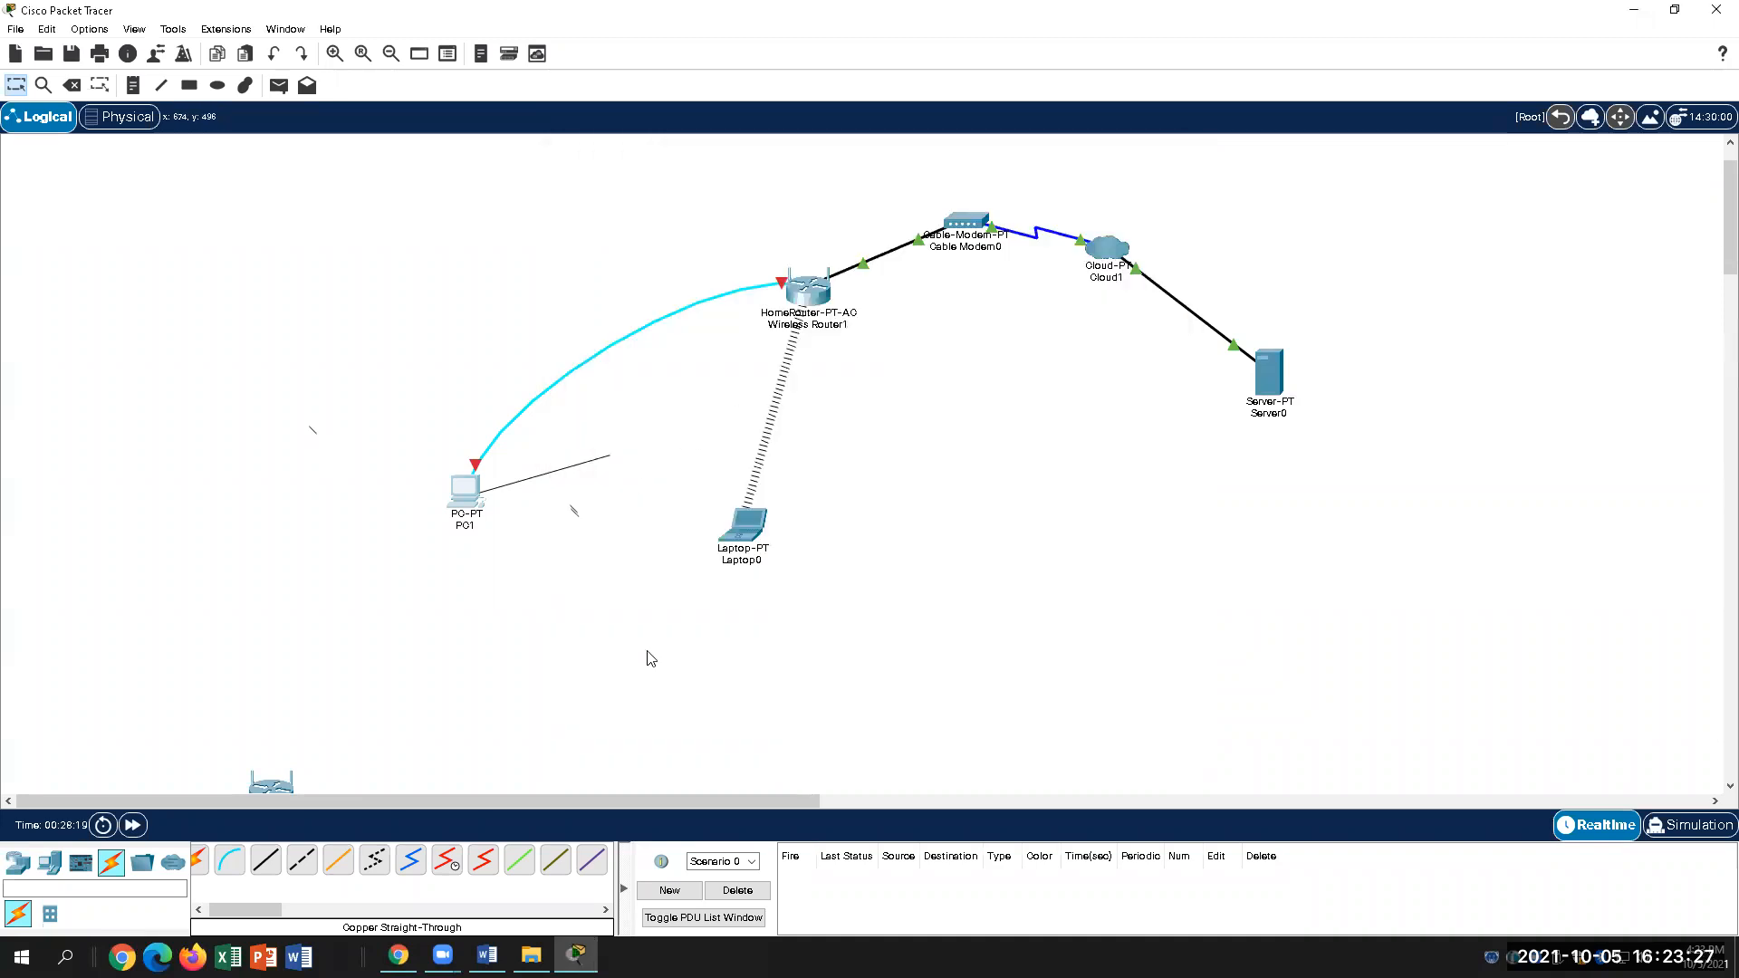
pyautogui.click(466, 492)
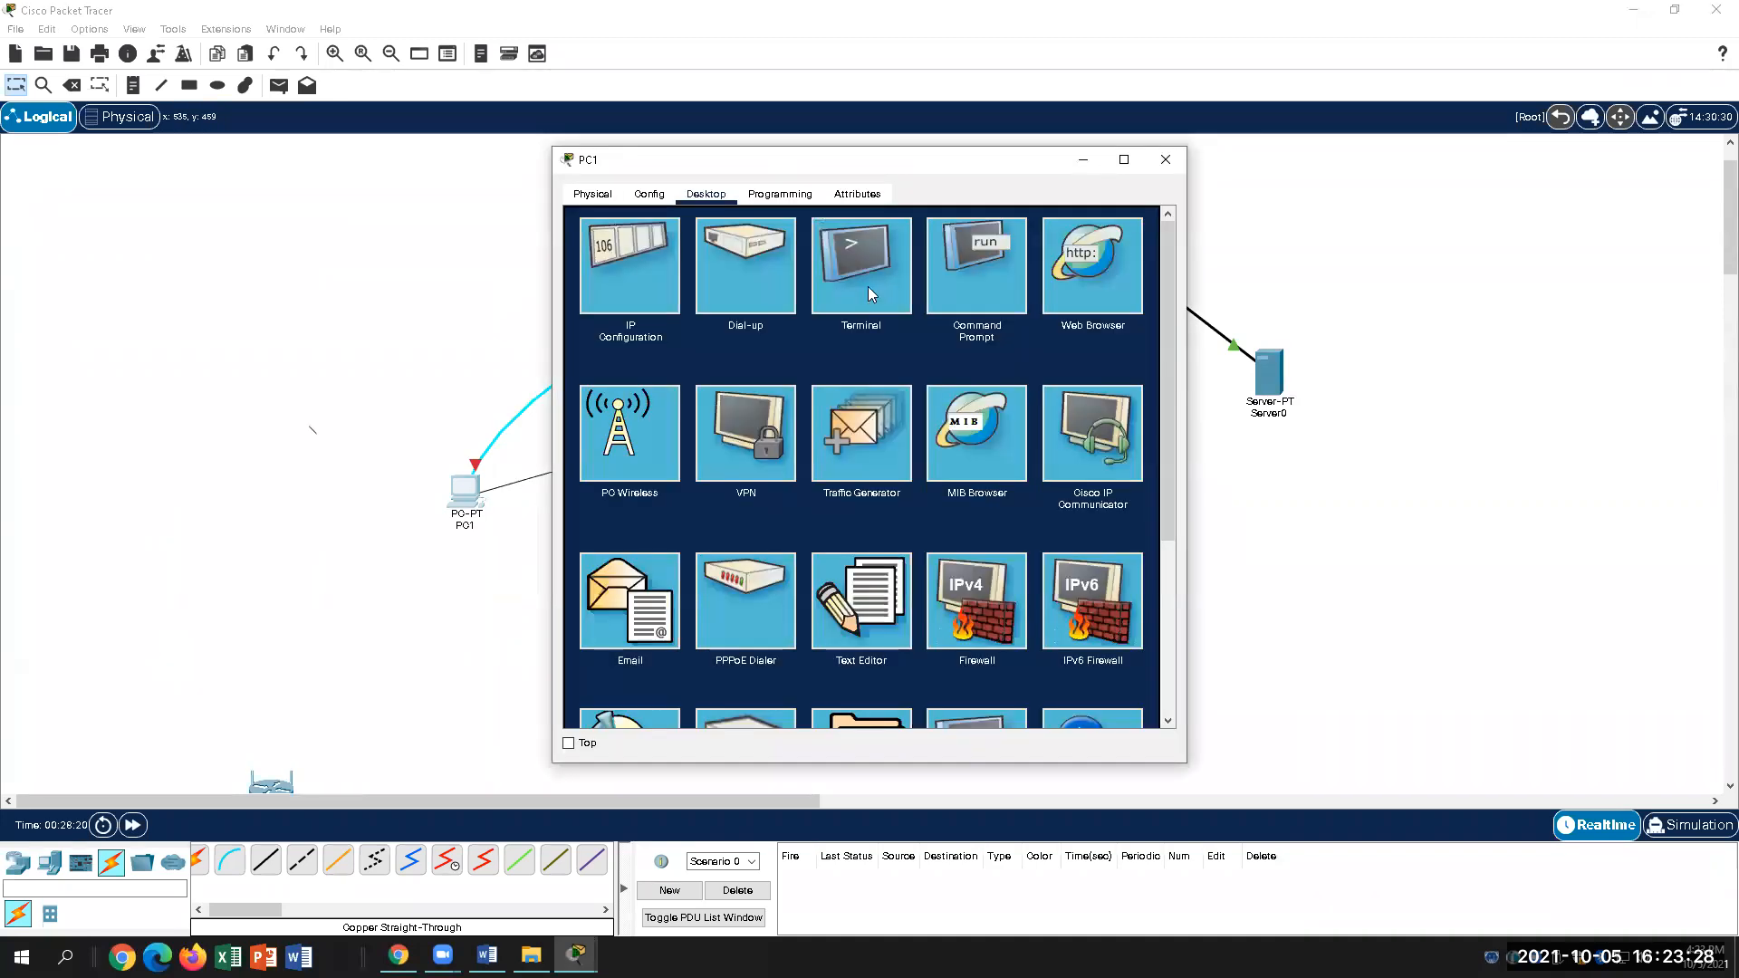
pyautogui.click(974, 262)
pyautogui.click(1154, 221)
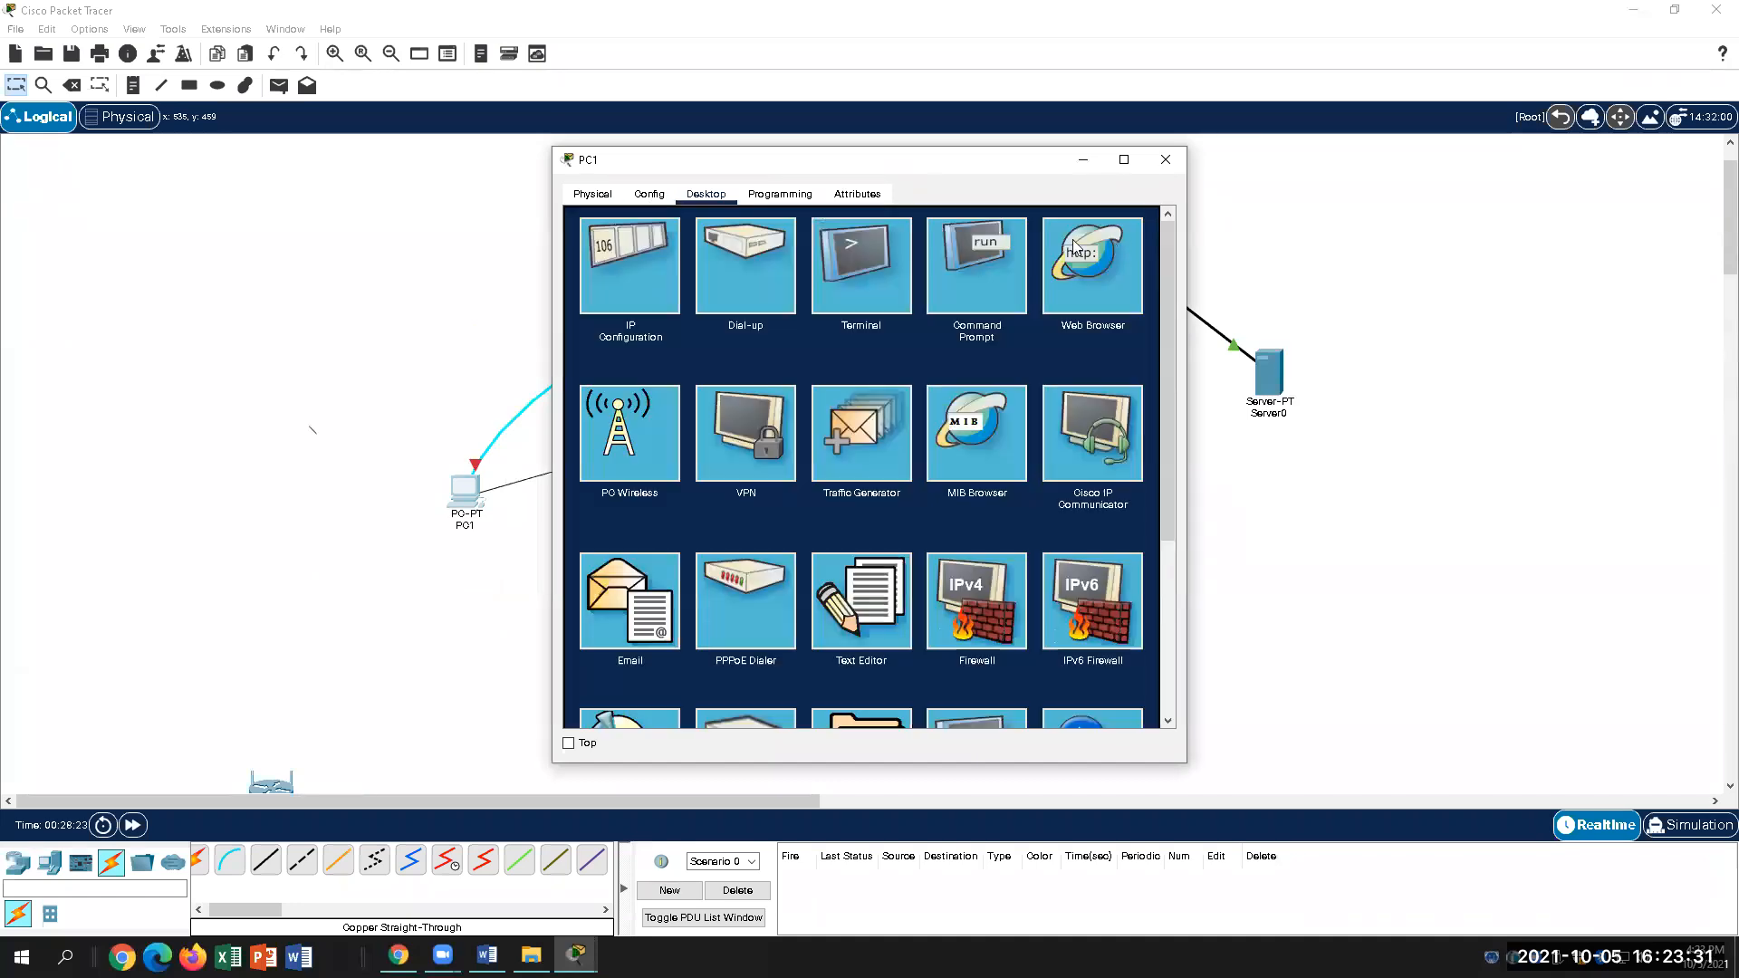
pyautogui.click(994, 263)
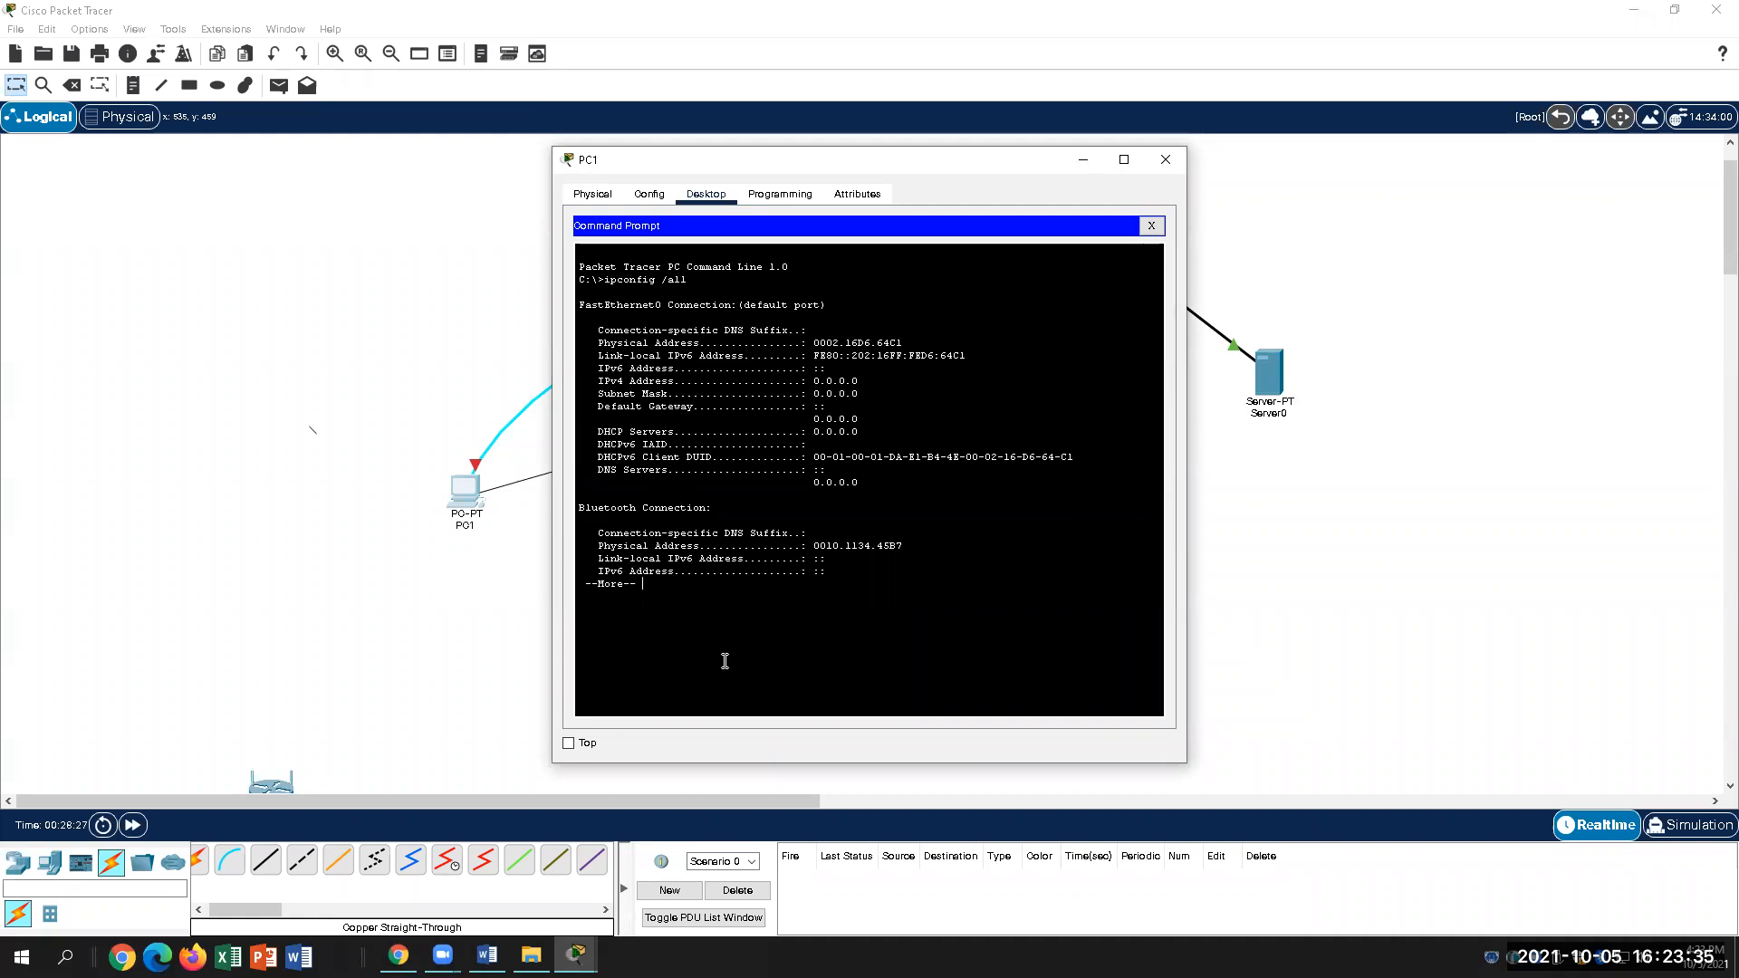
pyautogui.click(1150, 226)
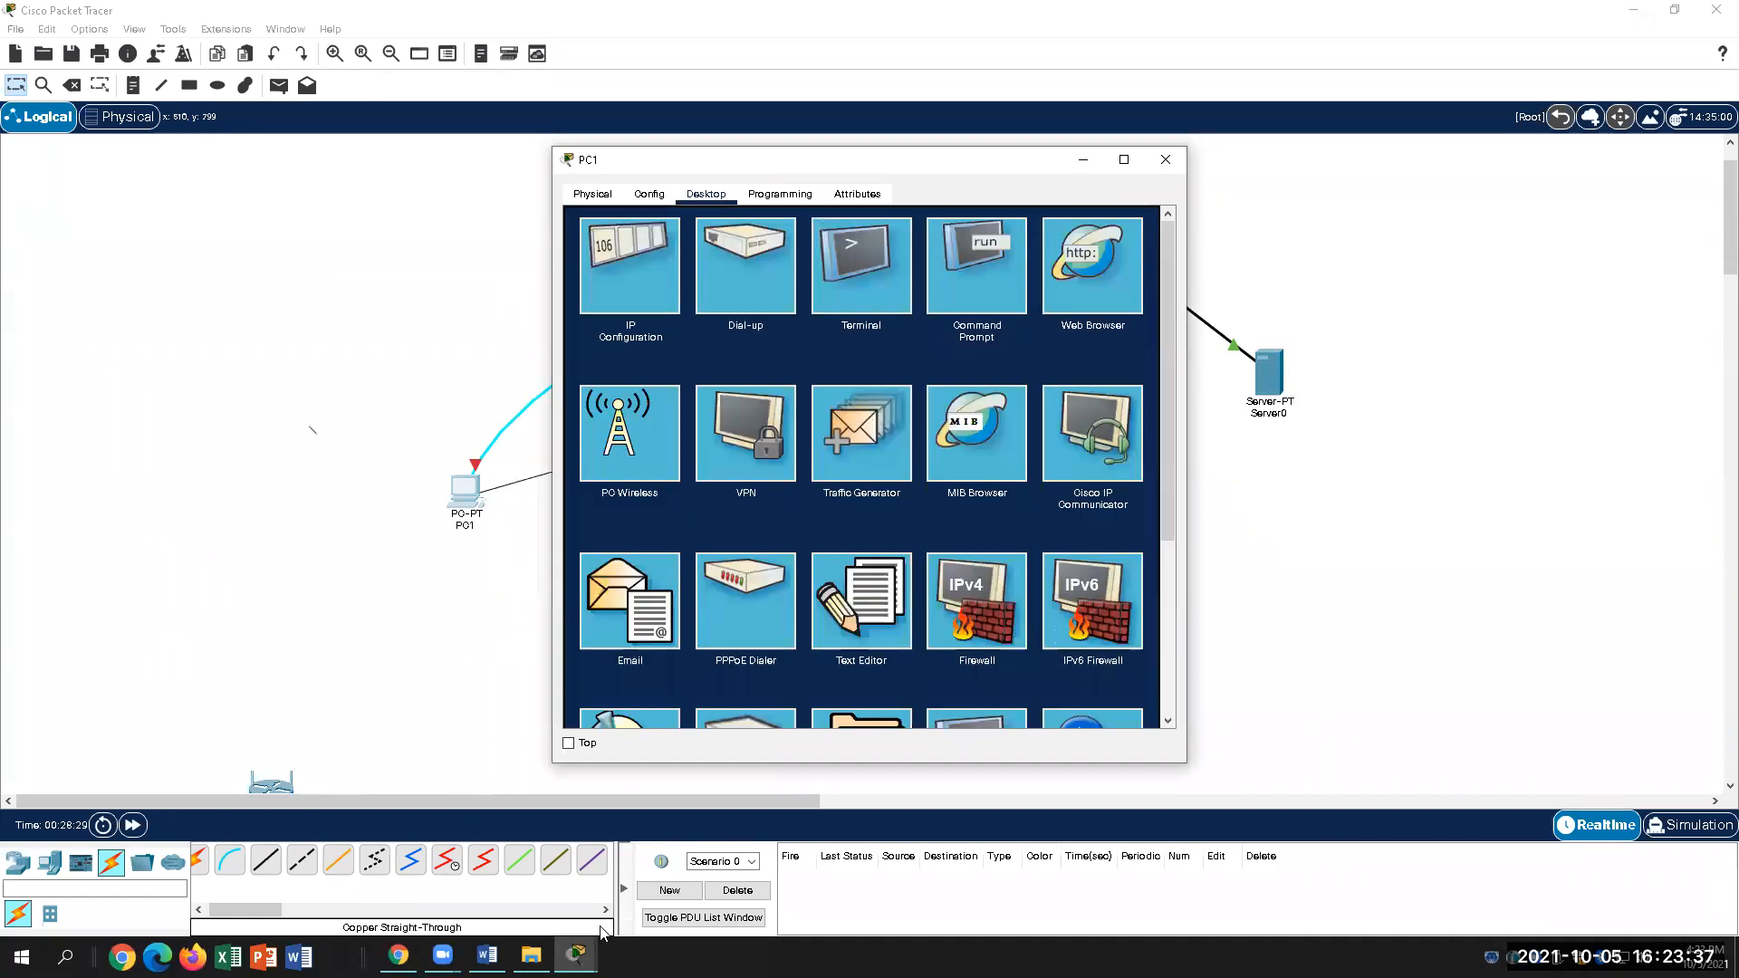
pyautogui.moveTo(576, 955)
pyautogui.click(636, 913)
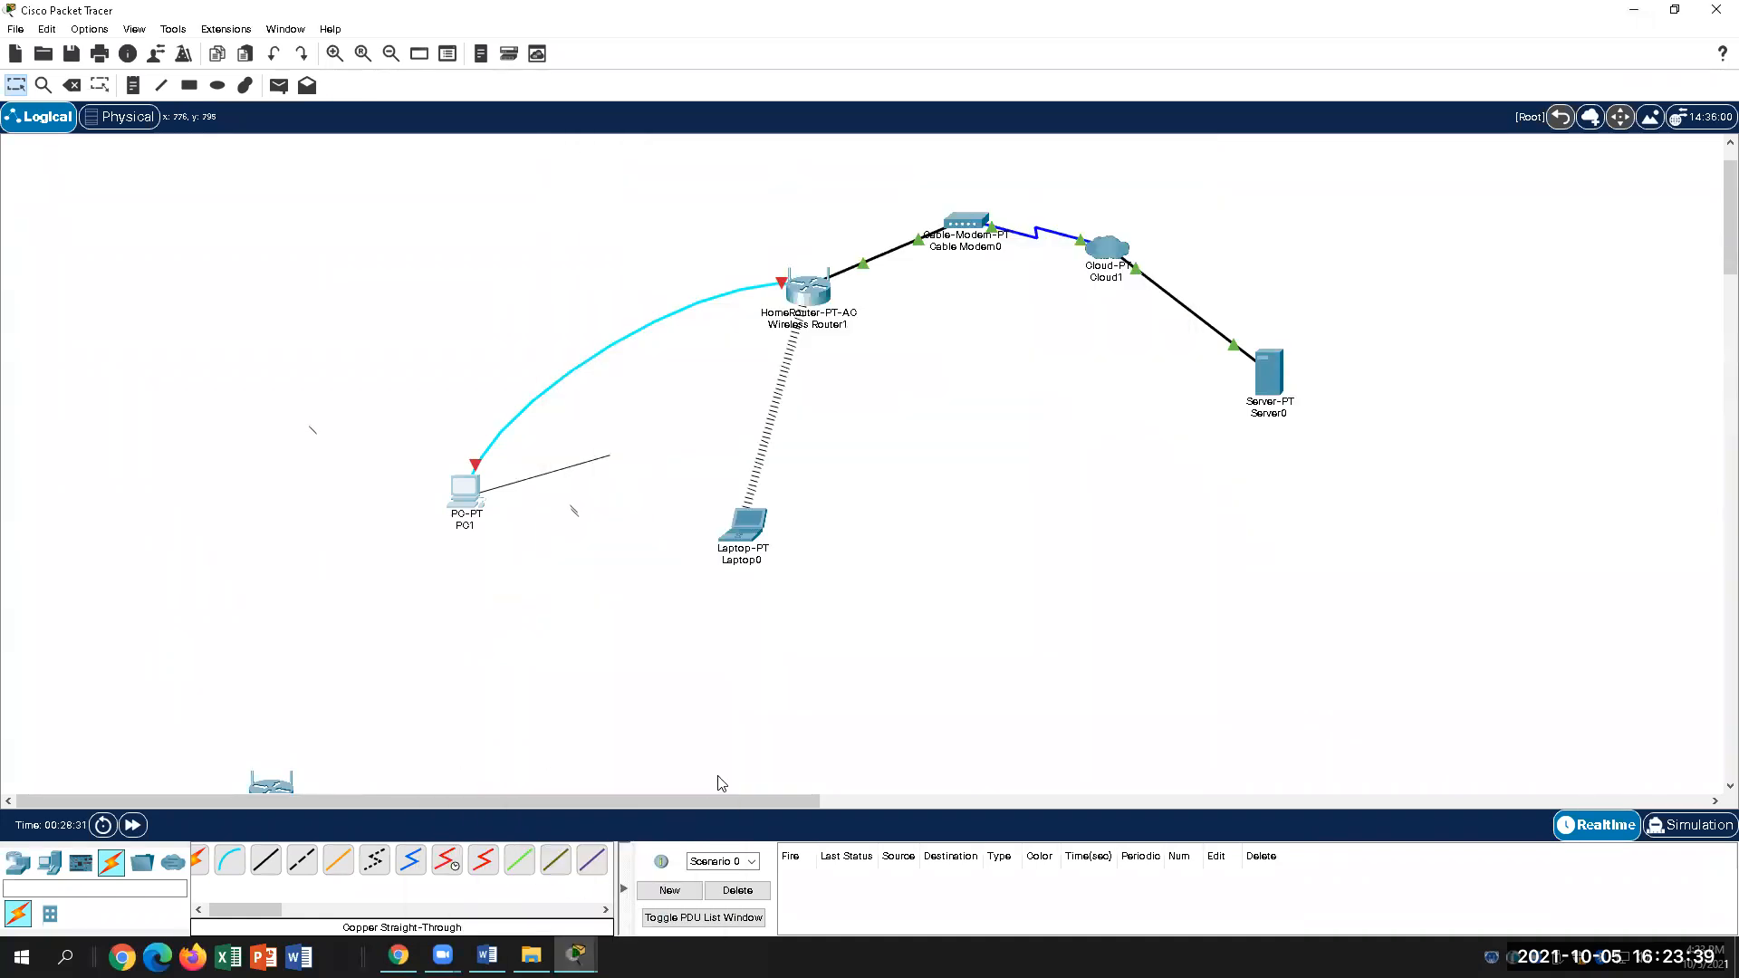
pyautogui.click(474, 467)
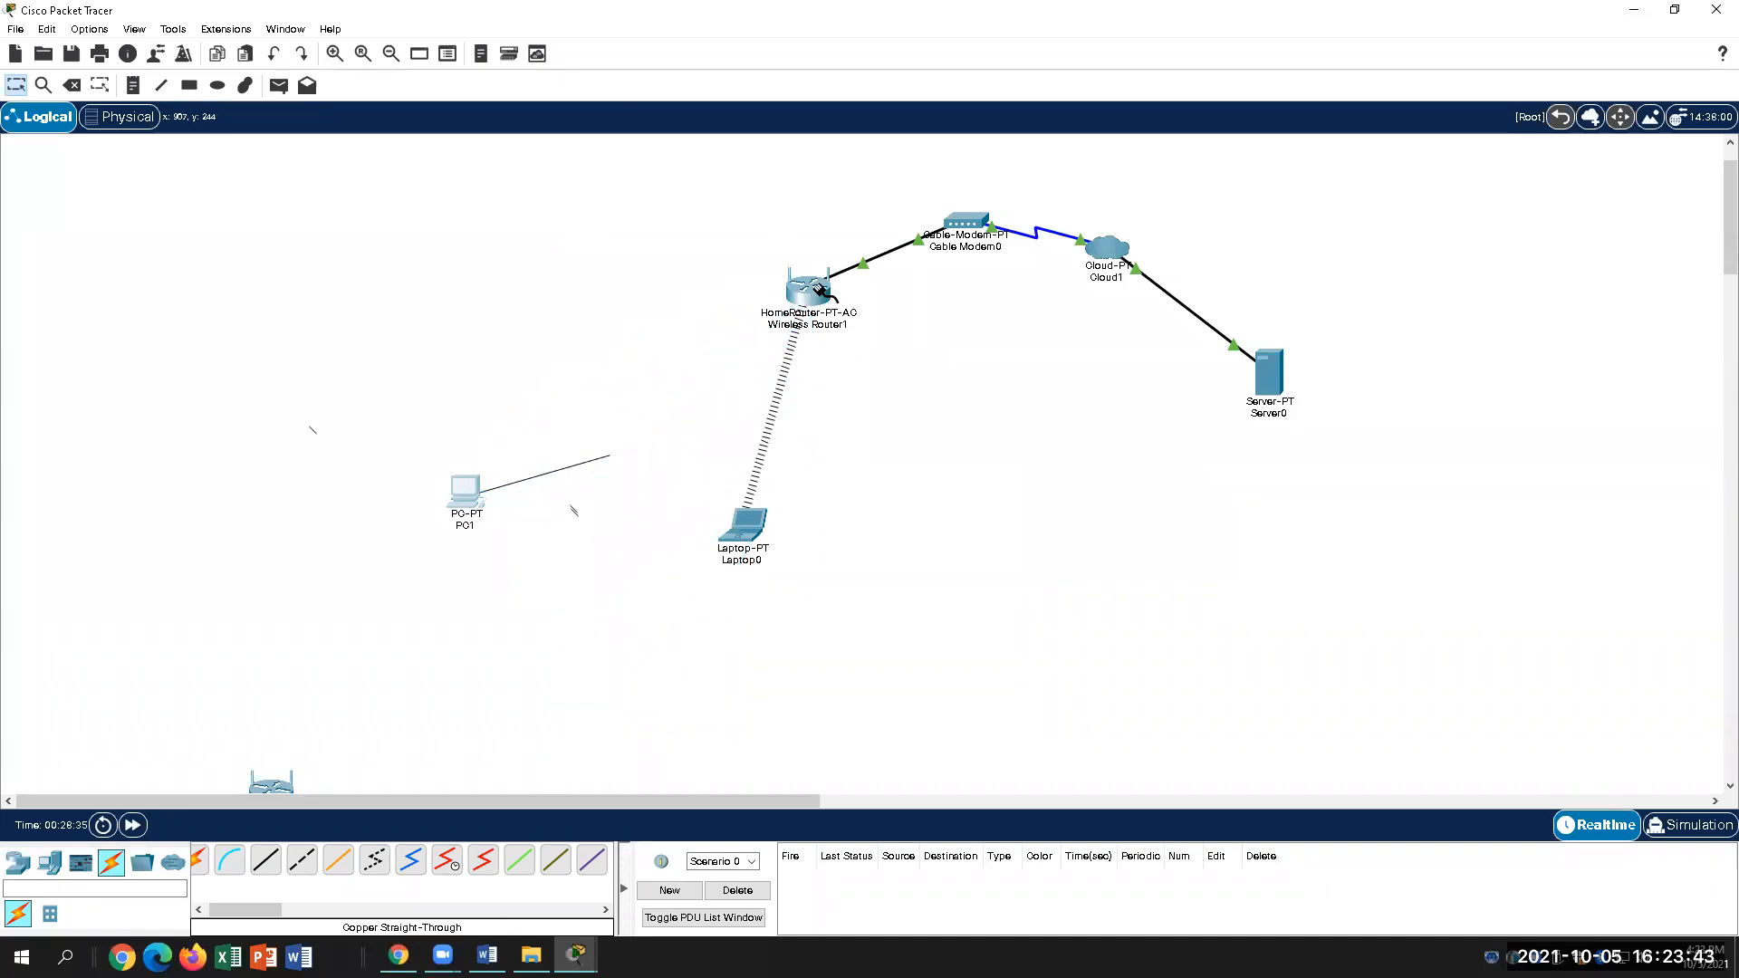
# Step: Replace the console cable with a copper straight-through from PC1 FastEthernet0 to router GigabitEthernet 1
pyautogui.click(814, 310)
pyautogui.click(542, 679)
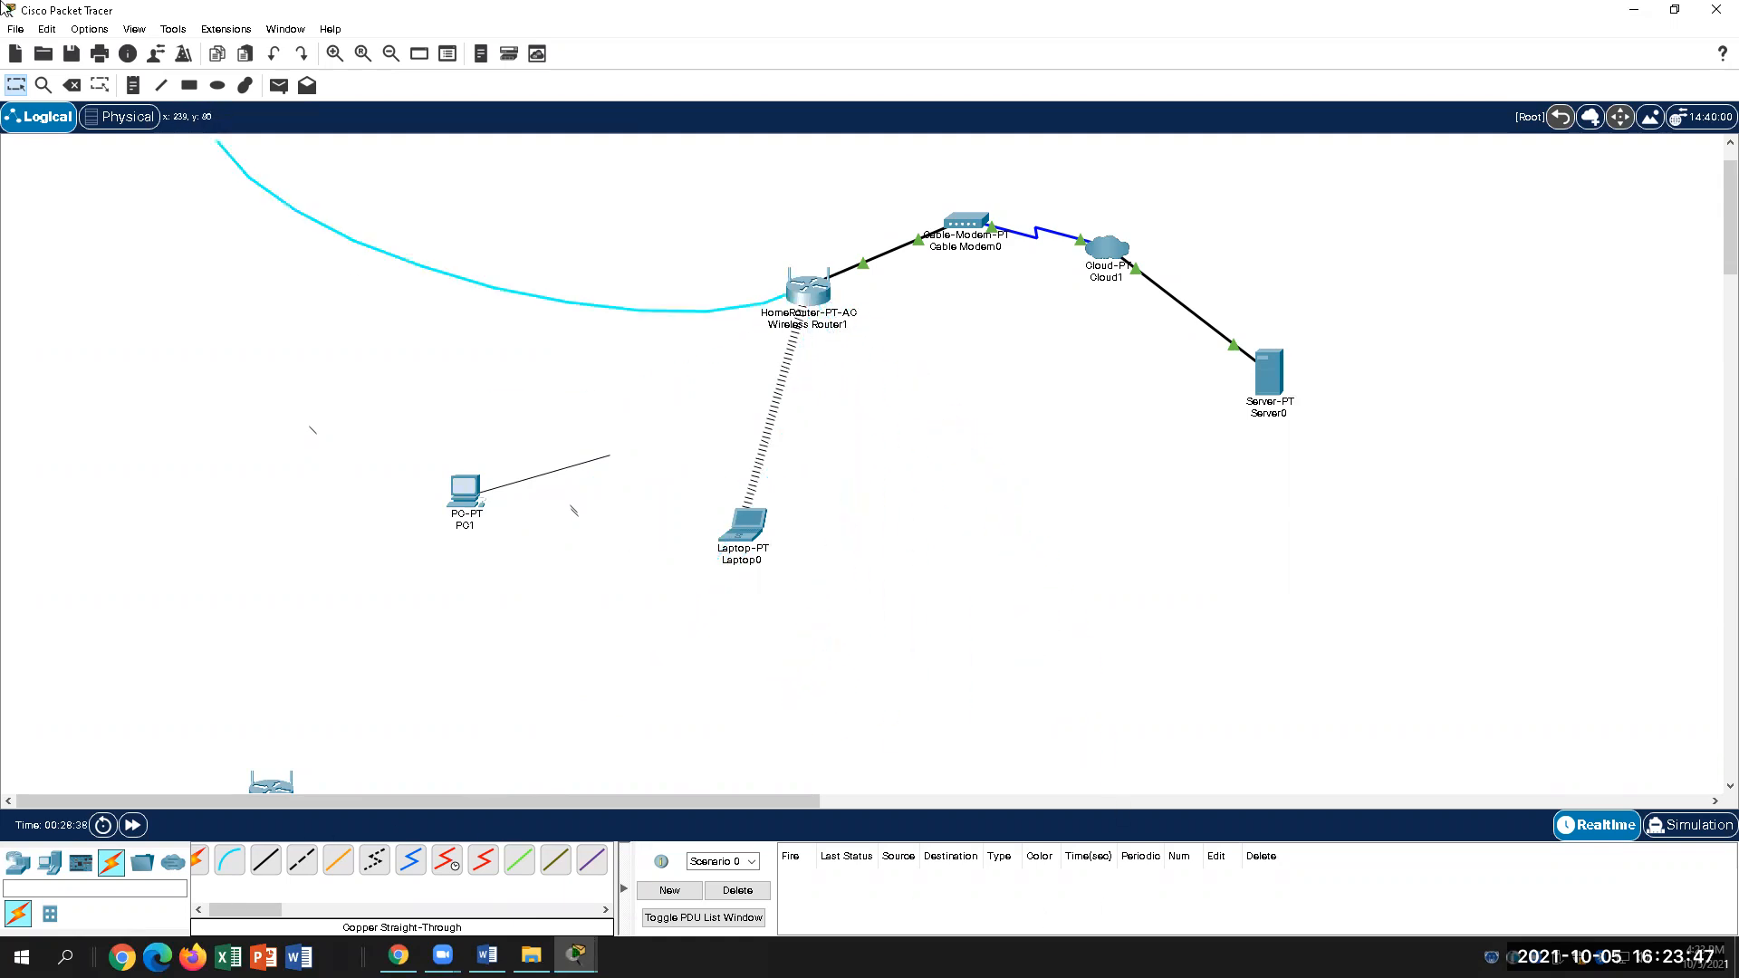
pyautogui.click(809, 289)
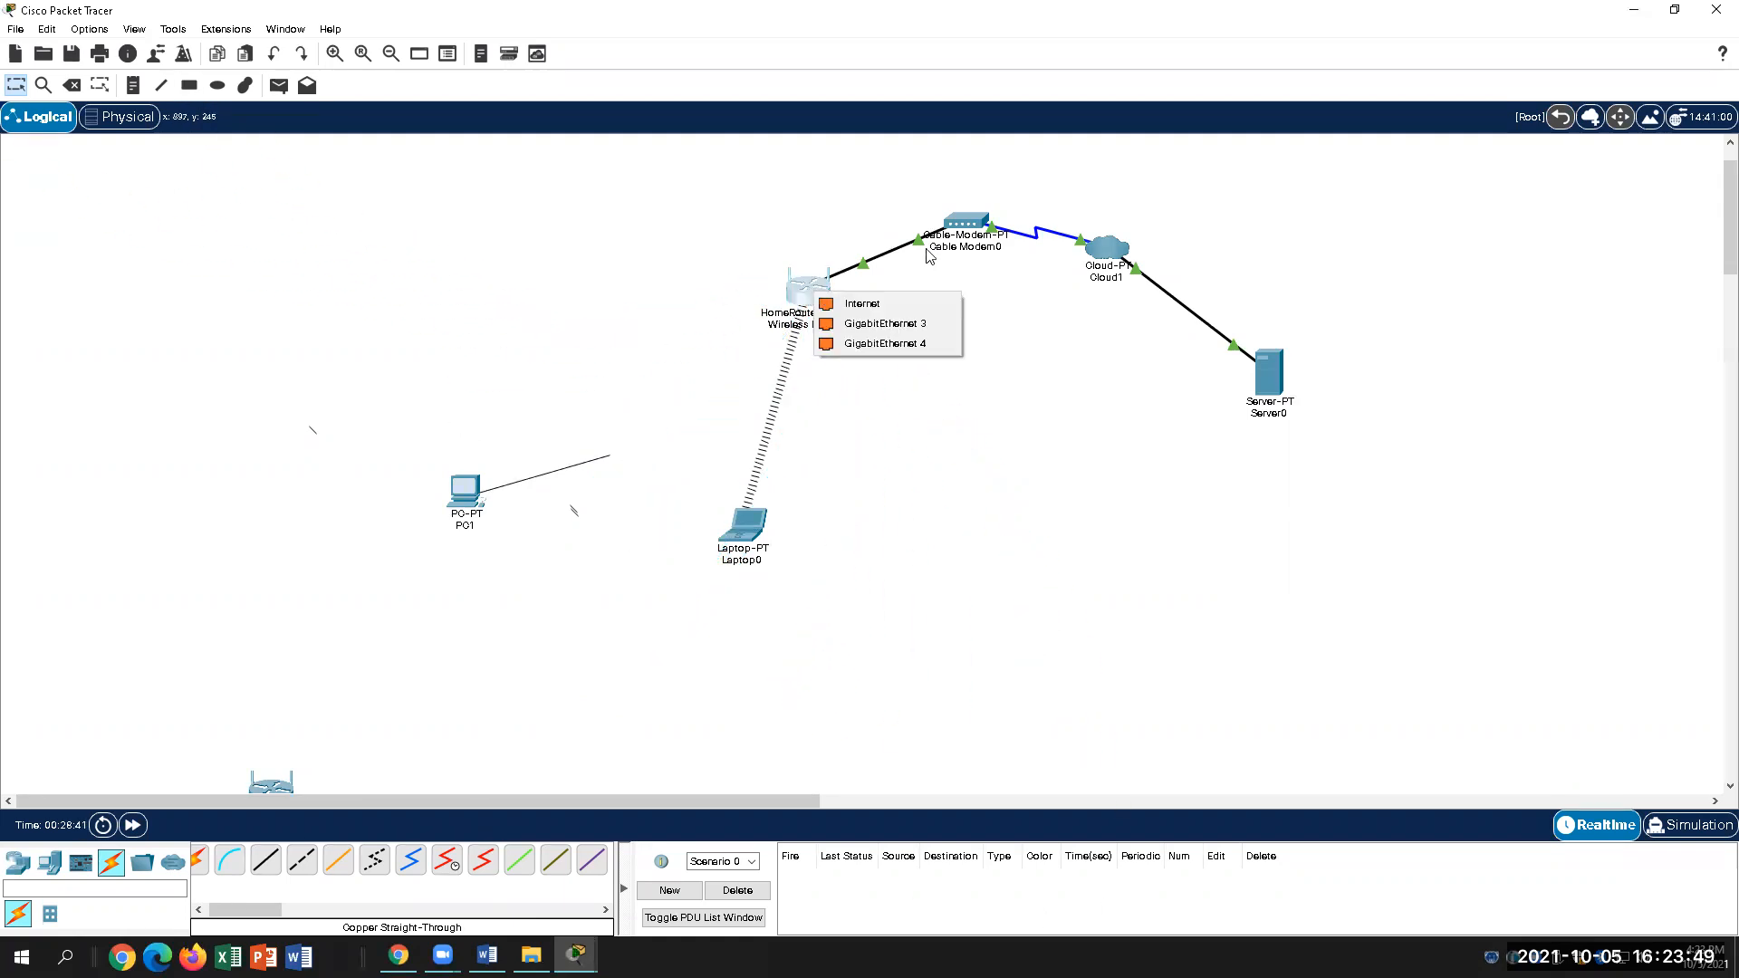
pyautogui.click(267, 861)
pyautogui.click(476, 493)
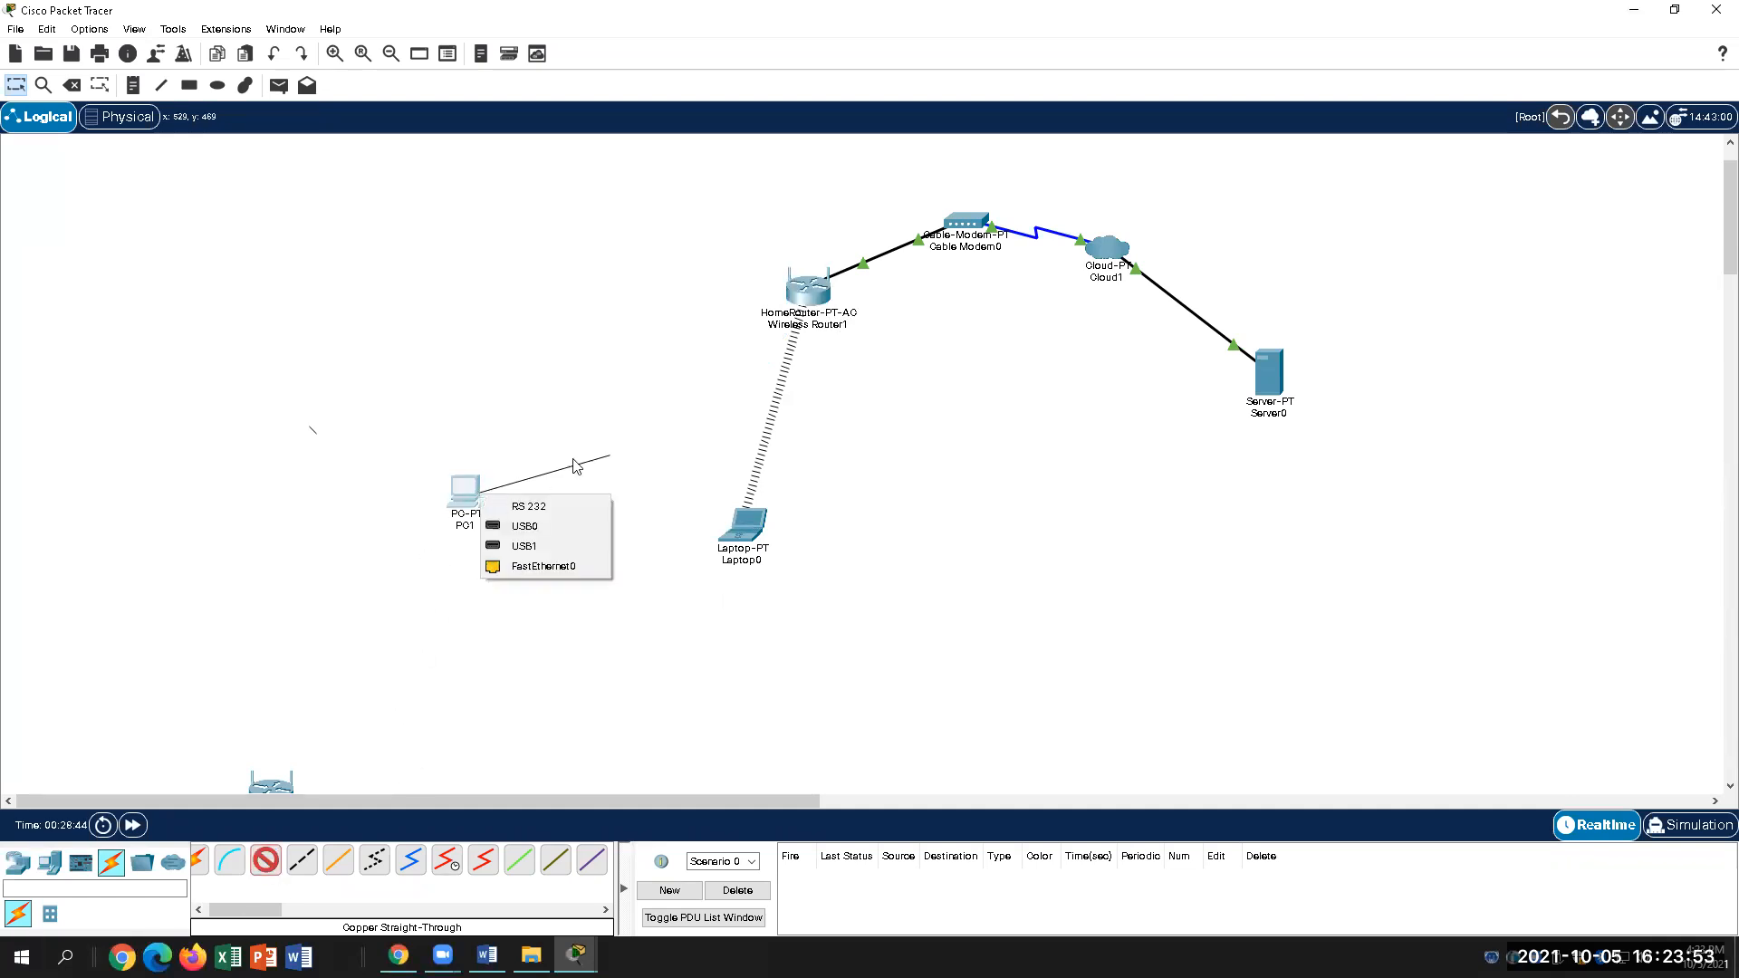
pyautogui.click(553, 567)
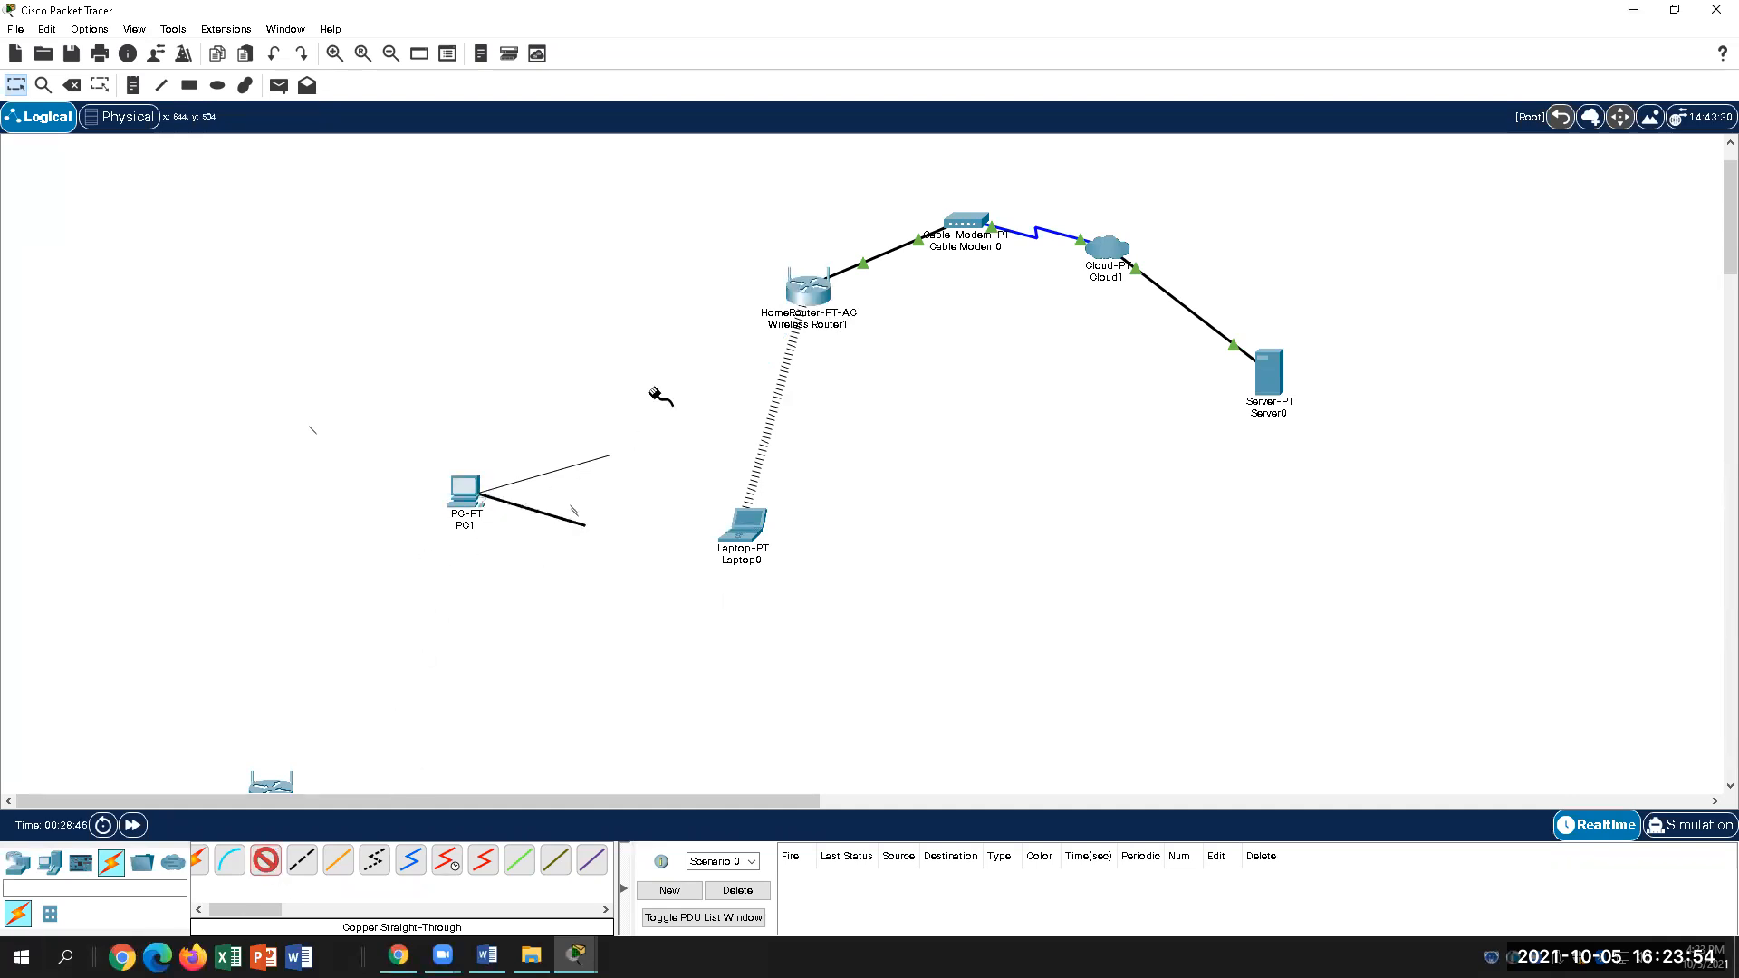
pyautogui.click(807, 290)
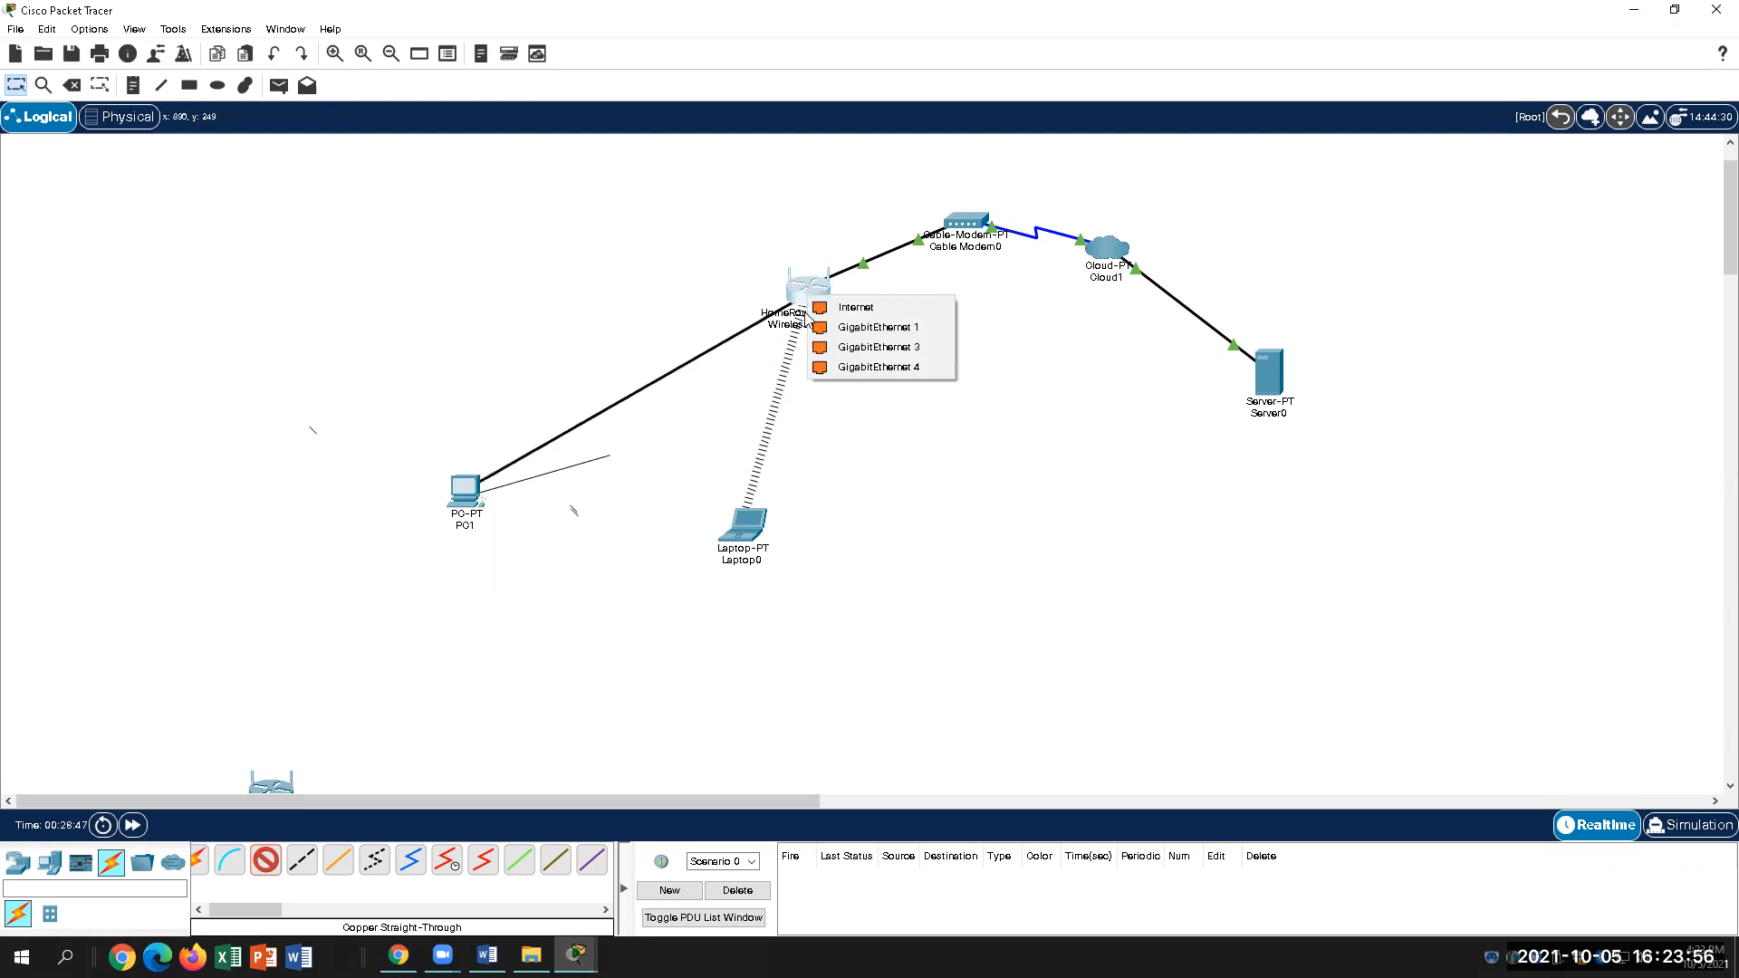
pyautogui.click(879, 328)
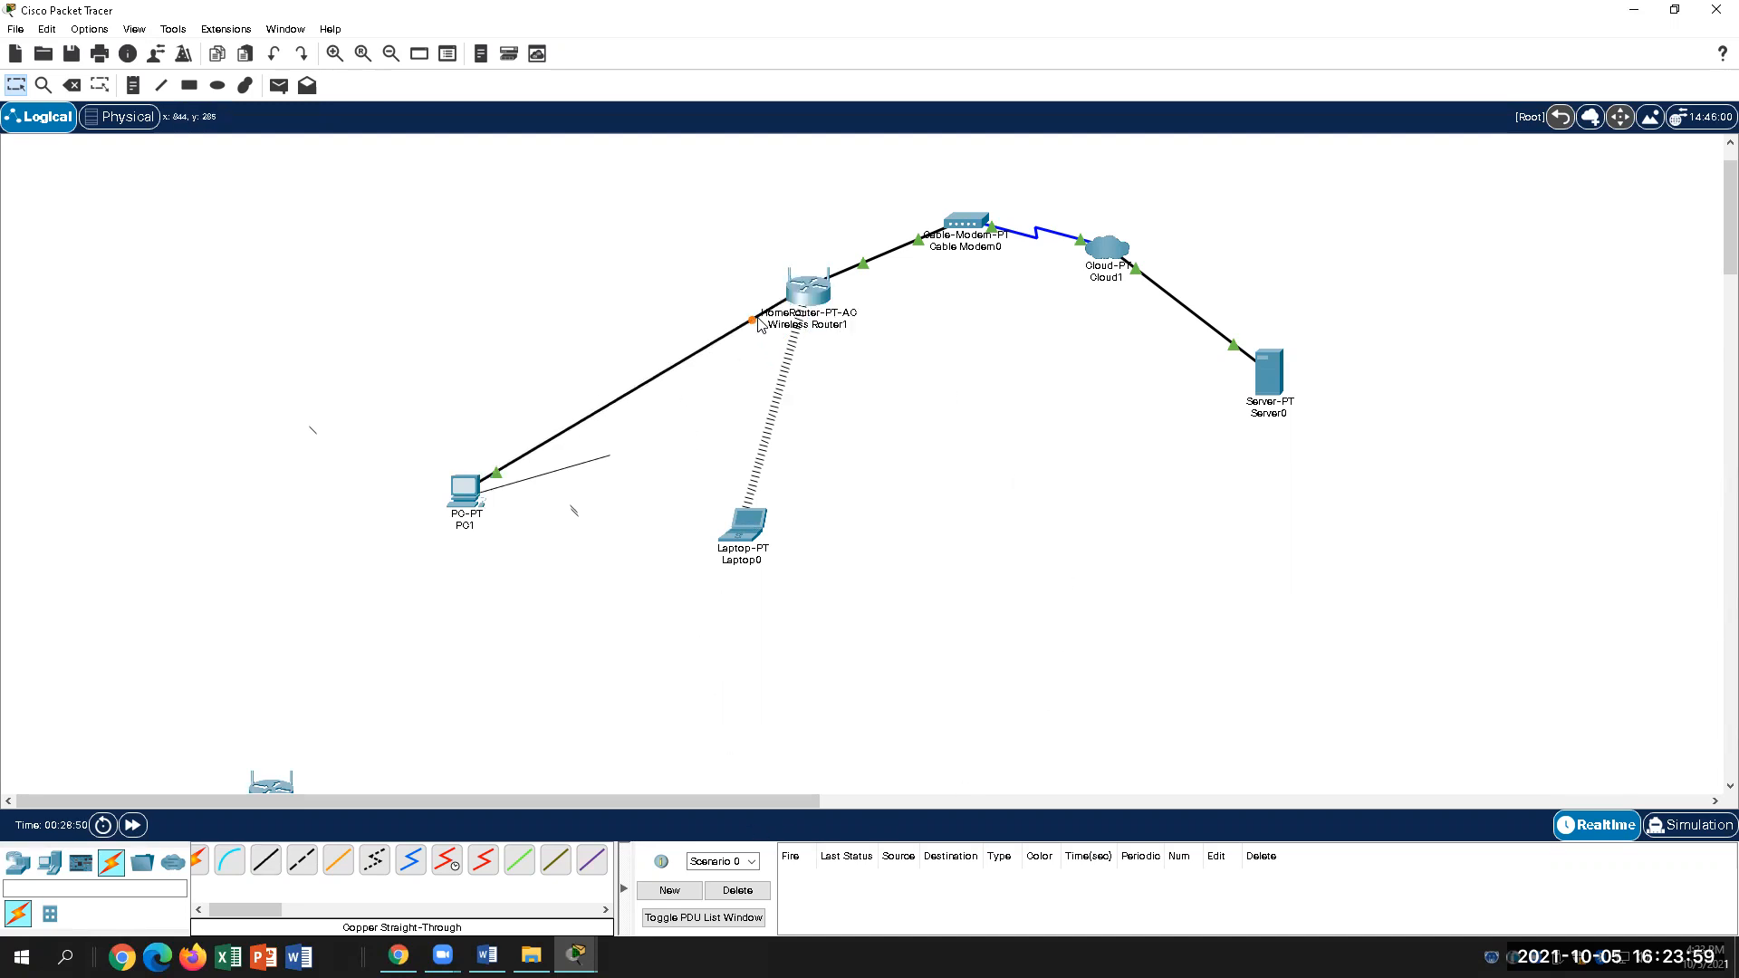
pyautogui.moveTo(754, 325)
# Step: Open Wireless Router1's GUI at the Static DNS 1 boxes, then return to the Word lab
pyautogui.click(807, 299)
pyautogui.scroll(-1, 765, 533)
pyautogui.scroll(-4, 764, 533)
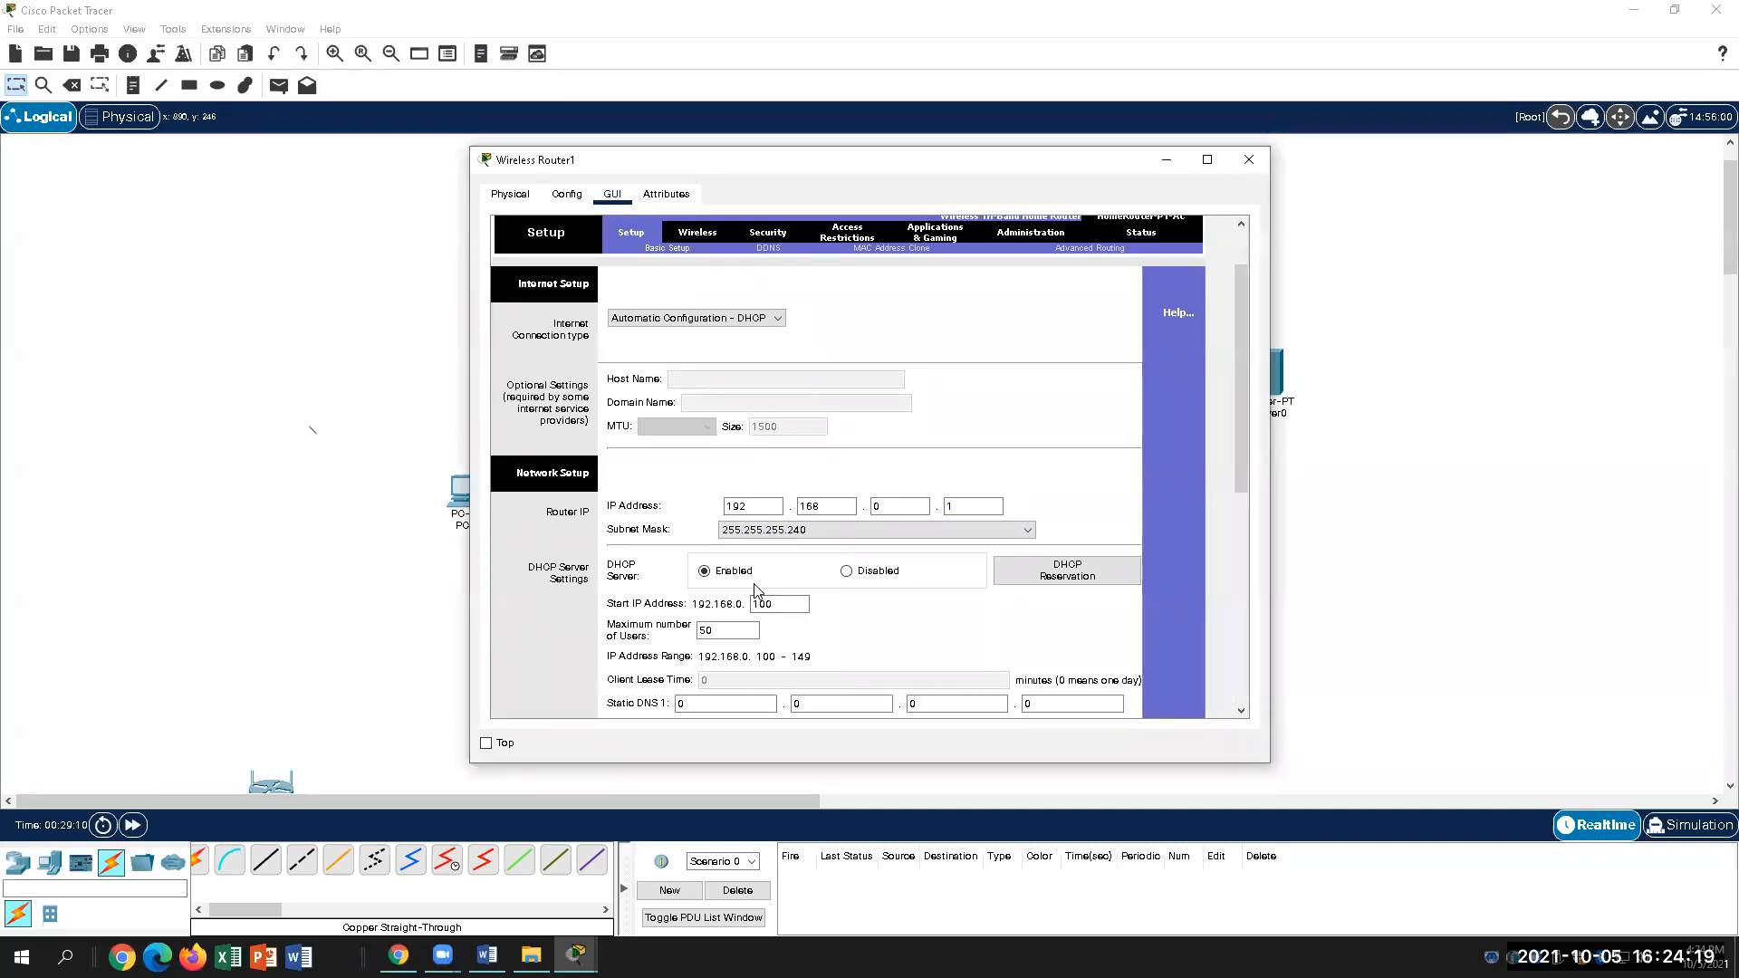
pyautogui.moveTo(1241, 464); pyautogui.dragTo(1241, 582)
pyautogui.click(708, 445)
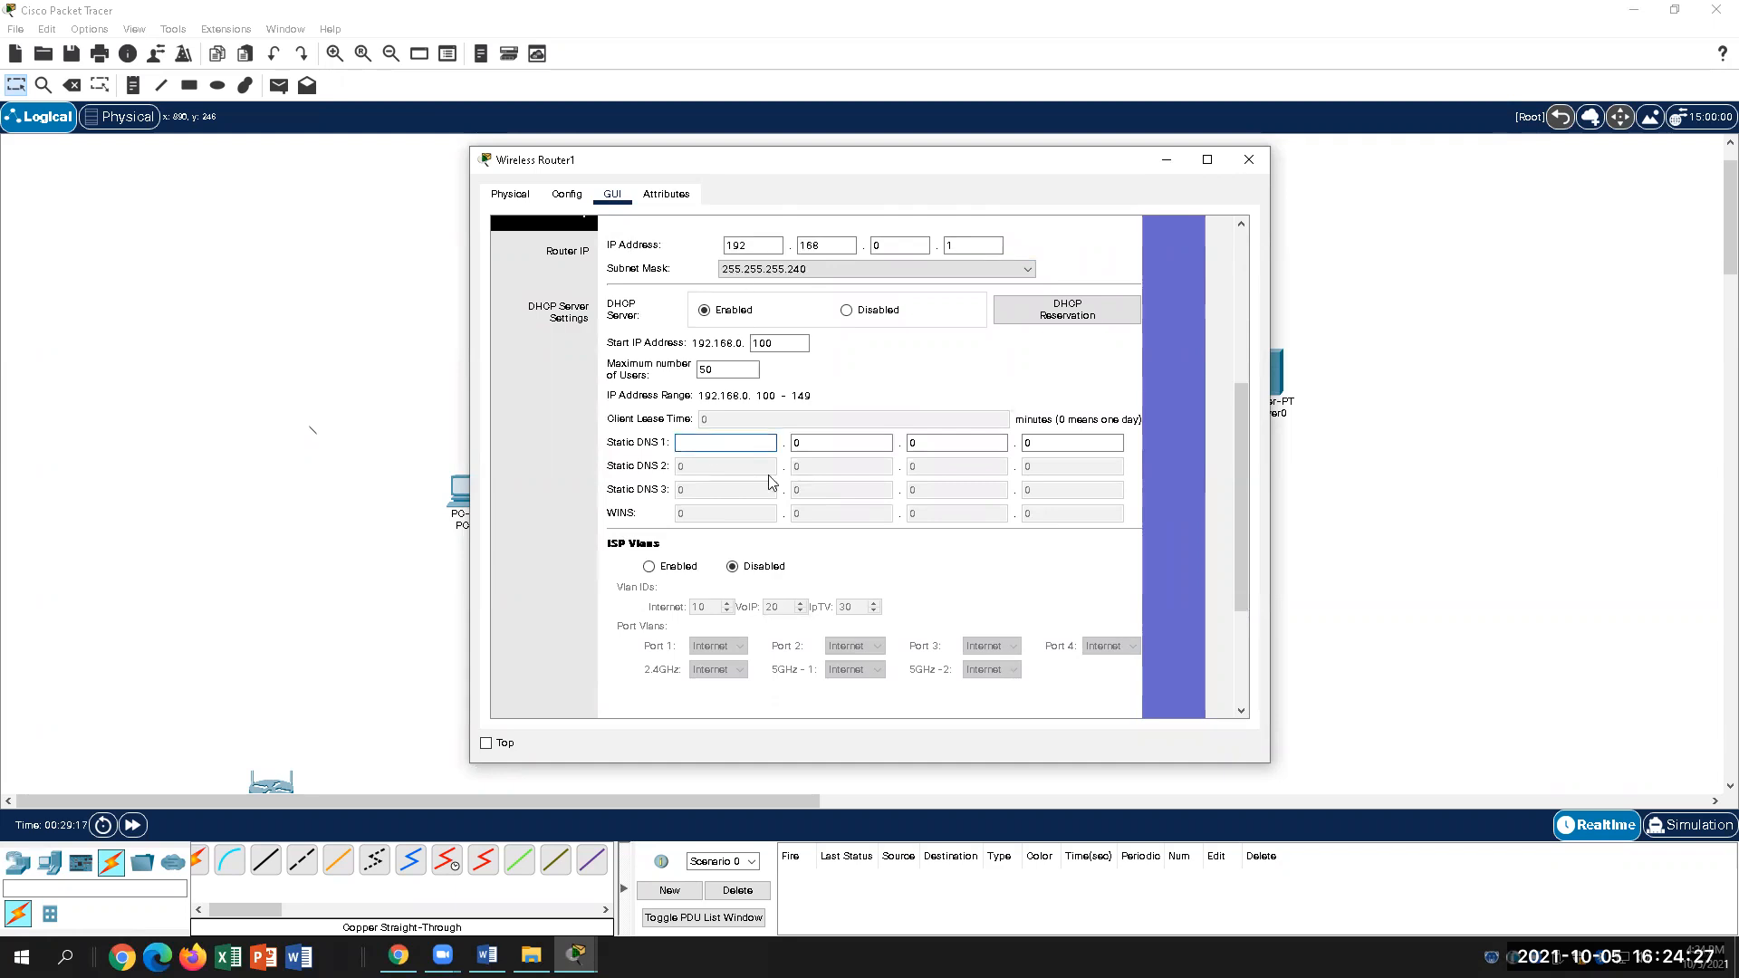
pyautogui.click(486, 955)
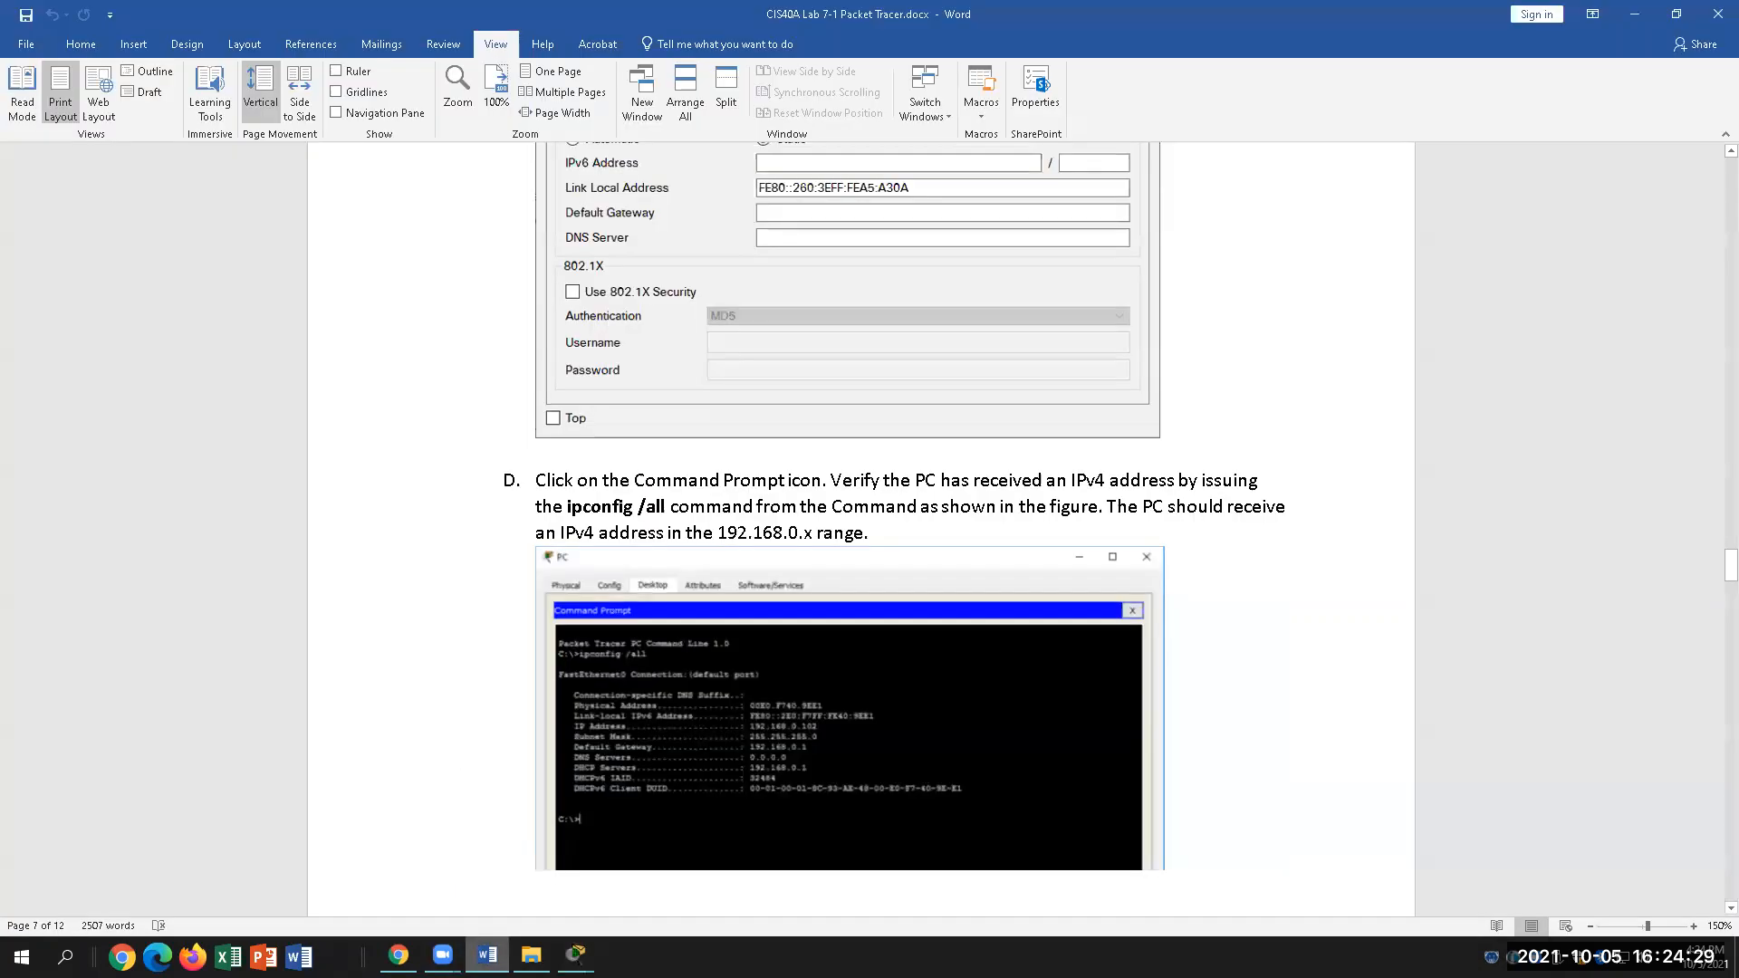
# Step: Scroll up through the Word lab looking for the DNS server address 208.67.220.220
pyautogui.scroll(3, 577, 779)
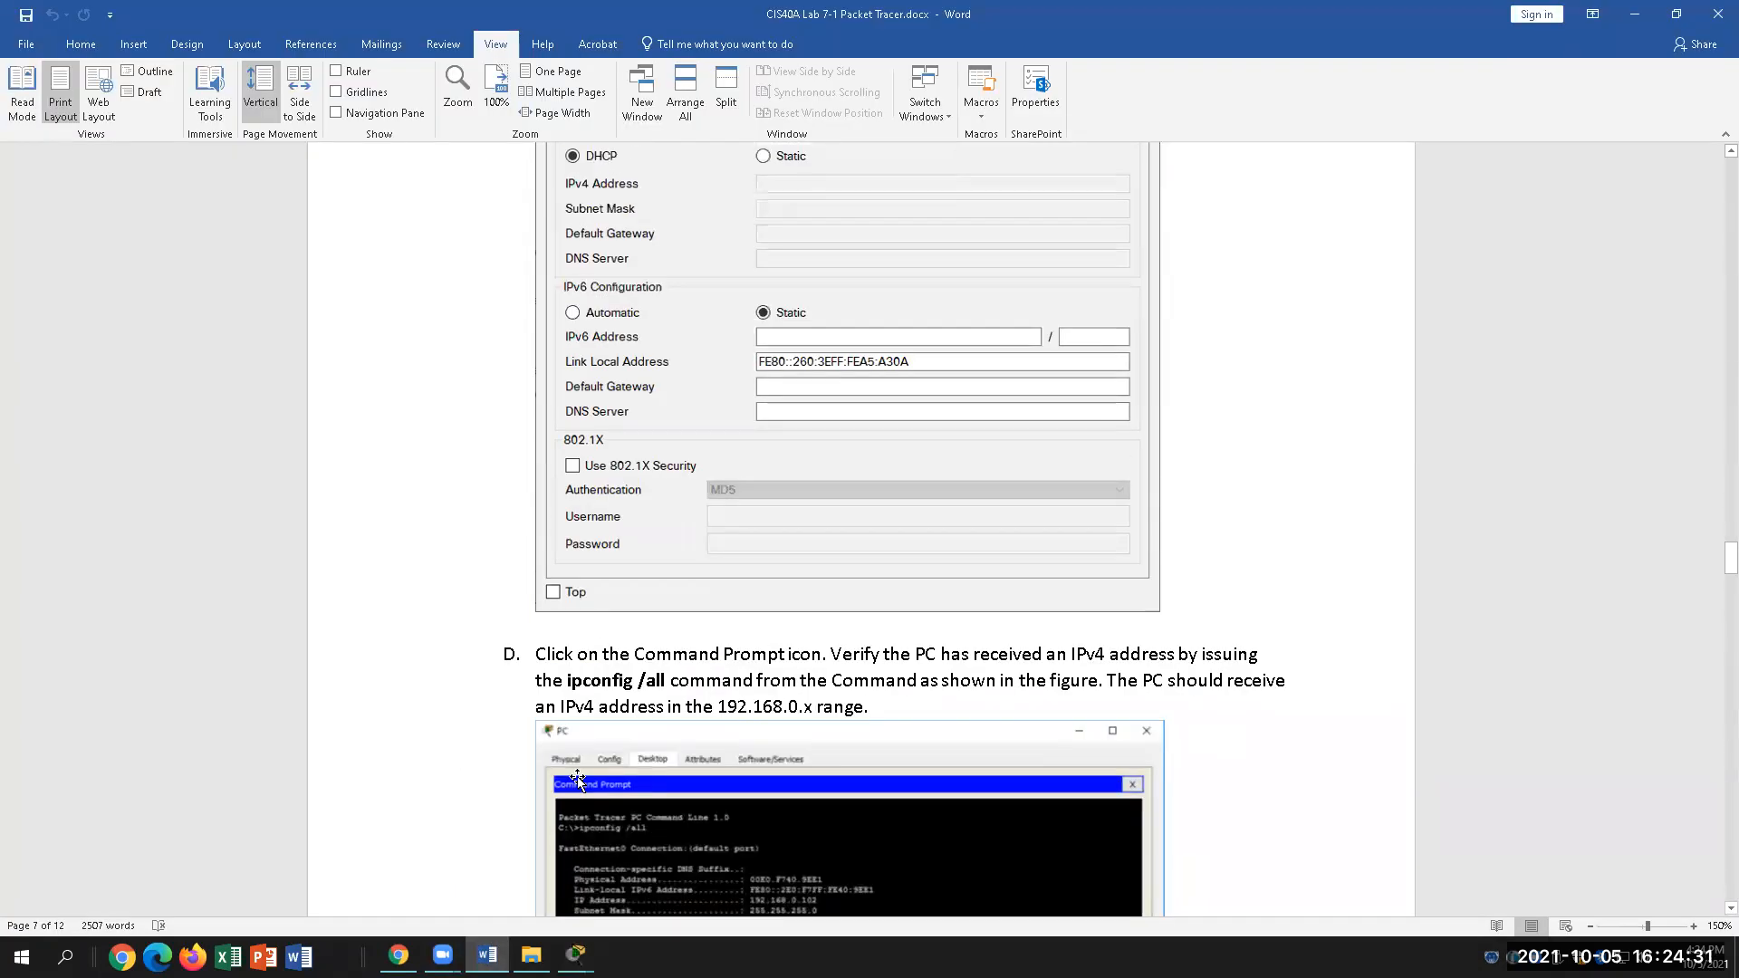
pyautogui.scroll(3, 577, 779)
pyautogui.scroll(4, 584, 765)
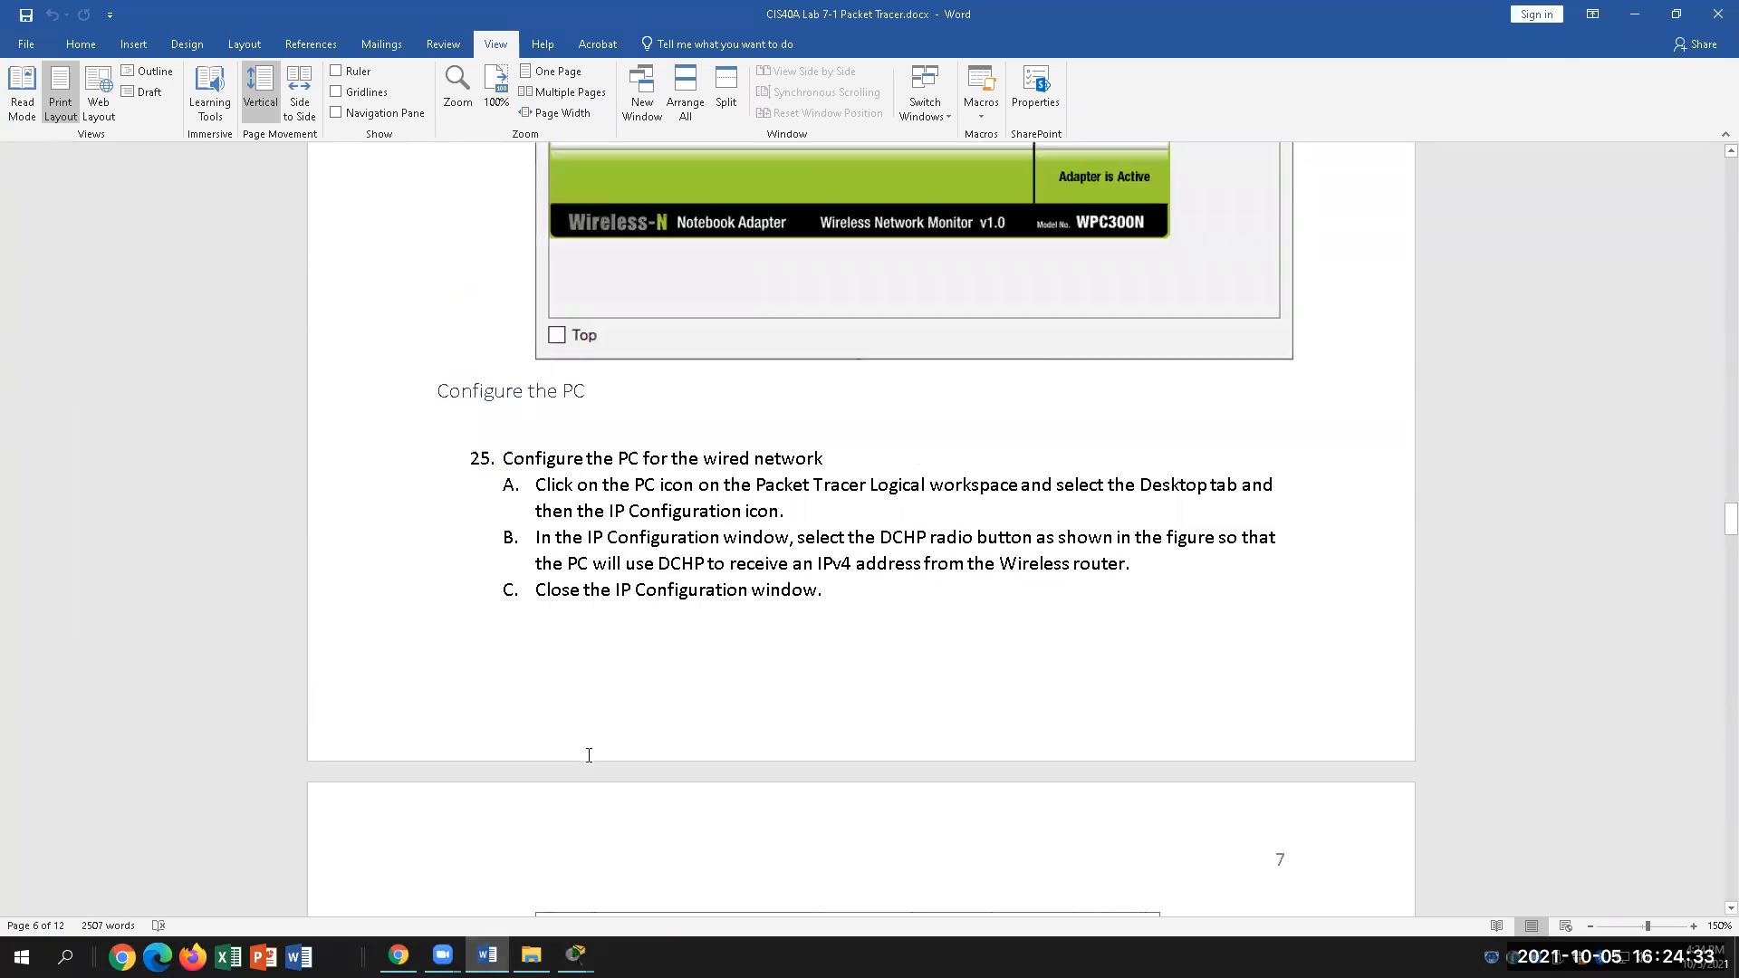
pyautogui.scroll(12, 589, 755)
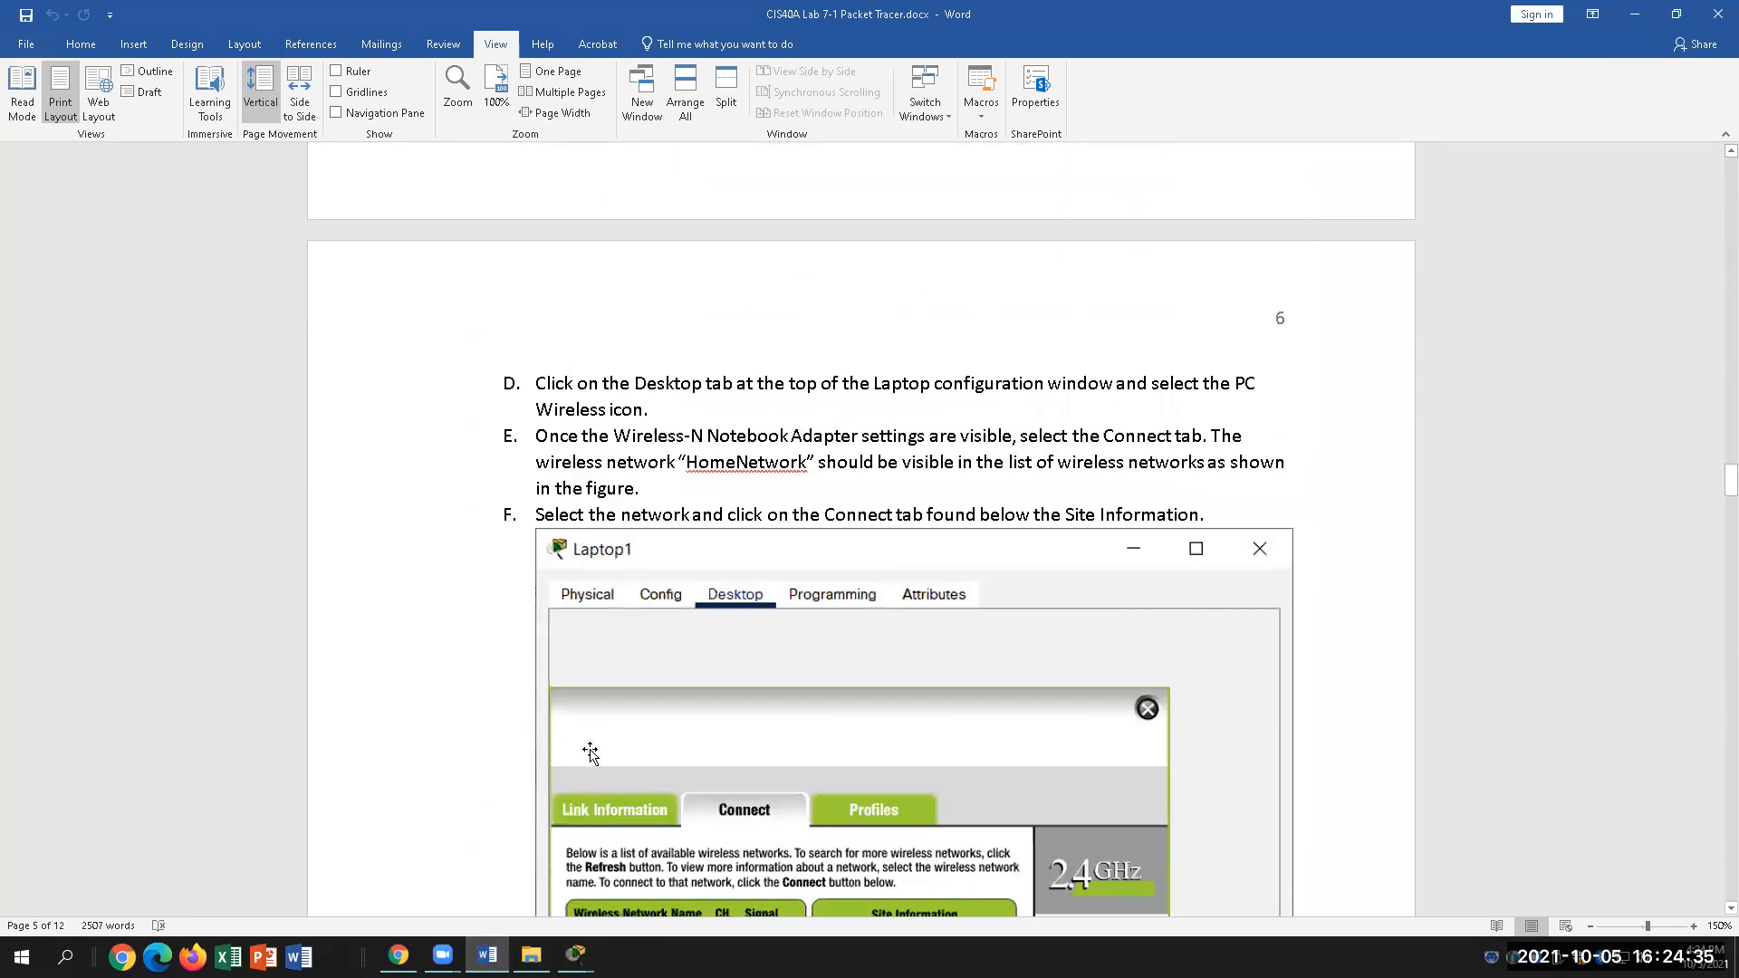
pyautogui.scroll(18, 590, 752)
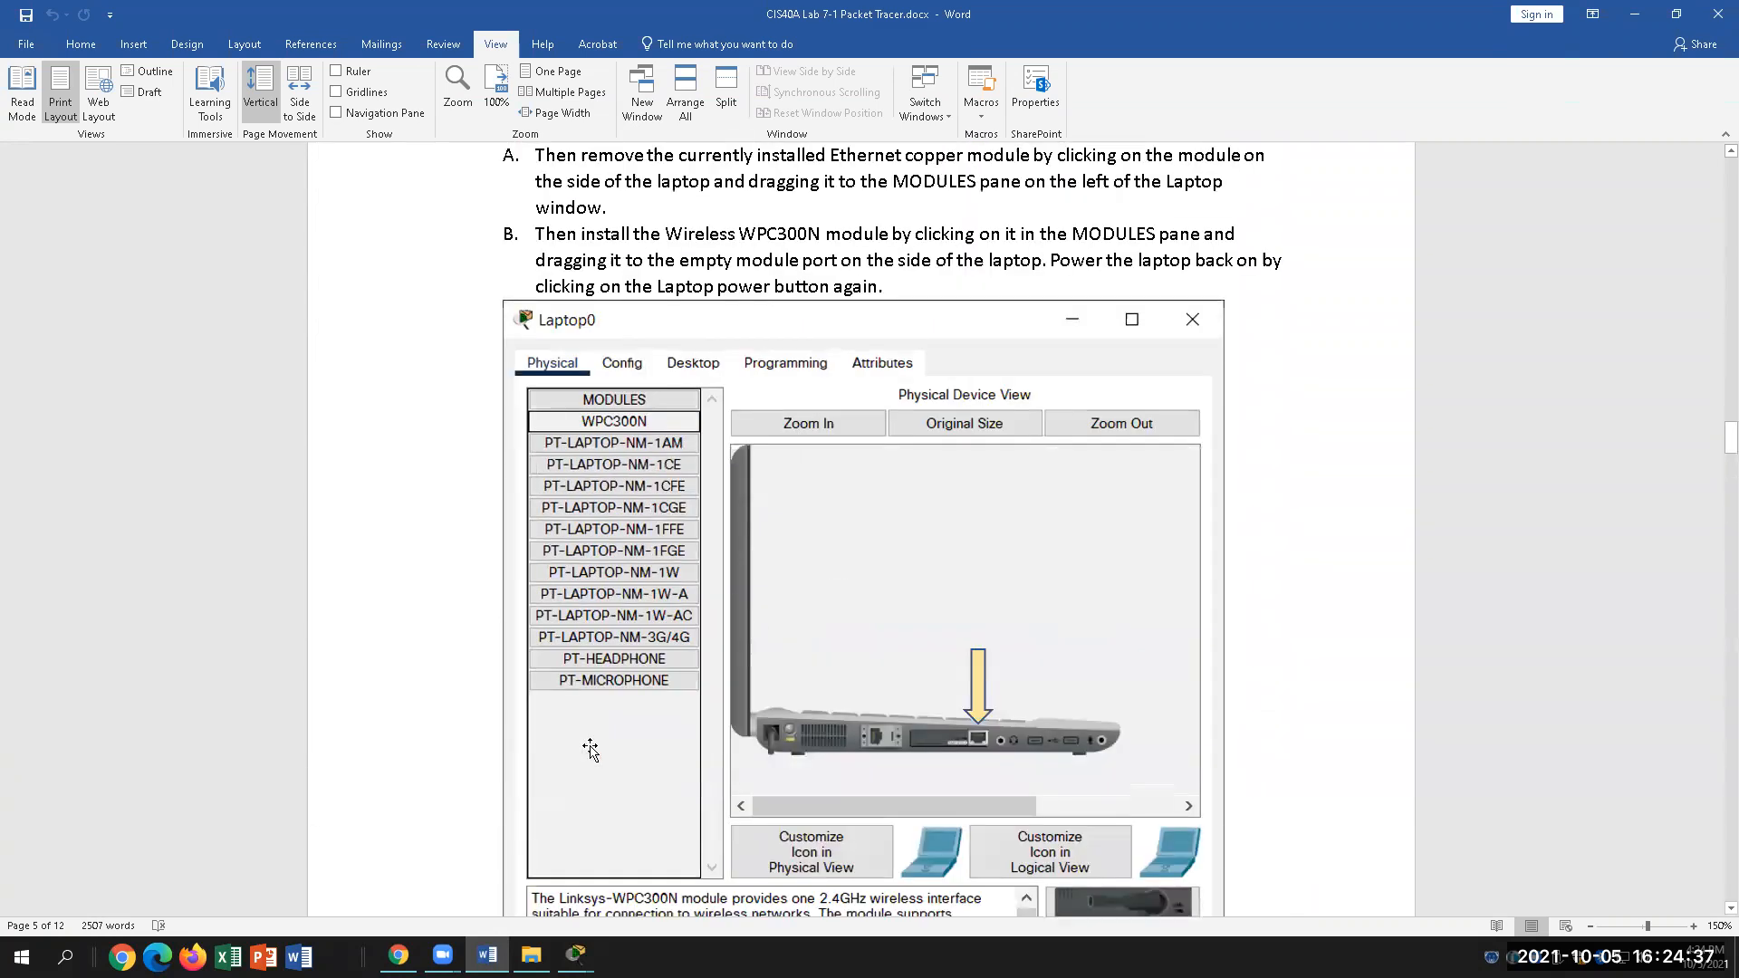
pyautogui.scroll(10, 589, 750)
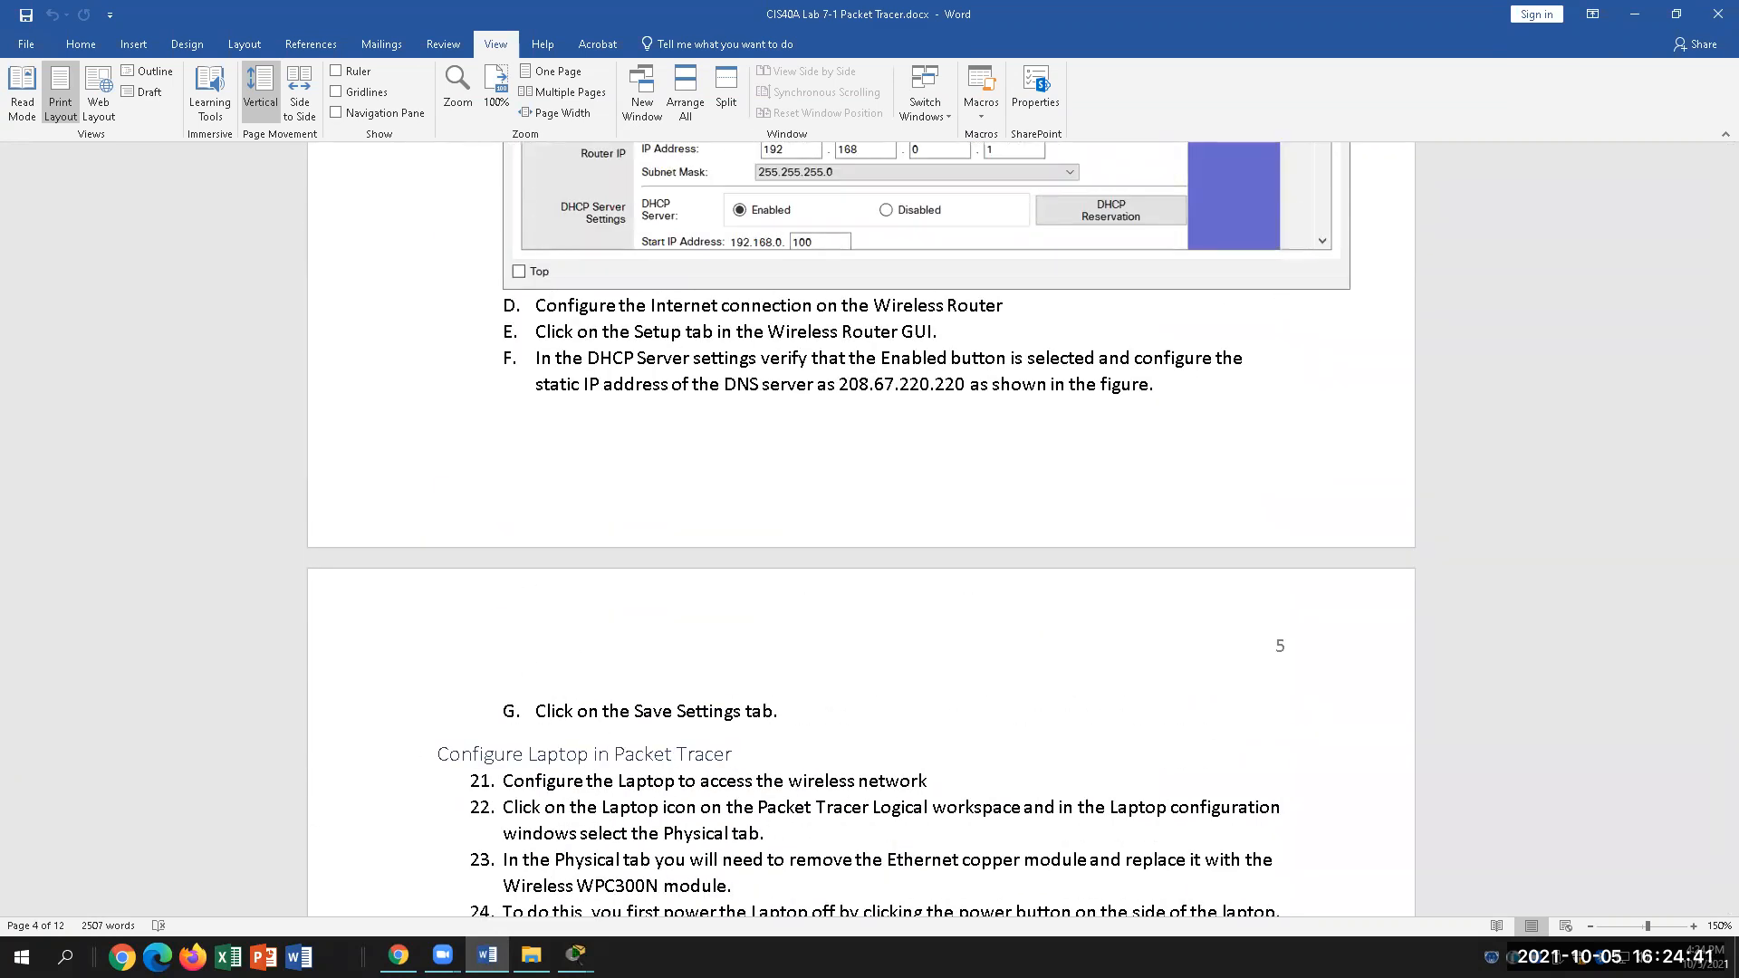
# Step: Enter 208.67.220.220 into Wireless Router1's Static DNS 1 boxes
pyautogui.moveTo(576, 956)
pyautogui.click(735, 861)
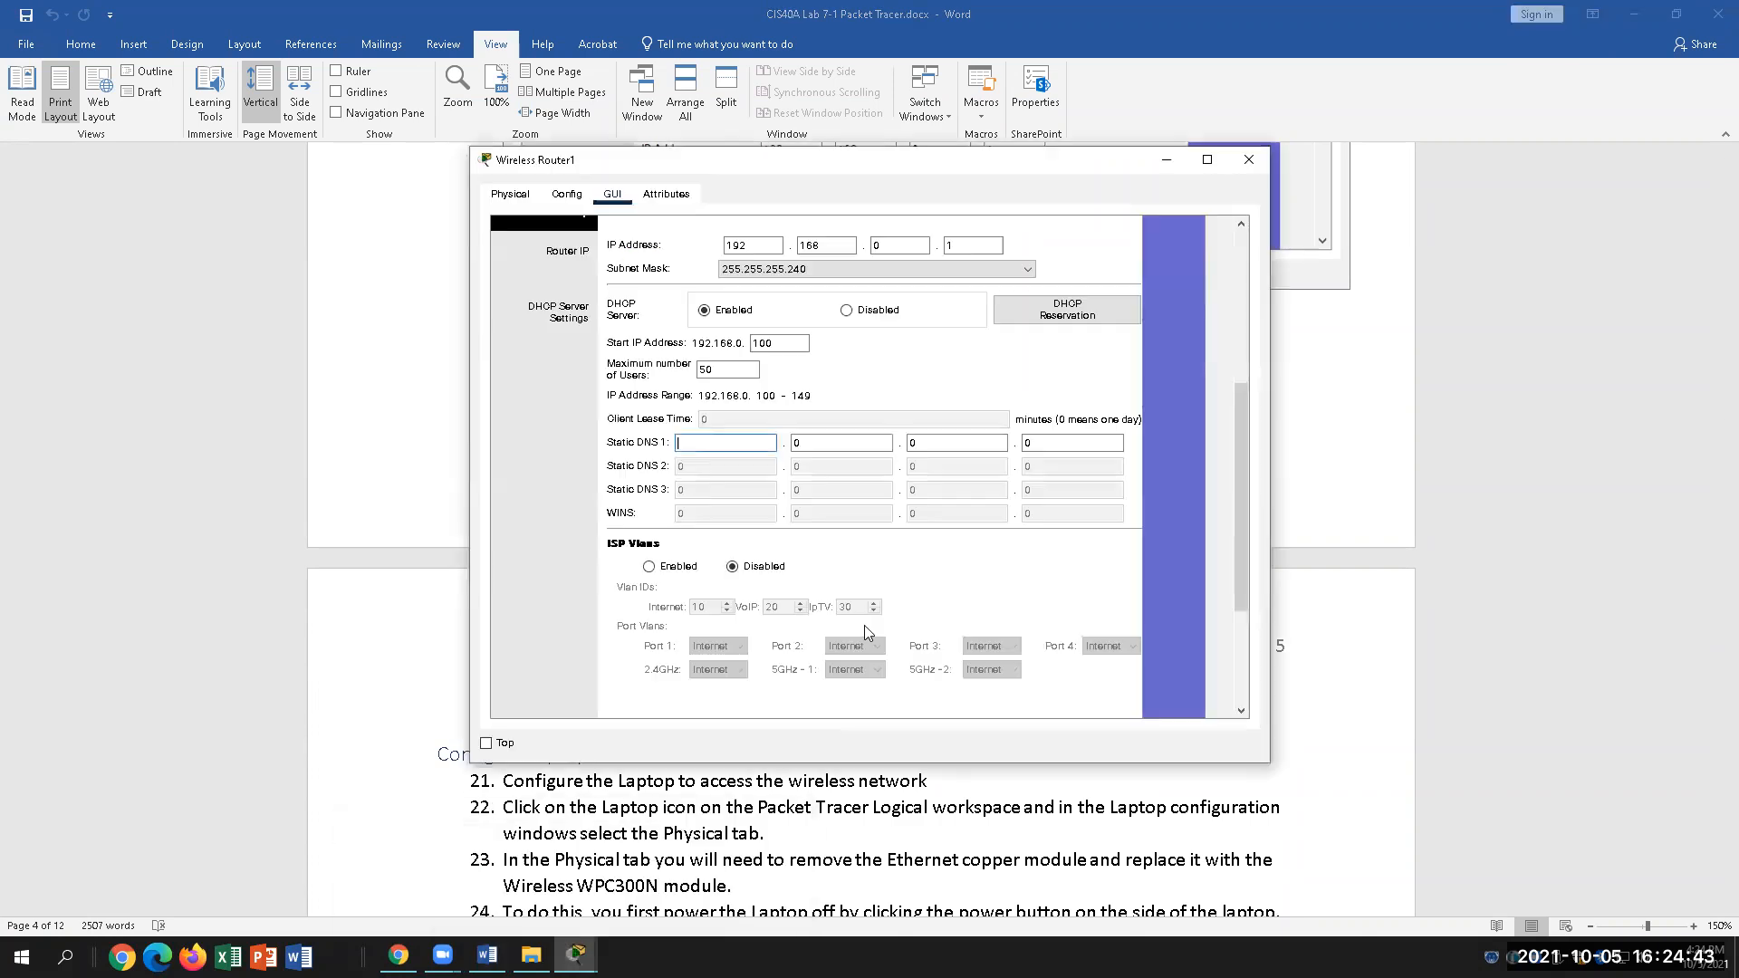
pyautogui.write('208')
pyautogui.click(832, 450)
pyautogui.press('BackSpace')
pyautogui.write('67')
pyautogui.click(955, 440)
pyautogui.press('BackSpace')
pyautogui.write('220')
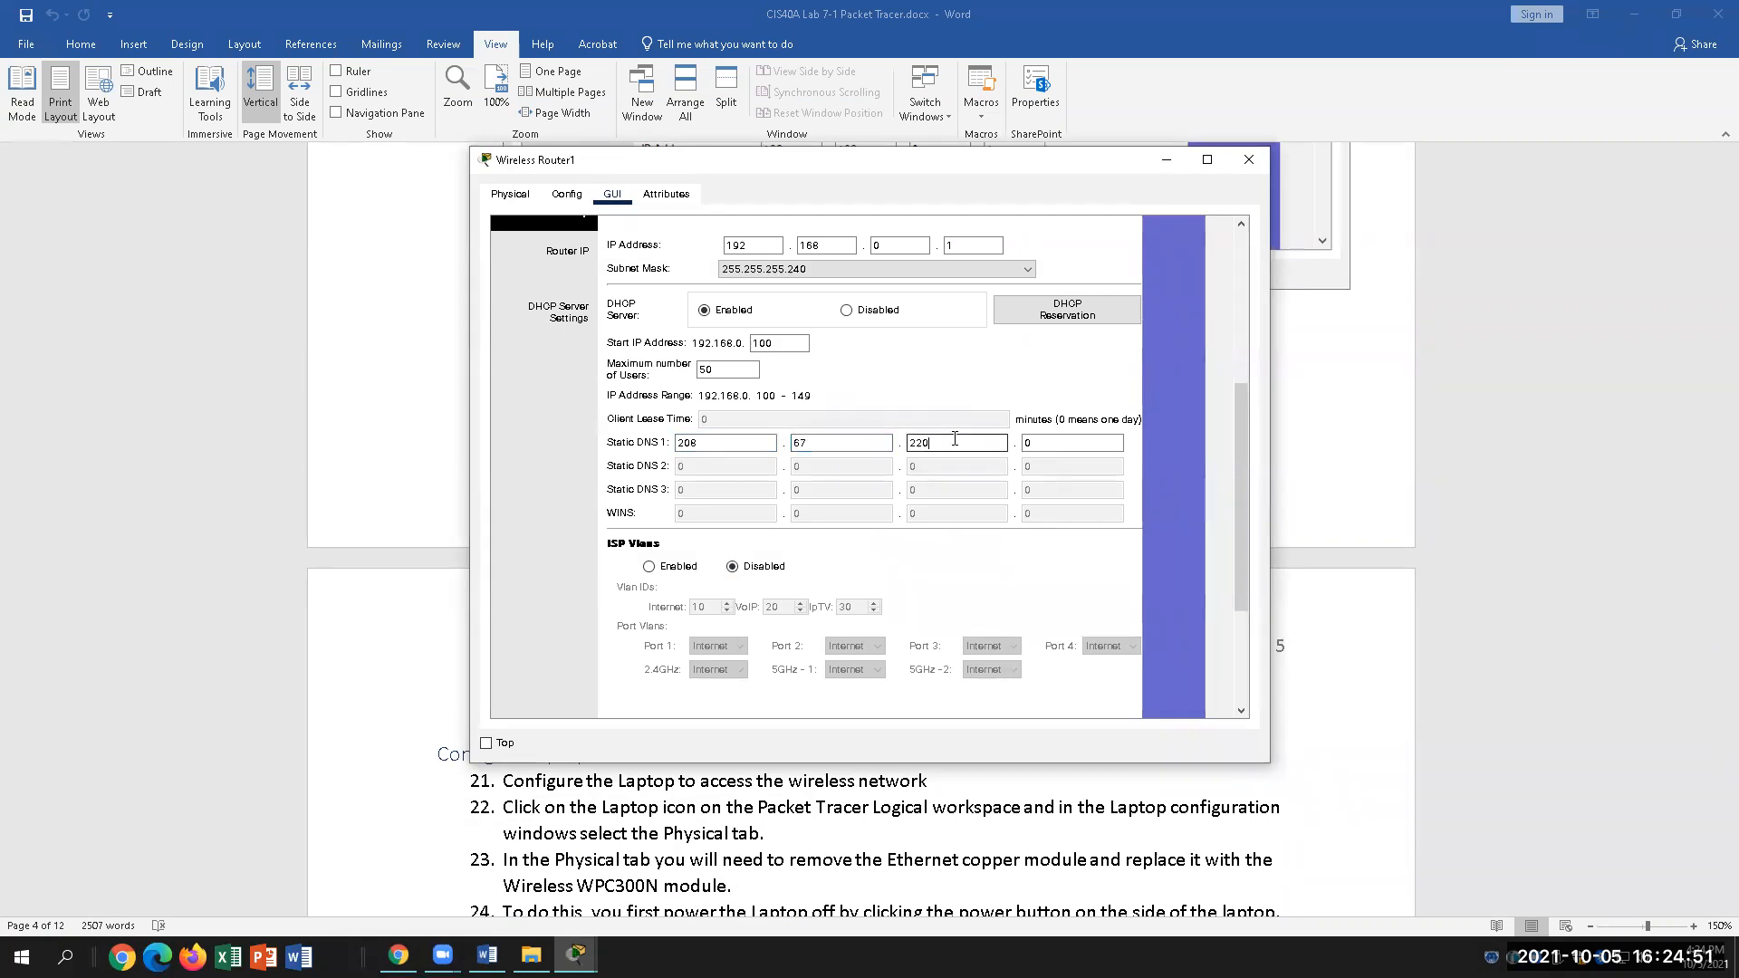
pyautogui.click(1057, 447)
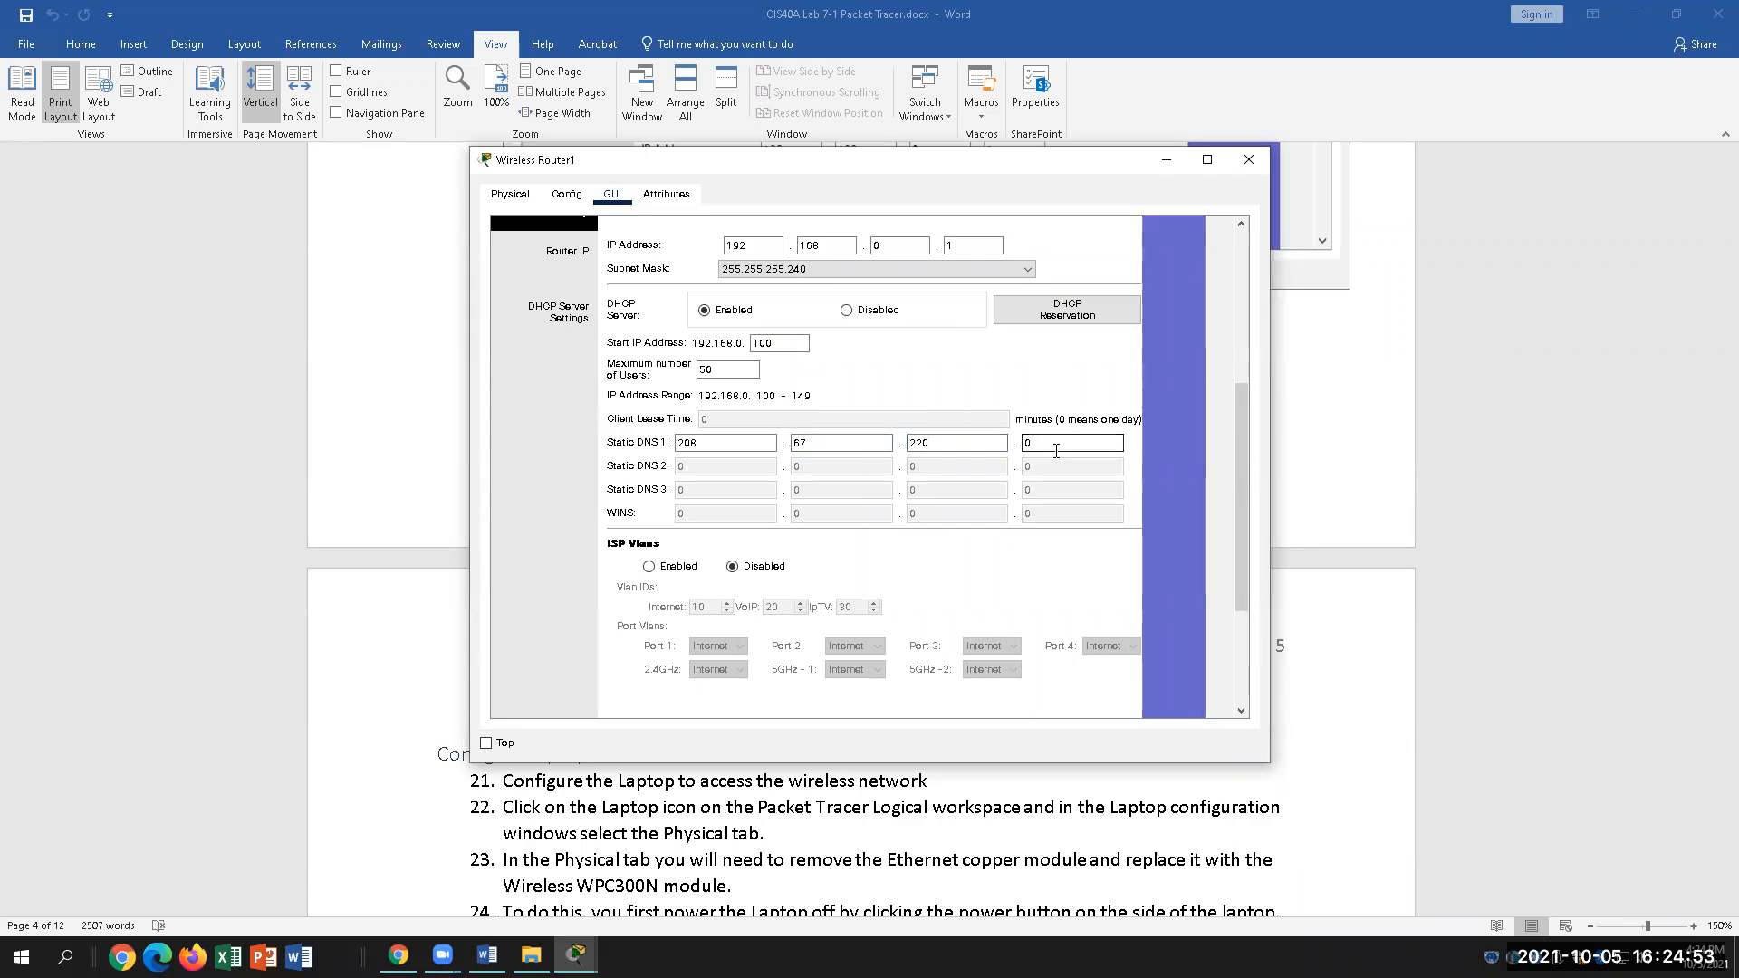
# Step: Save the router's DHCP settings and close the Wireless Router1 window
pyautogui.moveTo(1230, 451); pyautogui.dragTo(1240, 542)
pyautogui.click(924, 690)
pyautogui.scroll(5, 1087, 553)
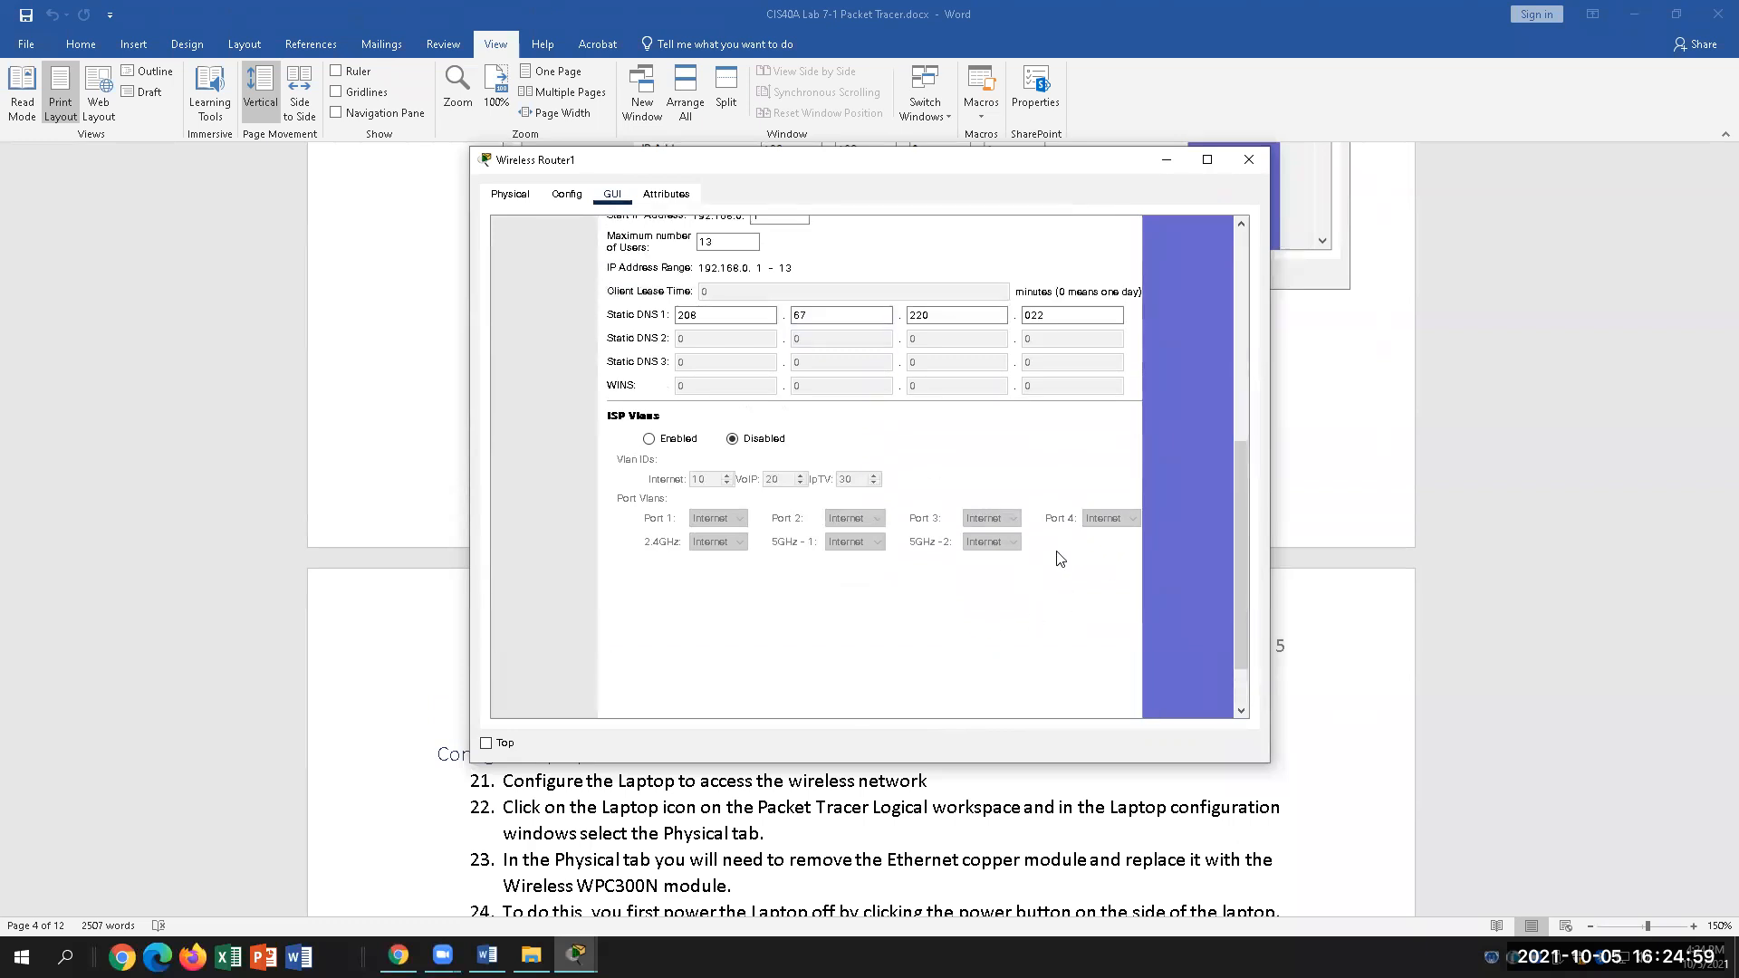
pyautogui.scroll(3, 1058, 544)
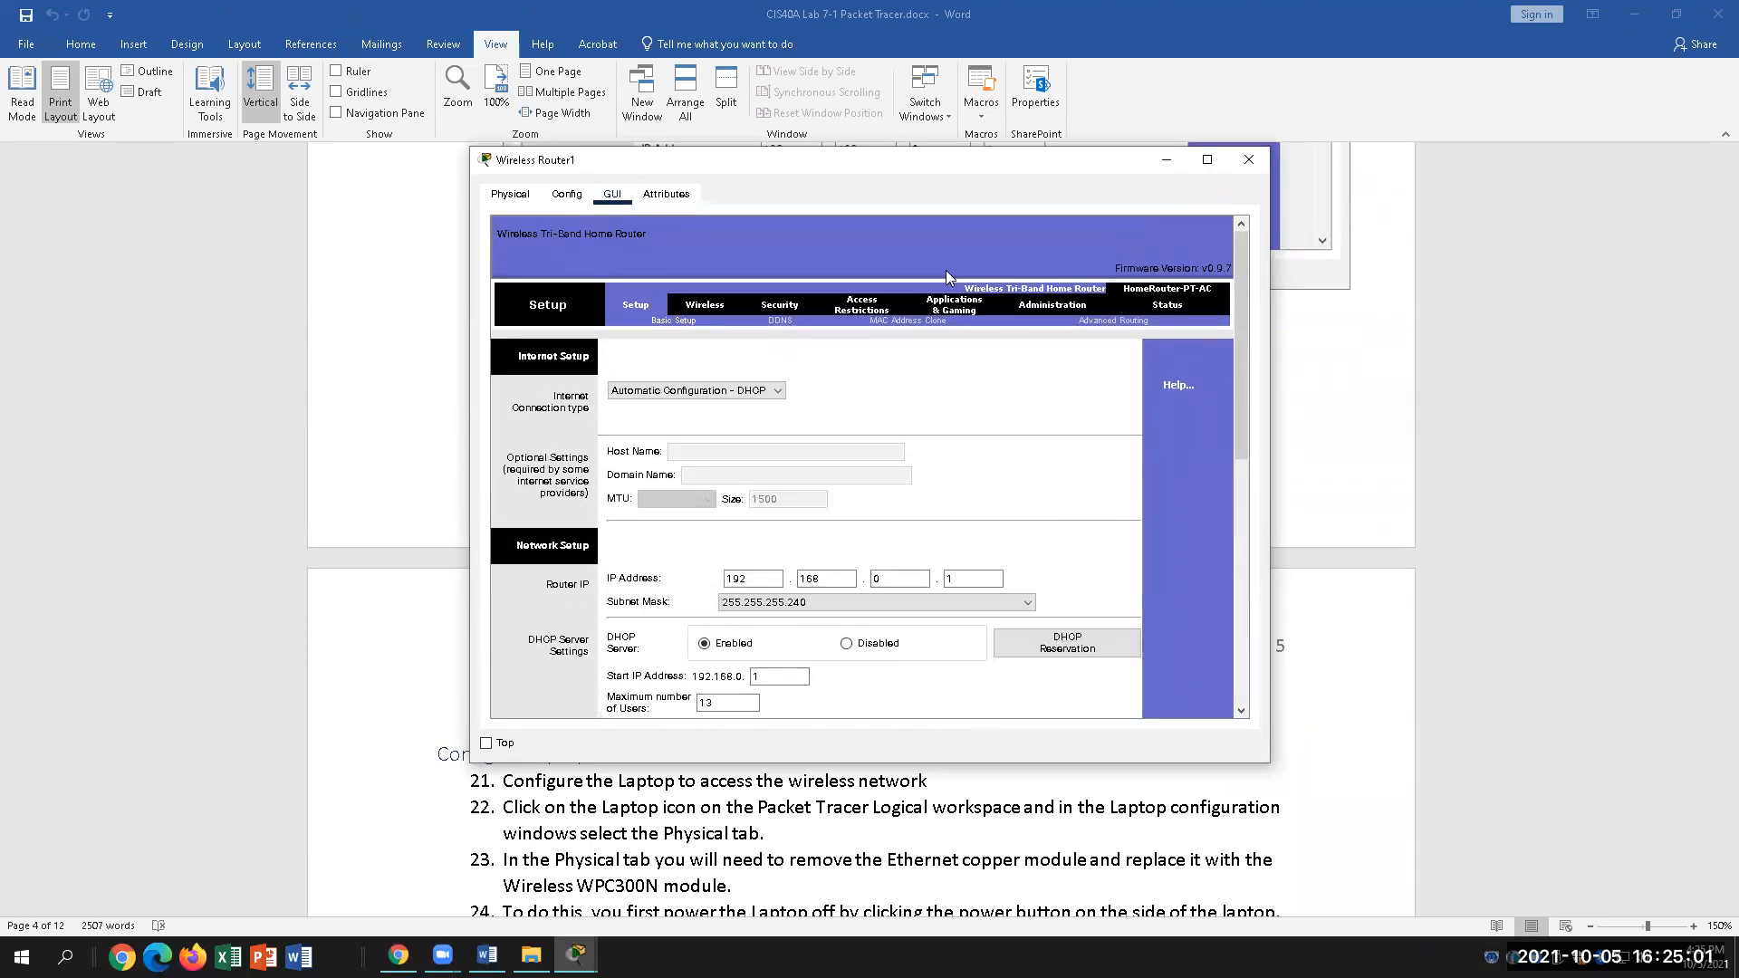
pyautogui.click(1246, 161)
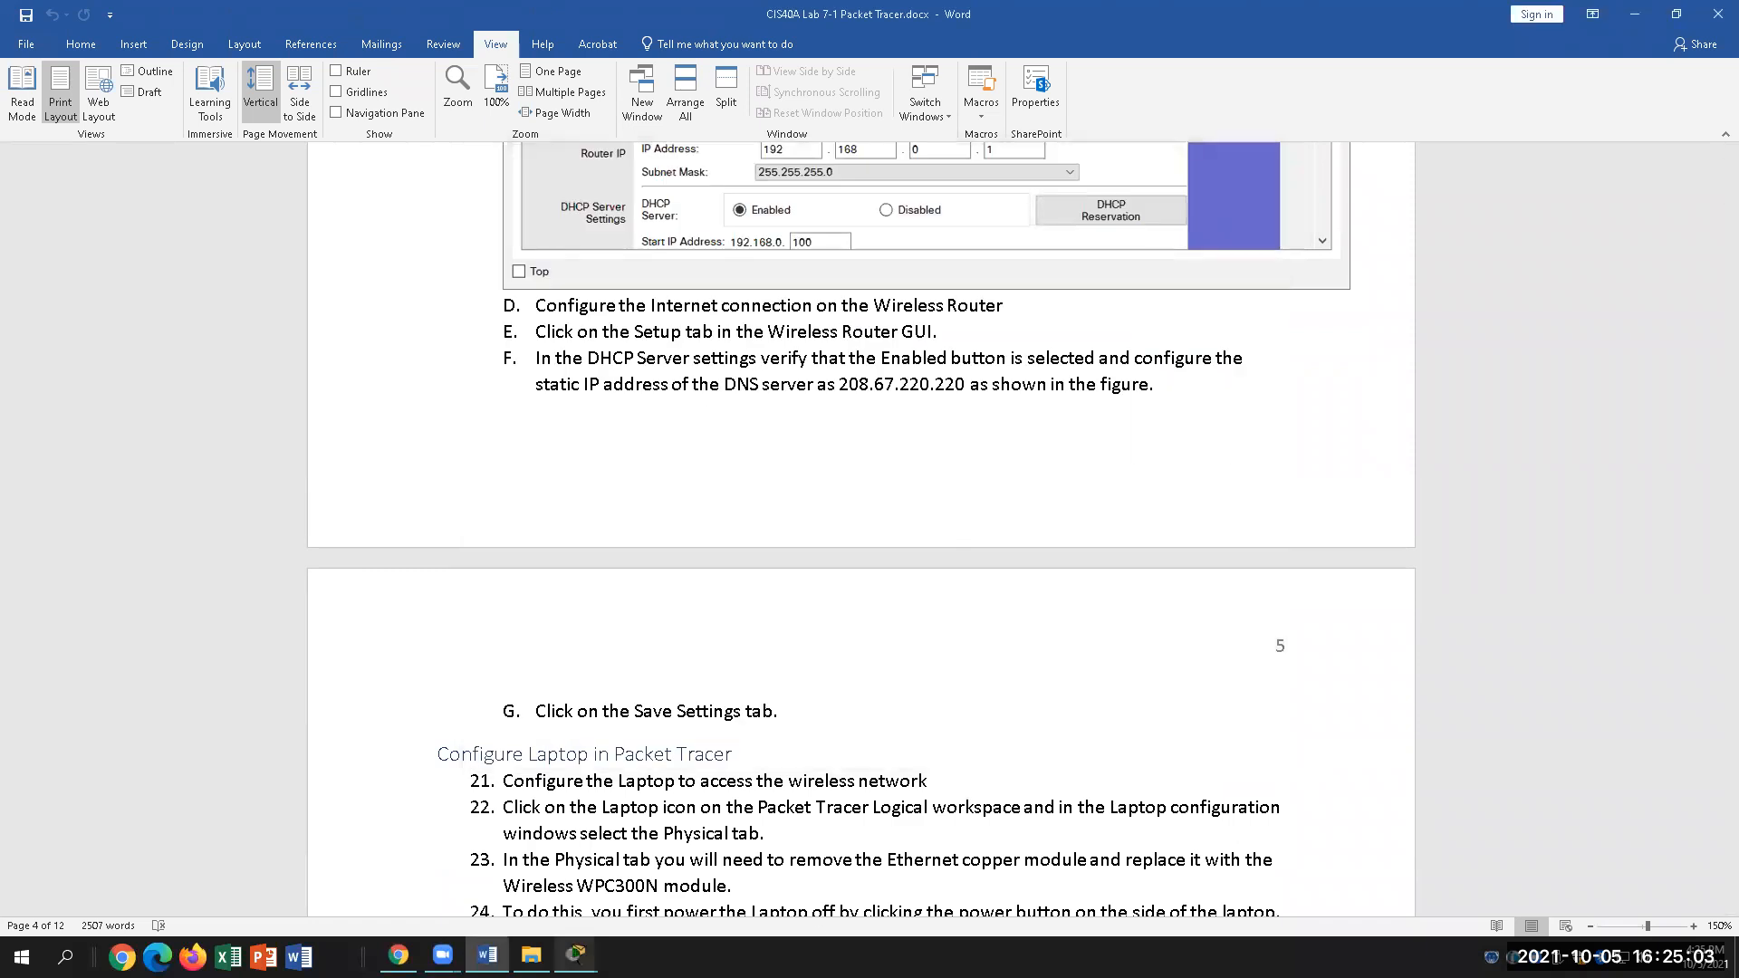
# Step: Back in the topology, check the router and PC1, whose FastEthernet0 holds 169.254.100.193/16
pyautogui.moveTo(576, 956)
pyautogui.click(577, 900)
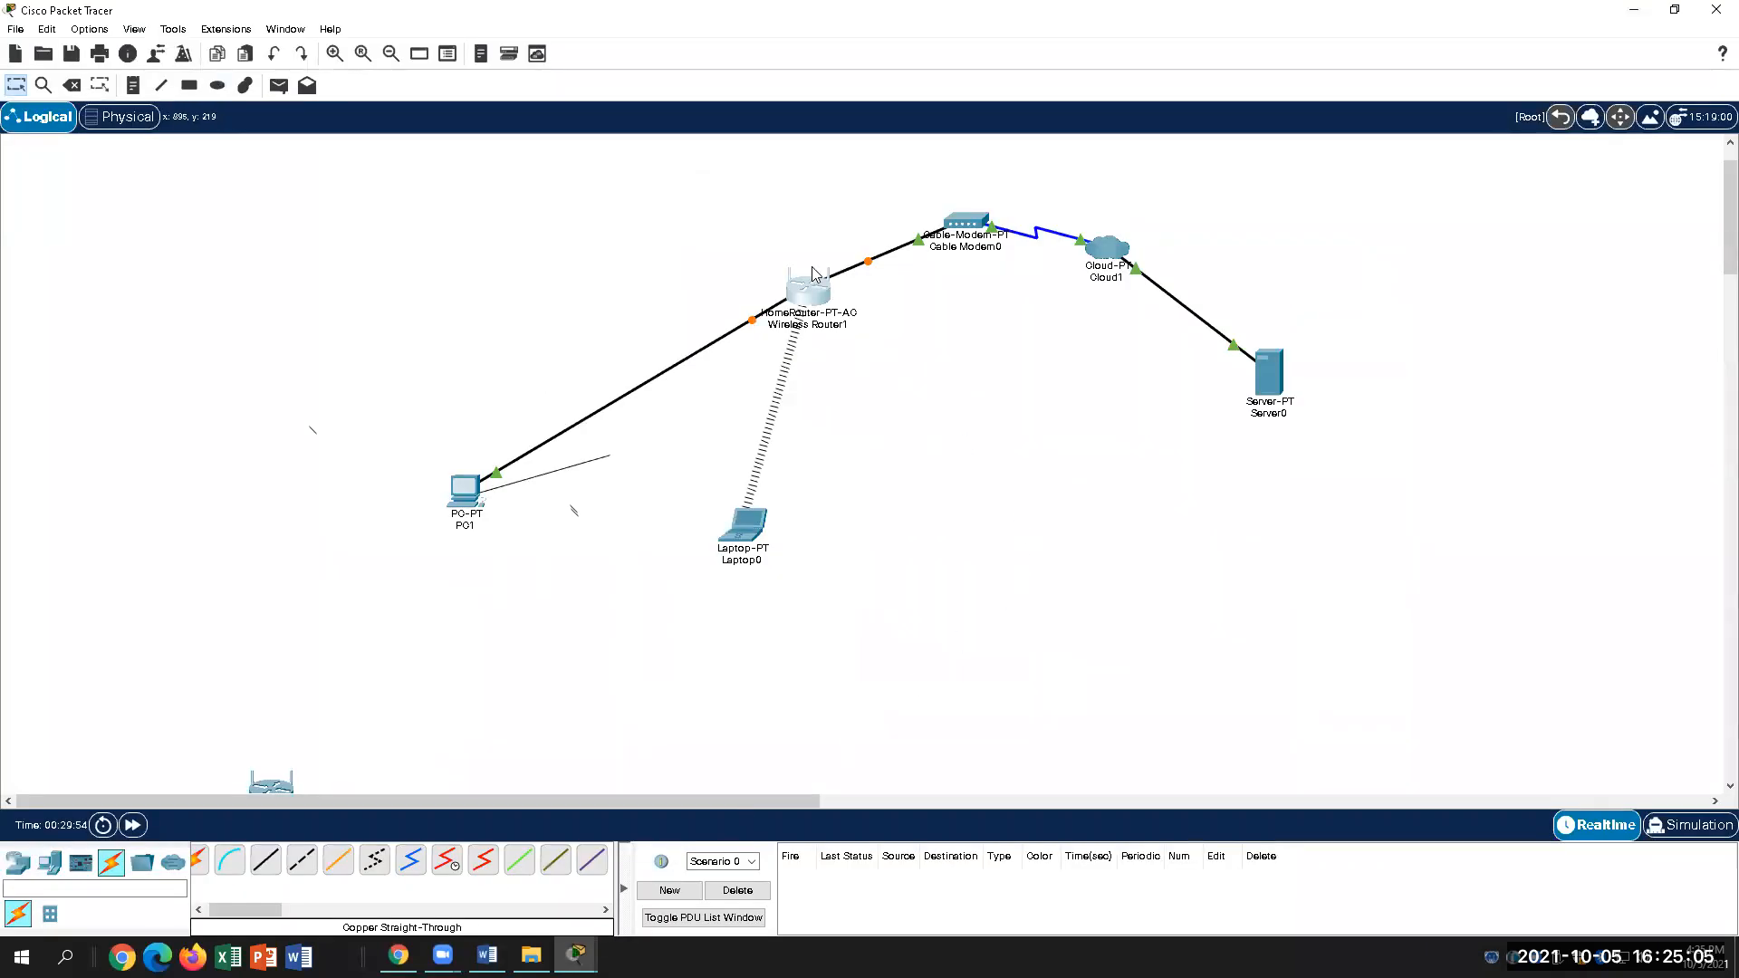
pyautogui.moveTo(796, 306)
pyautogui.click(809, 295)
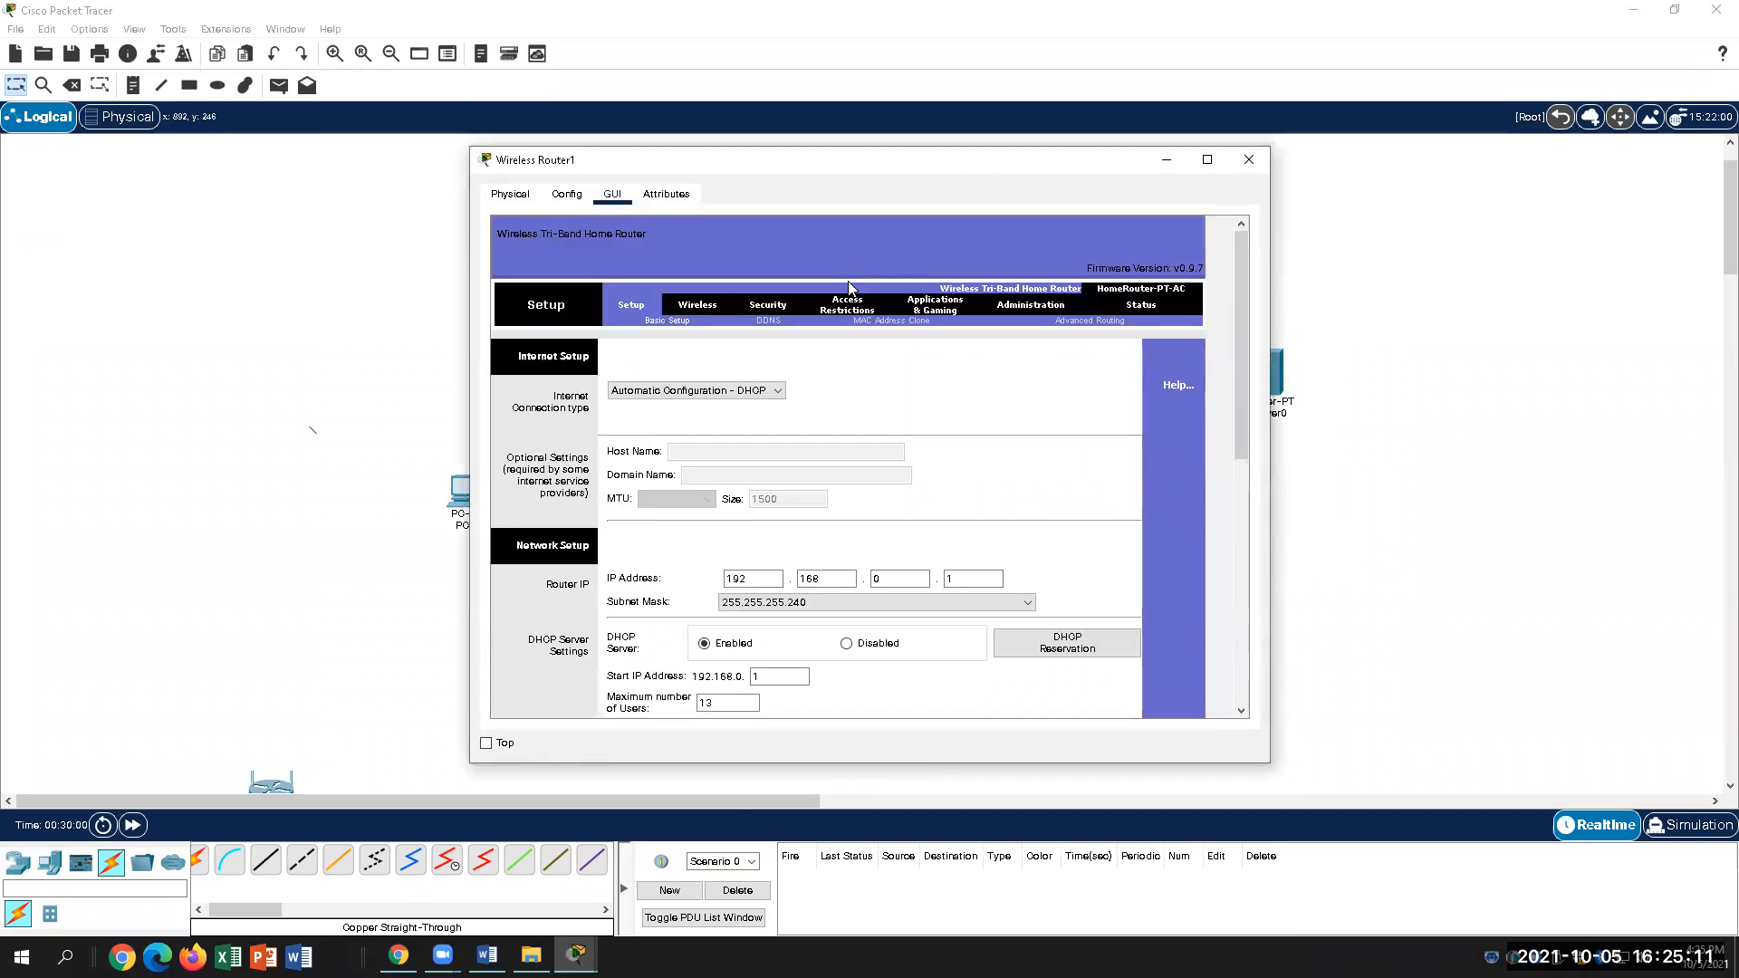
pyautogui.click(1248, 159)
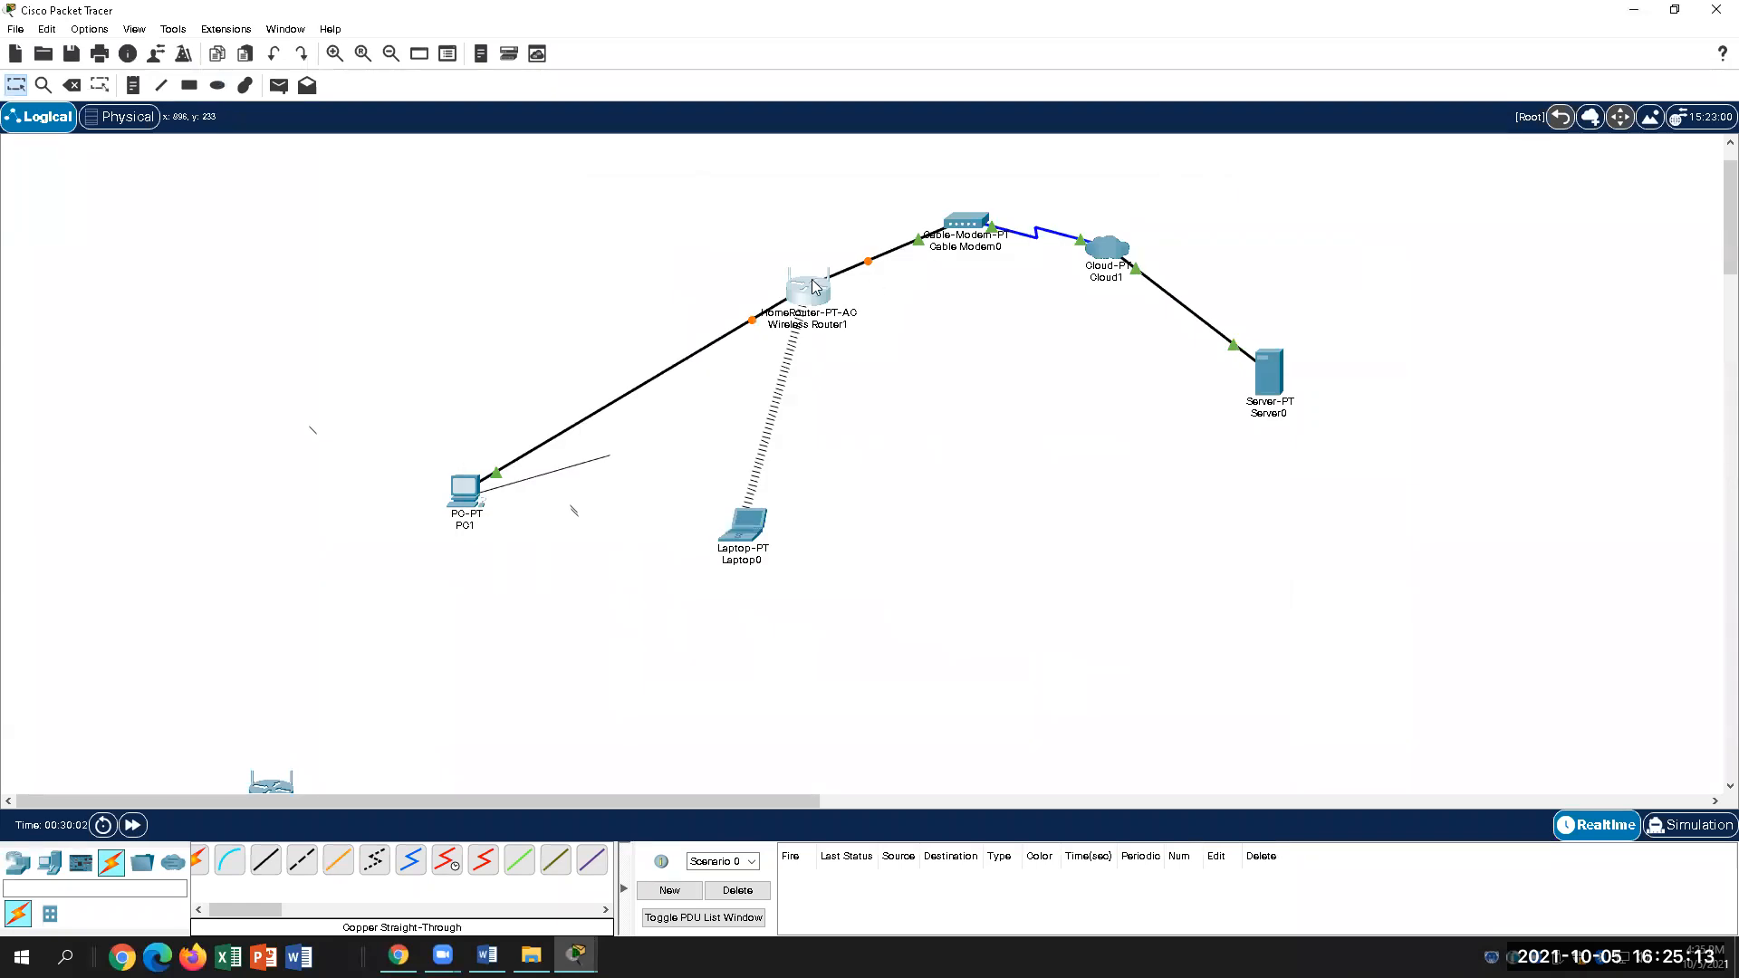
pyautogui.moveTo(814, 287)
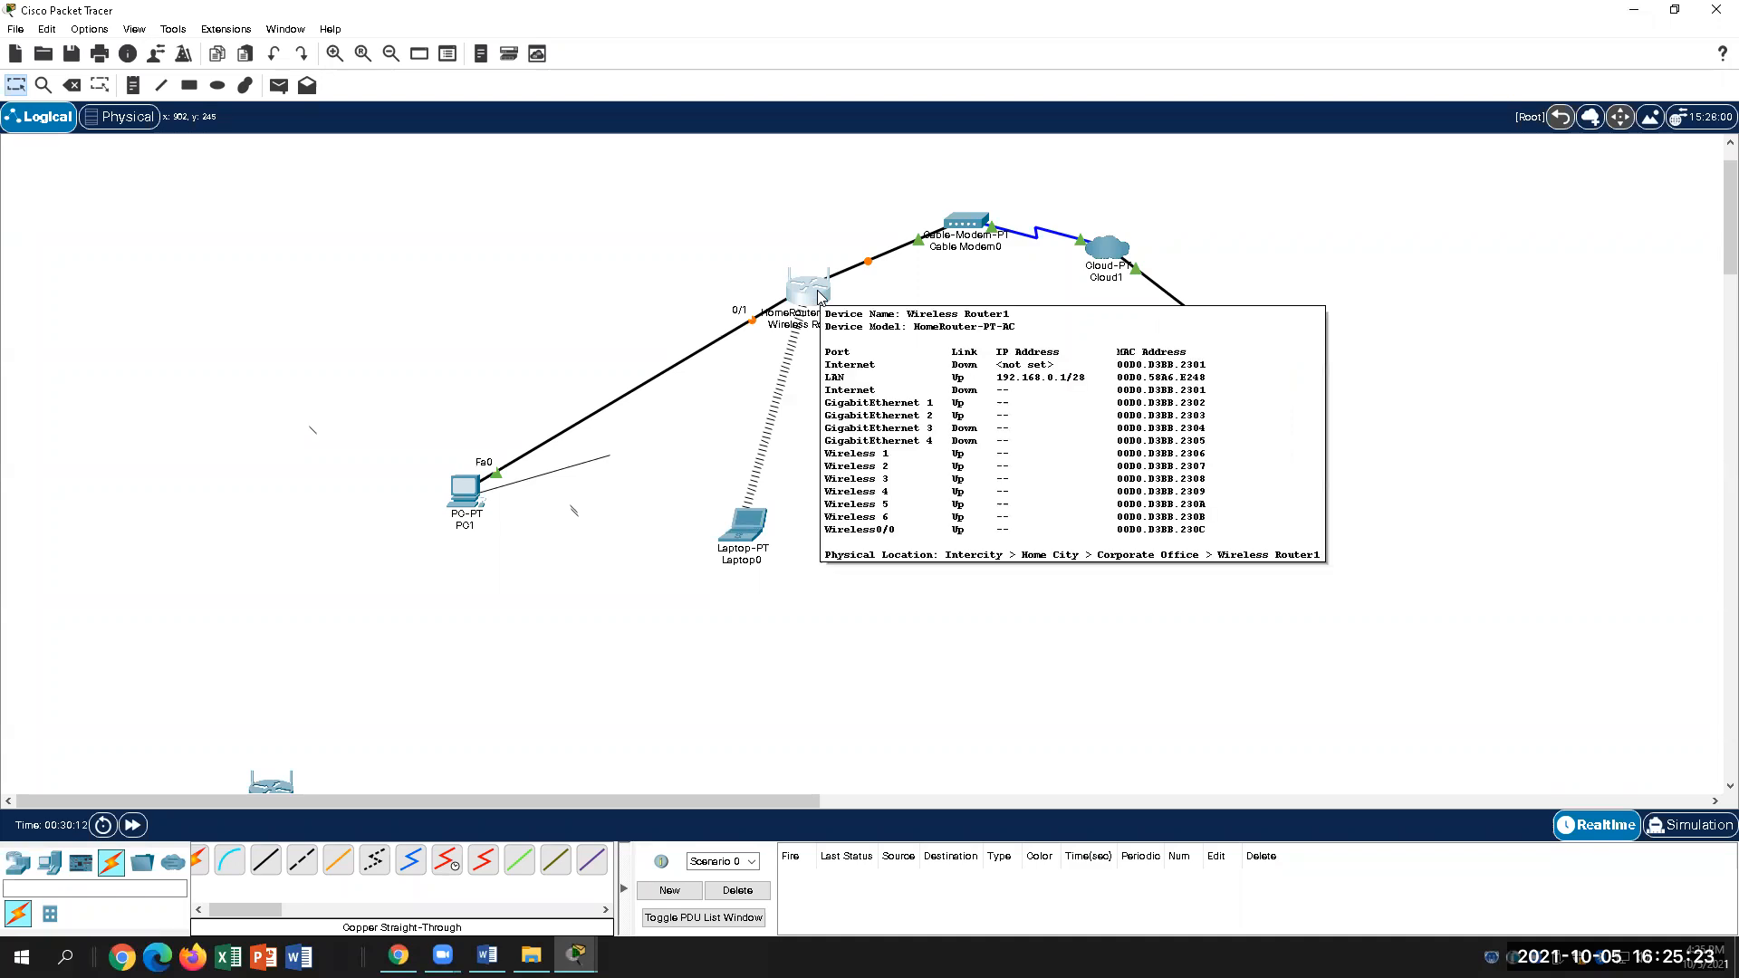
pyautogui.moveTo(470, 503)
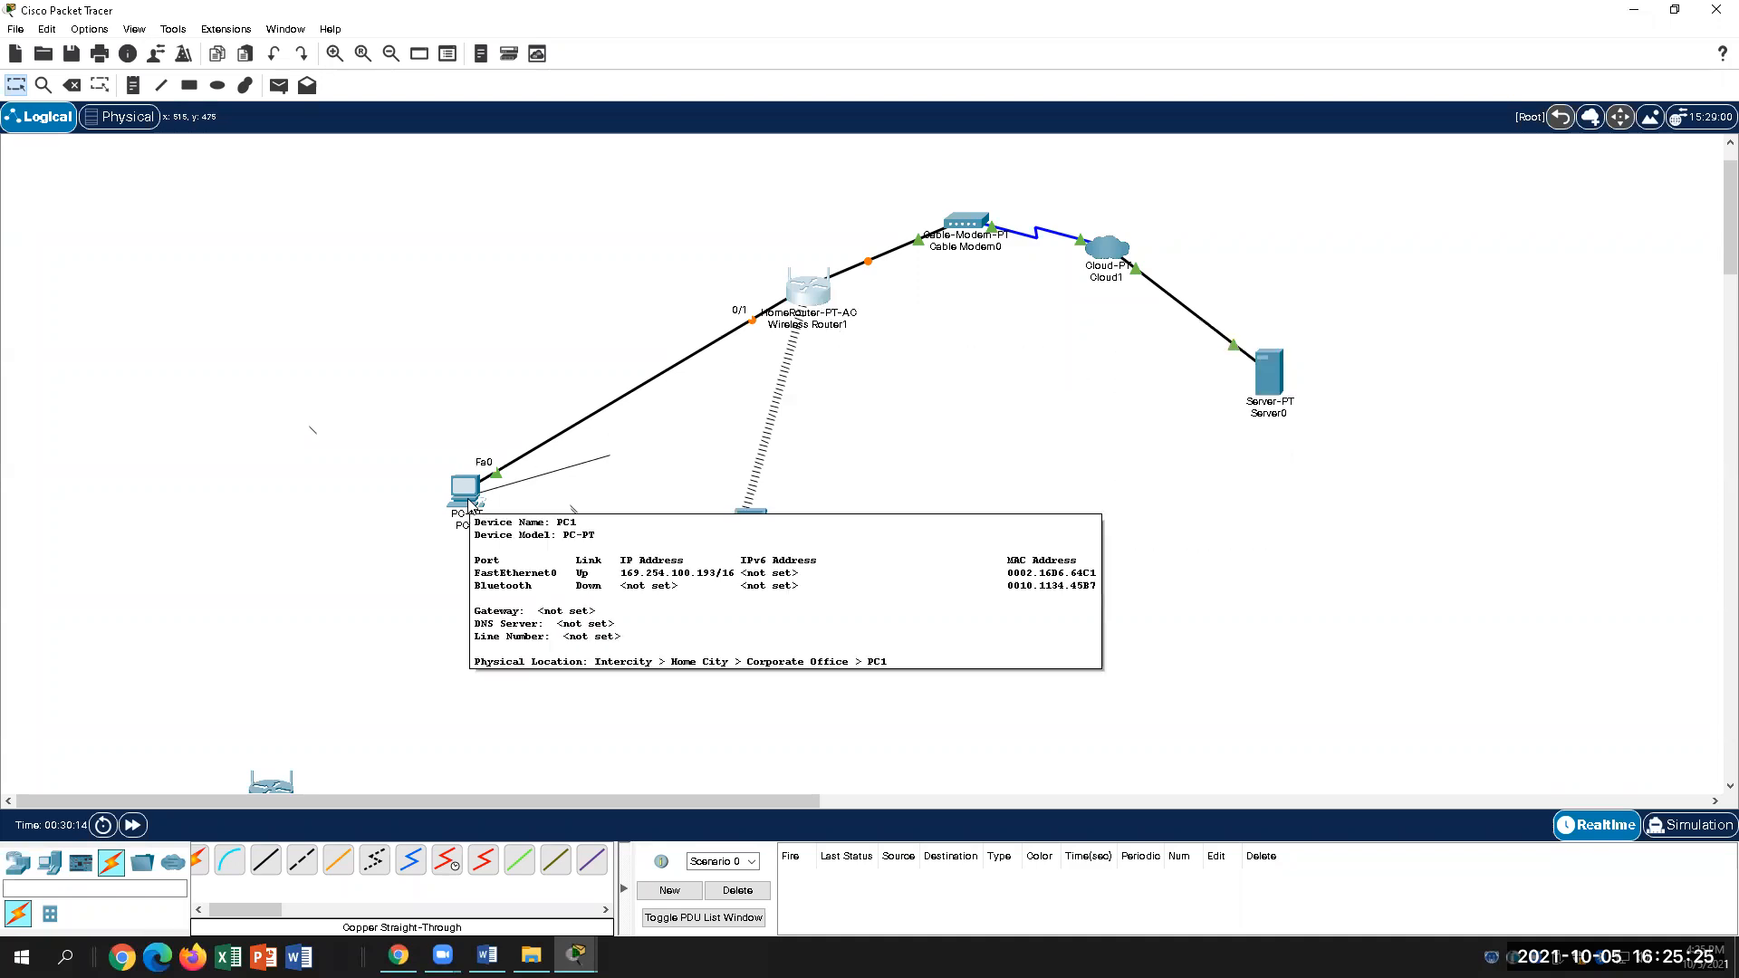
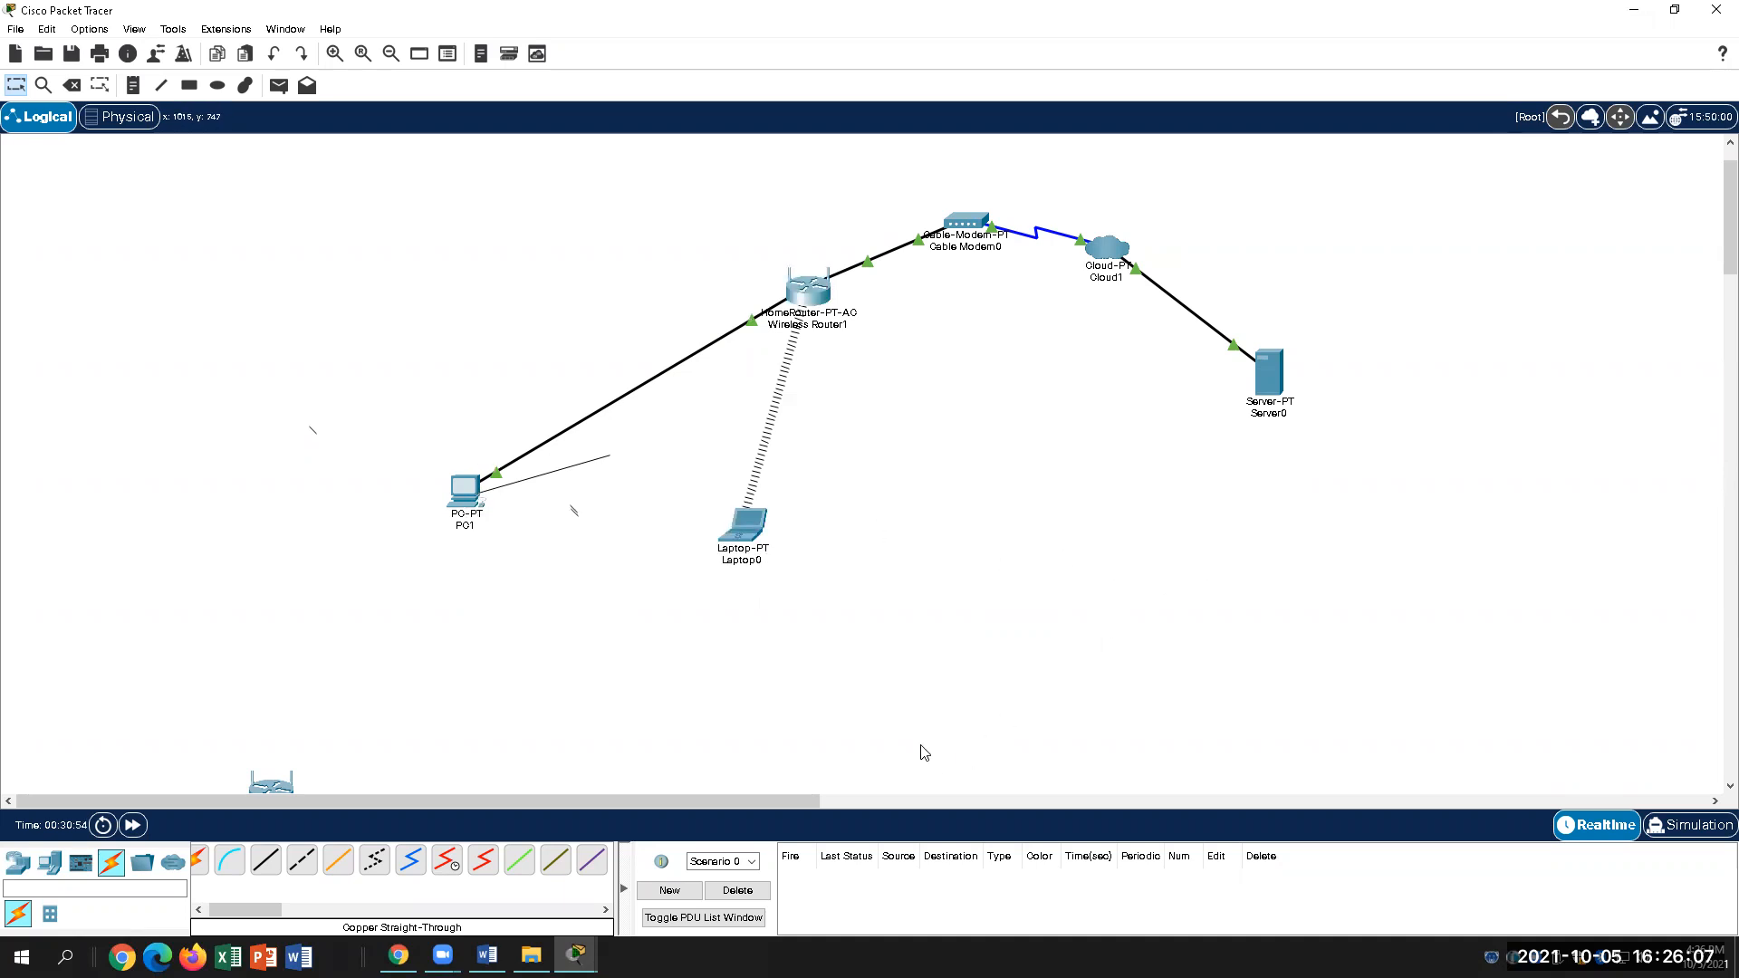
# Step: Switch to the Word lab guide and scroll down to the laptop-configuration steps
pyautogui.hotkey('alt', 'Tab')
pyautogui.scroll(-6, 860, 699)
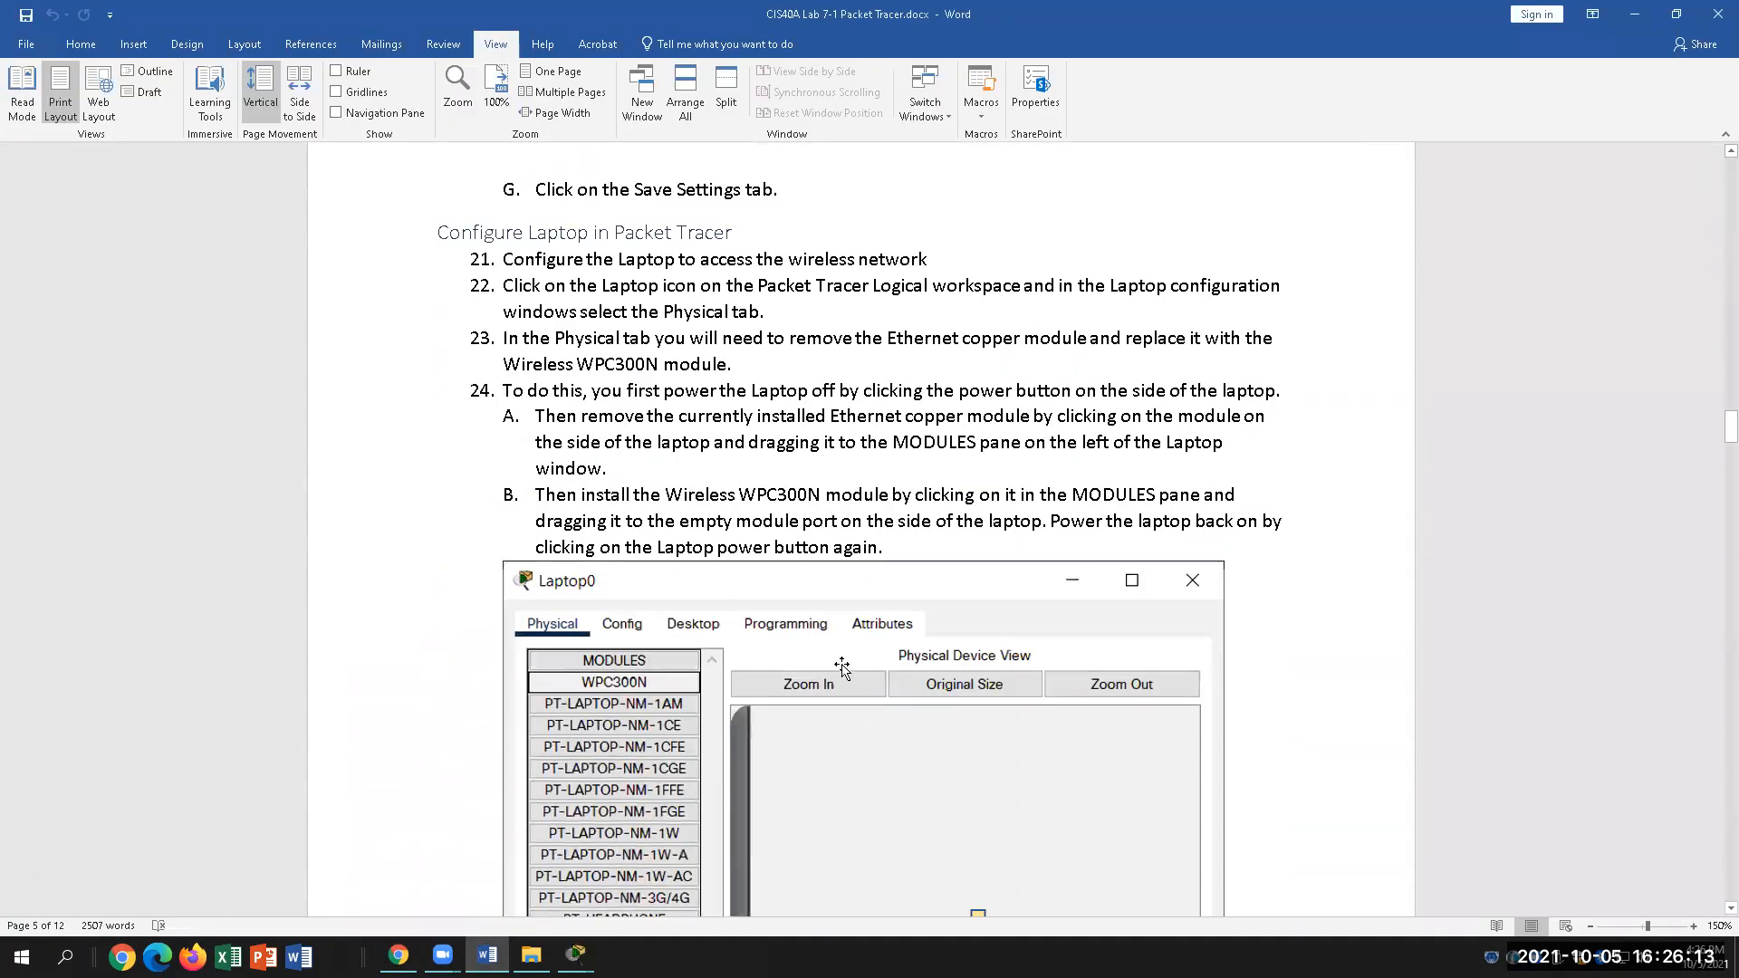
# Step: Scroll to step 26, select the PT-CLOUD-NM-1CX module name, then return to Packet Tracer
pyautogui.scroll(-10, 842, 668)
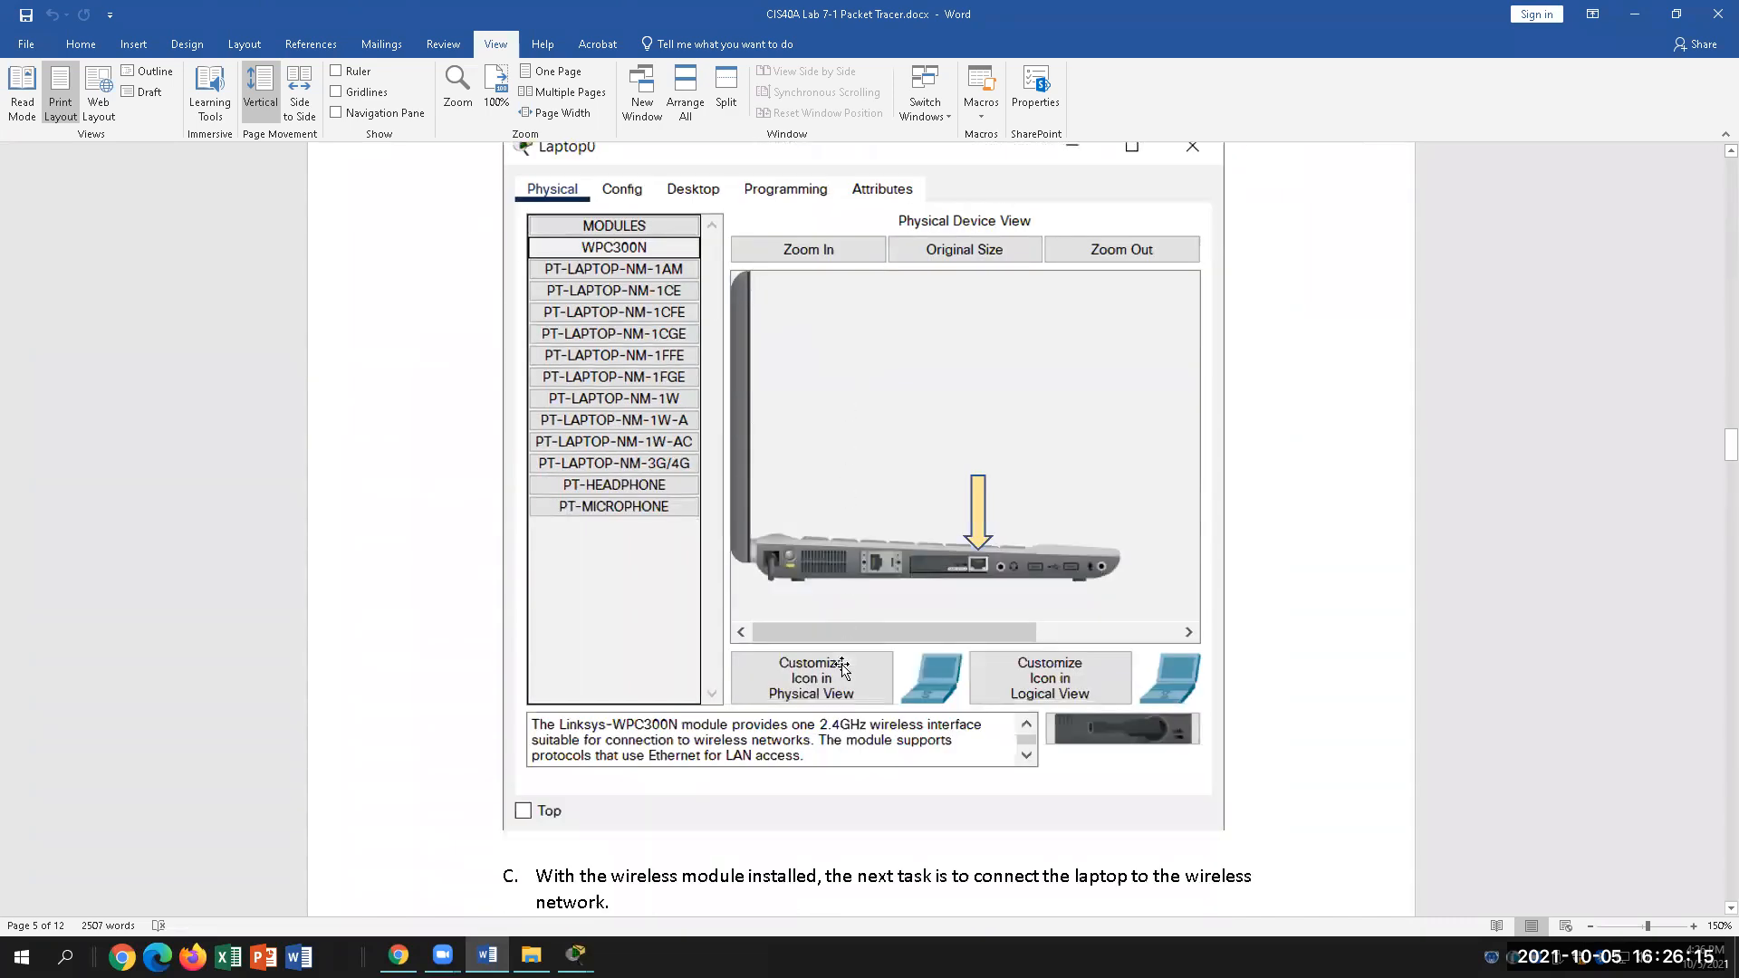
pyautogui.scroll(-15, 842, 673)
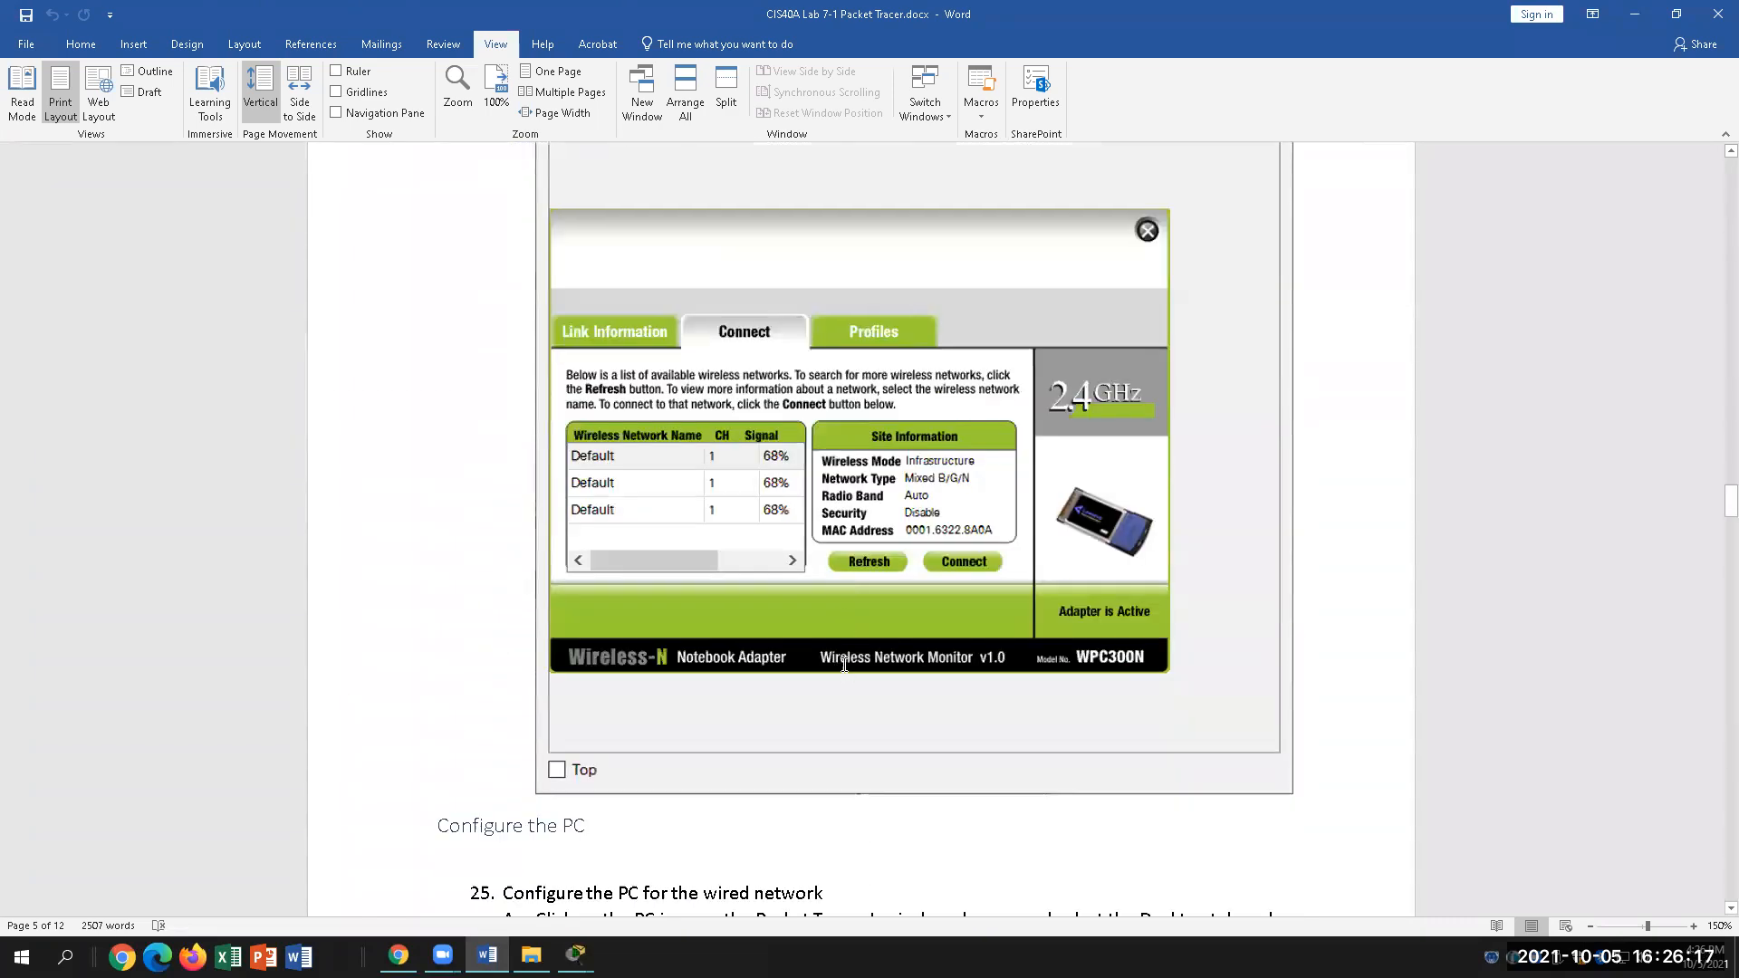
pyautogui.scroll(-11, 845, 666)
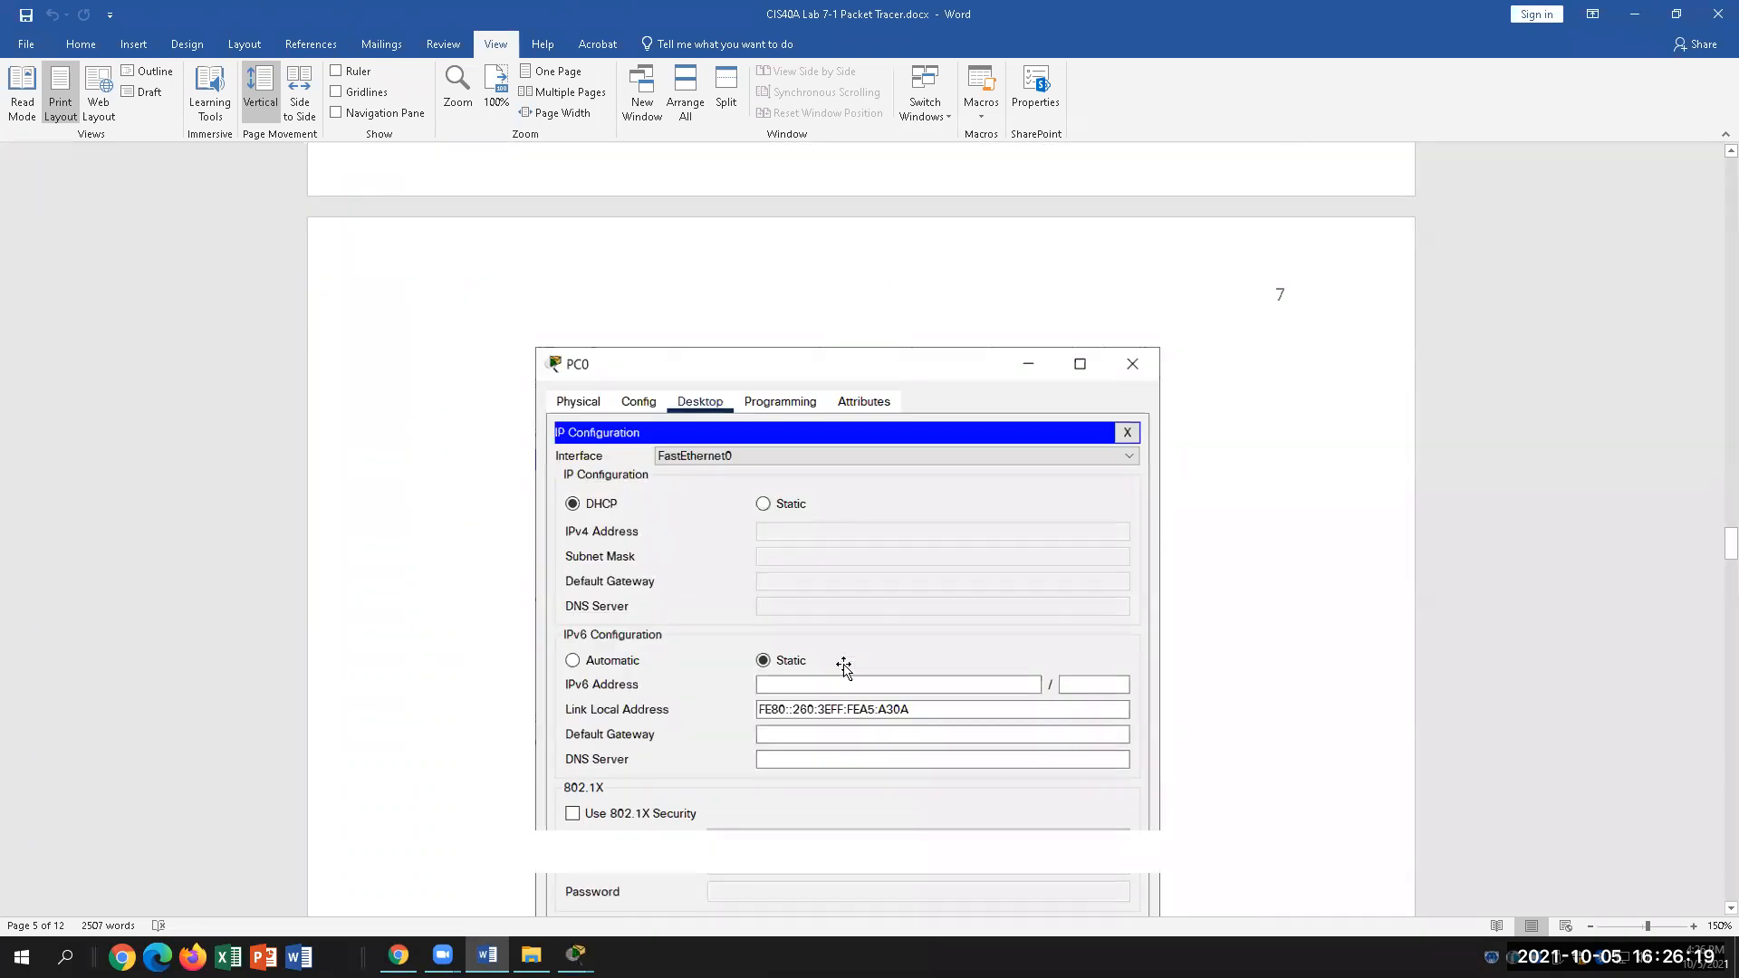
pyautogui.scroll(-2, 843, 666)
pyautogui.scroll(-8, 843, 667)
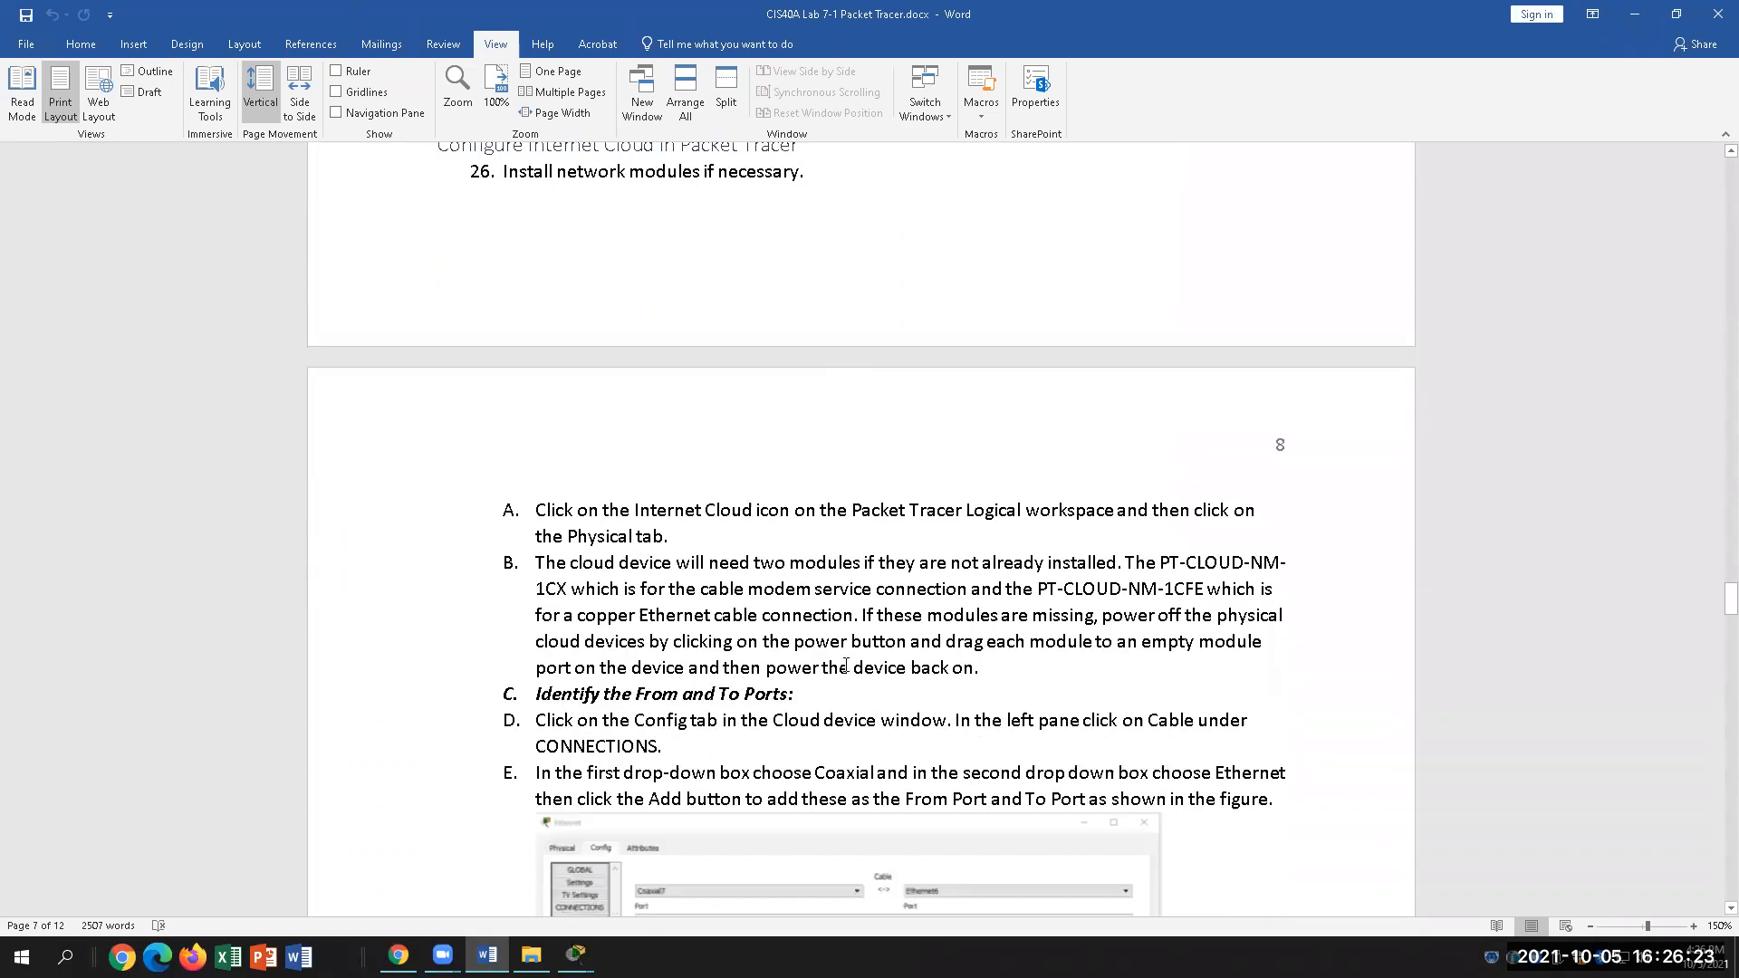
pyautogui.scroll(-1, 844, 666)
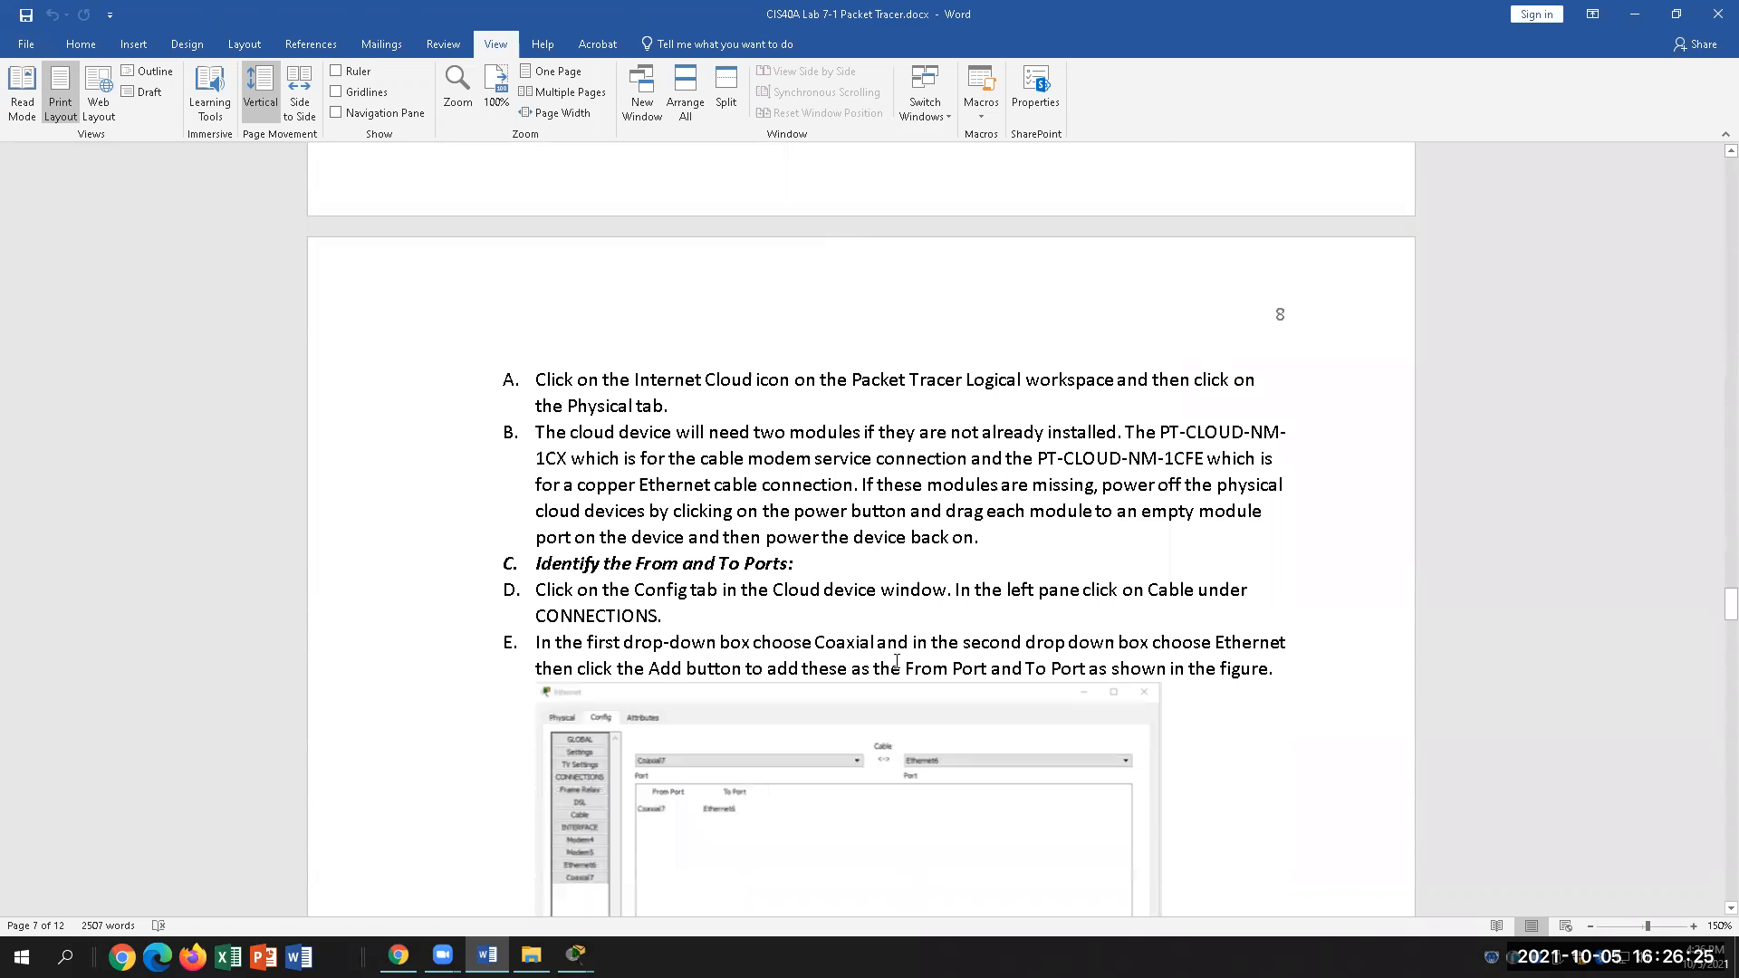
pyautogui.scroll(4, 896, 662)
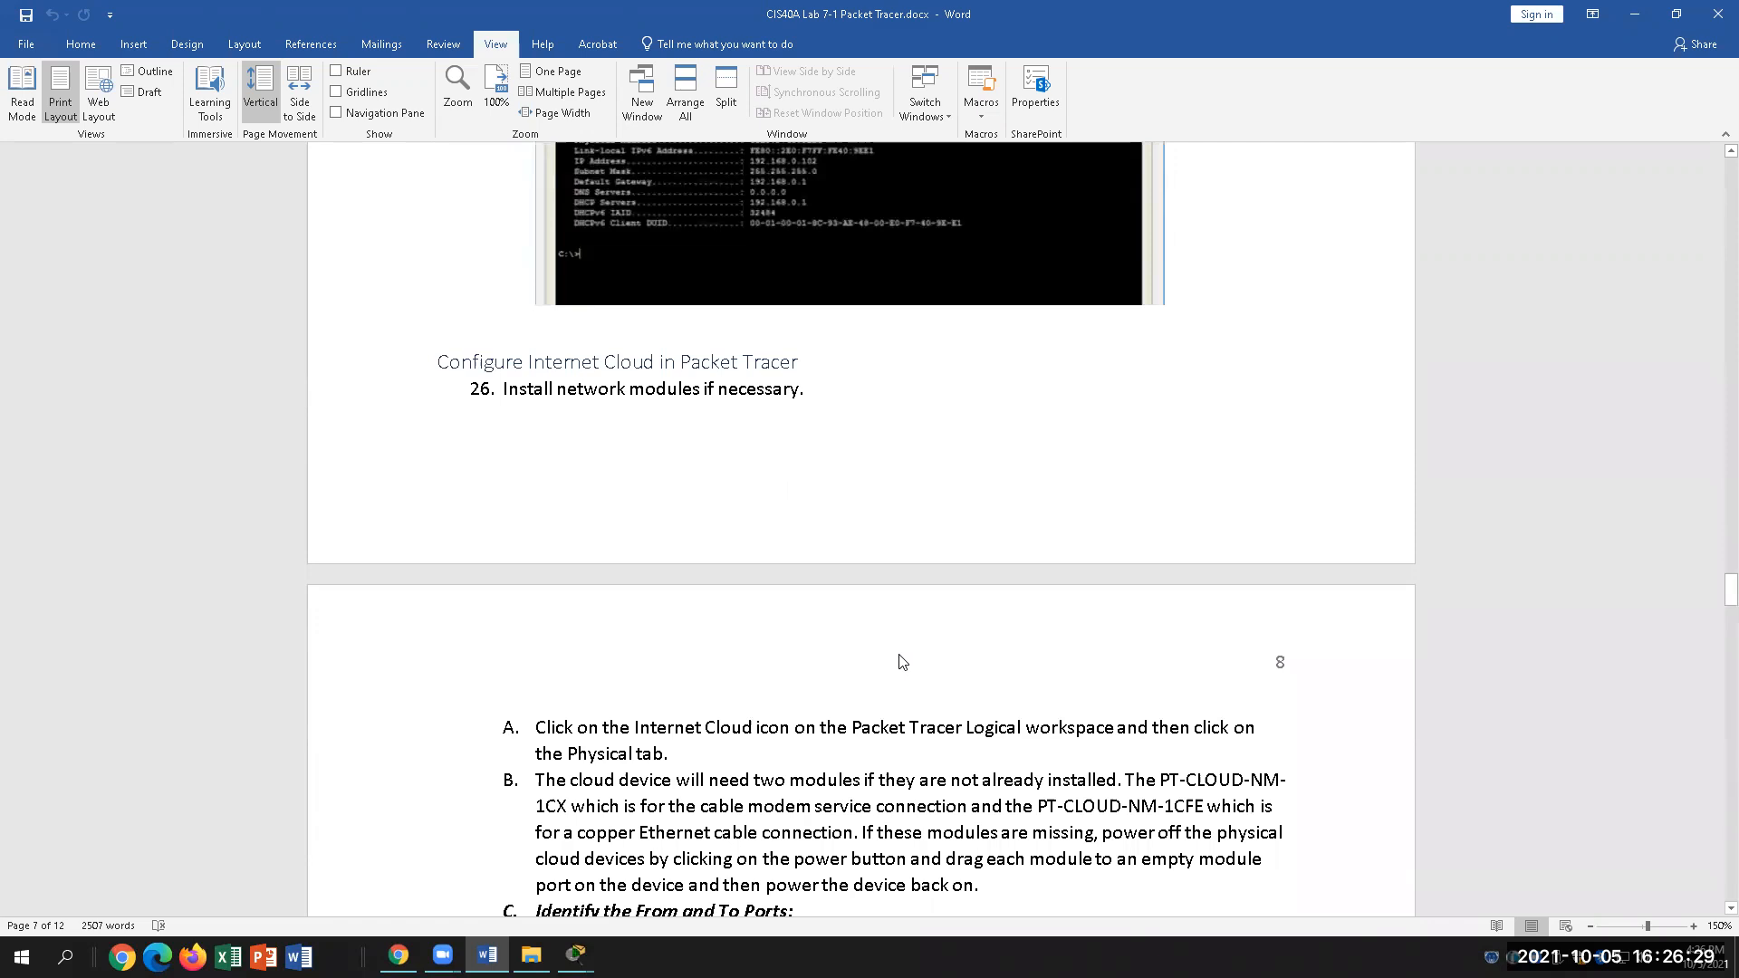
pyautogui.scroll(-4, 900, 661)
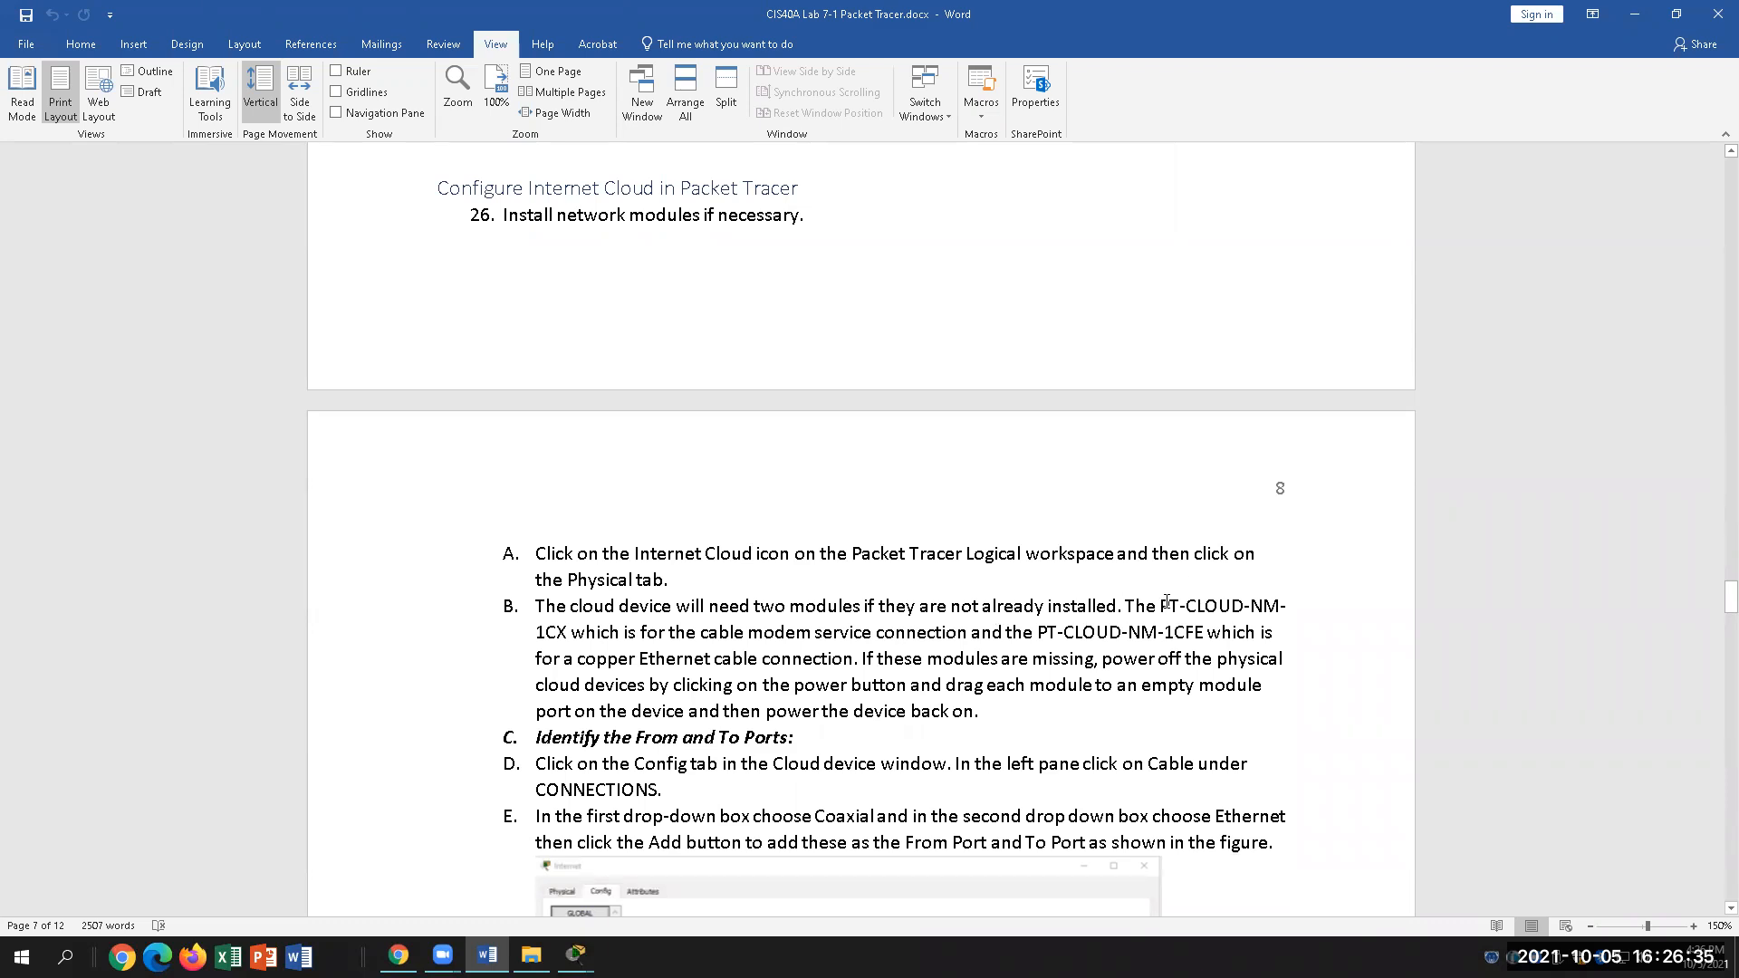
pyautogui.moveTo(1161, 600); pyautogui.dragTo(1302, 598)
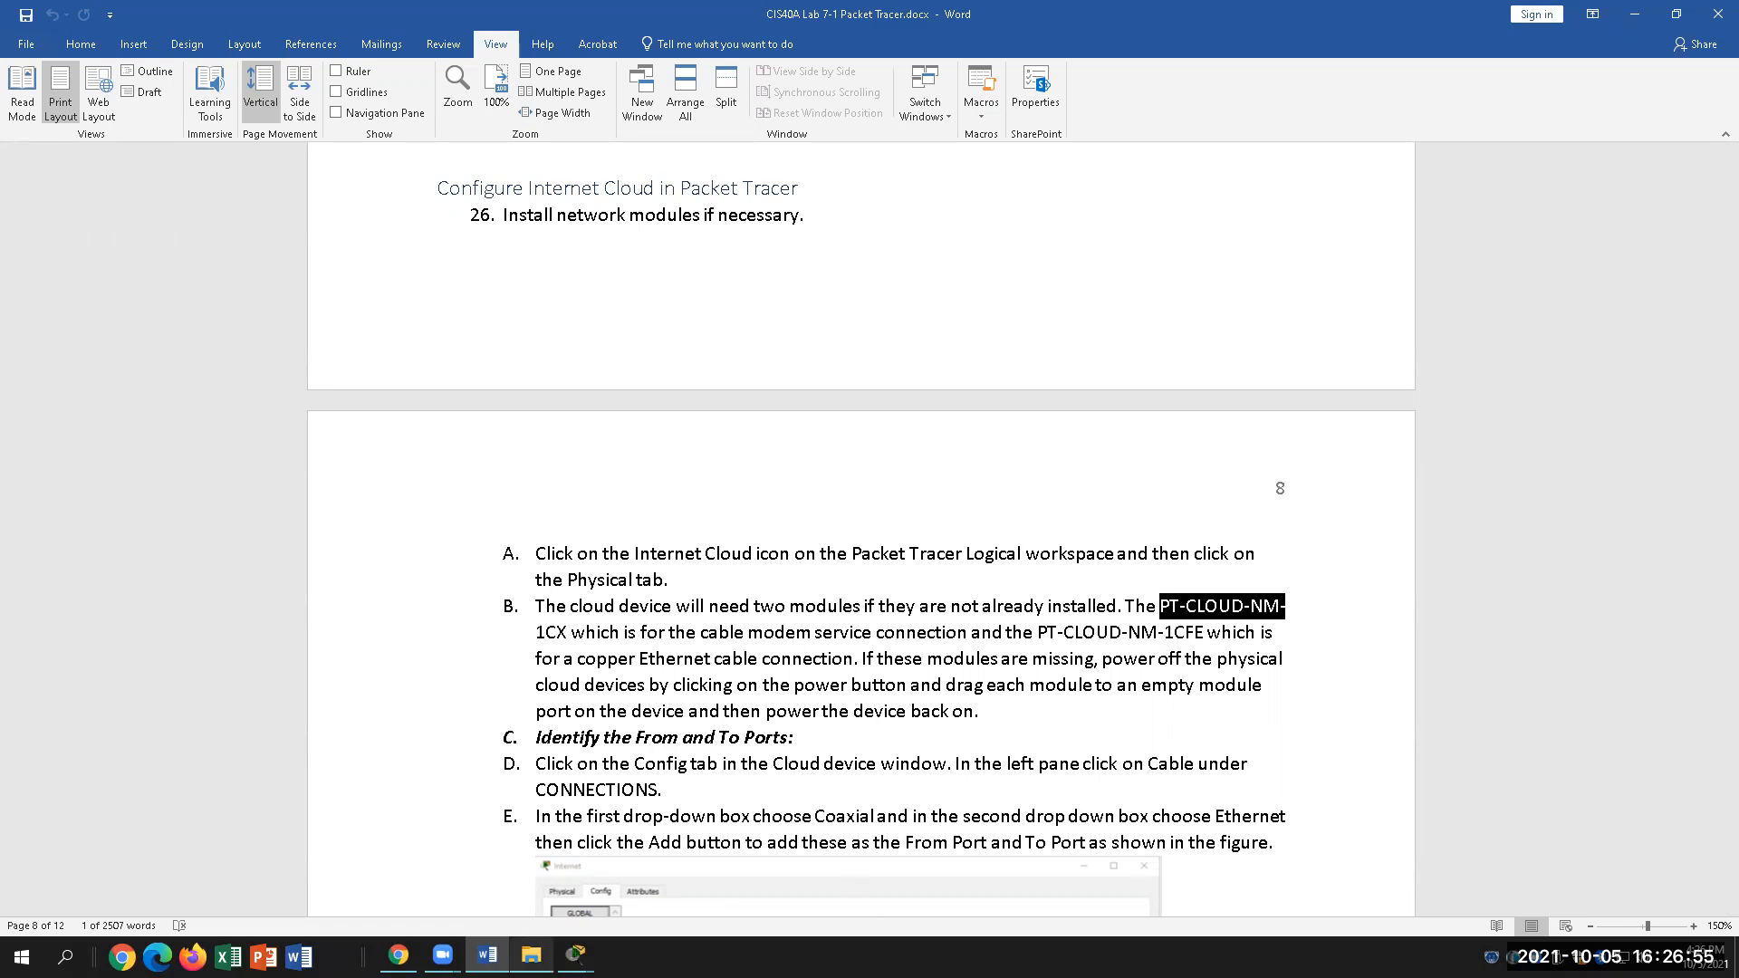
pyautogui.moveTo(575, 955)
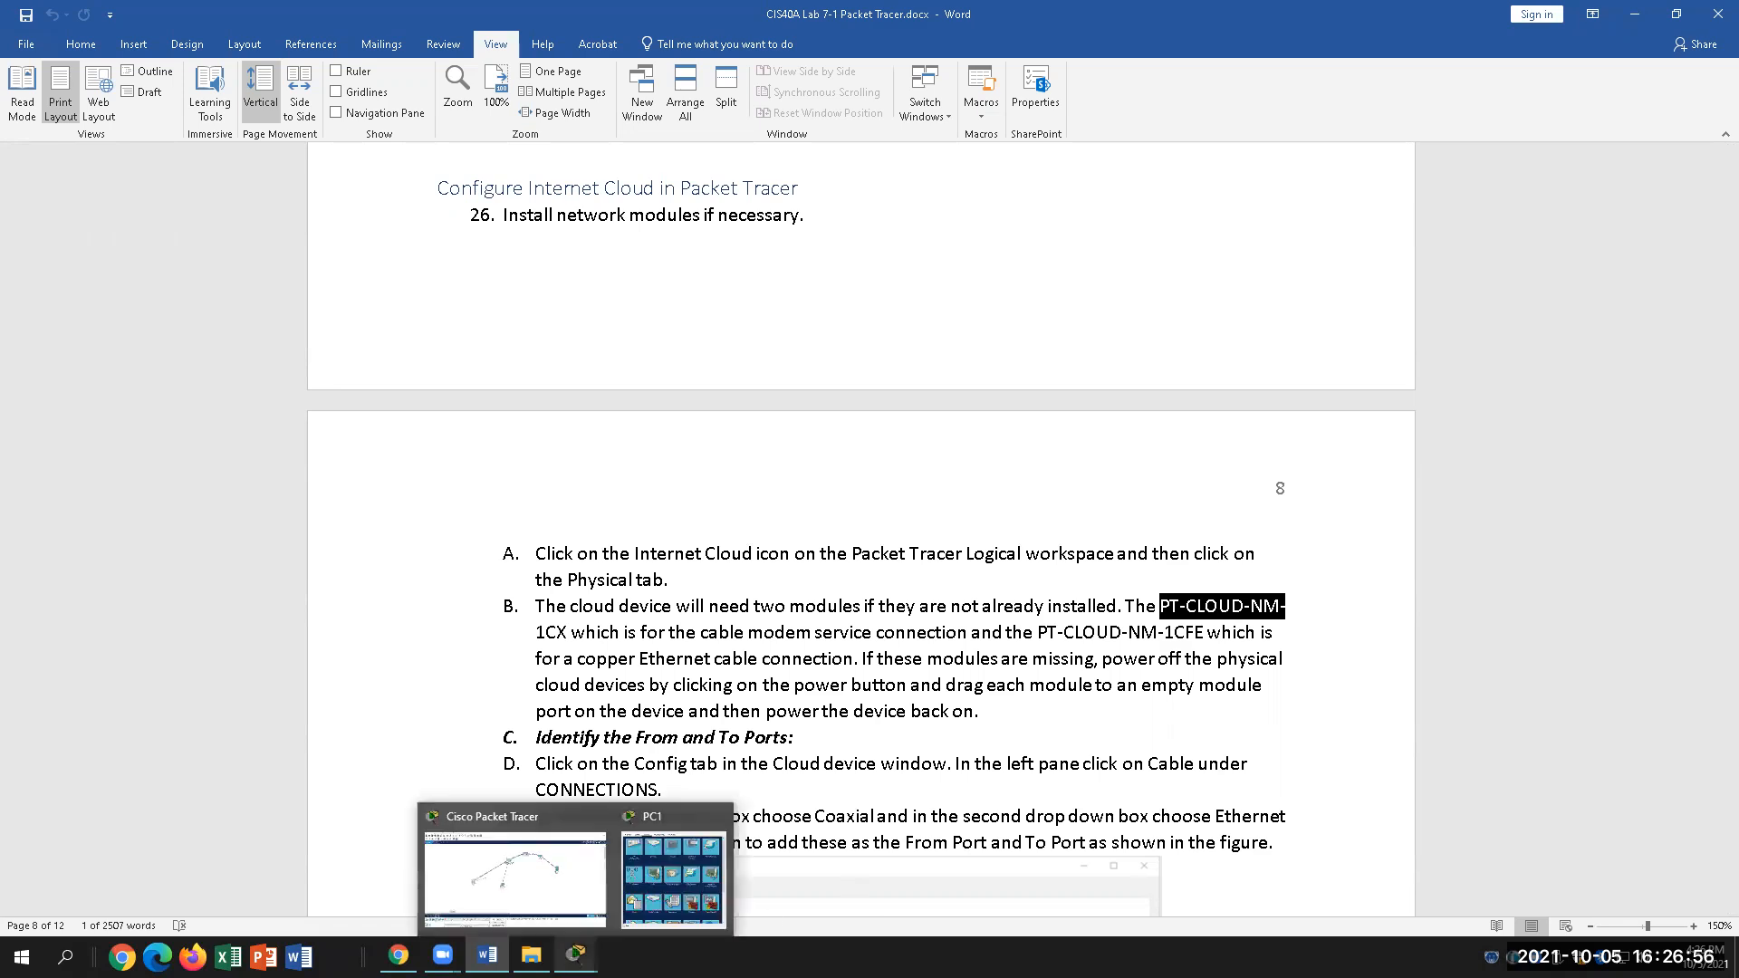
pyautogui.click(561, 896)
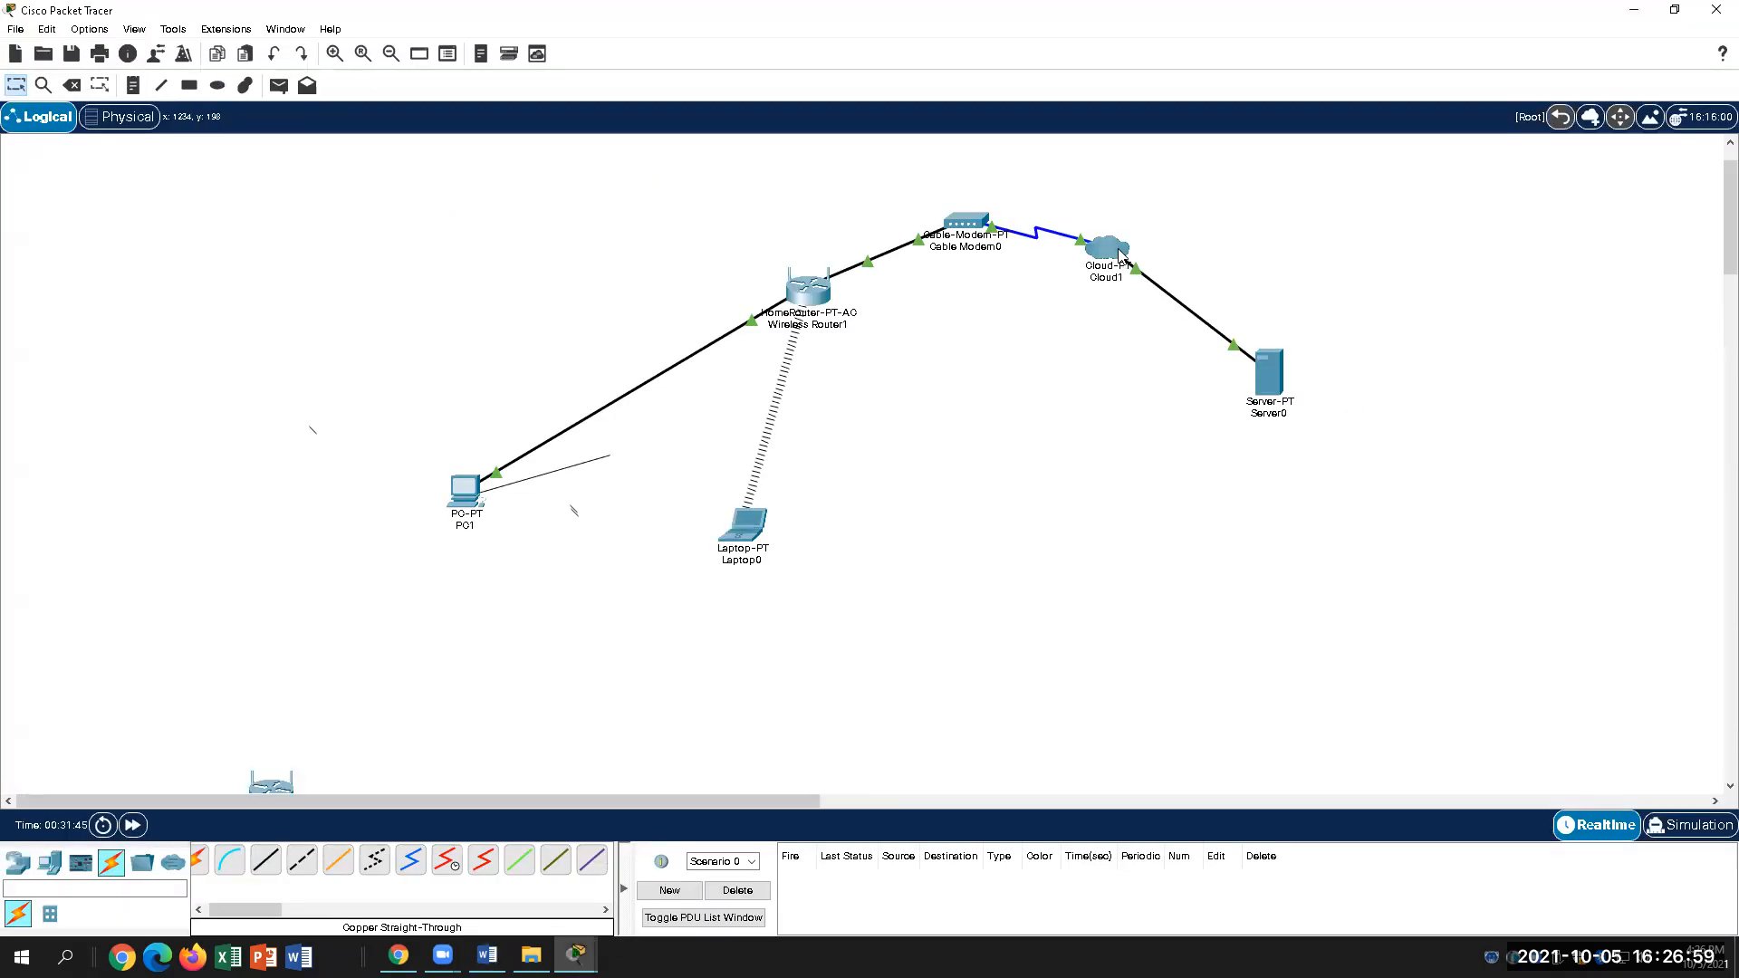
# Step: Open Cloud1 and try adding PT-CLOUD-NM-1CX, dismissing the cannot-add-module warning
pyautogui.moveTo(1112, 278)
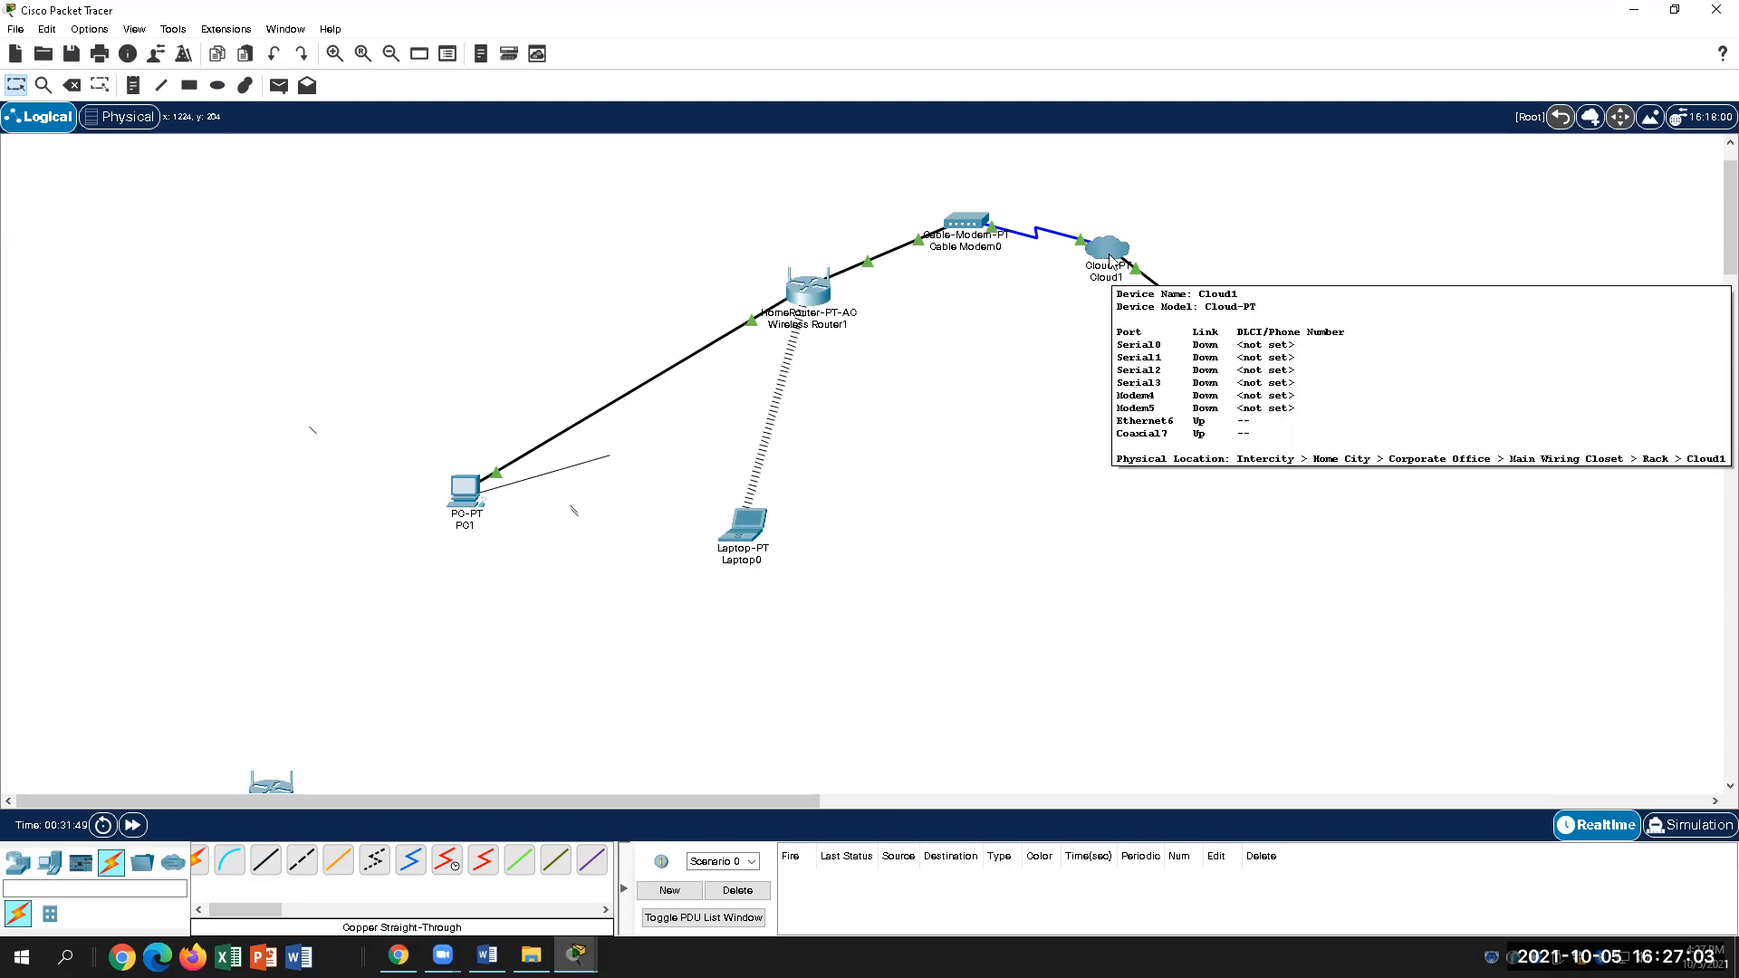
pyautogui.click(1110, 258)
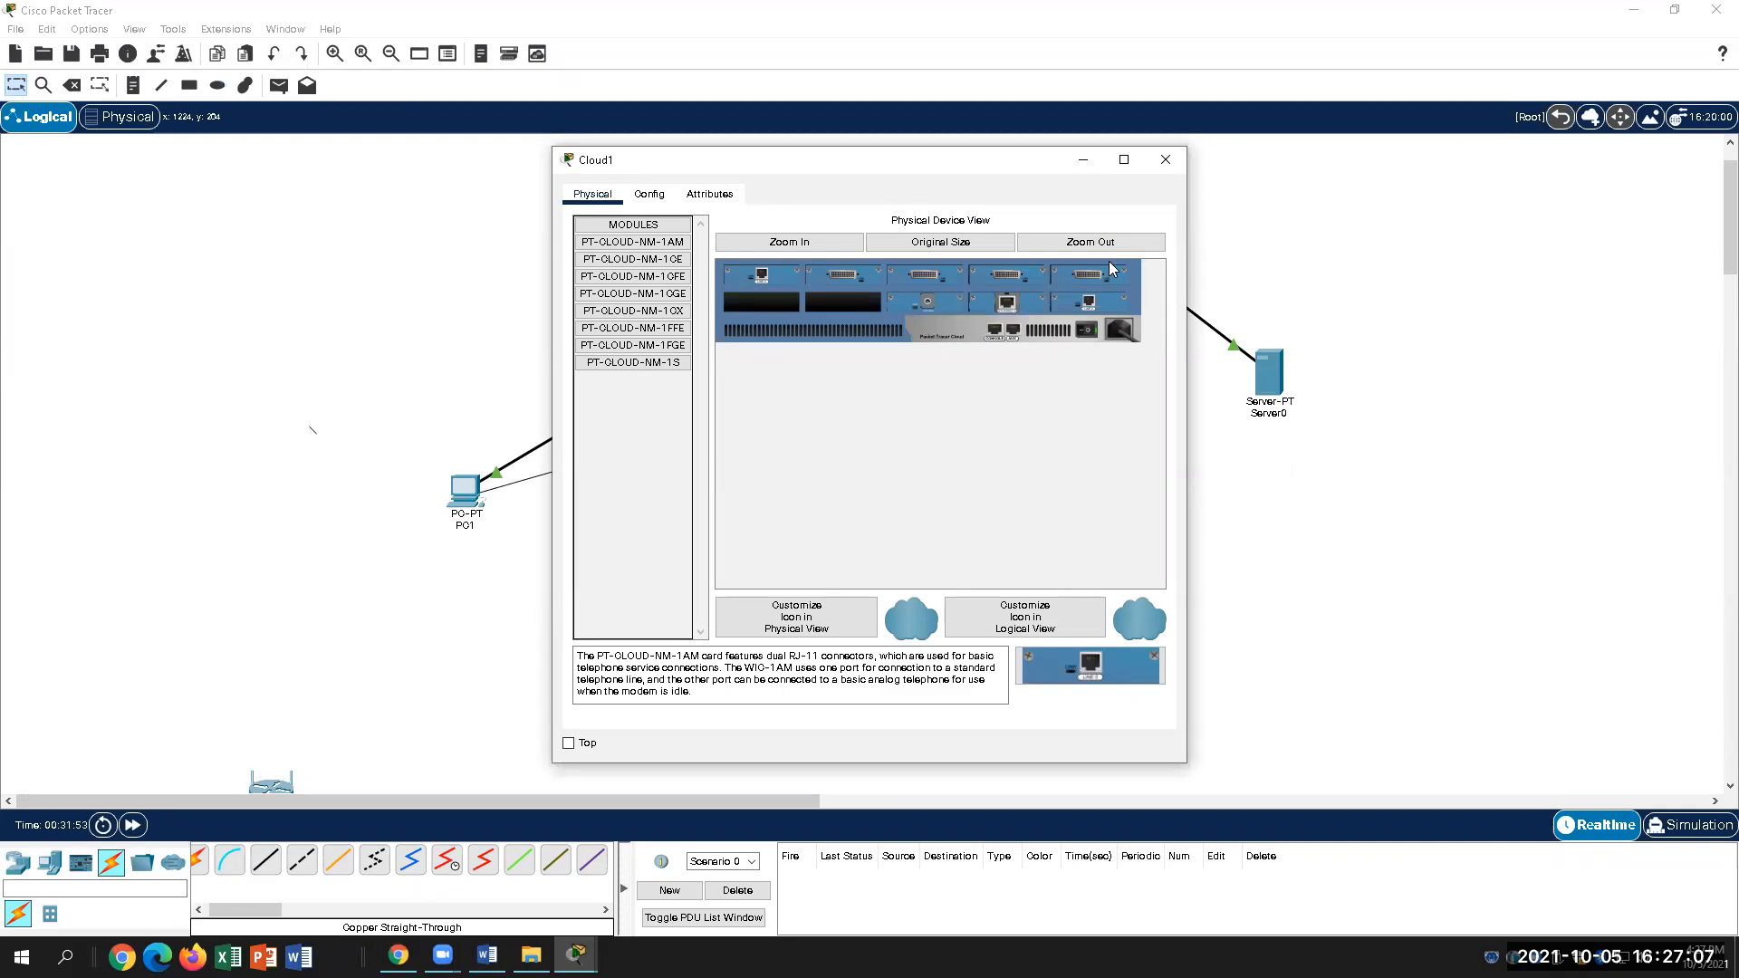
pyautogui.click(488, 955)
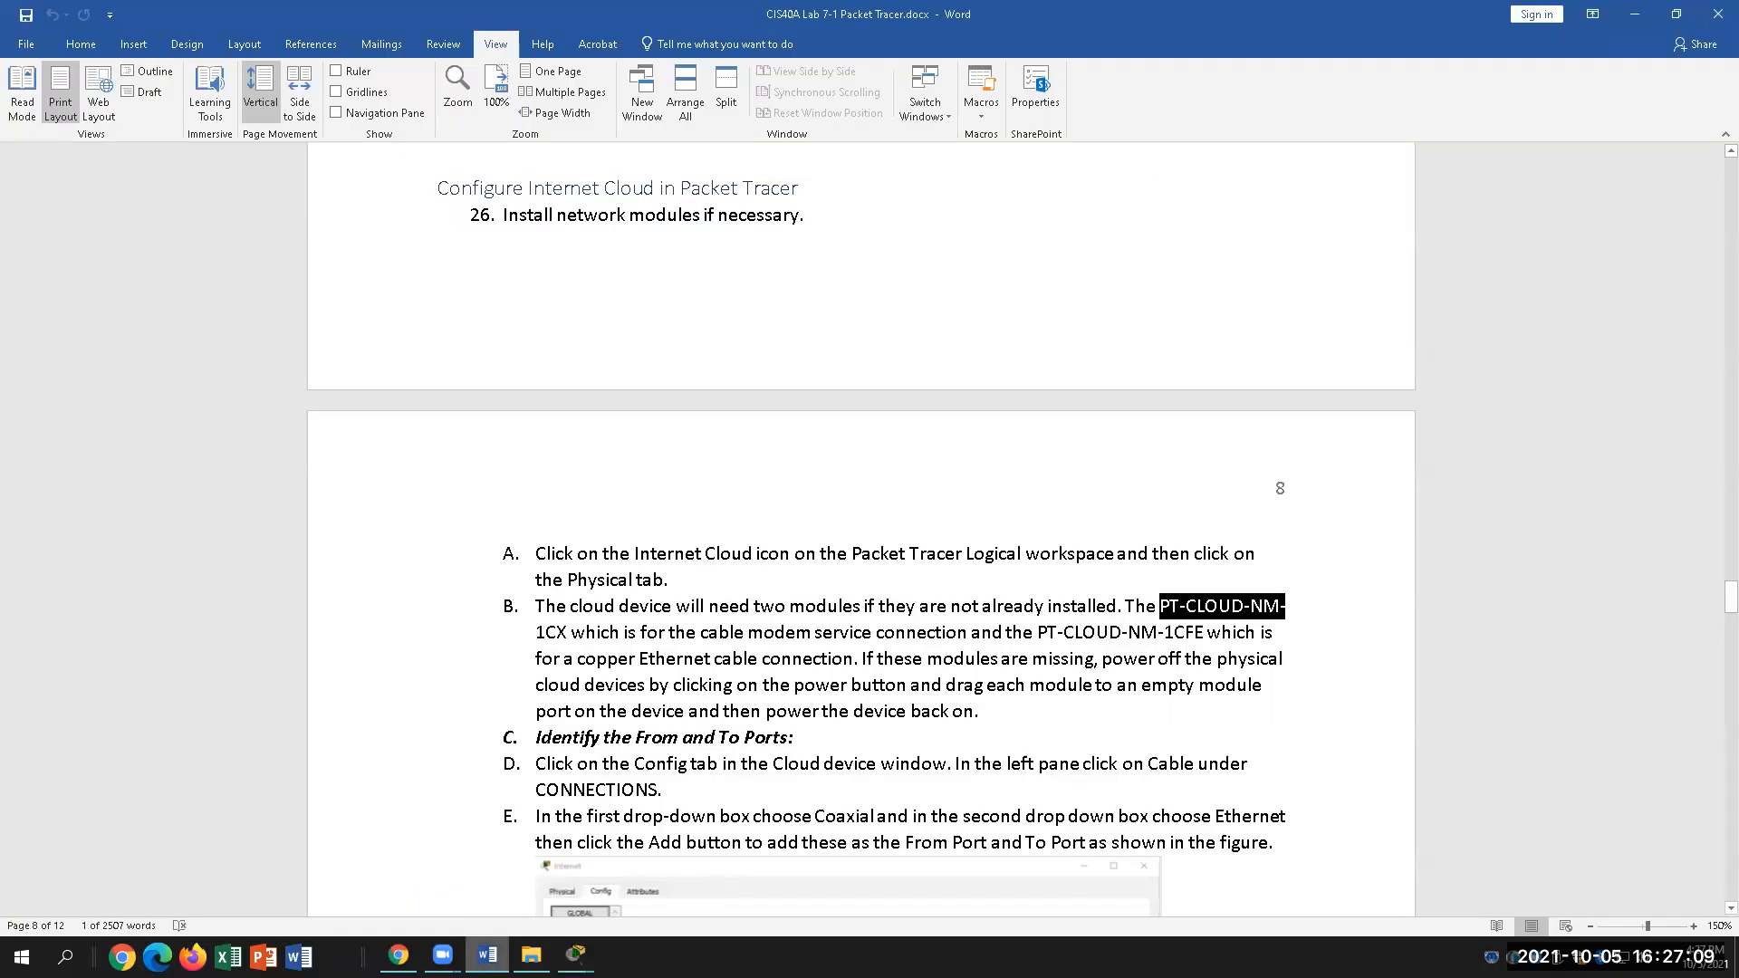
pyautogui.hotkey('alt', 'Tab')
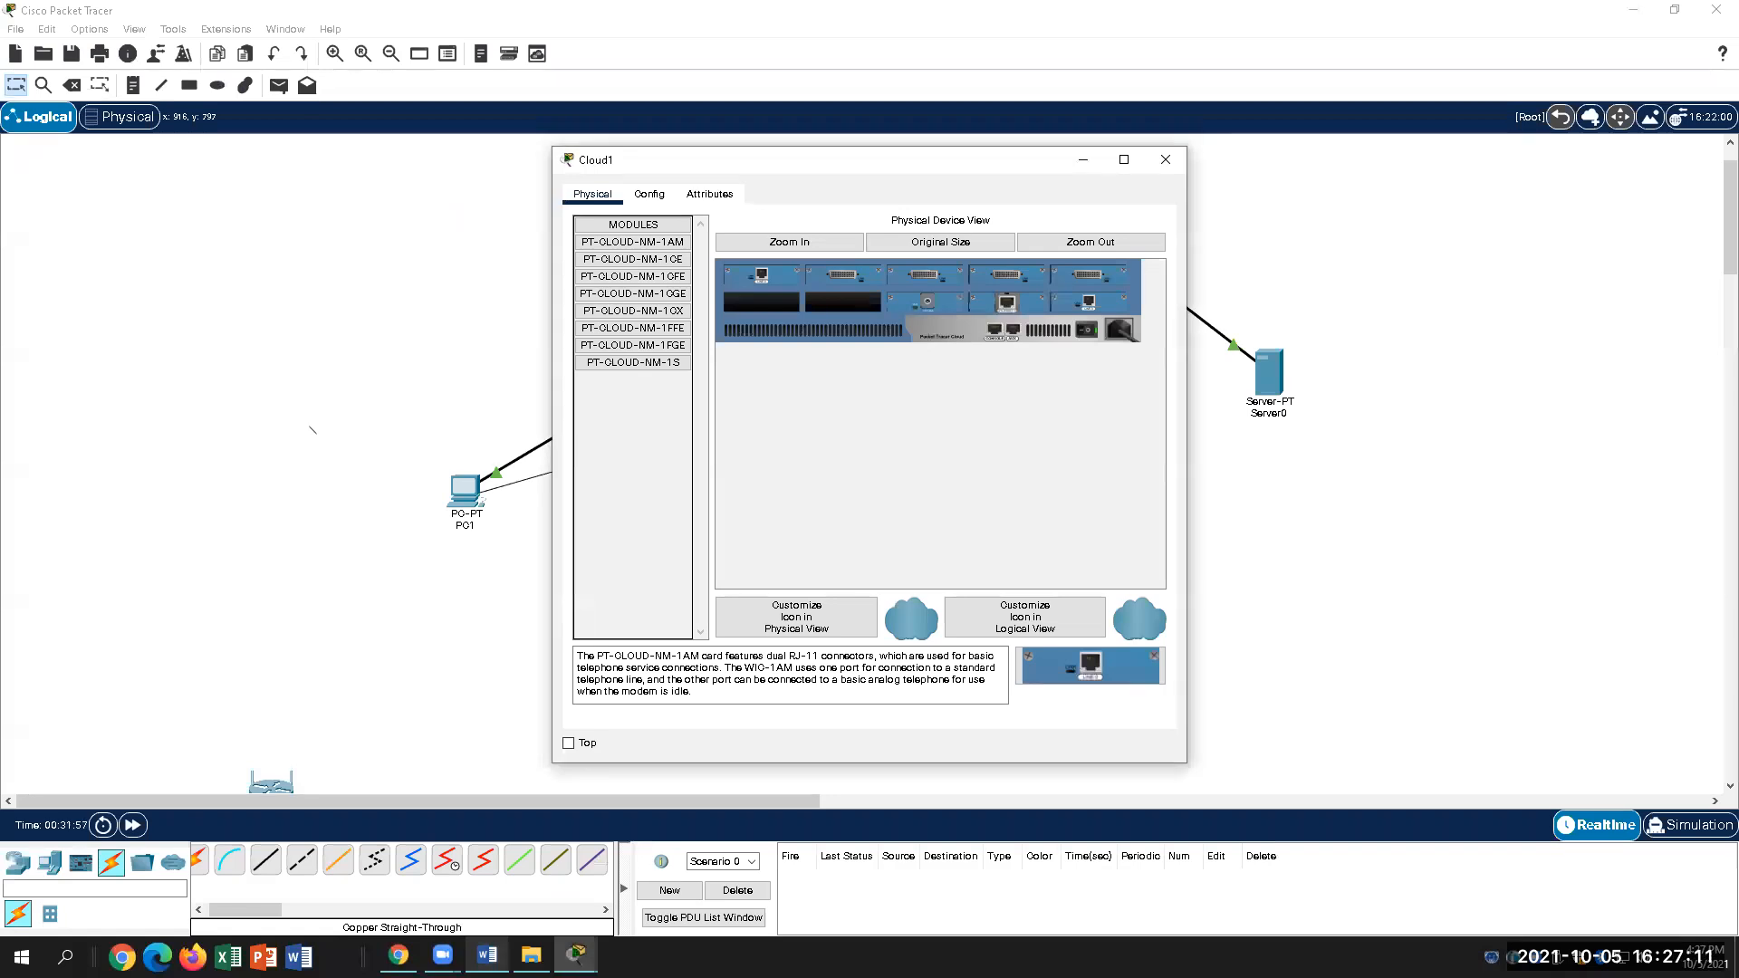
pyautogui.click(659, 313)
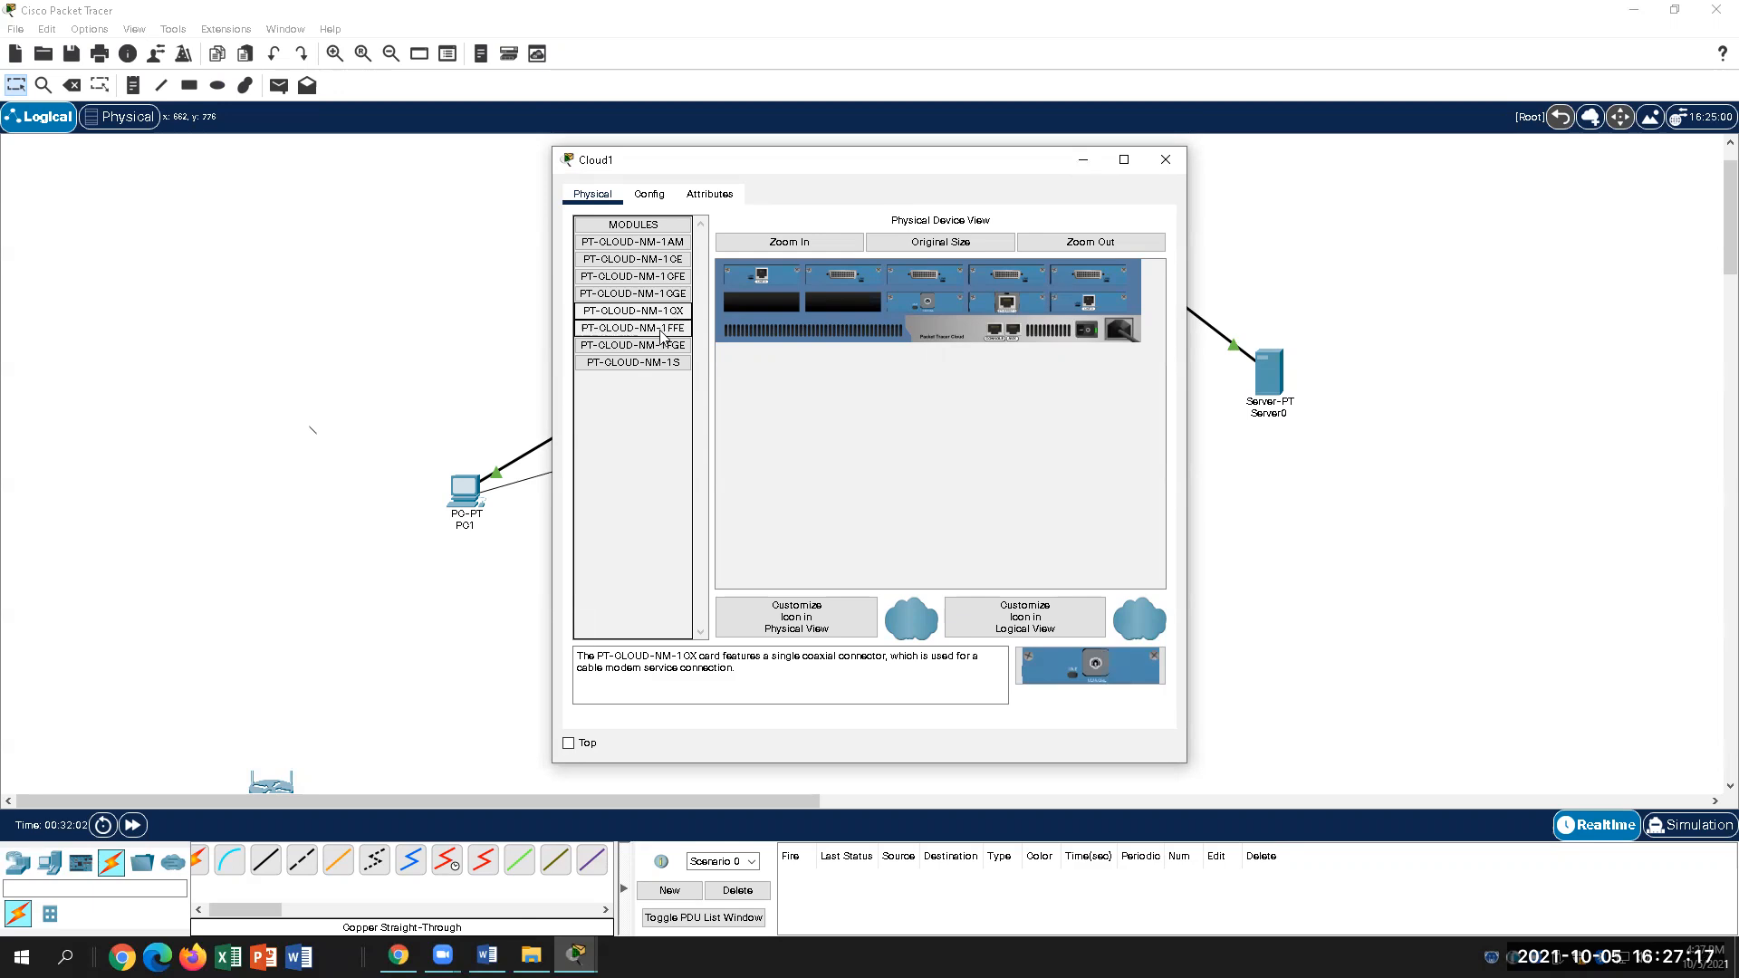
pyautogui.moveTo(659, 311); pyautogui.dragTo(770, 310)
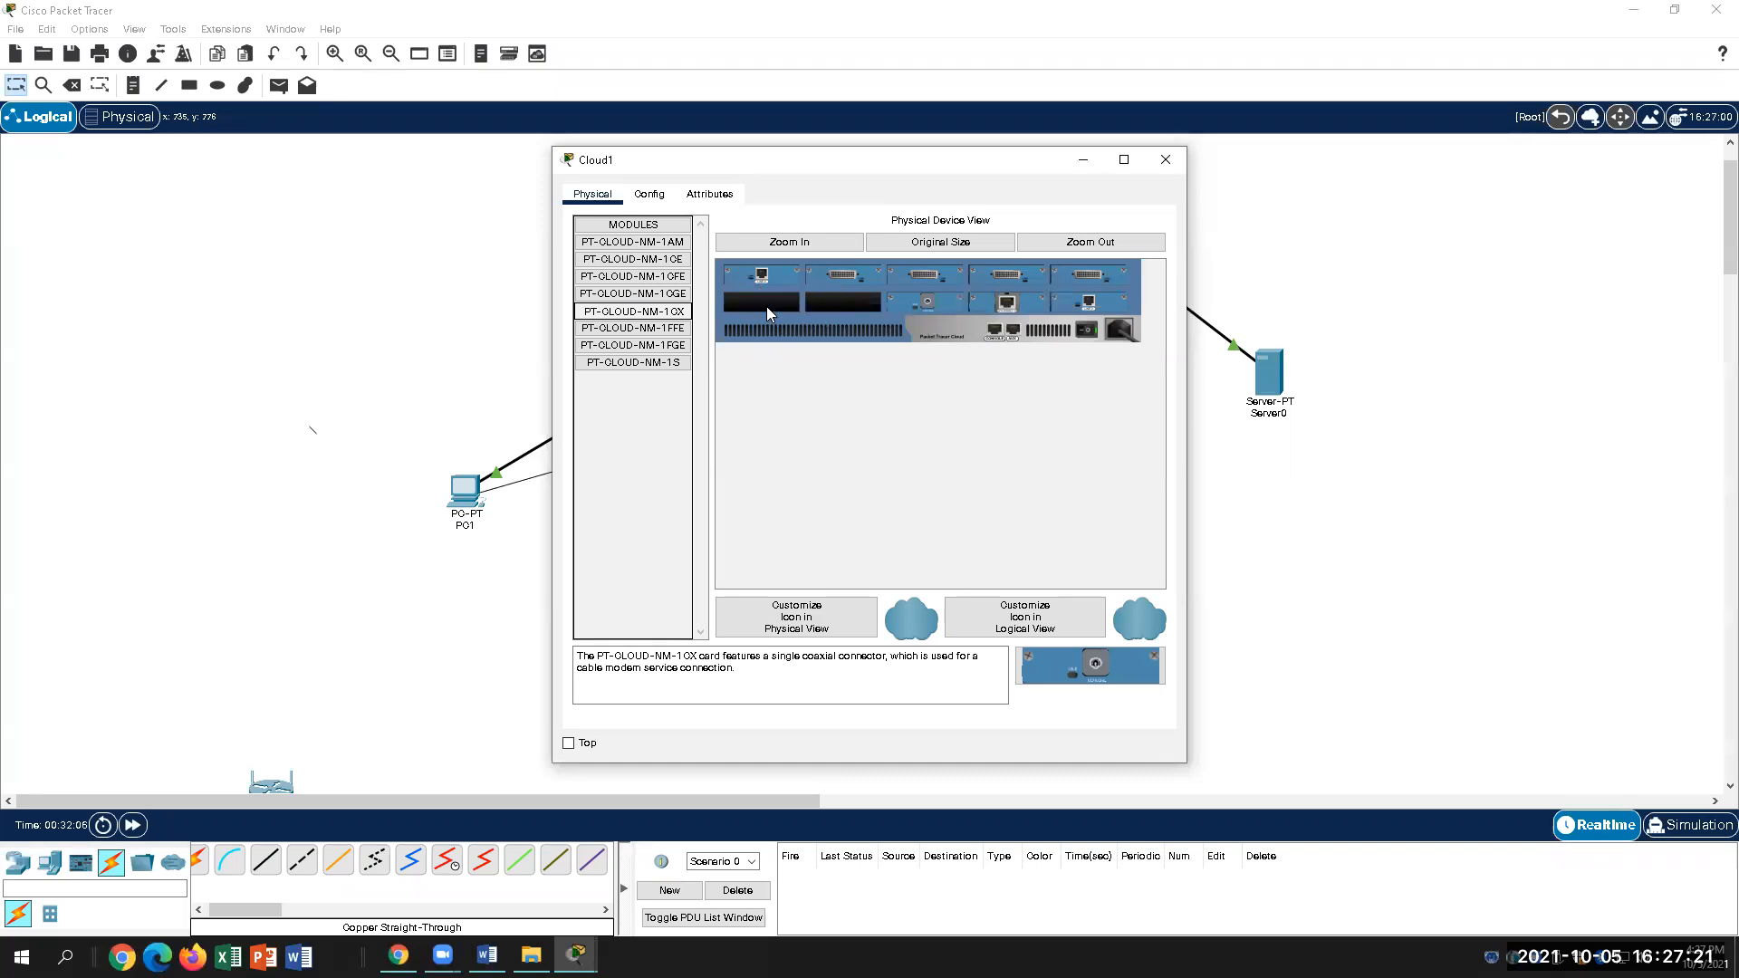
pyautogui.click(961, 490)
# Step: Power Cloud1 off, install PT-CLOUD-NM-1CX in the empty slot, power on and close
pyautogui.click(1087, 332)
pyautogui.moveTo(633, 311); pyautogui.dragTo(842, 303)
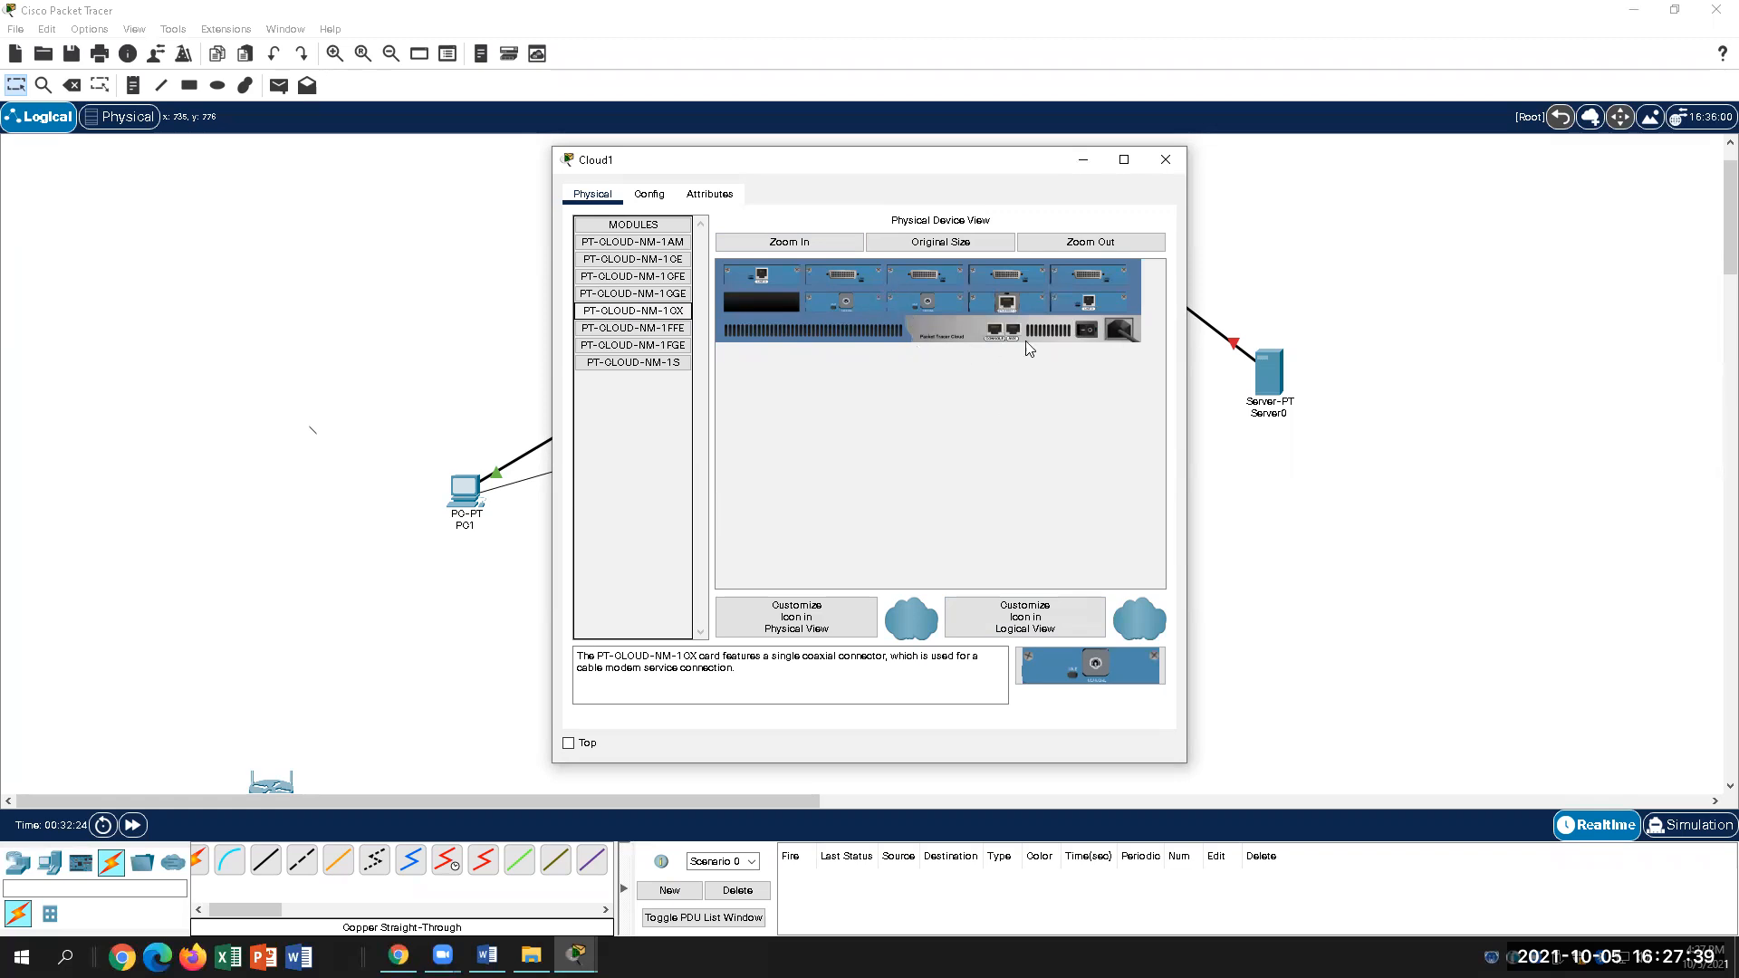
pyautogui.click(1090, 329)
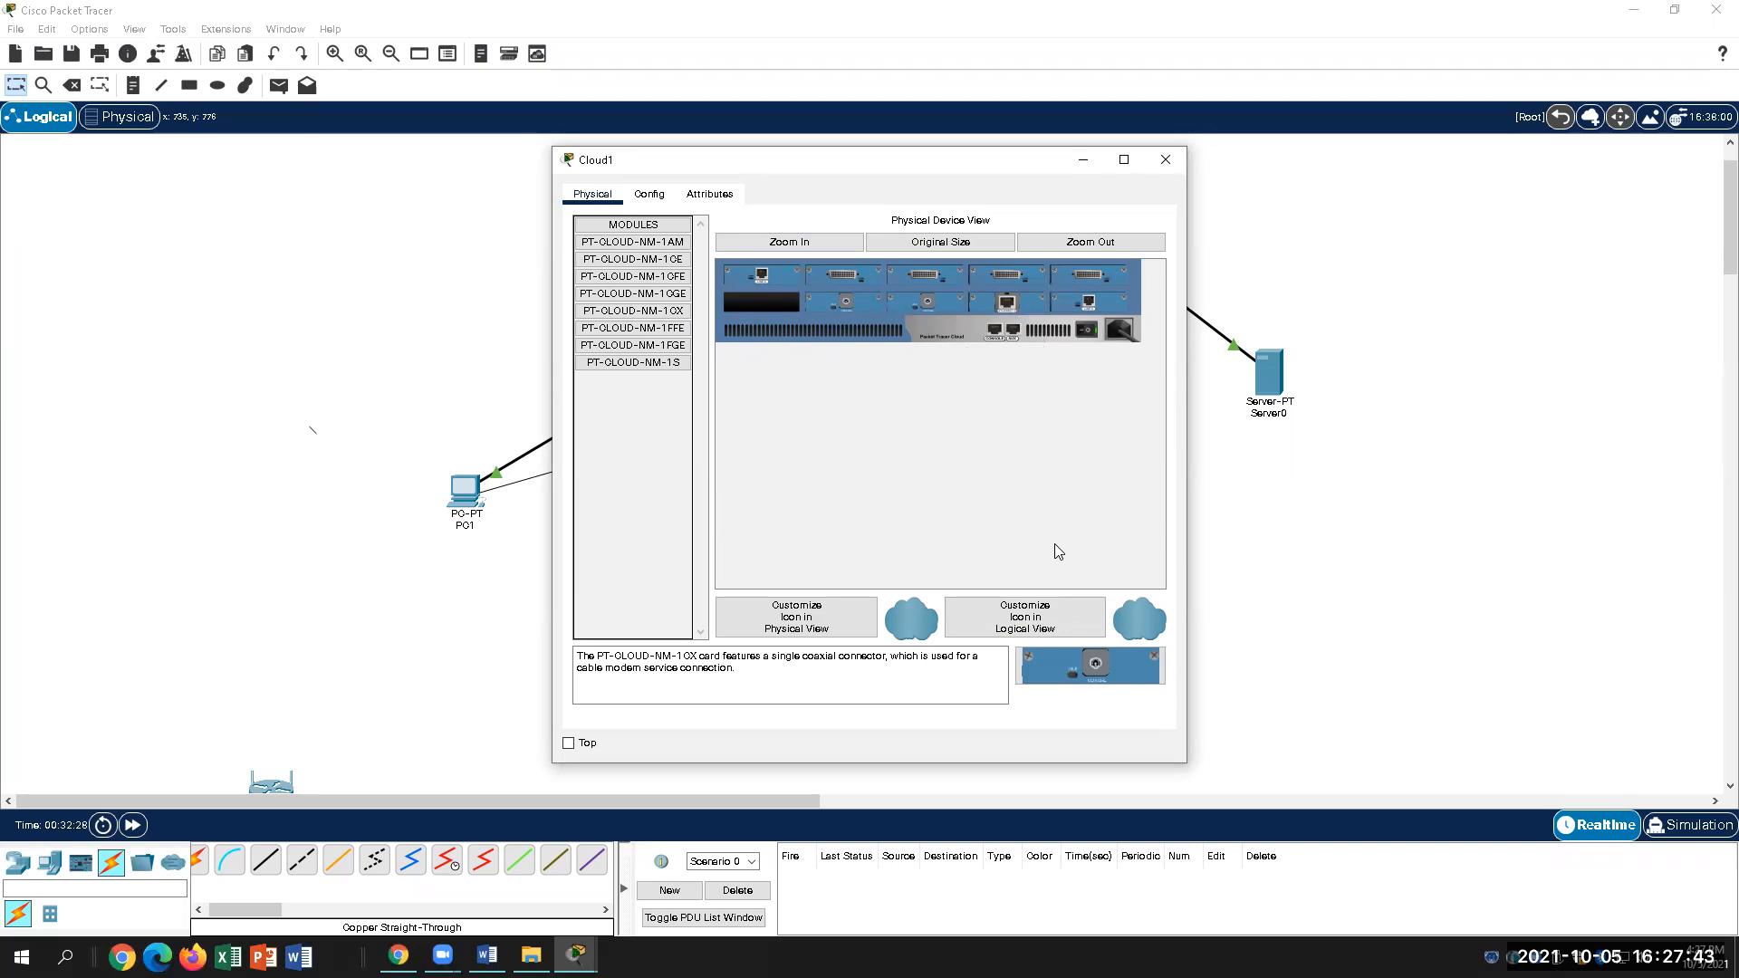
pyautogui.click(1166, 160)
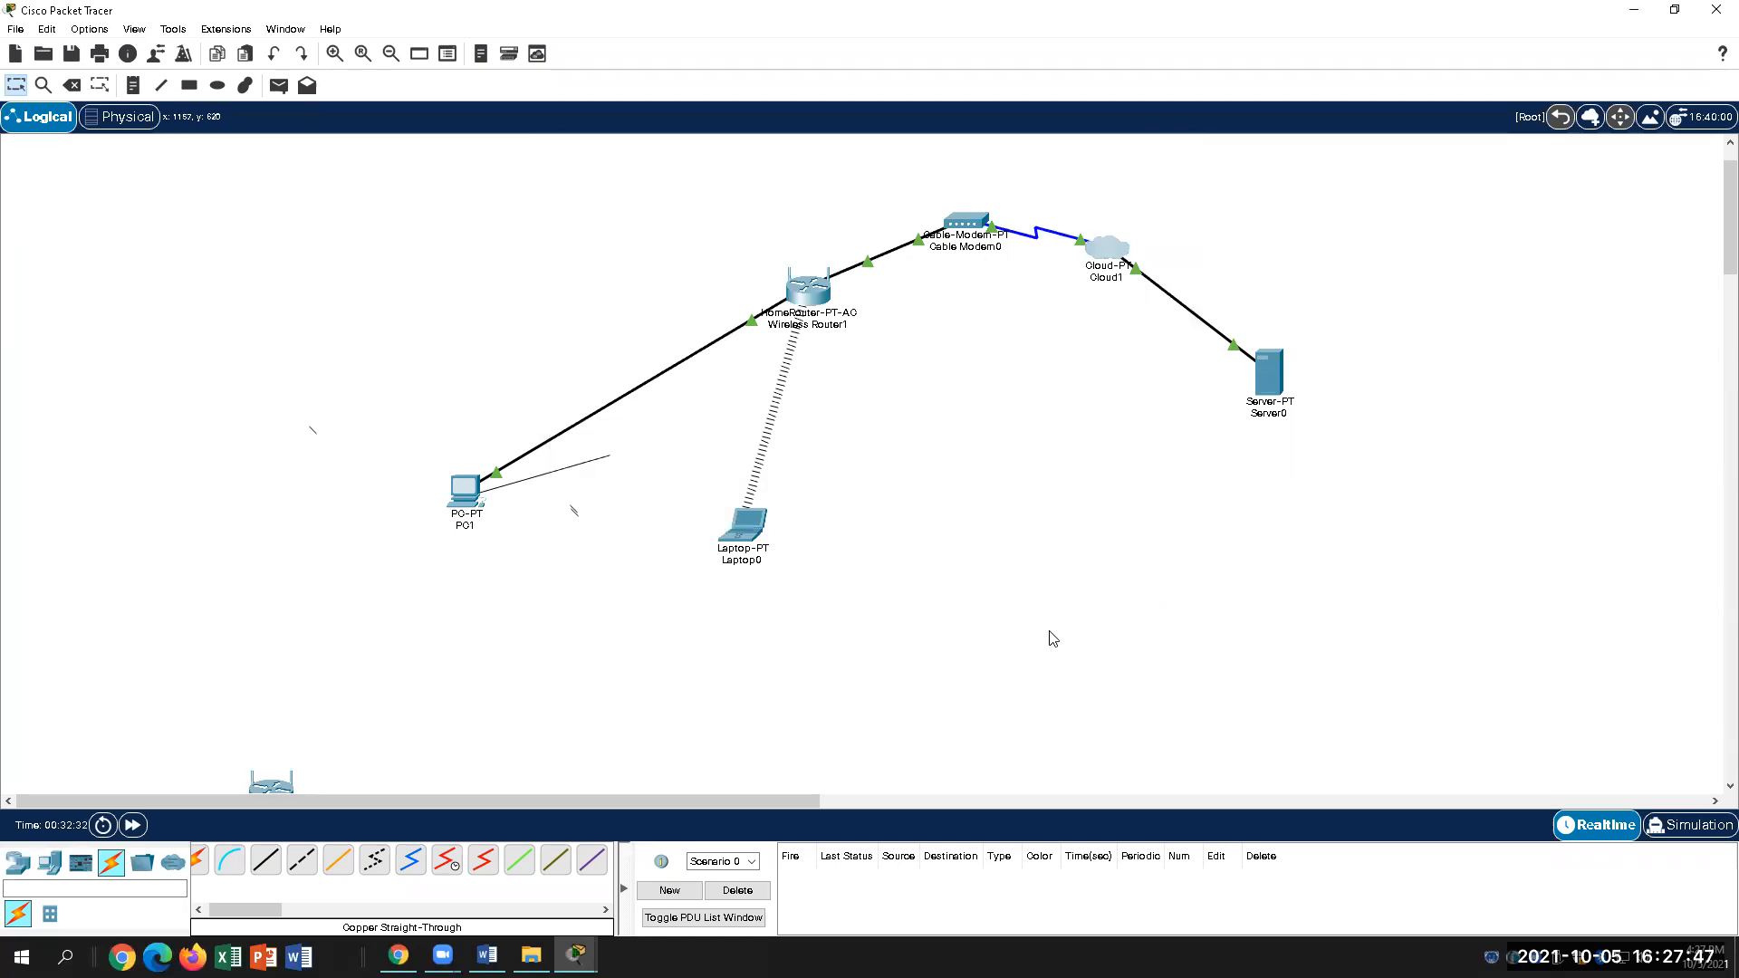
# Step: In Word, highlight step B's module names PT-CLOUD-NM-1CX and PT-CLOUD-NM-1CFE for review
pyautogui.click(488, 955)
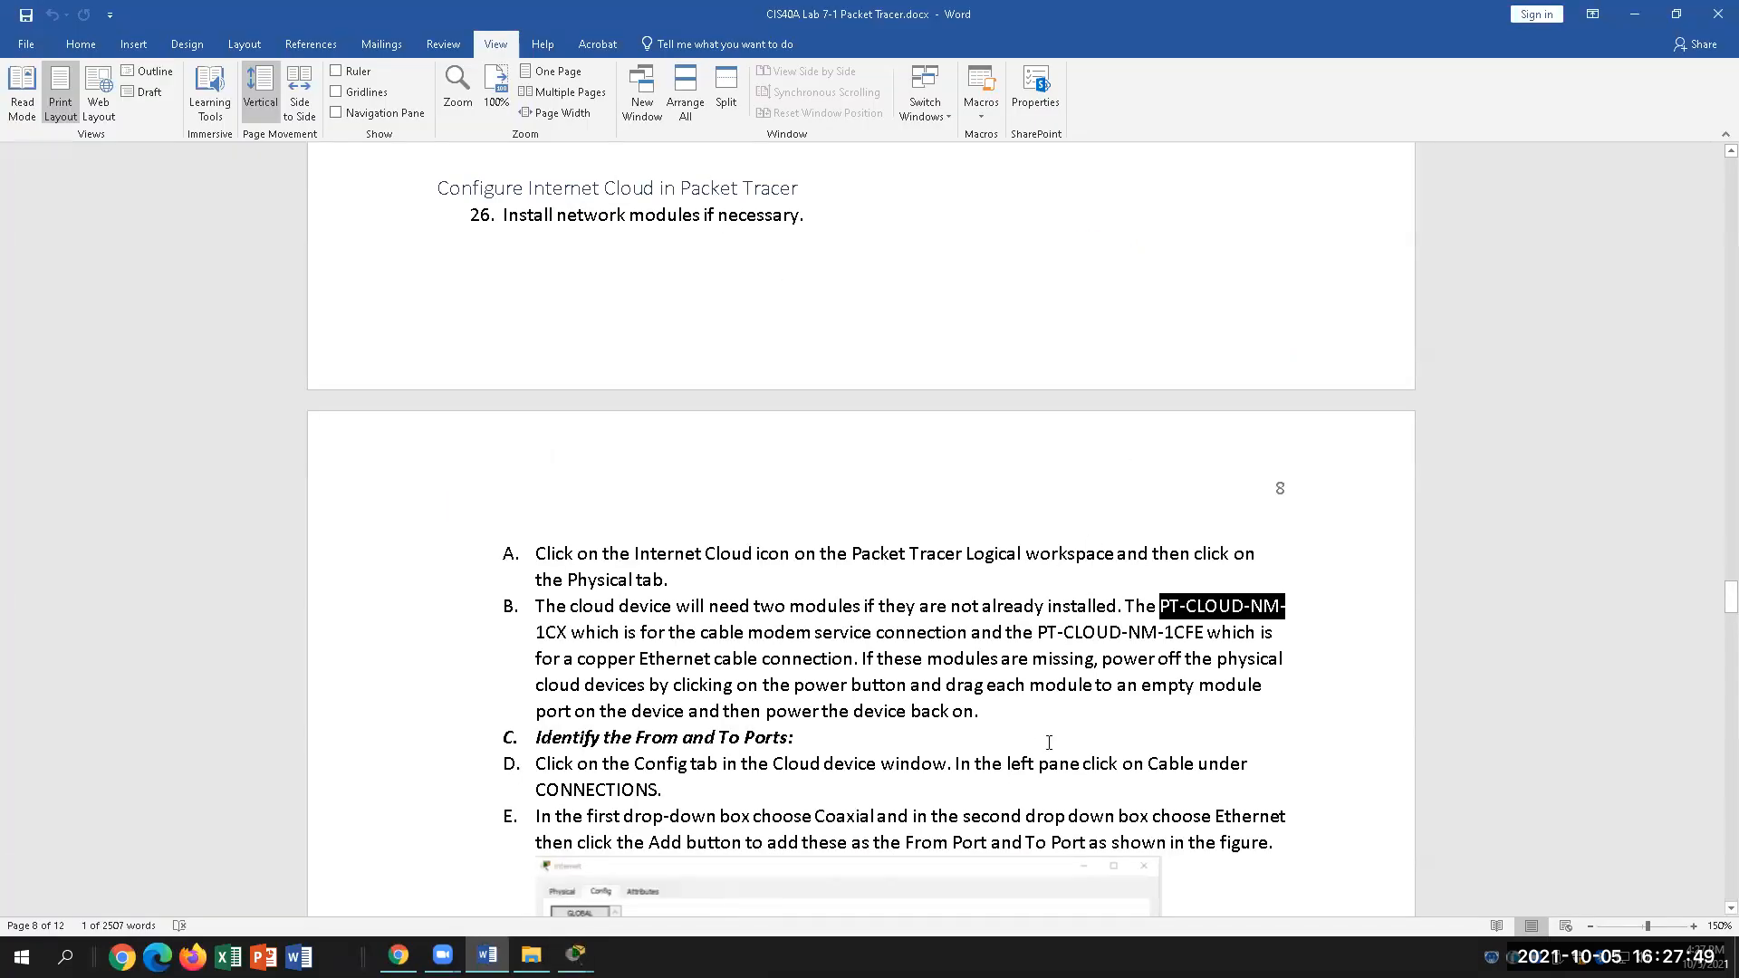
pyautogui.moveTo(540, 605); pyautogui.dragTo(1302, 605)
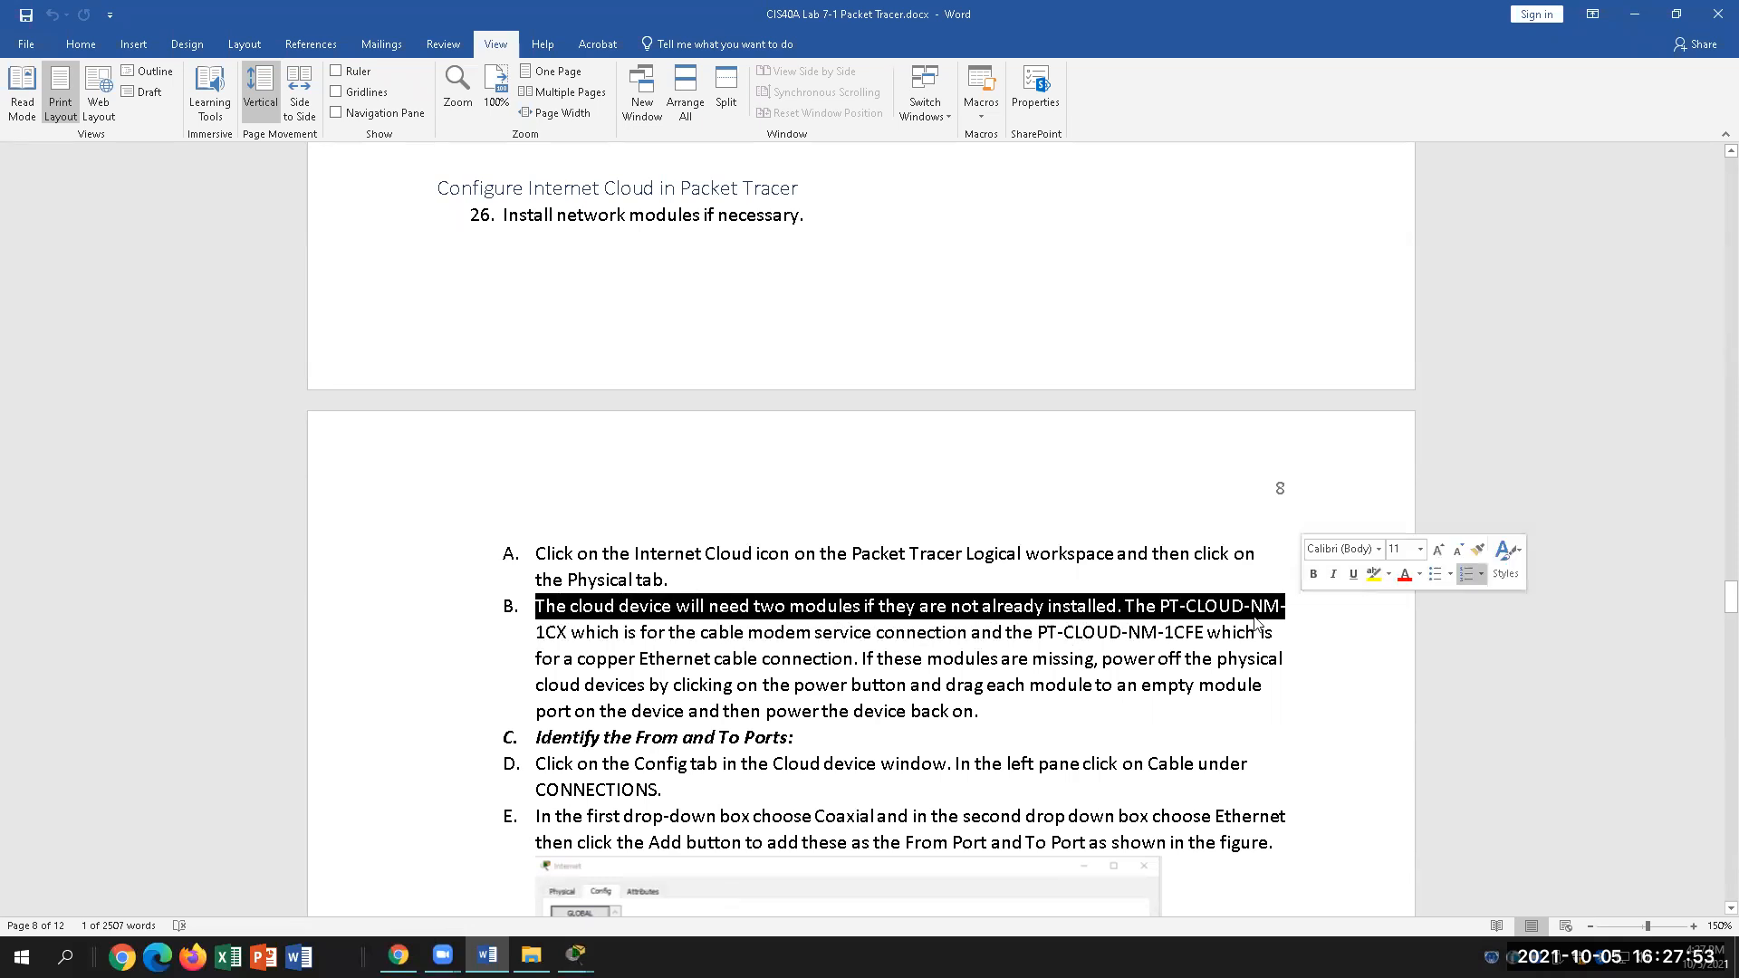
pyautogui.click(1162, 605)
pyautogui.moveTo(1161, 606); pyautogui.dragTo(571, 633)
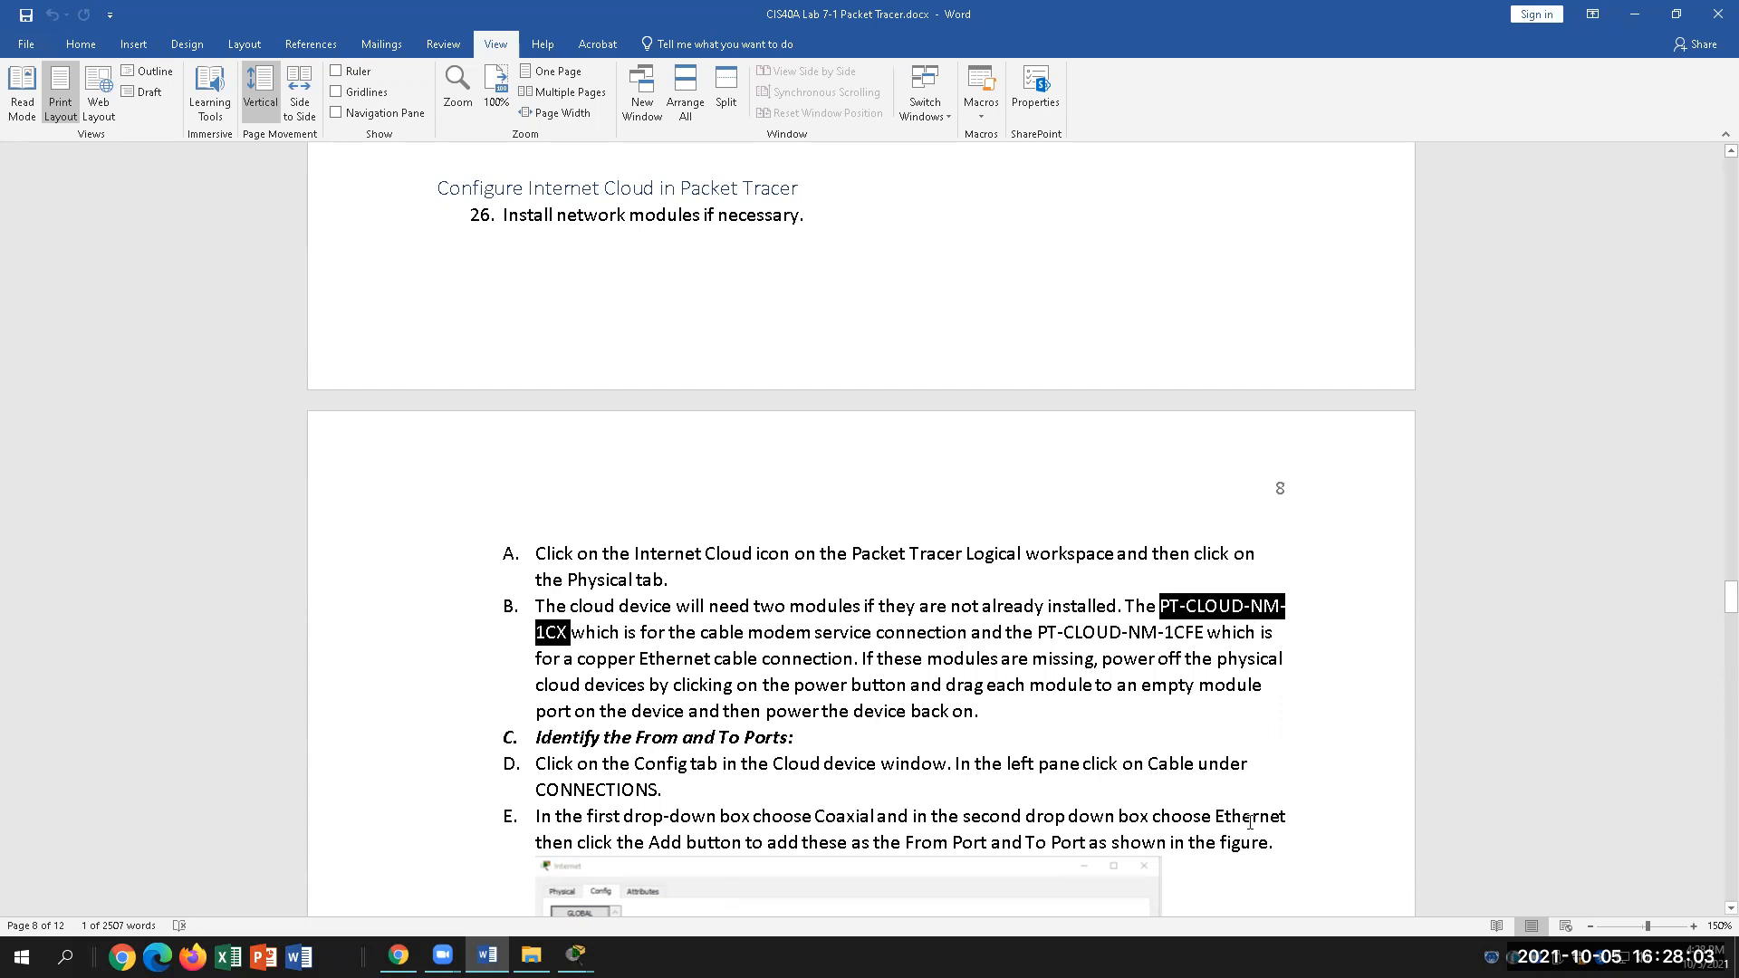
pyautogui.click(695, 634)
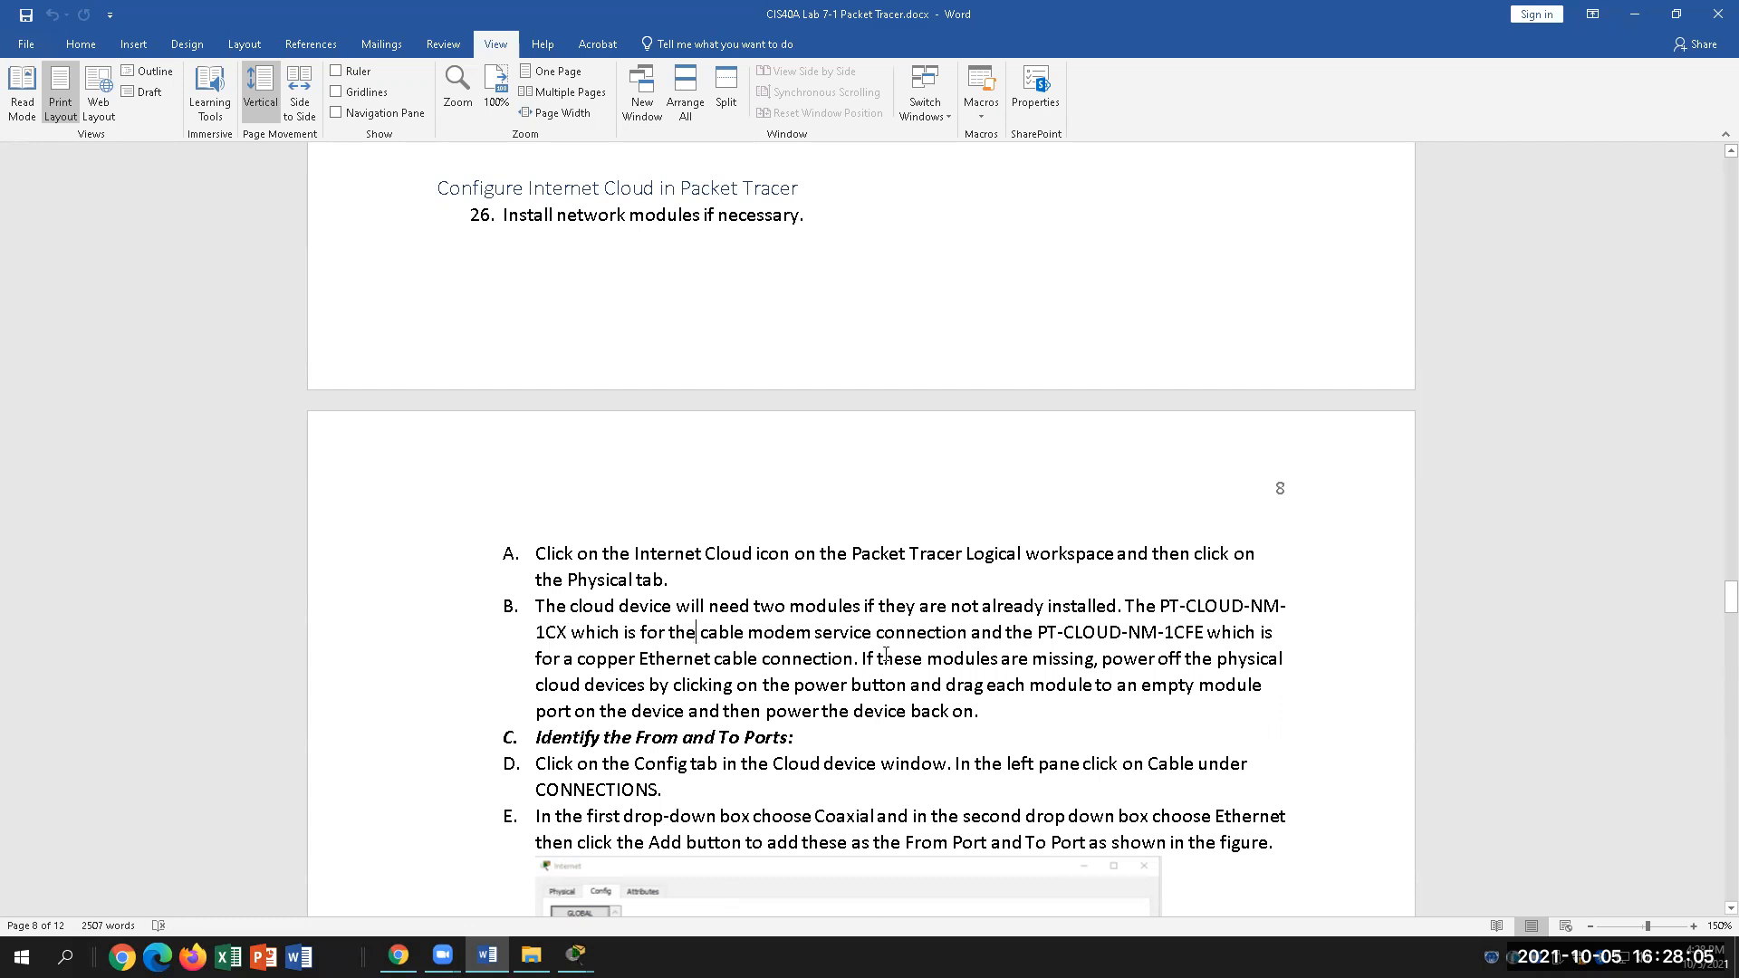
pyautogui.click(1058, 632)
pyautogui.moveTo(536, 658); pyautogui.dragTo(842, 656)
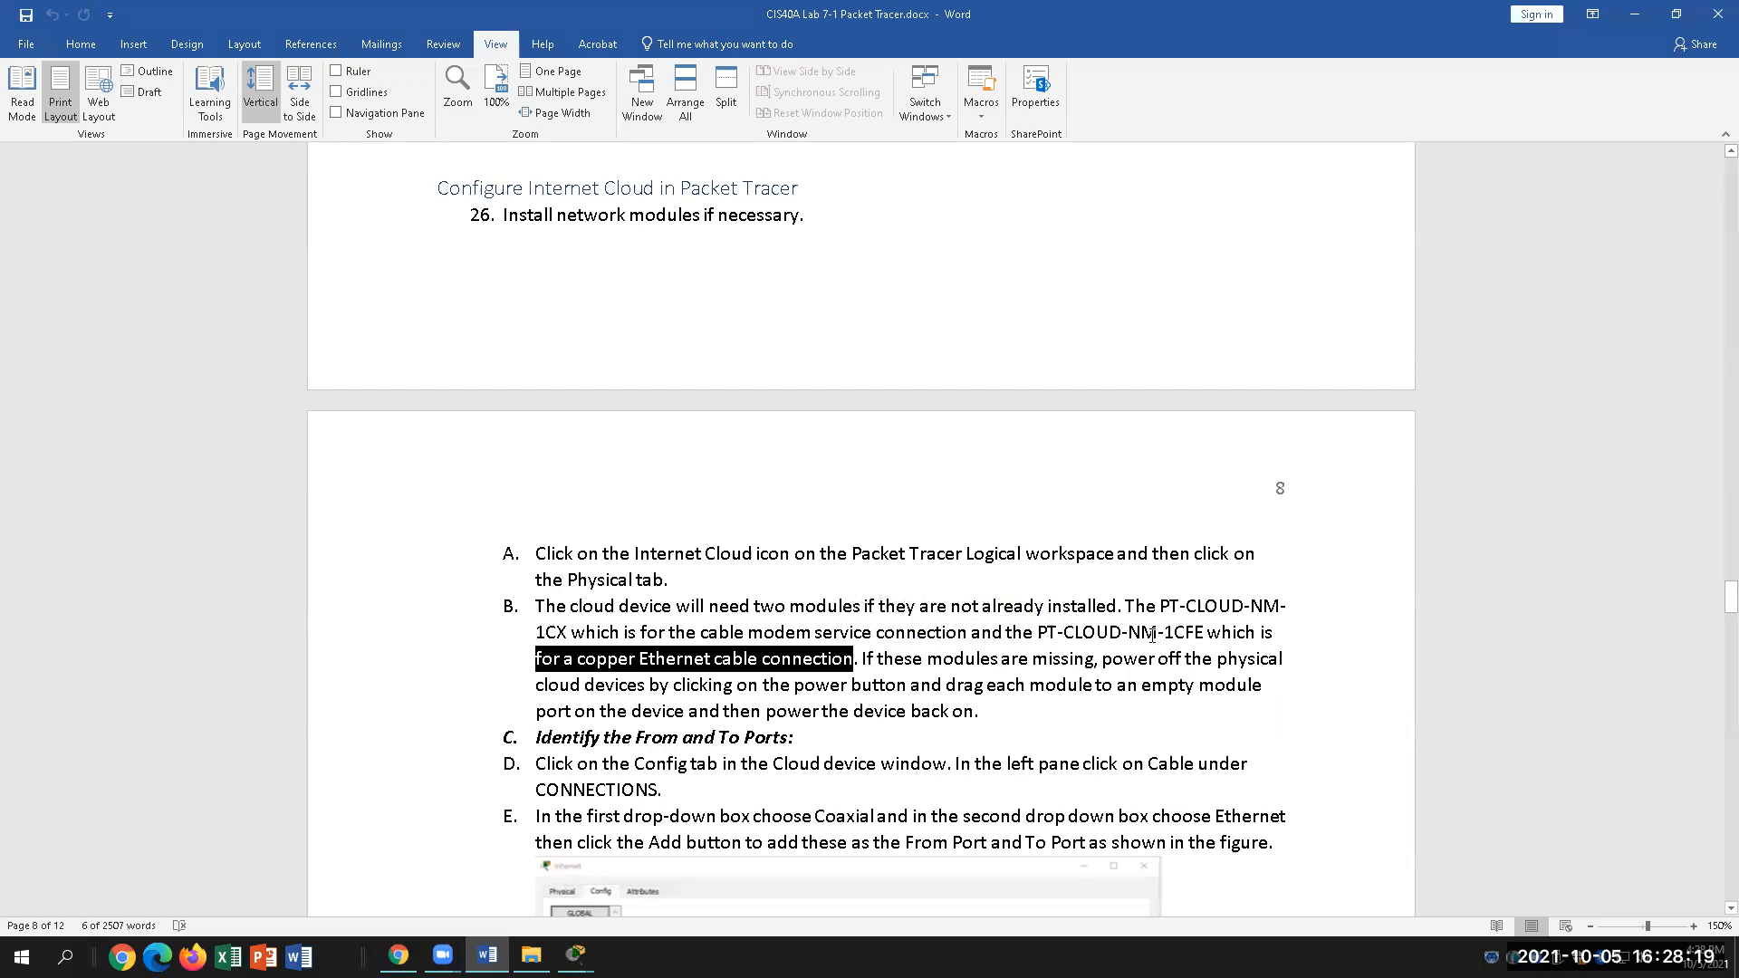
pyautogui.click(576, 955)
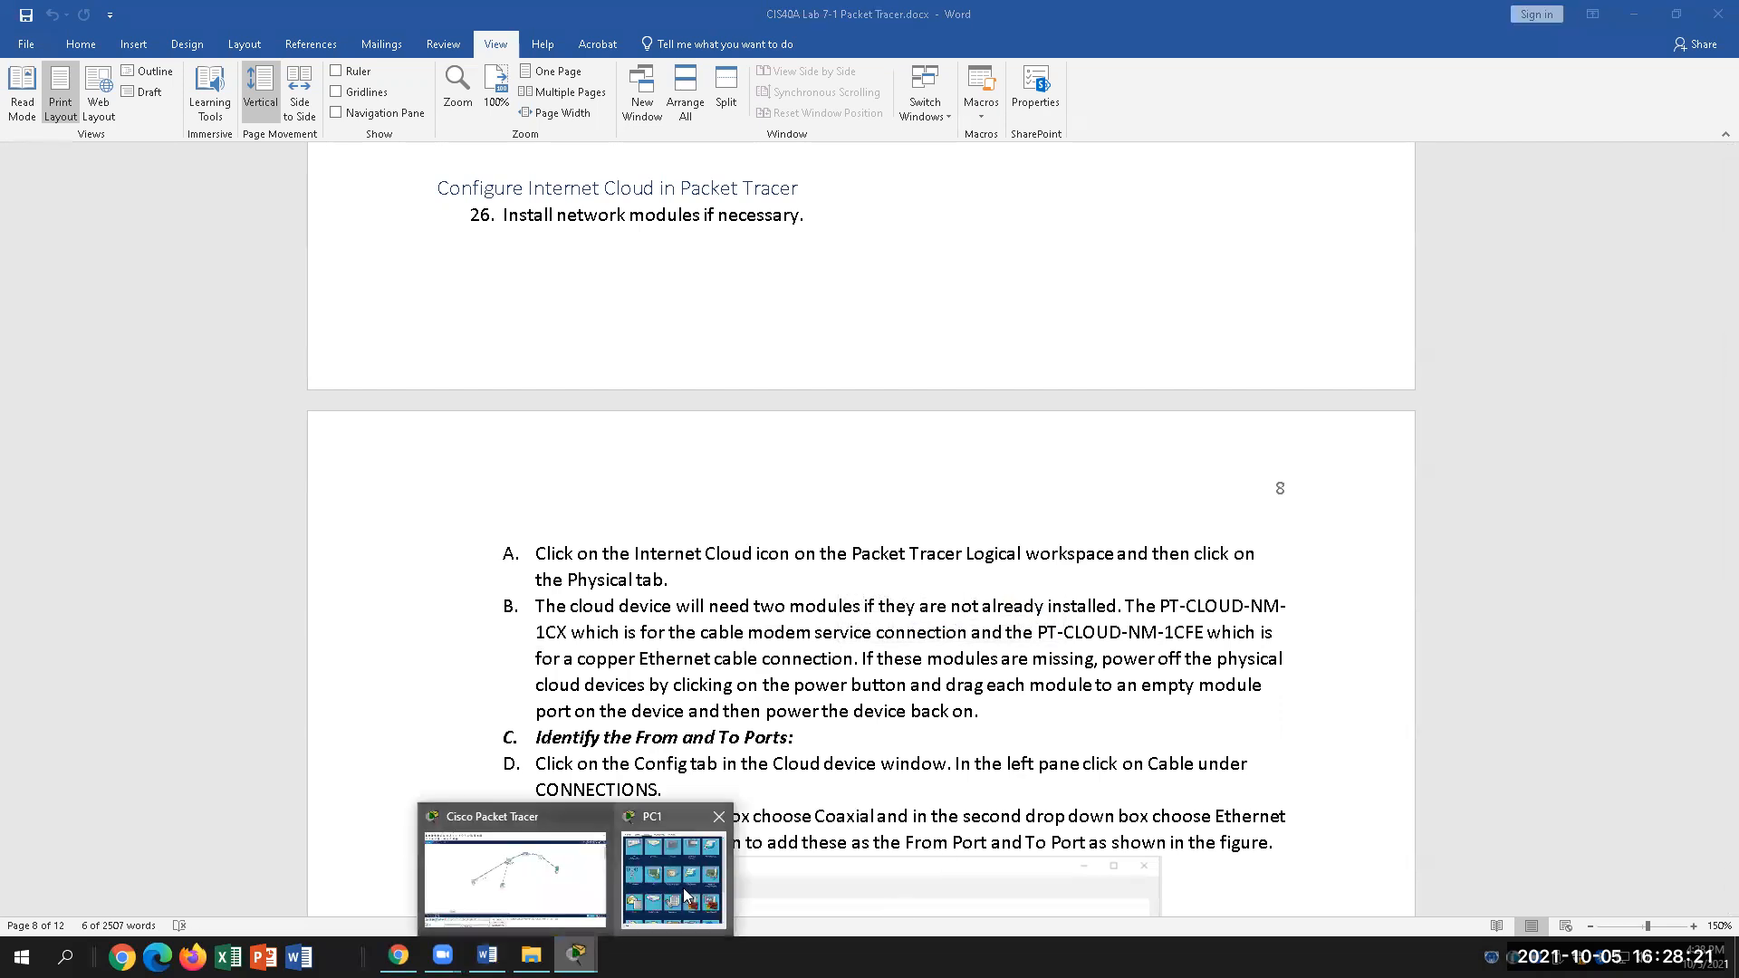
# Step: Add PT-CLOUD-NM-1CFE to an empty Cloud1 slot, power it on, and close the window
pyautogui.click(558, 879)
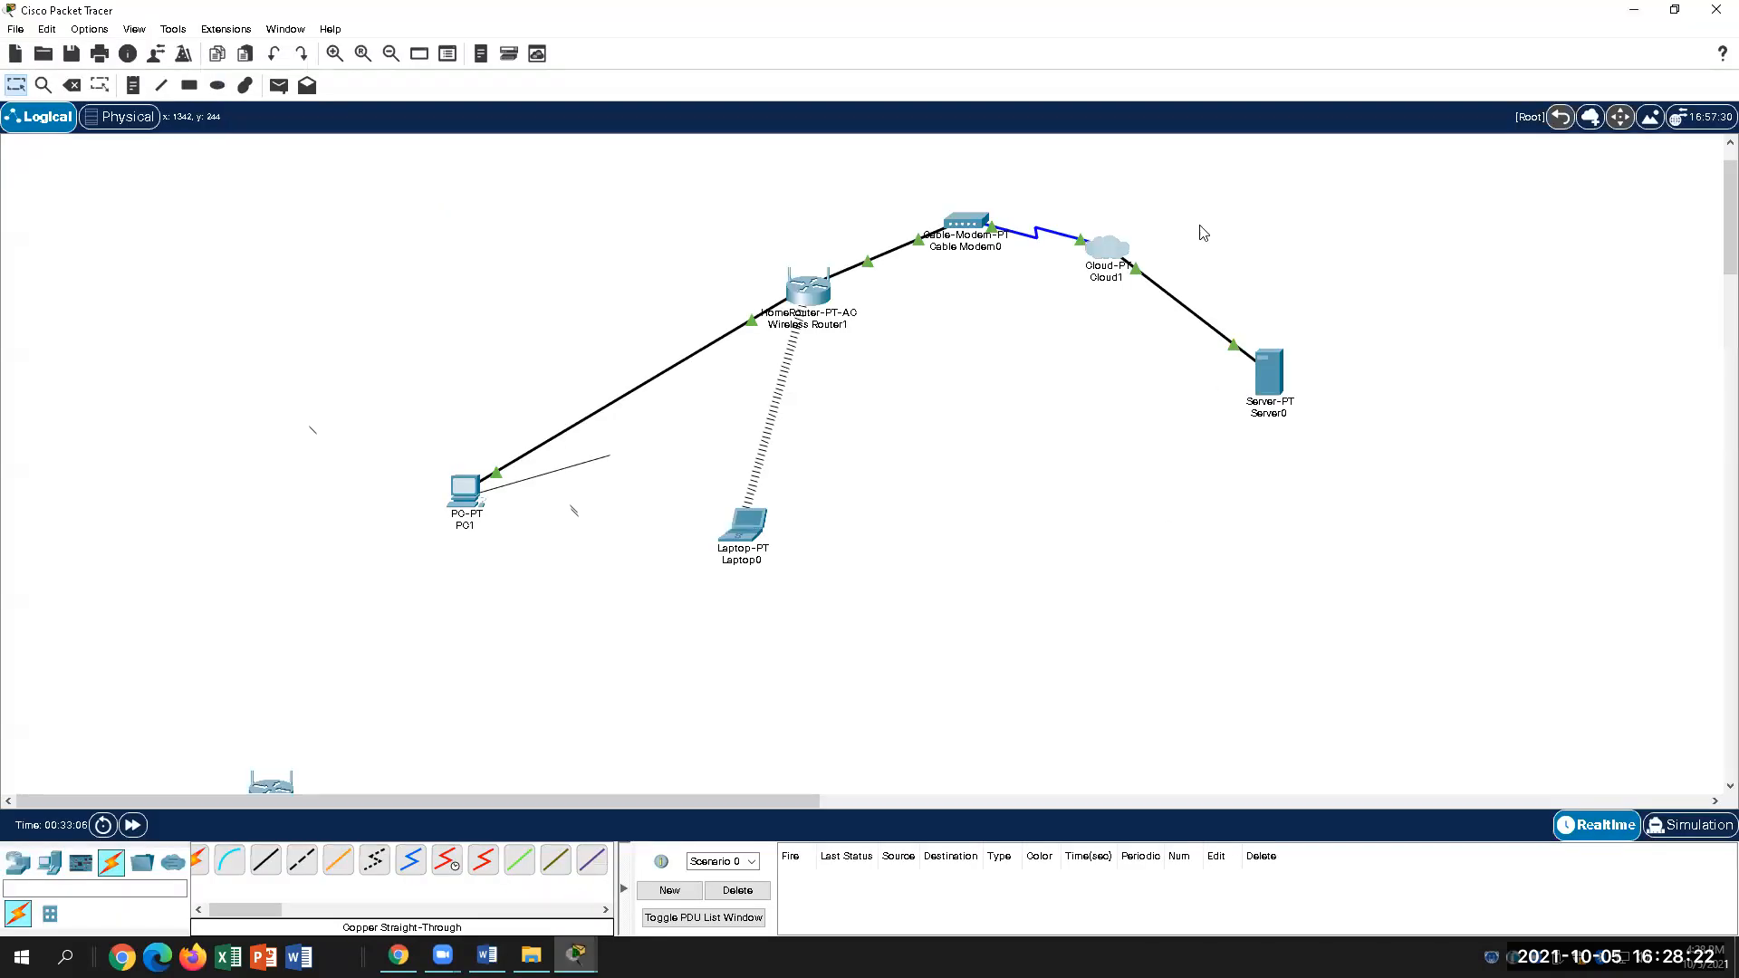
pyautogui.click(1104, 253)
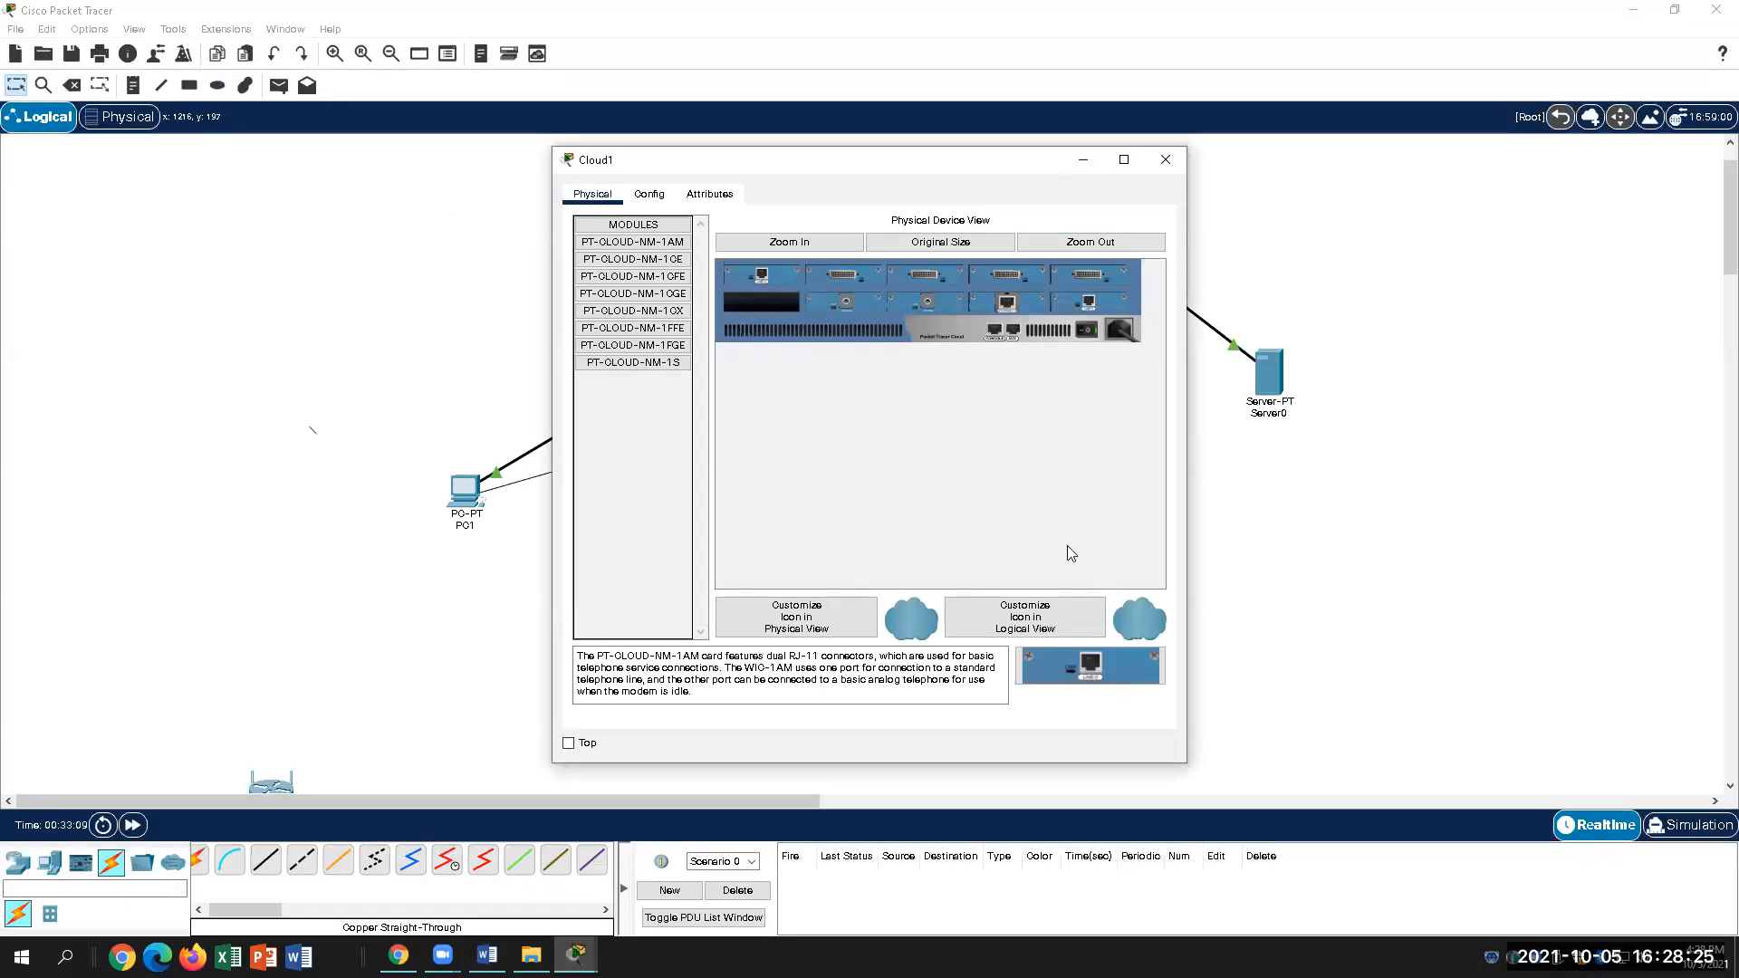
pyautogui.click(652, 281)
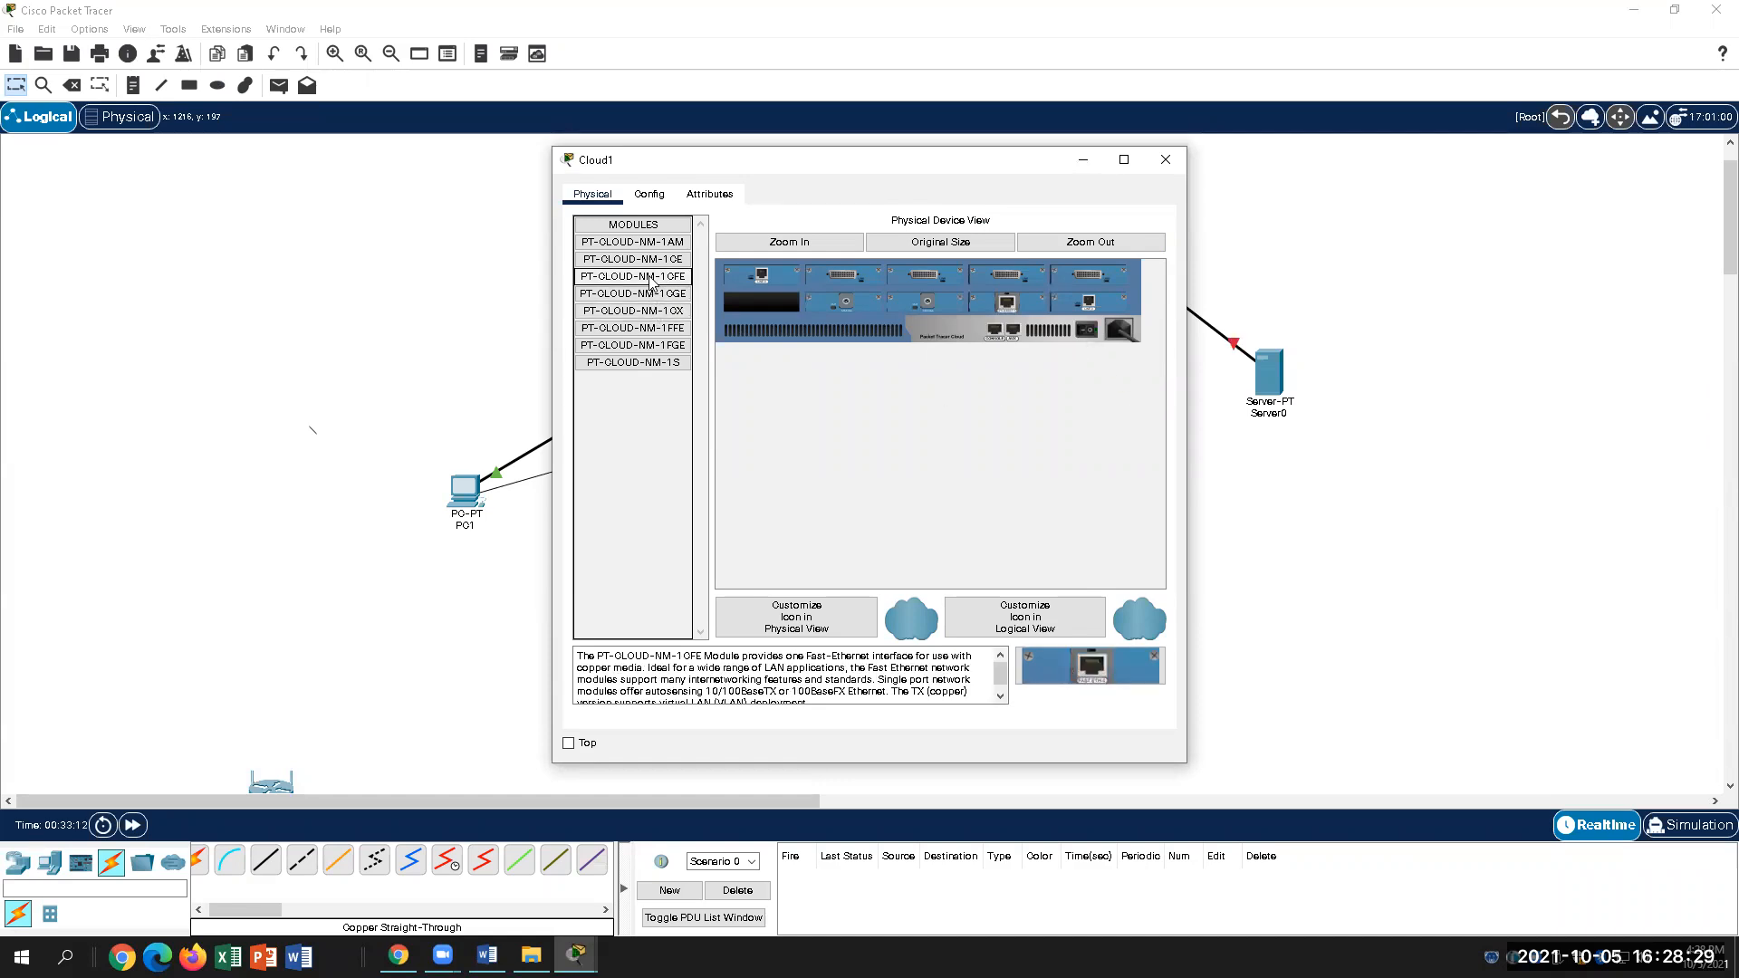
pyautogui.moveTo(651, 277); pyautogui.dragTo(766, 300)
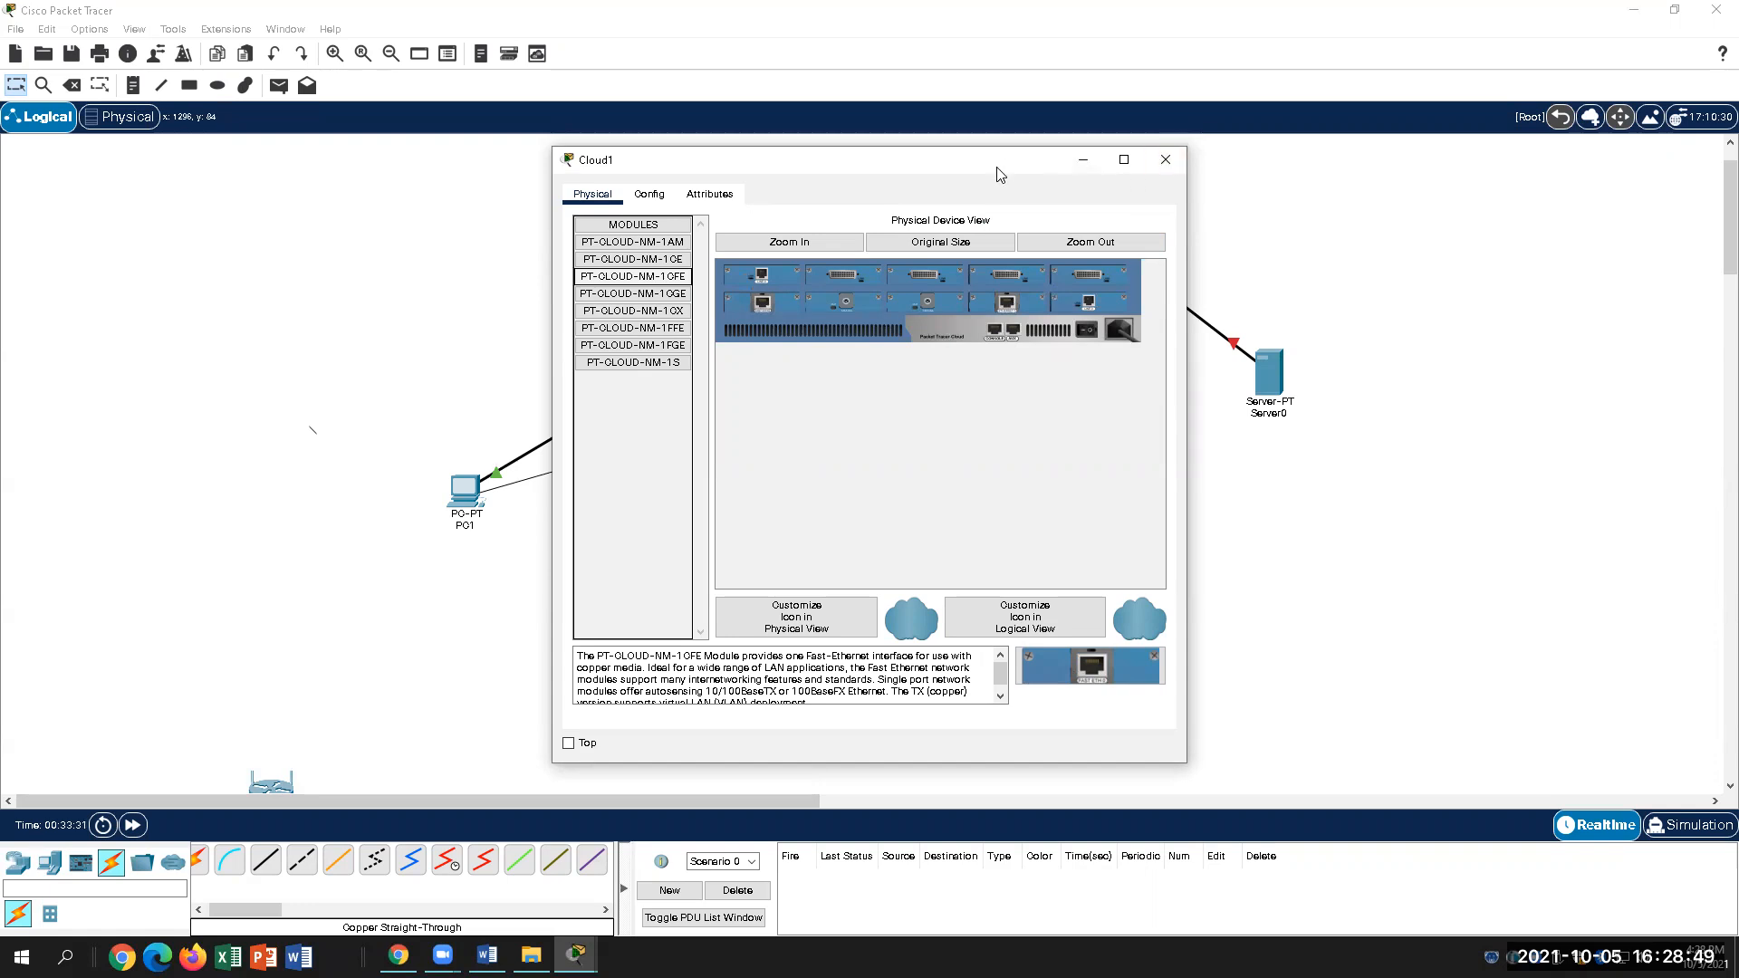
pyautogui.moveTo(994, 161); pyautogui.dragTo(756, 211)
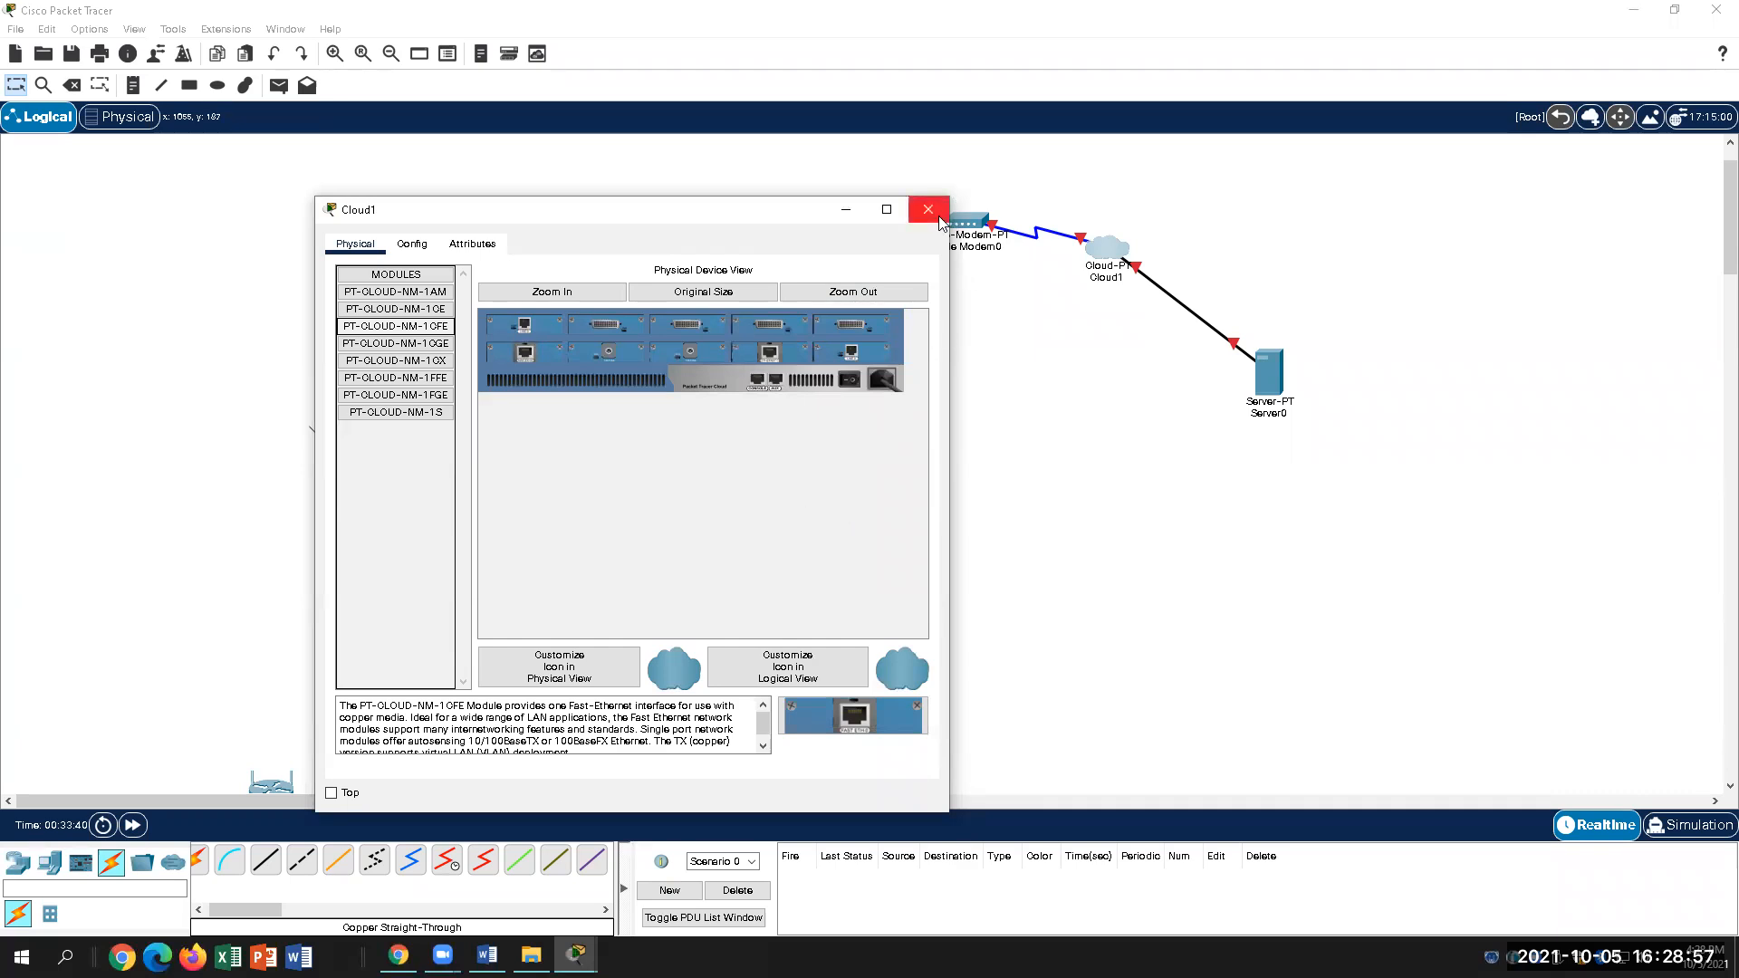
pyautogui.click(857, 381)
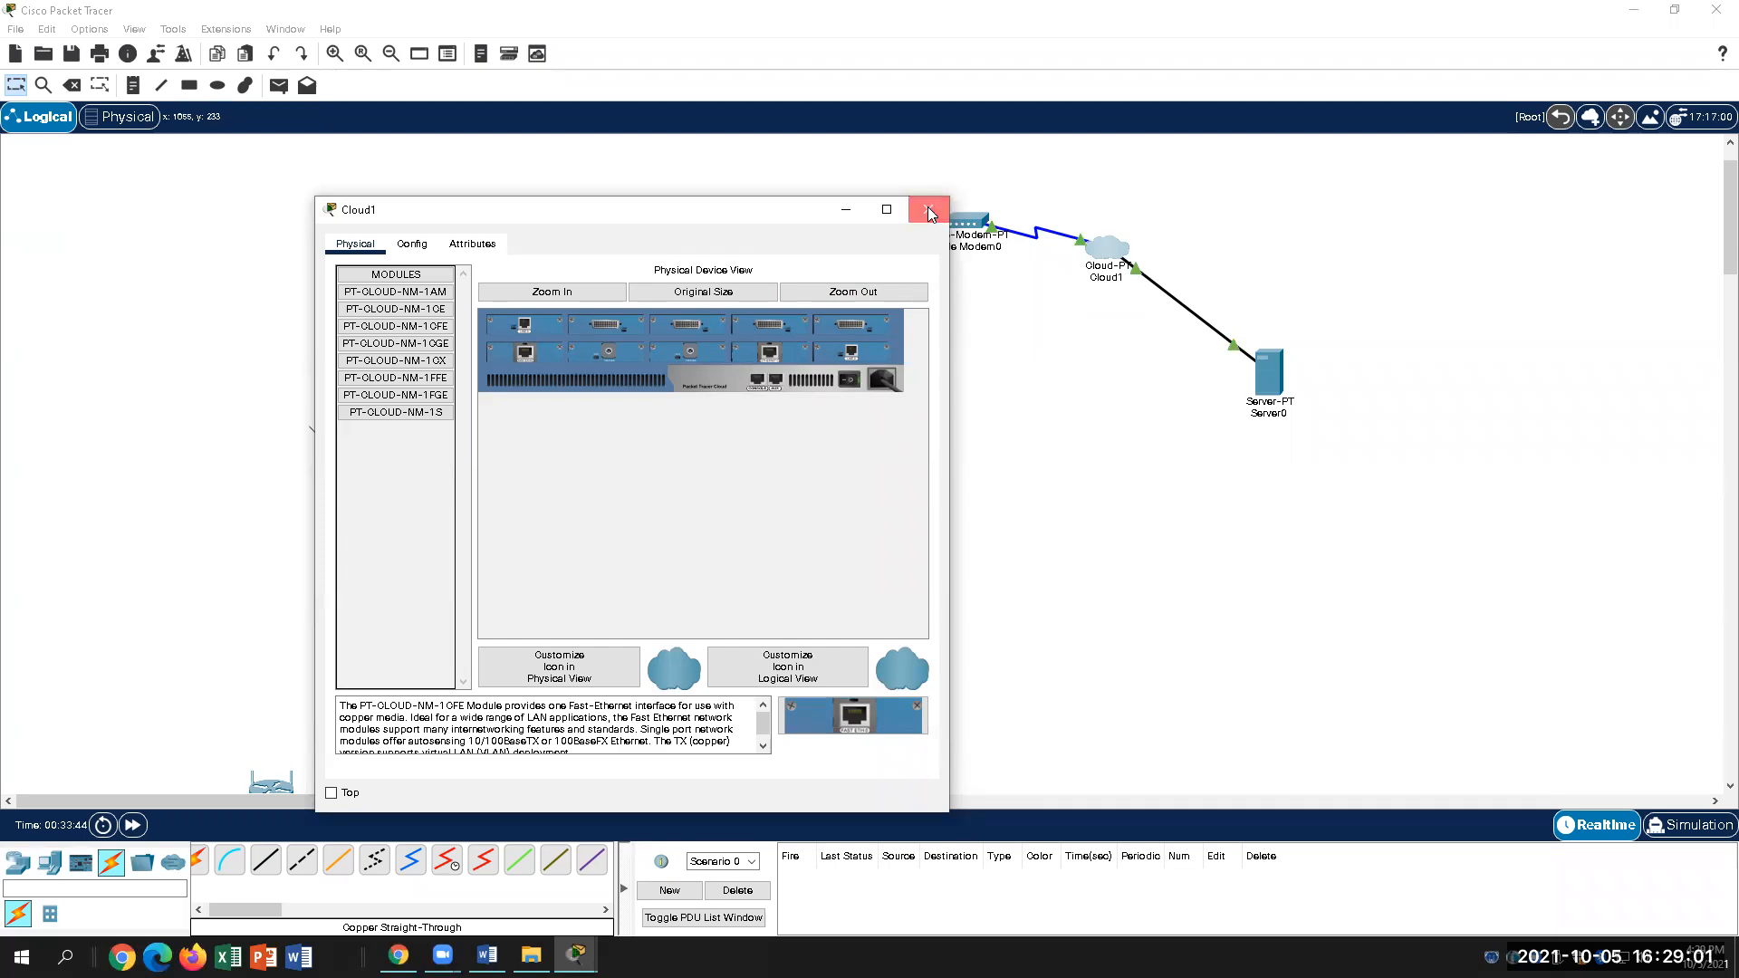
pyautogui.click(928, 211)
pyautogui.moveTo(1094, 249)
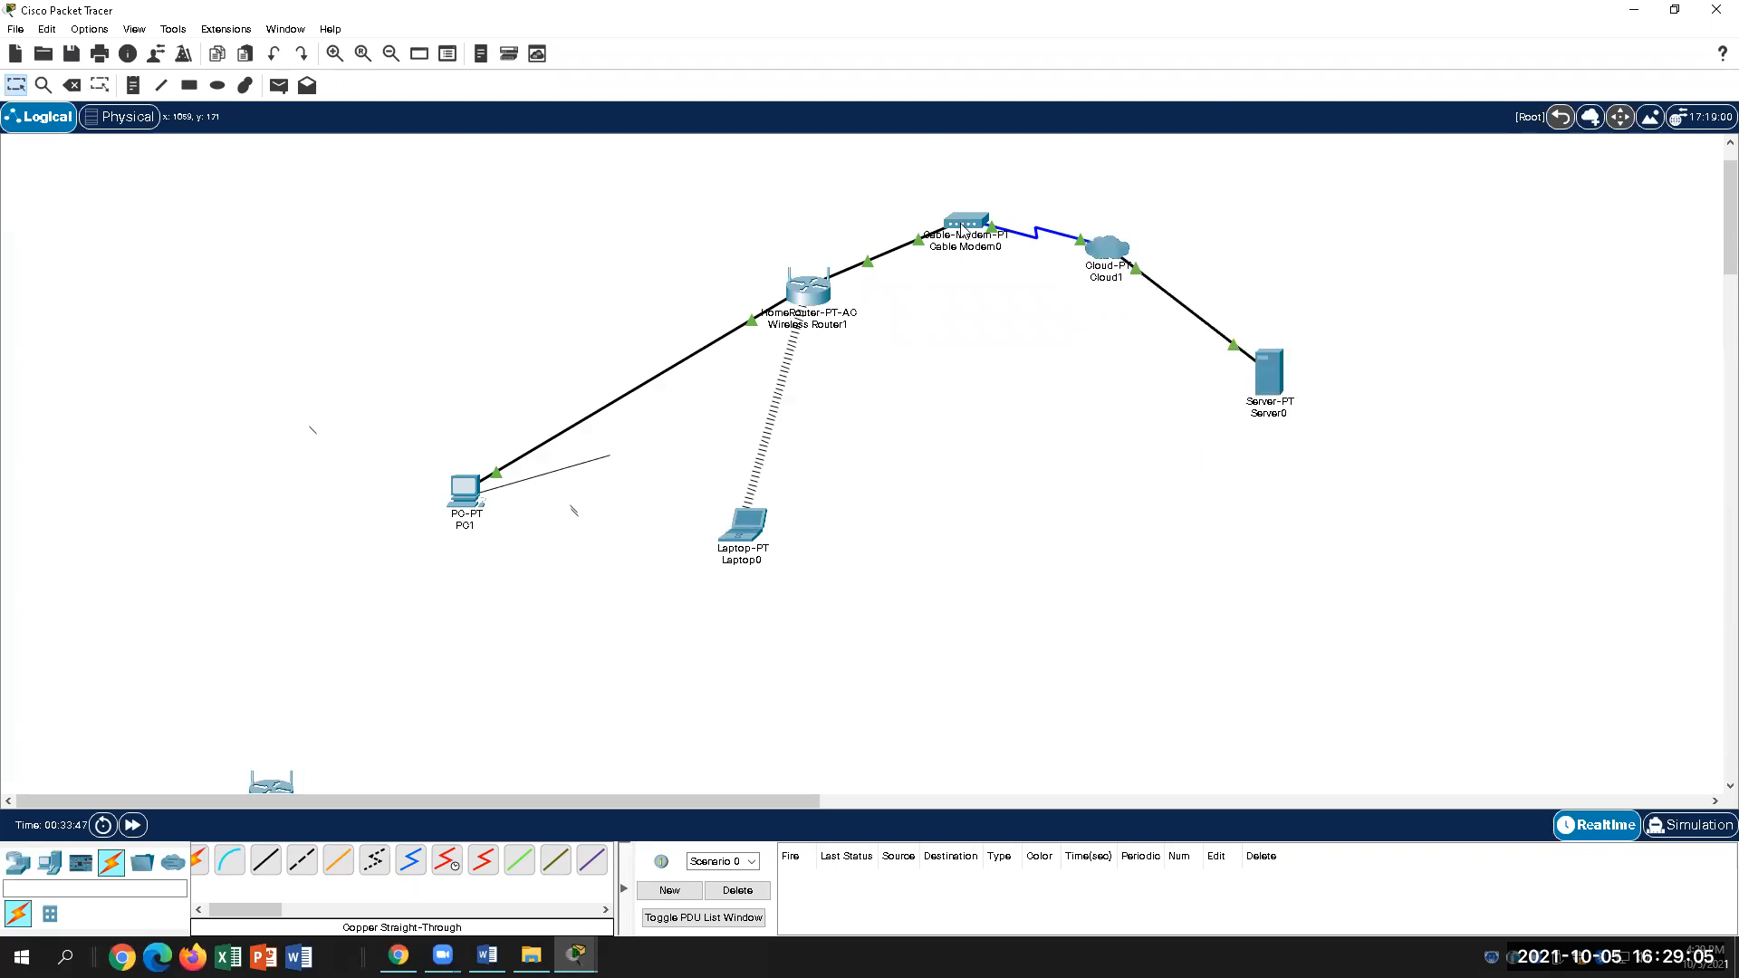
pyautogui.moveTo(963, 228)
pyautogui.click(486, 955)
pyautogui.scroll(-3, 770, 639)
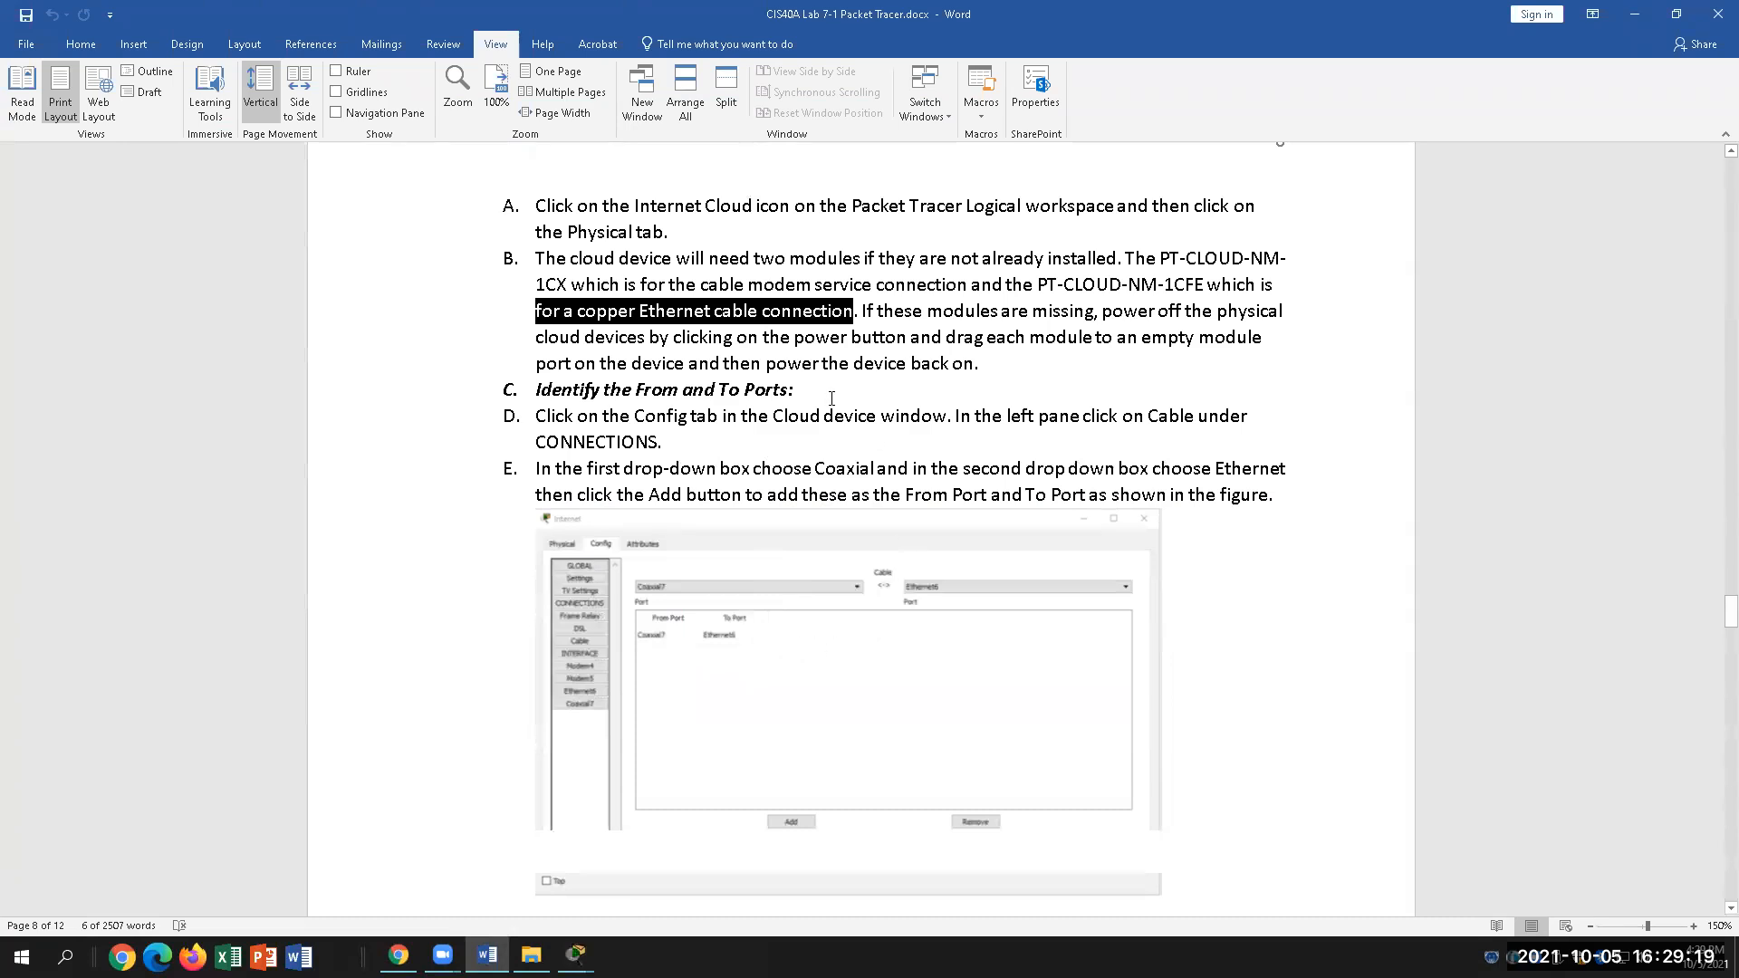
pyautogui.click(847, 388)
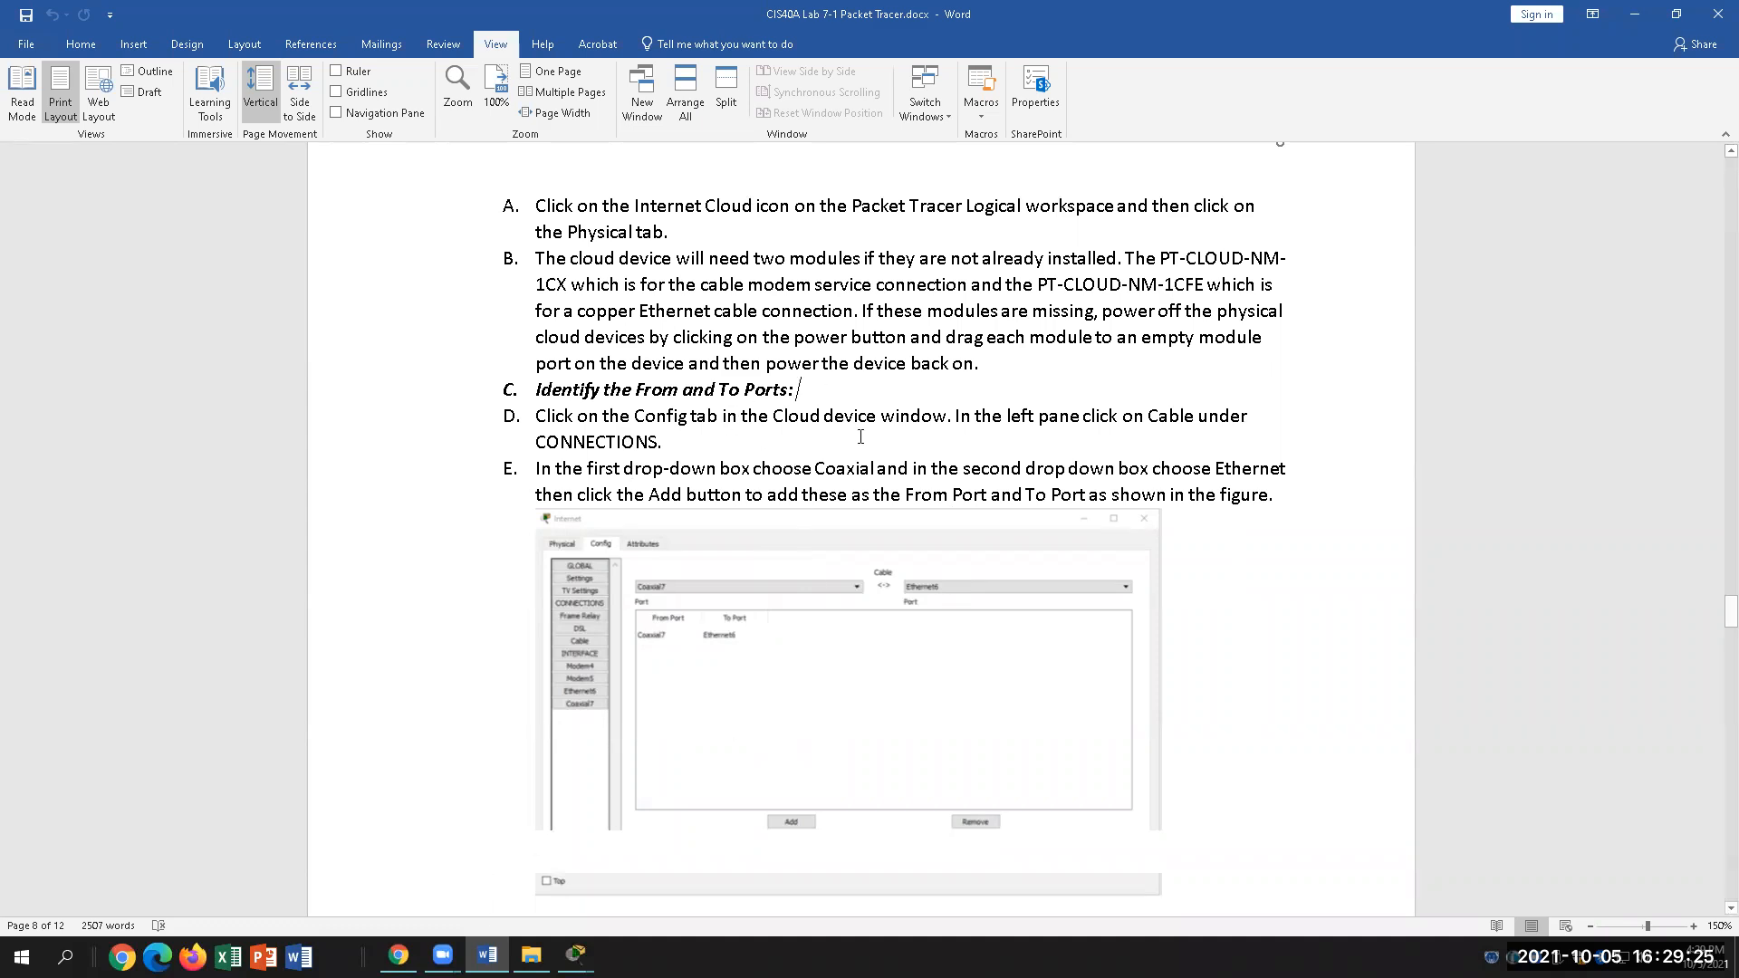
pyautogui.scroll(3, 826, 495)
pyautogui.scroll(-2, 826, 495)
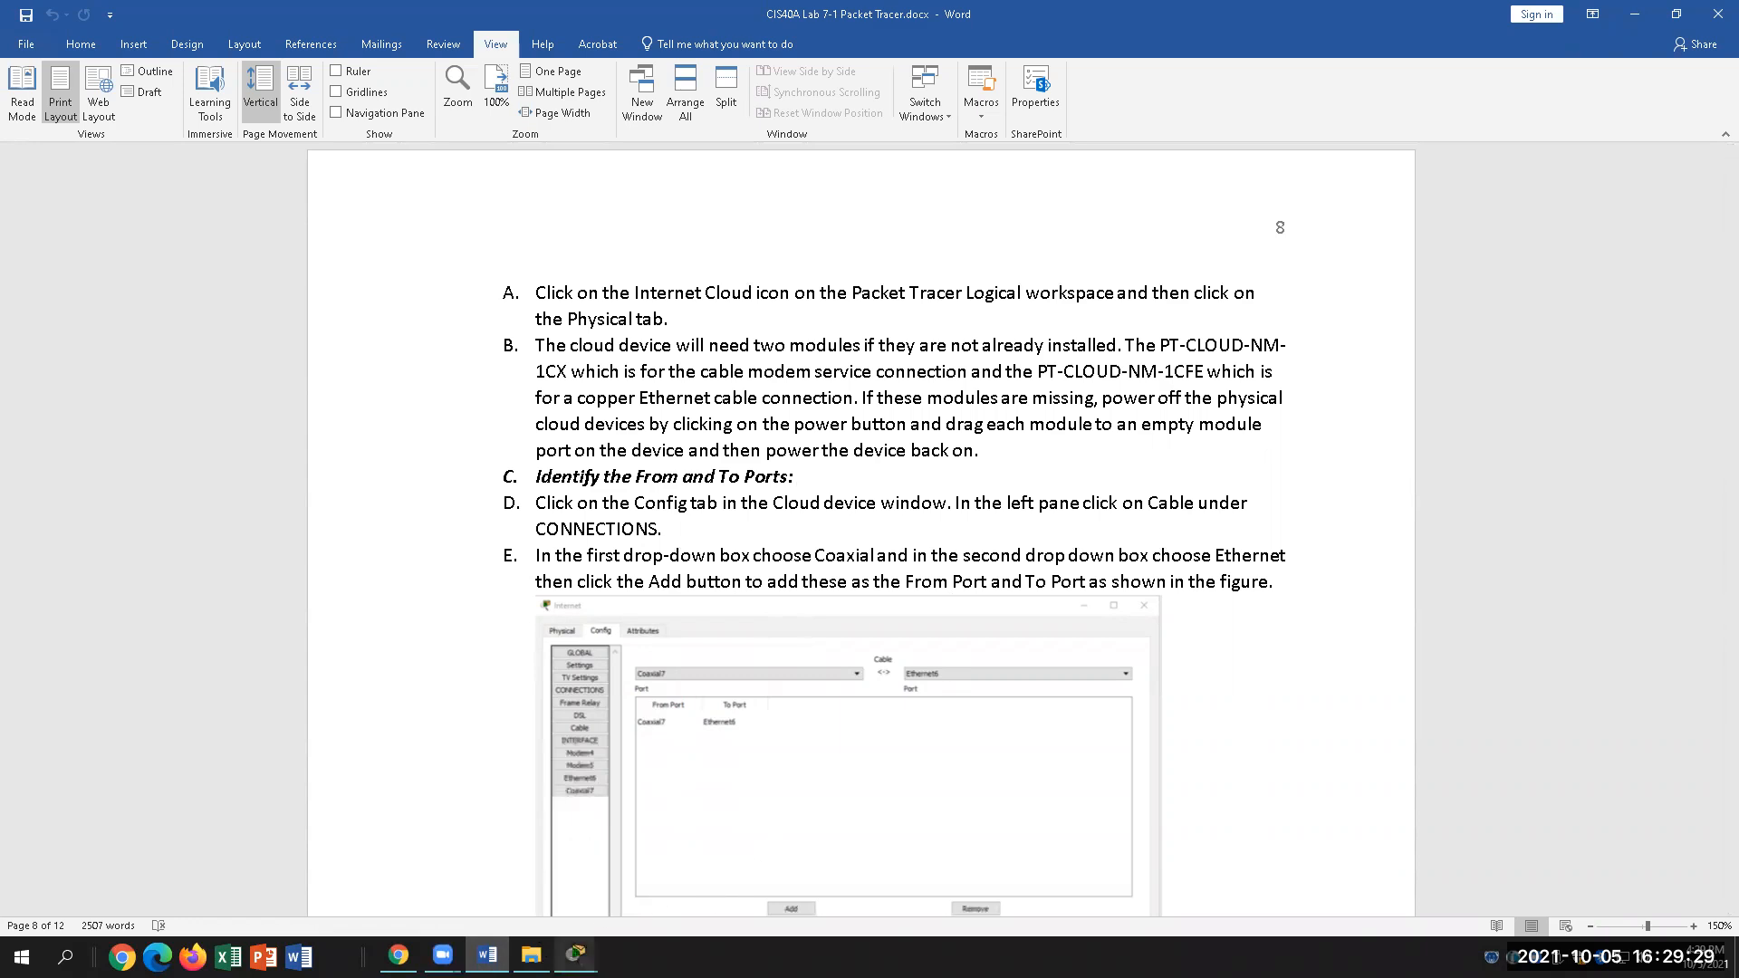
pyautogui.moveTo(576, 956)
pyautogui.click(516, 869)
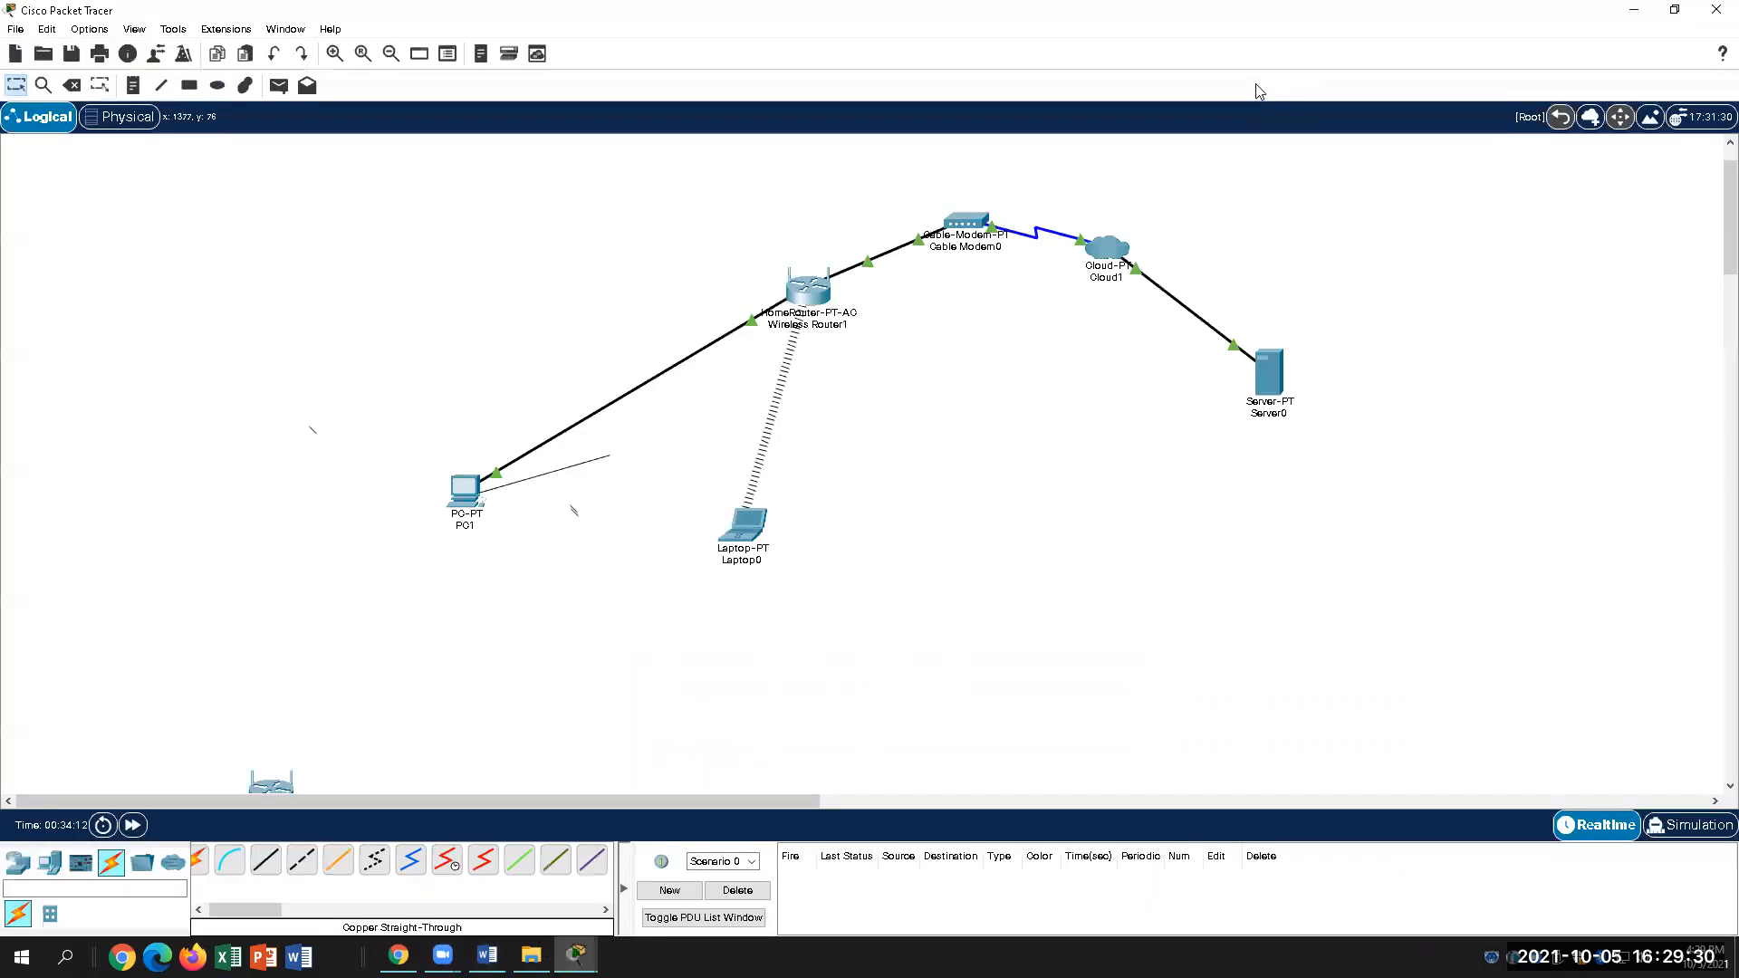
pyautogui.click(1105, 244)
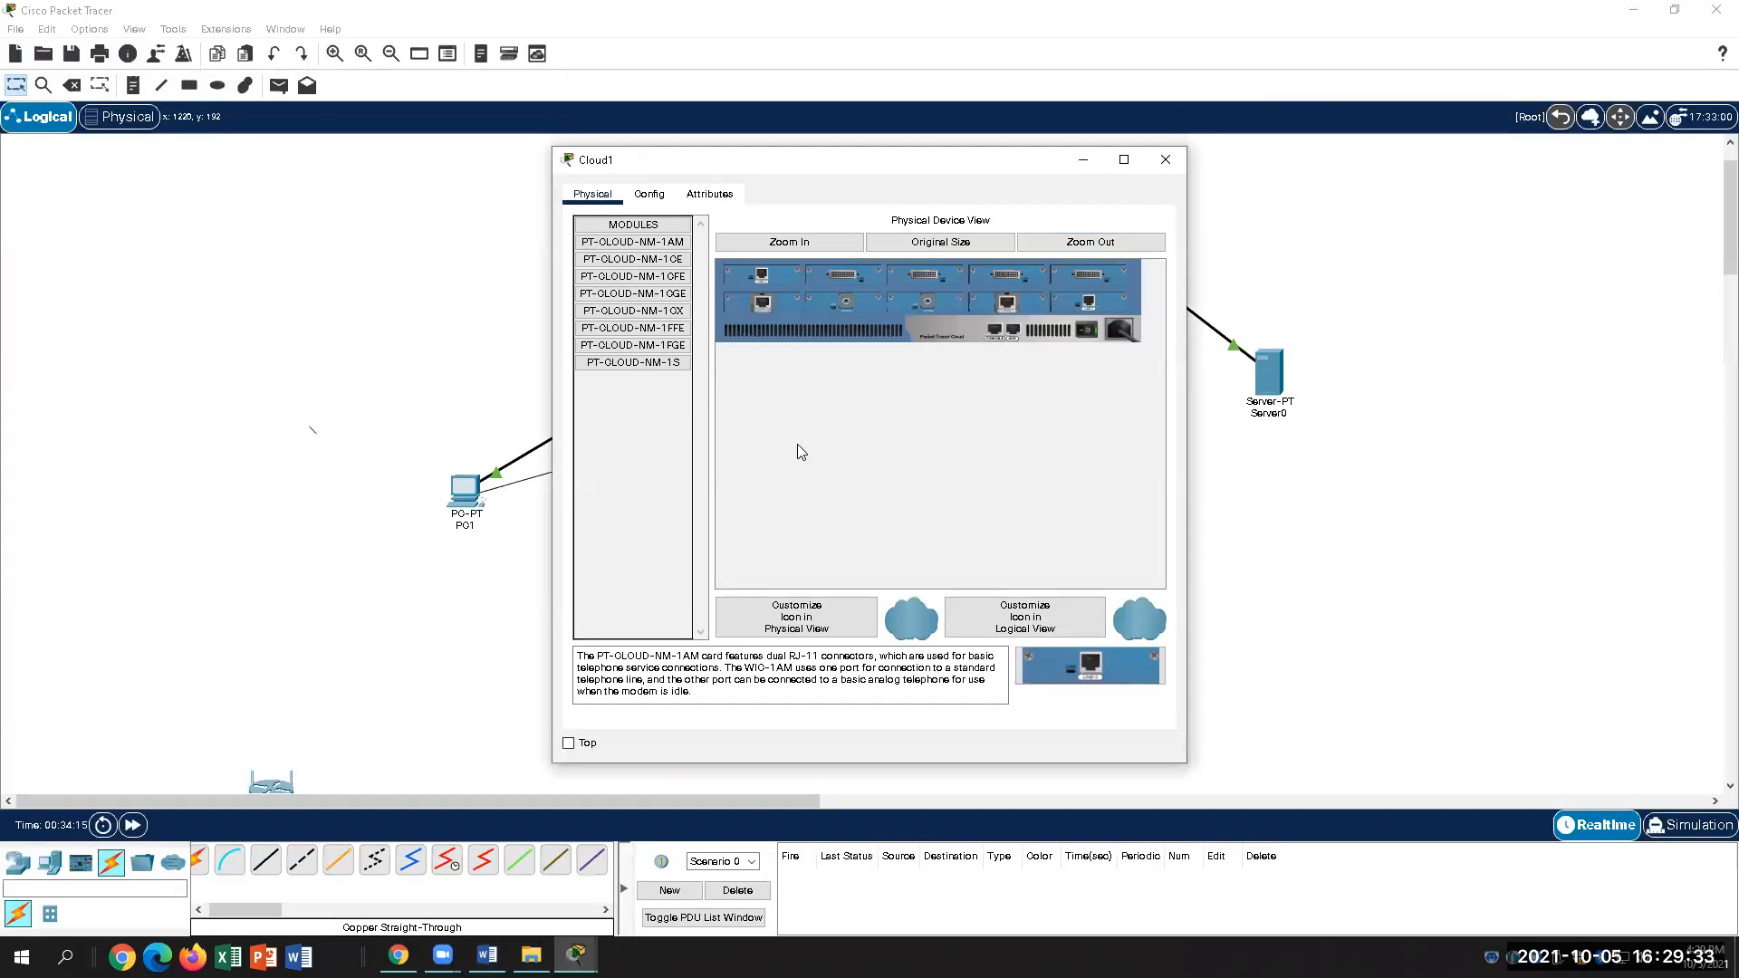
pyautogui.click(649, 194)
pyautogui.click(593, 194)
pyautogui.click(707, 199)
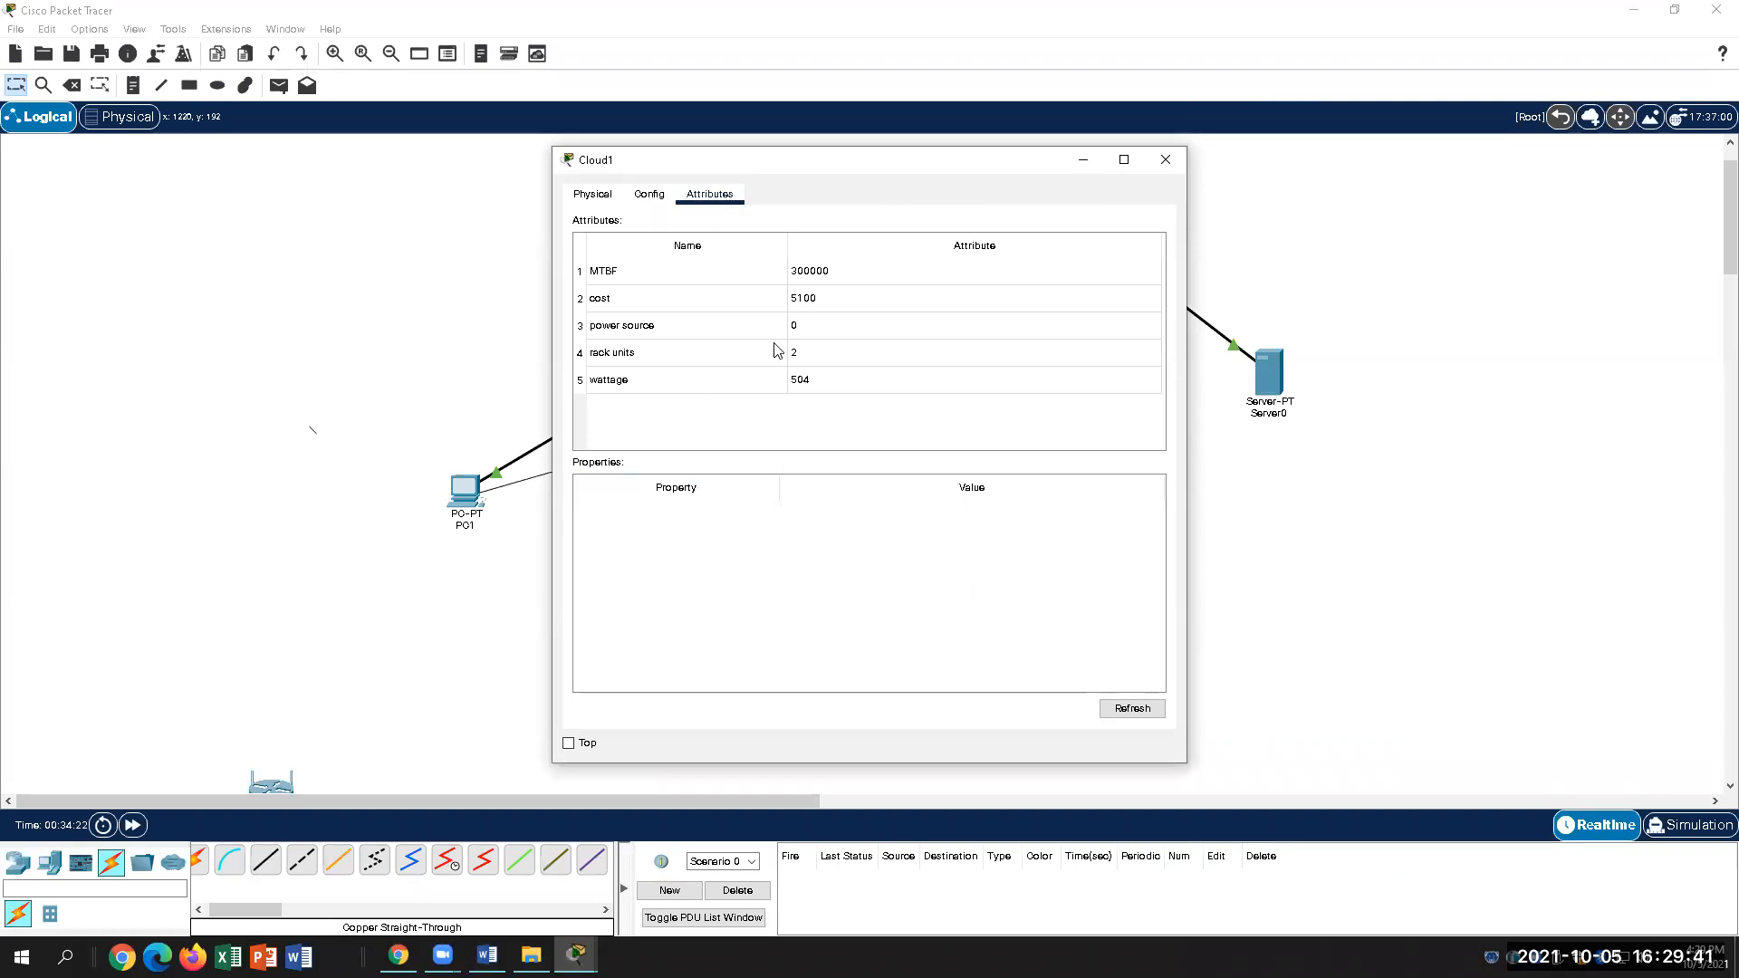
pyautogui.click(841, 355)
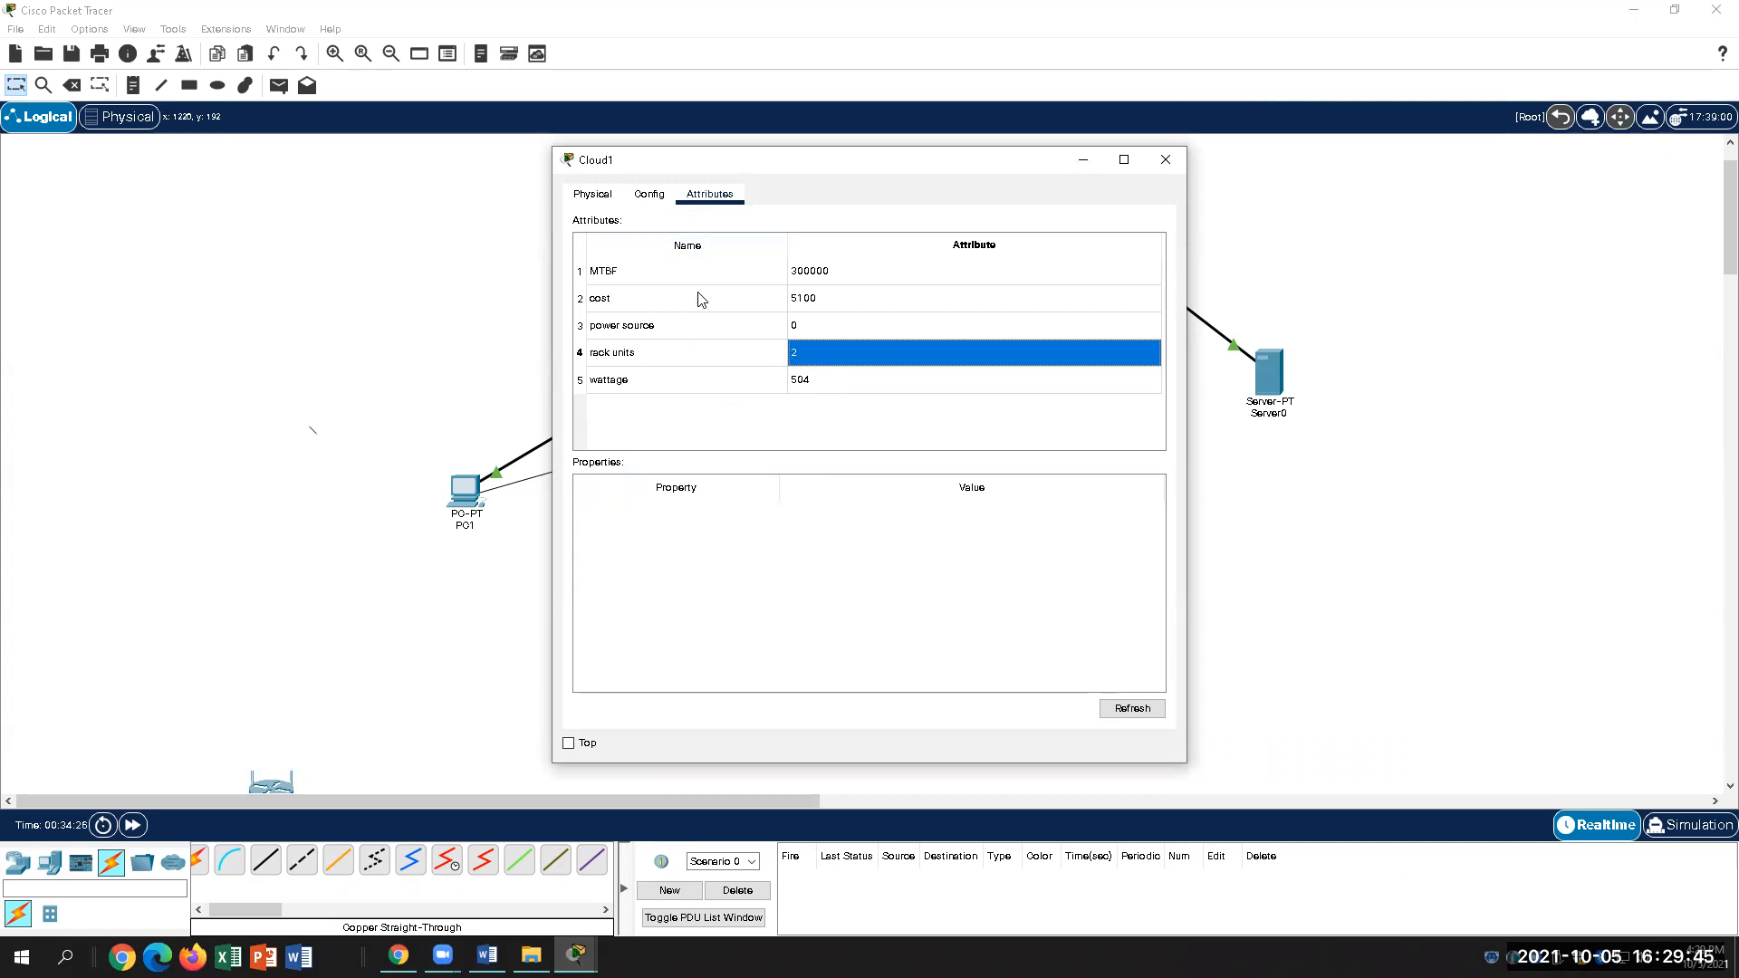
pyautogui.click(647, 197)
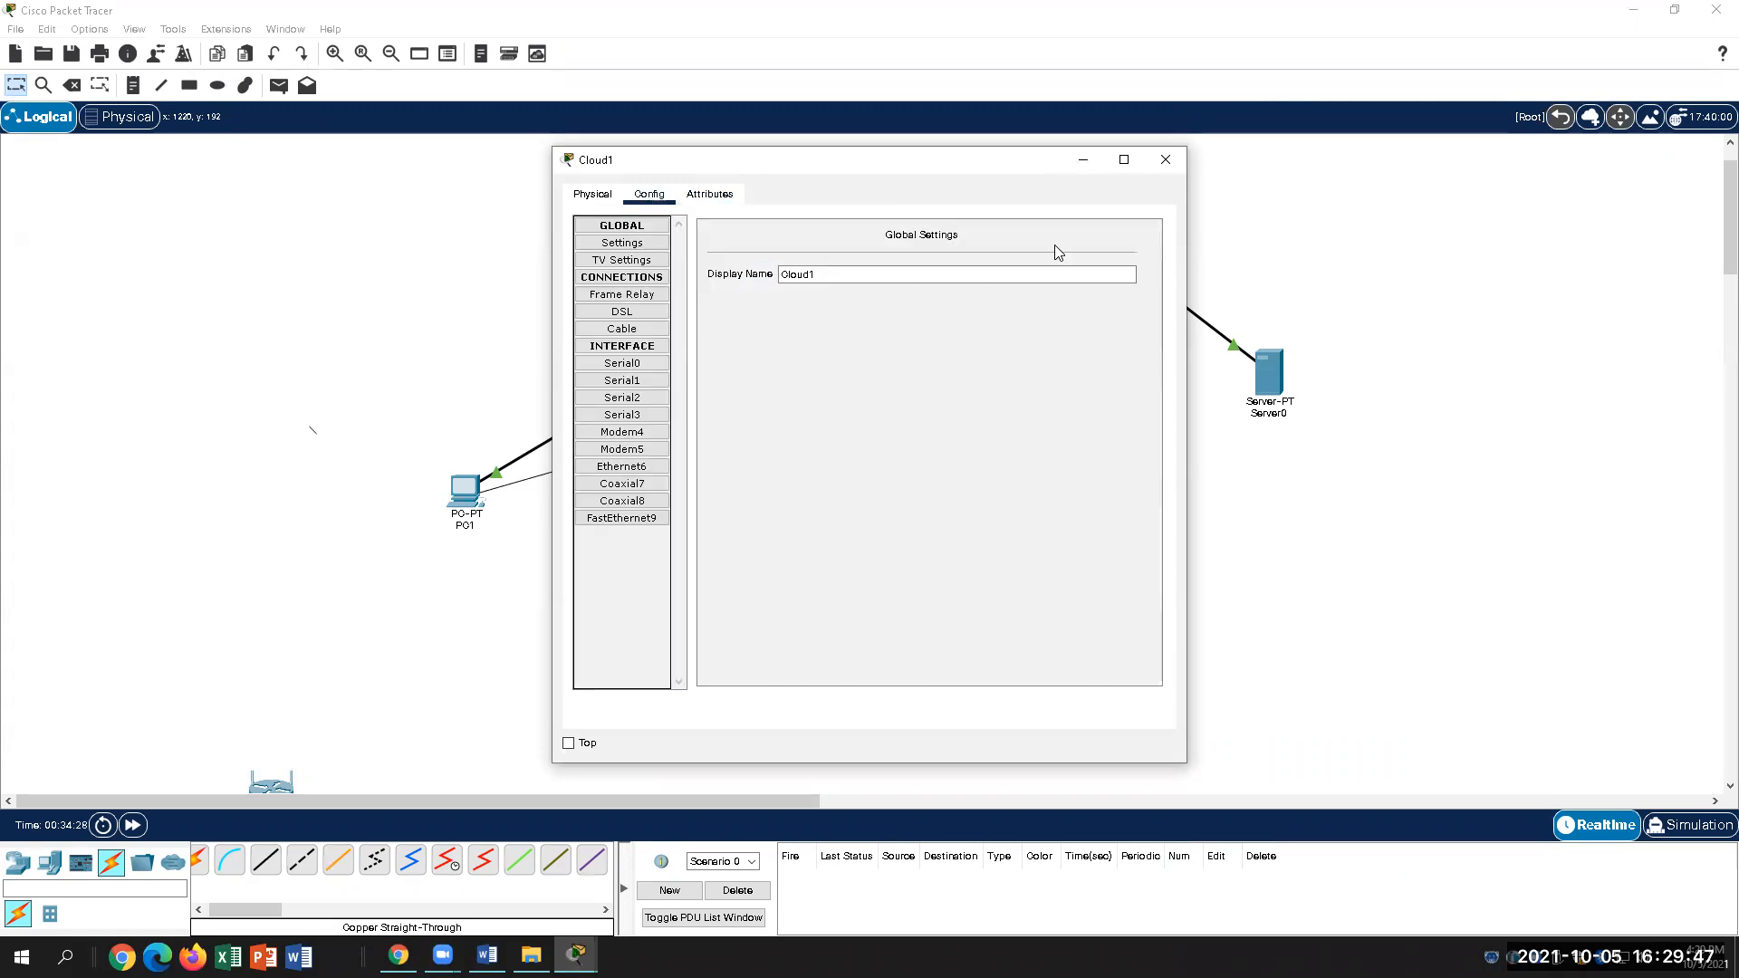
pyautogui.click(1165, 160)
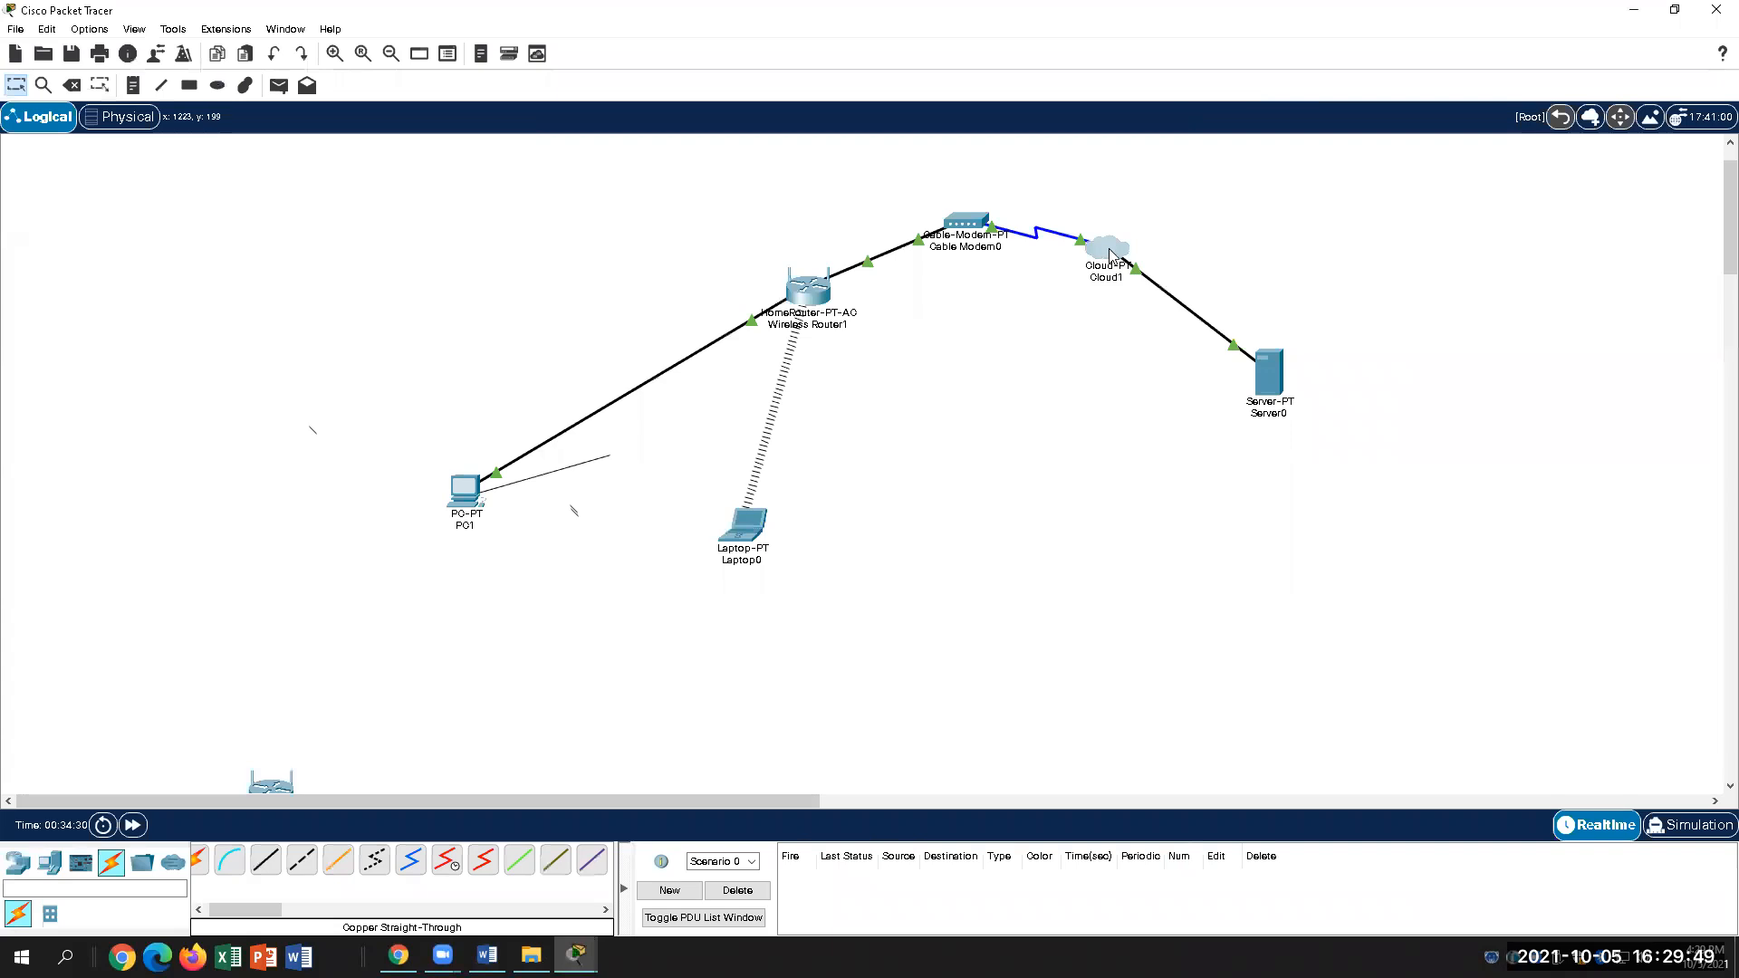
pyautogui.moveTo(1111, 254)
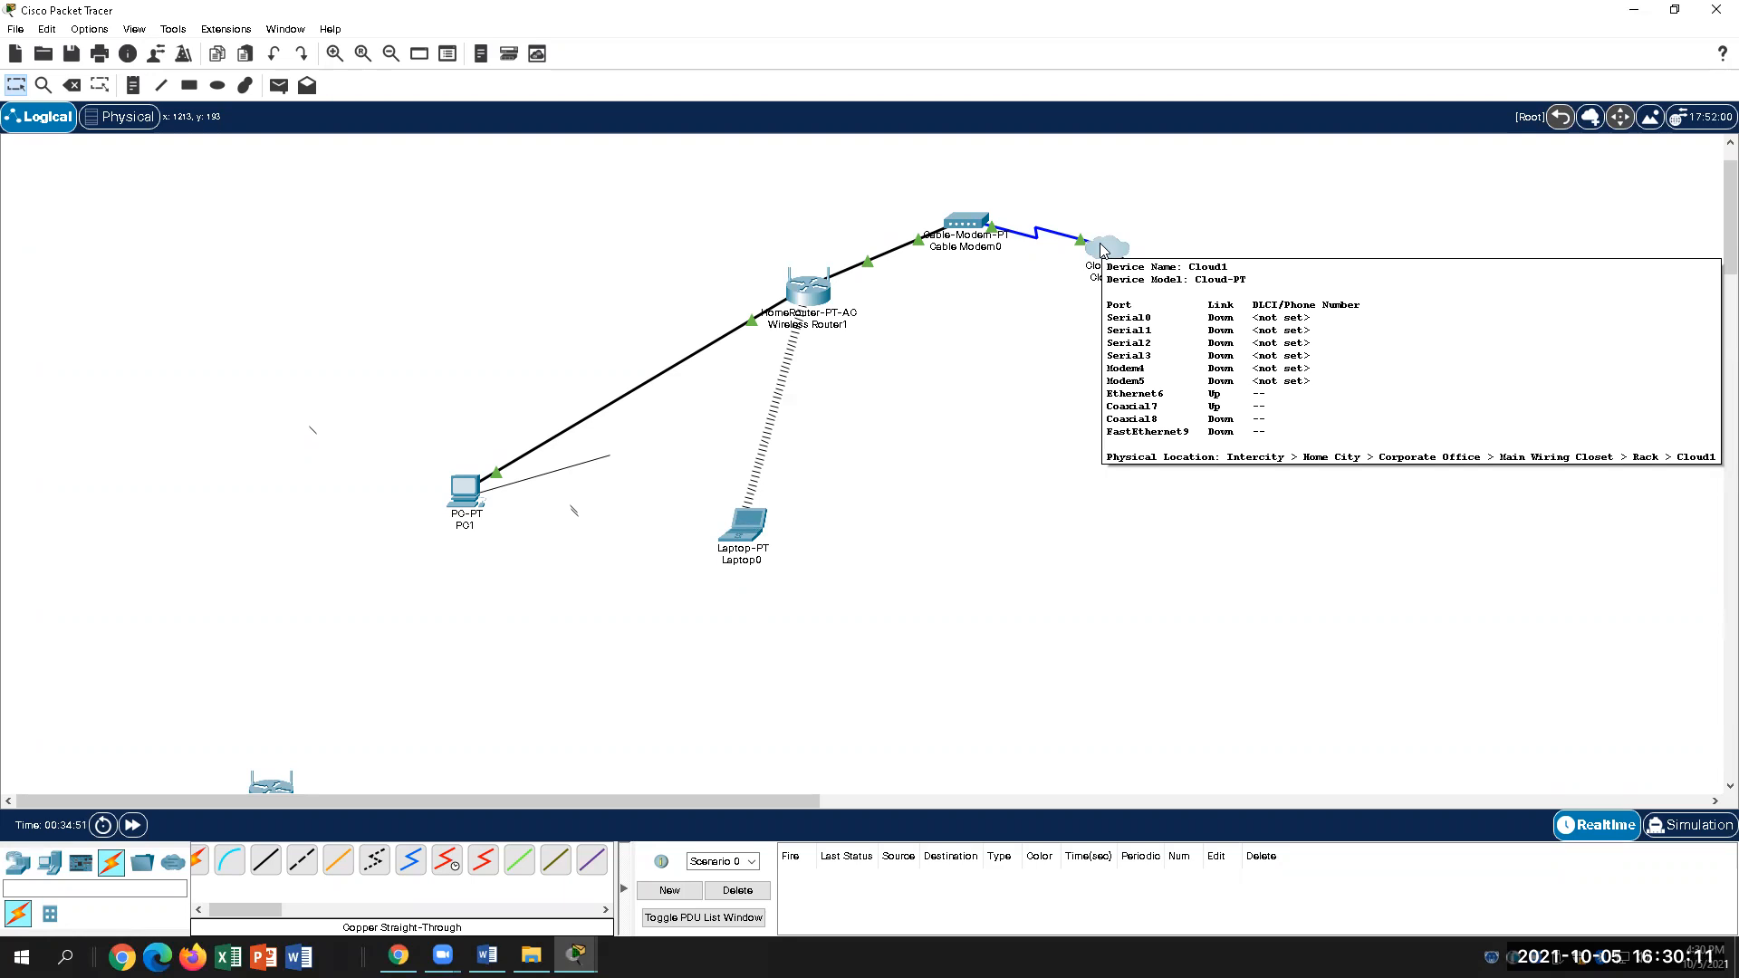
pyautogui.click(487, 956)
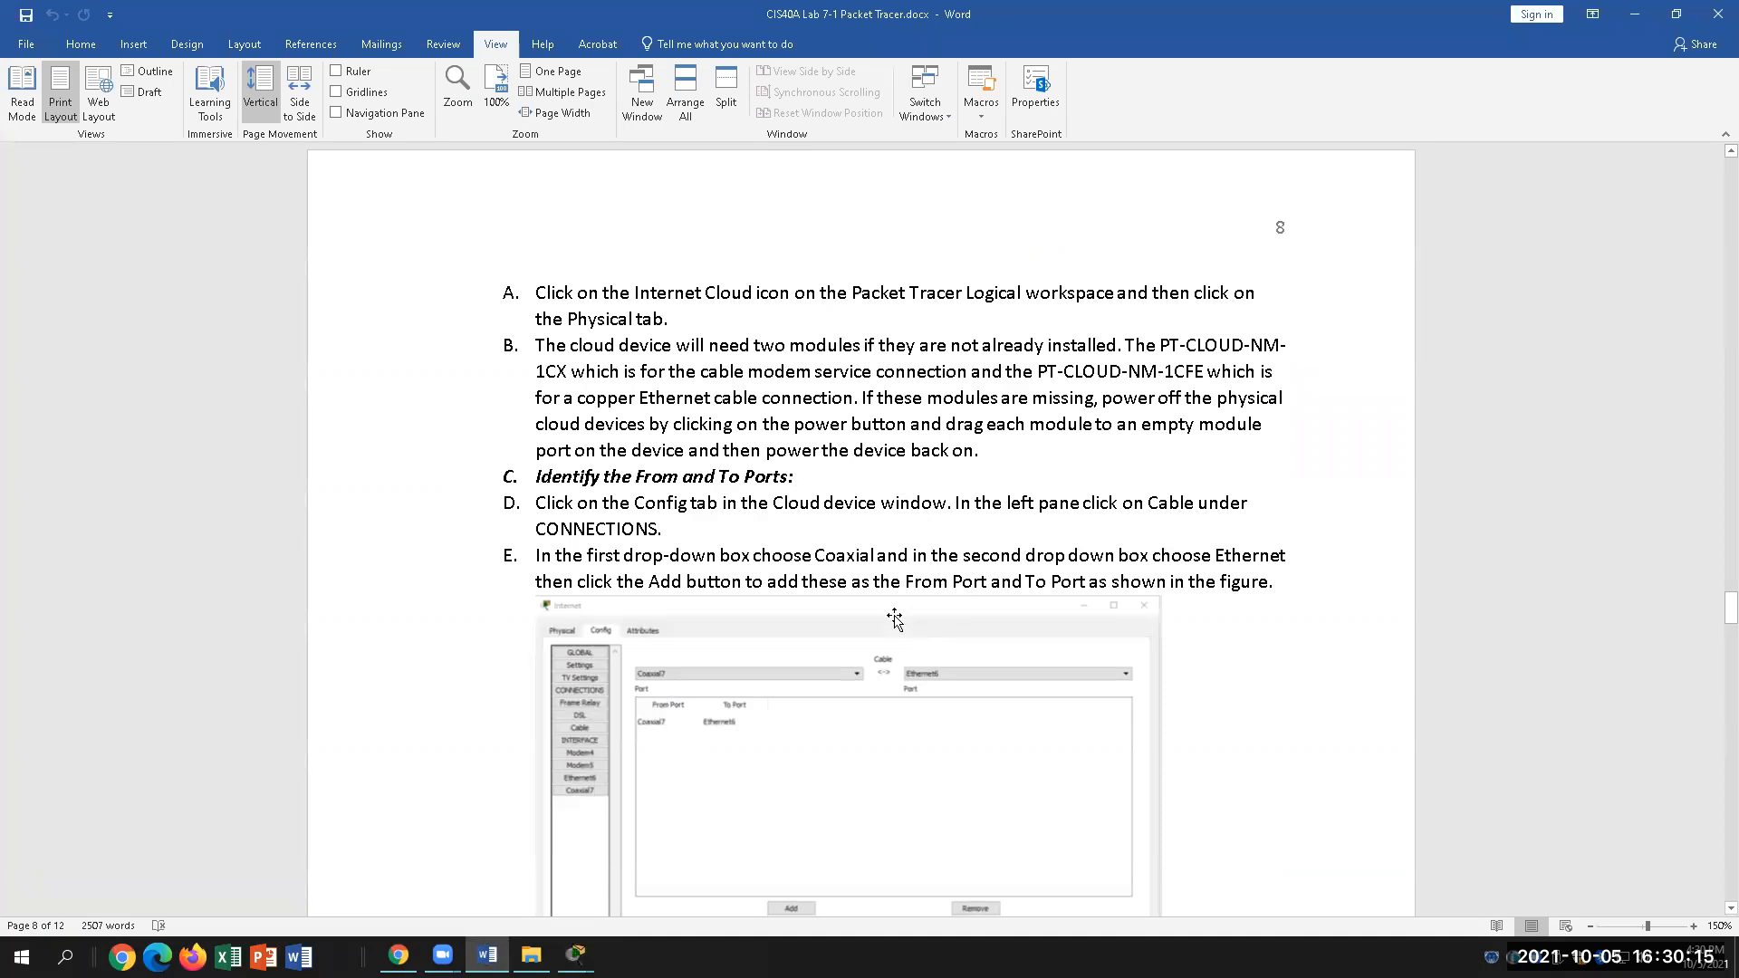
# Step: Scroll to steps C–G and highlight step E's Coaxial and Ethernet port choices
pyautogui.scroll(-1, 838, 585)
pyautogui.scroll(-5, 838, 584)
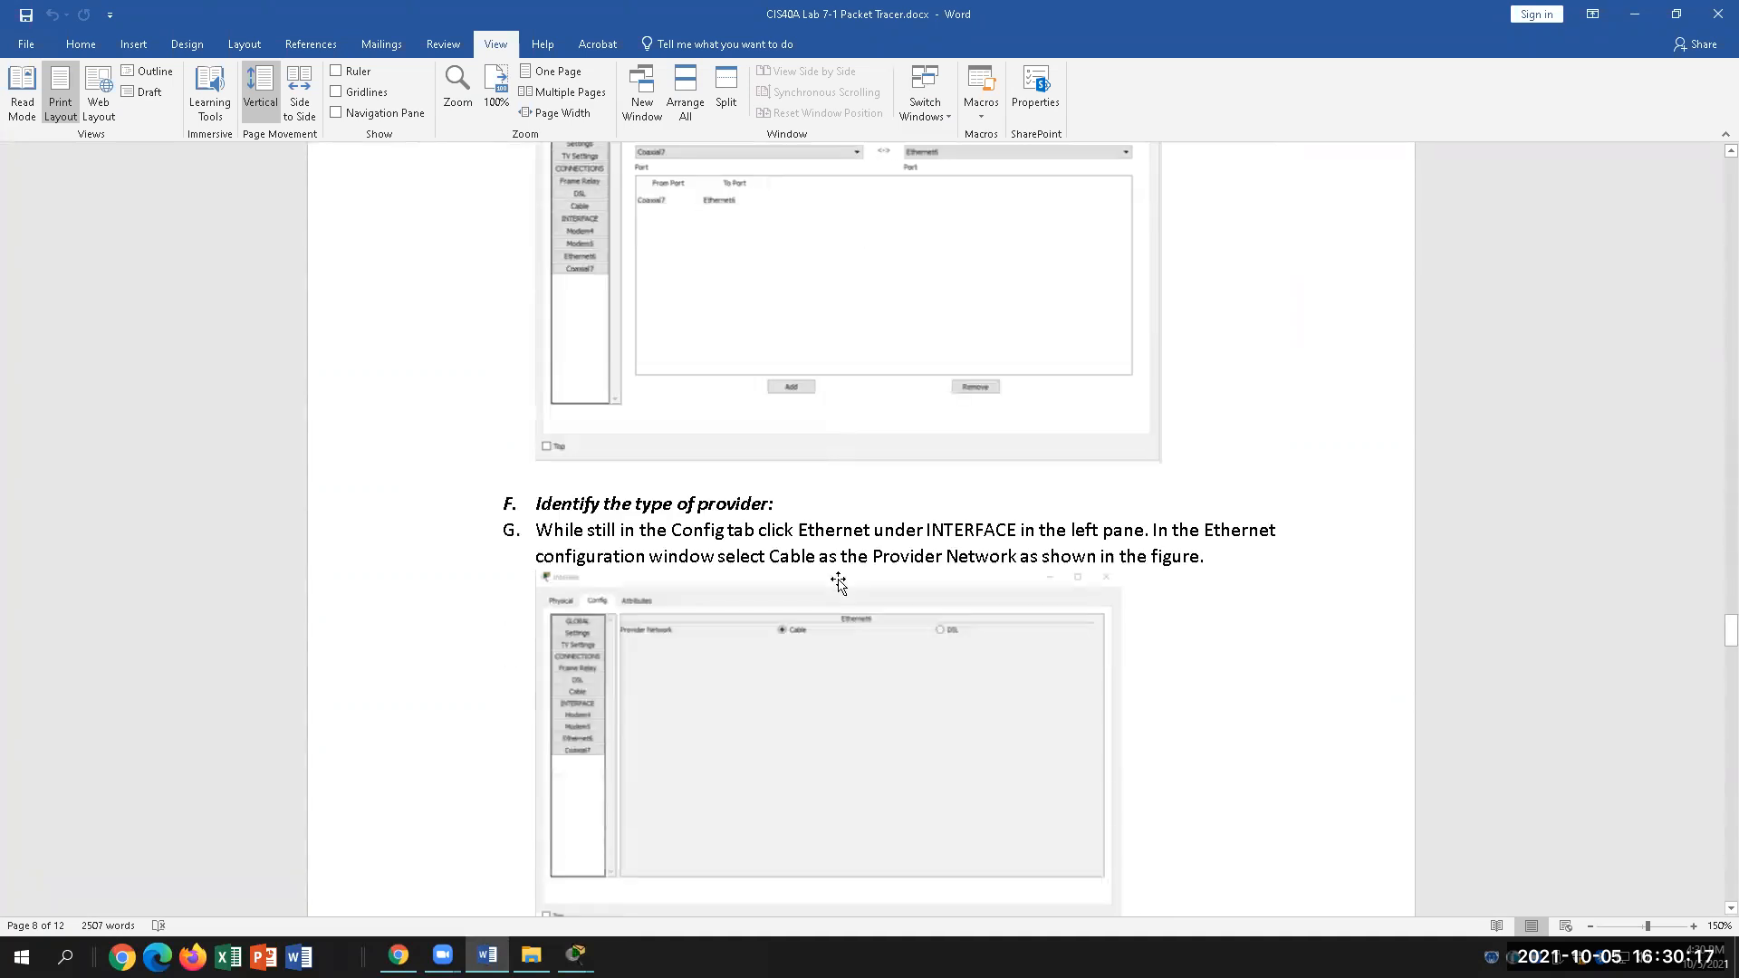
pyautogui.scroll(1, 838, 584)
pyautogui.scroll(2, 839, 580)
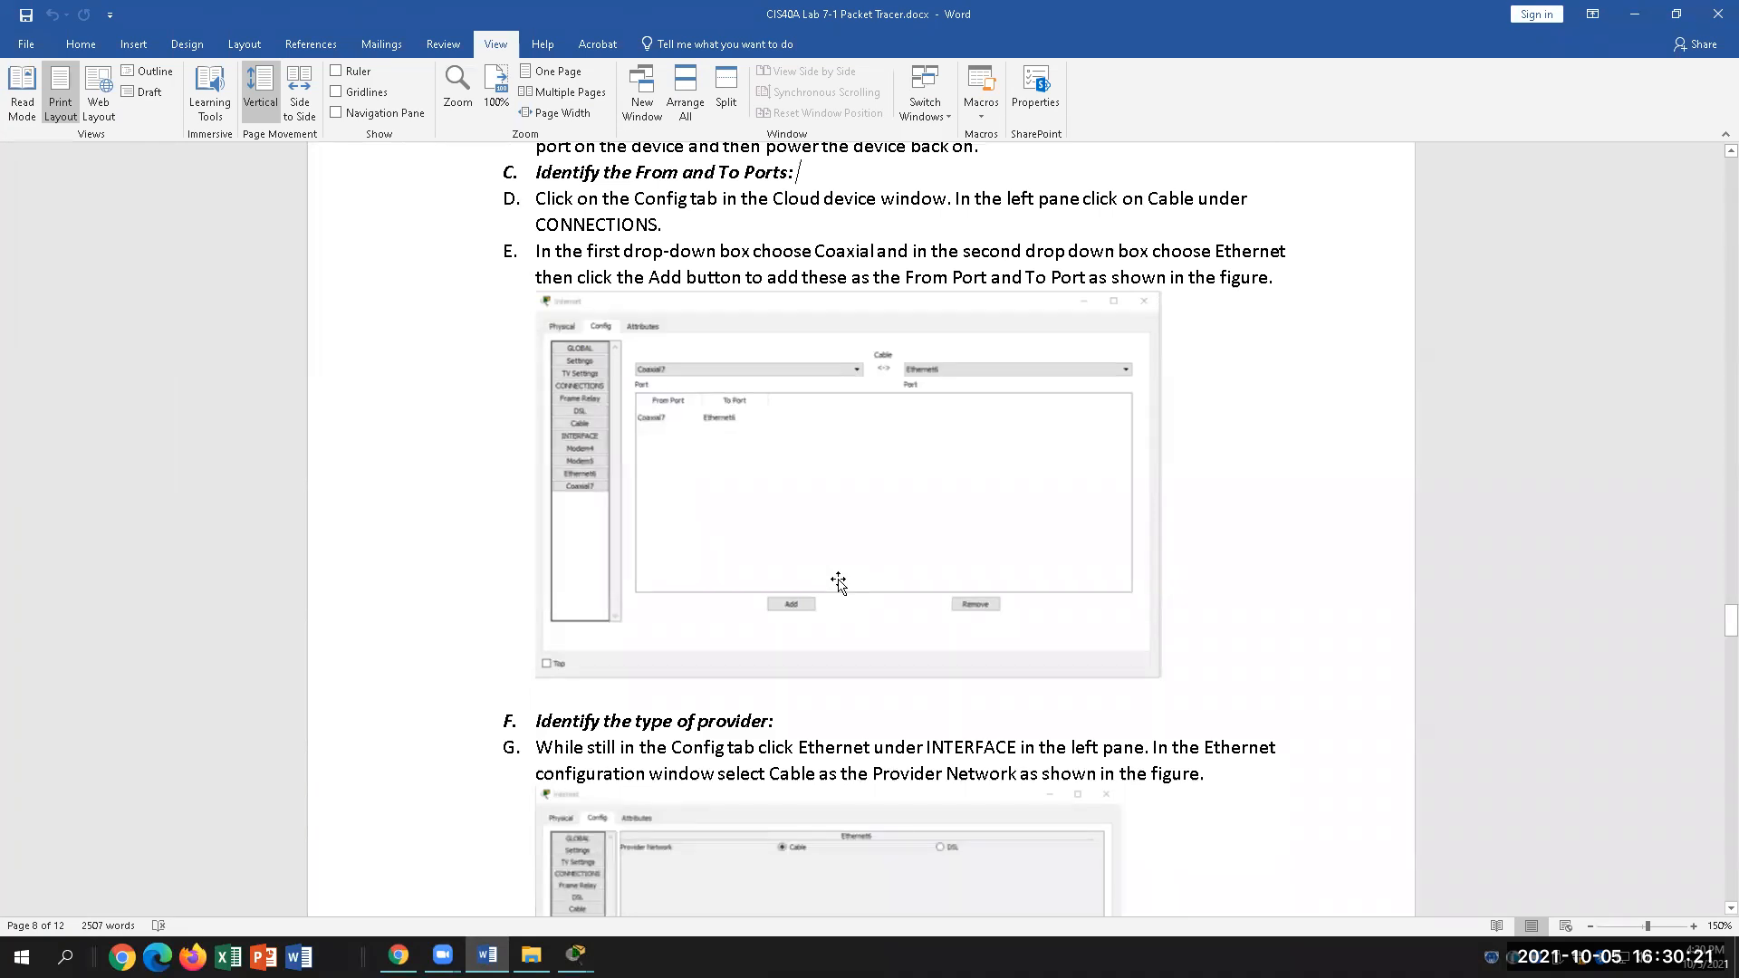
pyautogui.moveTo(830, 254); pyautogui.dragTo(1289, 254)
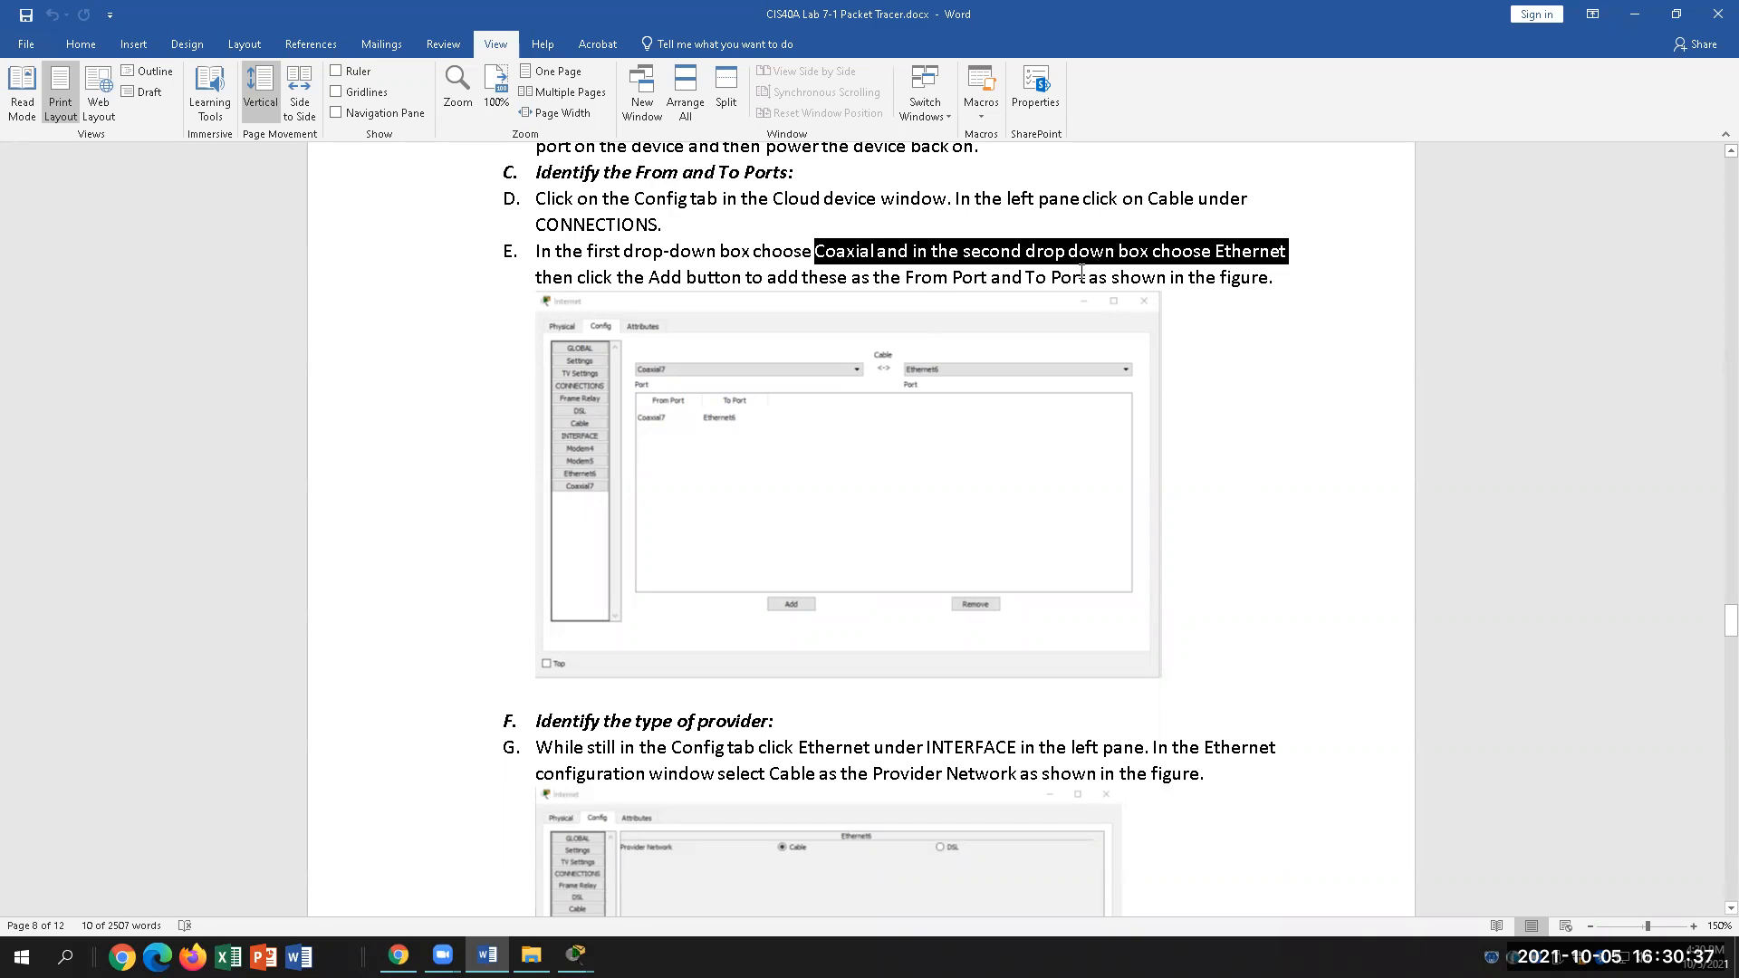
pyautogui.click(641, 251)
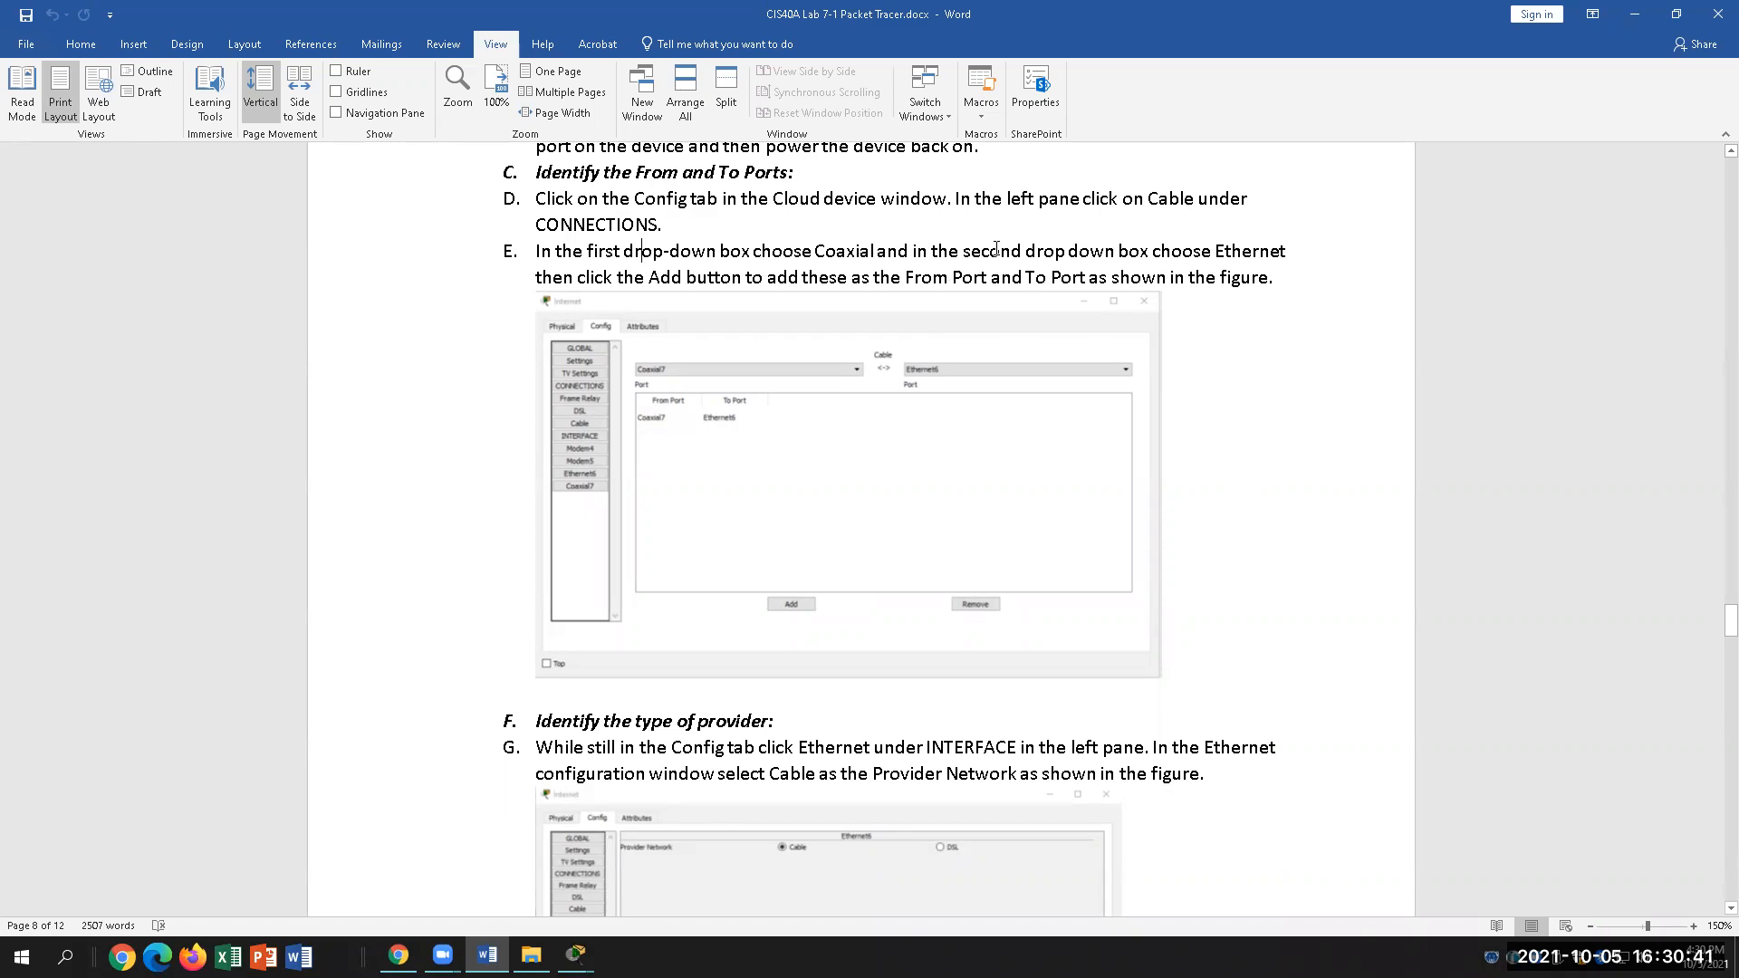
pyautogui.moveTo(974, 251); pyautogui.dragTo(1283, 261)
pyautogui.moveTo(1287, 276); pyautogui.dragTo(1288, 275)
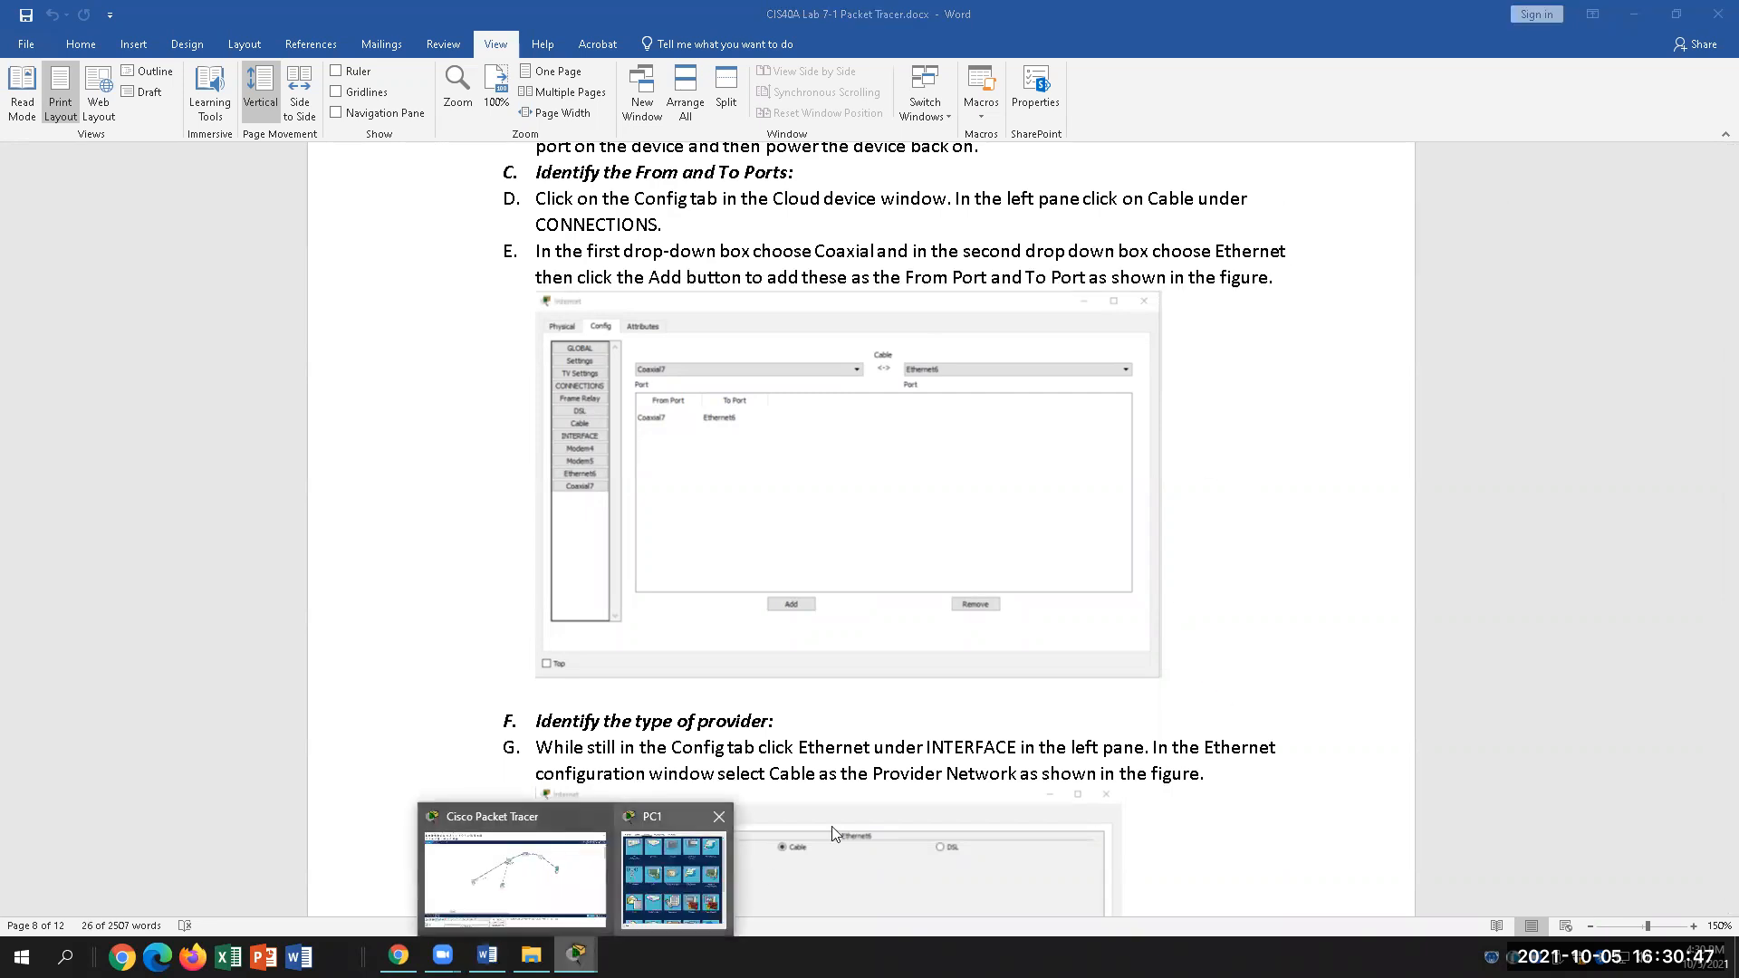
# Step: Back in the topology, check the link status of Cloud1 and Cable Modem0
pyautogui.click(505, 869)
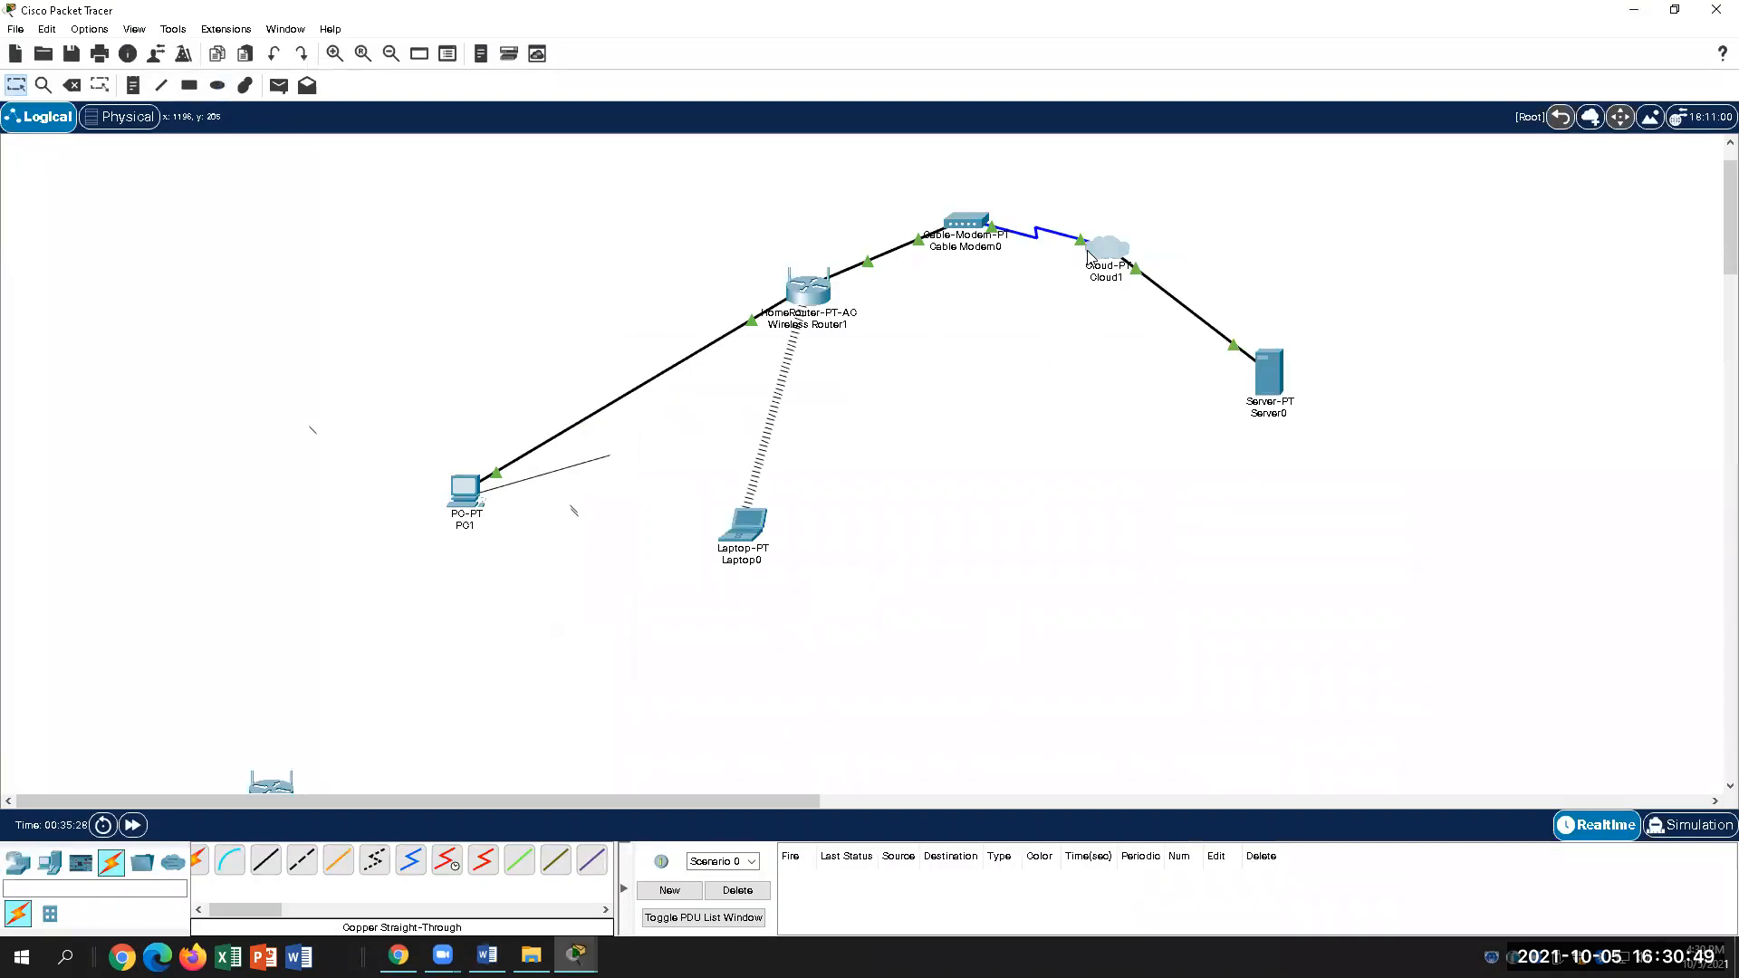
pyautogui.moveTo(1112, 247)
pyautogui.moveTo(983, 222)
# Step: Scroll Word to page 9's Configure Cisco Server section, open Server0, then return to Word
pyautogui.click(487, 955)
pyautogui.scroll(-10, 770, 716)
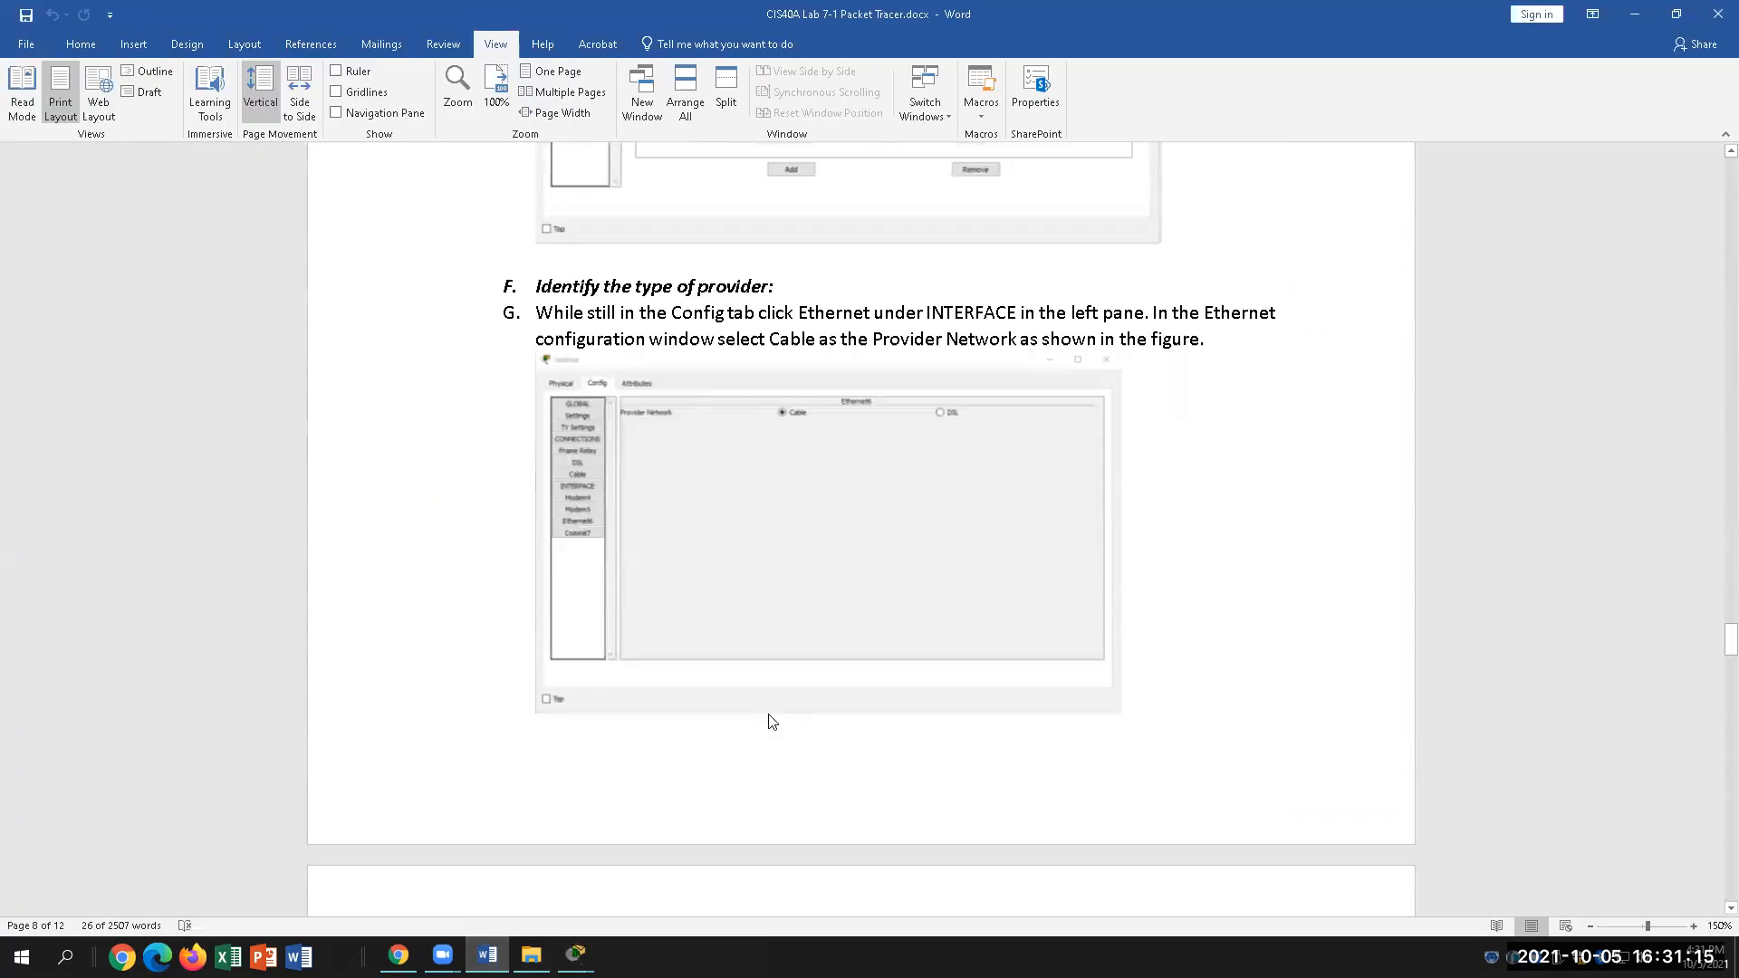
pyautogui.scroll(-4, 770, 716)
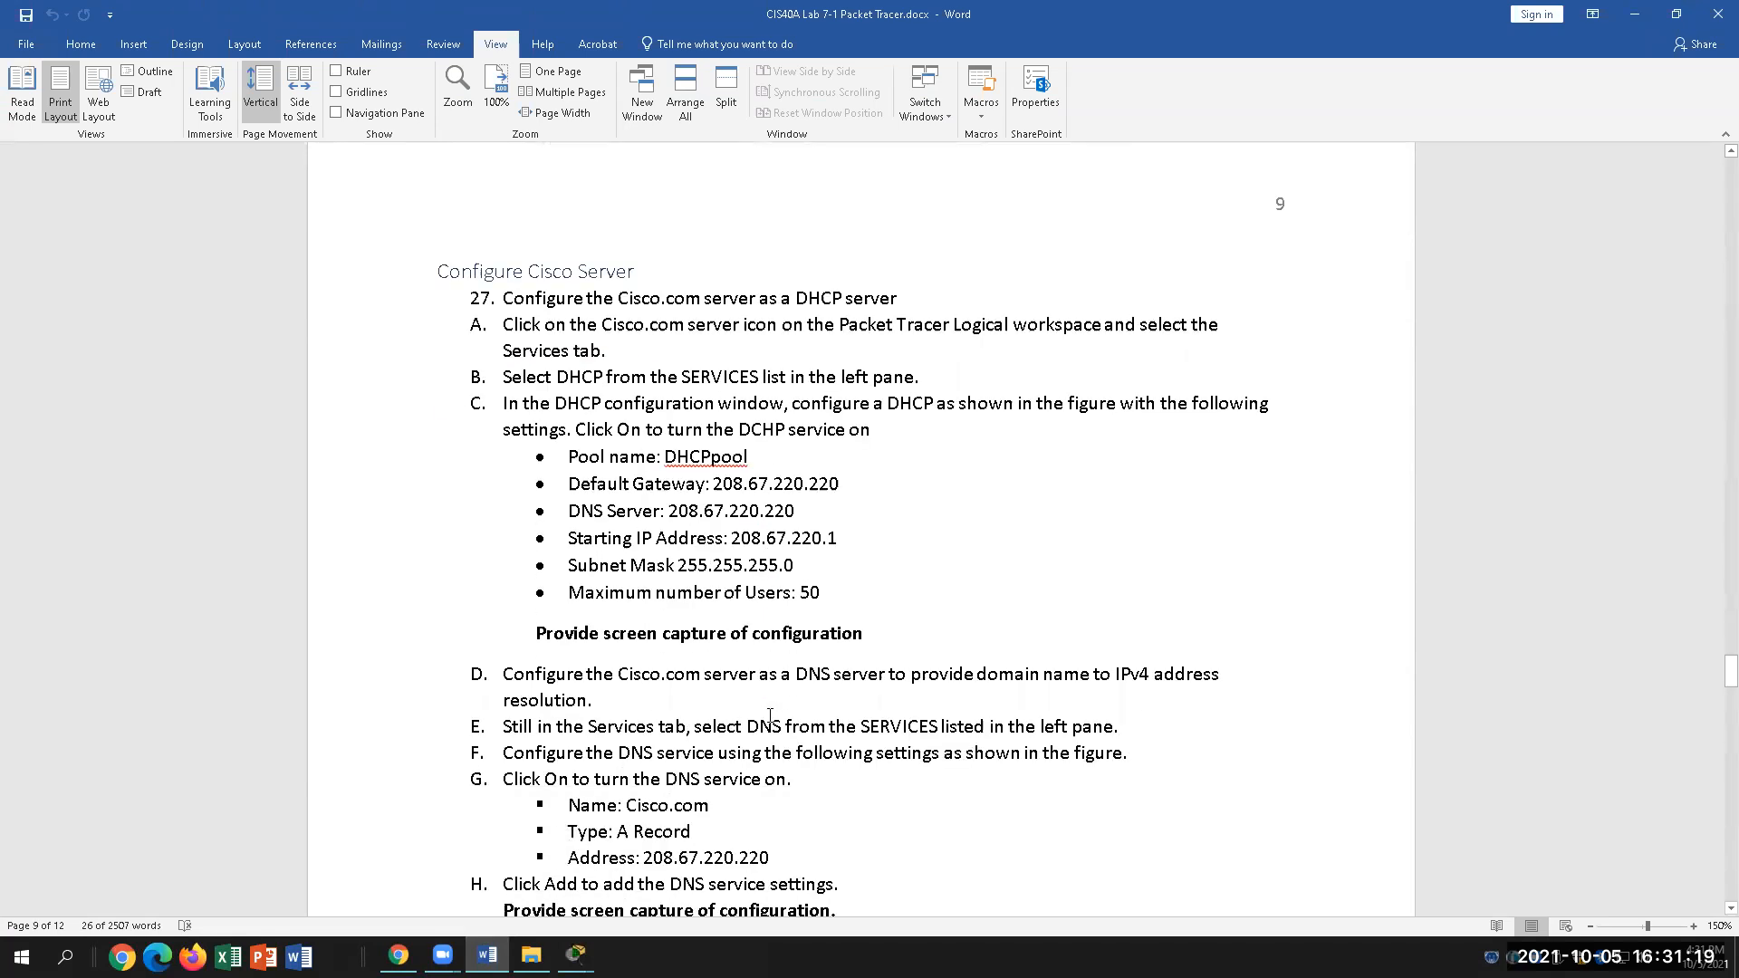
pyautogui.moveTo(576, 956)
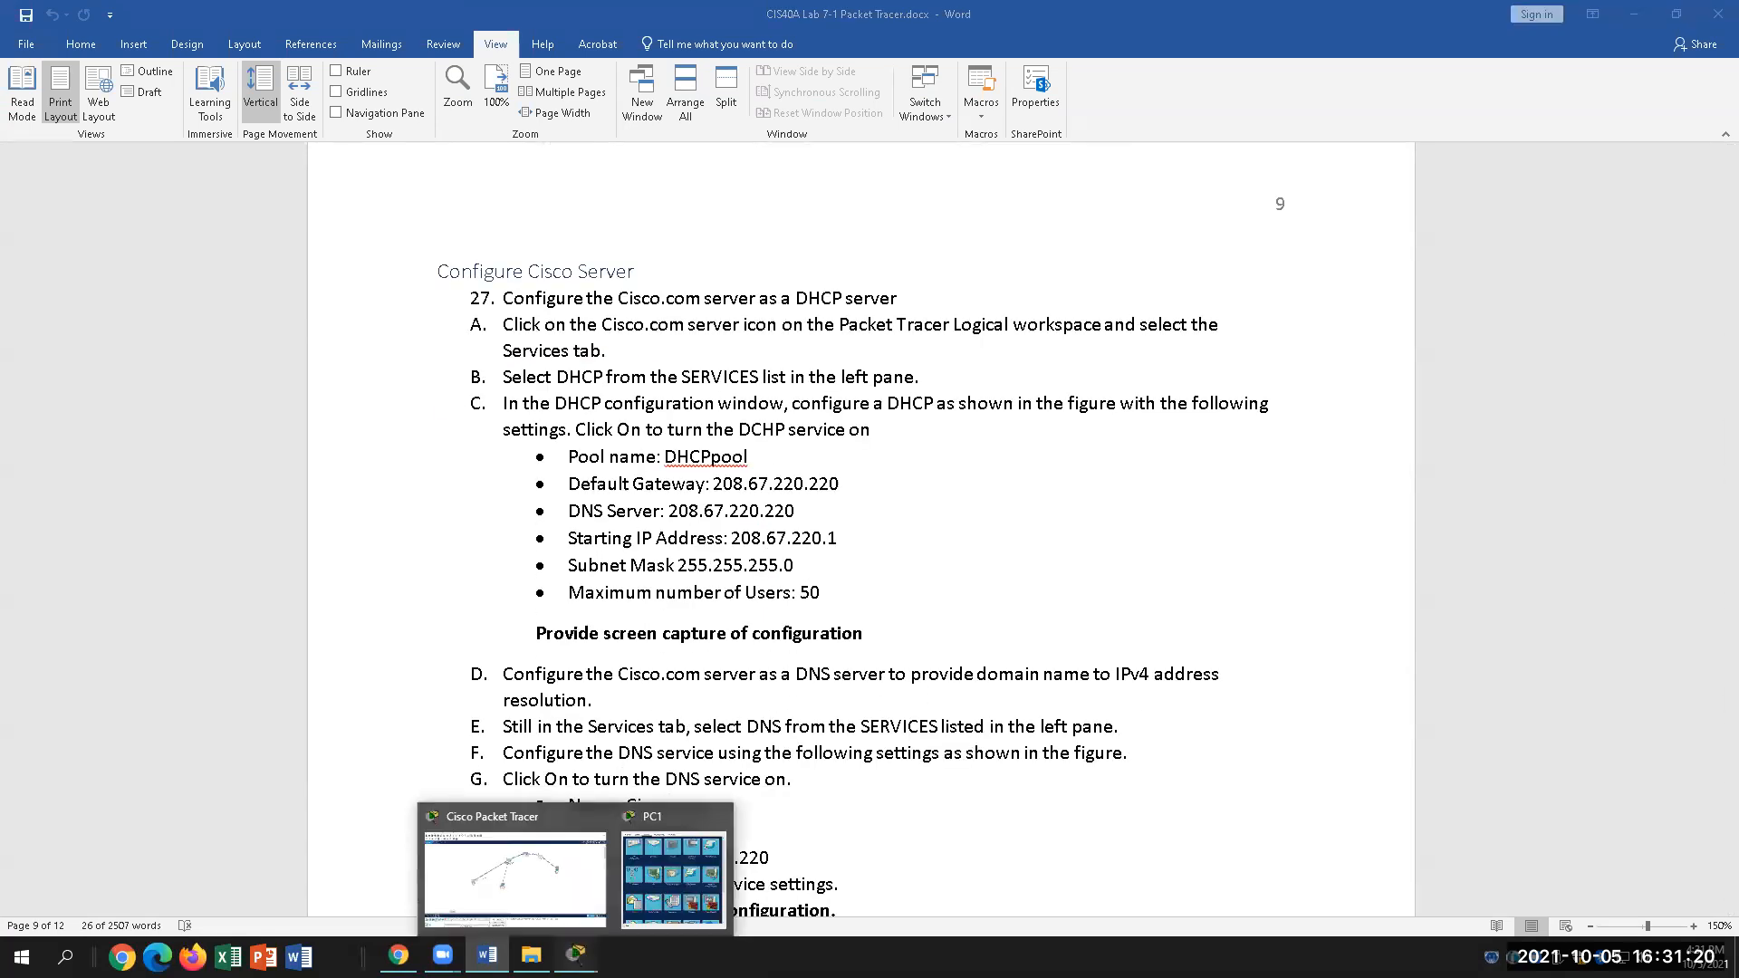
pyautogui.click(564, 882)
pyautogui.click(1270, 390)
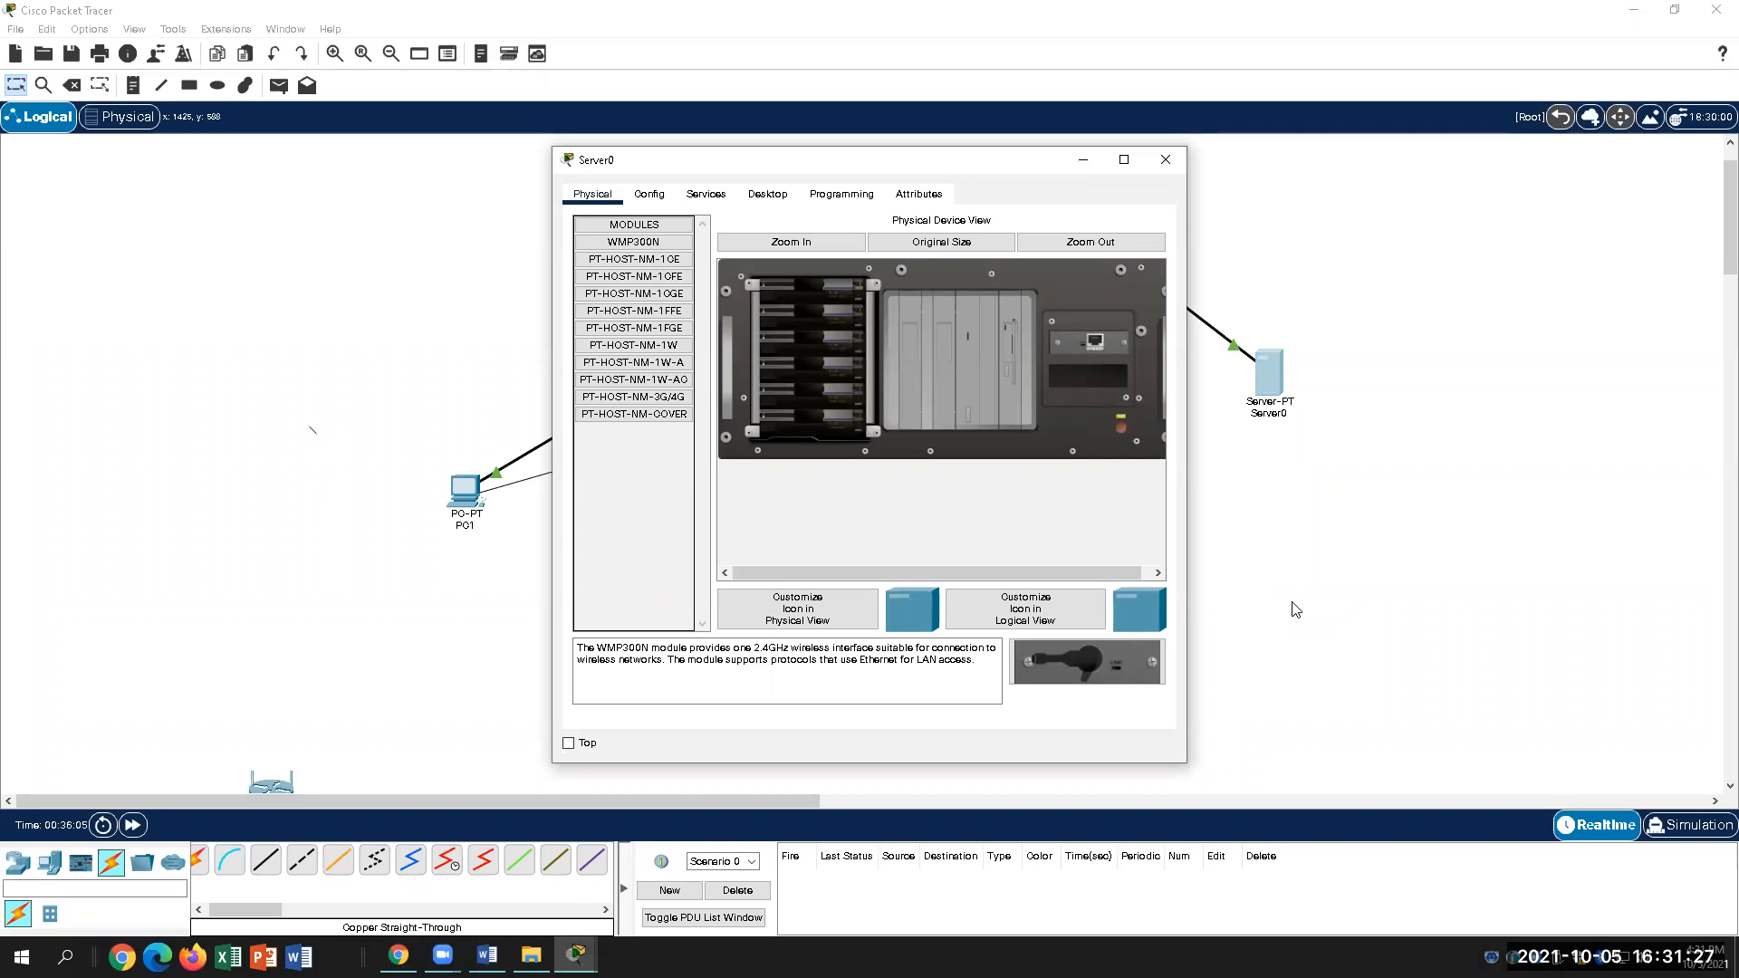
pyautogui.click(487, 956)
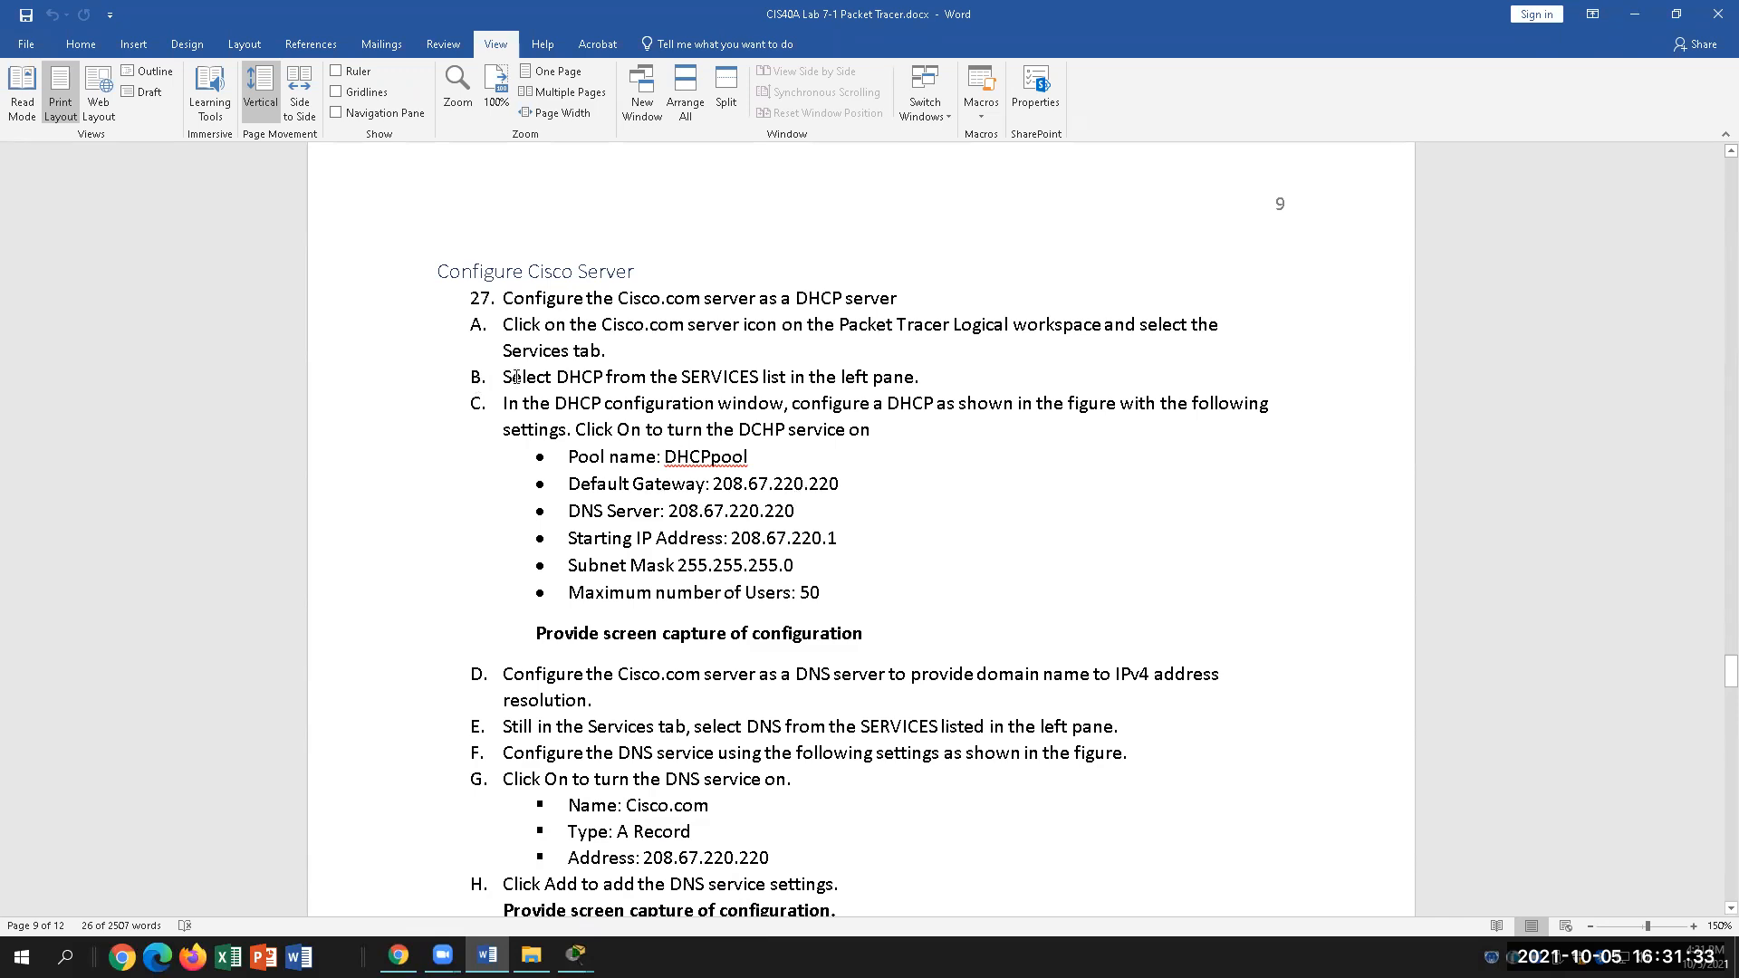
# Step: Highlight the phrase 'Click On to turn' in step C in yellow
pyautogui.moveTo(505, 376); pyautogui.dragTo(930, 376)
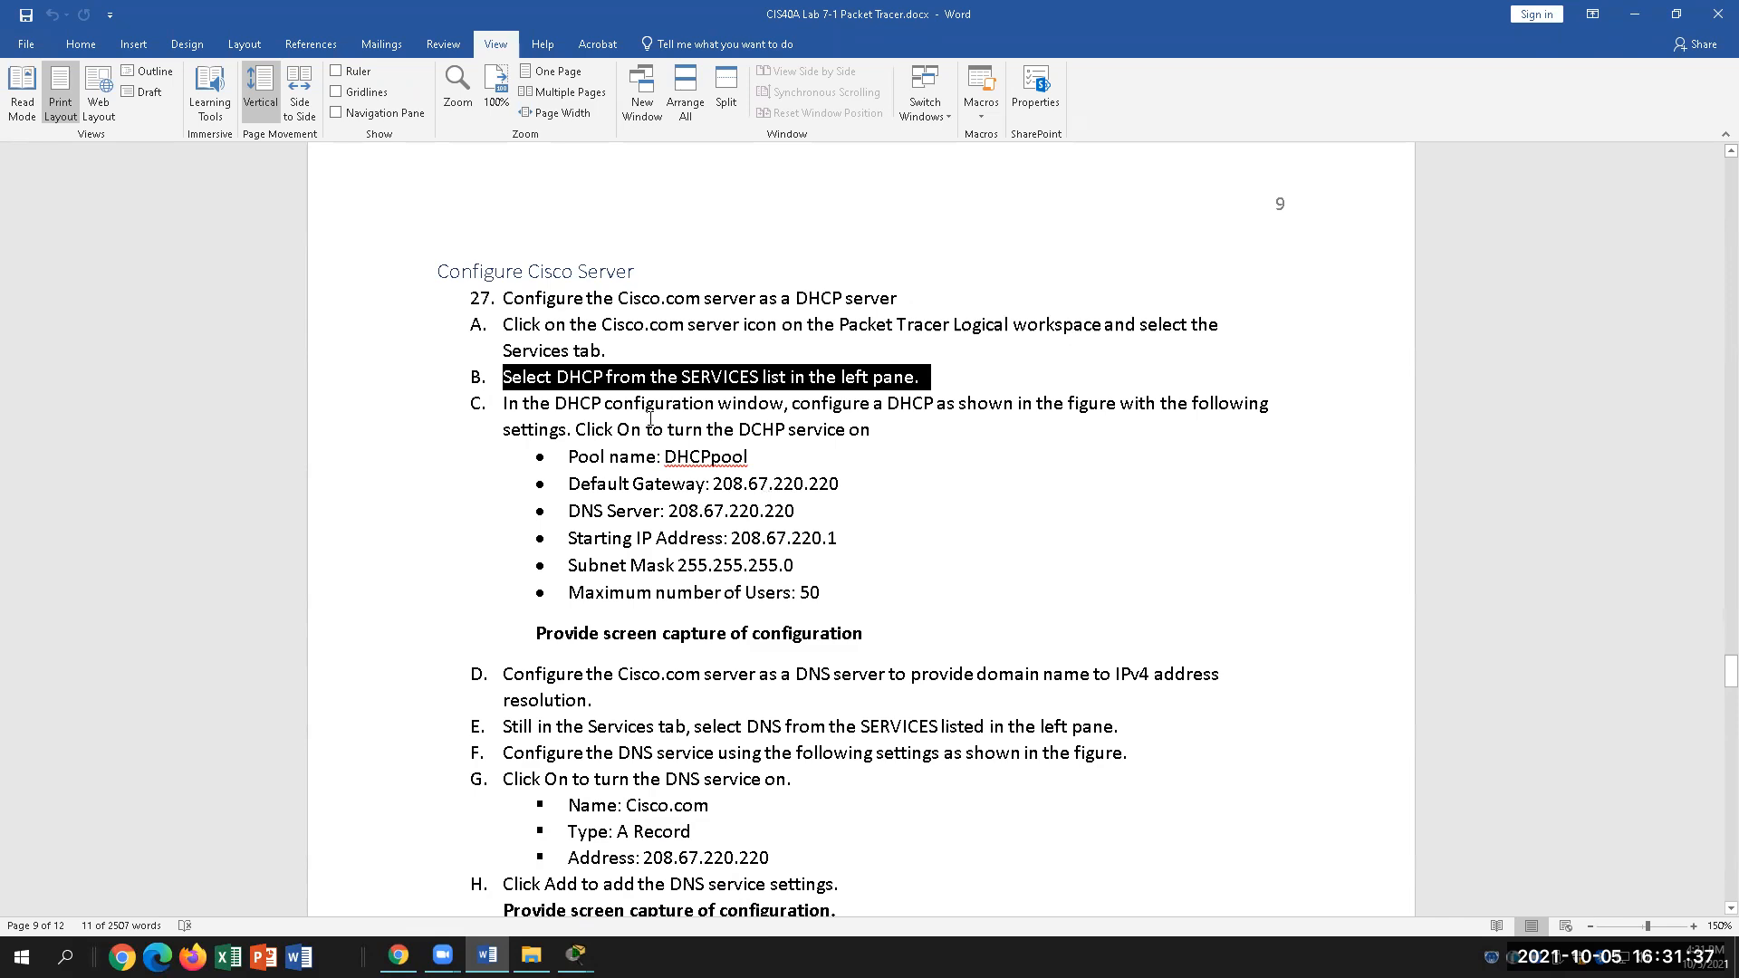
pyautogui.click(689, 404)
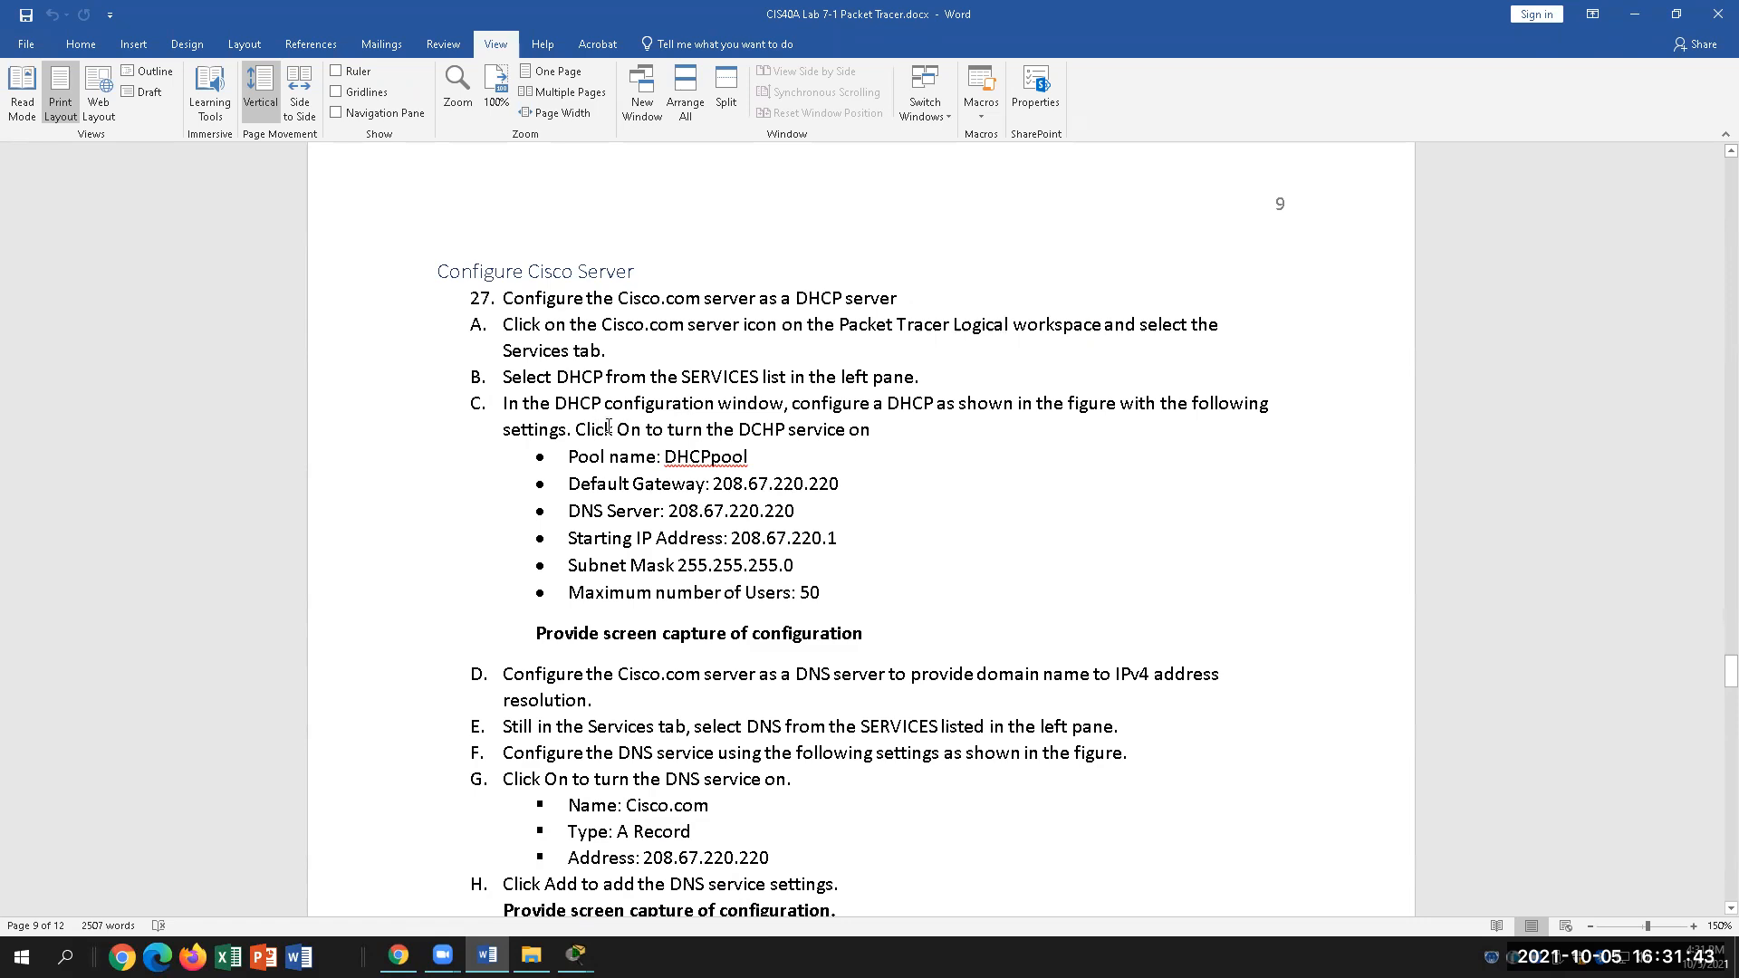
pyautogui.moveTo(608, 427); pyautogui.dragTo(706, 430)
pyautogui.click(80, 44)
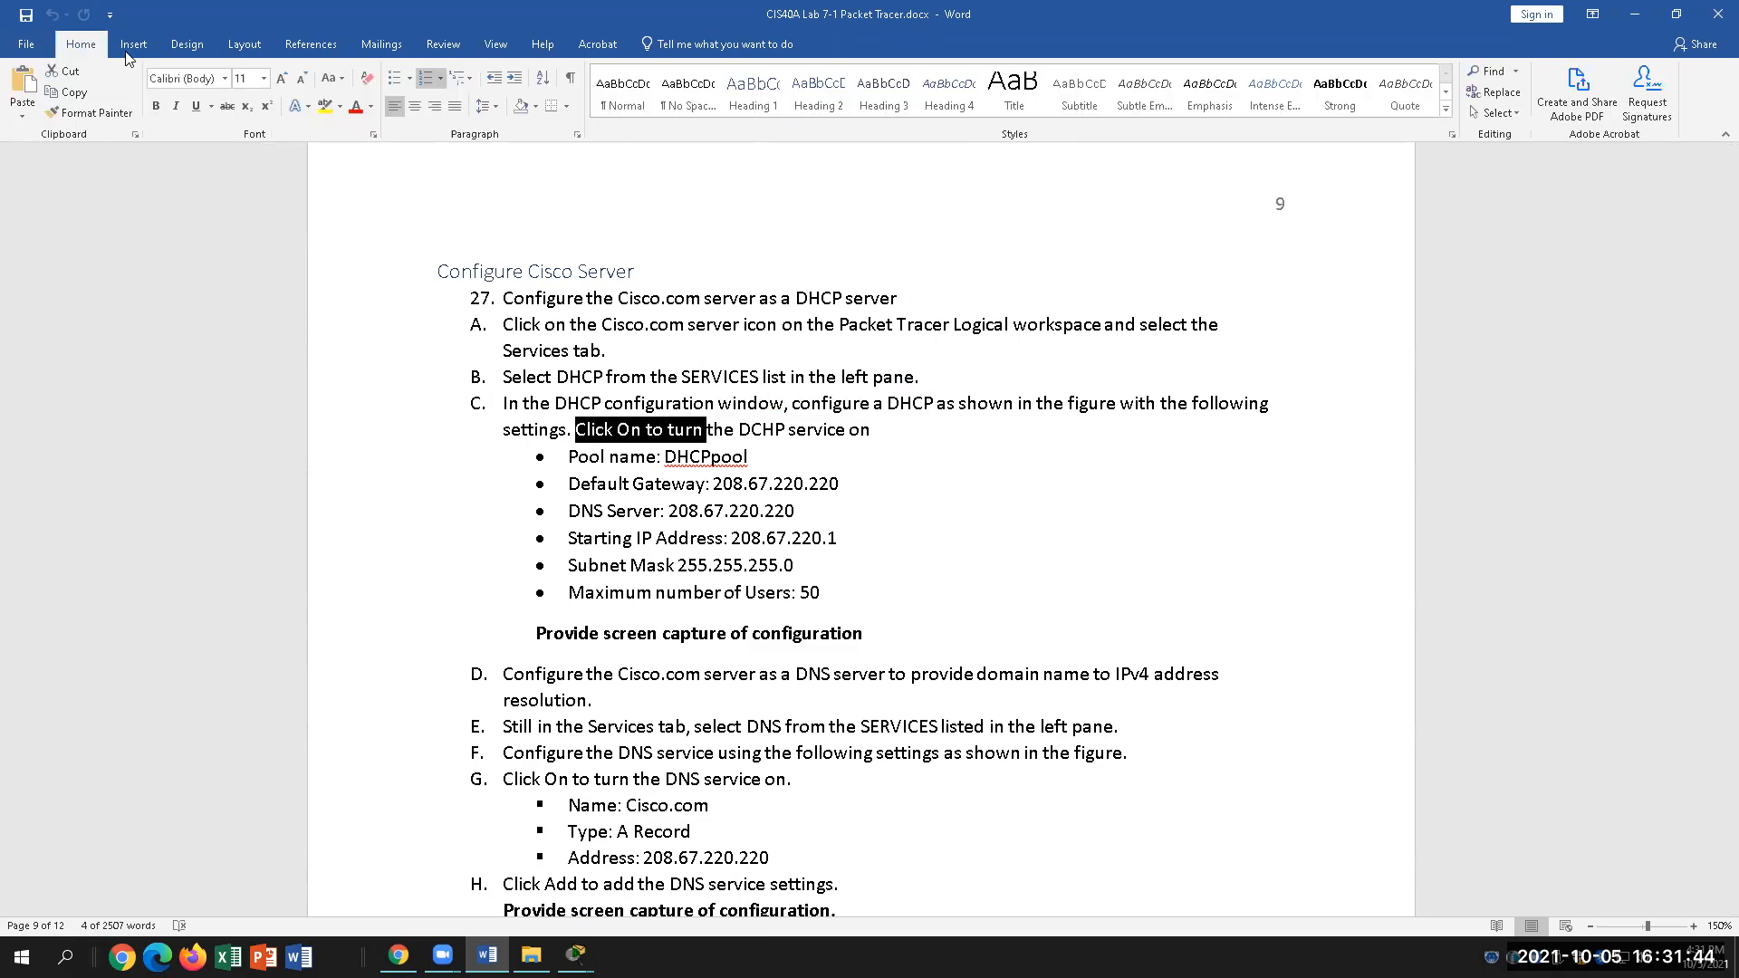
pyautogui.click(323, 107)
pyautogui.click(891, 534)
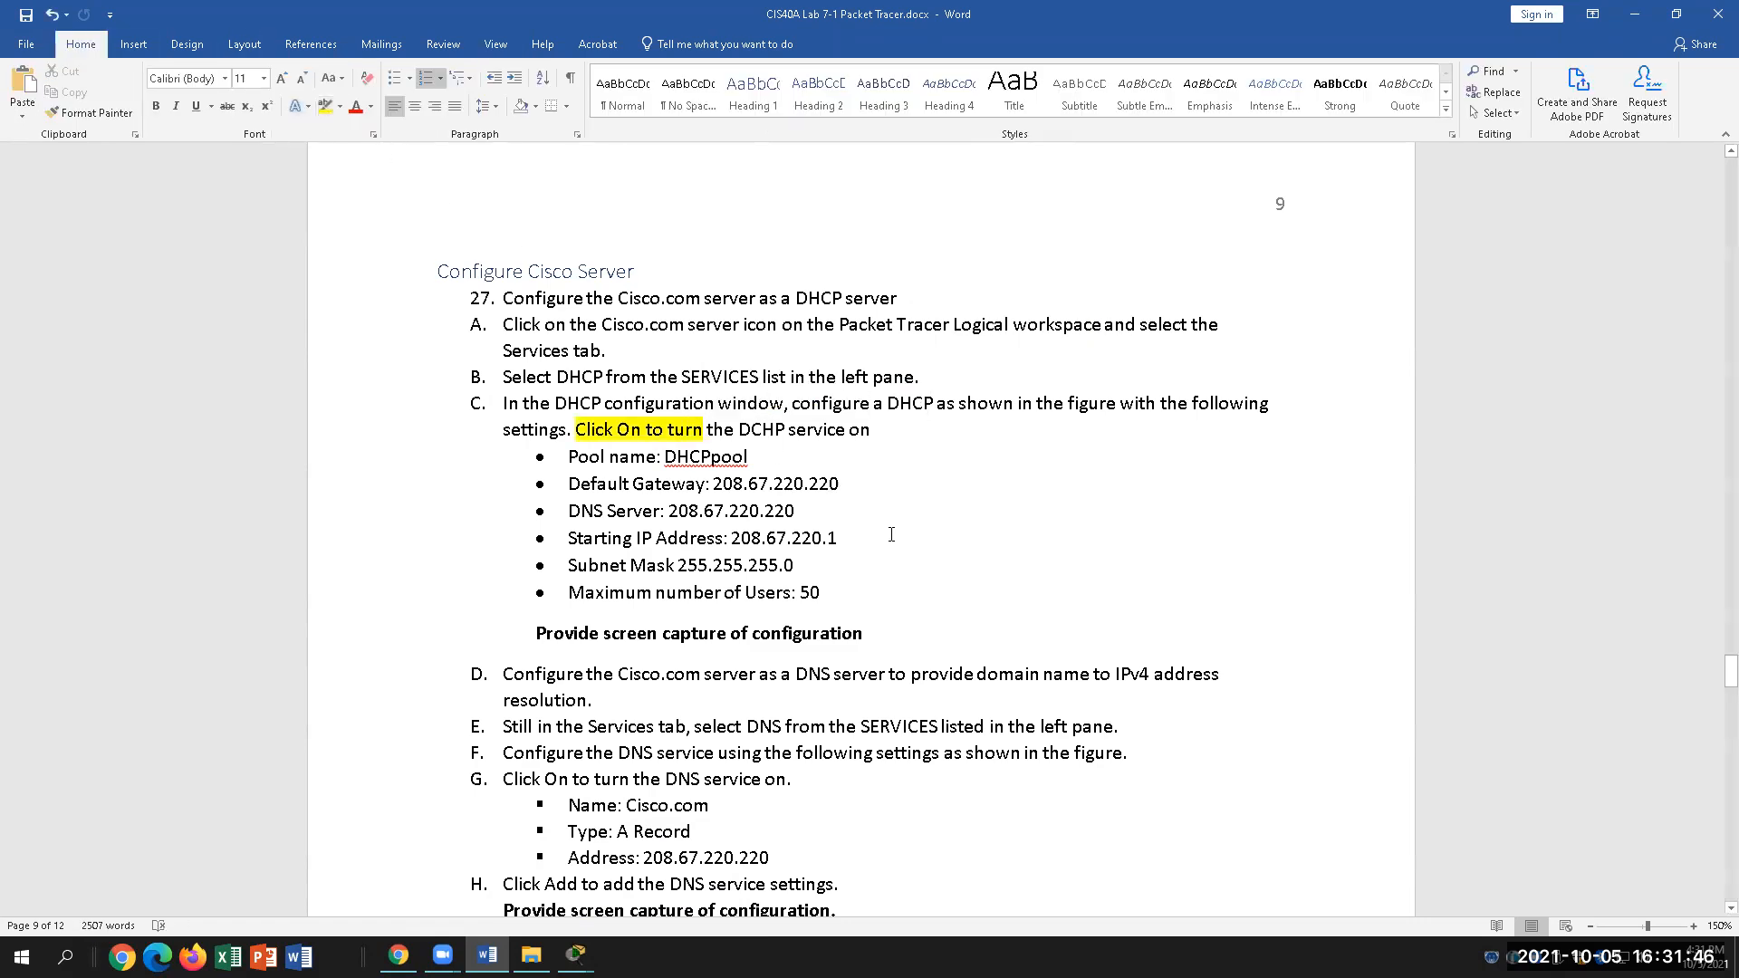
# Step: Select the six DHCP setting bullets to review them
pyautogui.click(757, 458)
pyautogui.moveTo(864, 597); pyautogui.dragTo(761, 458)
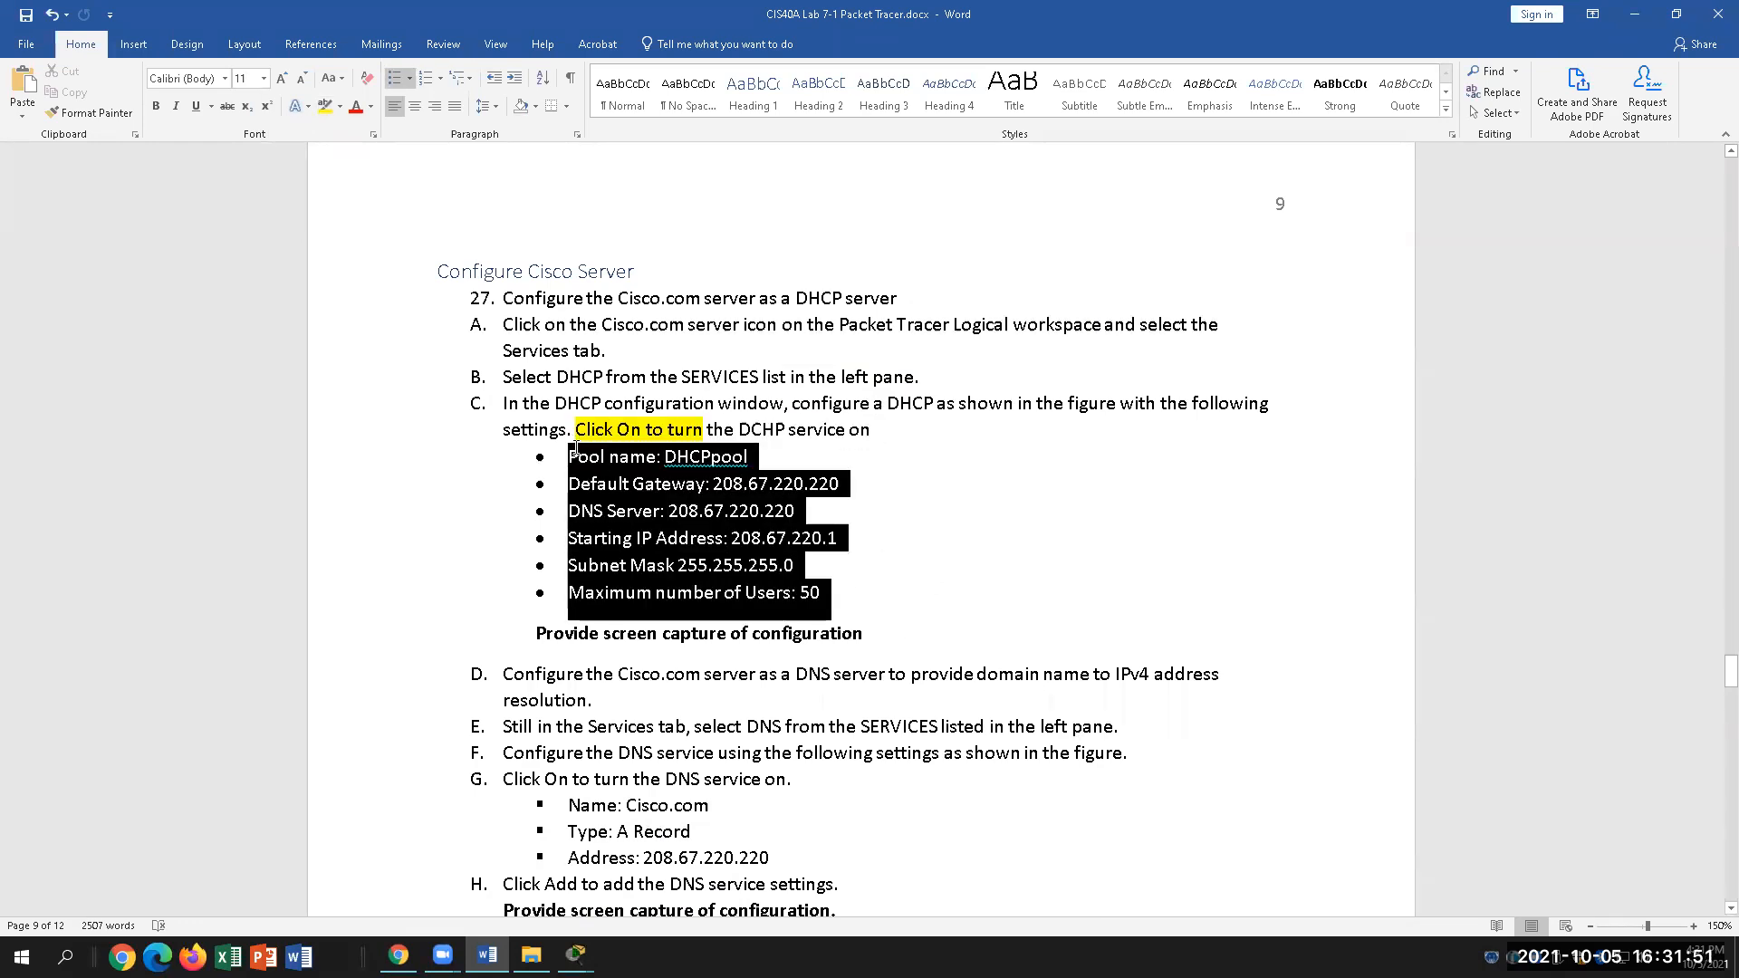
pyautogui.click(775, 458)
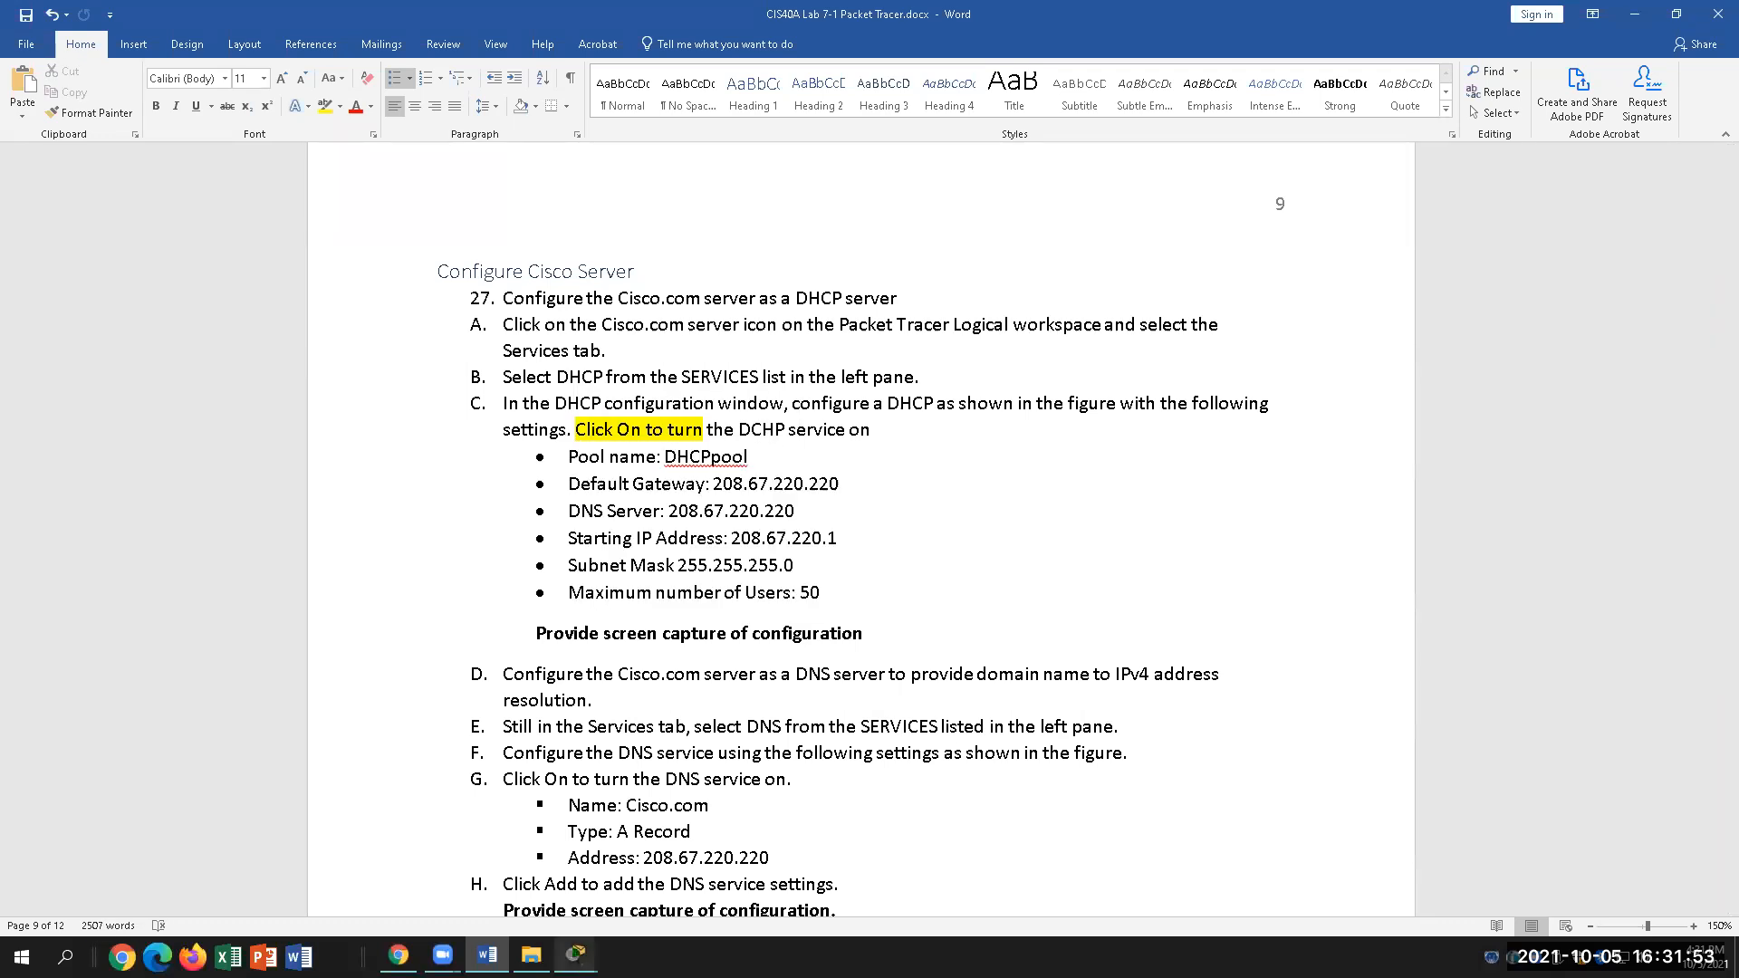
# Step: In Server0's DHCP service, rename the pool from serverPool to 'DHCP Pool'
pyautogui.moveTo(576, 955)
pyautogui.click(739, 893)
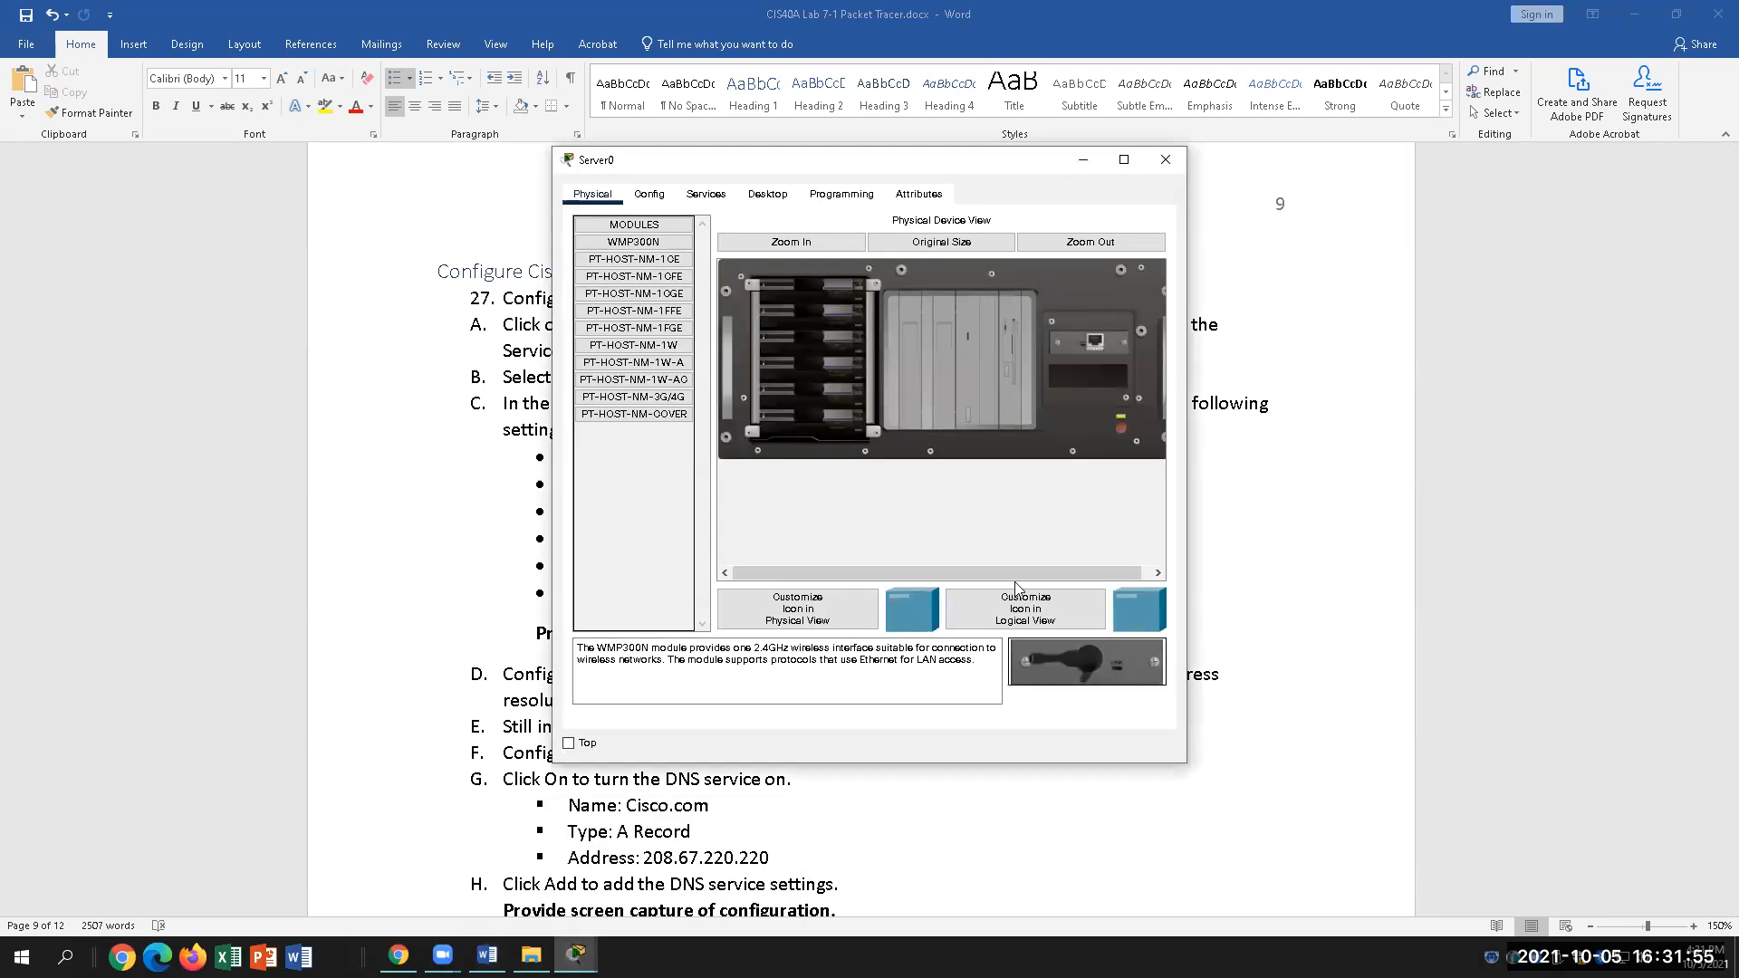
pyautogui.click(709, 199)
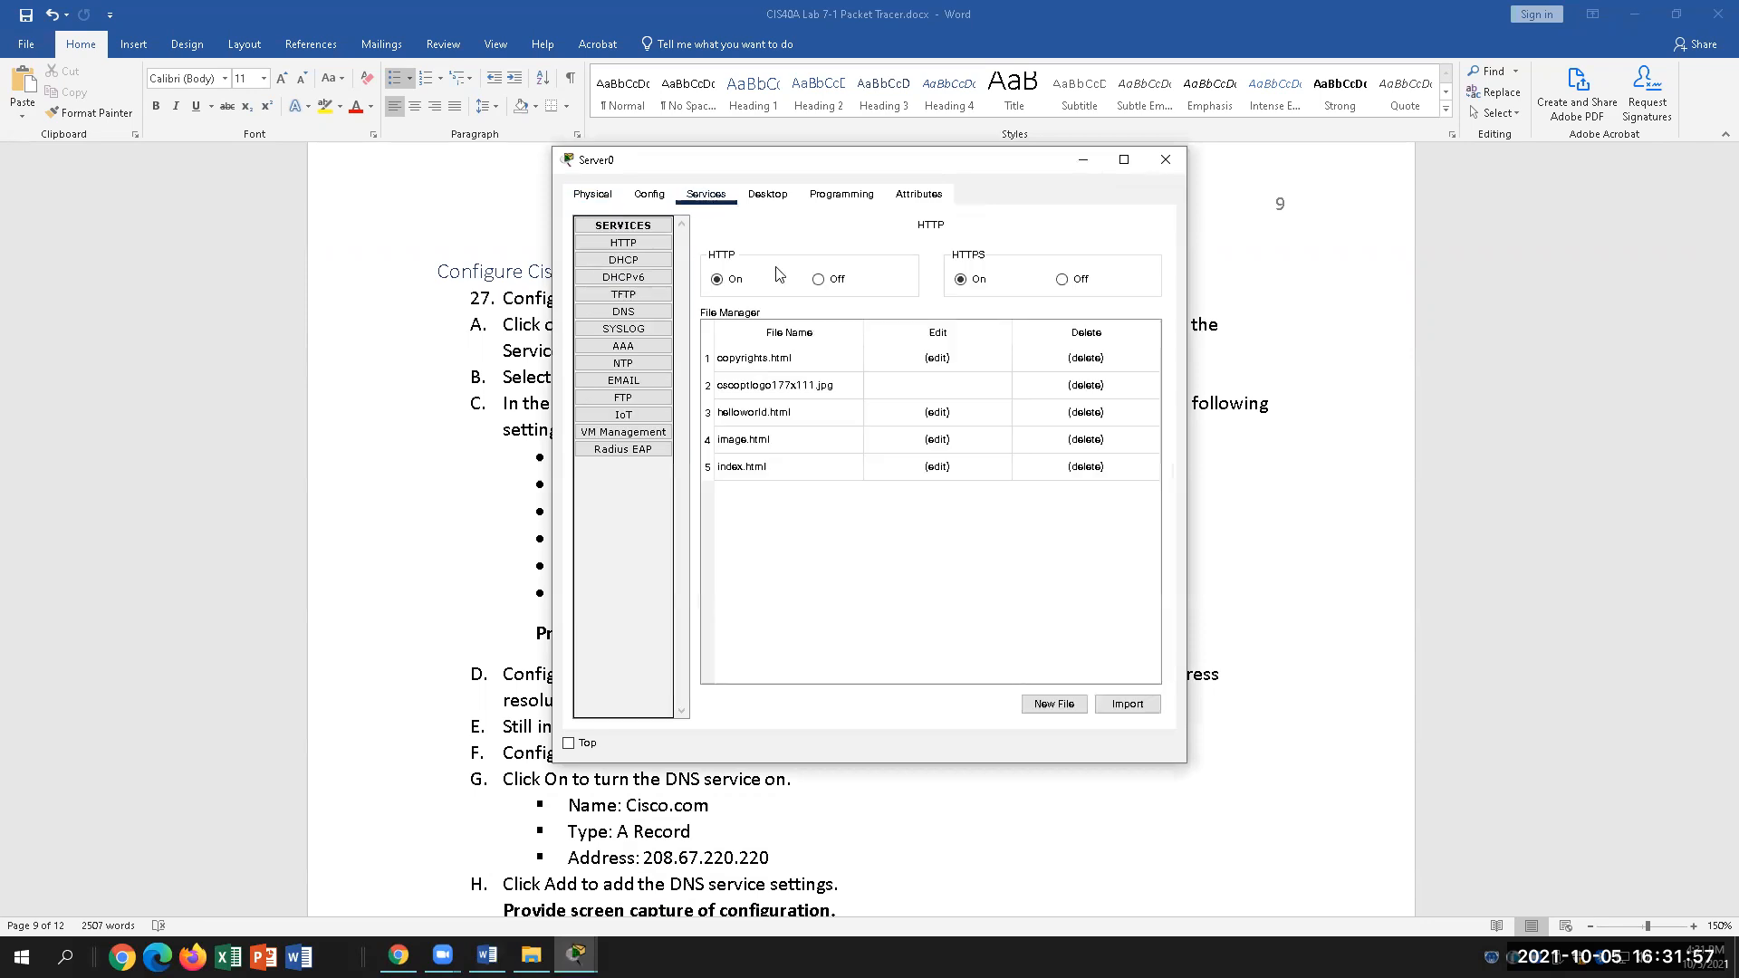
pyautogui.click(664, 261)
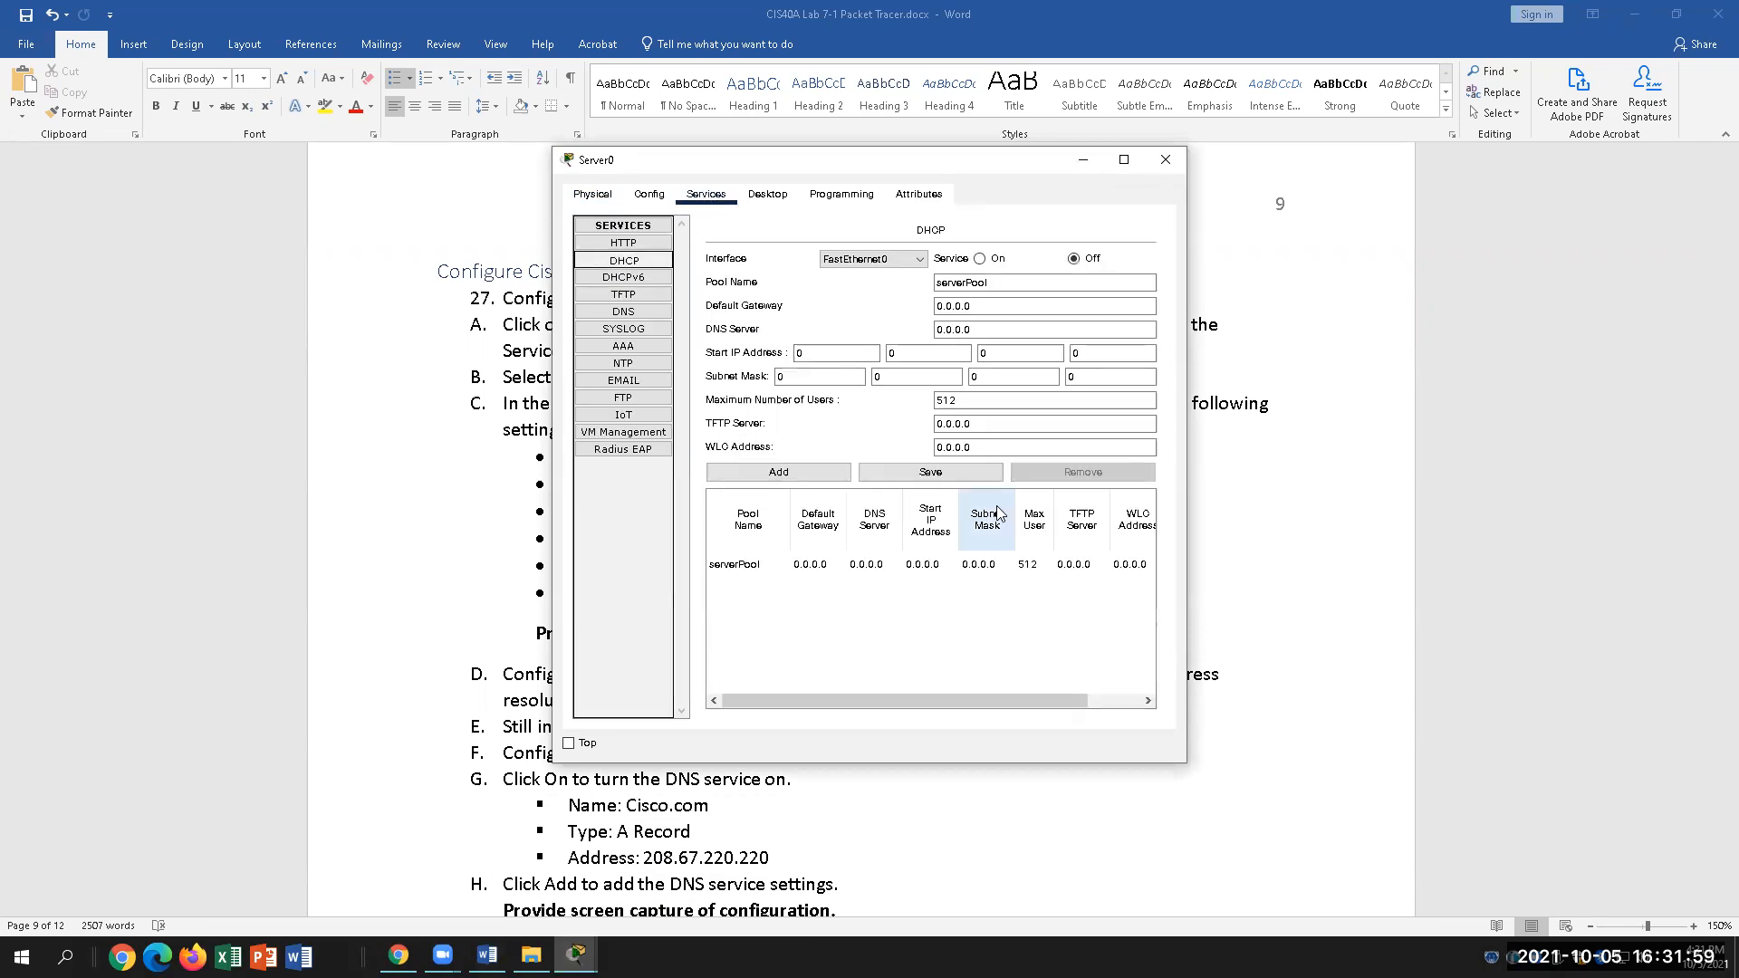
pyautogui.doubleClick(933, 282)
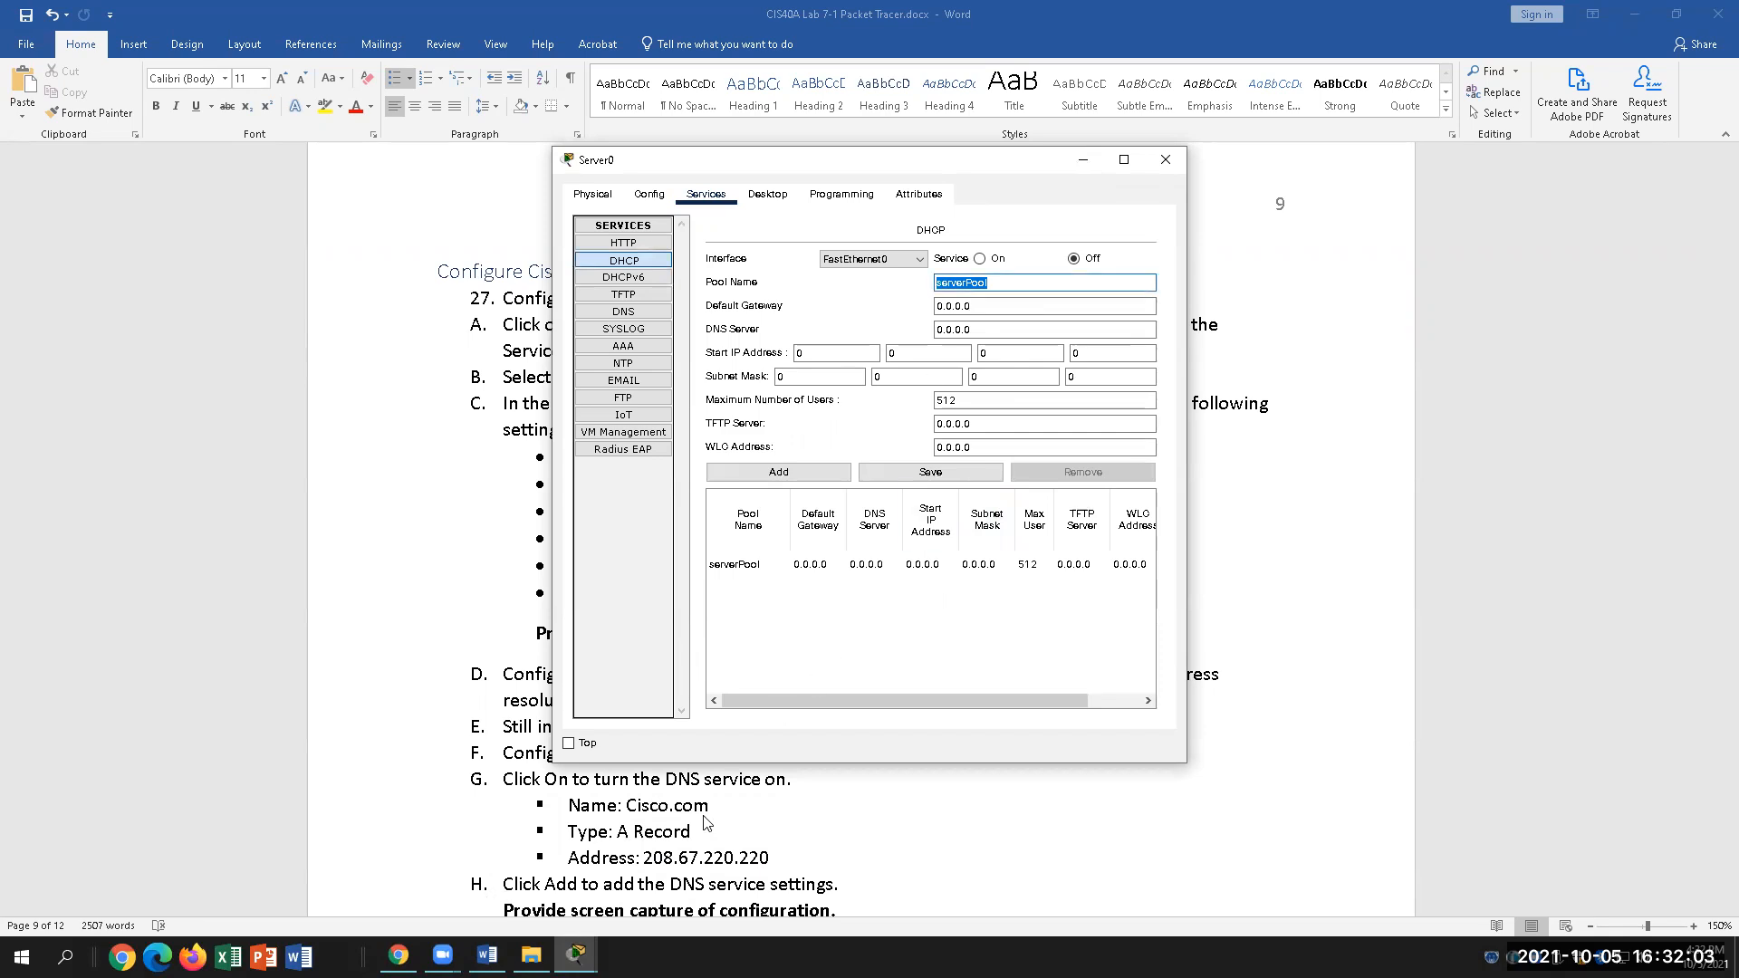
pyautogui.click(487, 956)
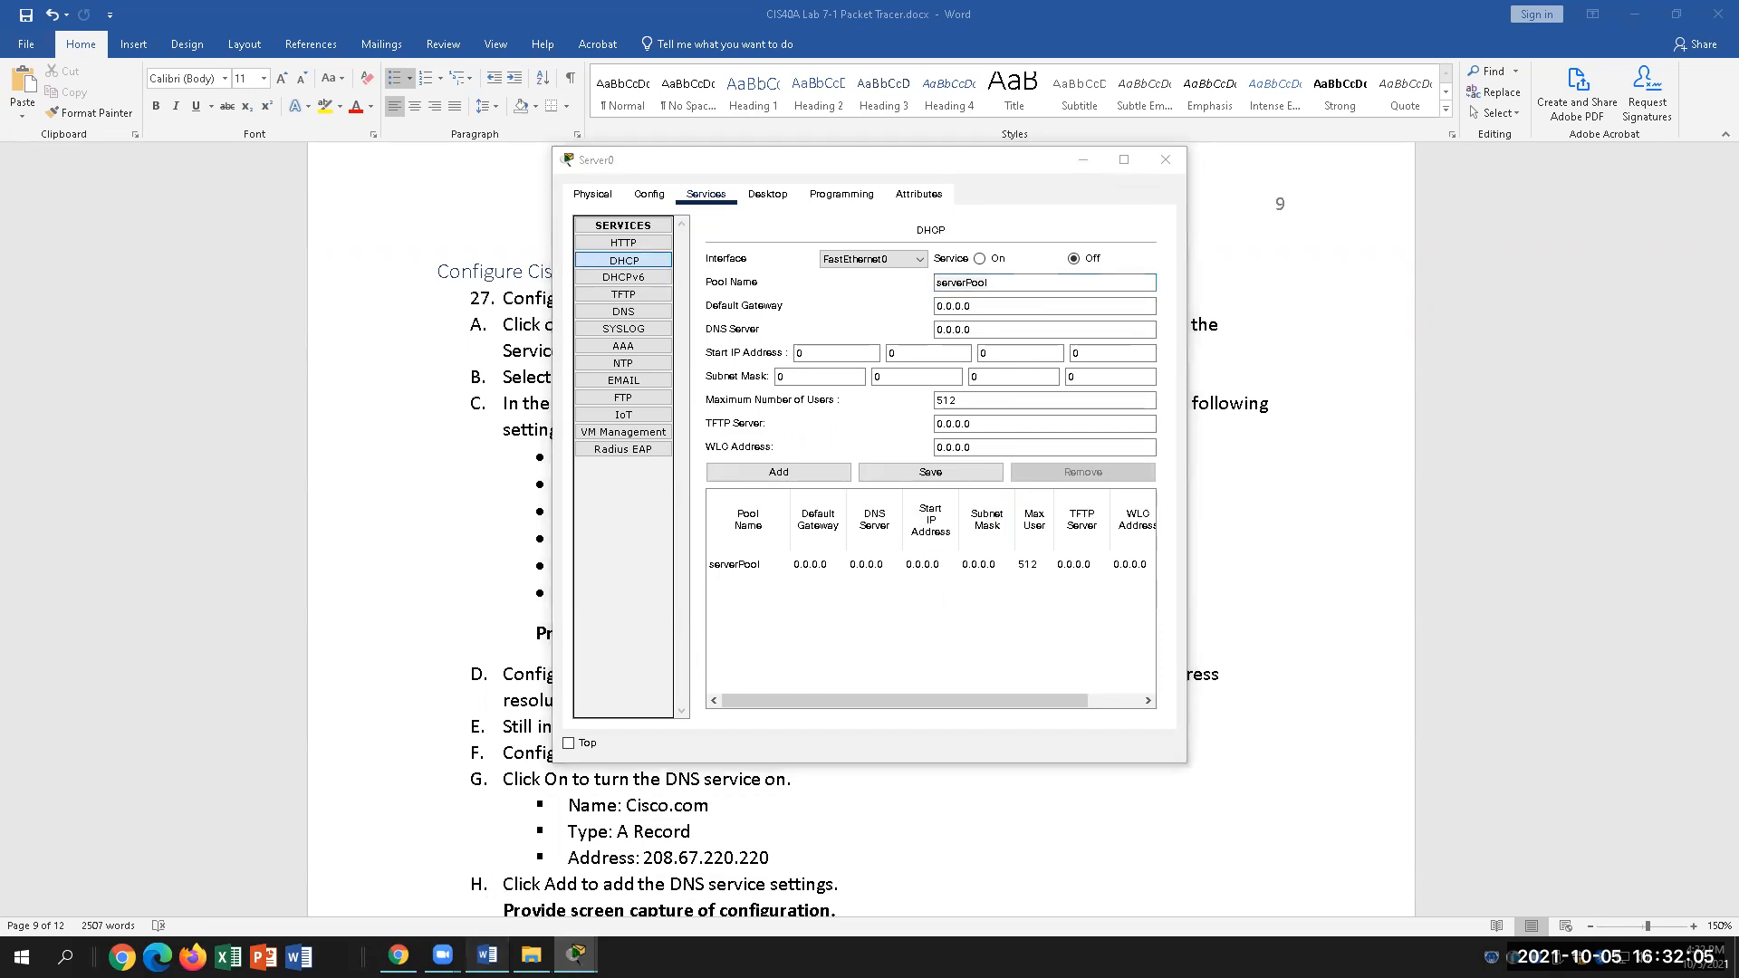
pyautogui.click(576, 956)
pyautogui.press('BackSpace')
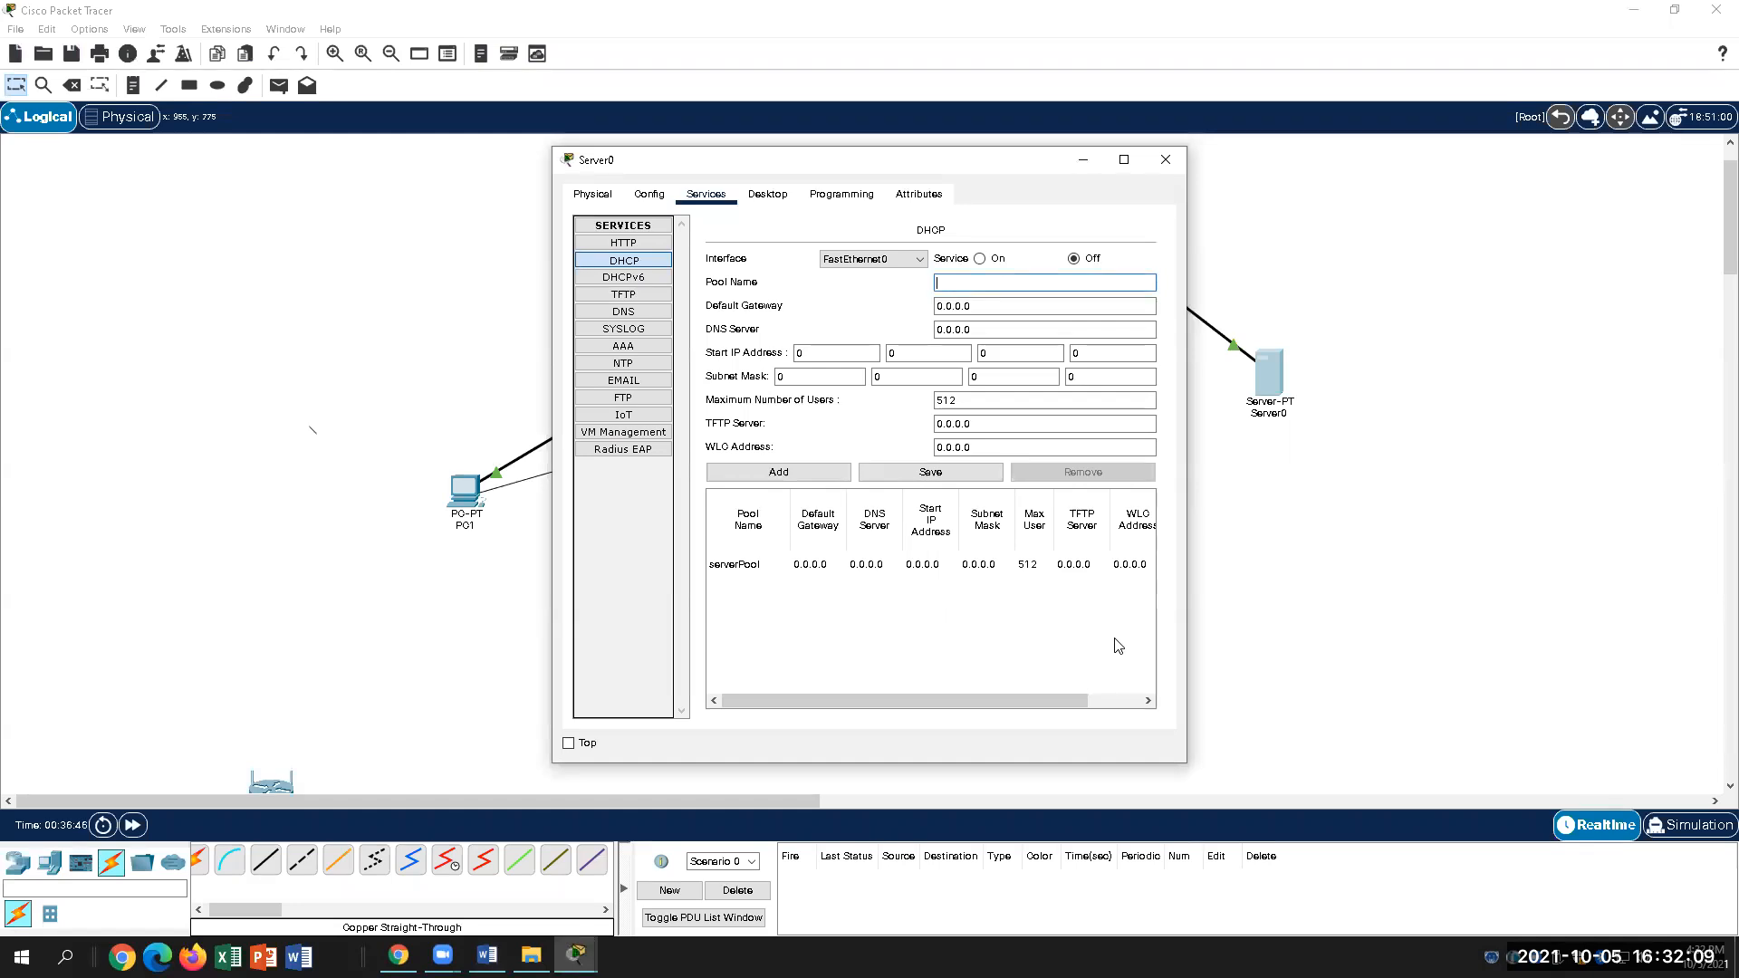
pyautogui.write('DHCP Pool')
# Step: Set the pool's Default Gateway and DNS Server to 208.67.220.220
pyautogui.click(947, 307)
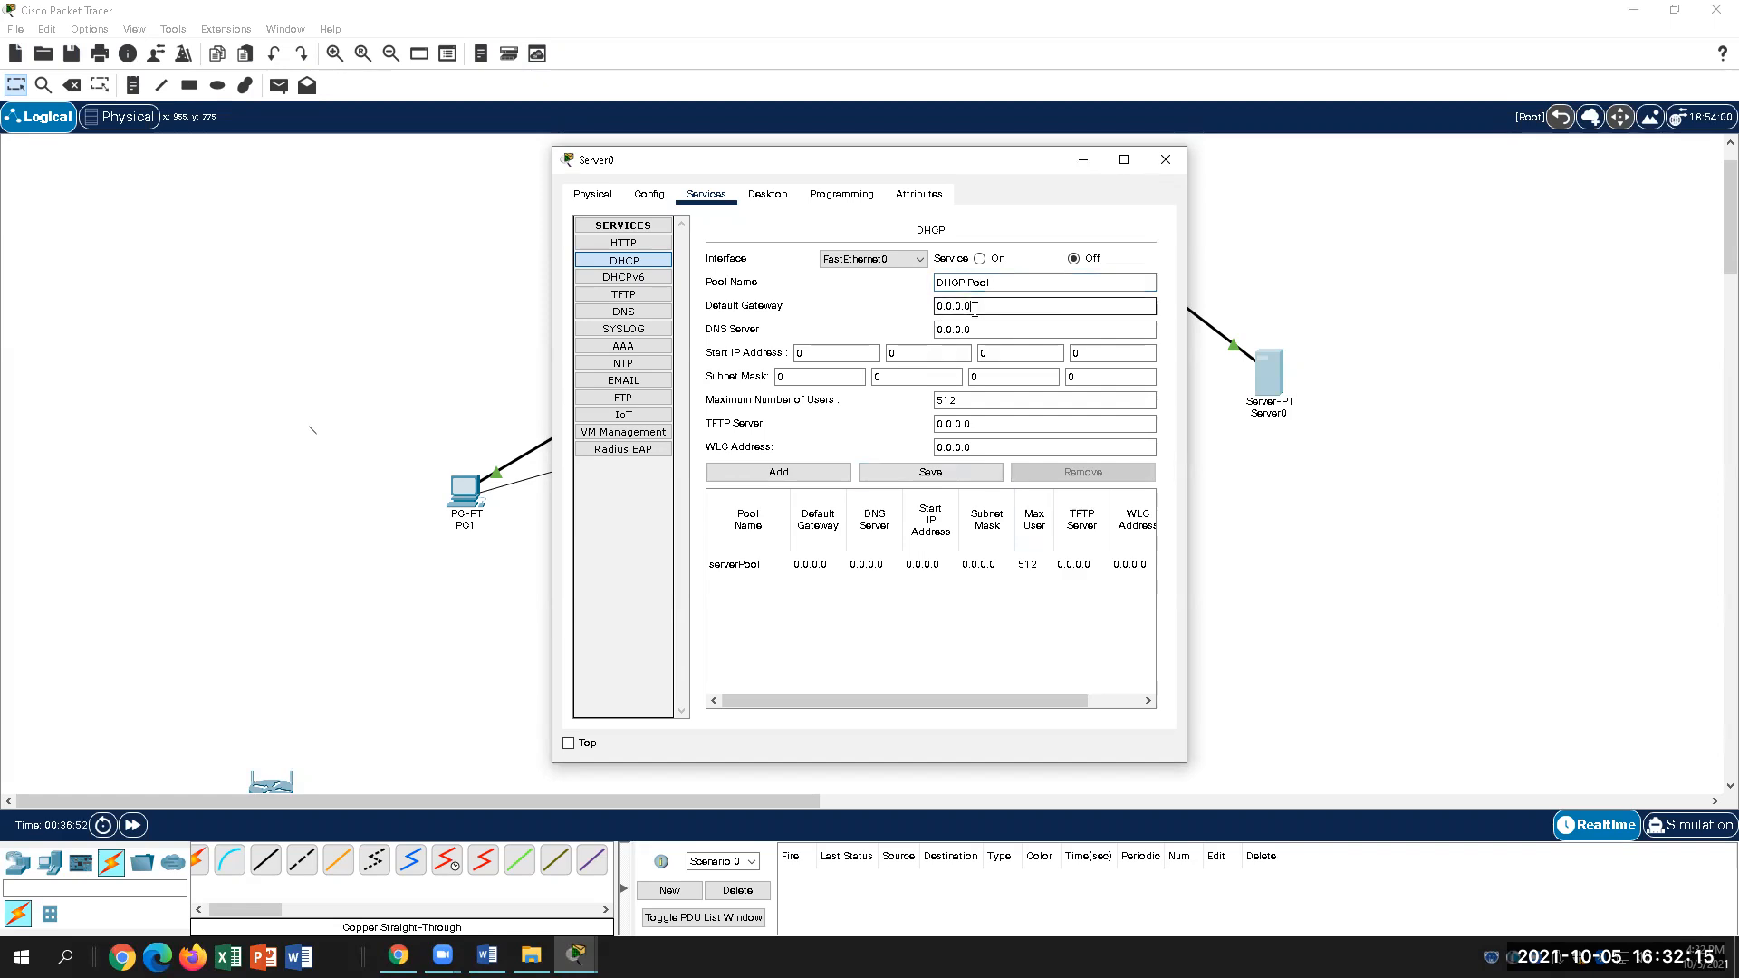
pyautogui.click(487, 955)
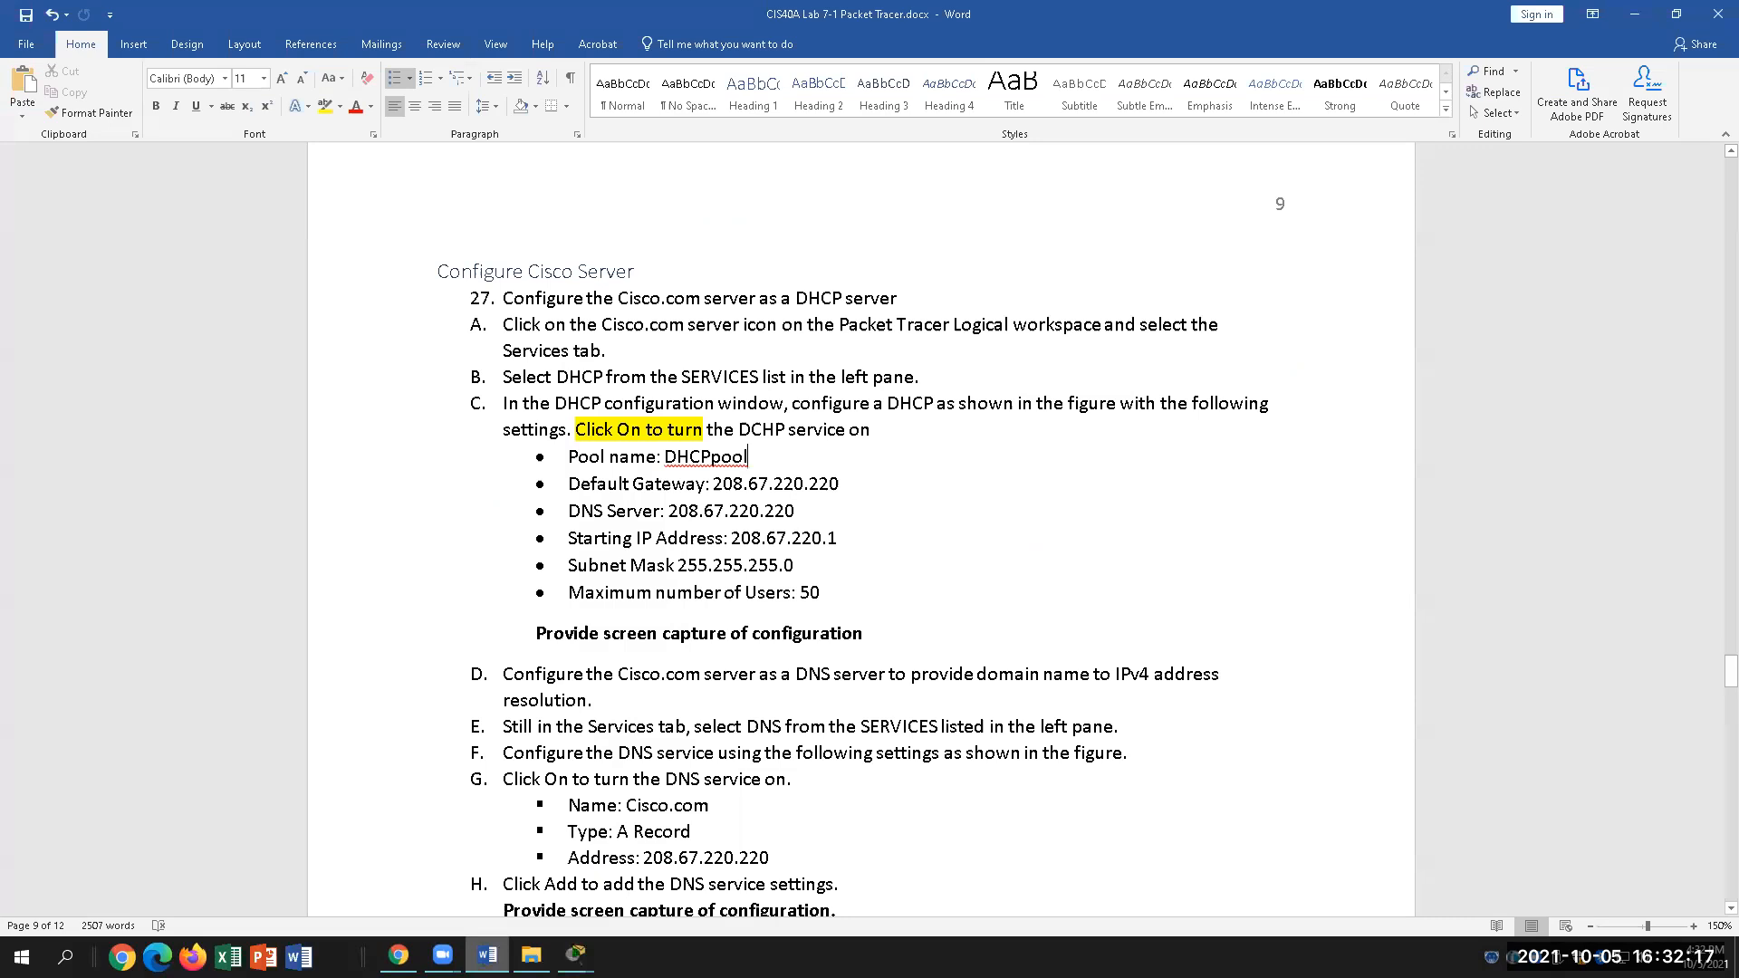
pyautogui.click(576, 956)
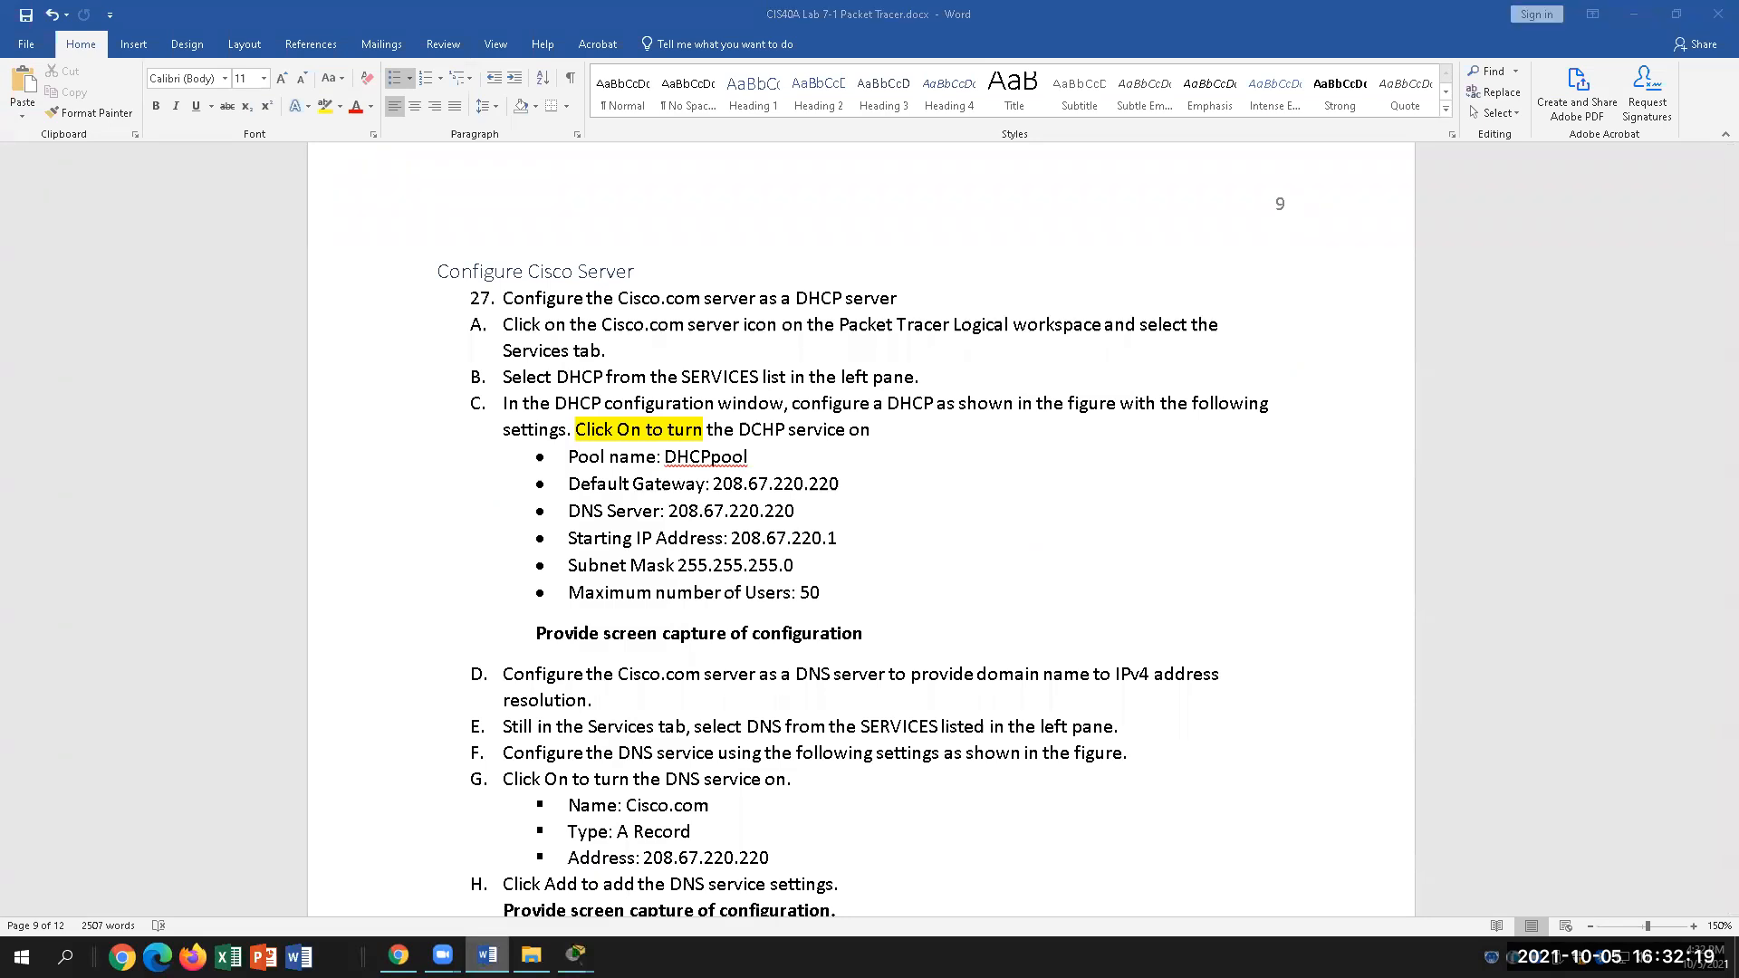
pyautogui.press('BackSpace')
pyautogui.press('BackSpace')
pyautogui.press('BackSpace')
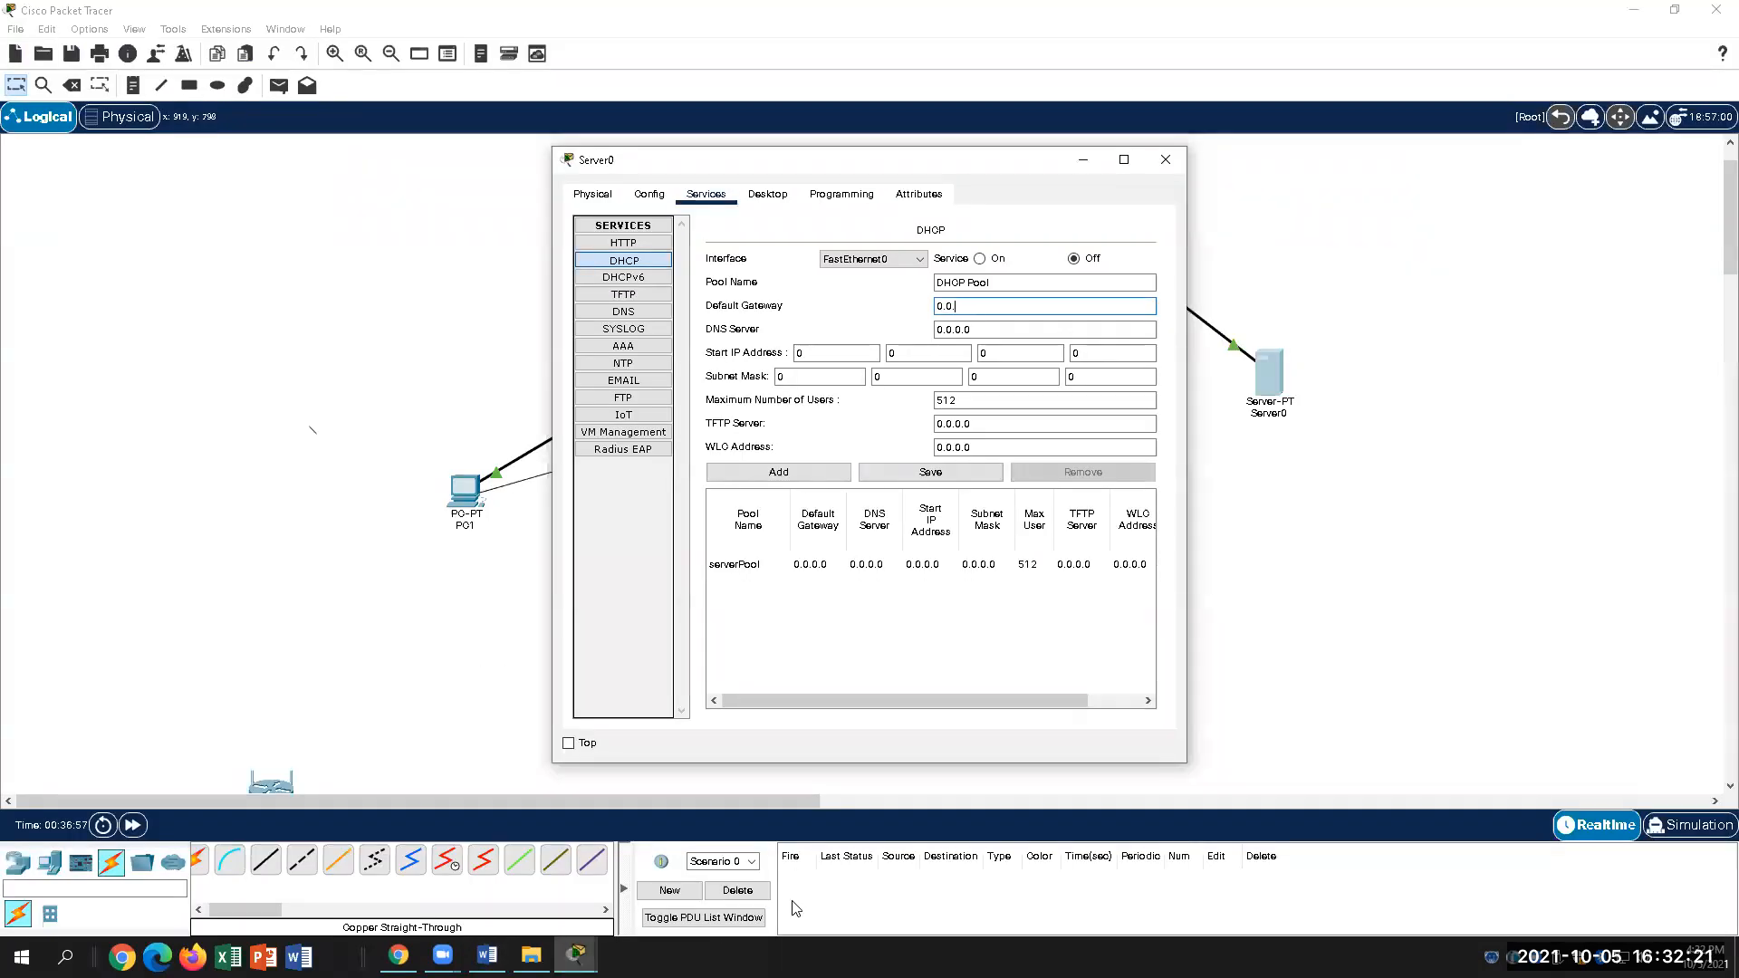
pyautogui.press('BackSpace')
pyautogui.write('208.67.220.22')
pyautogui.moveTo(977, 332); pyautogui.dragTo(935, 332)
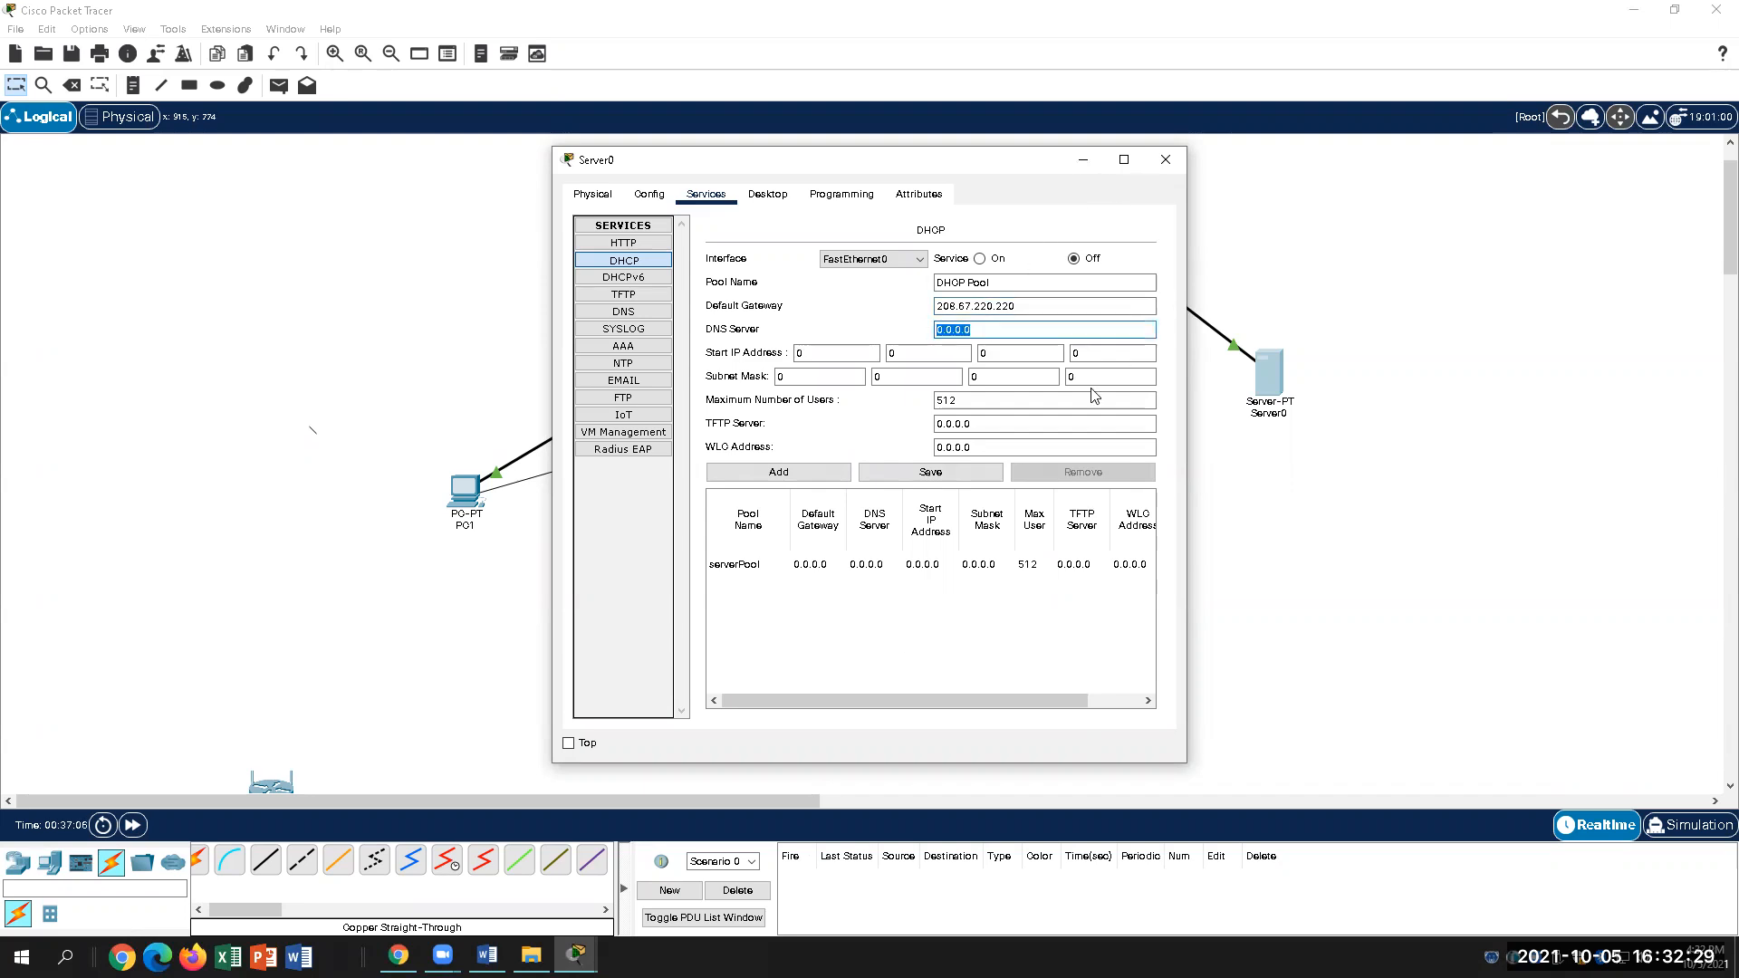
pyautogui.write('208.67.220.220')
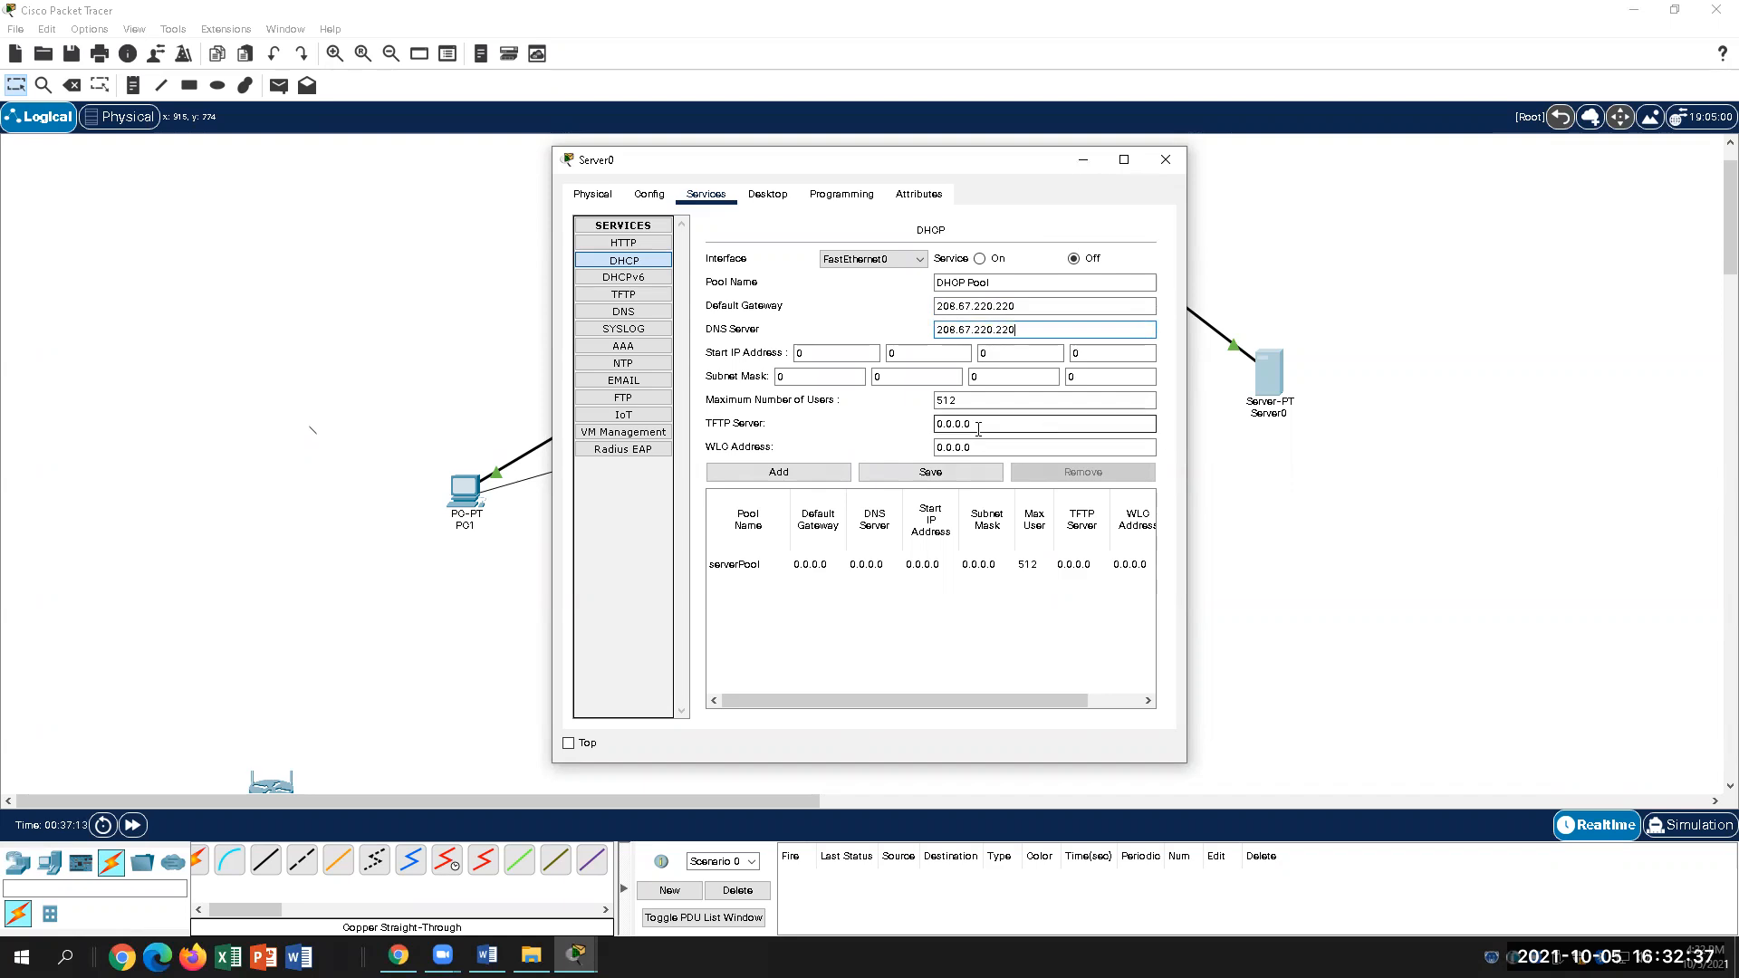
# Step: Check the guide and enter DHCP start address 208.67.0.1 on the server
pyautogui.click(829, 353)
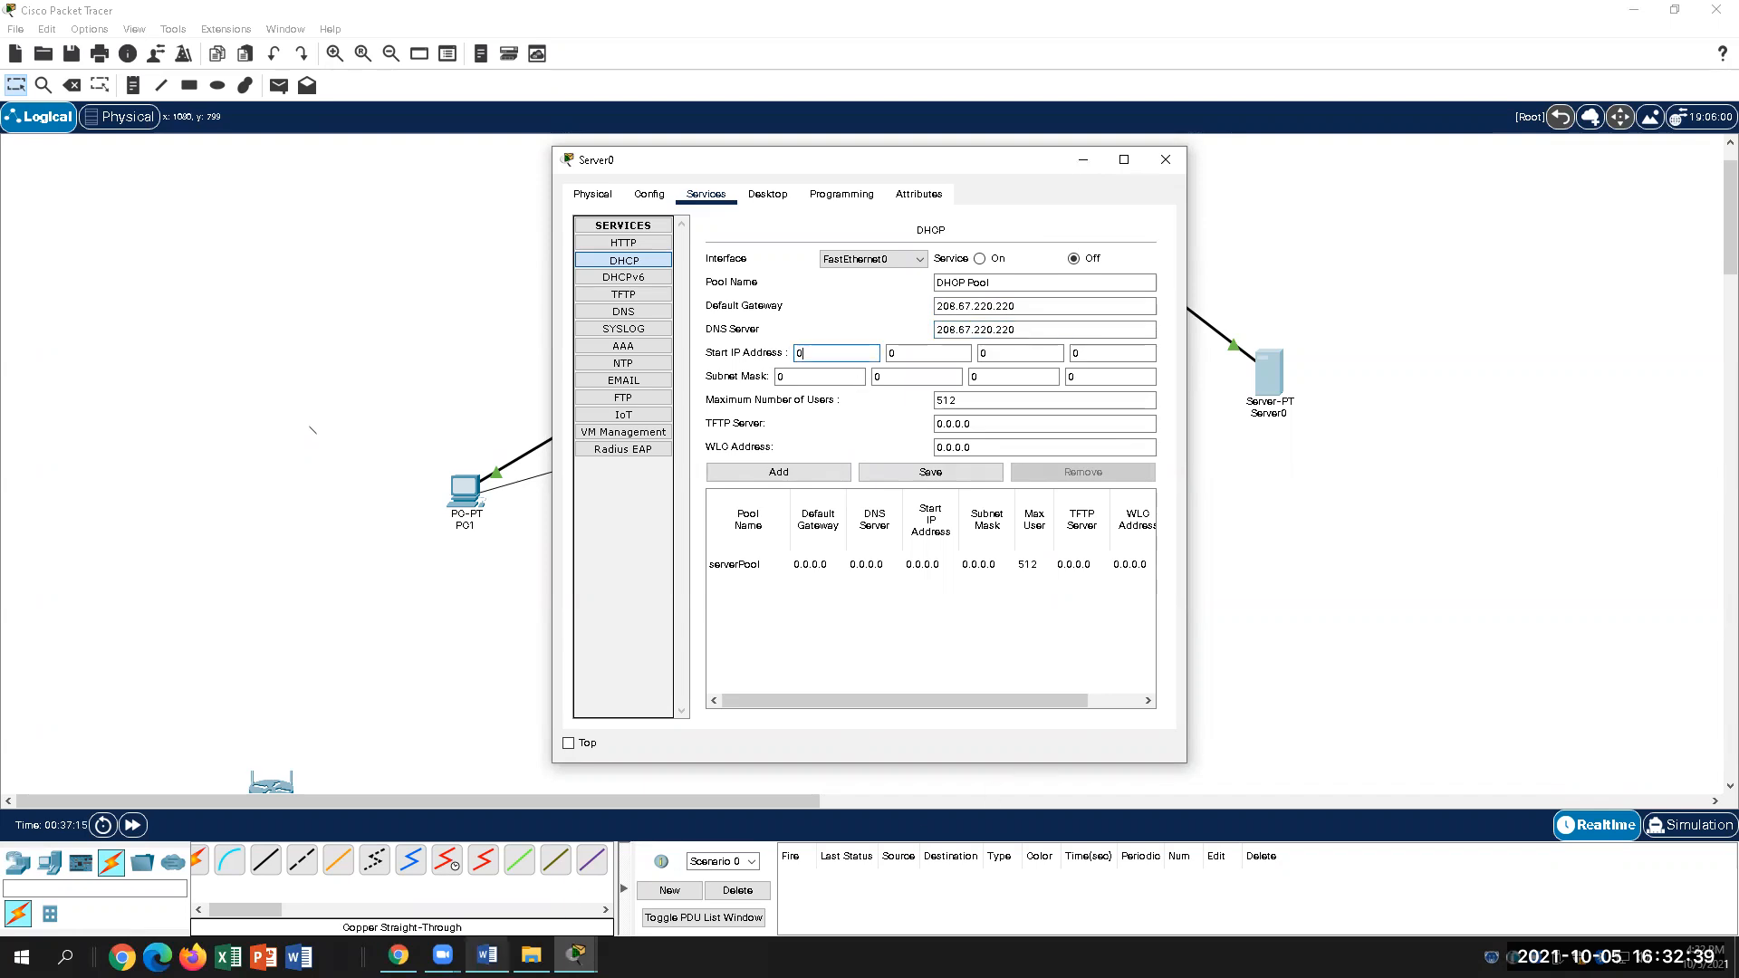
pyautogui.click(487, 955)
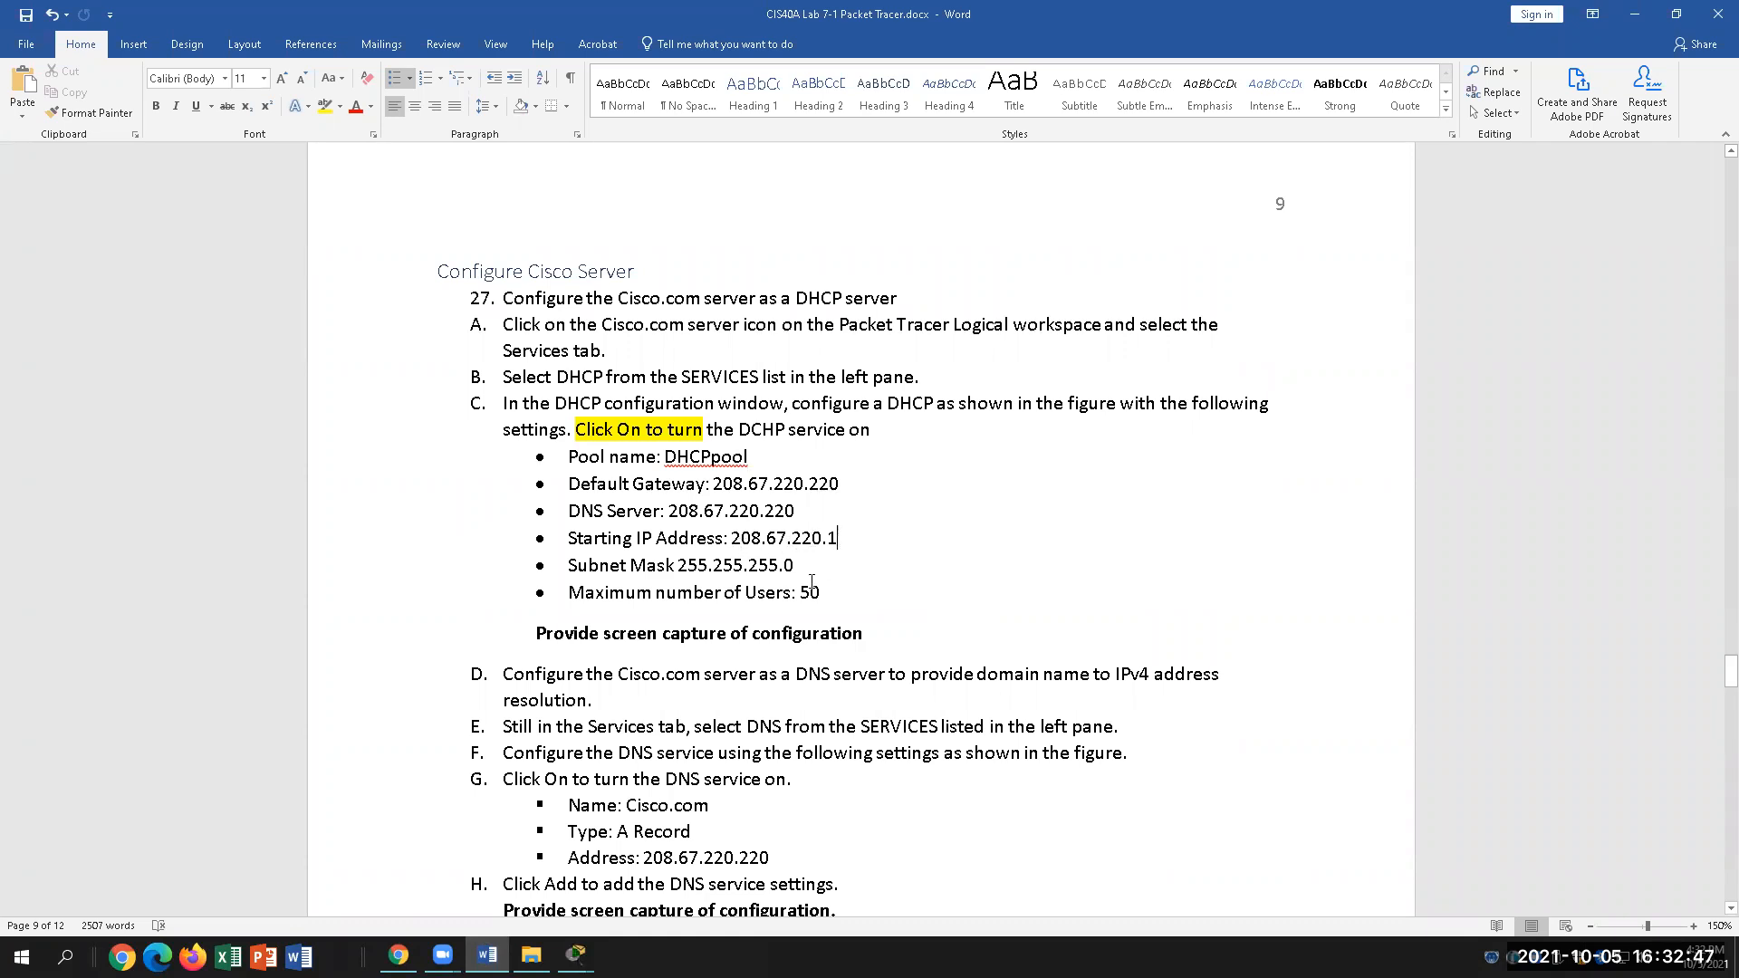
pyautogui.click(878, 538)
pyautogui.moveTo(576, 956)
pyautogui.click(727, 901)
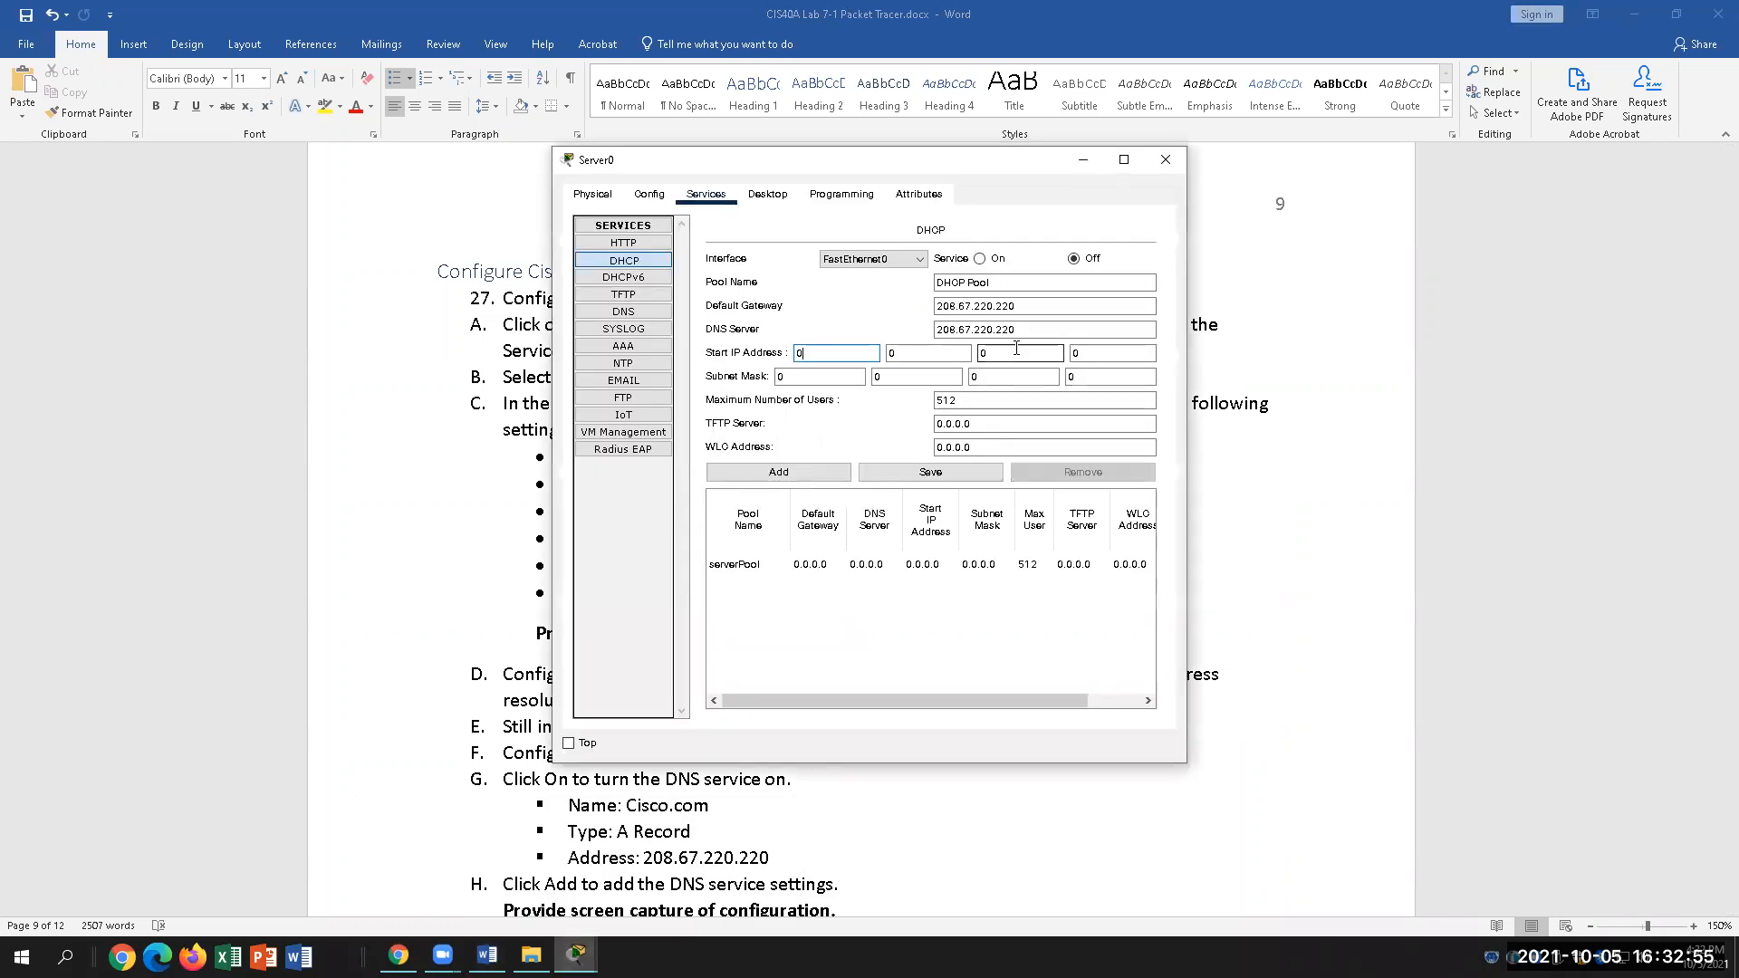
pyautogui.click(845, 353)
pyautogui.write('208')
pyautogui.press('Tab')
pyautogui.write('67')
pyautogui.press('Tab')
pyautogui.click(1102, 354)
pyautogui.write('1')
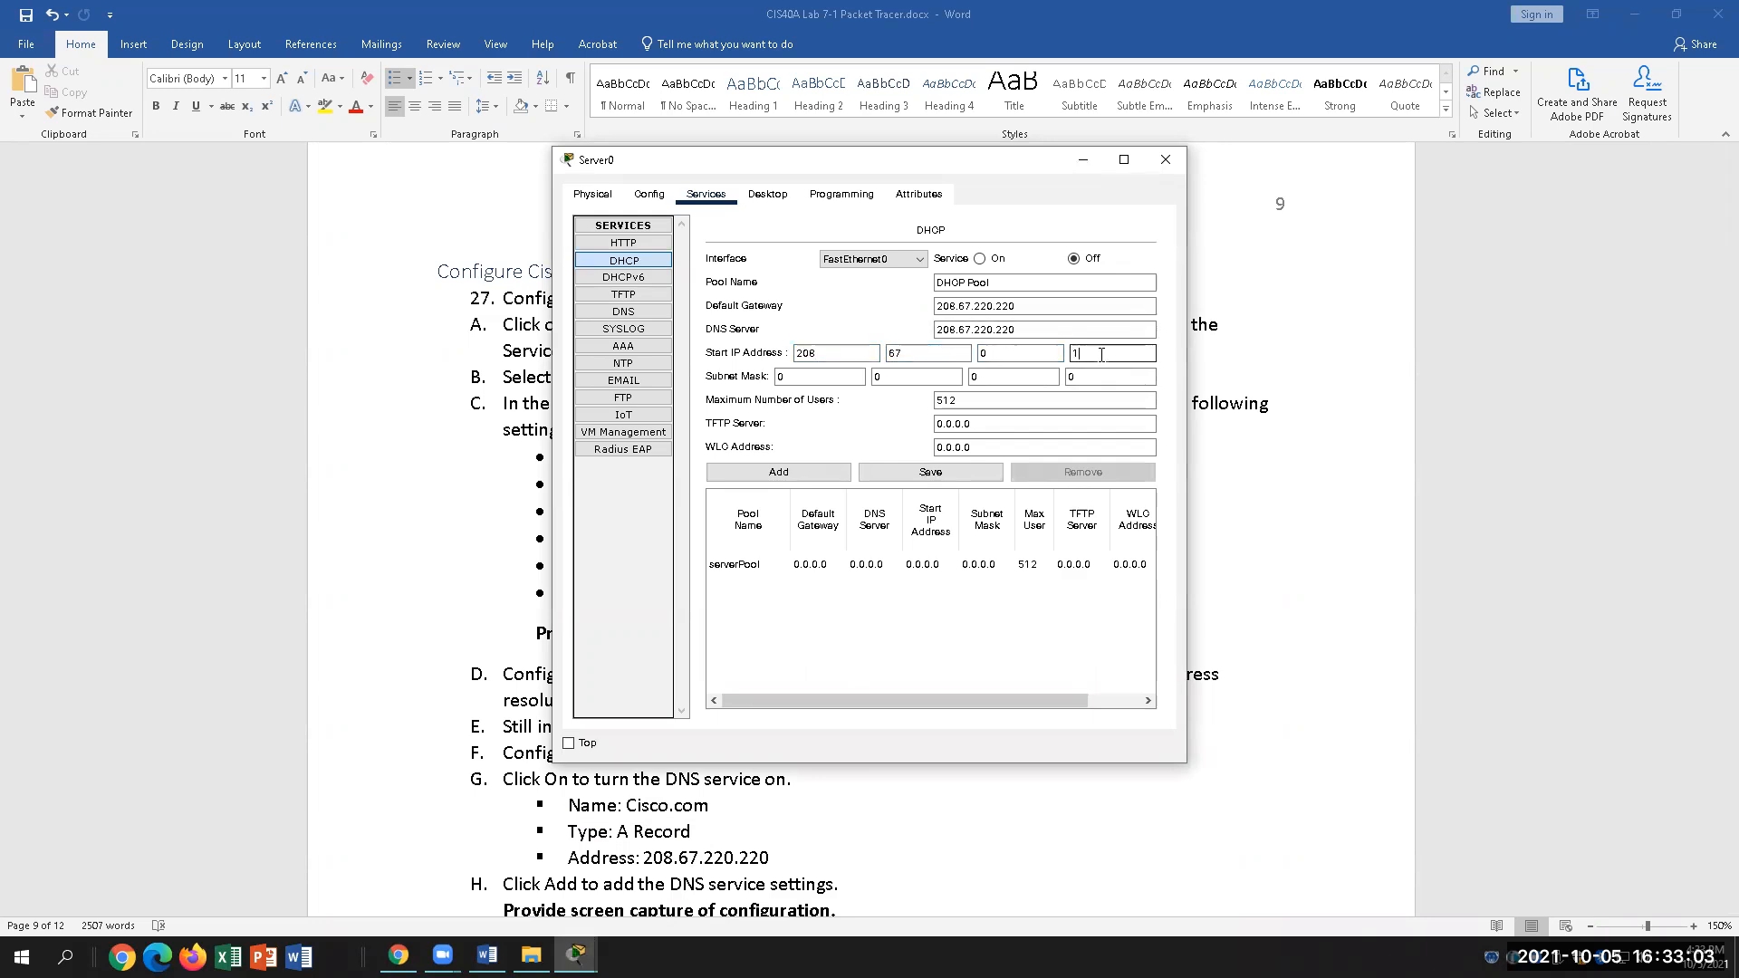
# Step: Fill in the DHCP subnet mask as 255.255.255.0
pyautogui.click(818, 376)
pyautogui.write('255')
pyautogui.click(906, 377)
pyautogui.write('26')
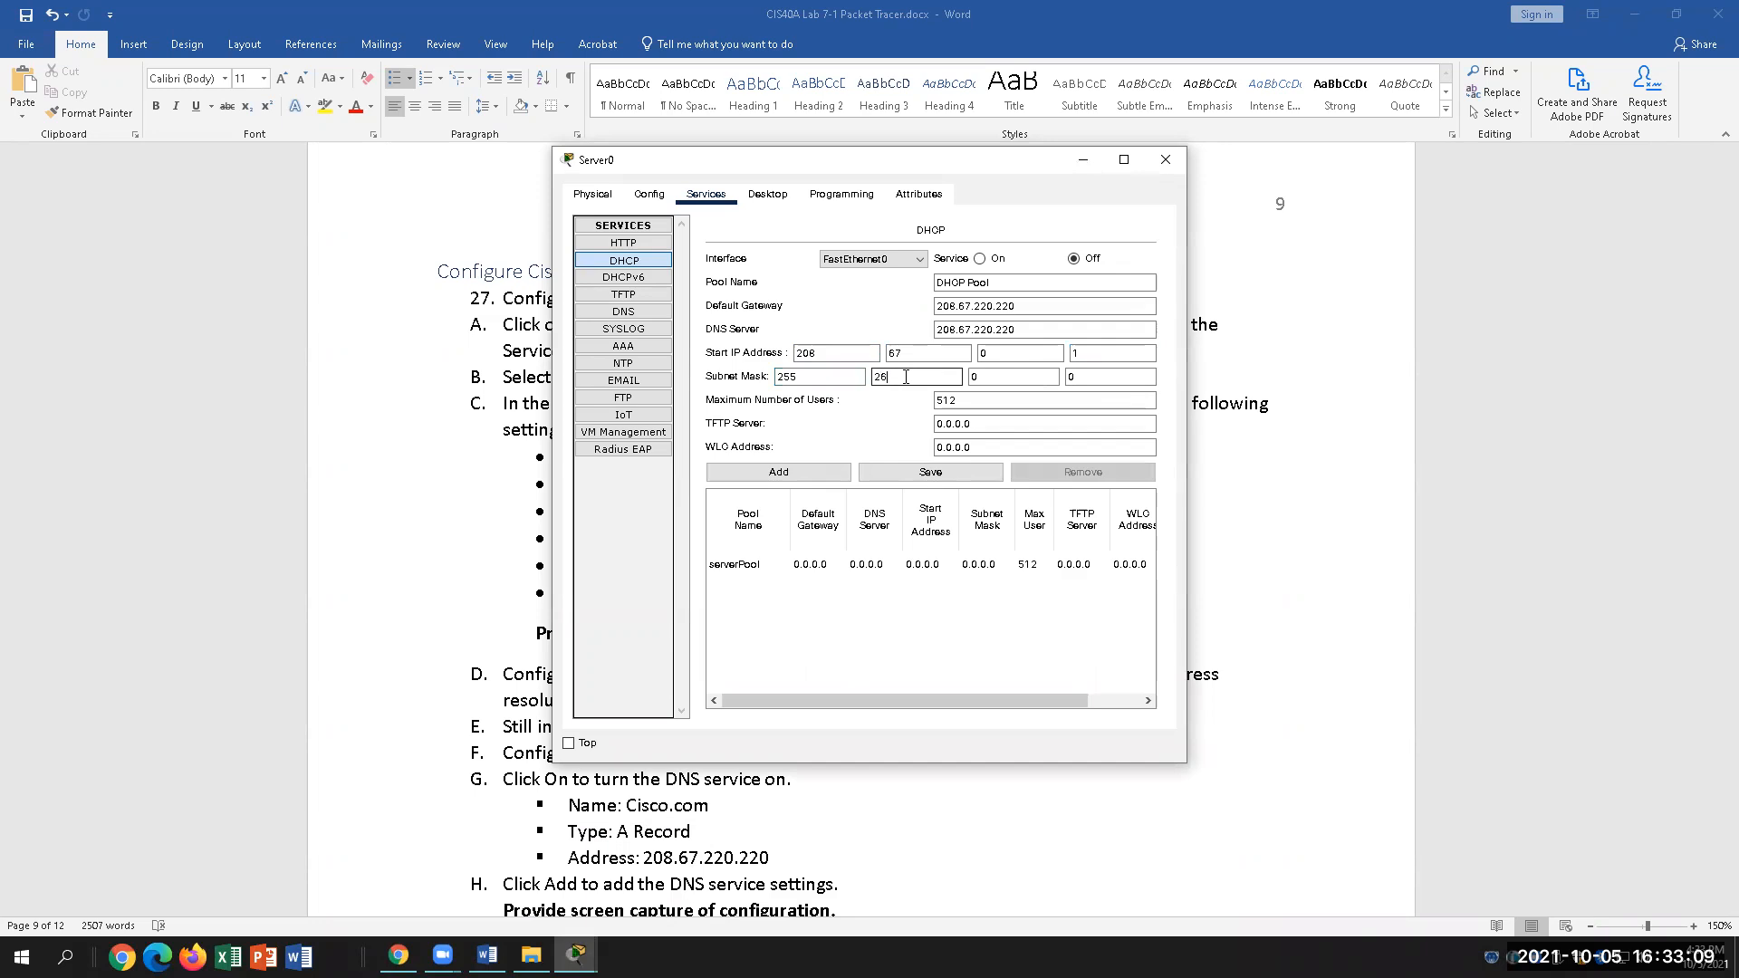
pyautogui.write('55')
pyautogui.click(986, 381)
pyautogui.press('BackSpace')
pyautogui.write('2')
# Step: Change Maximum Number of Users from 512 to 50, then return to the Word guide
pyautogui.click(488, 955)
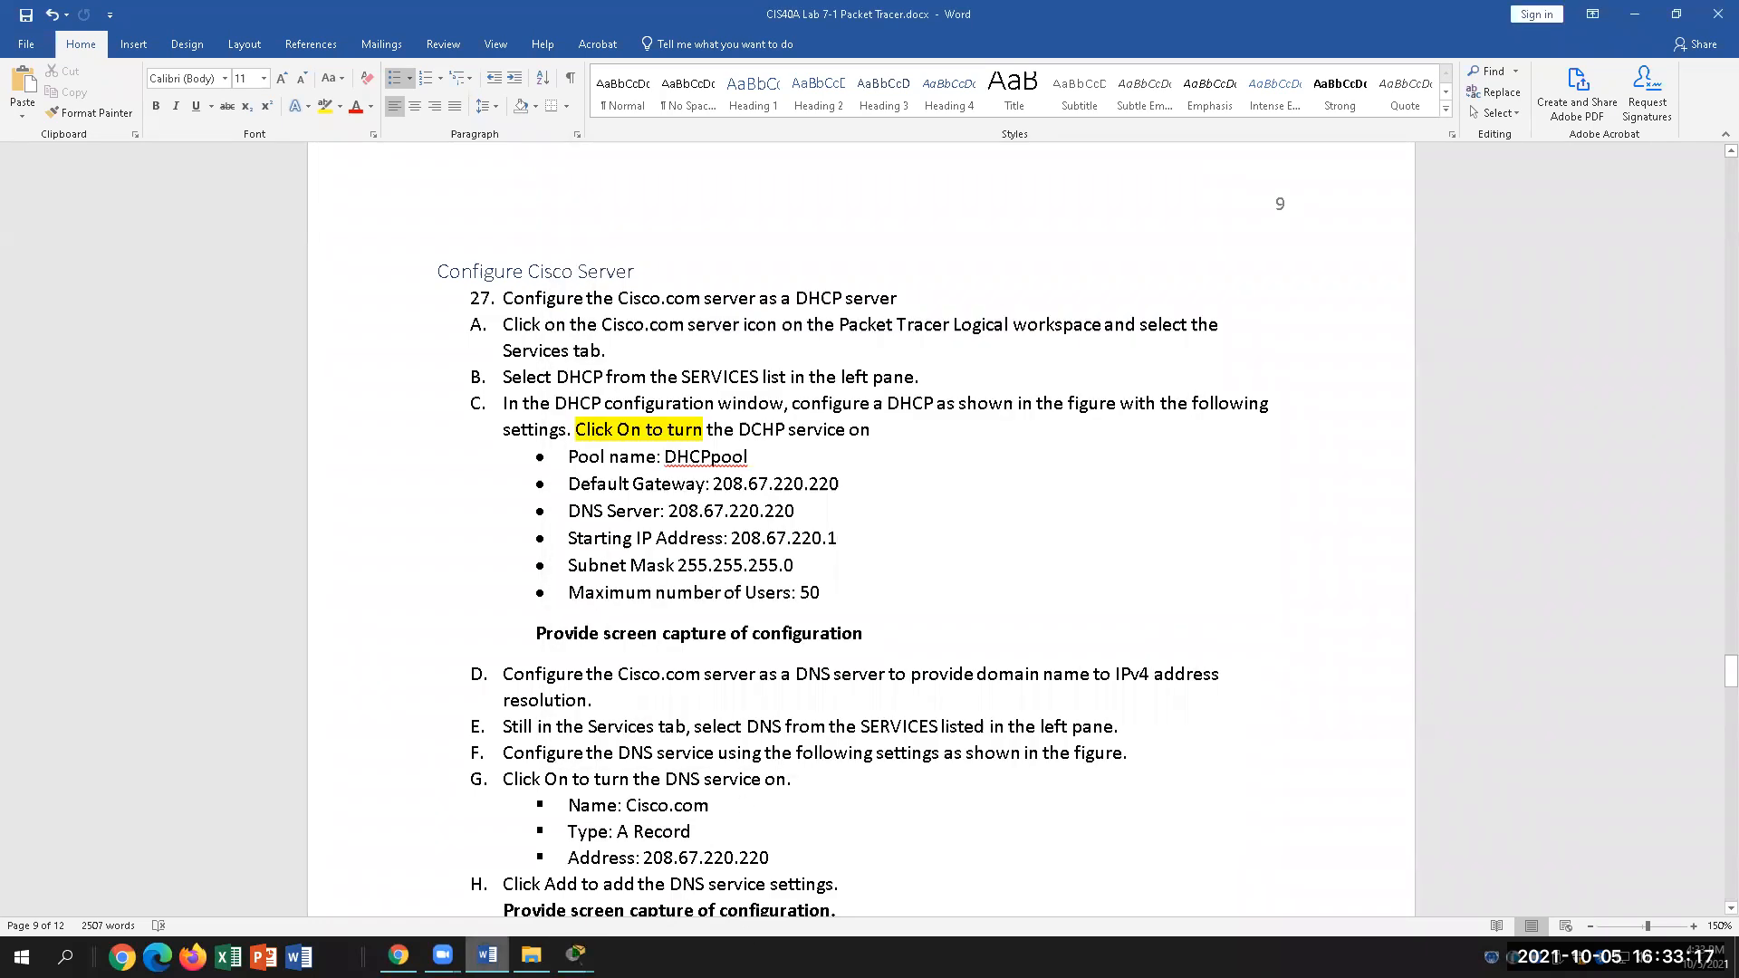
pyautogui.hotkey('alt', 'Tab')
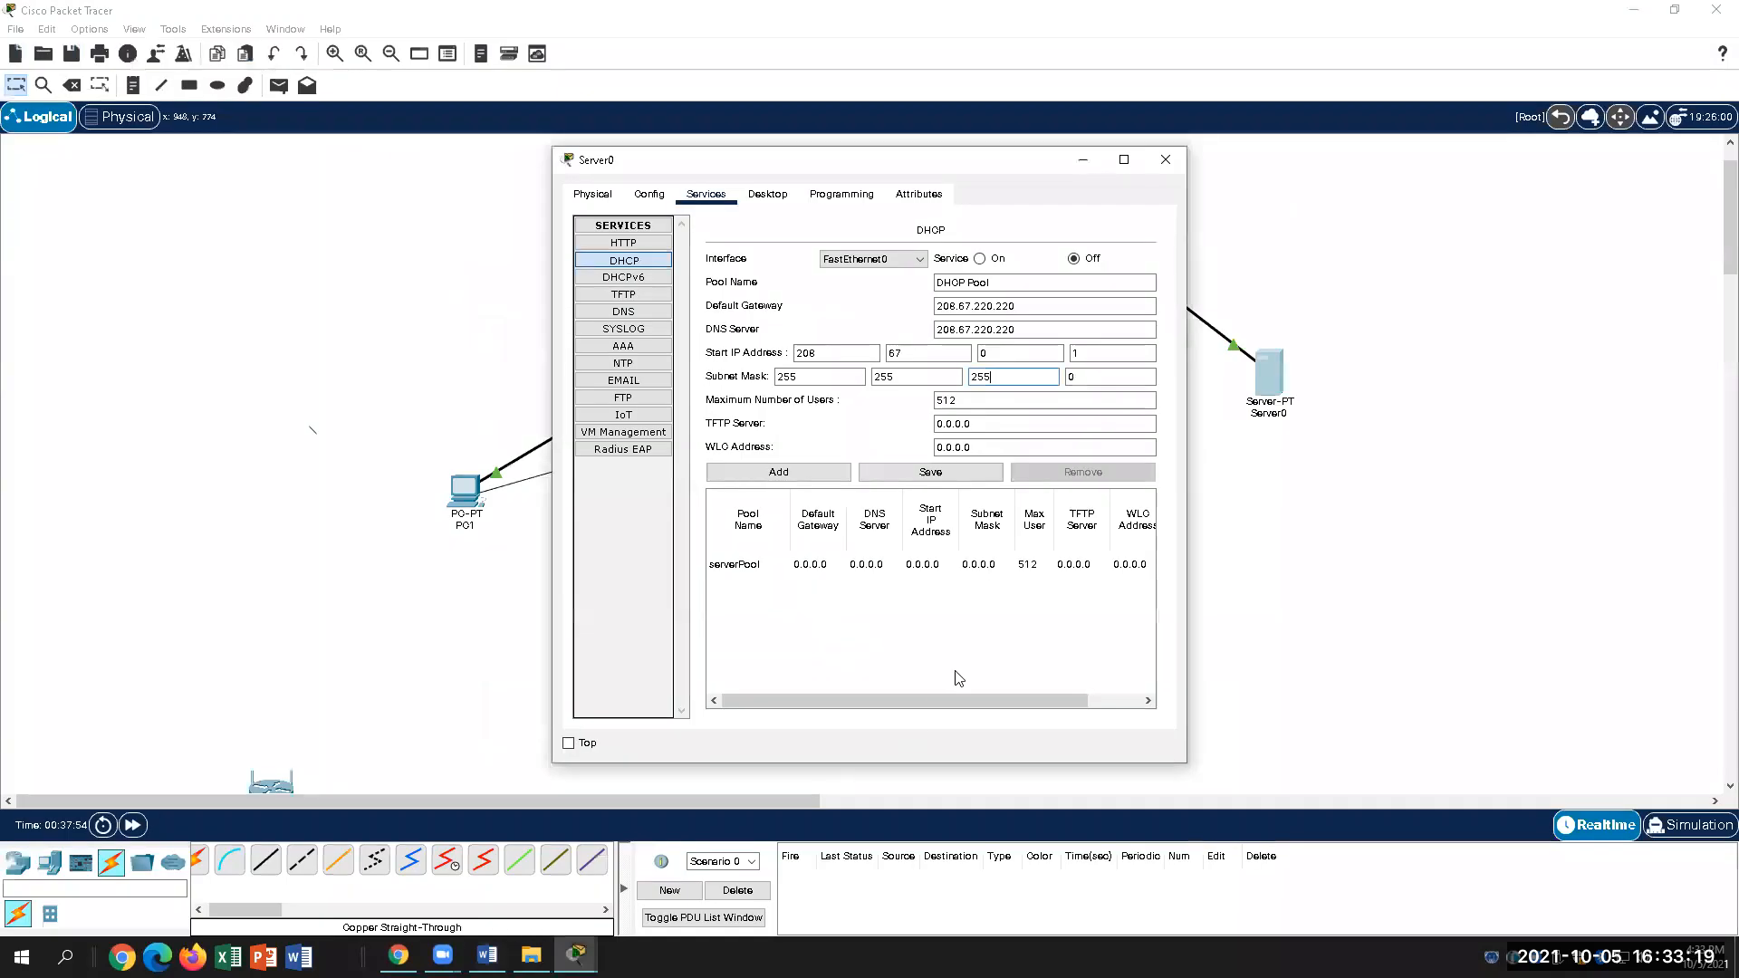
pyautogui.moveTo(979, 406); pyautogui.dragTo(924, 412)
pyautogui.write('50')
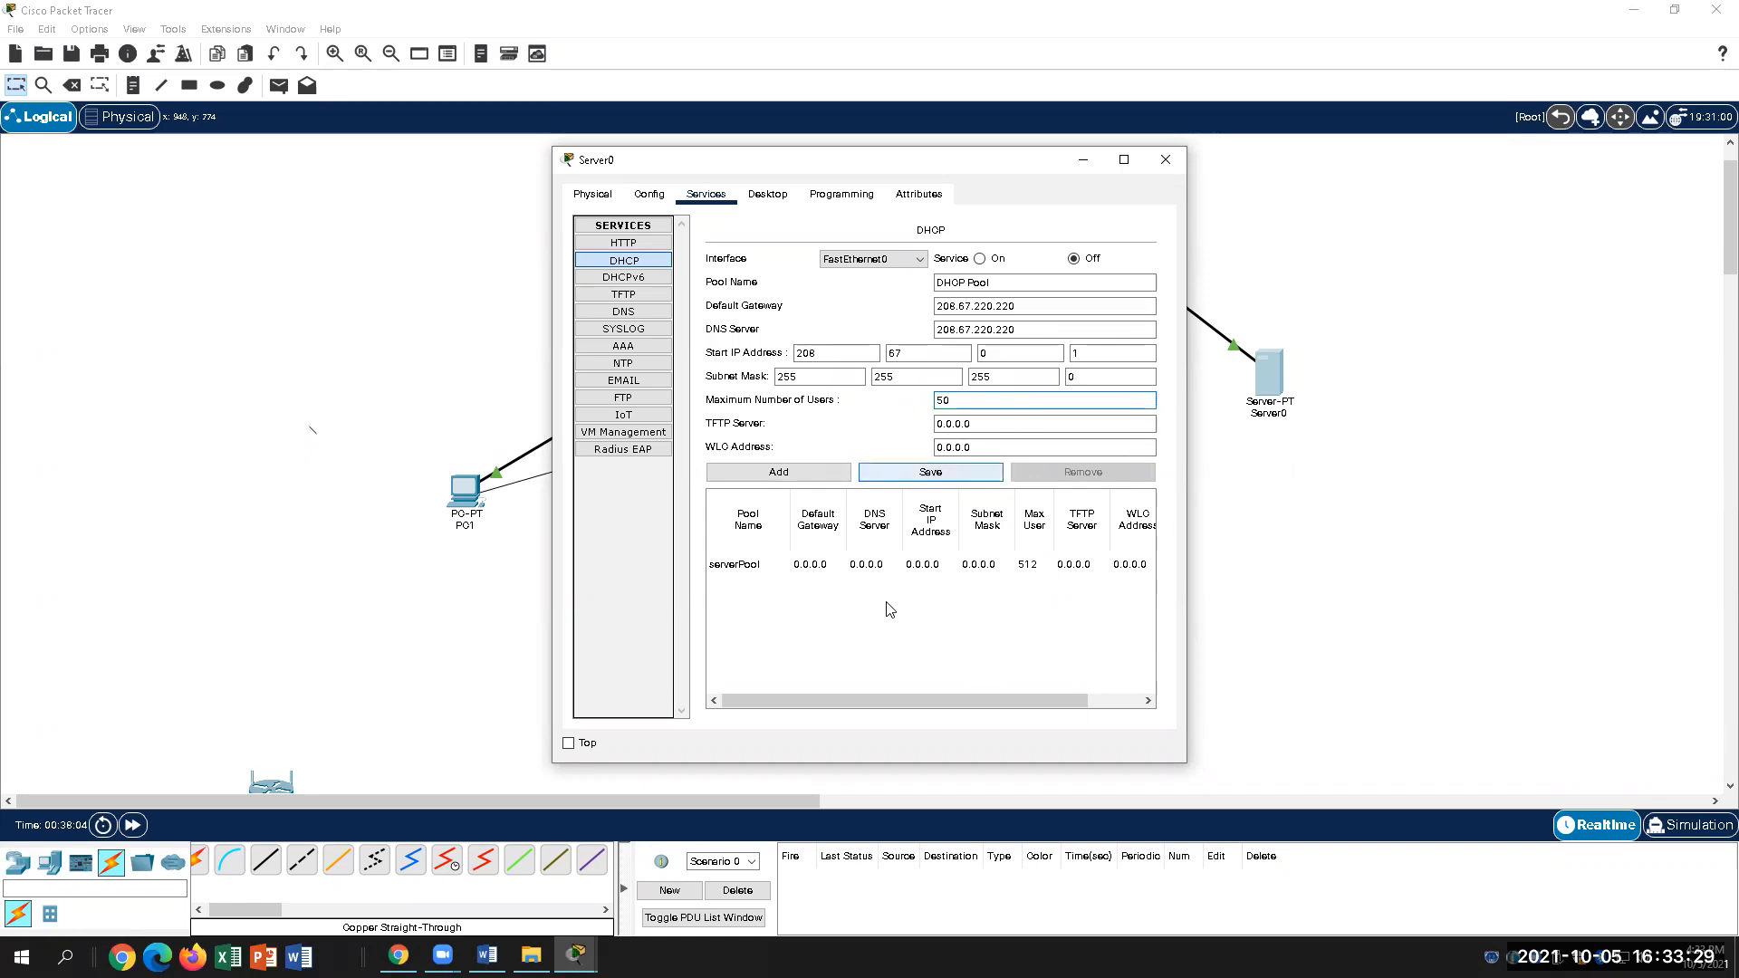
pyautogui.click(487, 956)
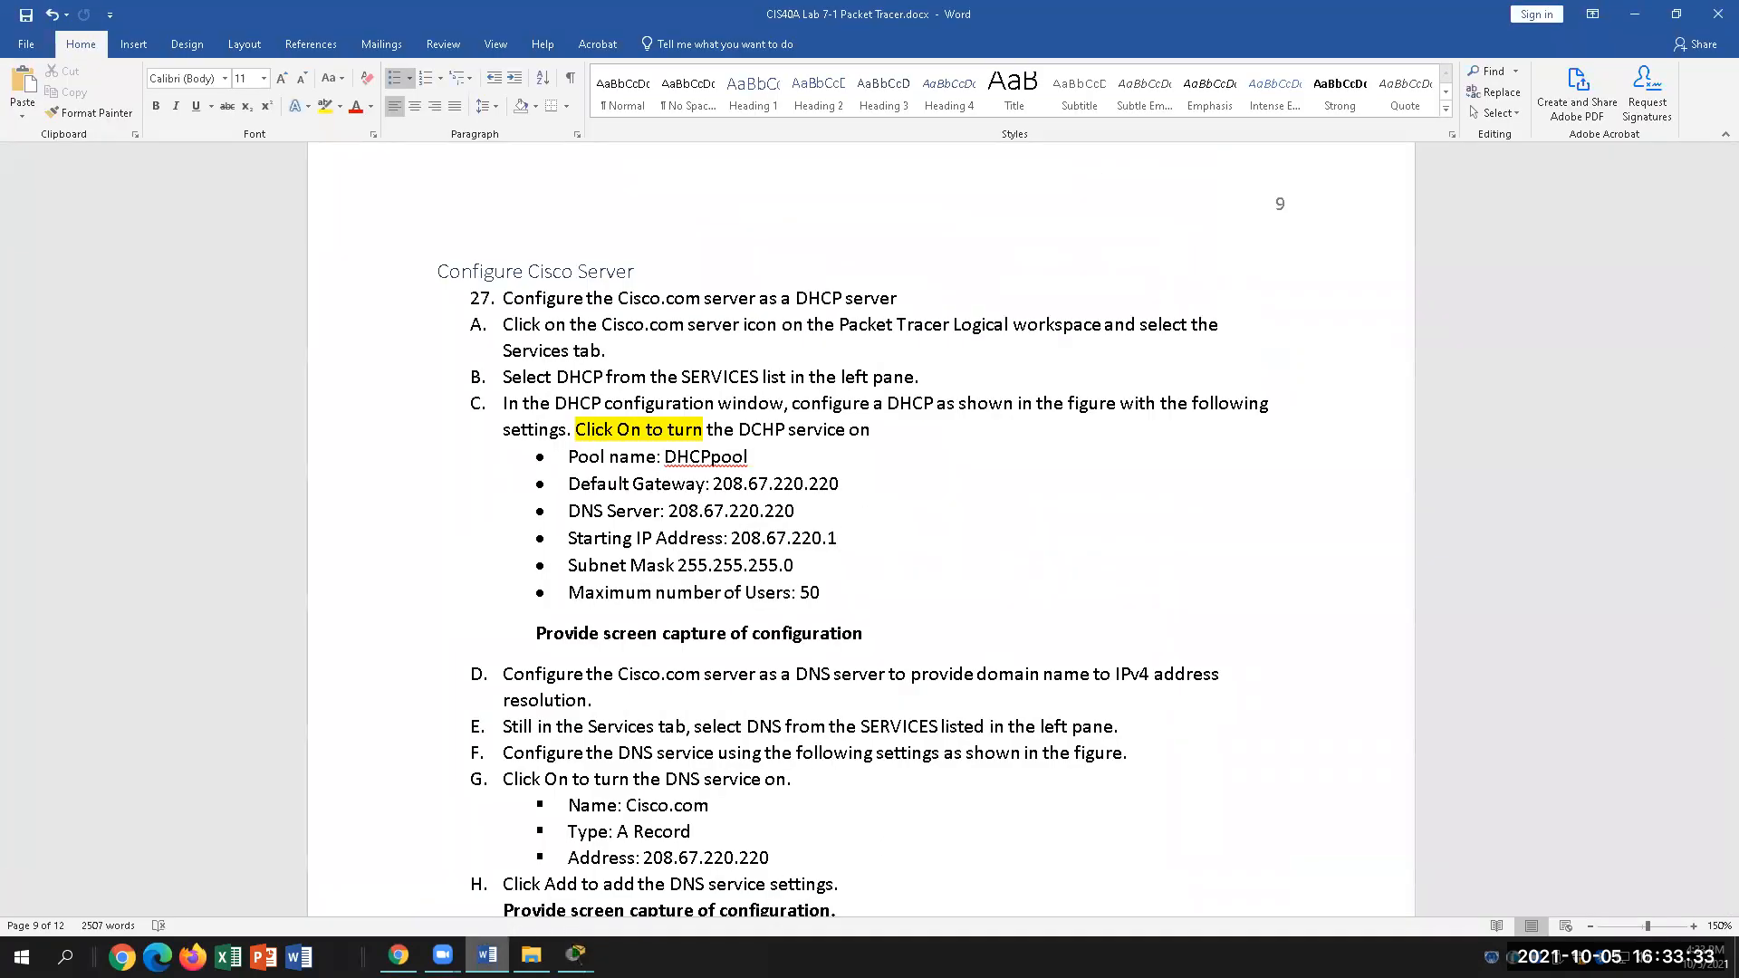
pyautogui.hotkey('alt', 'Tab')
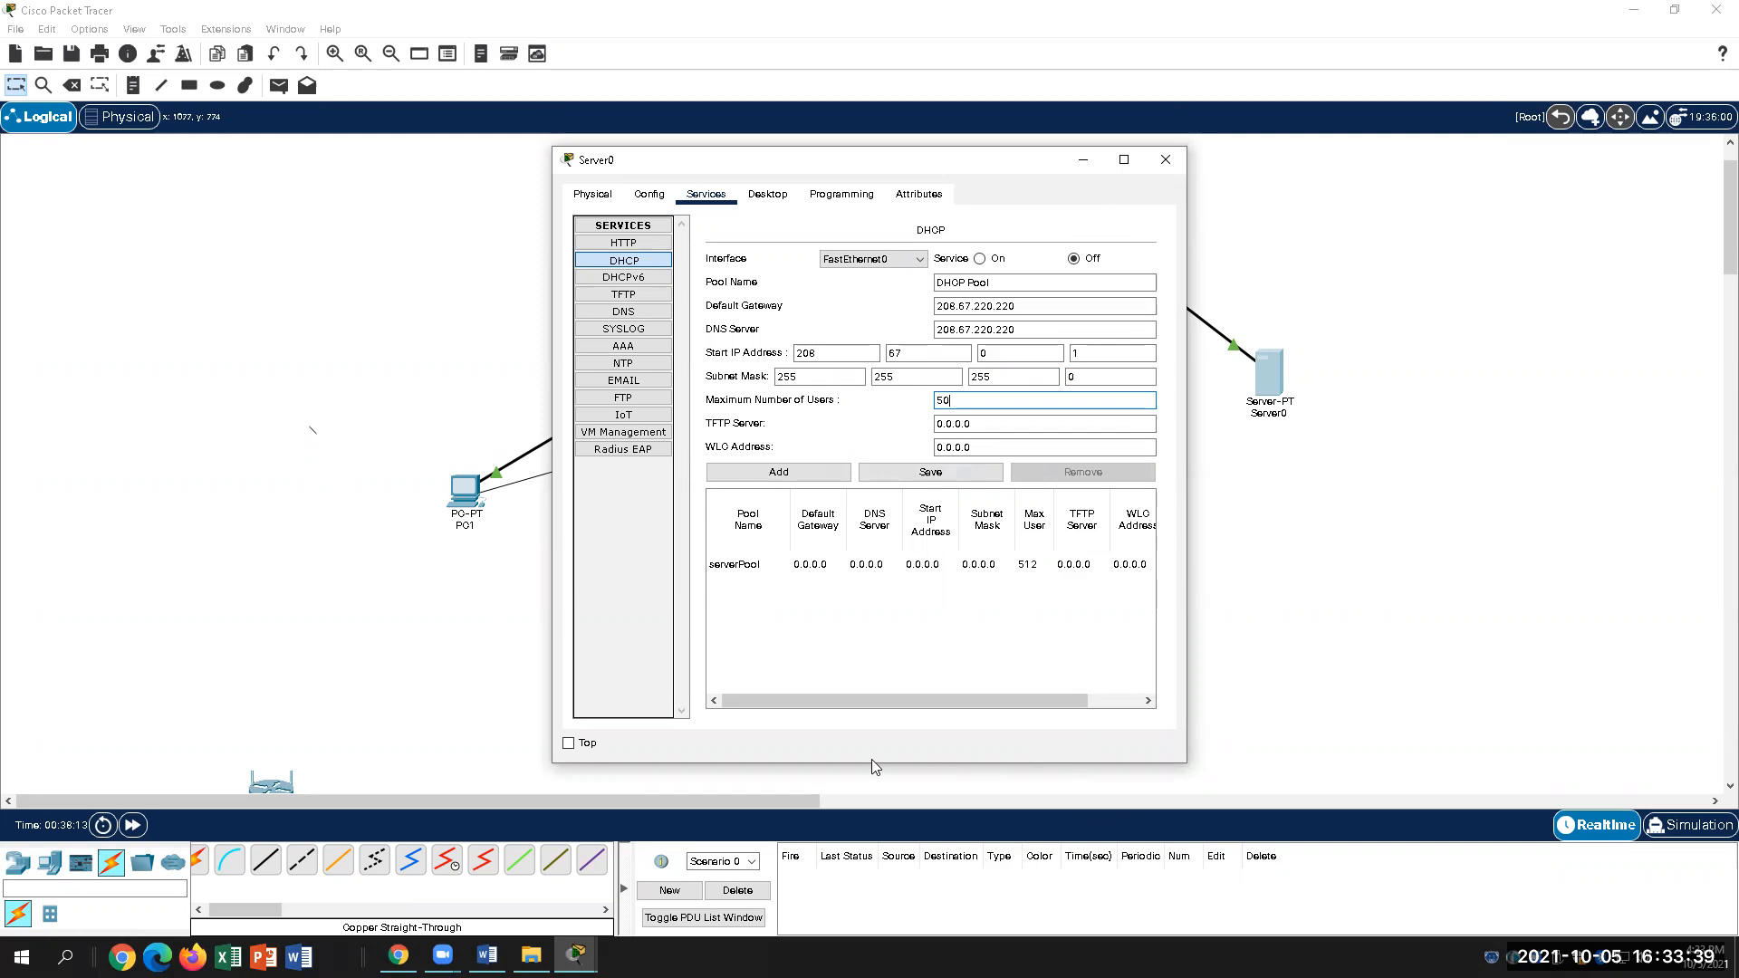
pyautogui.click(488, 956)
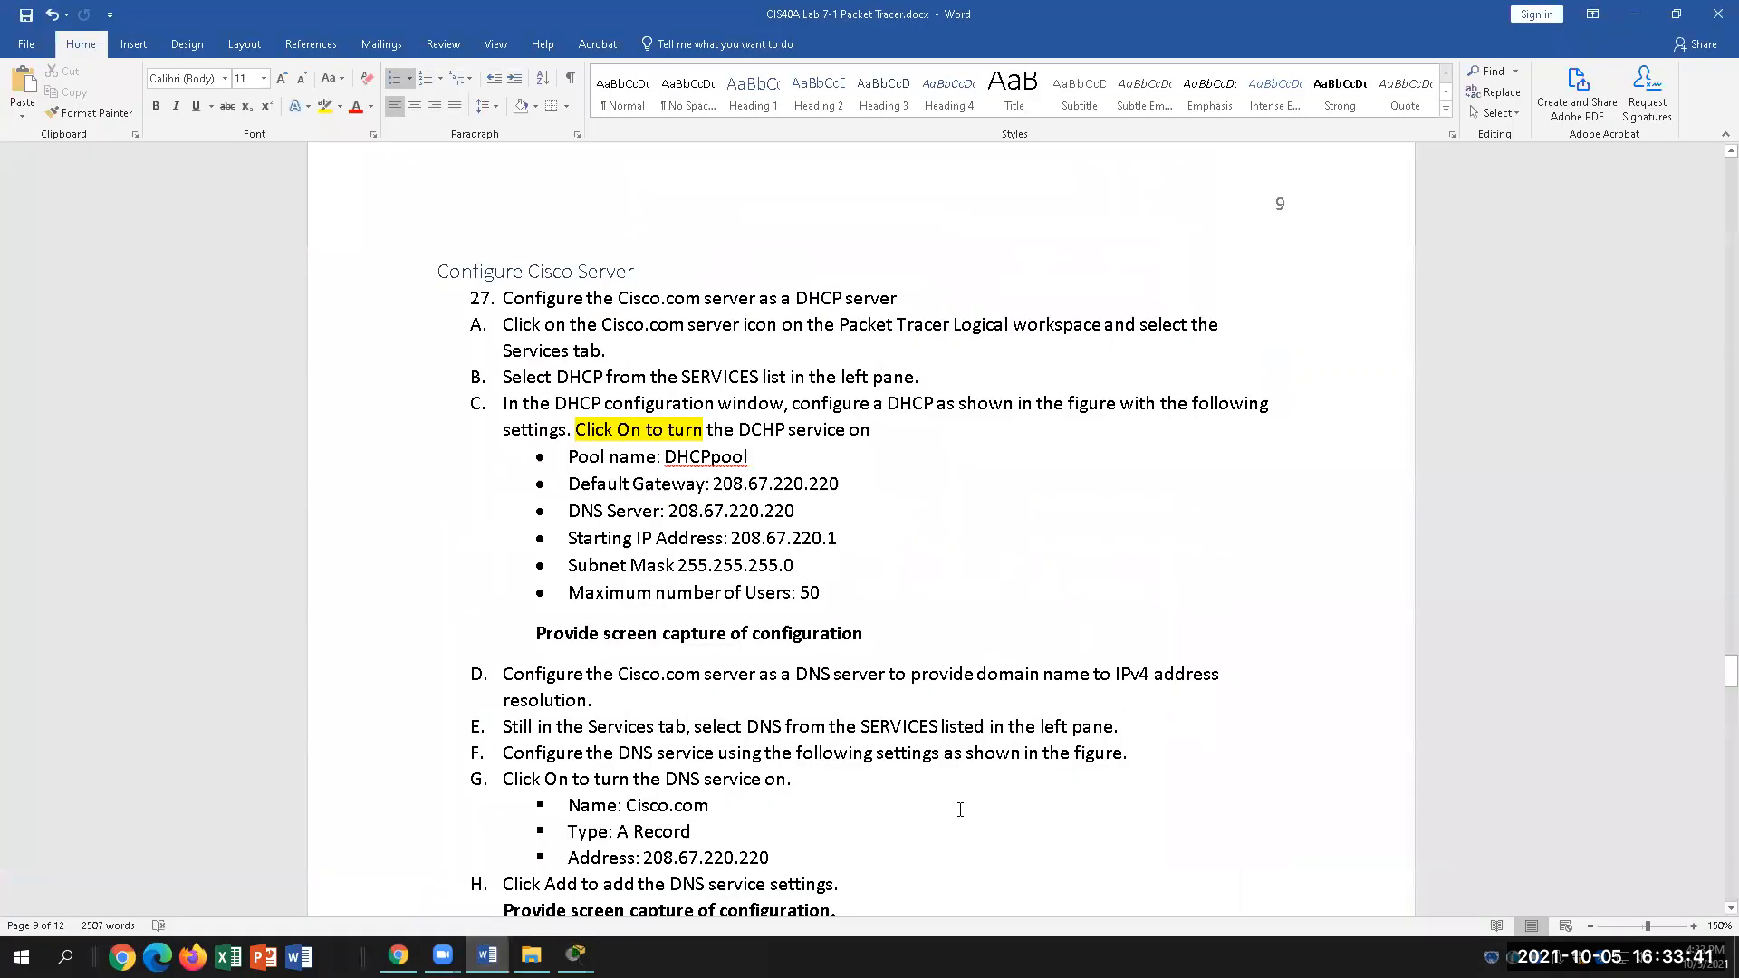
pyautogui.scroll(-3, 958, 809)
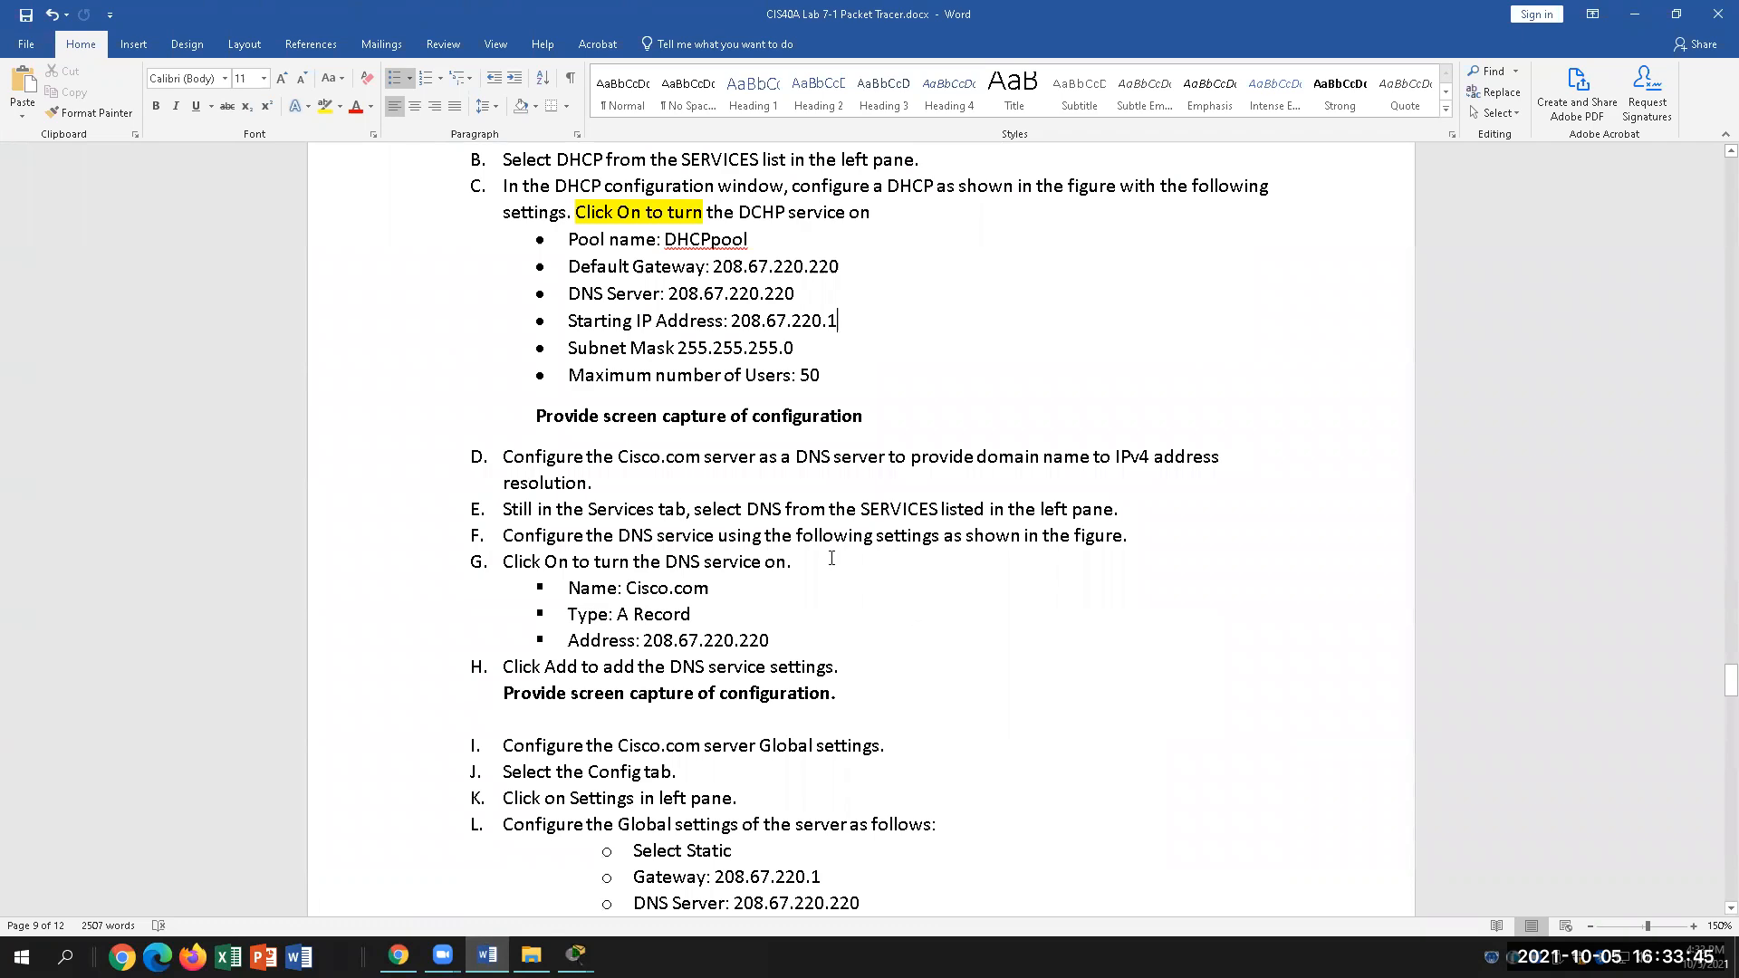
# Step: Open the server's DNS service and switch it On
pyautogui.moveTo(576, 956)
pyautogui.click(719, 876)
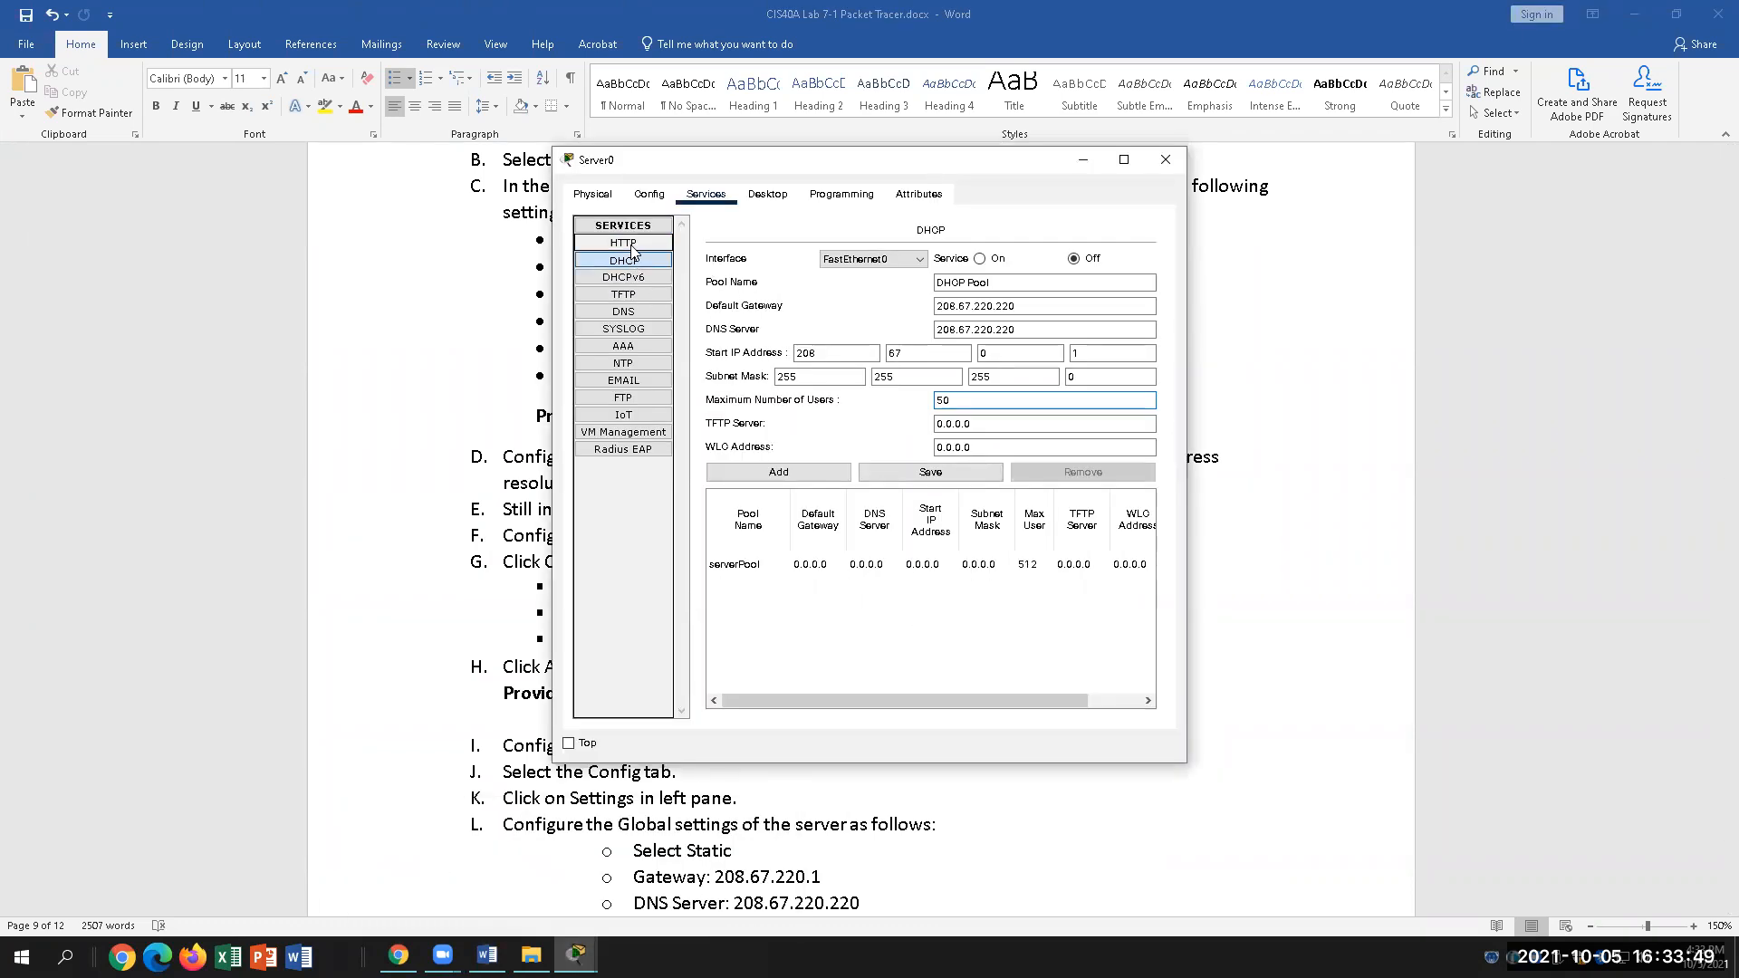
pyautogui.click(645, 313)
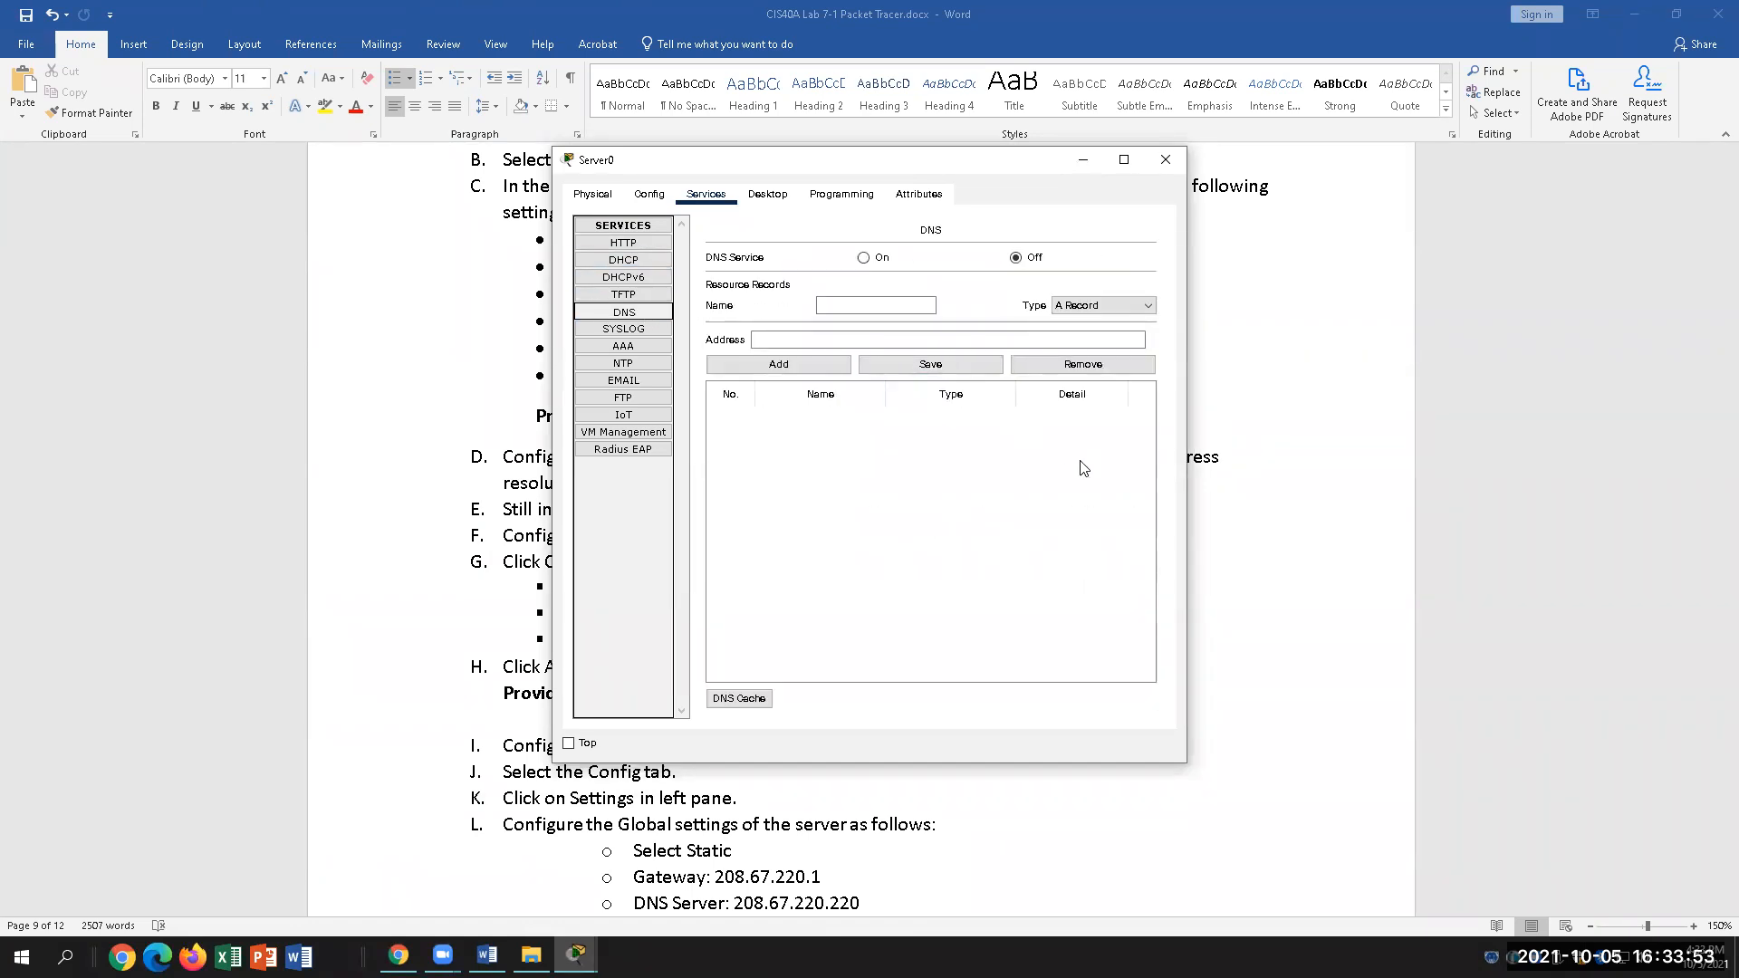
pyautogui.click(864, 257)
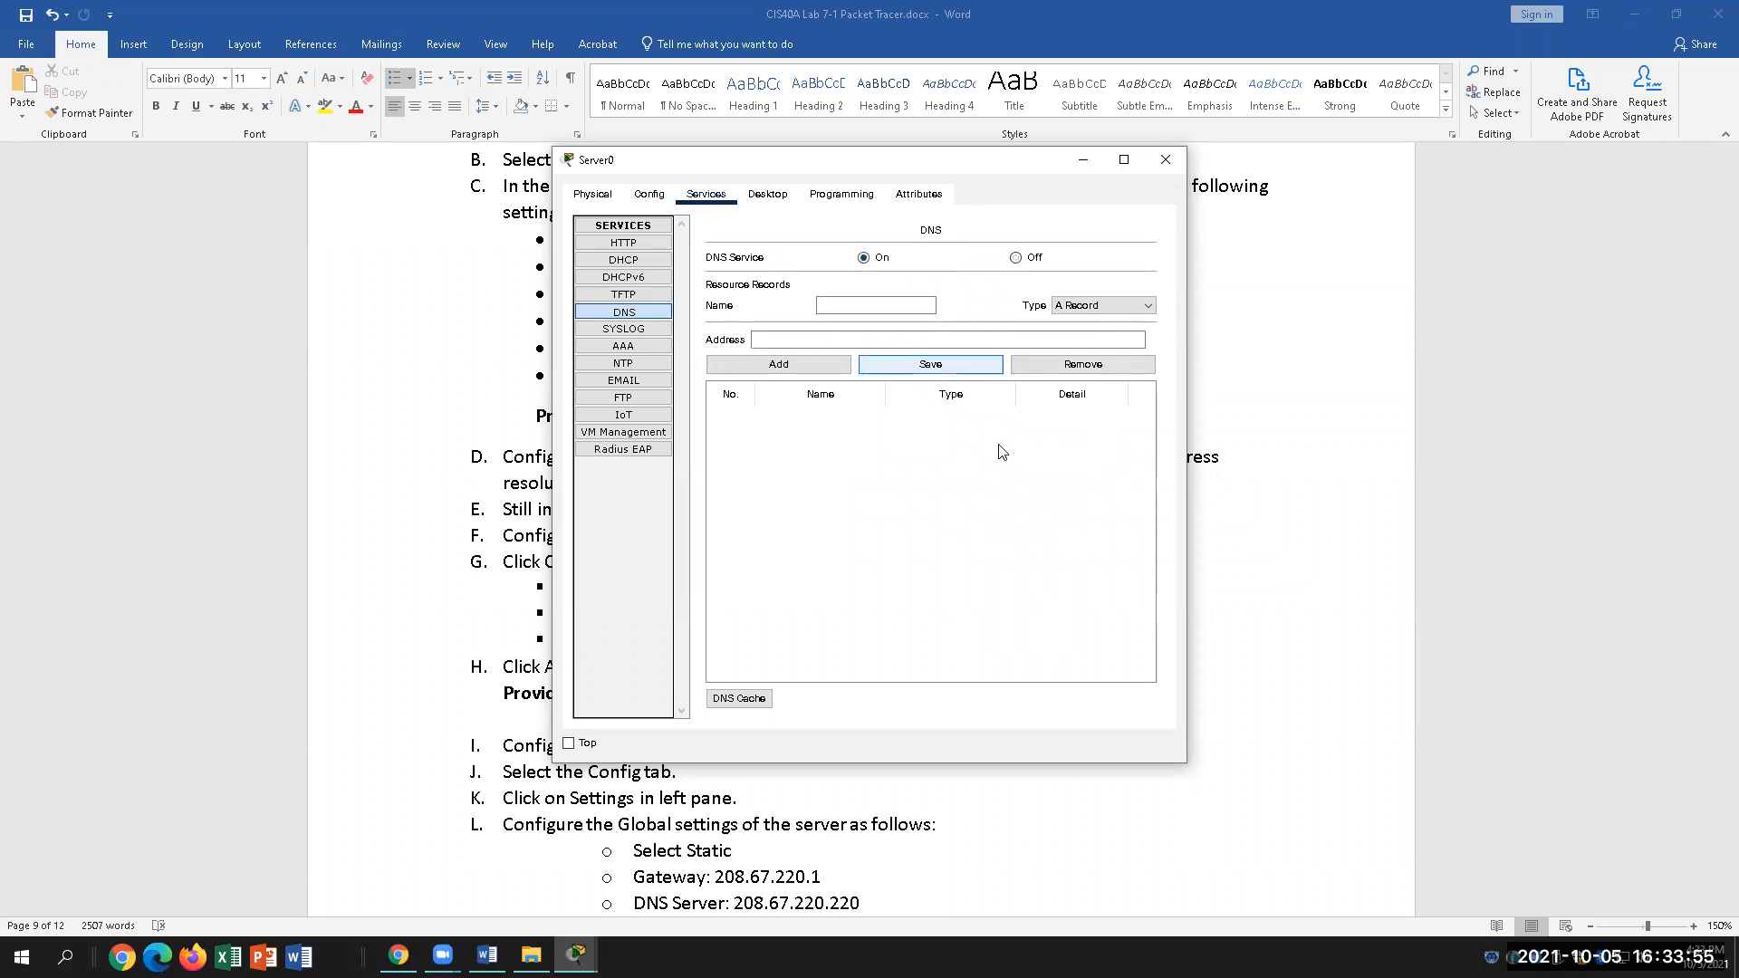
pyautogui.click(487, 955)
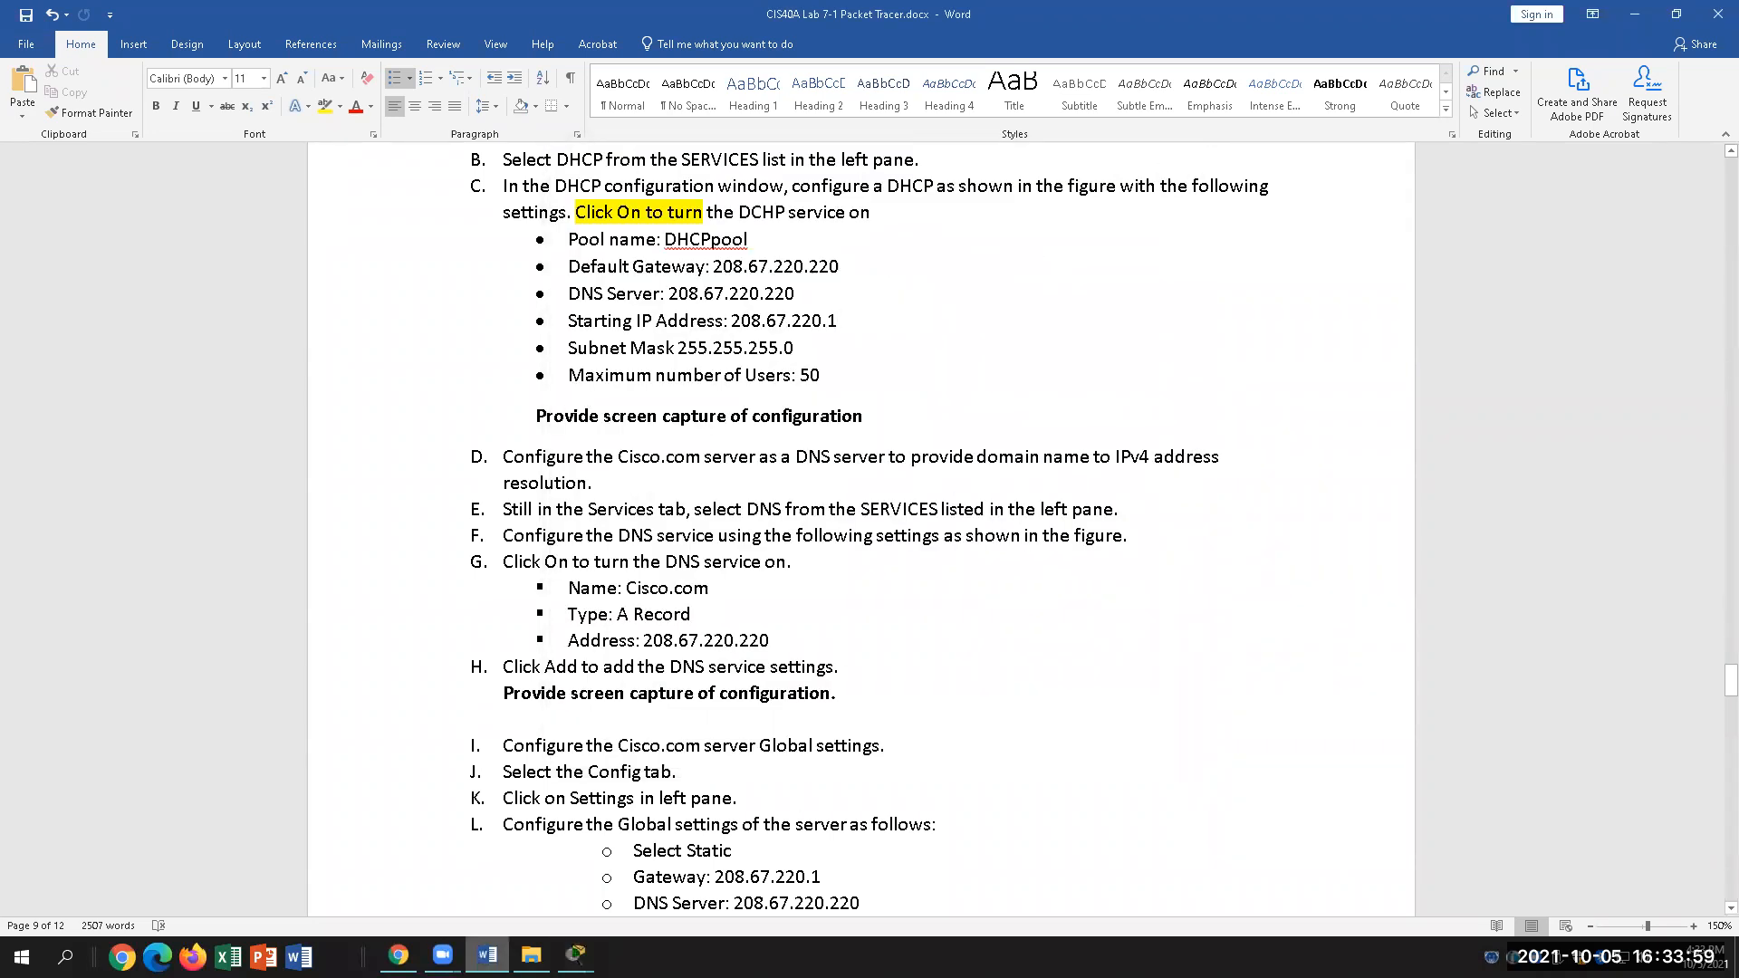
pyautogui.hotkey('alt', 'Tab')
# Step: Enter cisco.com as the DNS record name, keeping type A Record
pyautogui.click(850, 304)
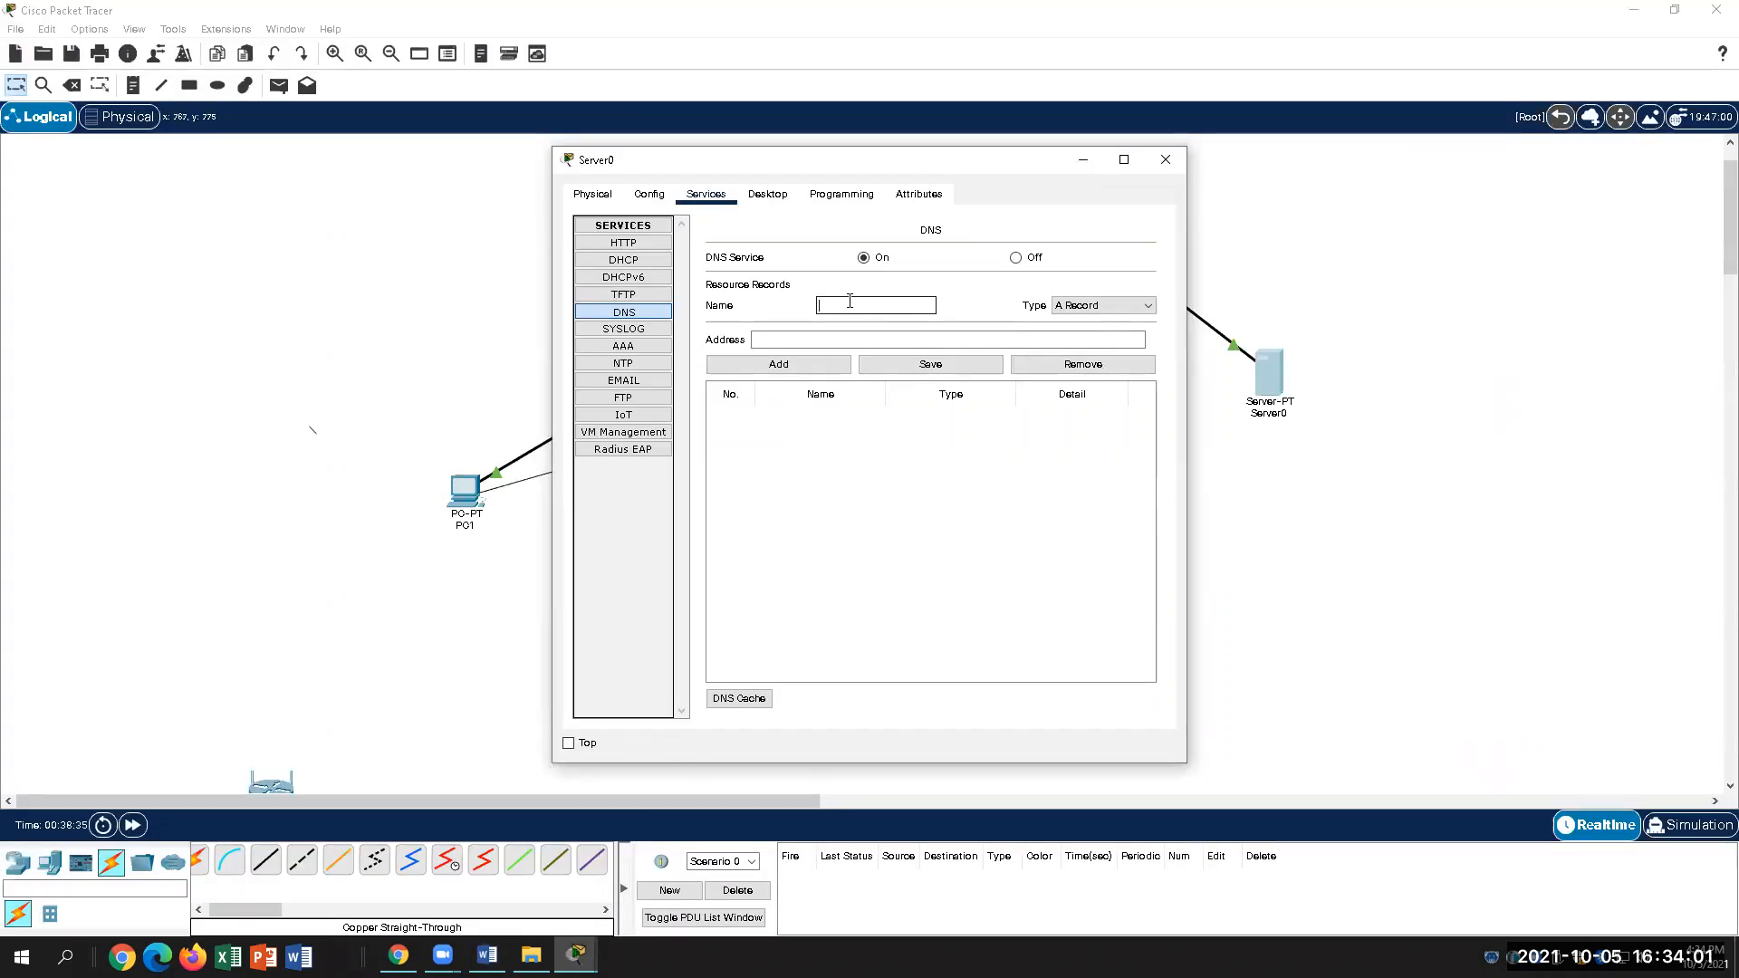
pyautogui.write('cisco.com')
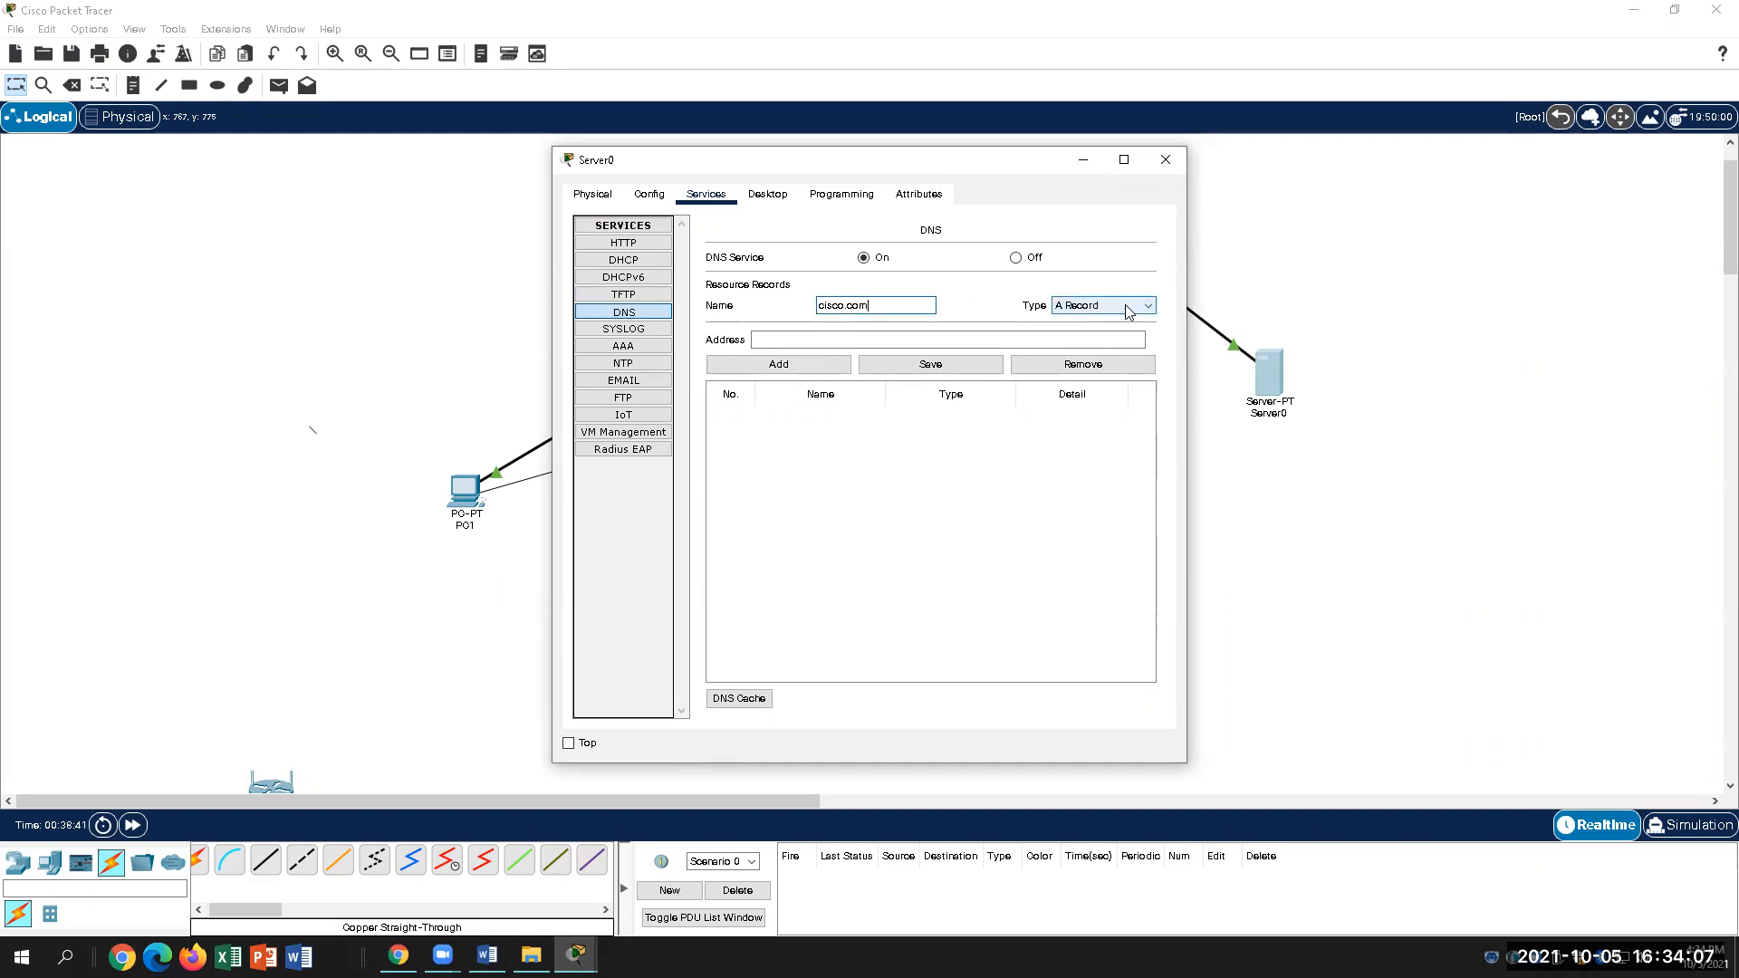
pyautogui.click(488, 956)
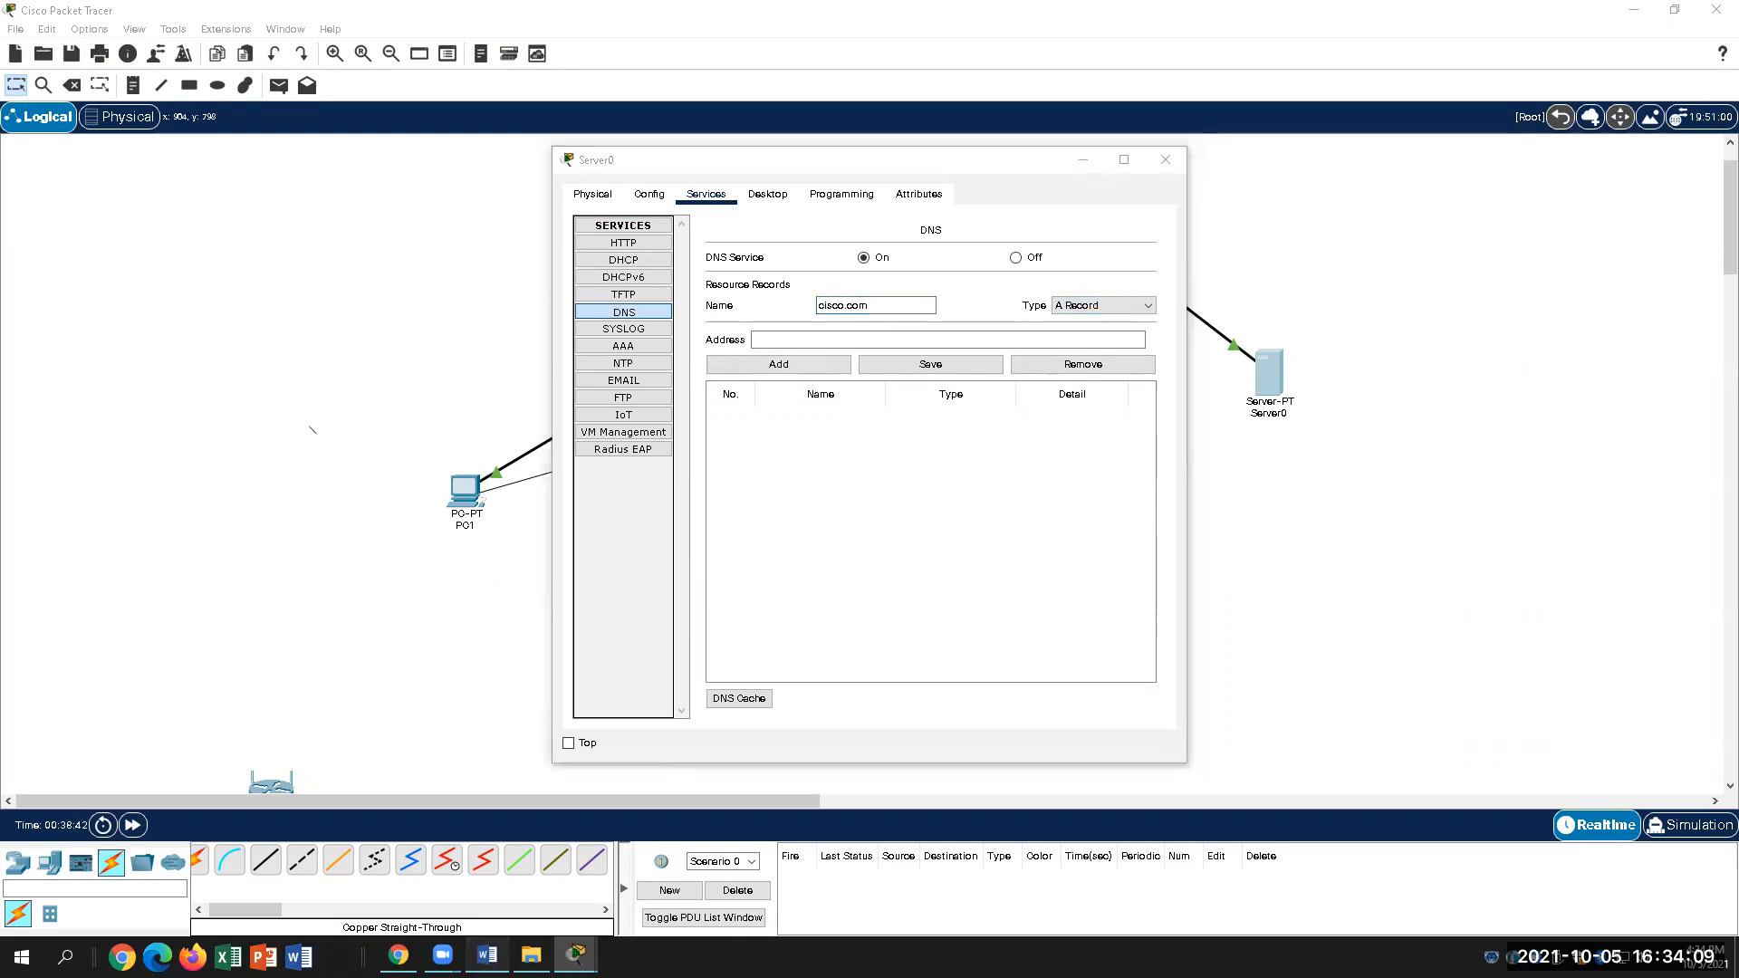
pyautogui.hotkey('alt', 'Tab')
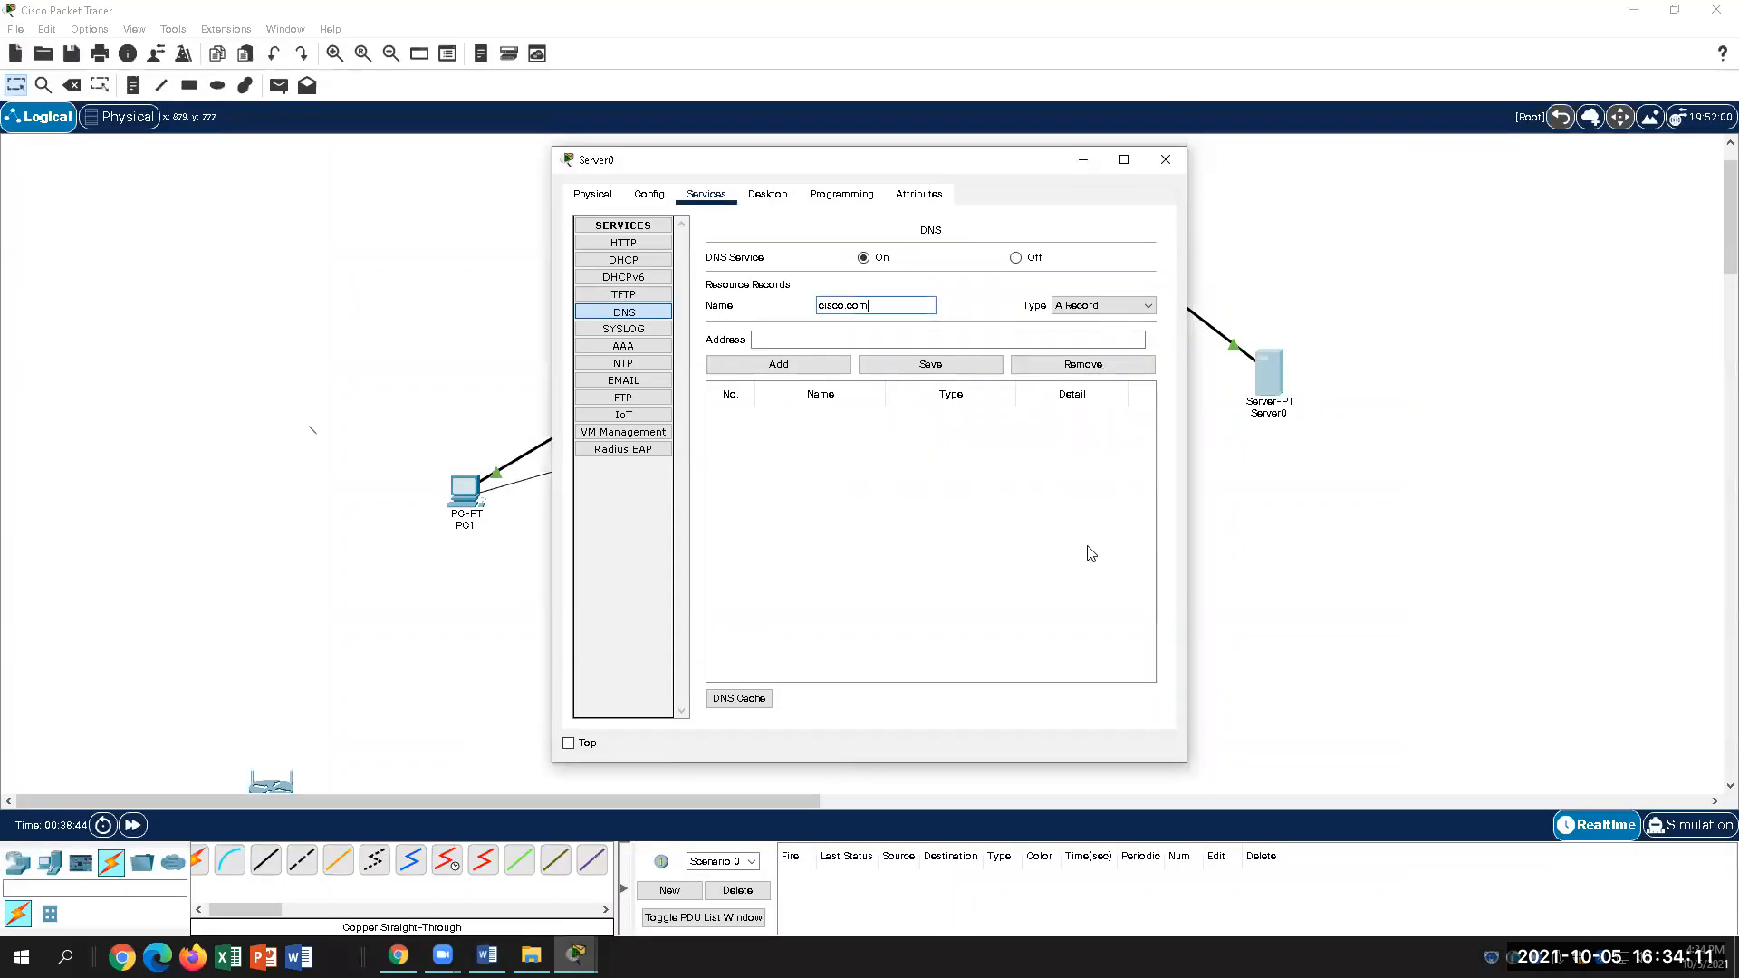
pyautogui.click(1086, 308)
pyautogui.click(1087, 319)
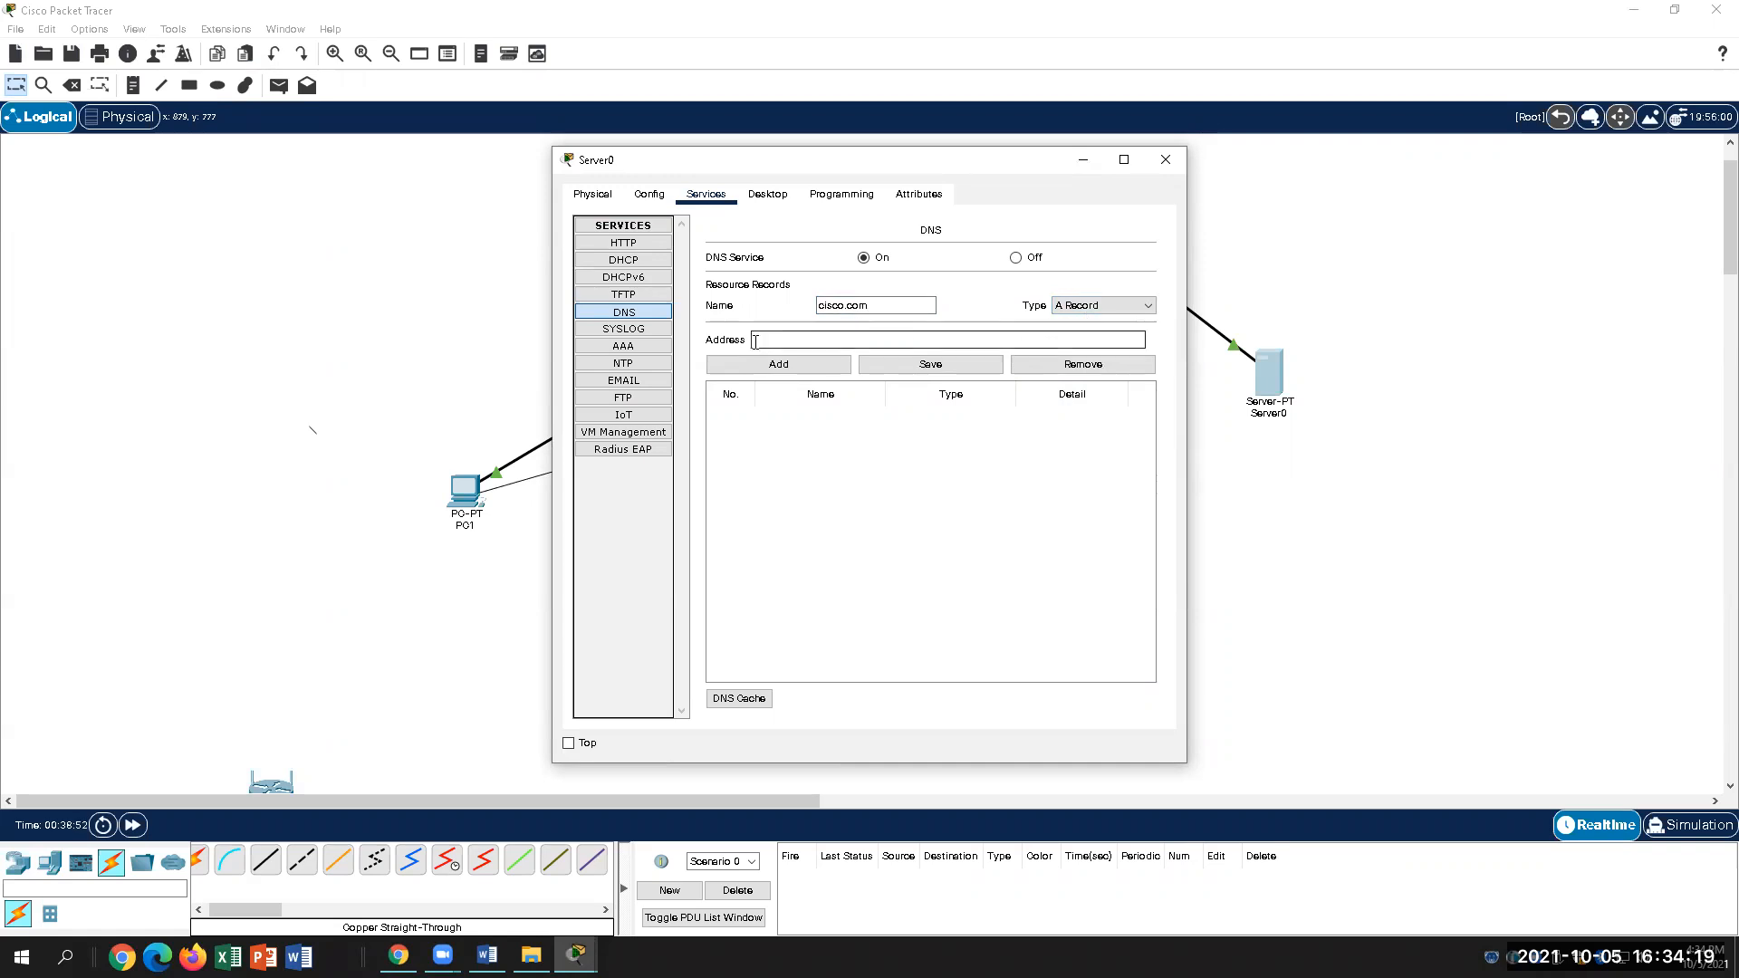
pyautogui.click(486, 955)
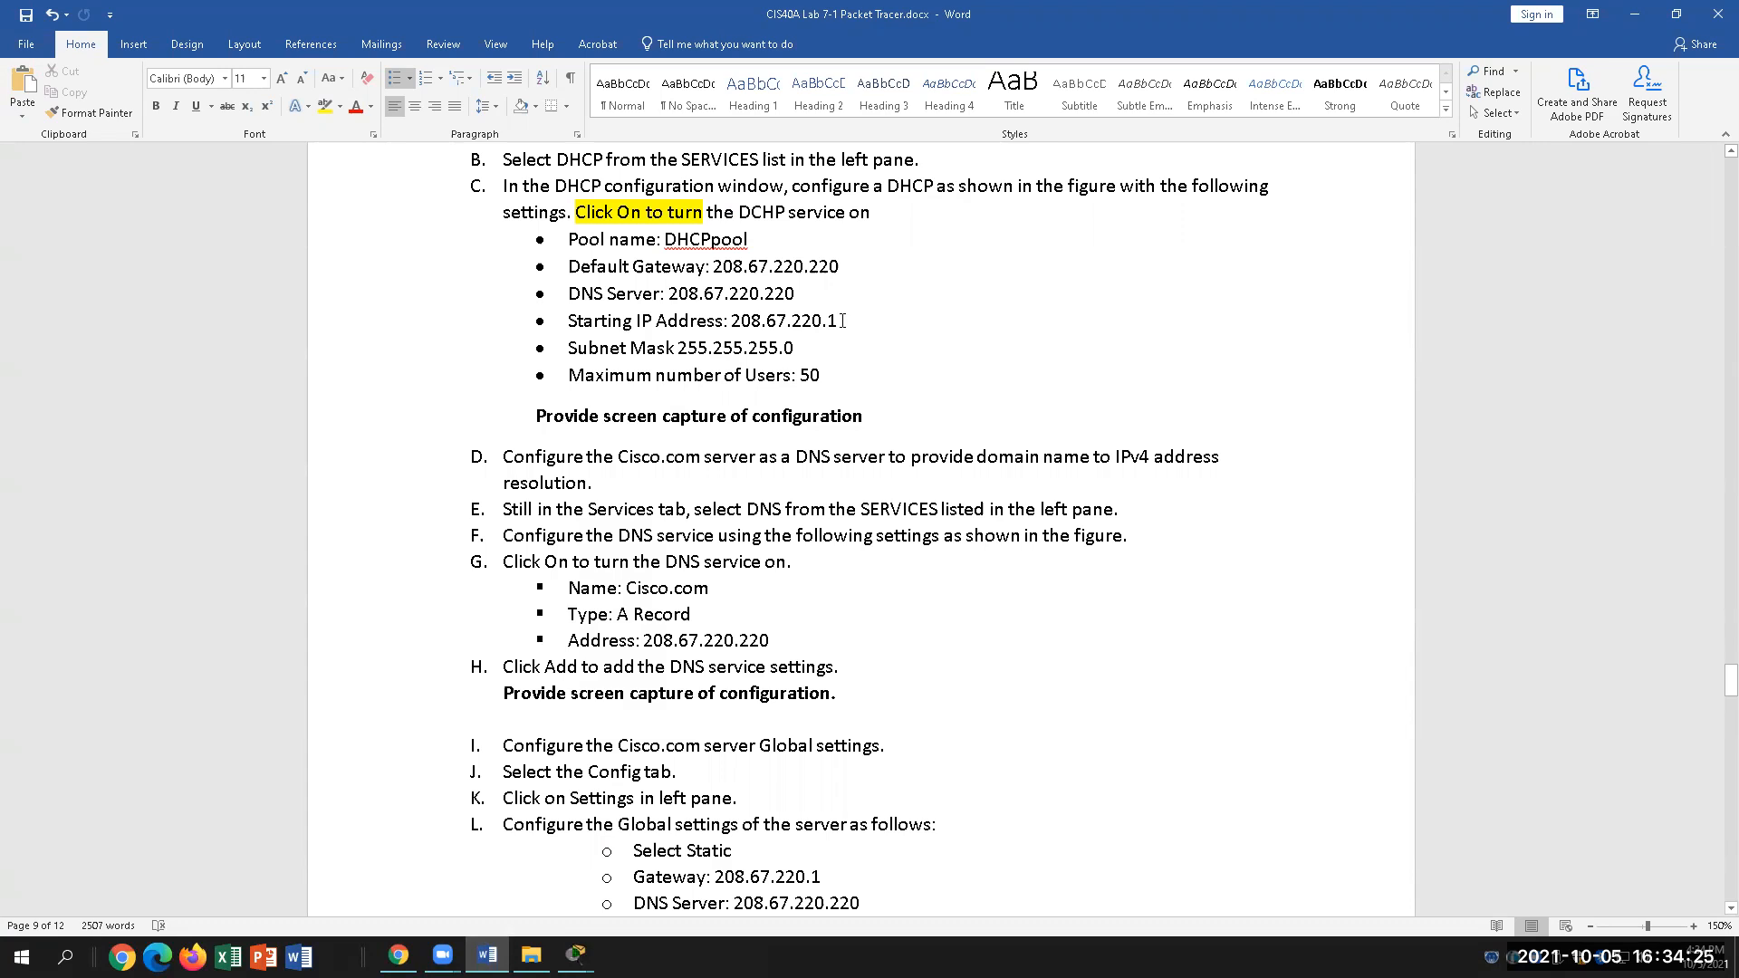
# Step: Add cisco.com as an A Record at 208.67.220.220 to the server's DNS table
pyautogui.doubleClick(757, 323)
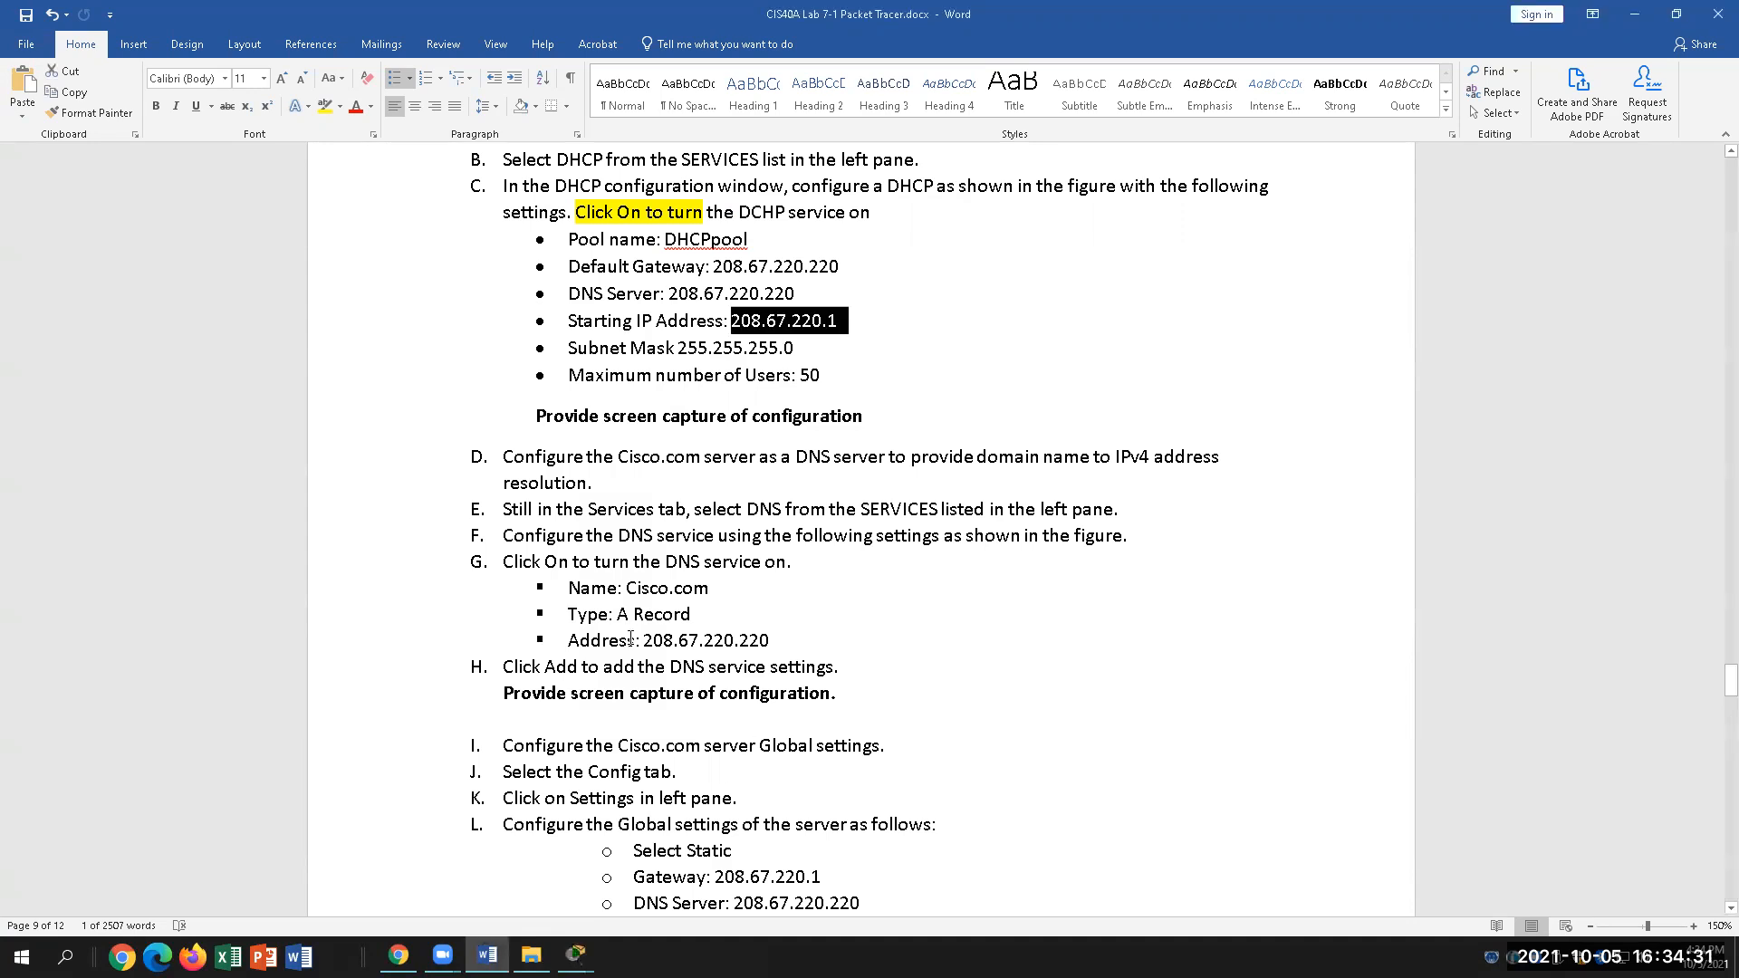
pyautogui.moveTo(645, 640); pyautogui.dragTo(781, 640)
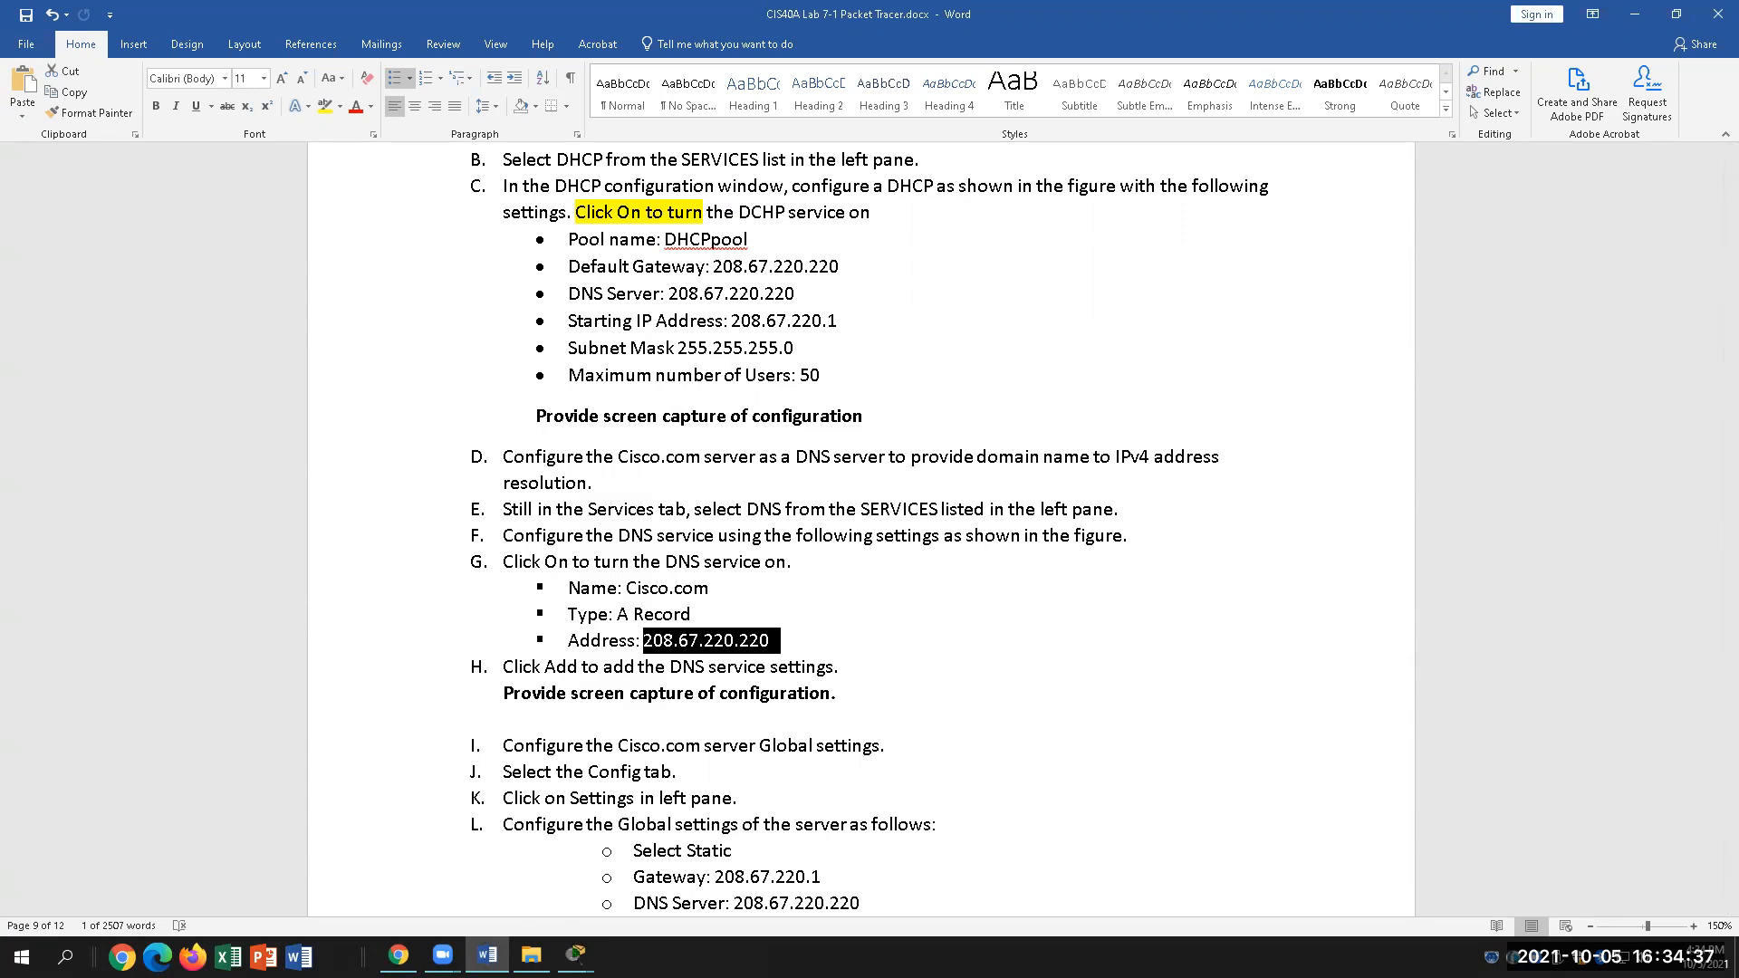
pyautogui.moveTo(577, 956)
pyautogui.click(779, 865)
pyautogui.click(899, 338)
pyautogui.write('208.67.')
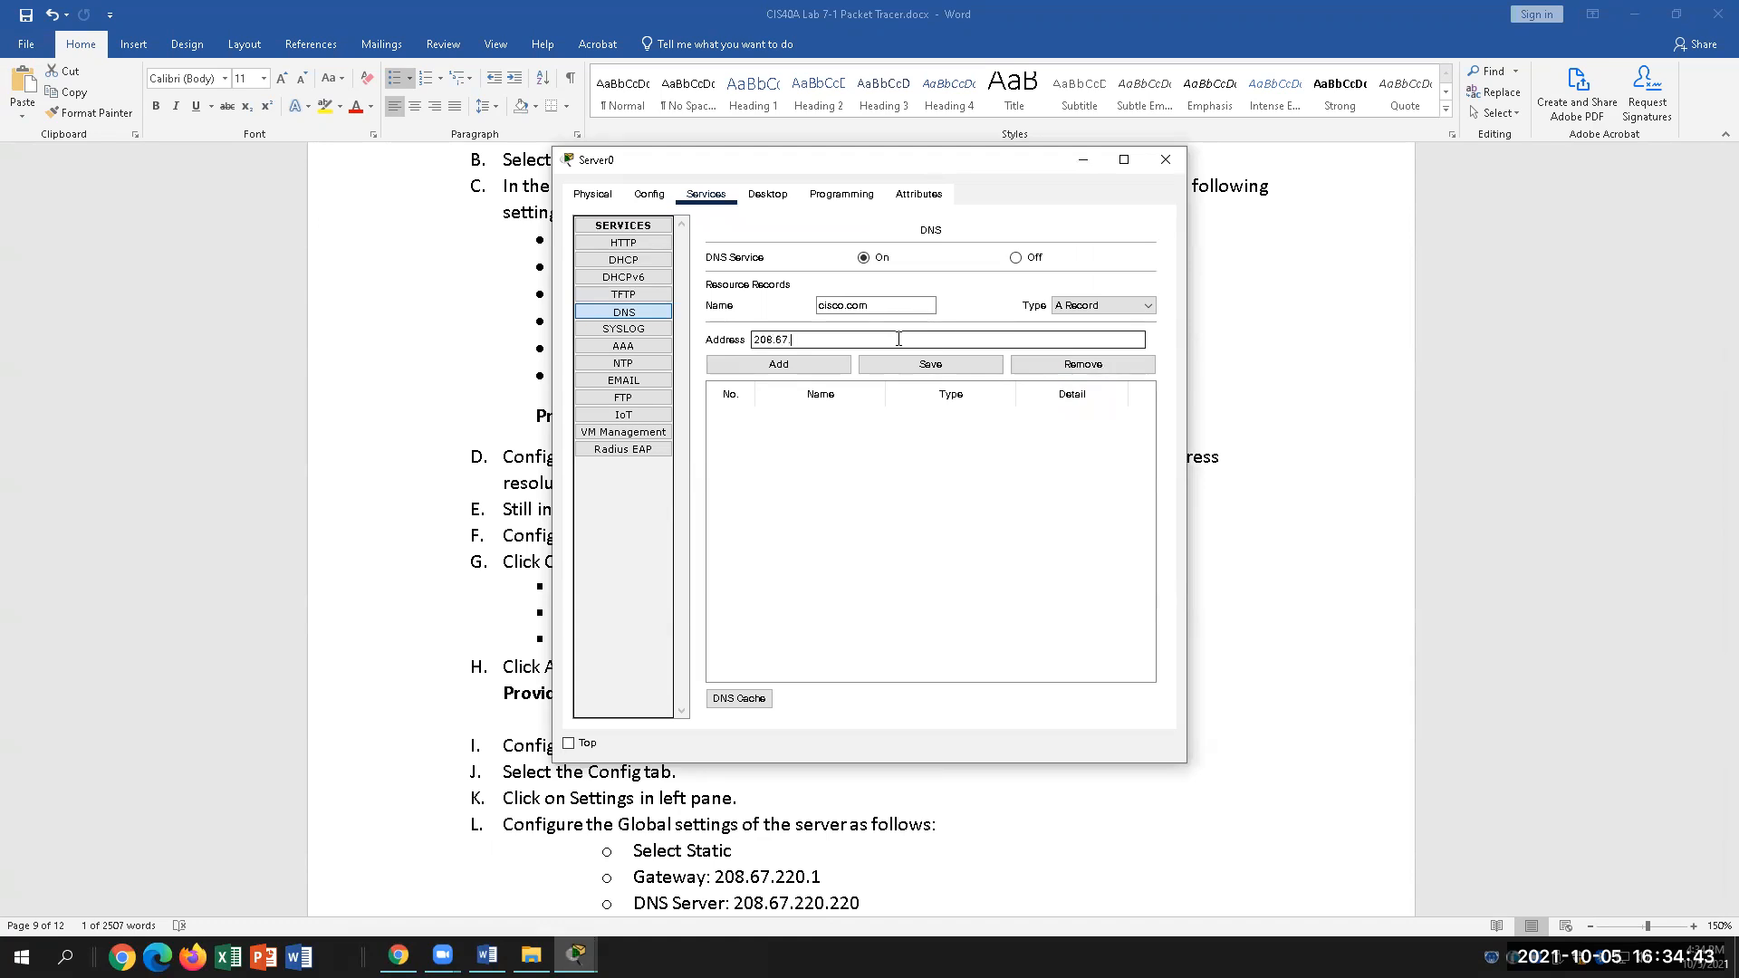
pyautogui.write('220.220')
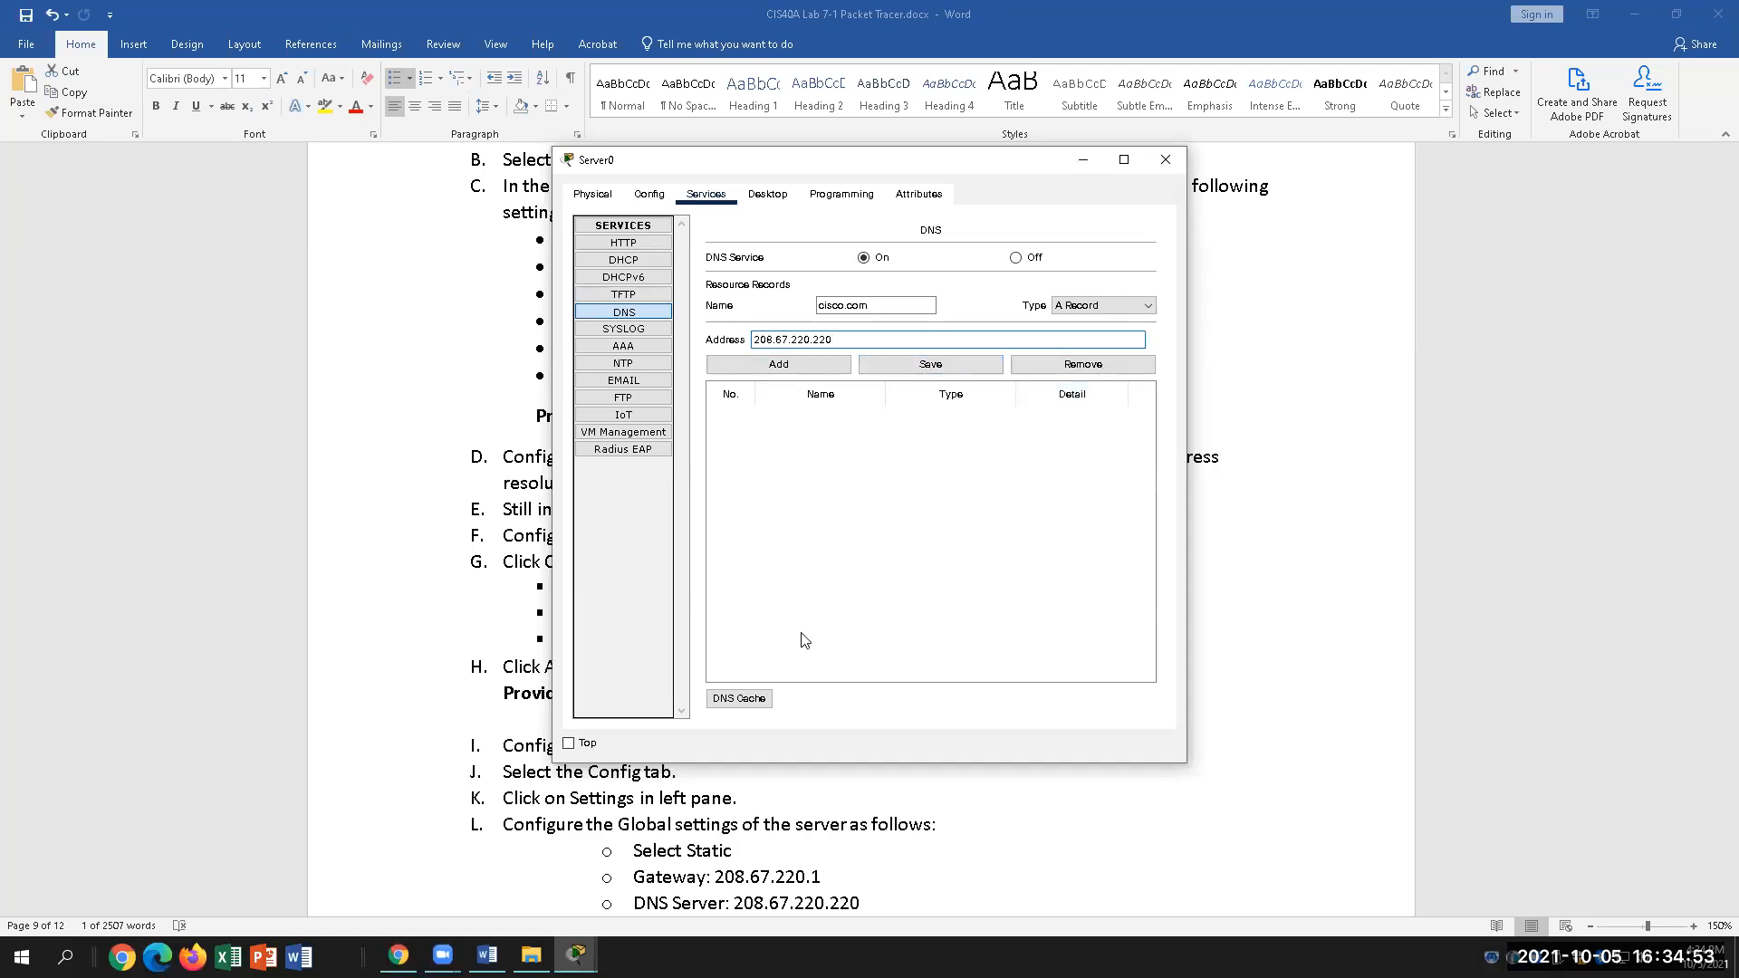
pyautogui.click(486, 956)
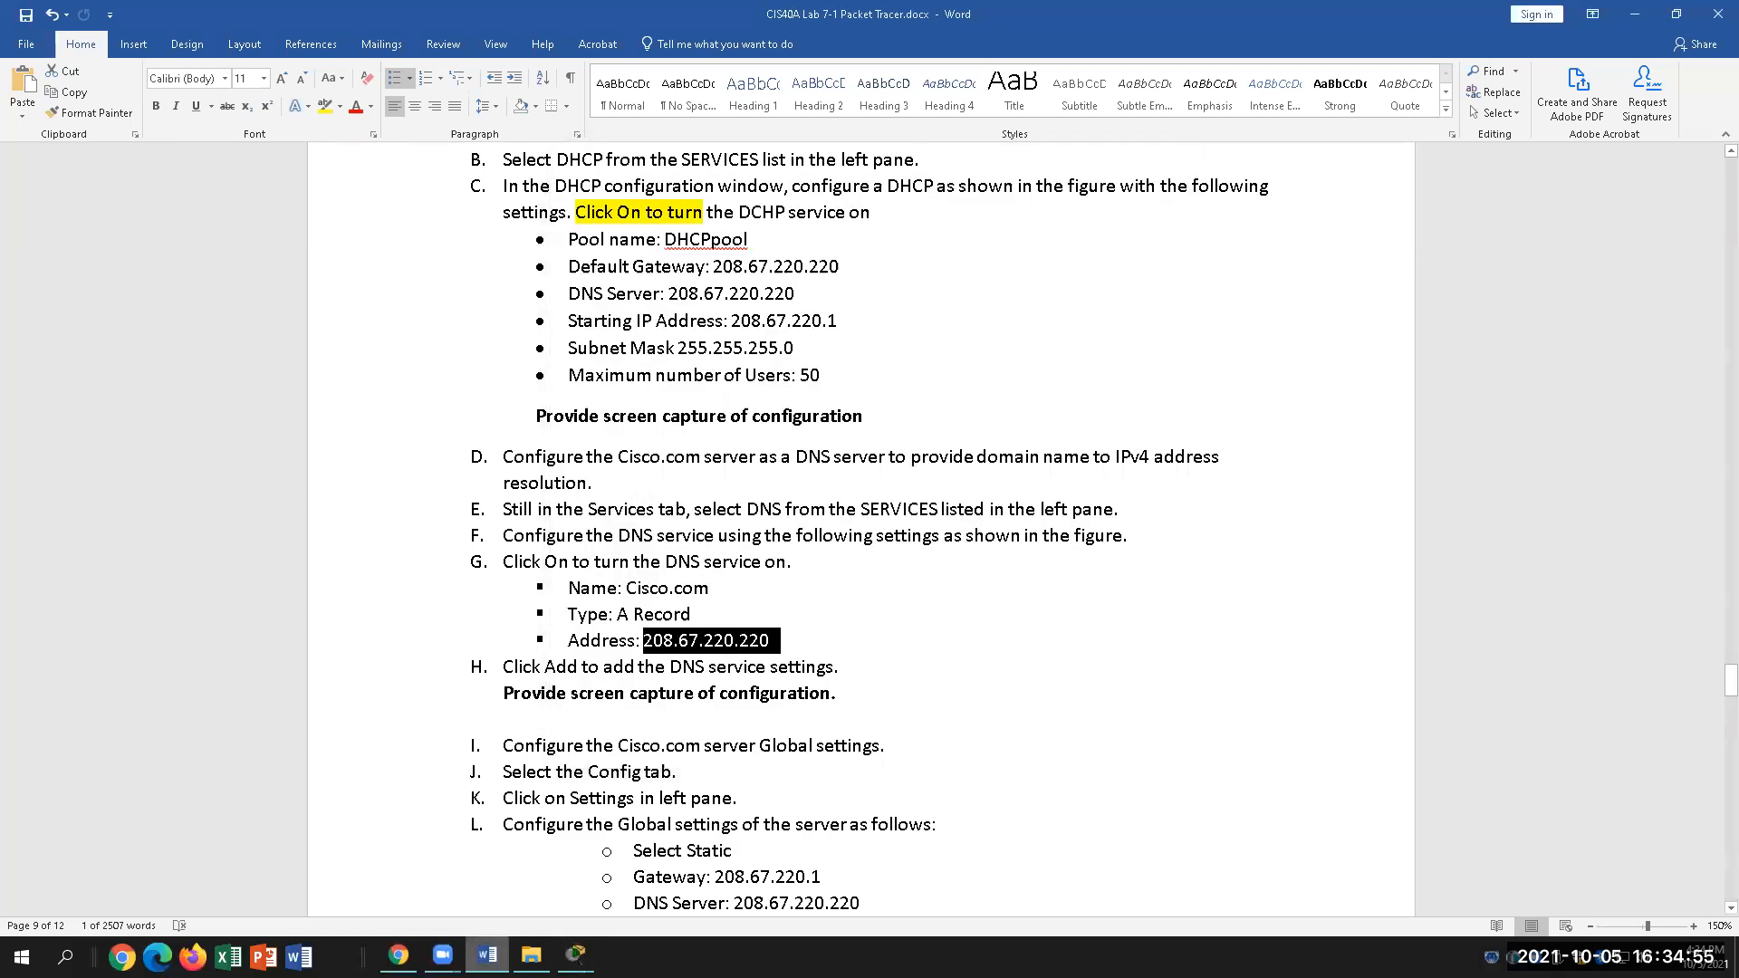
pyautogui.click(575, 956)
pyautogui.click(787, 368)
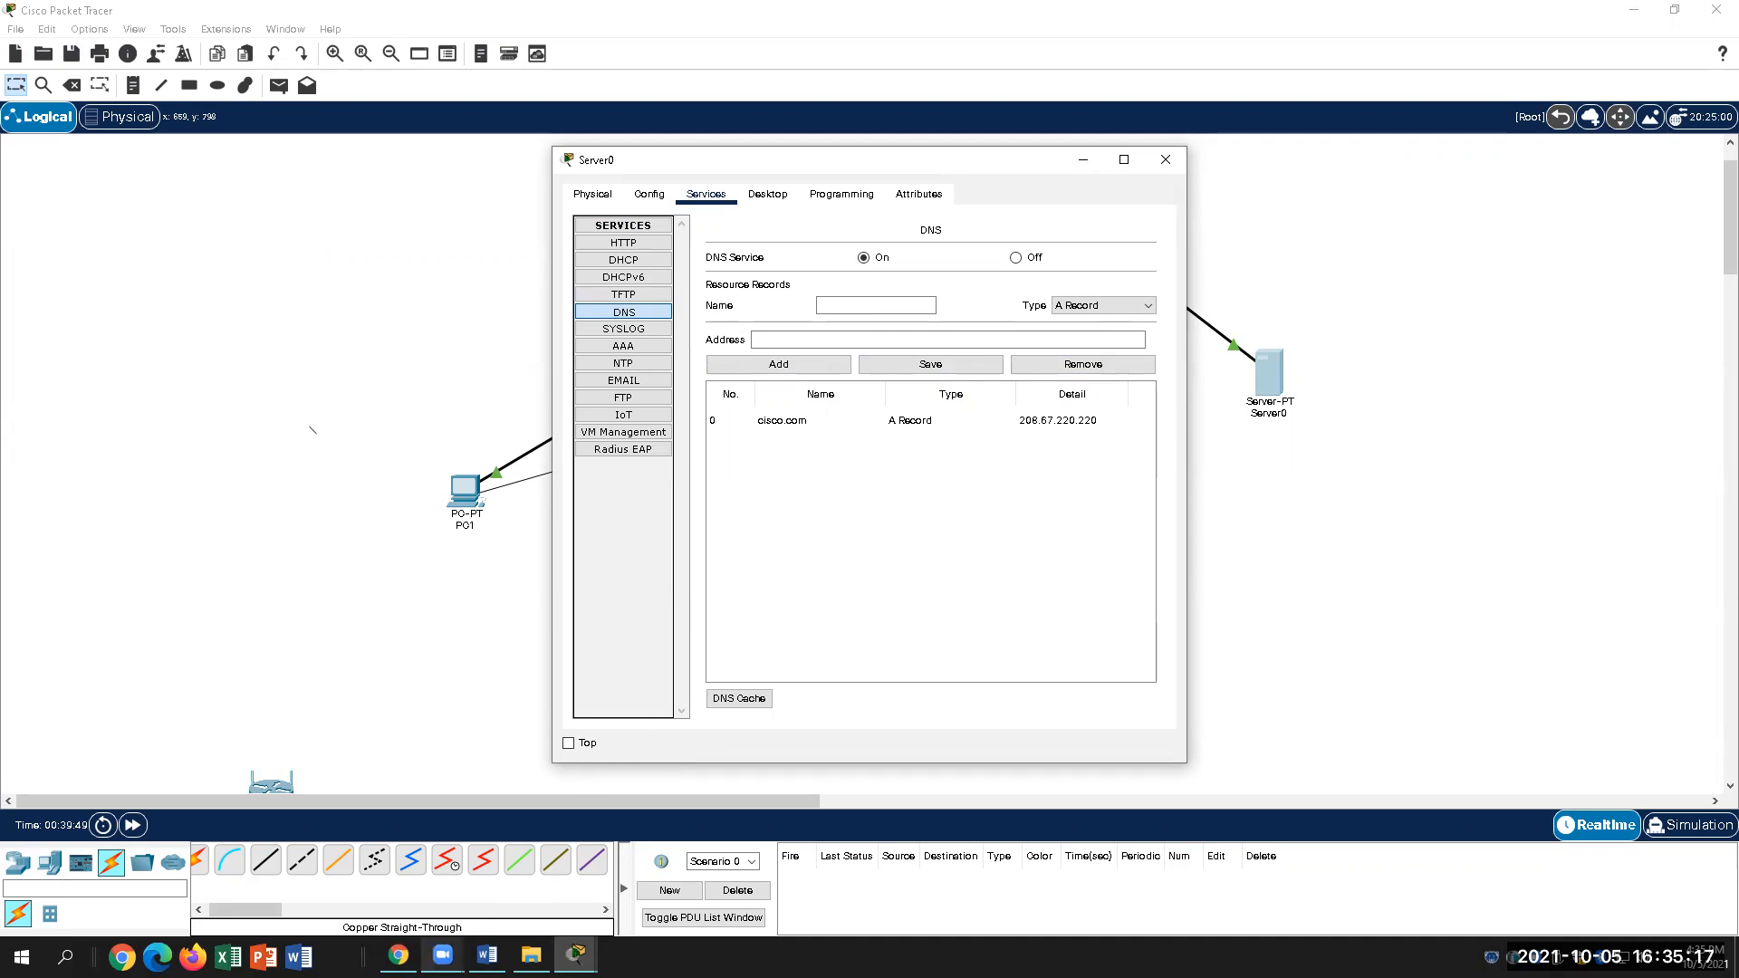
pyautogui.click(487, 956)
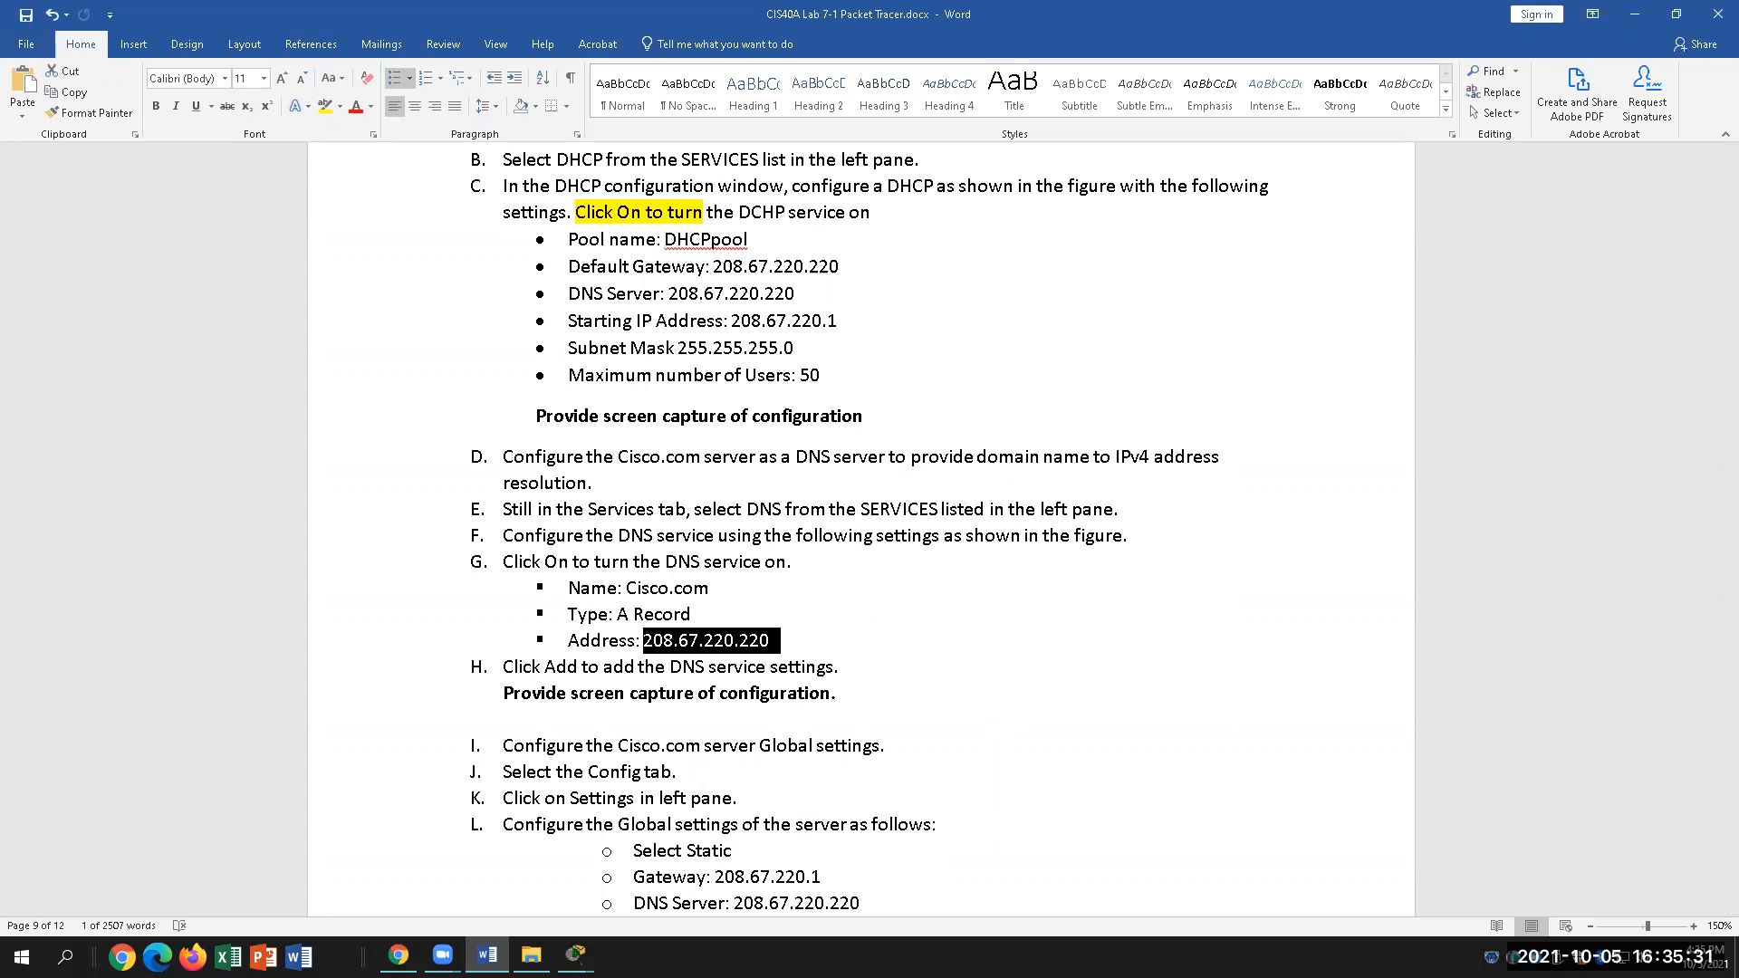
# Step: Try saving the DNS settings and dismiss the empty-name error
pyautogui.moveTo(575, 956)
pyautogui.click(735, 865)
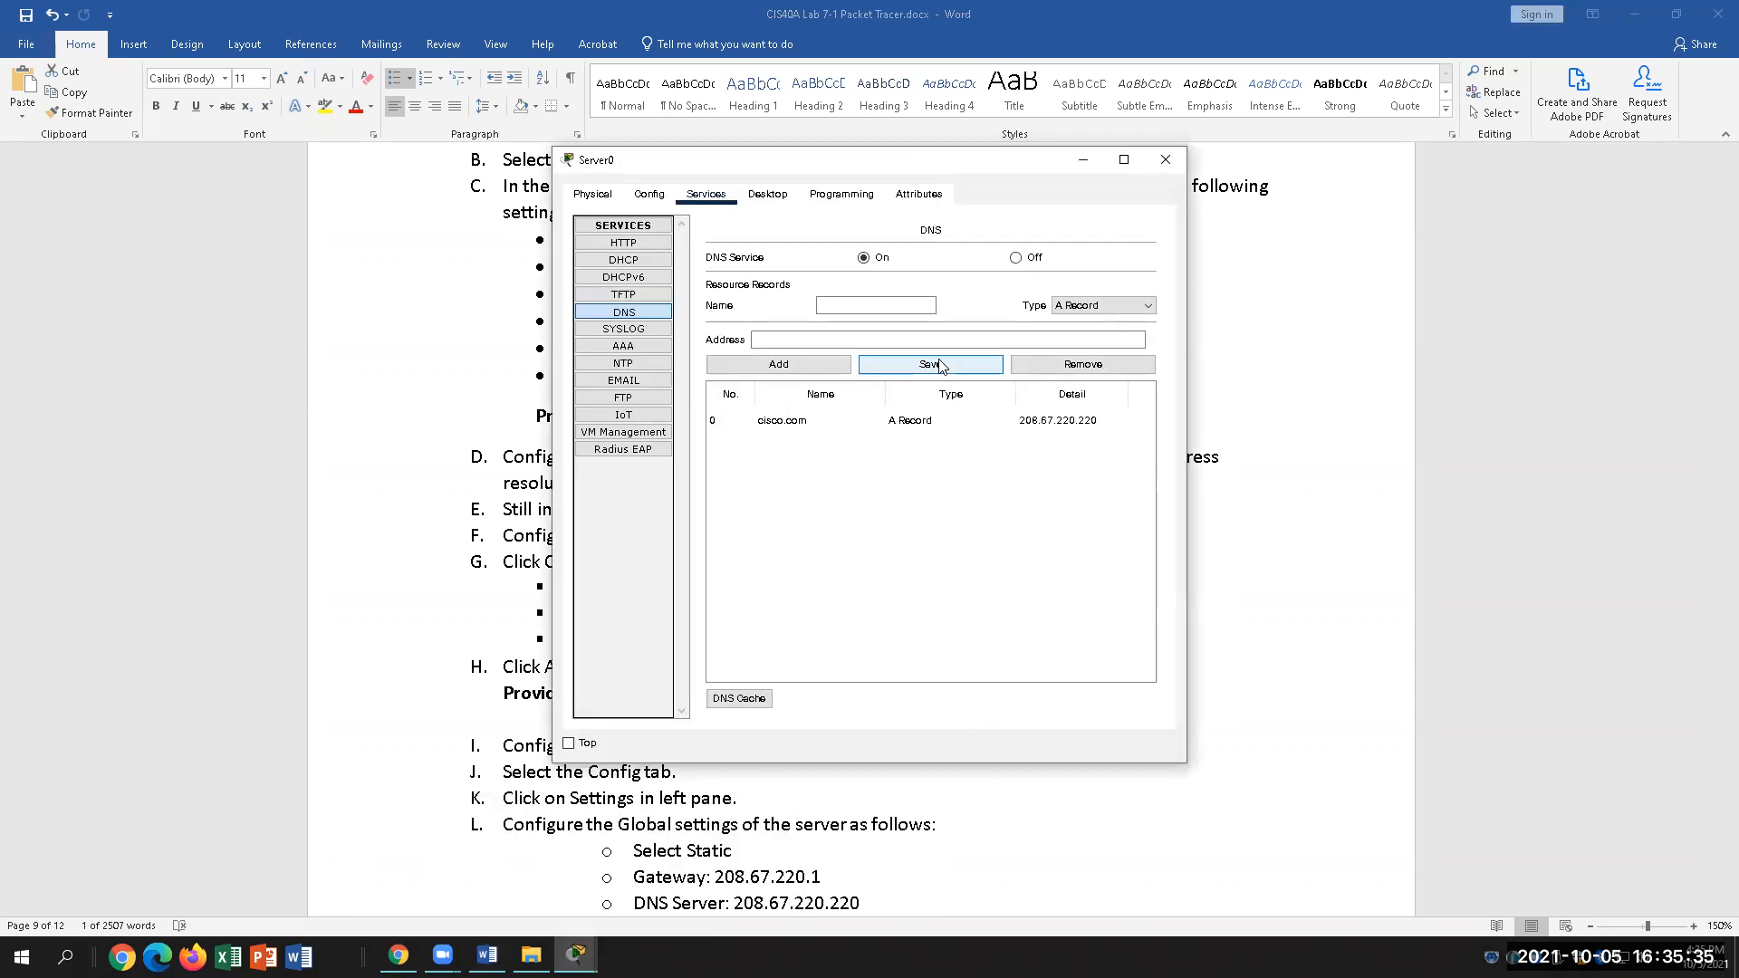
pyautogui.click(901, 365)
pyautogui.click(953, 412)
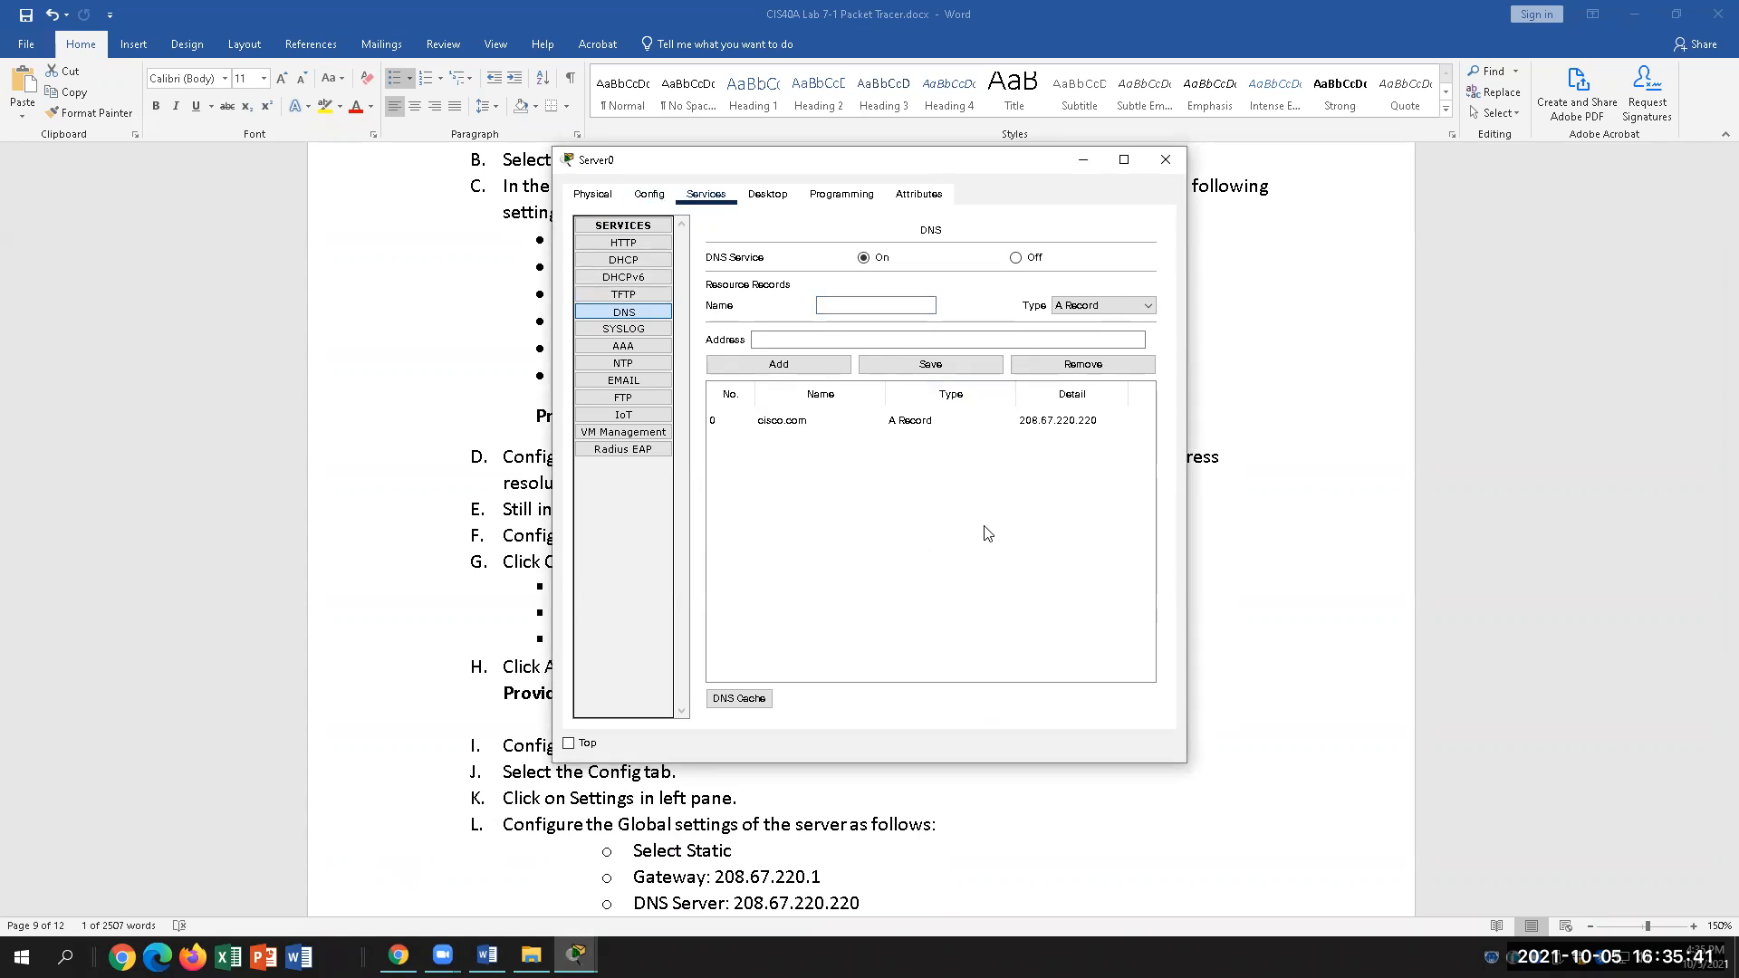
# Step: Review the guide's global gateway 208.67.220.1 and DNS server 208.67.220.220 values
pyautogui.click(1035, 848)
pyautogui.scroll(-3, 1051, 604)
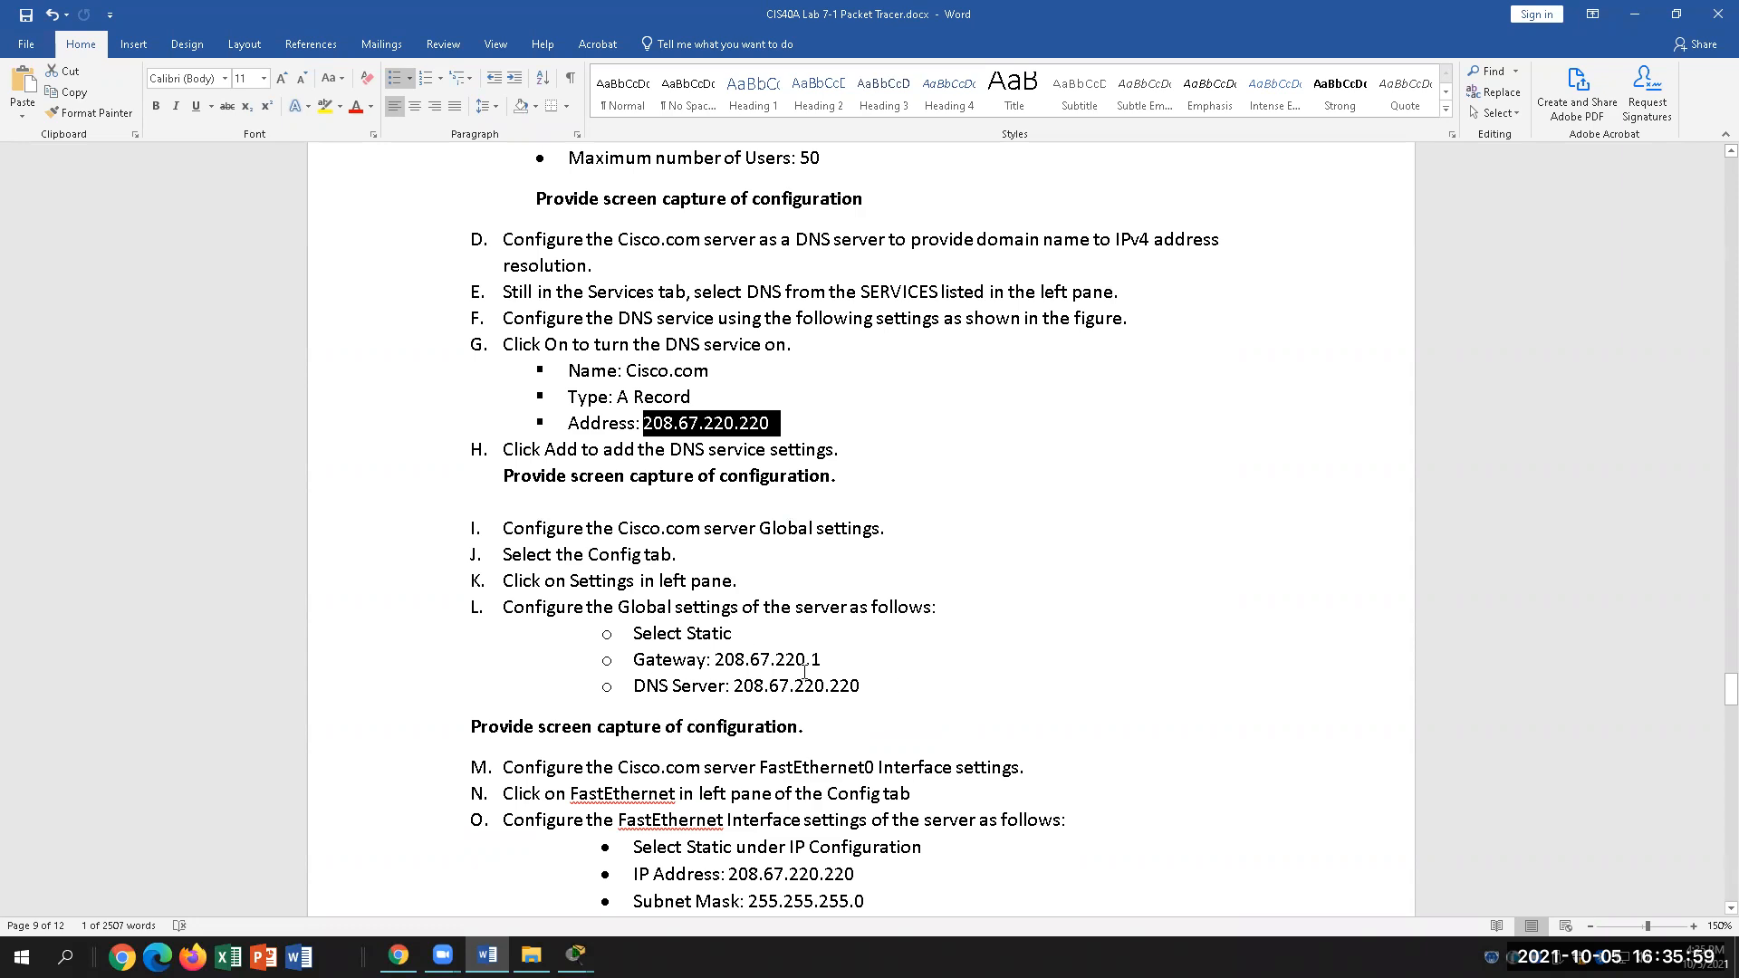
pyautogui.moveTo(836, 661); pyautogui.dragTo(717, 660)
pyautogui.moveTo(862, 686); pyautogui.dragTo(735, 689)
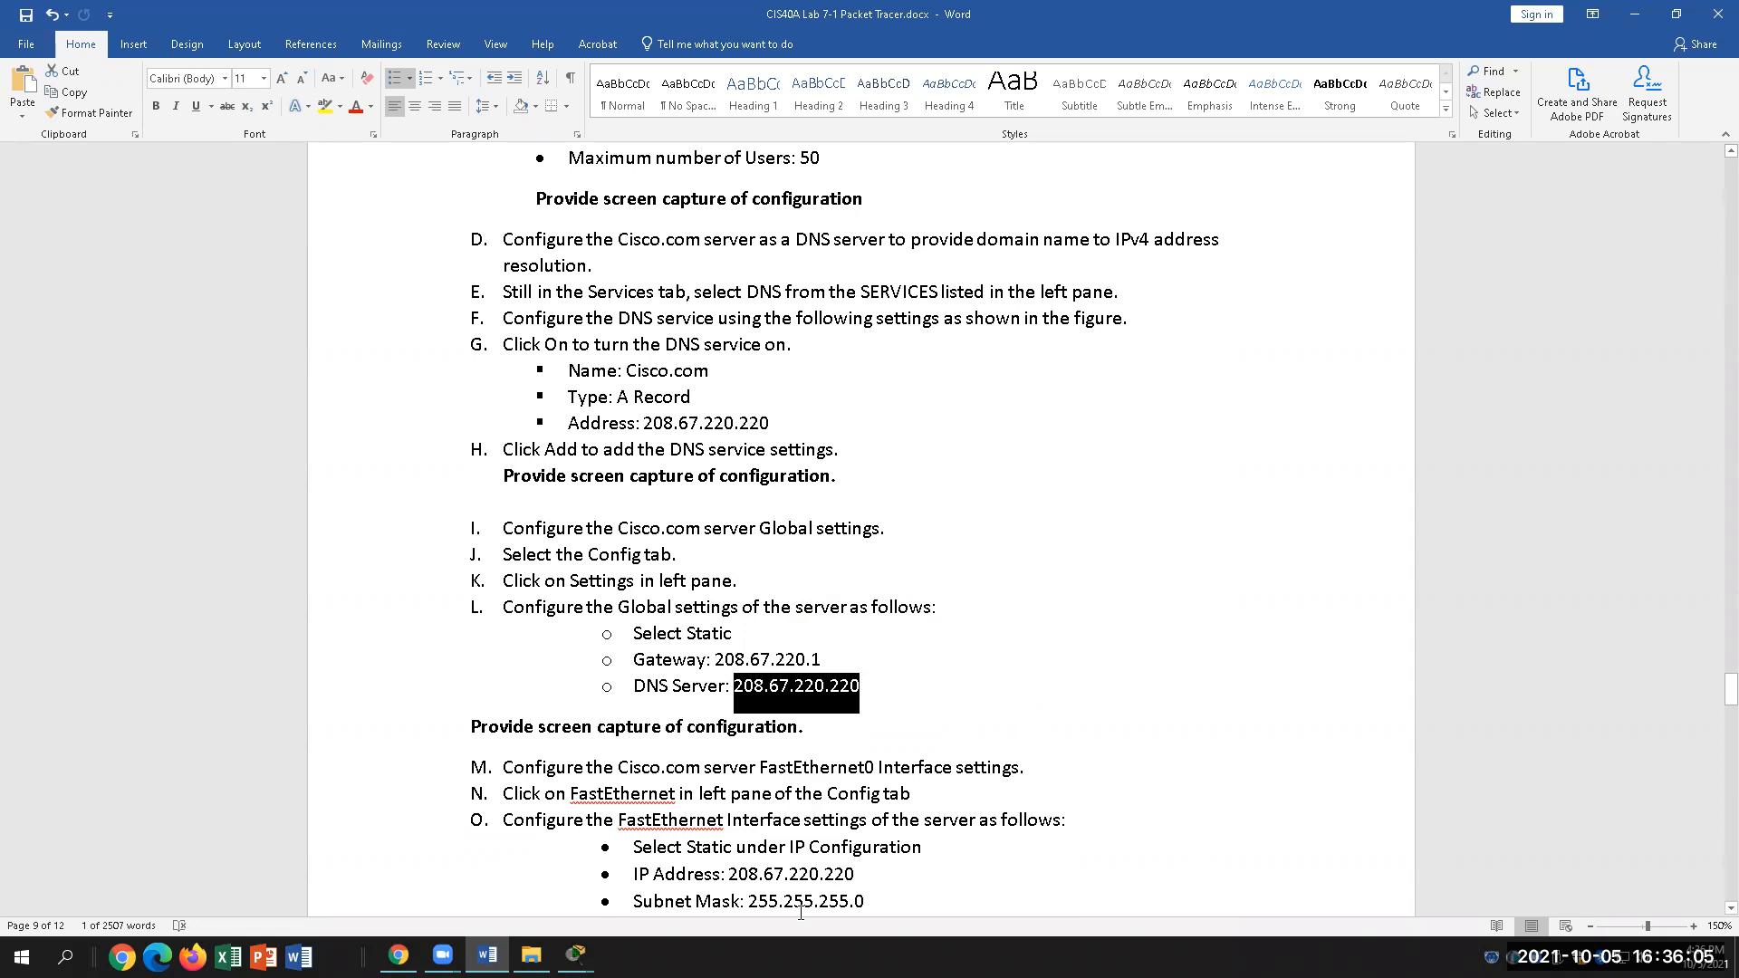
# Step: Bring Server0's settings window back to the front
pyautogui.moveTo(576, 954)
pyautogui.click(735, 904)
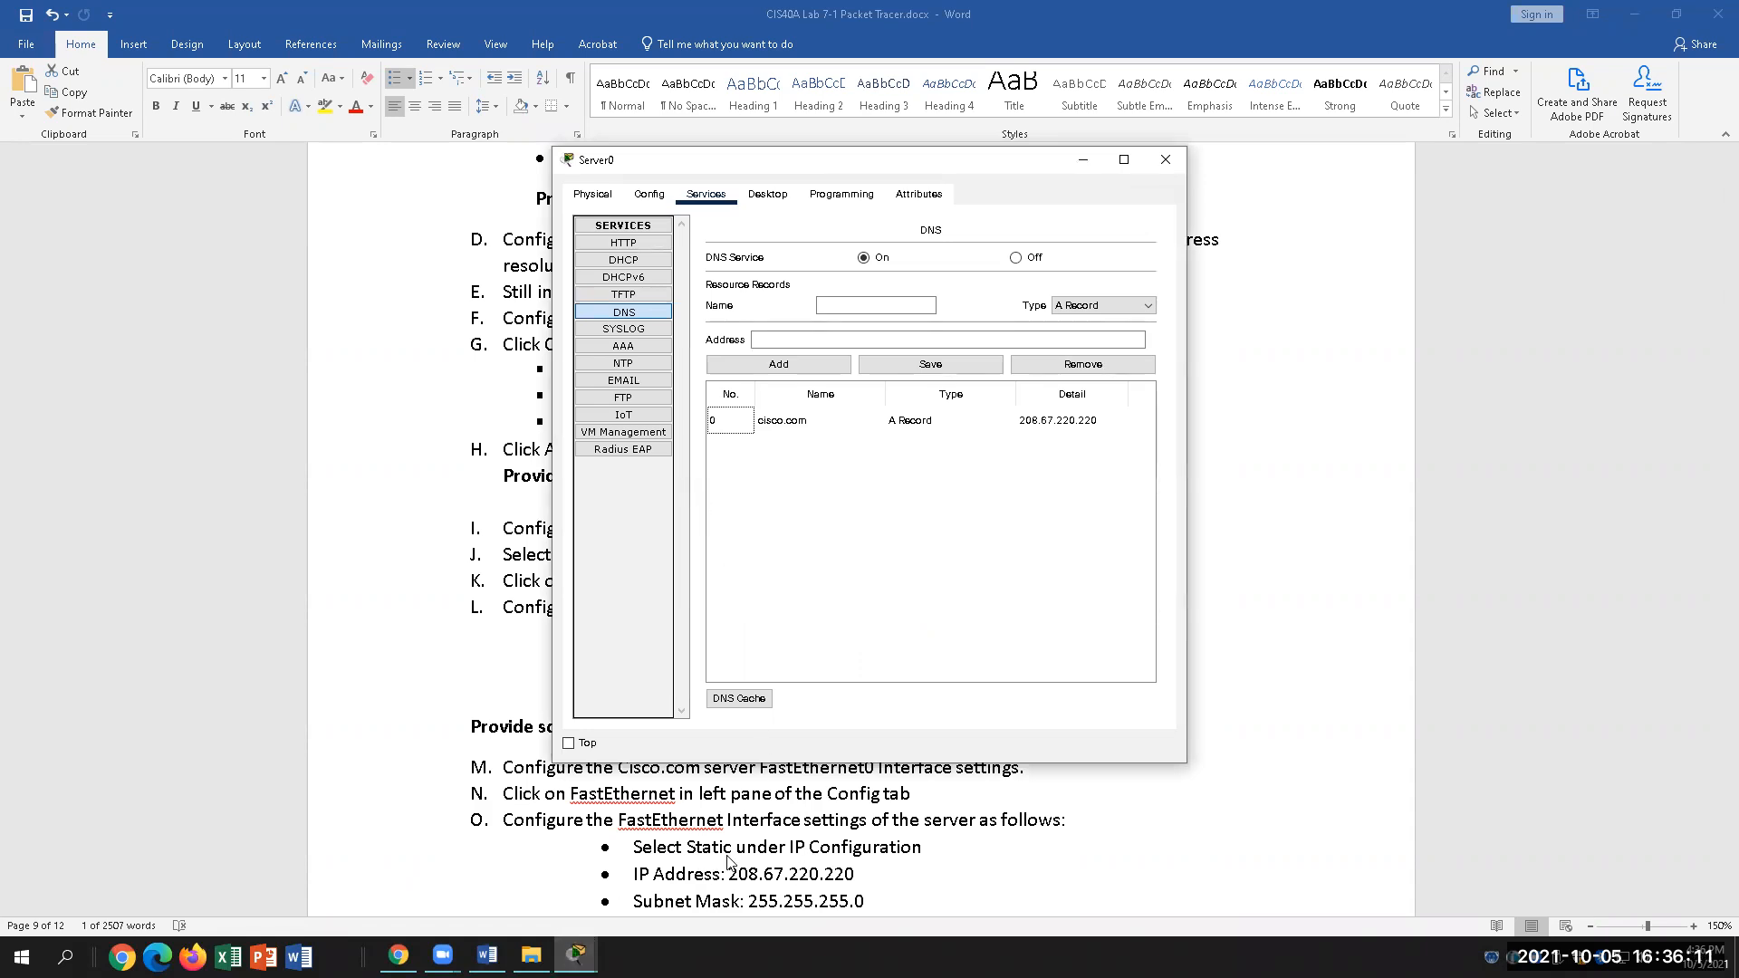
pyautogui.click(763, 828)
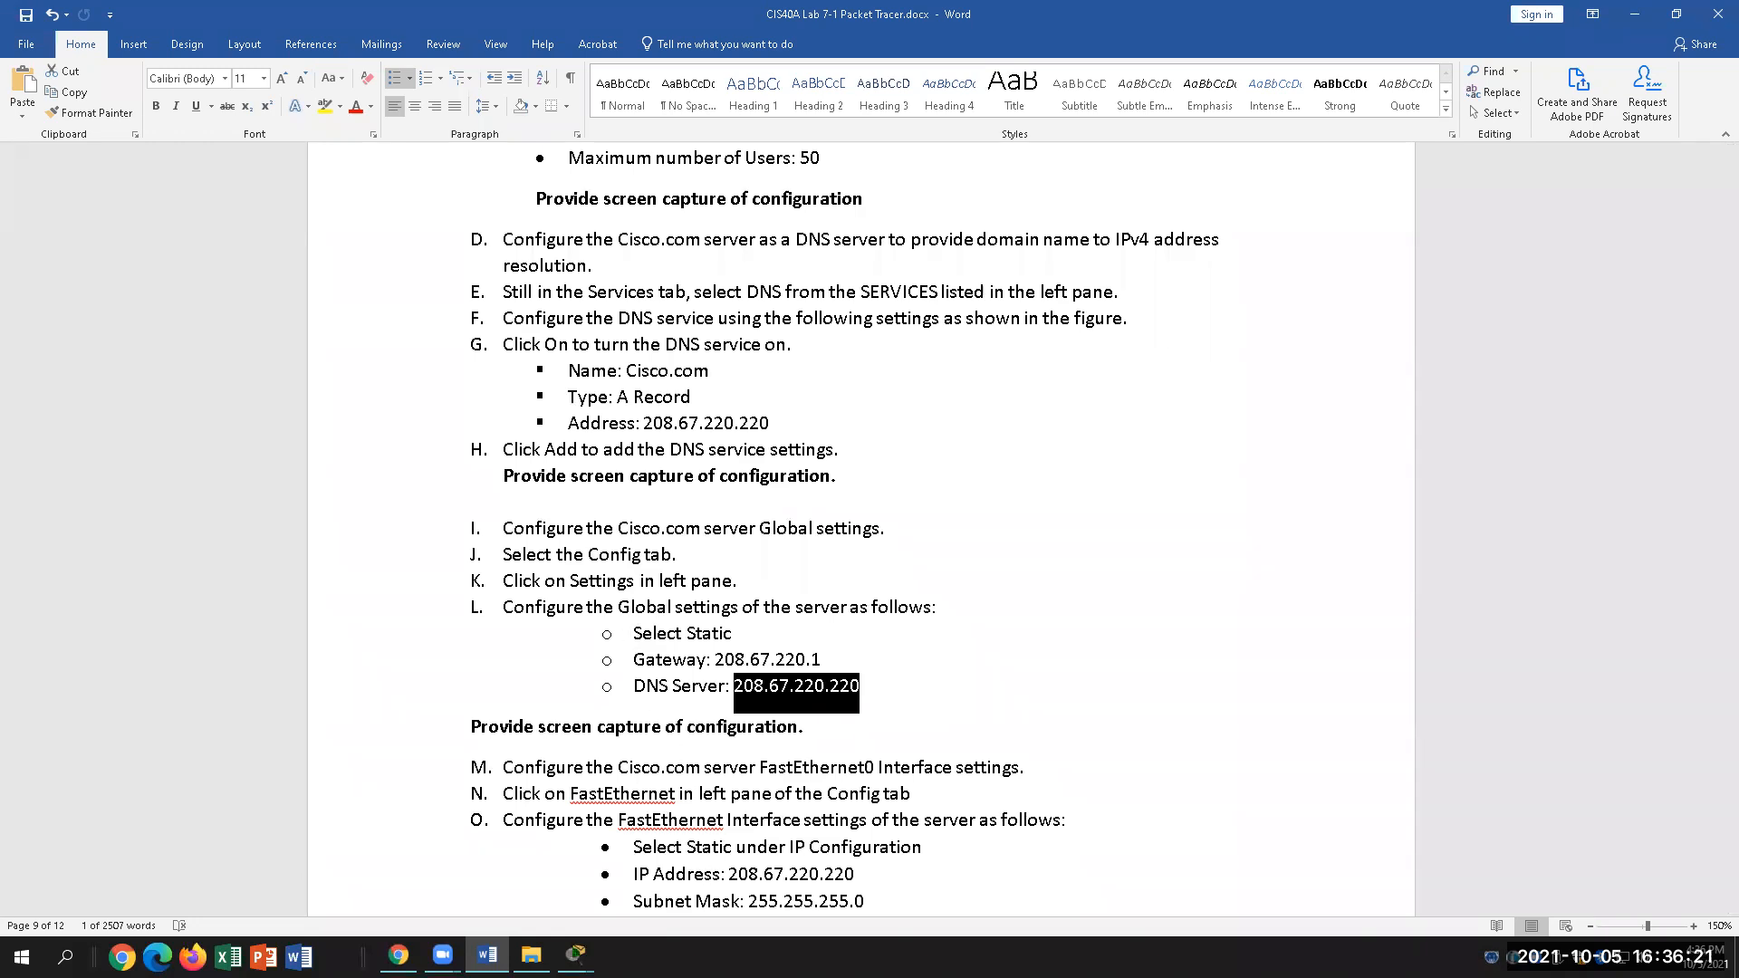
pyautogui.click(577, 956)
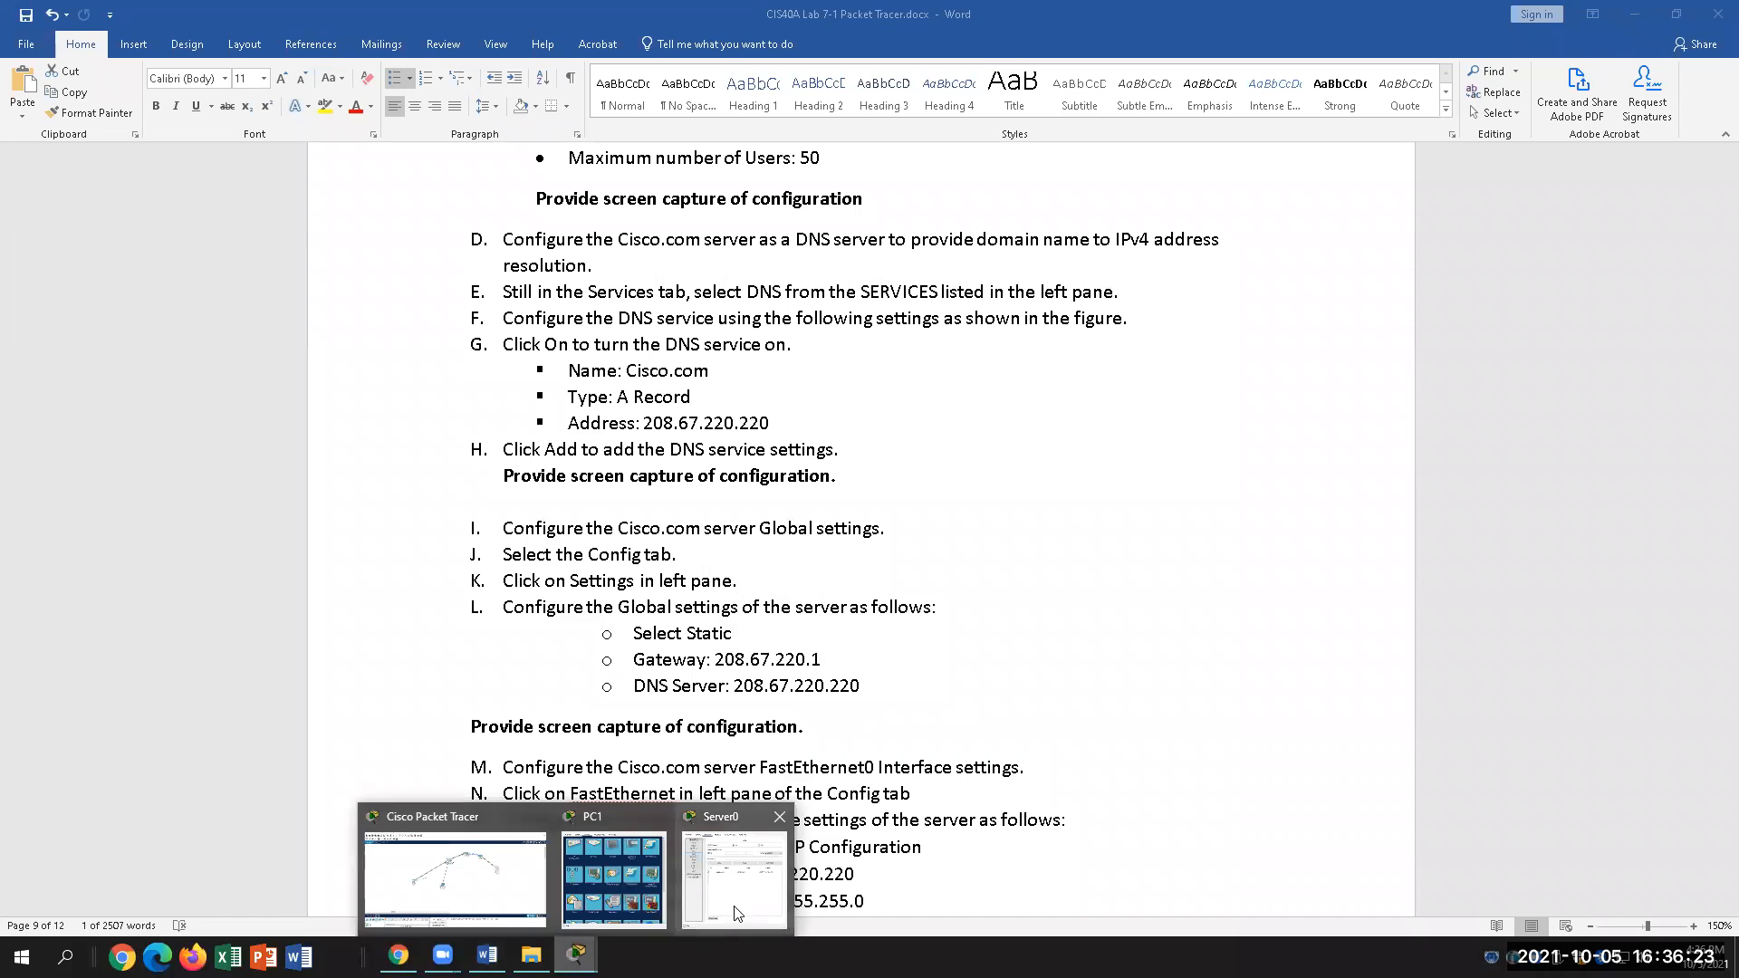
pyautogui.click(757, 888)
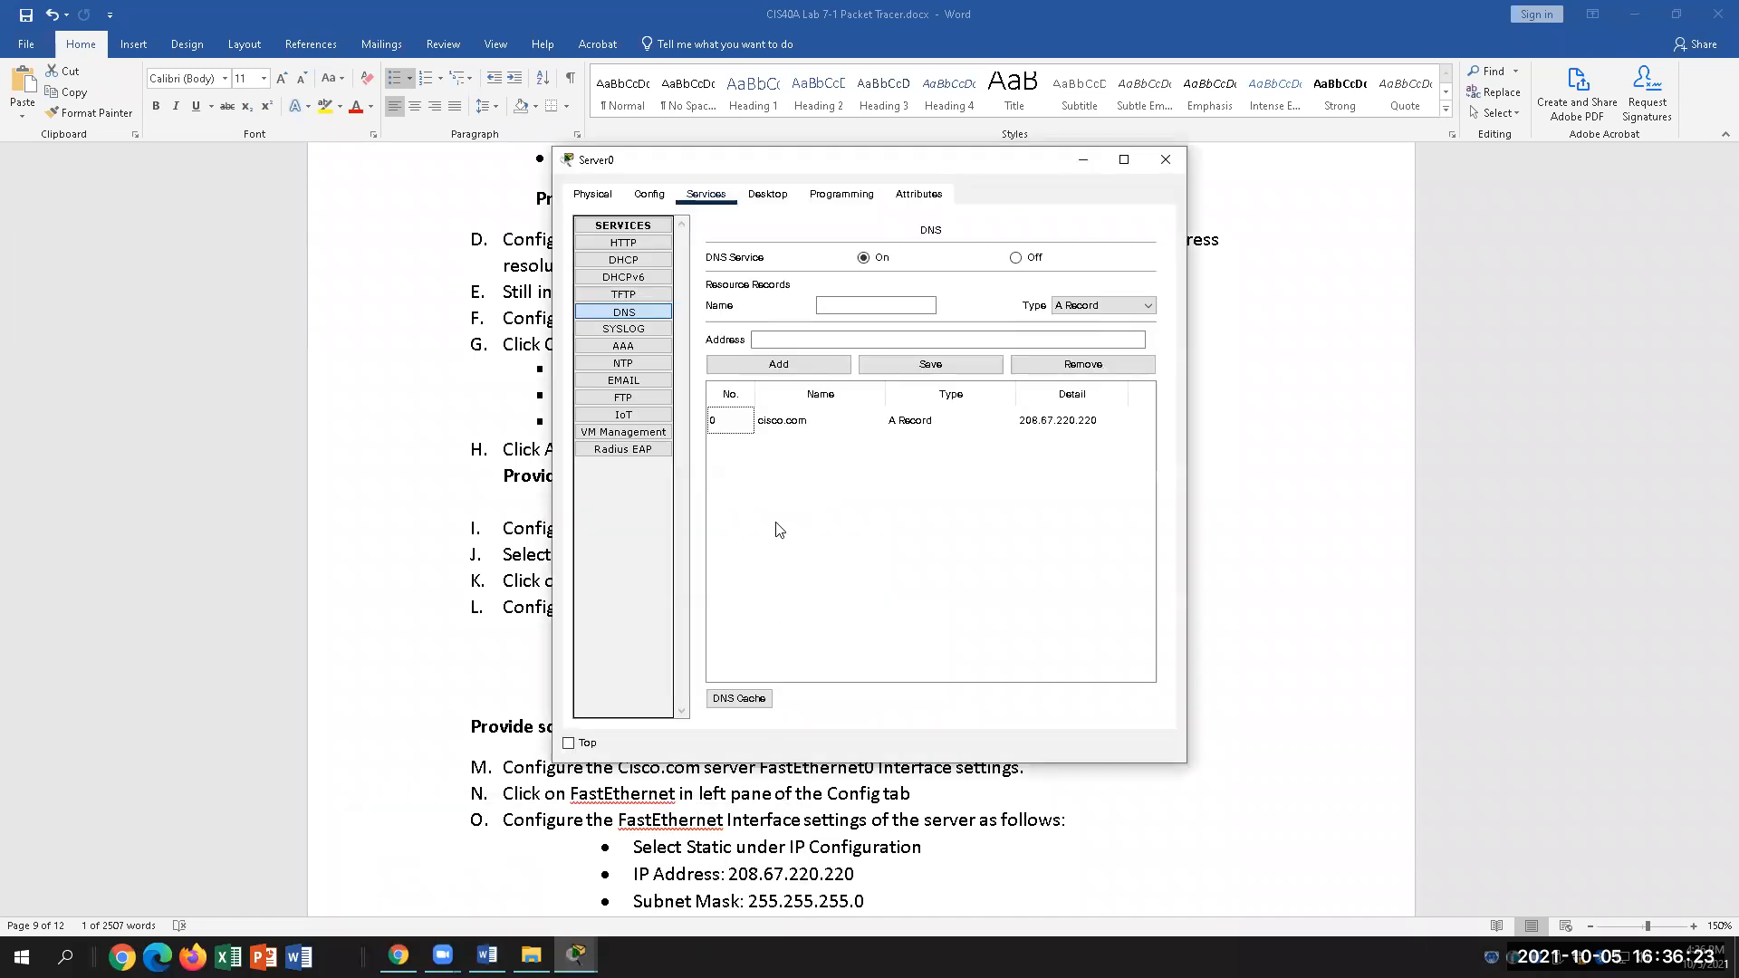
# Step: Open the server's Config Global Settings and select the Server0 display name
pyautogui.click(649, 194)
pyautogui.click(646, 243)
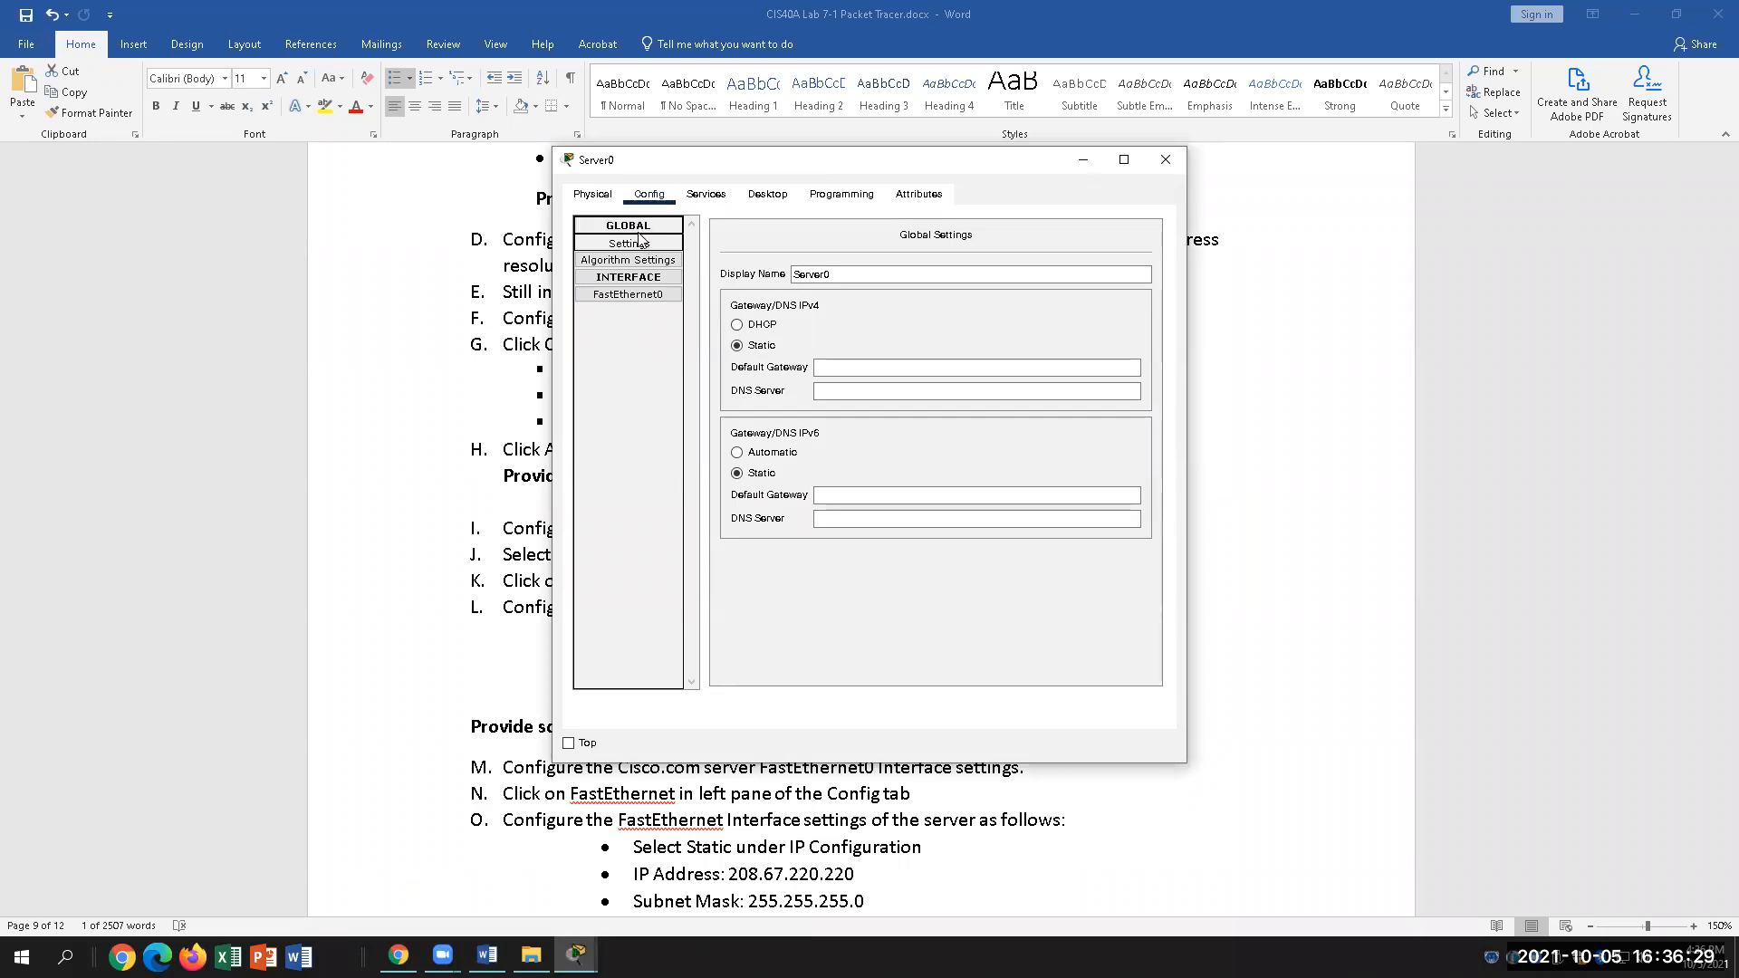
pyautogui.moveTo(865, 274); pyautogui.dragTo(795, 273)
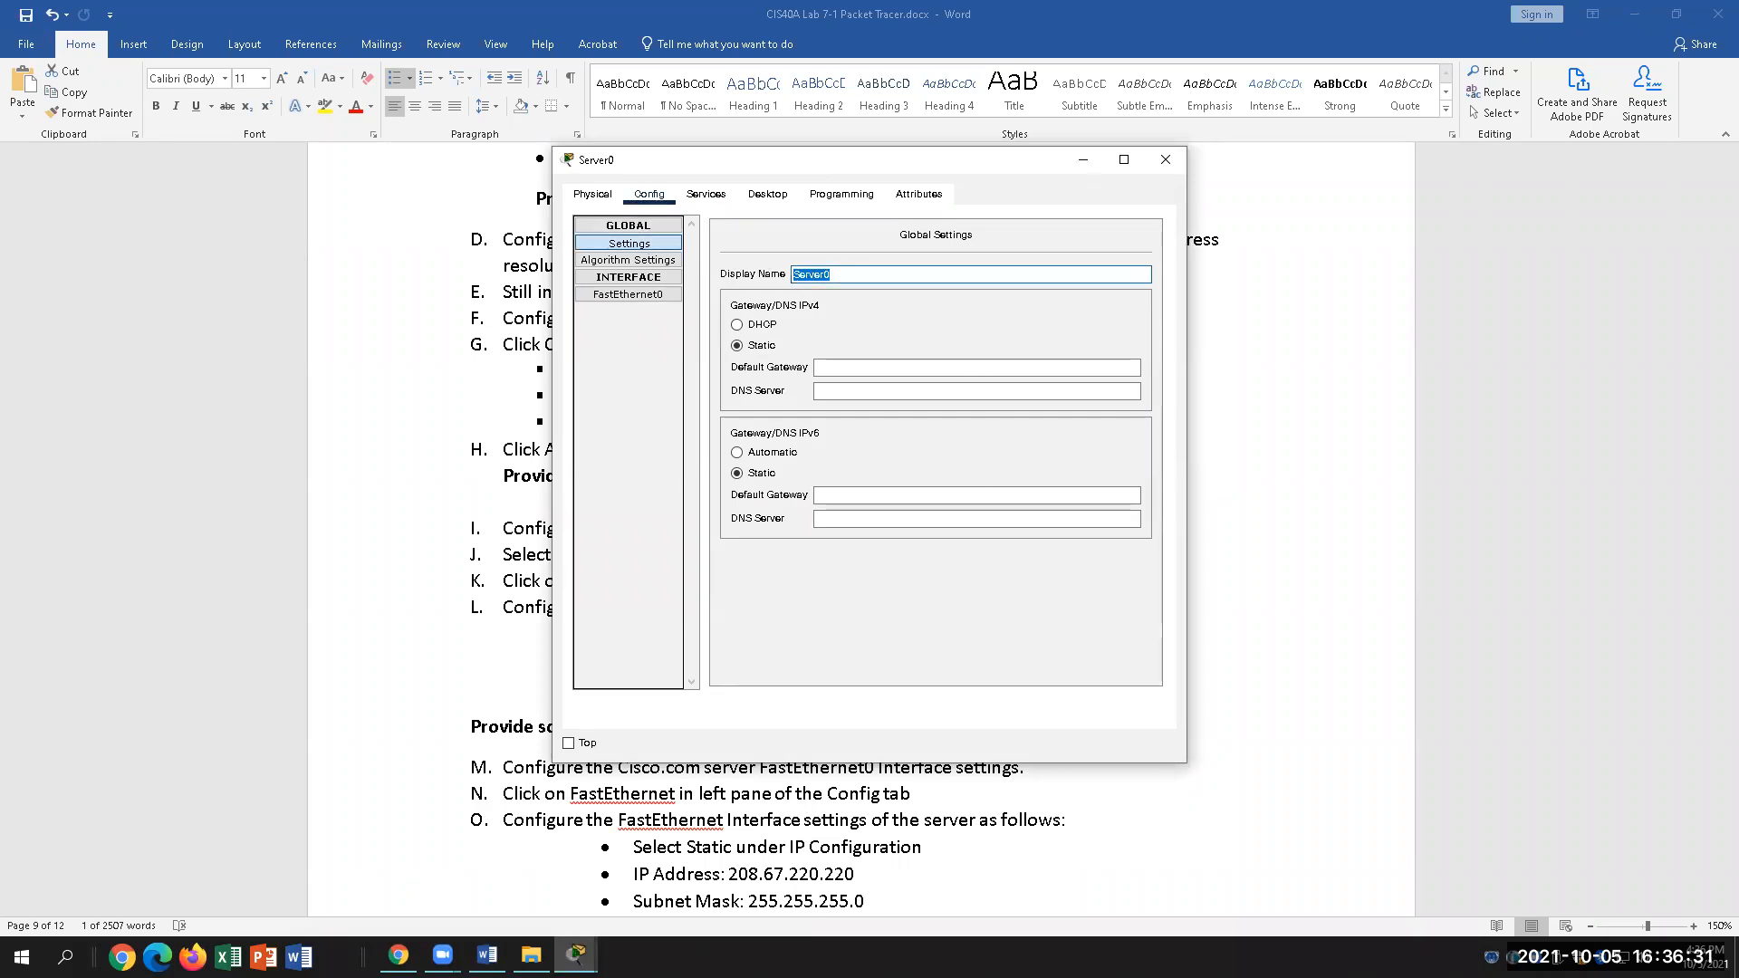
pyautogui.click(420, 667)
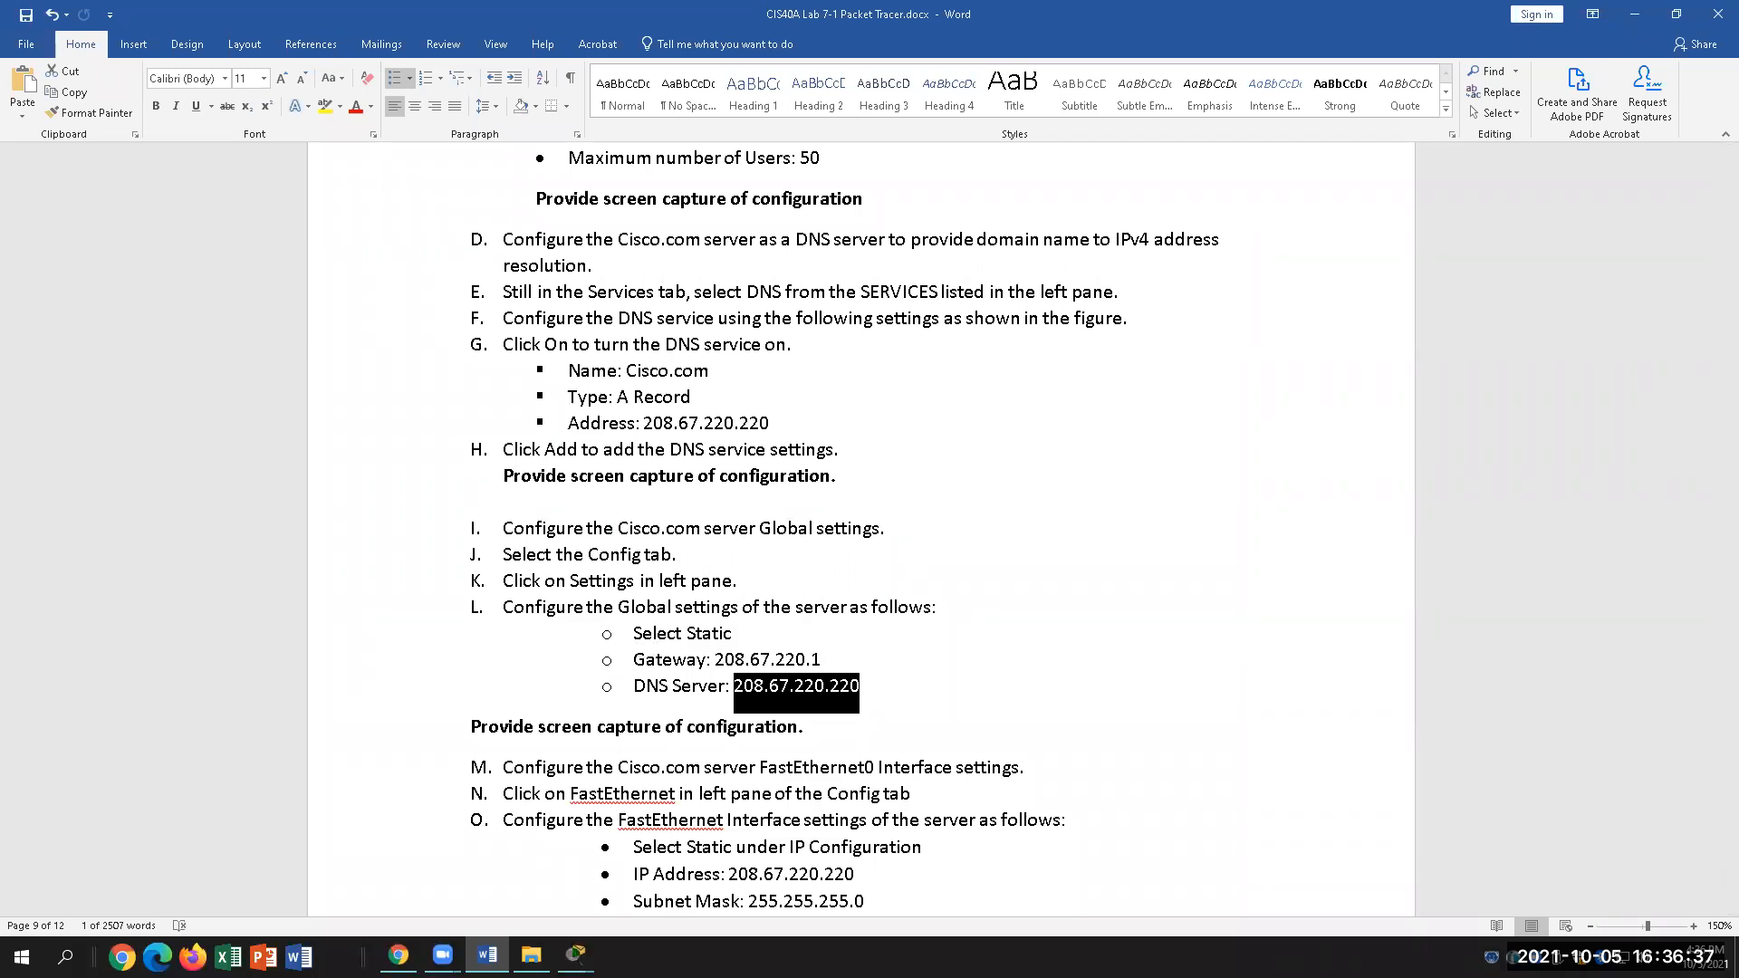
pyautogui.click(488, 955)
# Step: Rename the server's display name to cisco.com
pyautogui.write('Cisco.com')
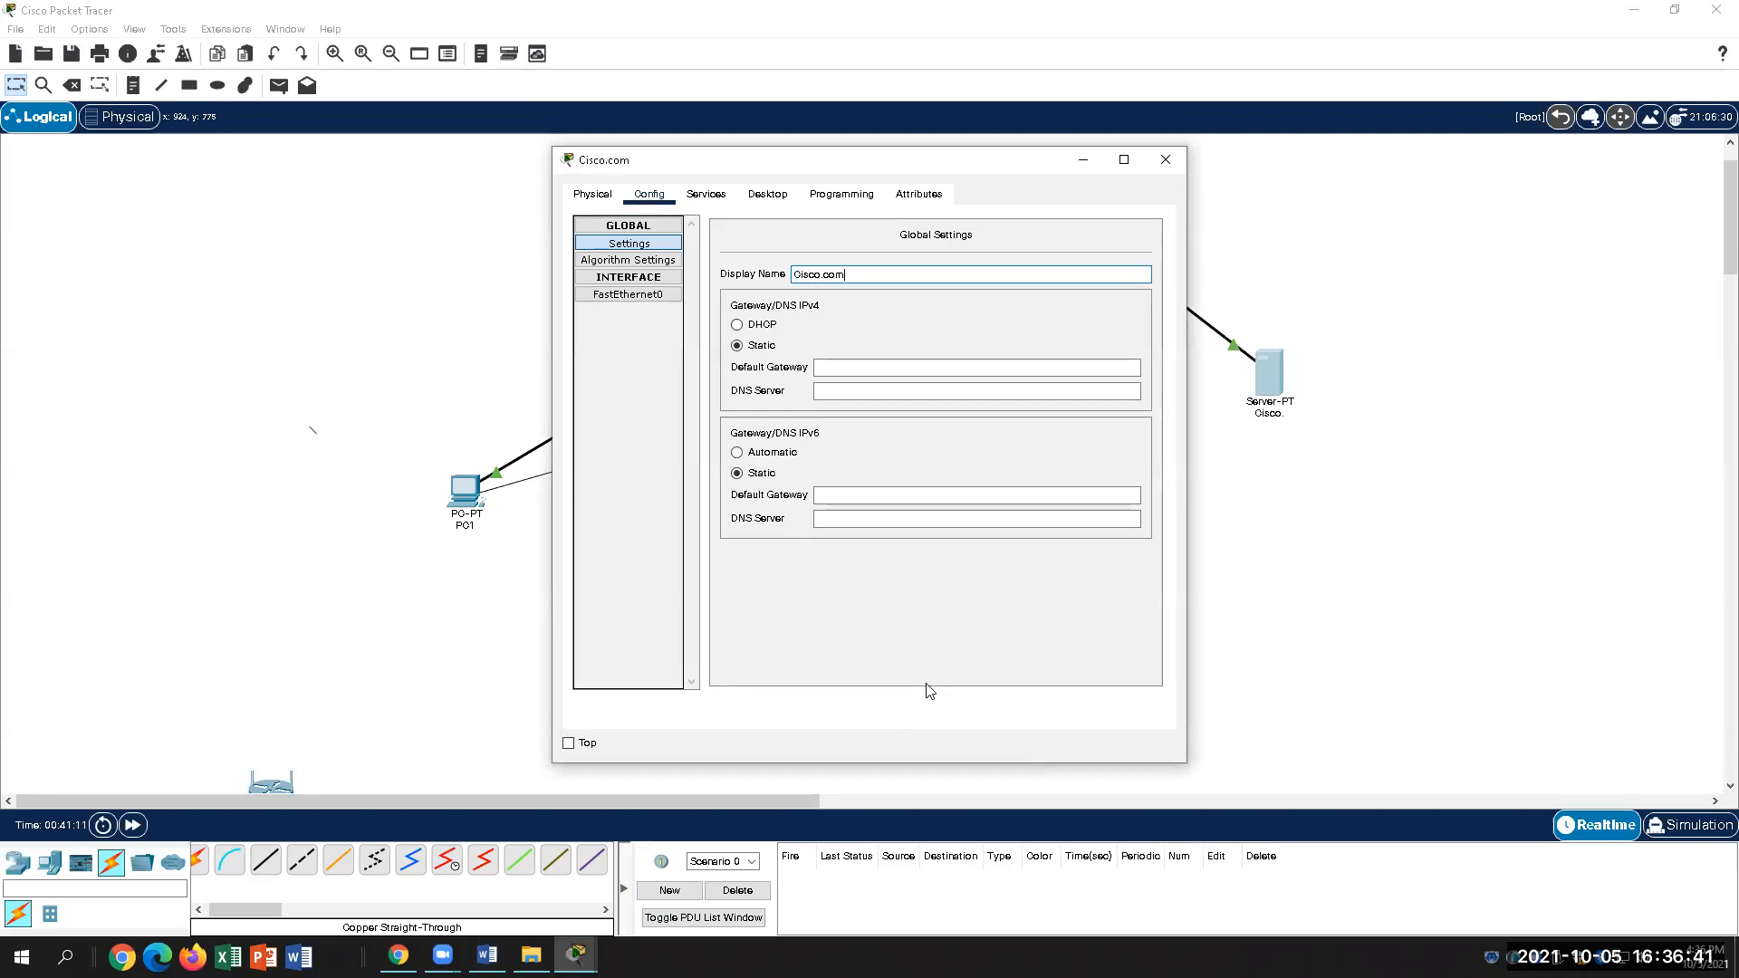
pyautogui.press('BackSpace')
pyautogui.press('BackSpace')
pyautogui.press('BackSpace')
pyautogui.press('BackSpace')
pyautogui.press('BackSpace')
pyautogui.press('BackSpace')
pyautogui.press('BackSpace')
pyautogui.press('BackSpace')
pyautogui.write('co')
pyautogui.press('BackSpace')
pyautogui.write('is')
pyautogui.press('BackSpace')
pyautogui.press('BackSpace')
pyautogui.write('isco.com')
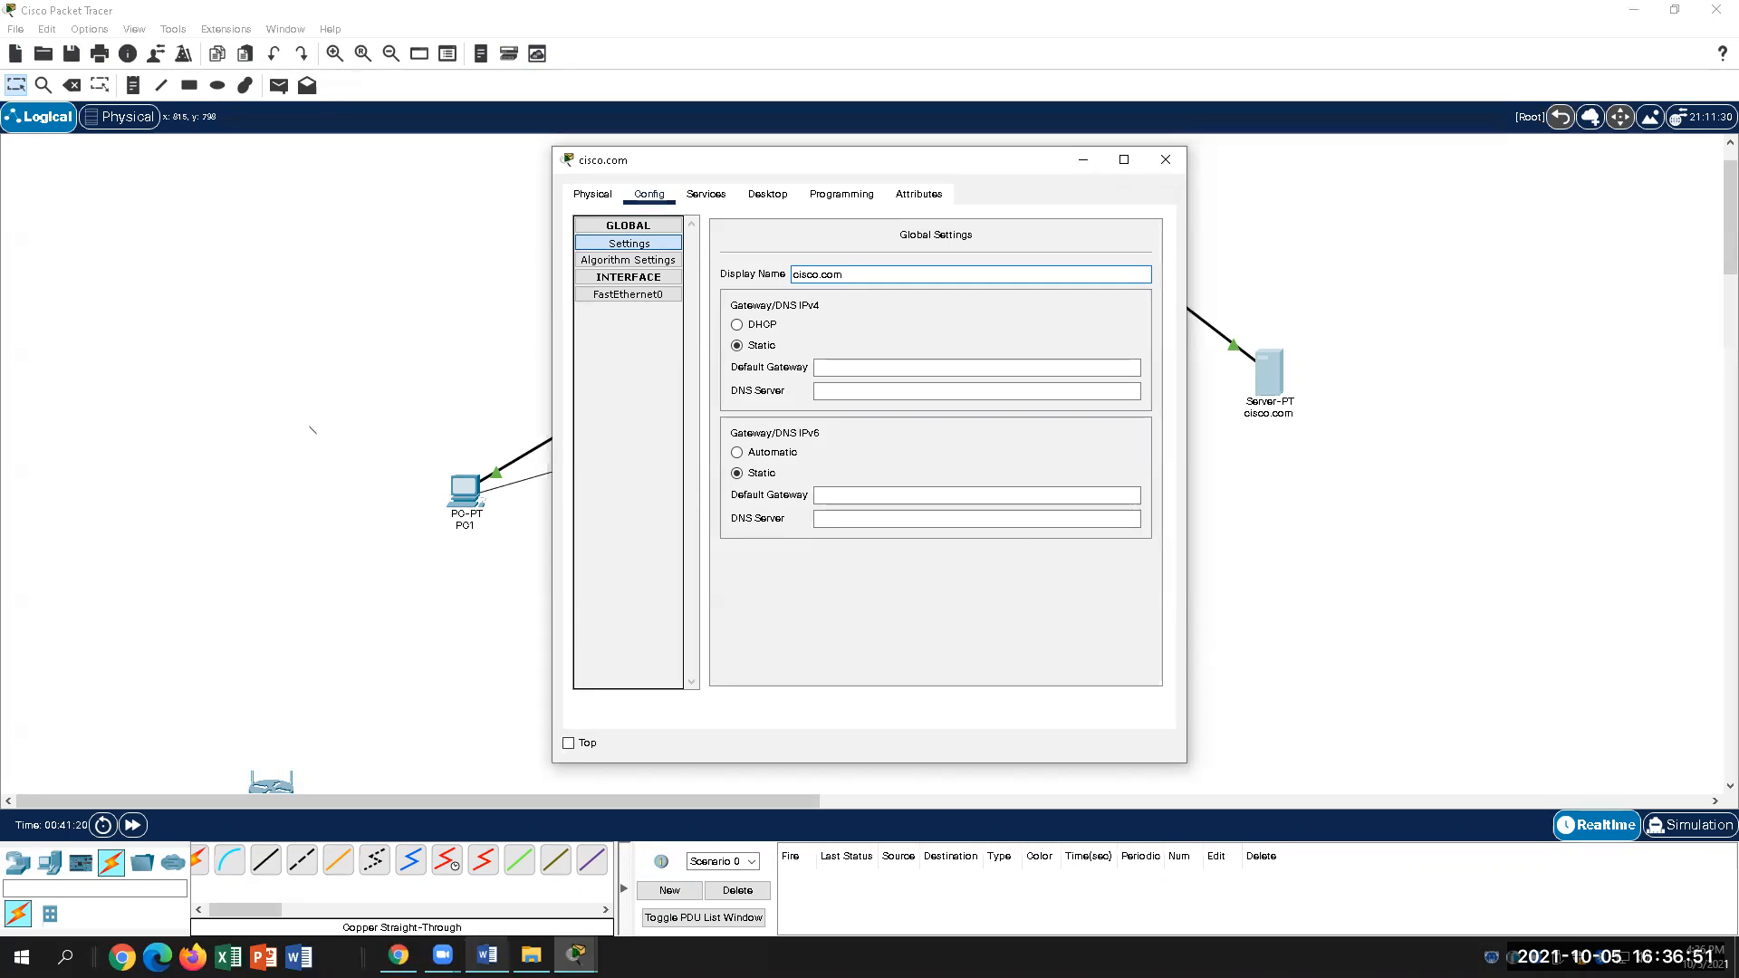
pyautogui.click(487, 955)
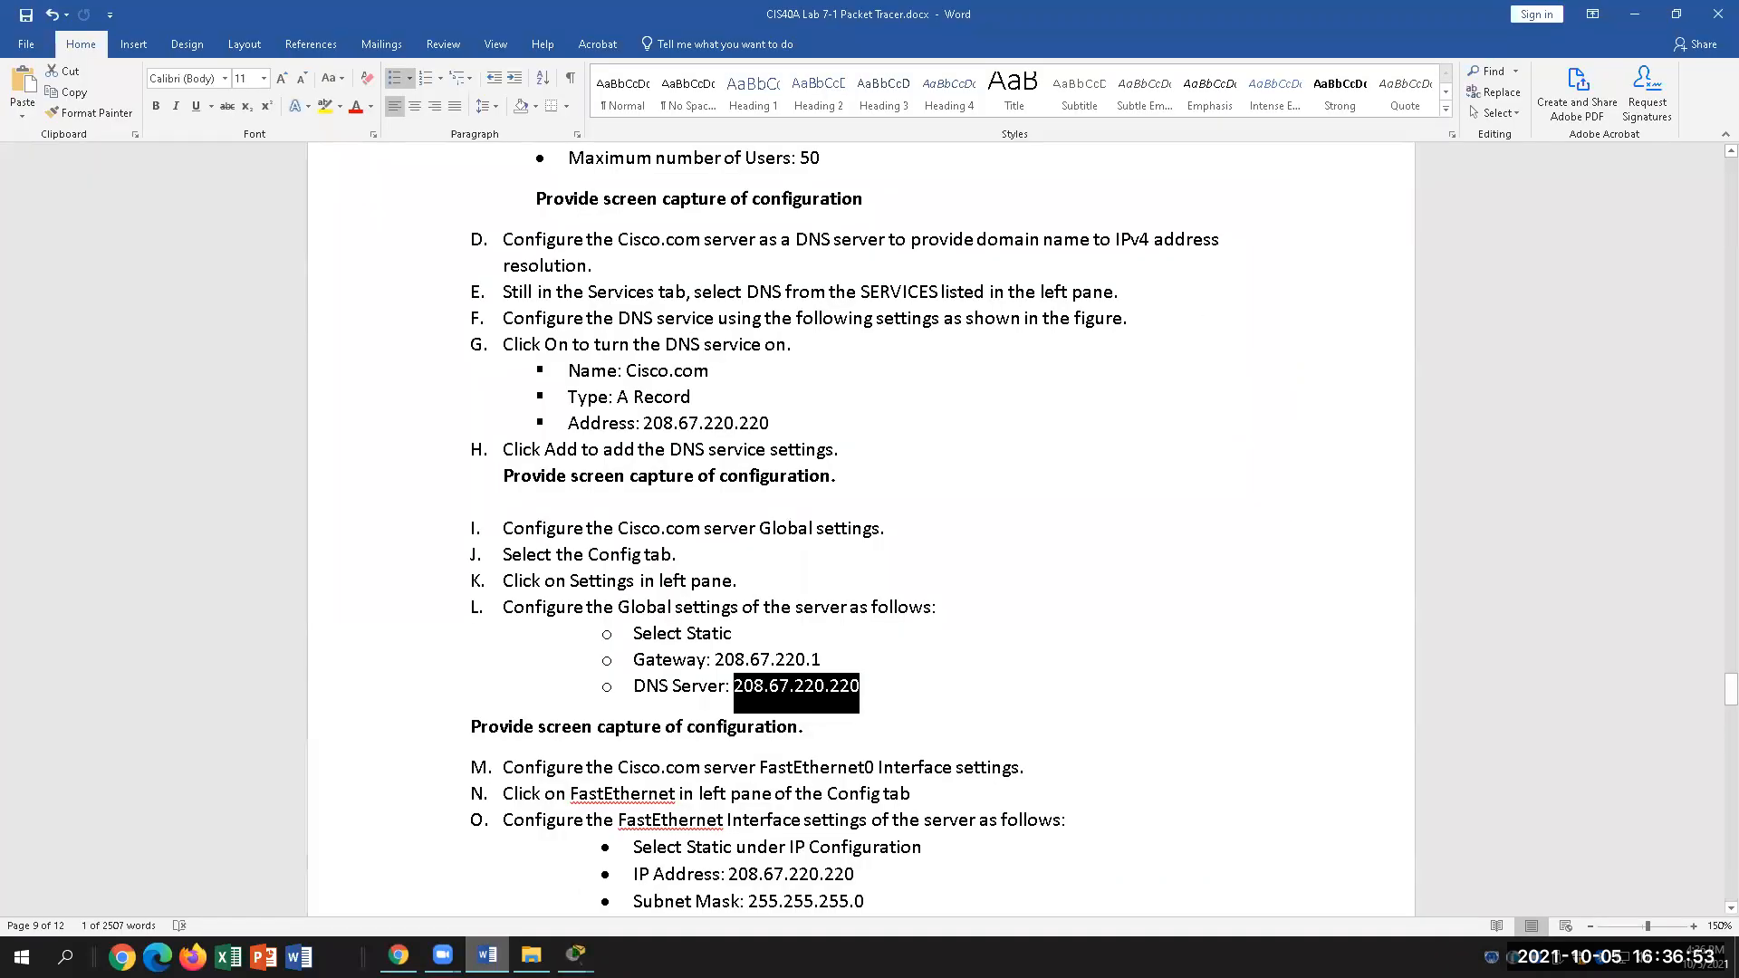
# Step: Set the cisco.com server's default gateway to 208.67.0.1
pyautogui.click(576, 956)
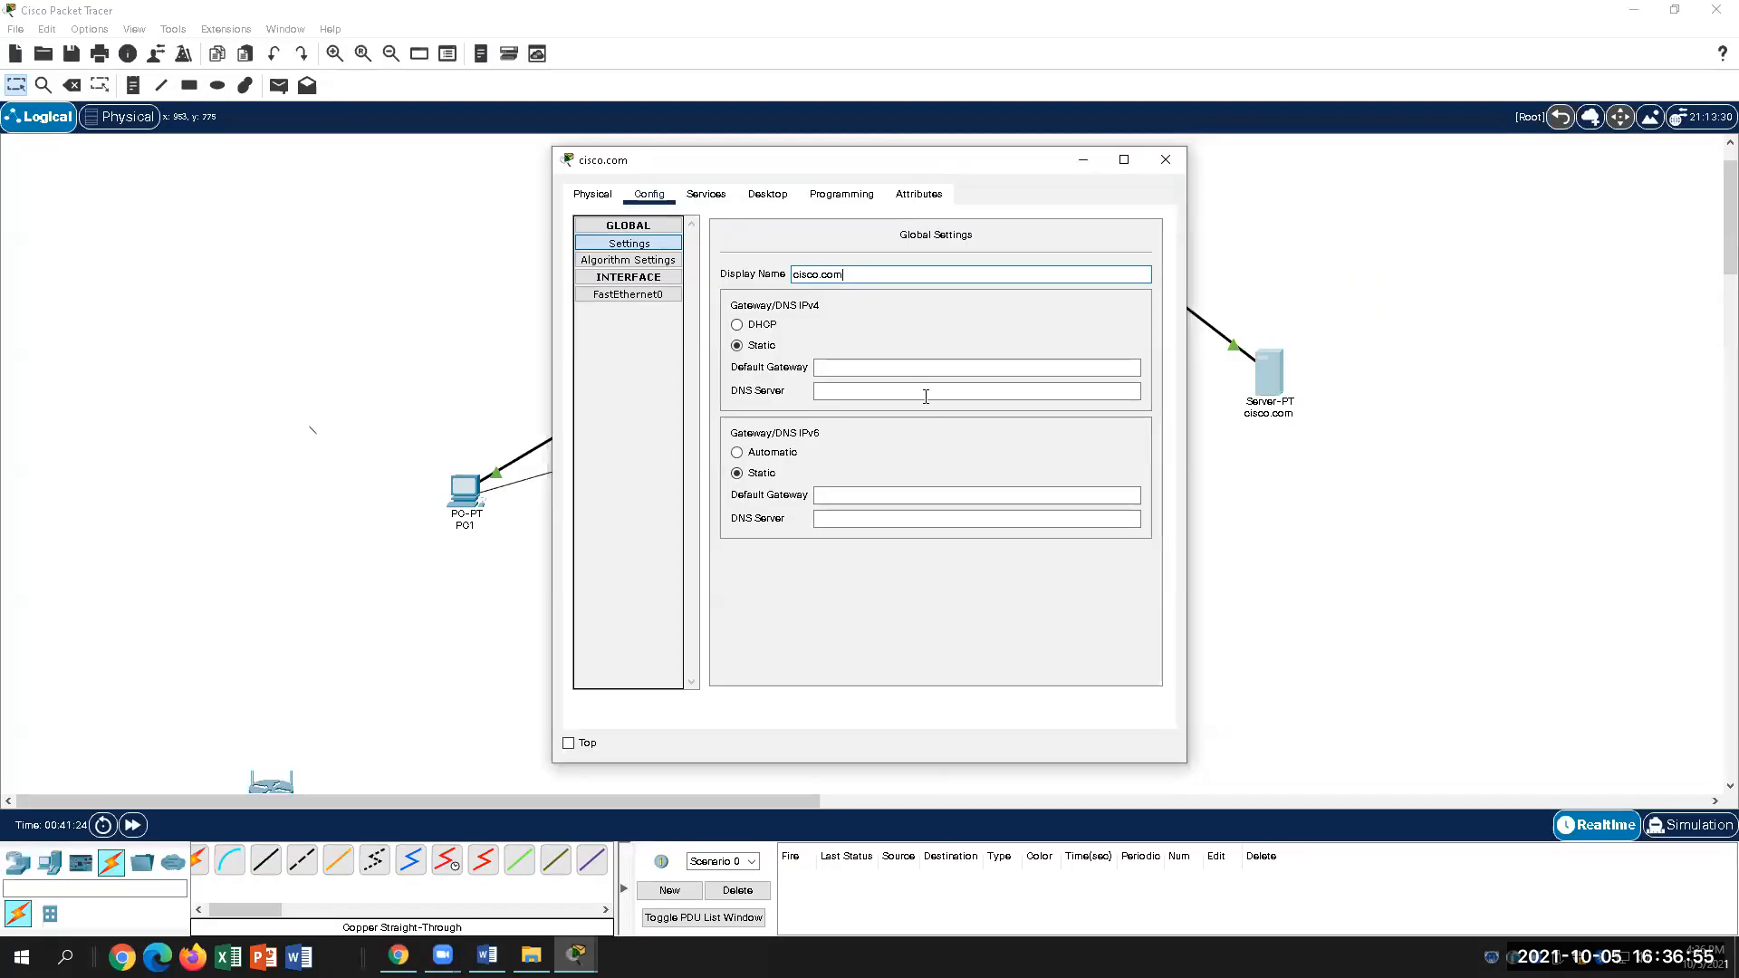
pyautogui.click(900, 367)
pyautogui.write('2')
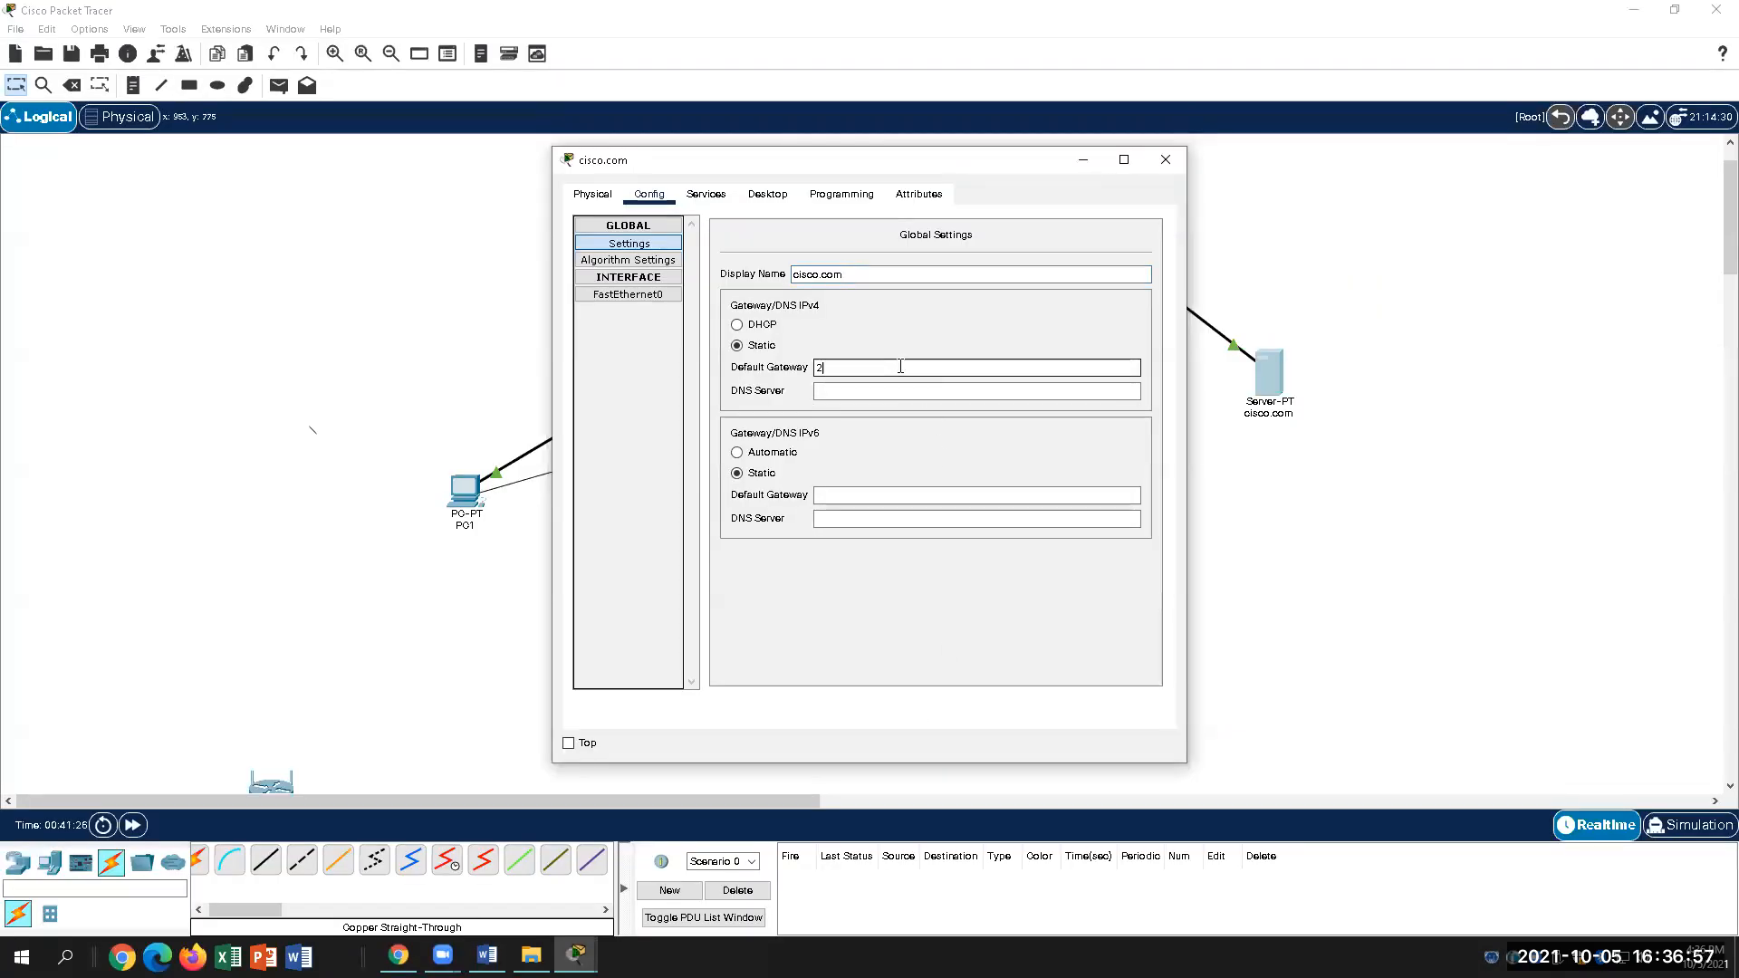
pyautogui.write('67')
pyautogui.write('.67.0.')
pyautogui.write('1')
pyautogui.click(835, 366)
pyautogui.press('BackSpace')
pyautogui.press('BackSpace')
pyautogui.write('08')
# Step: Enter 208.67.220.220 as the DNS server and dismiss the invalid DNS error
pyautogui.click(866, 392)
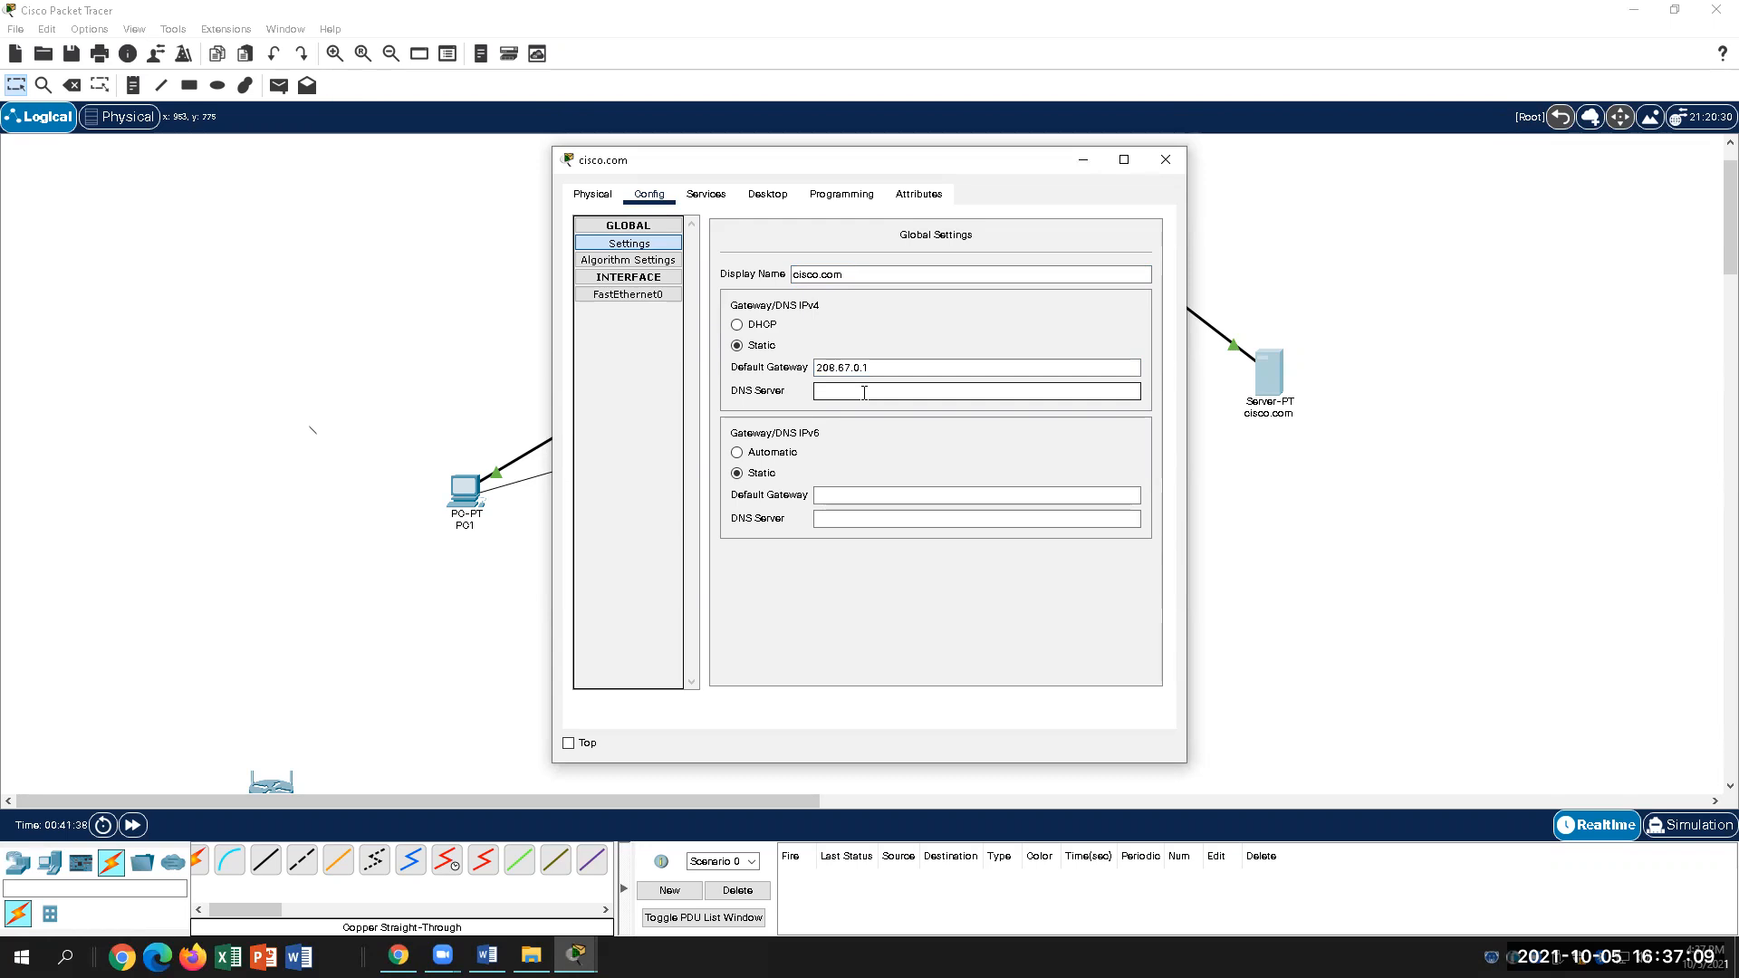
pyautogui.write('208.67.220.220')
pyautogui.click(488, 955)
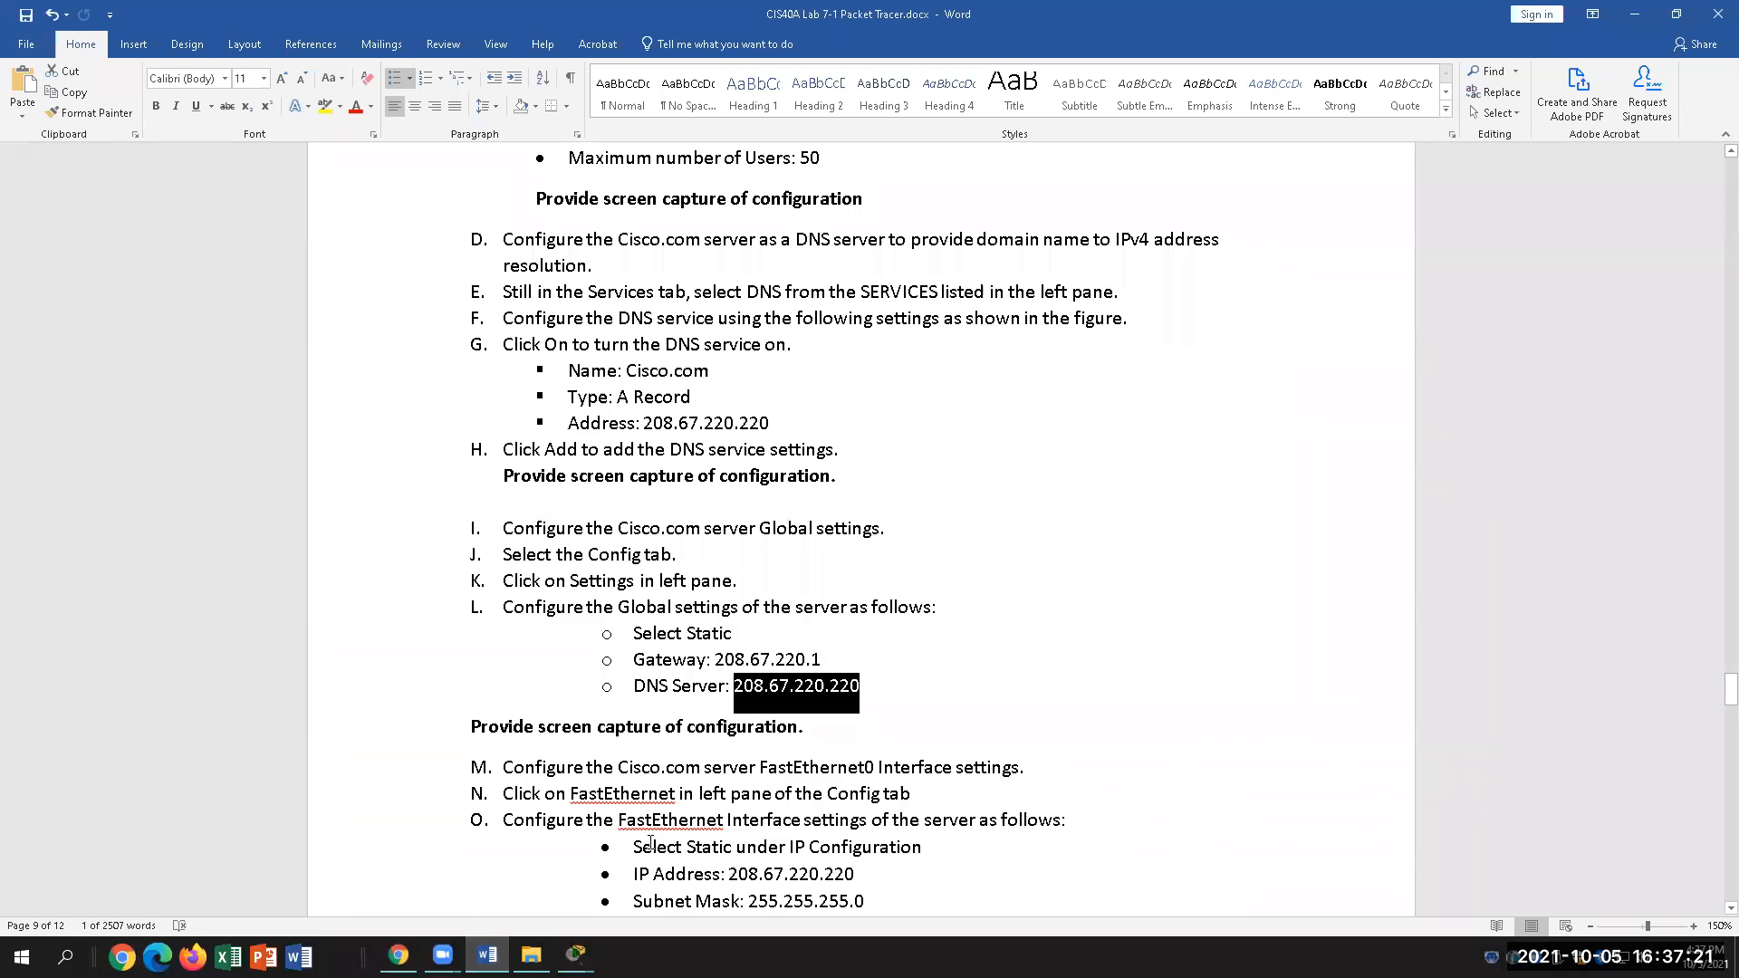
pyautogui.click(575, 956)
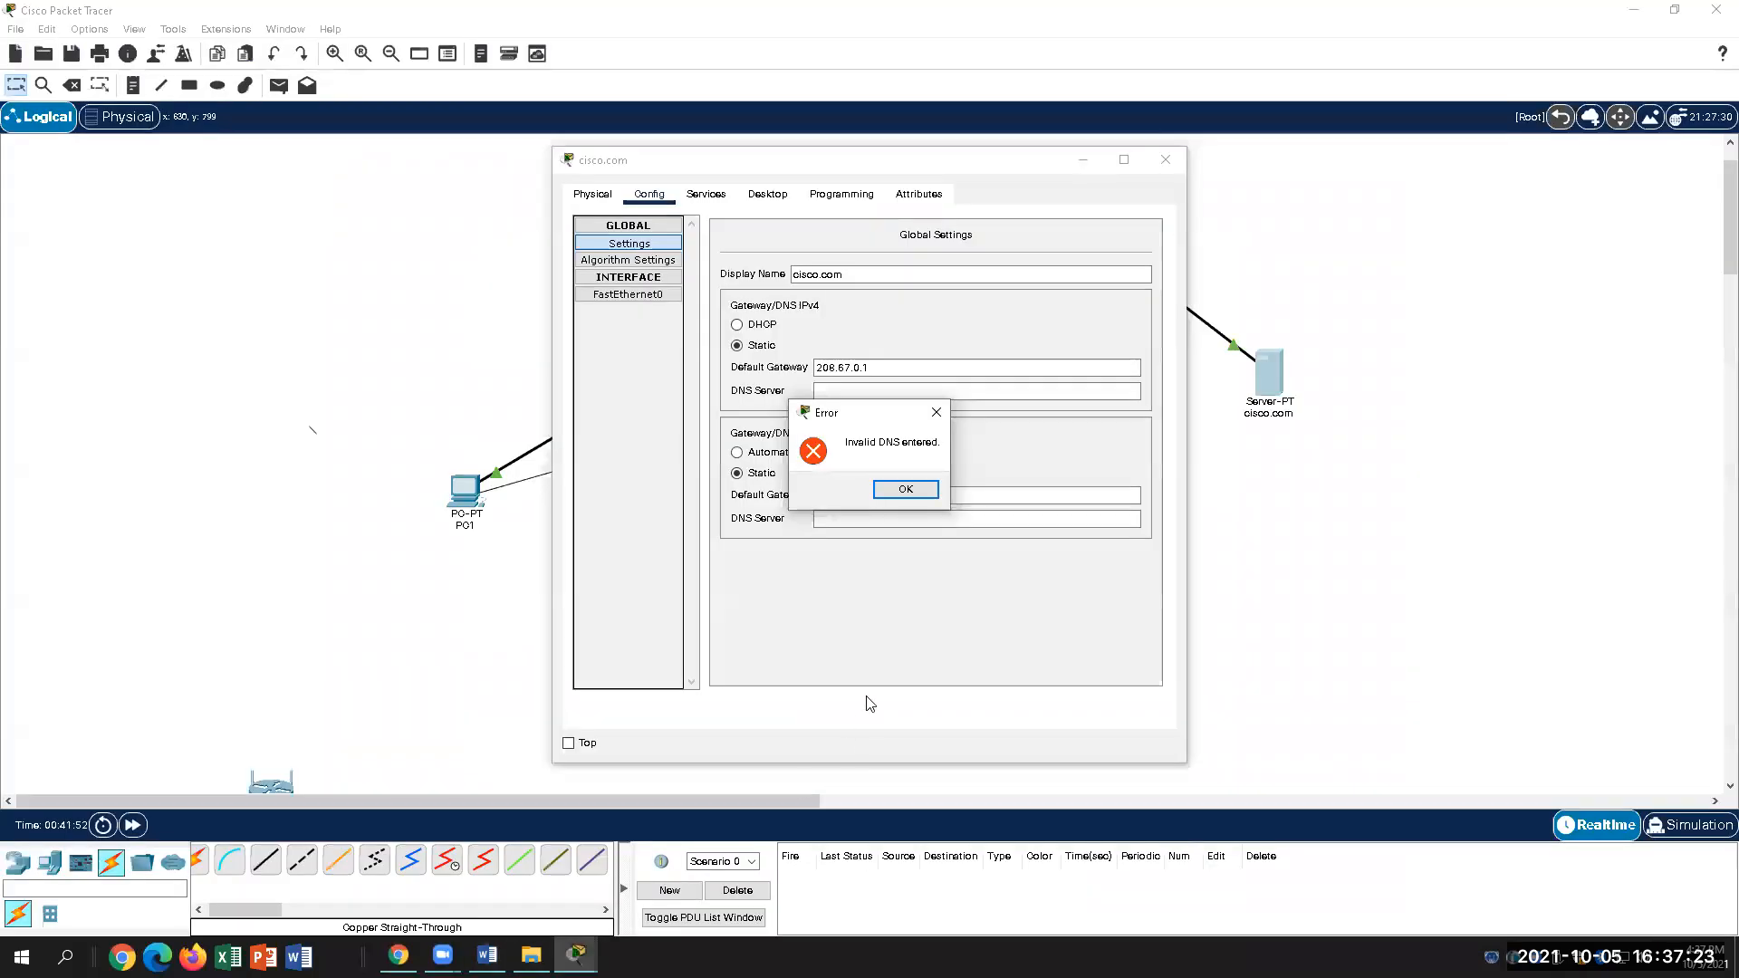
pyautogui.click(877, 366)
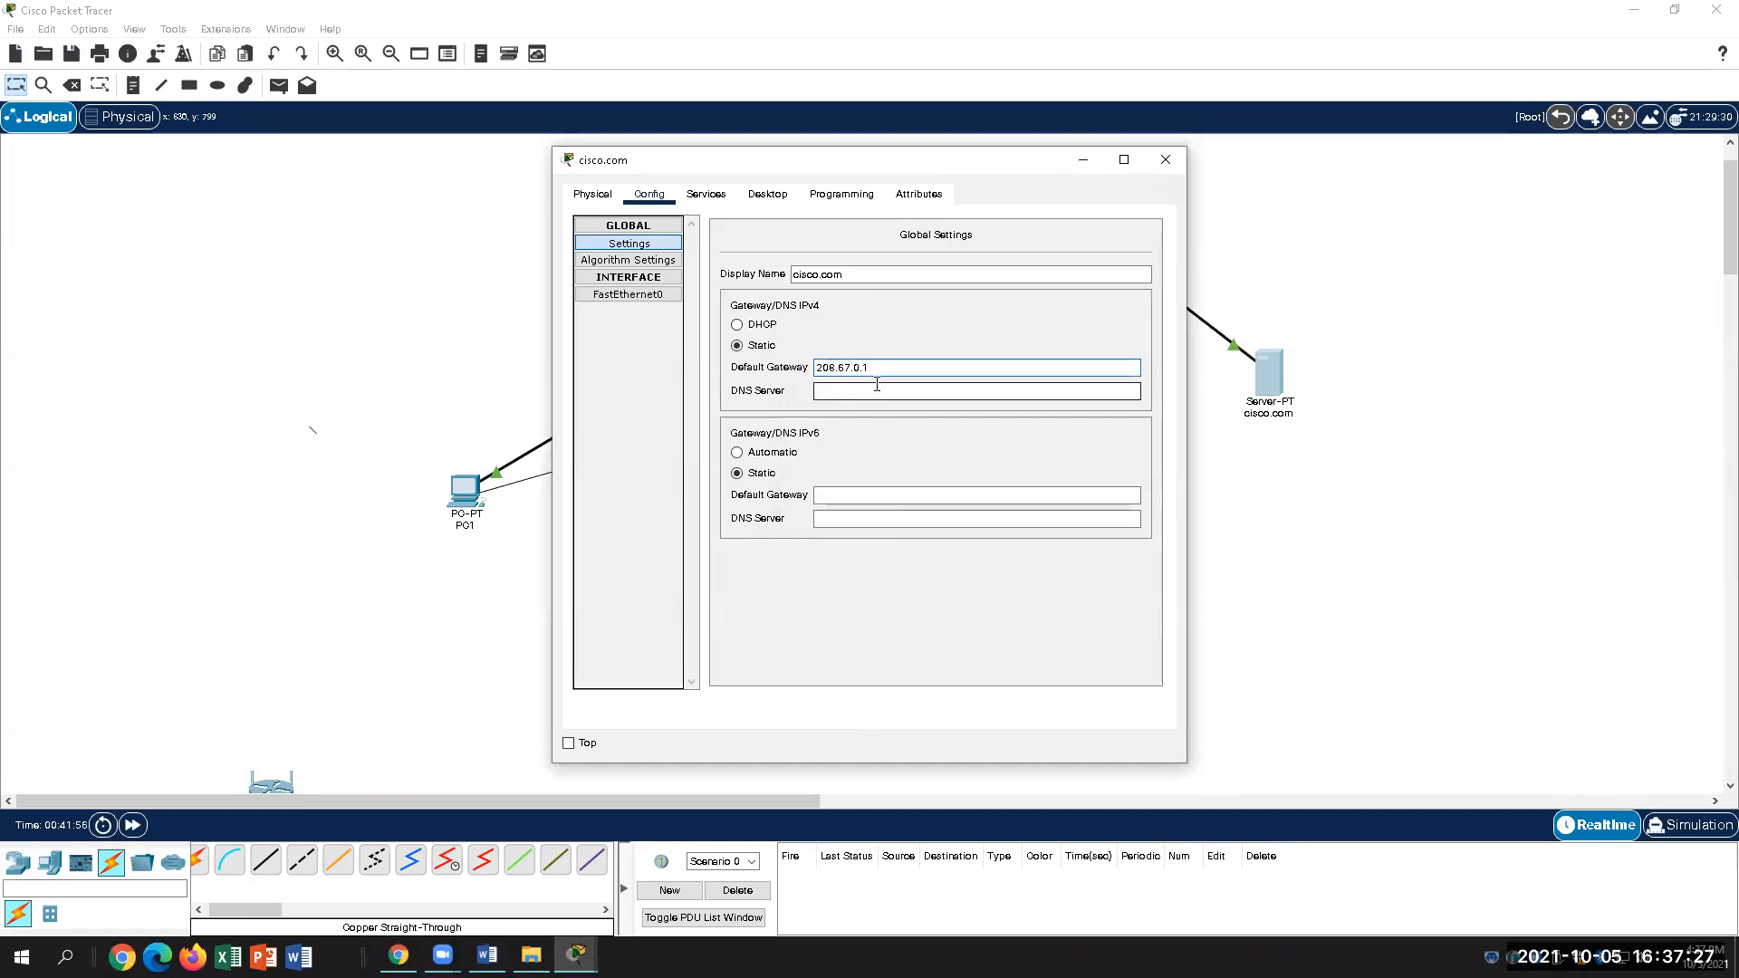
# Step: Re-enter and commit DNS server 208.67.220.220, then return to the lab document
pyautogui.hotkey('alt', 'Tab')
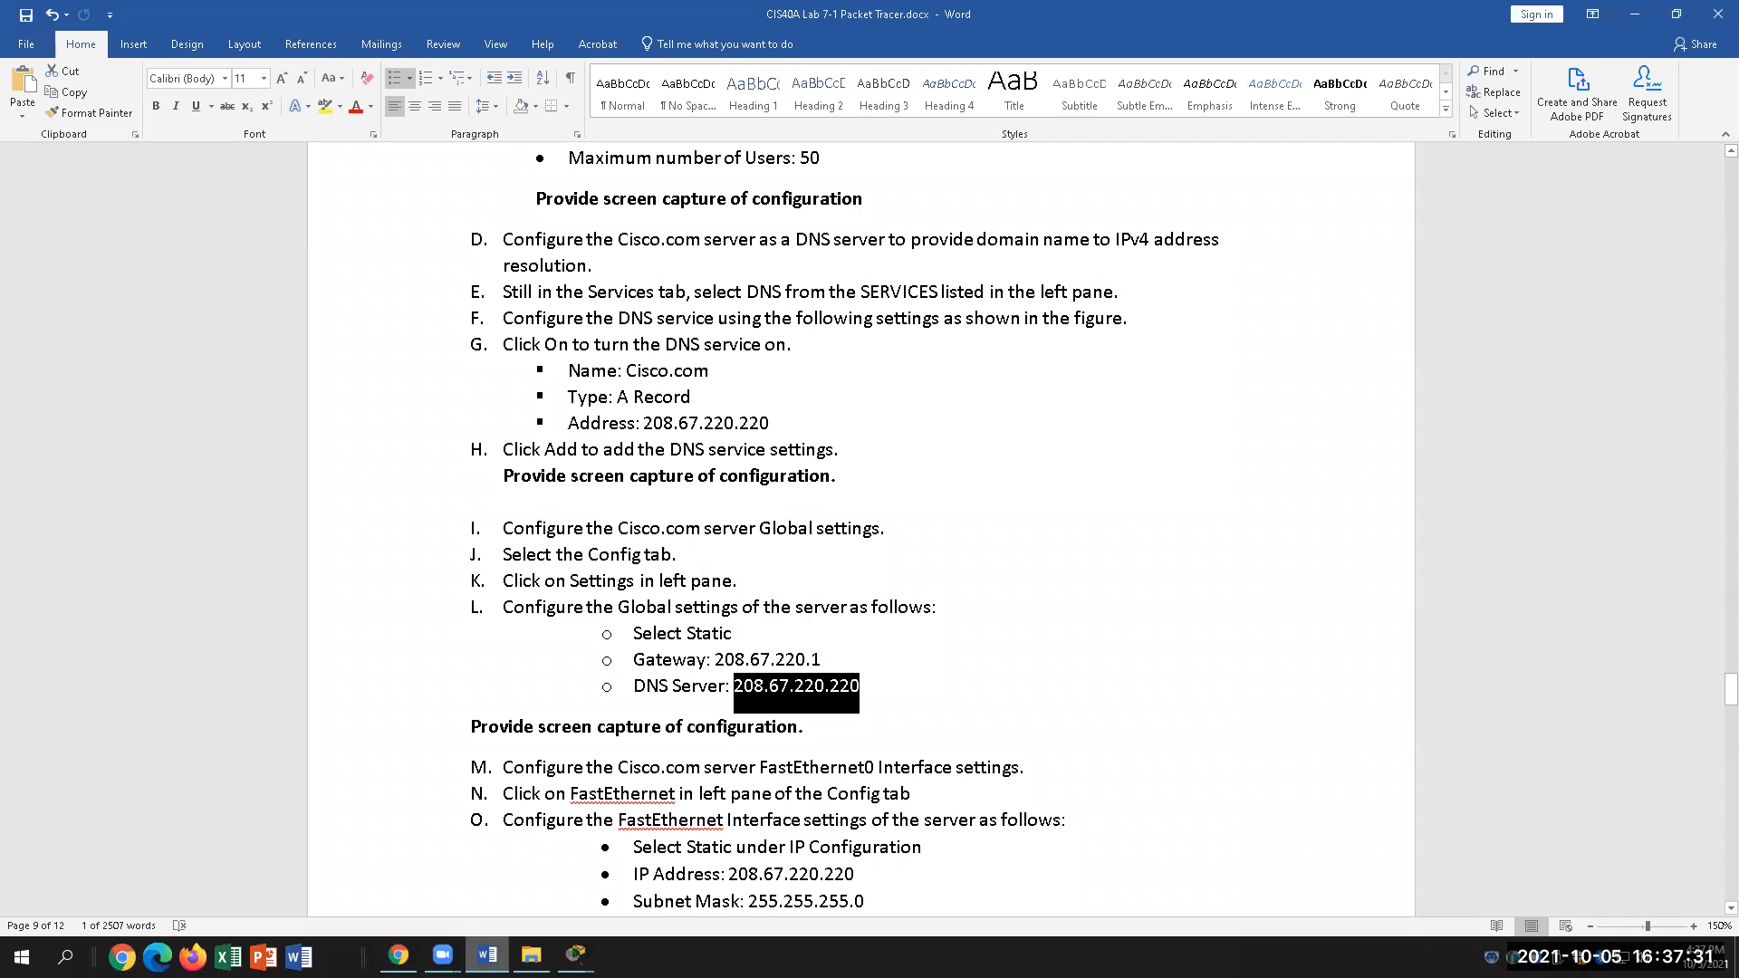
pyautogui.hotkey('alt', 'Tab')
pyautogui.click(838, 390)
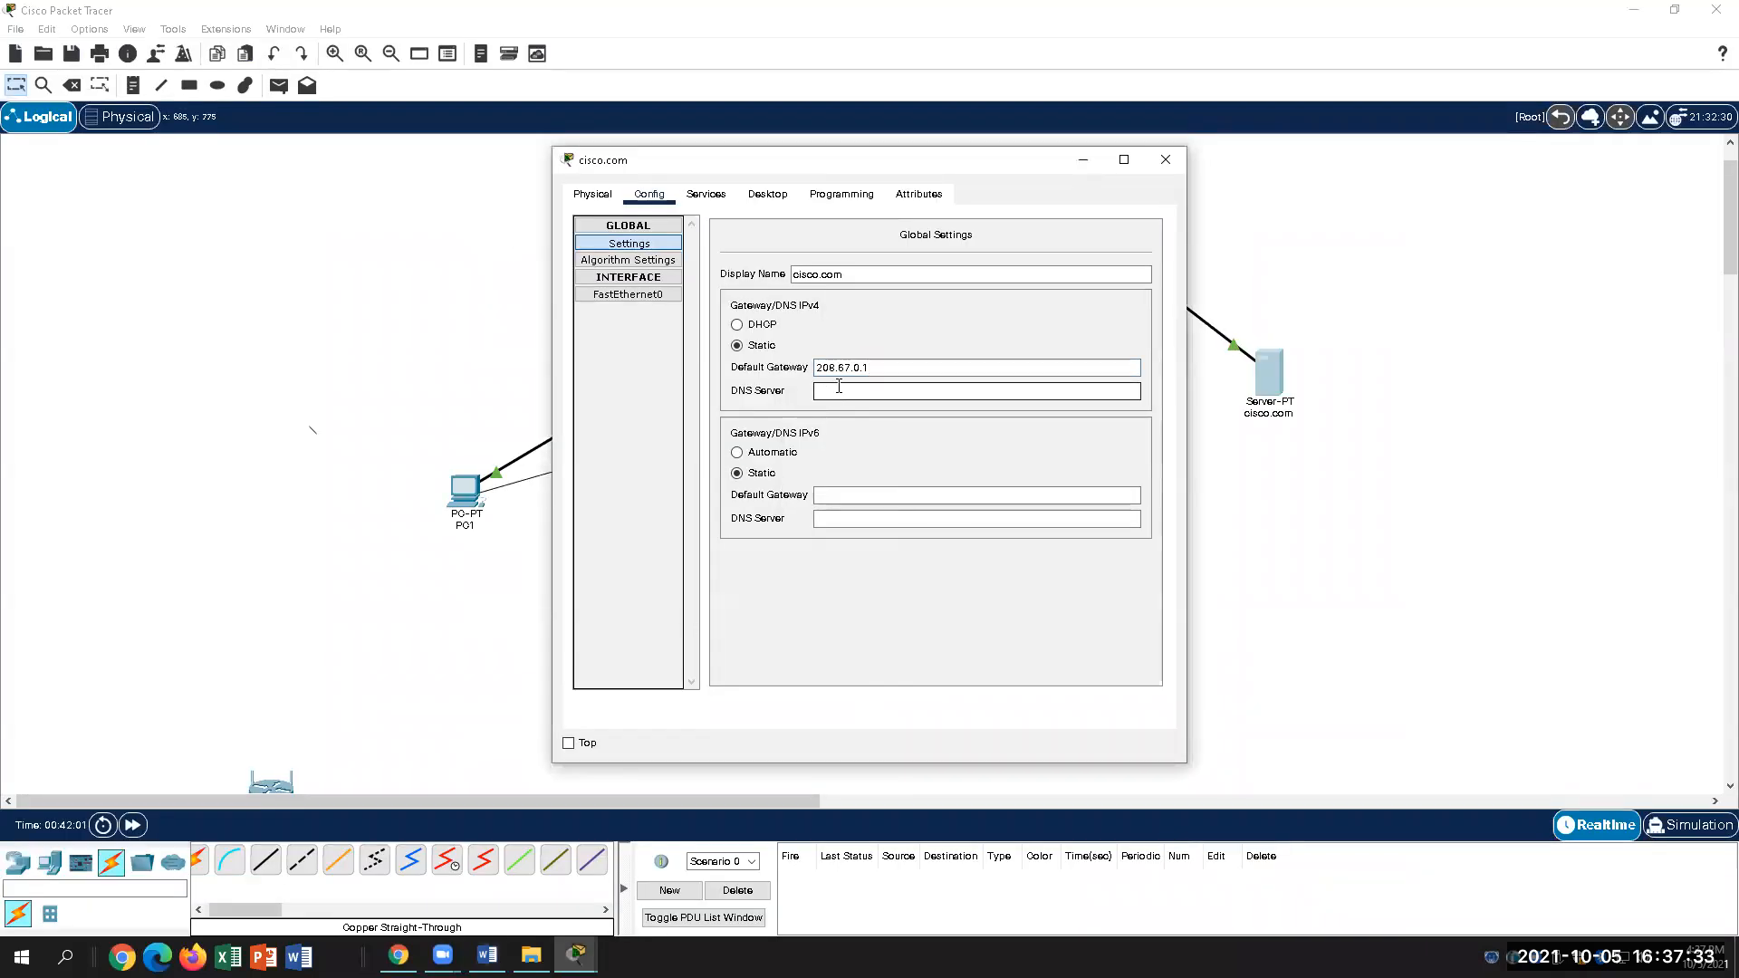
pyautogui.write('208.')
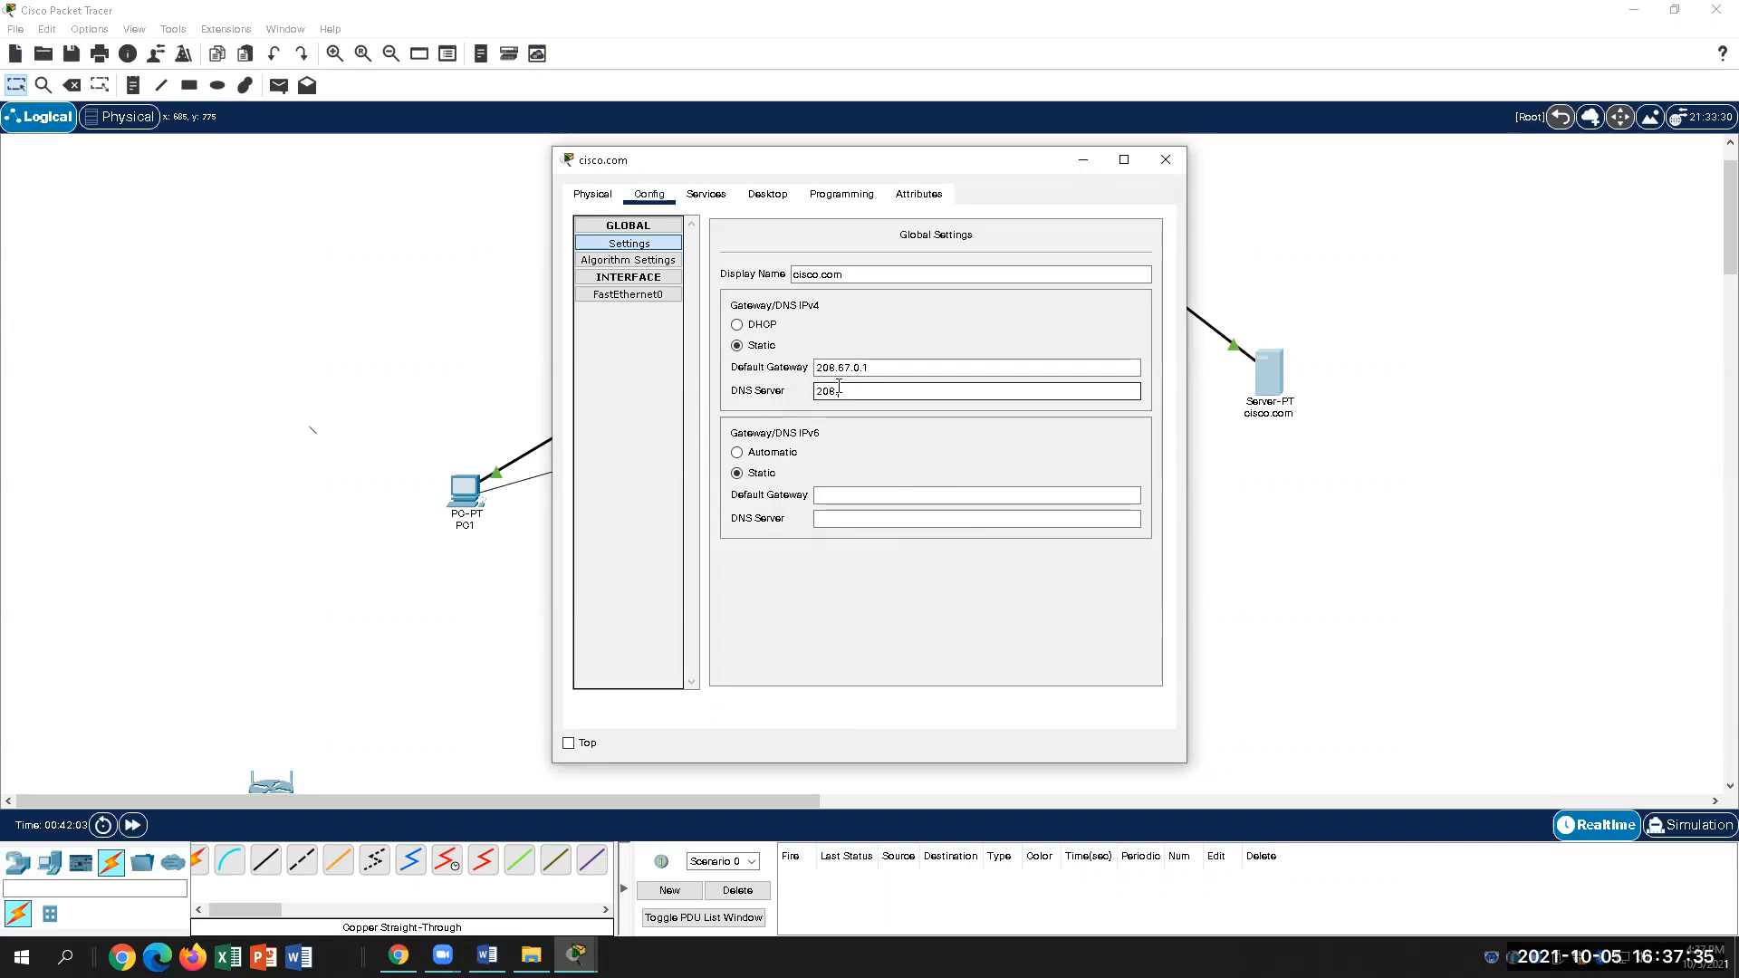
pyautogui.write('67.22')
pyautogui.click(861, 496)
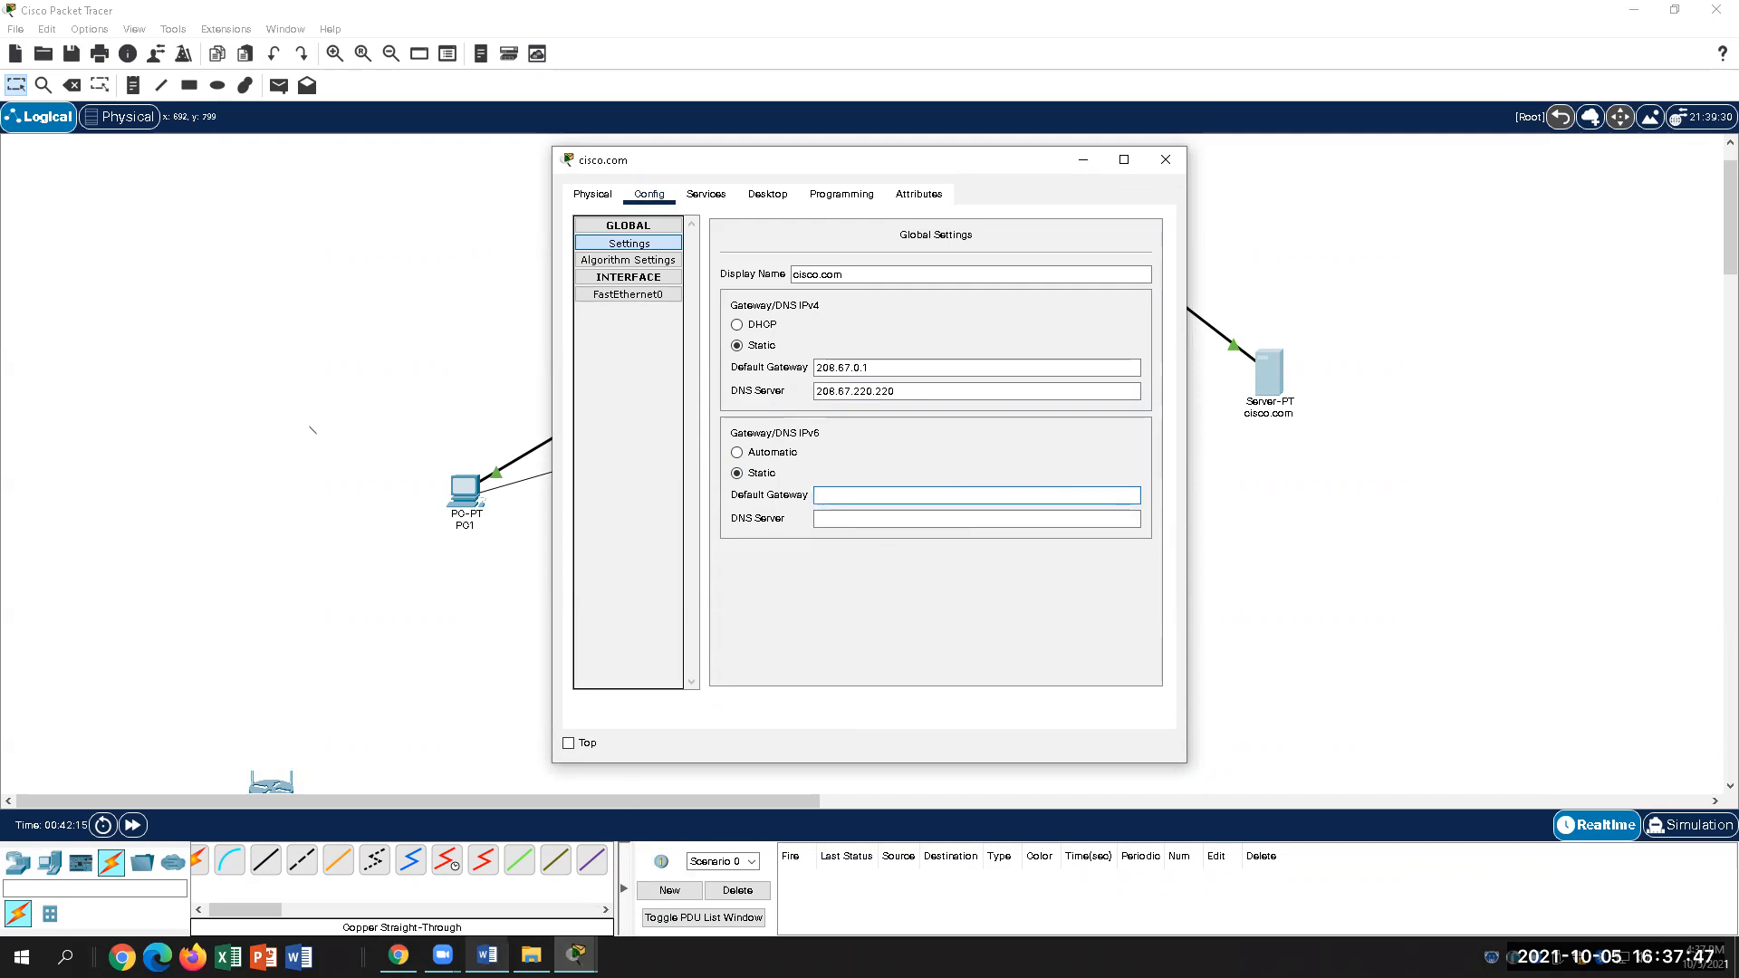
pyautogui.click(486, 956)
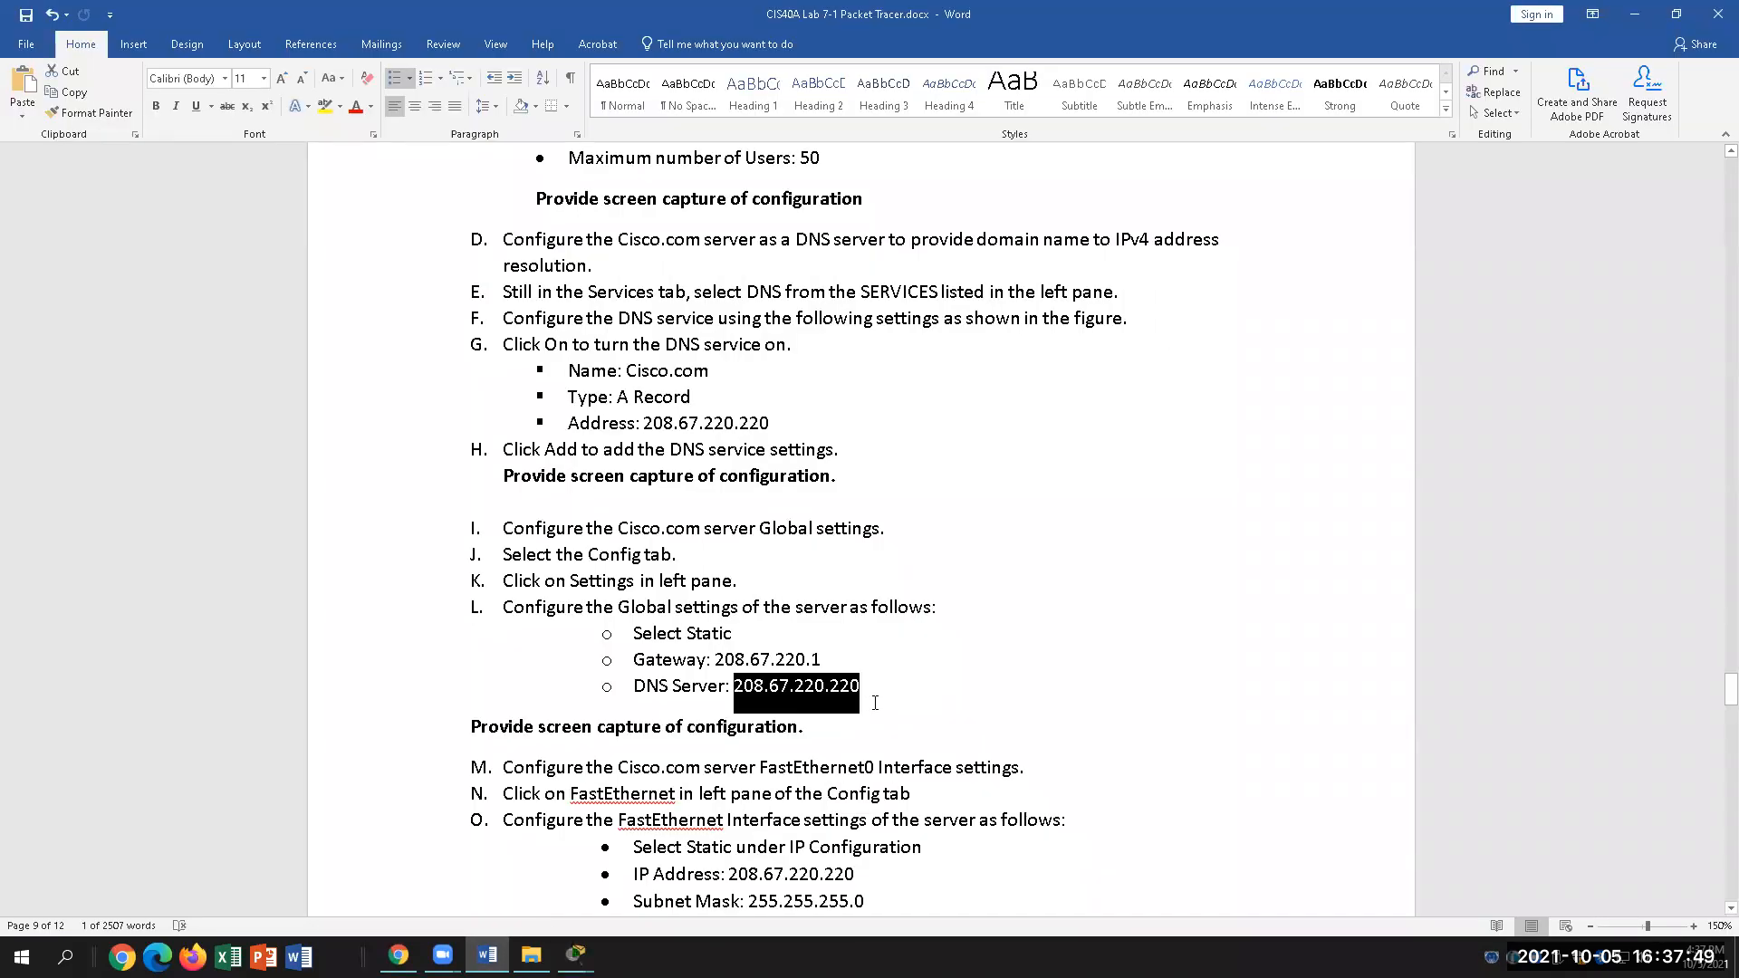
pyautogui.scroll(-1, 868, 706)
pyautogui.click(1055, 700)
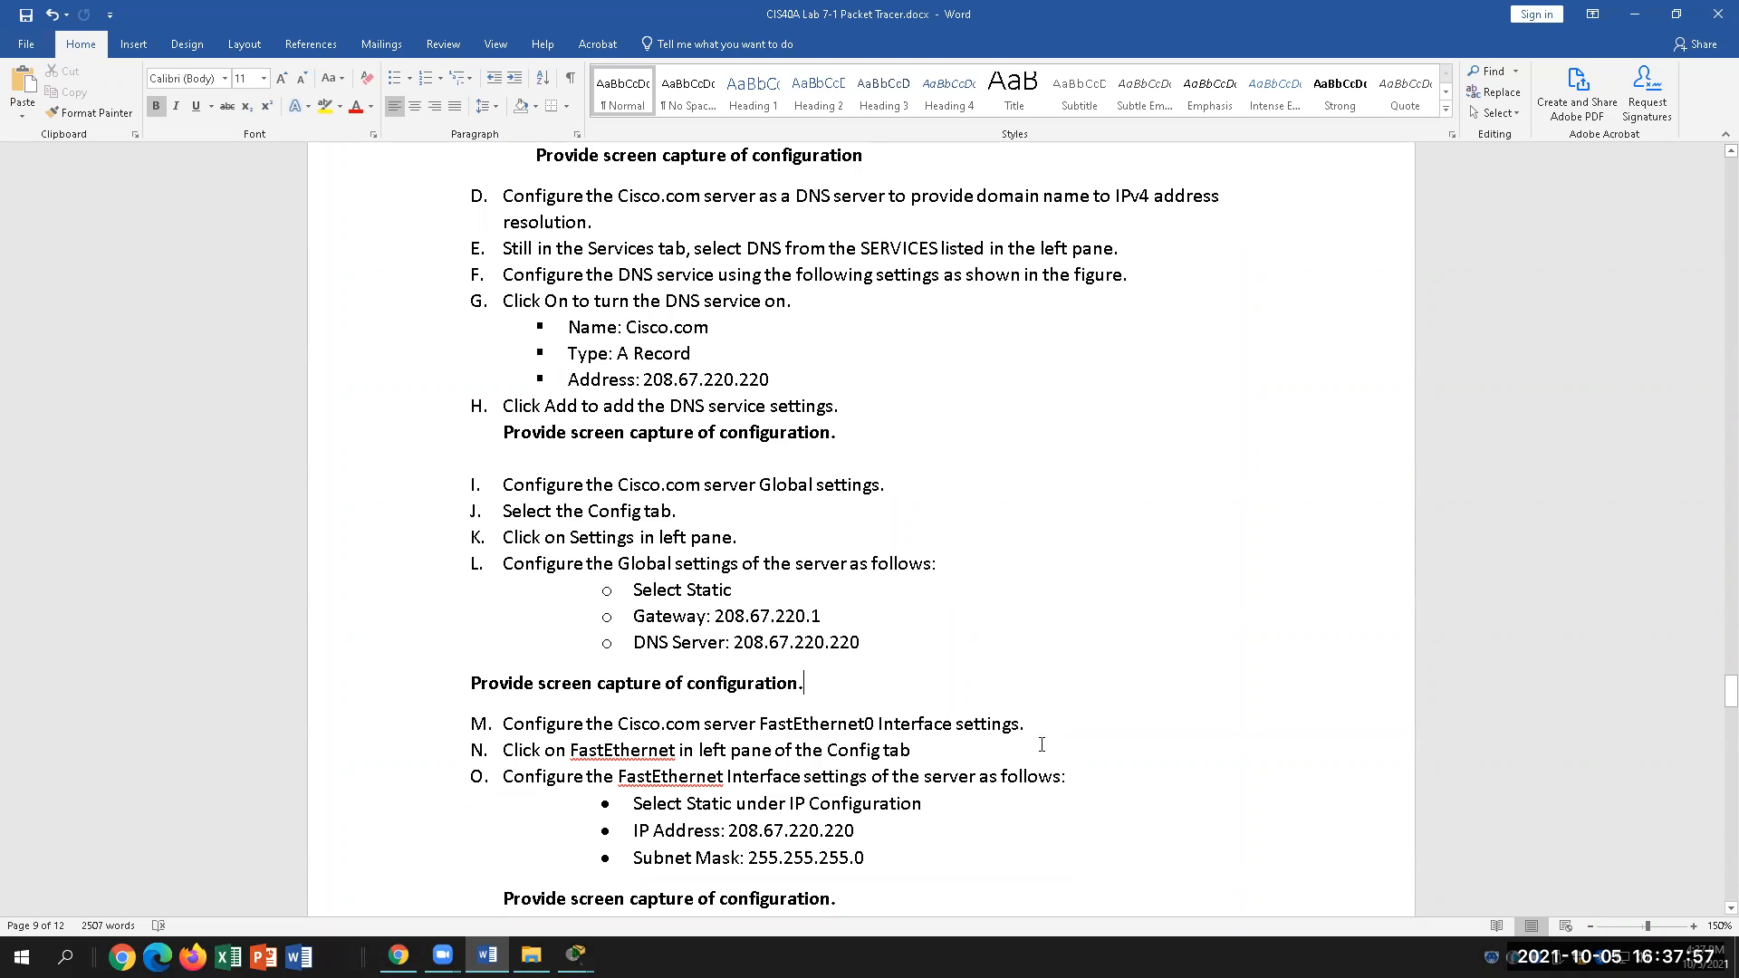
# Step: Review step M's FastEthernet0 Interface settings, then bring back the cisco.com server window
pyautogui.click(676, 750)
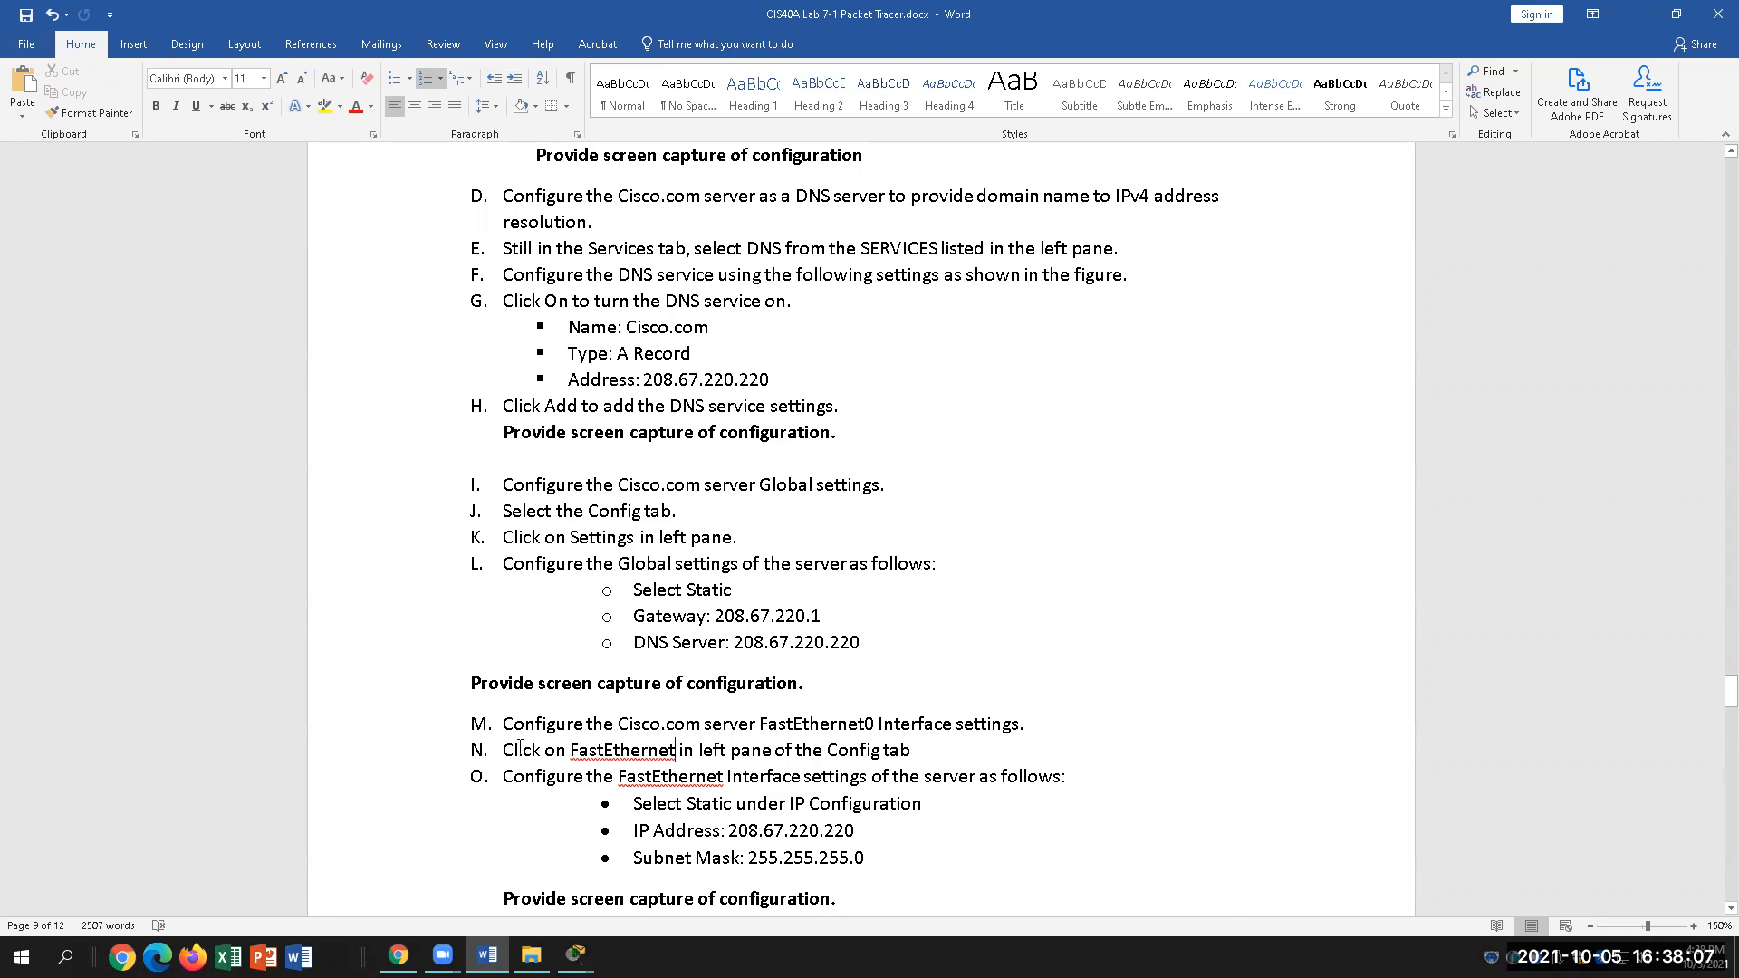
pyautogui.moveTo(761, 725); pyautogui.dragTo(1018, 725)
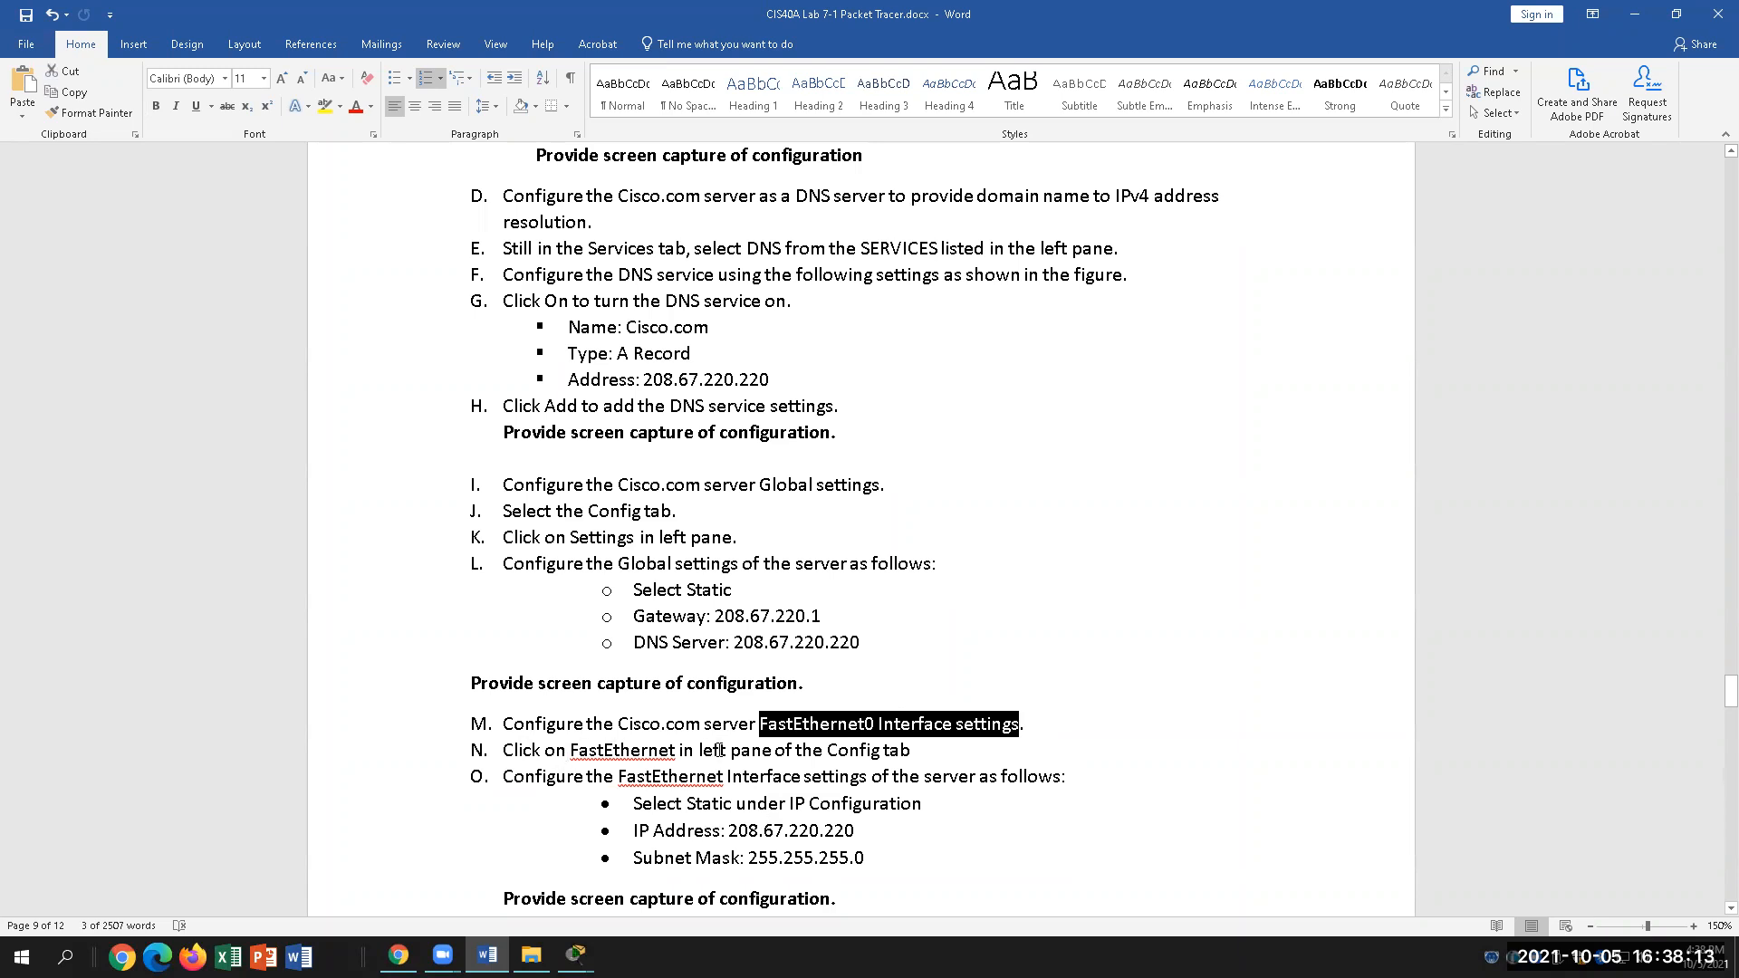
pyautogui.click(720, 751)
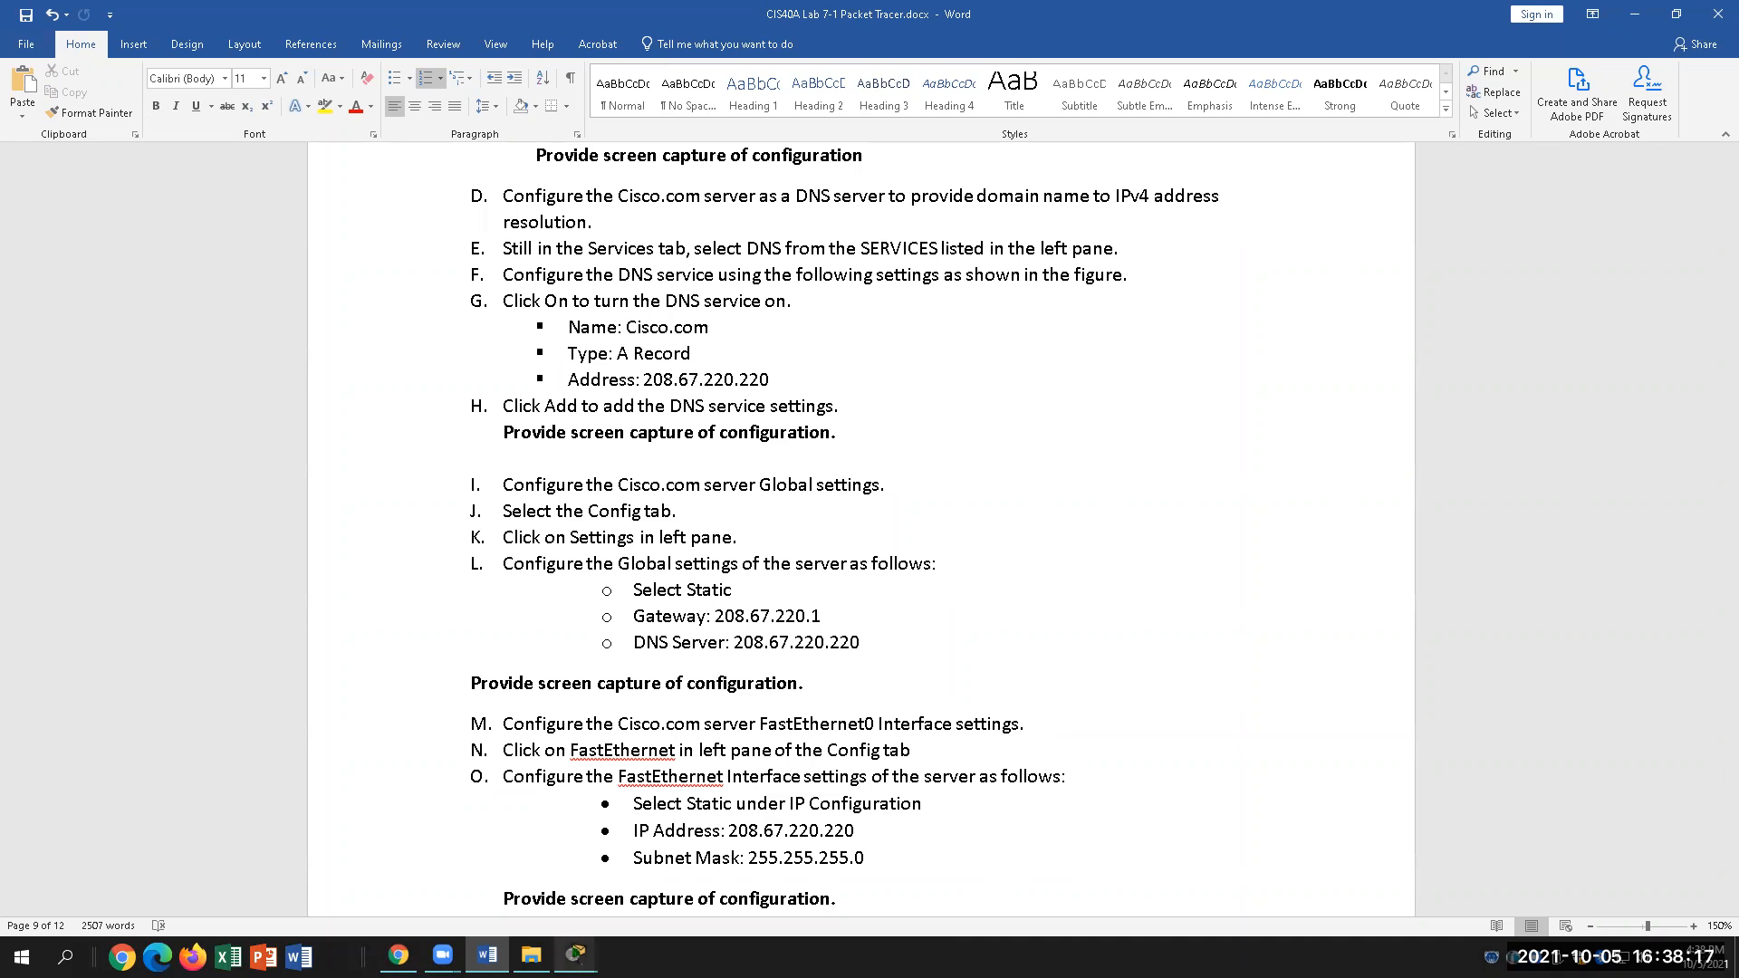
pyautogui.moveTo(577, 955)
pyautogui.click(725, 883)
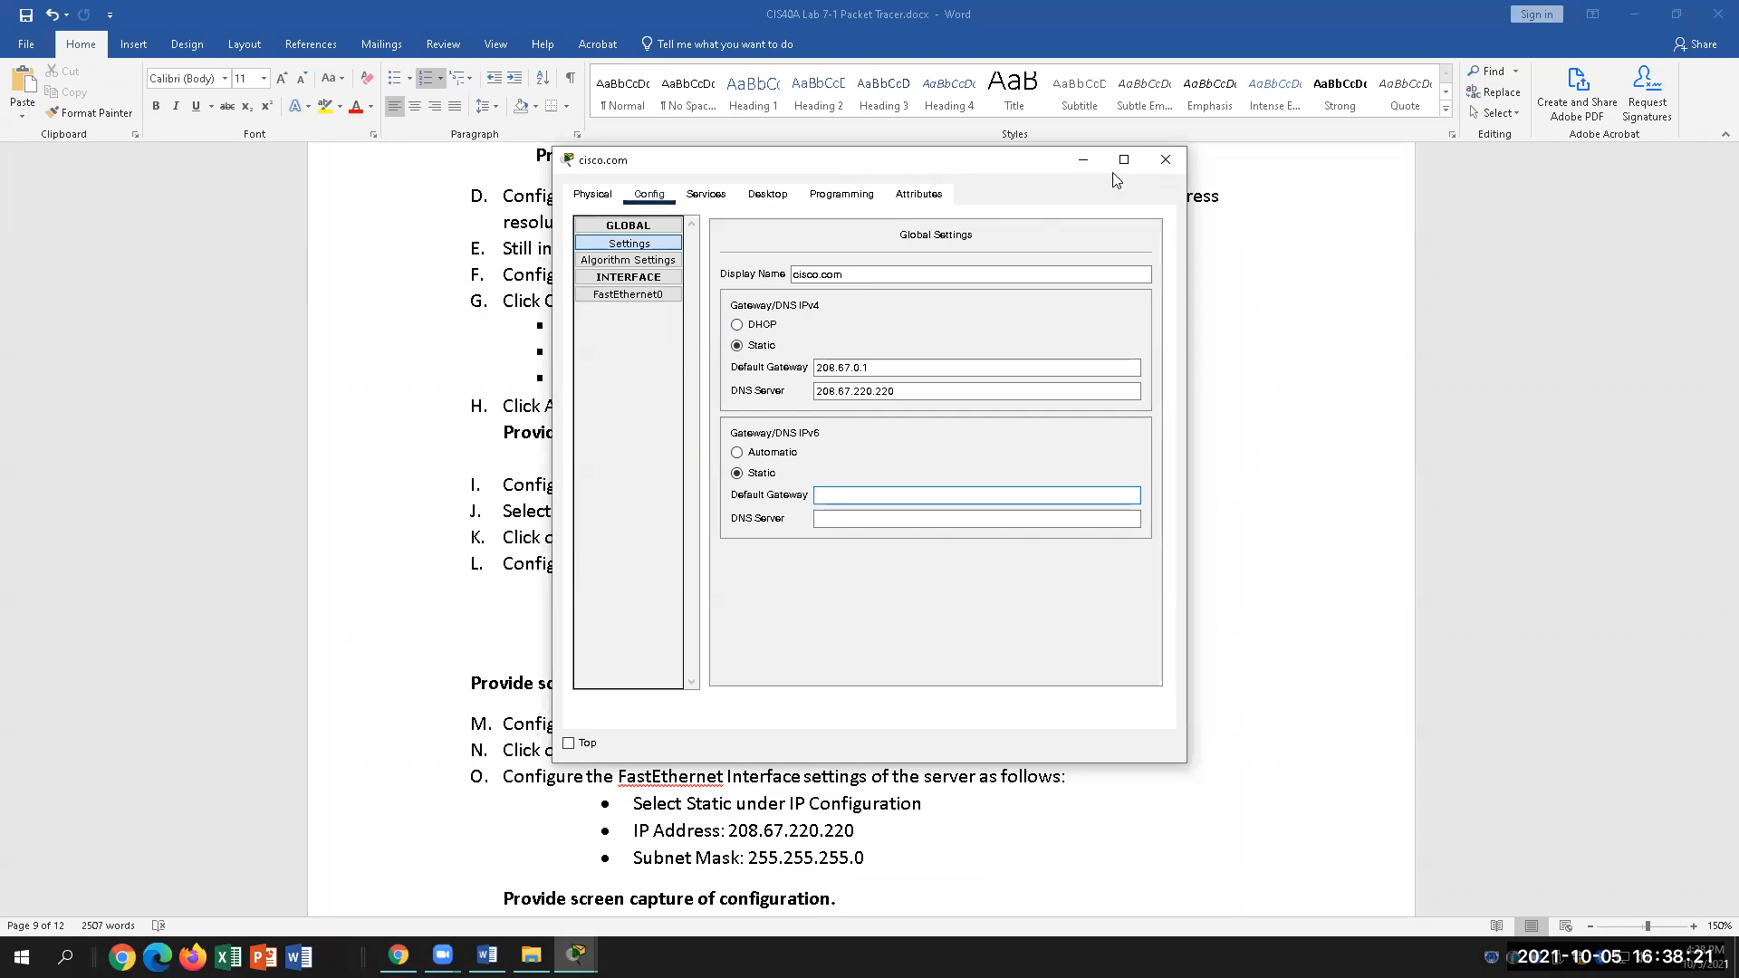
# Step: Open PC1's IP Configuration by mistake, then close it
pyautogui.click(1166, 159)
pyautogui.moveTo(576, 955)
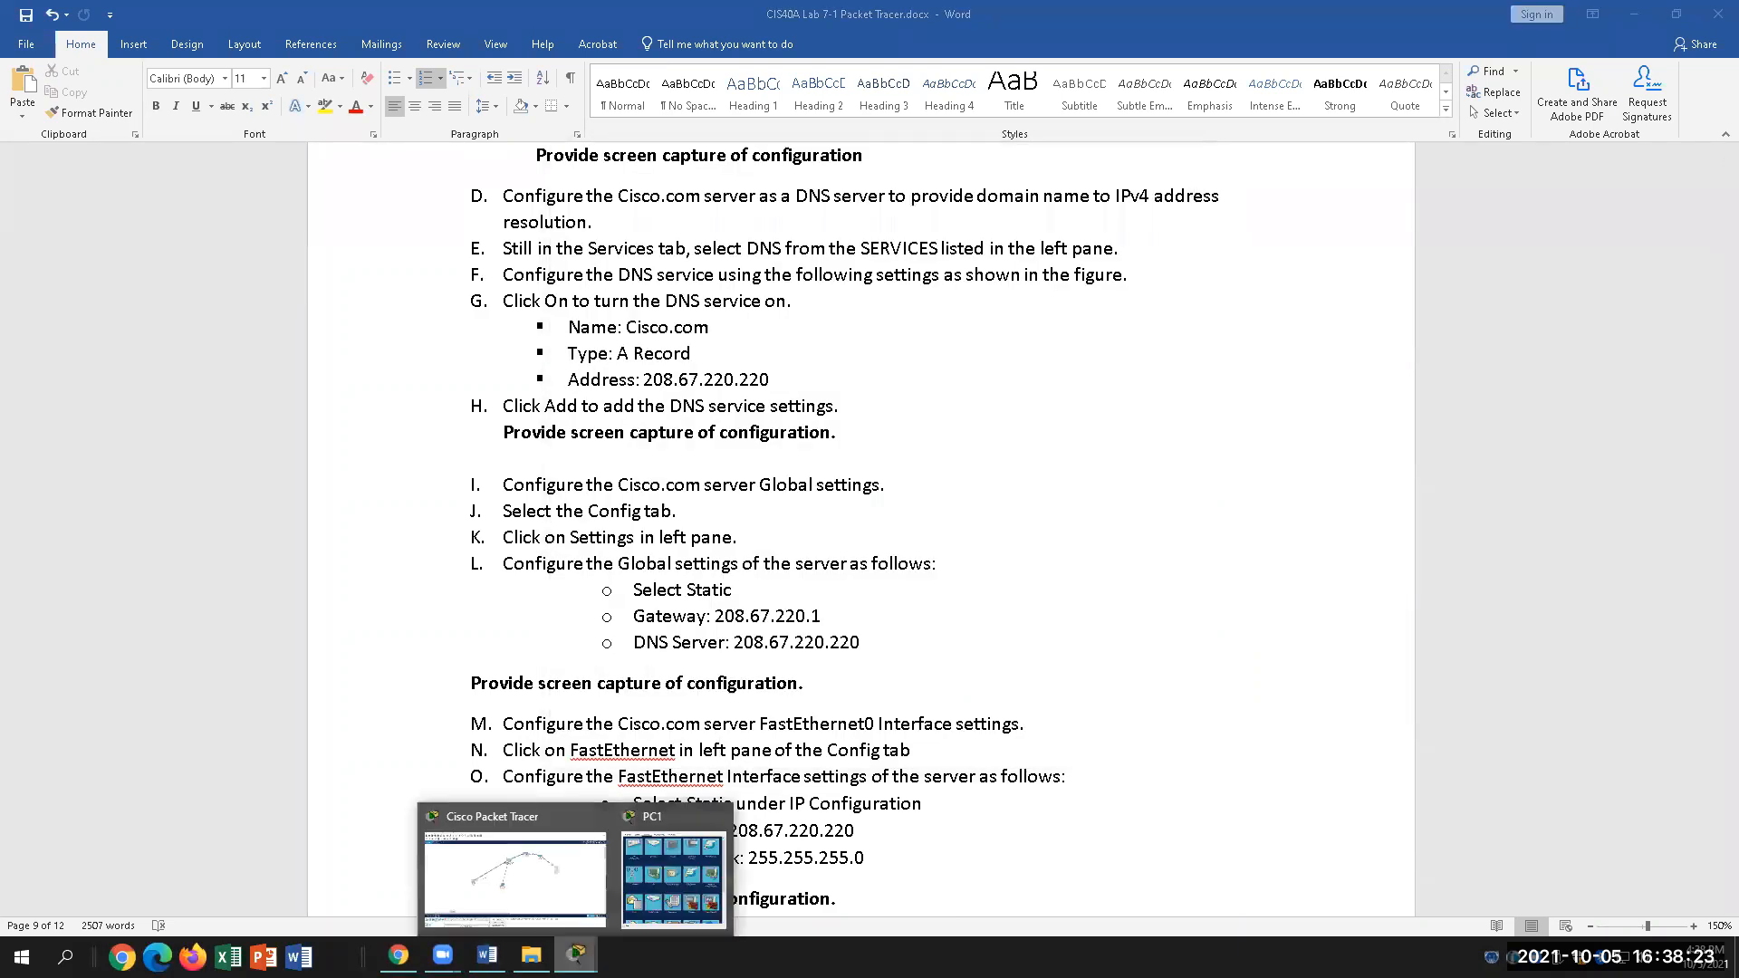
pyautogui.click(674, 906)
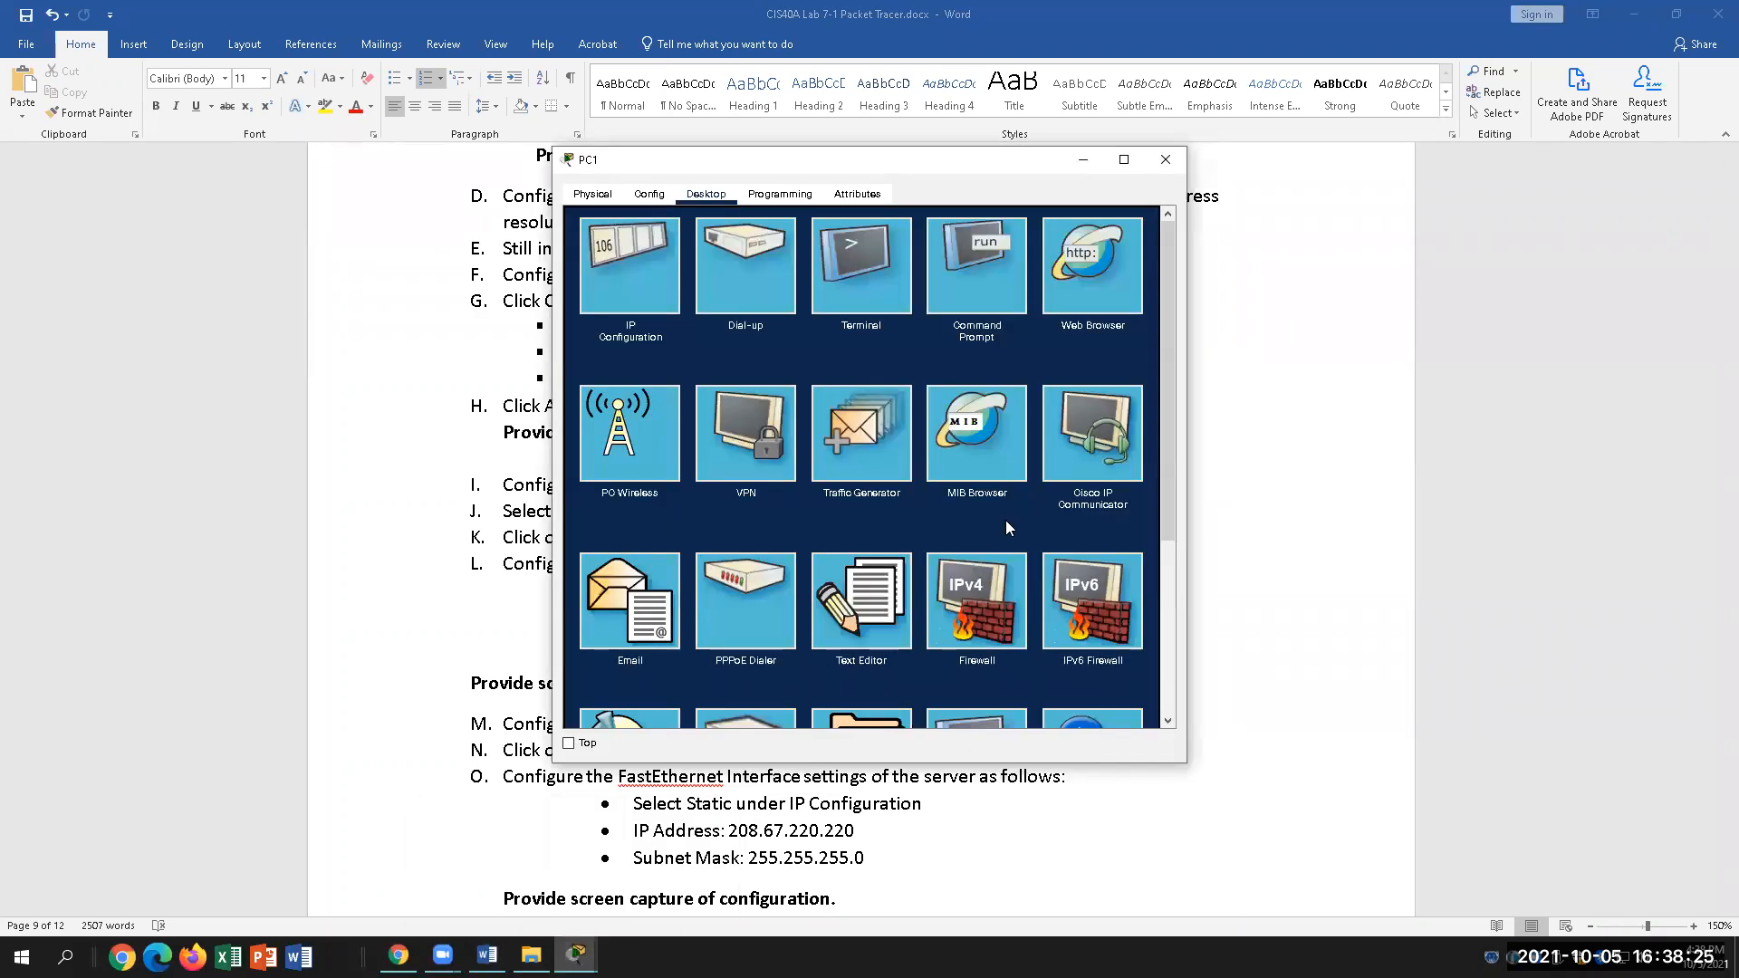
pyautogui.scroll(-1, 783, 582)
pyautogui.scroll(1, 783, 582)
pyautogui.click(613, 283)
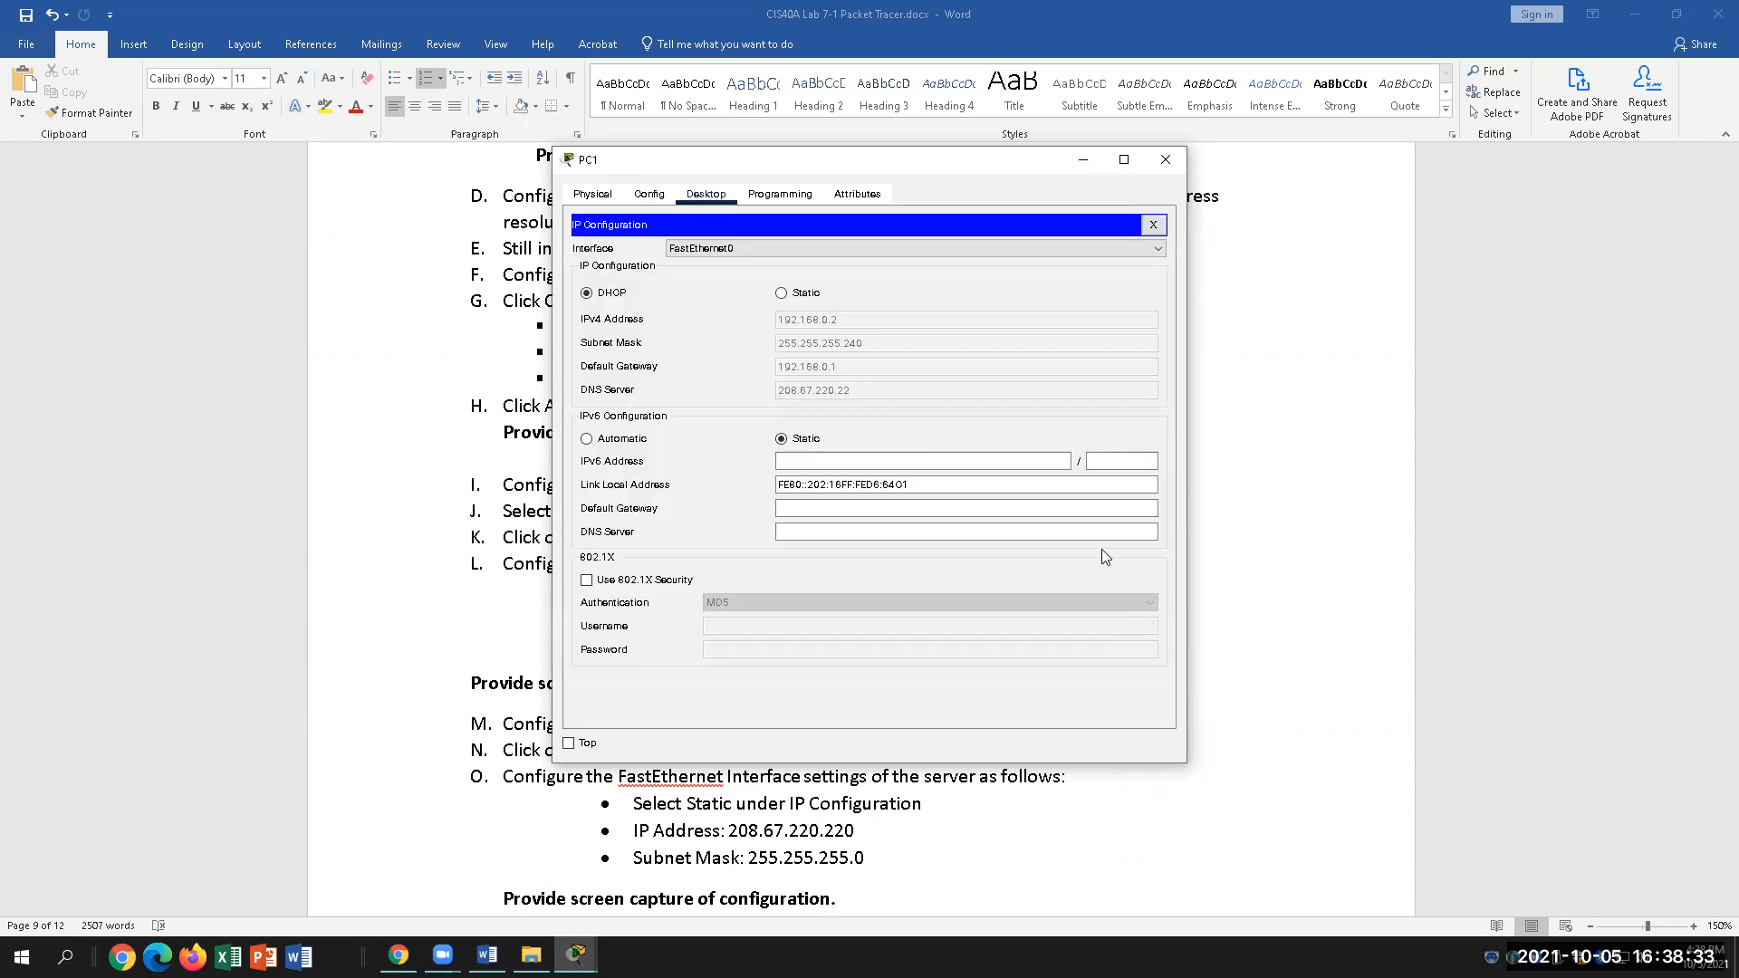
pyautogui.click(1166, 159)
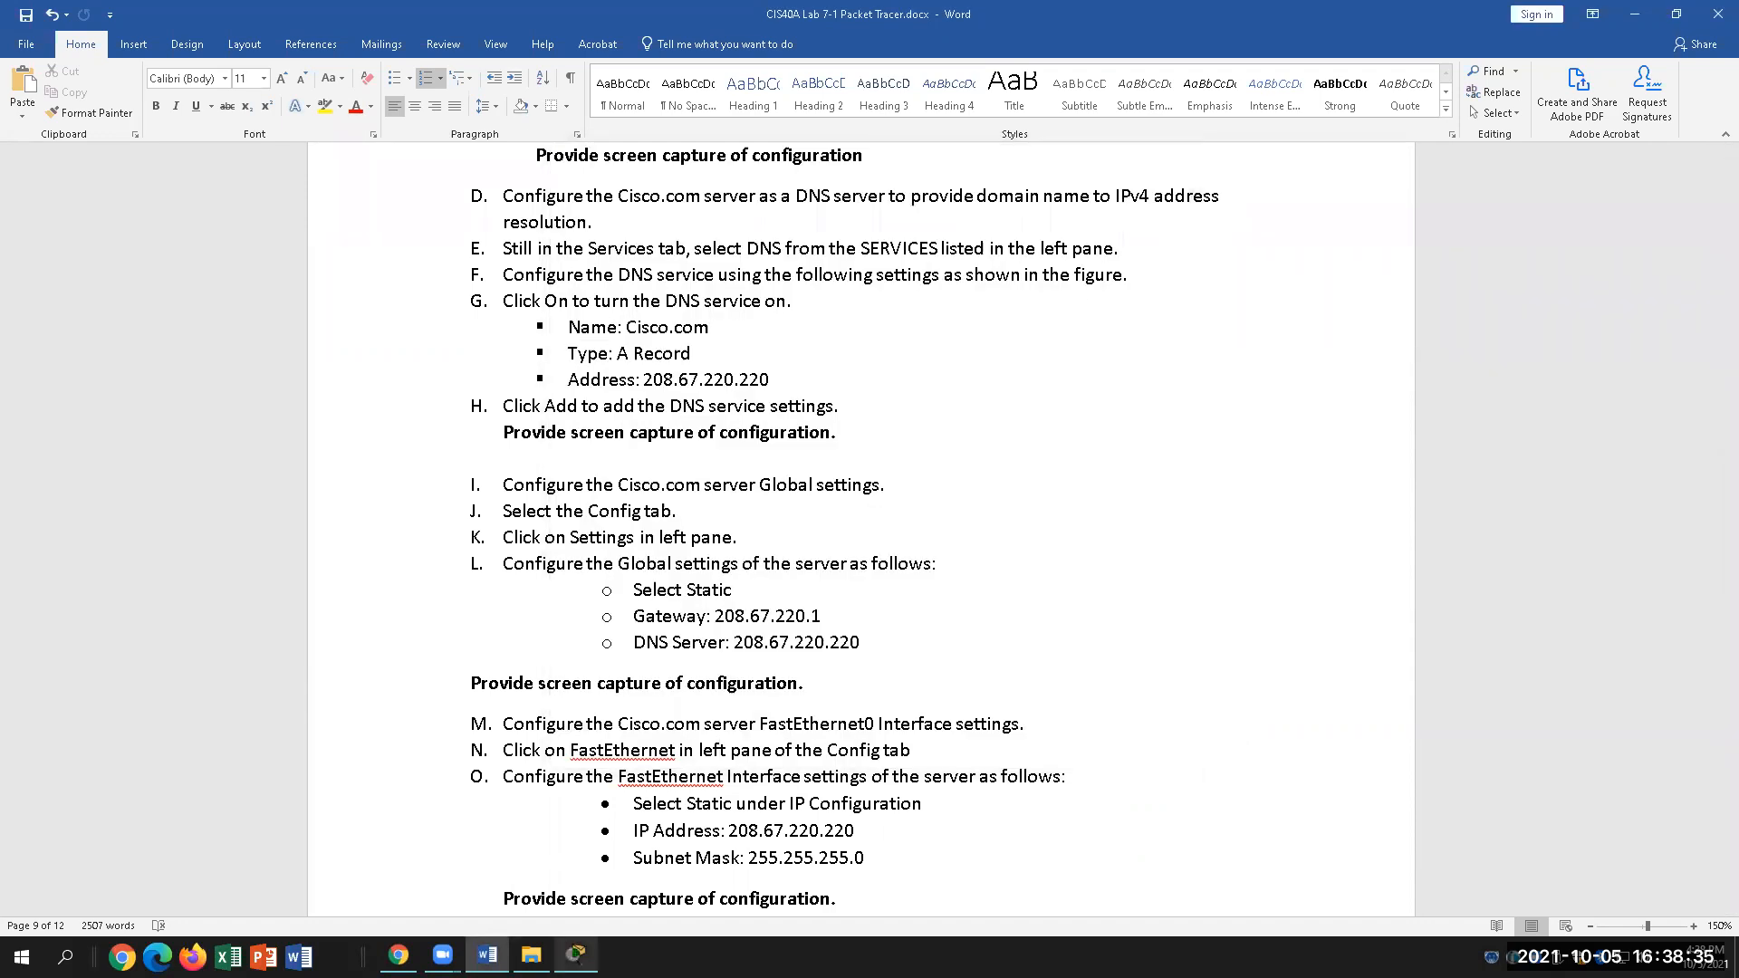
pyautogui.click(576, 956)
# Step: Open the cisco.com server's Desktop IP Configuration
pyautogui.click(1267, 388)
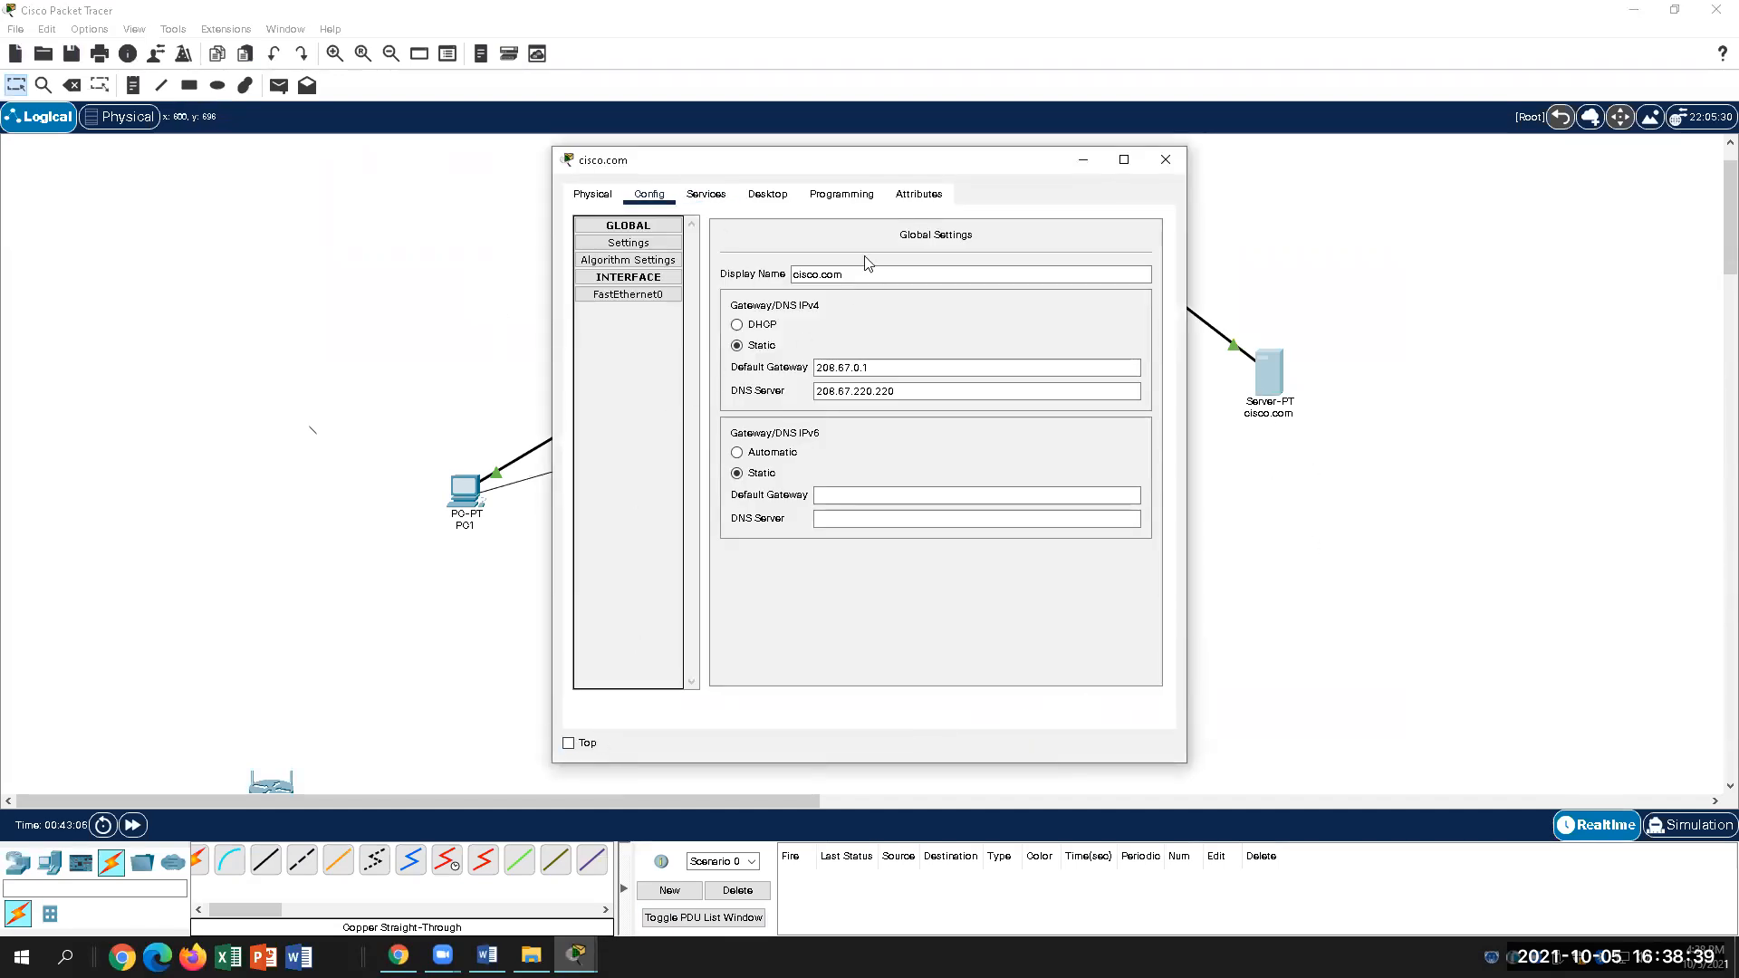
pyautogui.click(769, 203)
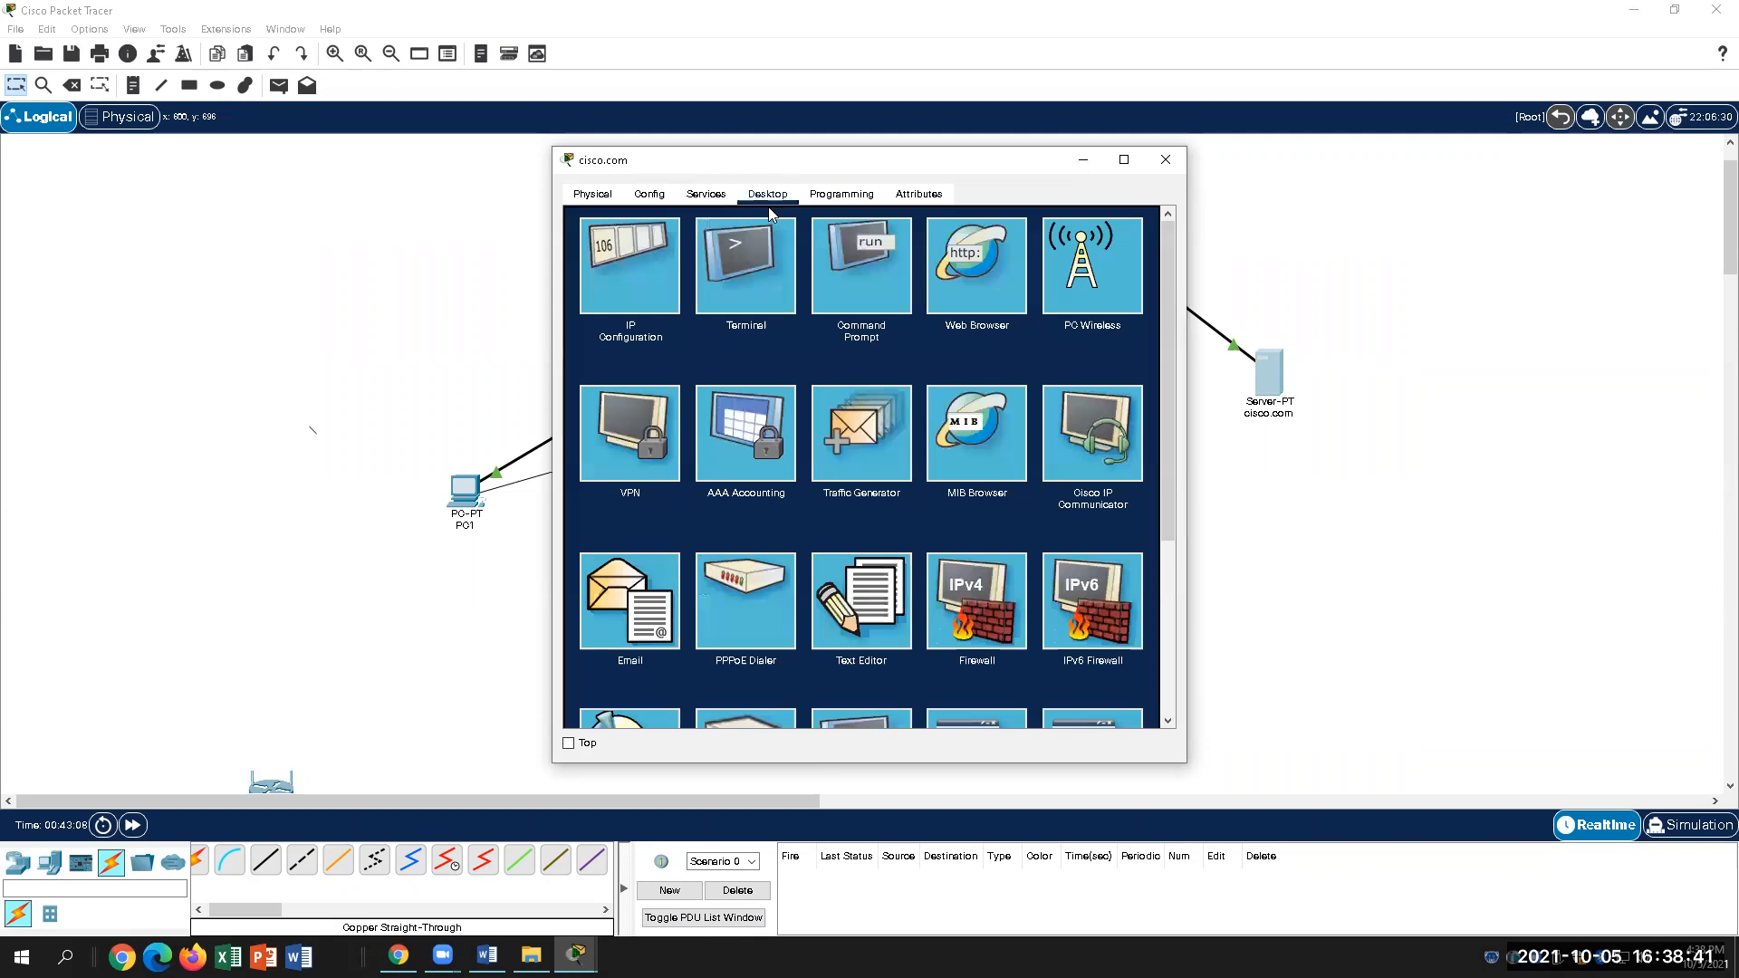
pyautogui.click(625, 279)
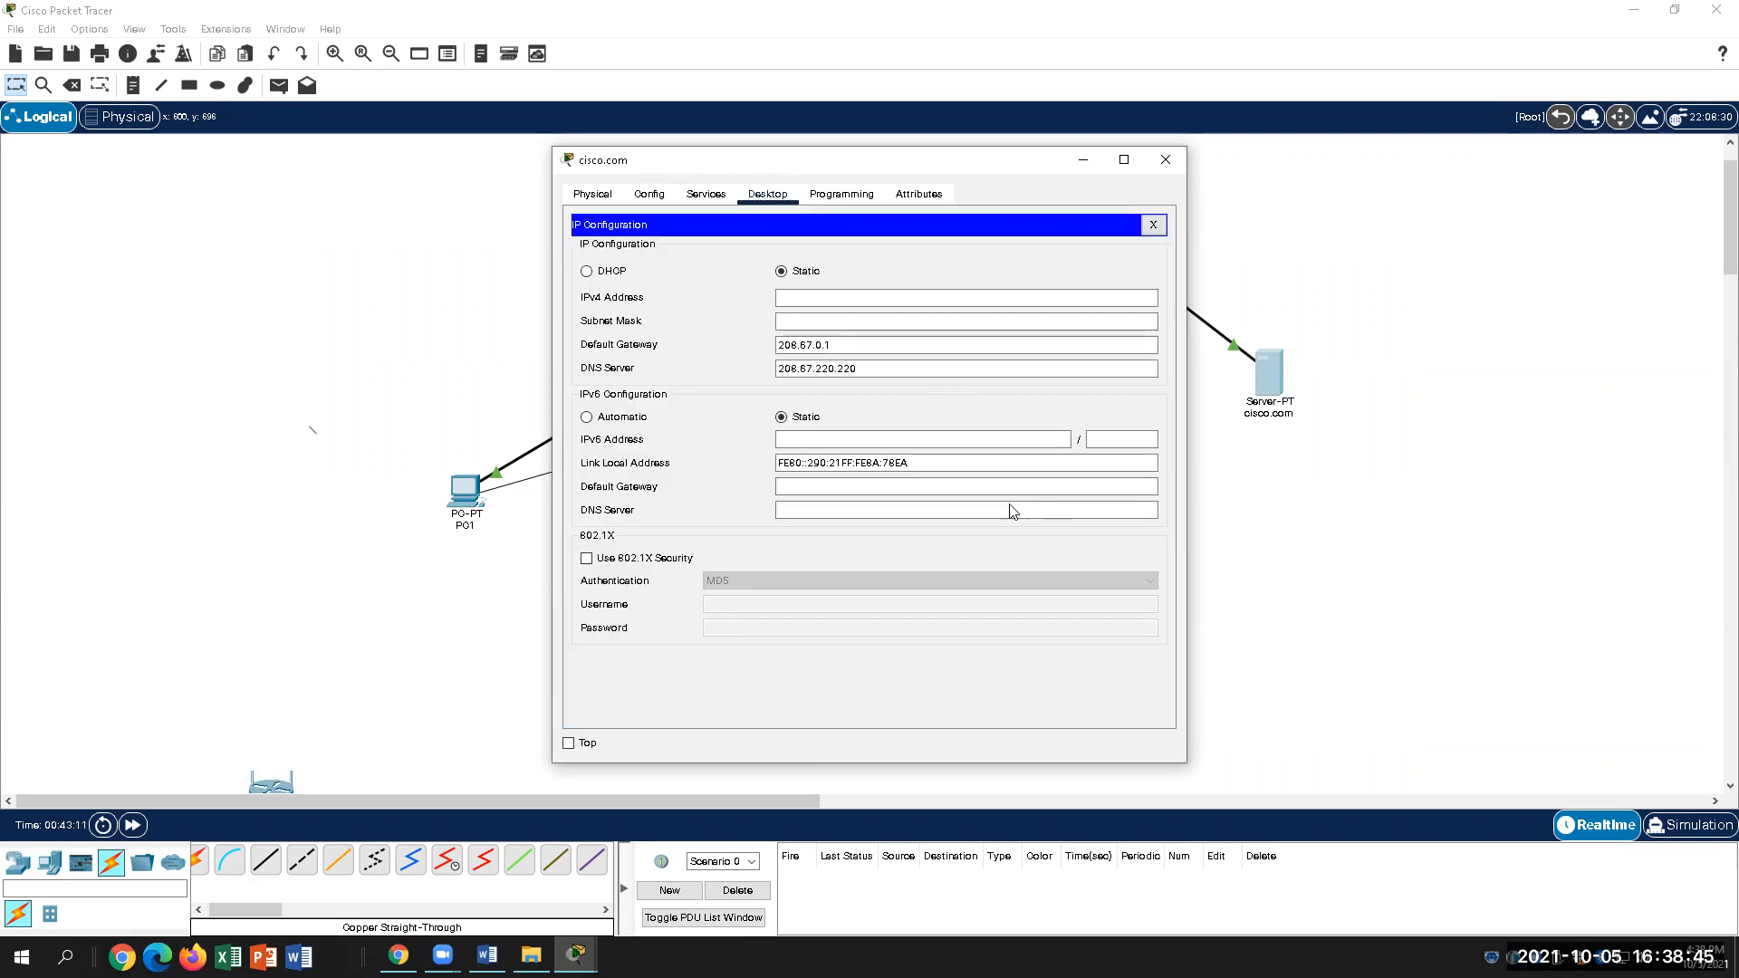
pyautogui.click(1161, 160)
pyautogui.click(1271, 402)
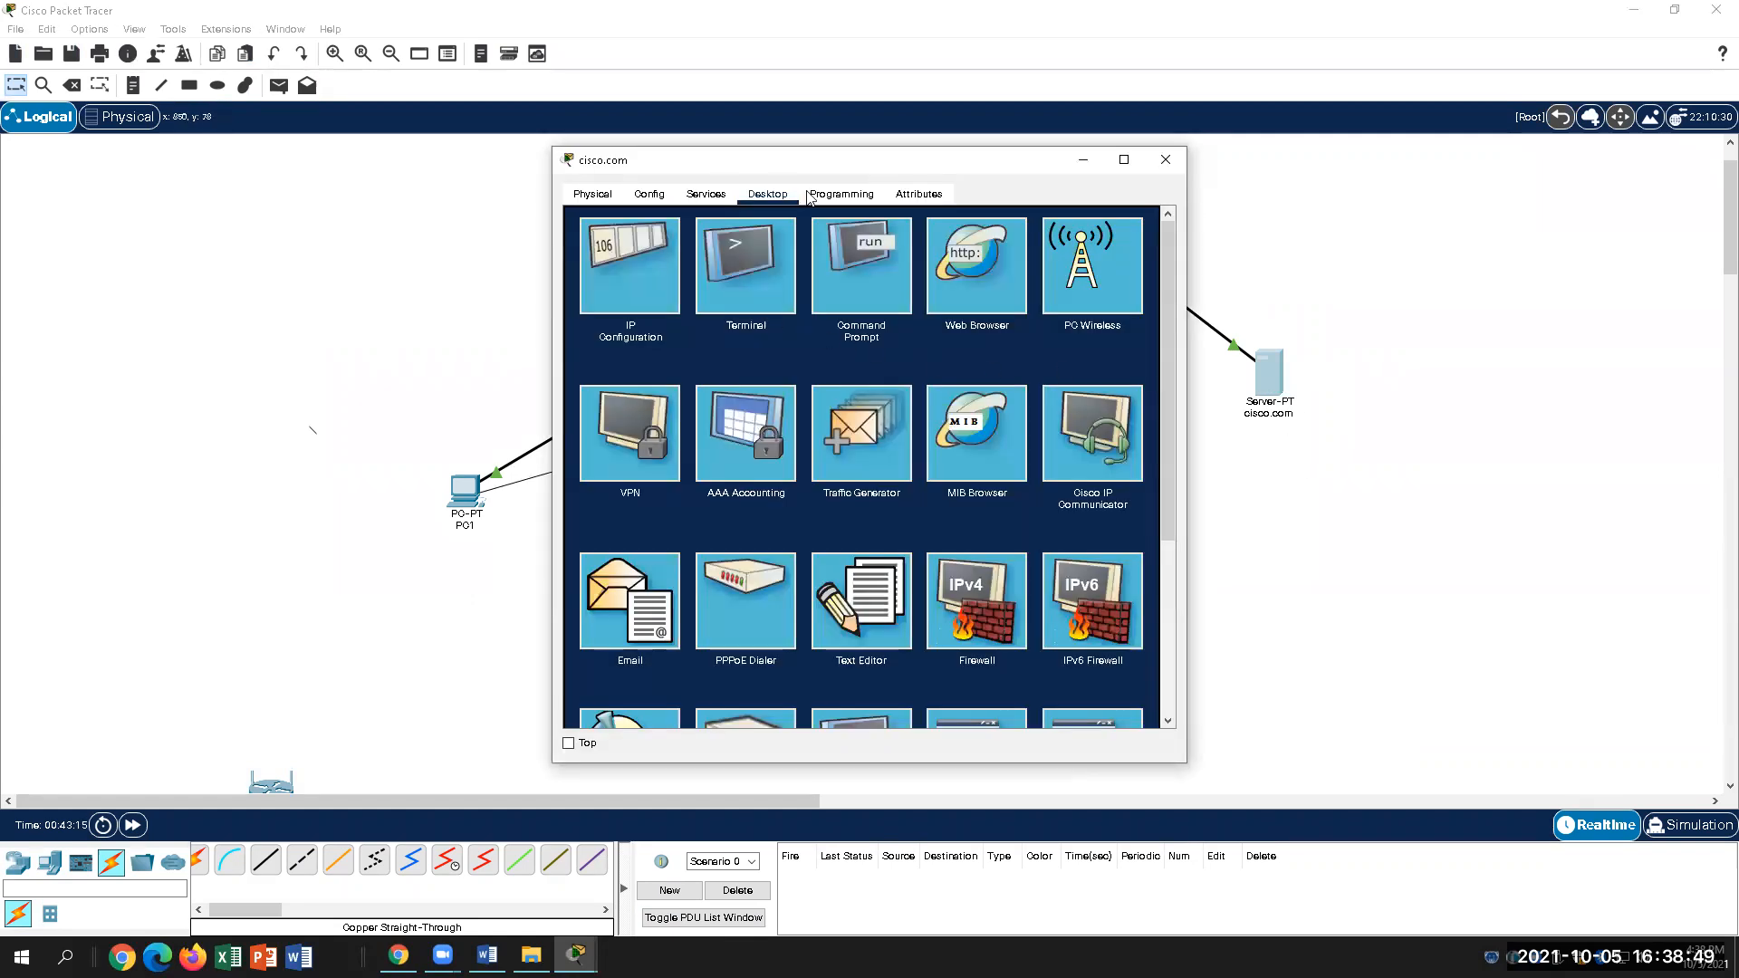
pyautogui.click(1166, 159)
pyautogui.click(1273, 391)
pyautogui.click(667, 268)
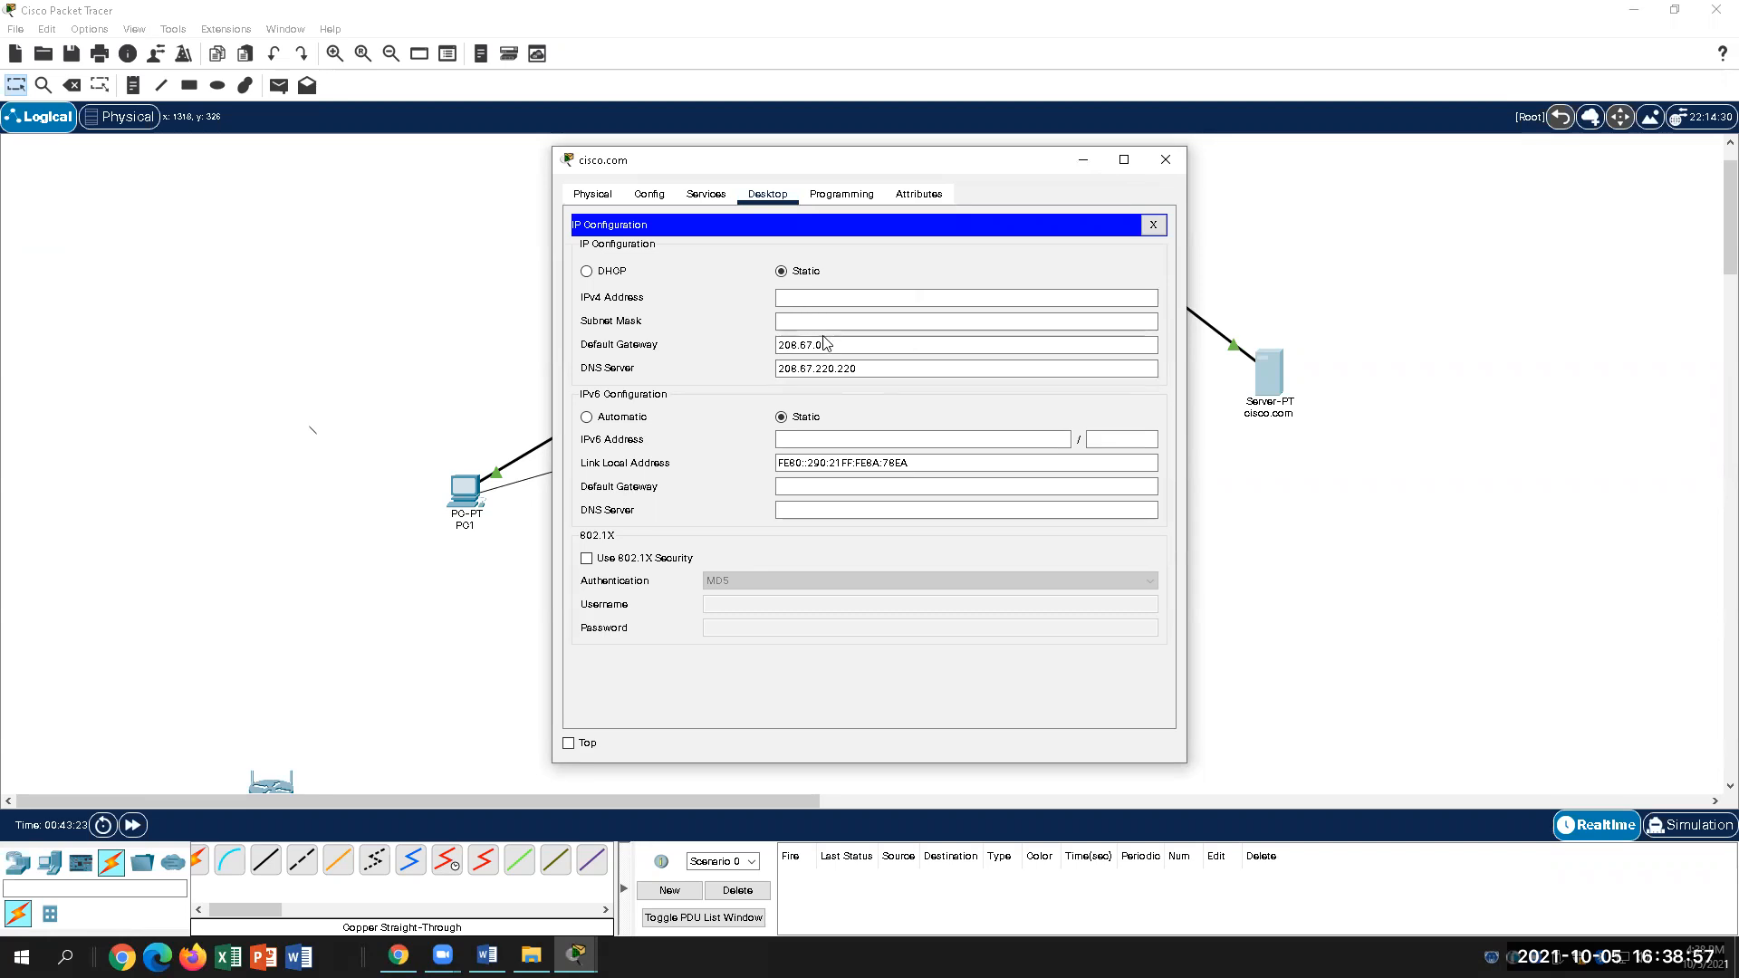
# Step: Enter static IPv4 208.67.220.220 with subnet mask 255.255.255.0
pyautogui.click(809, 298)
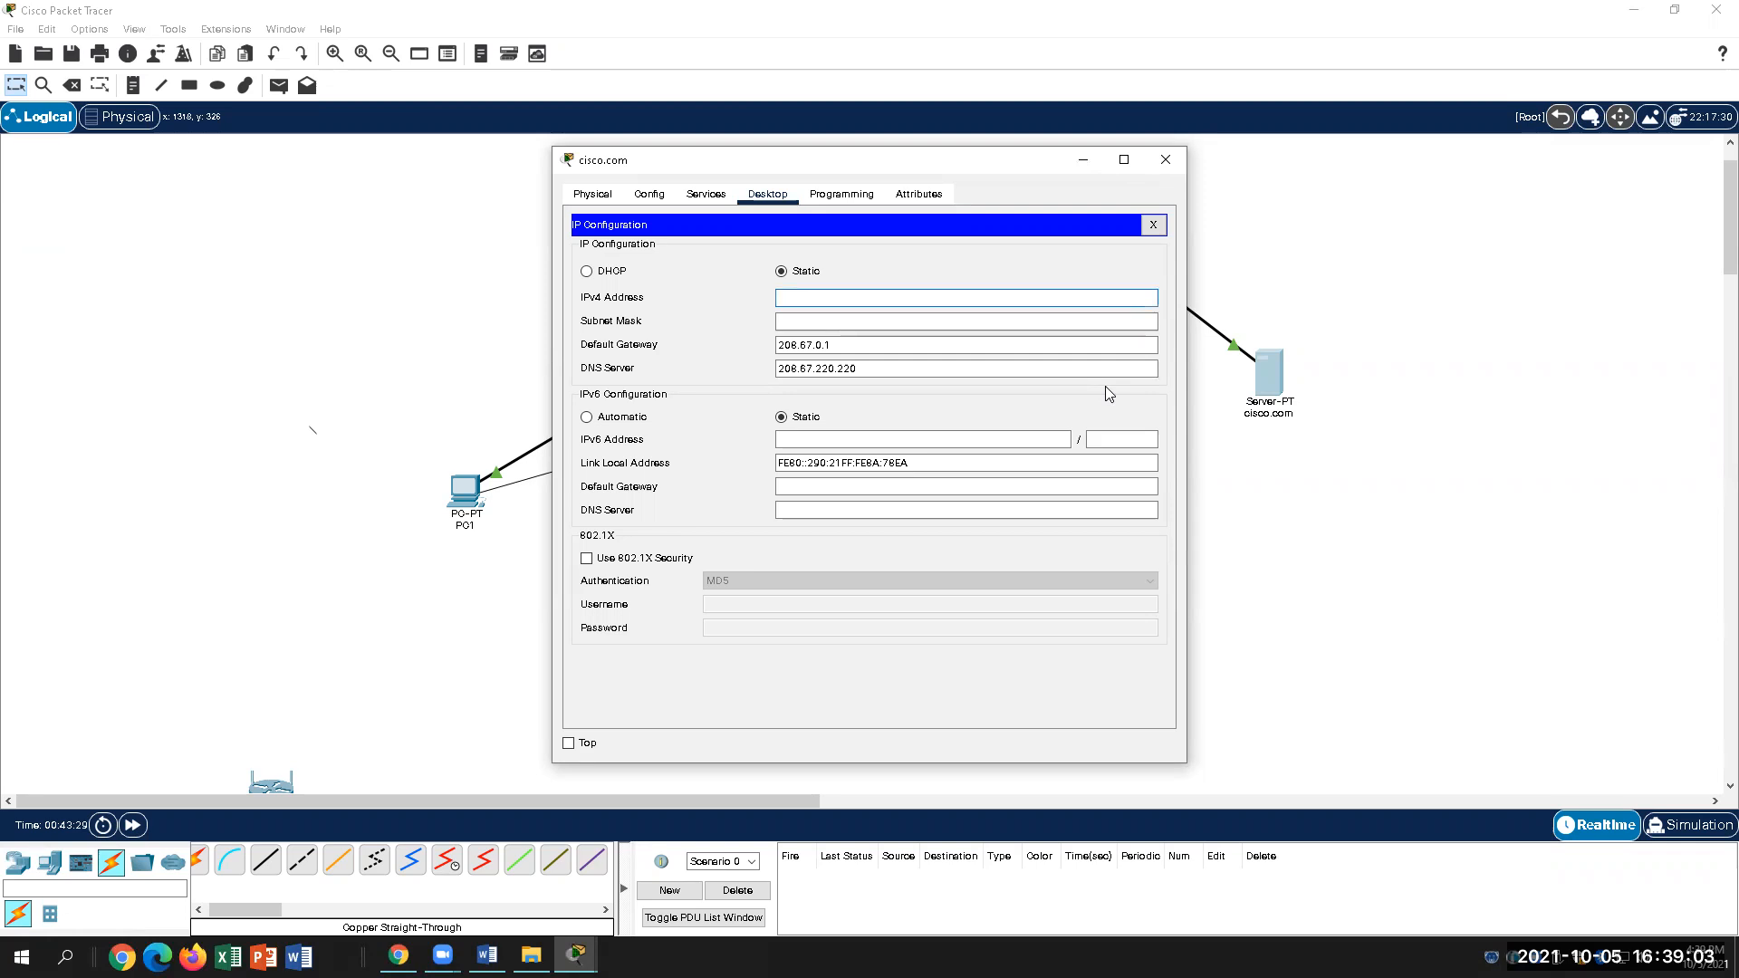
pyautogui.write('208.67.220.220')
pyautogui.click(883, 321)
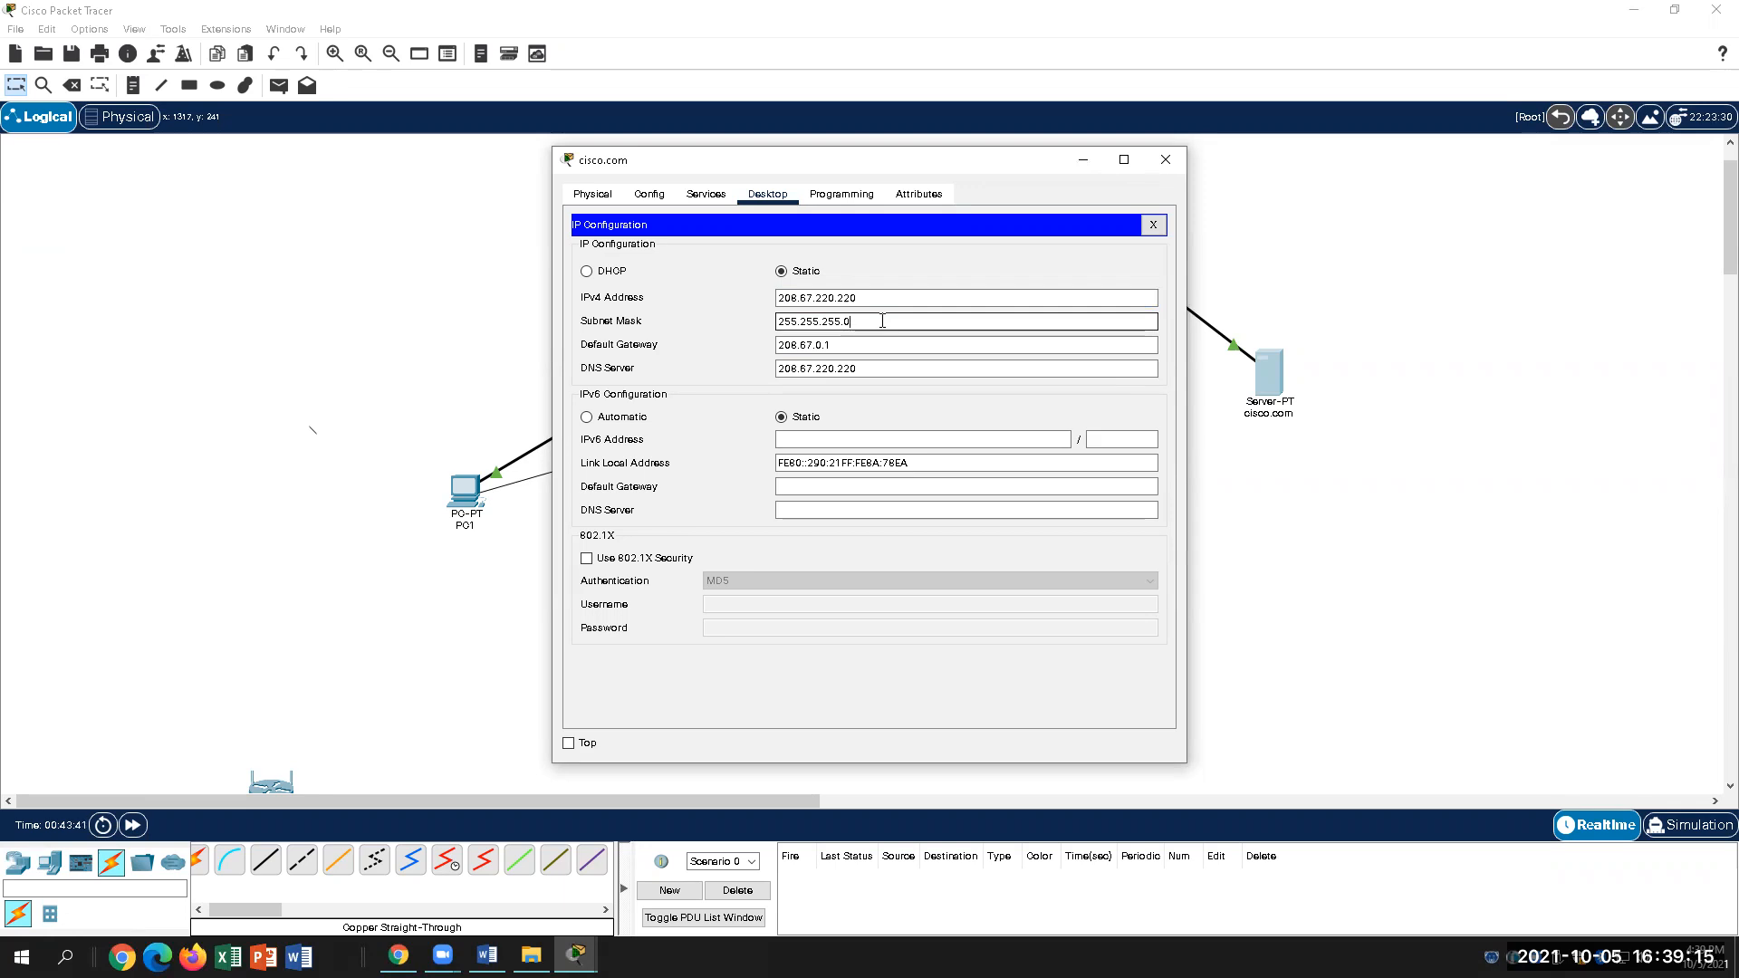
pyautogui.click(889, 369)
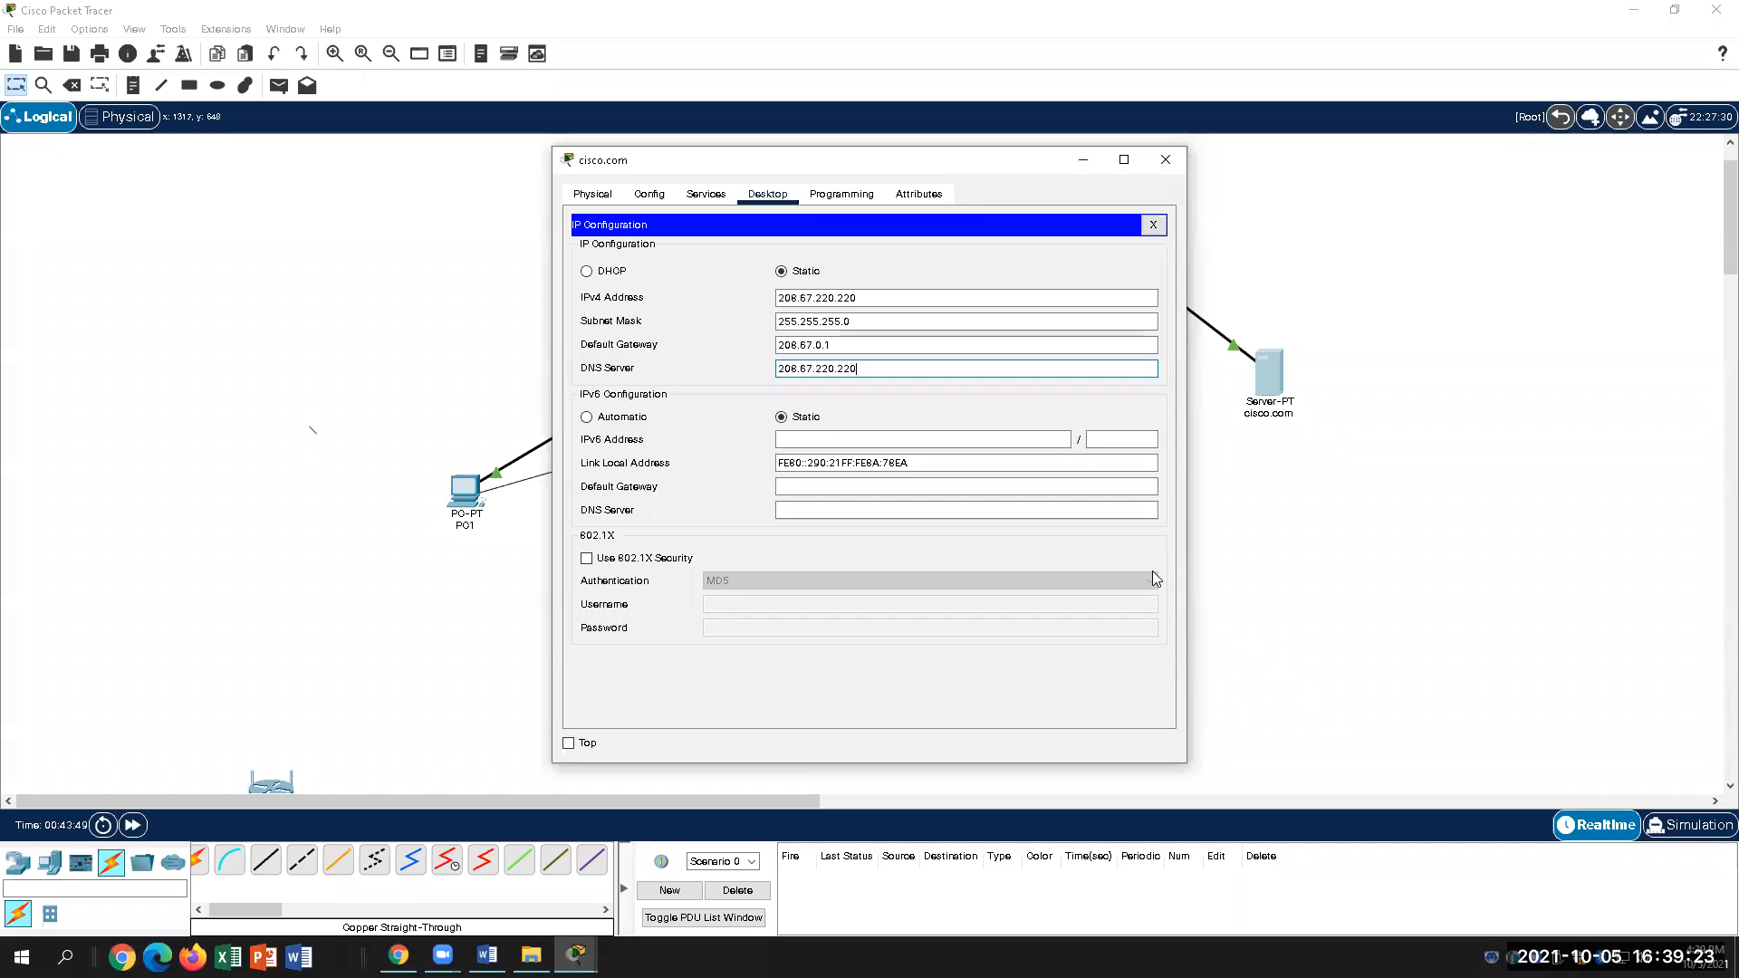
pyautogui.click(488, 955)
pyautogui.scroll(-2, 969, 620)
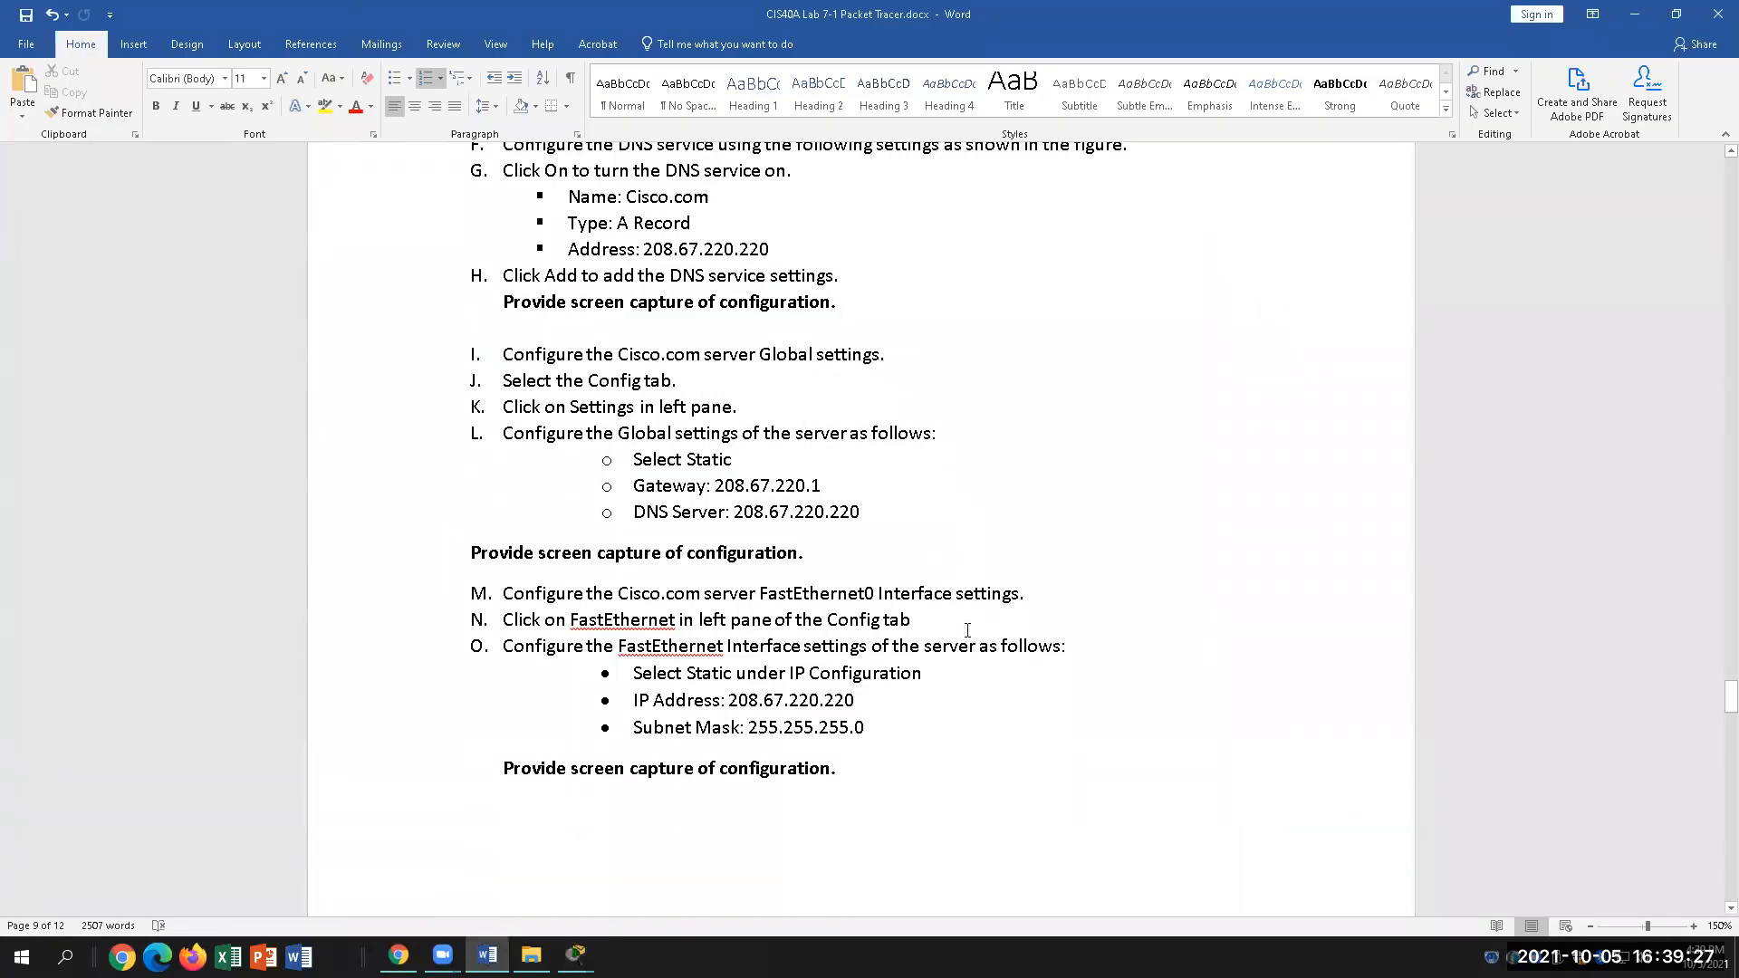
pyautogui.moveTo(868, 728); pyautogui.dragTo(505, 620)
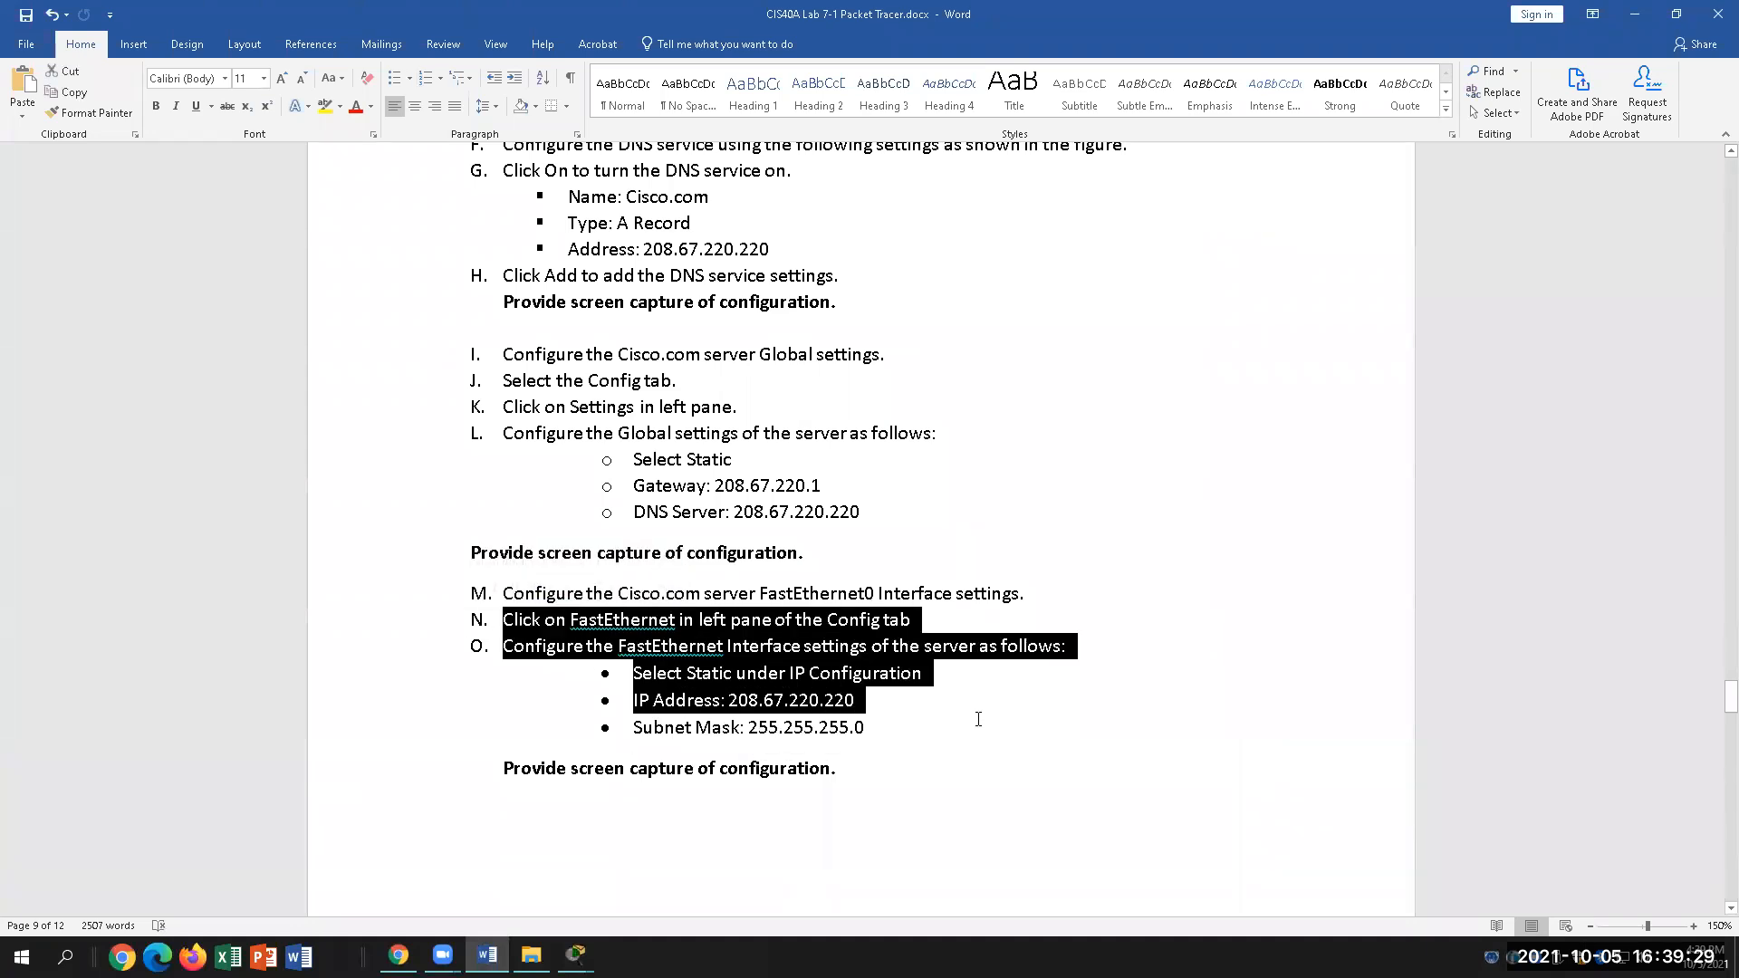
pyautogui.click(1067, 727)
pyautogui.click(679, 620)
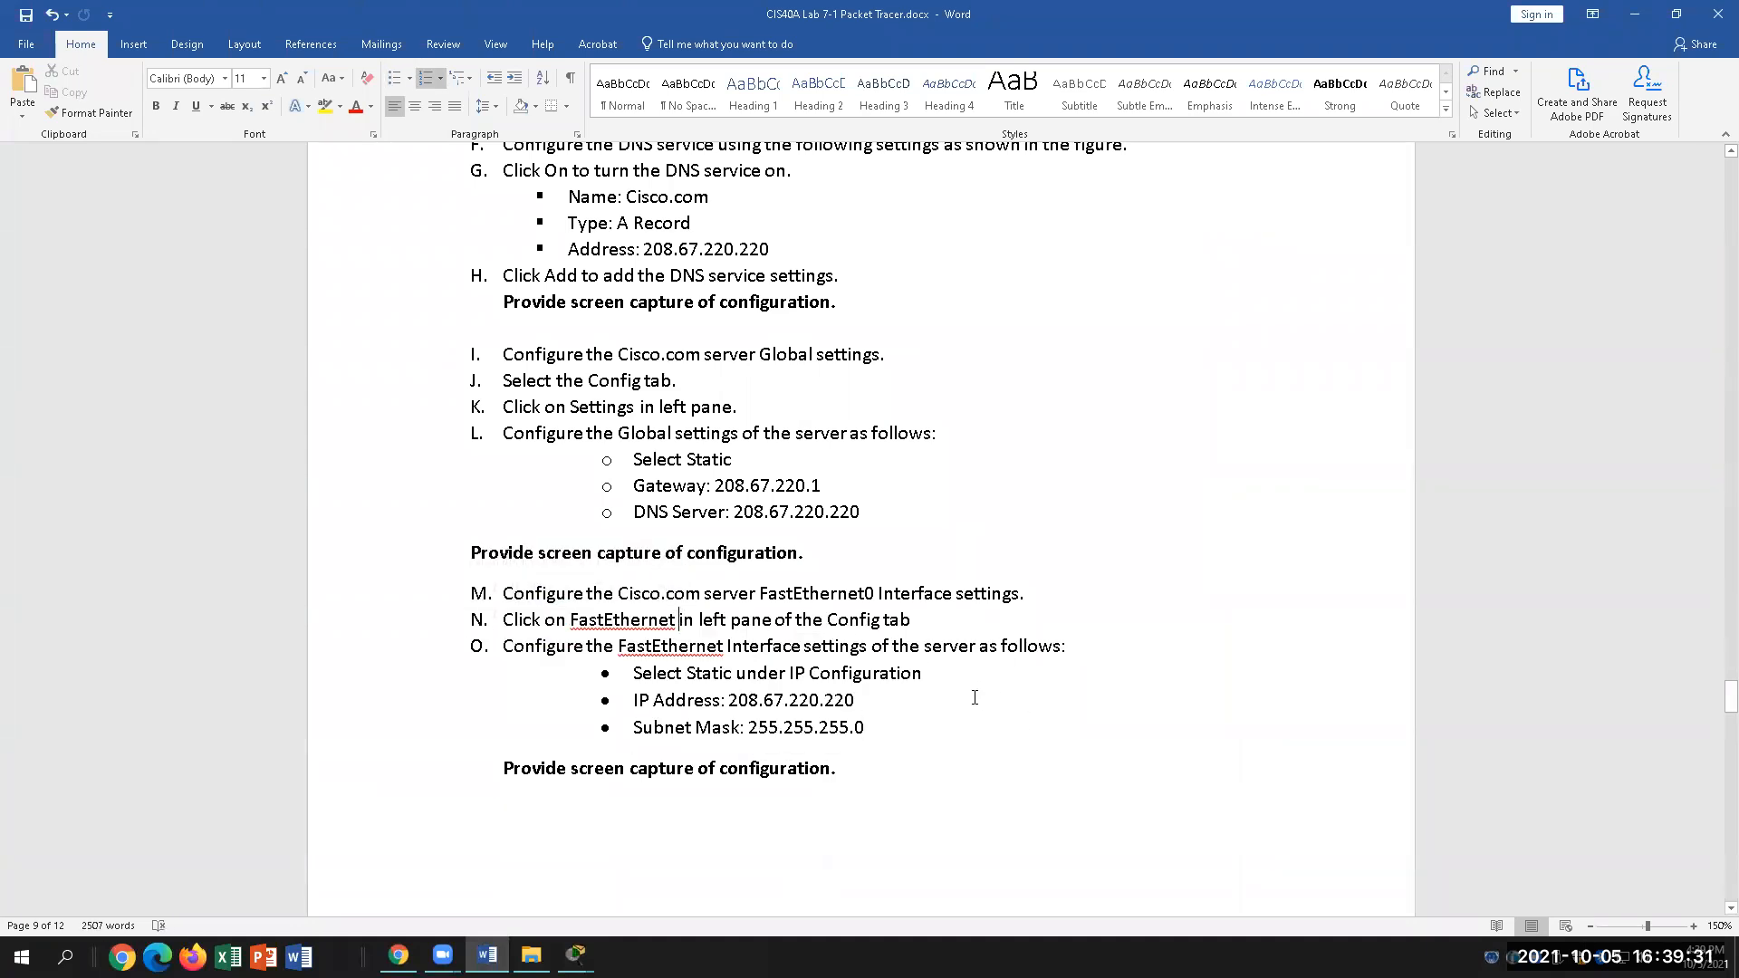
pyautogui.click(951, 672)
pyautogui.scroll(-2, 1023, 737)
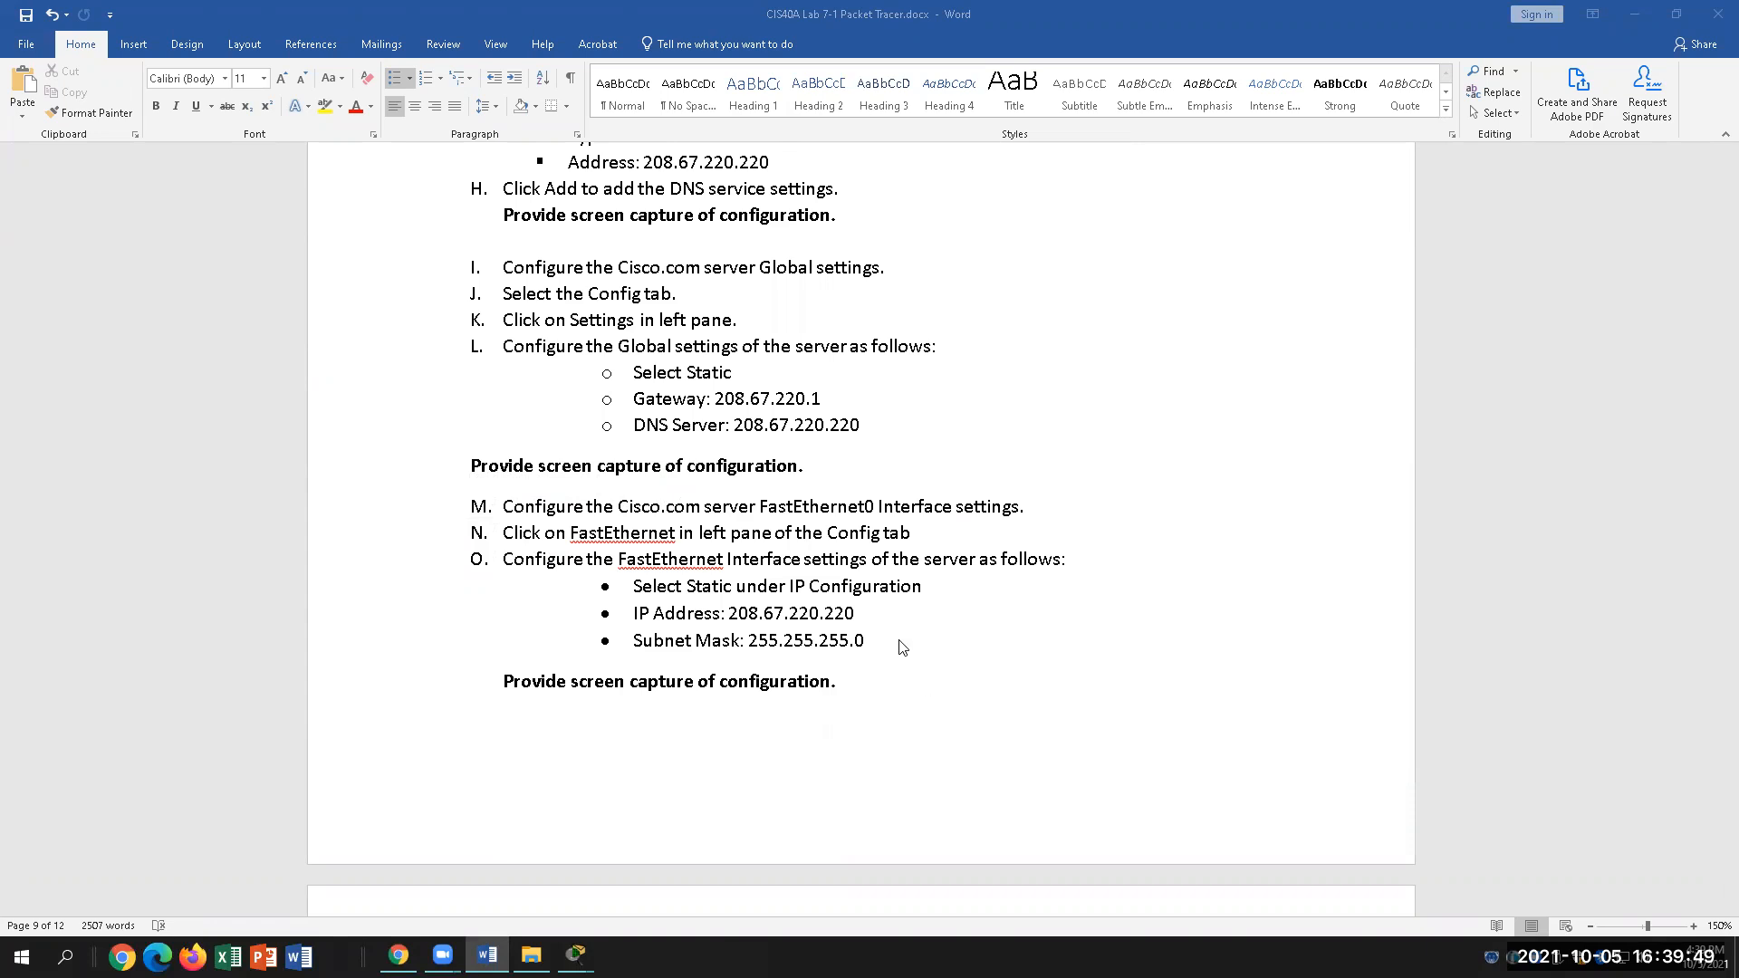
pyautogui.click(1038, 594)
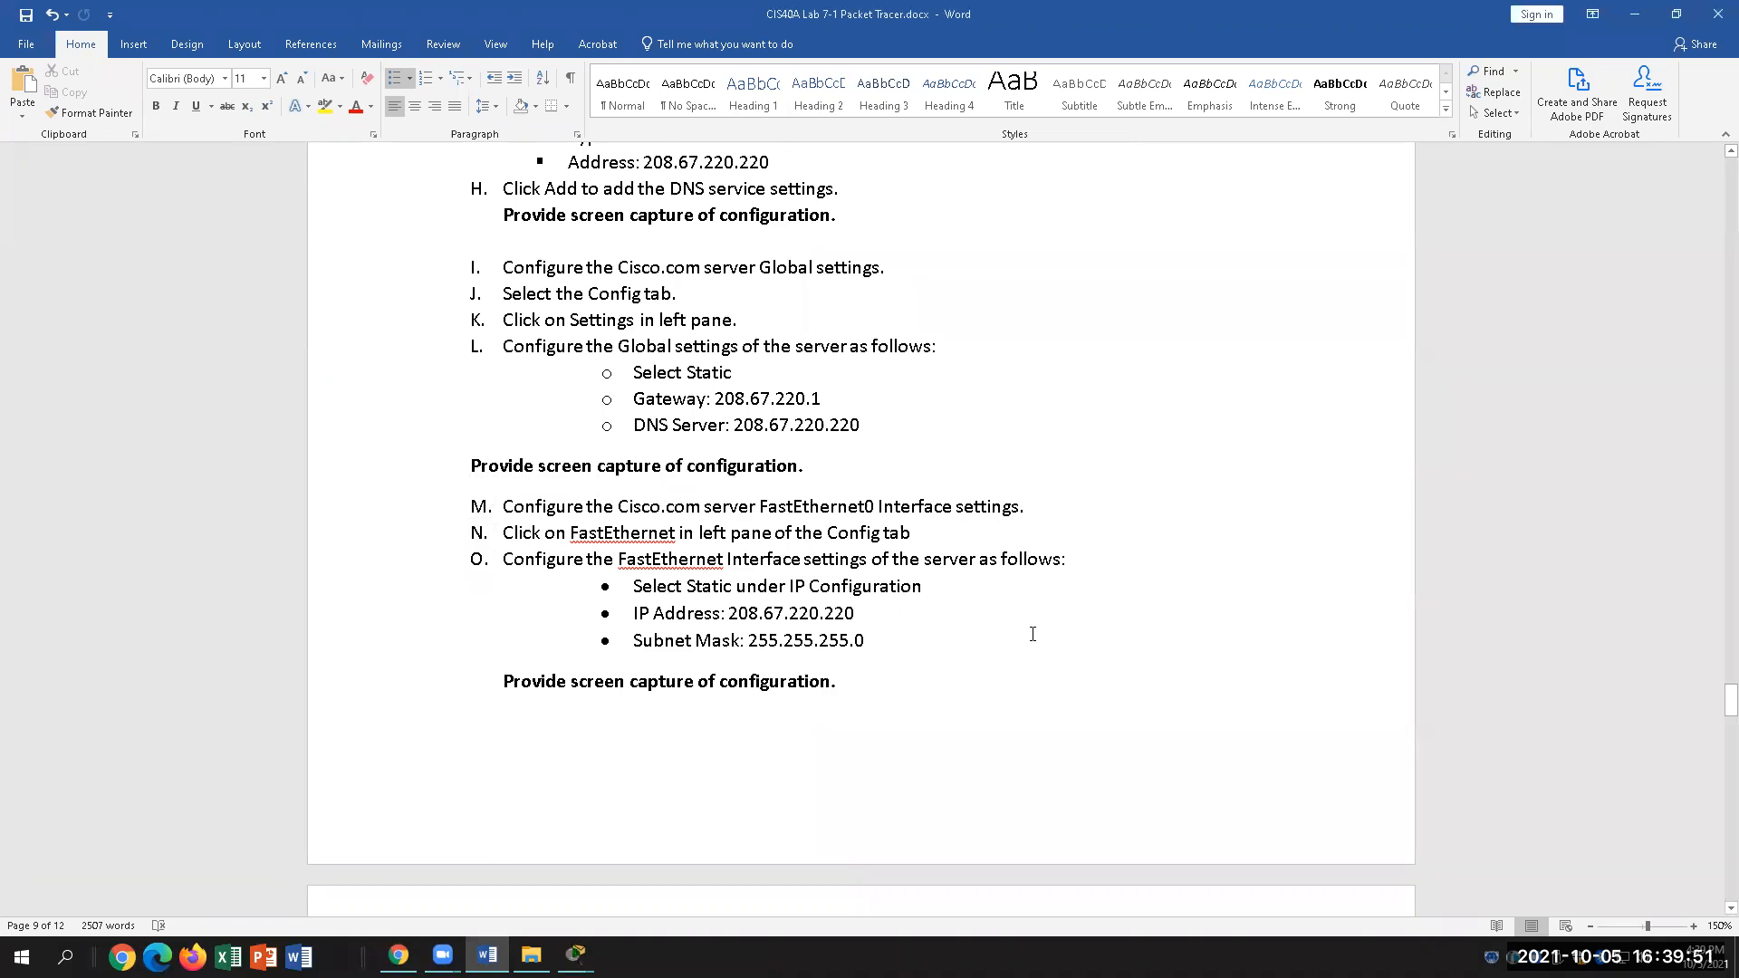
pyautogui.scroll(-1, 1033, 630)
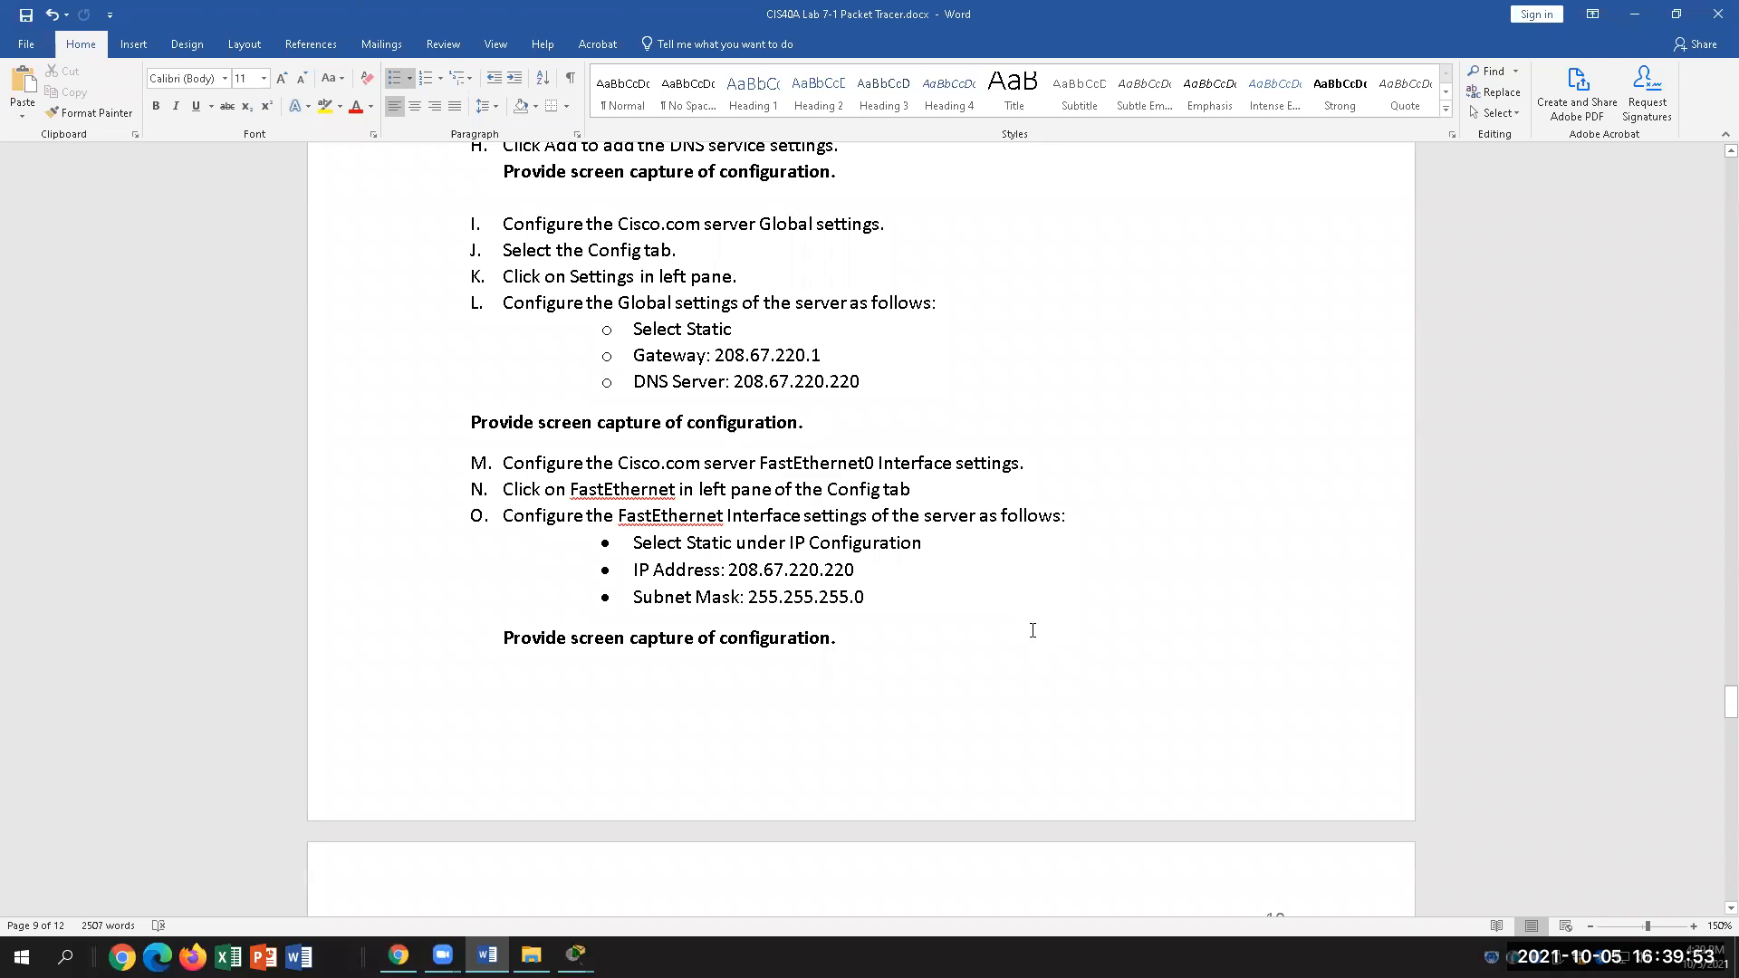
pyautogui.scroll(-3, 1032, 631)
pyautogui.scroll(-10, 1032, 631)
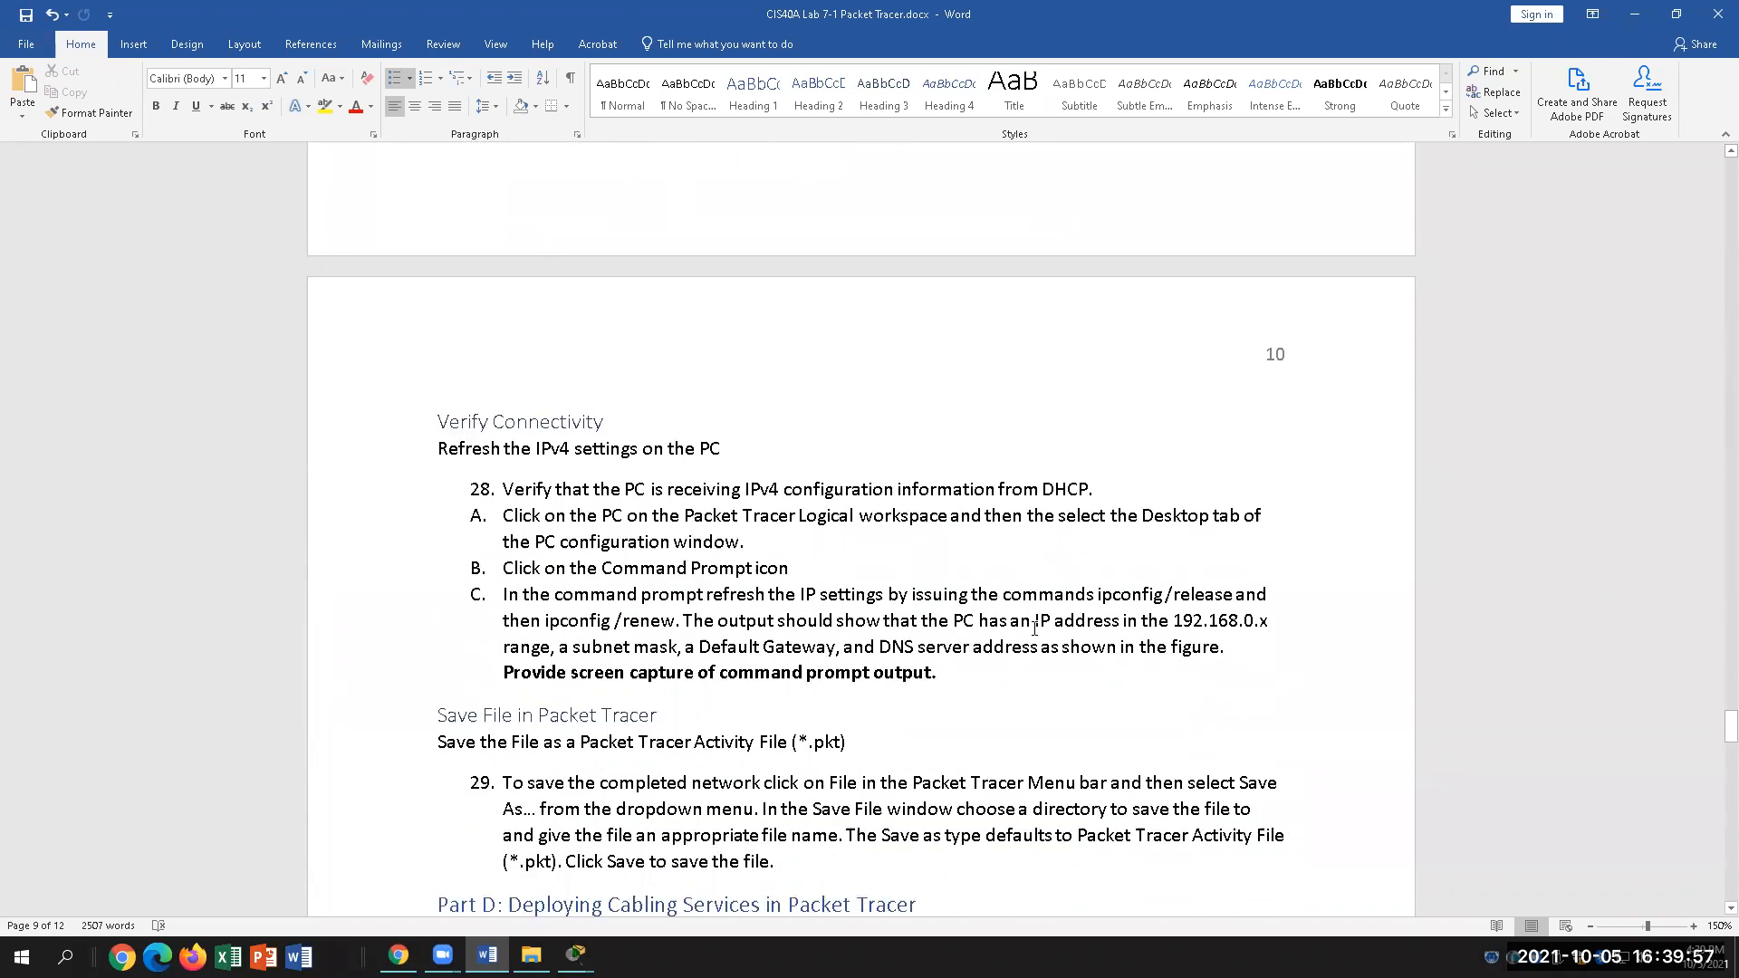
pyautogui.scroll(4, 1035, 627)
pyautogui.moveTo(576, 955)
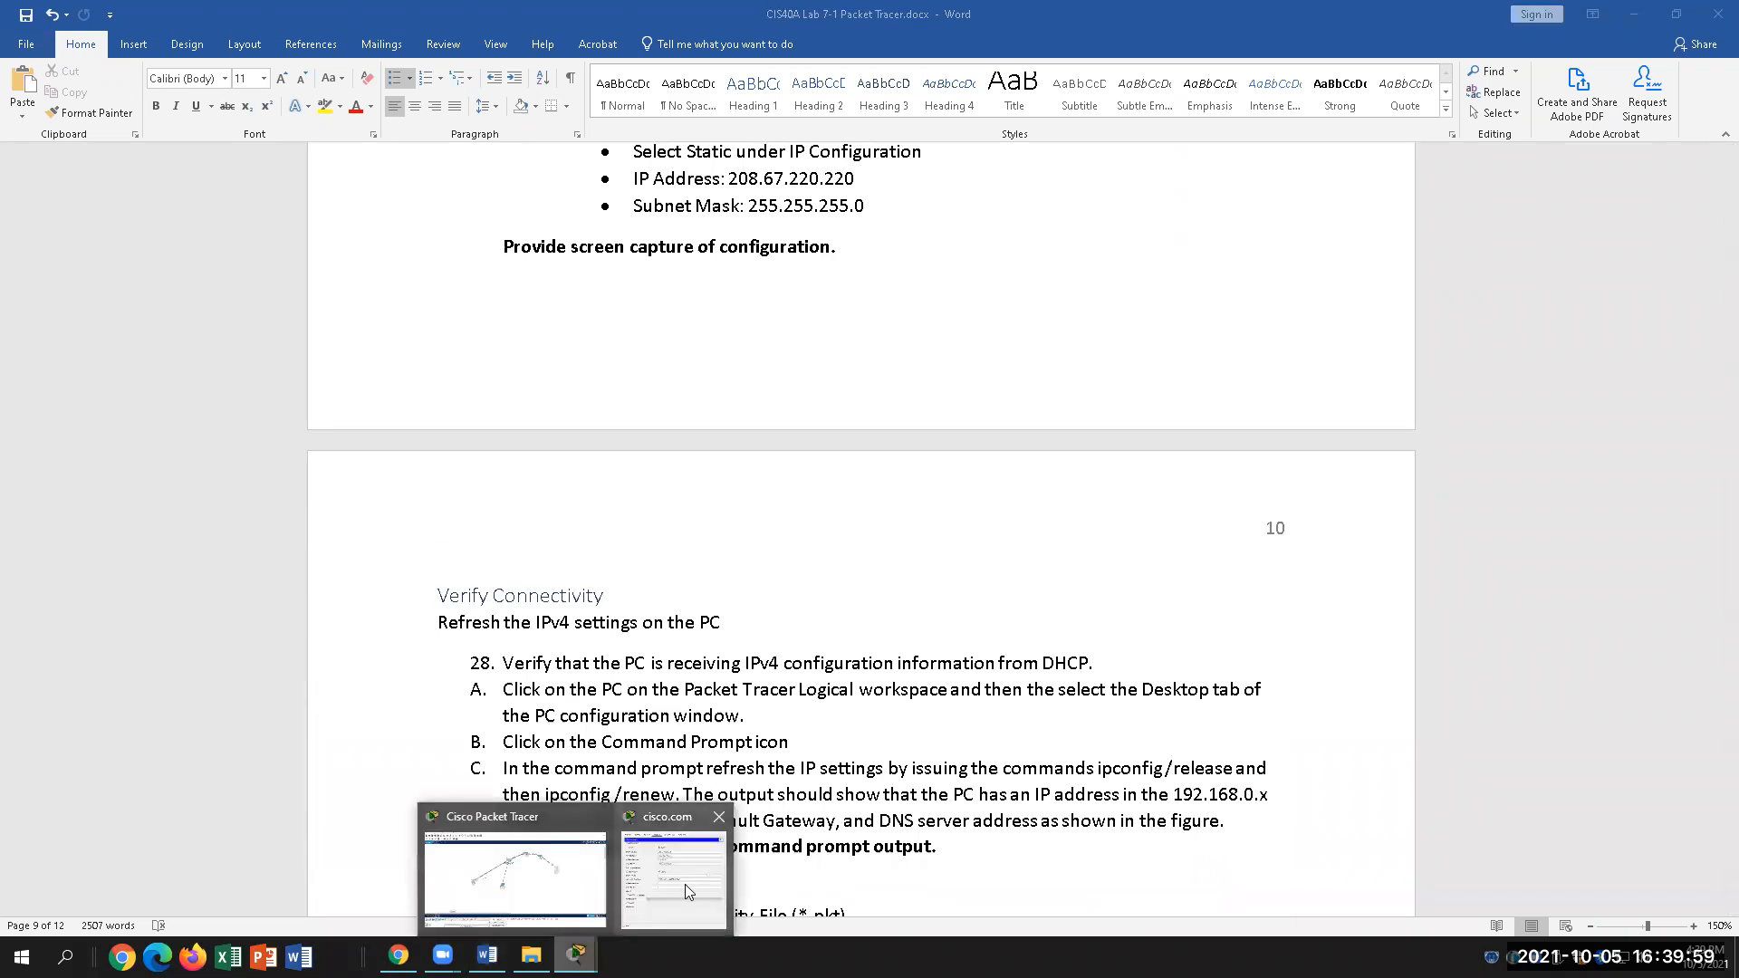
# Step: Try editing the IP Configuration gateway to 208.67.220.1 and dismiss the invalid-gateway error
pyautogui.click(686, 885)
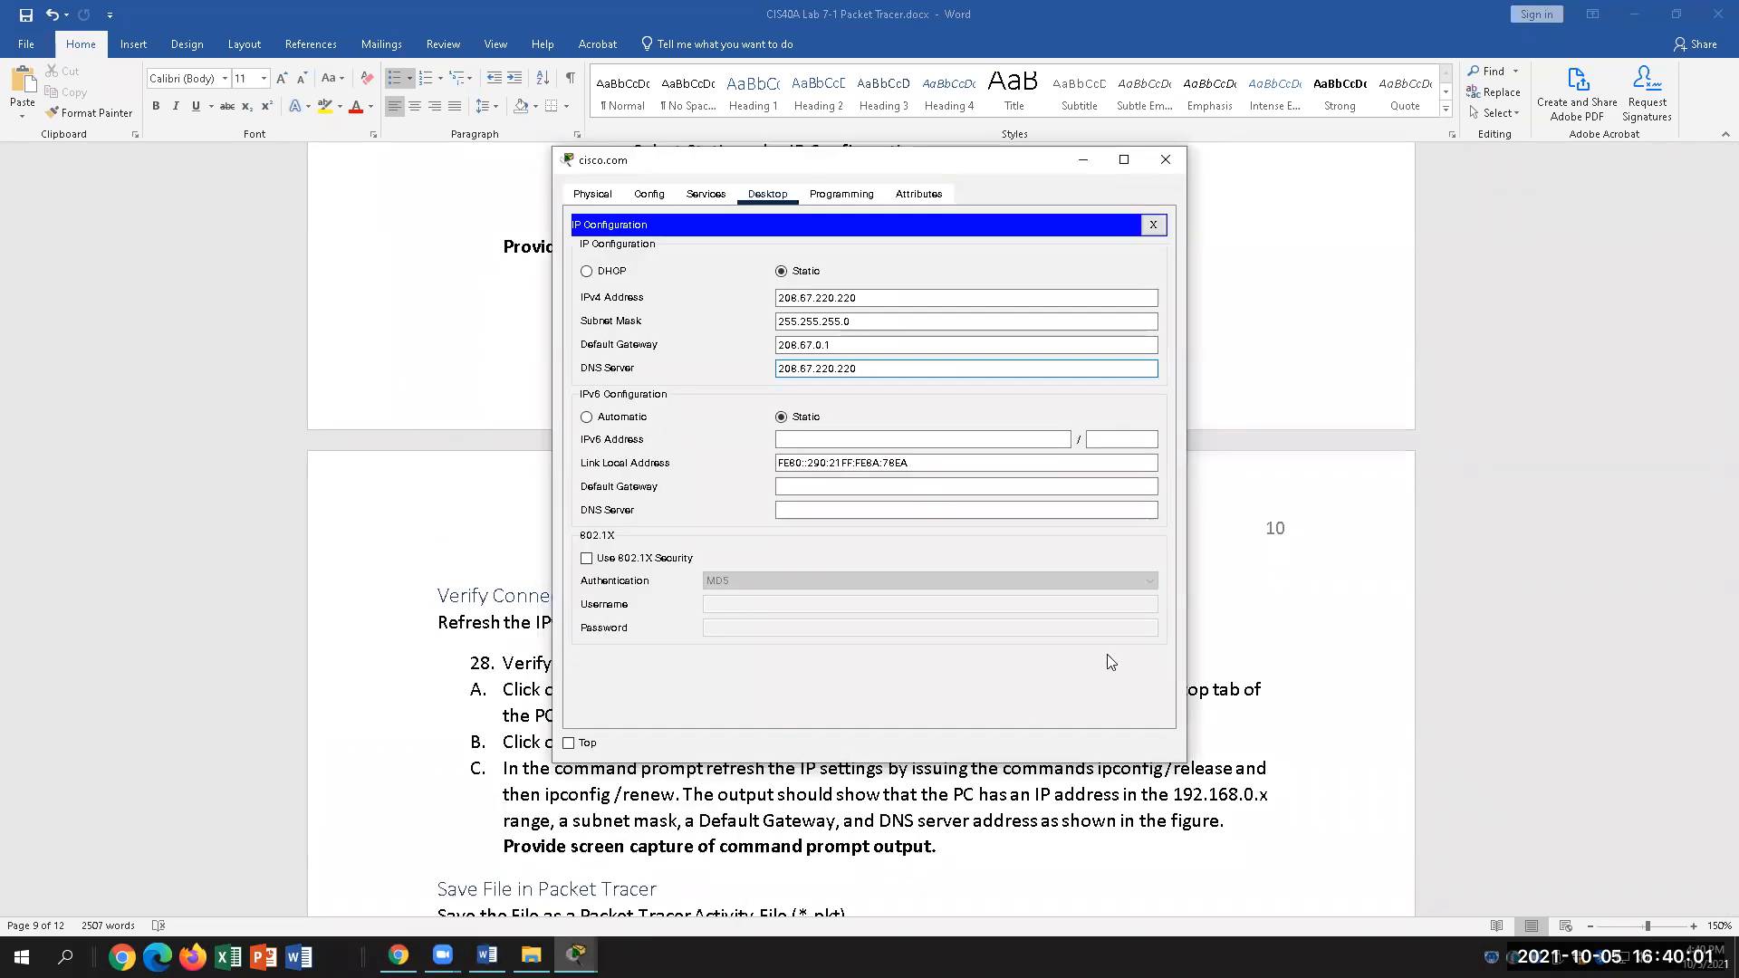
pyautogui.click(814, 345)
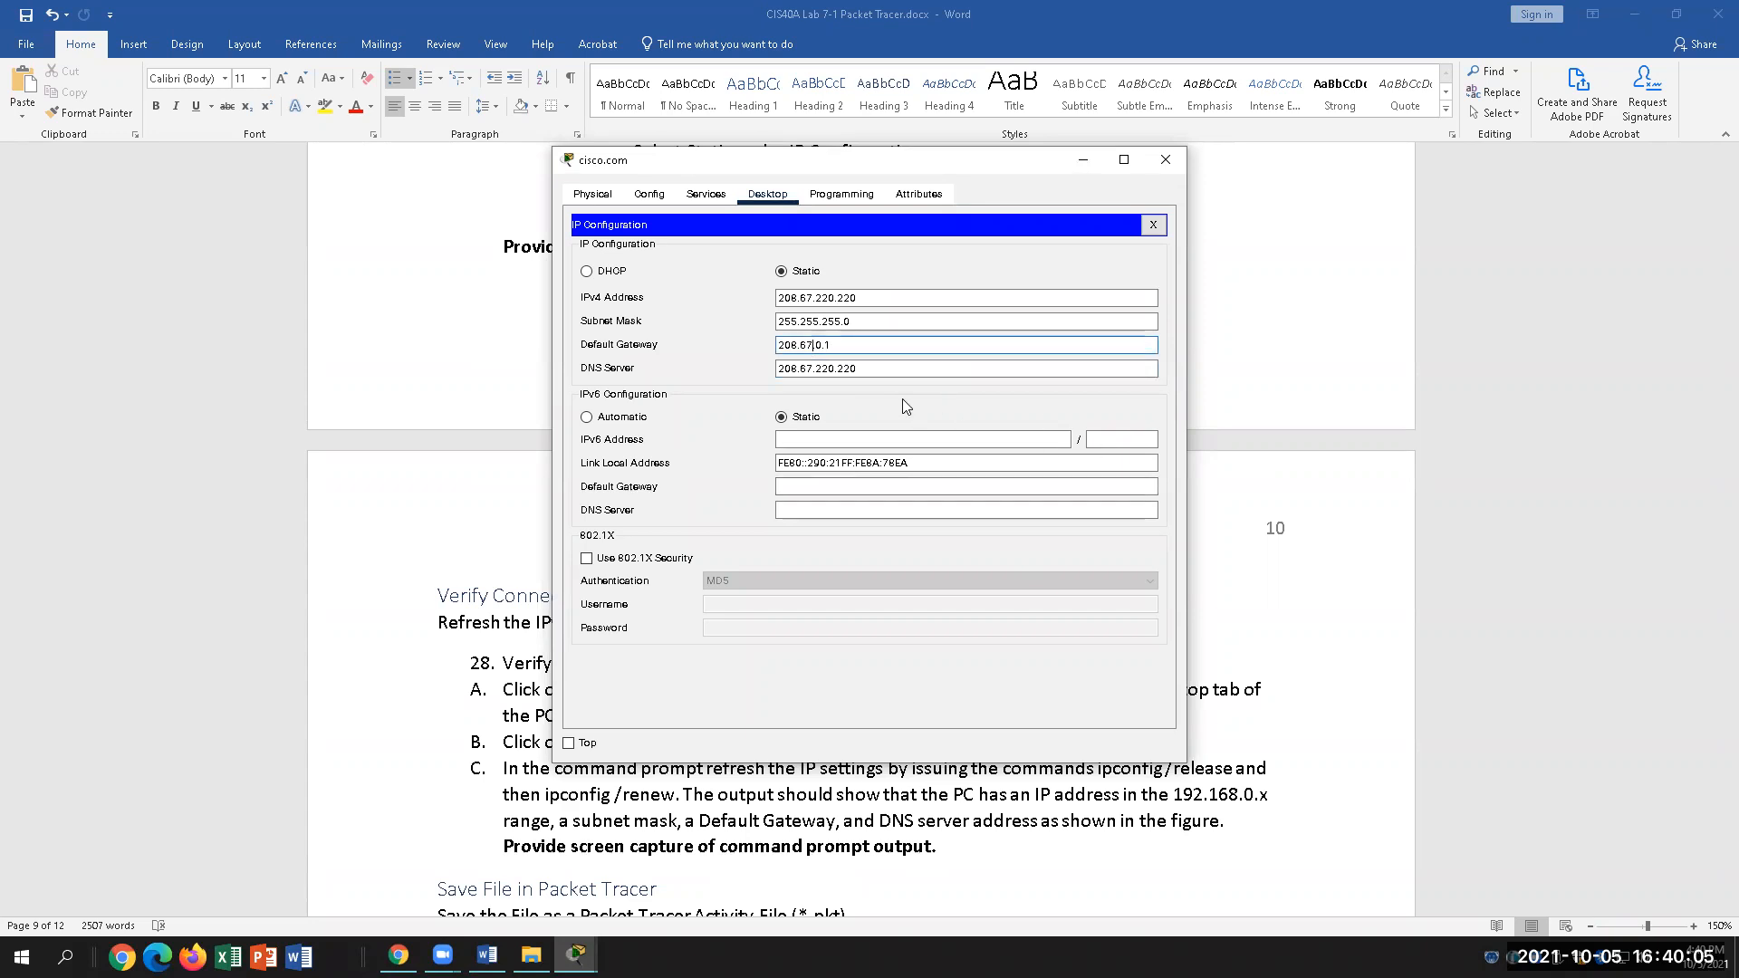
pyautogui.write('220.')
pyautogui.press('BackSpace')
pyautogui.write('.')
pyautogui.click(936, 464)
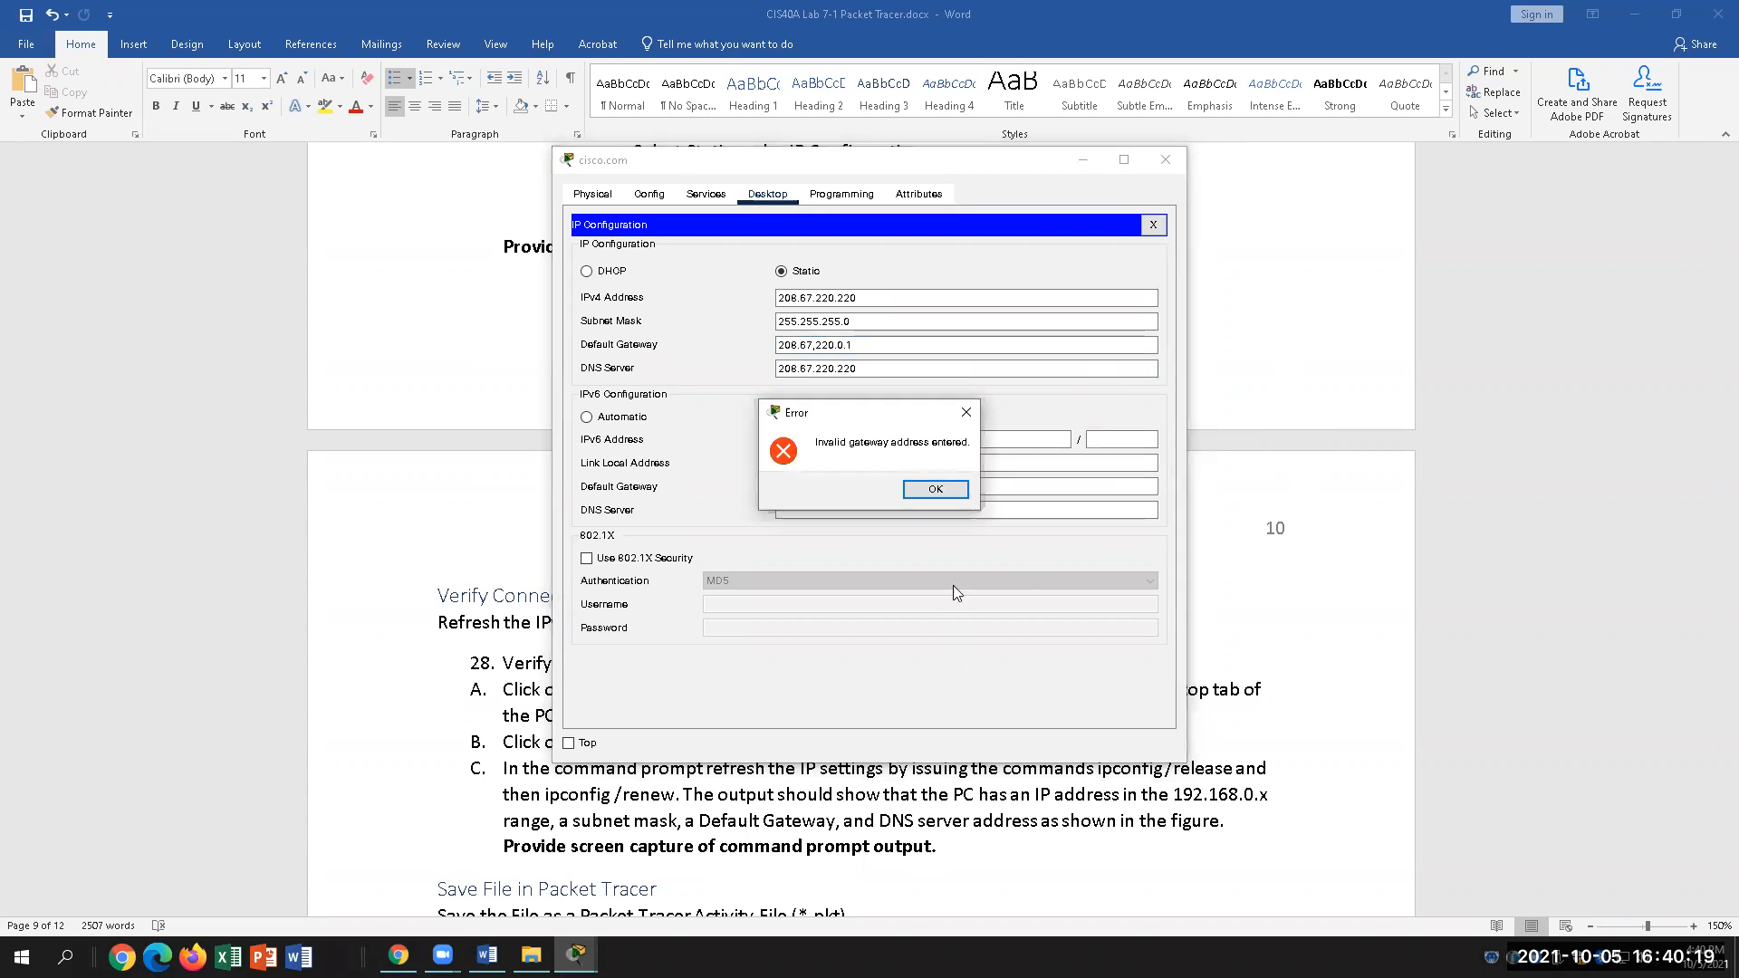
pyautogui.click(935, 489)
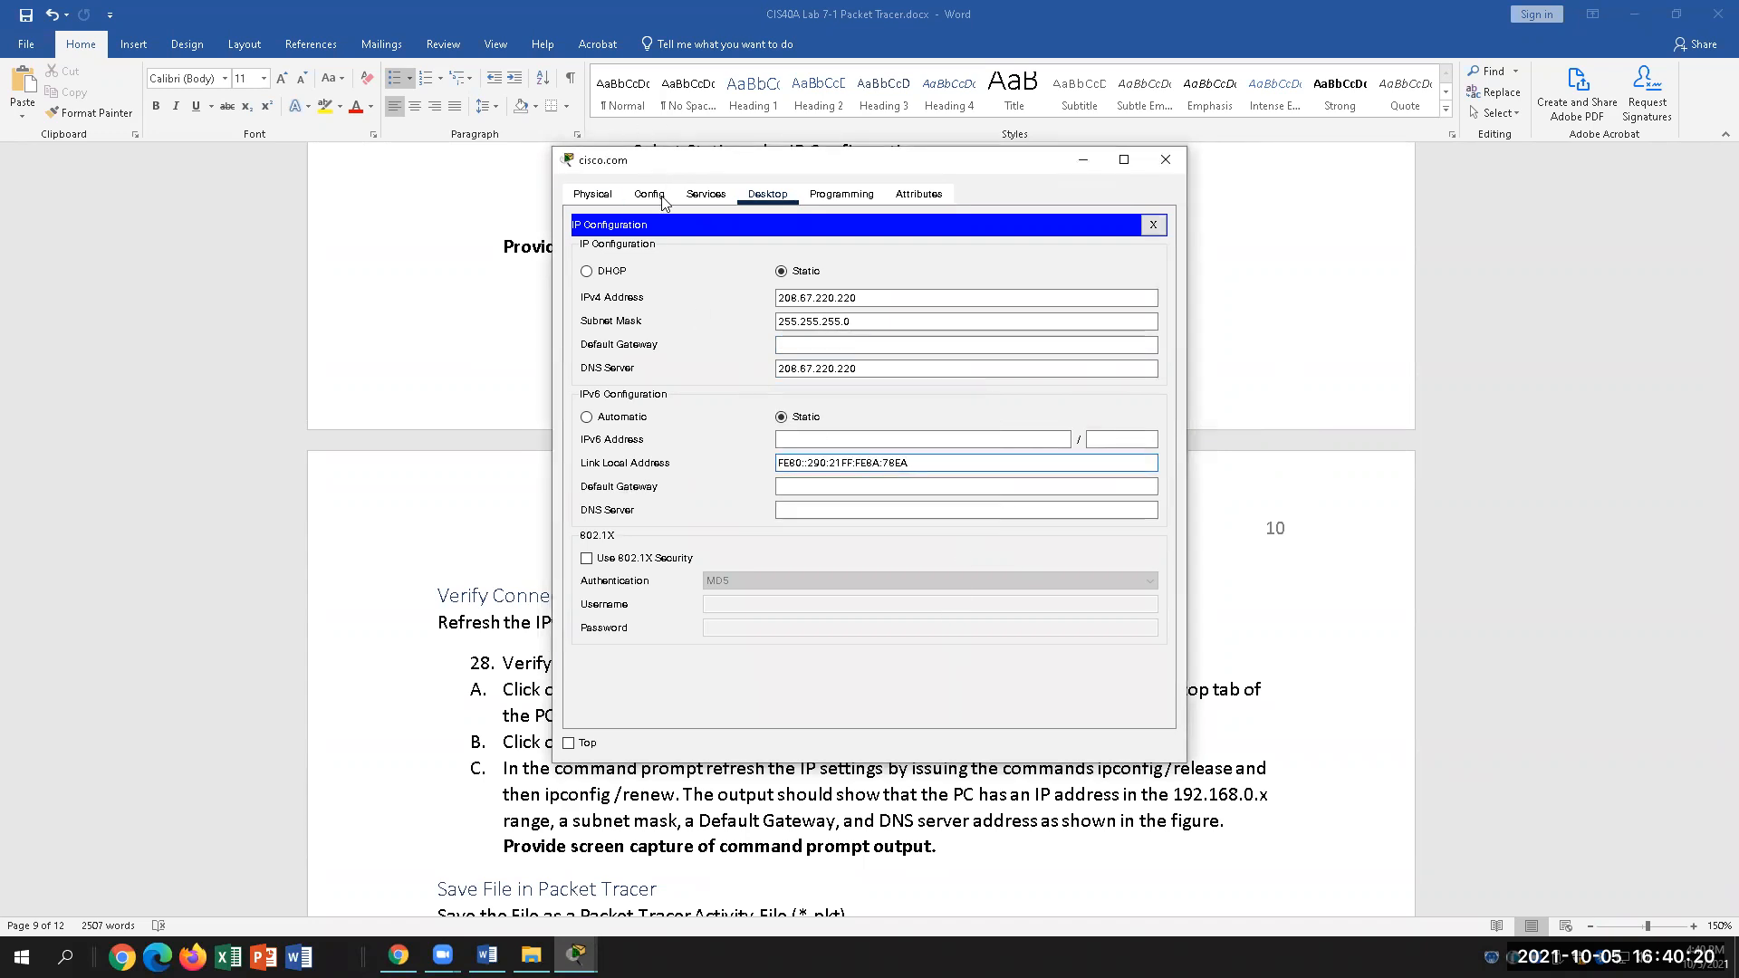
pyautogui.click(1166, 160)
# Step: Set the Global Settings default gateway to 208.67.220.1 and close the server window
pyautogui.click(576, 954)
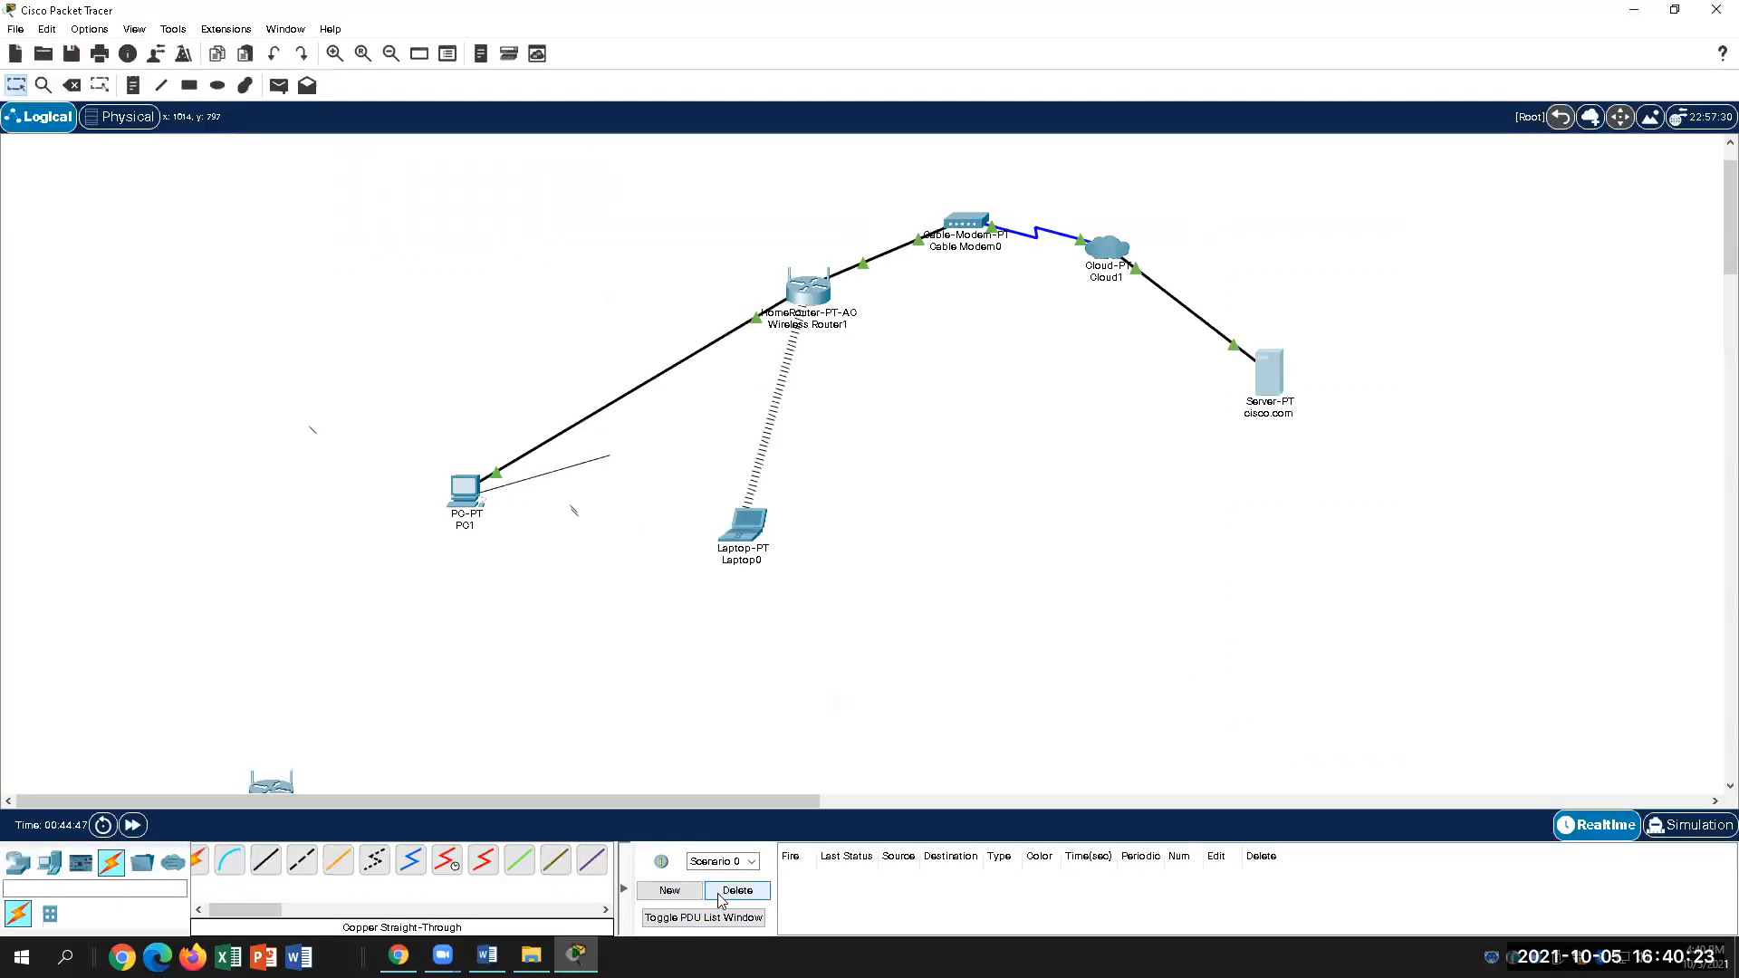
pyautogui.click(1241, 372)
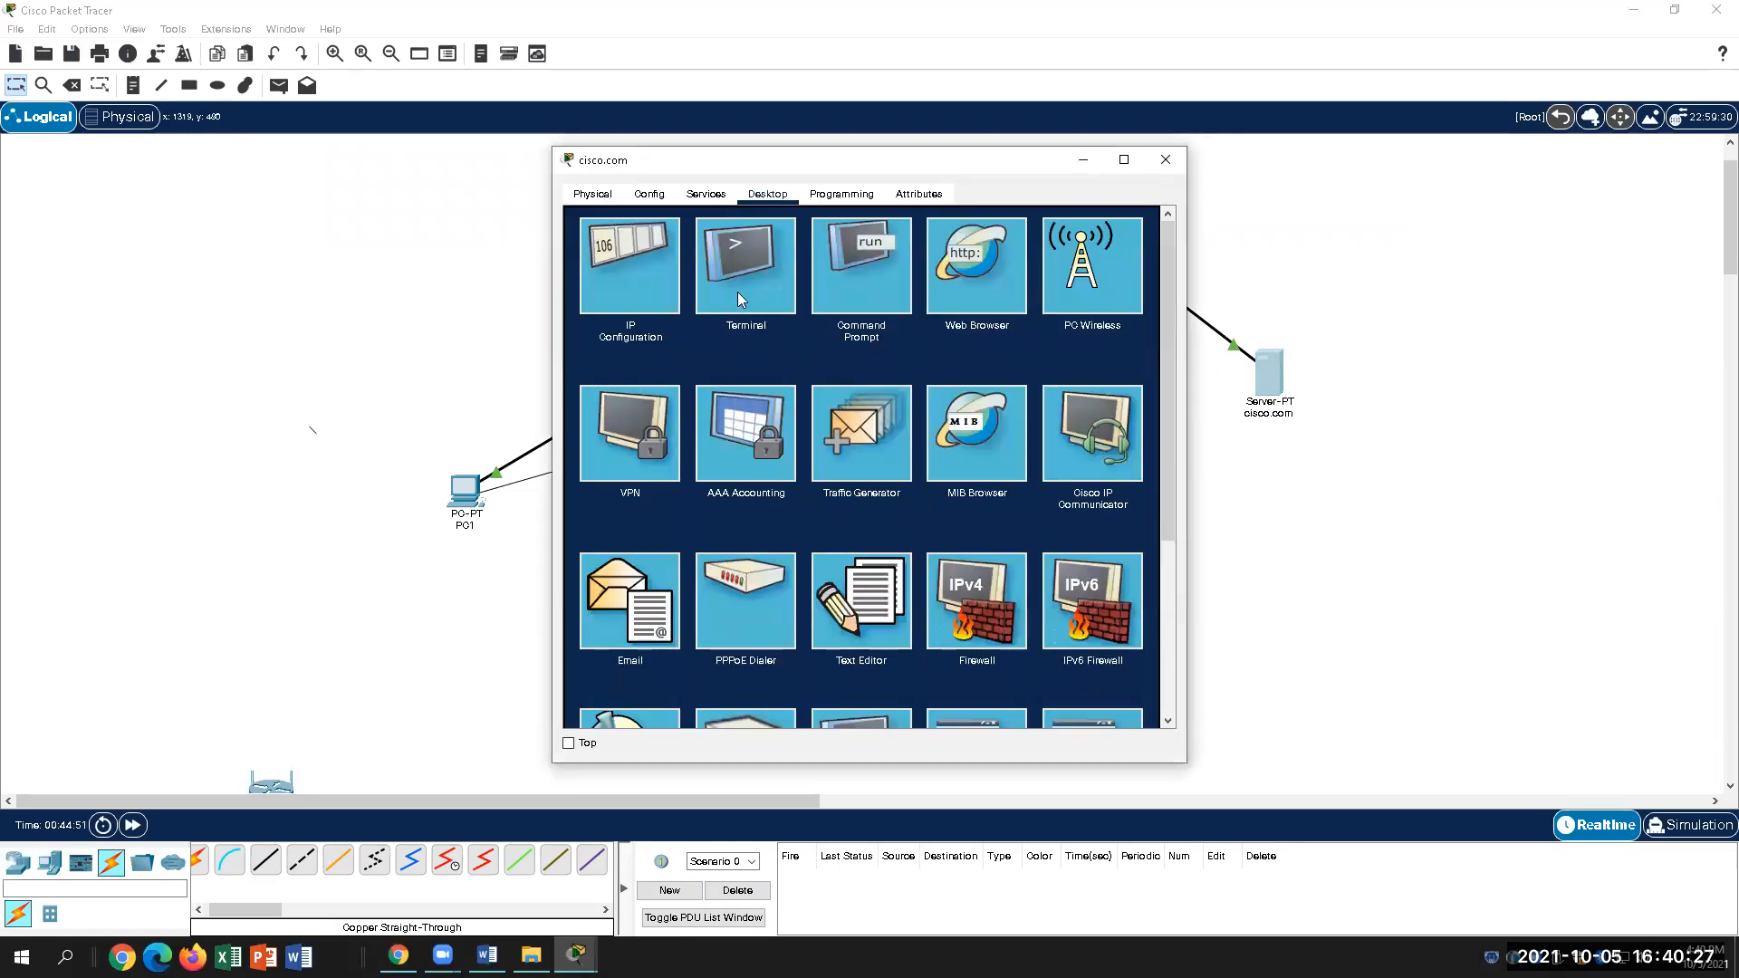
pyautogui.click(650, 194)
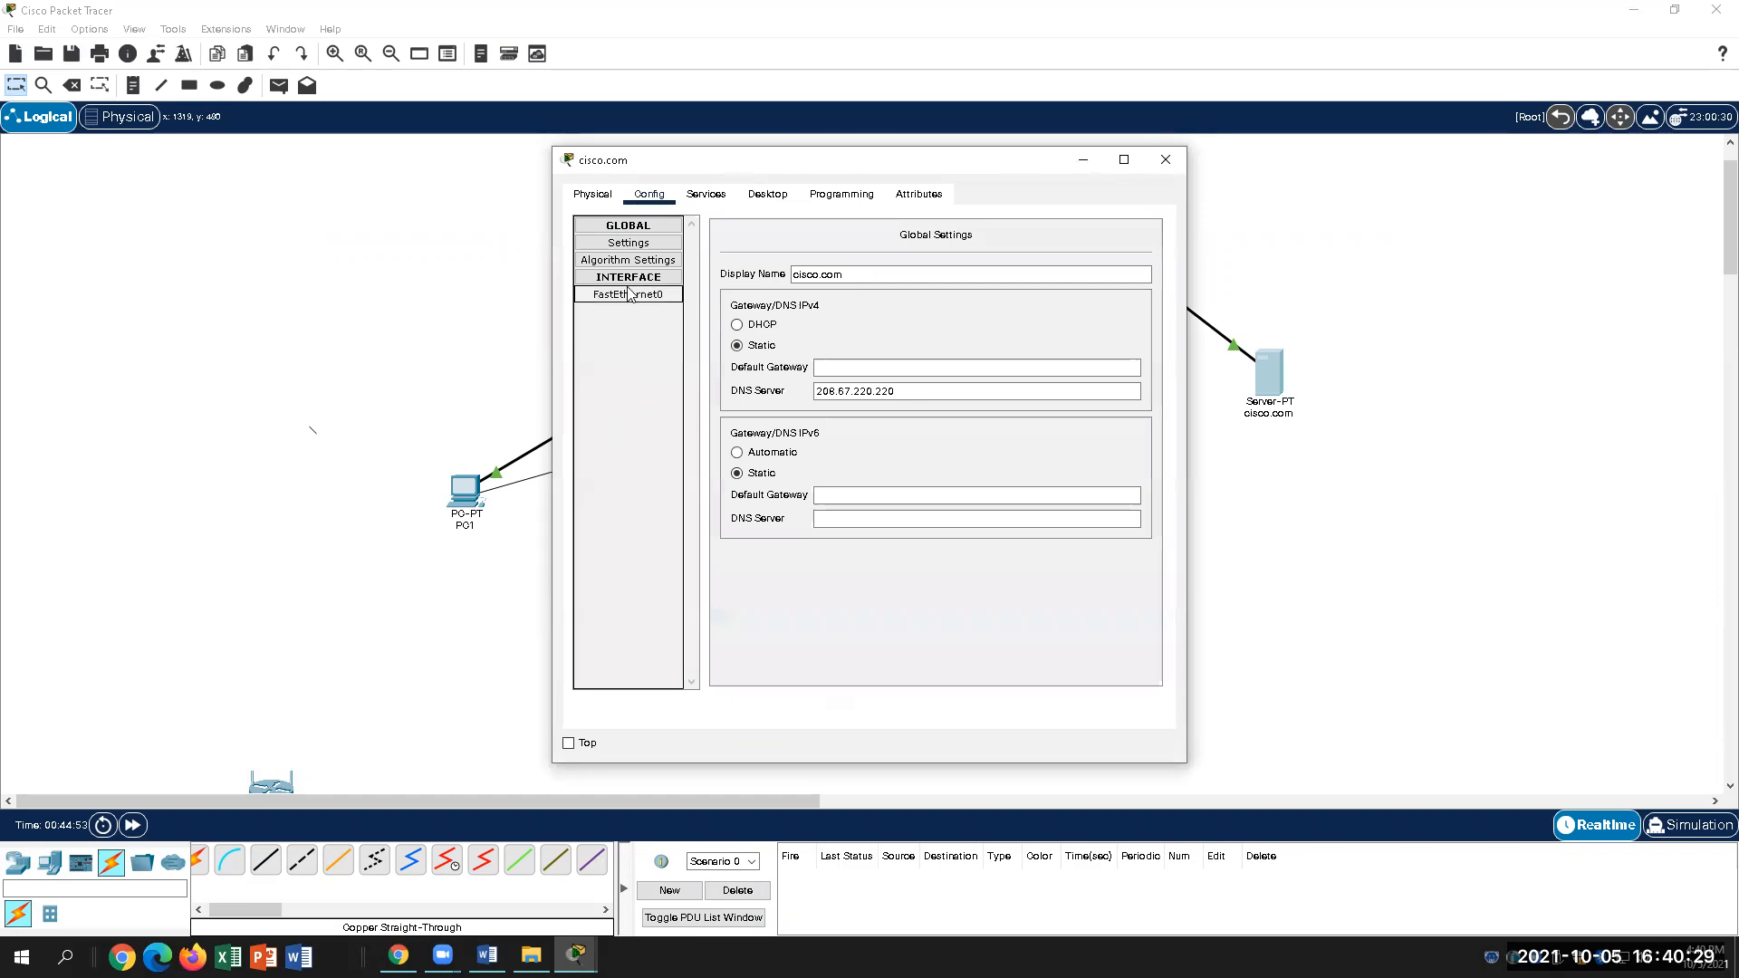
pyautogui.click(847, 370)
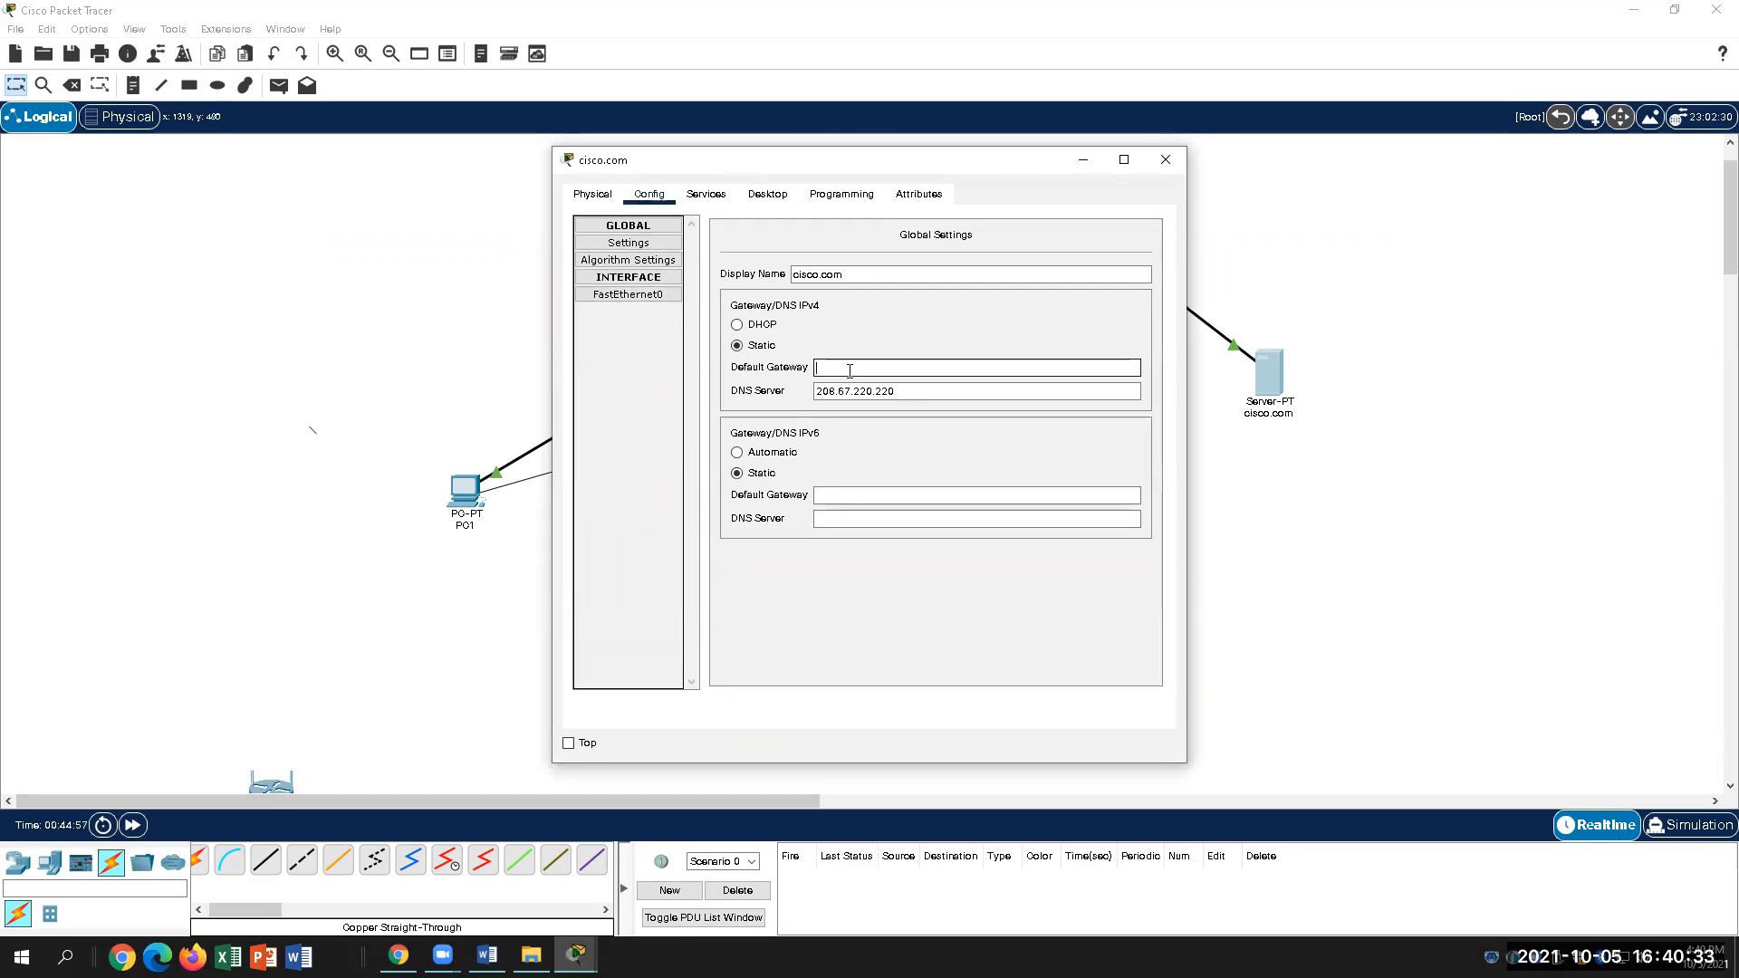
pyautogui.write('208.')
pyautogui.press('BackSpace')
pyautogui.write('.220.1')
pyautogui.click(1170, 169)
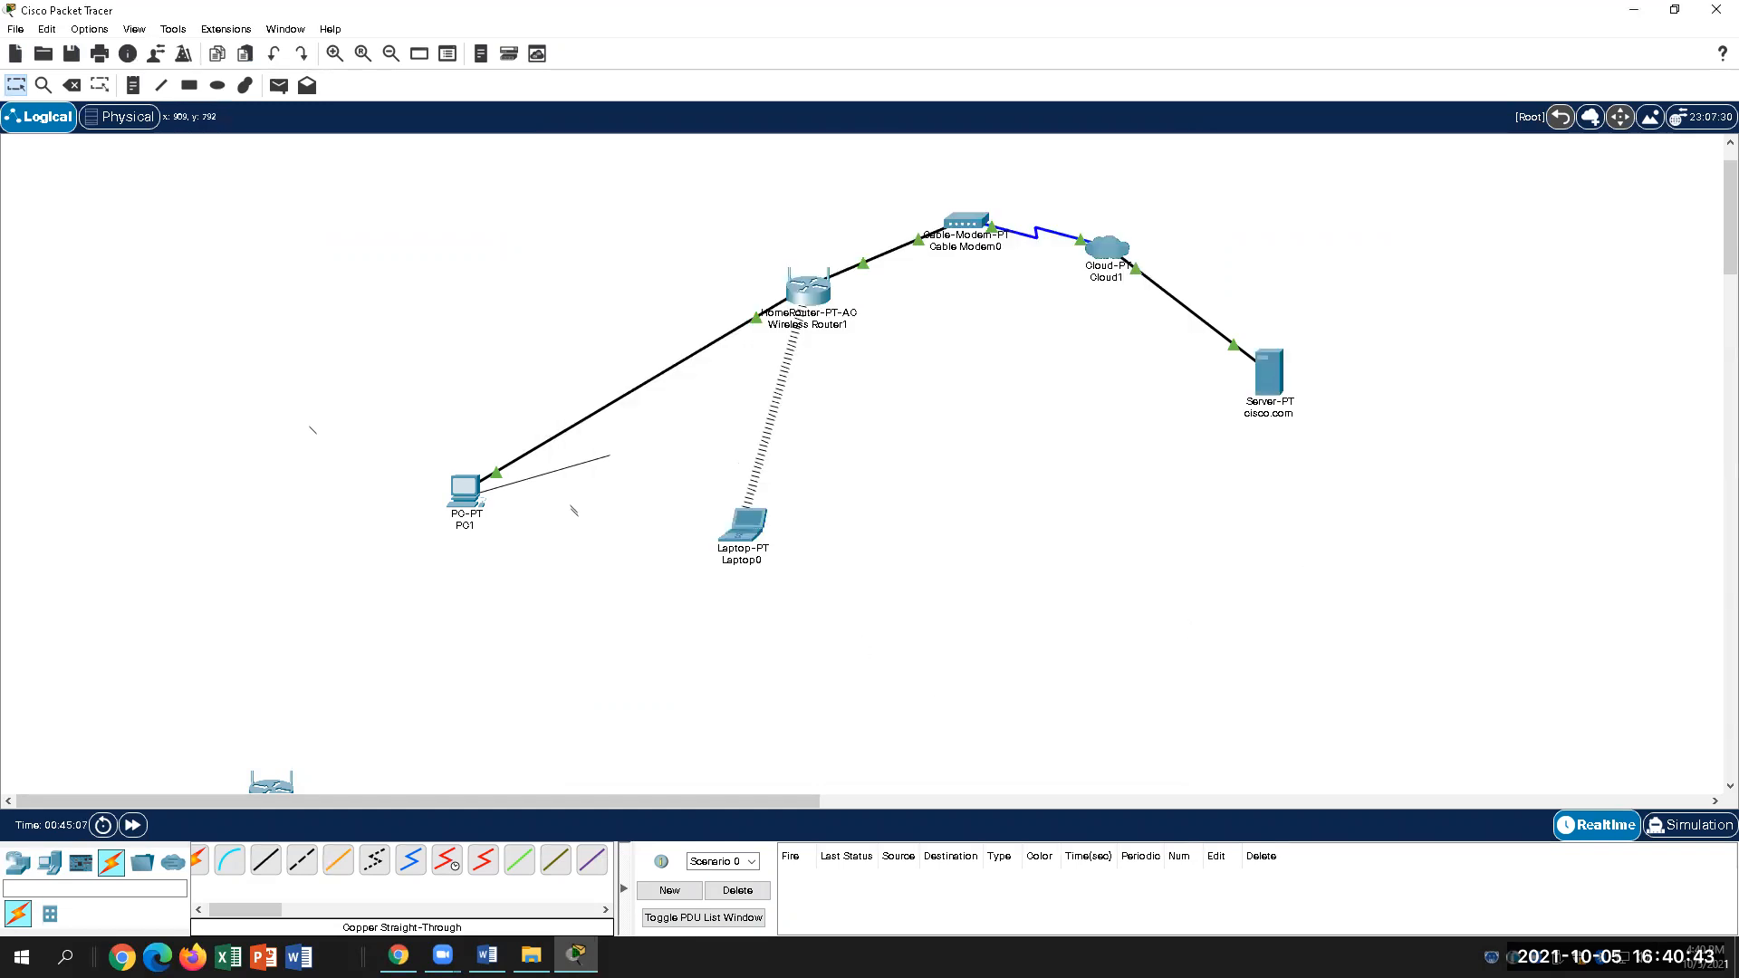
# Step: Scroll the Word guide to step 28; highlight the ipconfig /renew command and the 192.168.0.x address
pyautogui.scroll(-3, 968, 793)
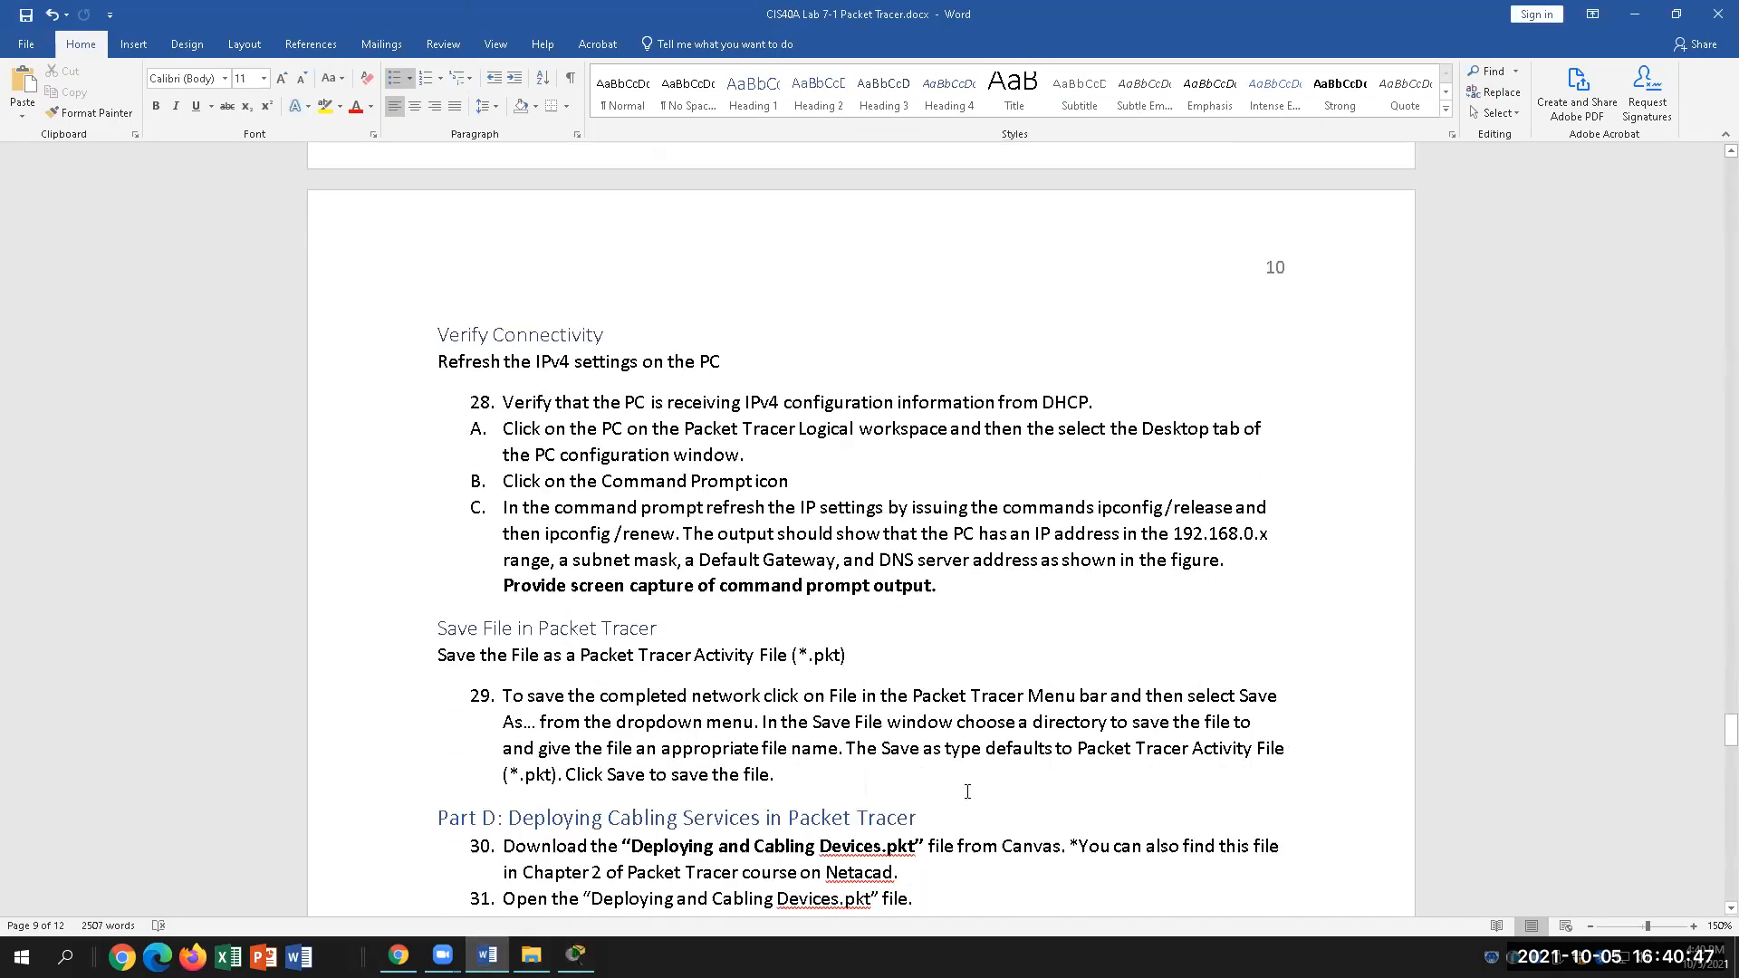
pyautogui.click(1009, 585)
pyautogui.scroll(4, 1077, 647)
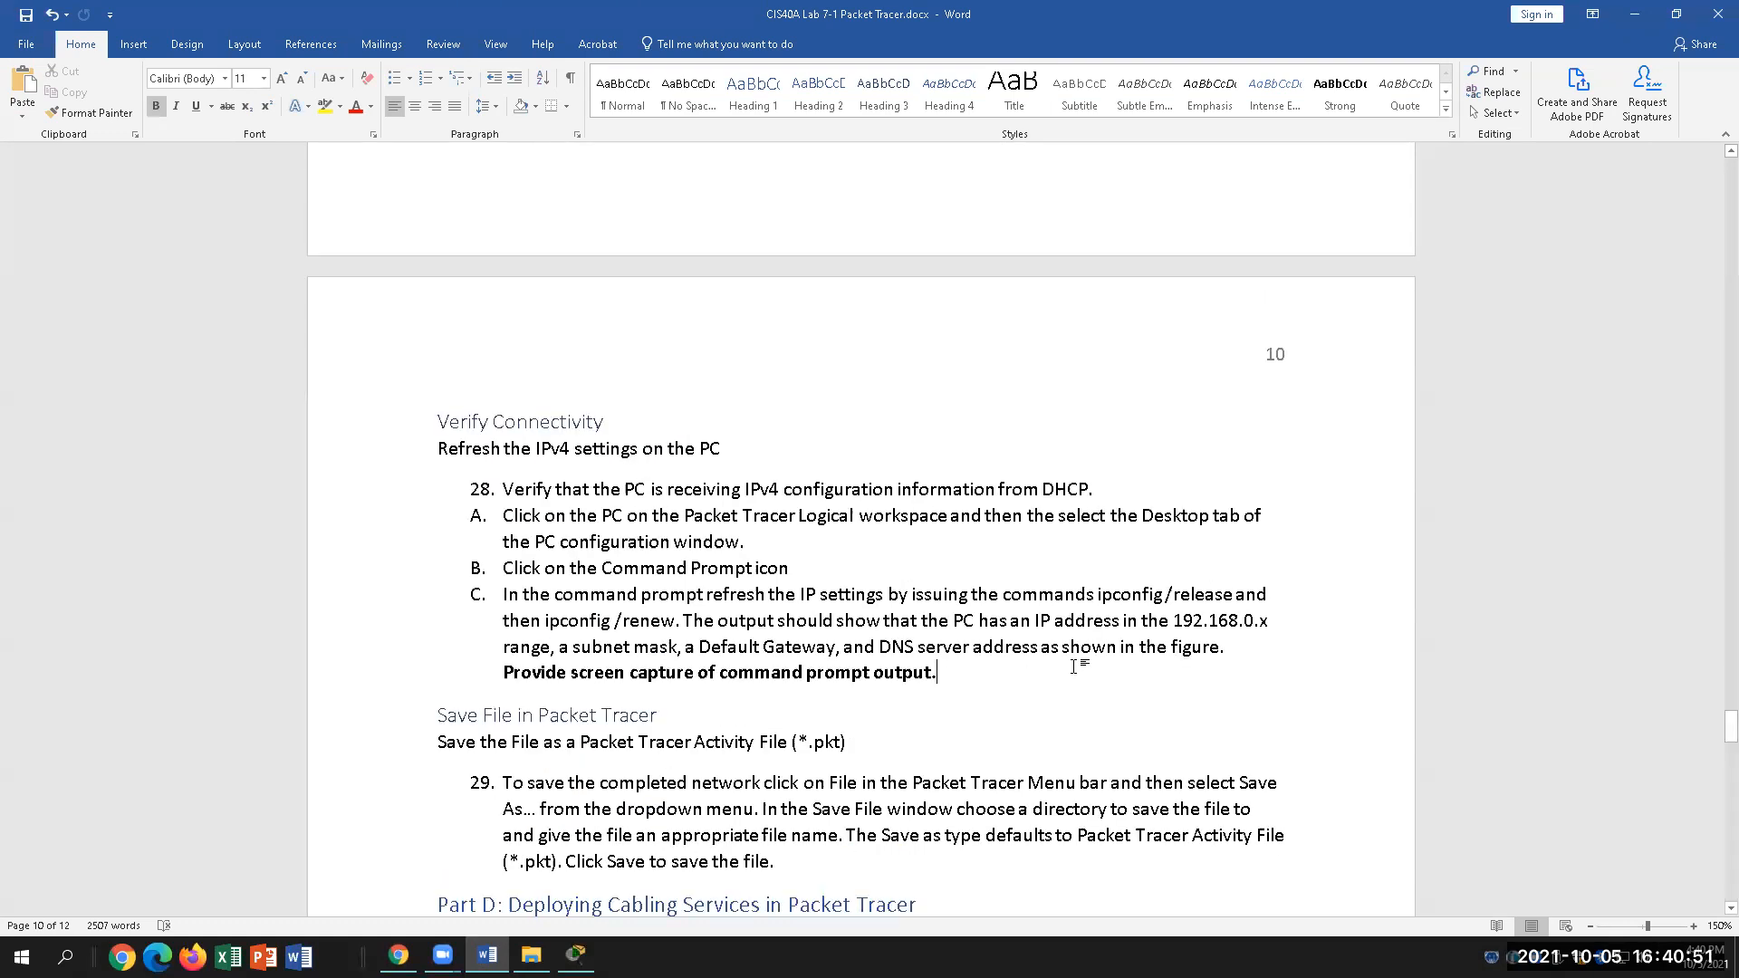
pyautogui.scroll(-3, 1076, 667)
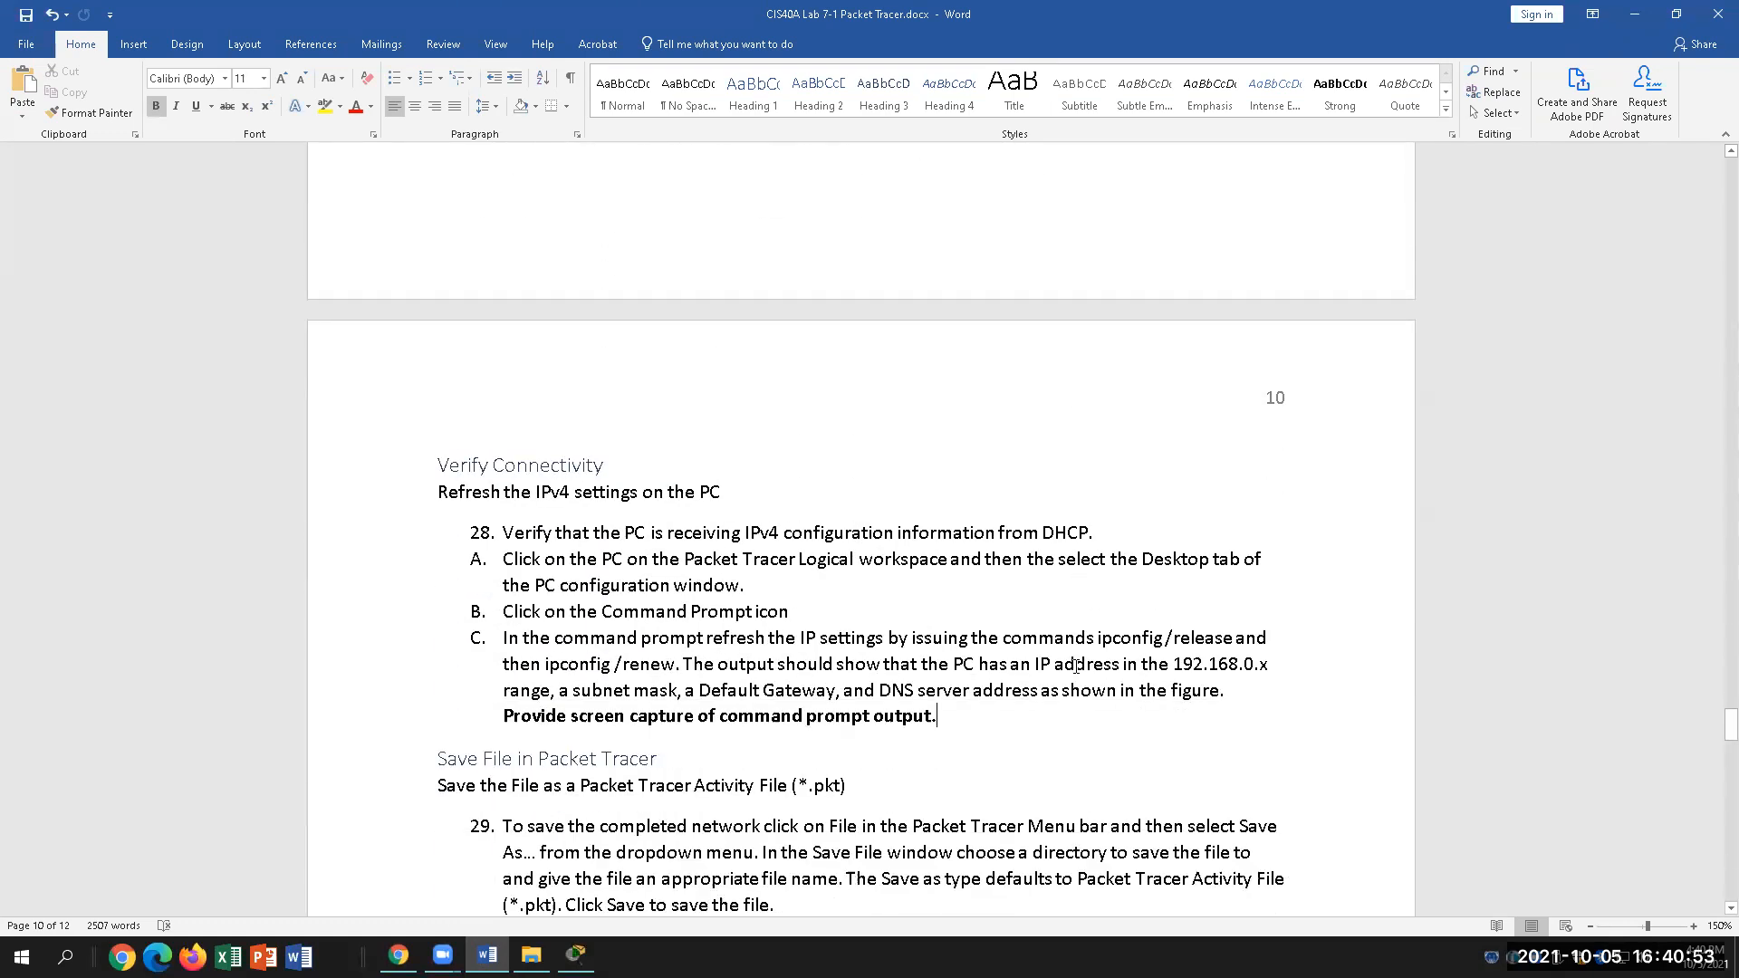
pyautogui.click(790, 533)
pyautogui.moveTo(551, 664); pyautogui.dragTo(681, 664)
pyautogui.moveTo(1269, 664); pyautogui.dragTo(1142, 664)
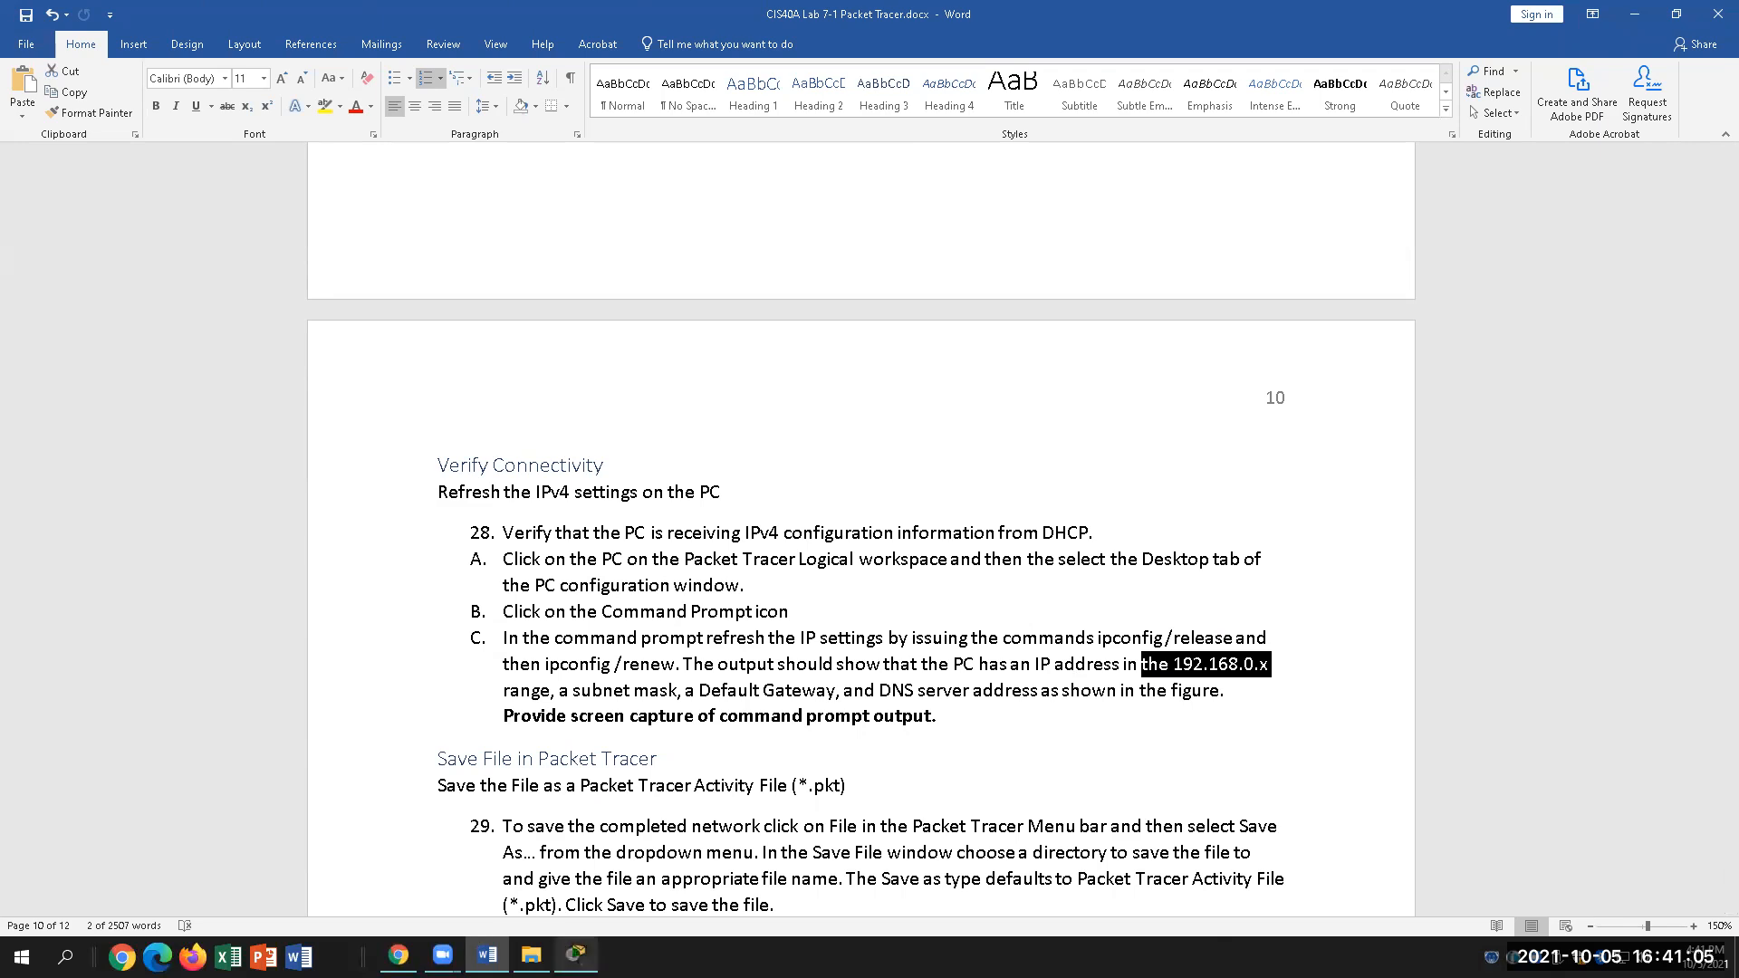
pyautogui.click(577, 955)
# Step: Run ipconfig /renew at PC1's command prompt and review the renewed IP settings
pyautogui.click(464, 499)
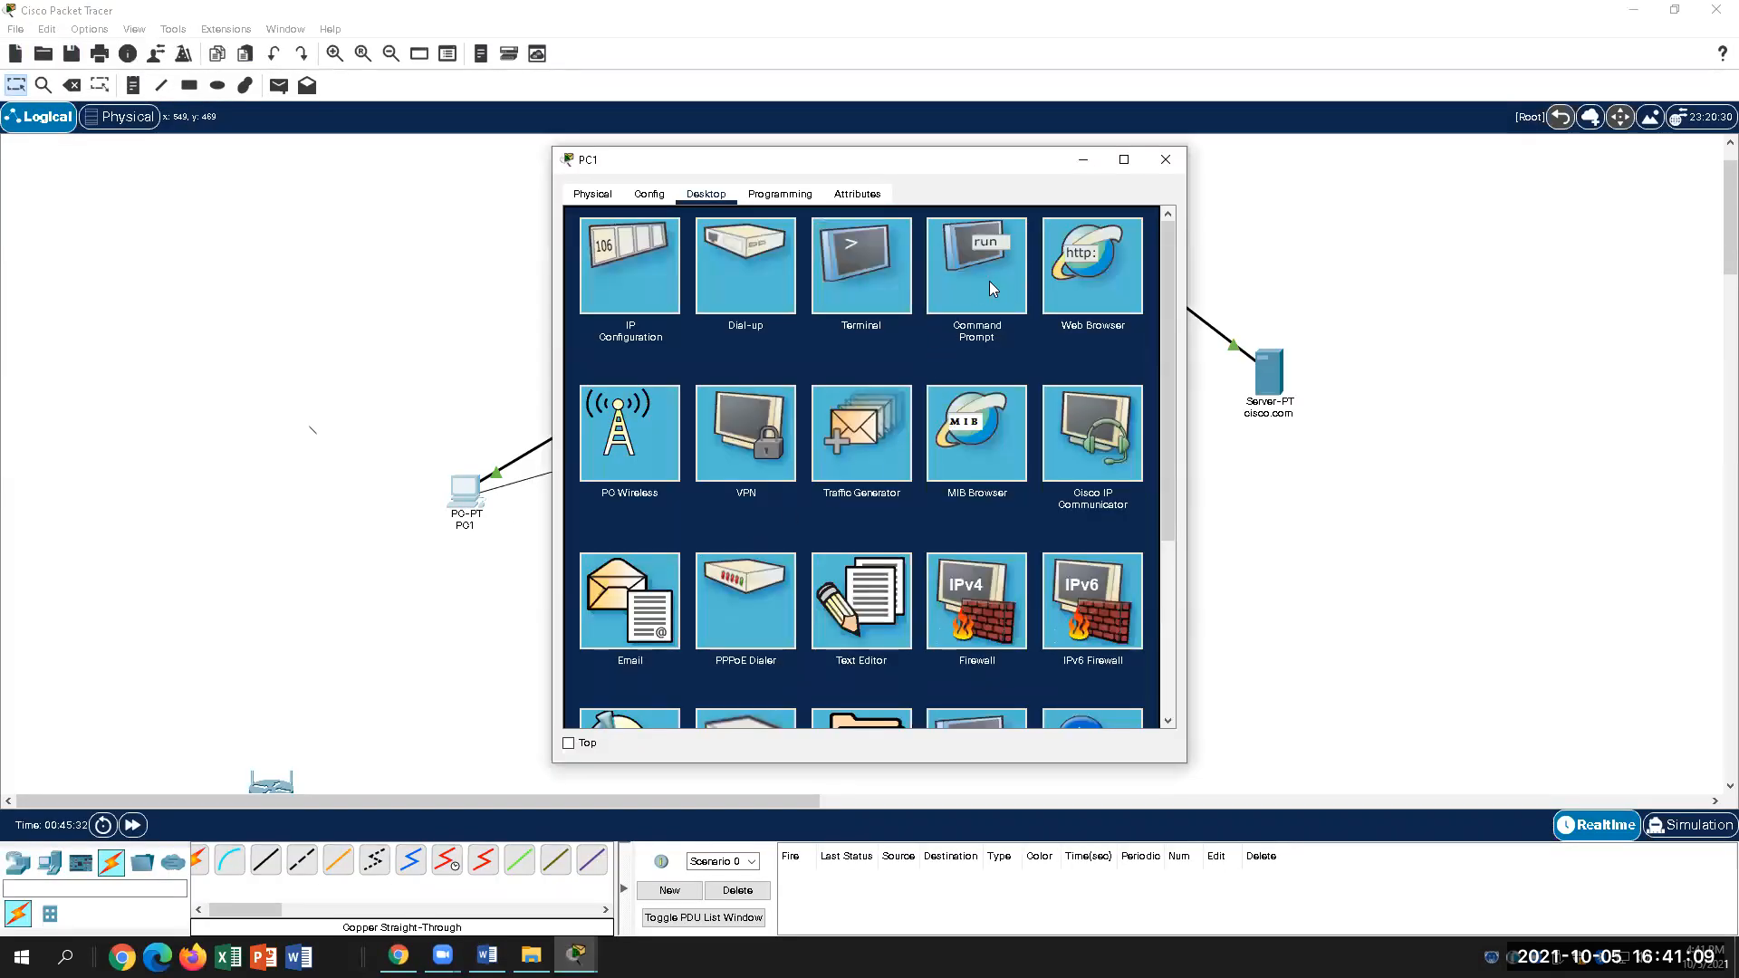
pyautogui.click(991, 288)
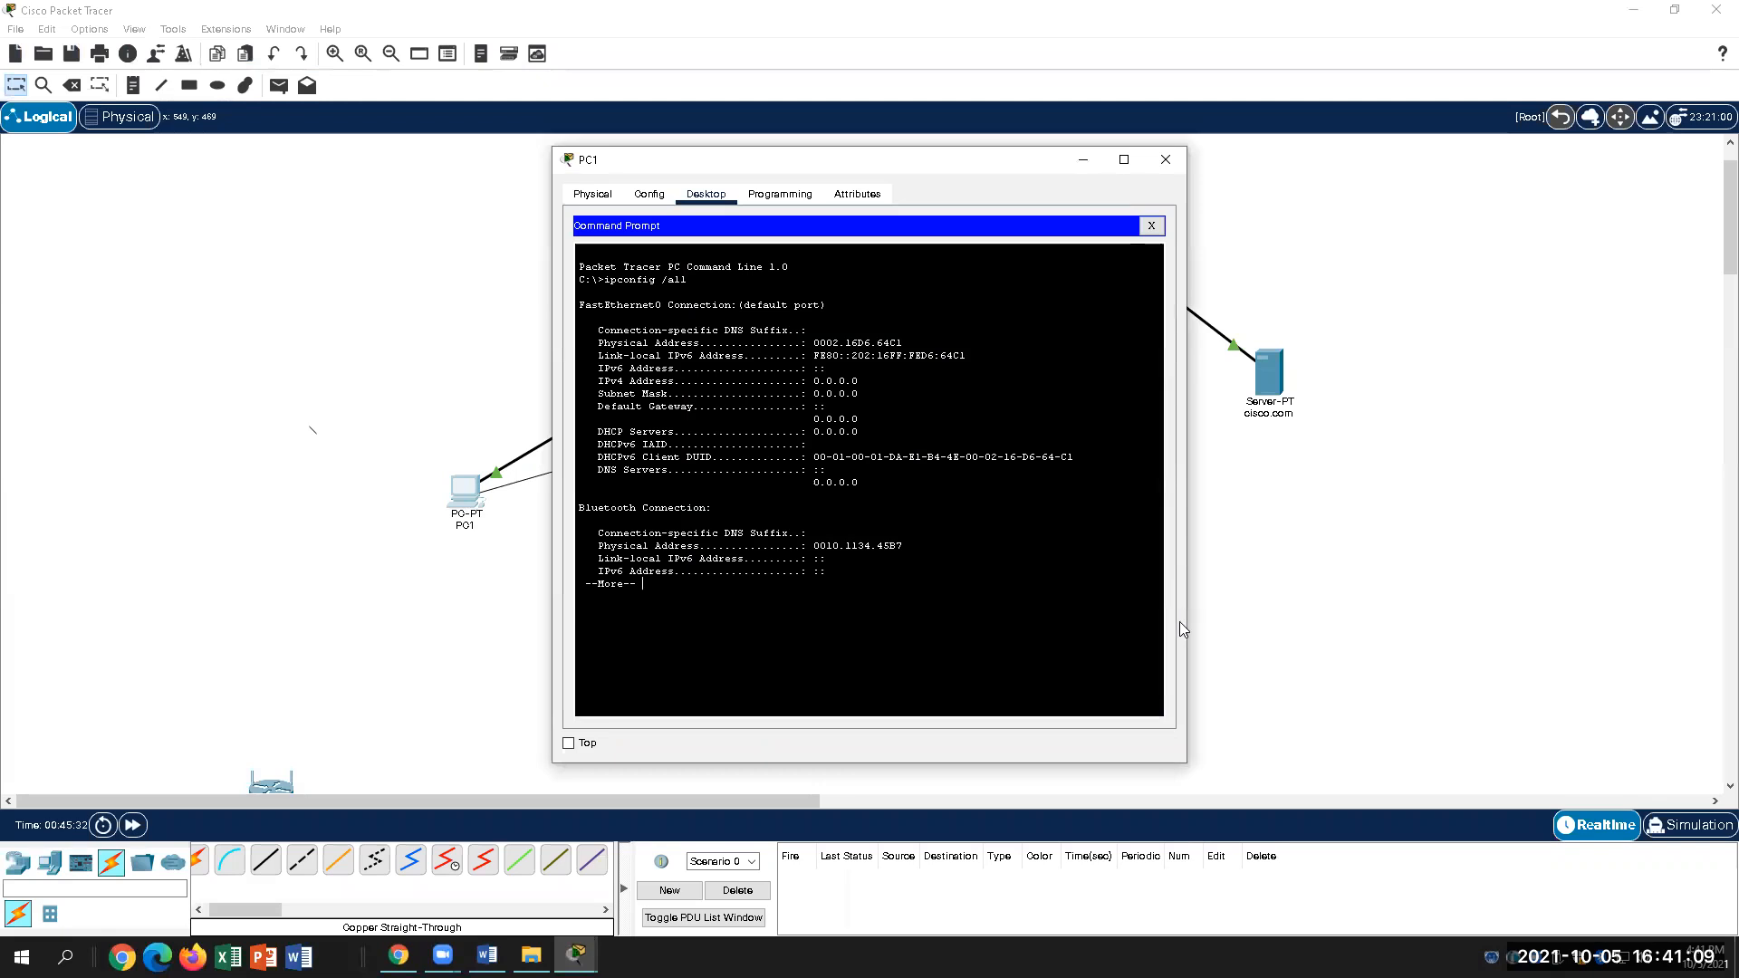
pyautogui.click(1150, 227)
pyautogui.click(982, 260)
pyautogui.press('Return')
pyautogui.press('Return')
pyautogui.press('Return')
pyautogui.press('Return')
pyautogui.press('Return')
pyautogui.press('Return')
pyautogui.press('Return')
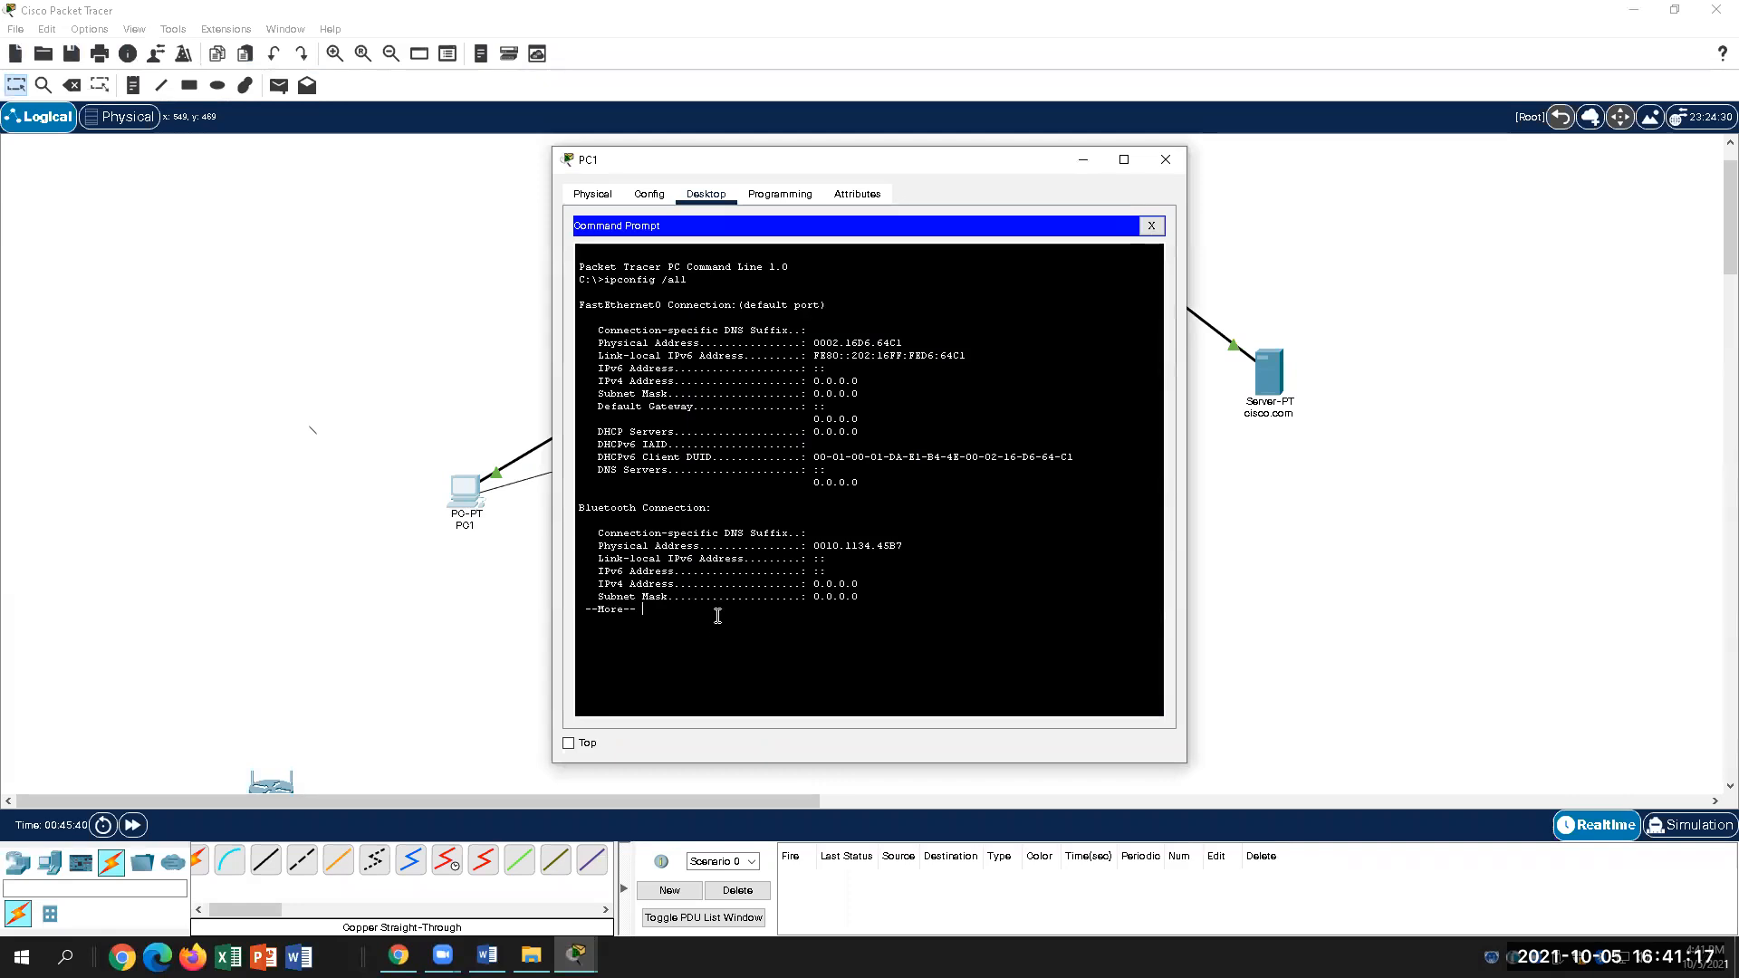
pyautogui.press('Return')
pyautogui.press('Return')
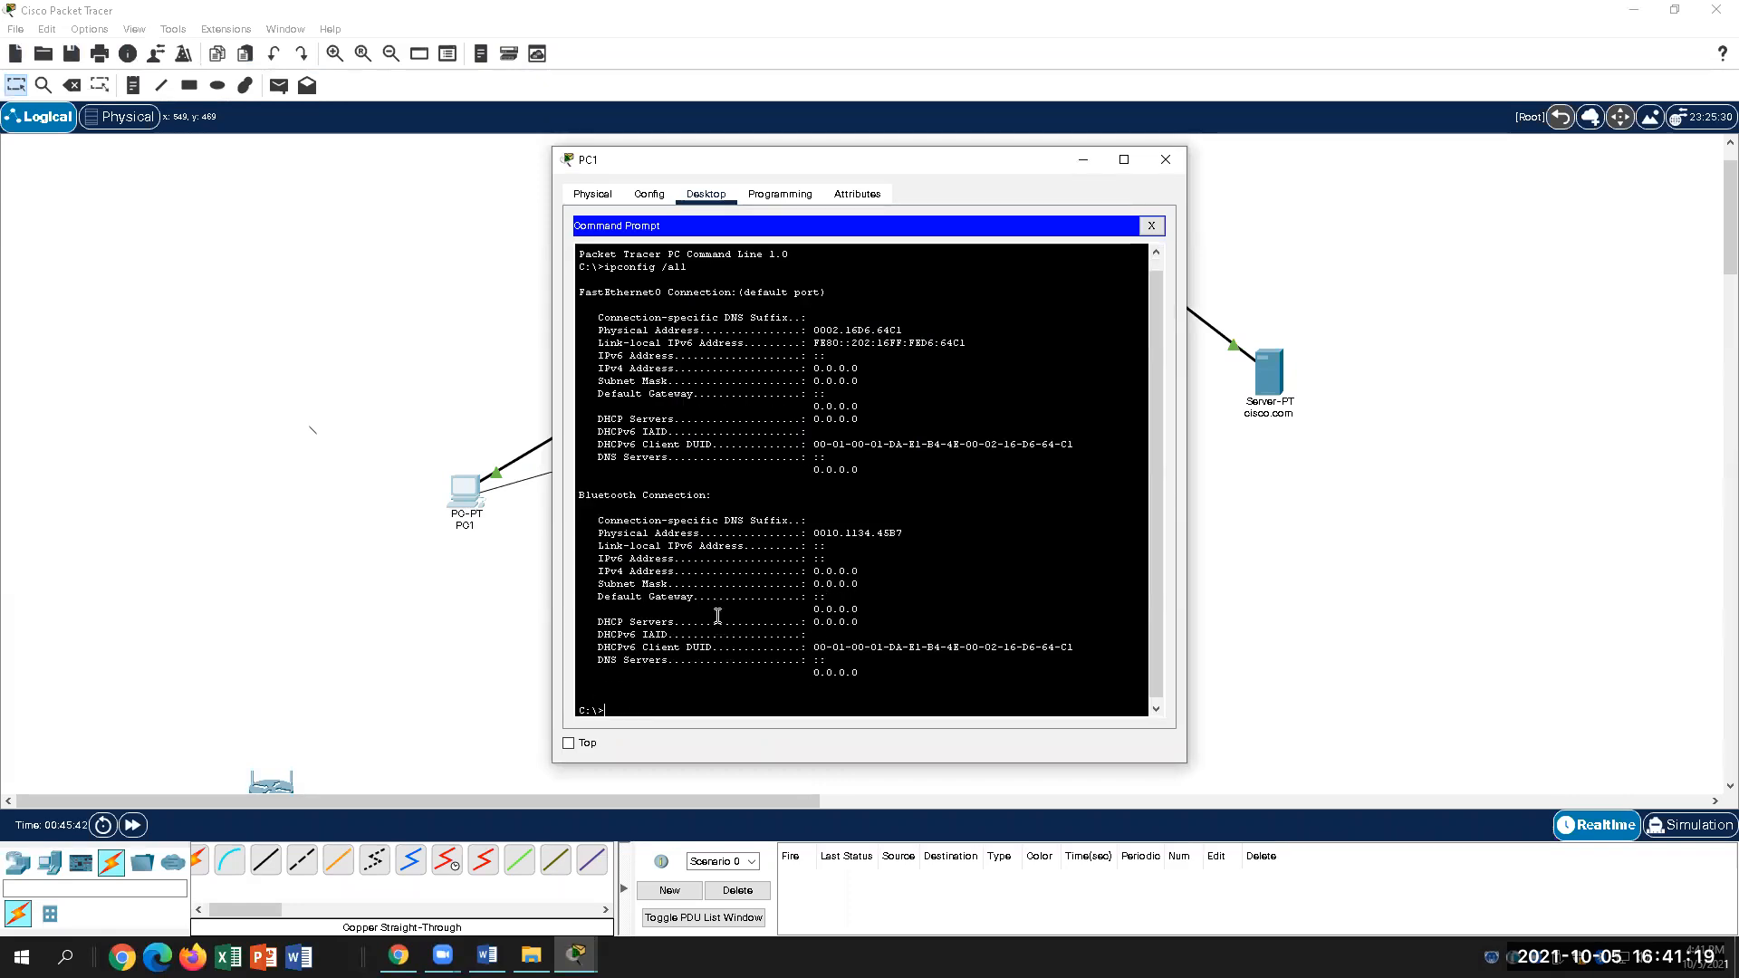
pyautogui.write('ipconfig /renew')
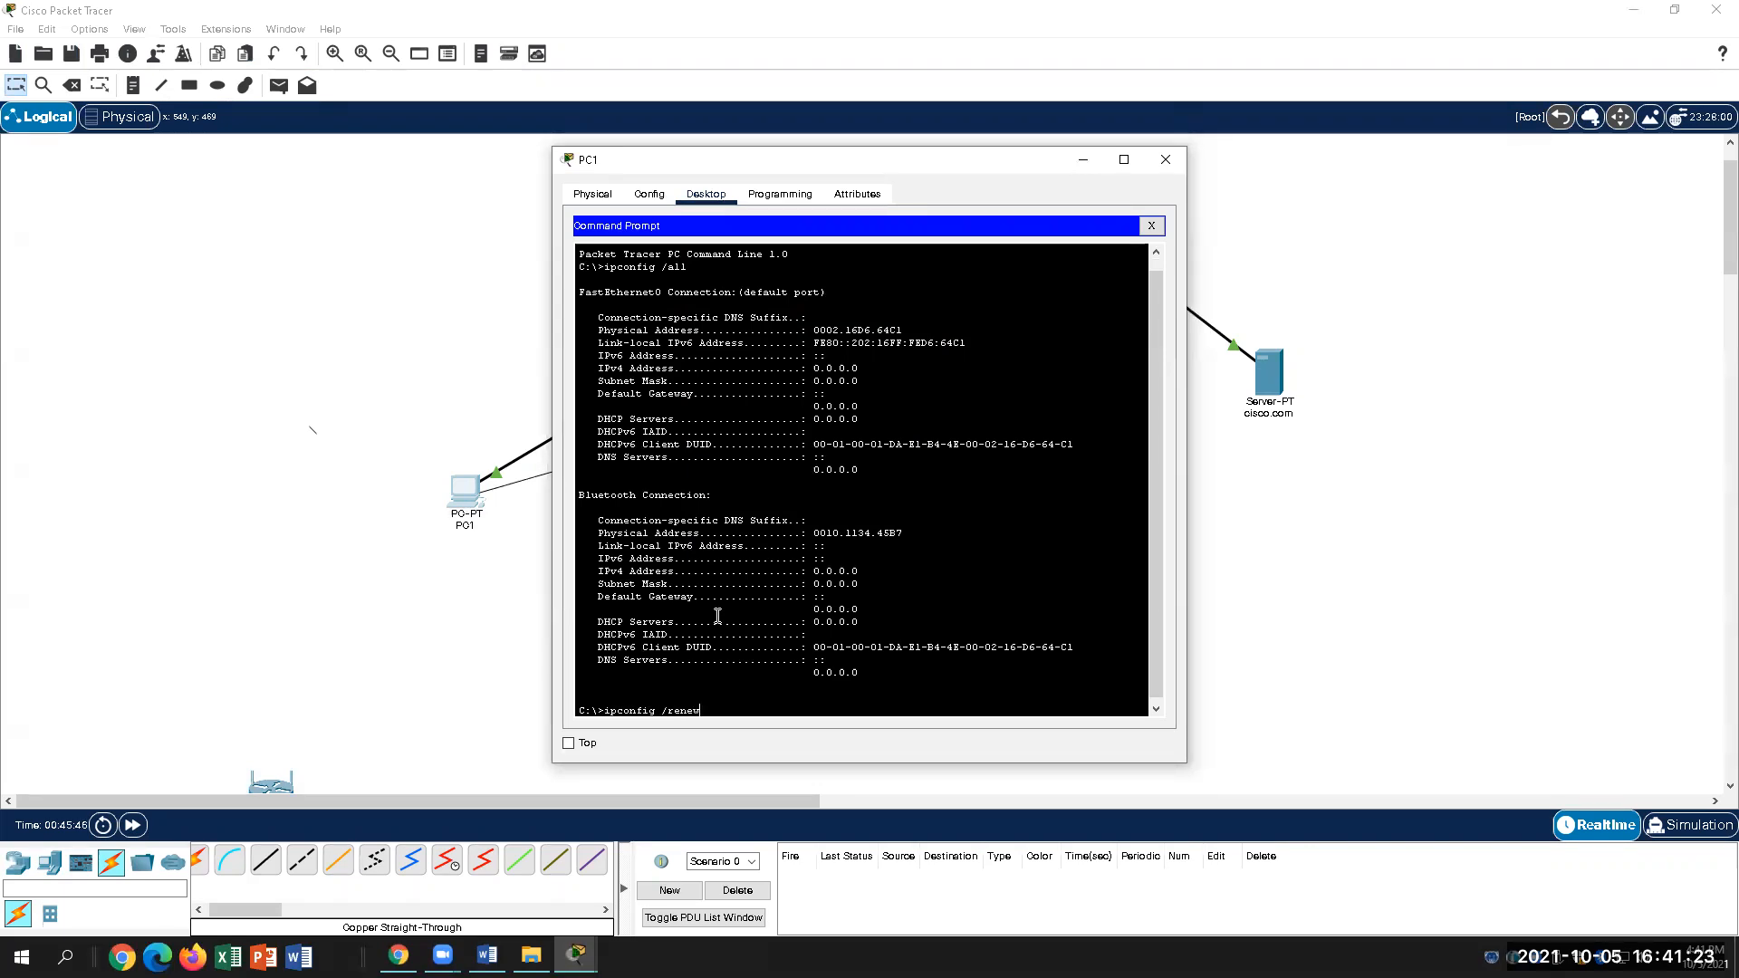
pyautogui.press('Return')
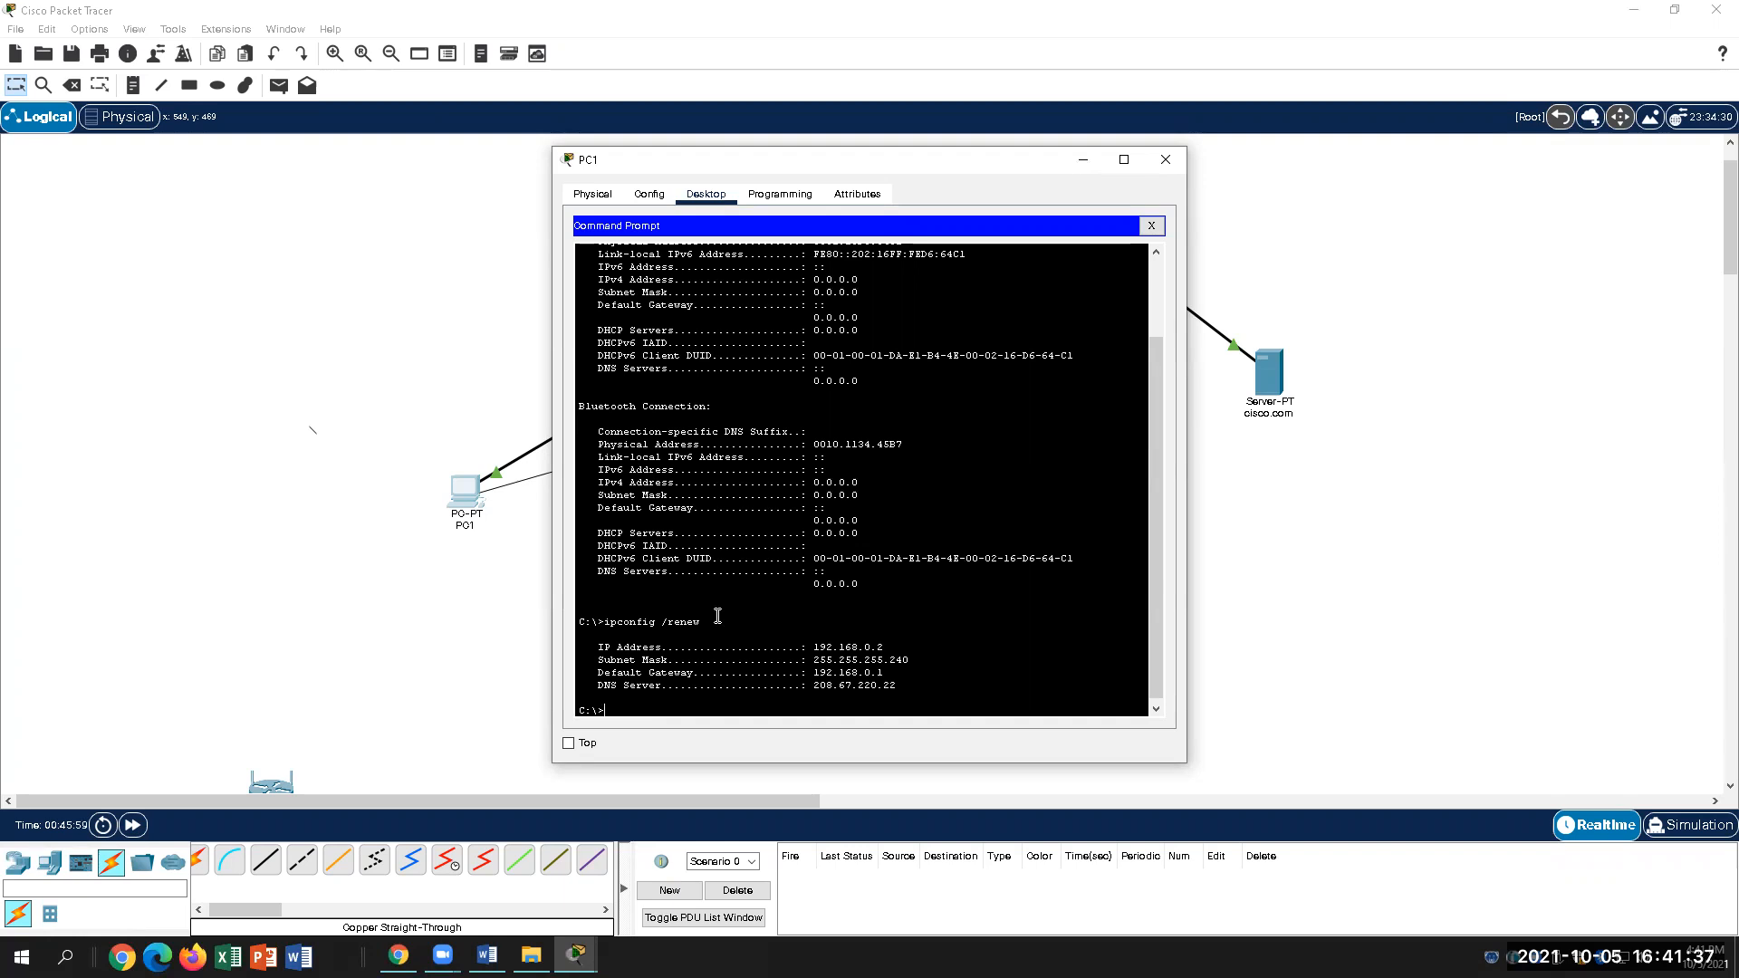
pyautogui.moveTo(910, 697); pyautogui.dragTo(580, 609)
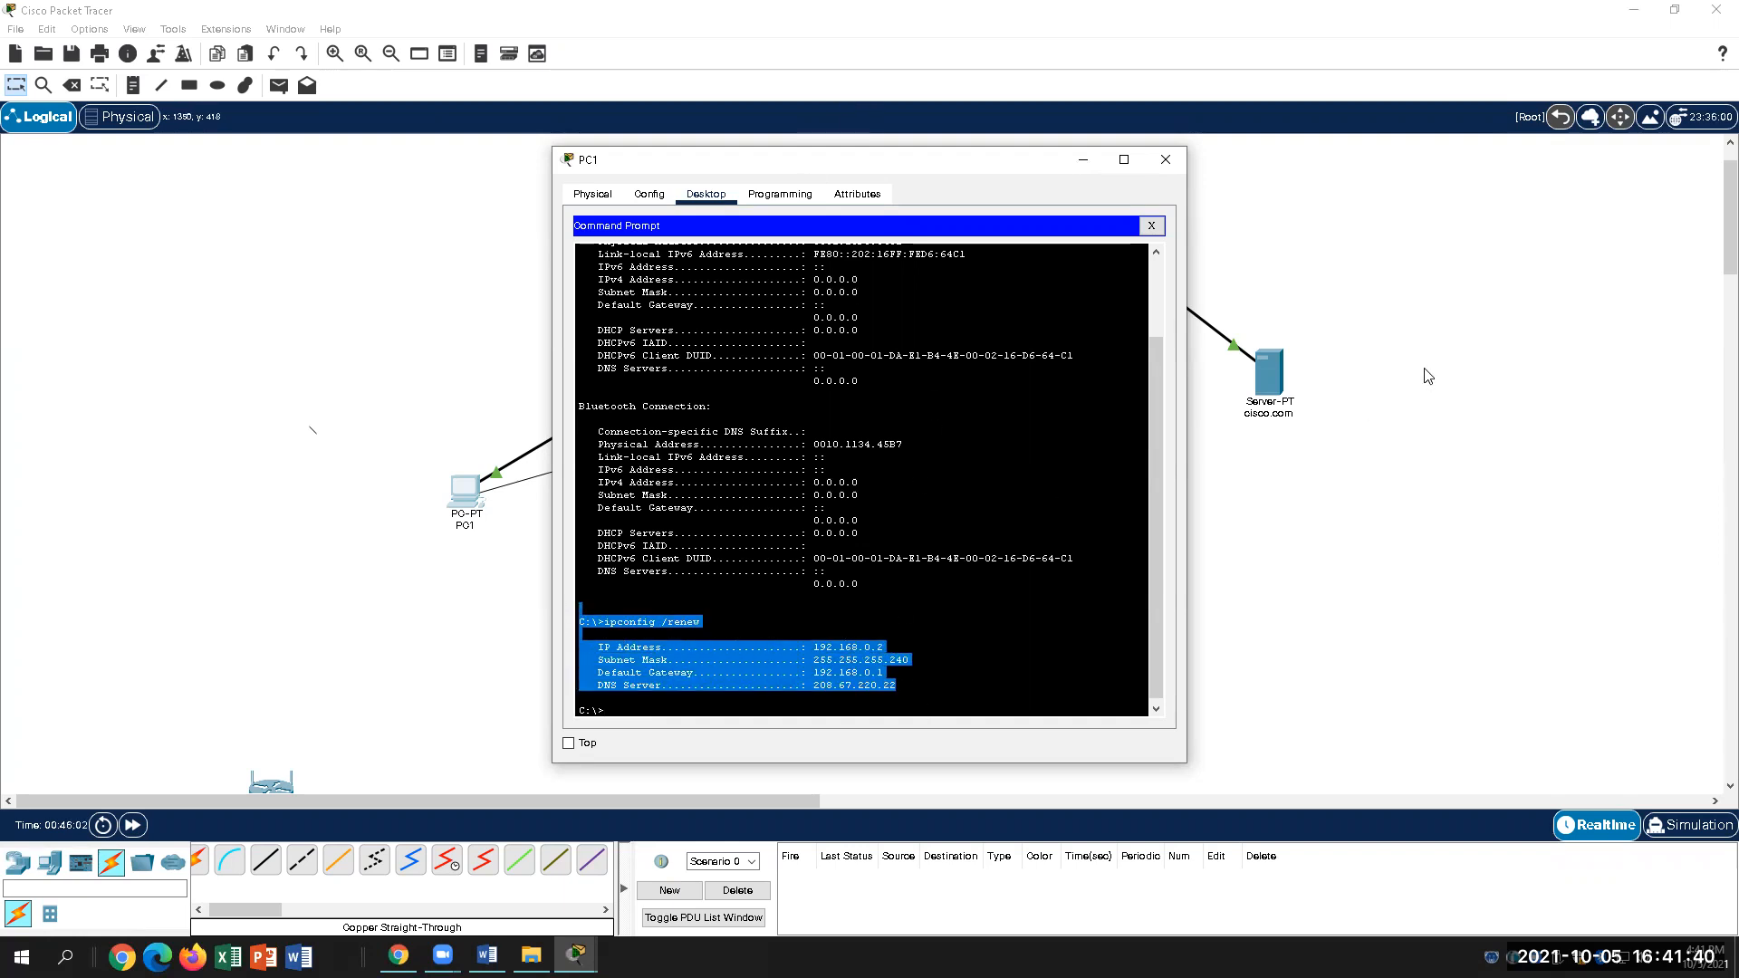
pyautogui.click(1069, 598)
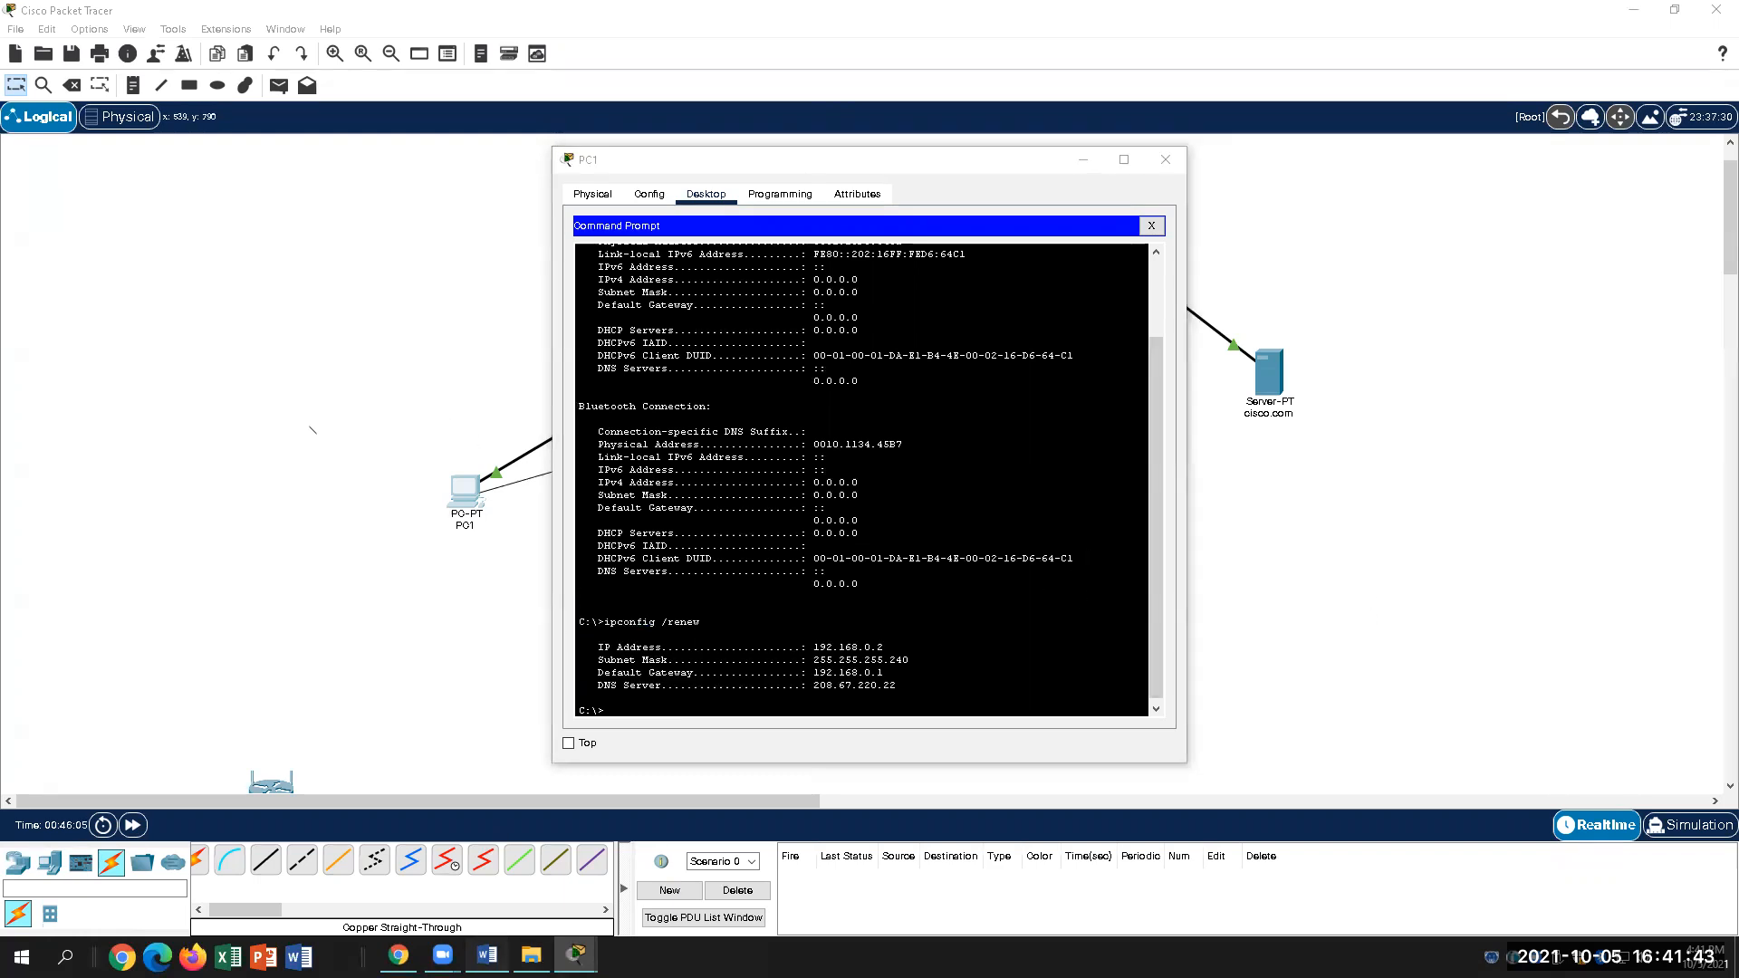
# Step: Check the lab guide, then start saving the network as a Packet Tracer Activity file
pyautogui.click(487, 955)
pyautogui.scroll(-3, 944, 724)
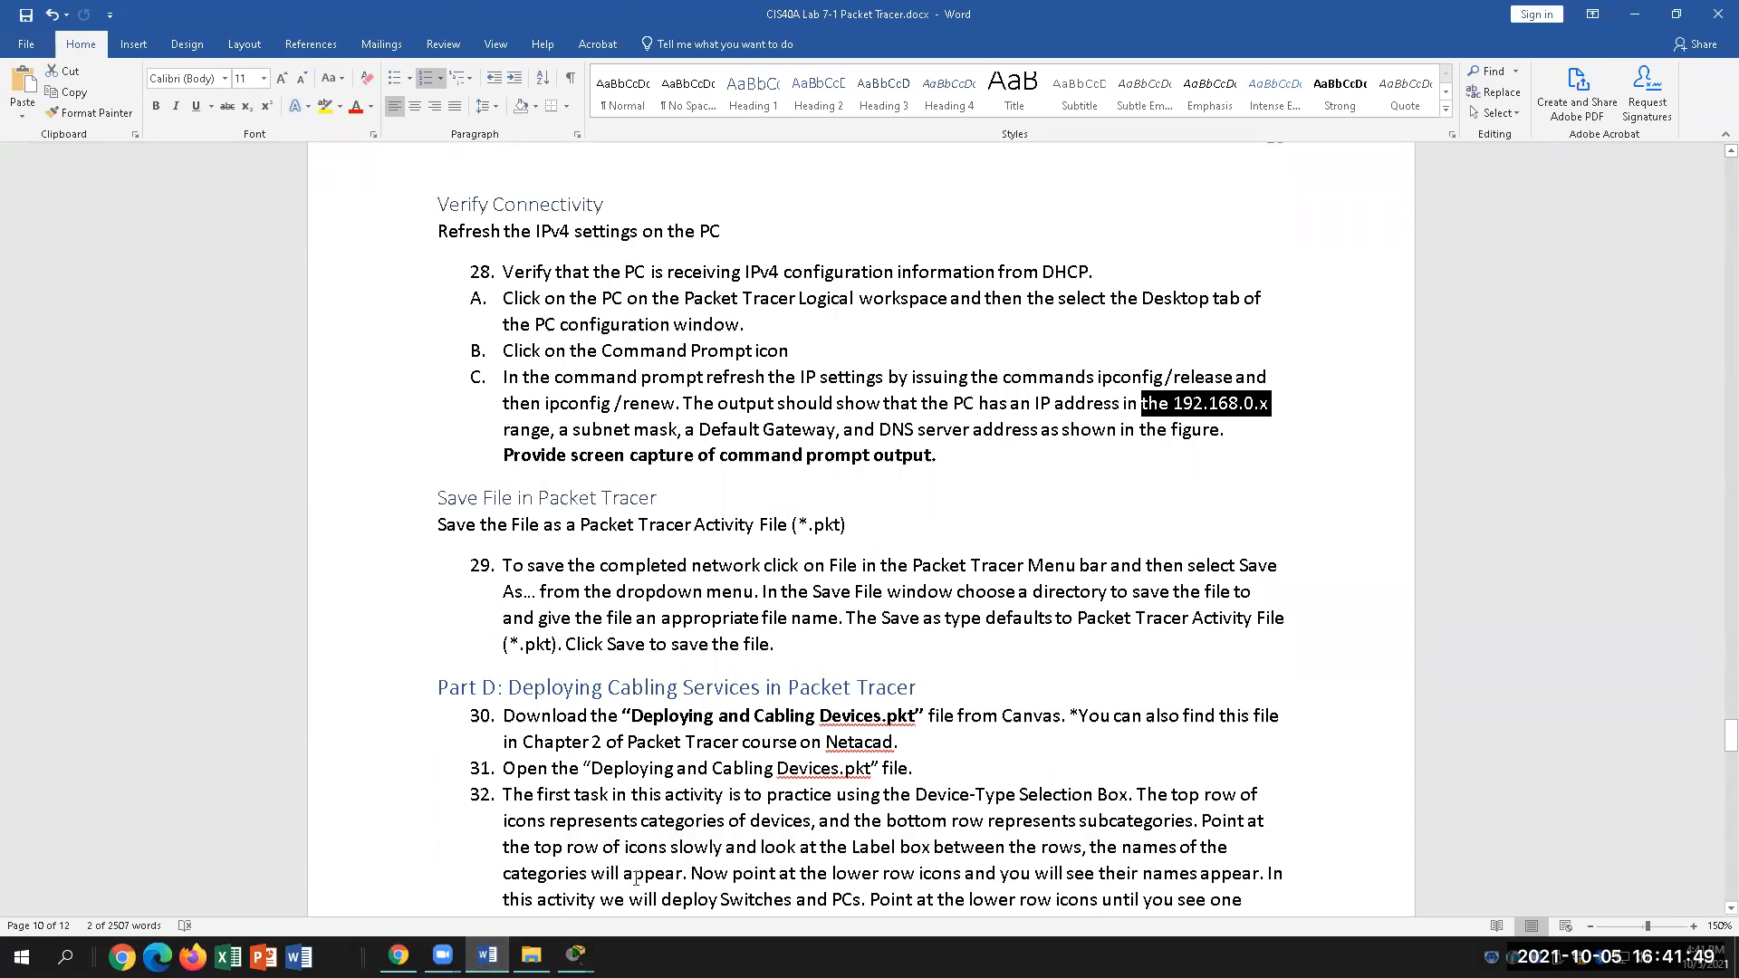
pyautogui.click(576, 955)
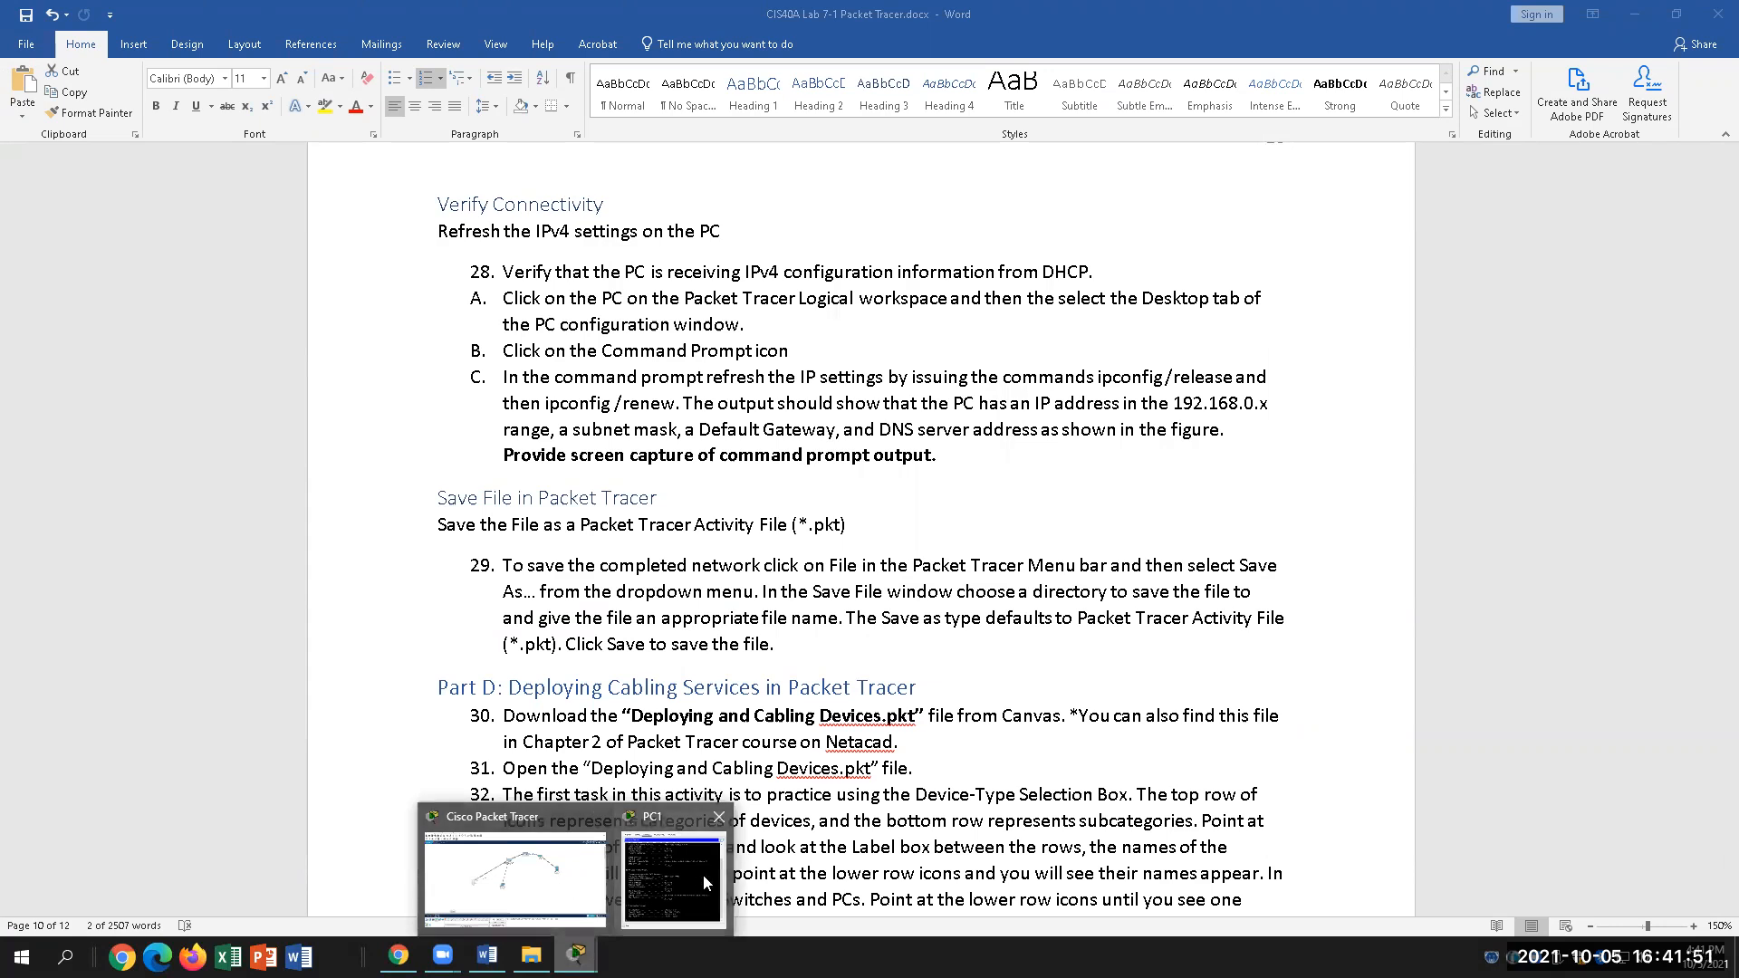
pyautogui.click(703, 876)
pyautogui.moveTo(1271, 403); pyautogui.dragTo(1140, 403)
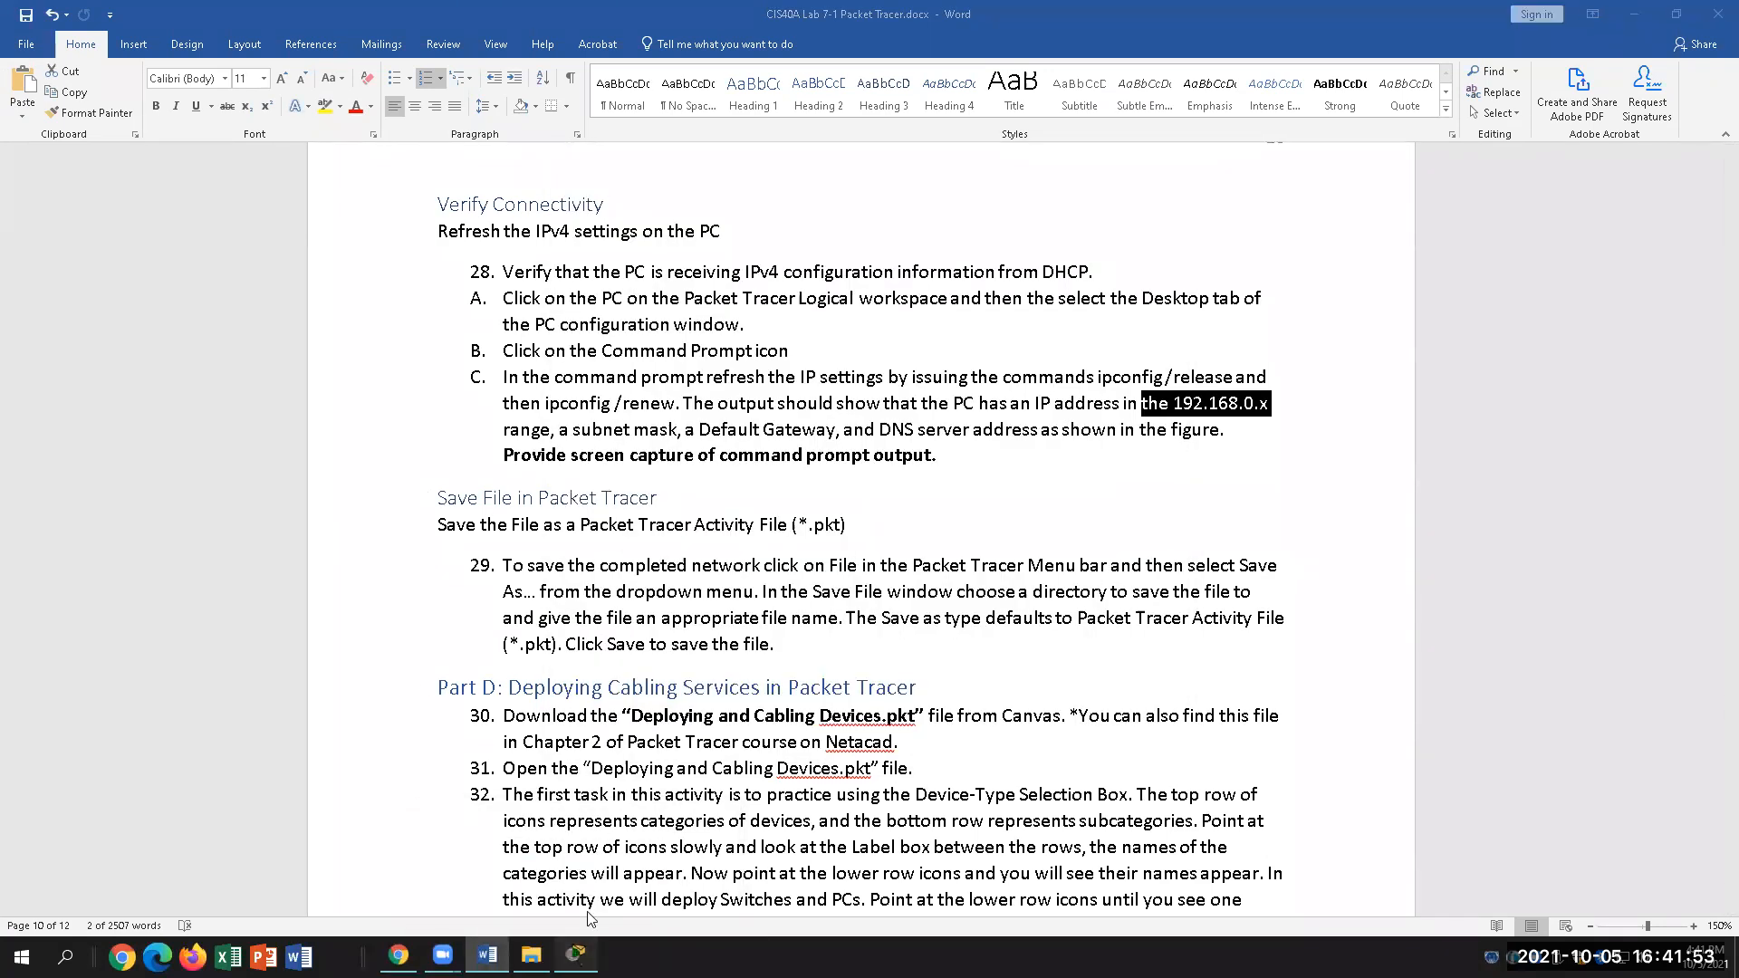
pyautogui.click(578, 953)
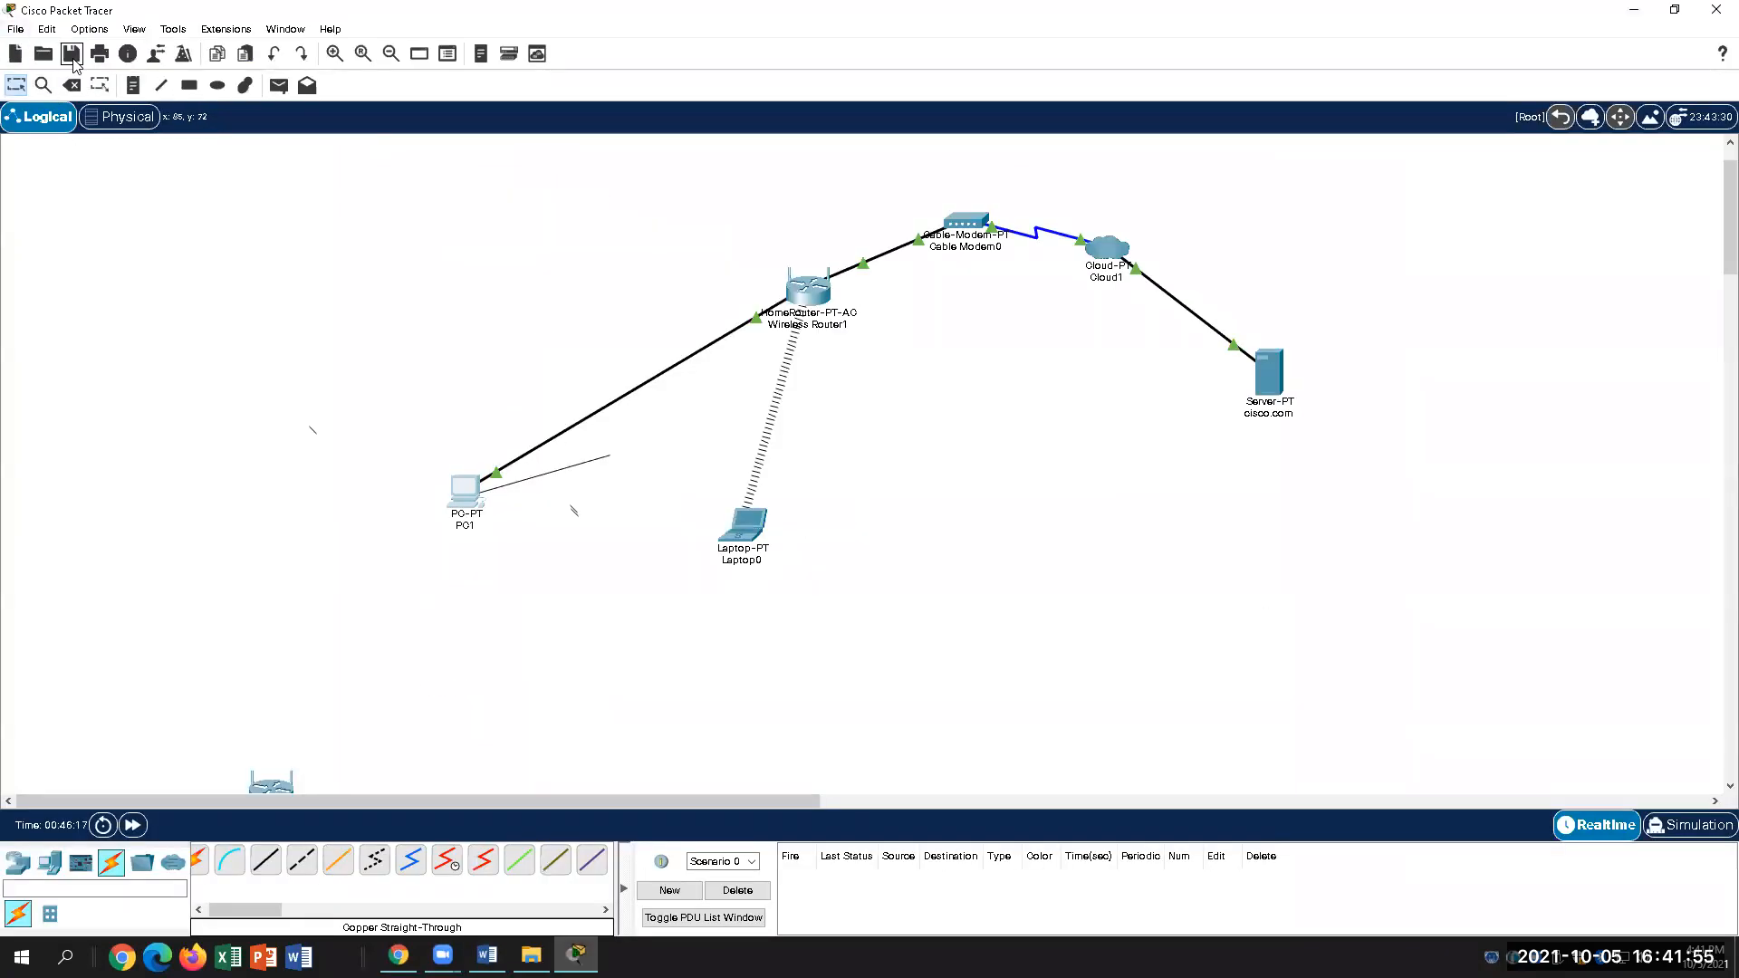
pyautogui.click(72, 54)
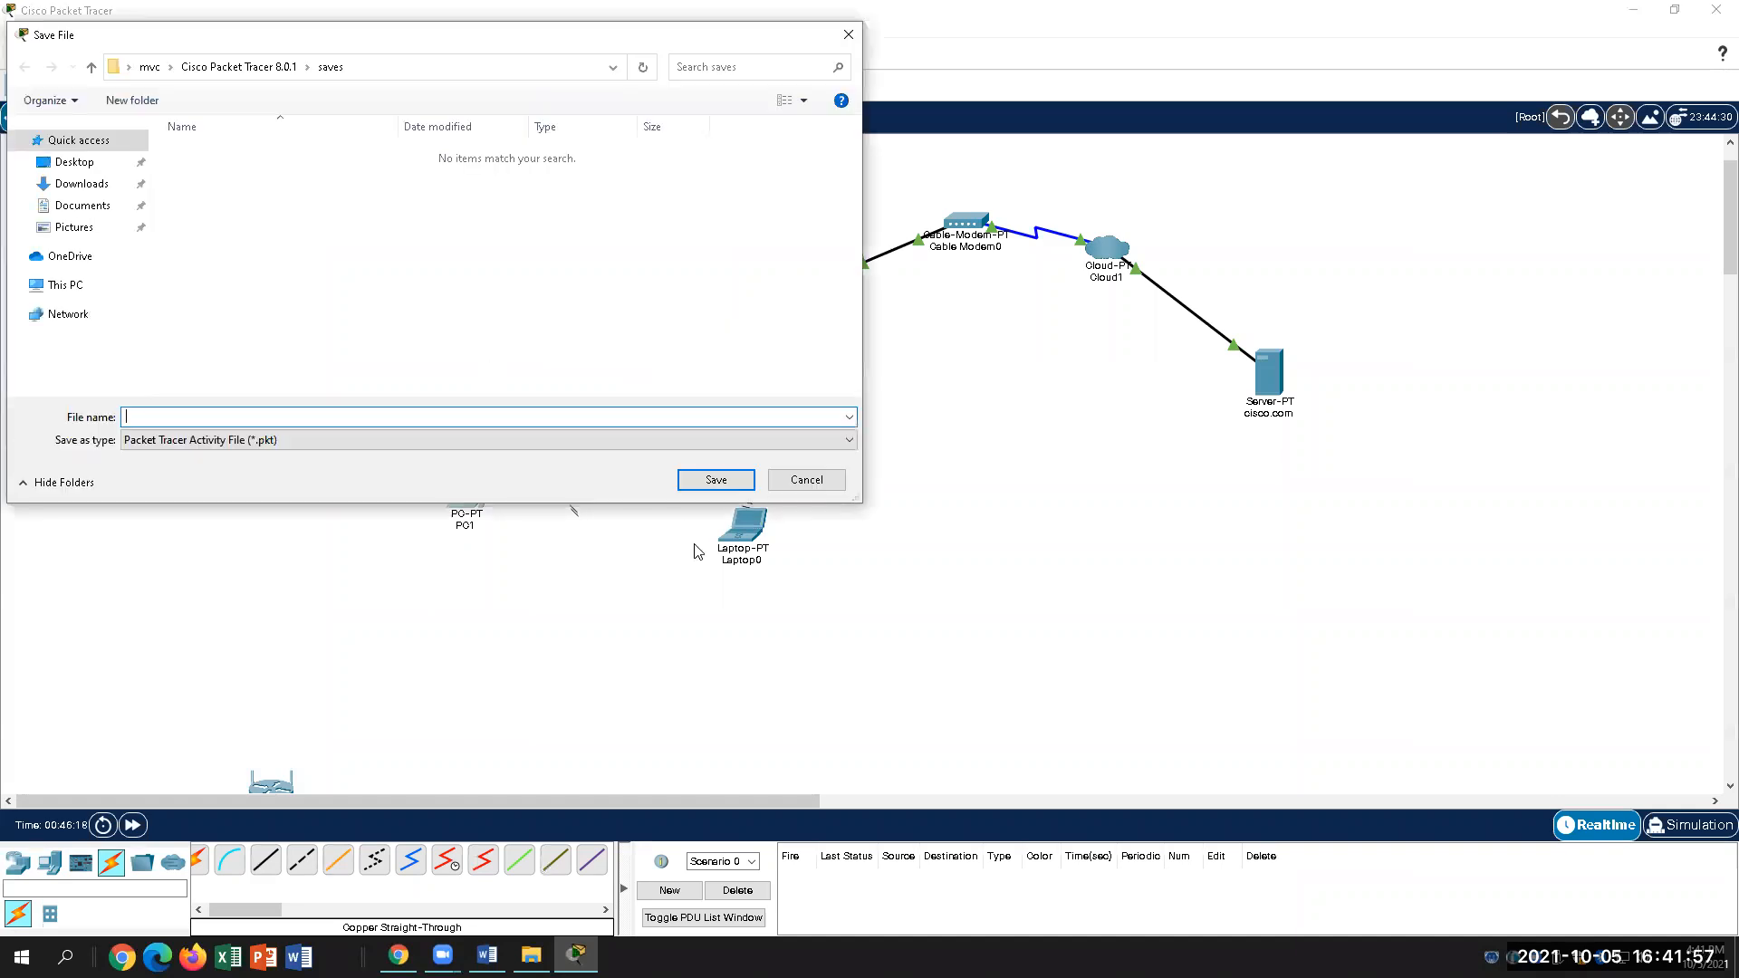
pyautogui.hotkey('alt', 'Tab')
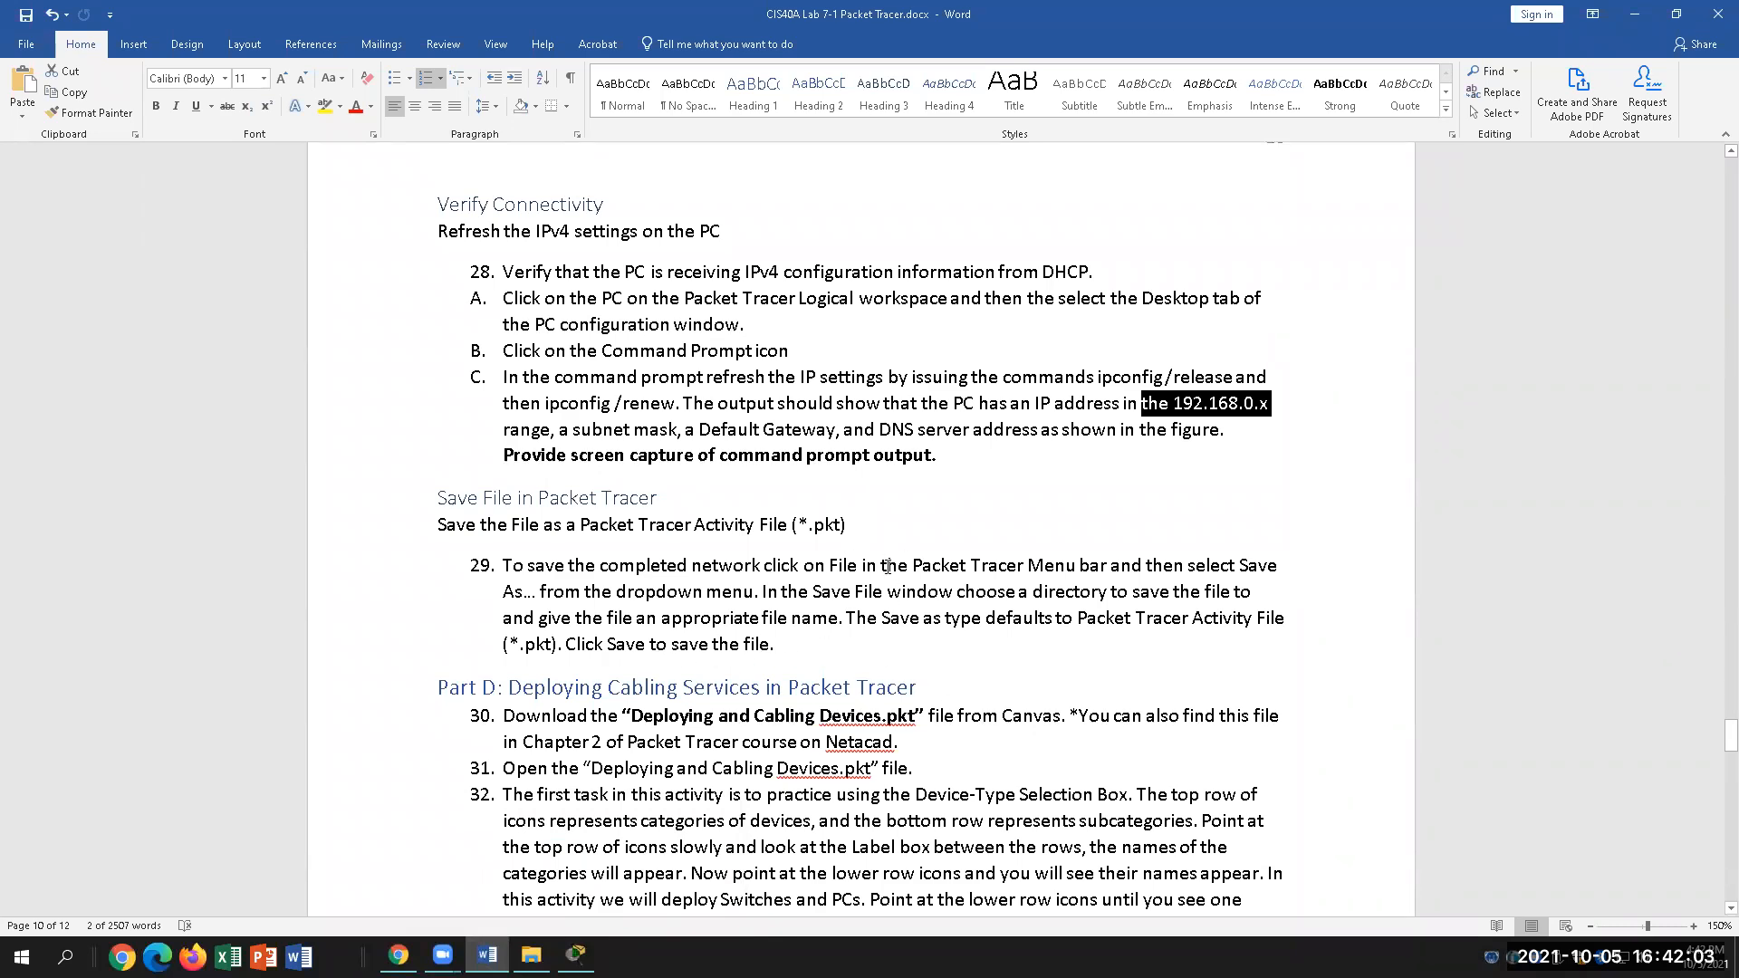
# Step: Highlight 'Packet Tracer Activity' as the file type in step 29
pyautogui.moveTo(586, 527); pyautogui.dragTo(754, 528)
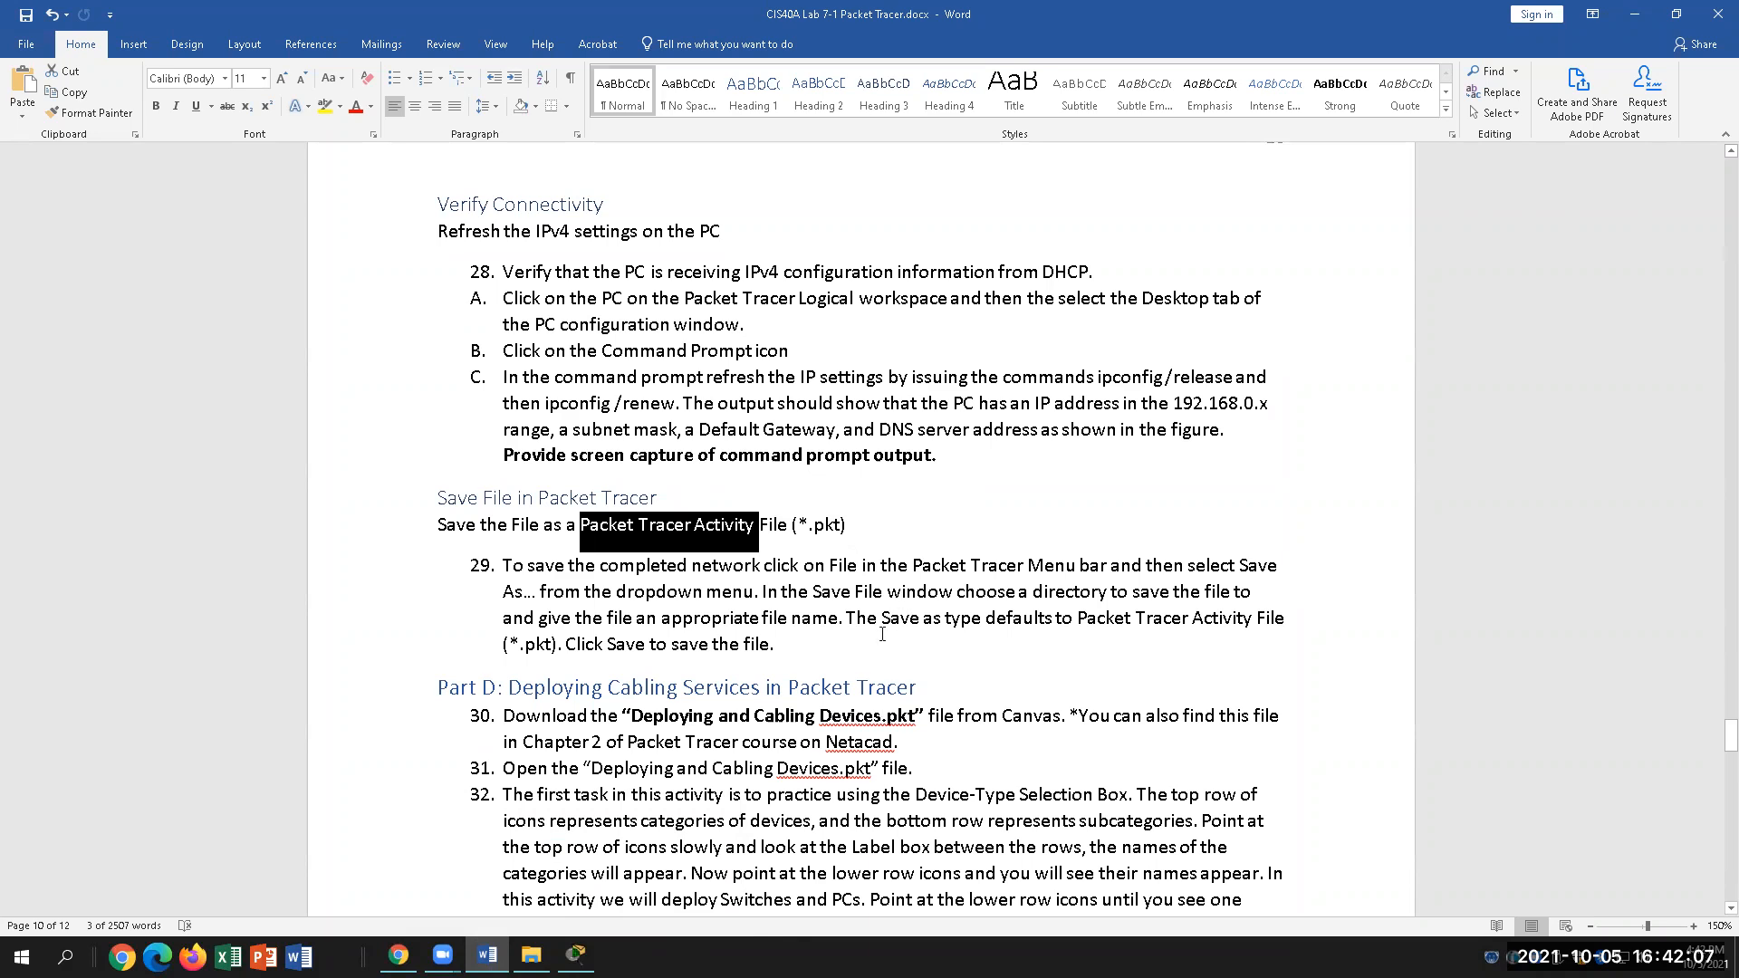
pyautogui.click(654, 548)
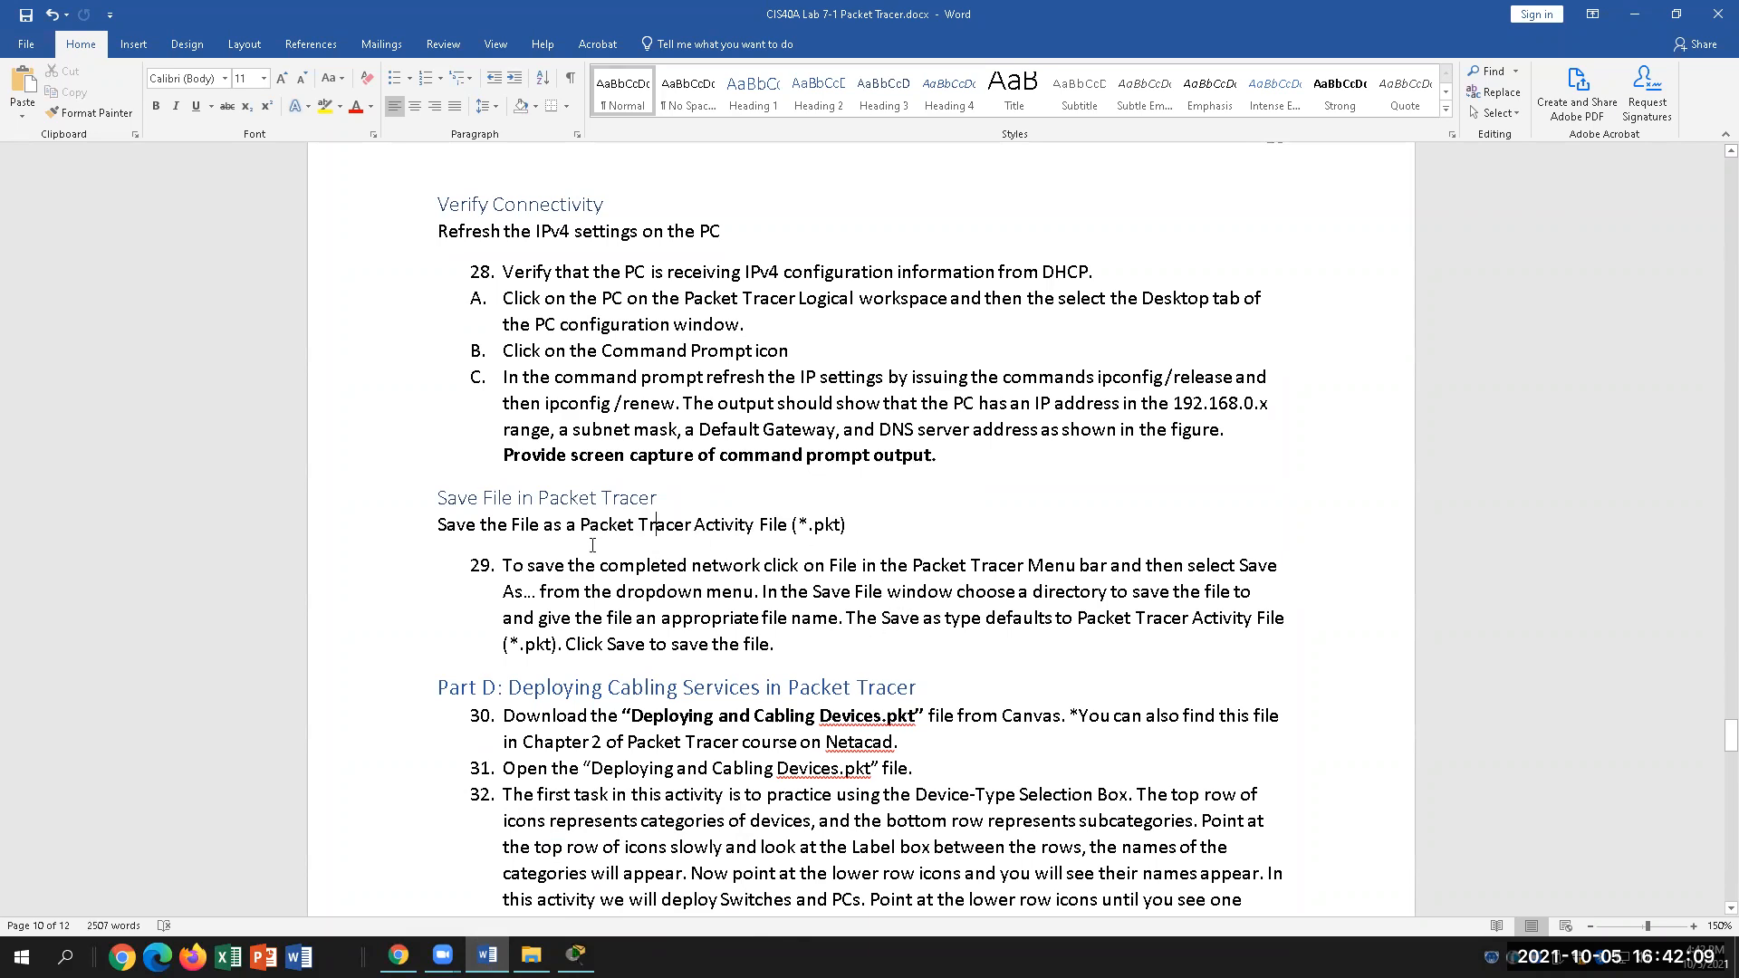
pyautogui.moveTo(590, 526); pyautogui.dragTo(757, 528)
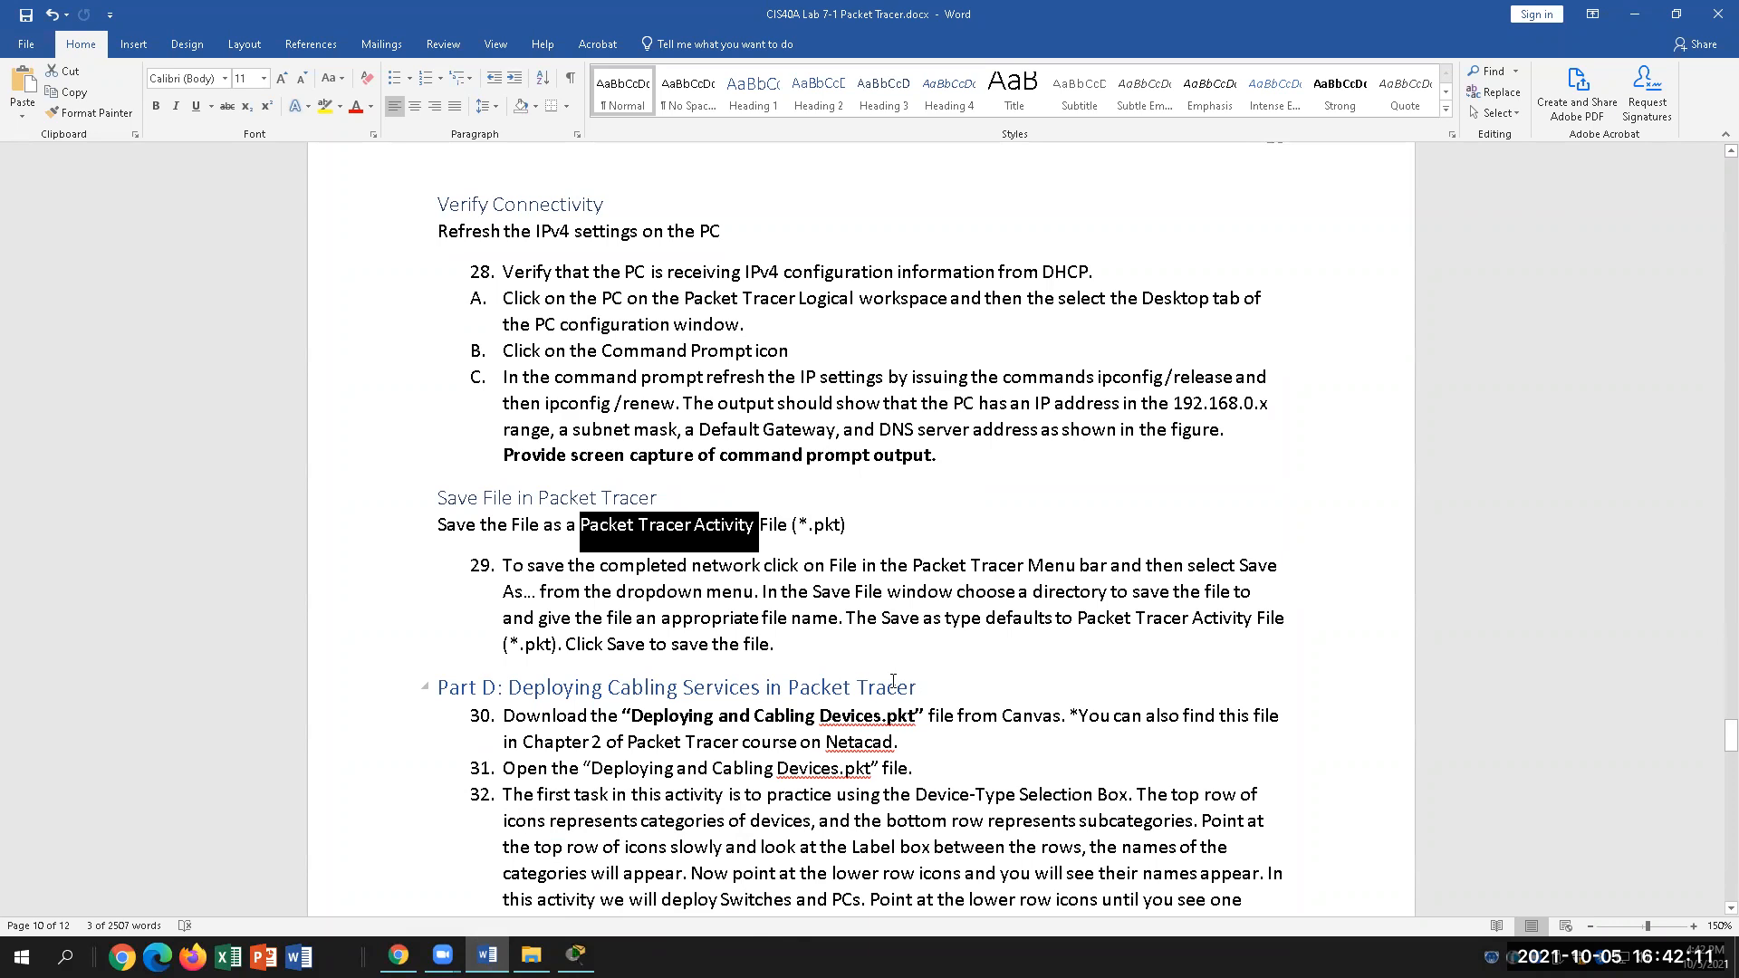
pyautogui.click(790, 636)
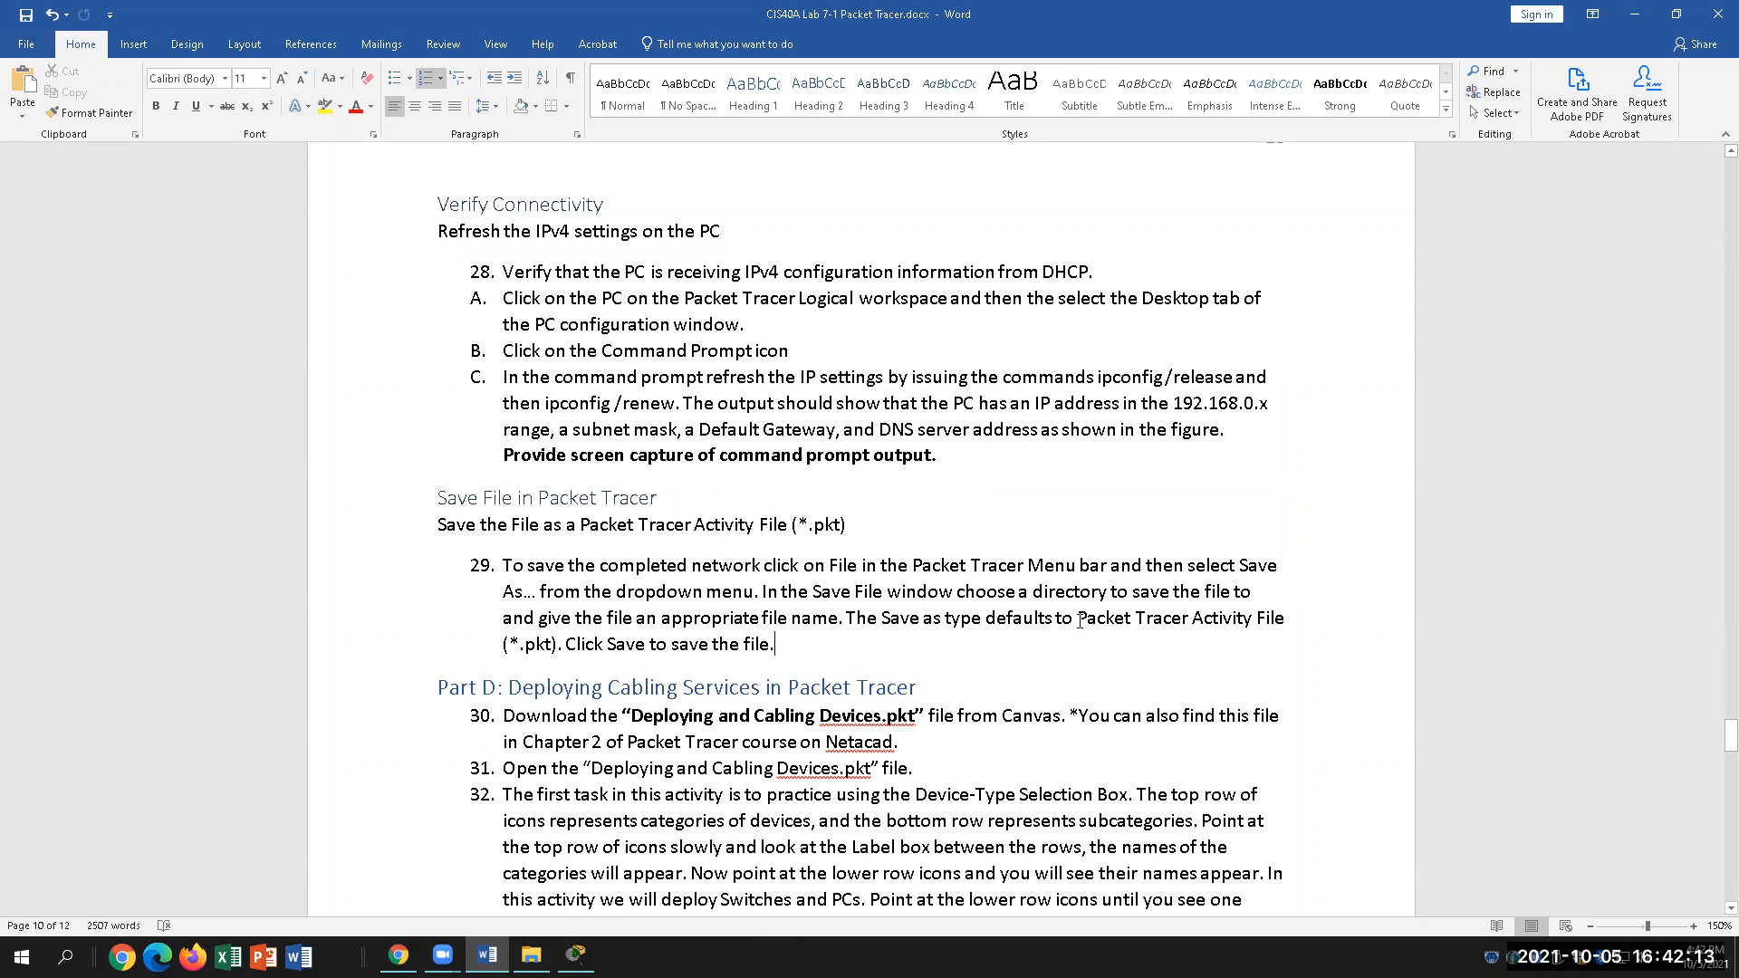
# Step: Read through the Part D cabling steps 30–38, then bring up the browser
pyautogui.scroll(-3, 1080, 621)
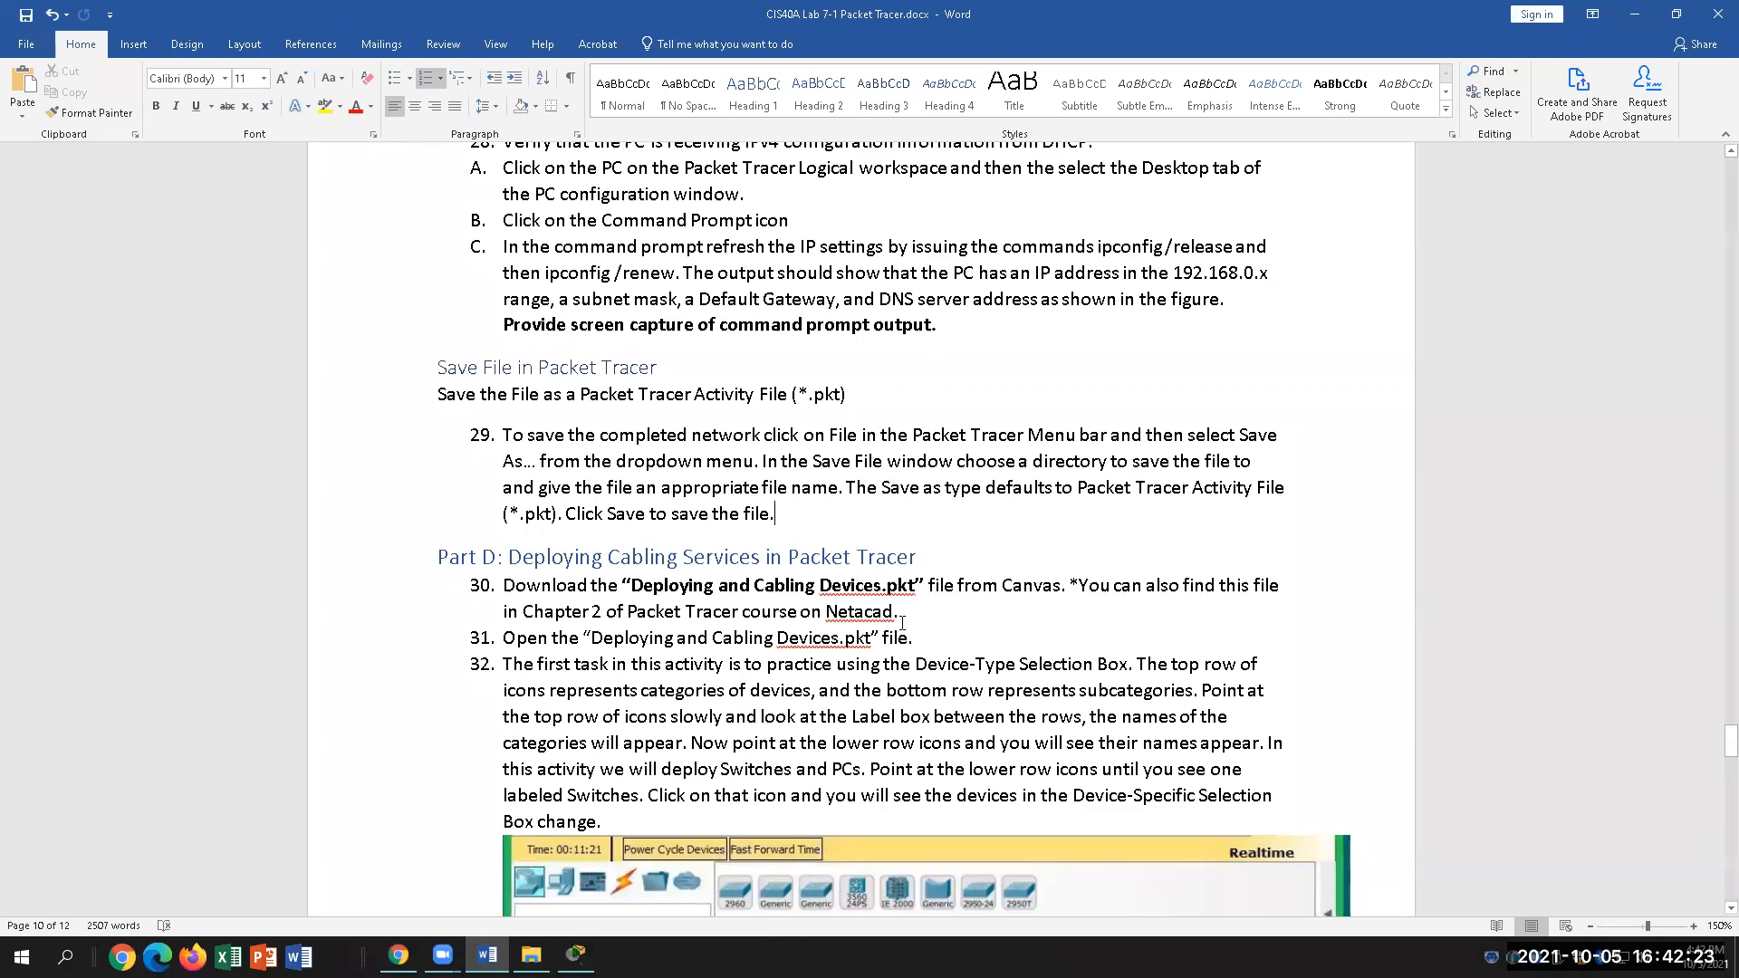
pyautogui.scroll(-1, 902, 624)
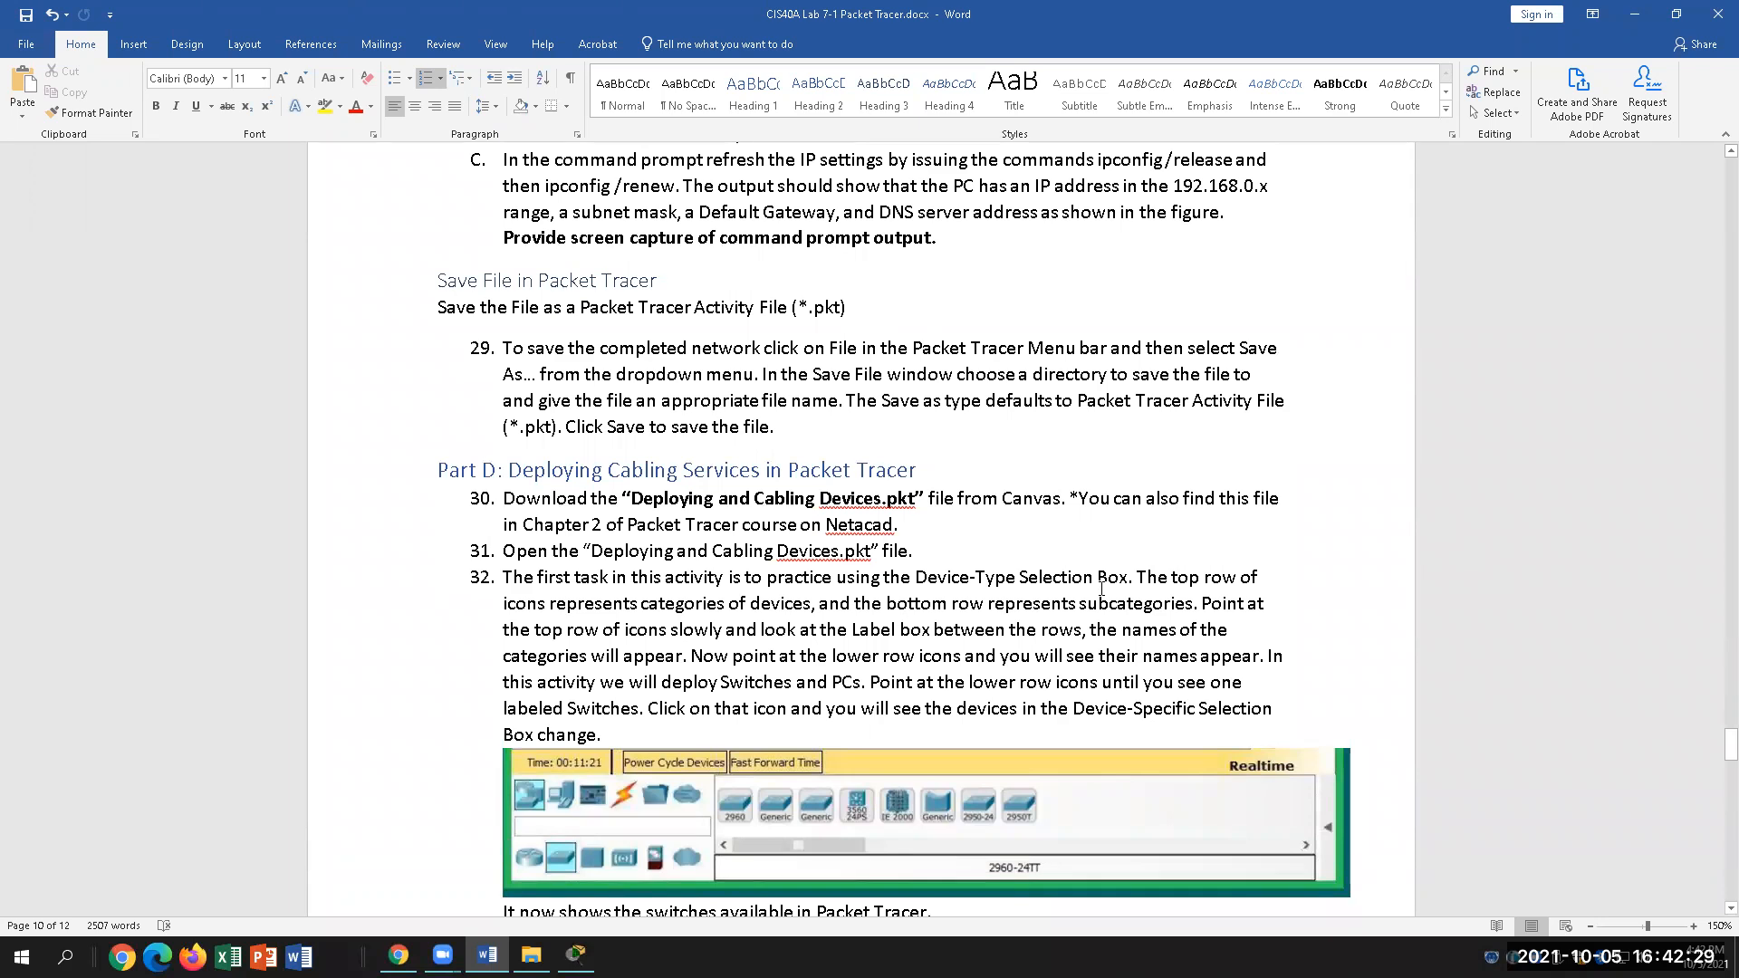
pyautogui.scroll(-2, 923, 690)
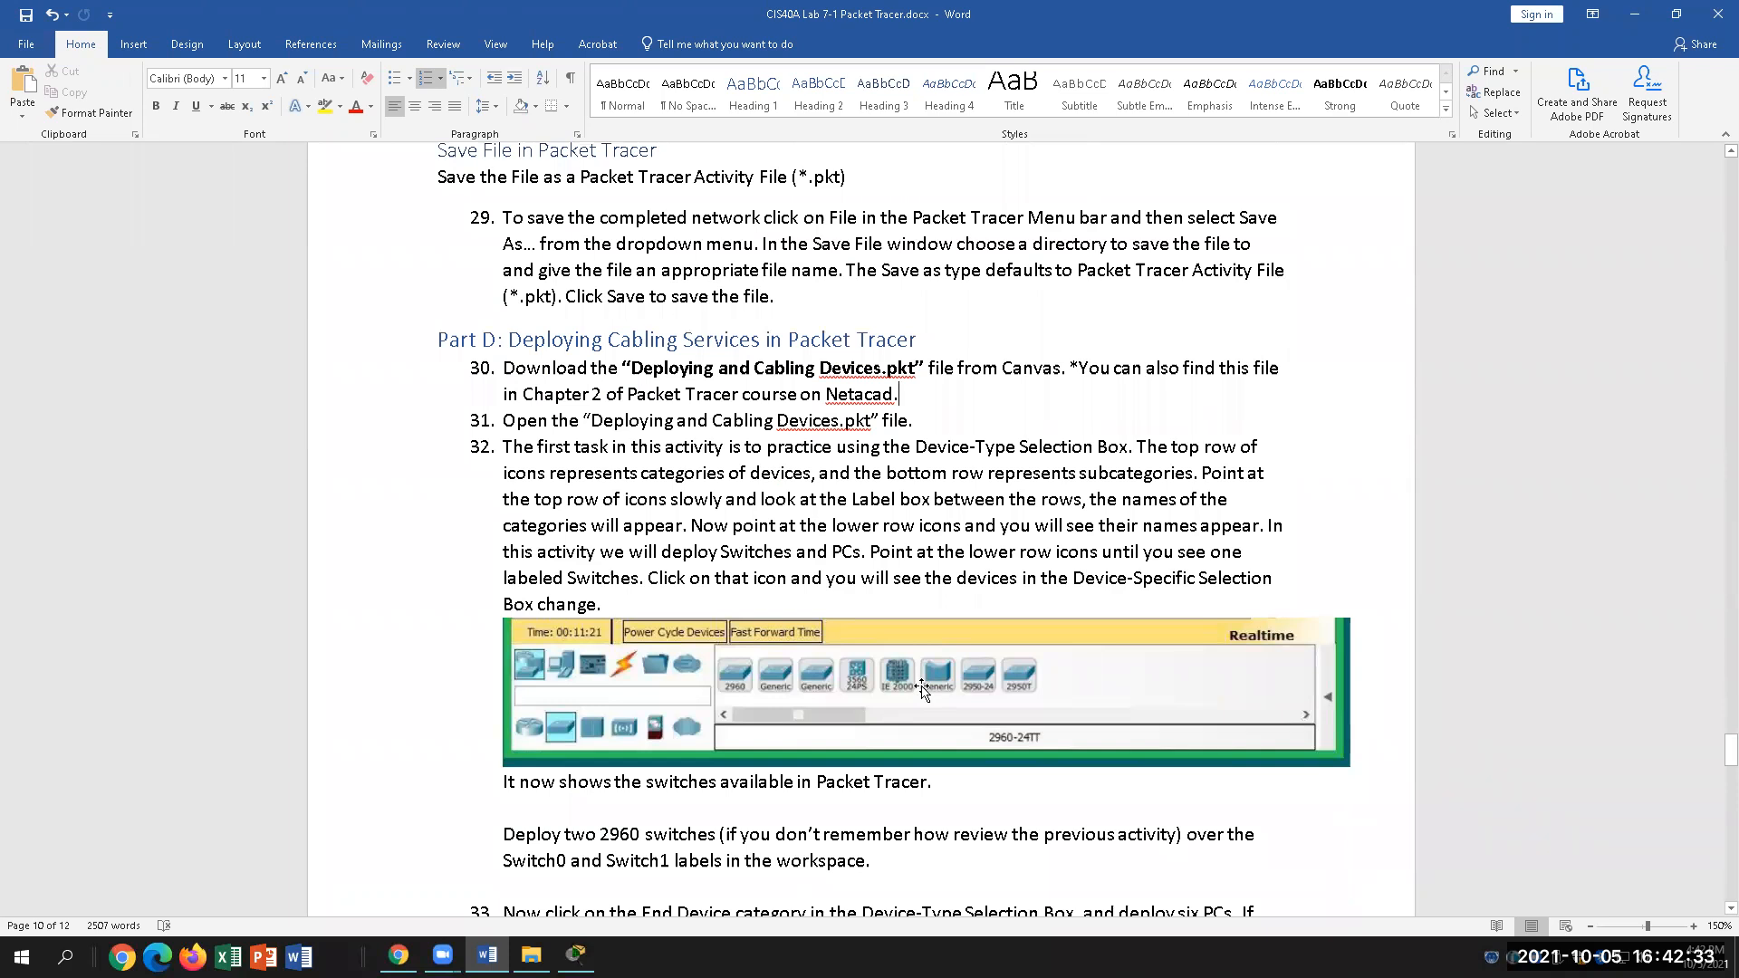
pyautogui.scroll(-4, 922, 690)
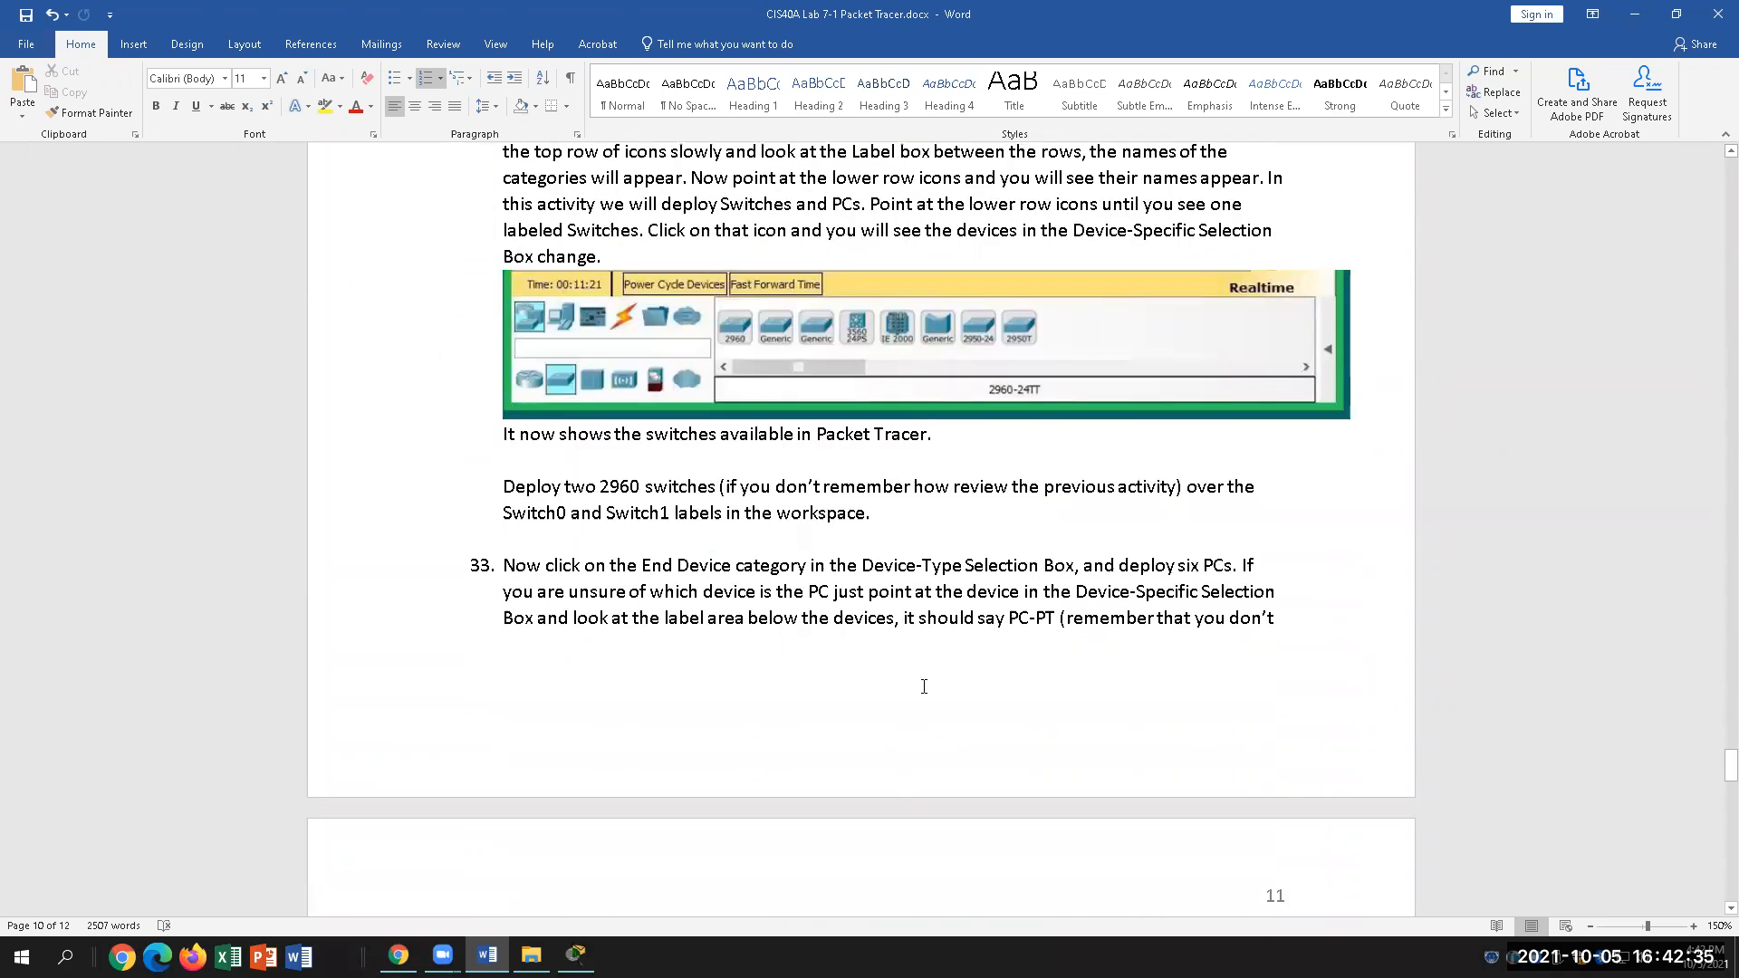
pyautogui.scroll(-12, 924, 625)
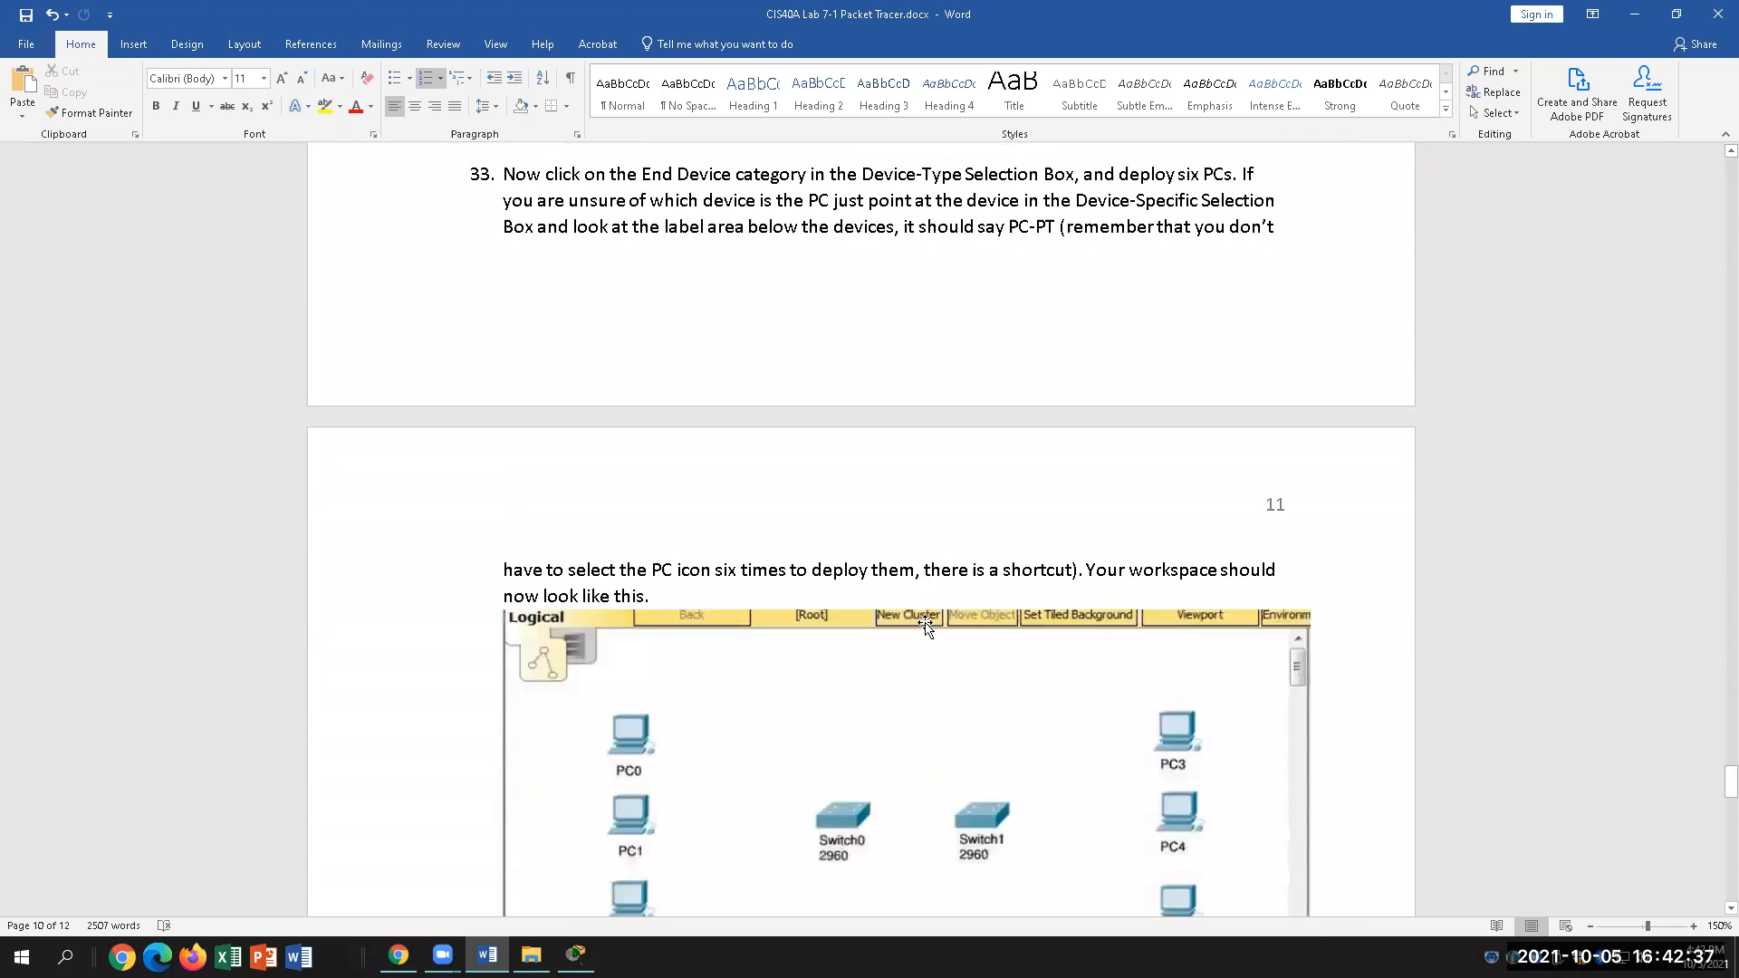
pyautogui.scroll(-1, 924, 625)
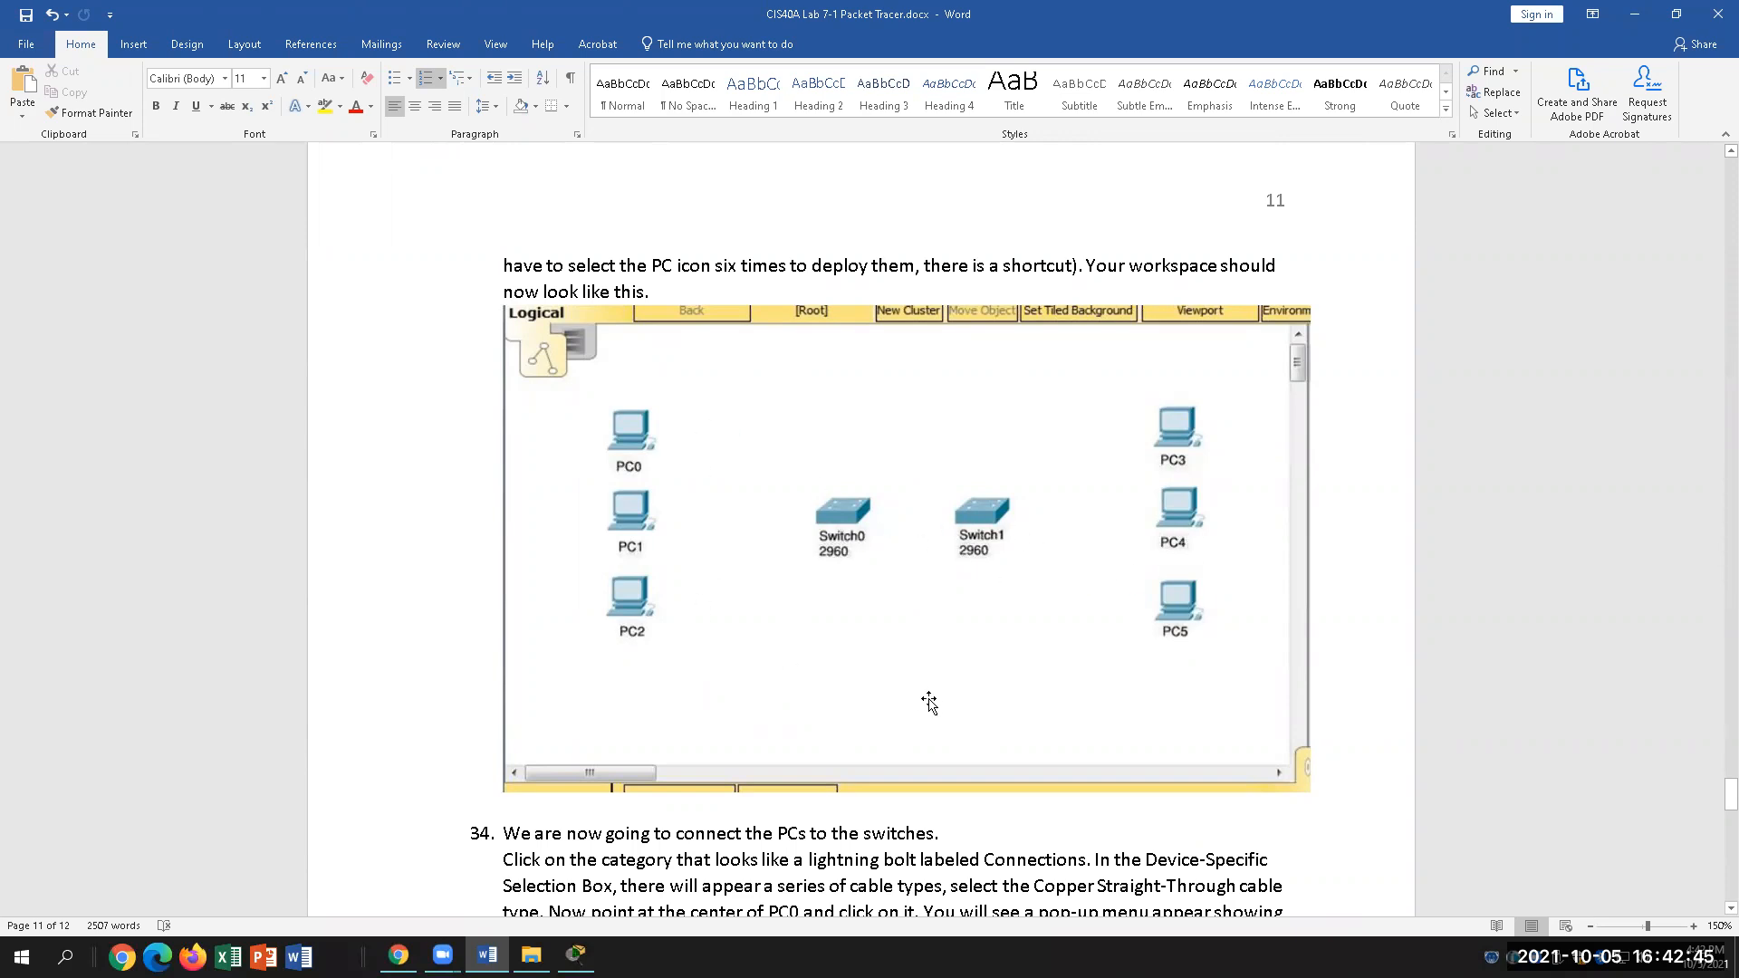
pyautogui.scroll(-2, 949, 662)
pyautogui.scroll(-15, 951, 660)
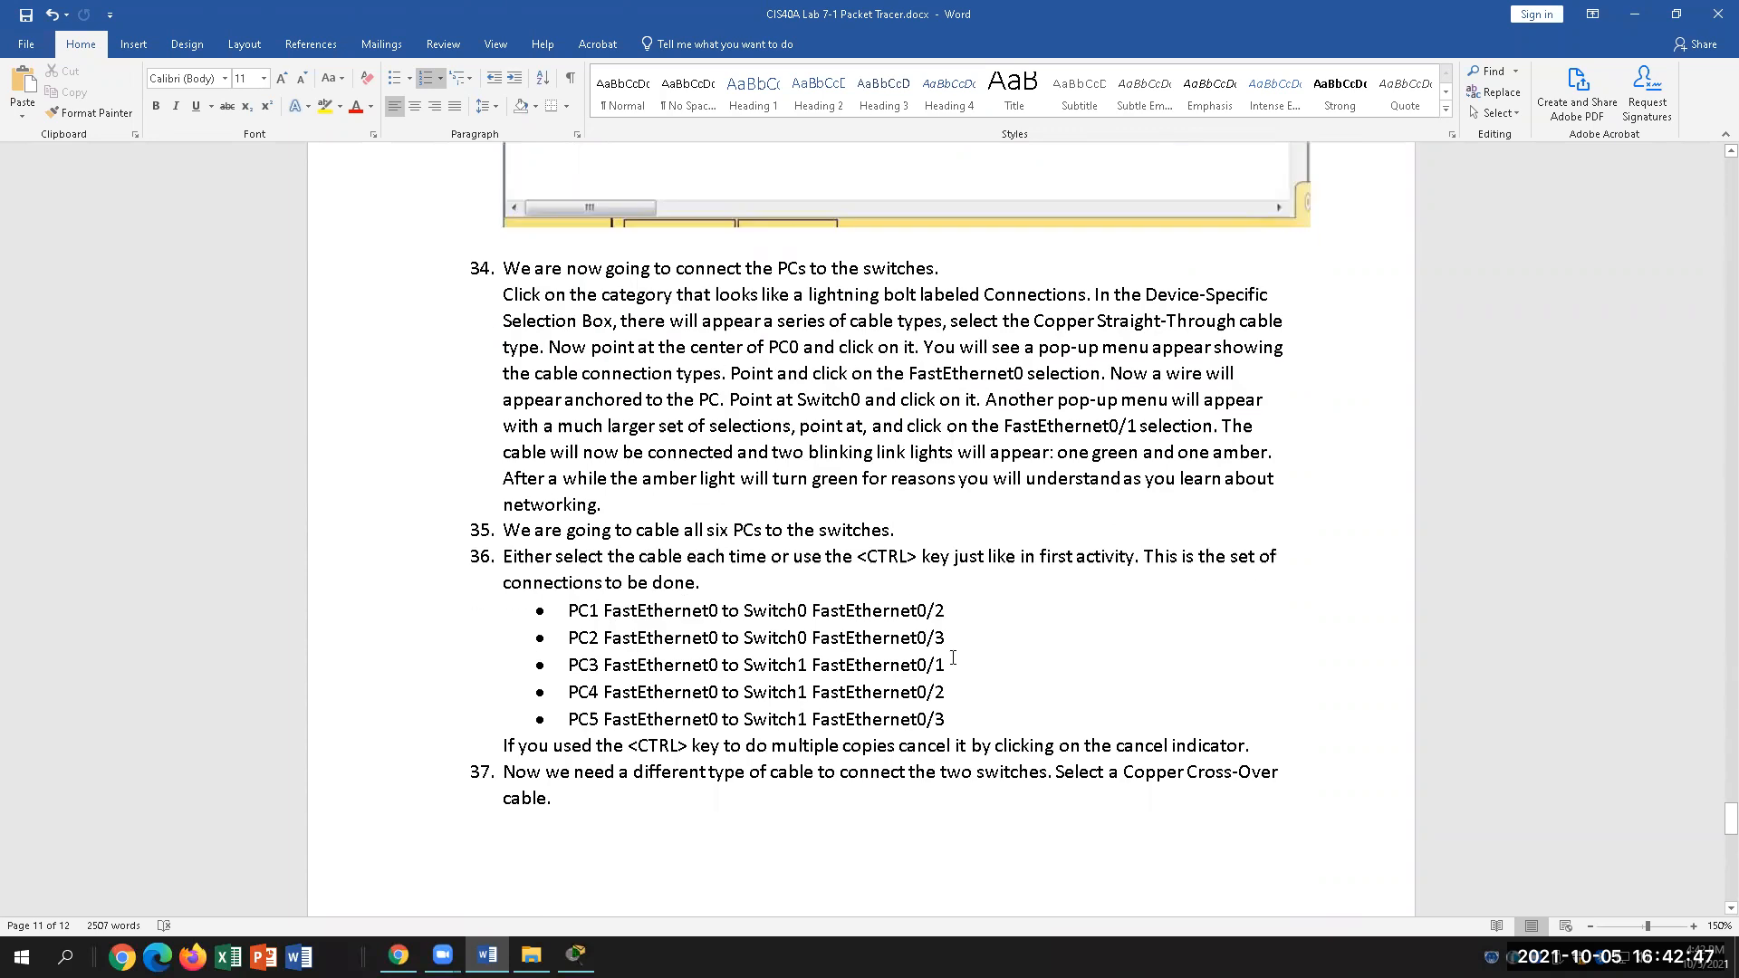
pyautogui.scroll(-7, 951, 660)
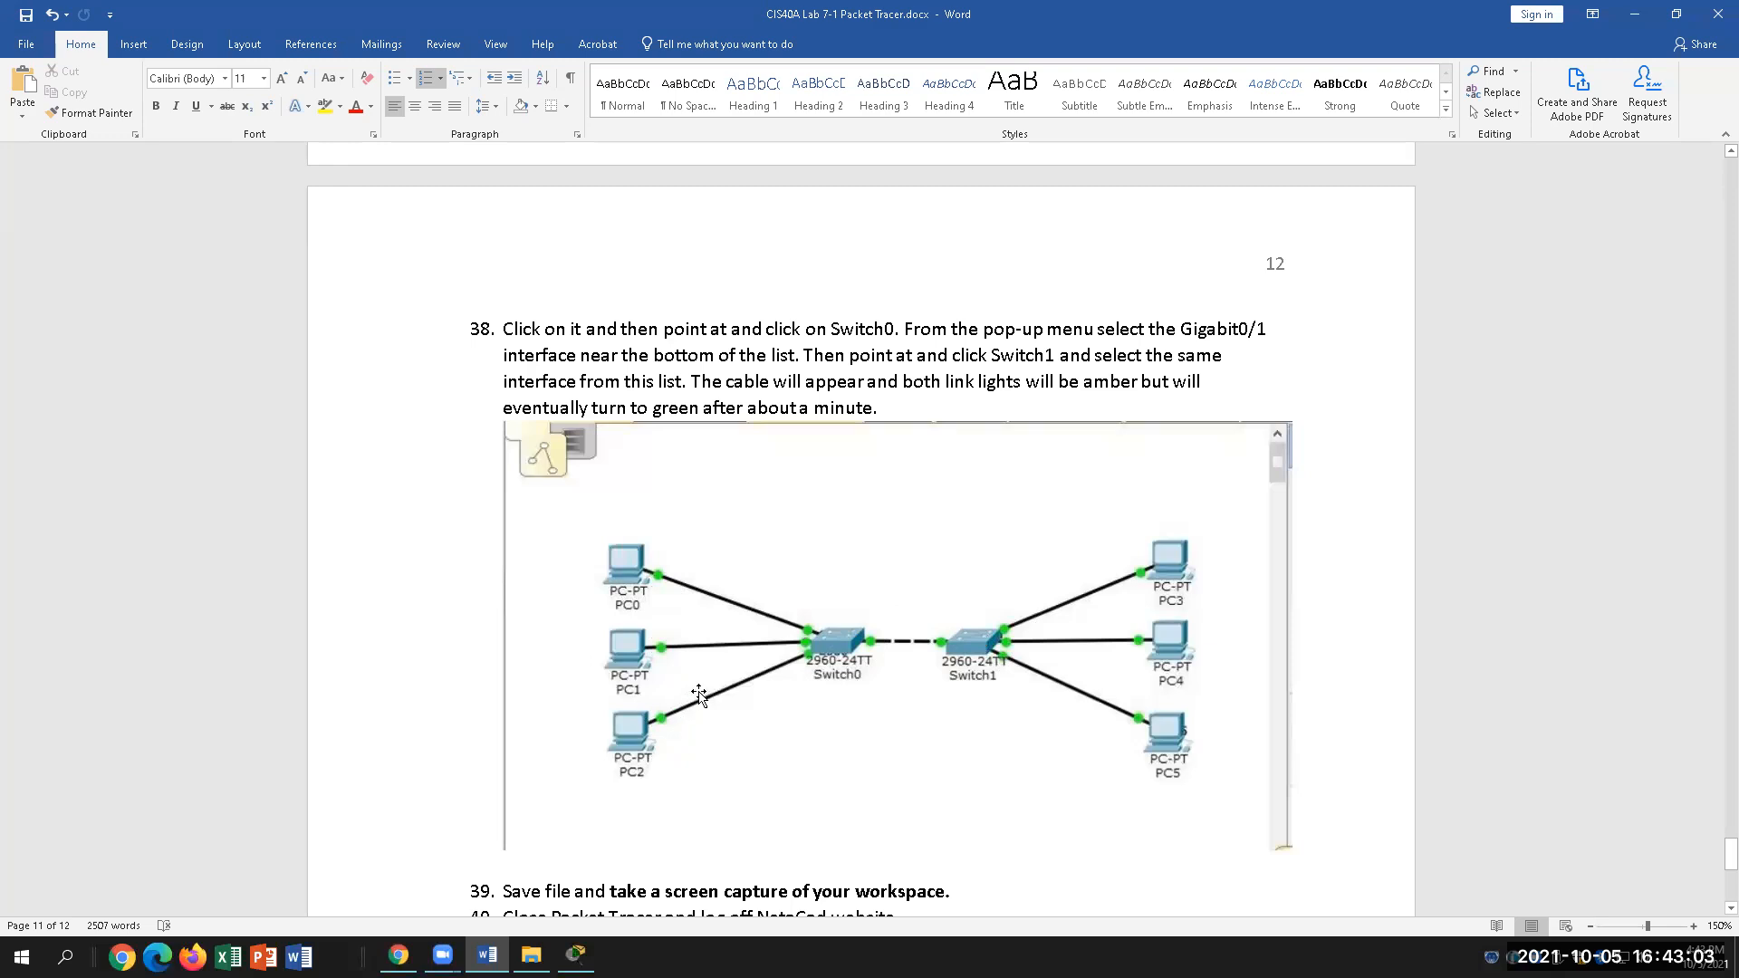
pyautogui.scroll(3, 702, 689)
pyautogui.scroll(10, 707, 662)
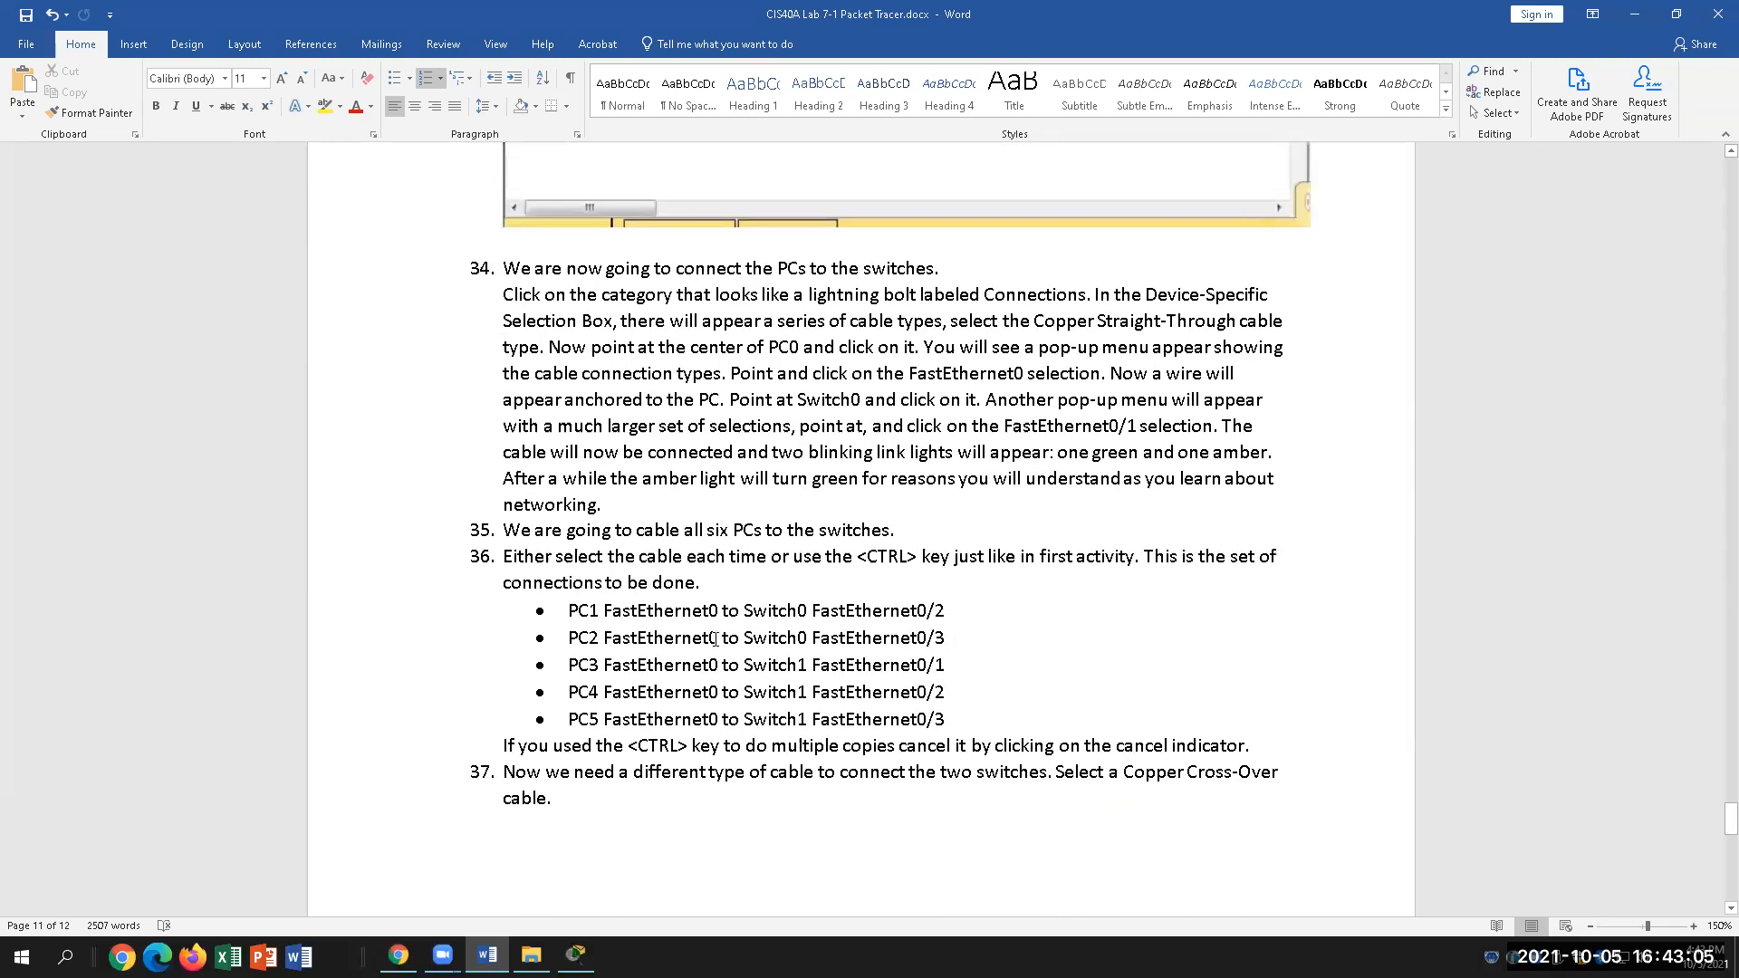
pyautogui.scroll(10, 736, 607)
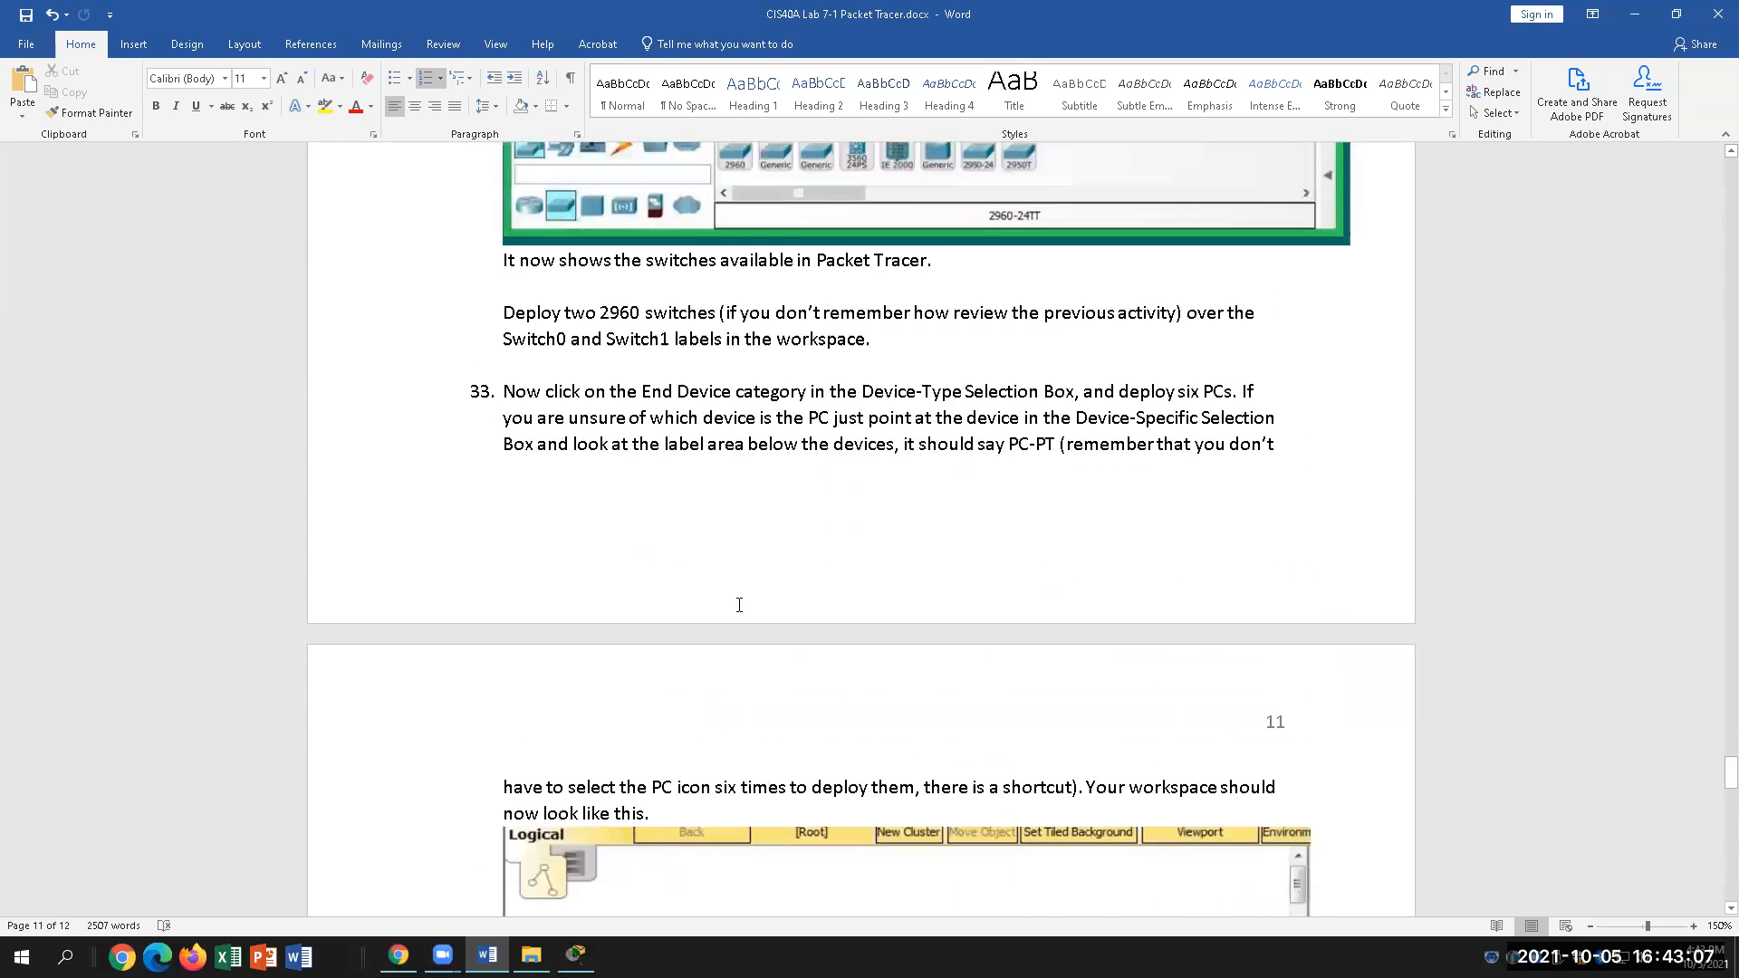
pyautogui.scroll(3, 739, 605)
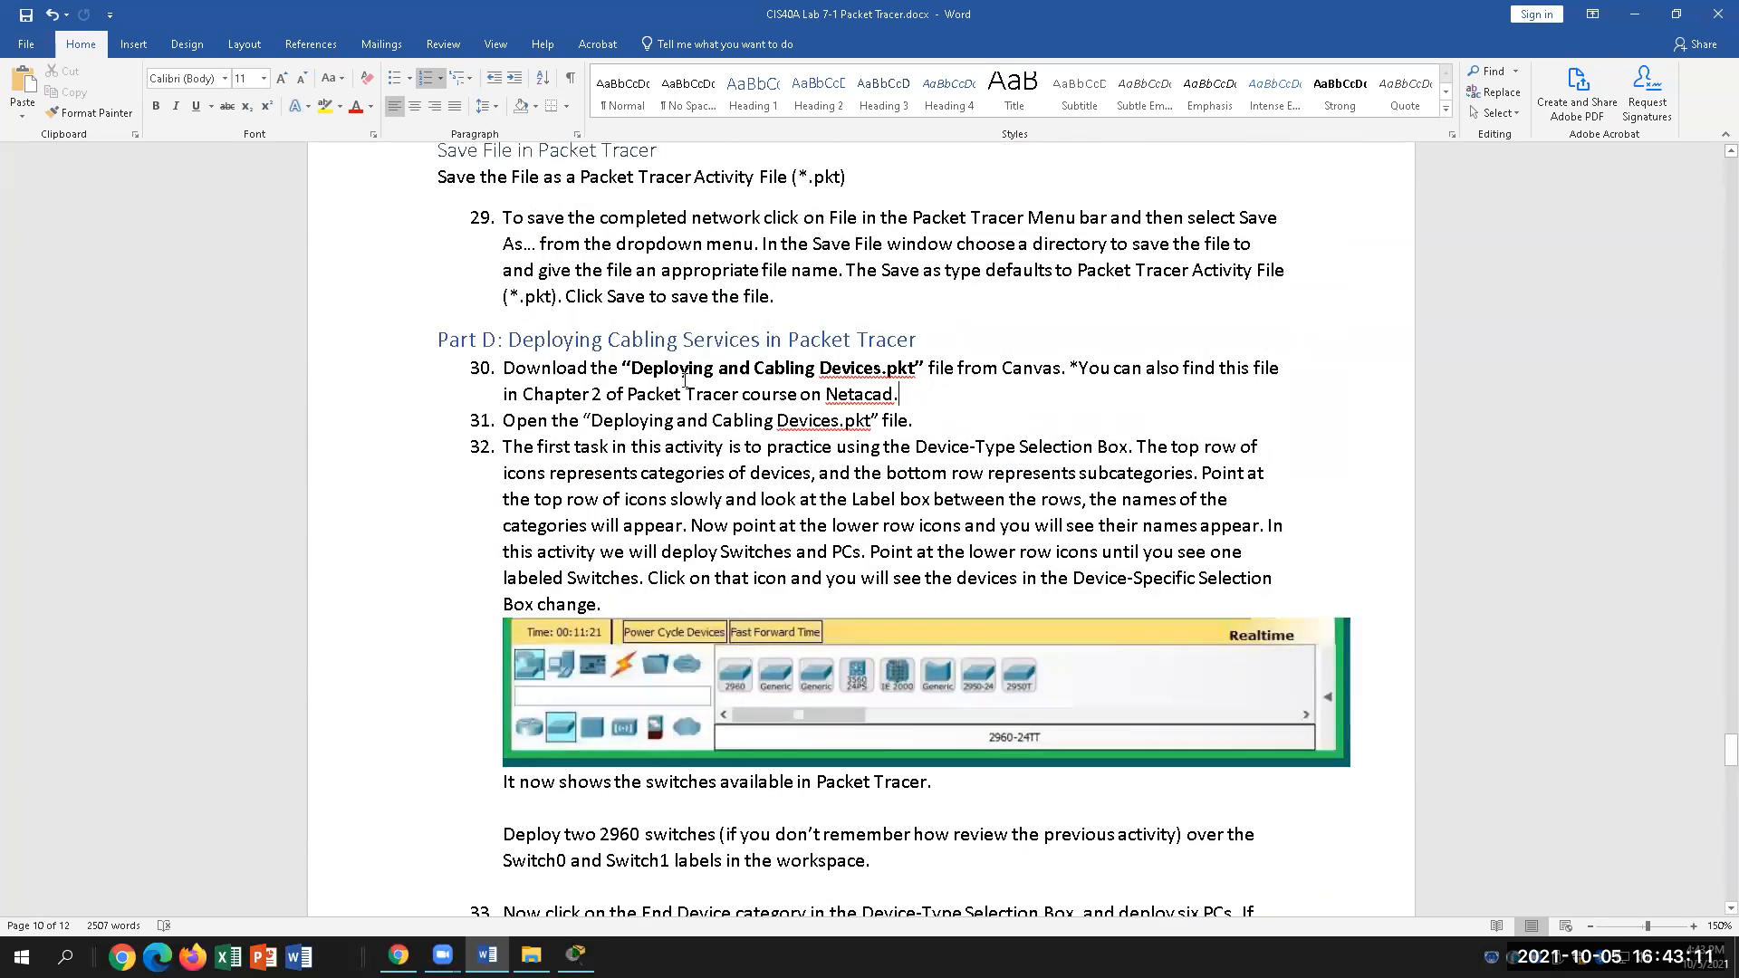
pyautogui.click(399, 956)
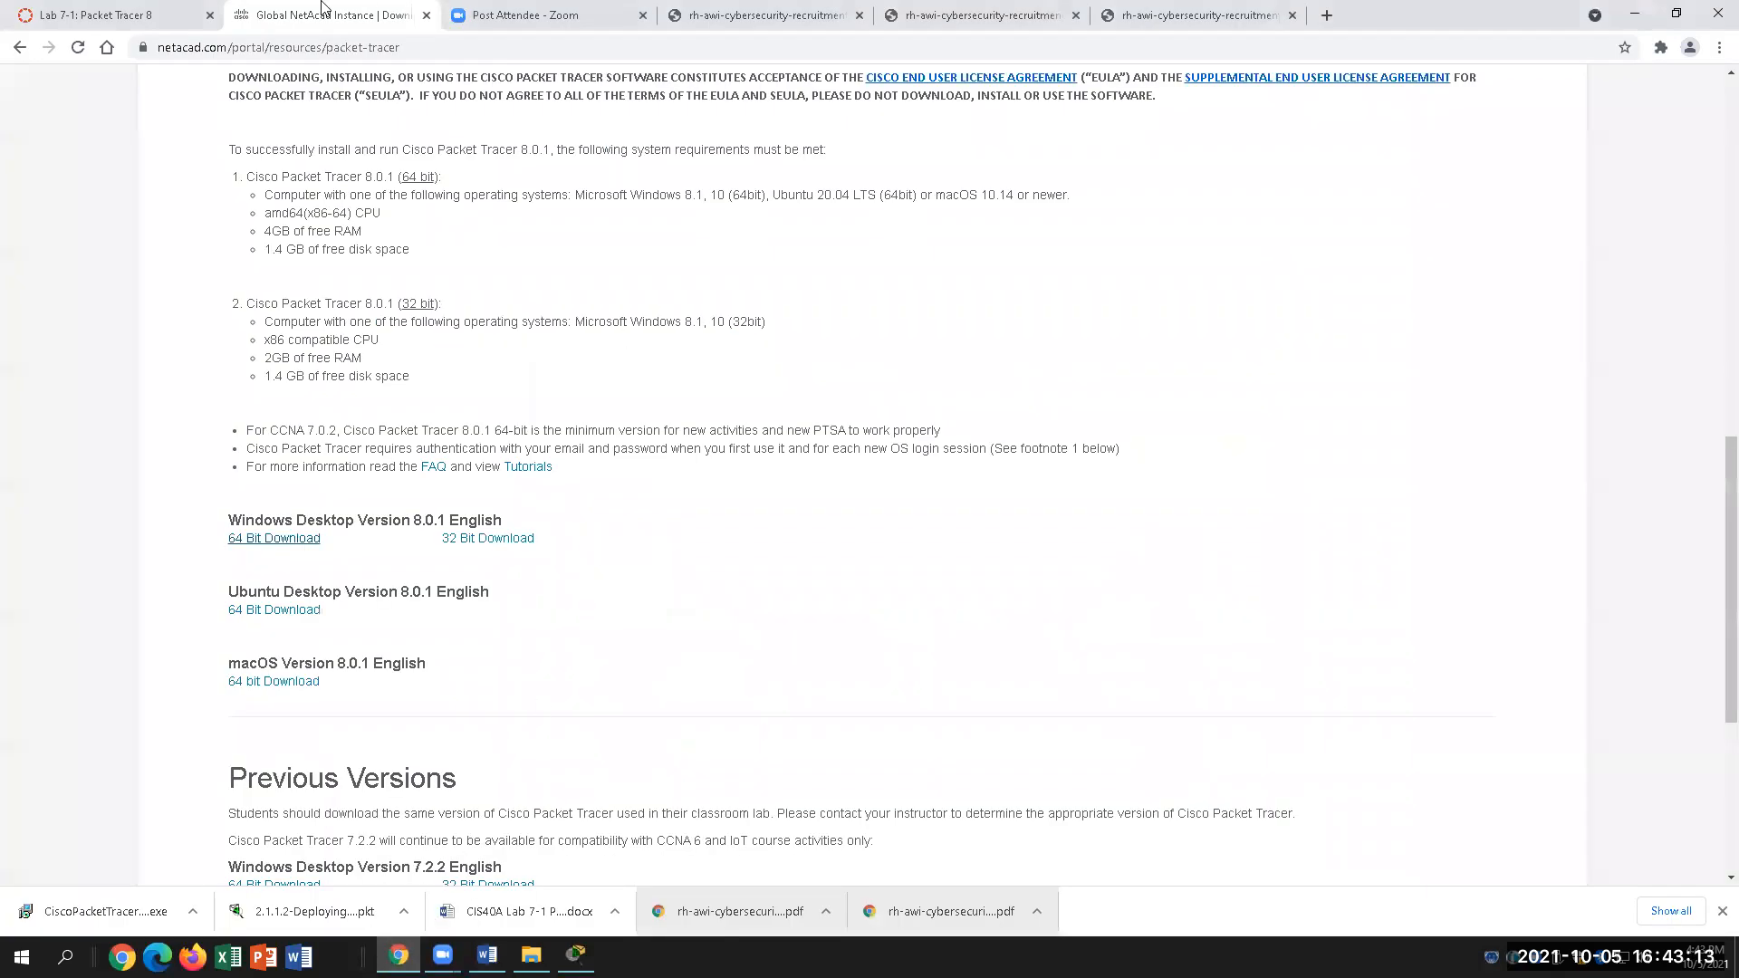
# Step: On the Lab 7-1 Canvas page, start downloading 2.1.1.2-Deploying and Cabling Devices.pkt, then cancel the save
pyautogui.click(158, 13)
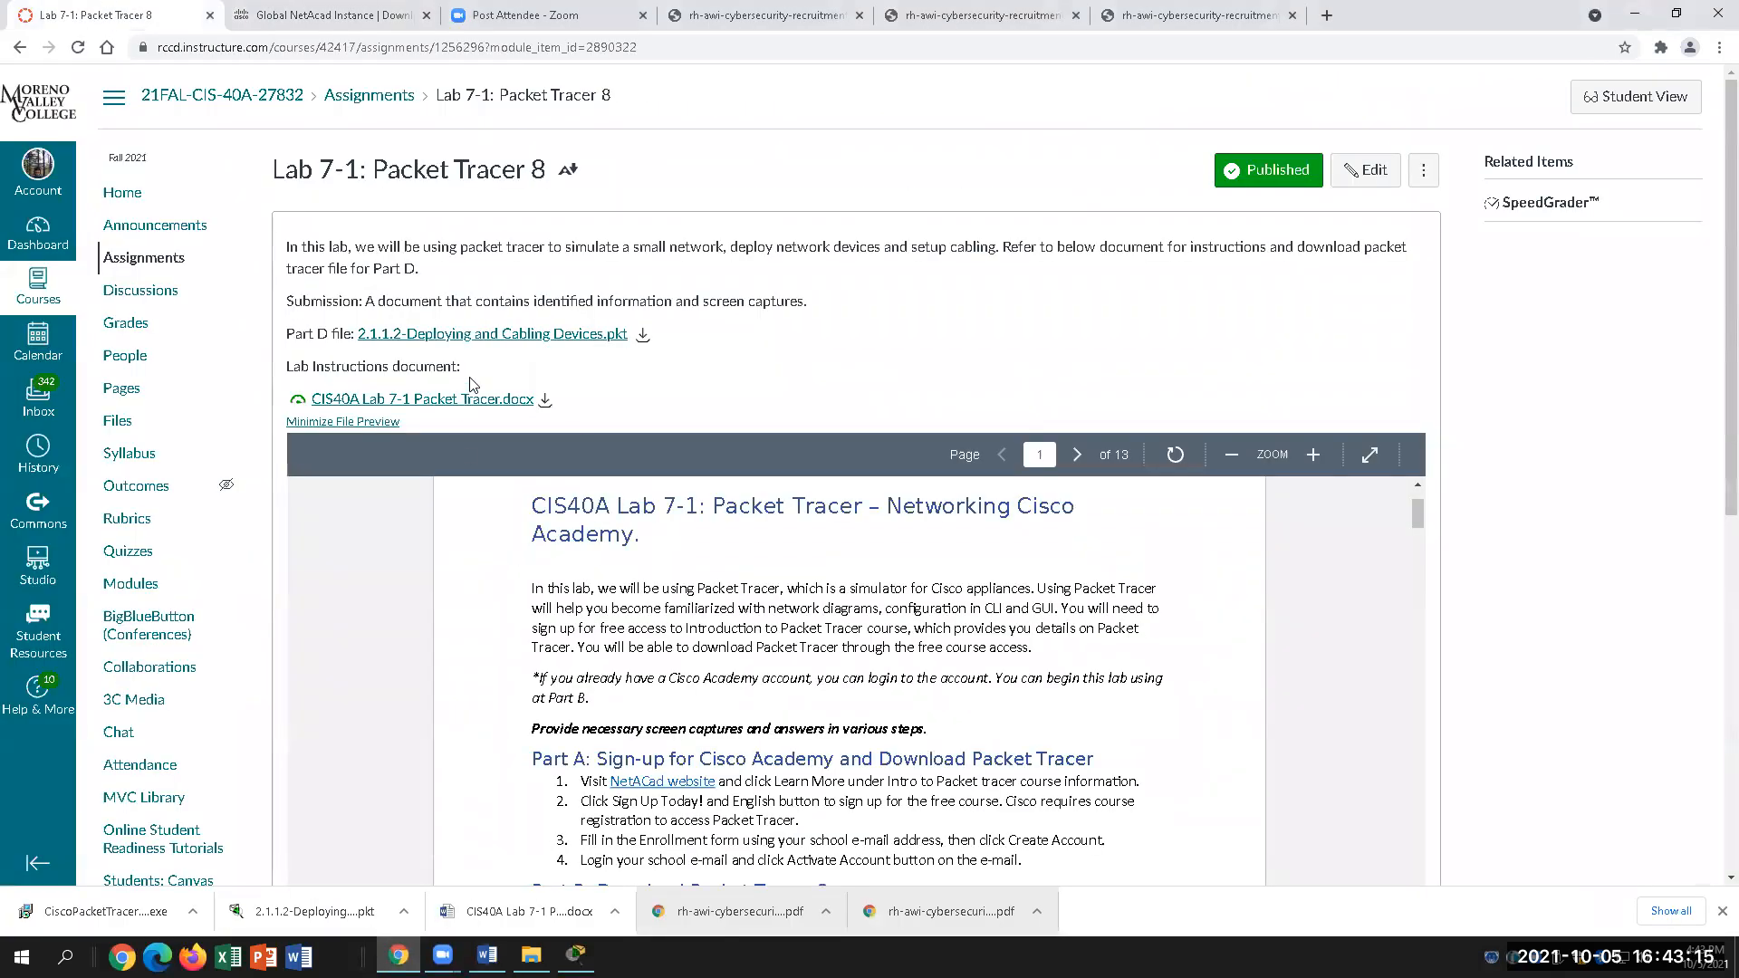
pyautogui.click(642, 335)
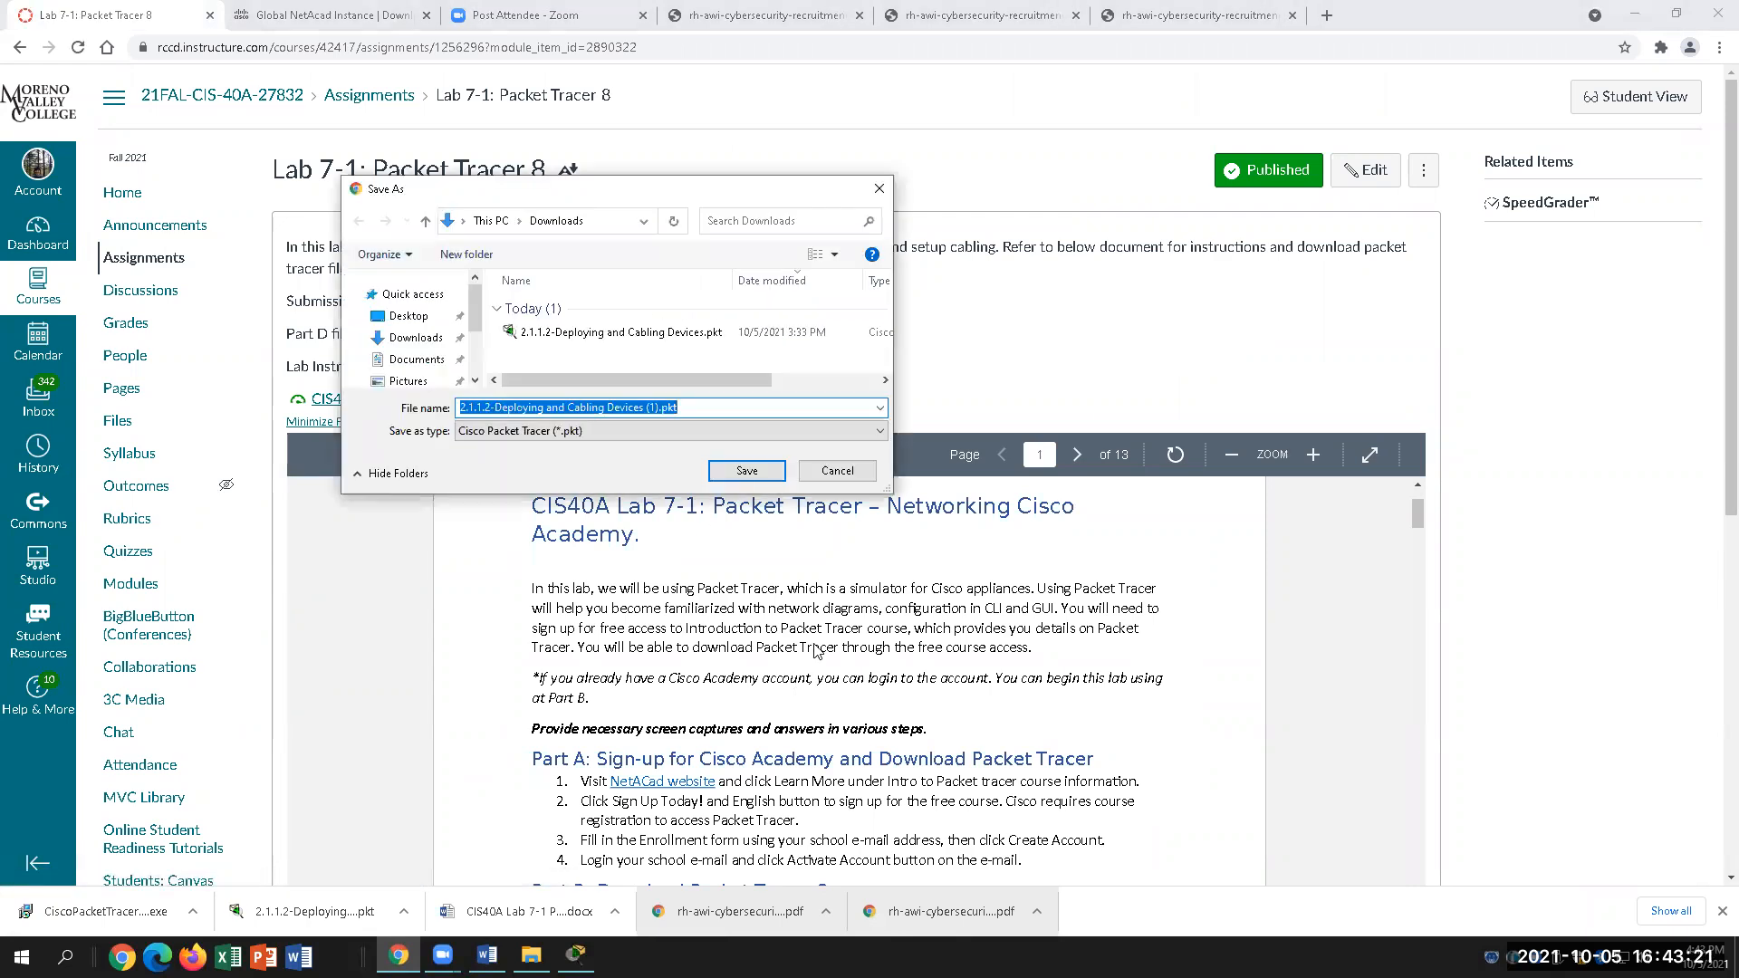
pyautogui.click(838, 472)
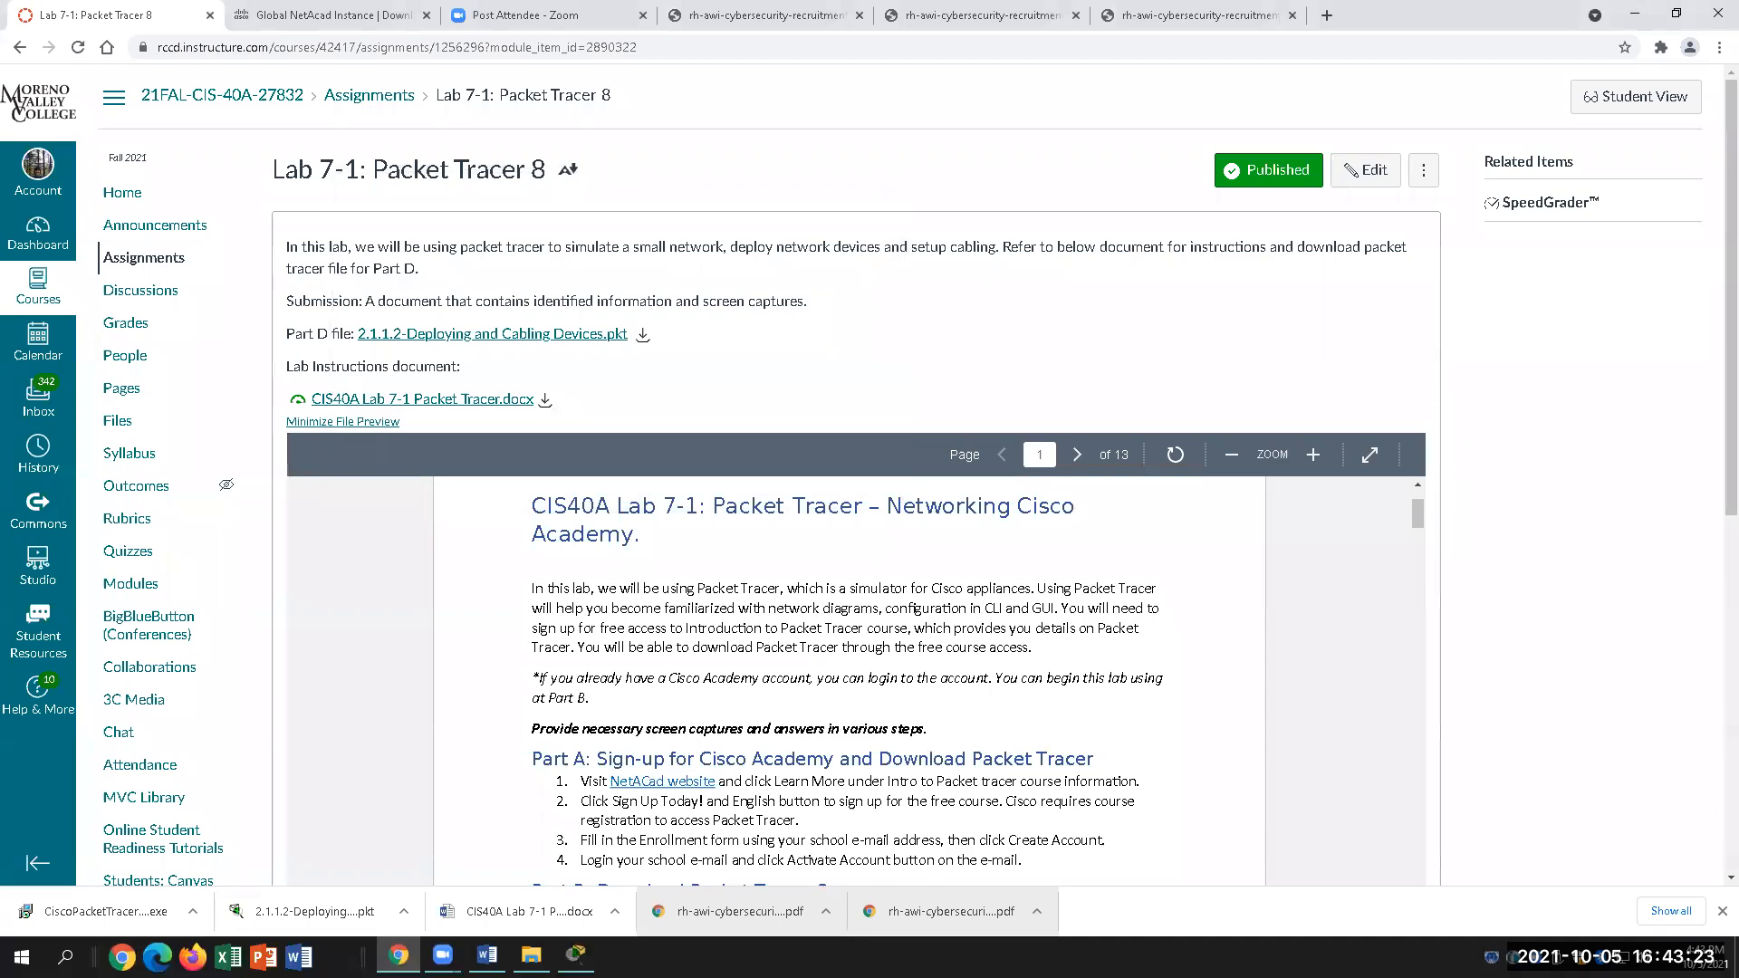
pyautogui.click(576, 956)
# Step: Save the current network as lab7-1.pkt and reopen it
pyautogui.click(817, 484)
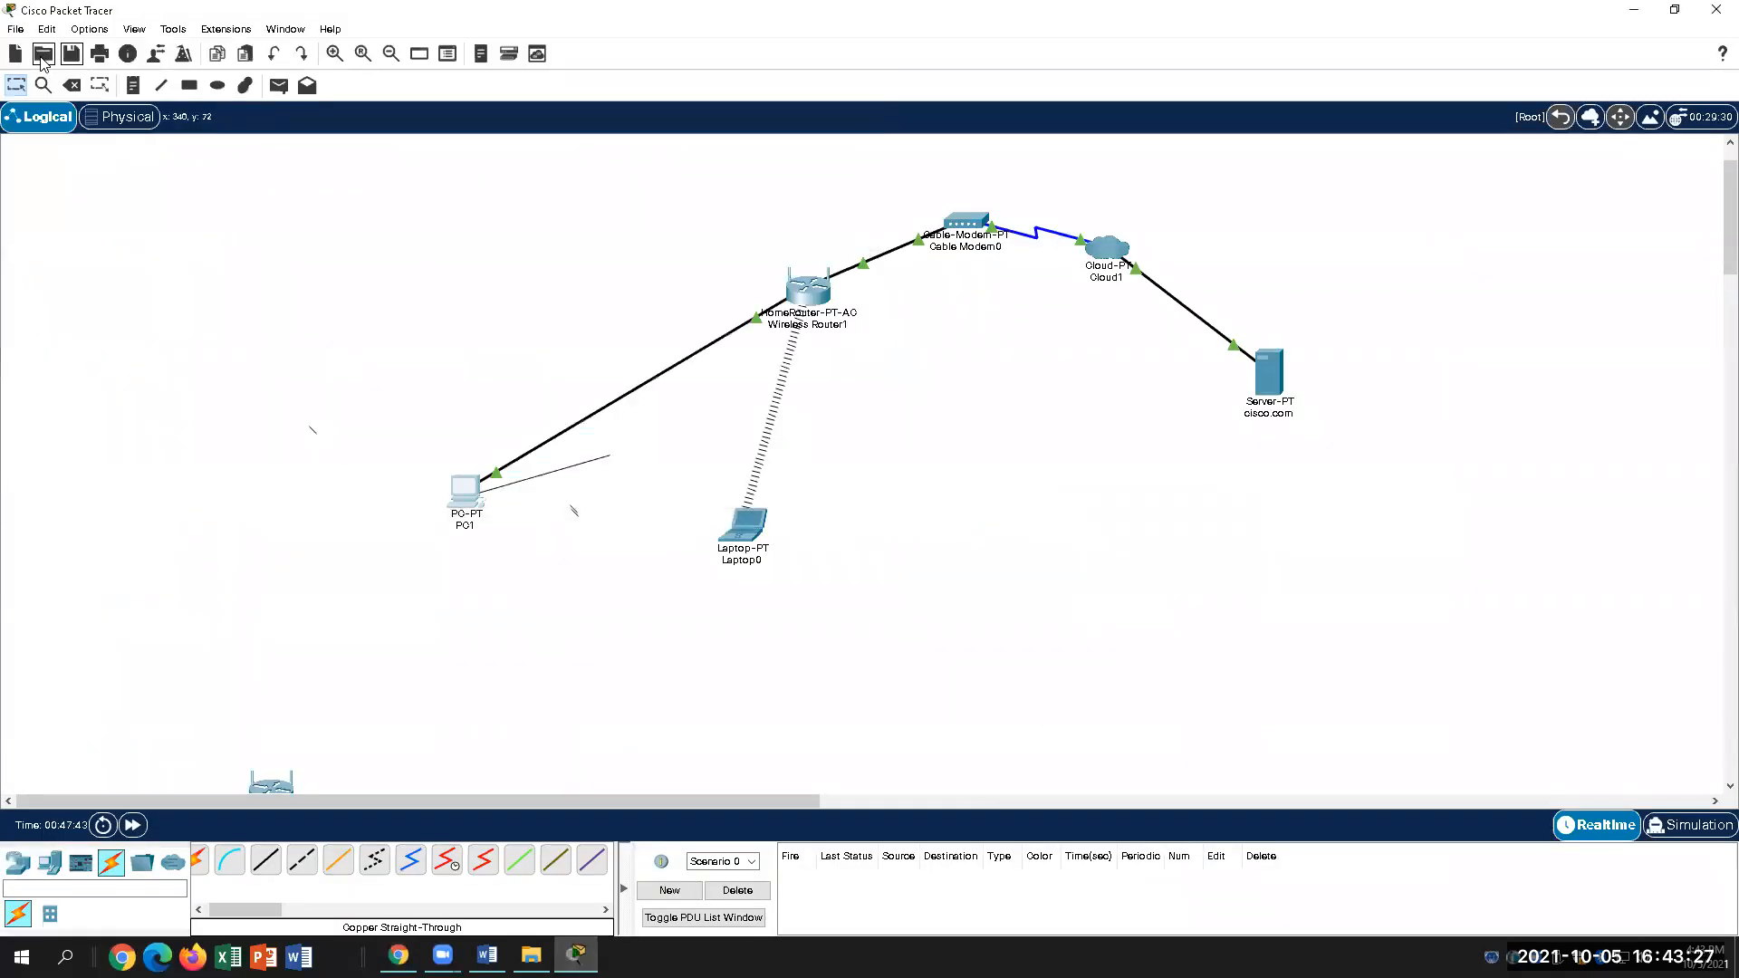
pyautogui.click(43, 54)
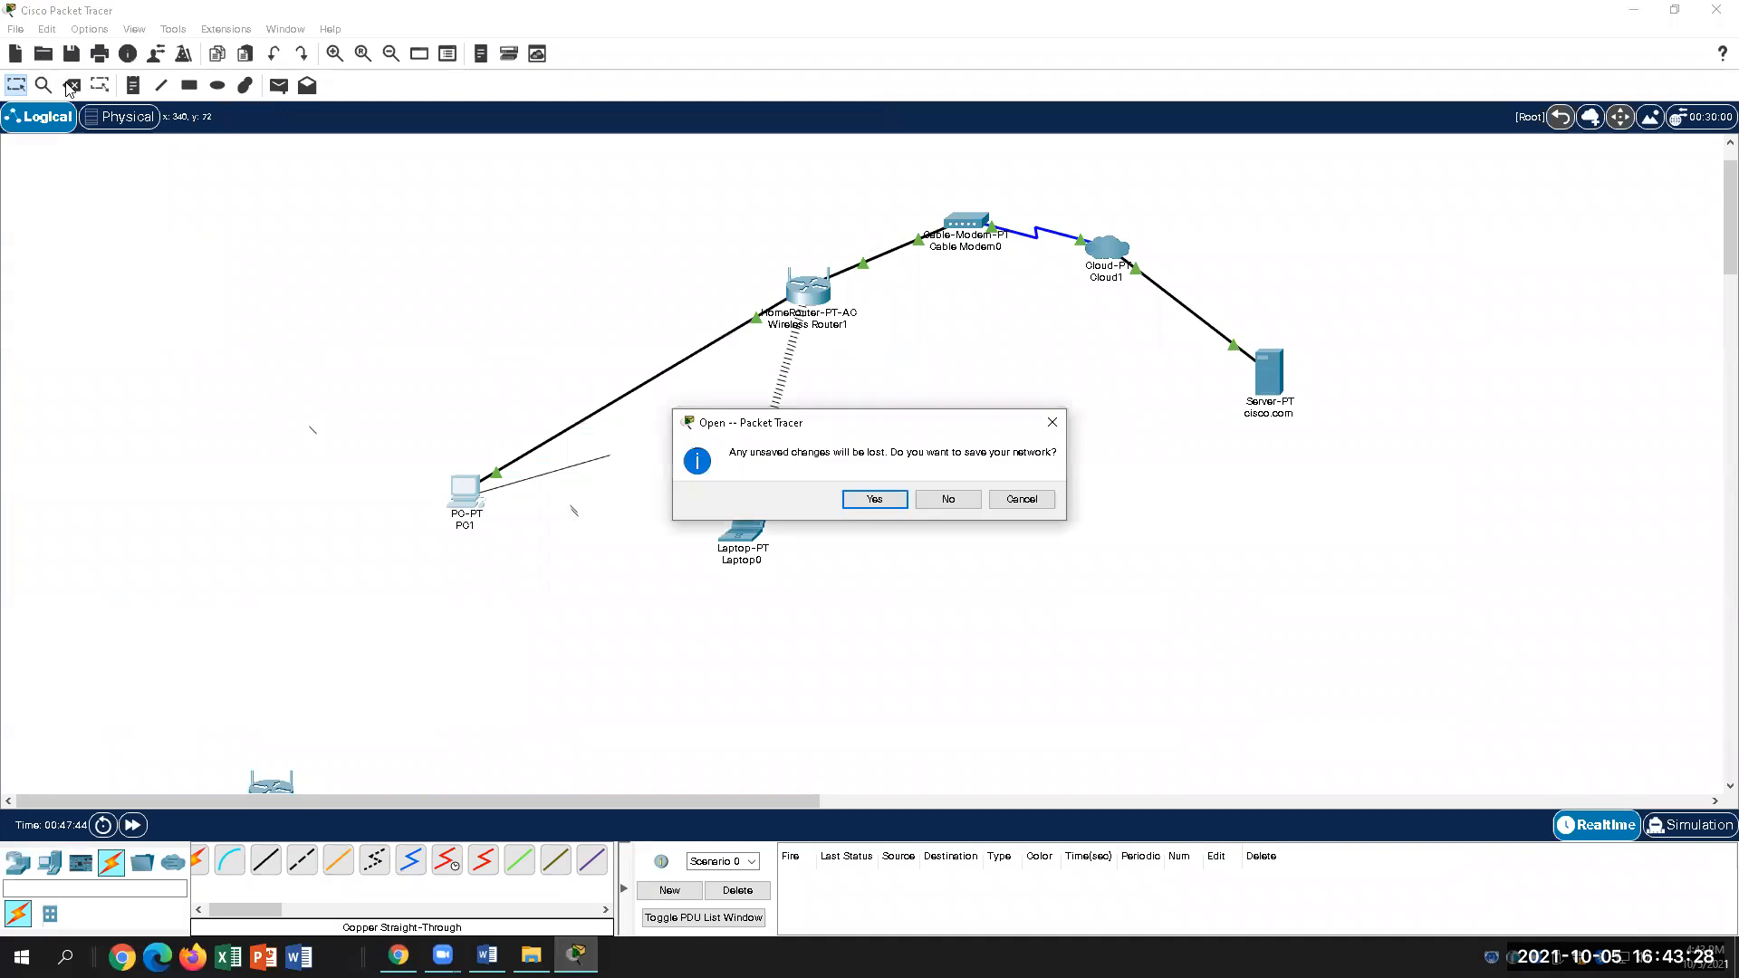
pyautogui.click(875, 504)
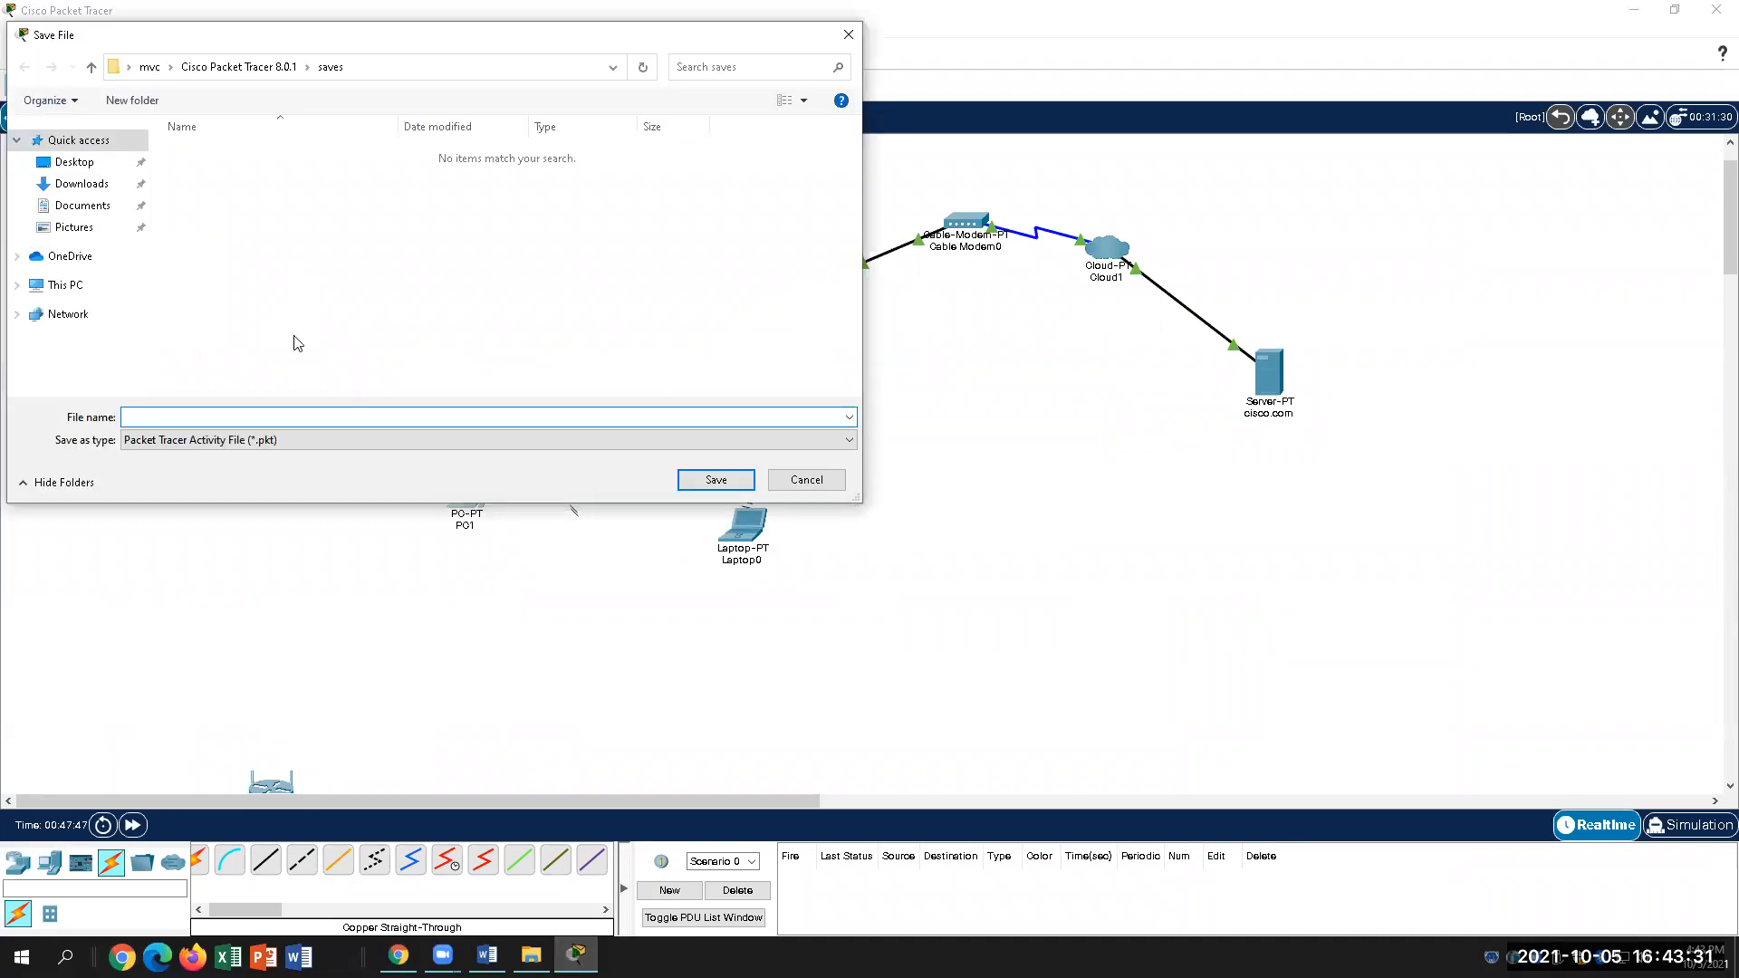
pyautogui.write('lab7-1.pkt')
pyautogui.press('Return')
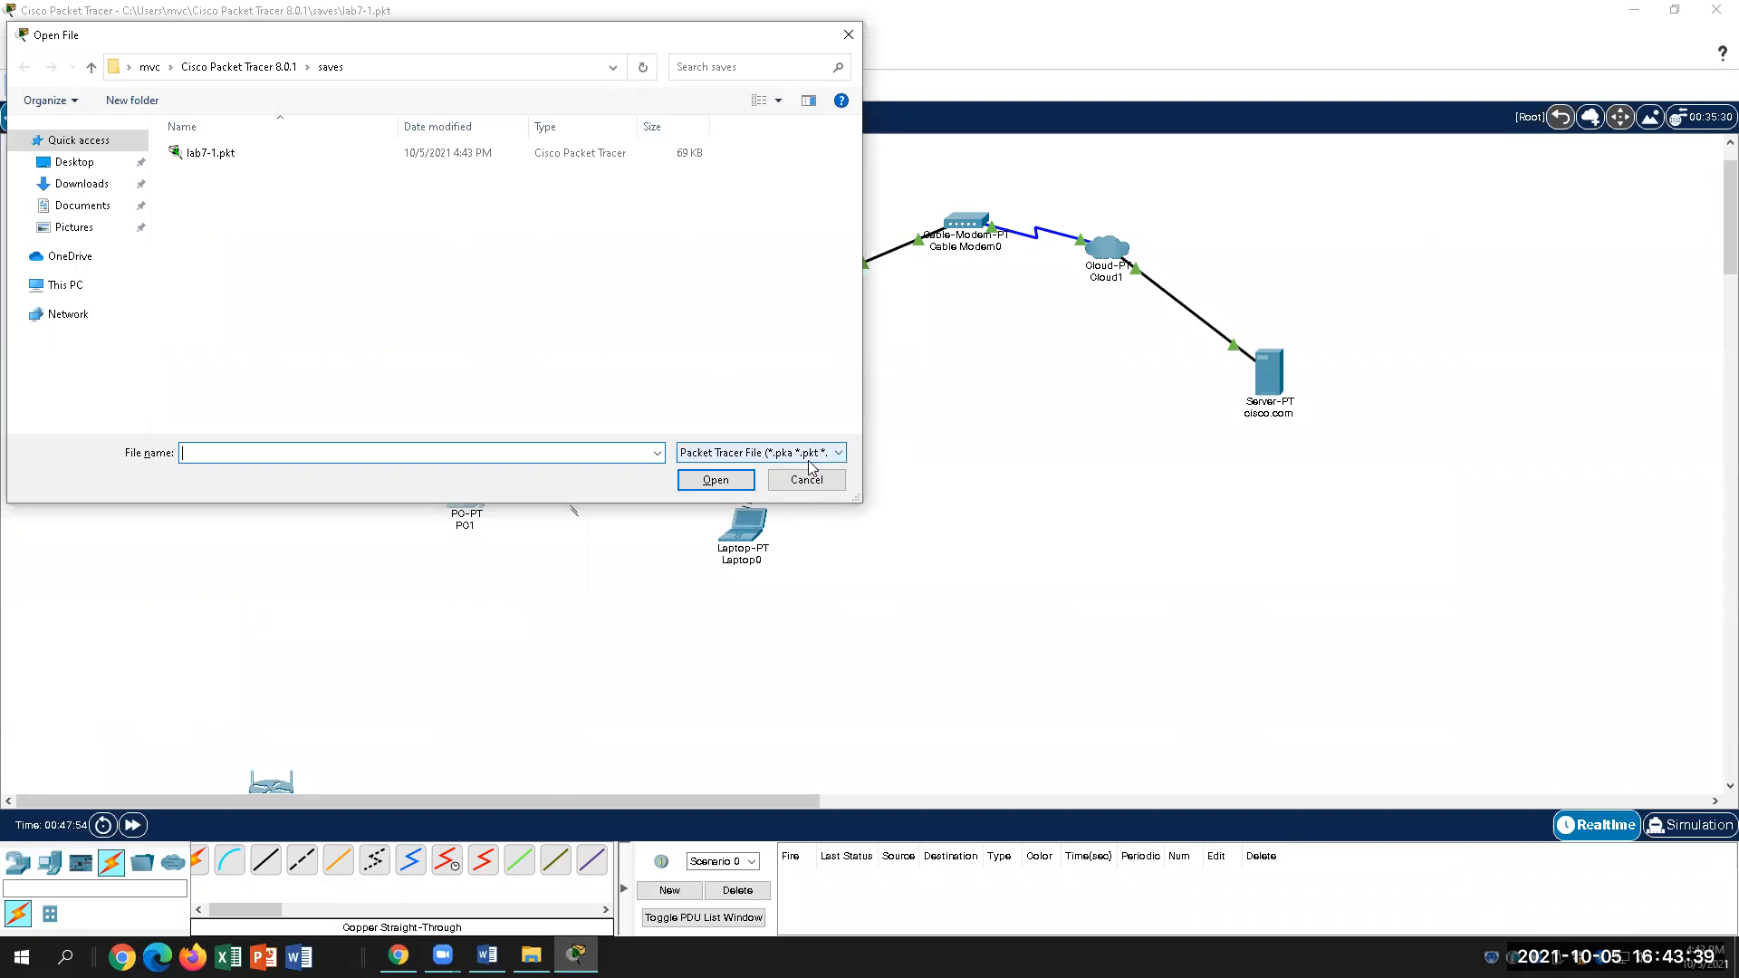
pyautogui.click(265, 154)
pyautogui.click(715, 480)
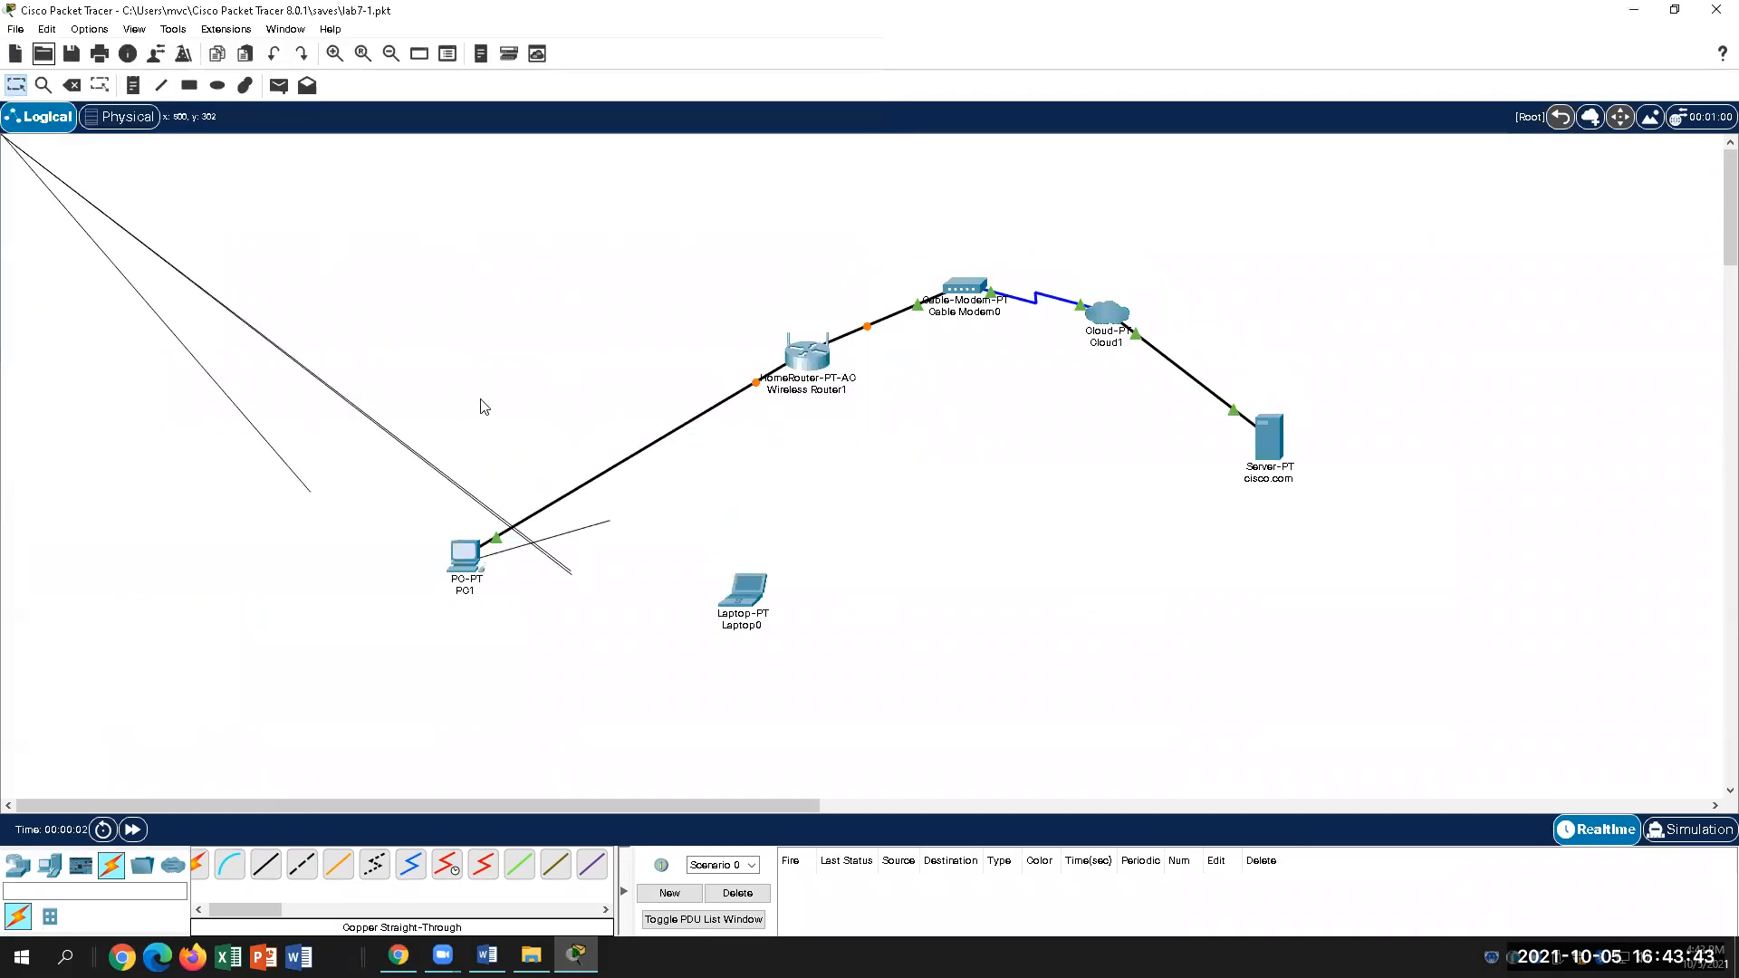
pyautogui.scroll(-5, 523, 406)
pyautogui.scroll(4, 530, 414)
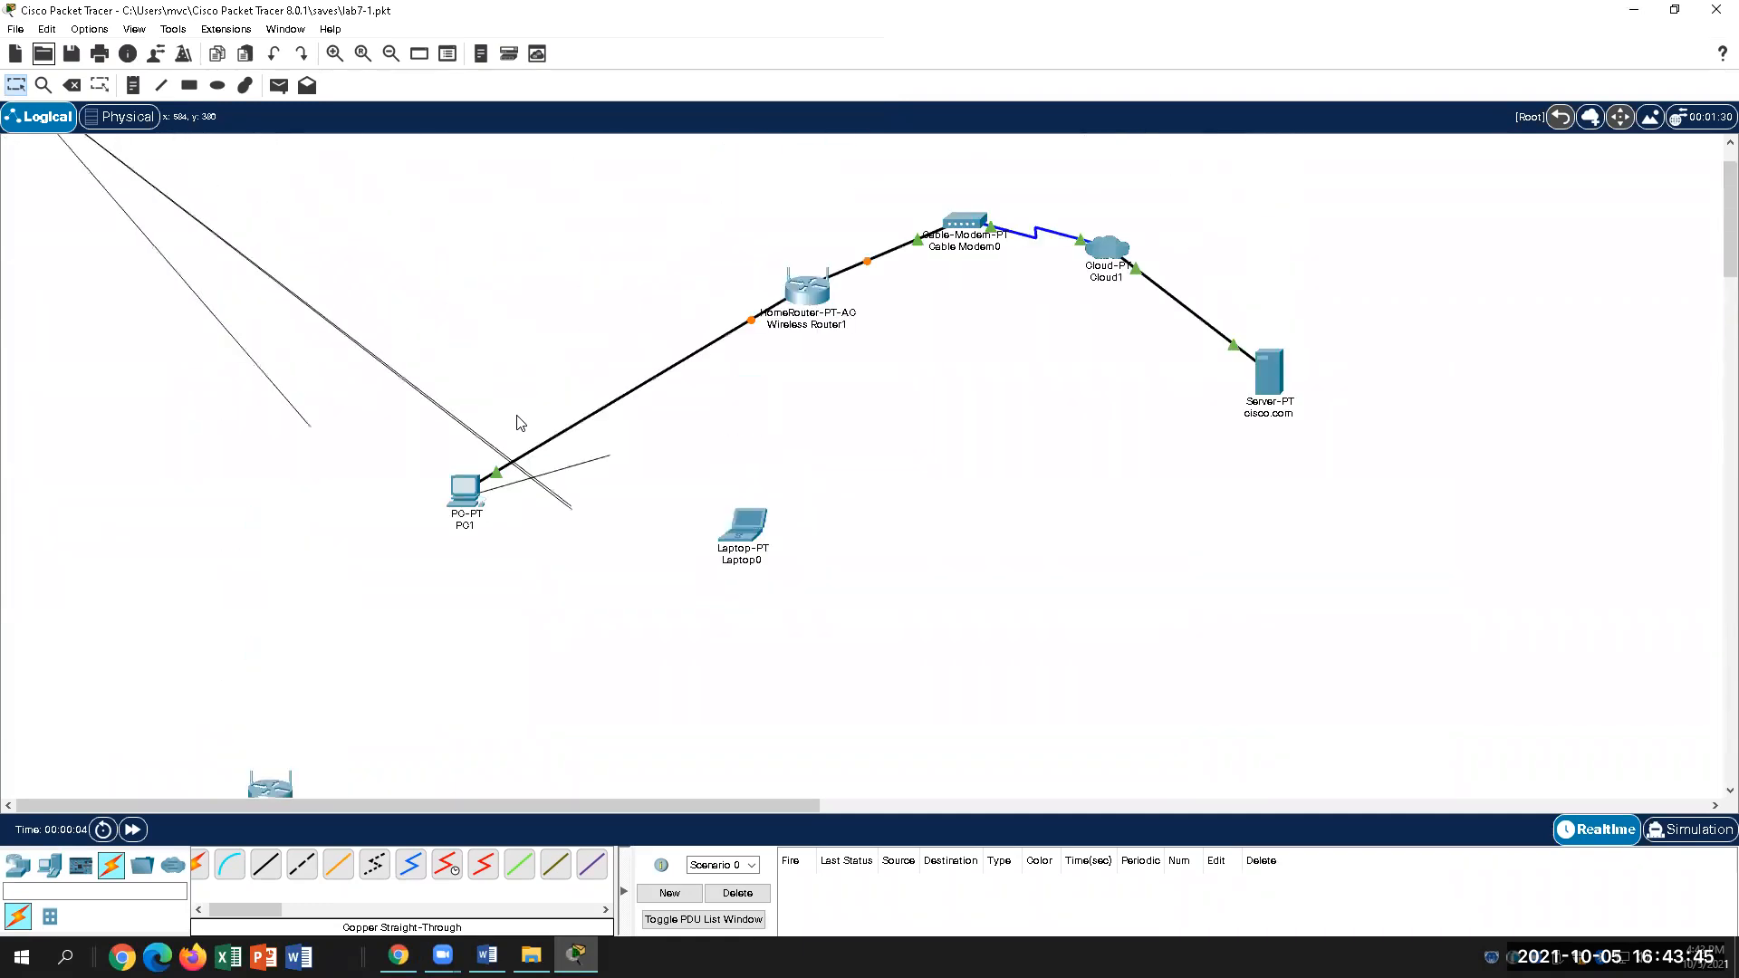
# Step: Open 2.1.1.2-Deploying and Cabling Devices.pkt from the Downloads folder
pyautogui.click(45, 56)
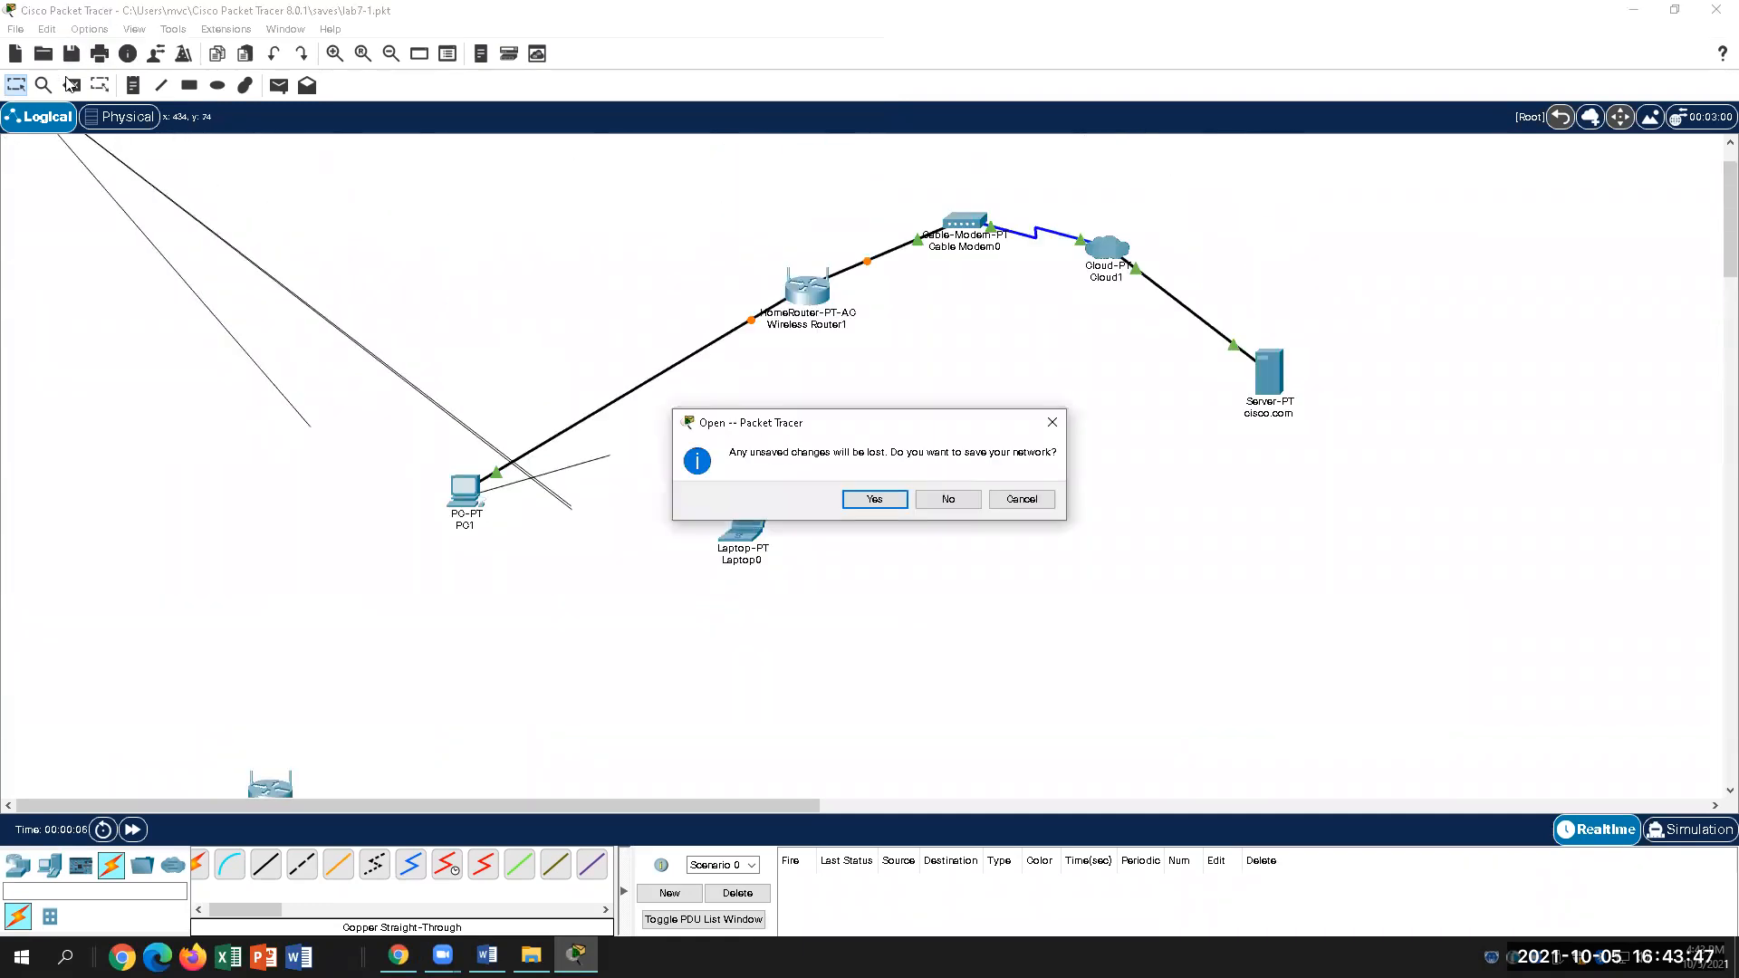
pyautogui.click(946, 499)
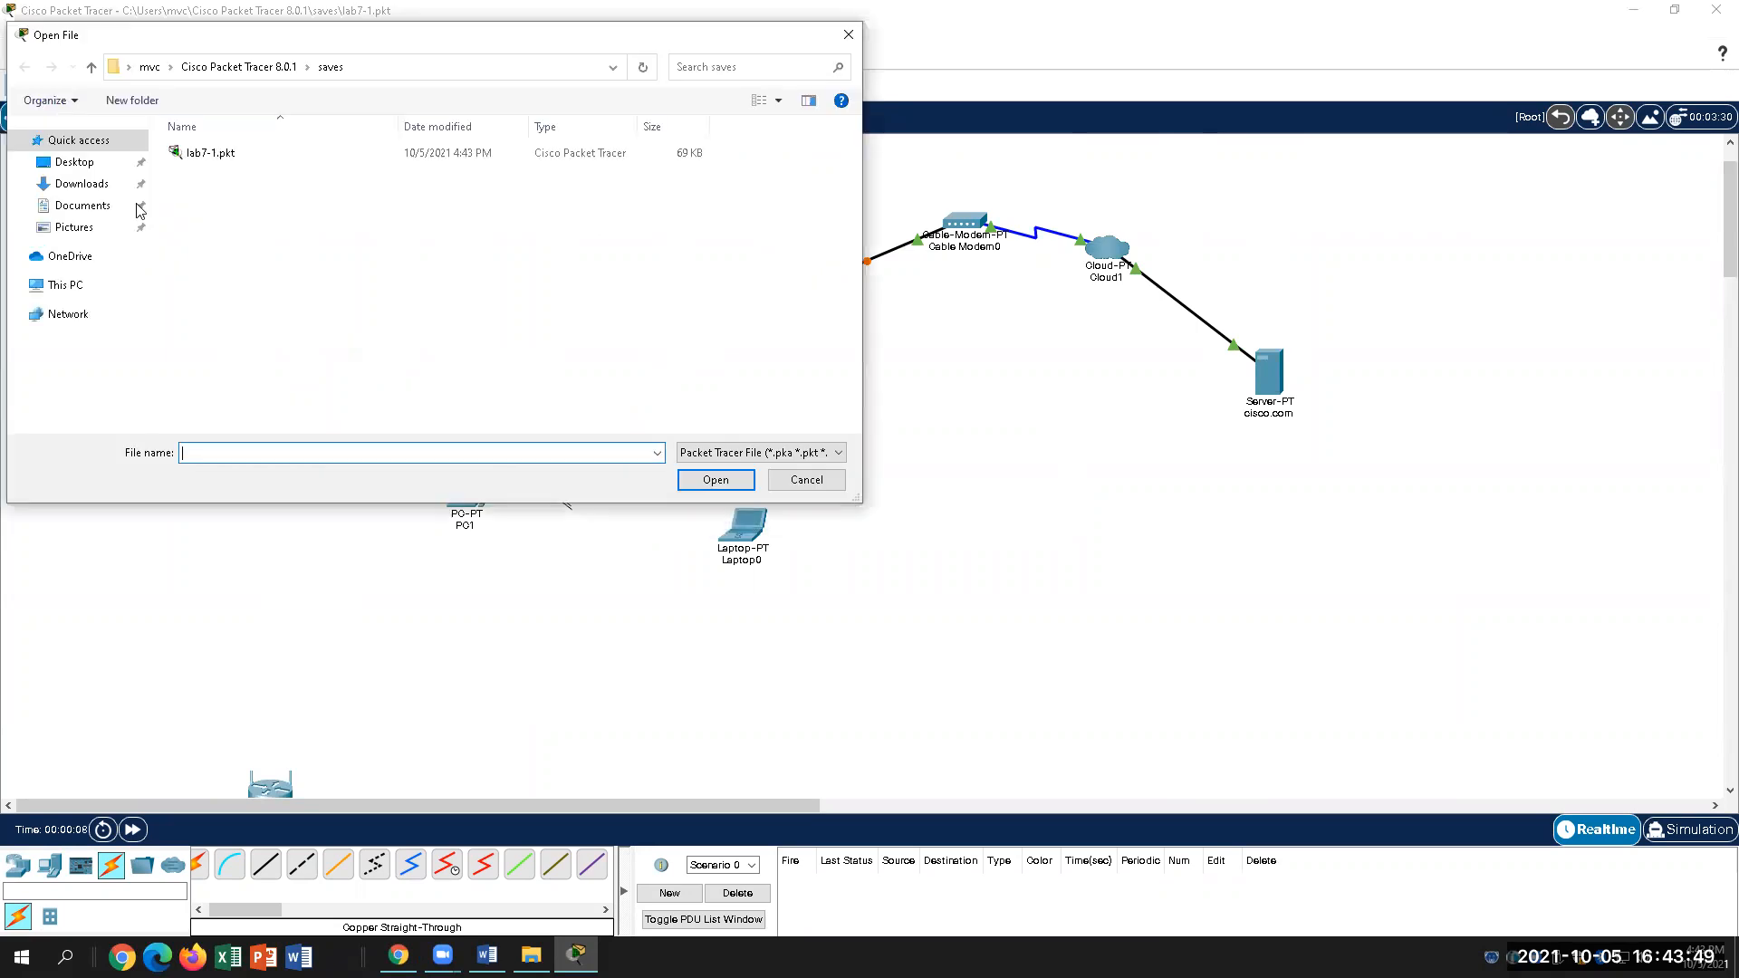
pyautogui.click(82, 184)
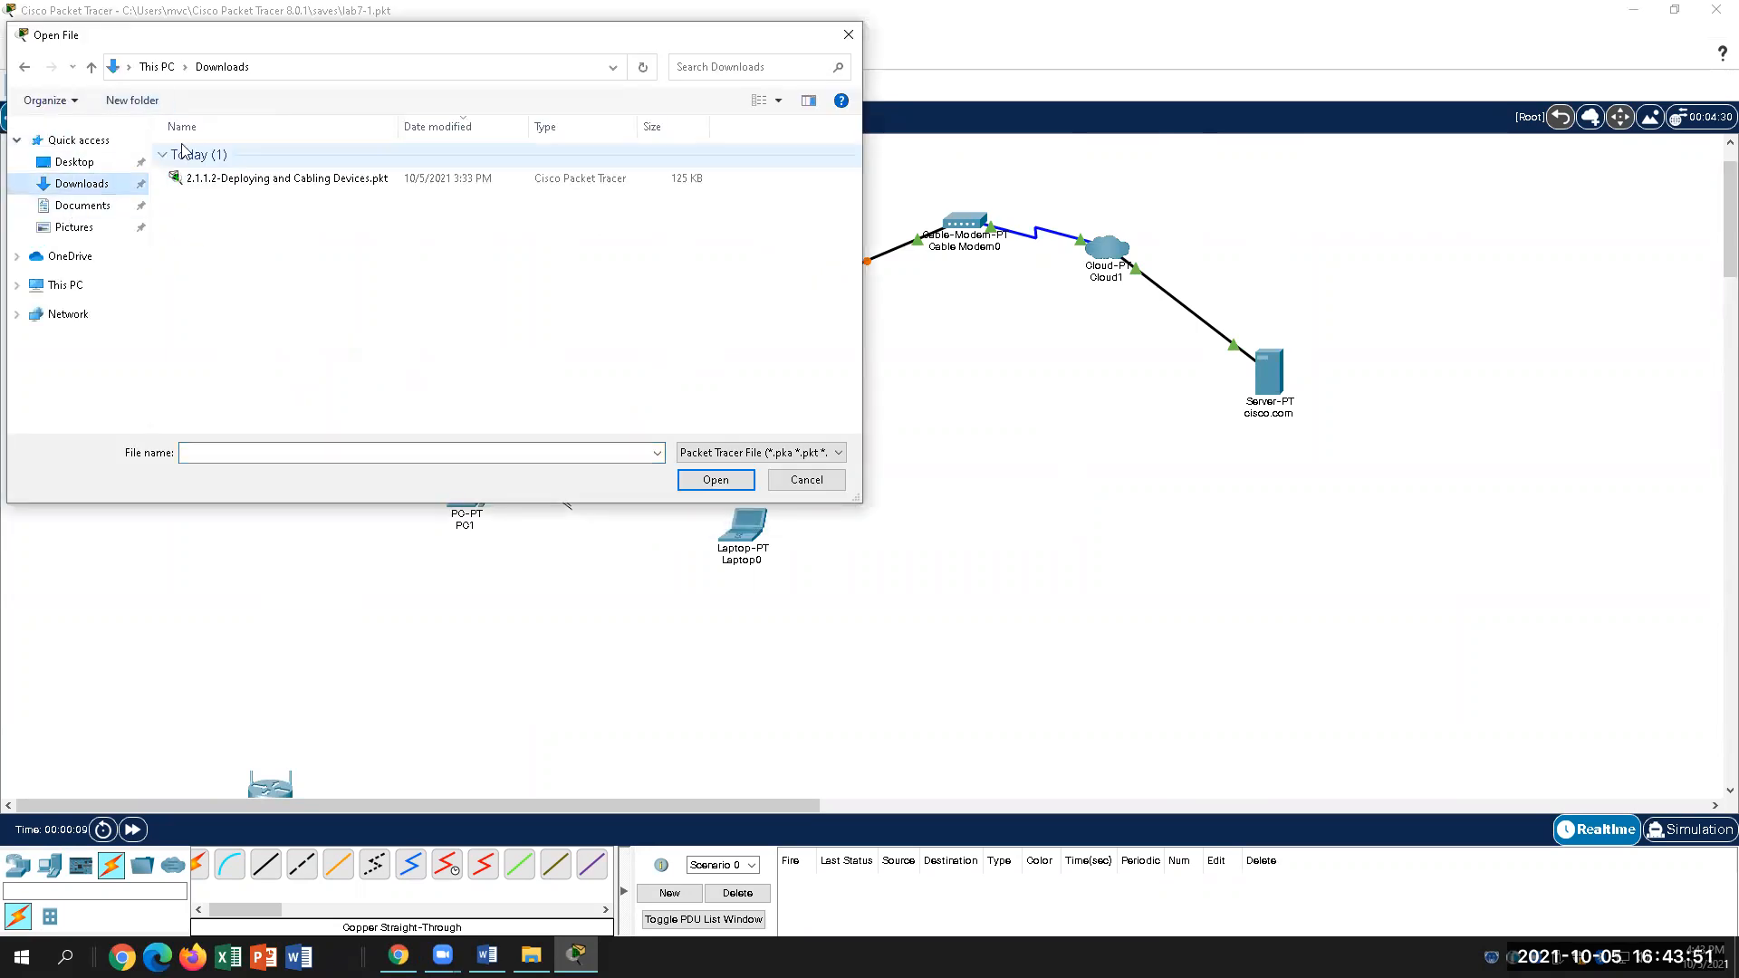
pyautogui.click(290, 179)
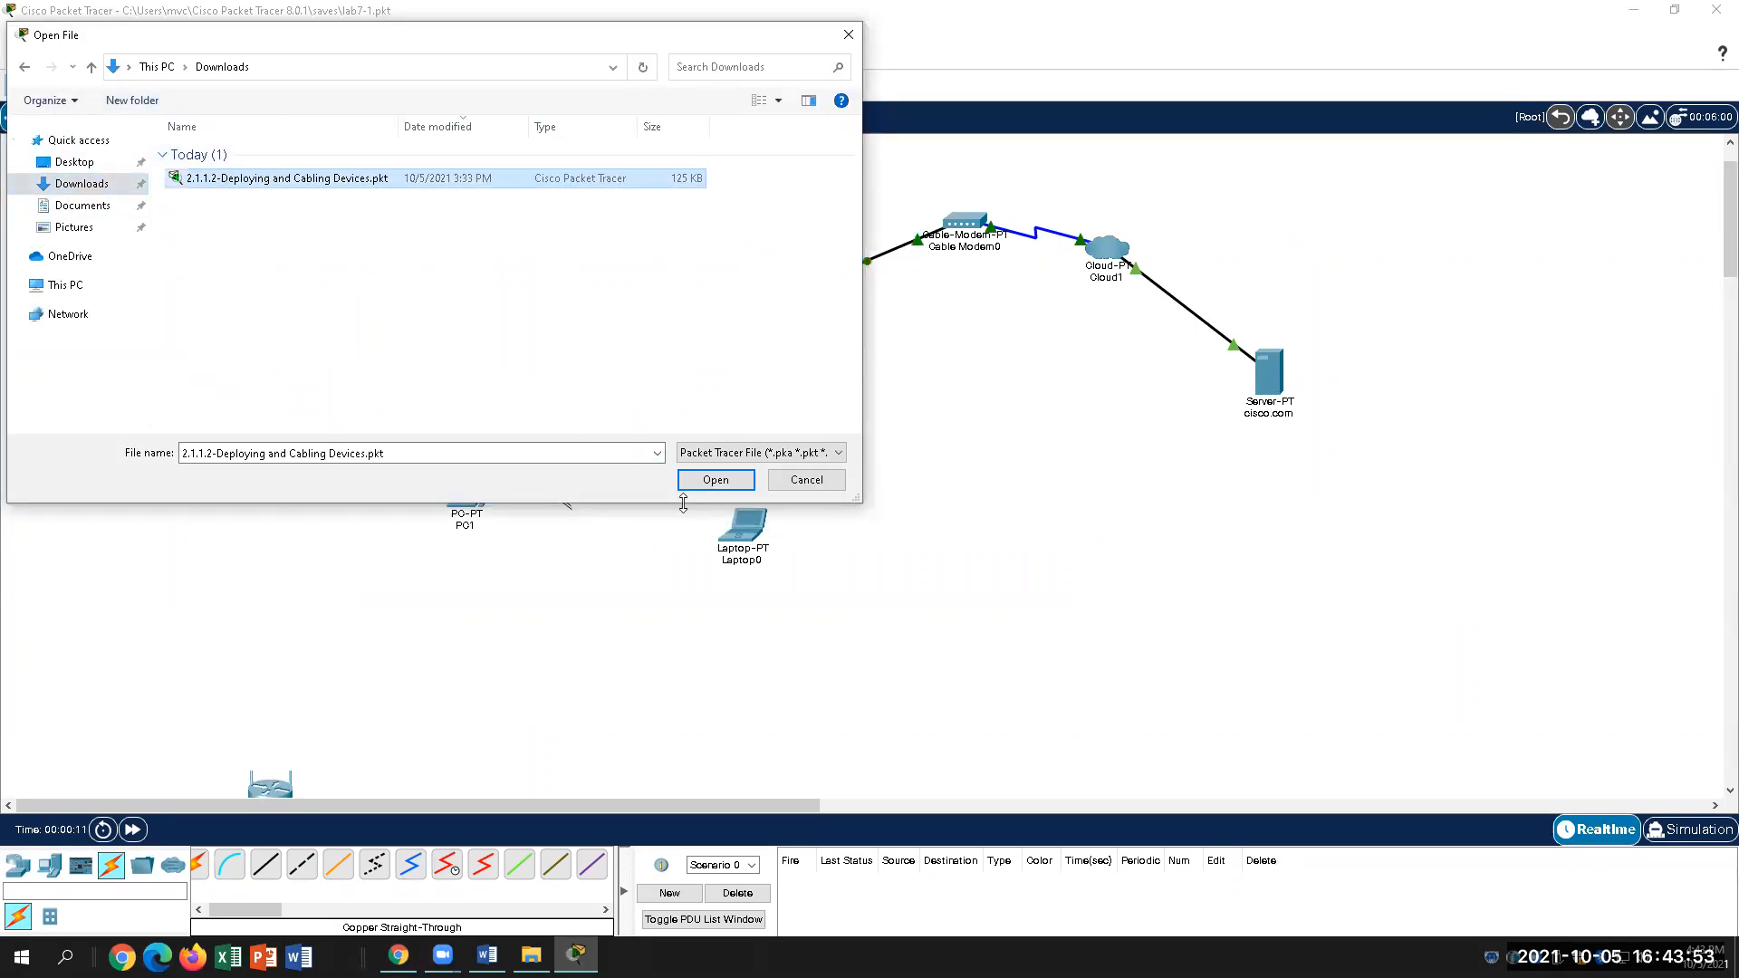
pyautogui.click(715, 484)
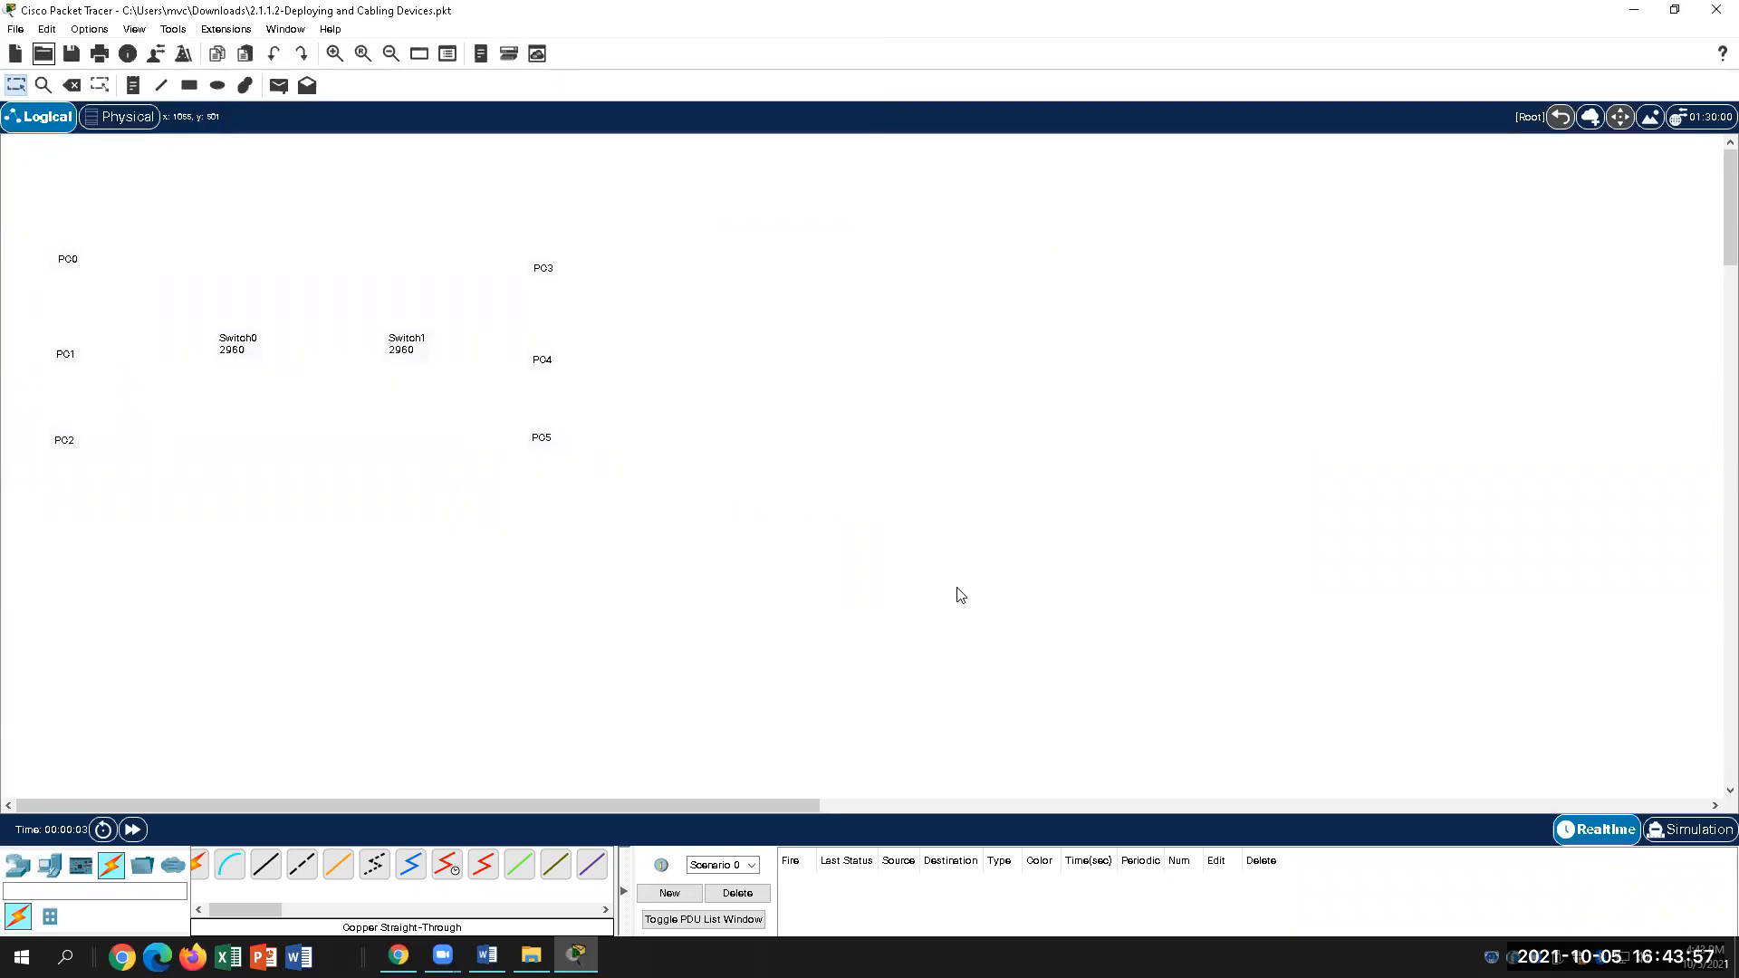
# Step: Drop a PC from End Devices onto each of the PC0–PC5 labels
pyautogui.click(51, 869)
pyautogui.click(208, 863)
pyautogui.moveTo(209, 865); pyautogui.dragTo(65, 336)
pyautogui.moveTo(210, 865); pyautogui.dragTo(72, 423)
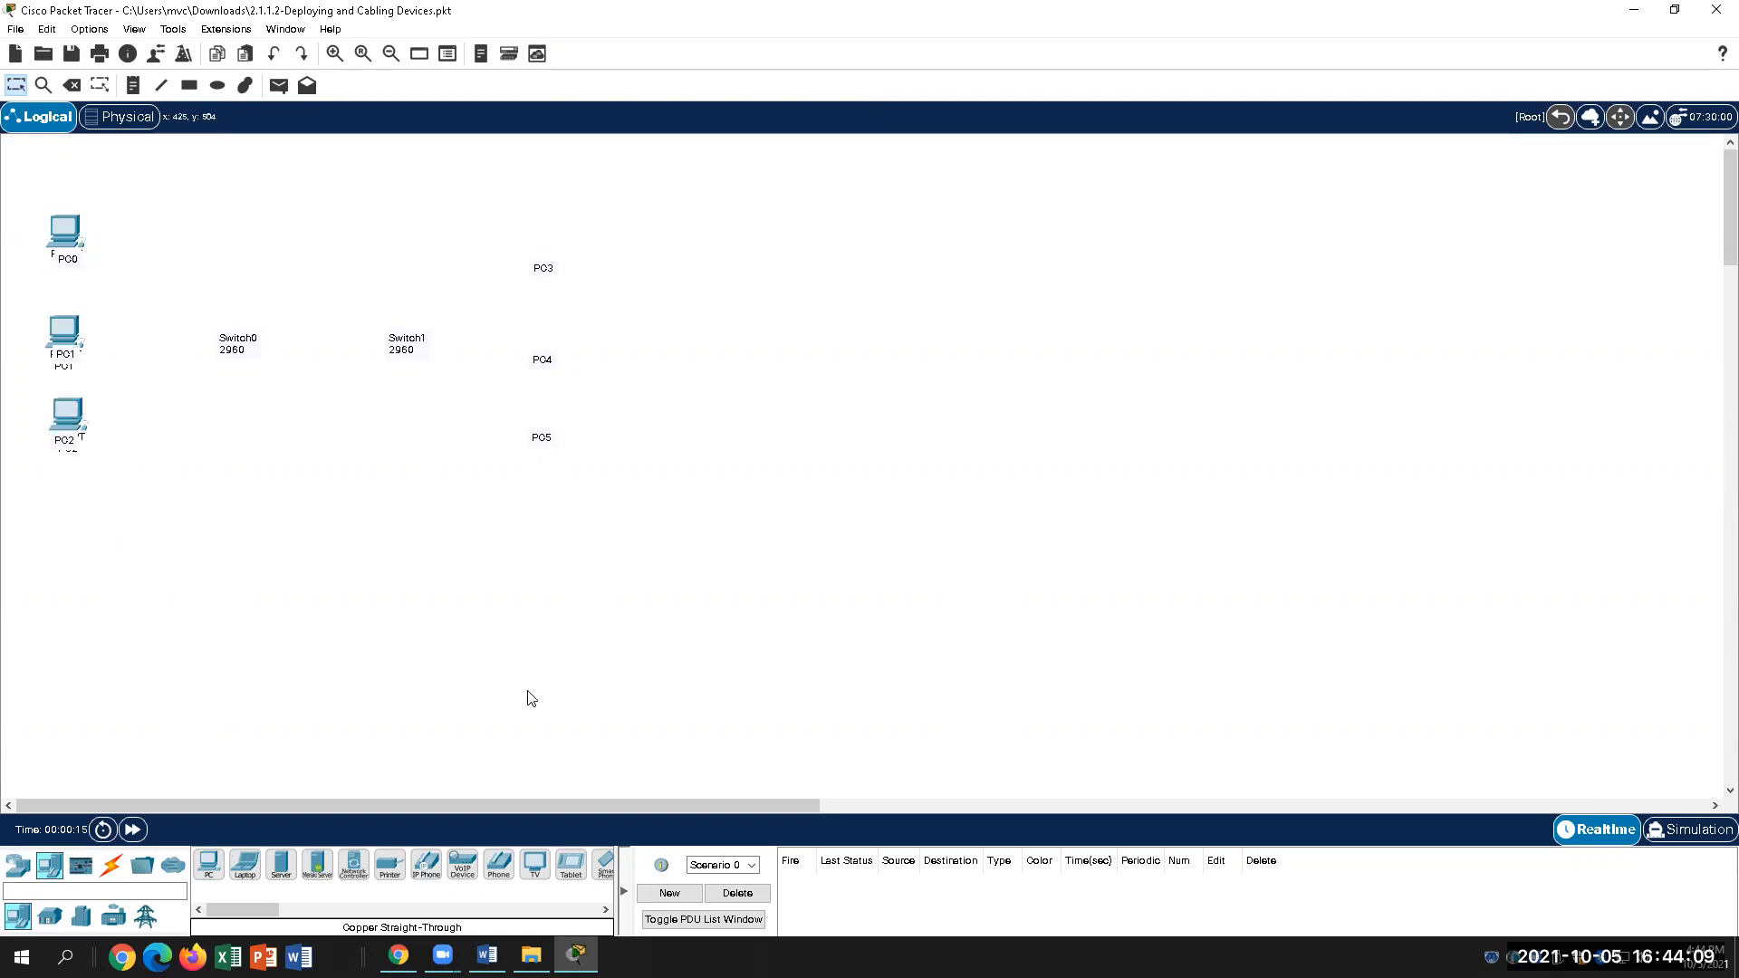
pyautogui.moveTo(209, 865); pyautogui.dragTo(546, 244)
pyautogui.moveTo(209, 865); pyautogui.dragTo(555, 343)
pyautogui.moveTo(209, 865); pyautogui.dragTo(548, 424)
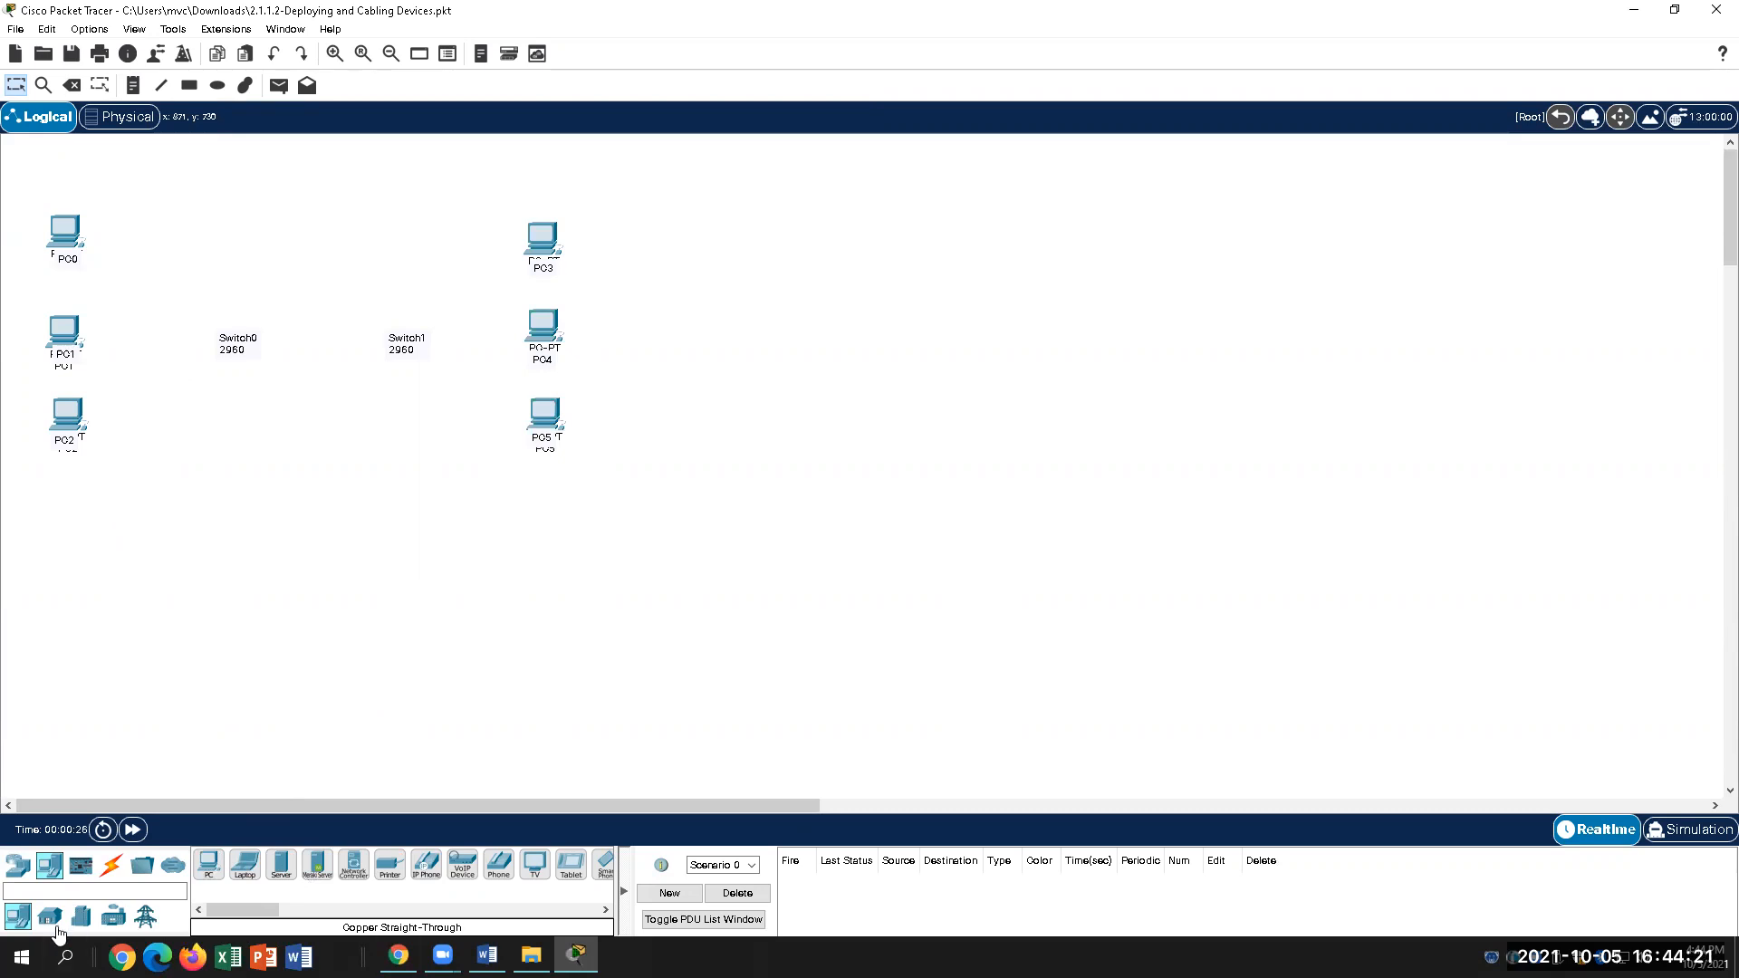
pyautogui.click(15, 868)
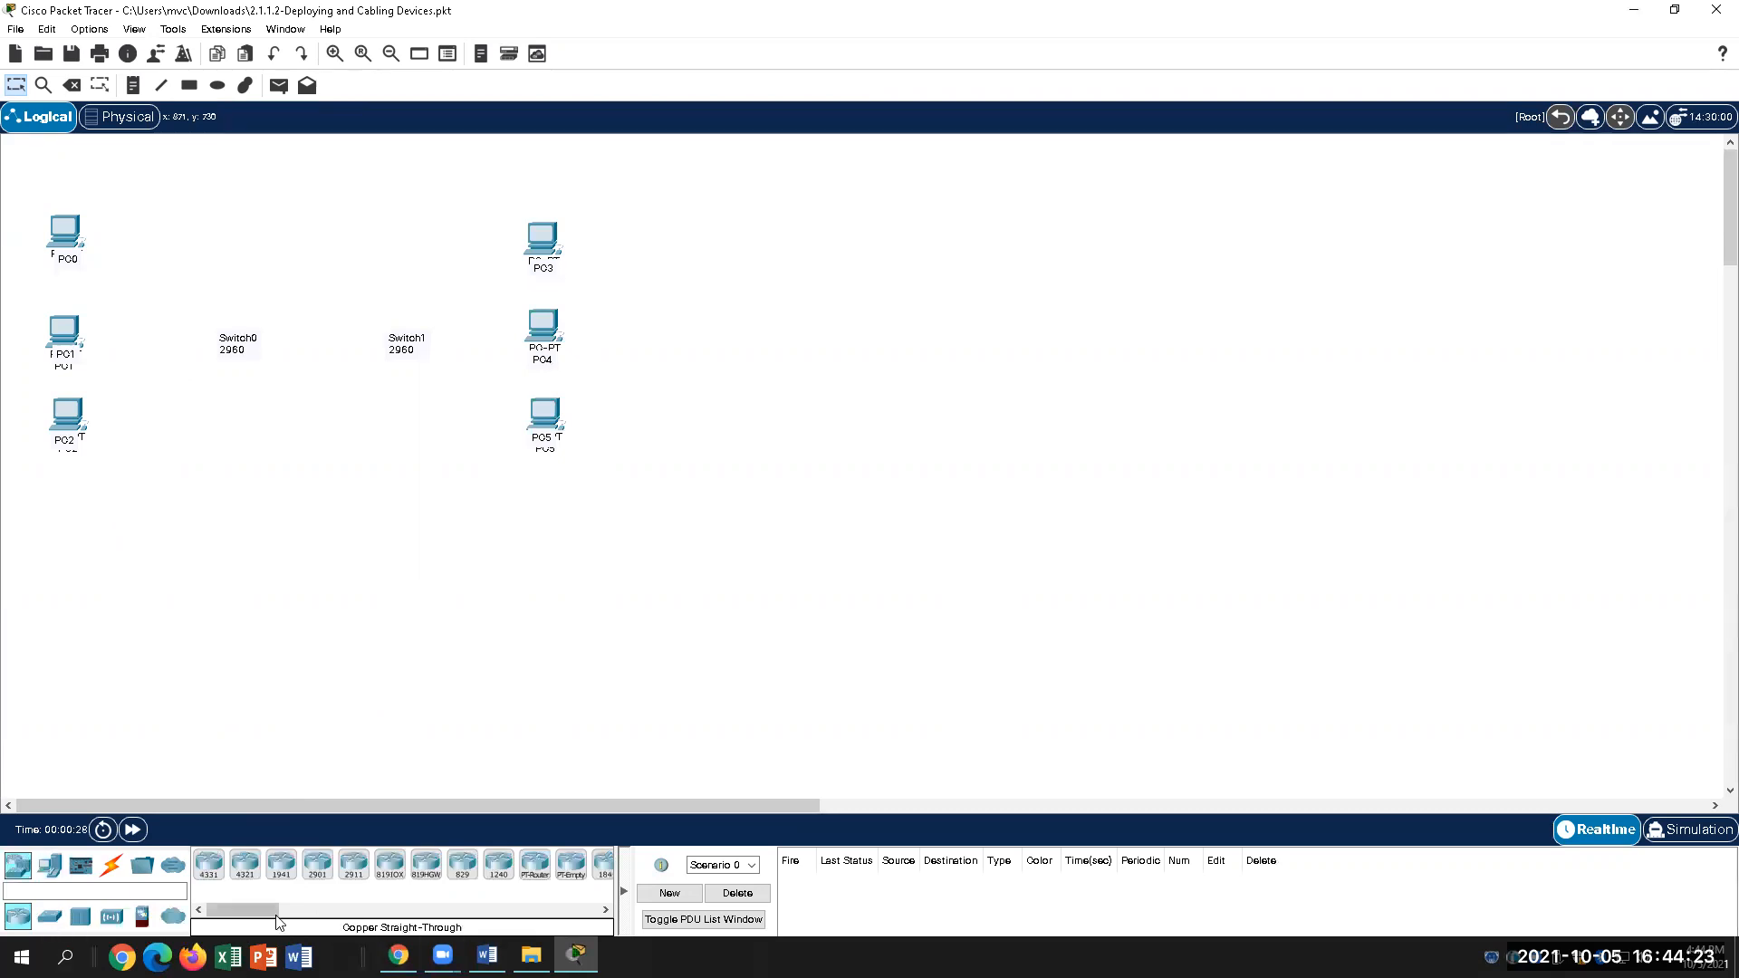
pyautogui.click(49, 919)
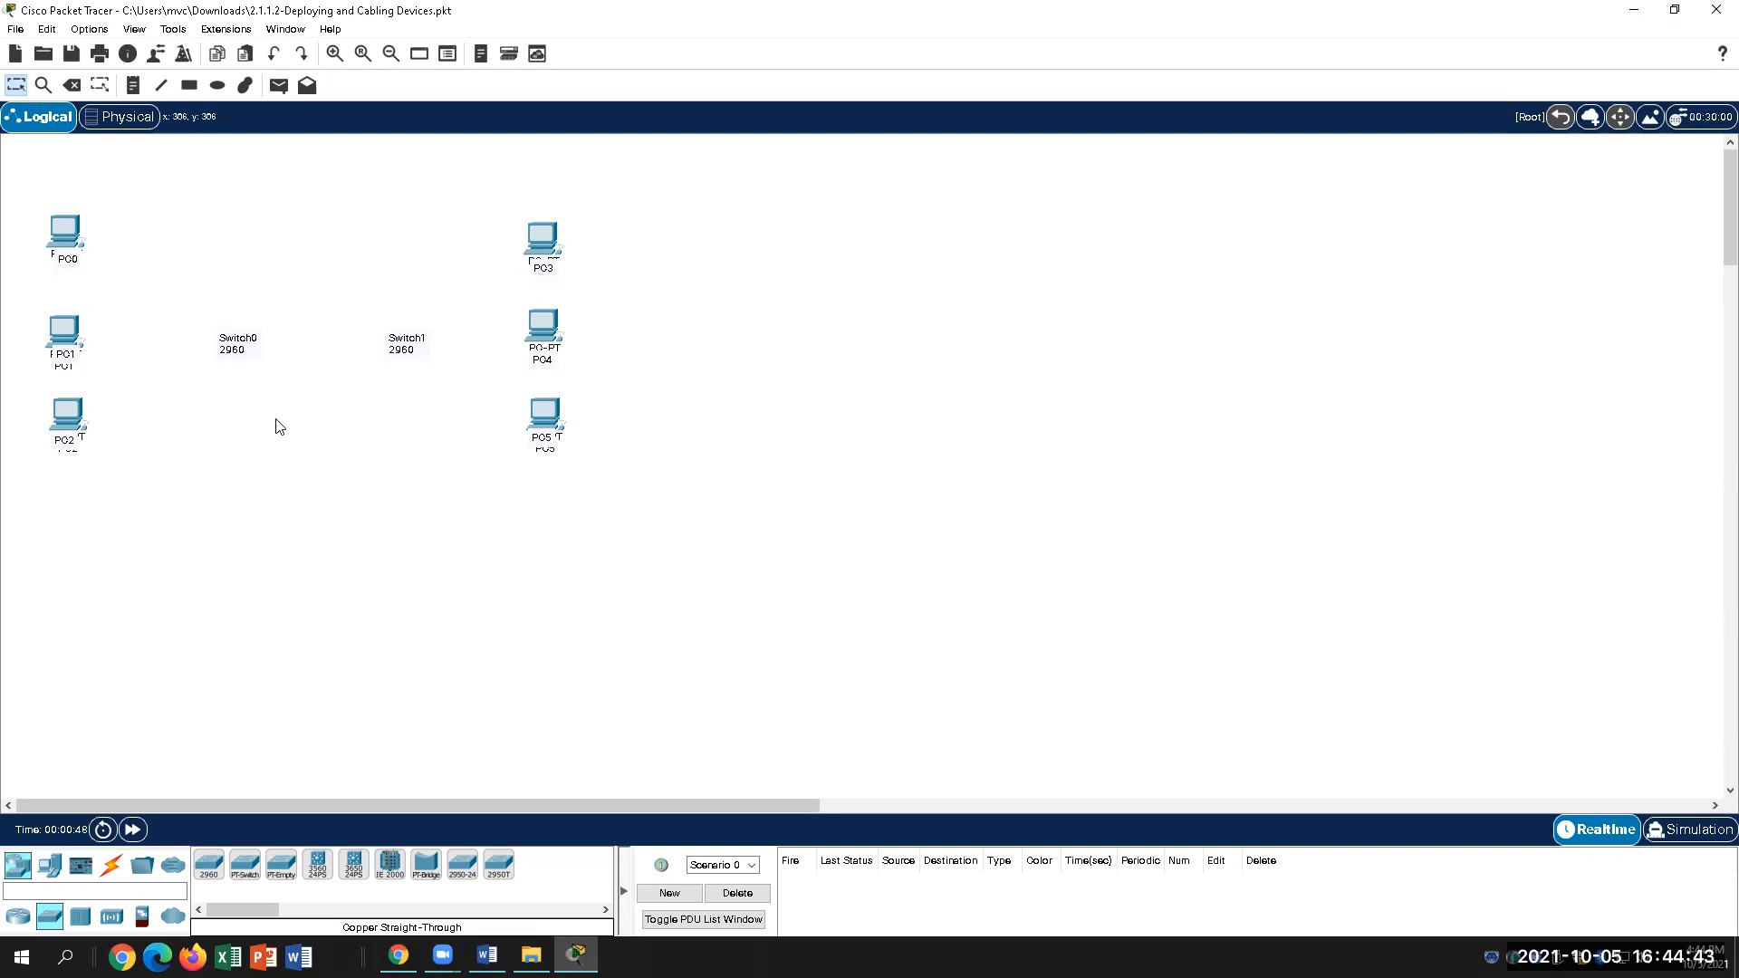
# Step: Place 2960 switches on the Switch0 and Switch1 labels and nudge them into position
pyautogui.moveTo(209, 868); pyautogui.dragTo(241, 332)
pyautogui.moveTo(208, 865); pyautogui.dragTo(419, 303)
pyautogui.moveTo(243, 324); pyautogui.dragTo(241, 297)
pyautogui.moveTo(393, 303); pyautogui.dragTo(385, 294)
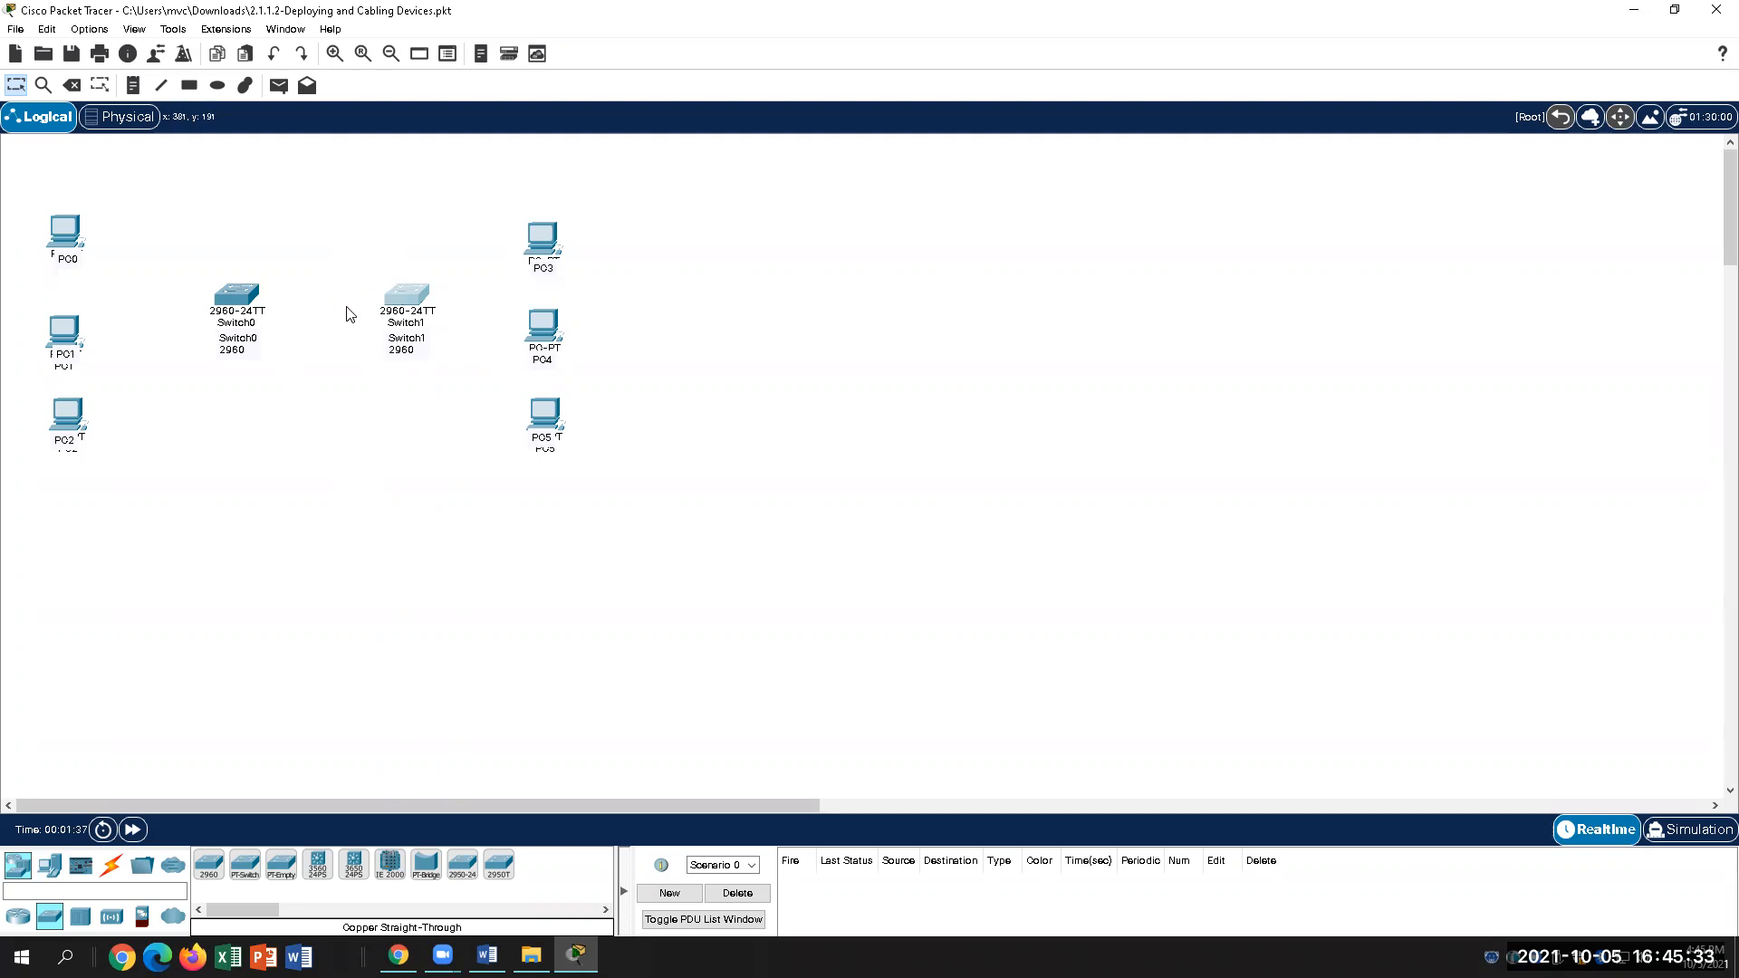
pyautogui.click(111, 865)
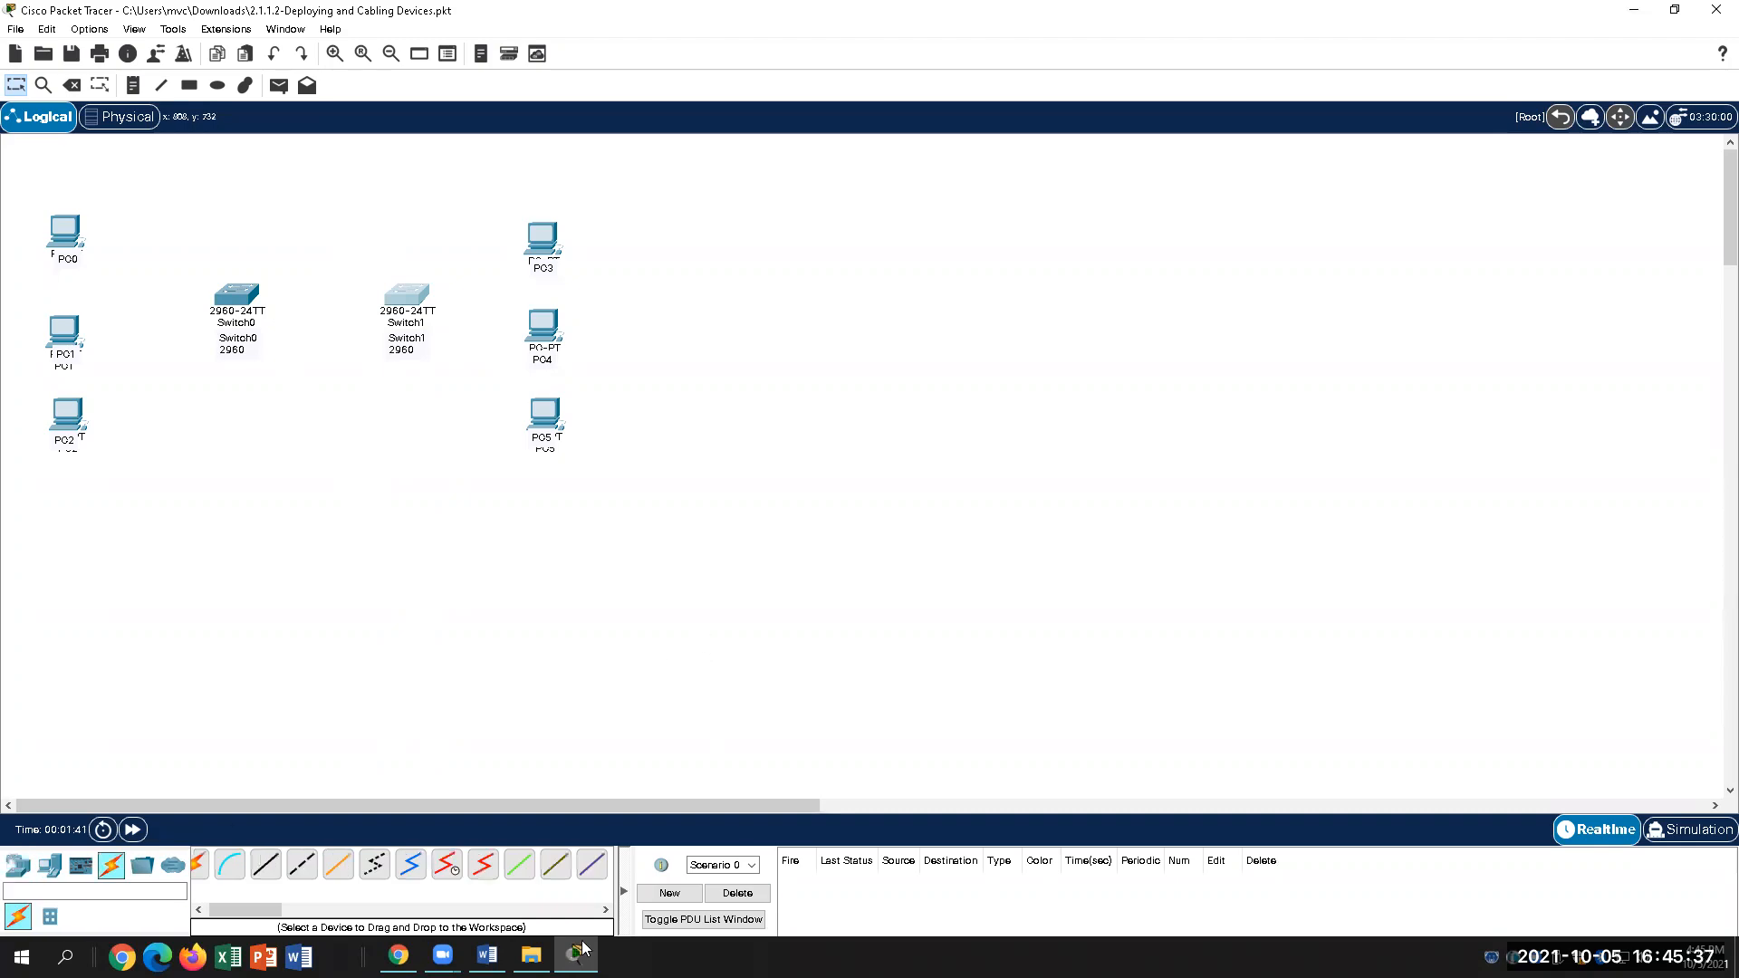
pyautogui.click(487, 955)
# Step: Scroll the guide to step 36 and mark the PC1 FastEthernet0 to Switch0 connection line
pyautogui.scroll(-4, 750, 736)
pyautogui.scroll(-10, 750, 735)
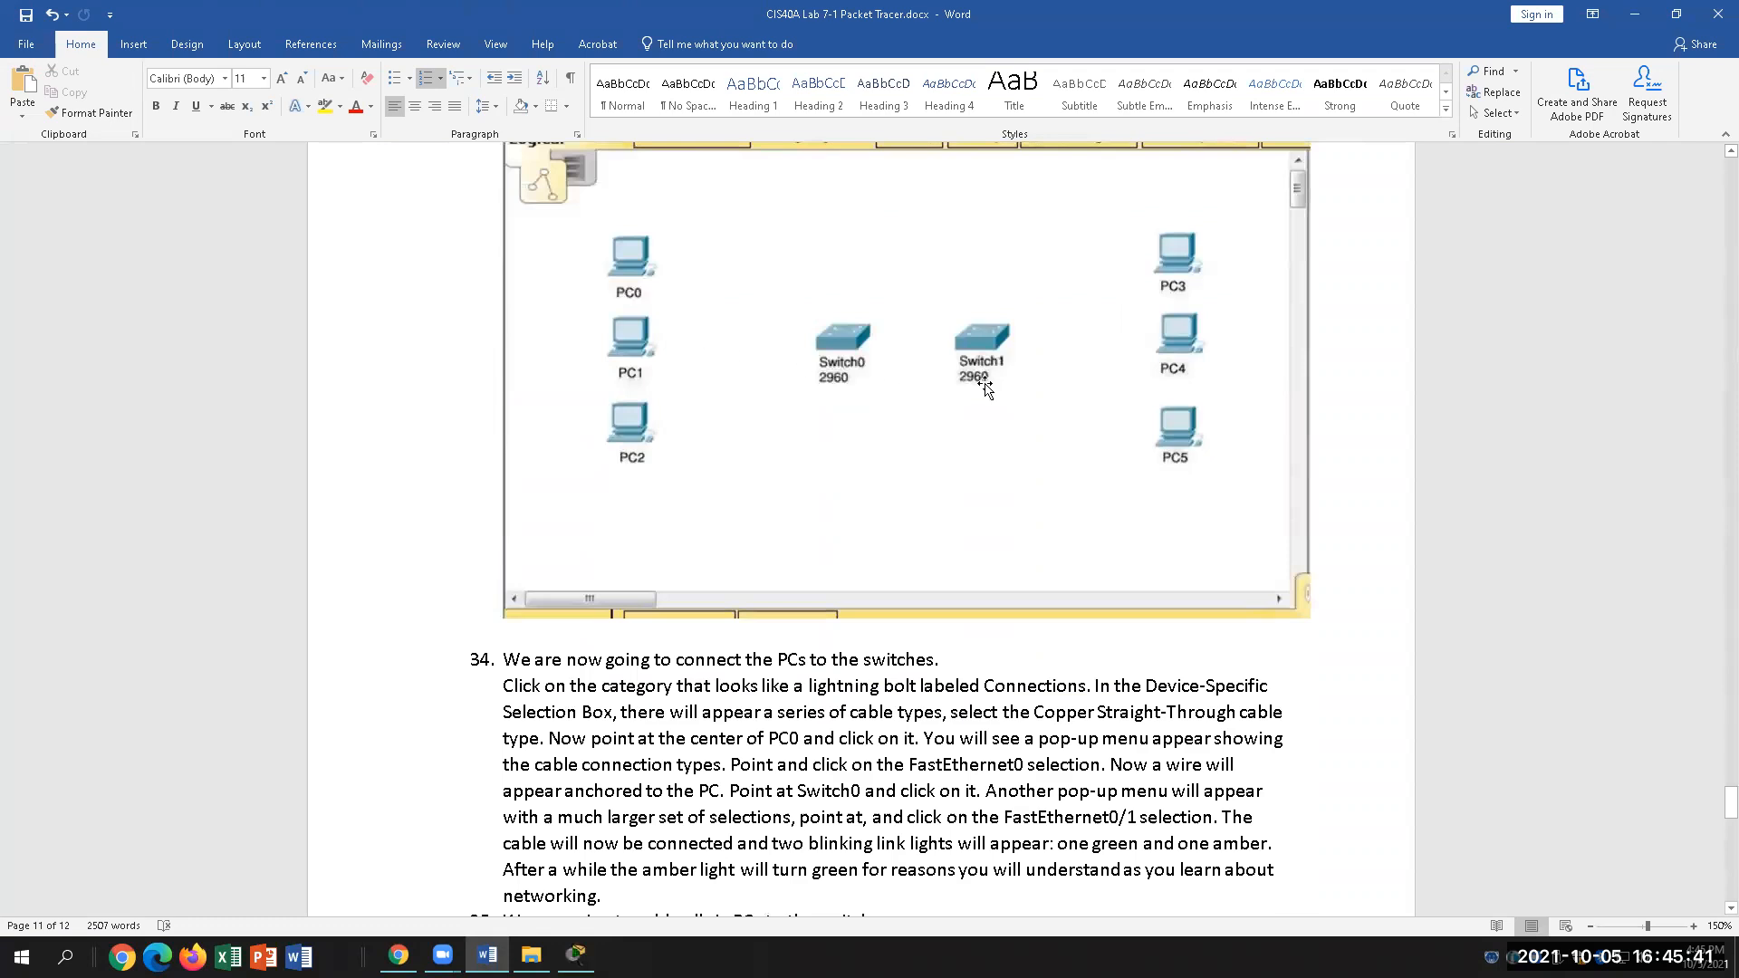
pyautogui.scroll(-9, 810, 767)
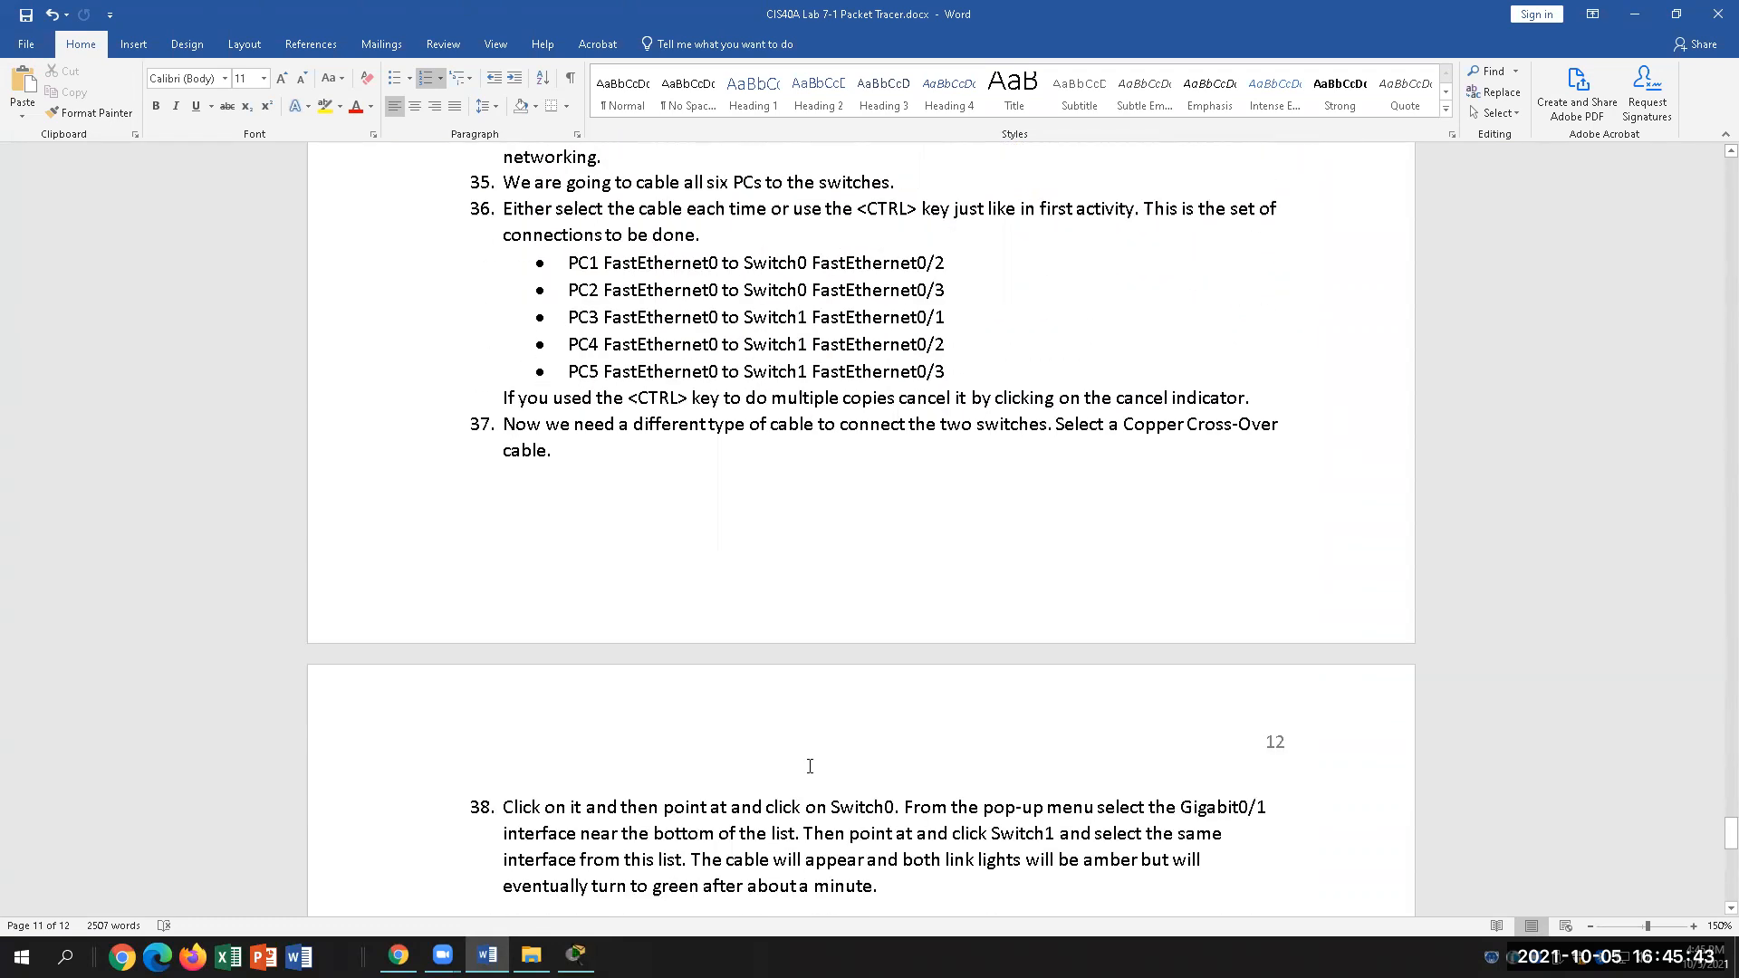
pyautogui.scroll(1, 810, 767)
pyautogui.moveTo(572, 308); pyautogui.dragTo(951, 308)
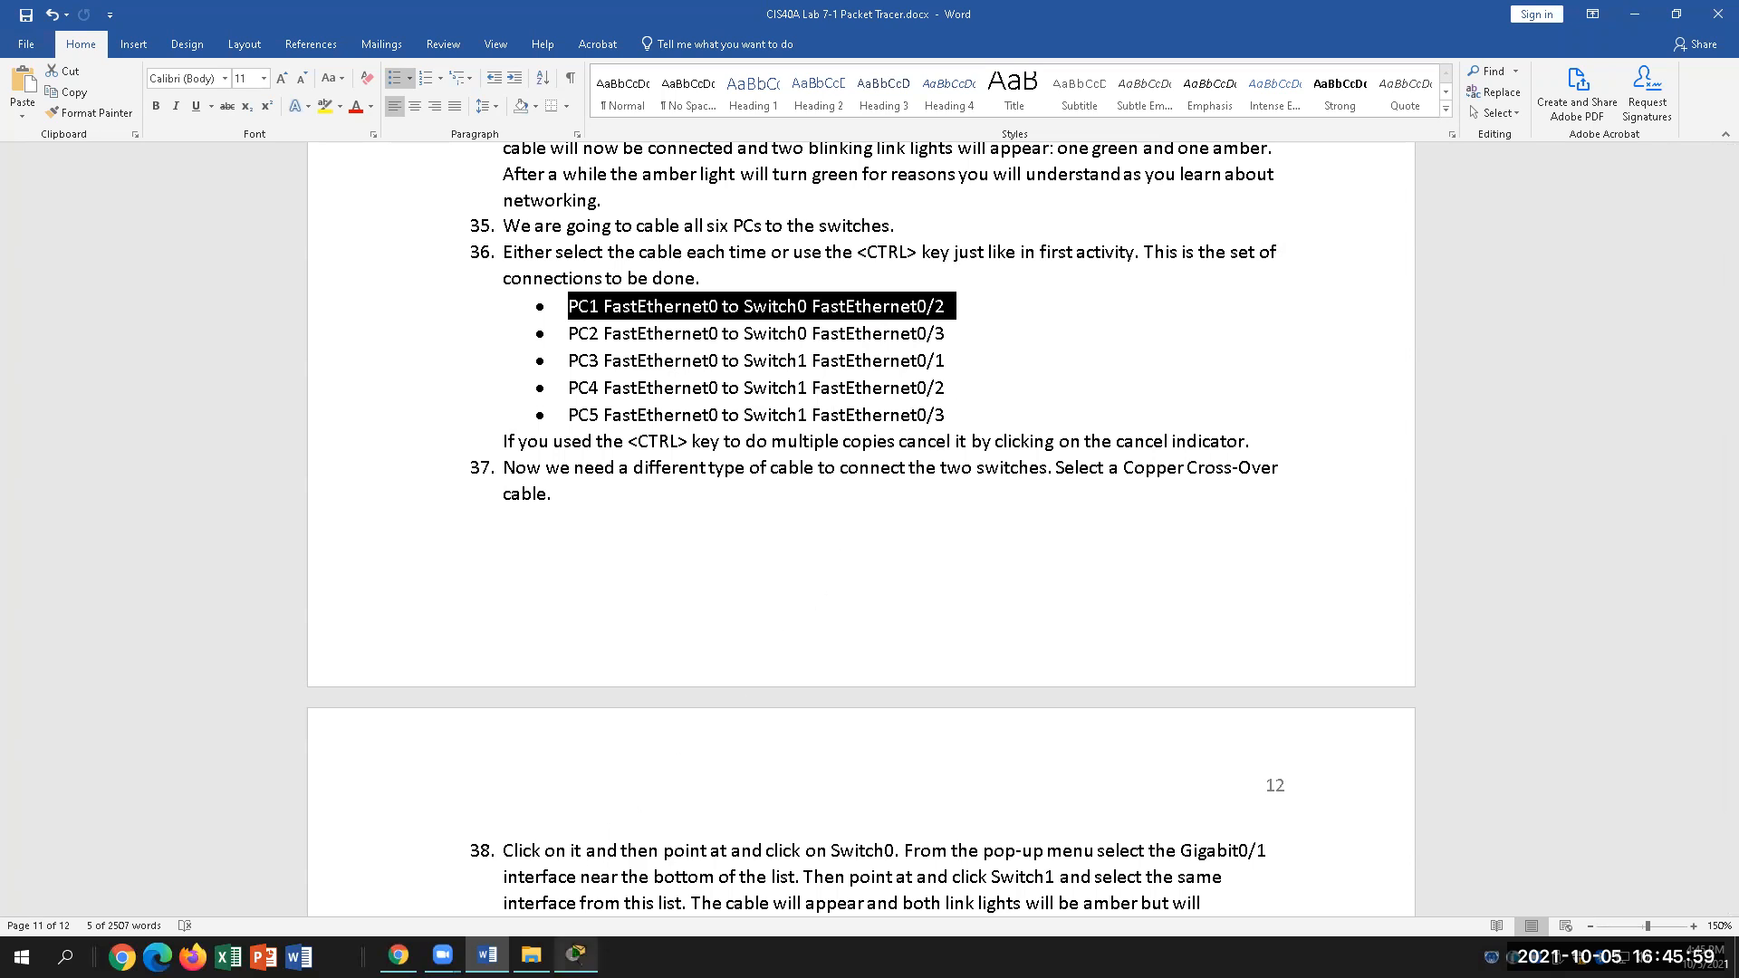
pyautogui.click(576, 955)
# Step: Cable PC0 FastEthernet0 to Switch0 FastEthernet0/1 with a copper straight-through cable
pyautogui.click(270, 872)
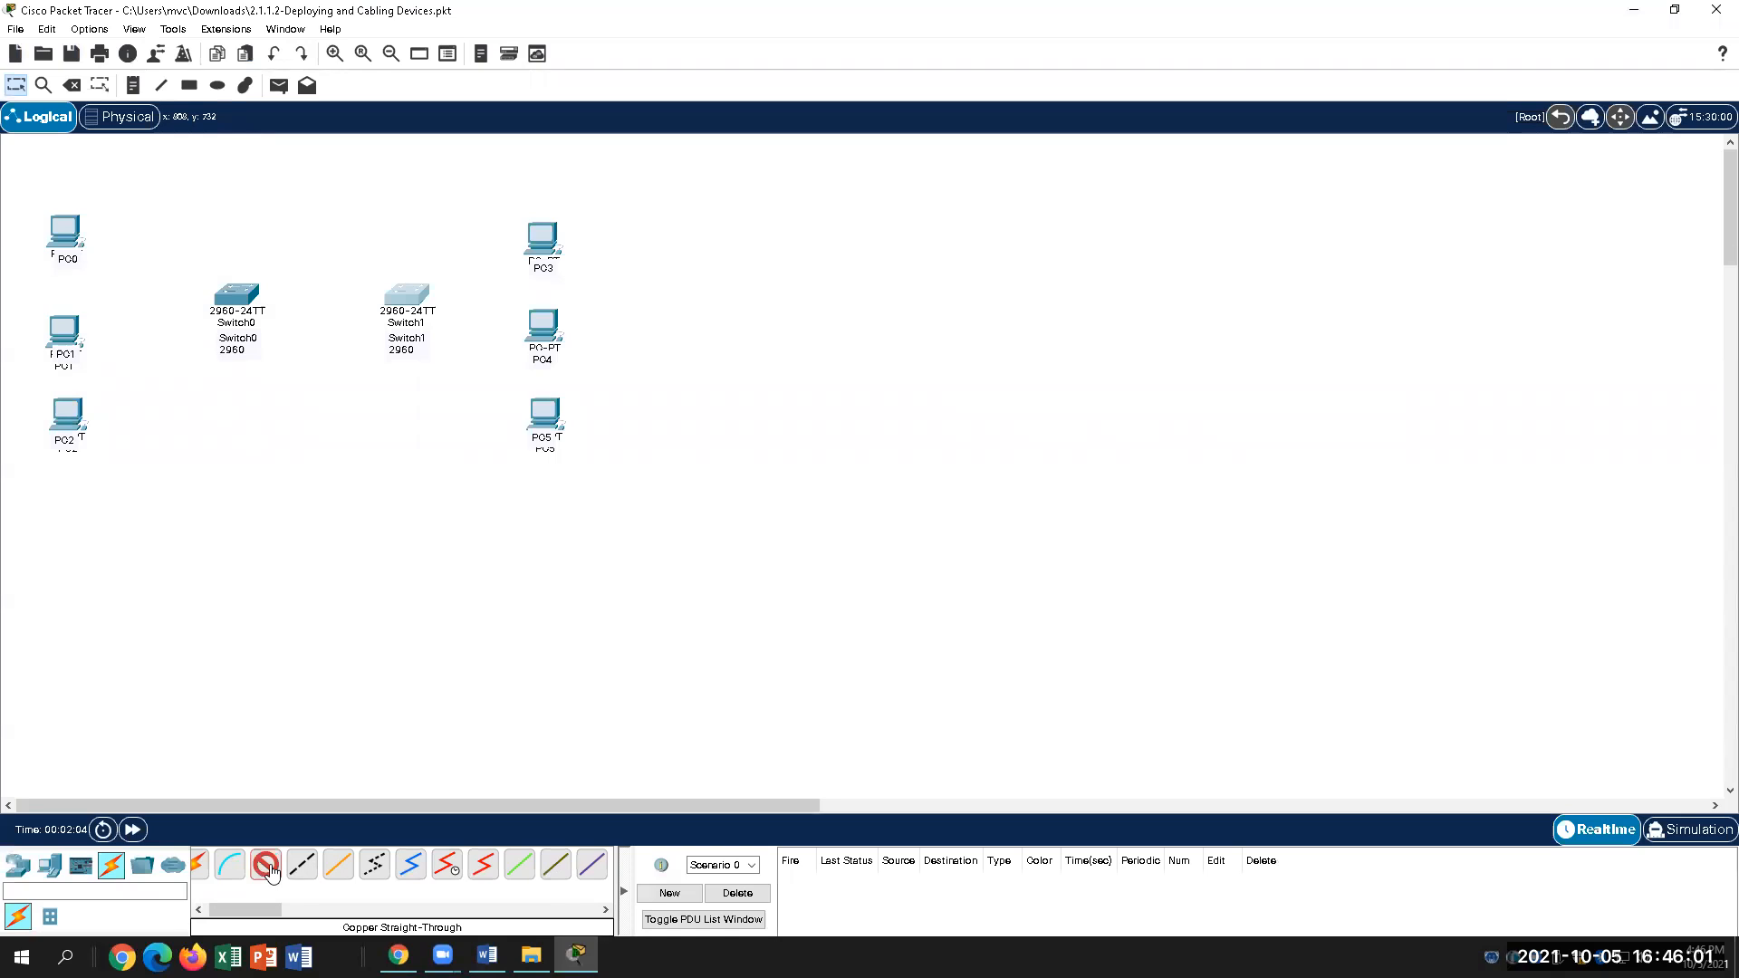
pyautogui.click(77, 237)
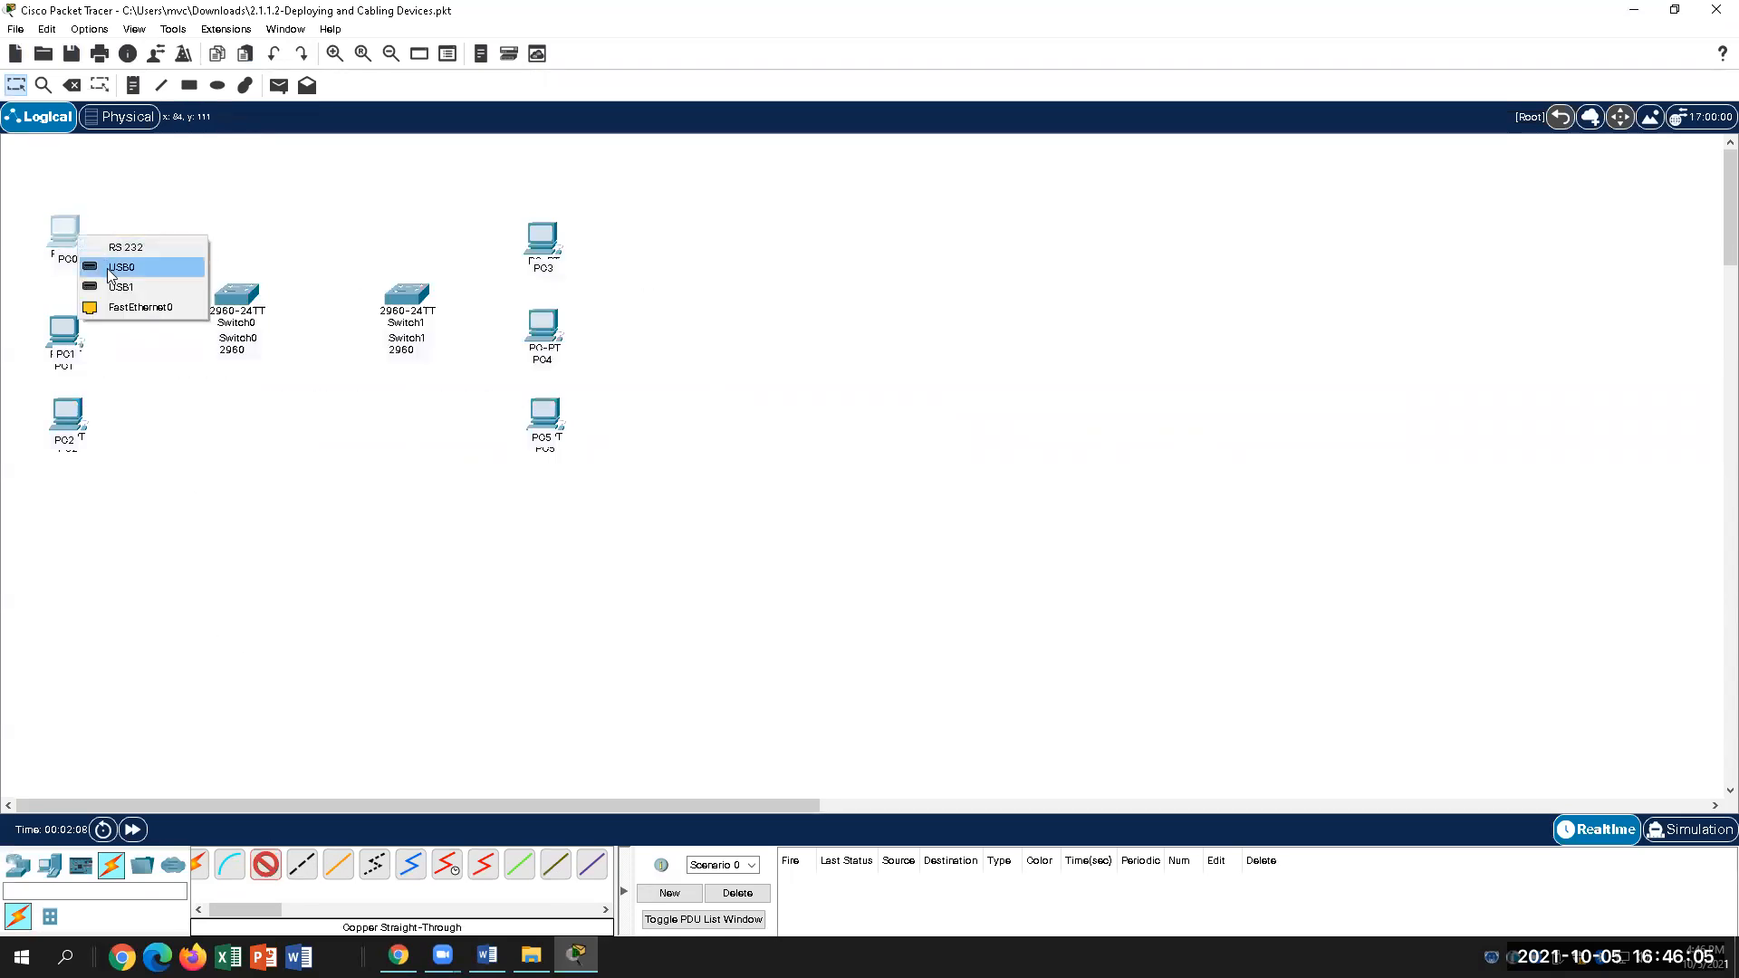
pyautogui.click(127, 307)
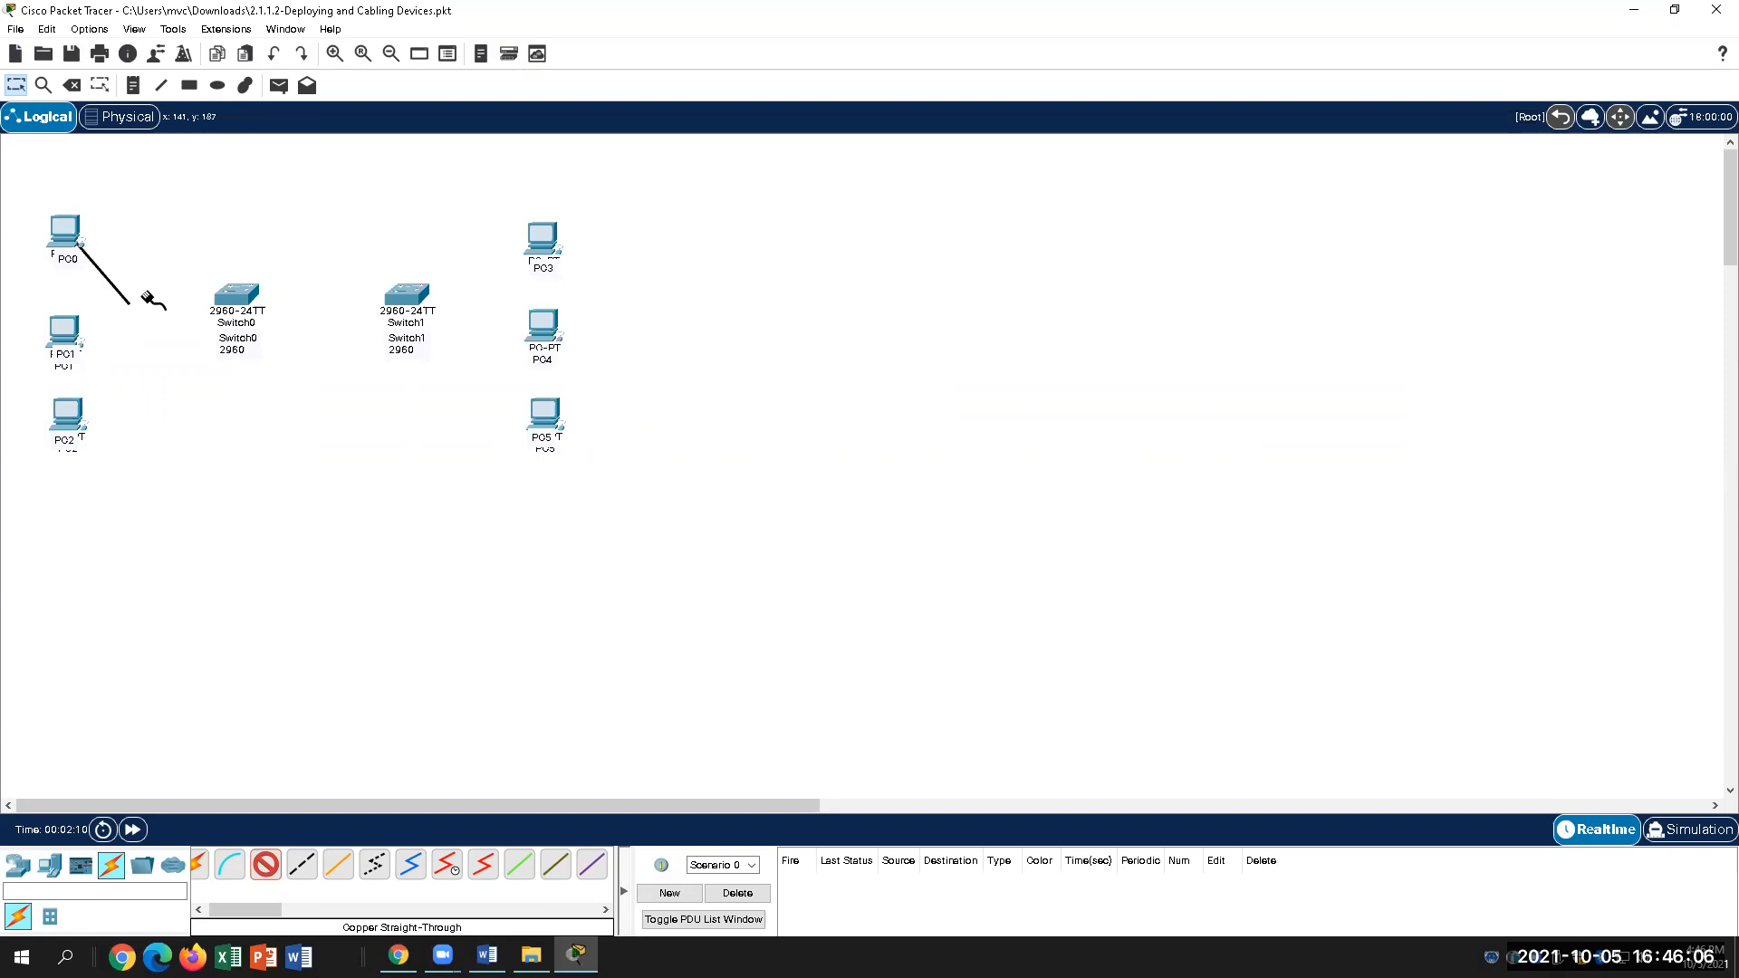
pyautogui.click(222, 293)
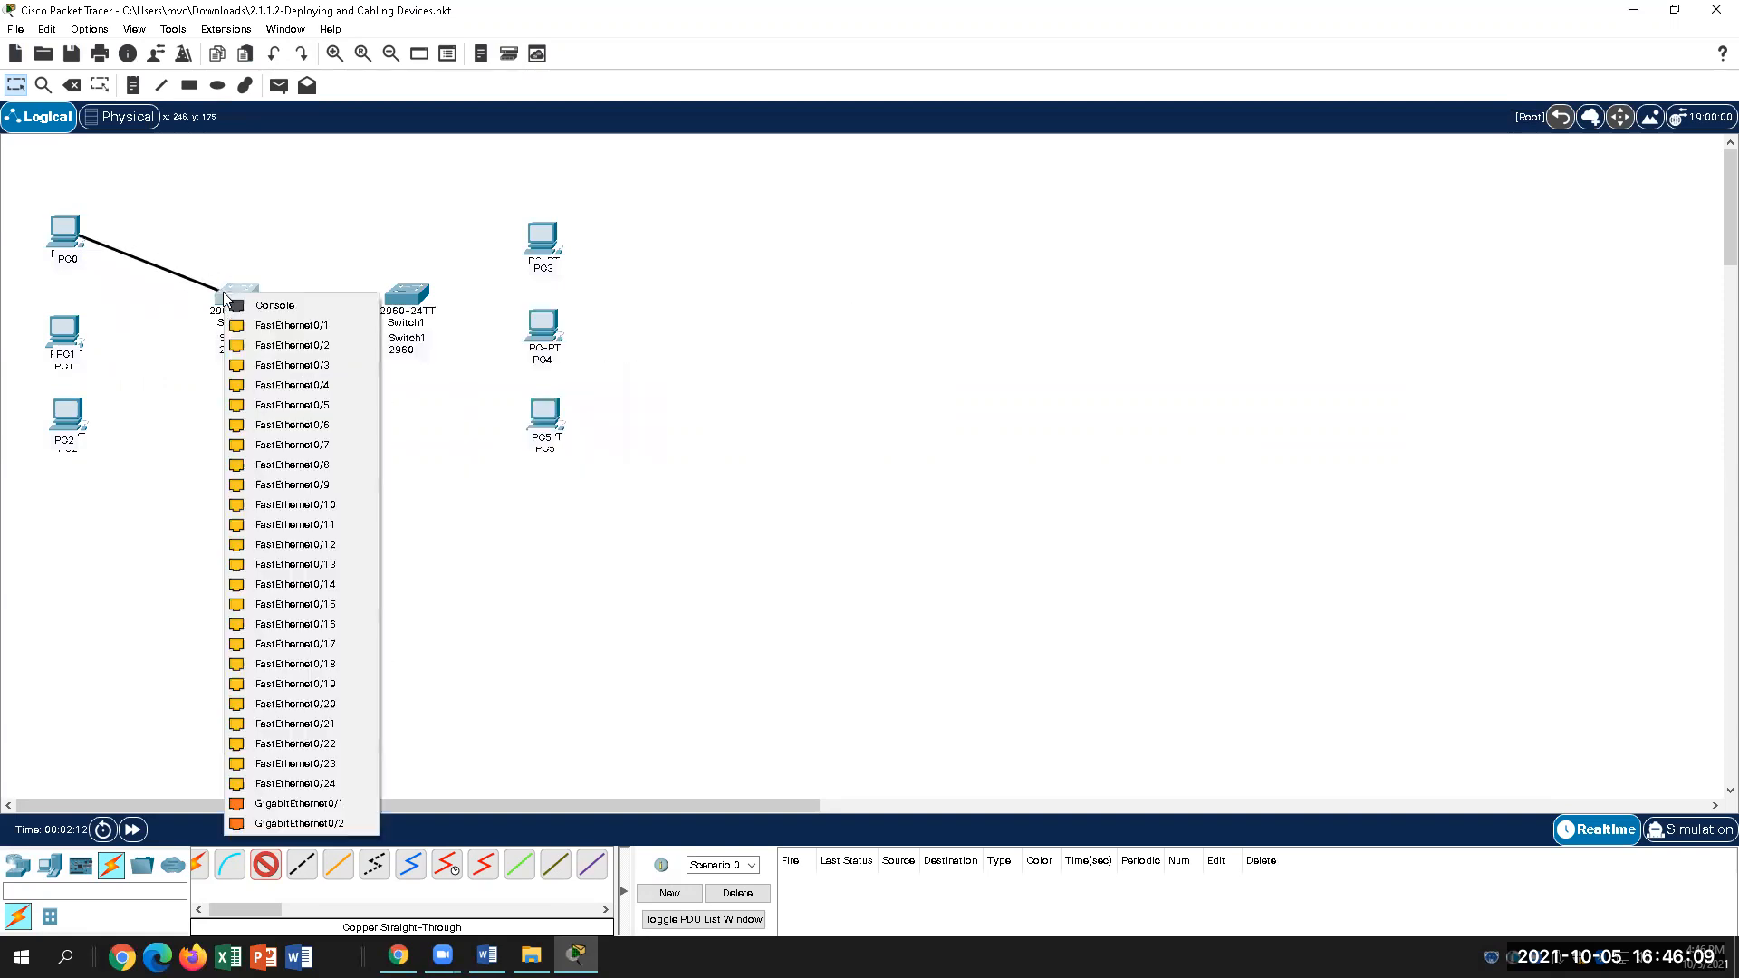
pyautogui.click(262, 328)
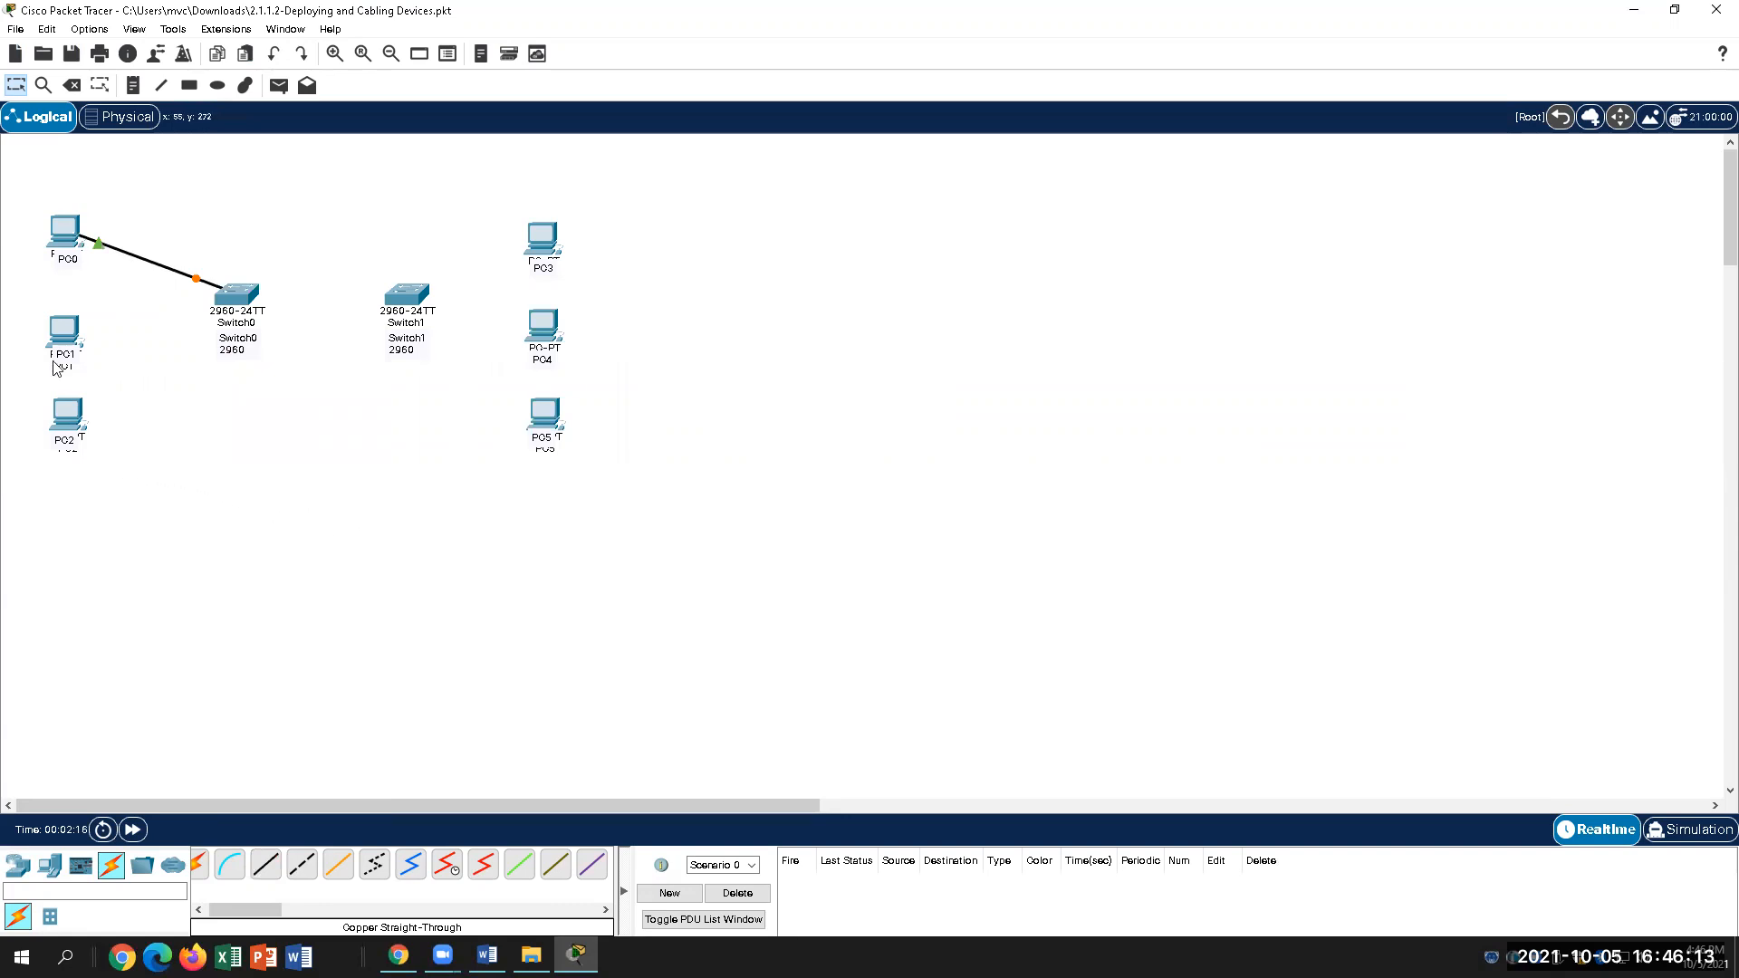
# Step: Cable PC1 FastEthernet0 to Switch0 FastEthernet0/2 with a straight-through cable
pyautogui.click(66, 331)
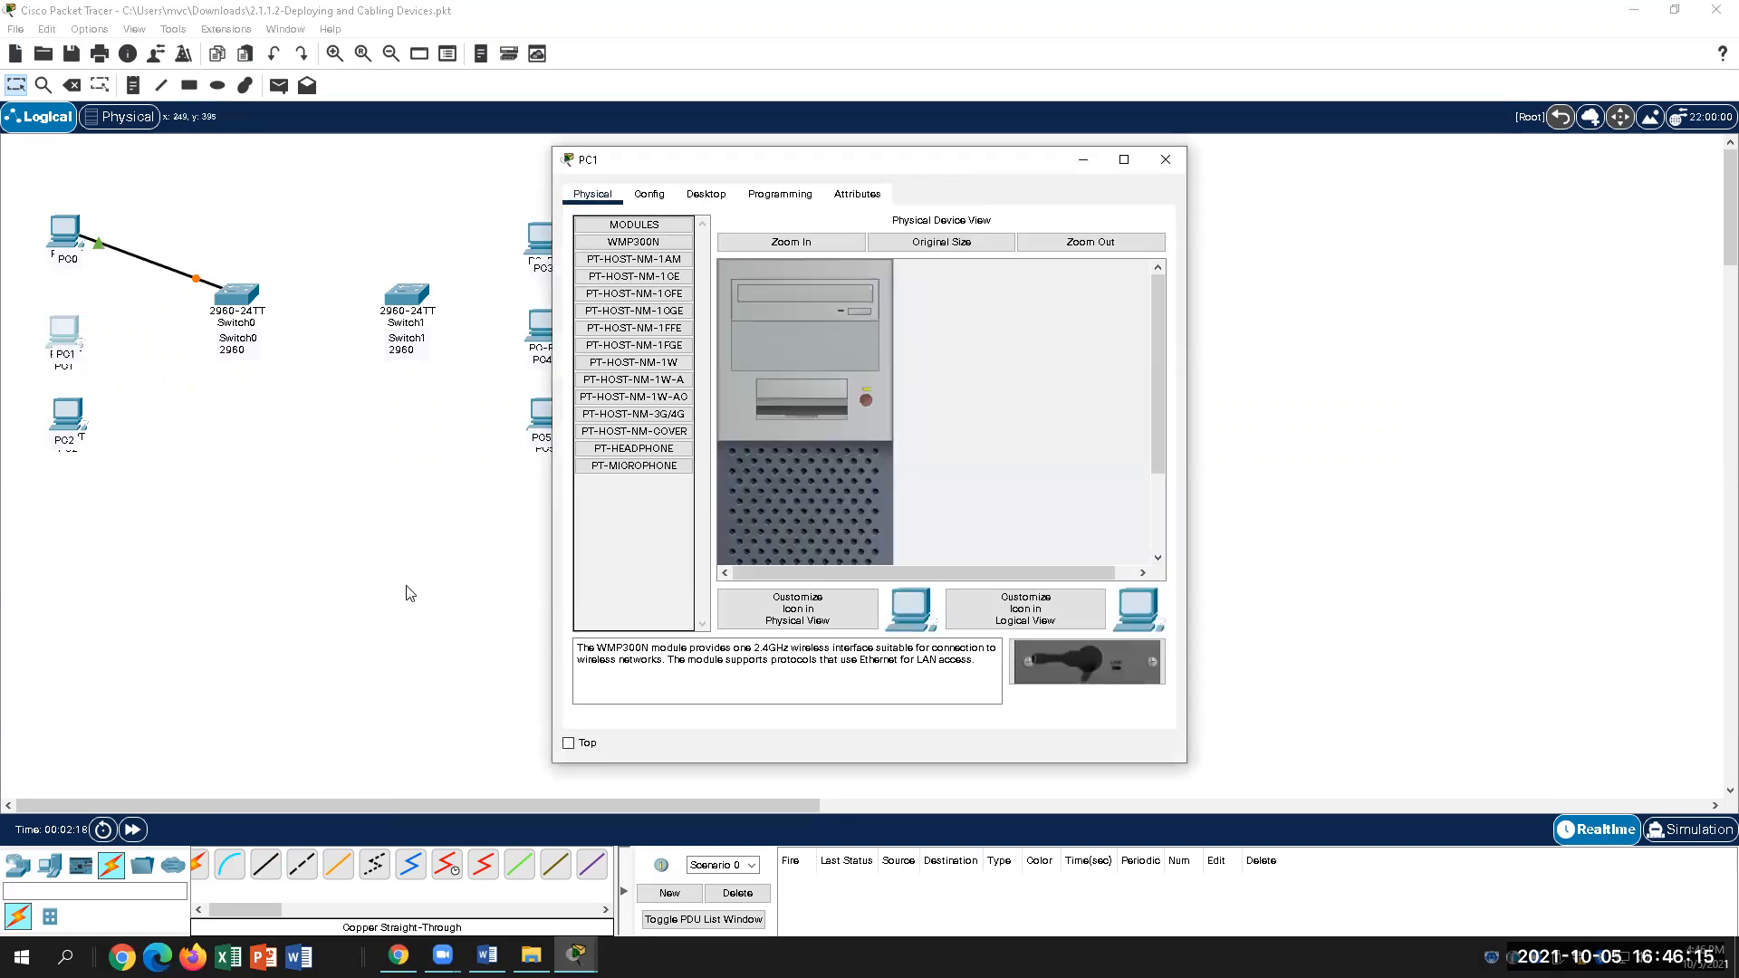
pyautogui.click(1168, 159)
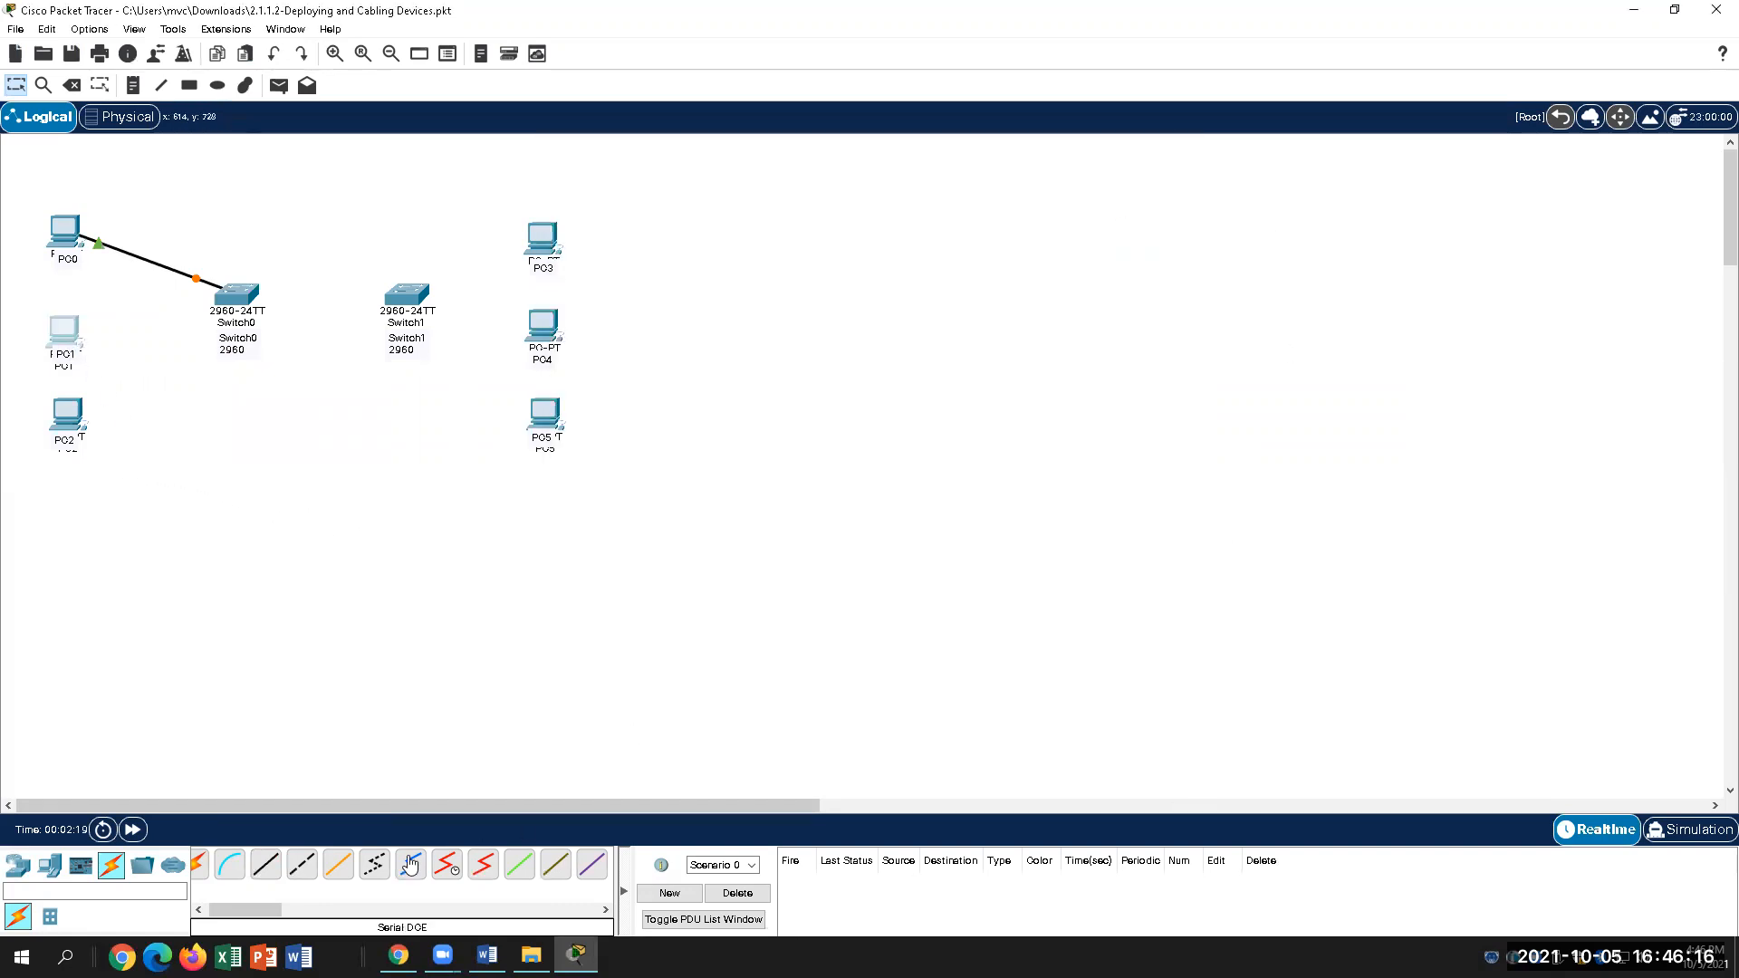
pyautogui.click(265, 867)
pyautogui.click(69, 334)
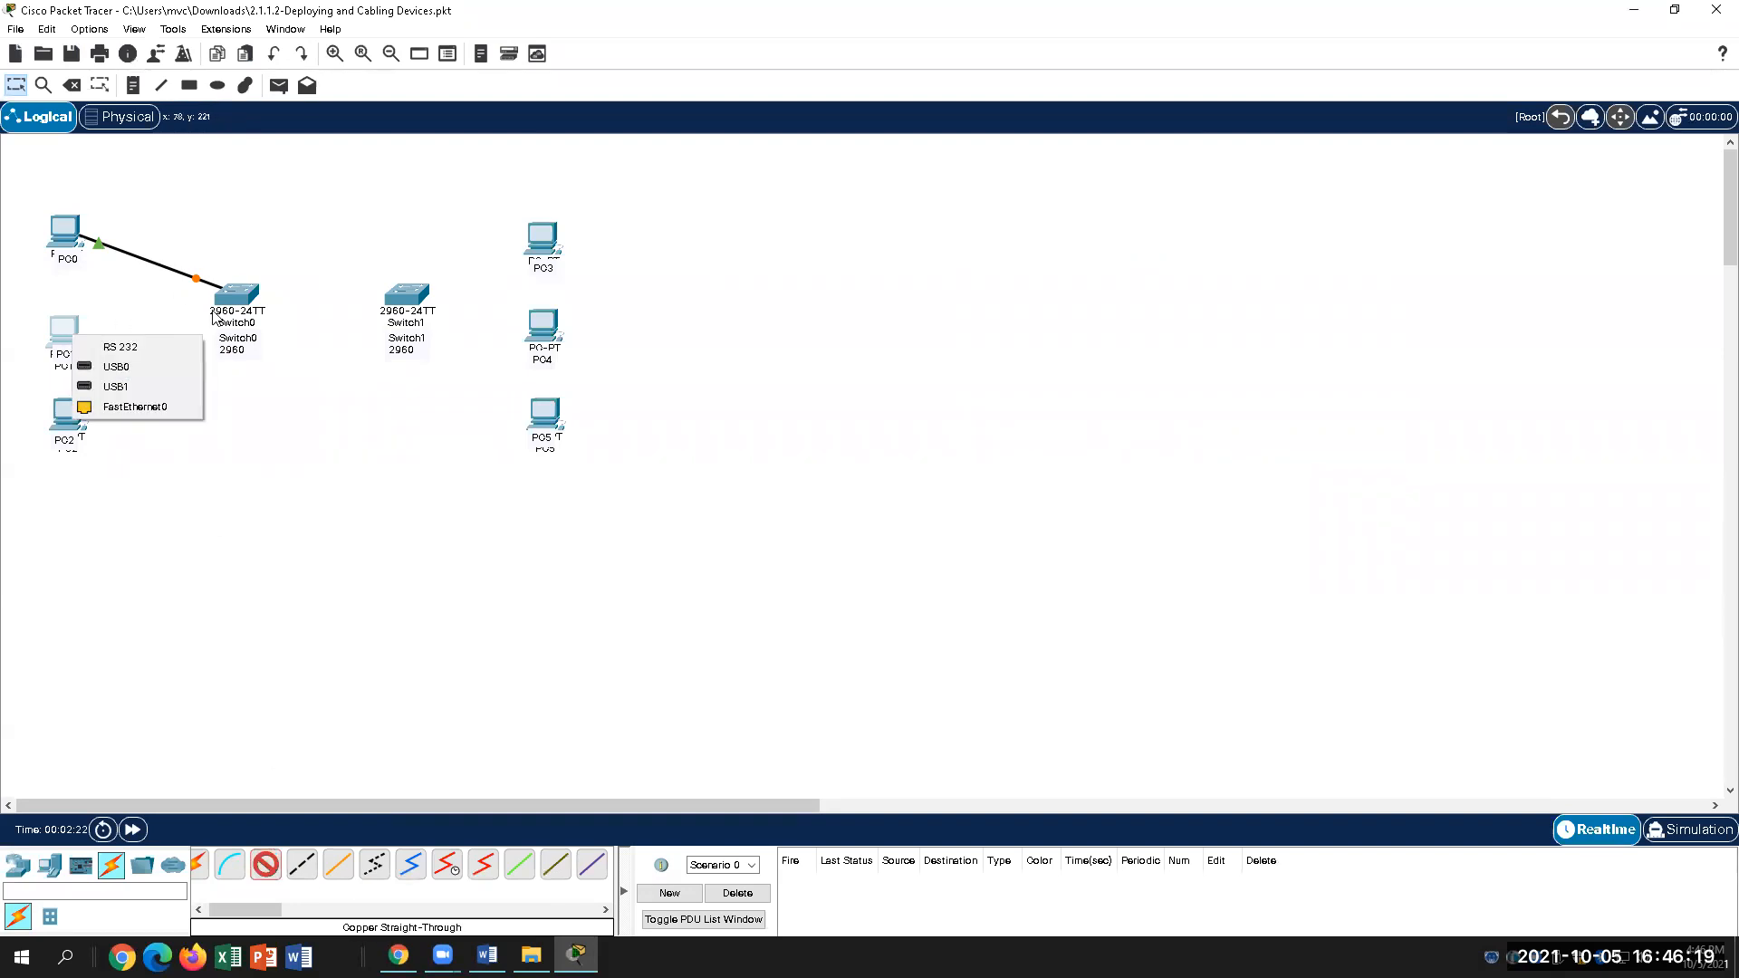
pyautogui.click(131, 406)
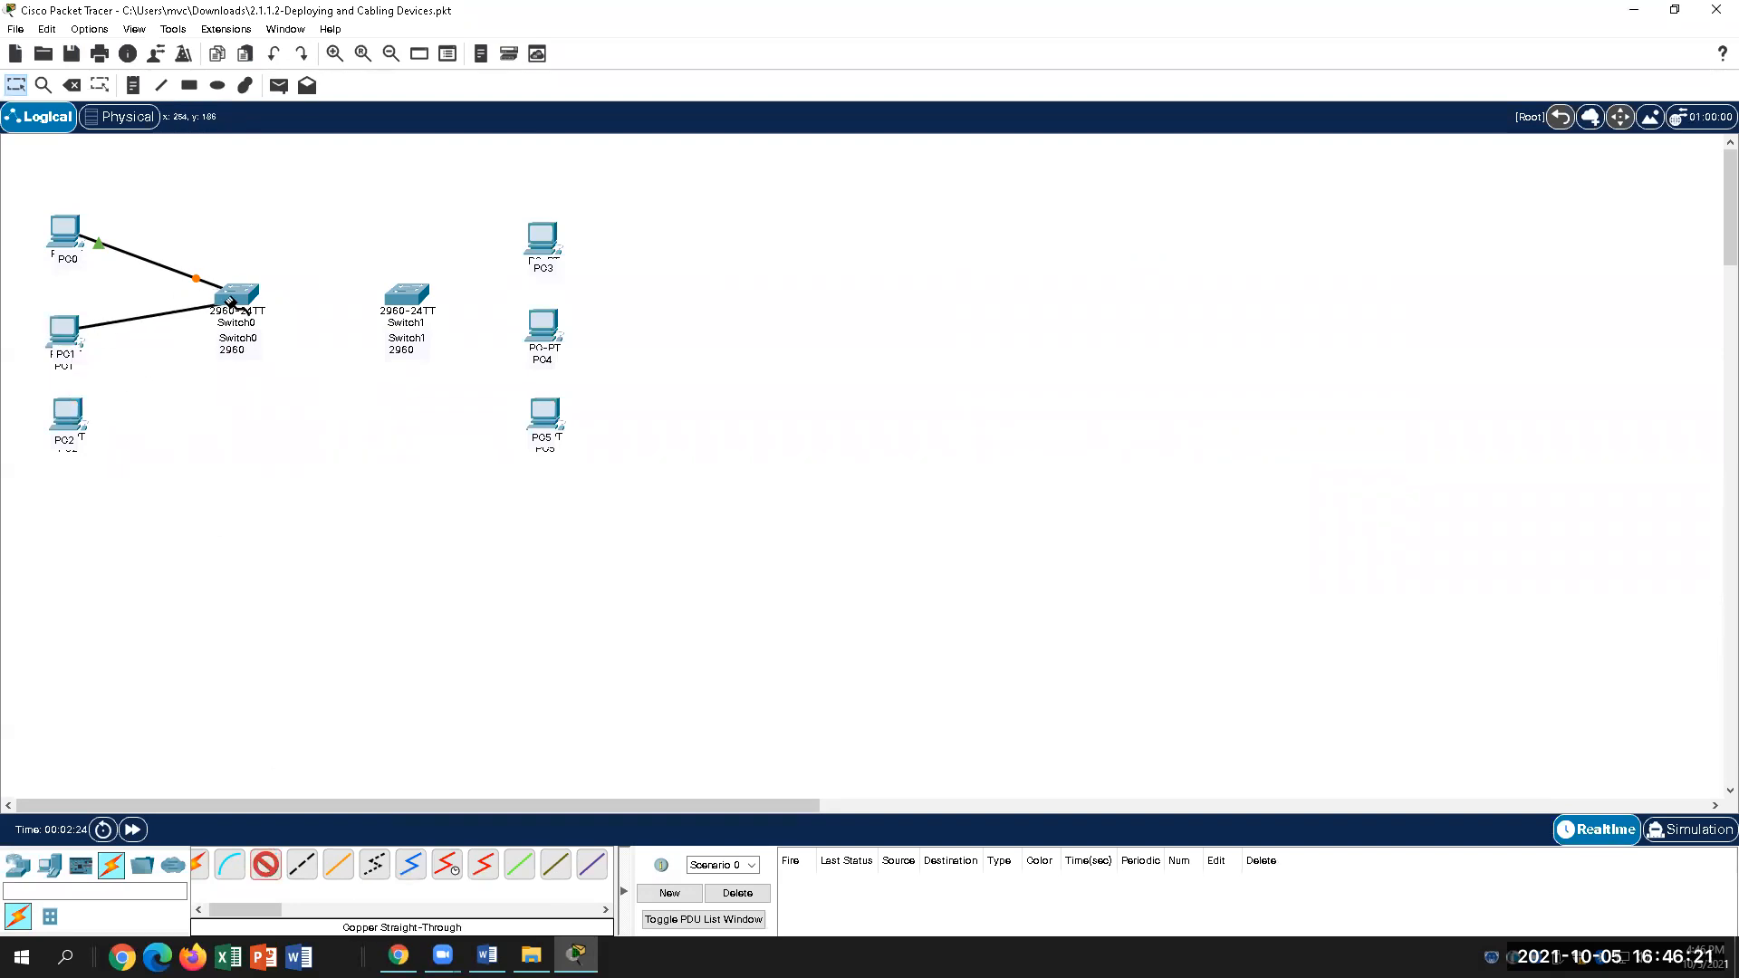
pyautogui.click(233, 301)
pyautogui.click(288, 338)
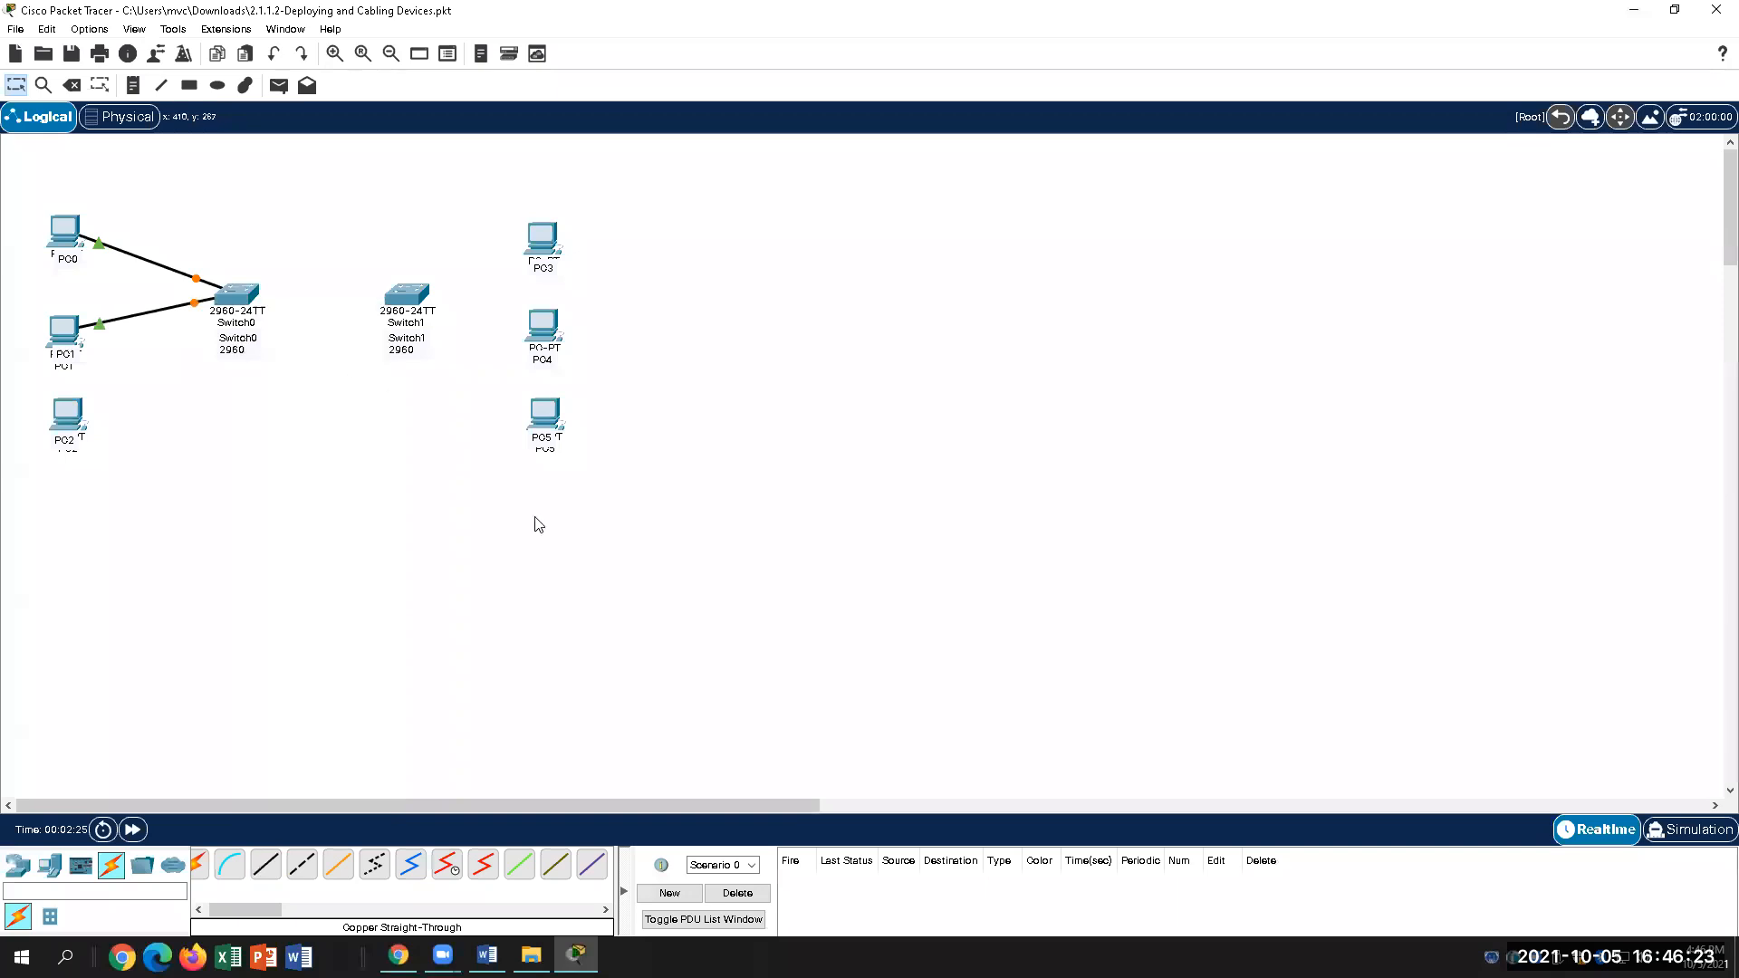
# Step: Cable PC2 FastEthernet0 to Switch0 FastEthernet0/3 with a straight-through cable
pyautogui.click(69, 417)
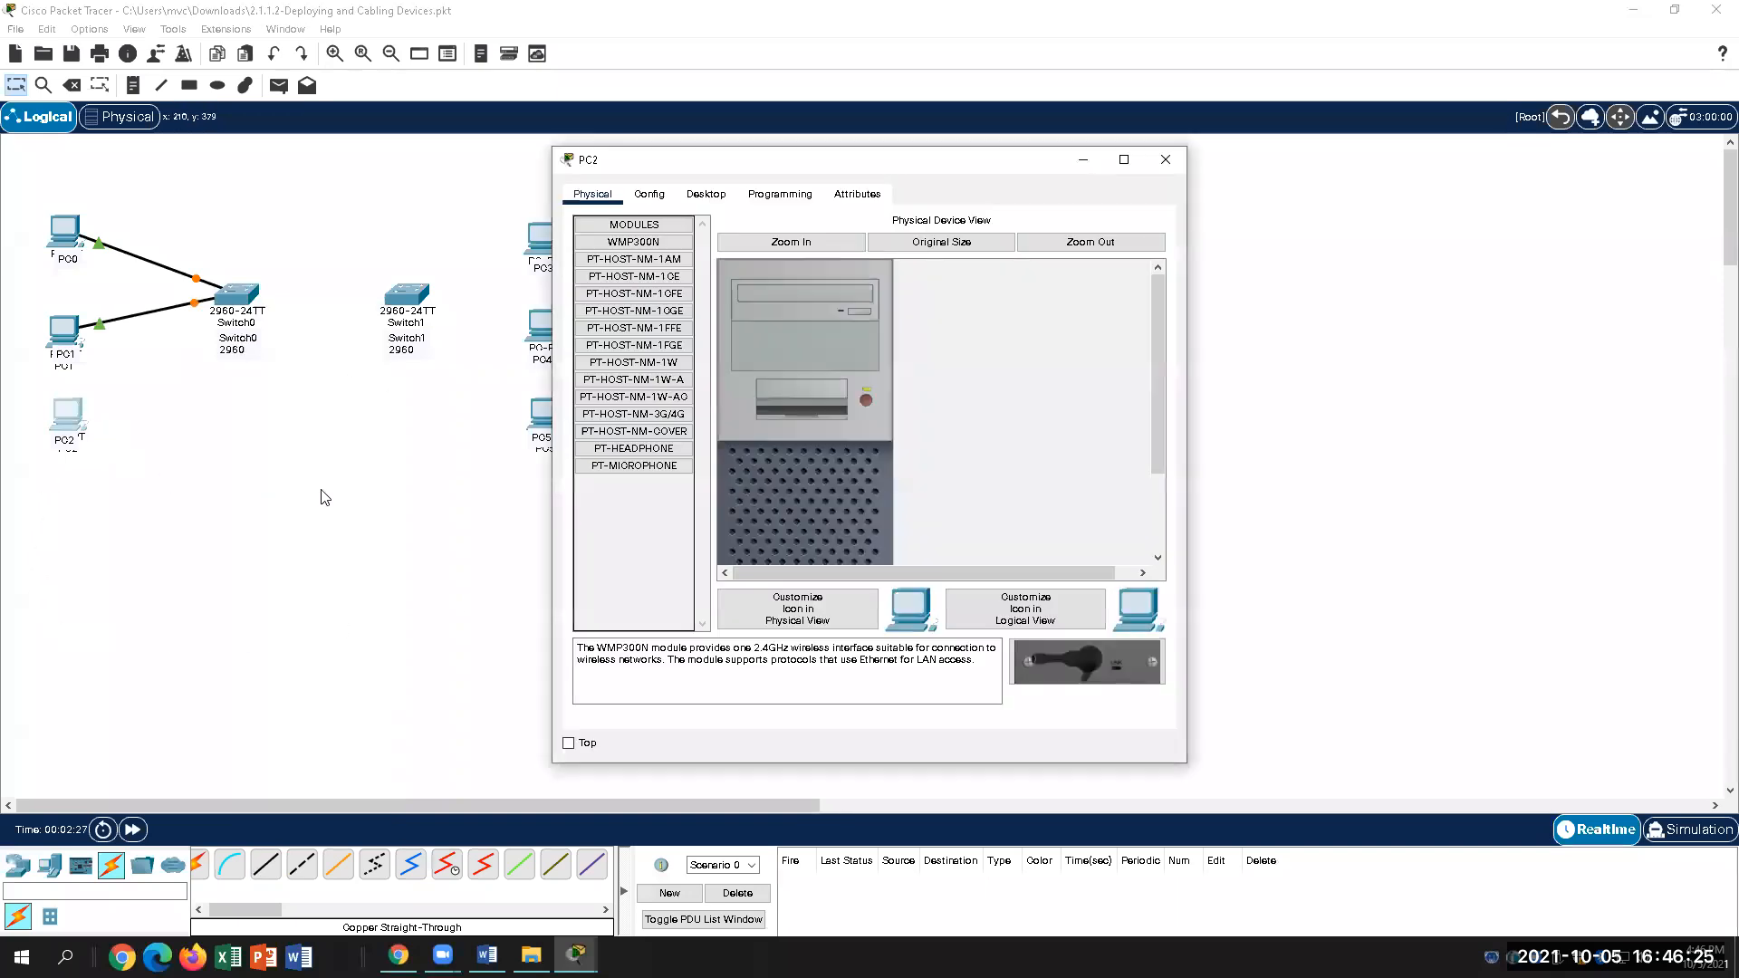
pyautogui.click(1166, 160)
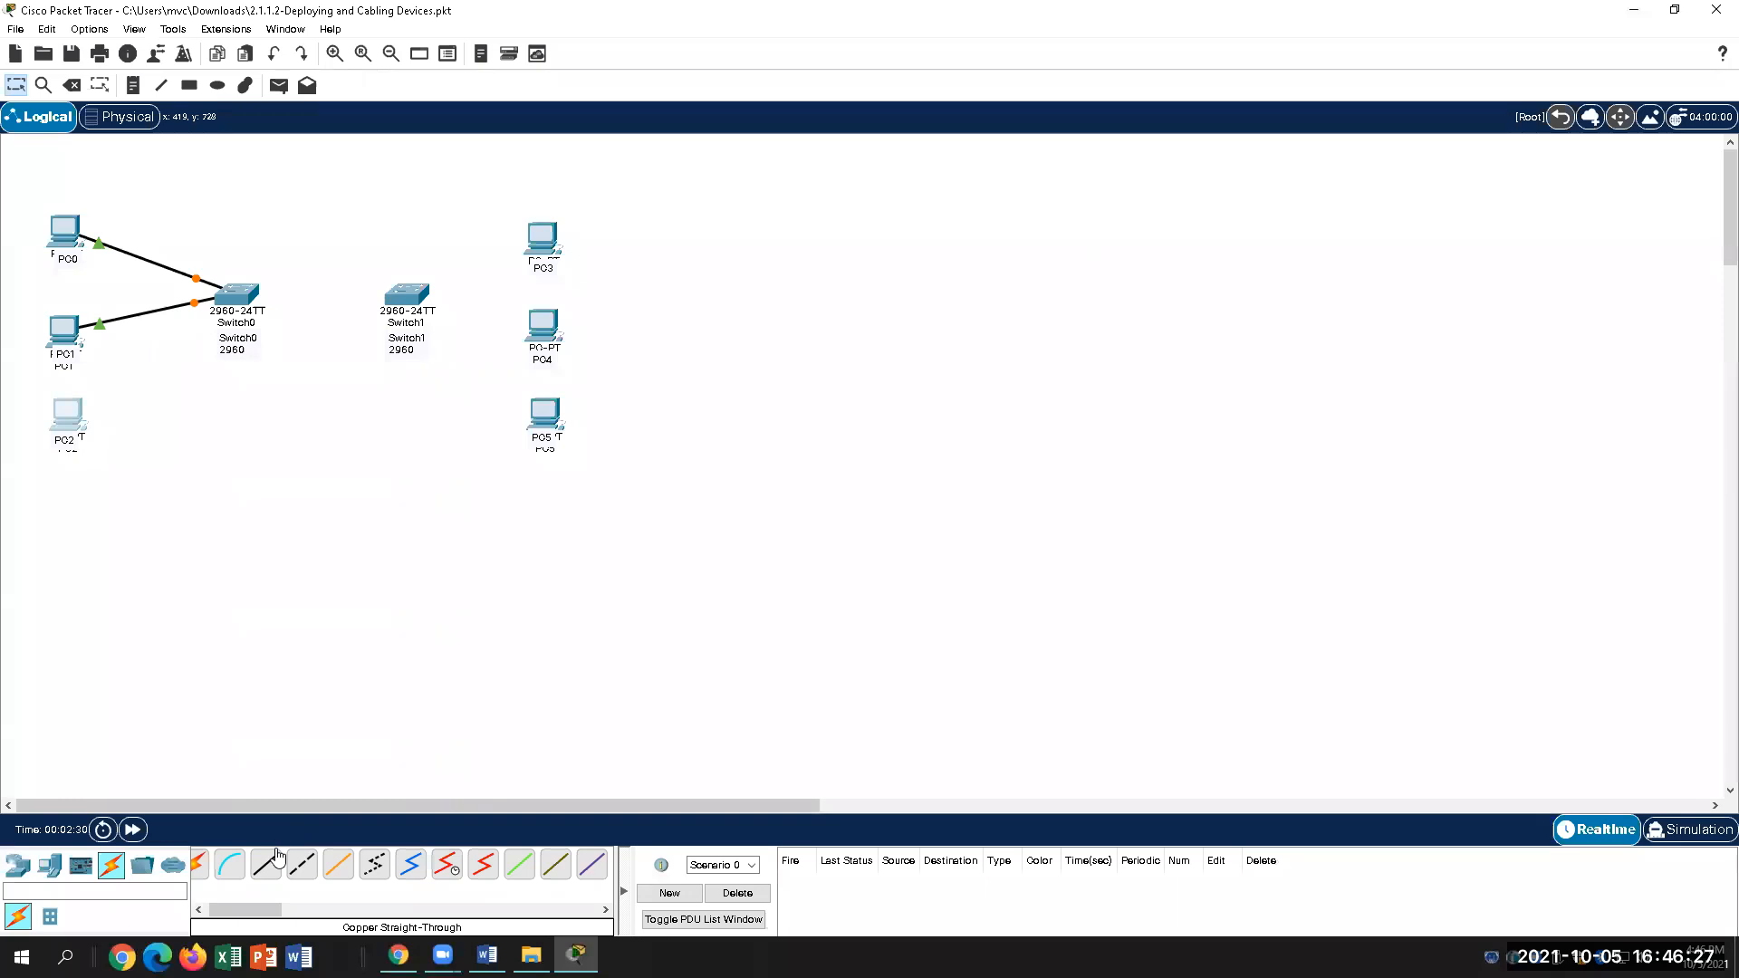
pyautogui.click(72, 416)
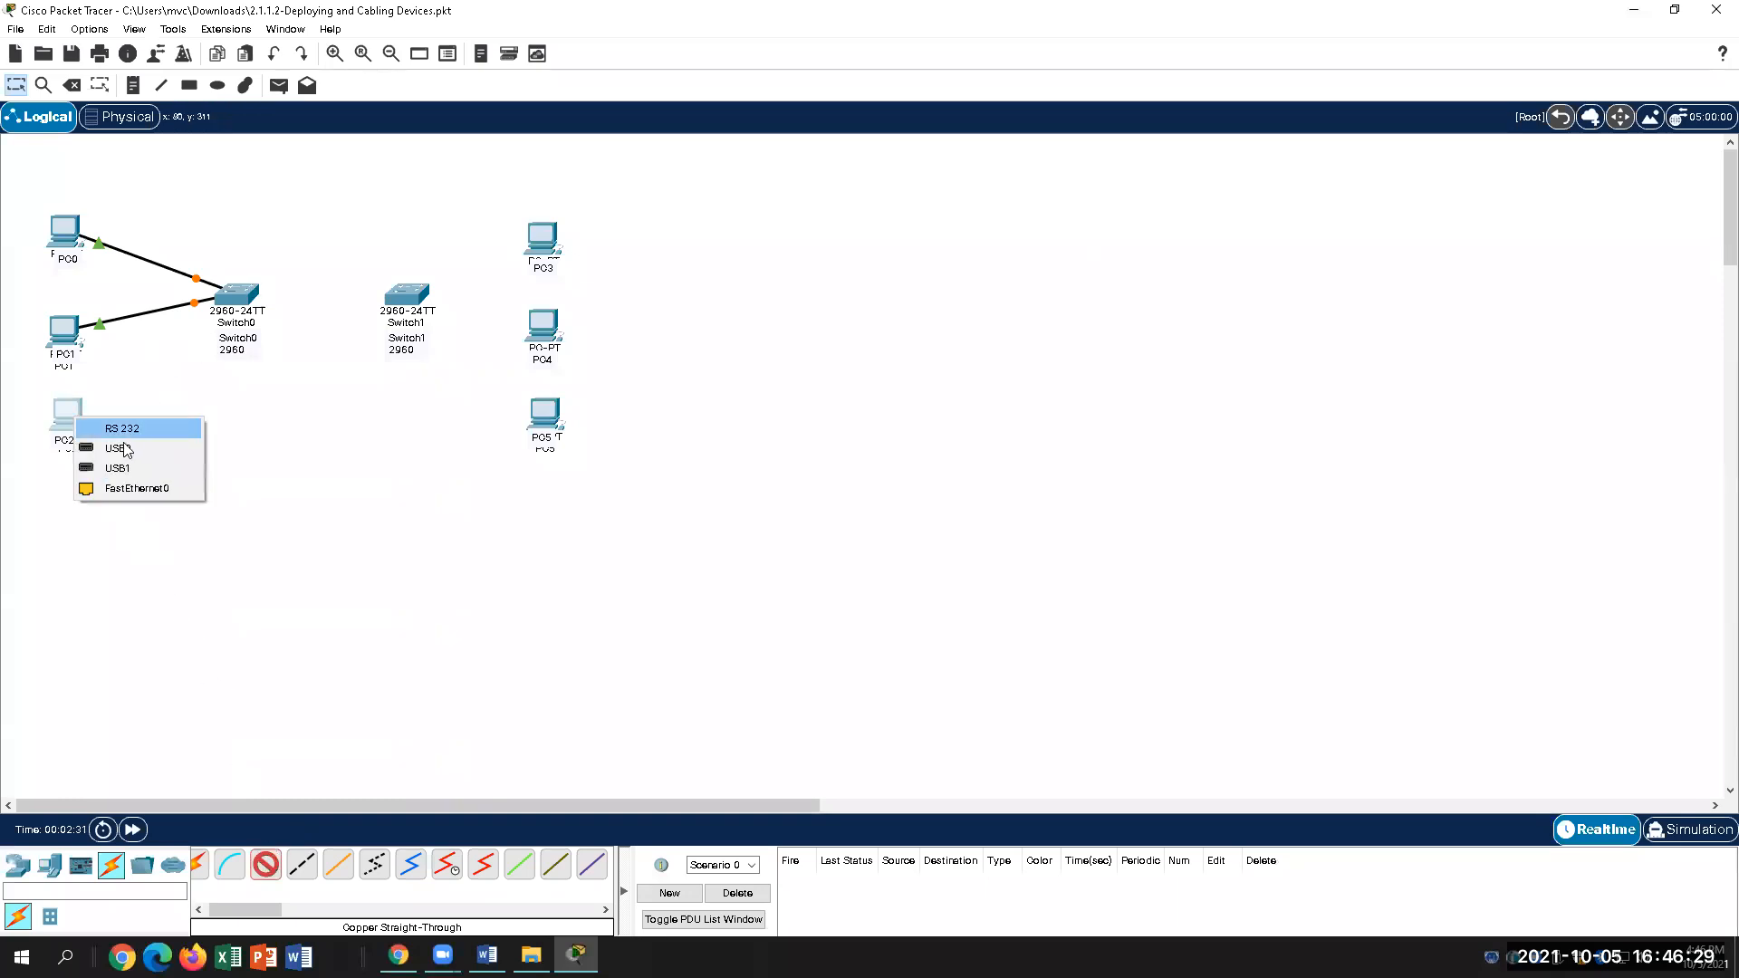
pyautogui.click(136, 489)
pyautogui.click(234, 300)
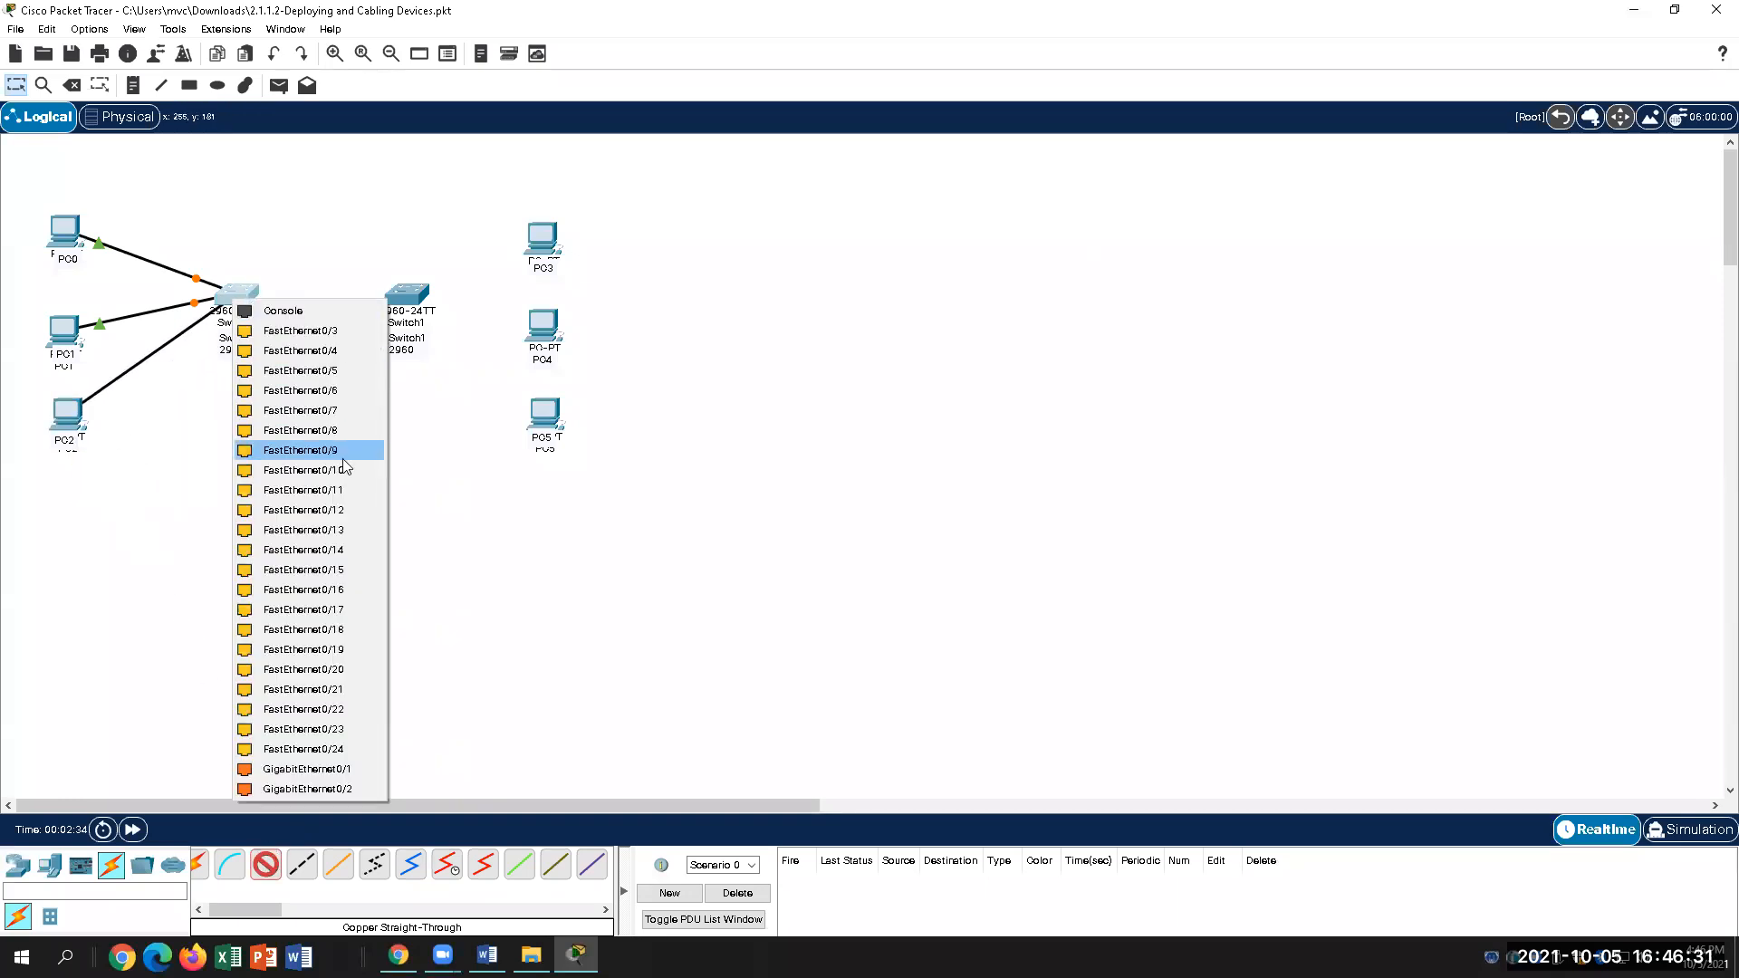
pyautogui.click(330, 333)
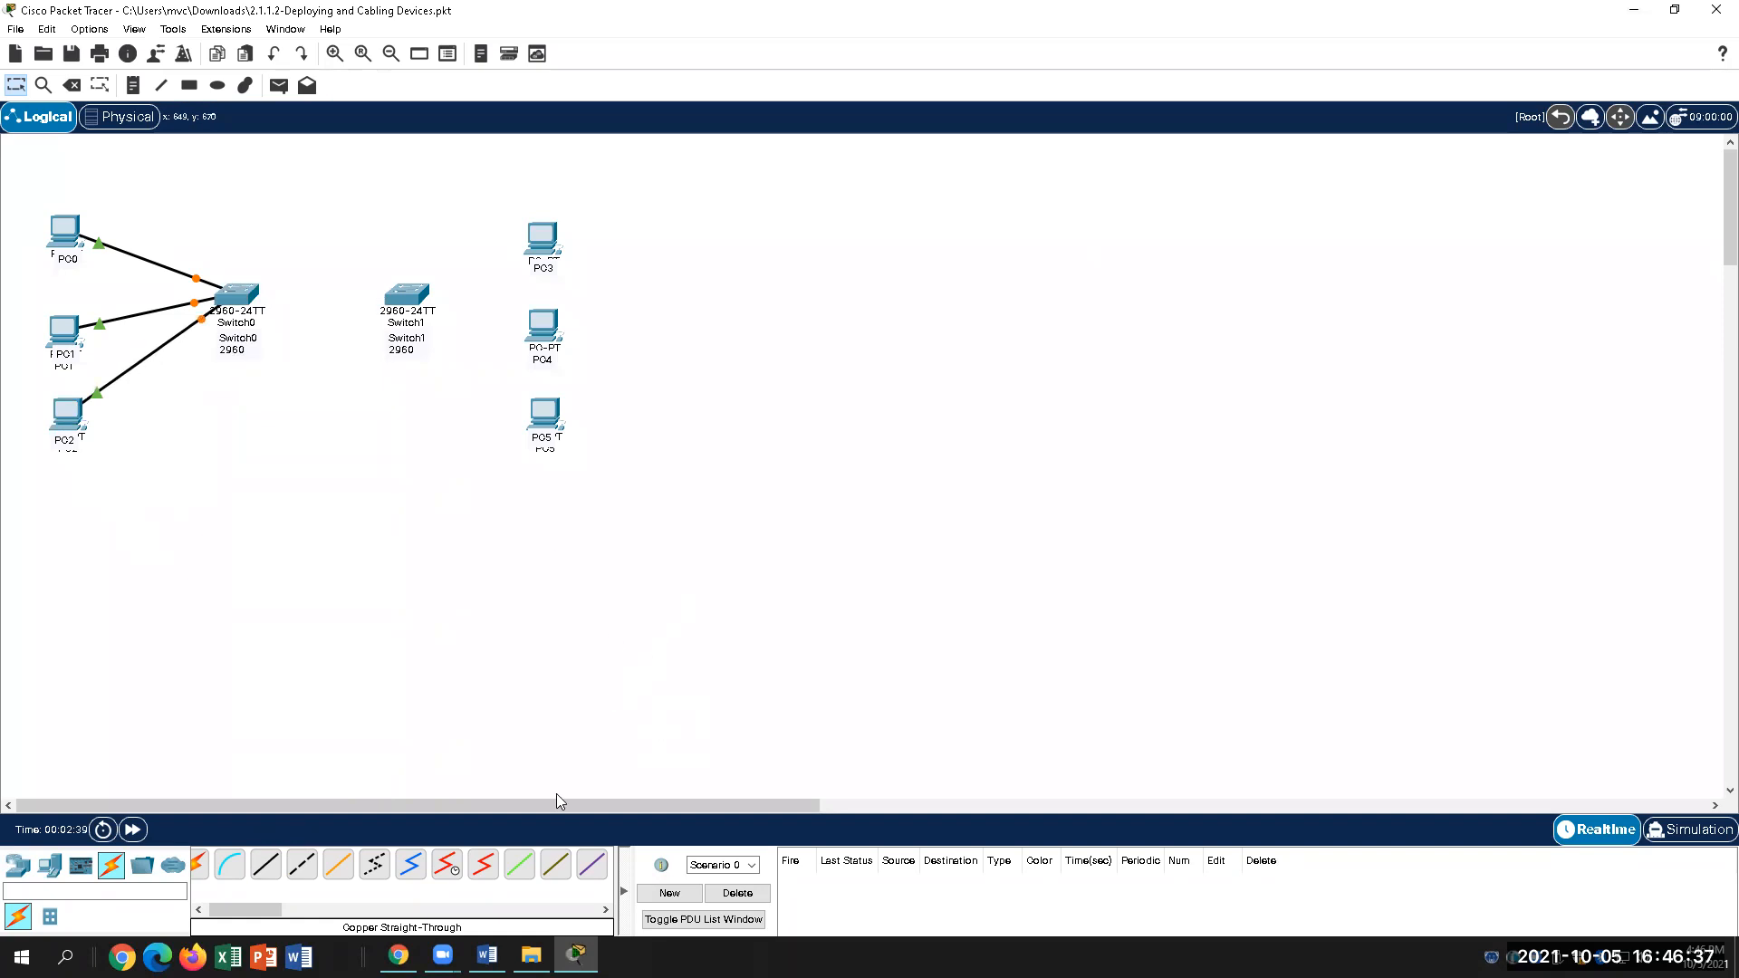
pyautogui.click(488, 955)
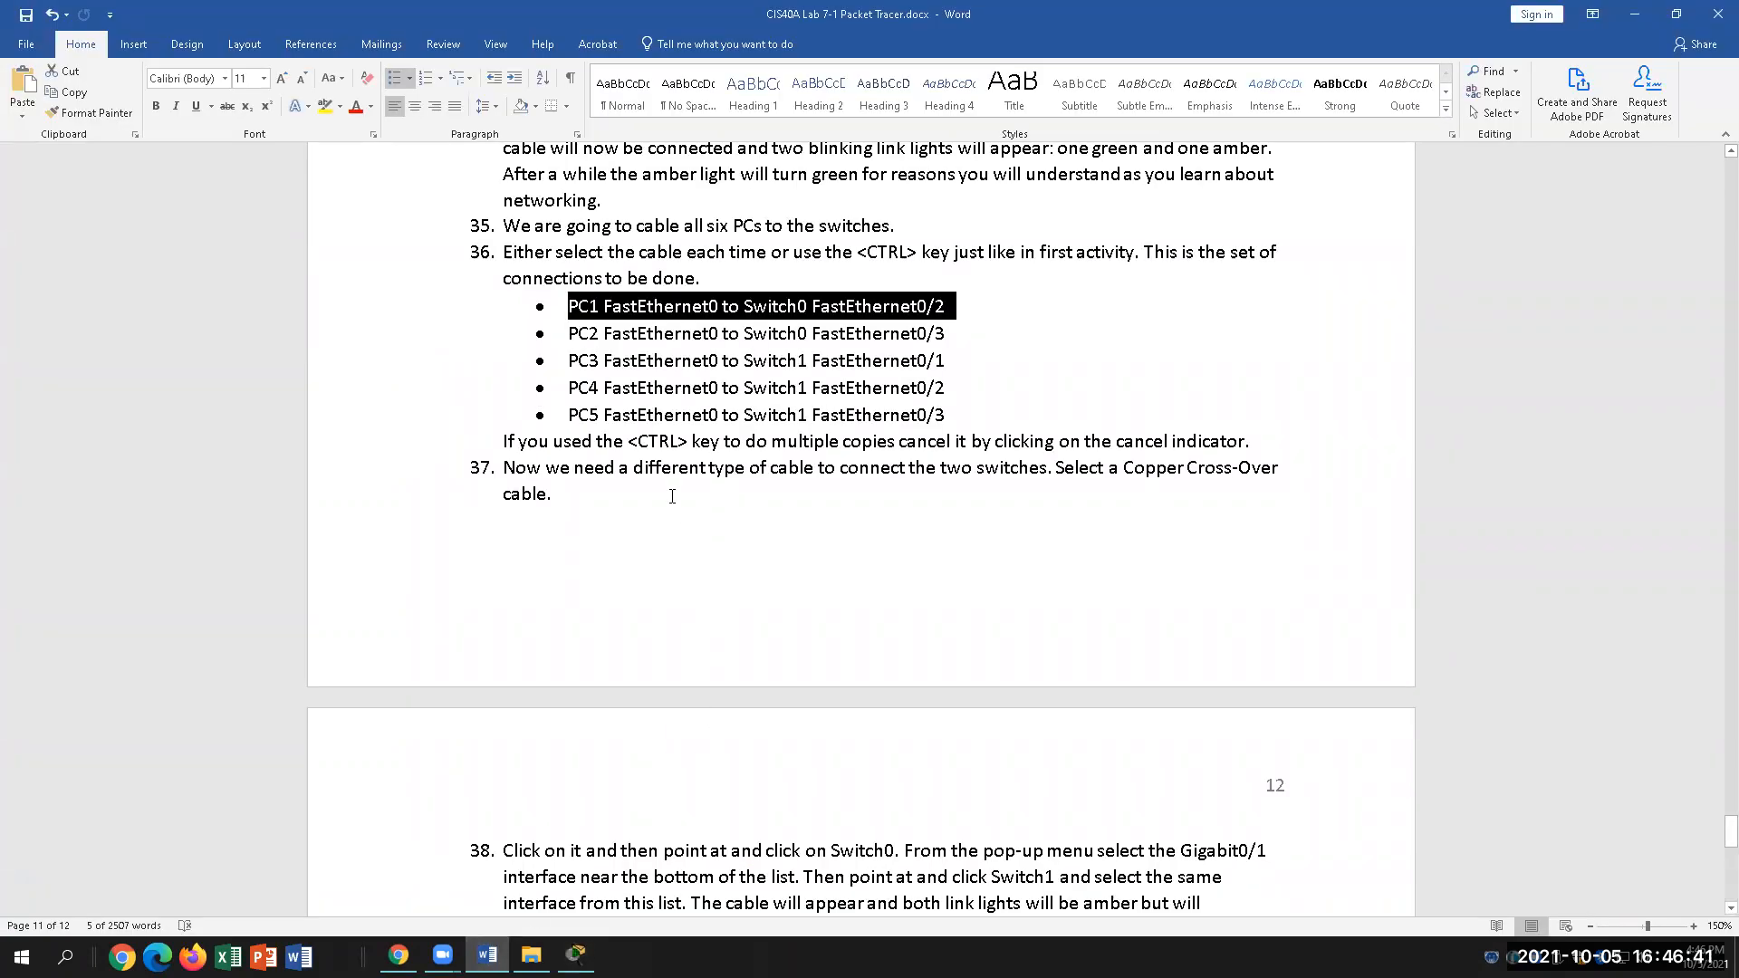
# Step: Highlight steps 37–38 on linking both switches' Gigabit0/1 ports with a Copper Cross-Over cable
pyautogui.moveTo(517, 444); pyautogui.dragTo(1056, 877)
pyautogui.scroll(-3, 729, 715)
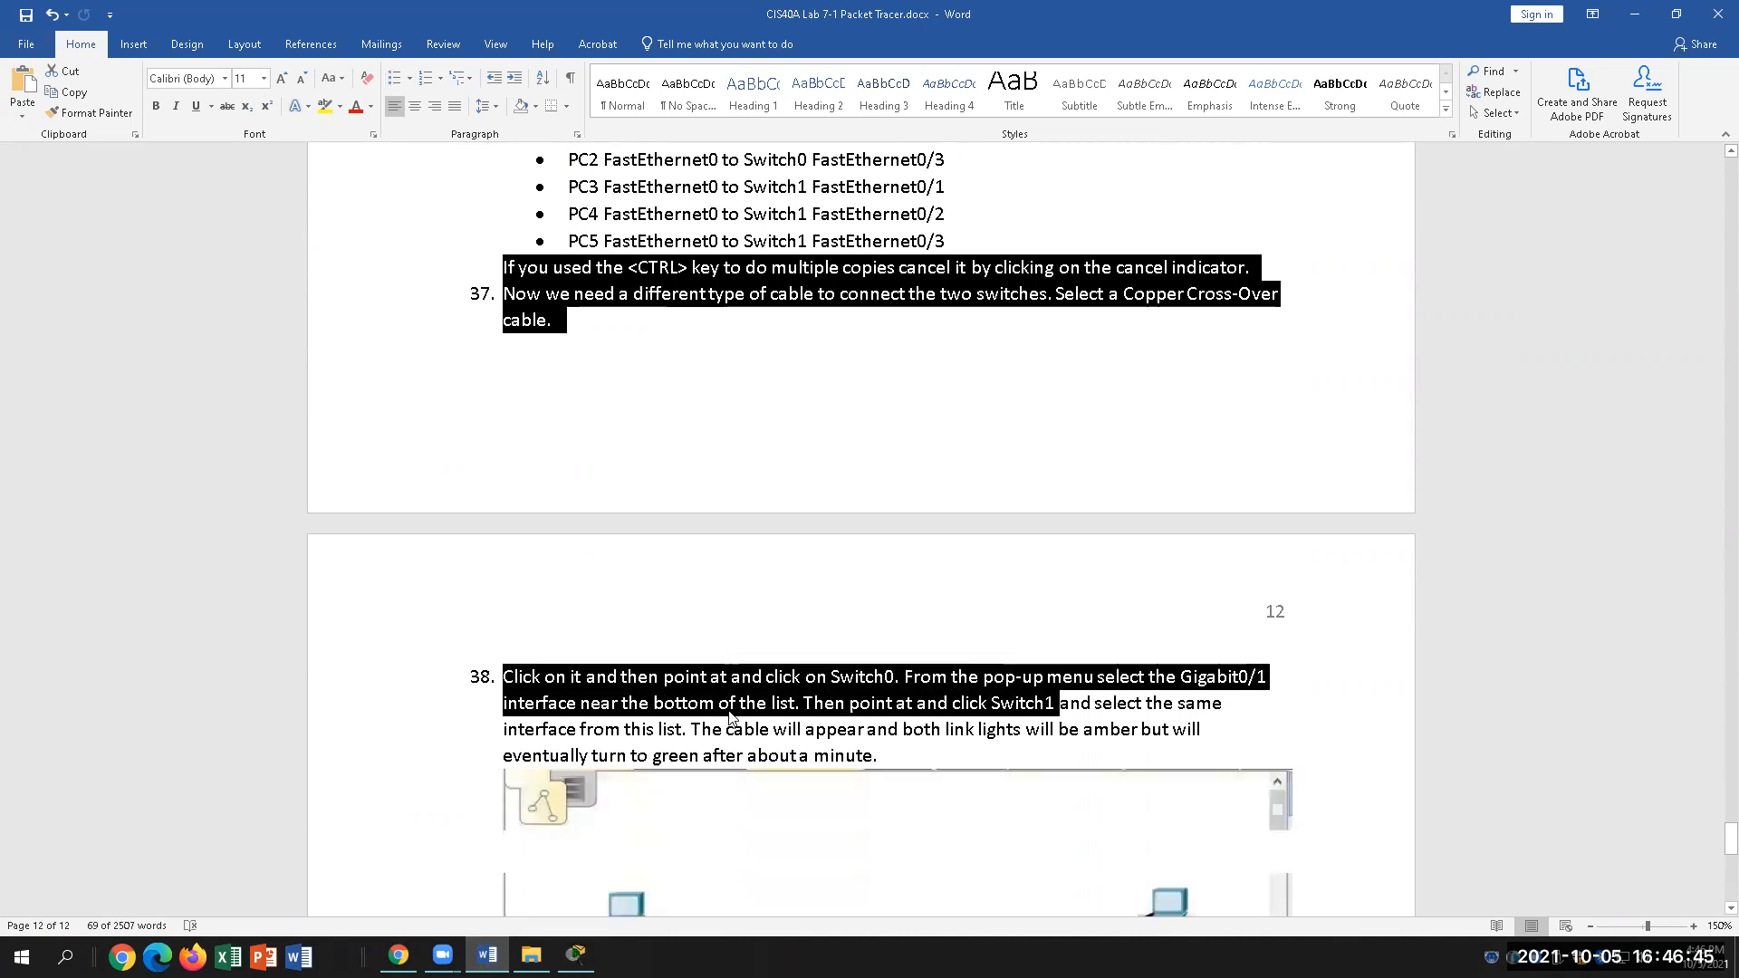
pyautogui.scroll(-1, 729, 716)
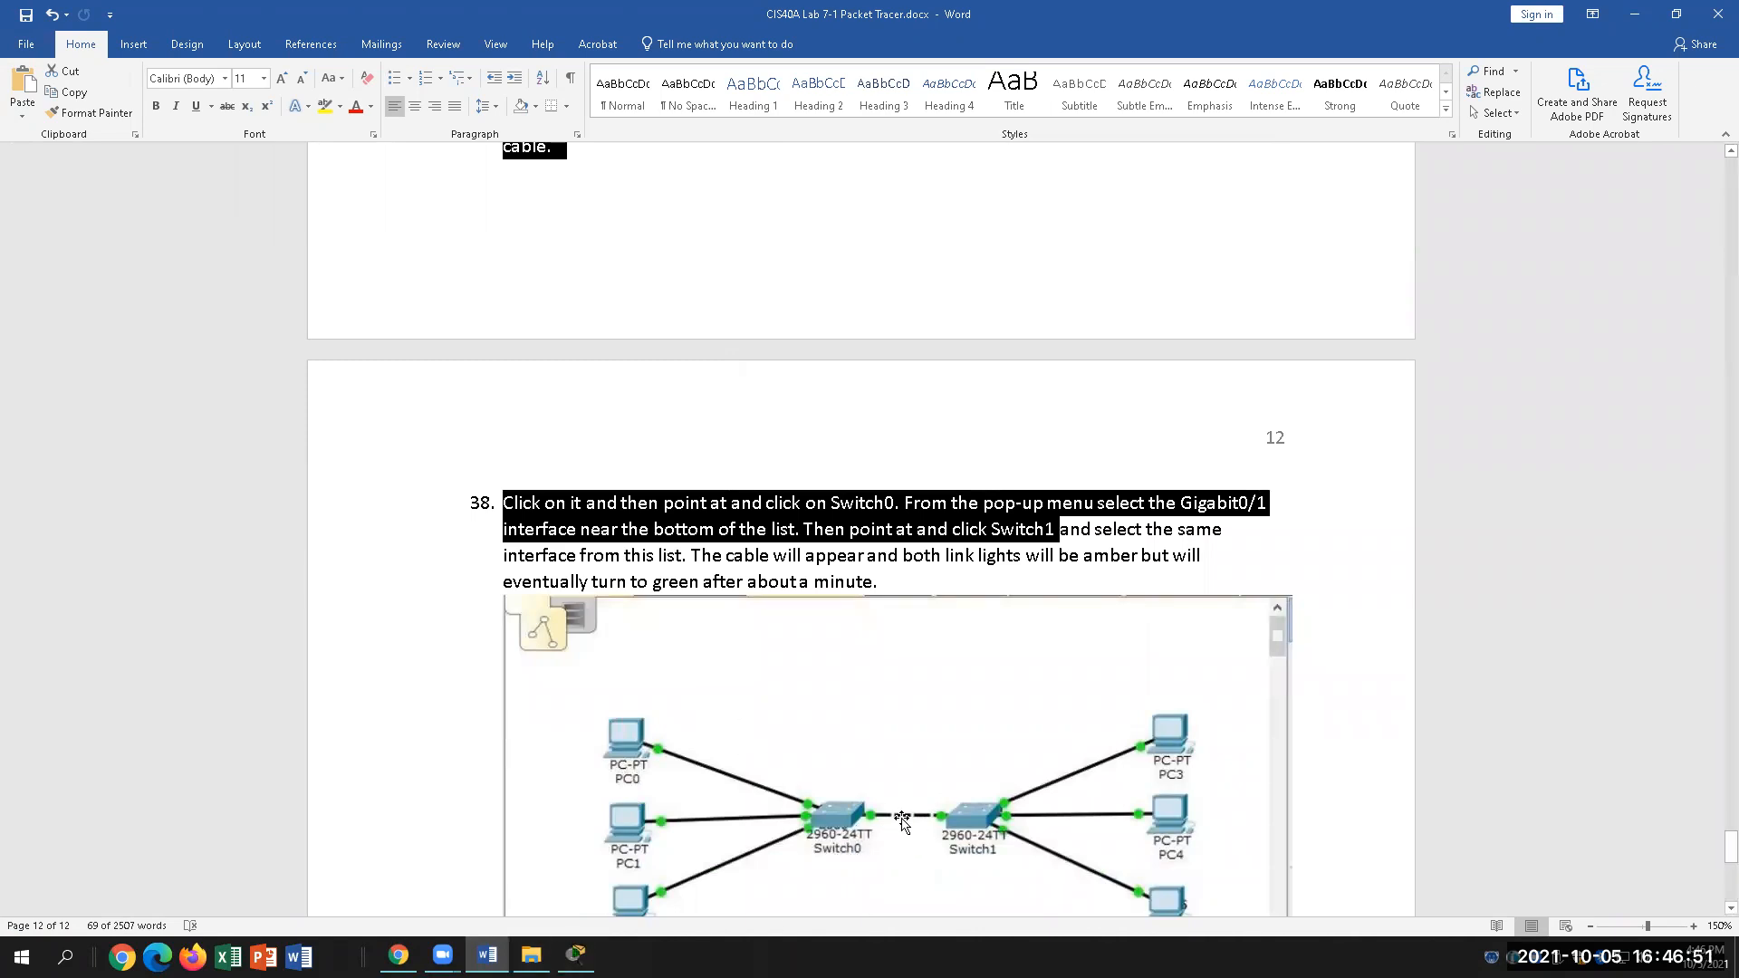
pyautogui.click(576, 955)
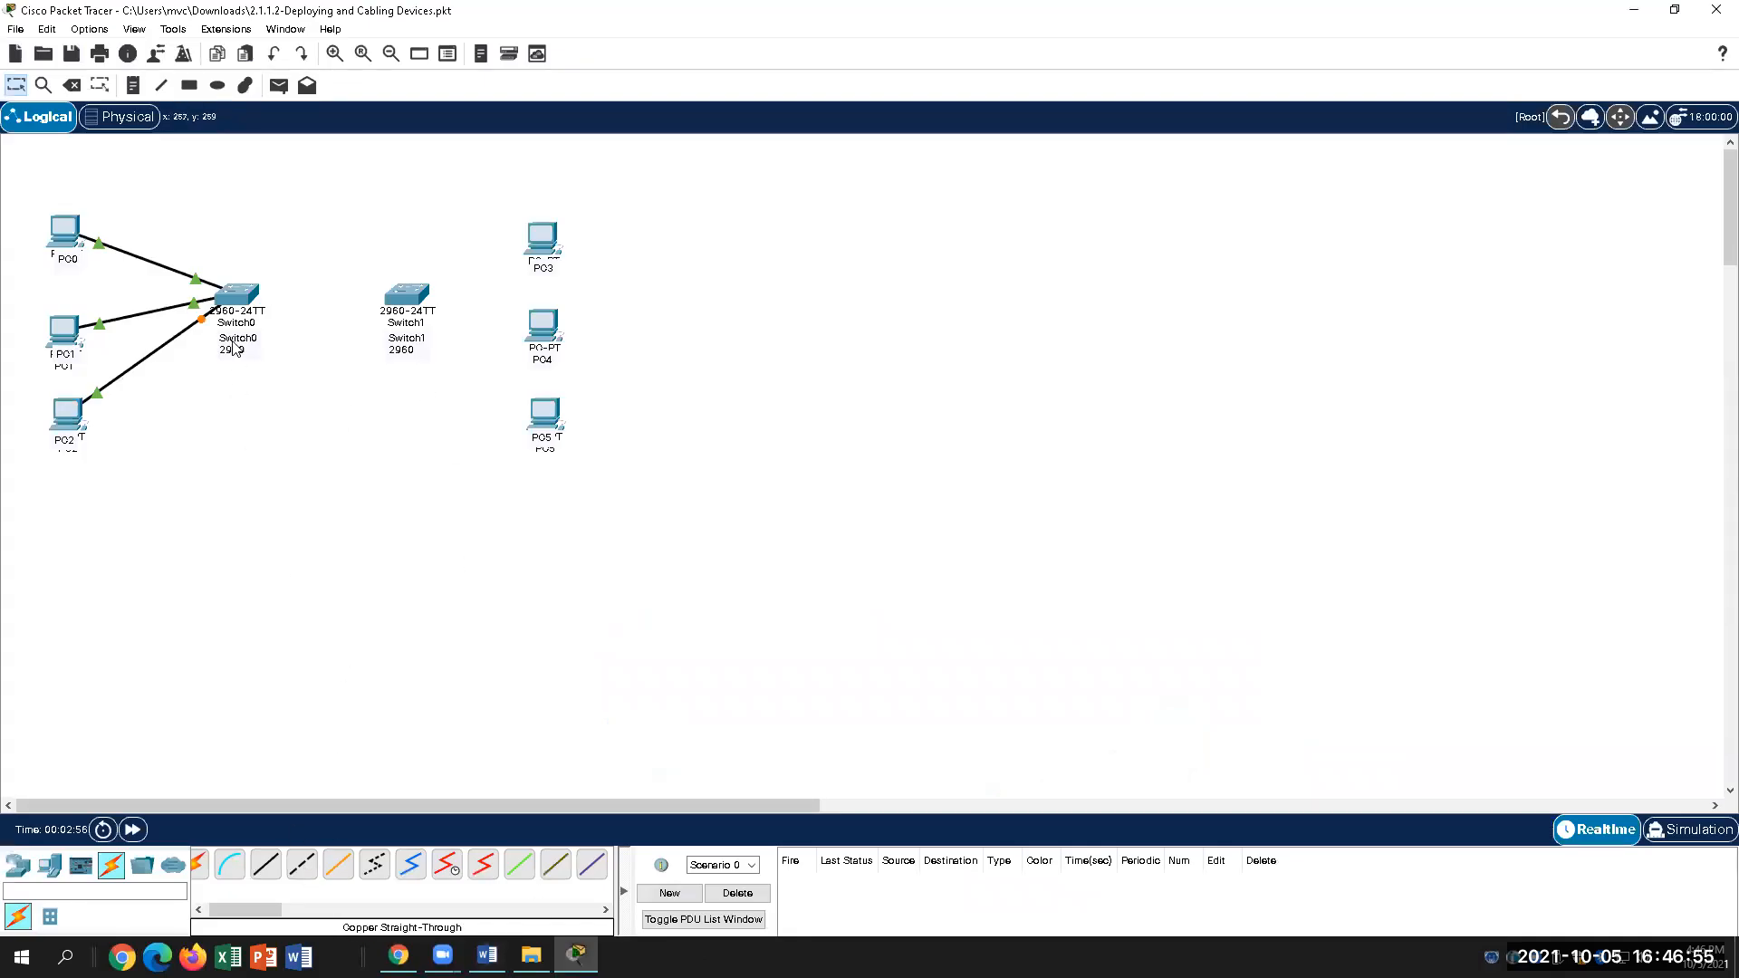
# Step: Link Switch0 FastEthernet0/4 to Switch1 FastEthernet0/1 using a copper cross-over cable
pyautogui.click(301, 864)
pyautogui.click(250, 292)
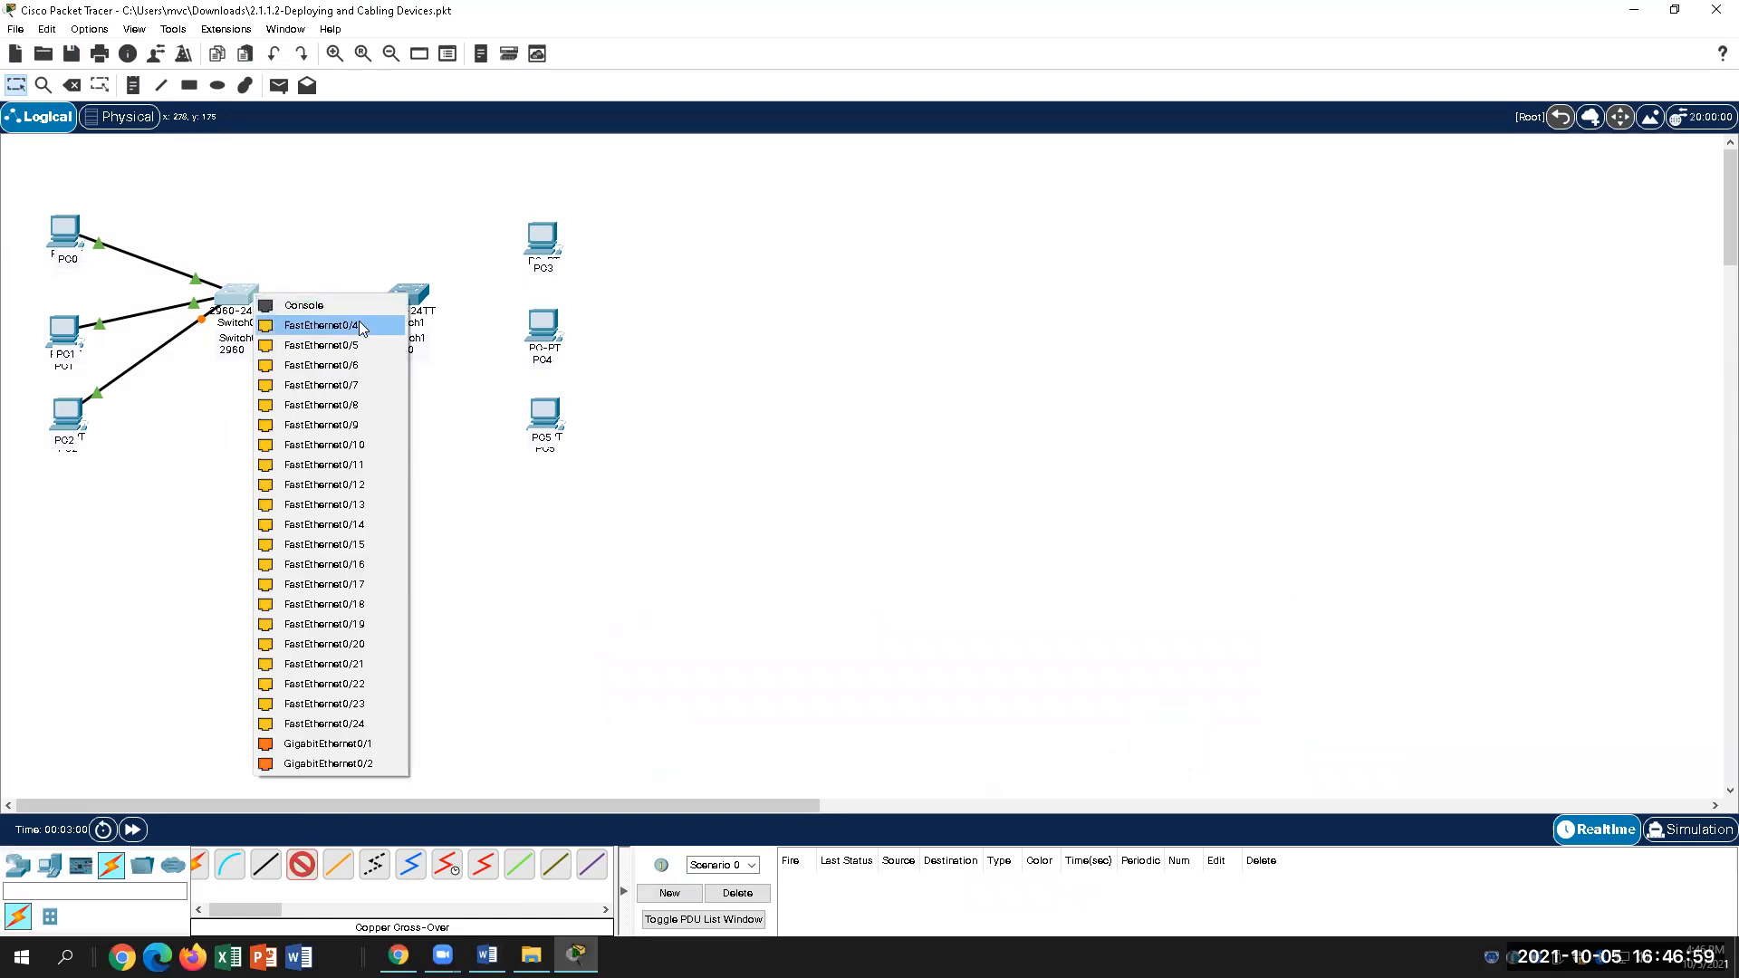
pyautogui.click(360, 326)
pyautogui.click(404, 297)
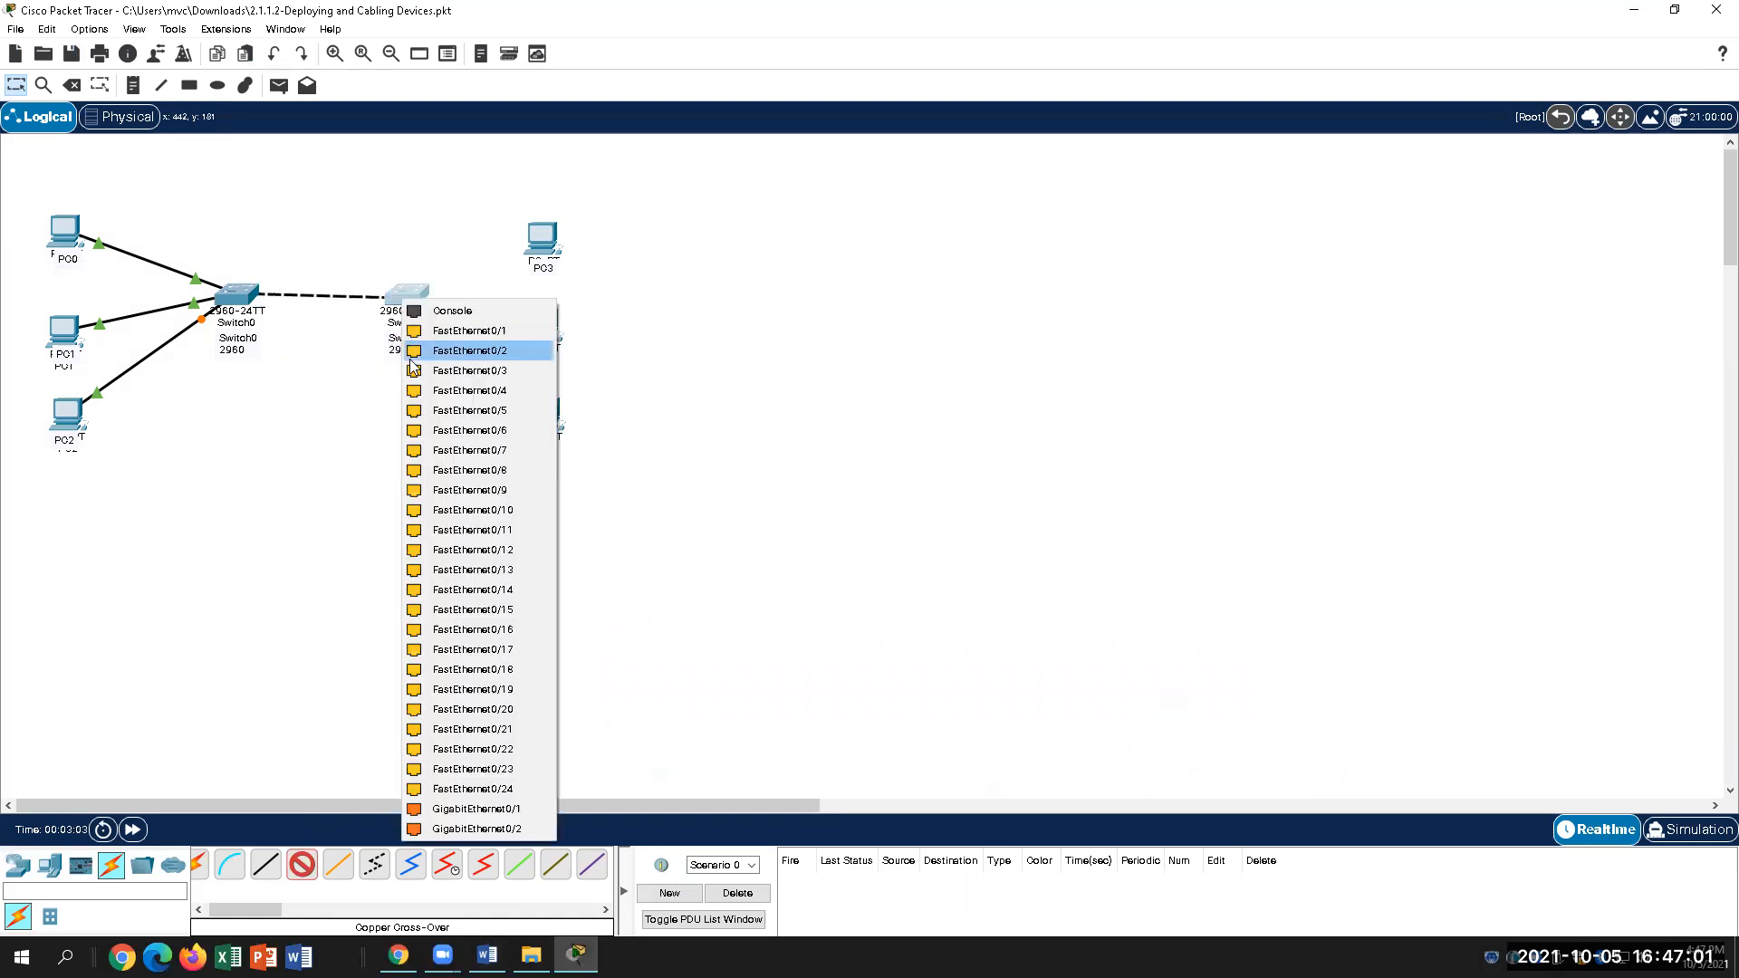
pyautogui.click(455, 337)
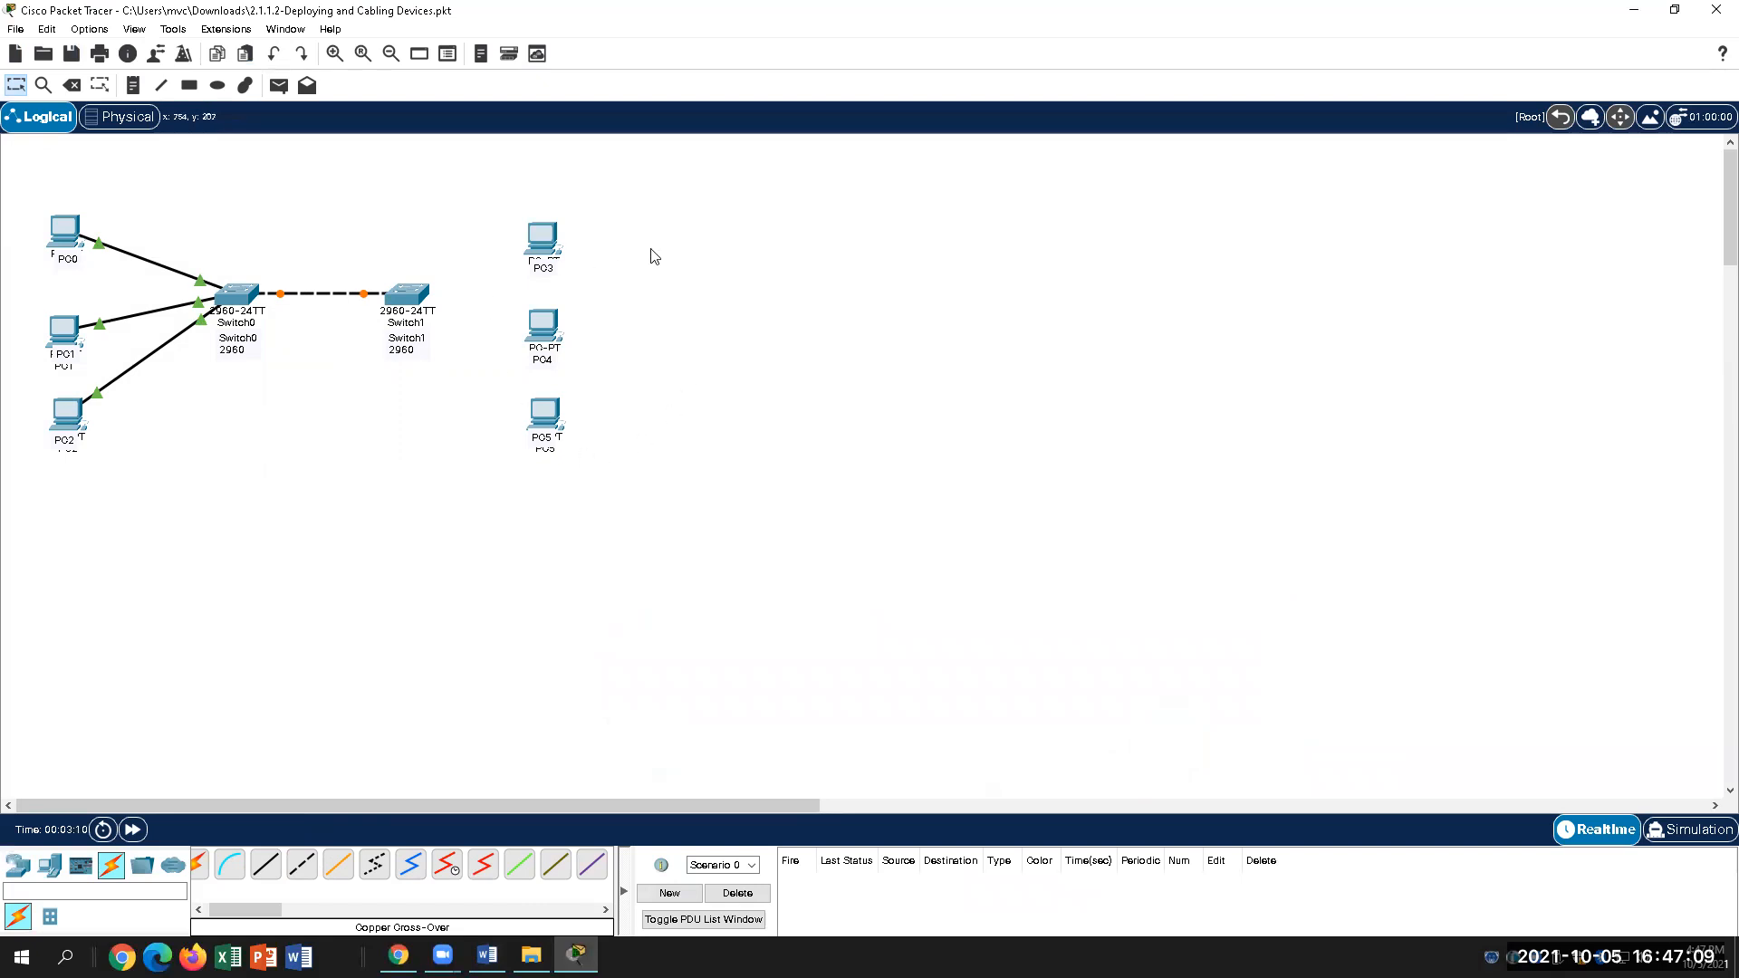
pyautogui.moveTo(540, 240)
# Step: Cable PC3's FastEthernet0 to Switch1's FastEthernet0/3 with a straight-through cable
pyautogui.click(268, 867)
pyautogui.click(542, 239)
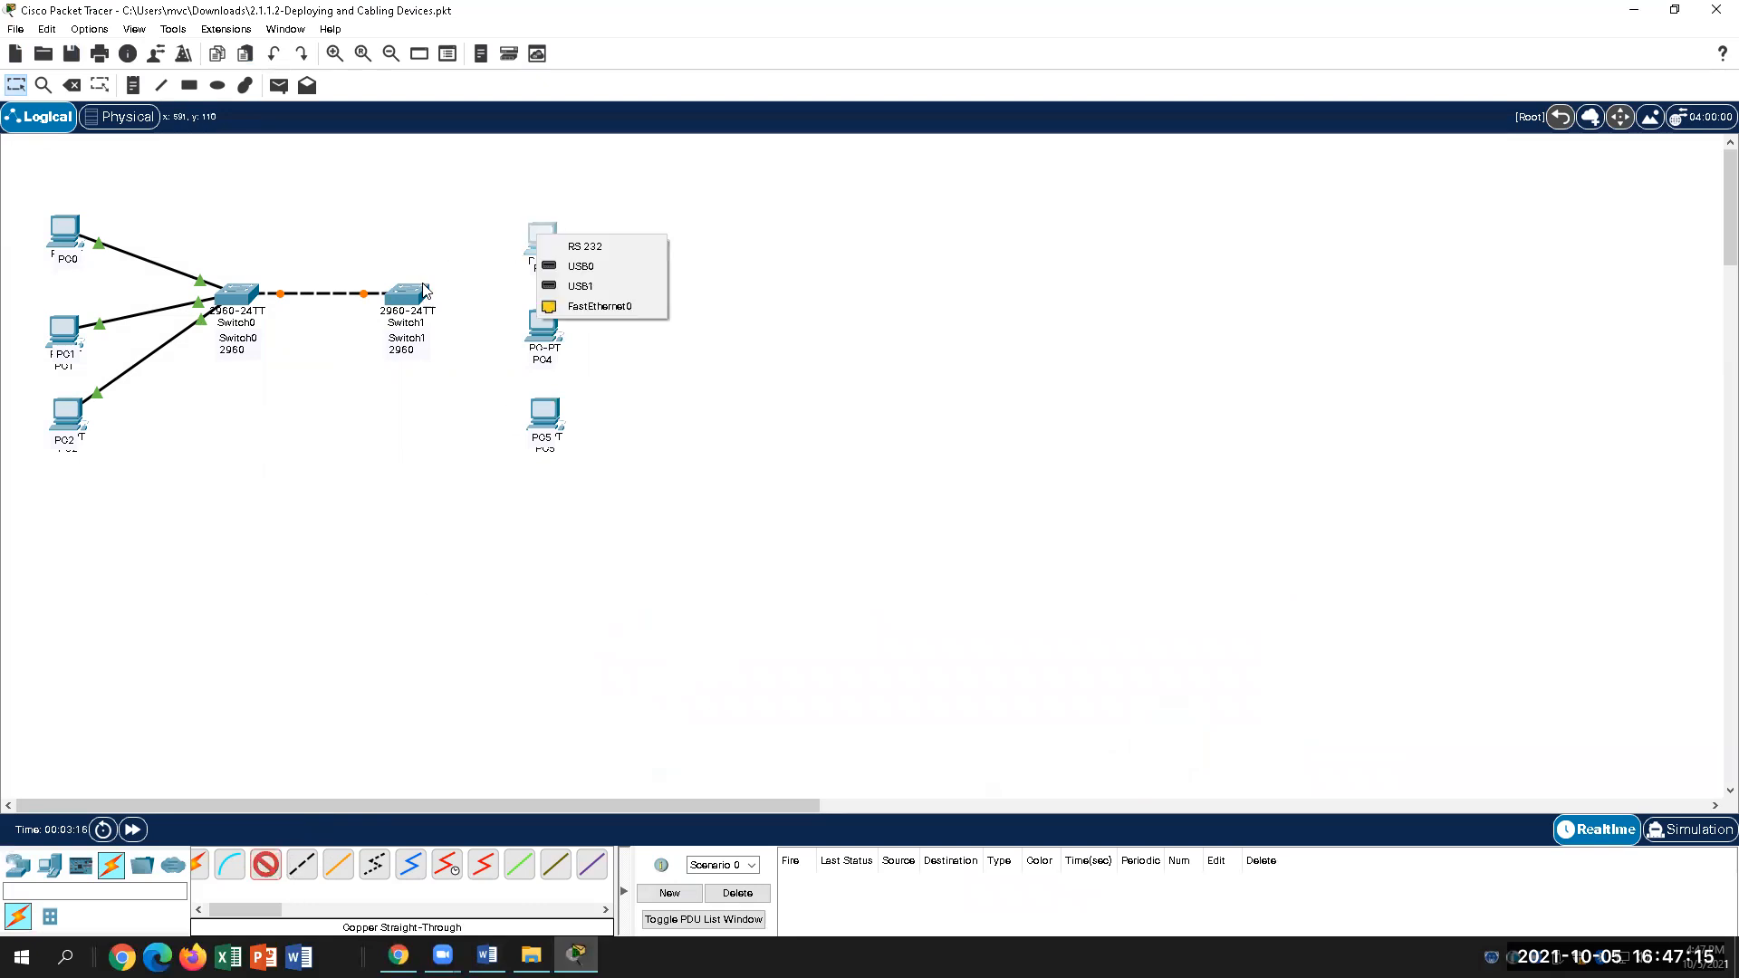
pyautogui.click(580, 306)
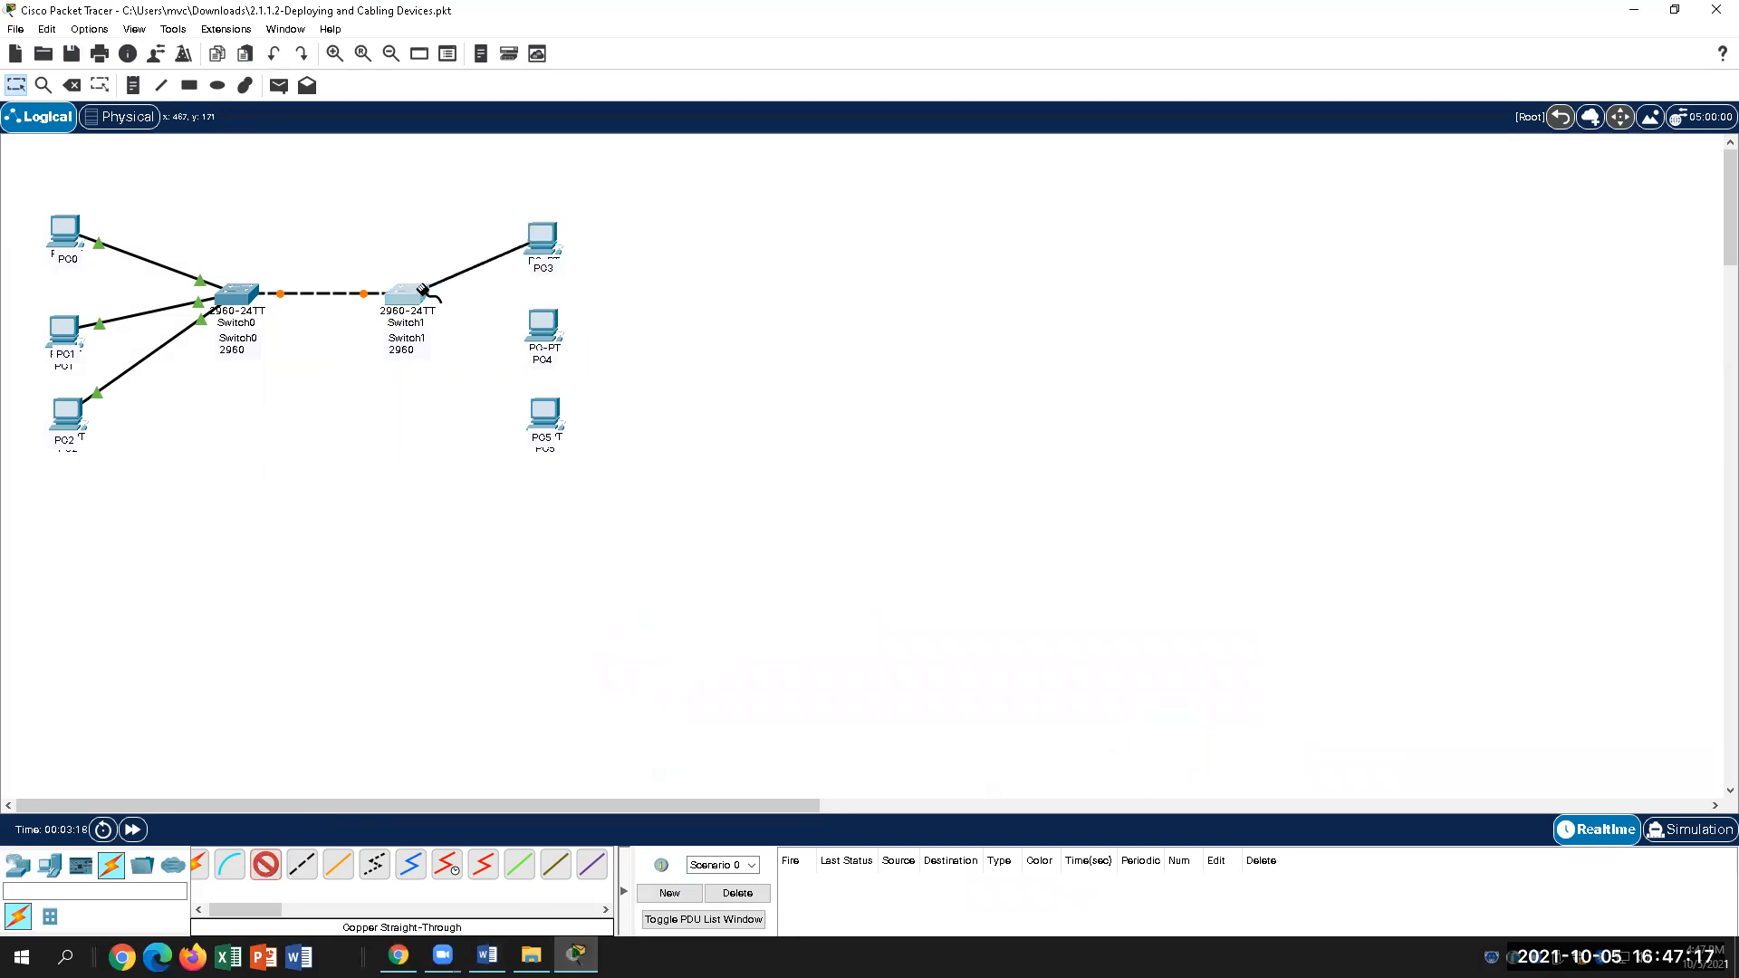
pyautogui.click(428, 292)
pyautogui.click(521, 340)
# Step: Cable PC4's FastEthernet0 to Switch1's FastEthernet0/2 with a straight-through cable
pyautogui.click(543, 324)
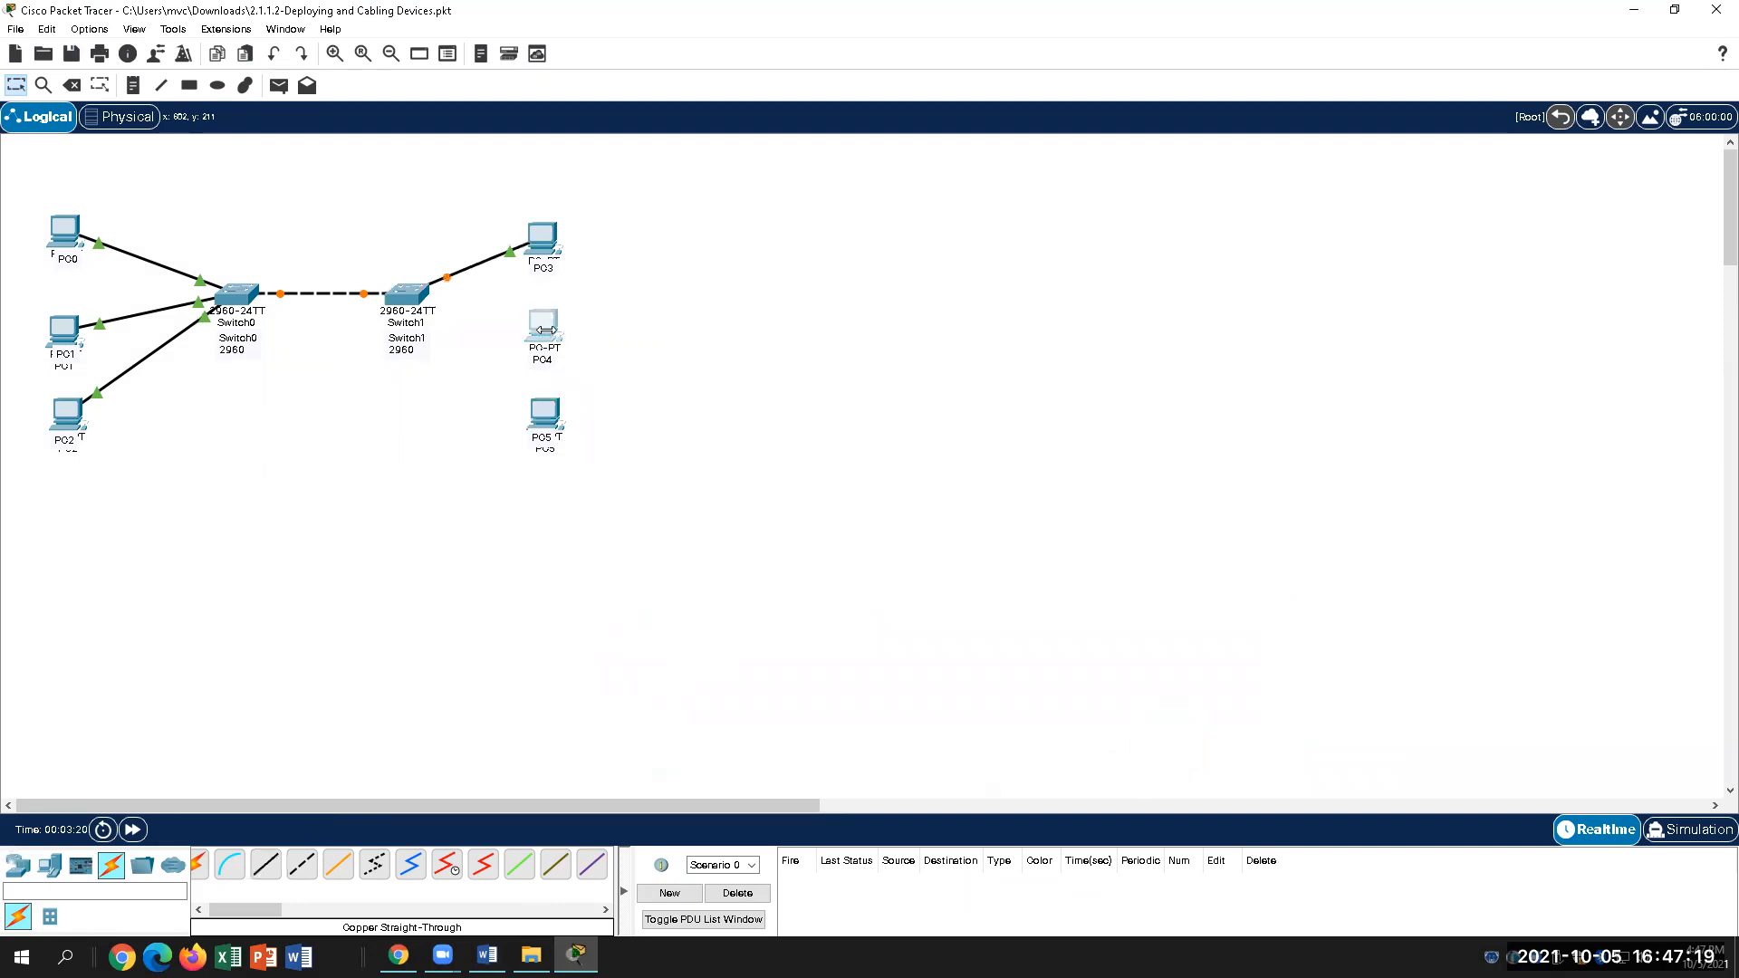
pyautogui.click(1166, 160)
pyautogui.click(277, 871)
pyautogui.click(549, 326)
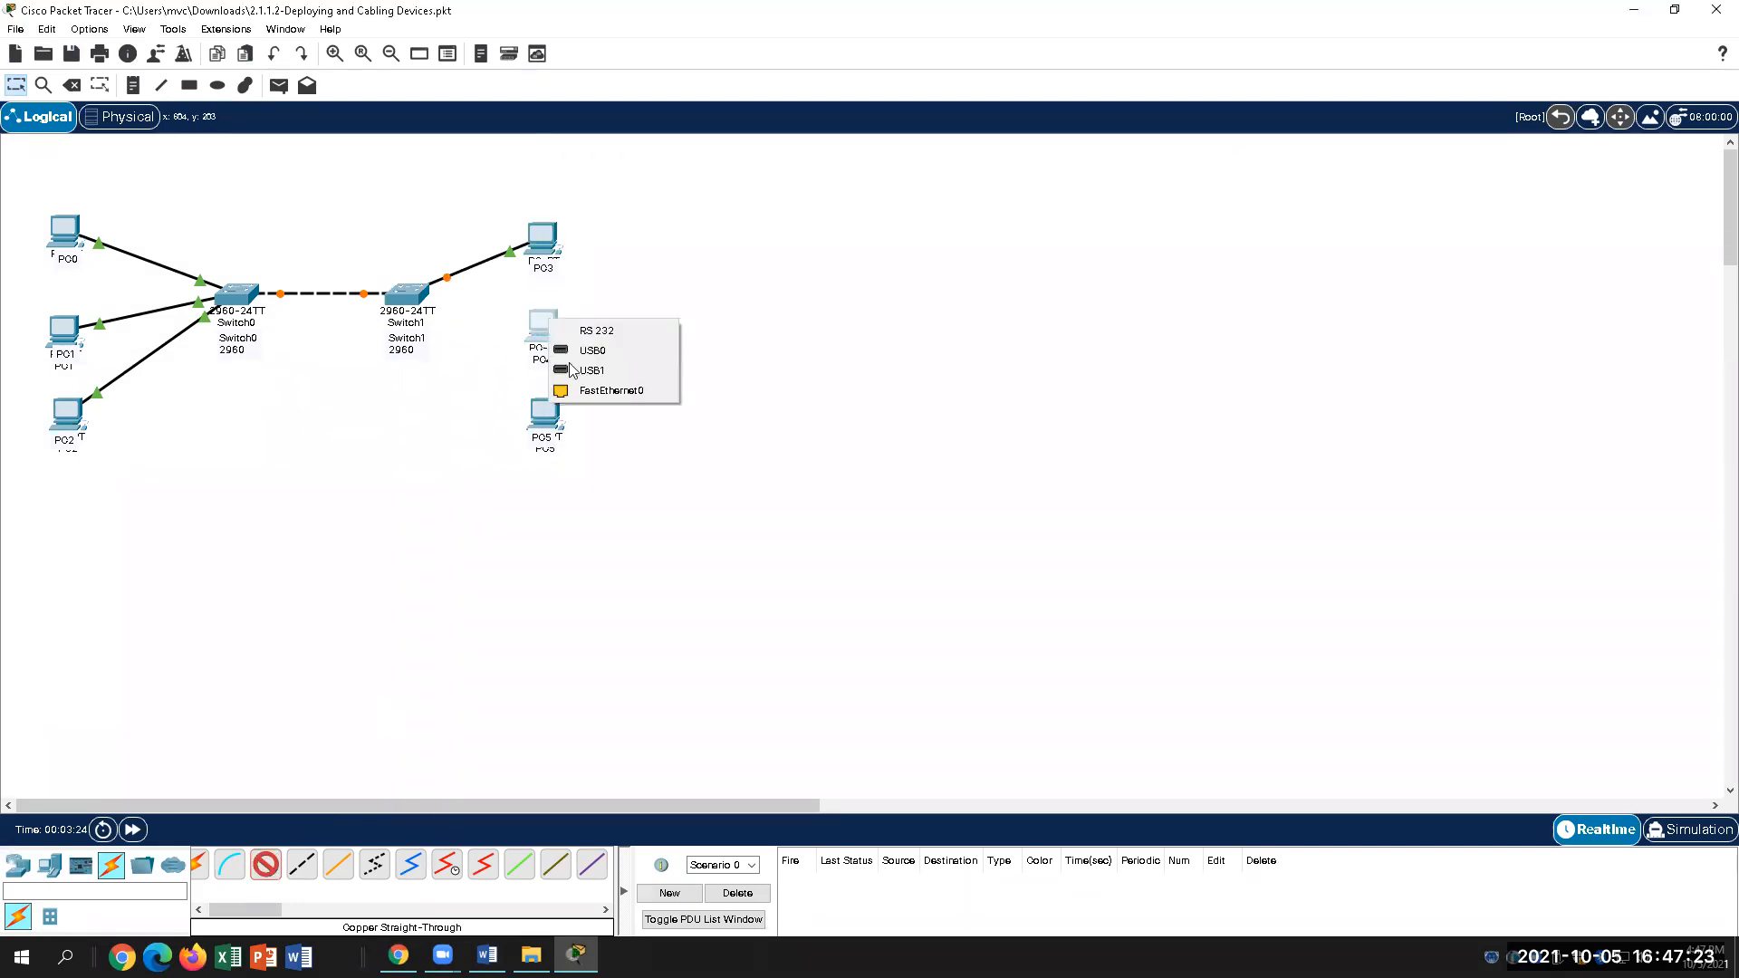
pyautogui.click(598, 392)
pyautogui.click(421, 292)
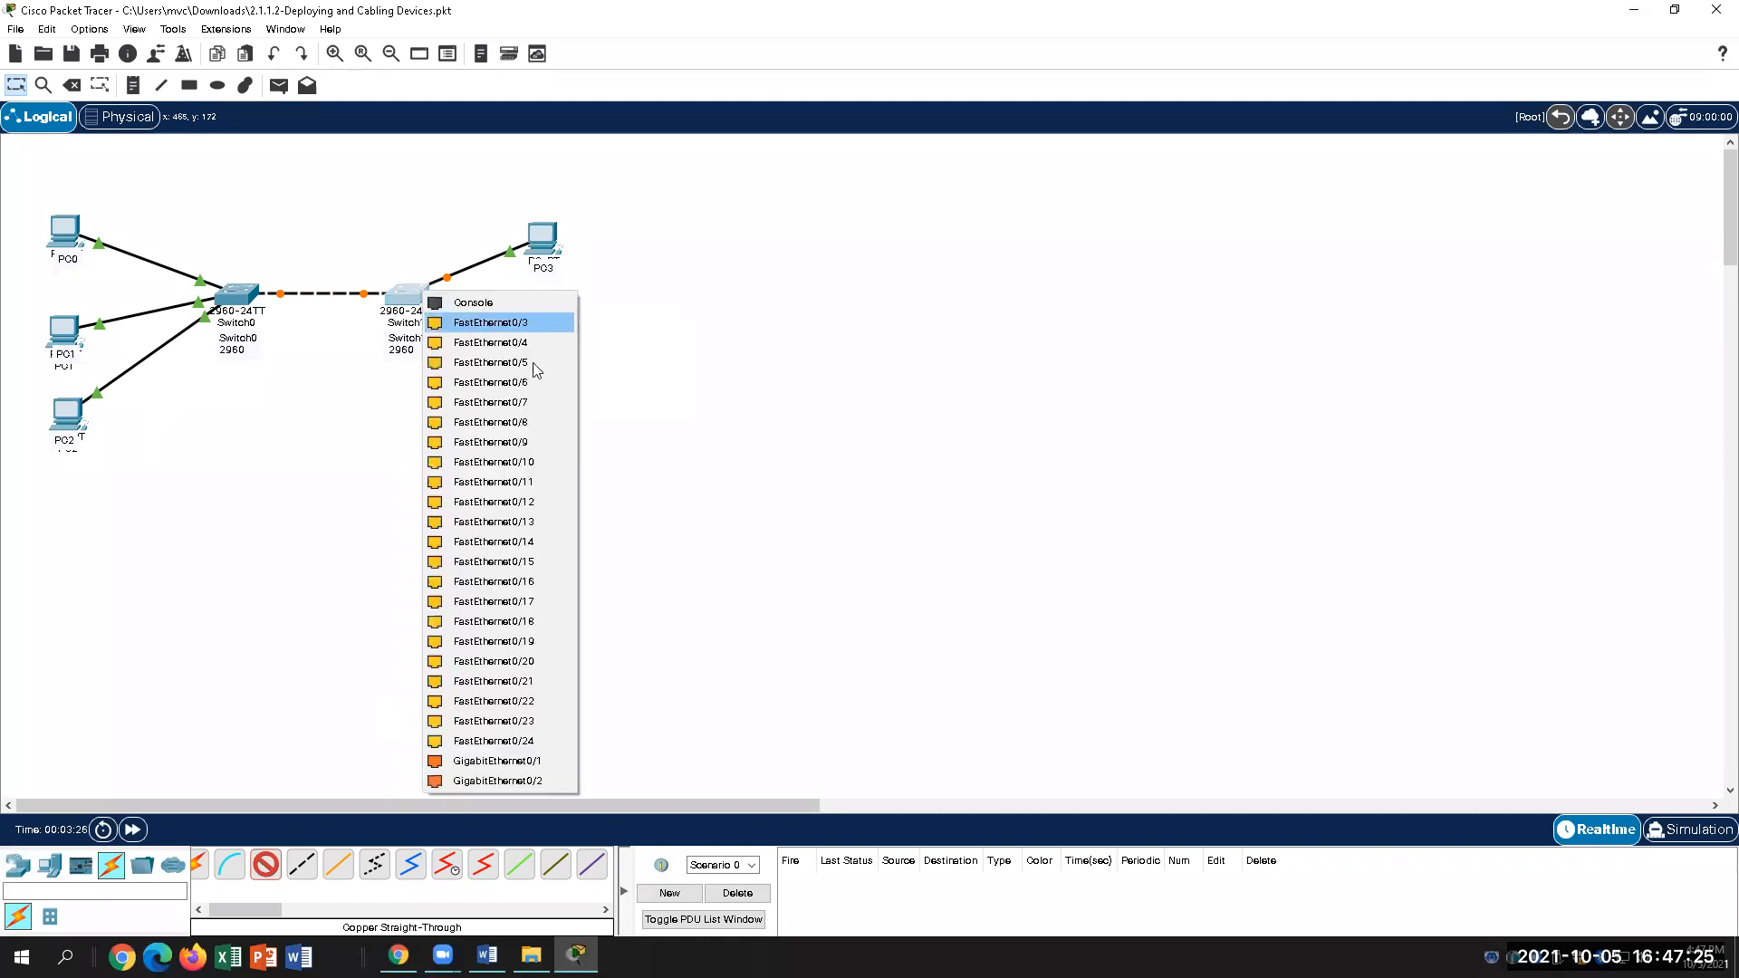
pyautogui.click(508, 324)
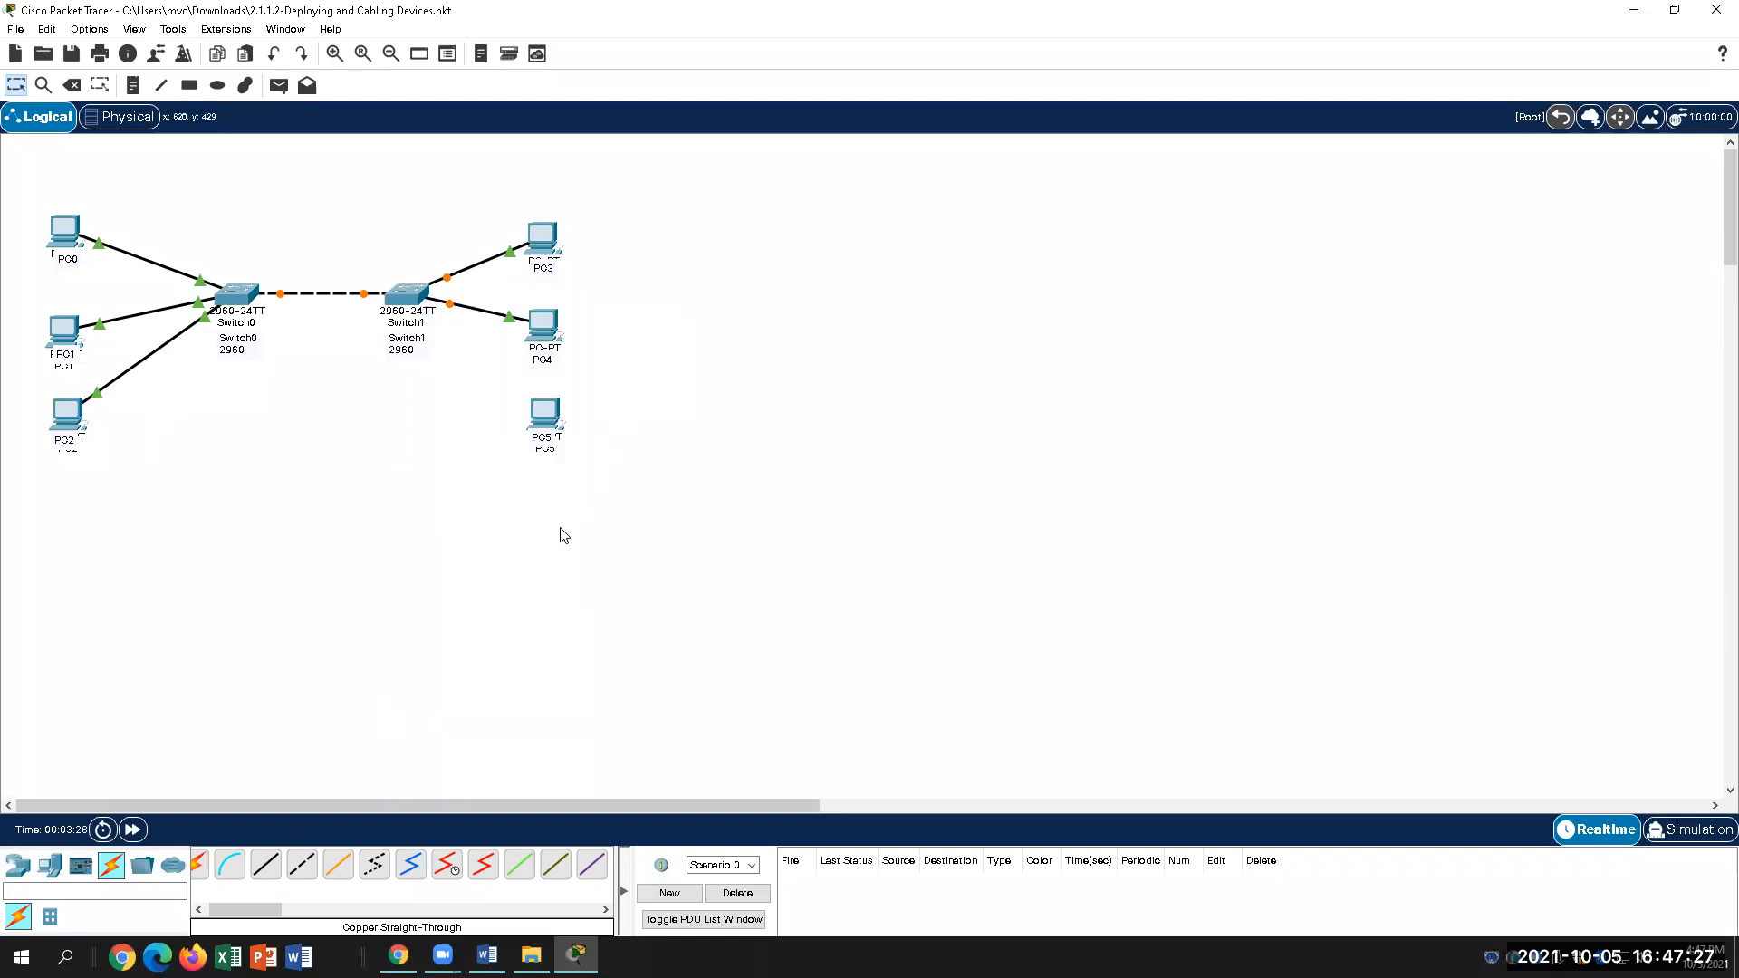
# Step: Cable PC5's FastEthernet0 to Switch1's FastEthernet0/4 with a straight-through cable
pyautogui.click(542, 423)
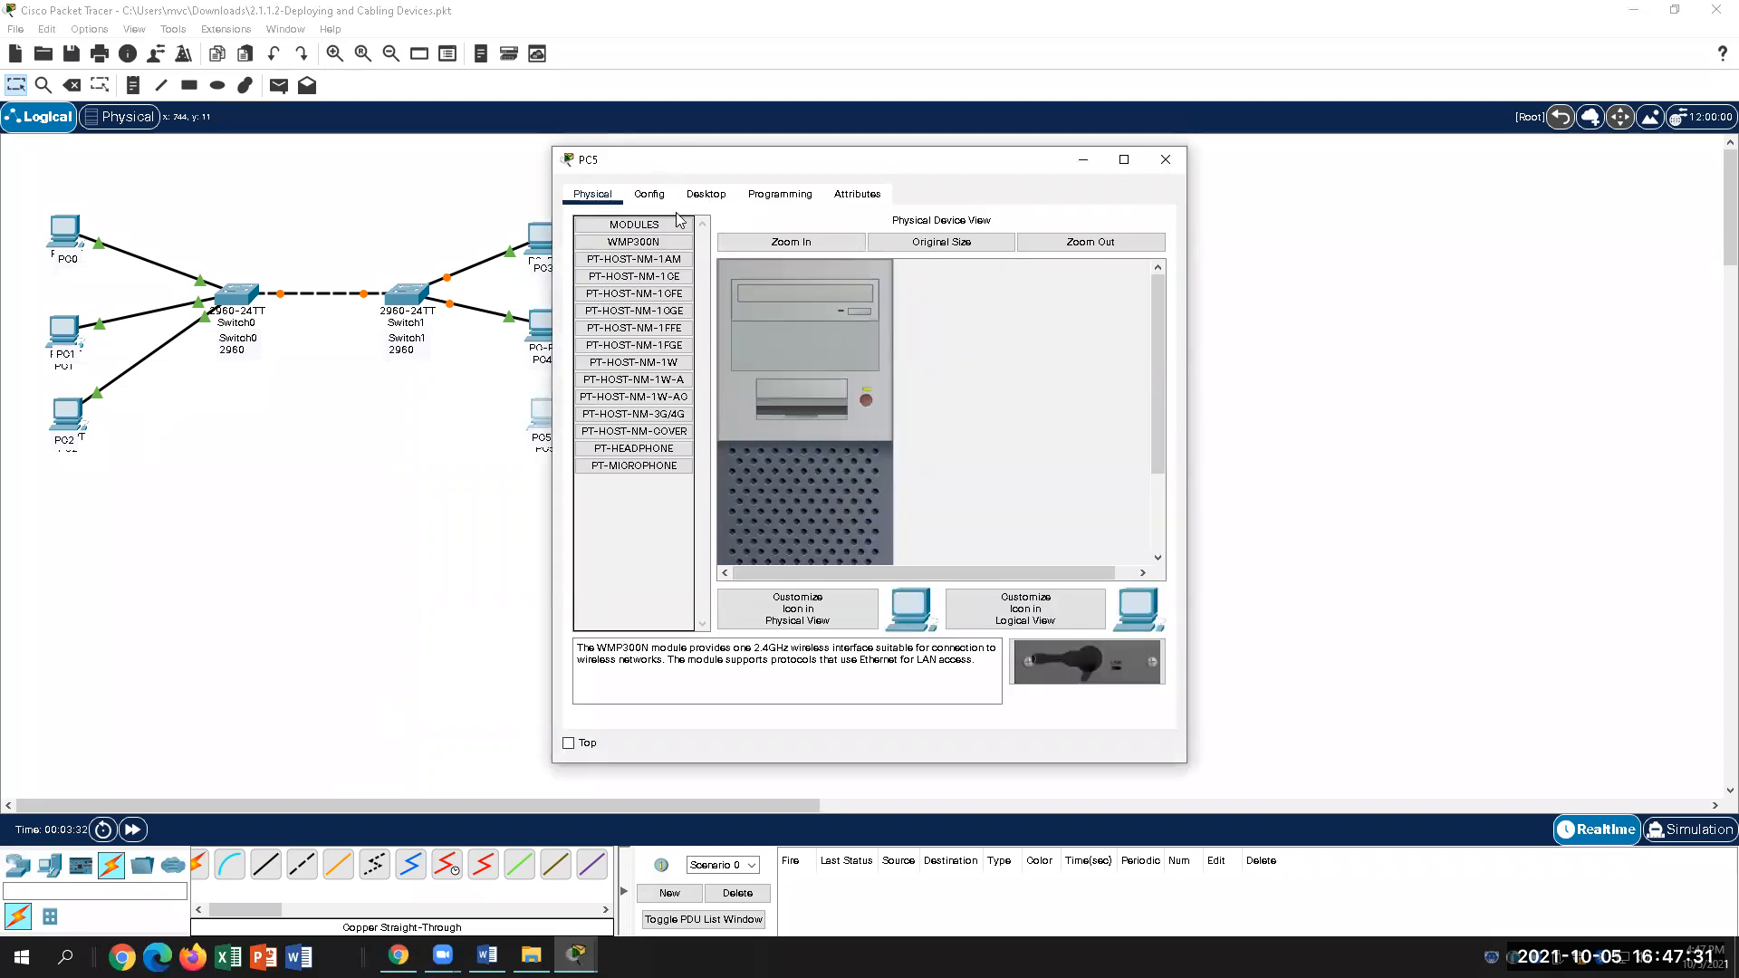
pyautogui.click(1166, 159)
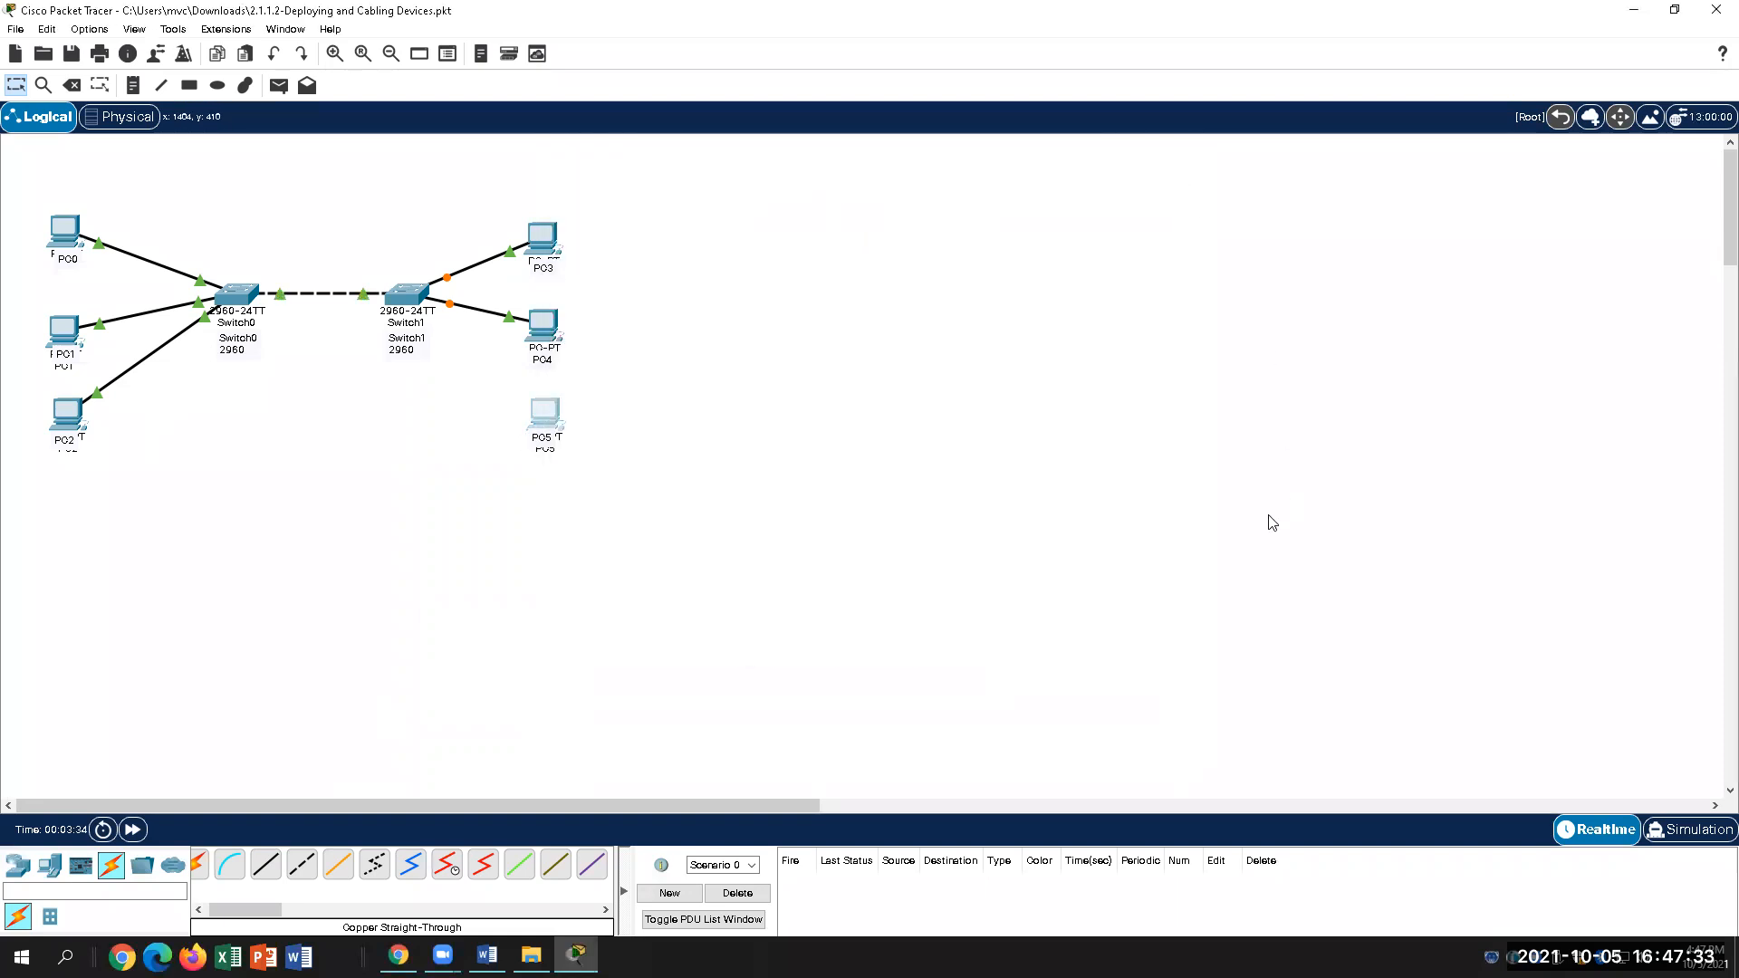
pyautogui.click(265, 865)
pyautogui.click(544, 415)
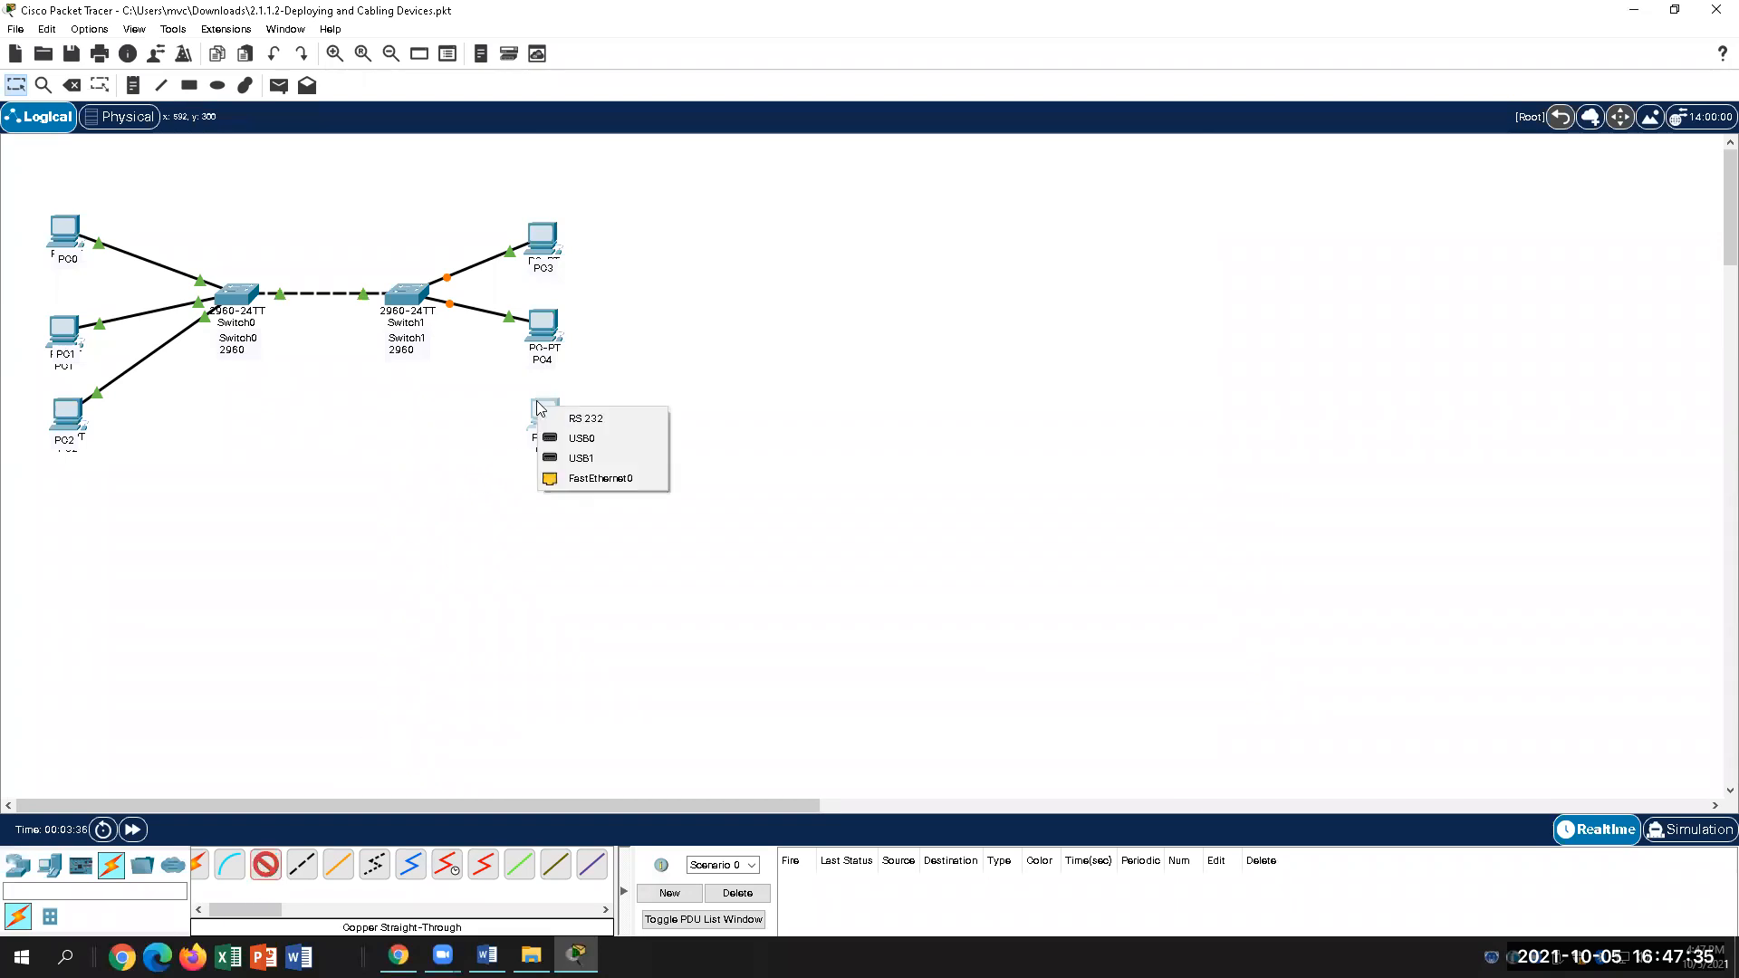
pyautogui.click(597, 478)
pyautogui.click(407, 294)
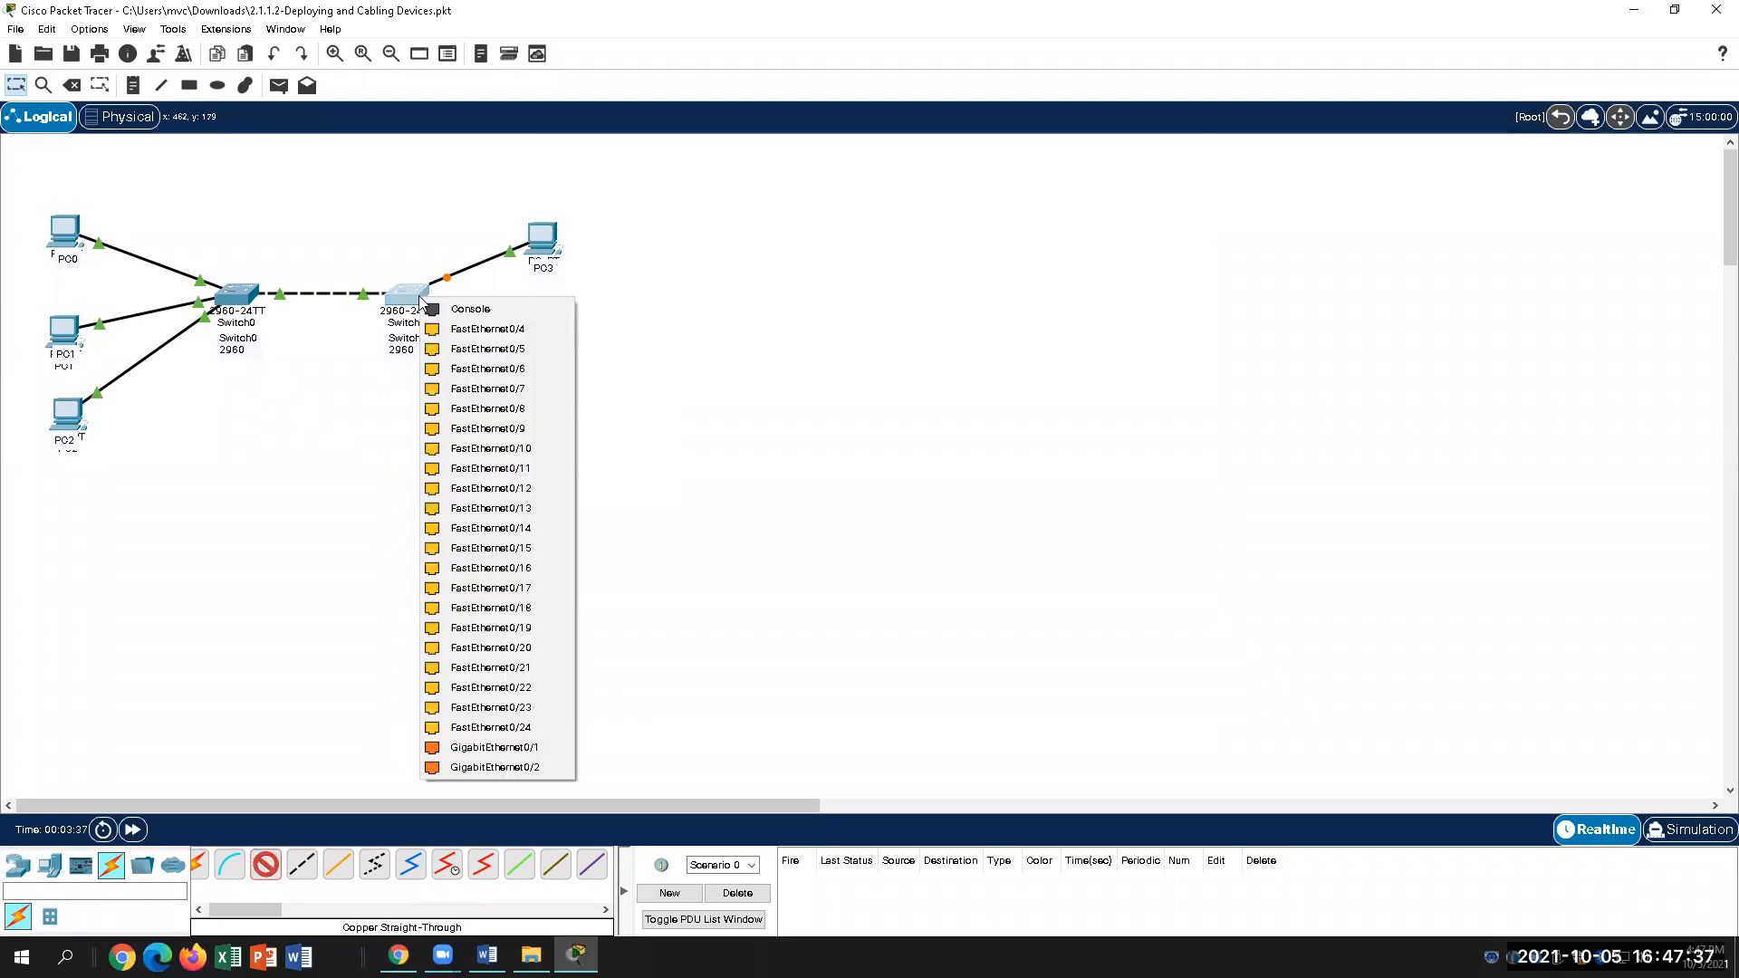
pyautogui.click(529, 331)
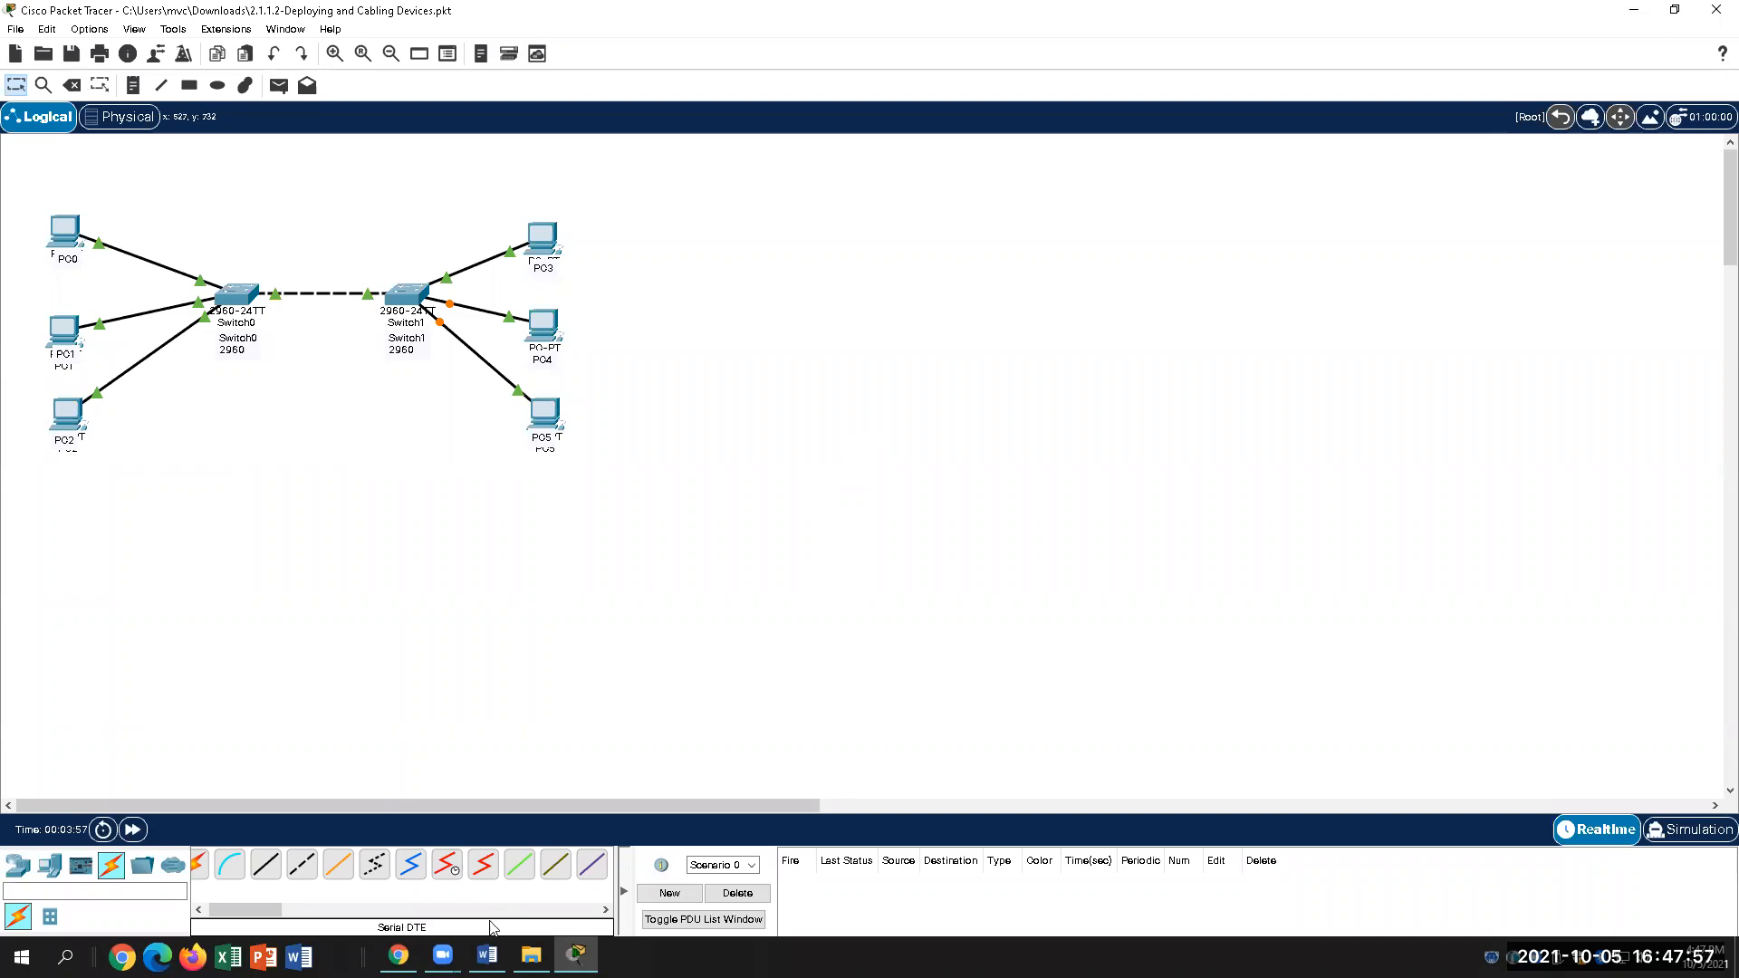
# Step: Bring the Word lab guide back up and scroll down to the next steps
pyautogui.click(487, 955)
pyautogui.scroll(-3, 969, 707)
pyautogui.scroll(-3, 981, 706)
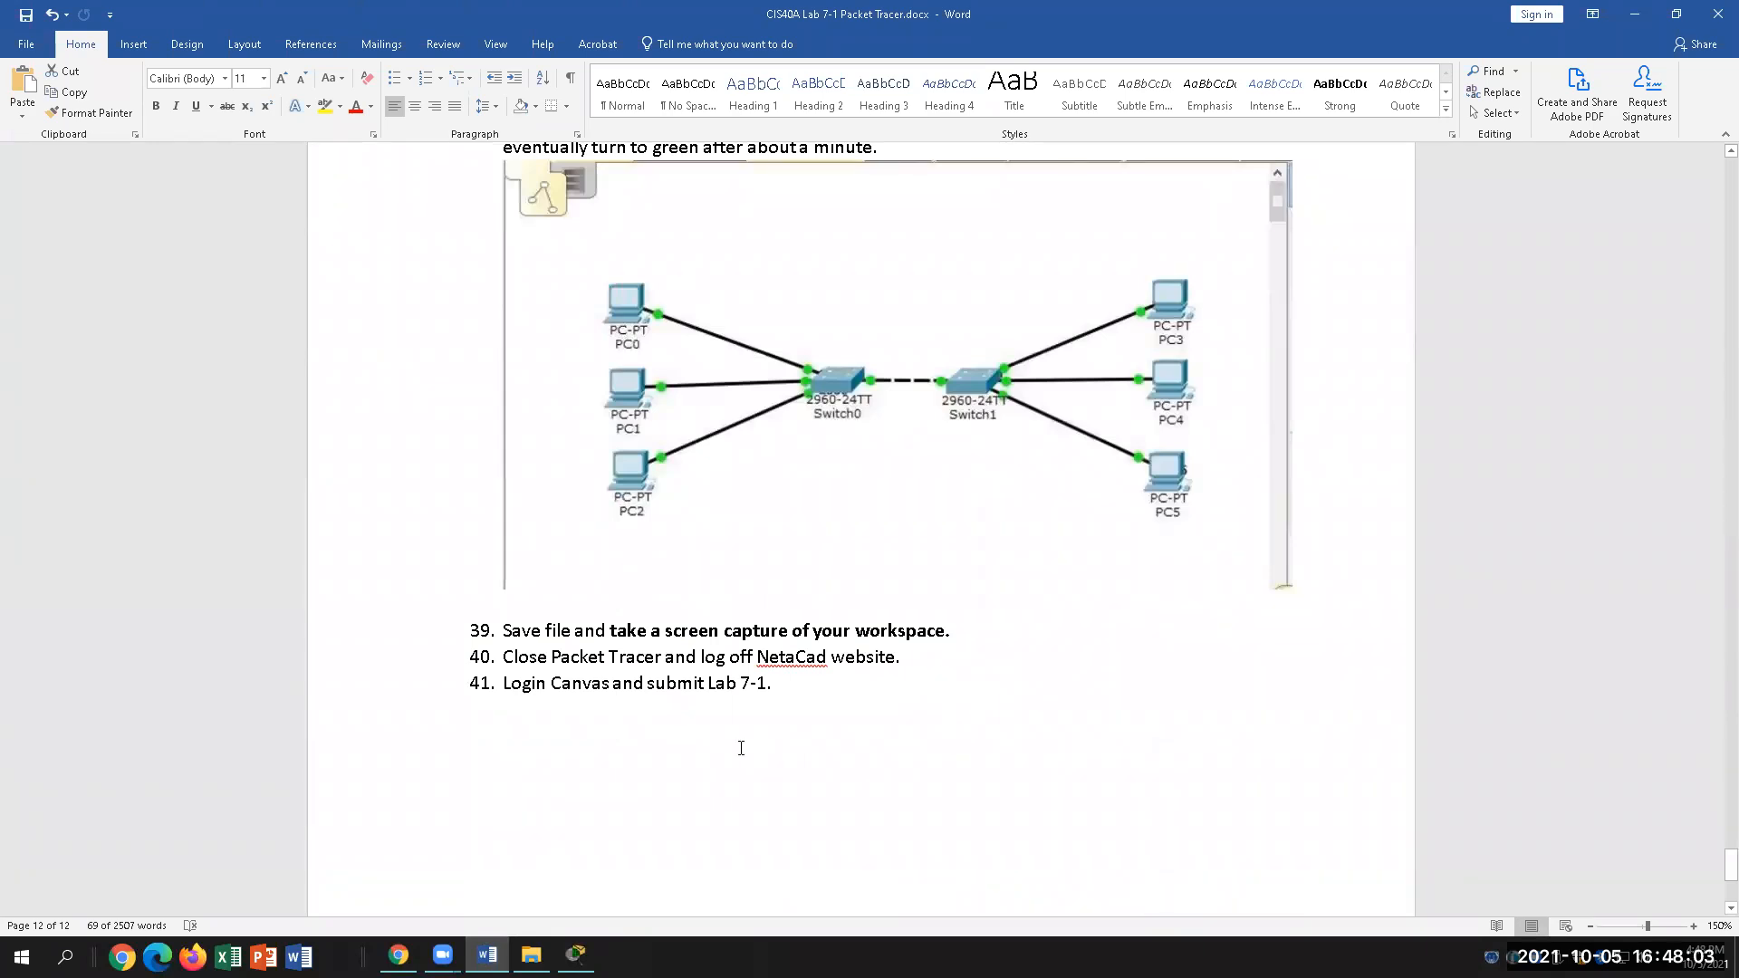
# Step: Return to the Packet Tracer topology window from the Word guide
pyautogui.click(577, 955)
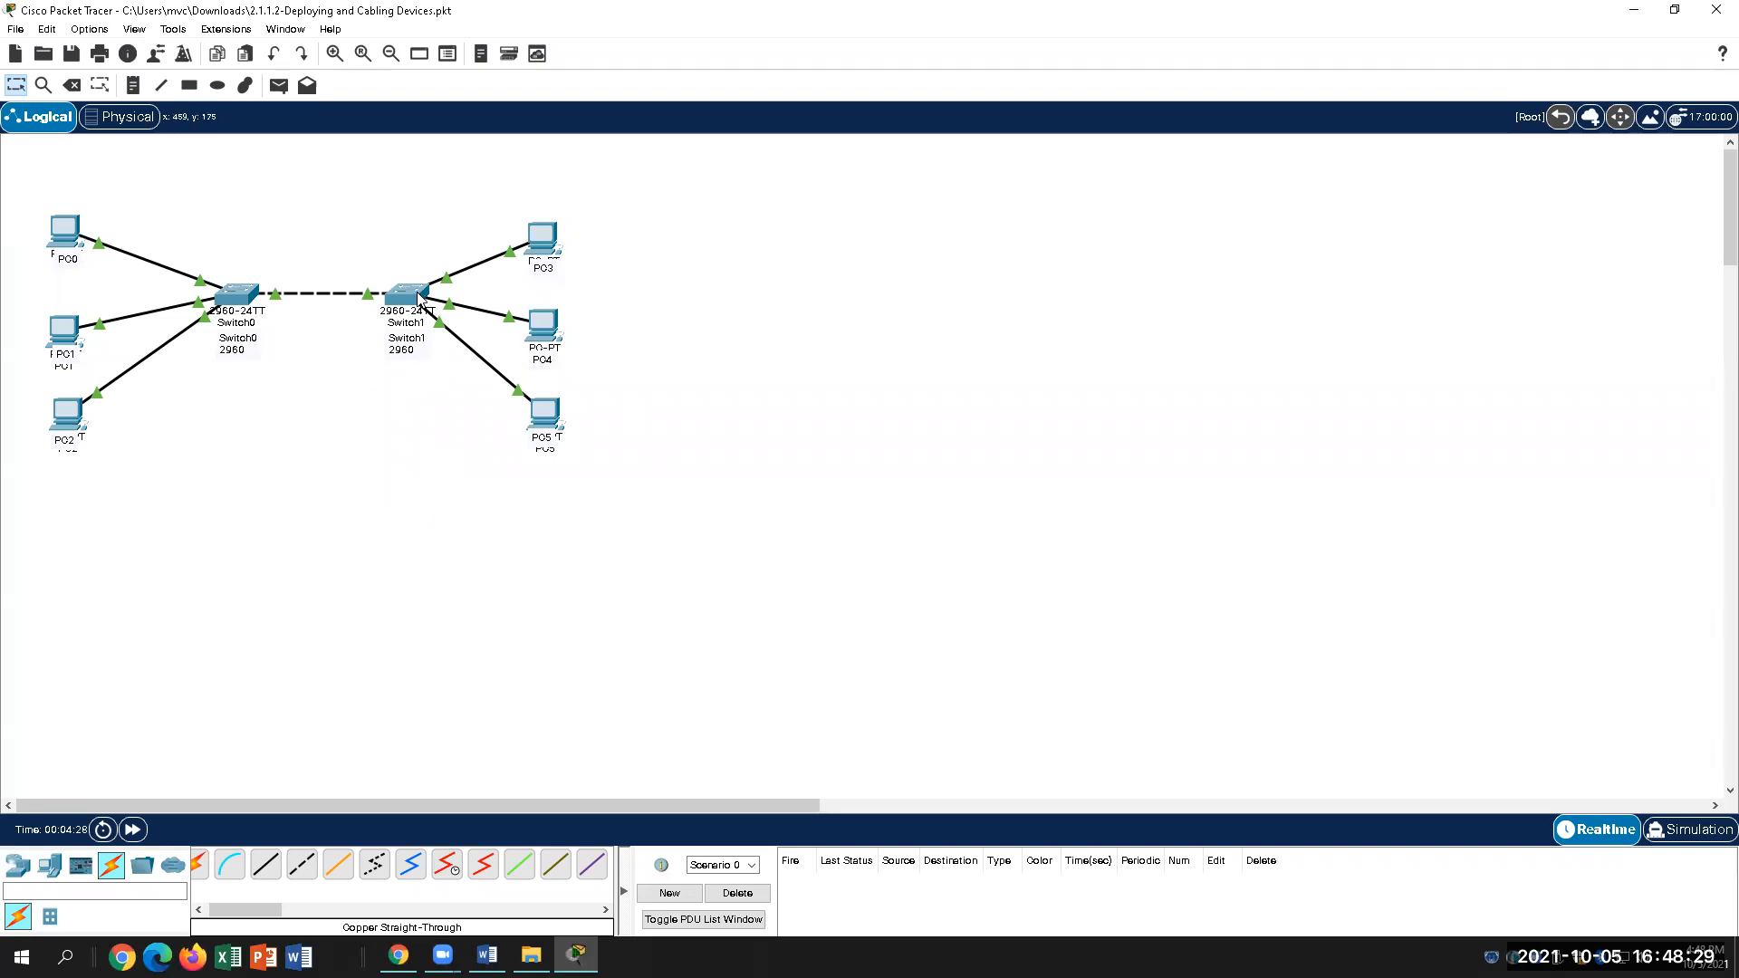
# Step: Show Switch1's port status info, confirming FastEthernet0/1–0/4 are up on VLAN 1
pyautogui.moveTo(420, 297)
pyautogui.moveTo(409, 307)
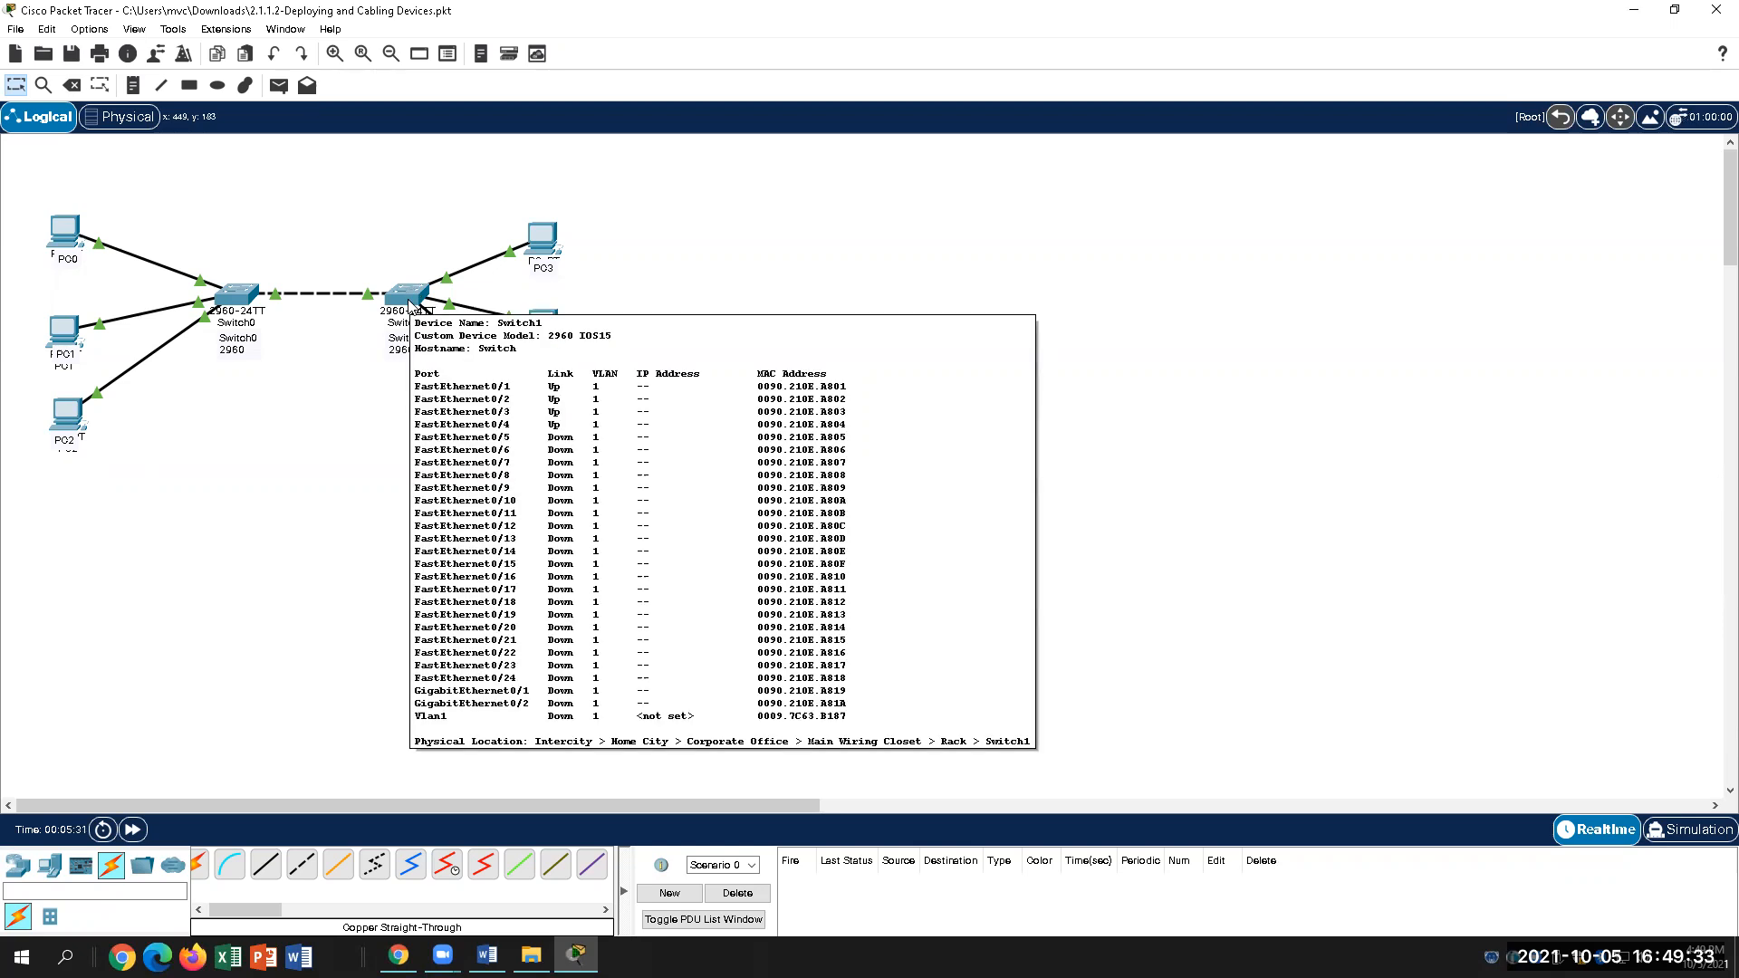